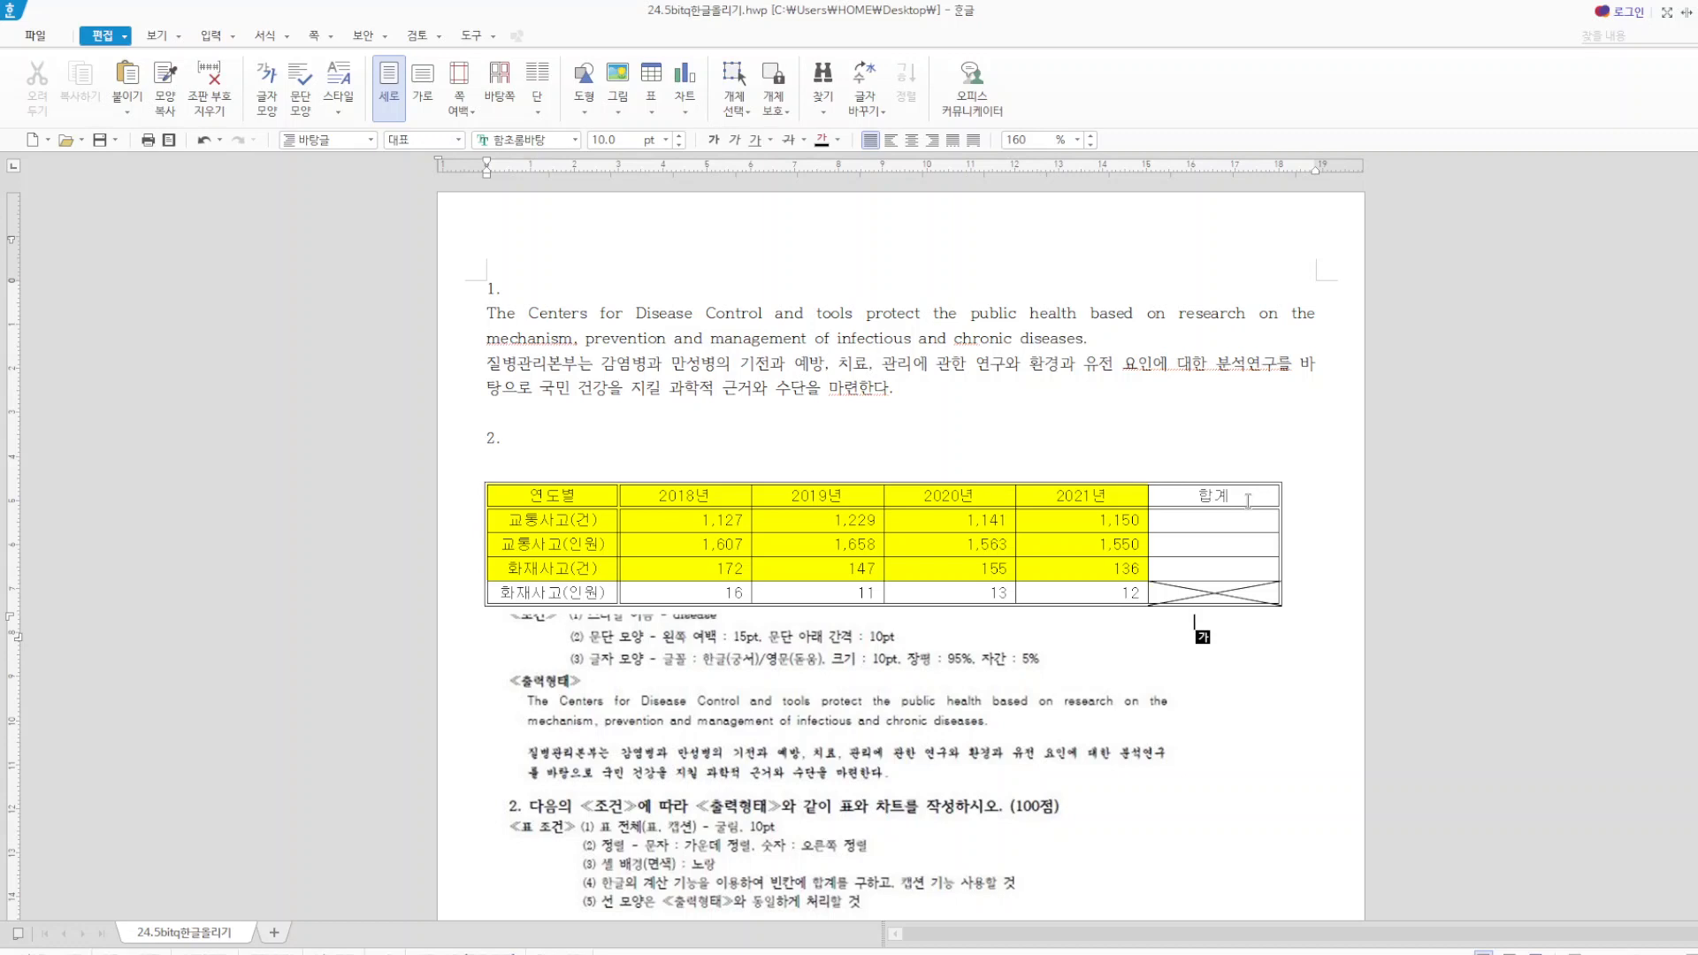
Check the paper size and margins in the page setup and look through the sections of the document.
key(F7)
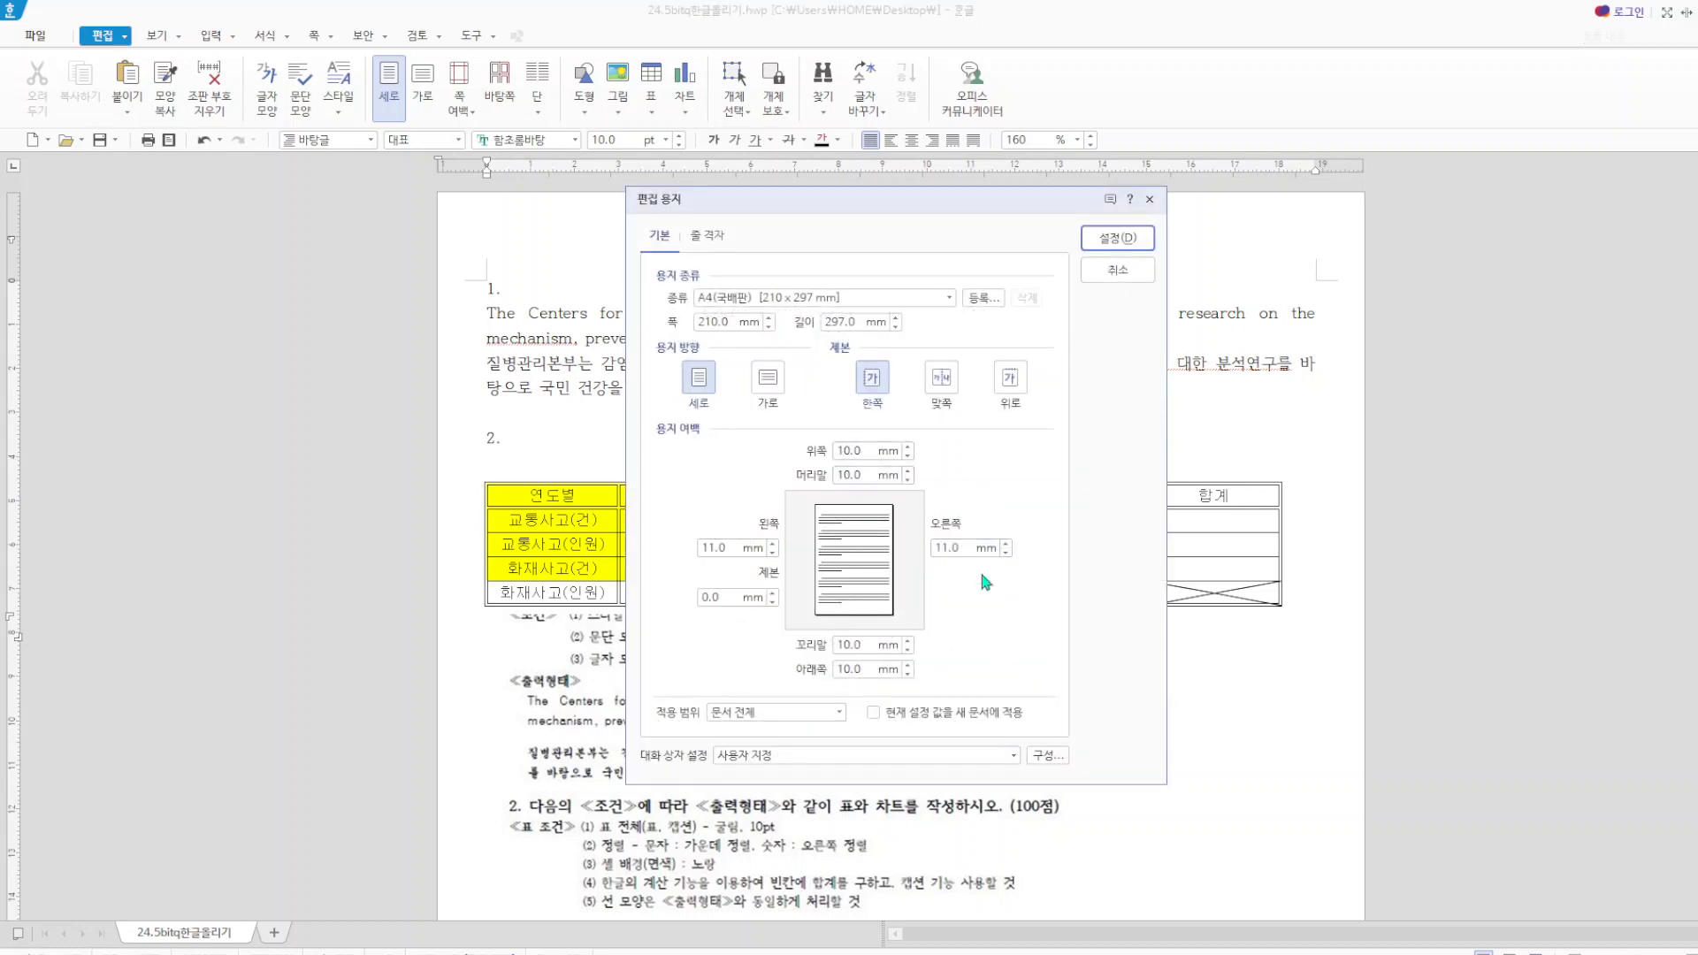
click(1117, 238)
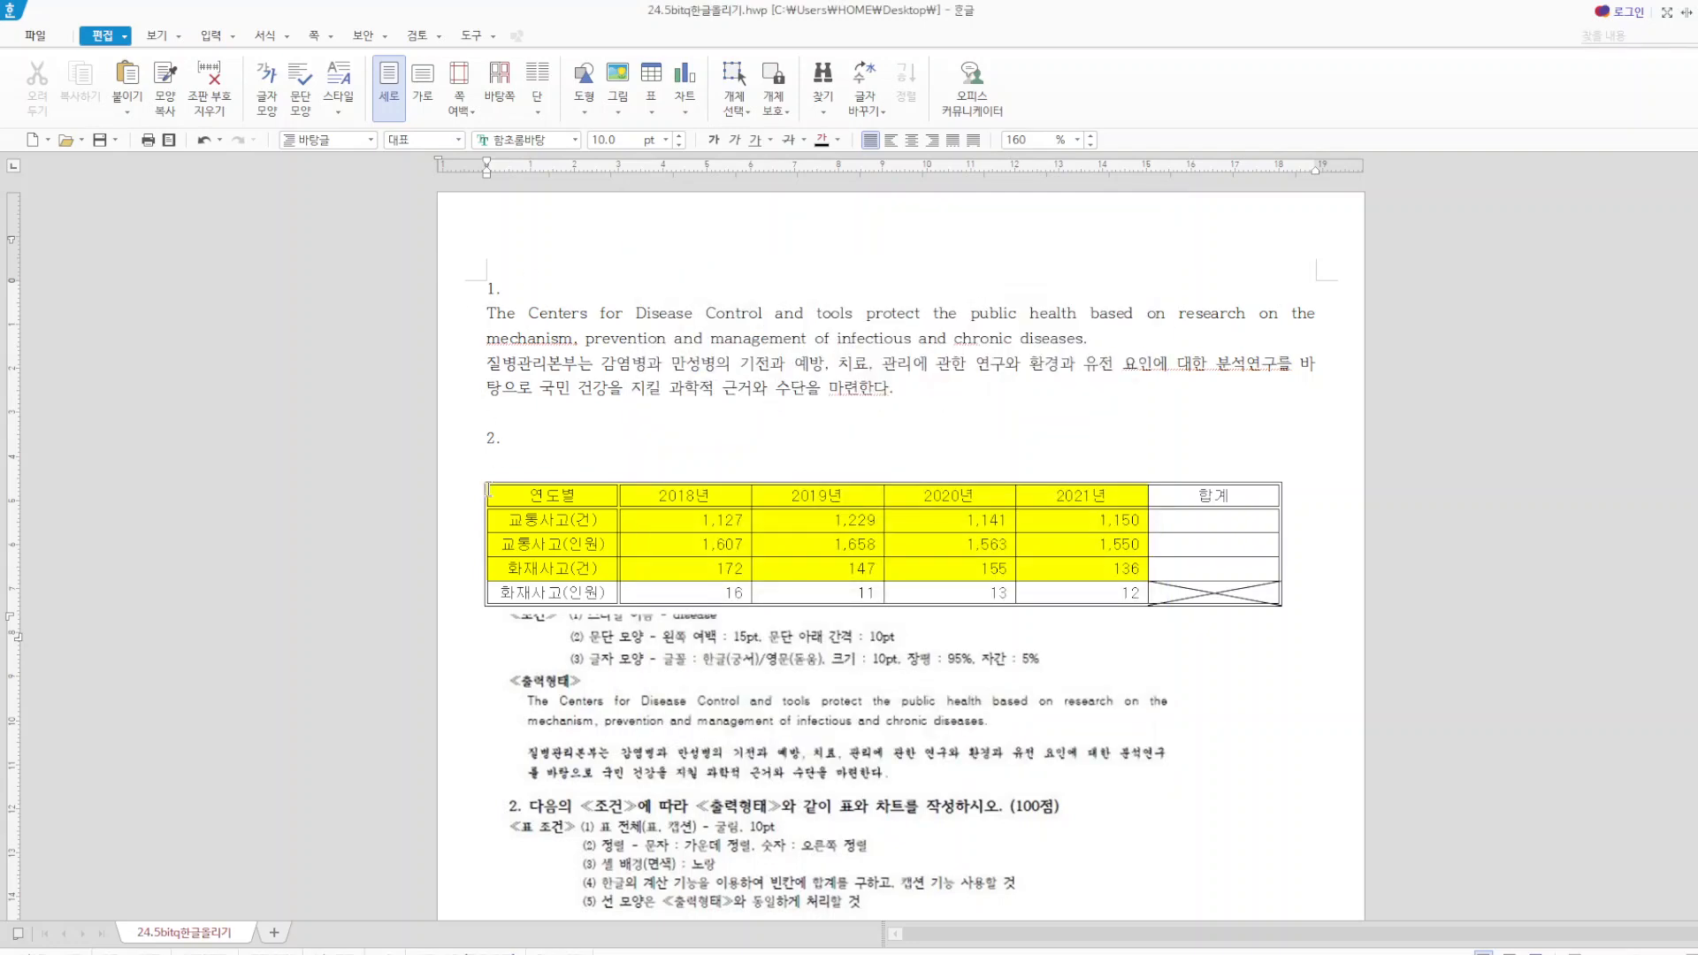
scroll(641, 593, down, 3)
scroll(675, 592, down, 6)
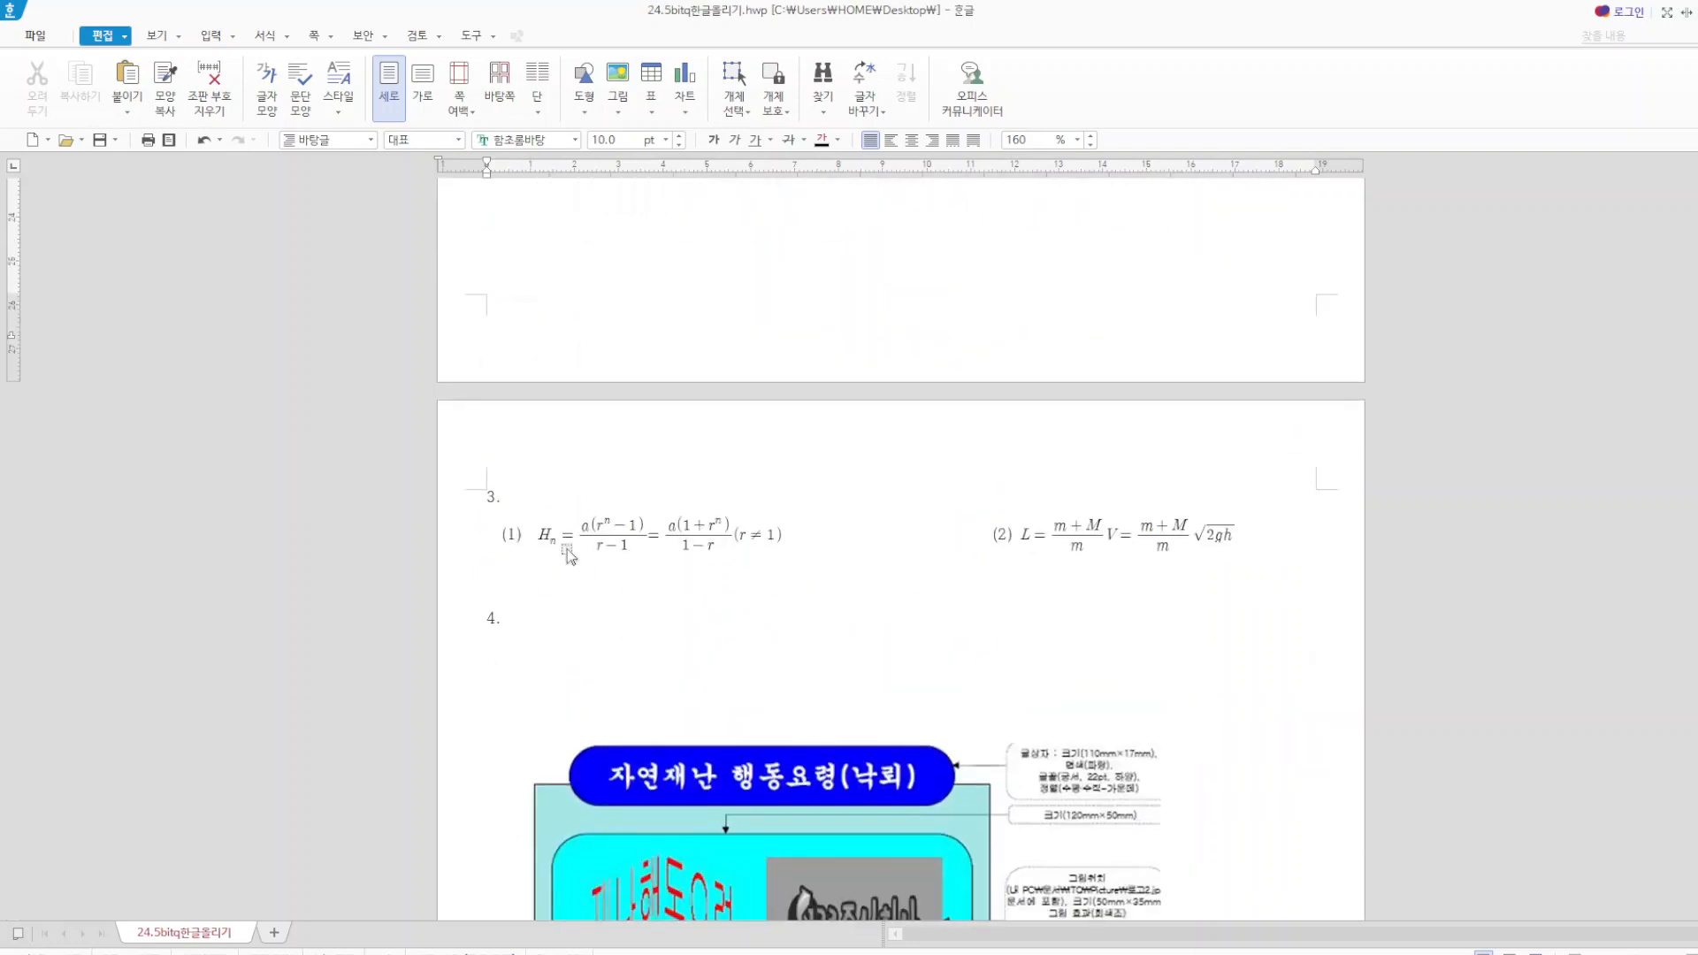
scroll(566, 619, down, 4)
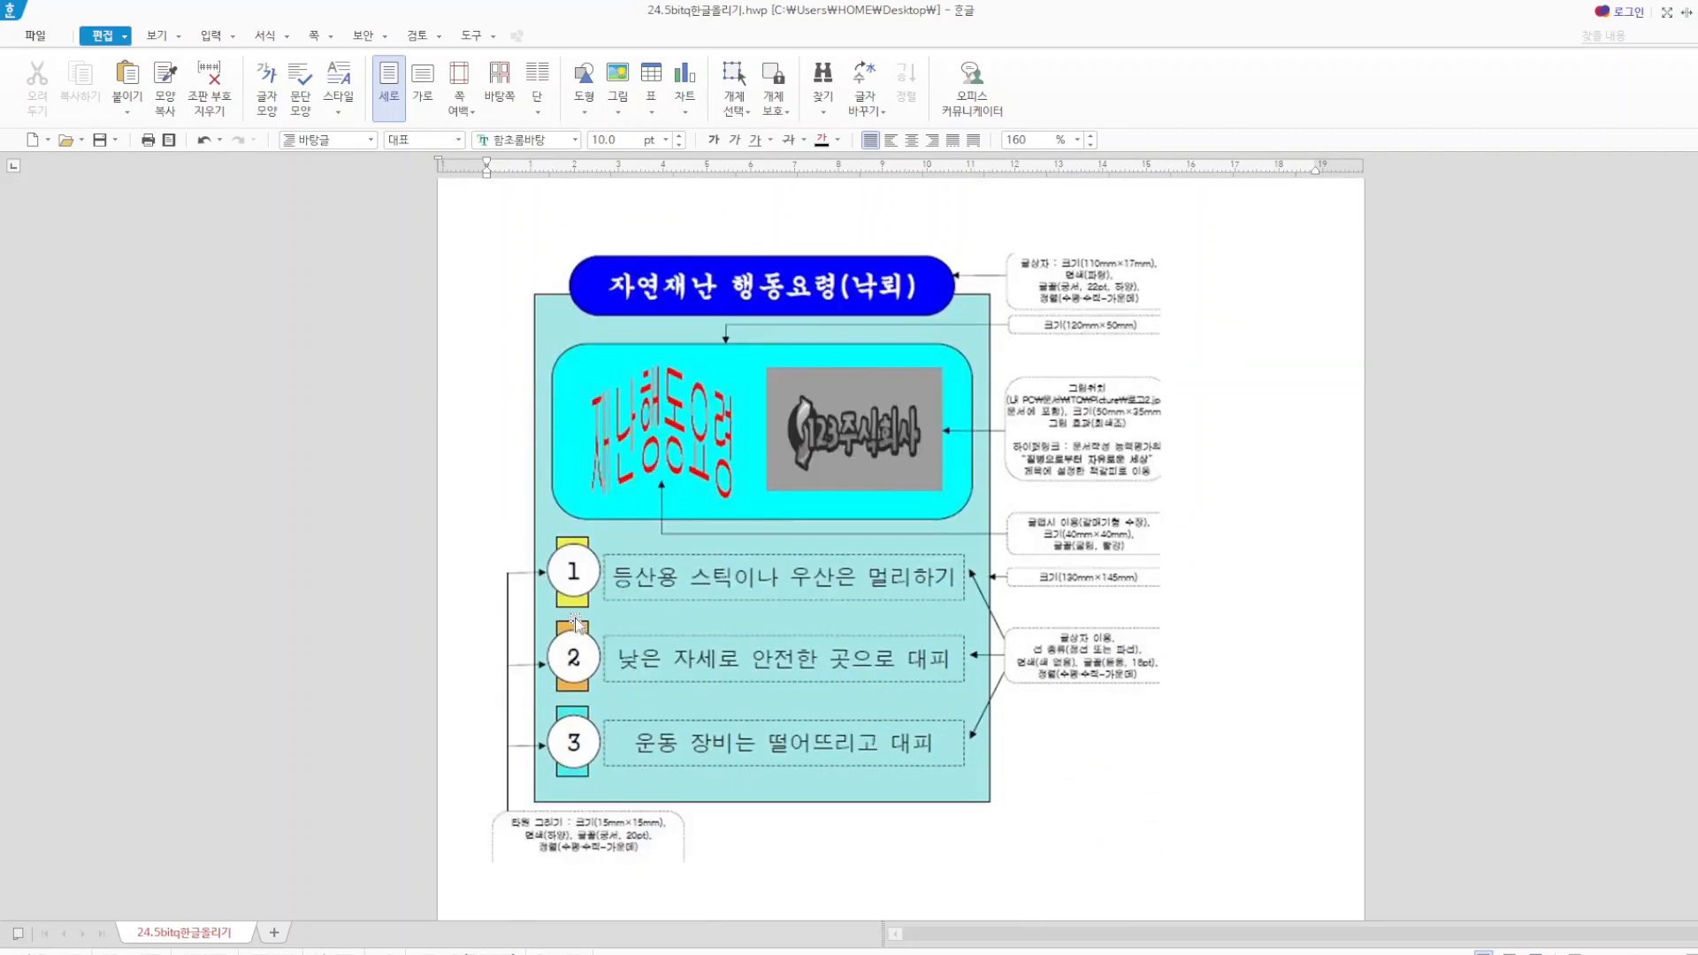
scroll(574, 617, down, 4)
scroll(660, 597, down, 5)
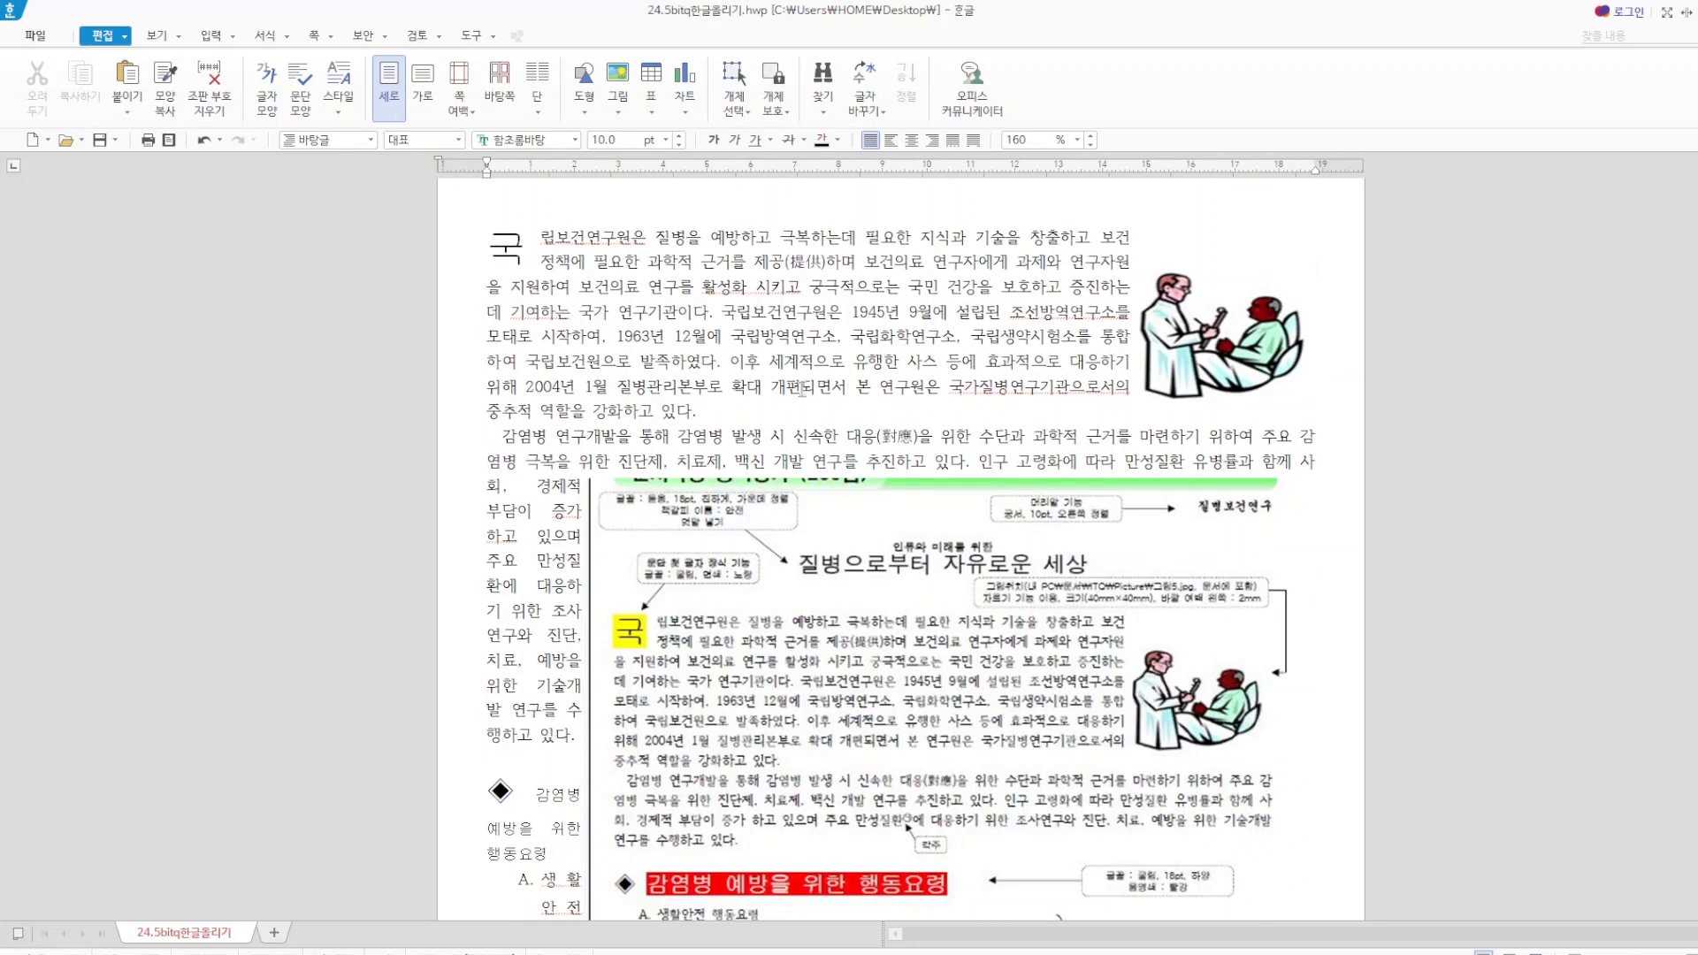
scroll(655, 370, up, 20)
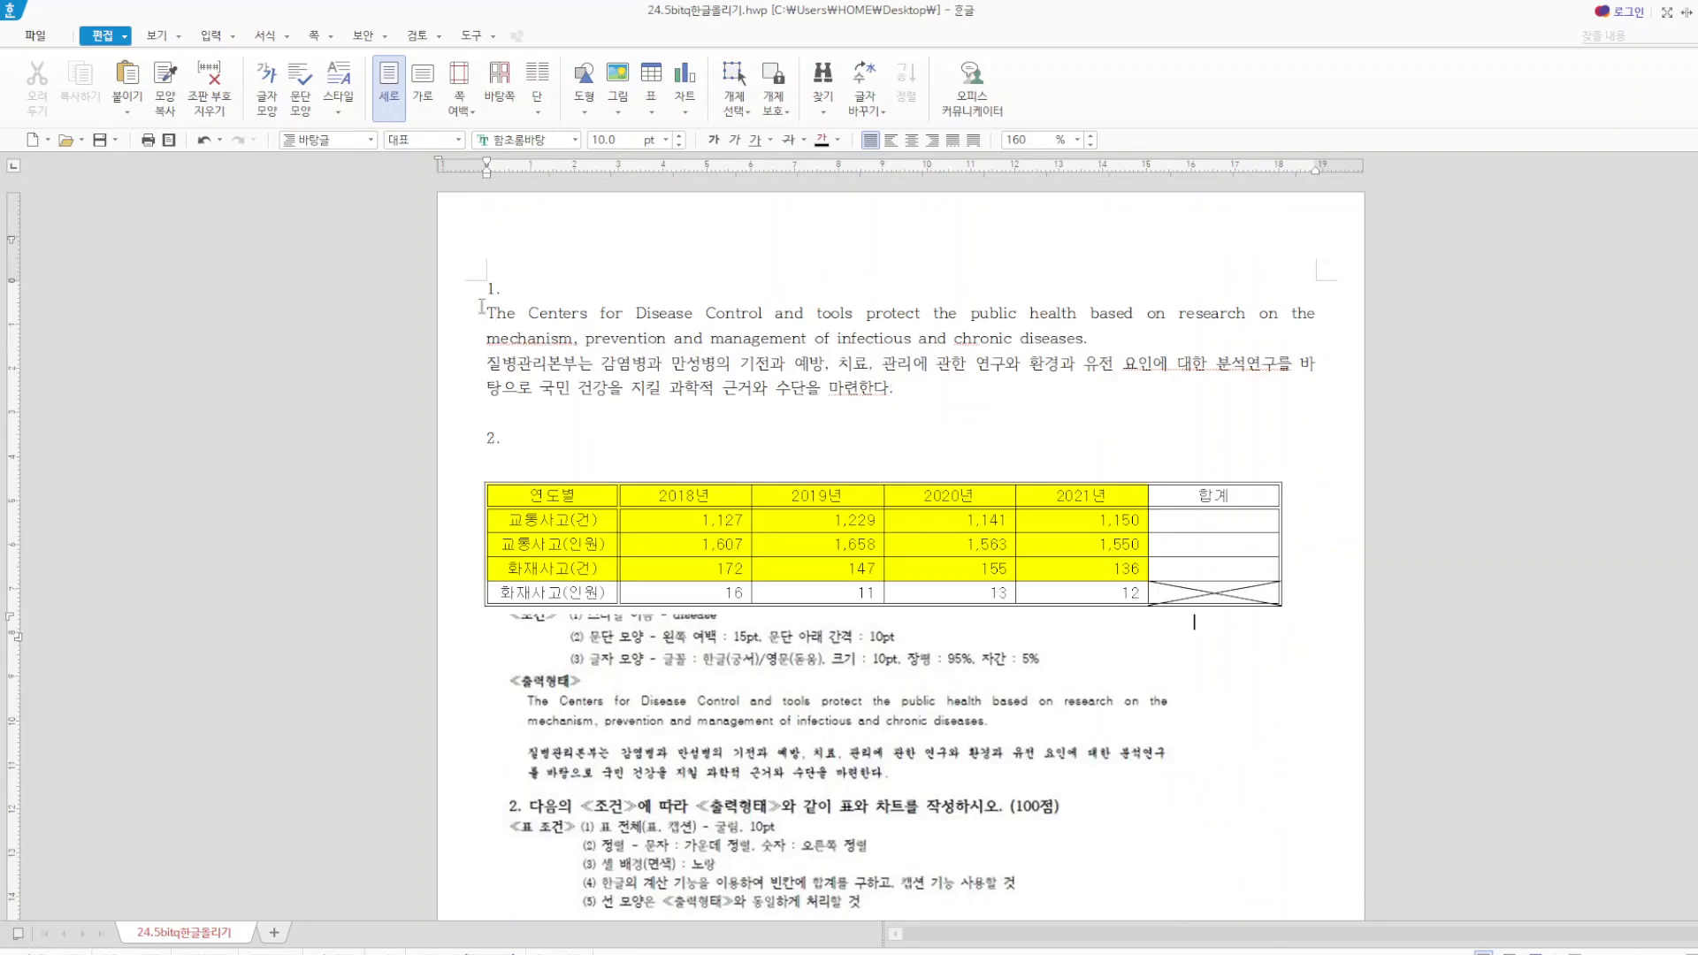
Select the English and Korean paragraphs under item 1 and add a new paragraph style named "disease".
drag(483, 312, 932, 380)
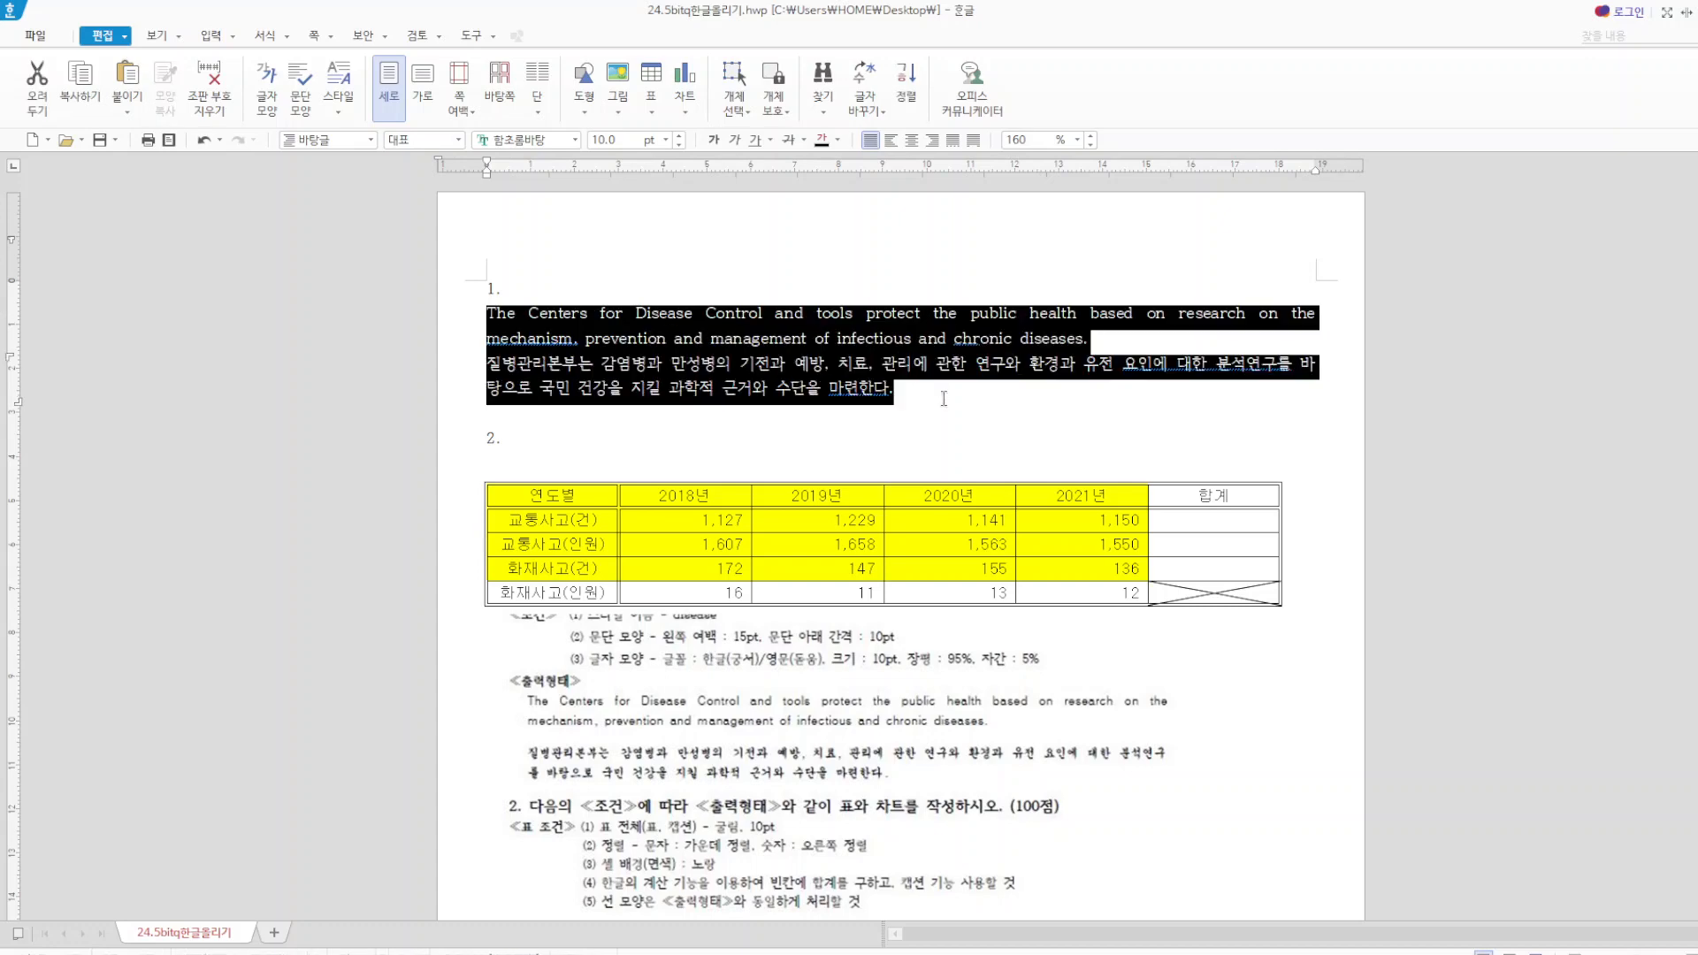
right_click(920, 329)
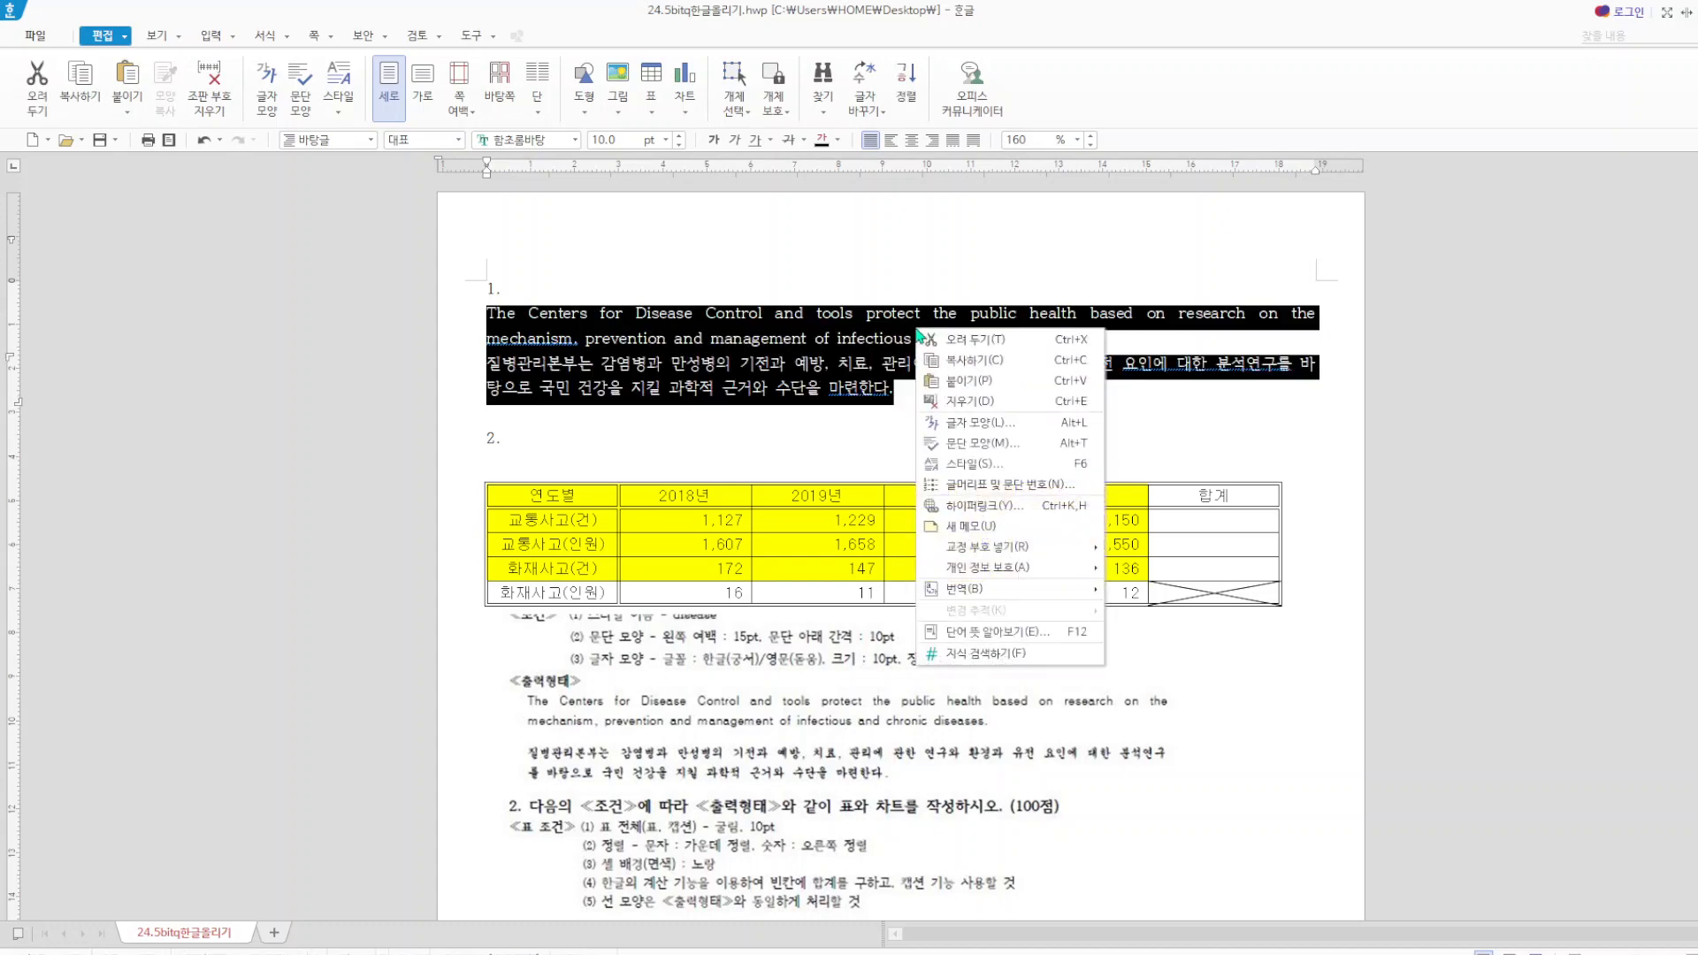
click(997, 464)
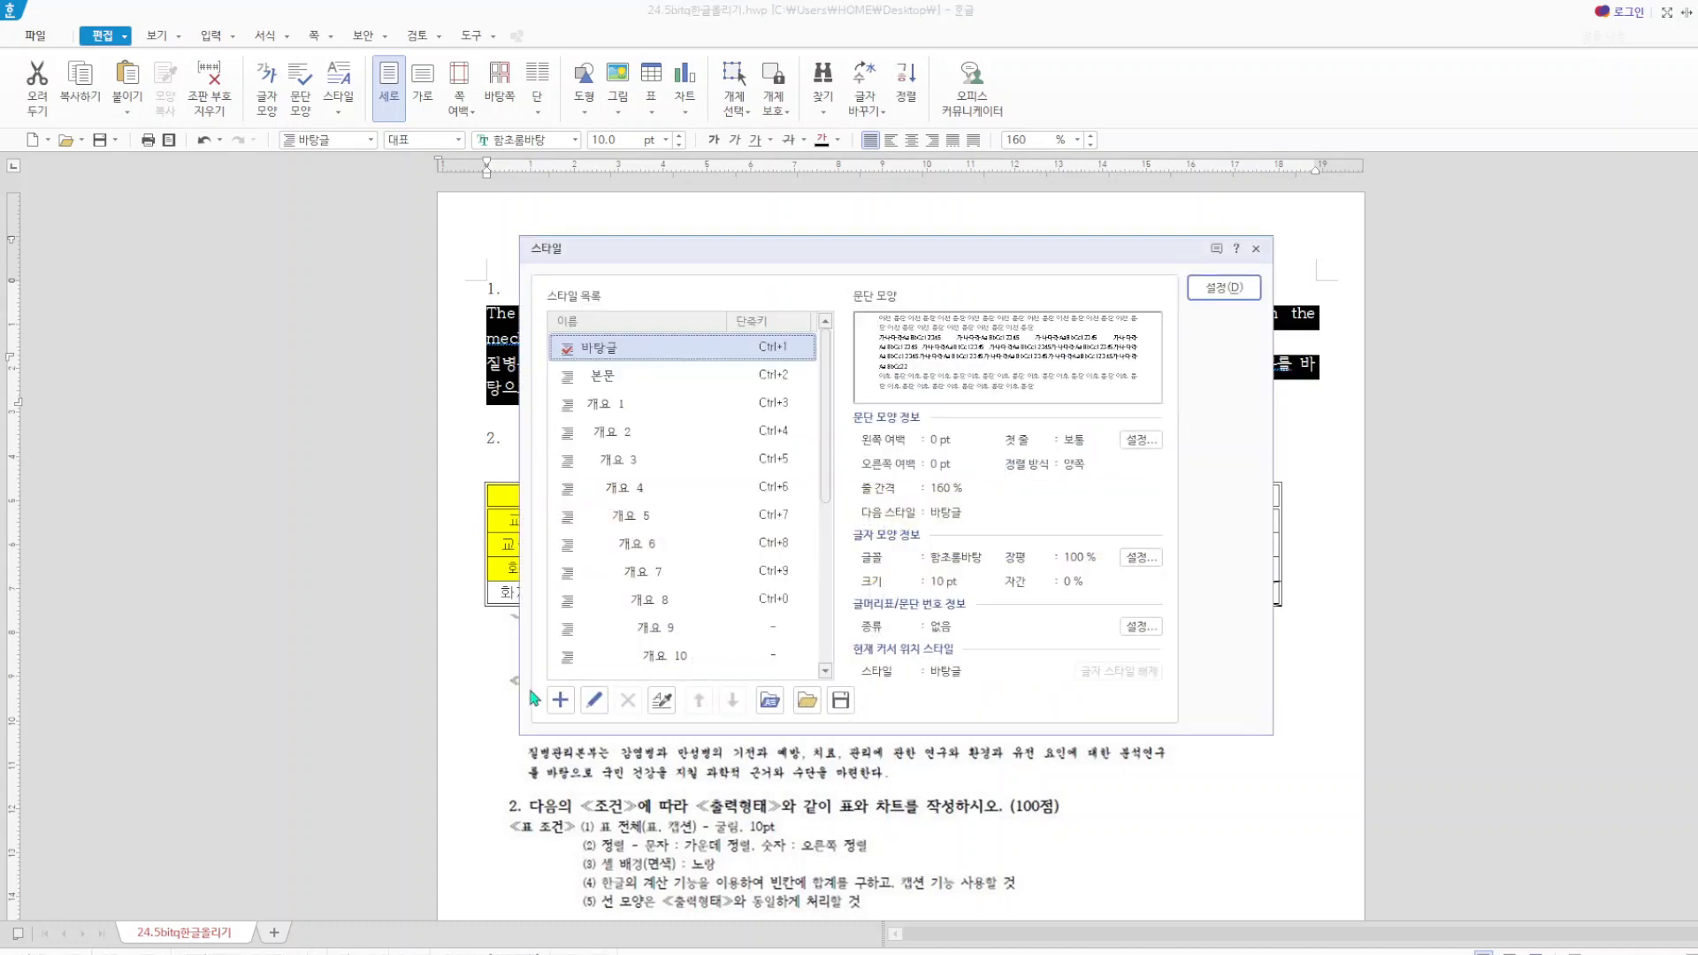
click(560, 703)
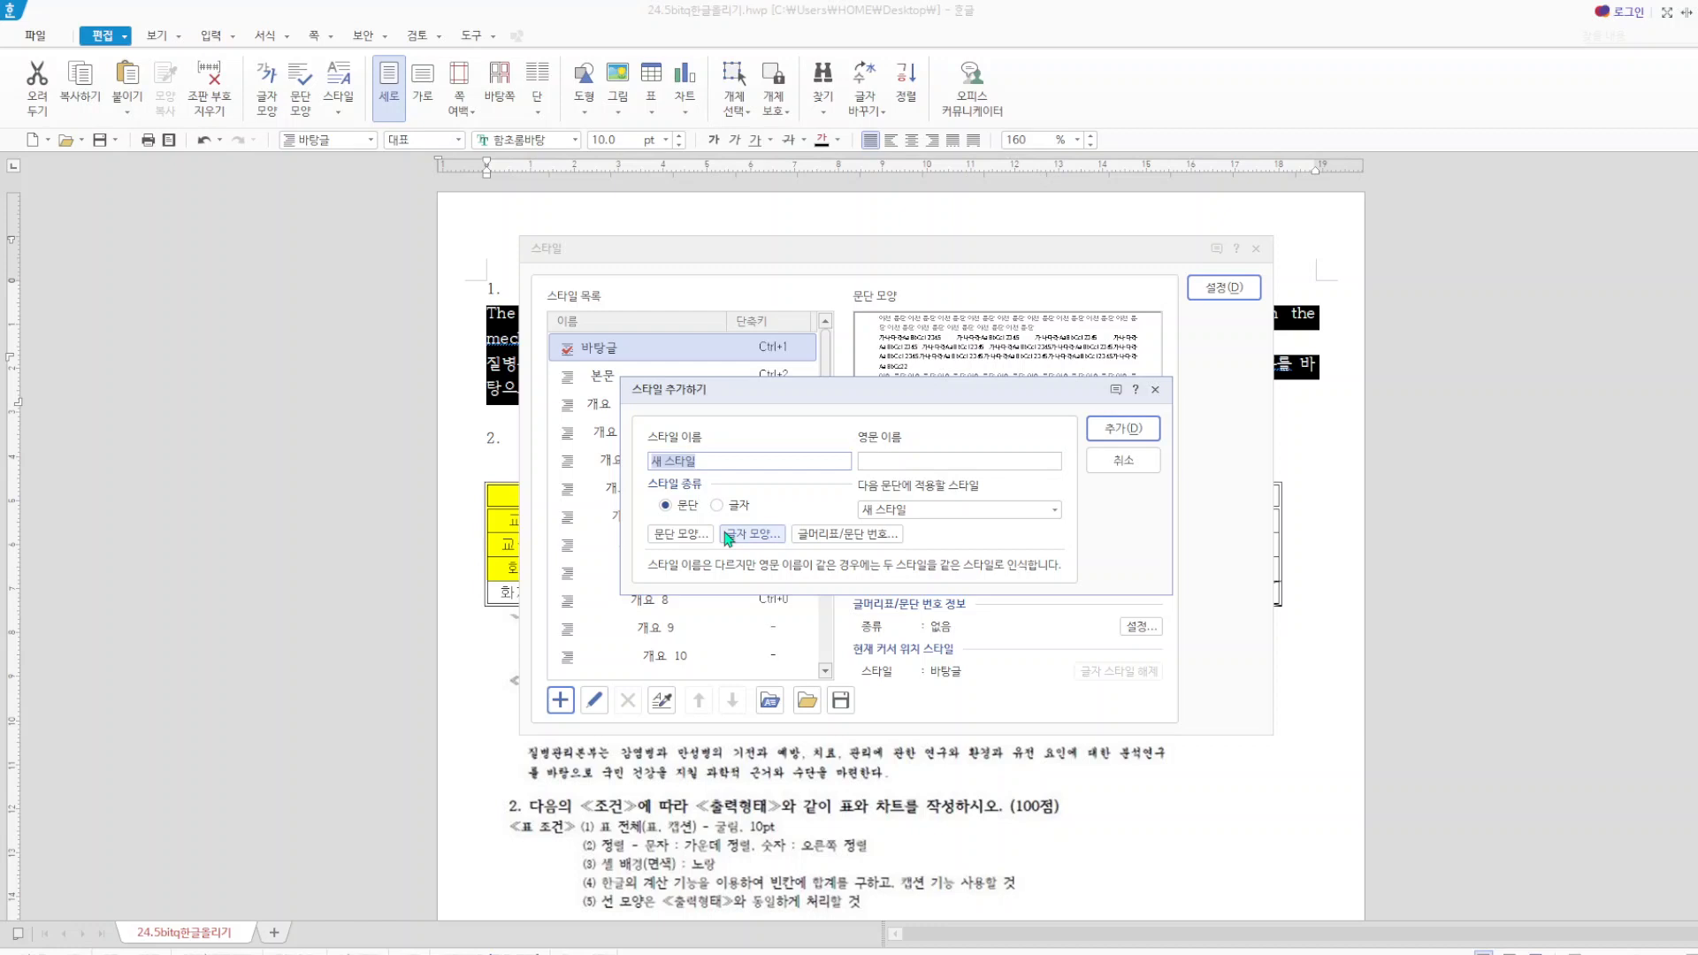
text(ㅇㅏㄴㄷㅁㄴㄷ)
key(BackSpace)
key(BackSpace)
key(BackSpace)
key(BackSpace)
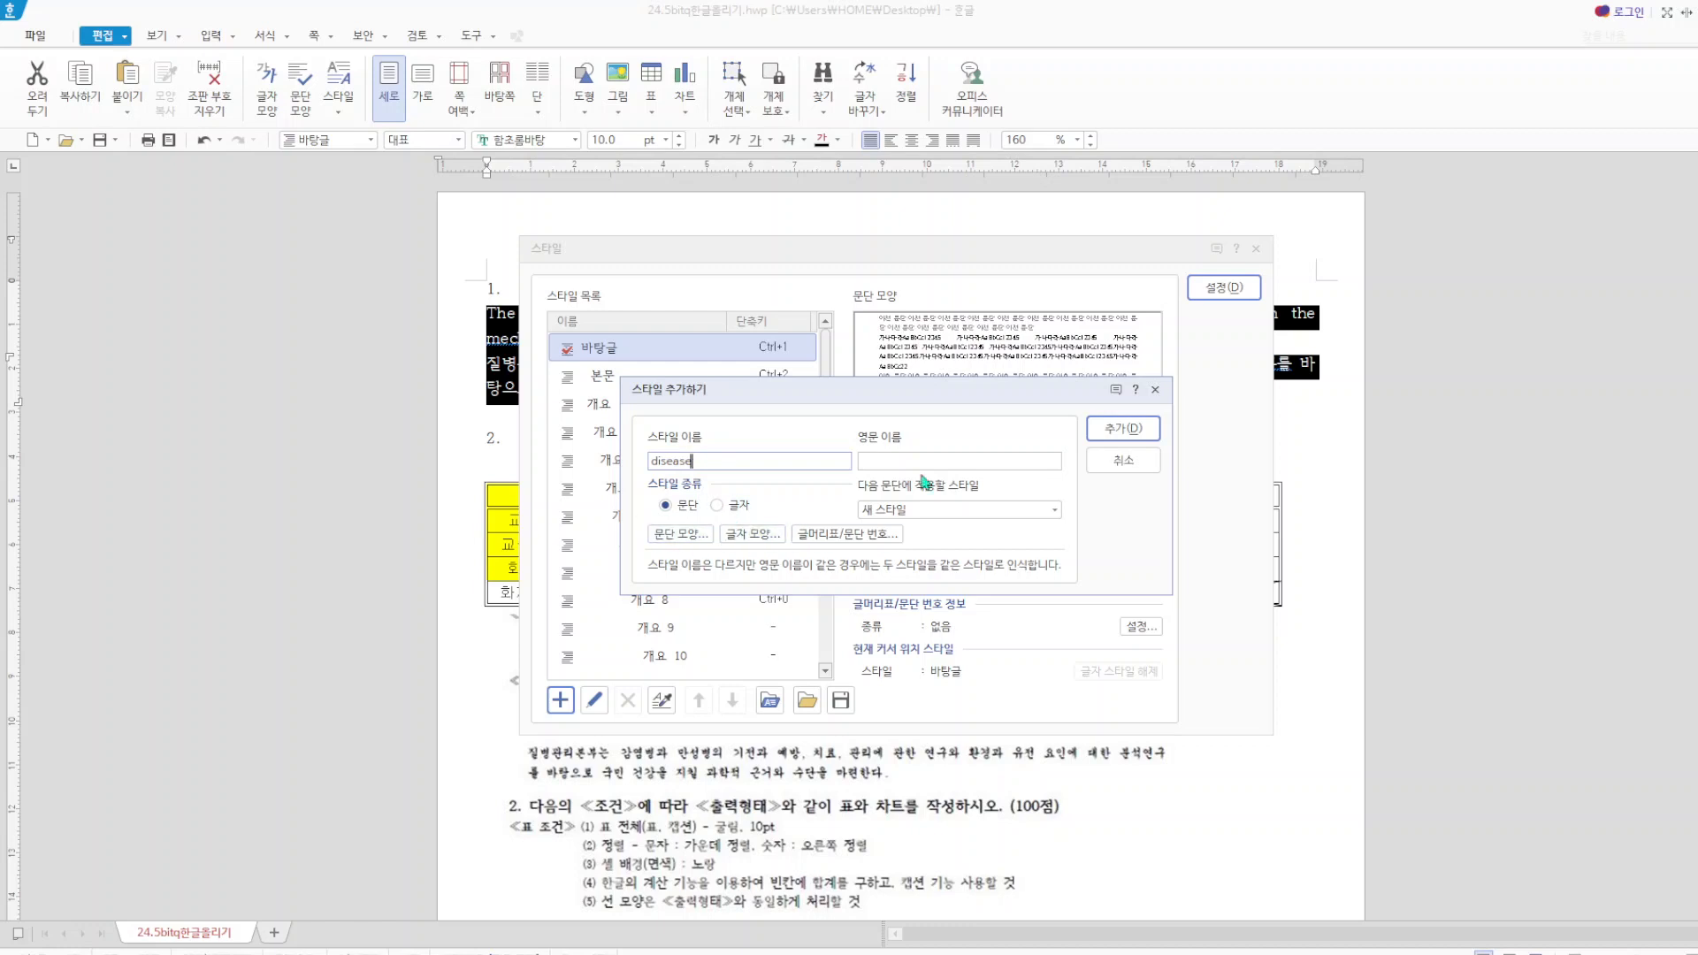
click(1119, 431)
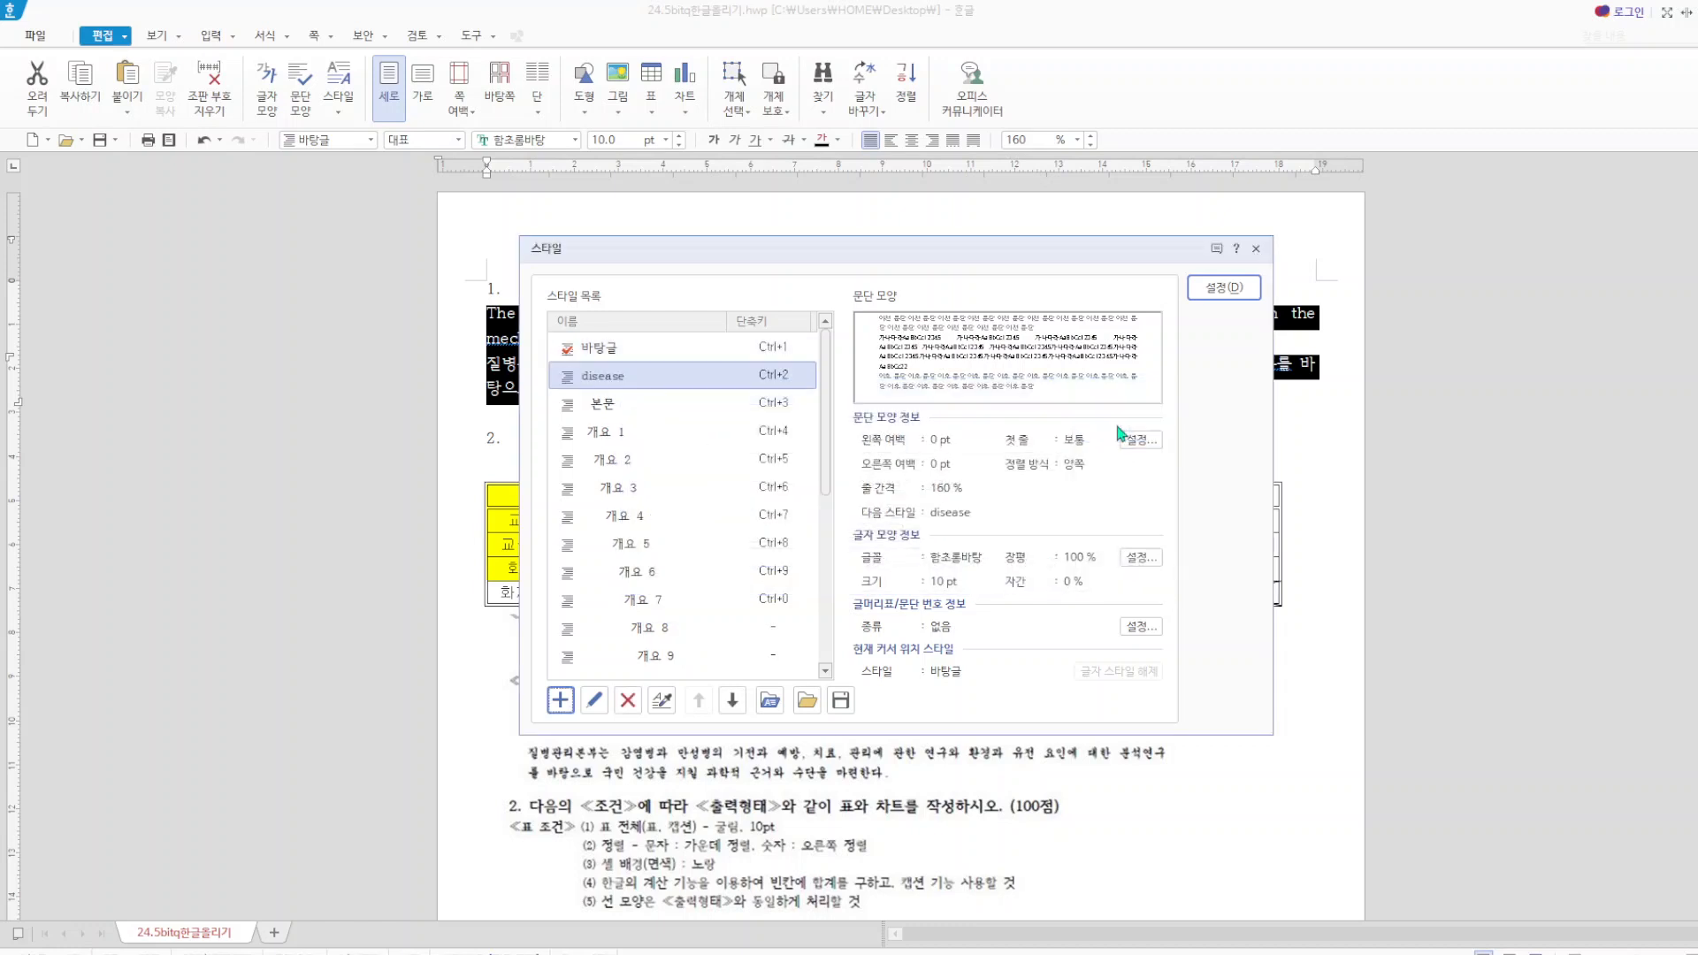
Edit the disease style's paragraph shape to a 15 pt left margin and 10 pt spacing below the paragraph.
click(594, 701)
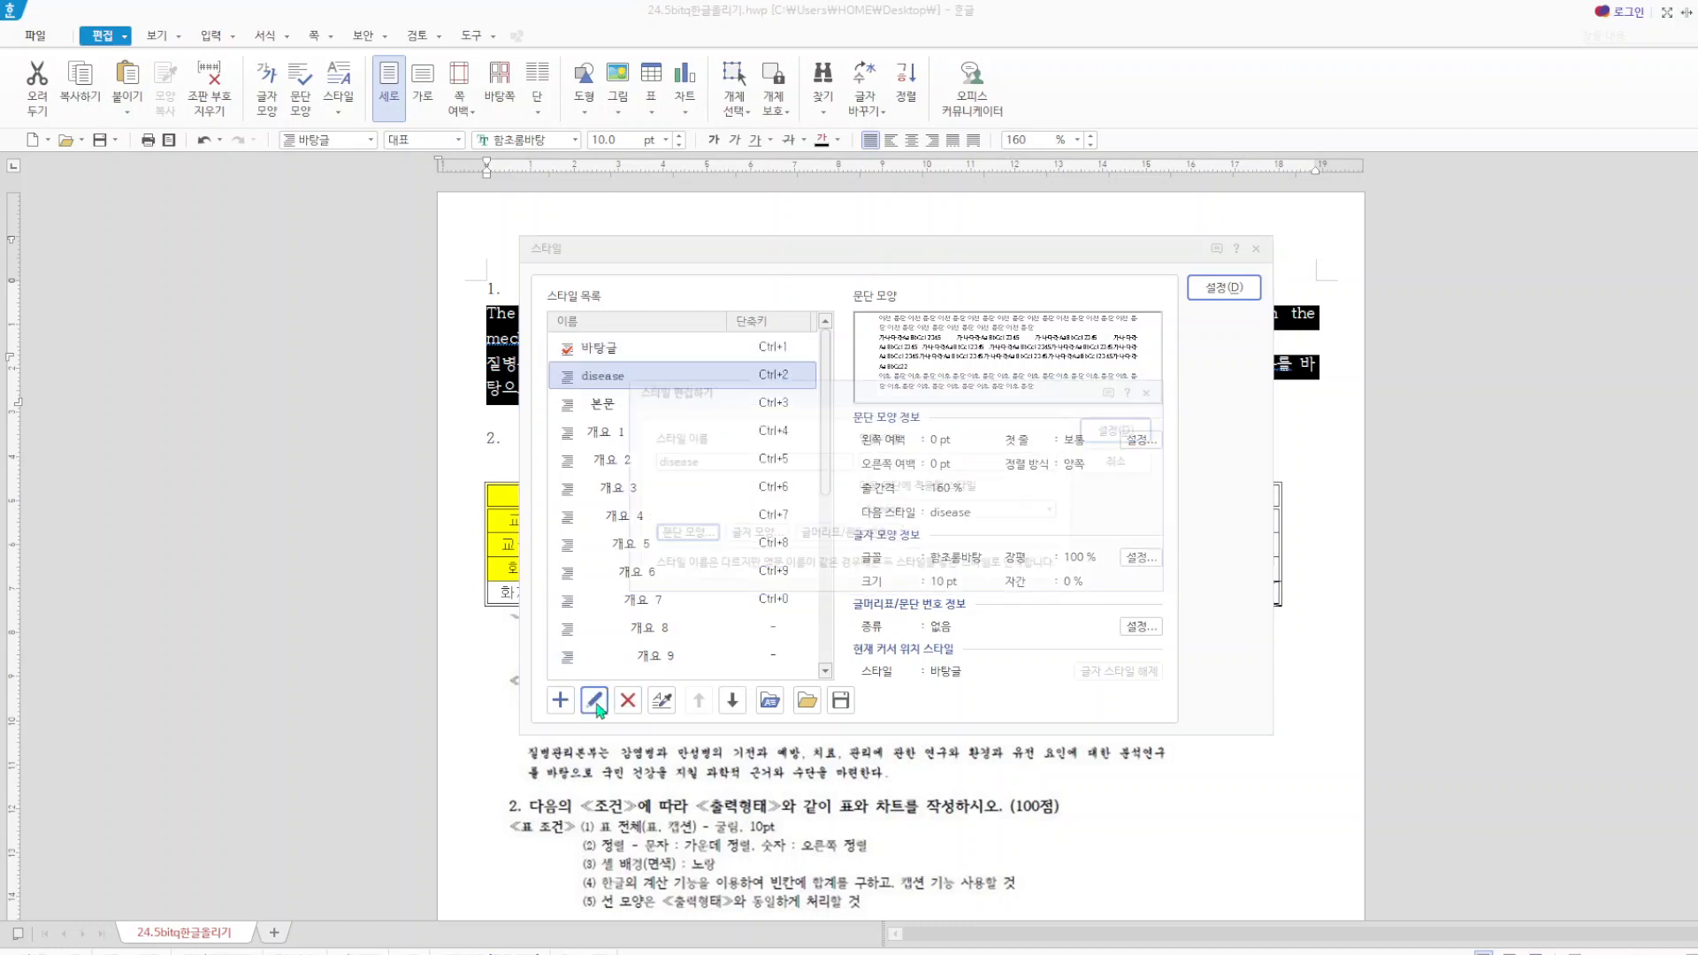
click(681, 534)
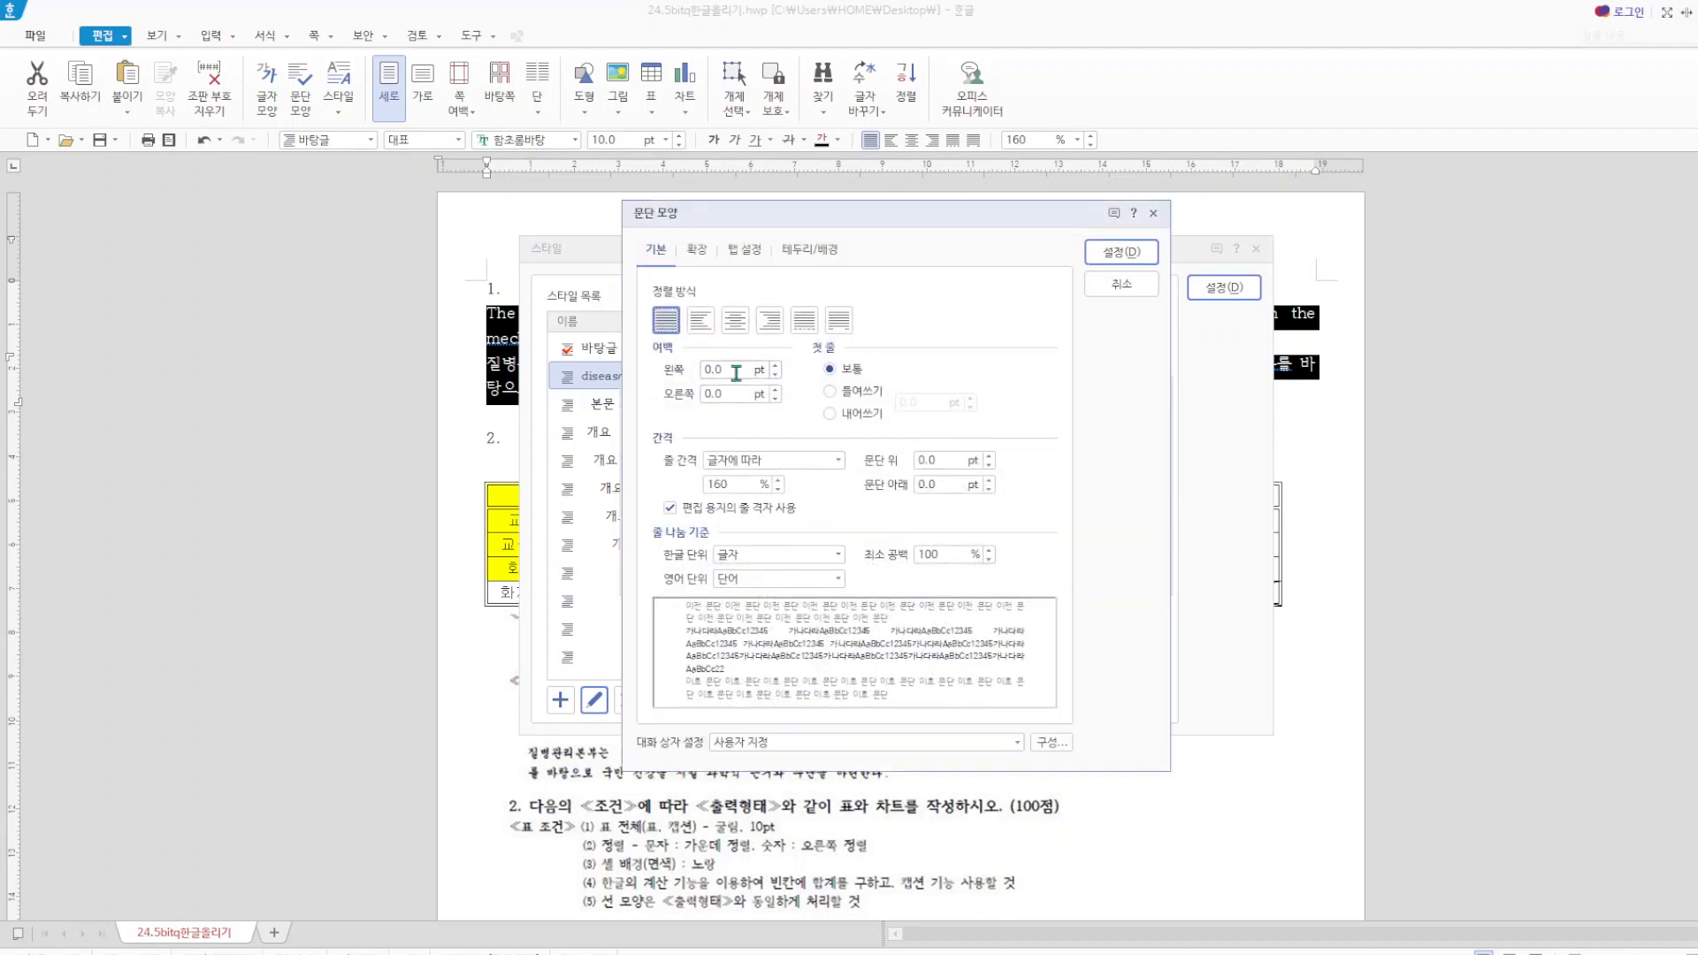
text(15)
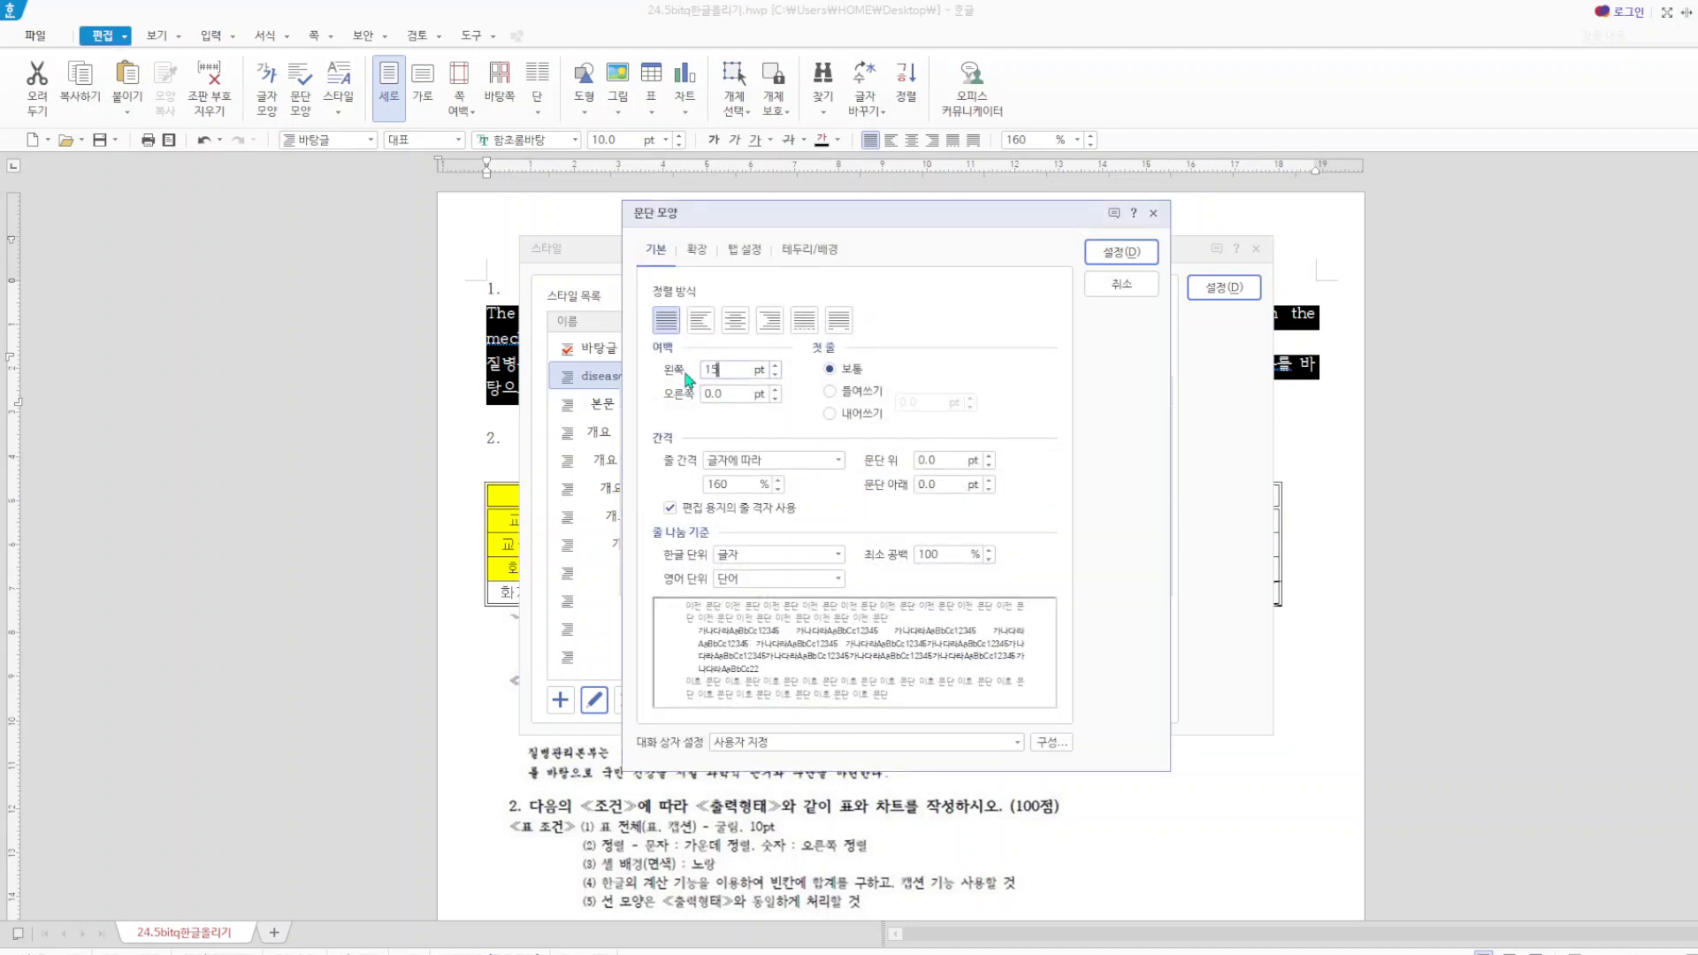
click(943, 483)
text(10)
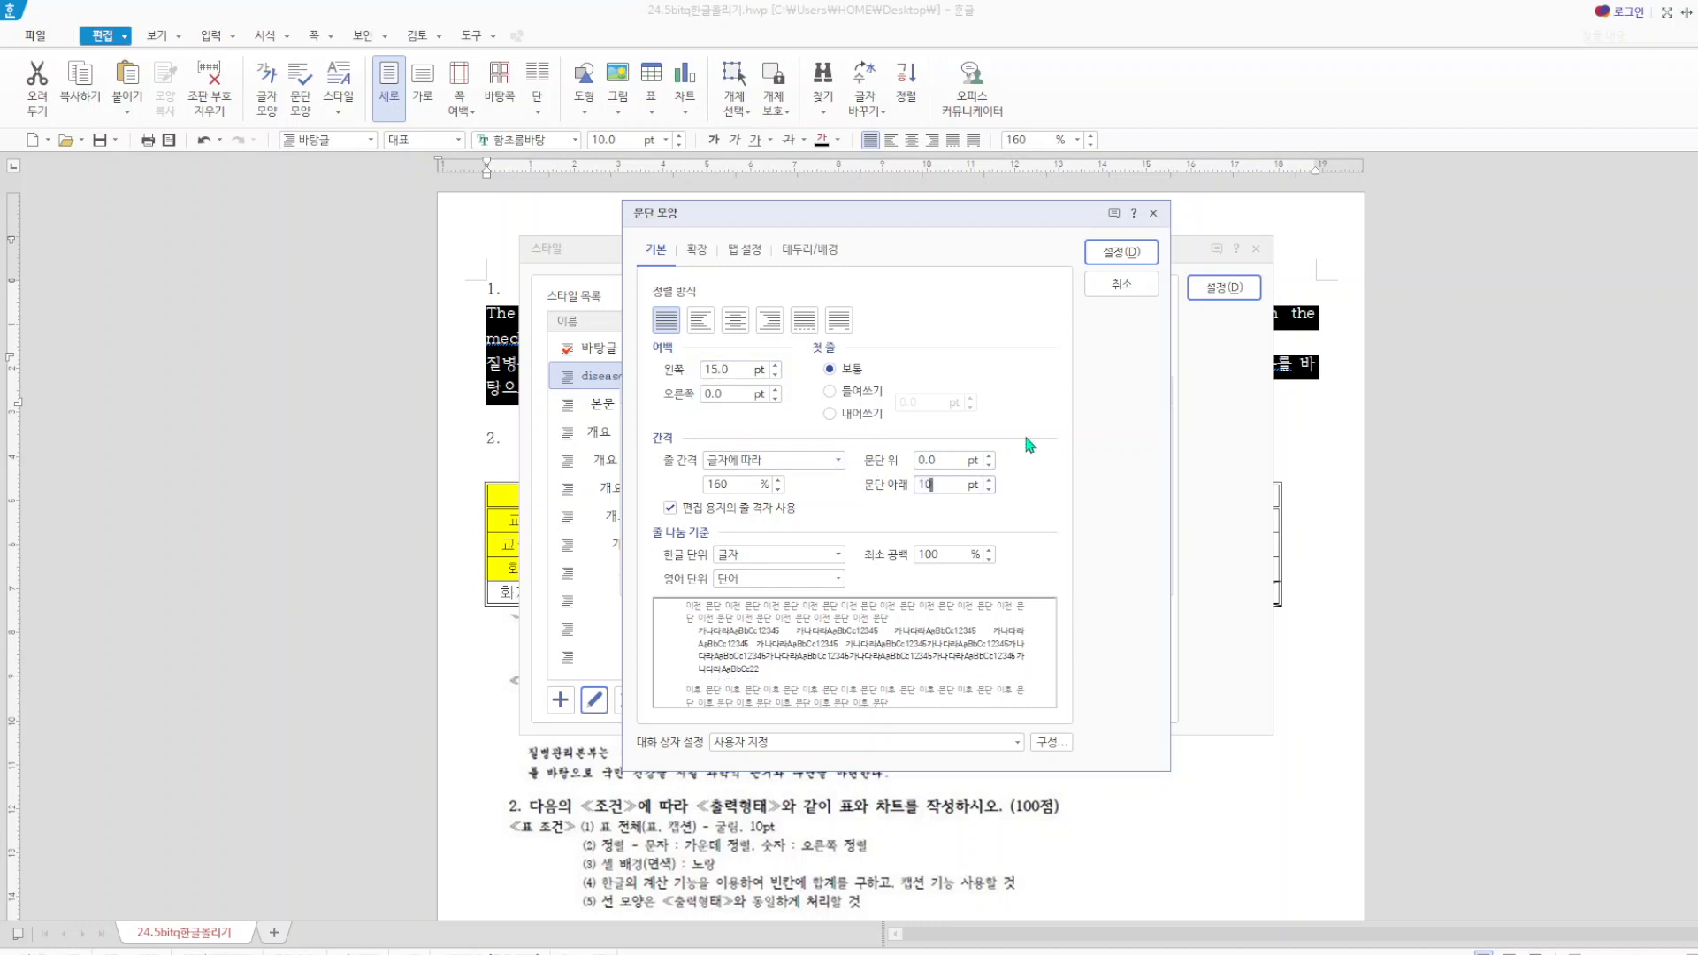
click(1119, 254)
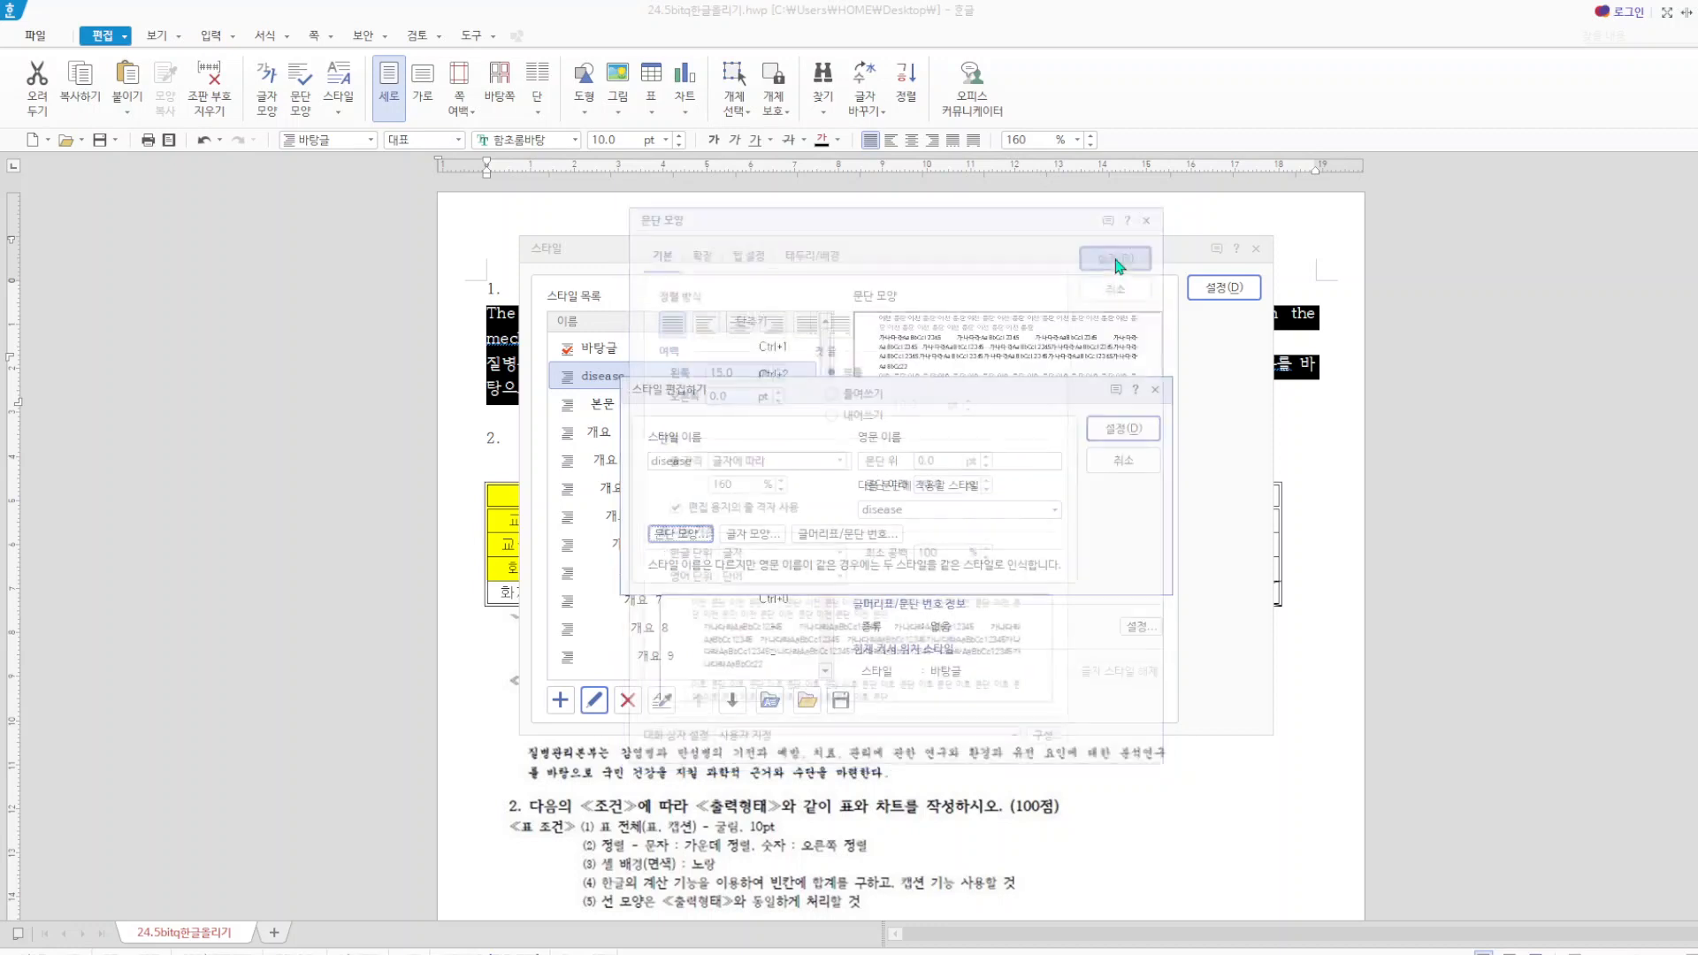
In the disease style's character shape, set the Korean (한글) font to 궁서 with 95% width (장평) and 5% letter spacing (자간).
click(756, 534)
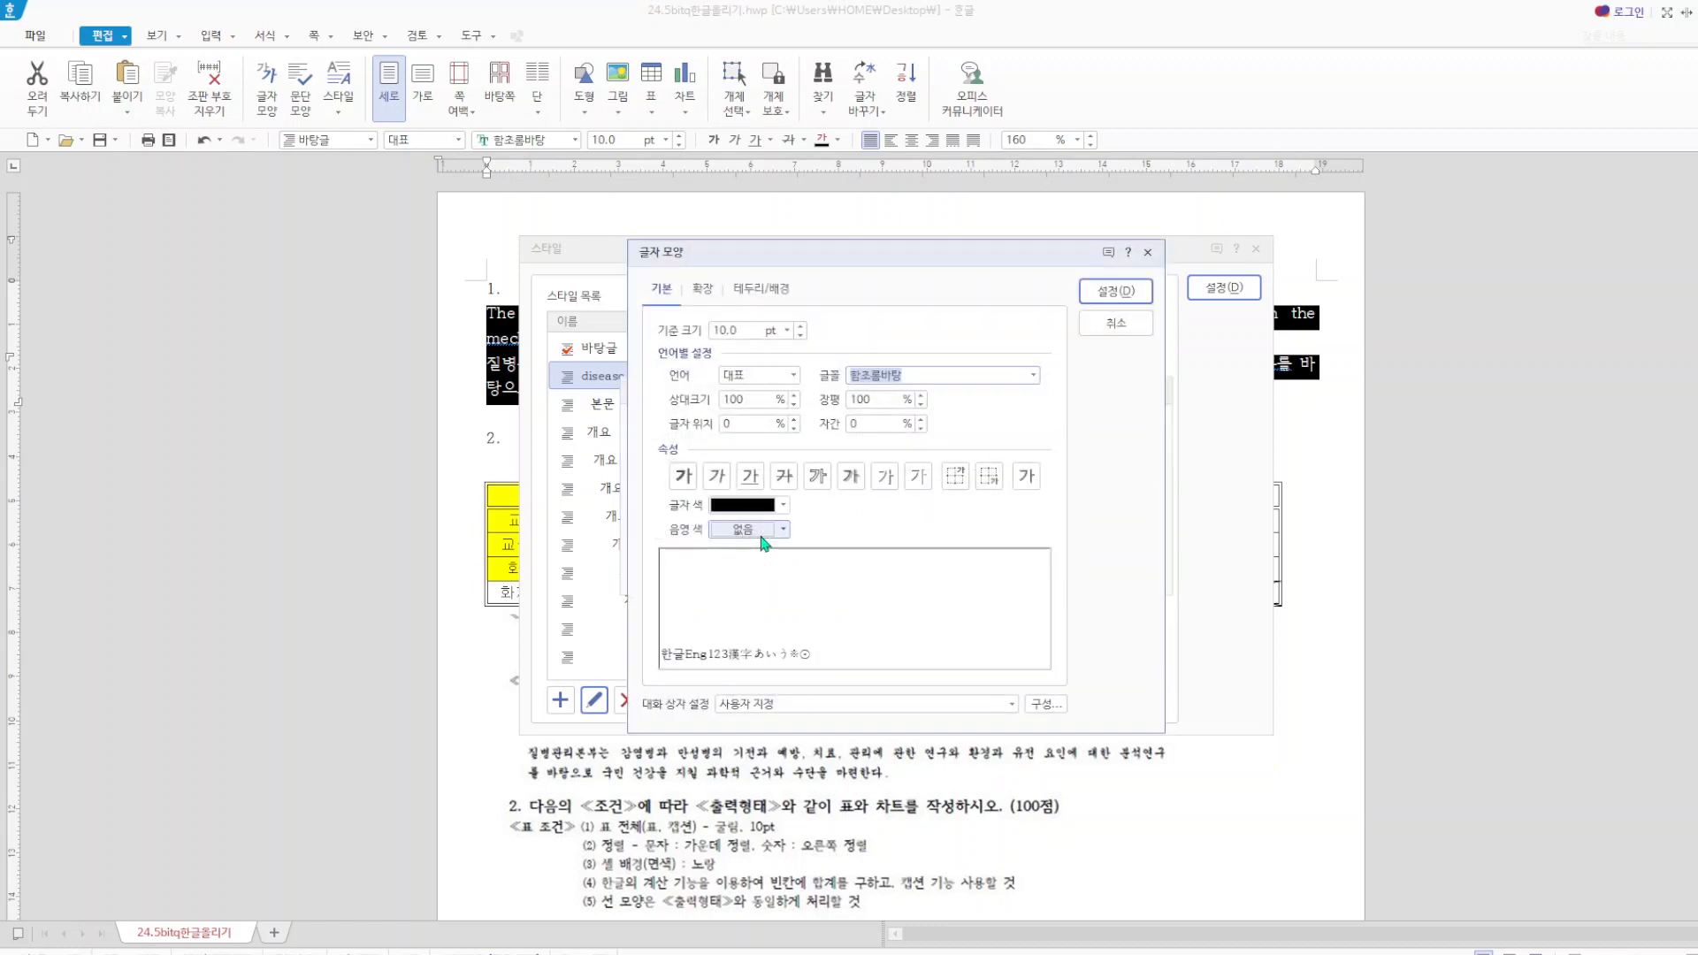
click(794, 377)
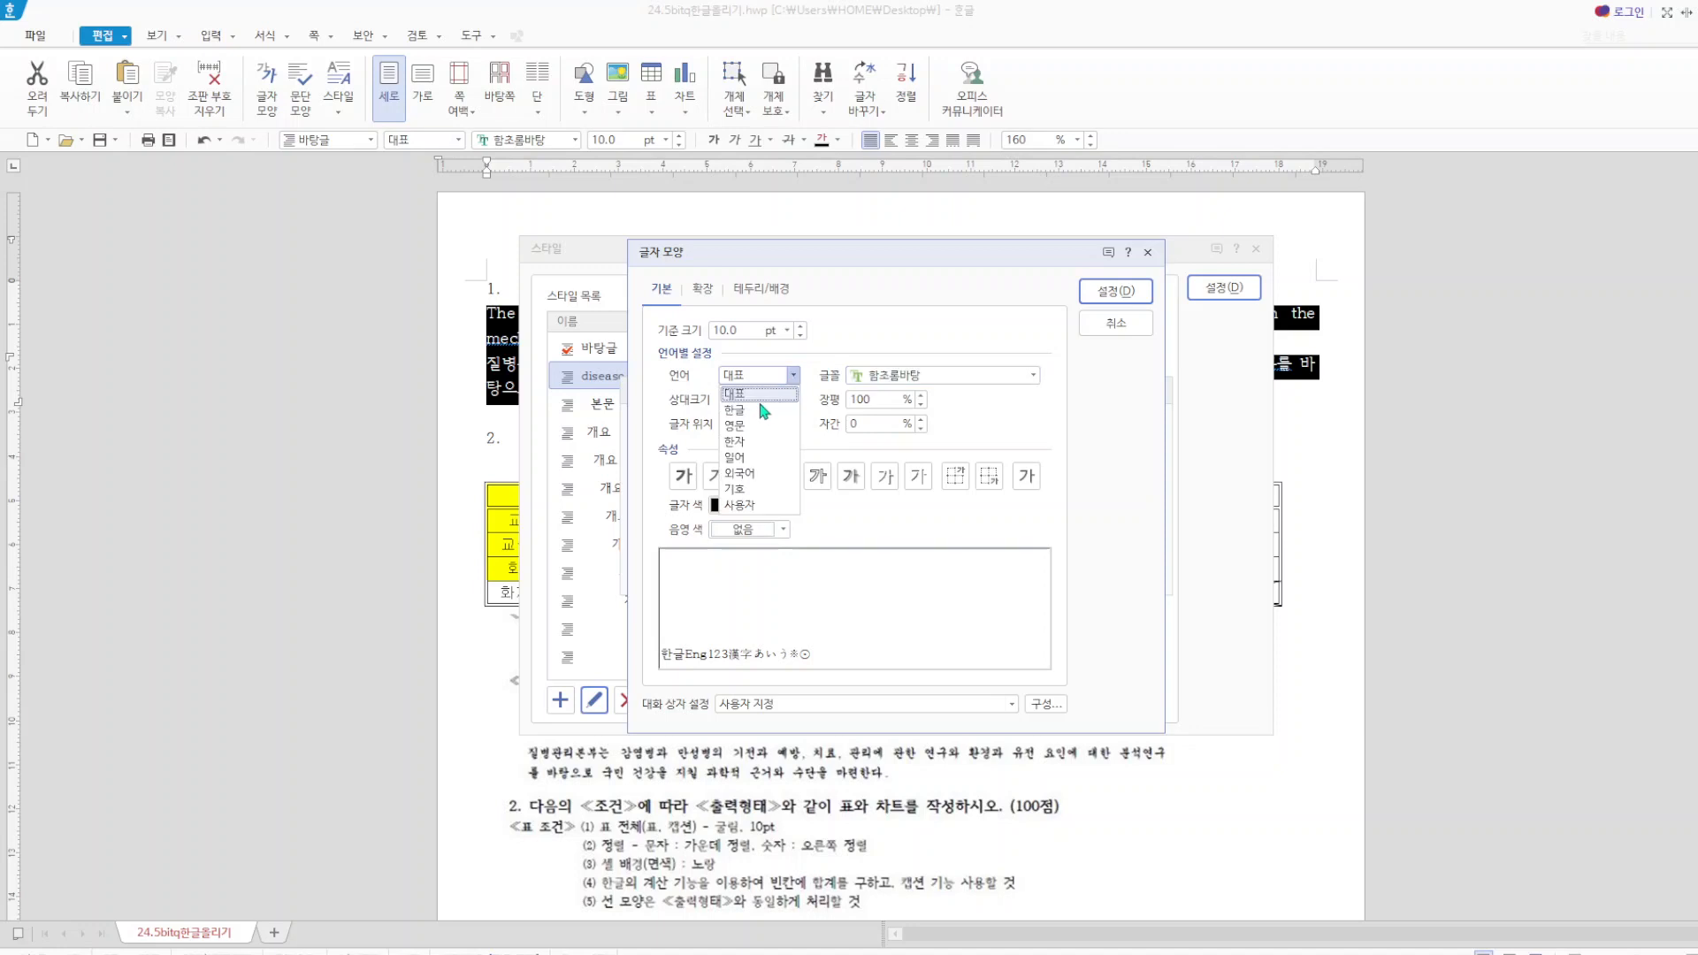
click(757, 408)
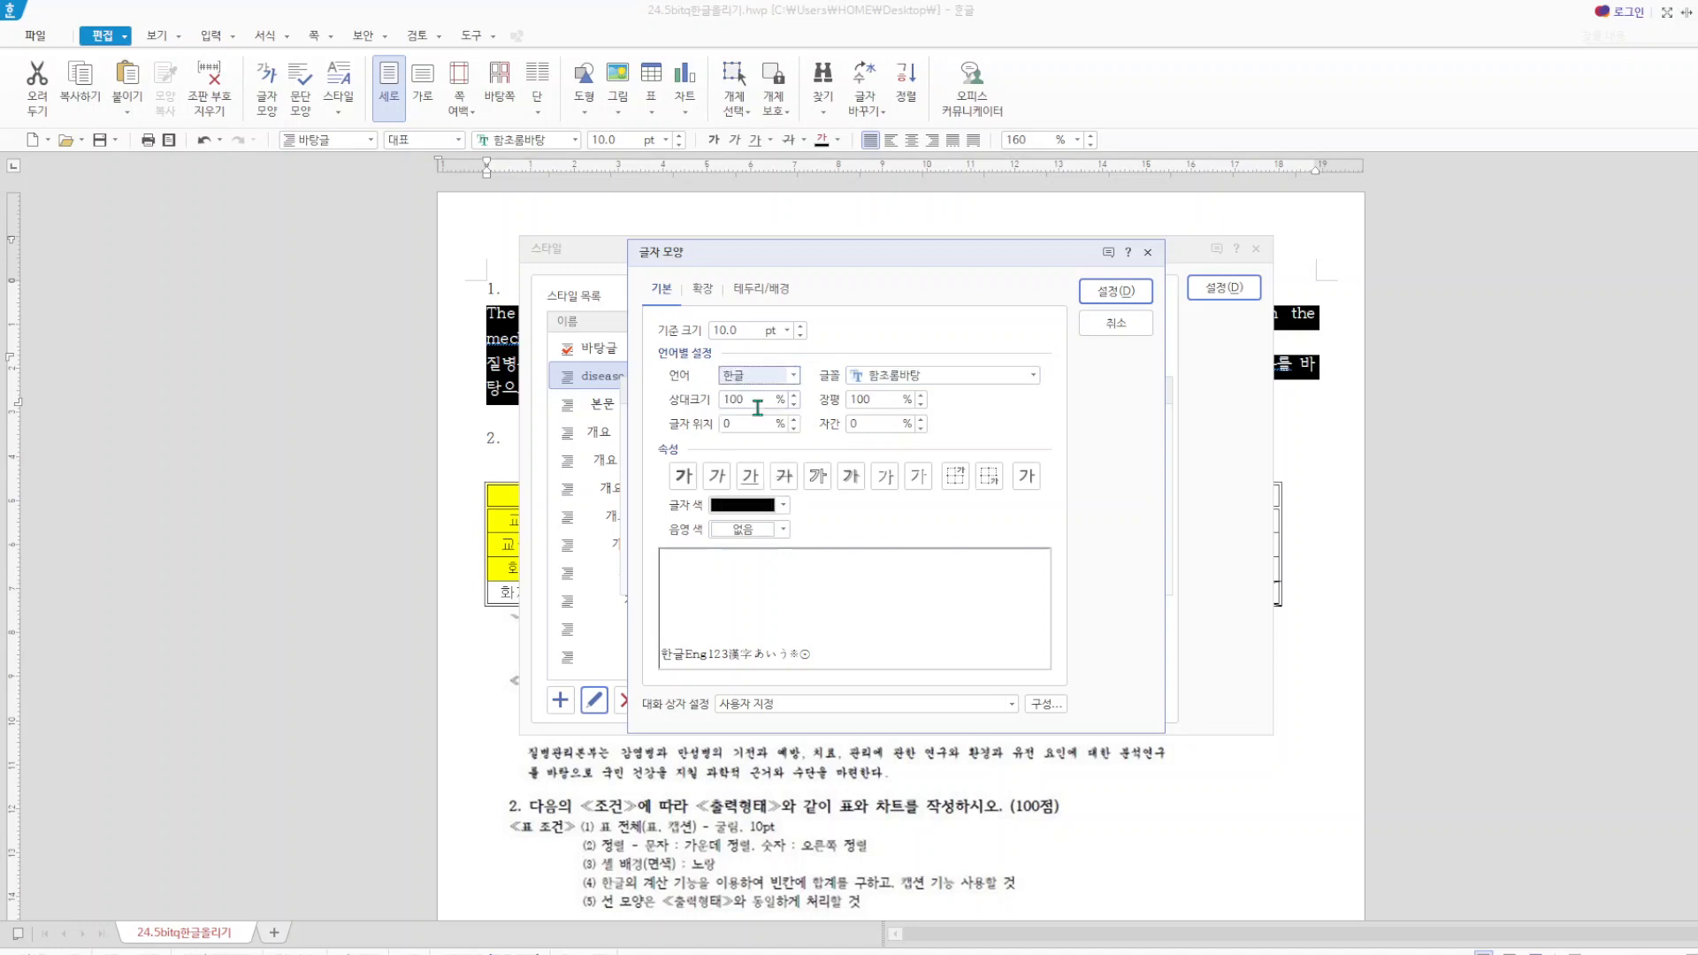
click(1034, 381)
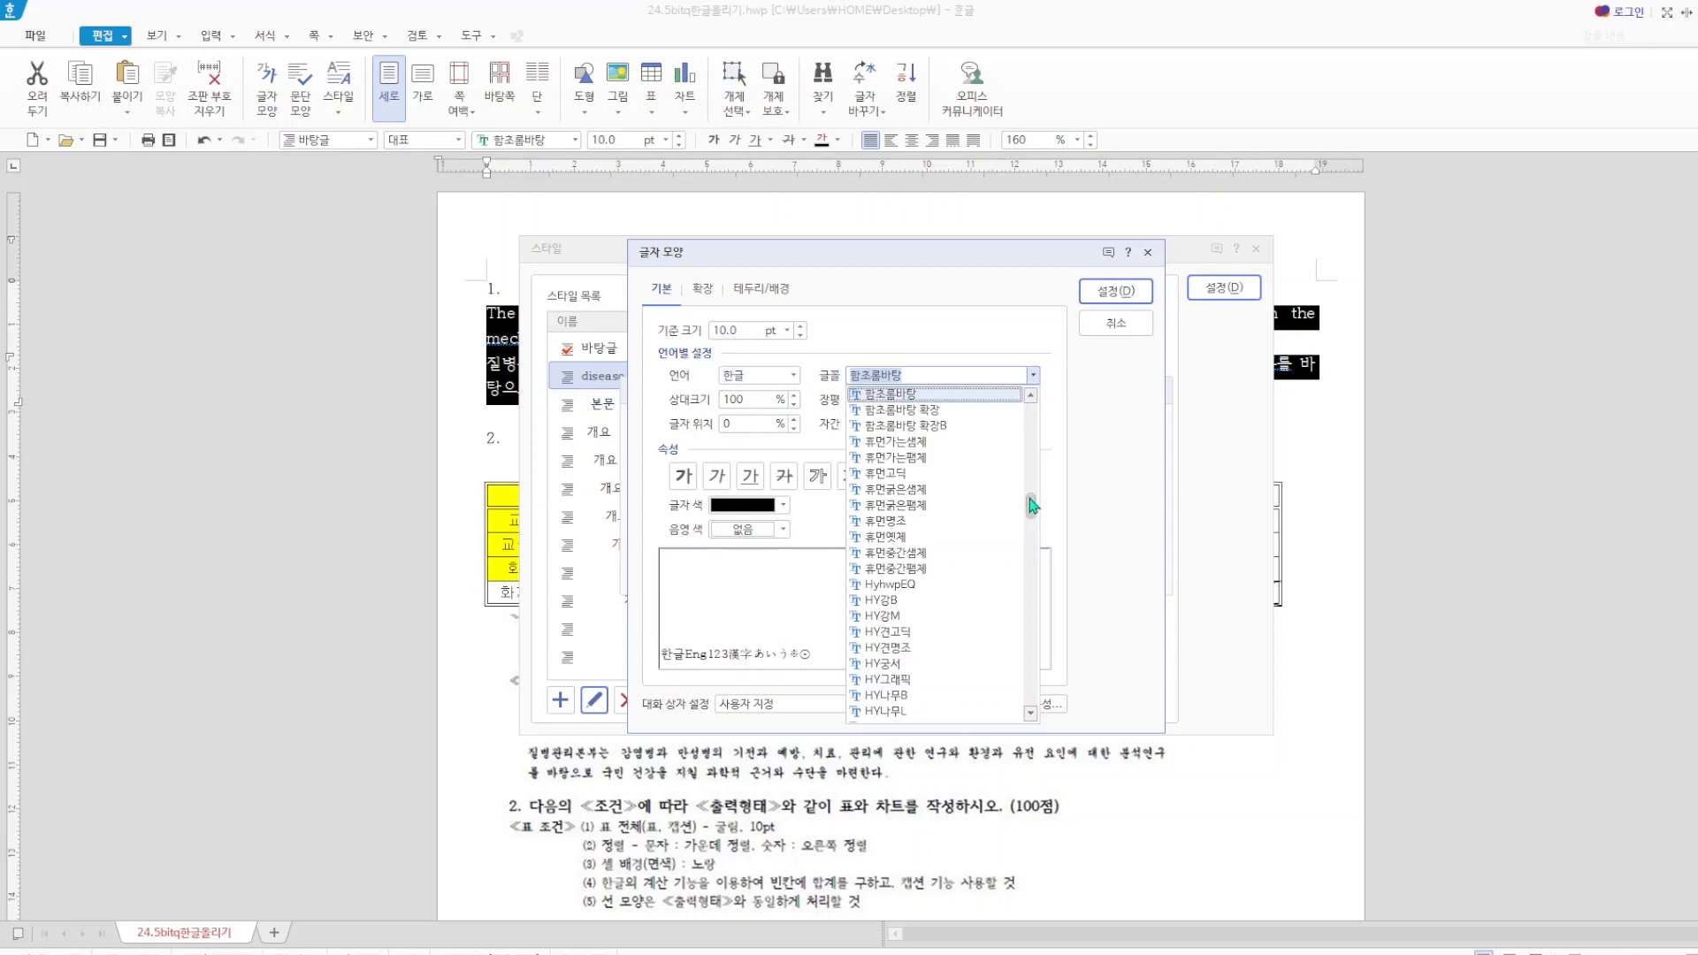
drag(1028, 501, 1025, 424)
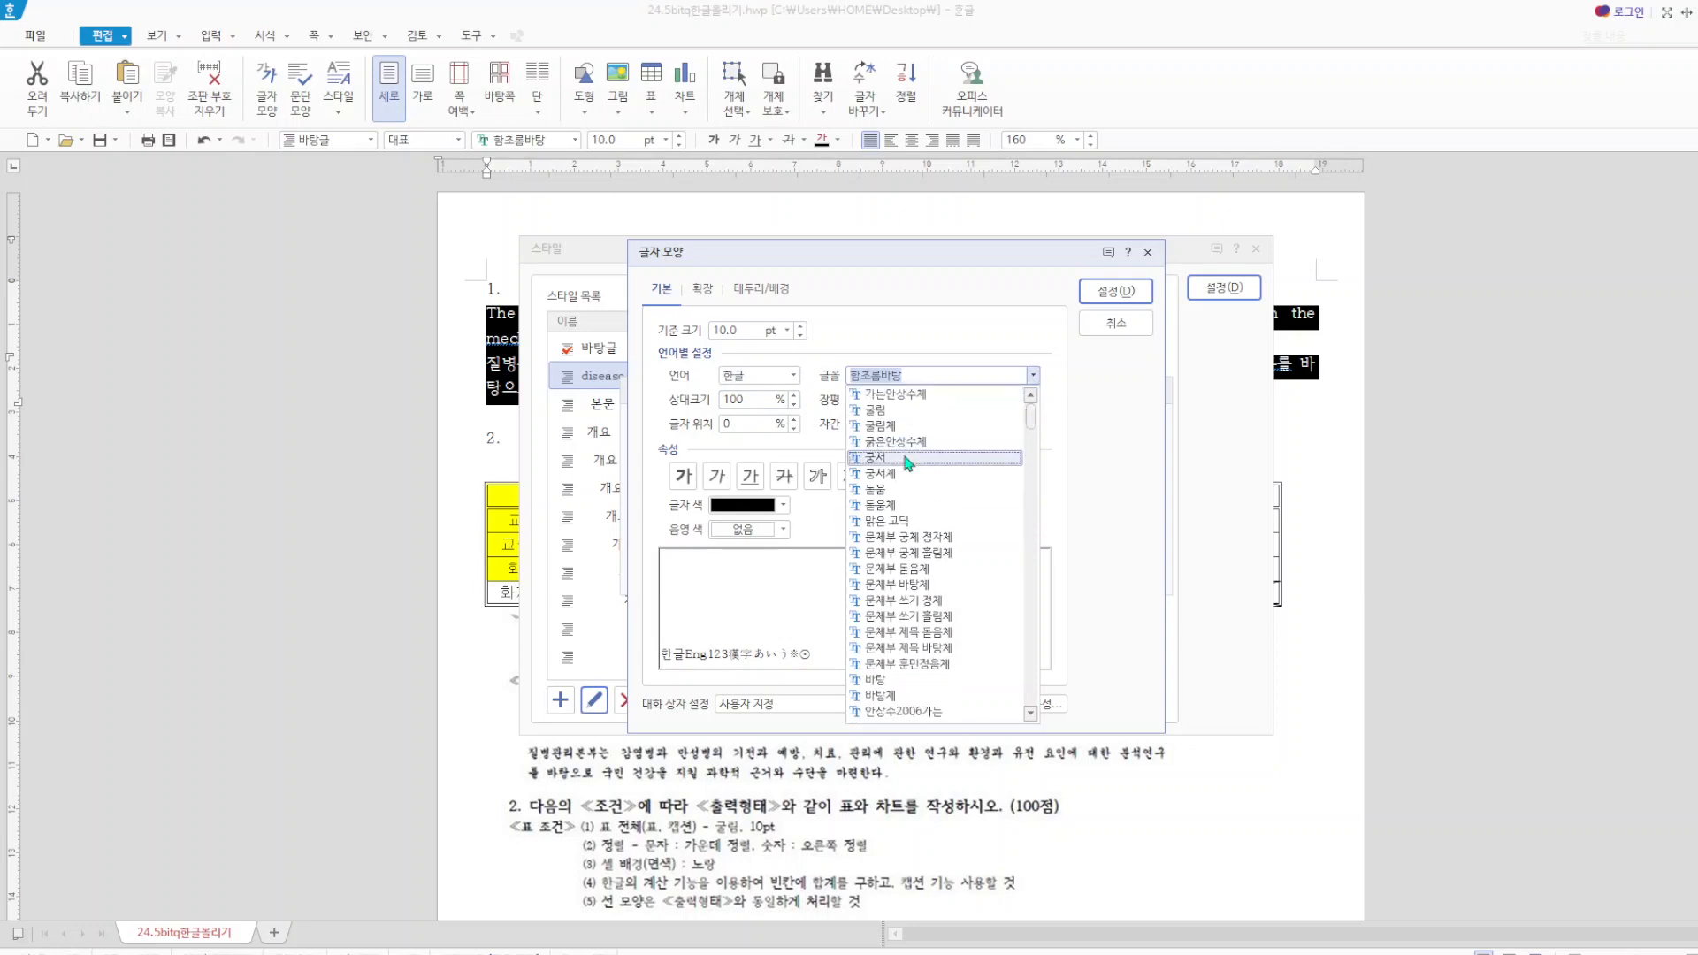
click(880, 410)
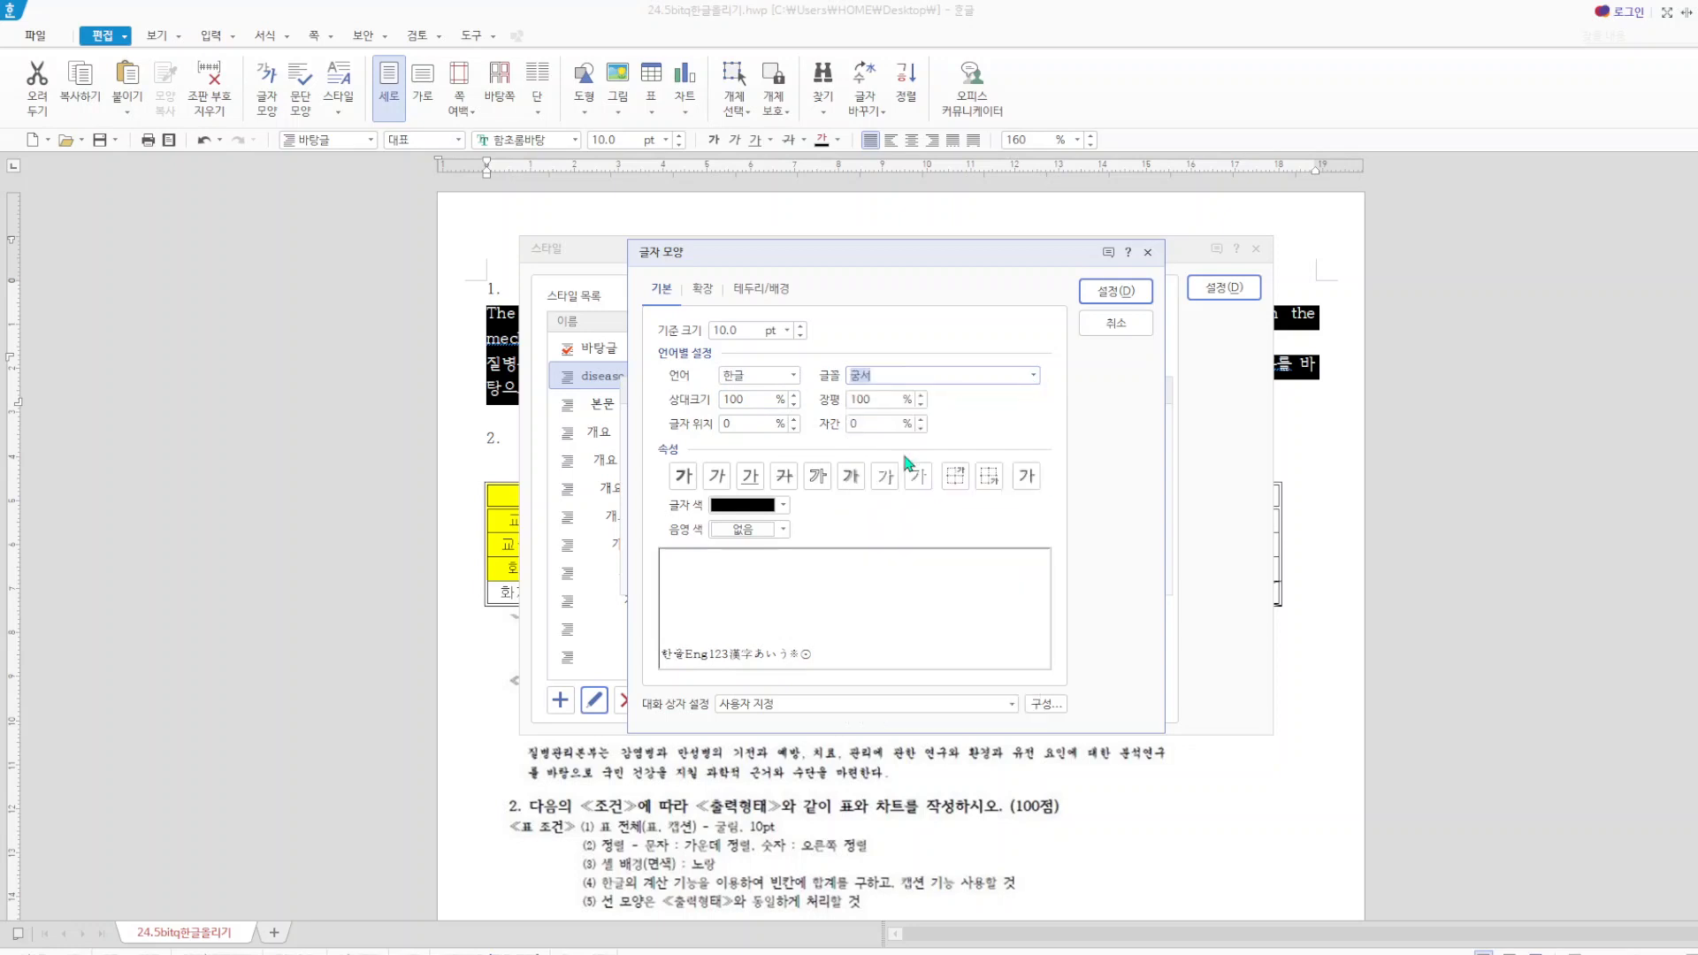
click(877, 399)
text(95)
key(Tab)
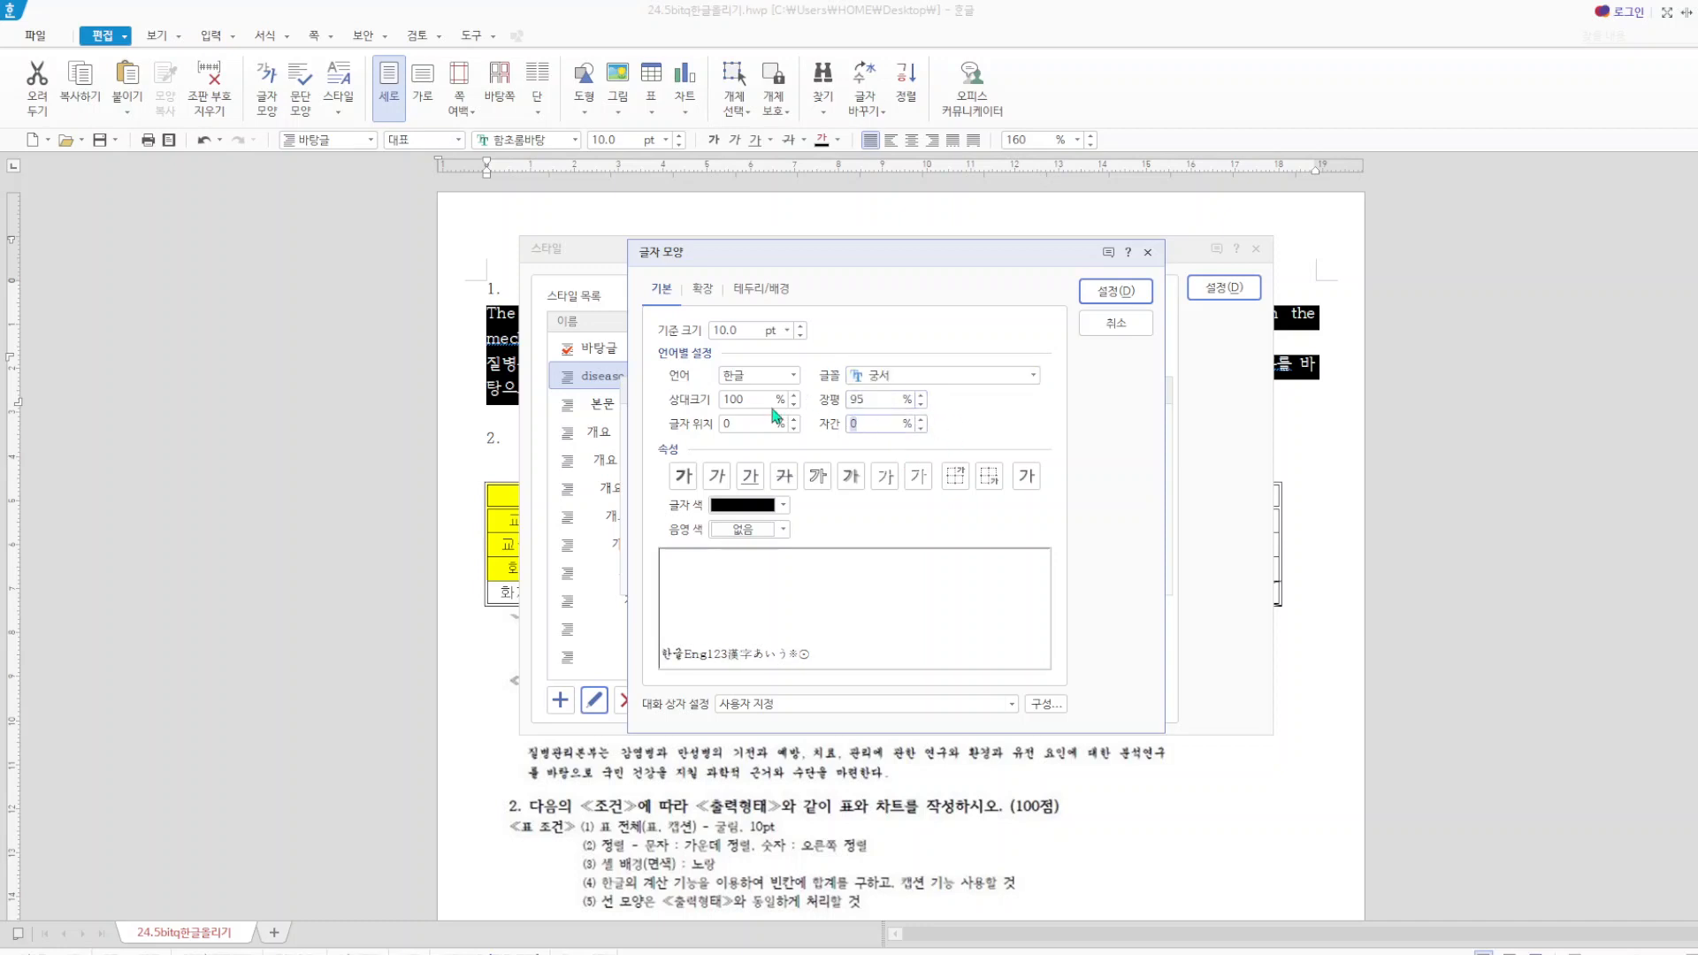
text(5)
Set the style's English (영문) font to 돋움 with 95% width (장평) and 5% letter spacing (자간), and accept the character shape.
click(793, 375)
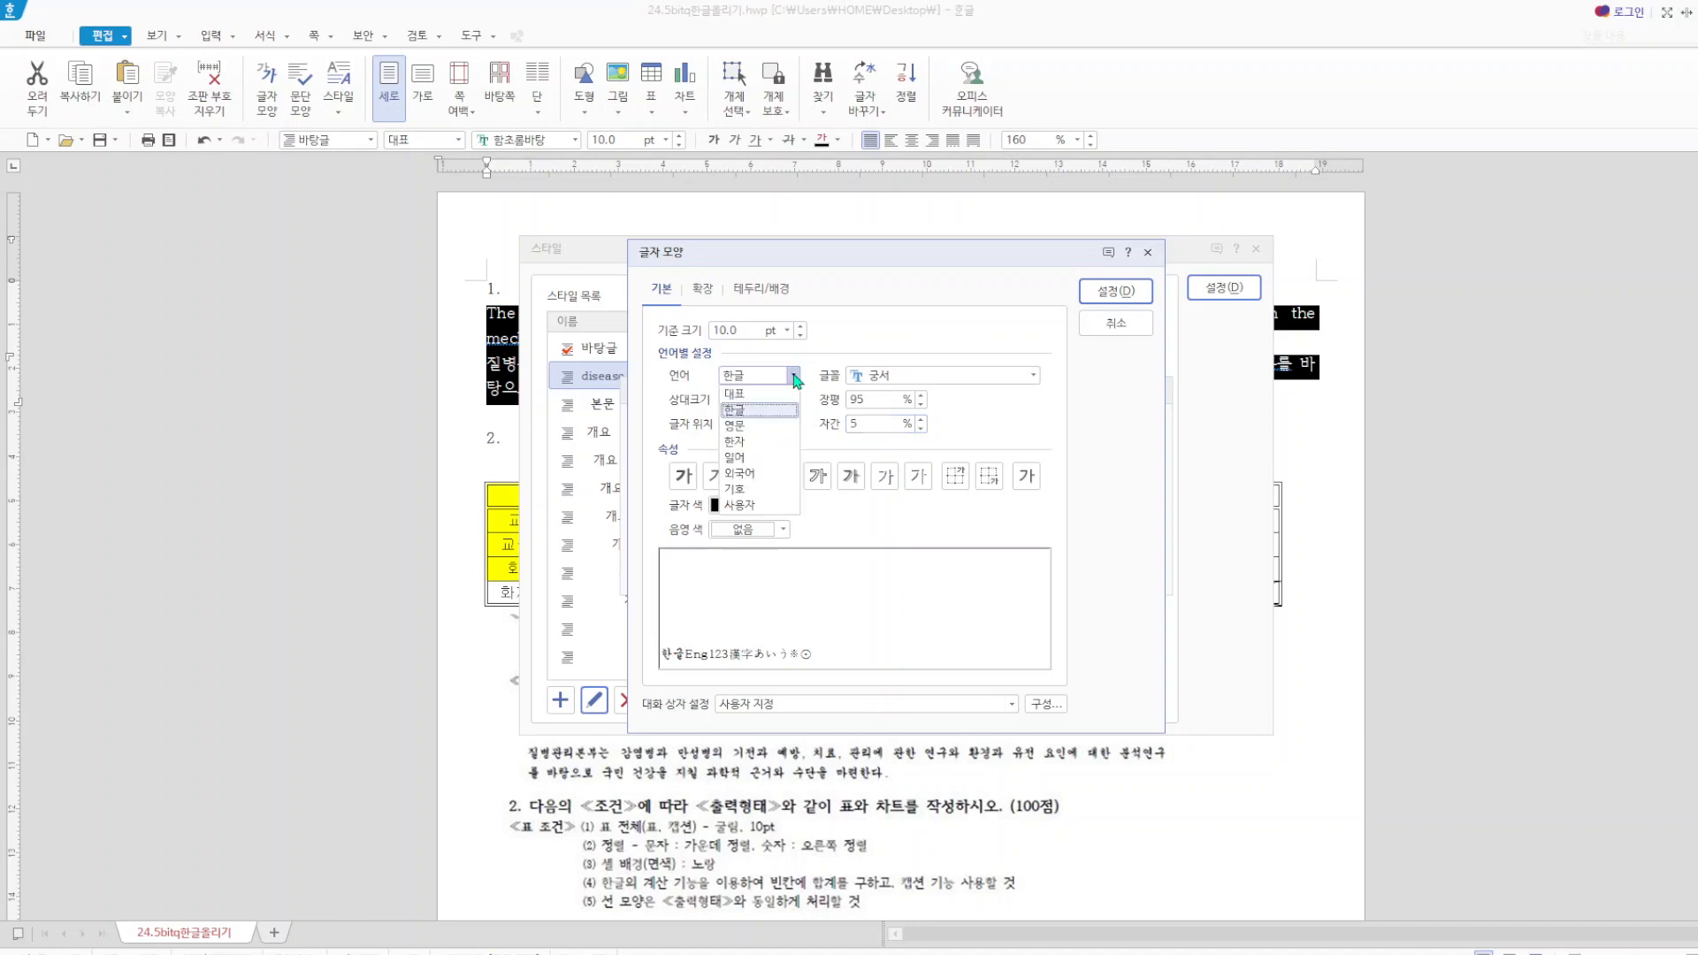
click(764, 426)
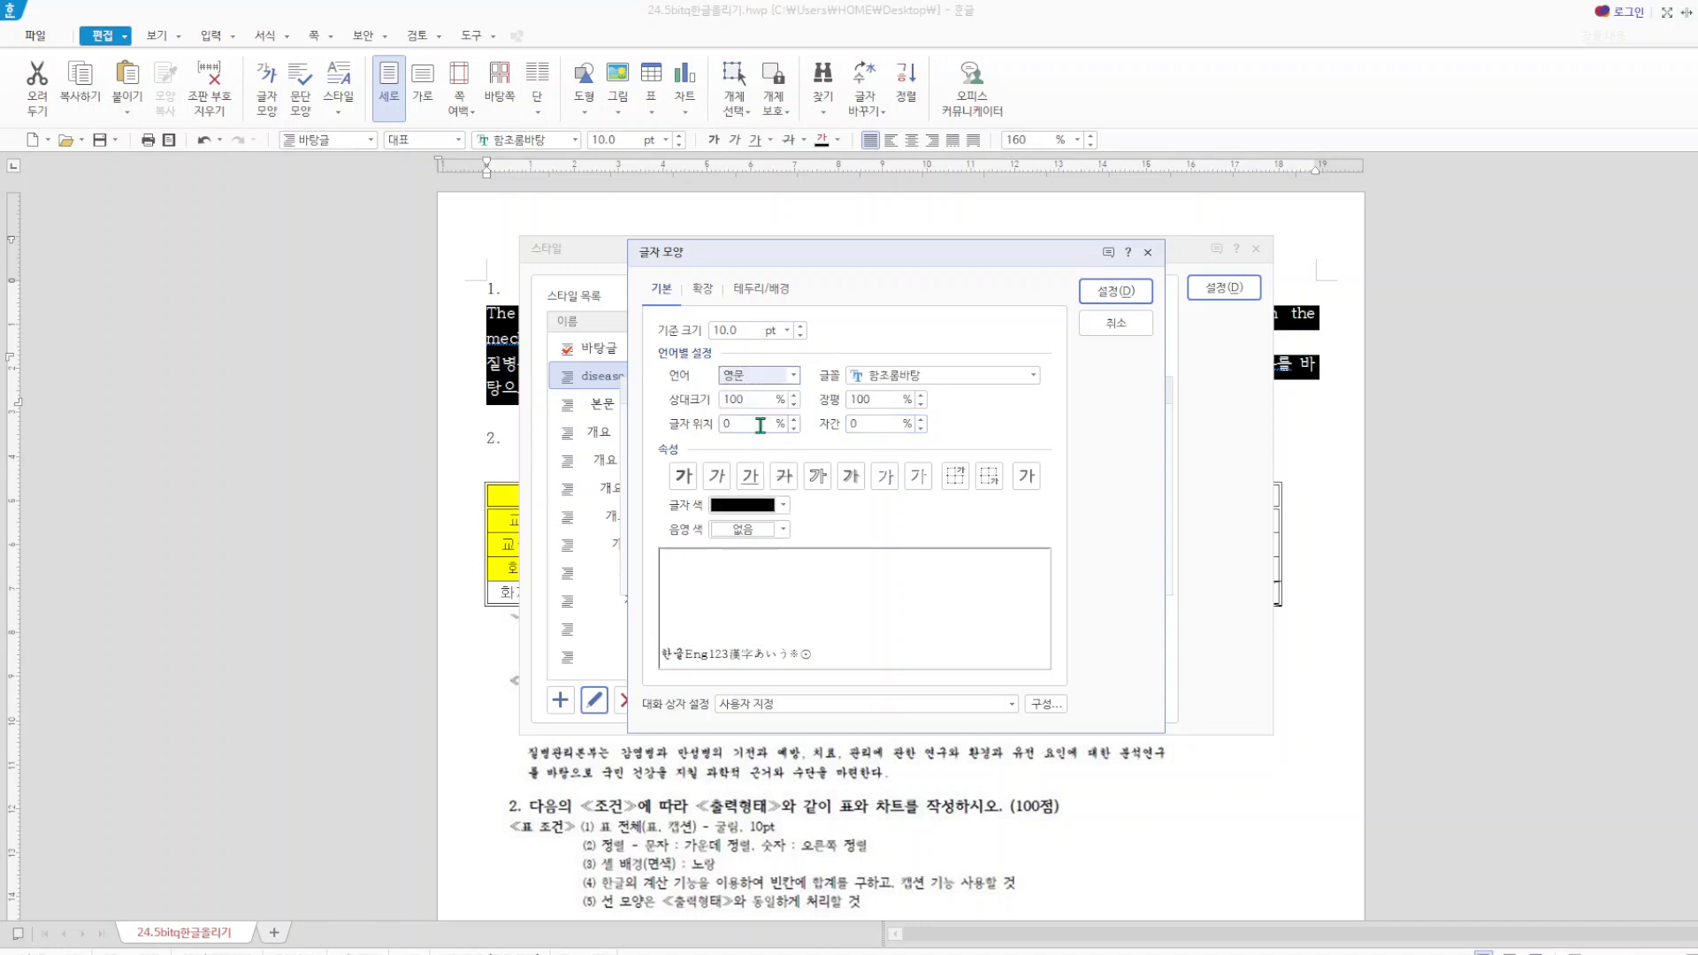
click(1033, 375)
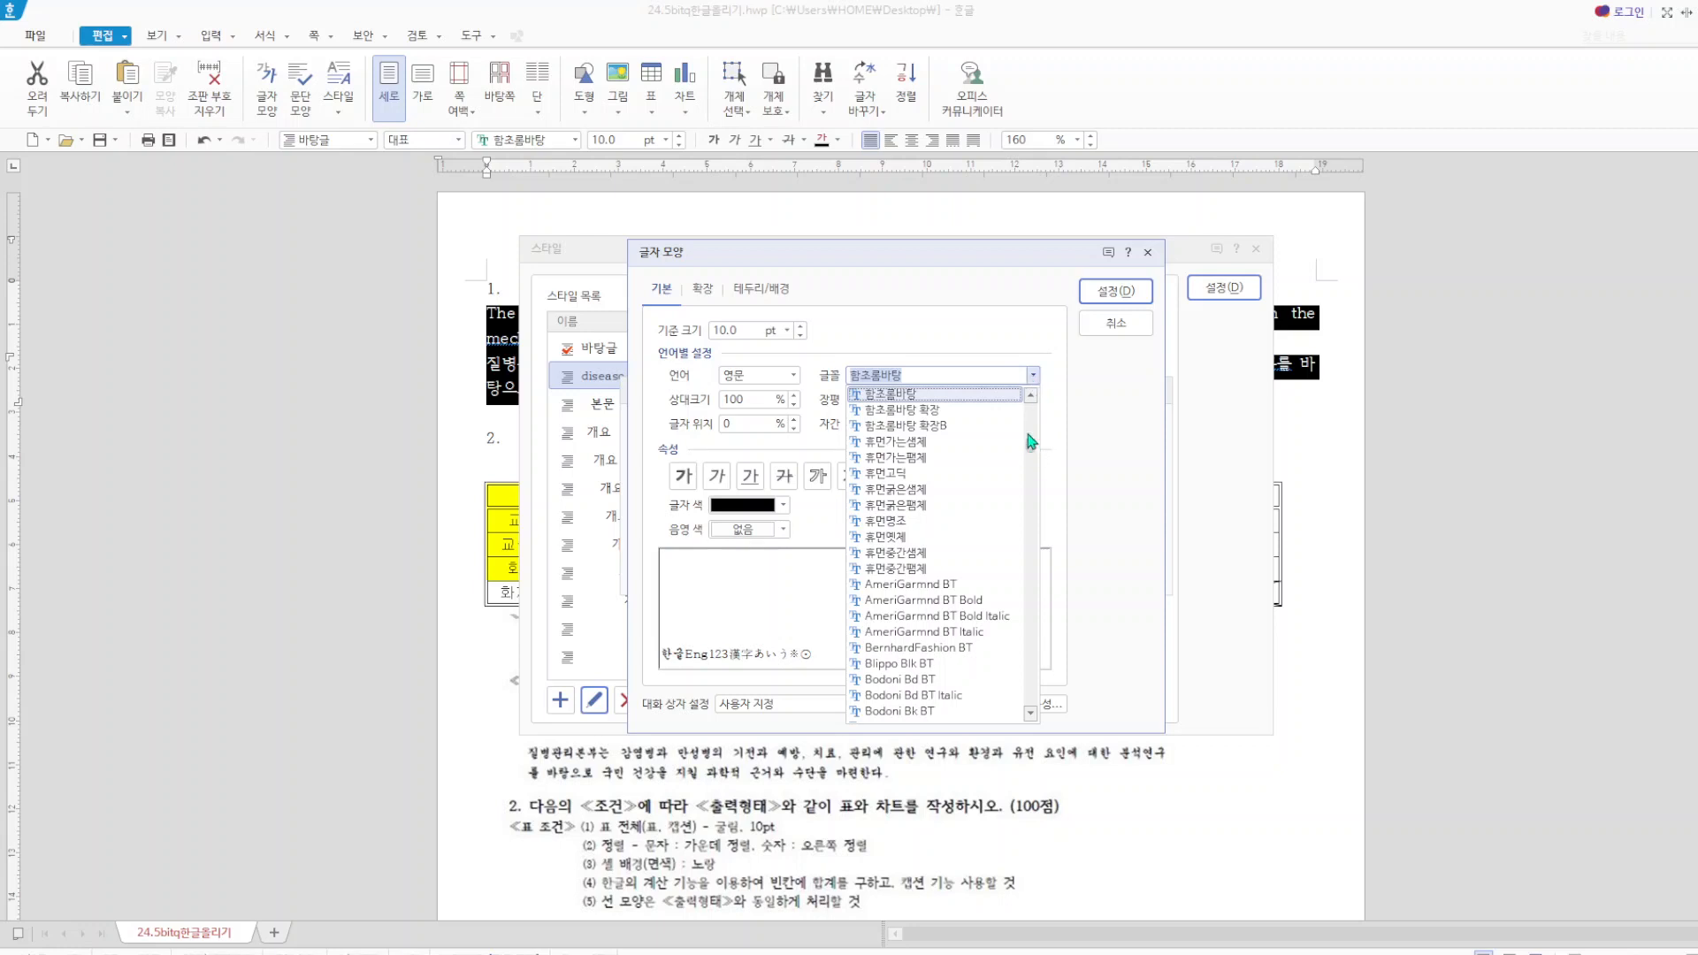
drag(1031, 442, 1027, 416)
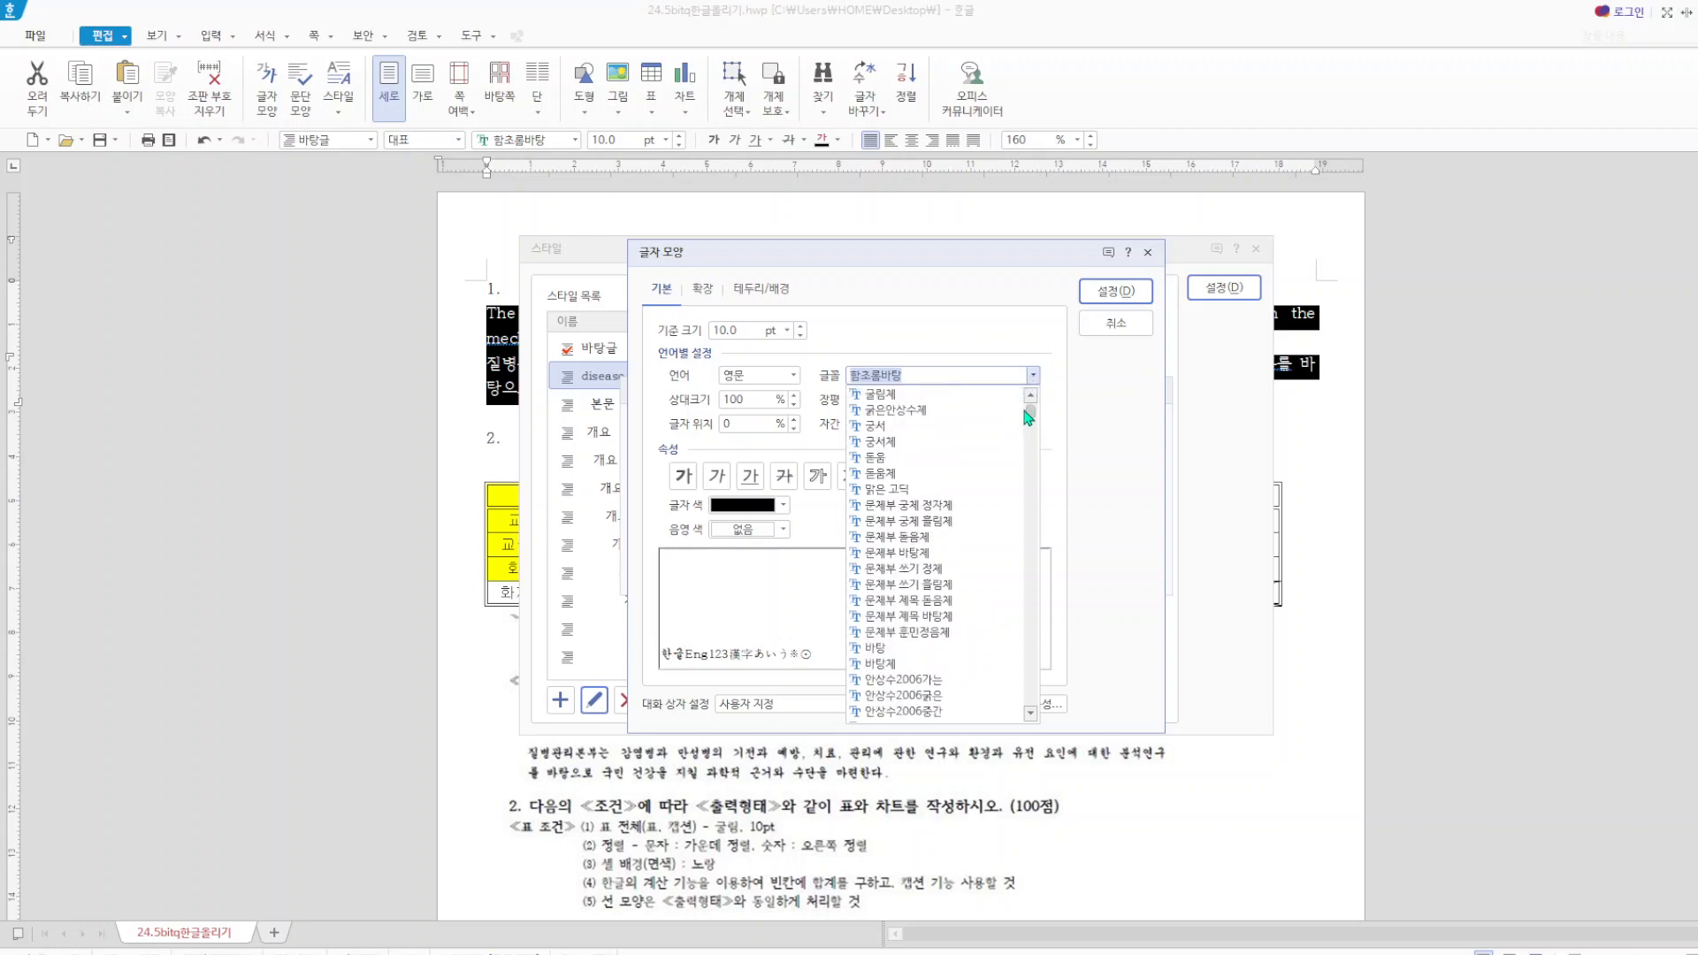
click(880, 458)
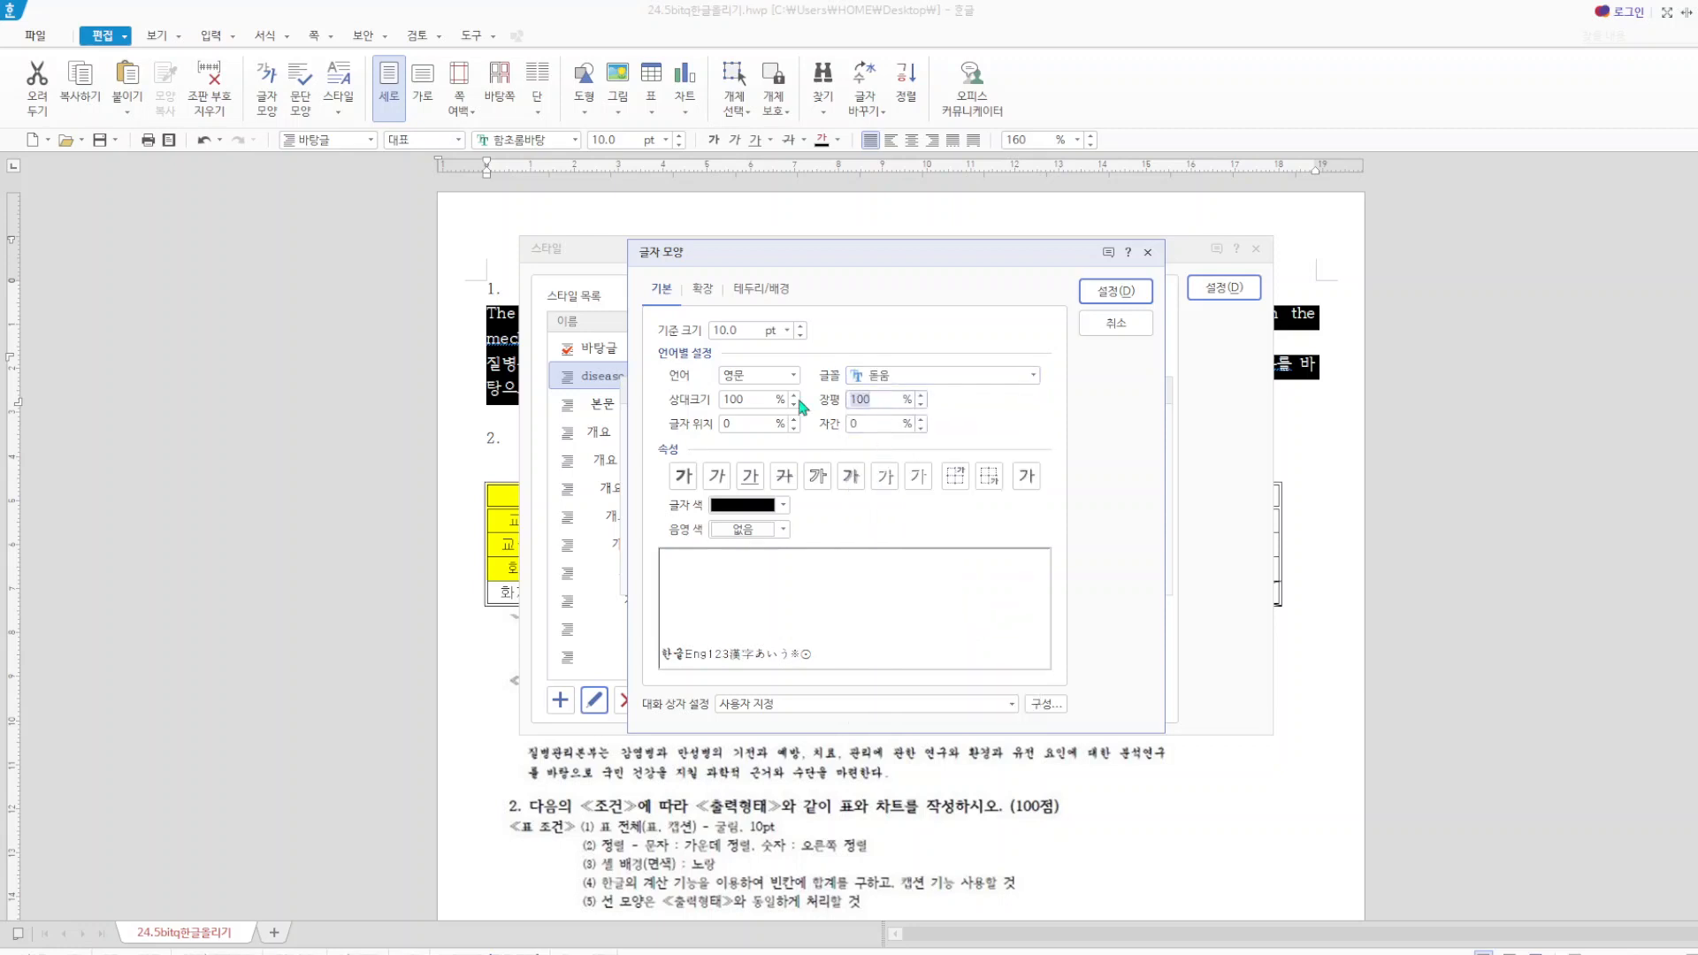
double_click(875, 400)
text(95)
double_click(847, 425)
text(5)
click(1117, 295)
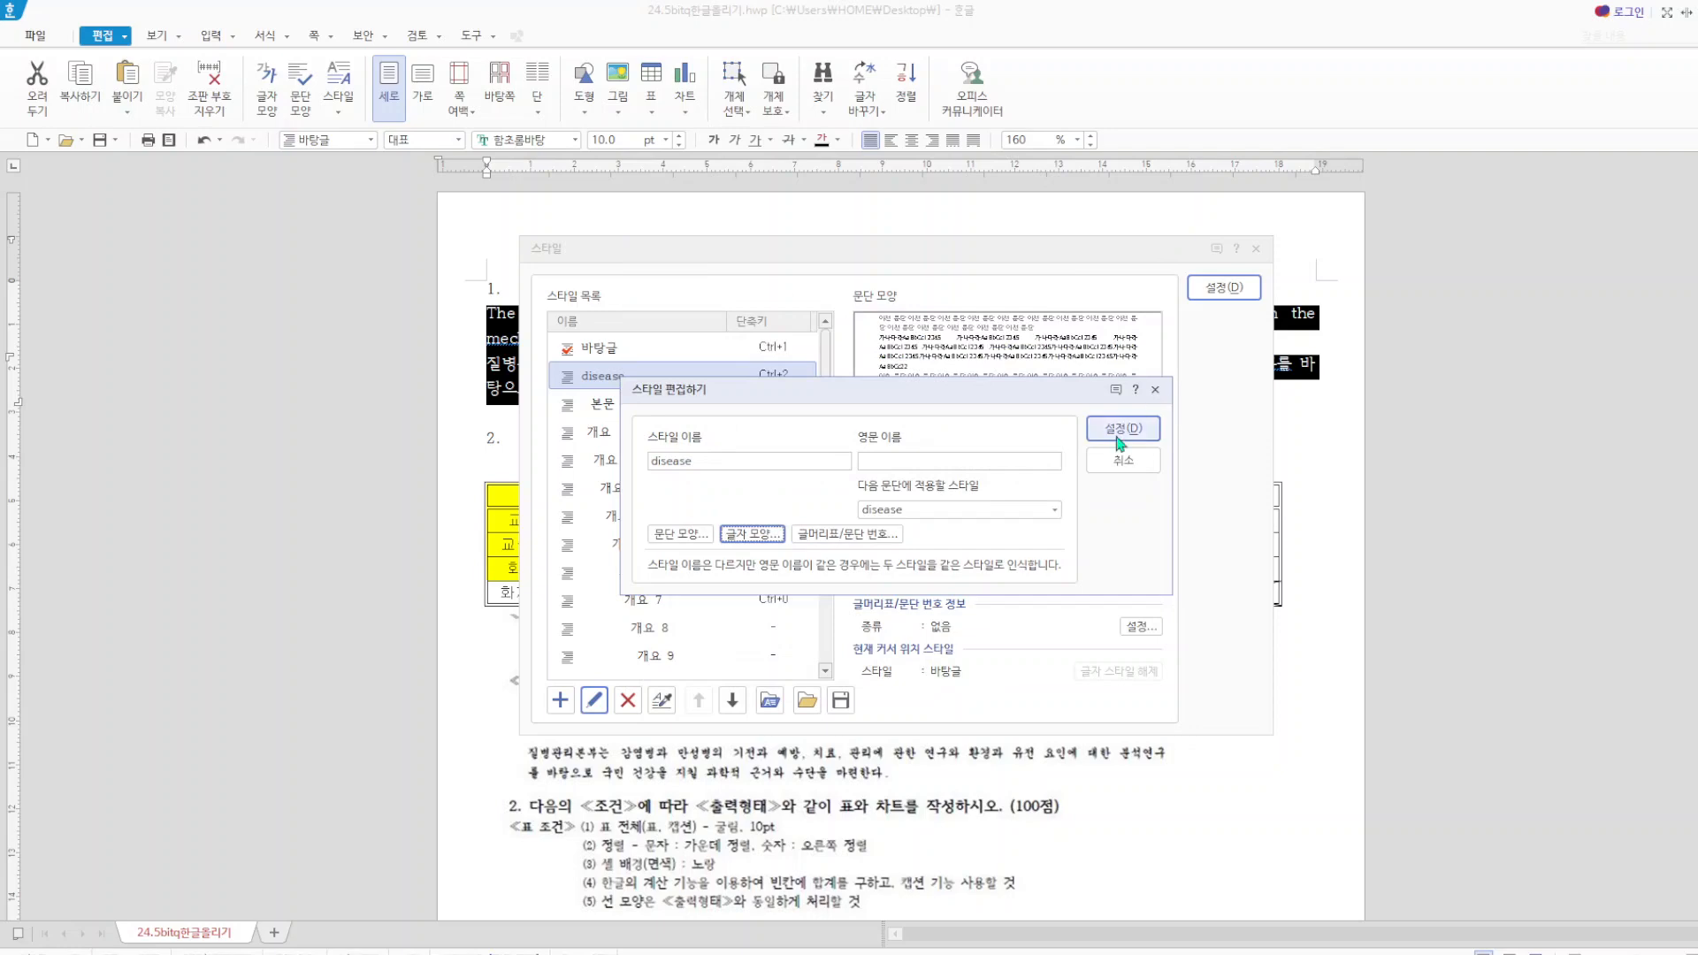
Save the edited disease style and apply it to the selected paragraphs under item 1.
click(1120, 434)
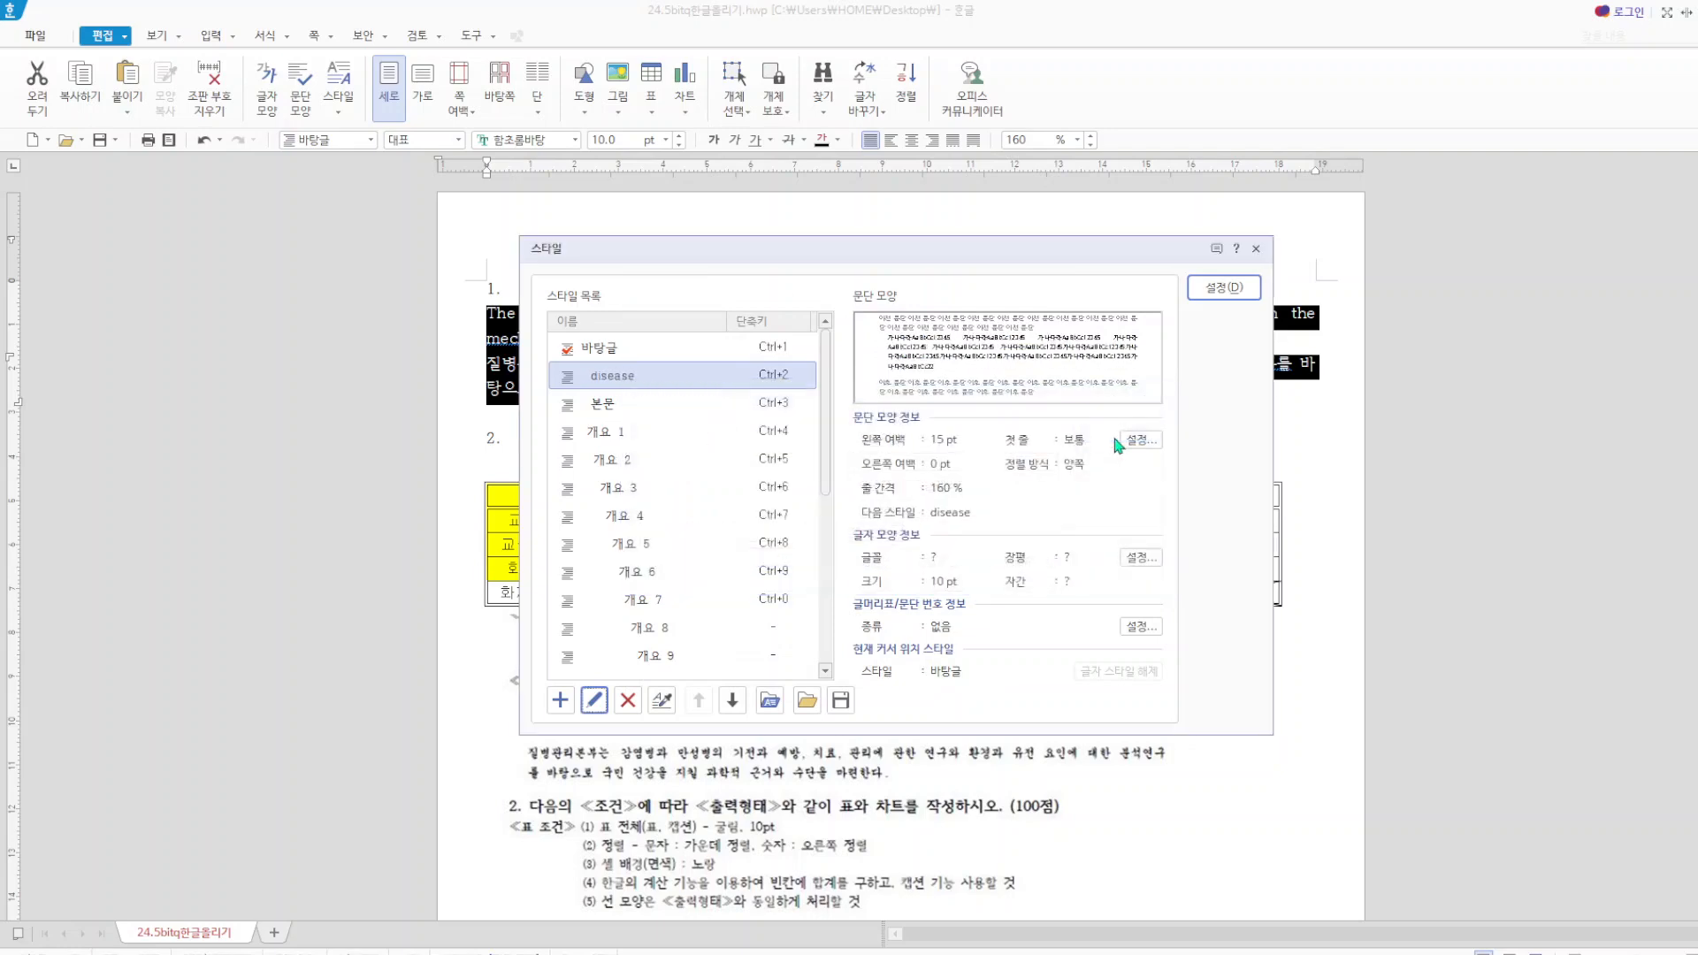
click(1223, 288)
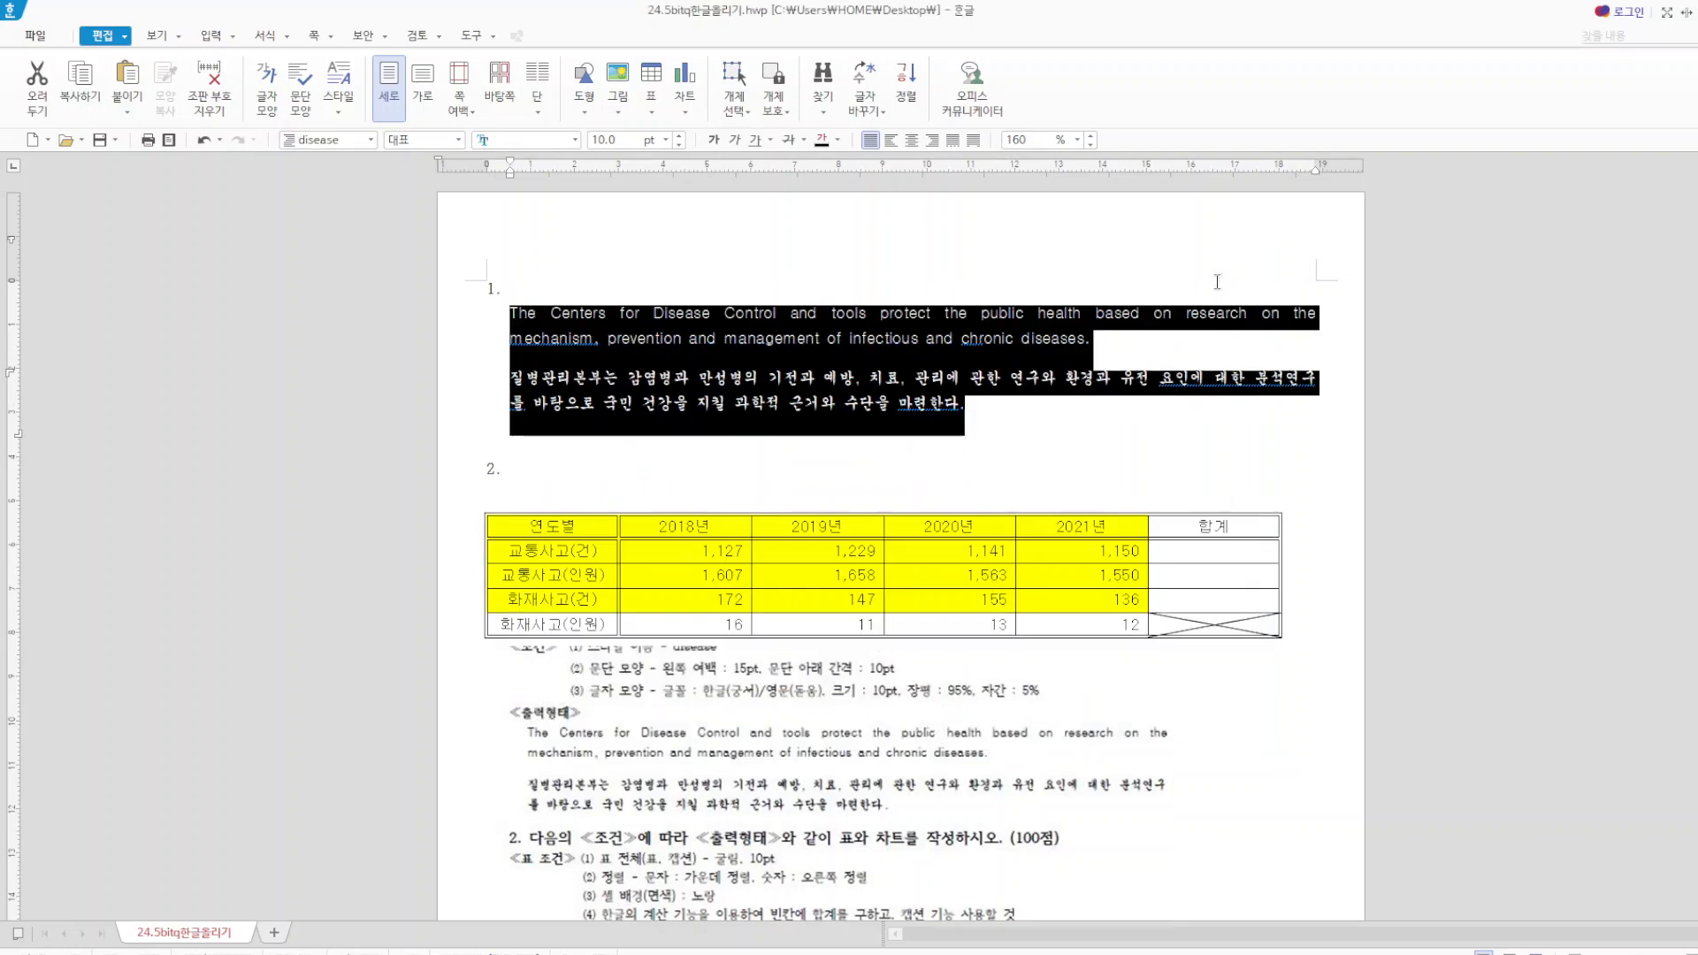
click(1054, 413)
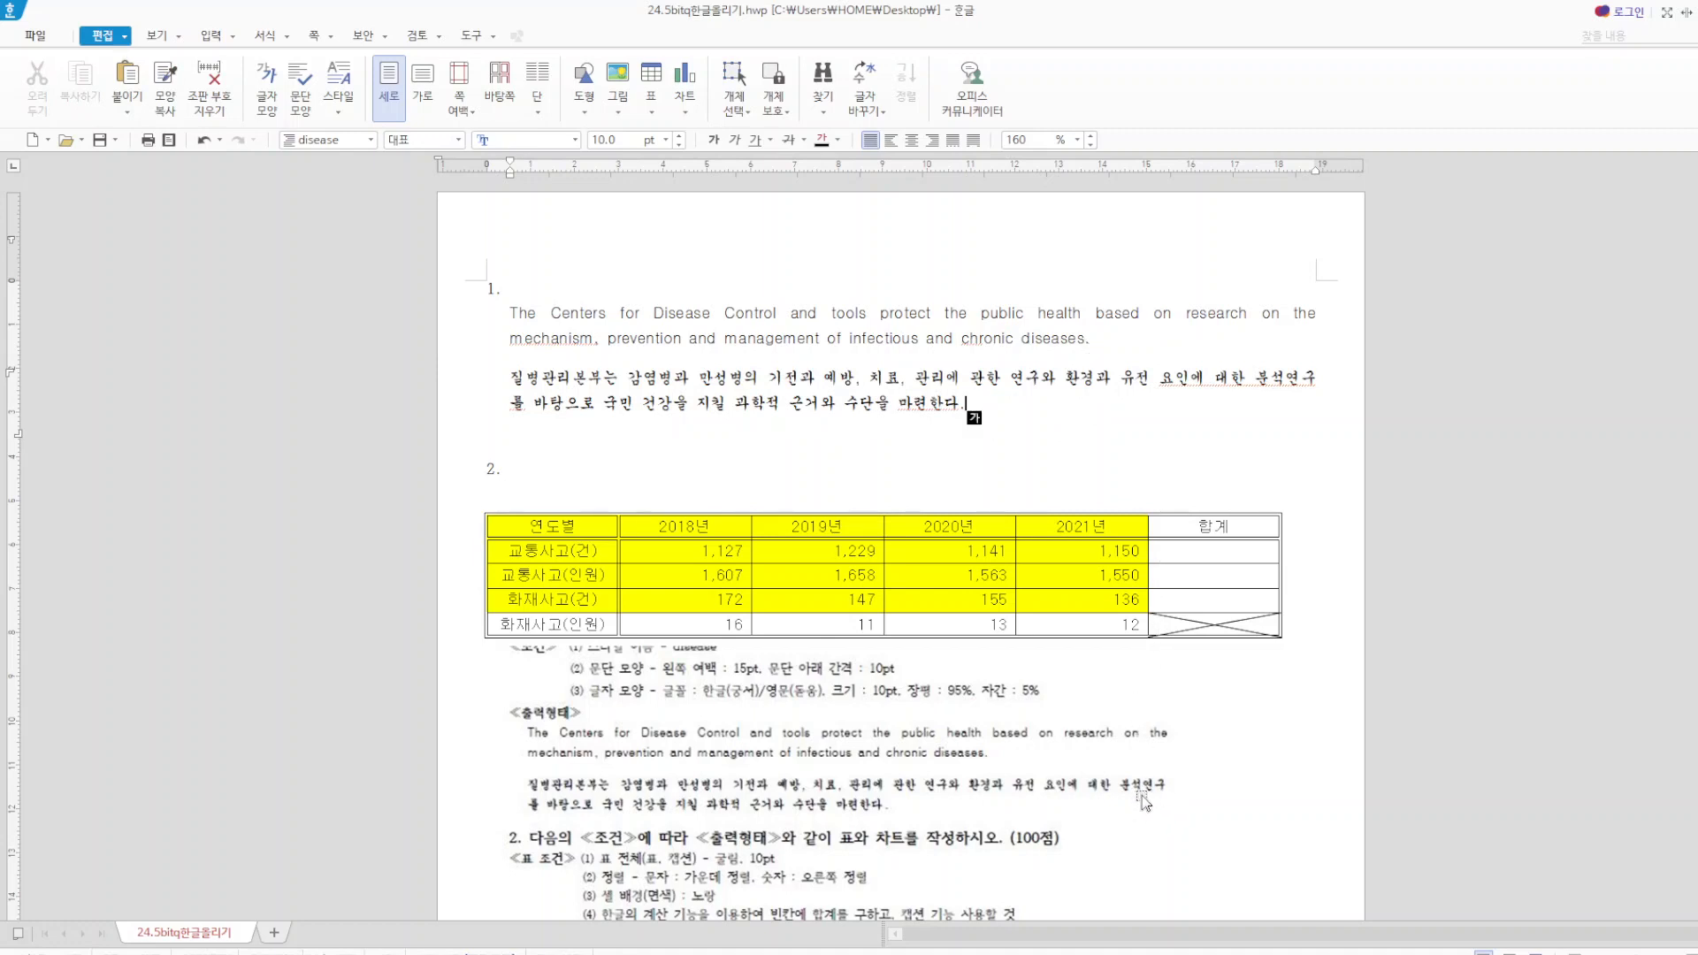
Crop the item 1 portion off the top of the exam-conditions picture and place the remaining item 2 conditions just below the table.
click(701, 730)
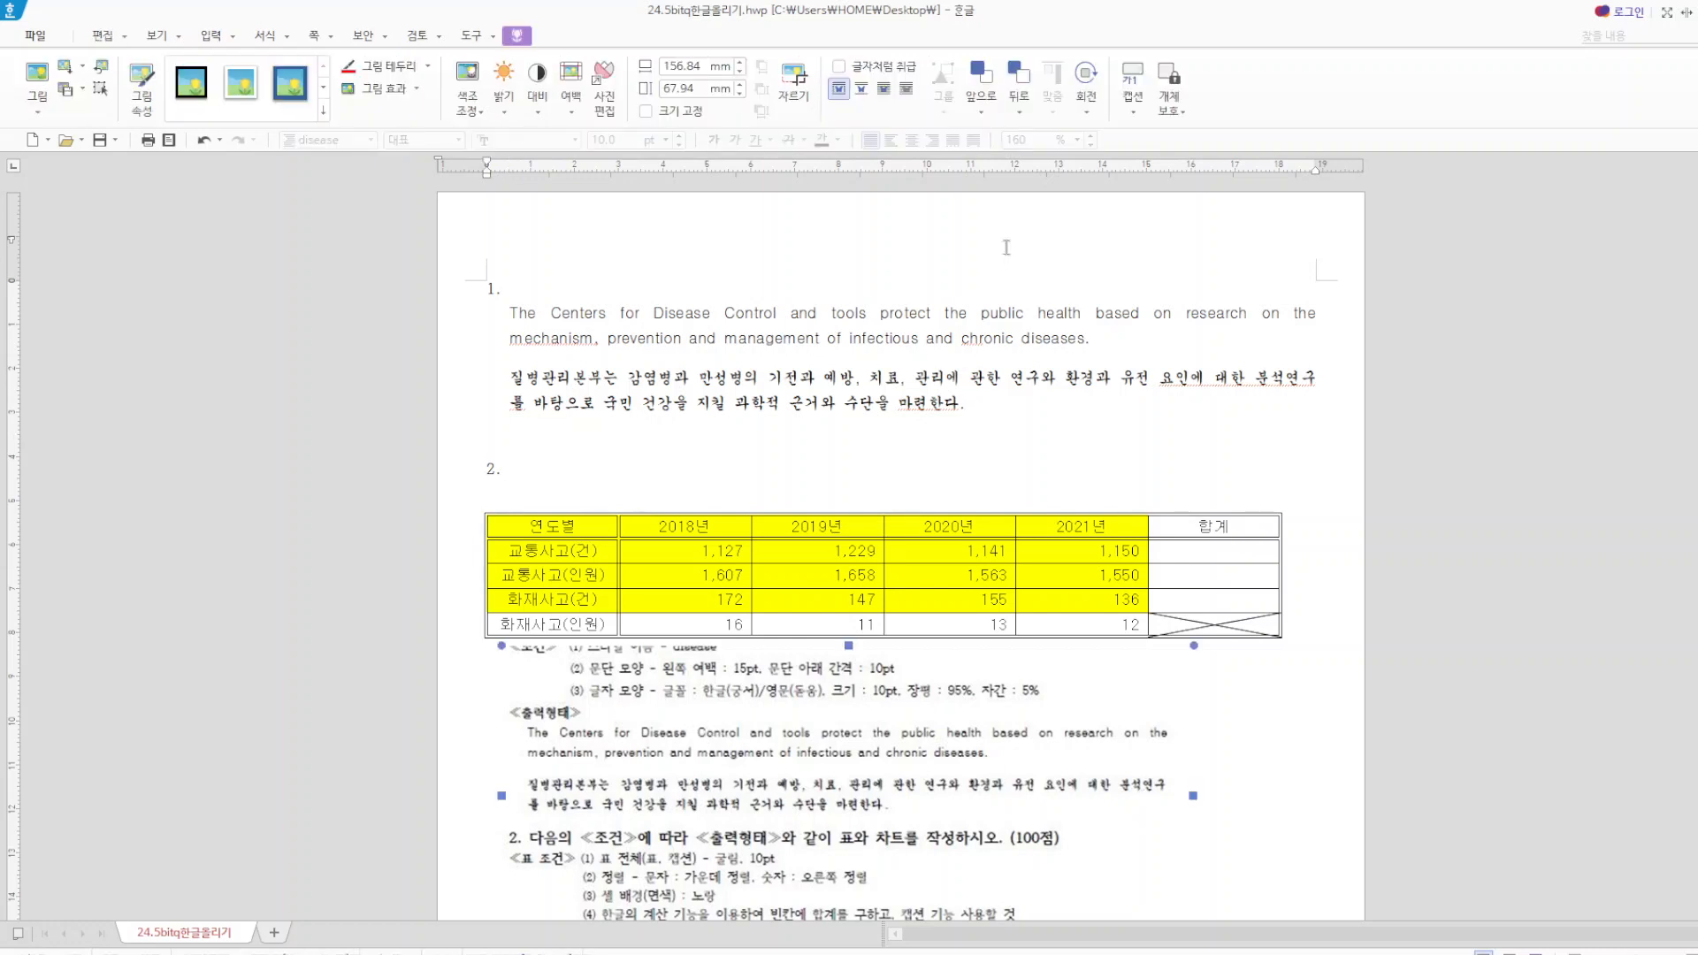
click(802, 86)
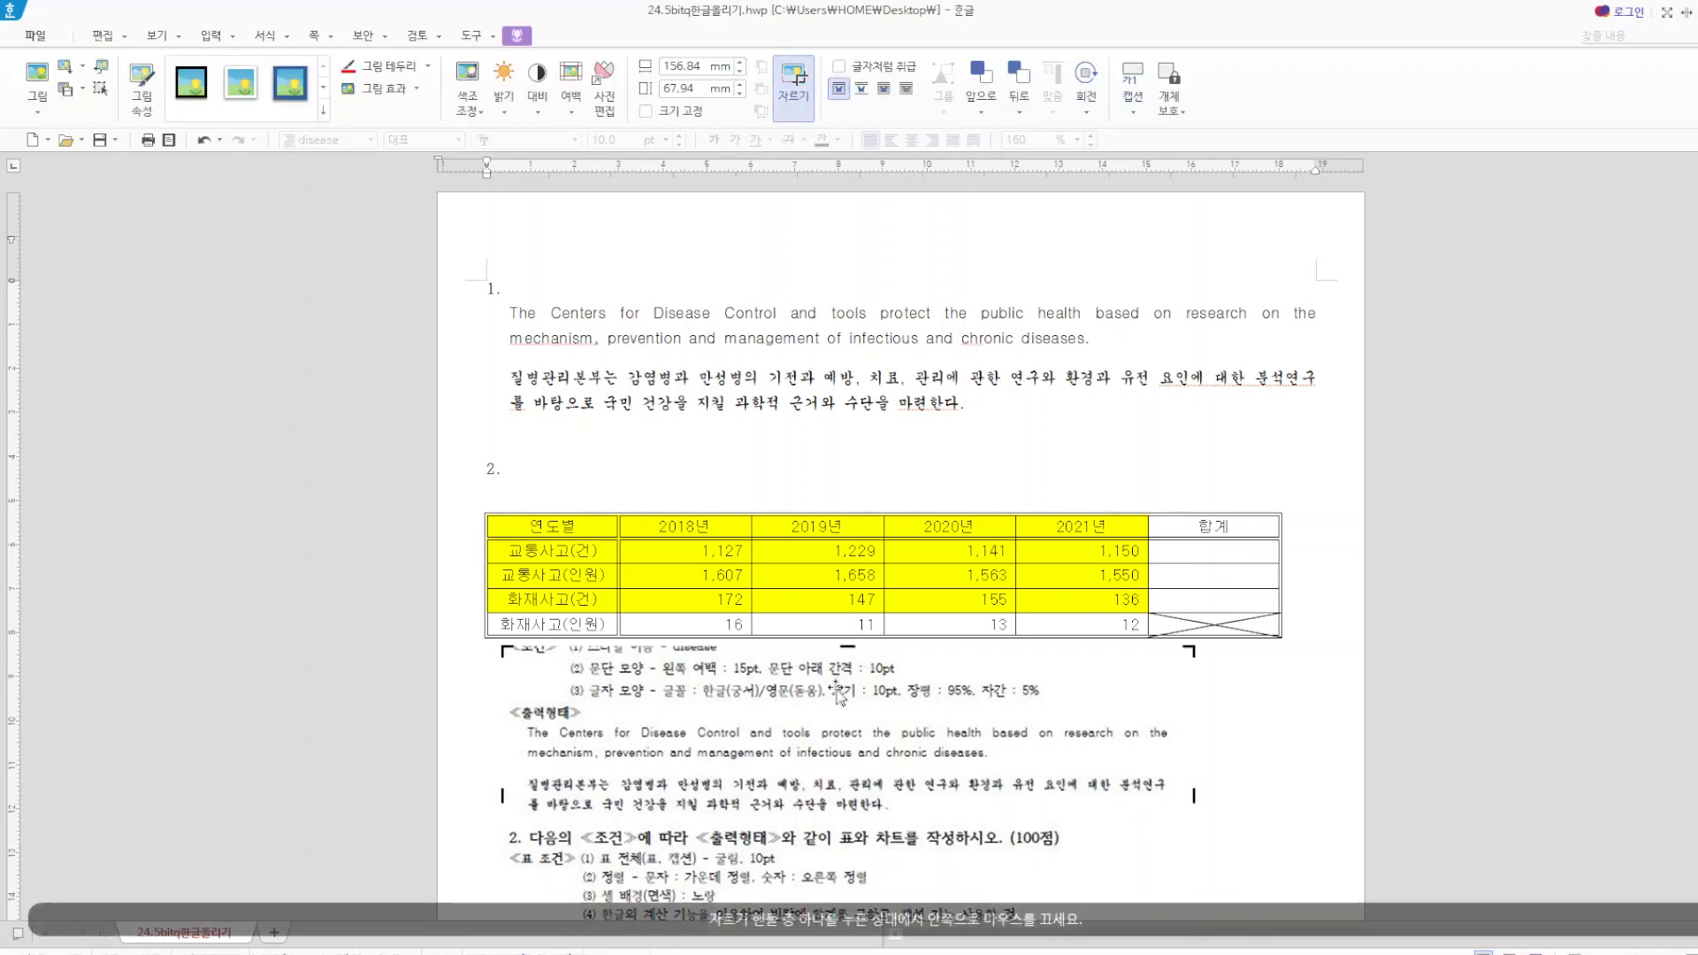
drag(848, 646, 844, 801)
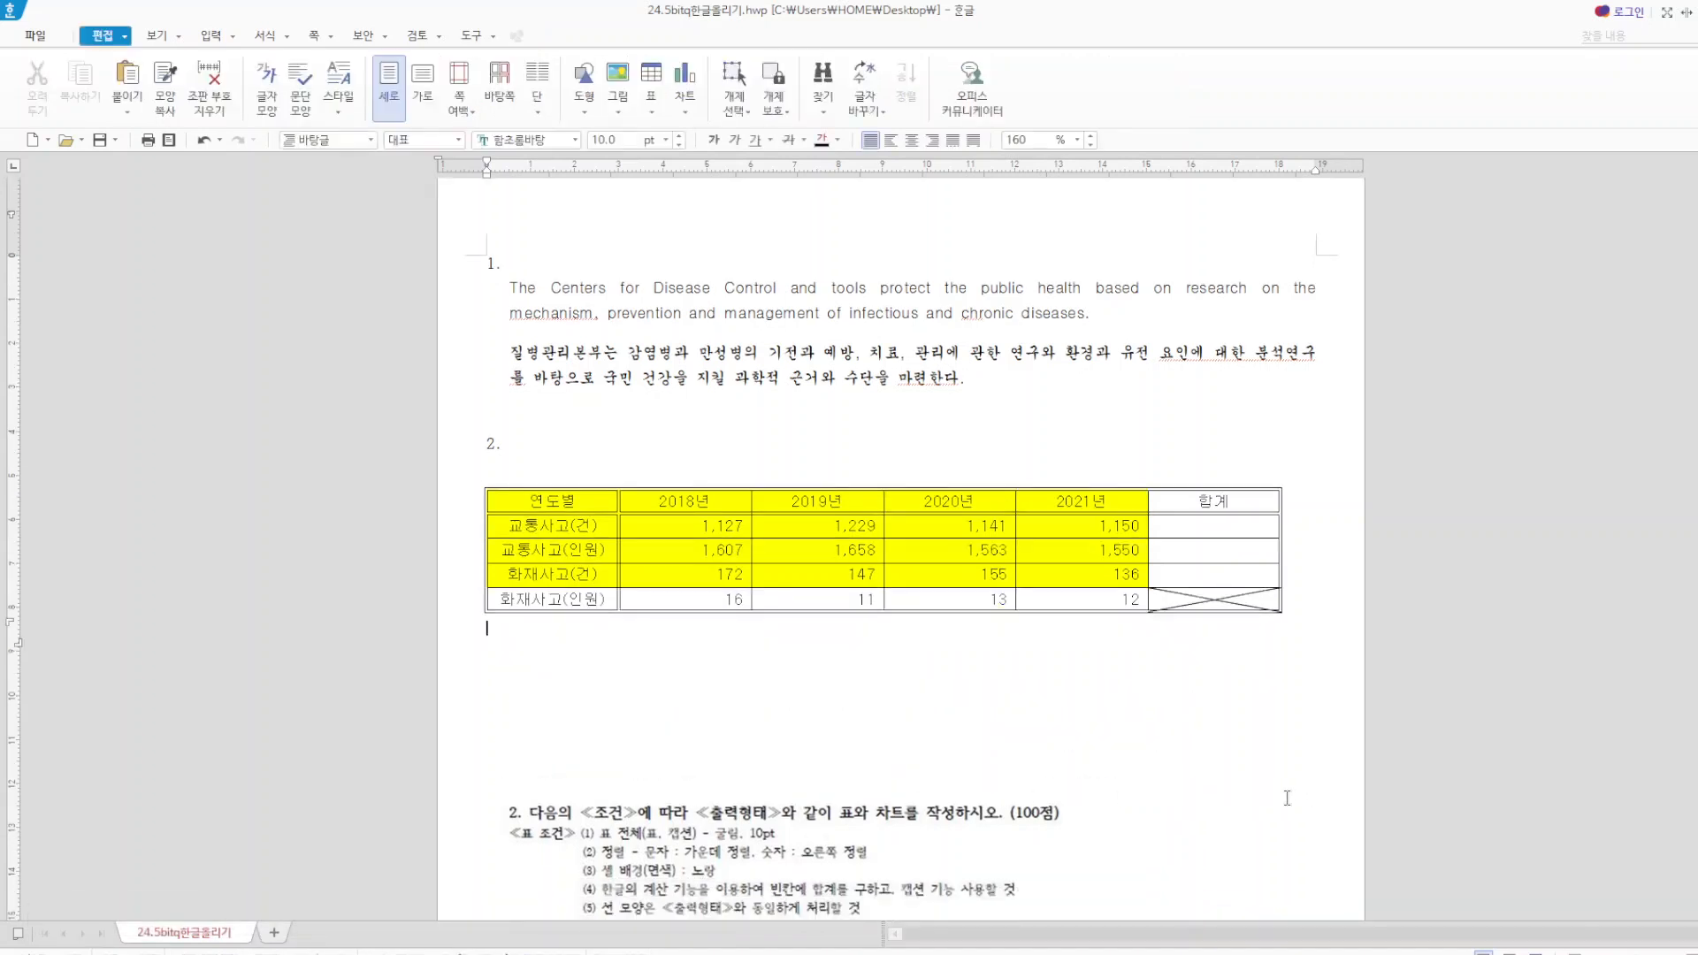
drag(796, 888, 1114, 735)
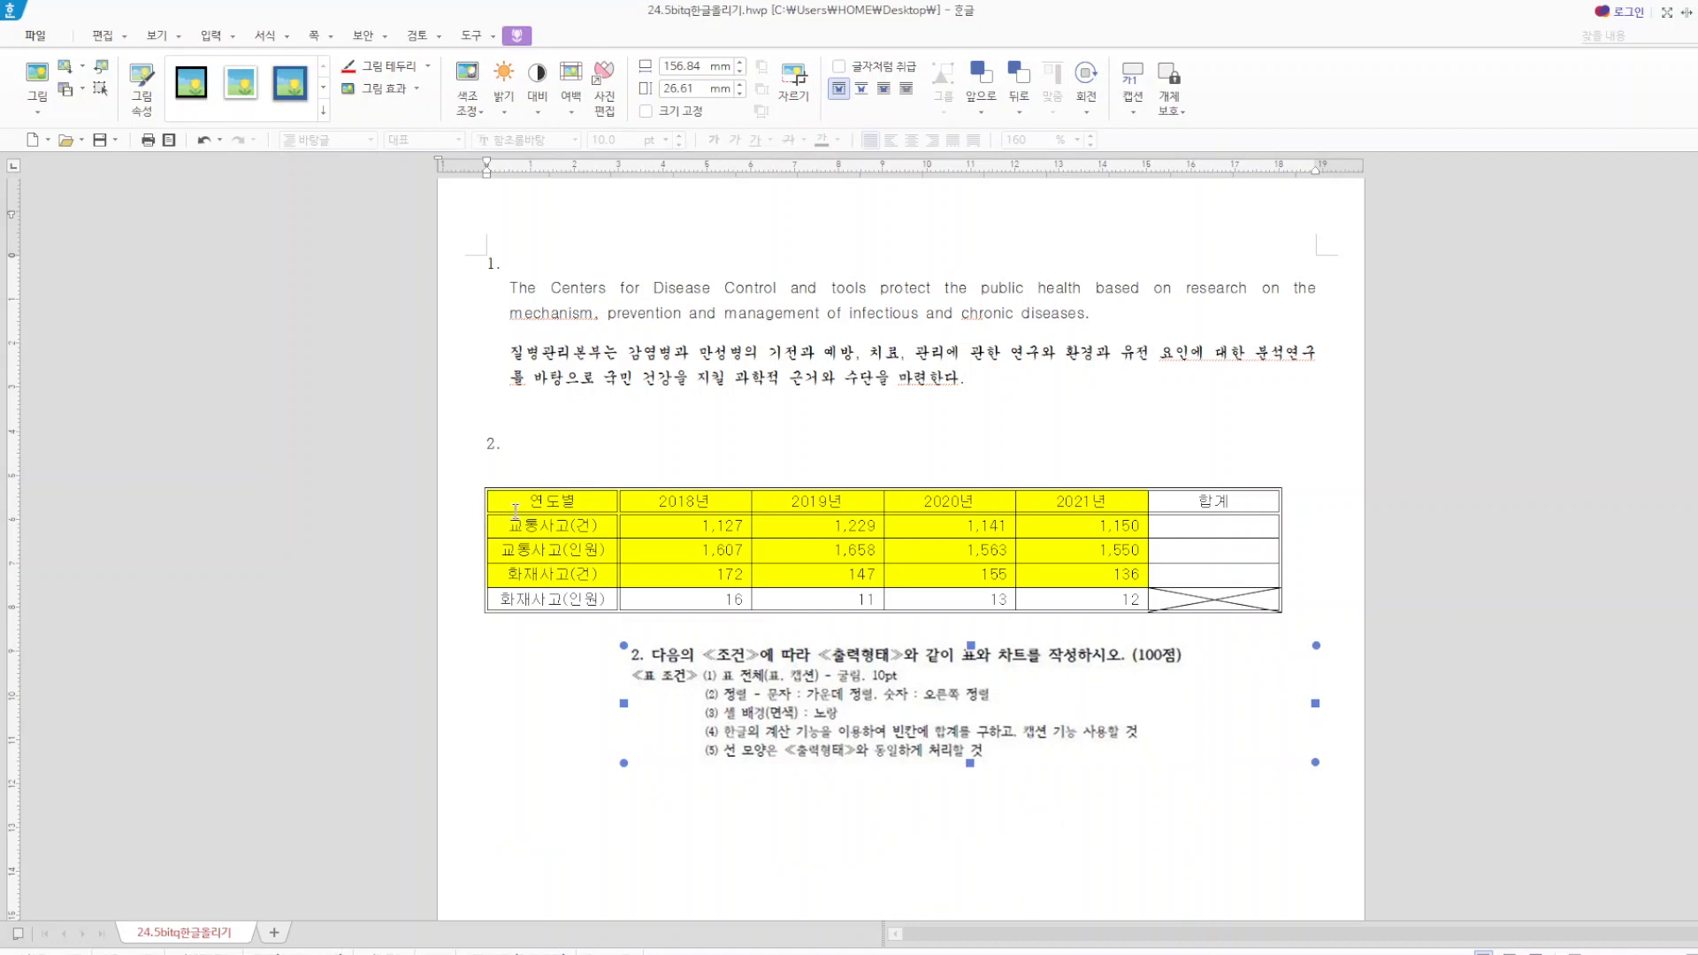
click(512, 501)
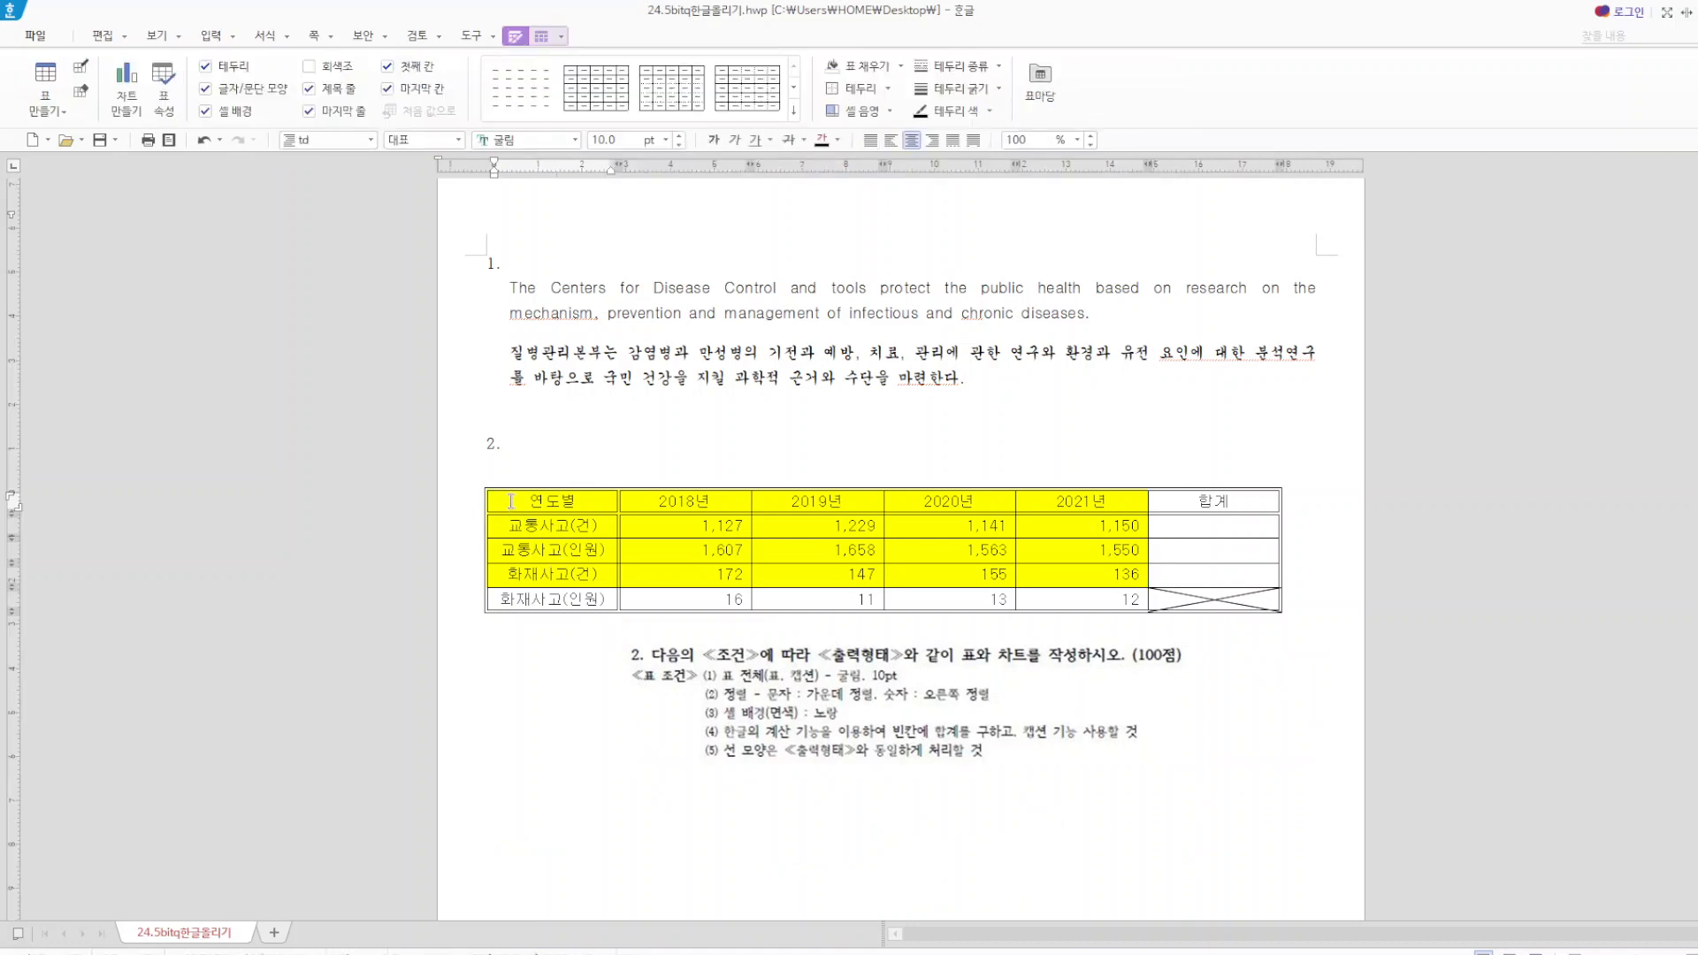
drag(511, 501, 1264, 526)
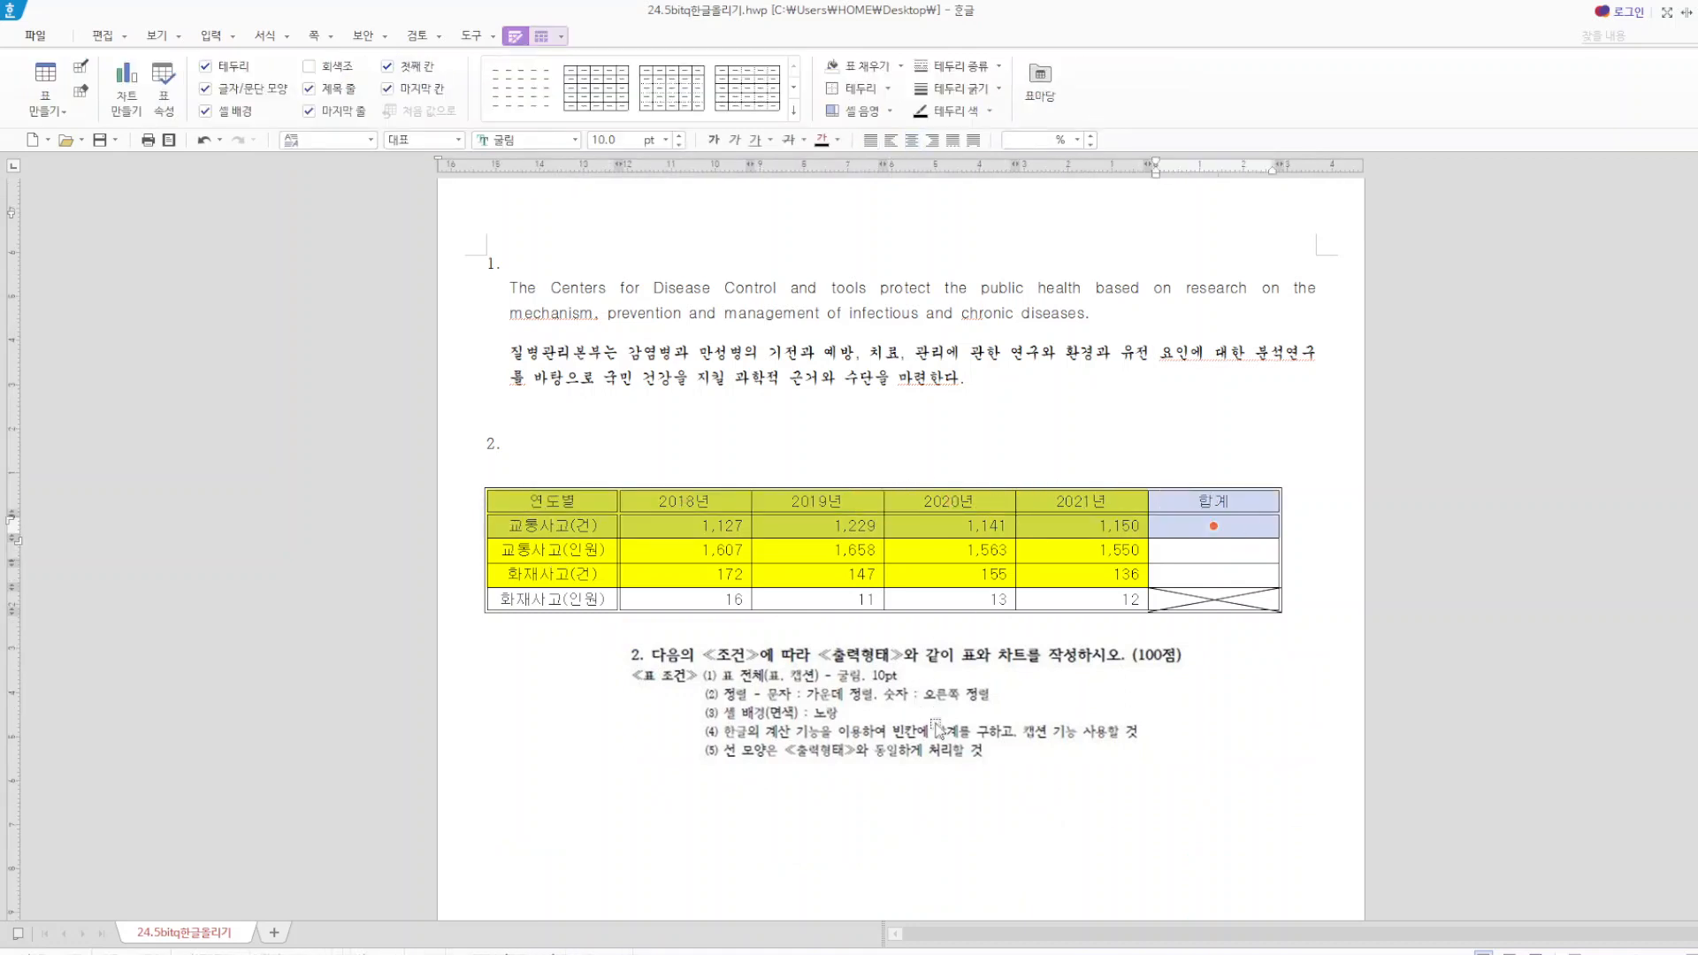
drag(681, 526, 1220, 599)
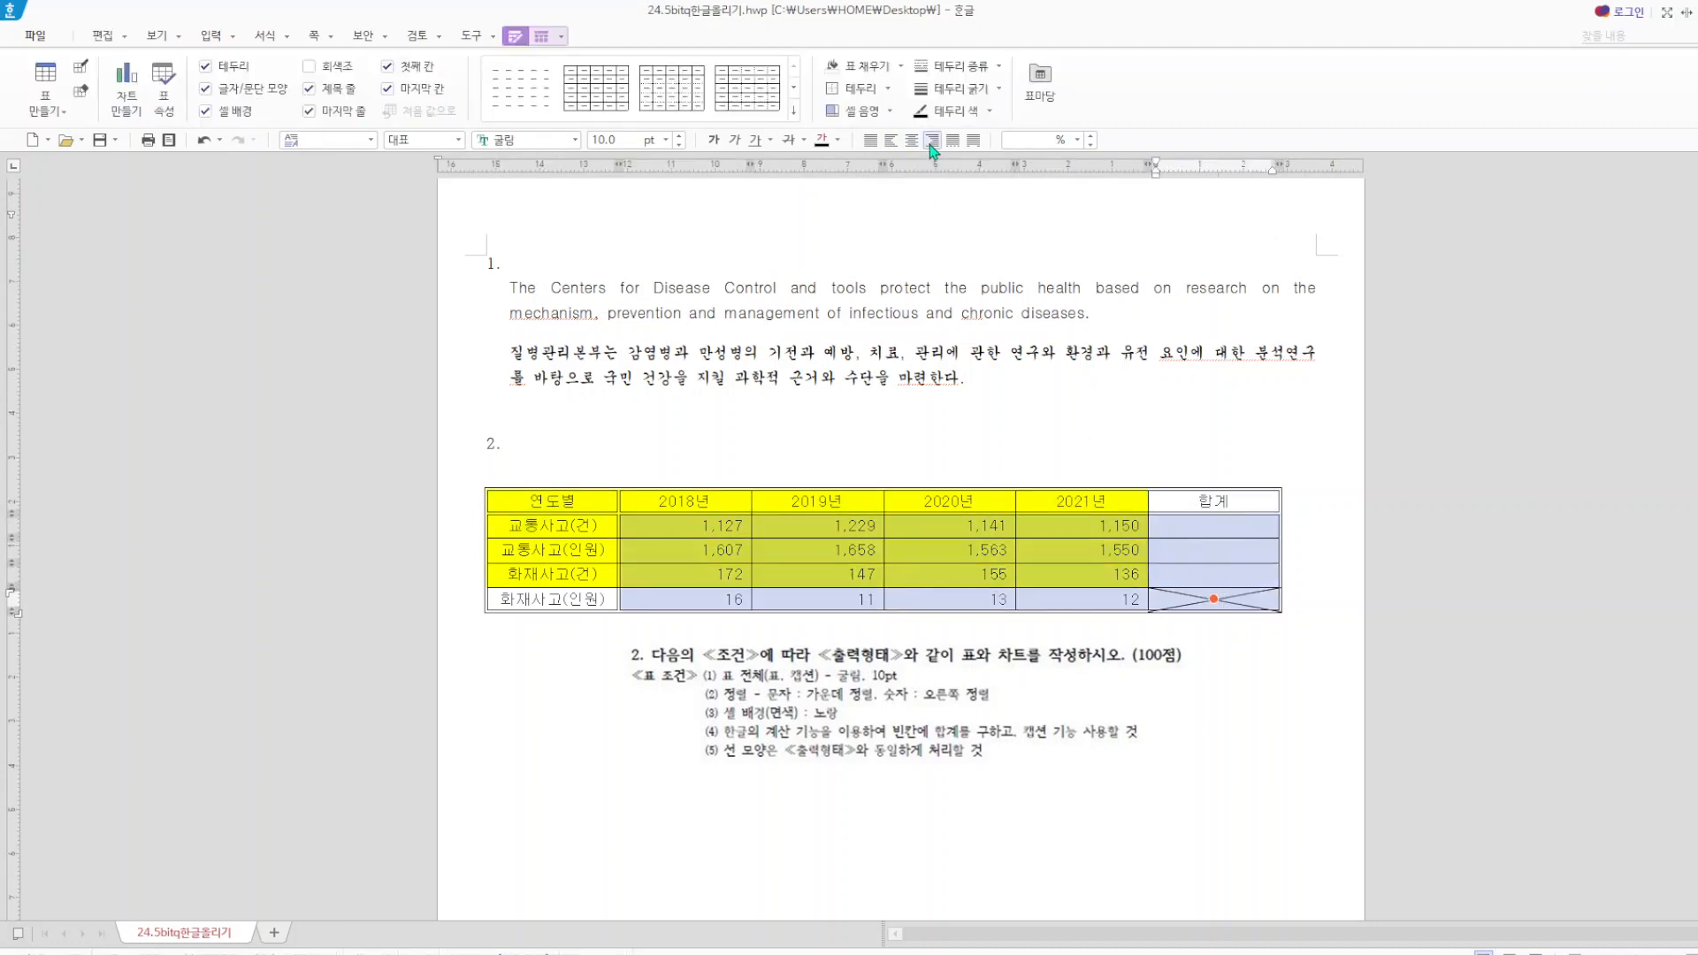
click(1265, 779)
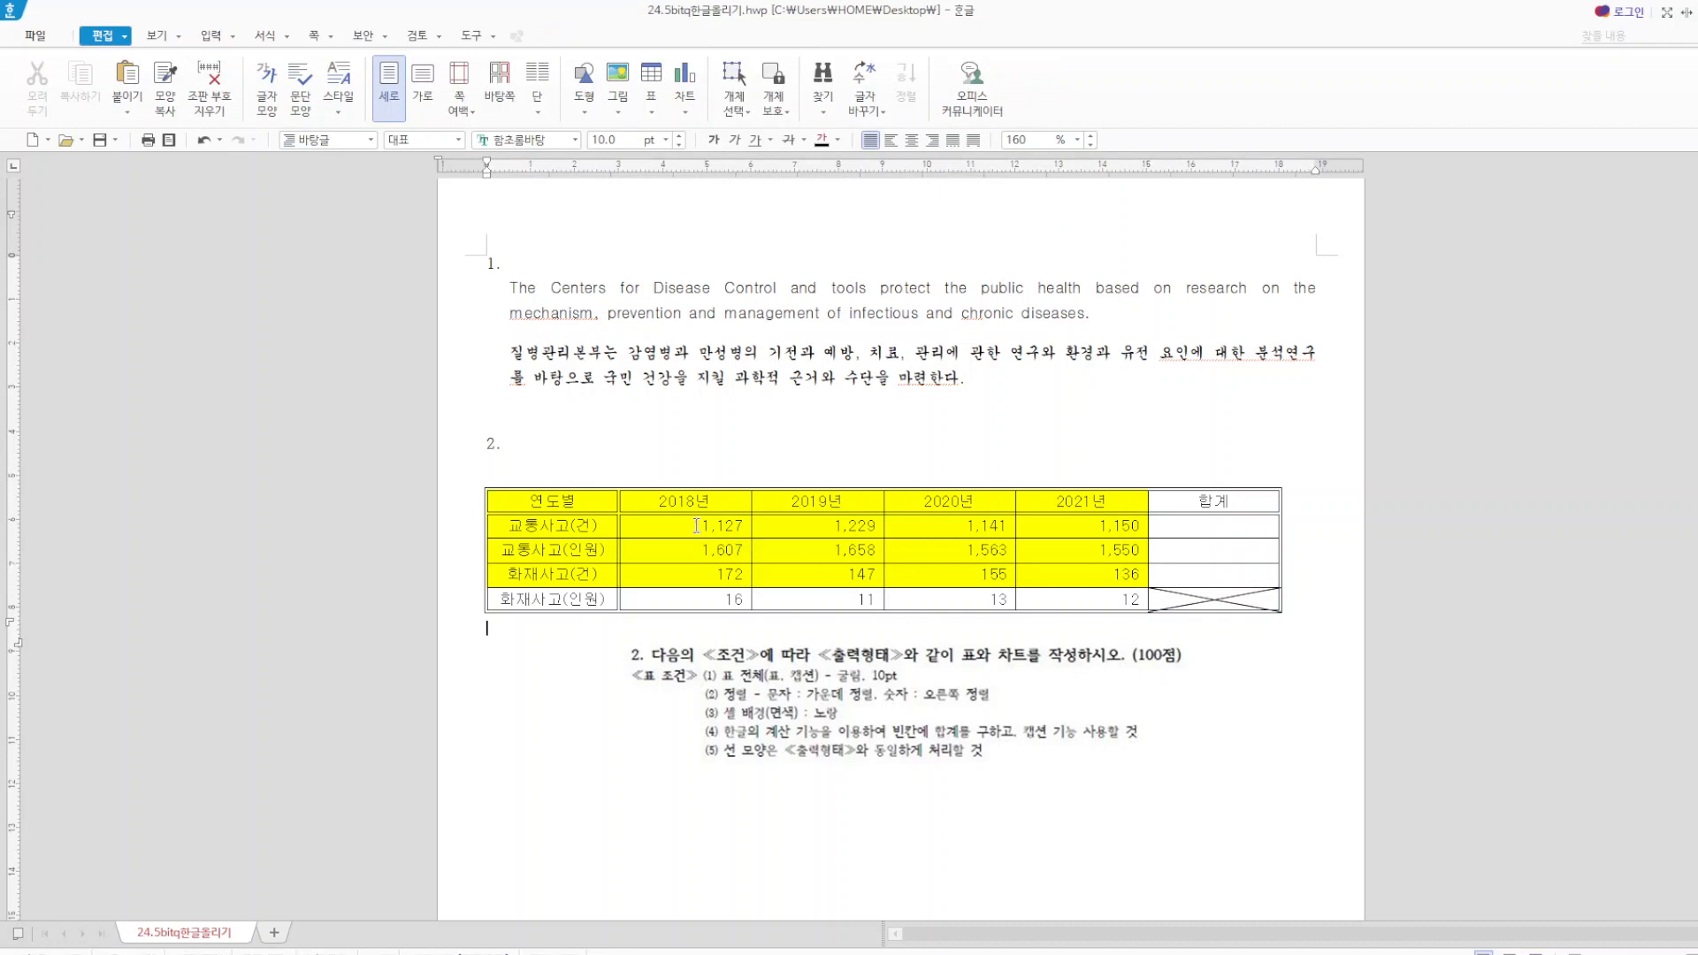
Fill the empty 합계 cells of the first three data rows with block sums (블록 합계) of the 2018년 to 2021년 values.
drag(697, 525, 1214, 575)
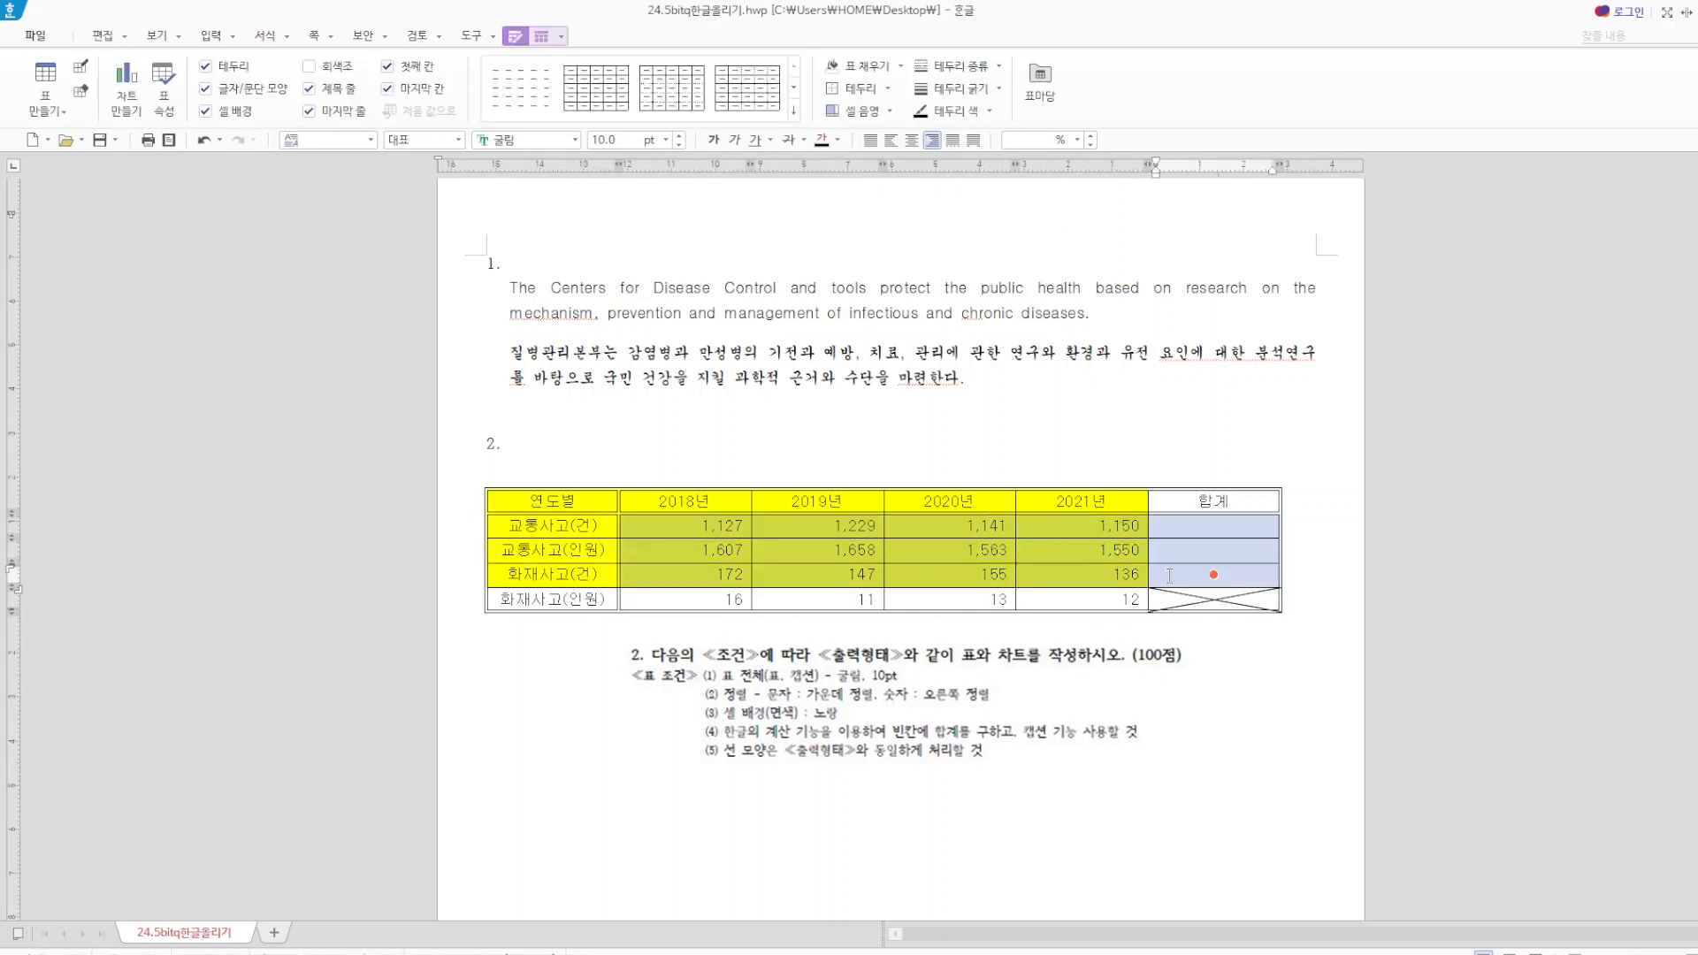
right_click(1169, 576)
mouse_move(1265, 925)
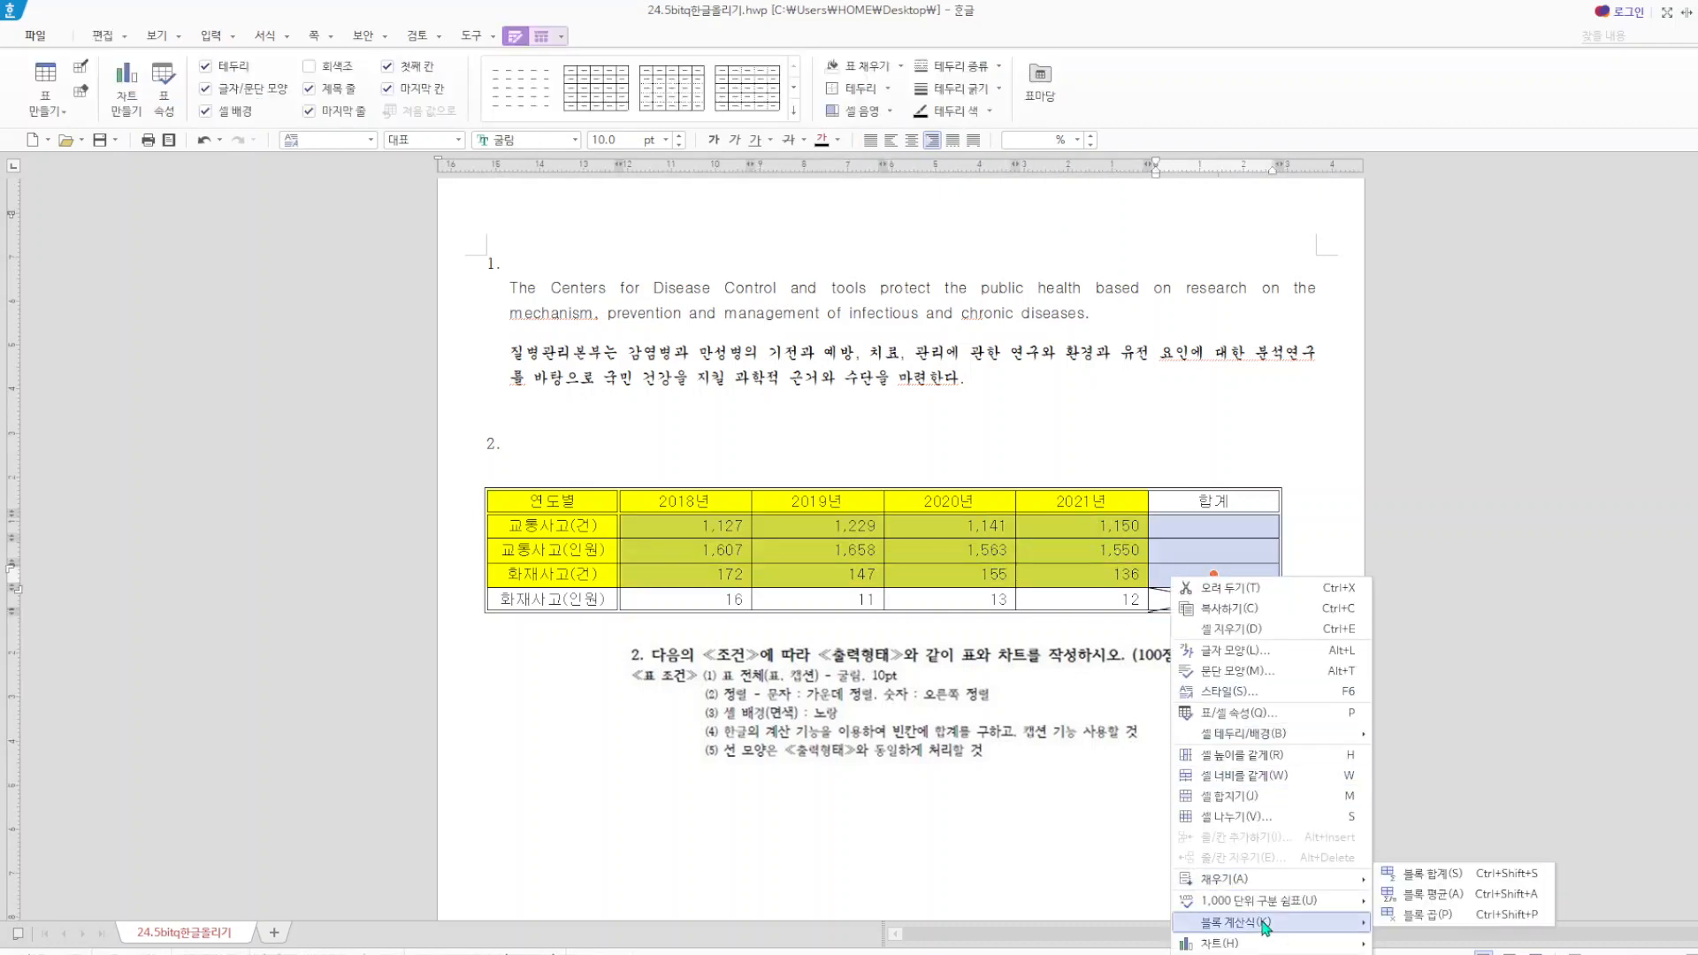
click(1428, 874)
click(1183, 830)
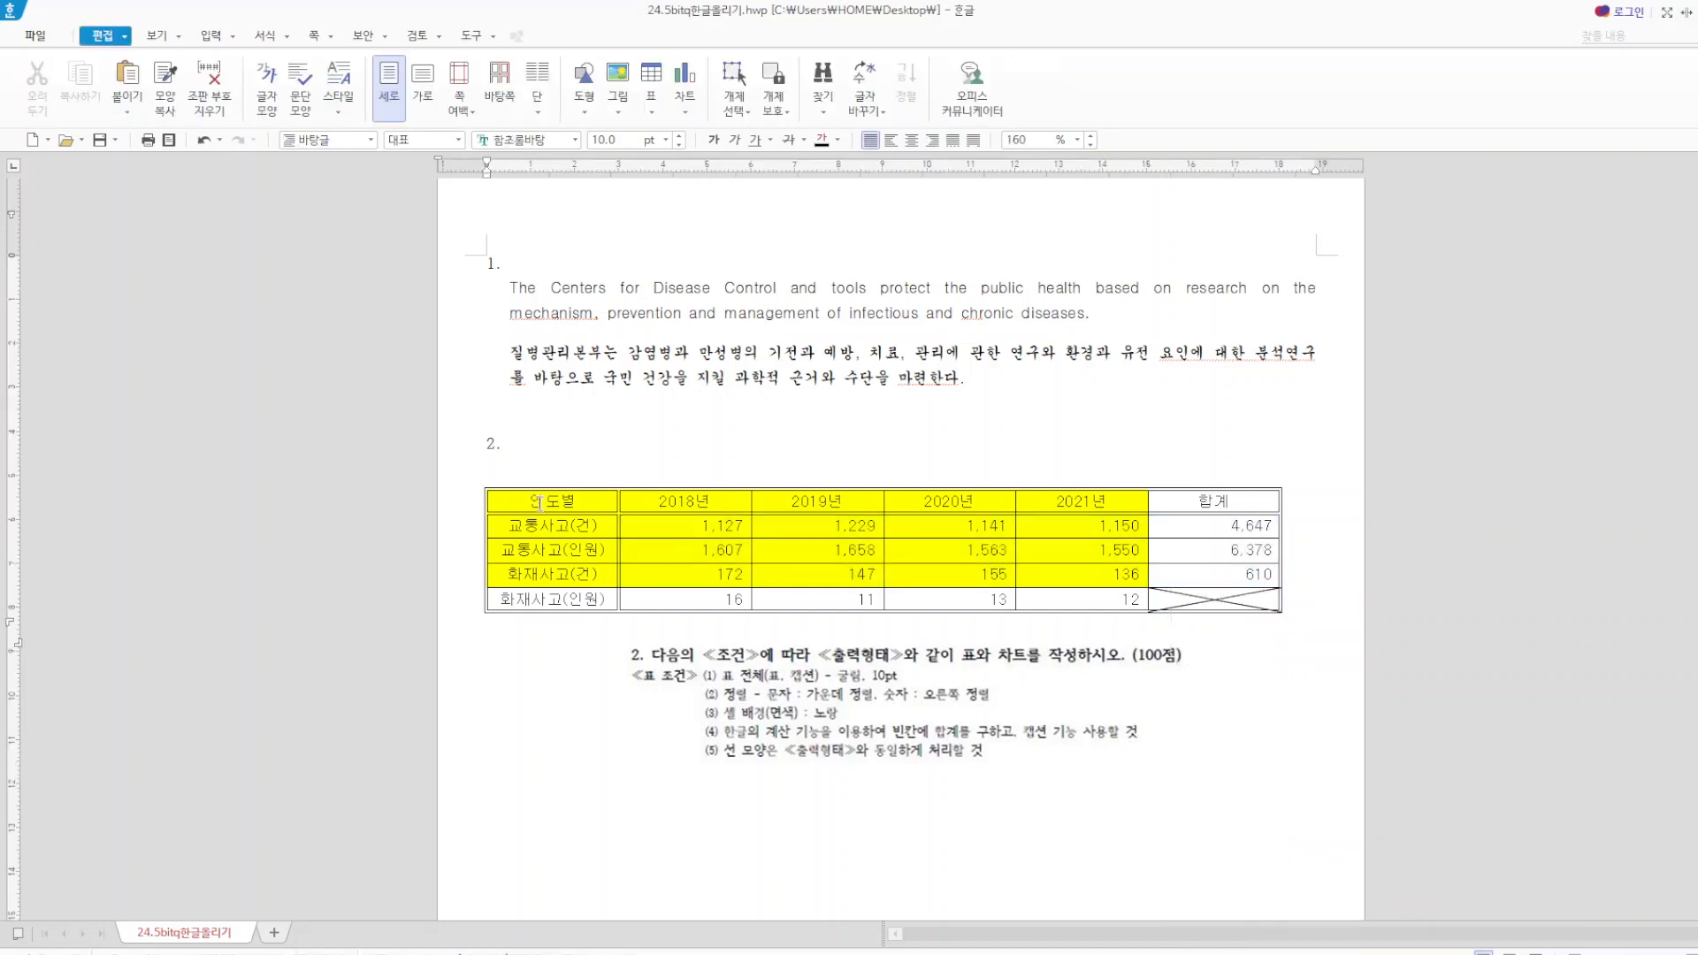
Create a chart from the yellow cells, 연도별 through the 화재사고(건) row, and widen it to roughly the table's width.
drag(541, 503, 1042, 584)
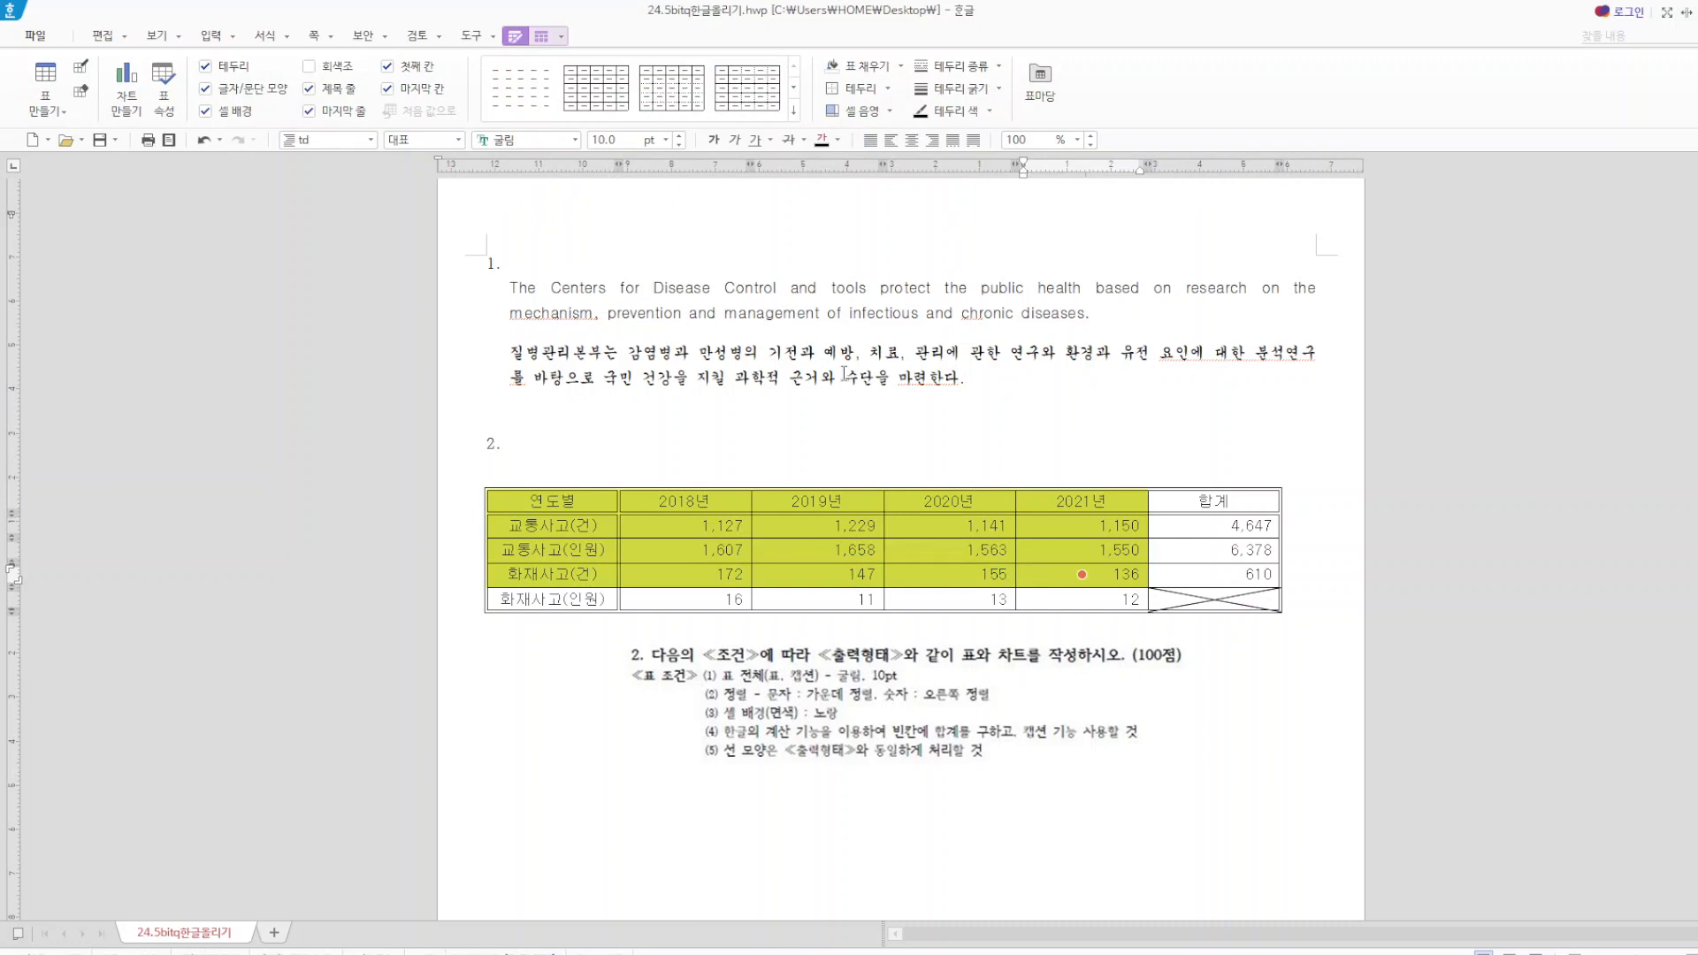
key(l)
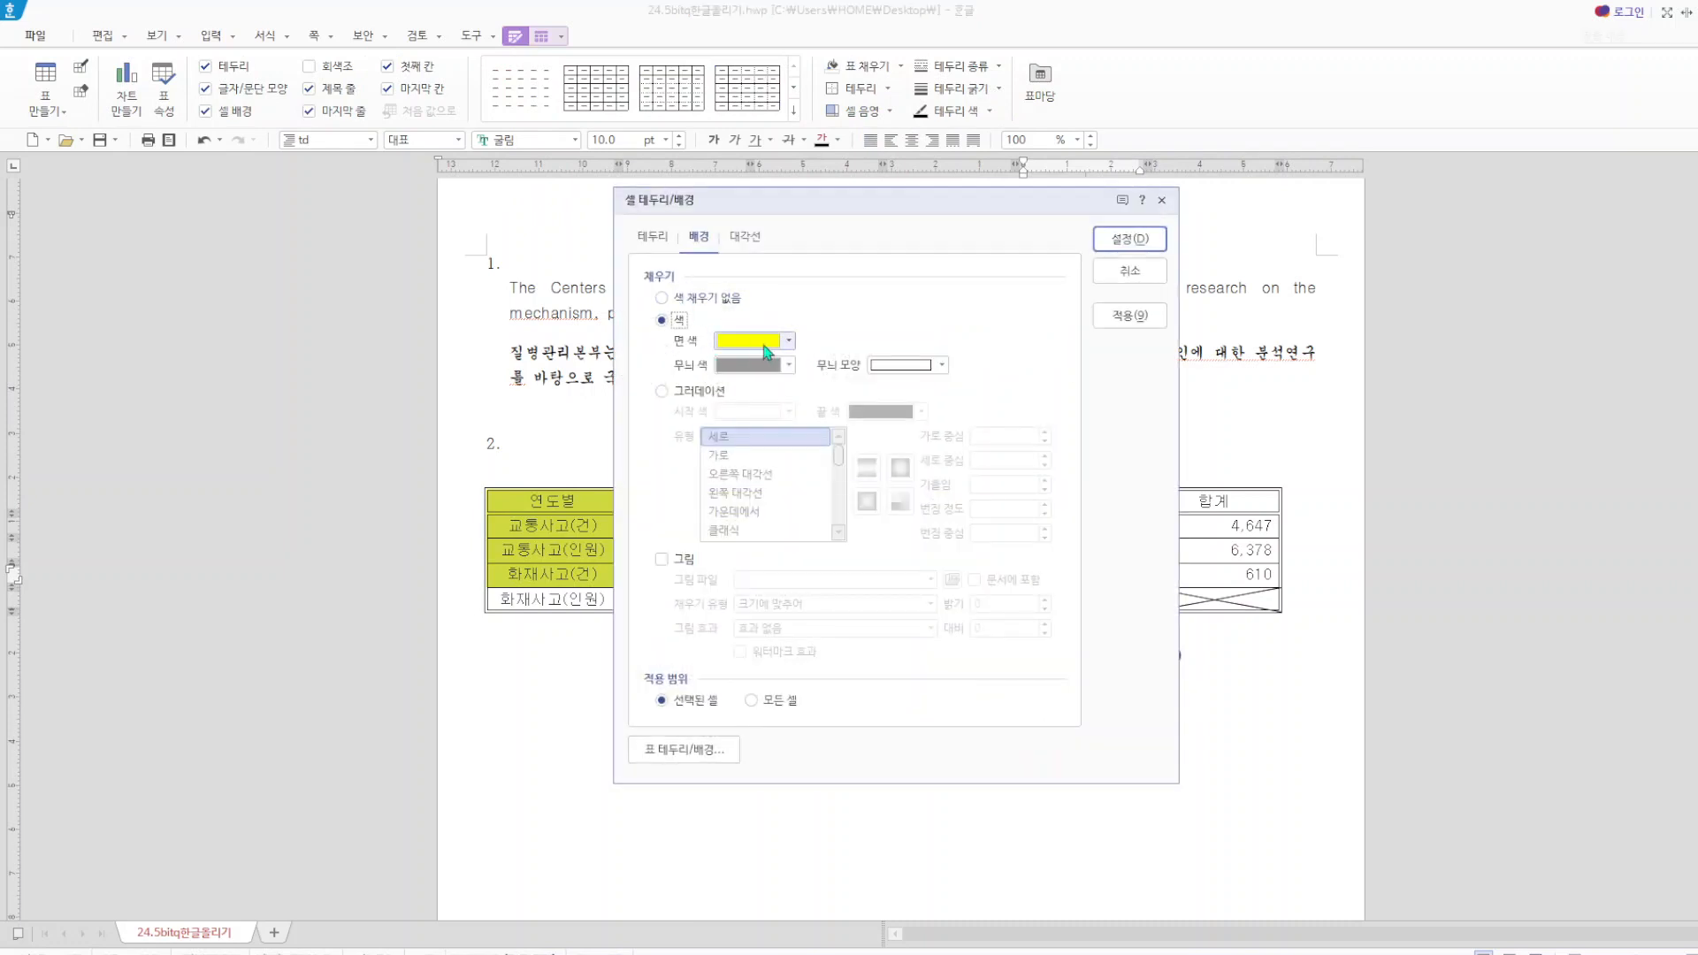
click(1162, 200)
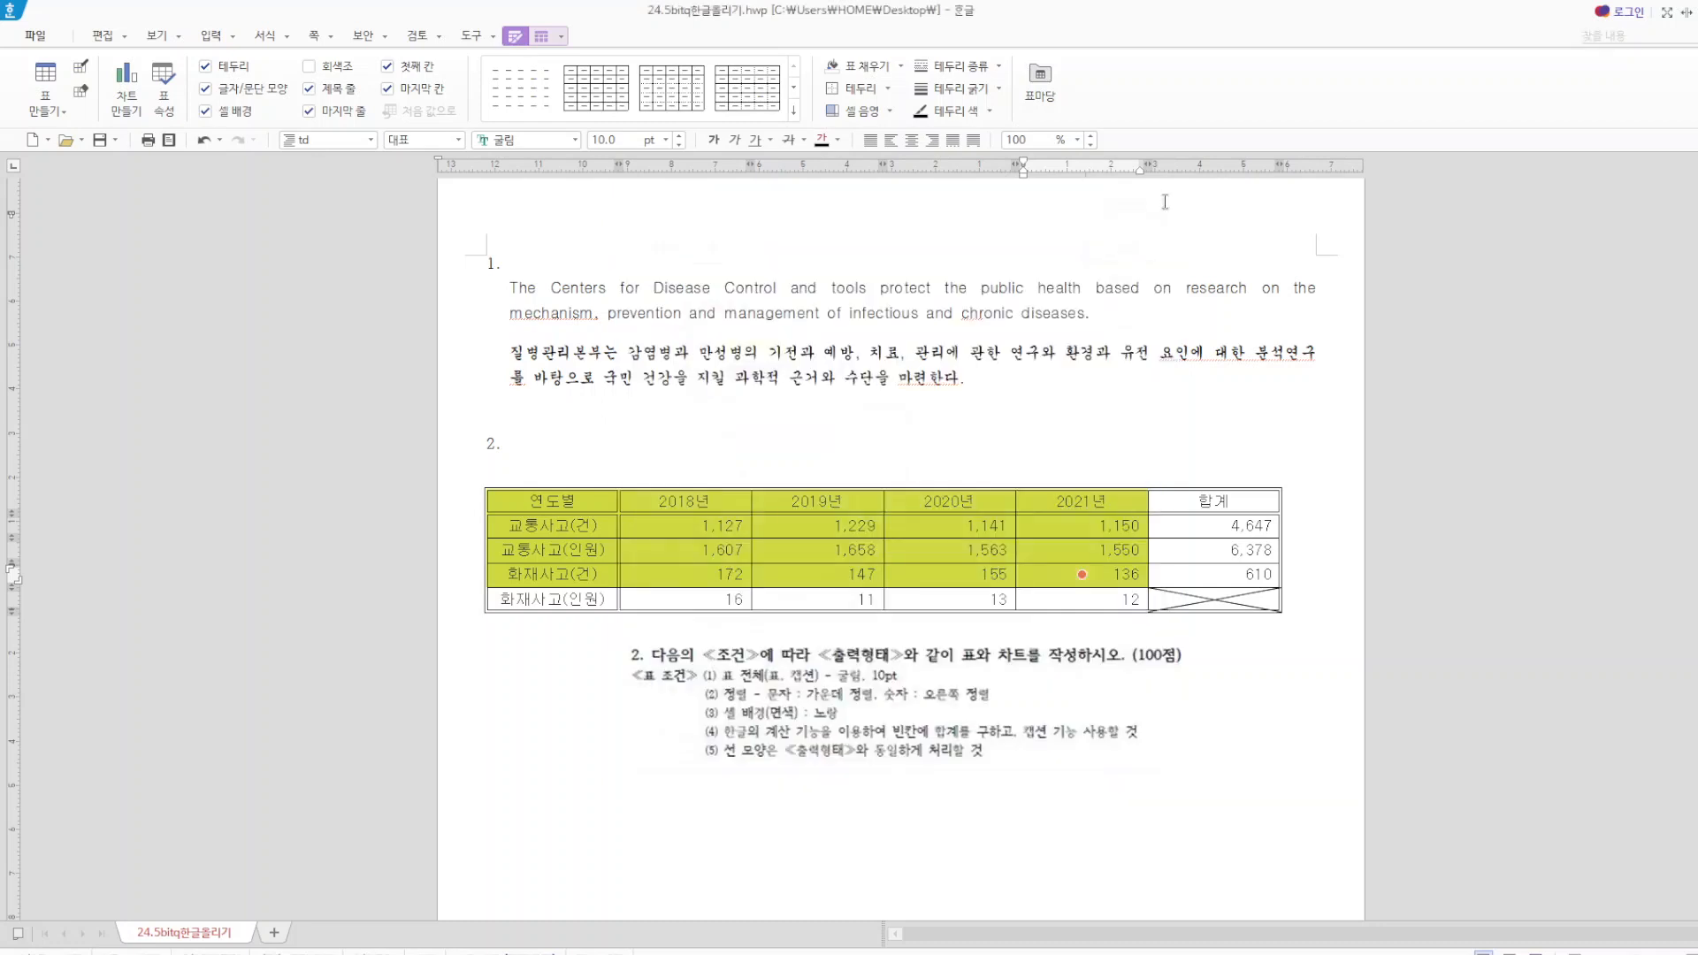
click(129, 87)
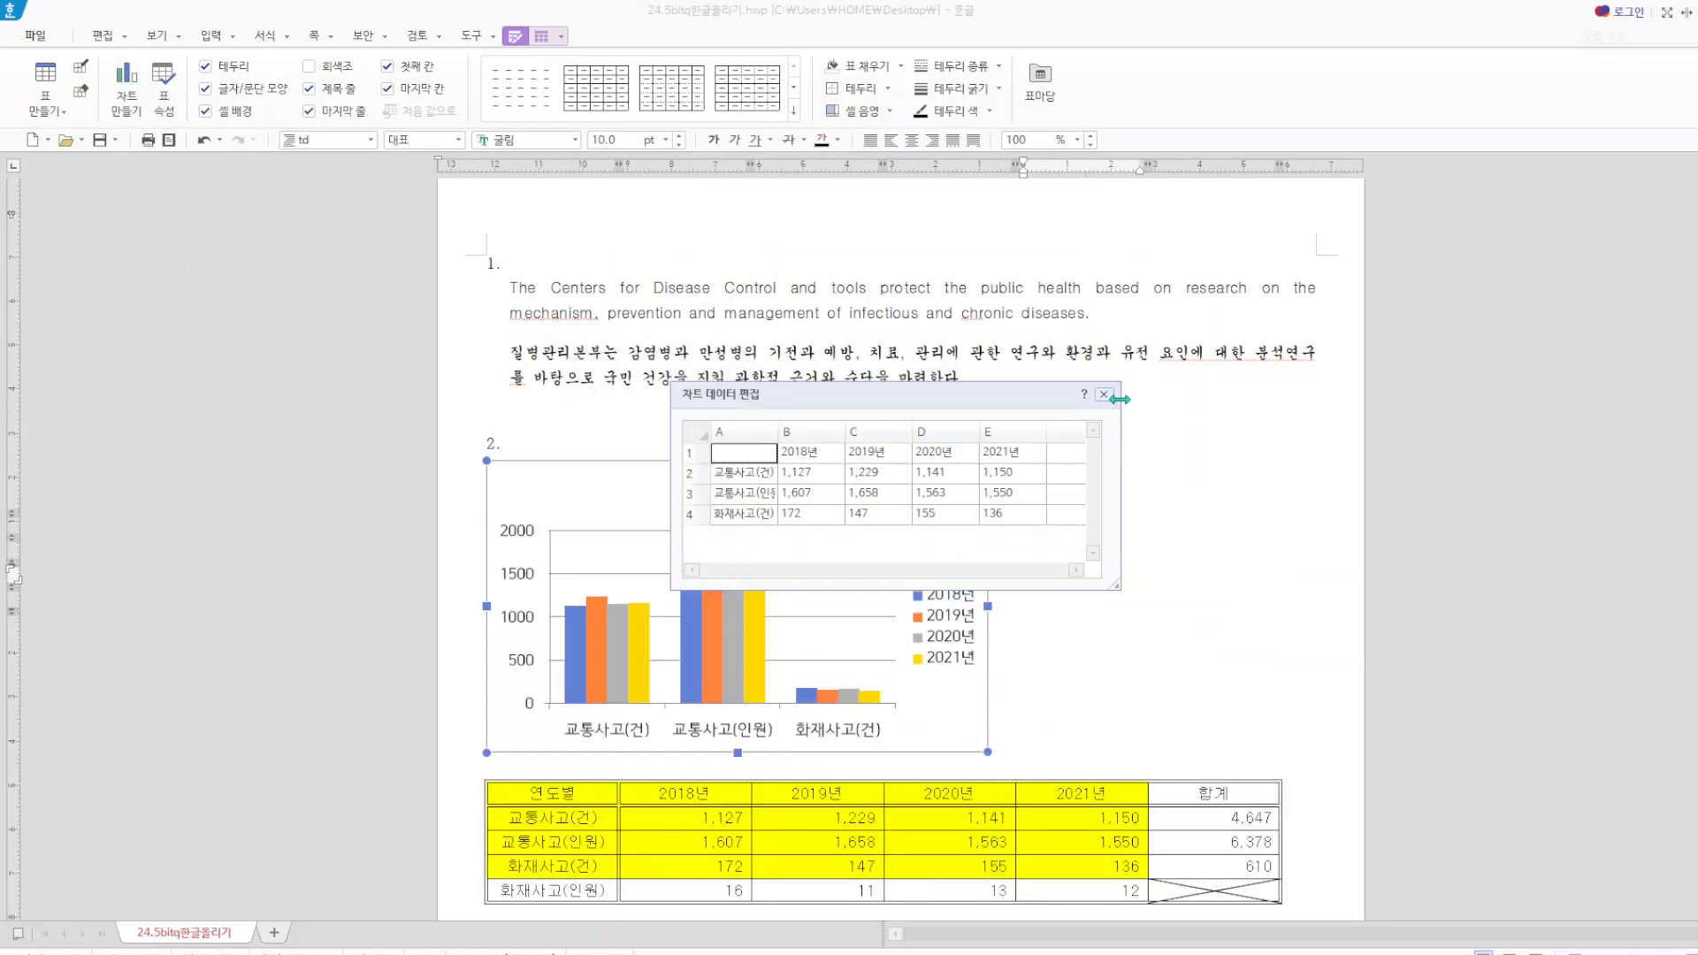
click(1104, 395)
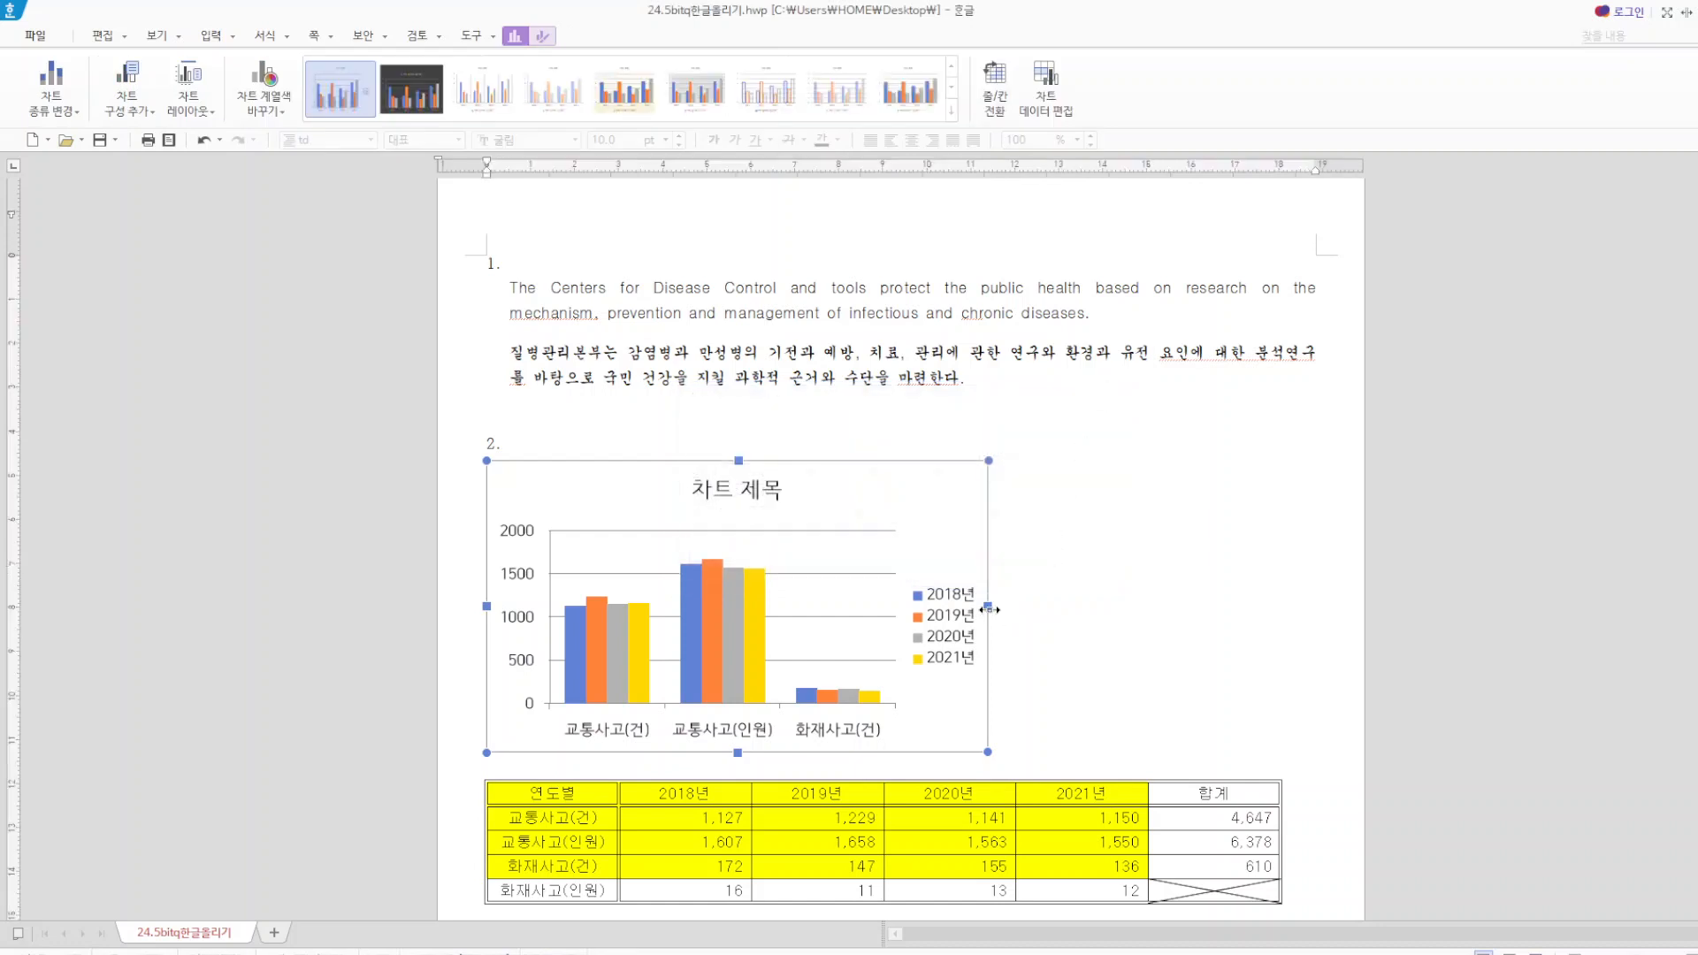
drag(1242, 627, 1291, 630)
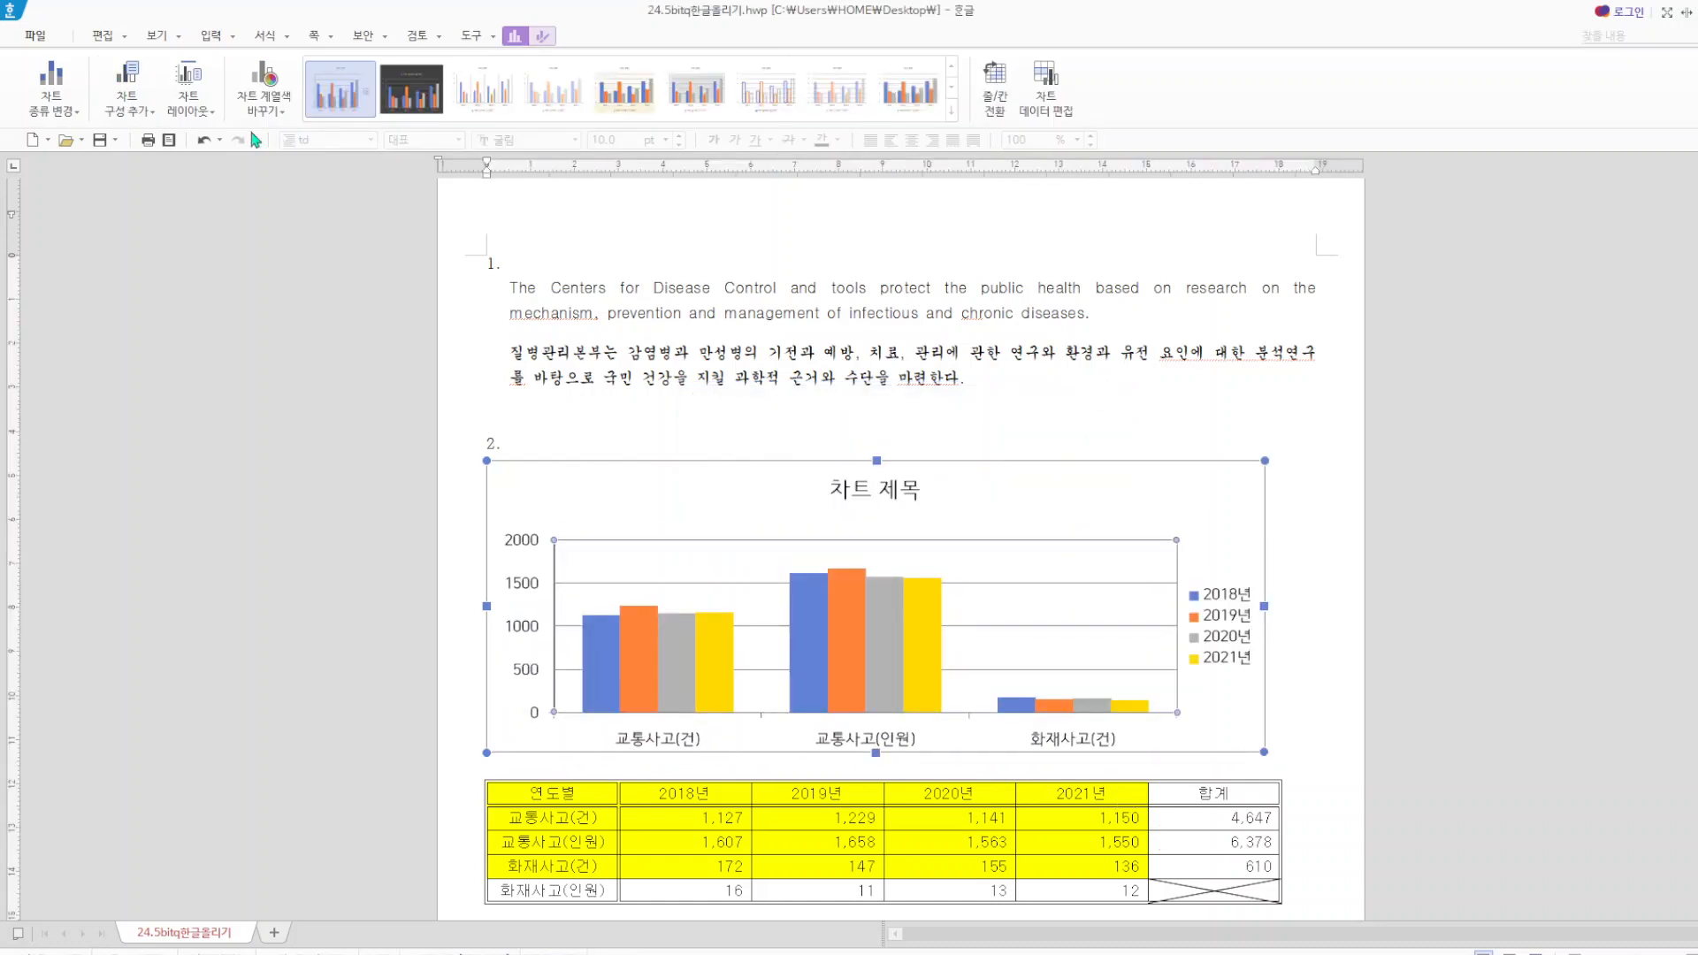
Delete the item 2 conditions picture and move the chart directly beneath the table.
click(204, 140)
scroll(539, 423, down, 5)
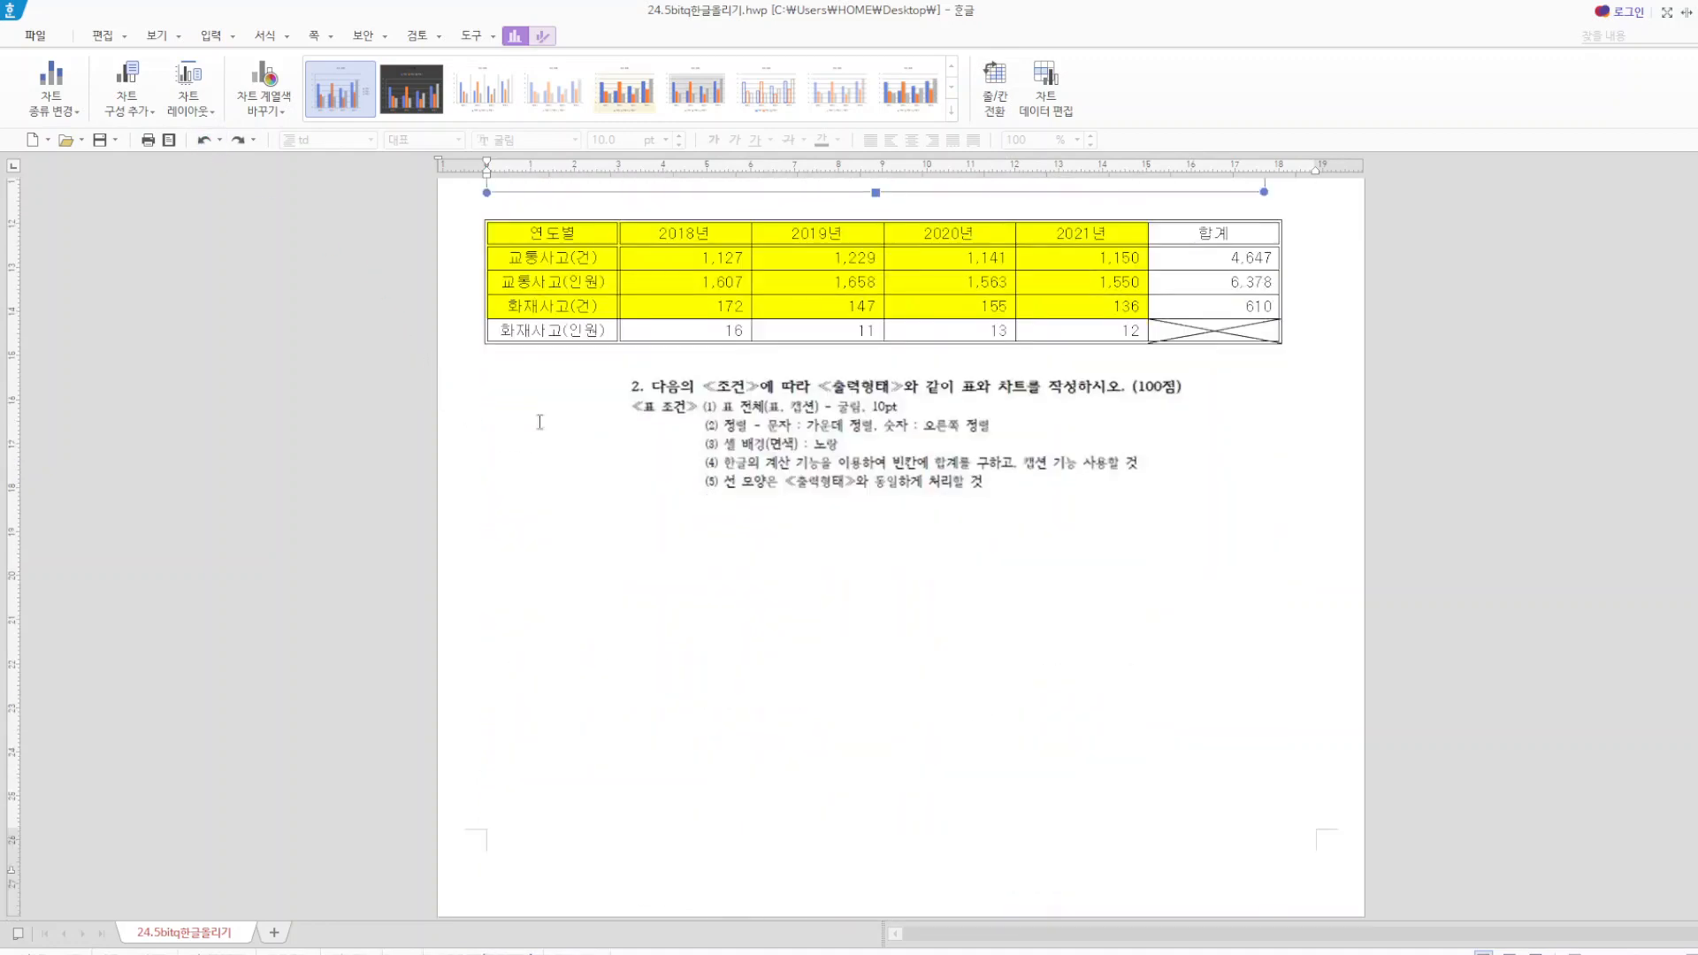
click(705, 425)
key(Delete)
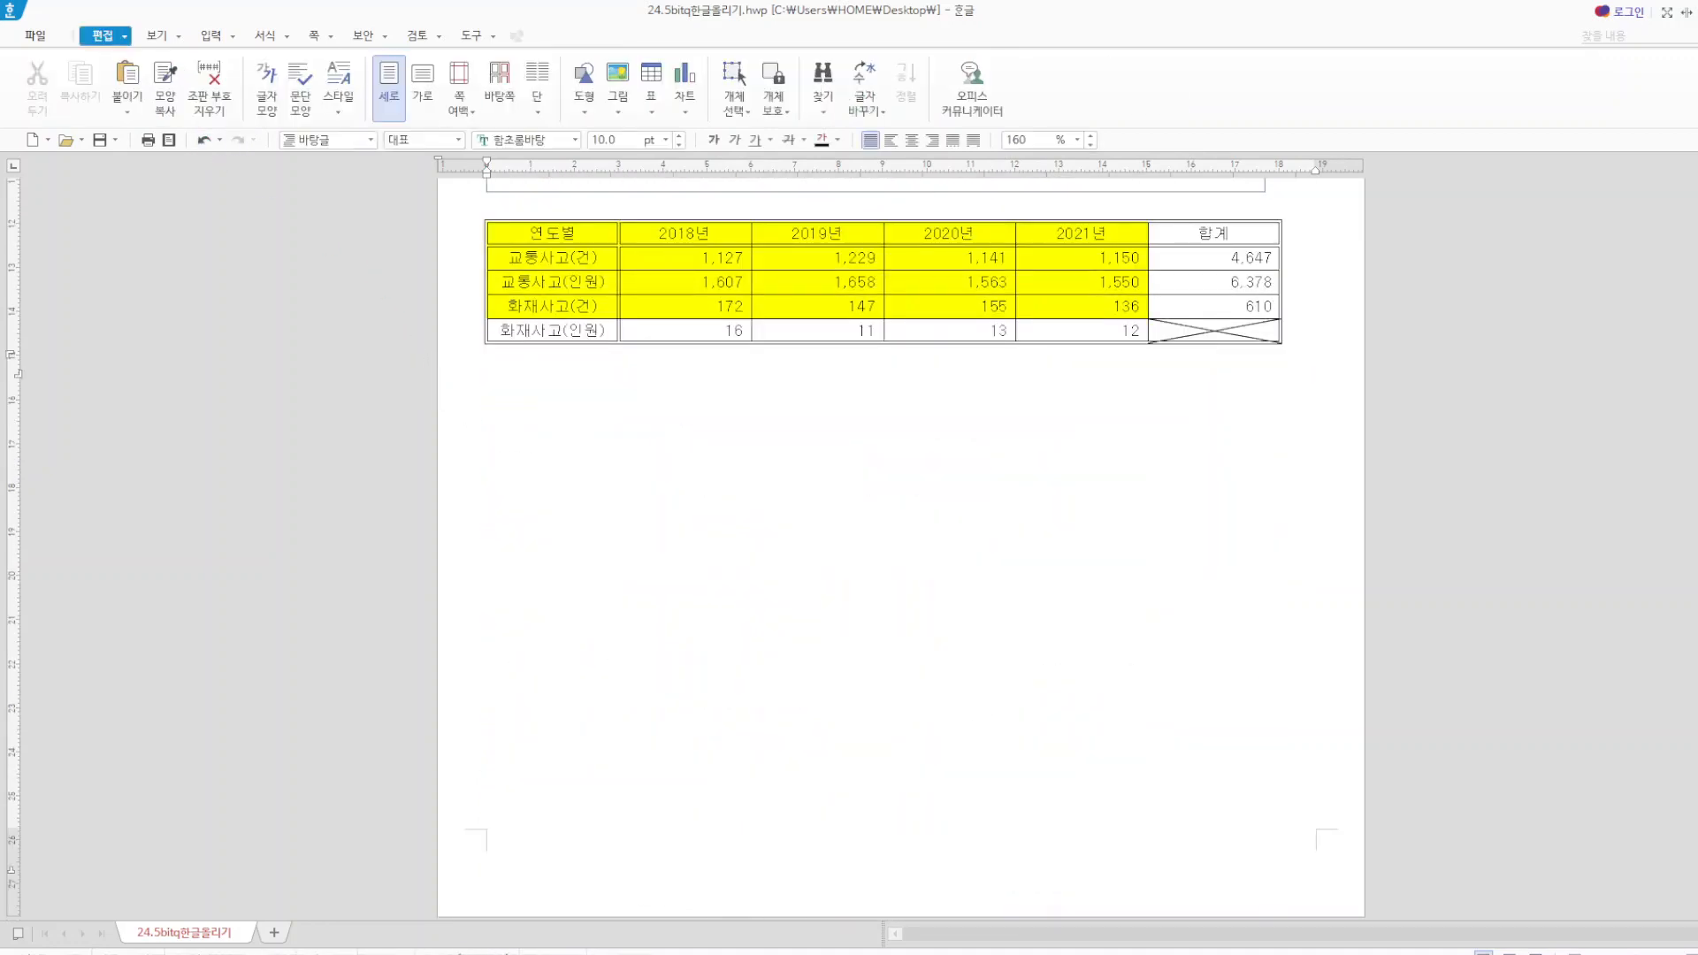
scroll(787, 414, up, 5)
drag(789, 412, 779, 596)
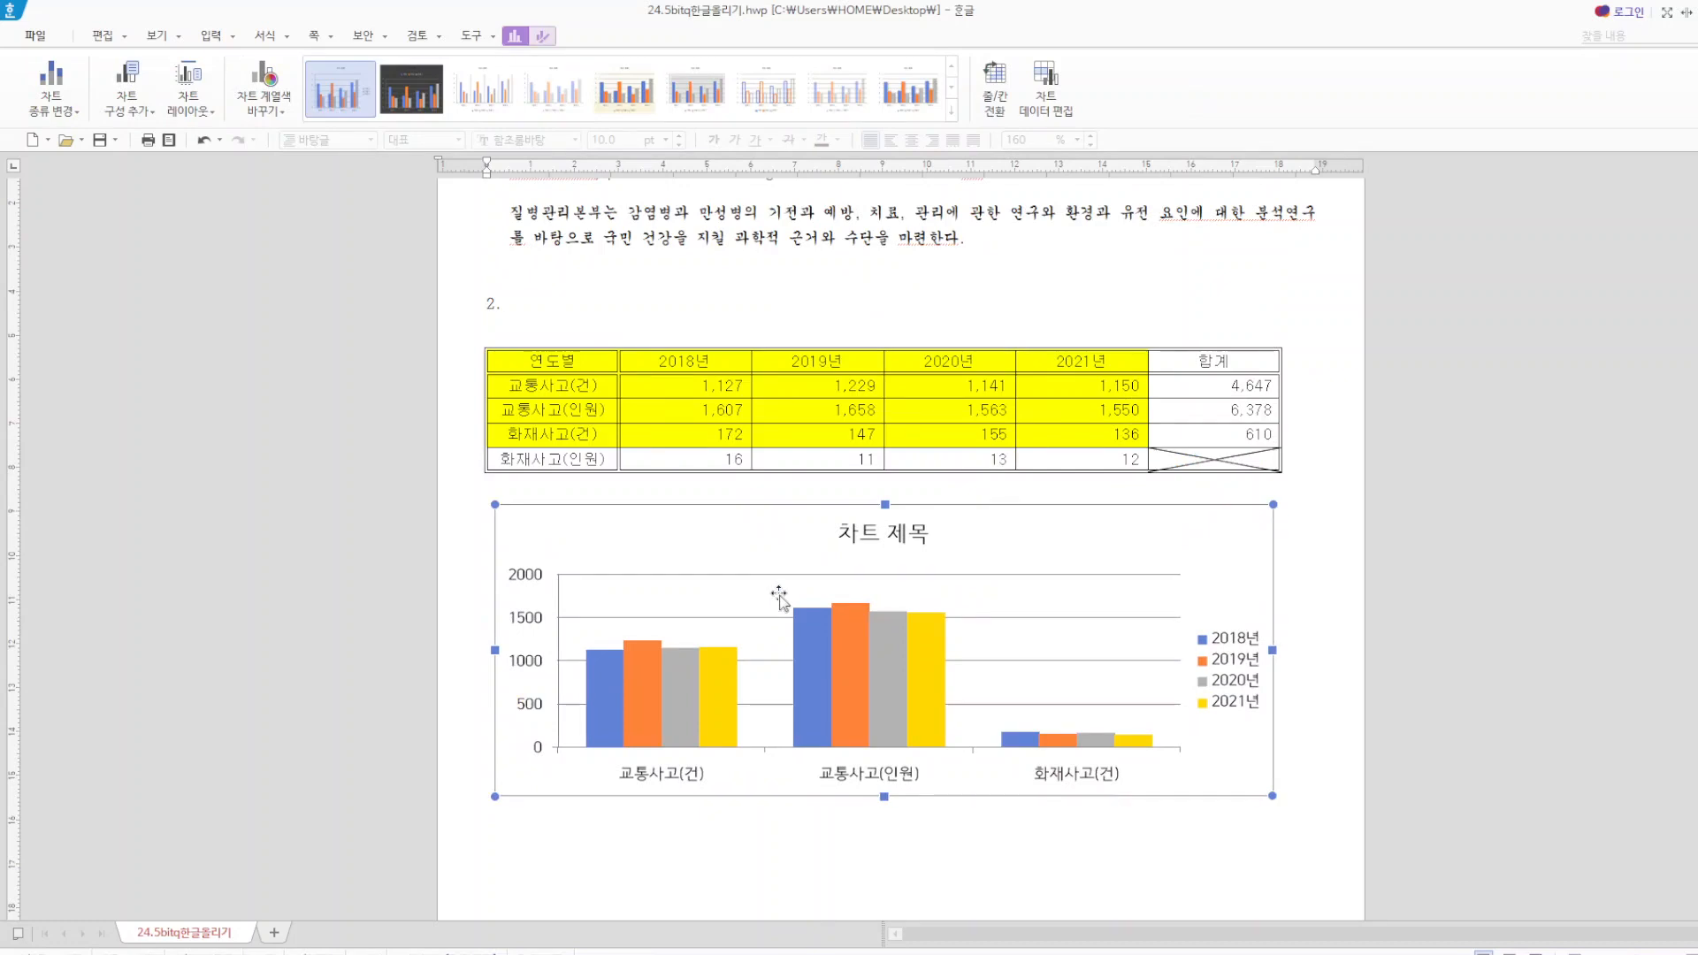
click(918, 853)
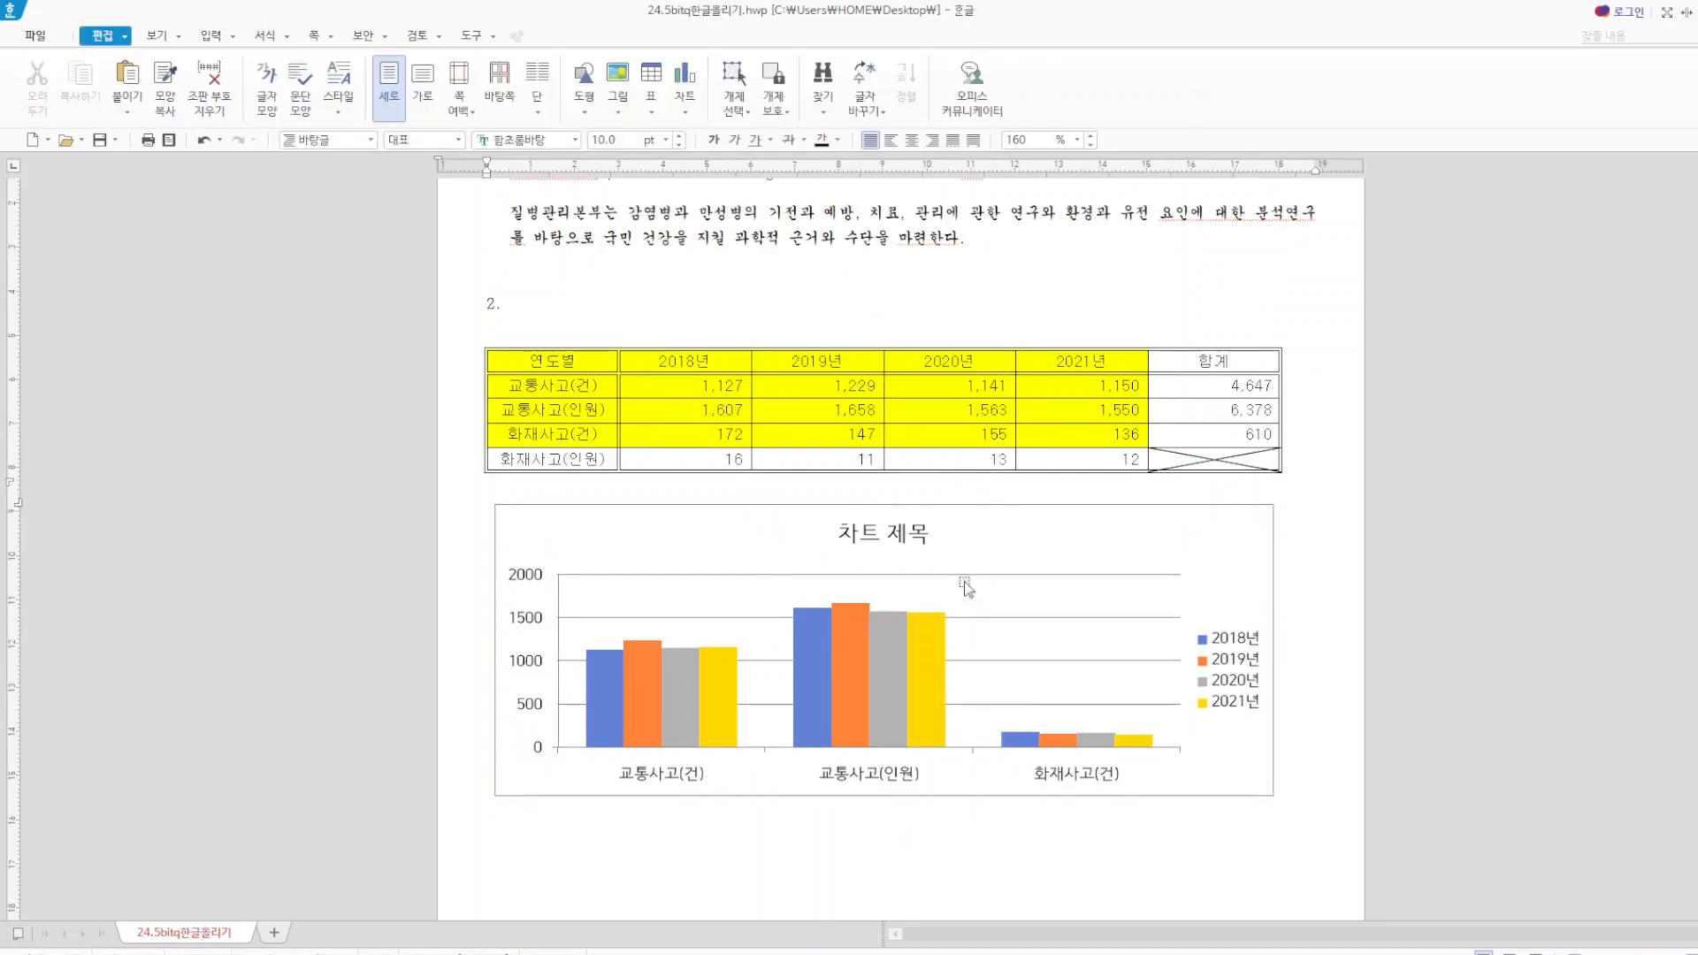
Open the chart title for editing and replace its text with 인천과역시 연도별 사고발생 현황.
click(893, 534)
click(883, 541)
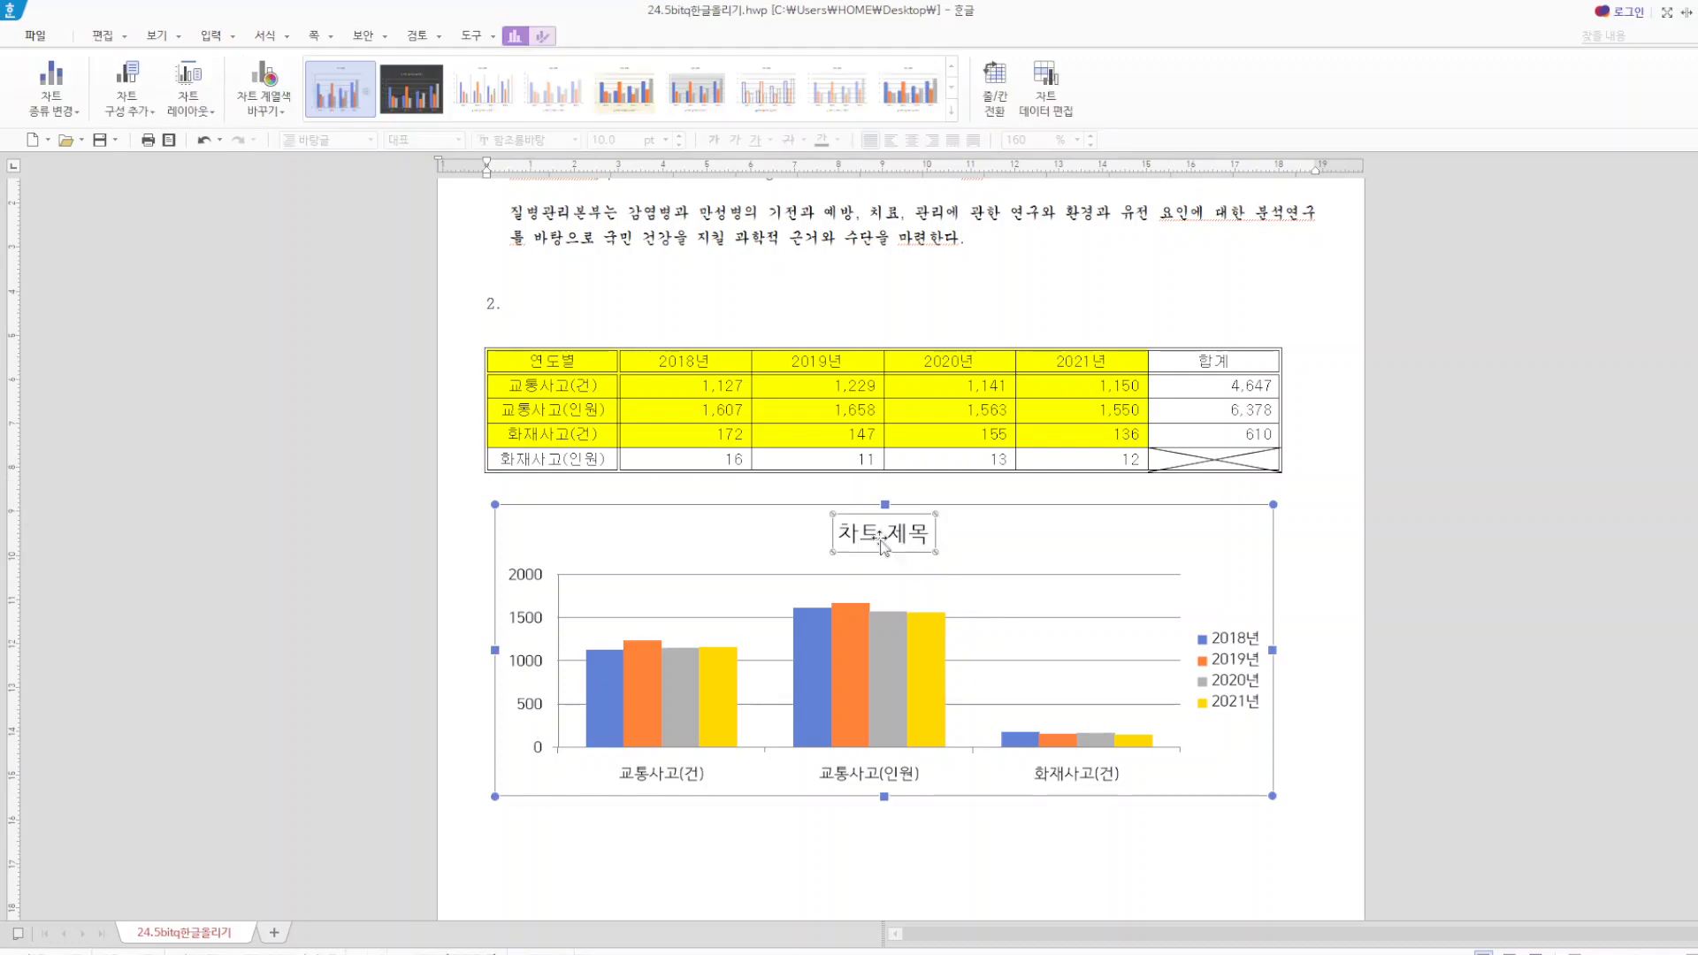
right_click(882, 541)
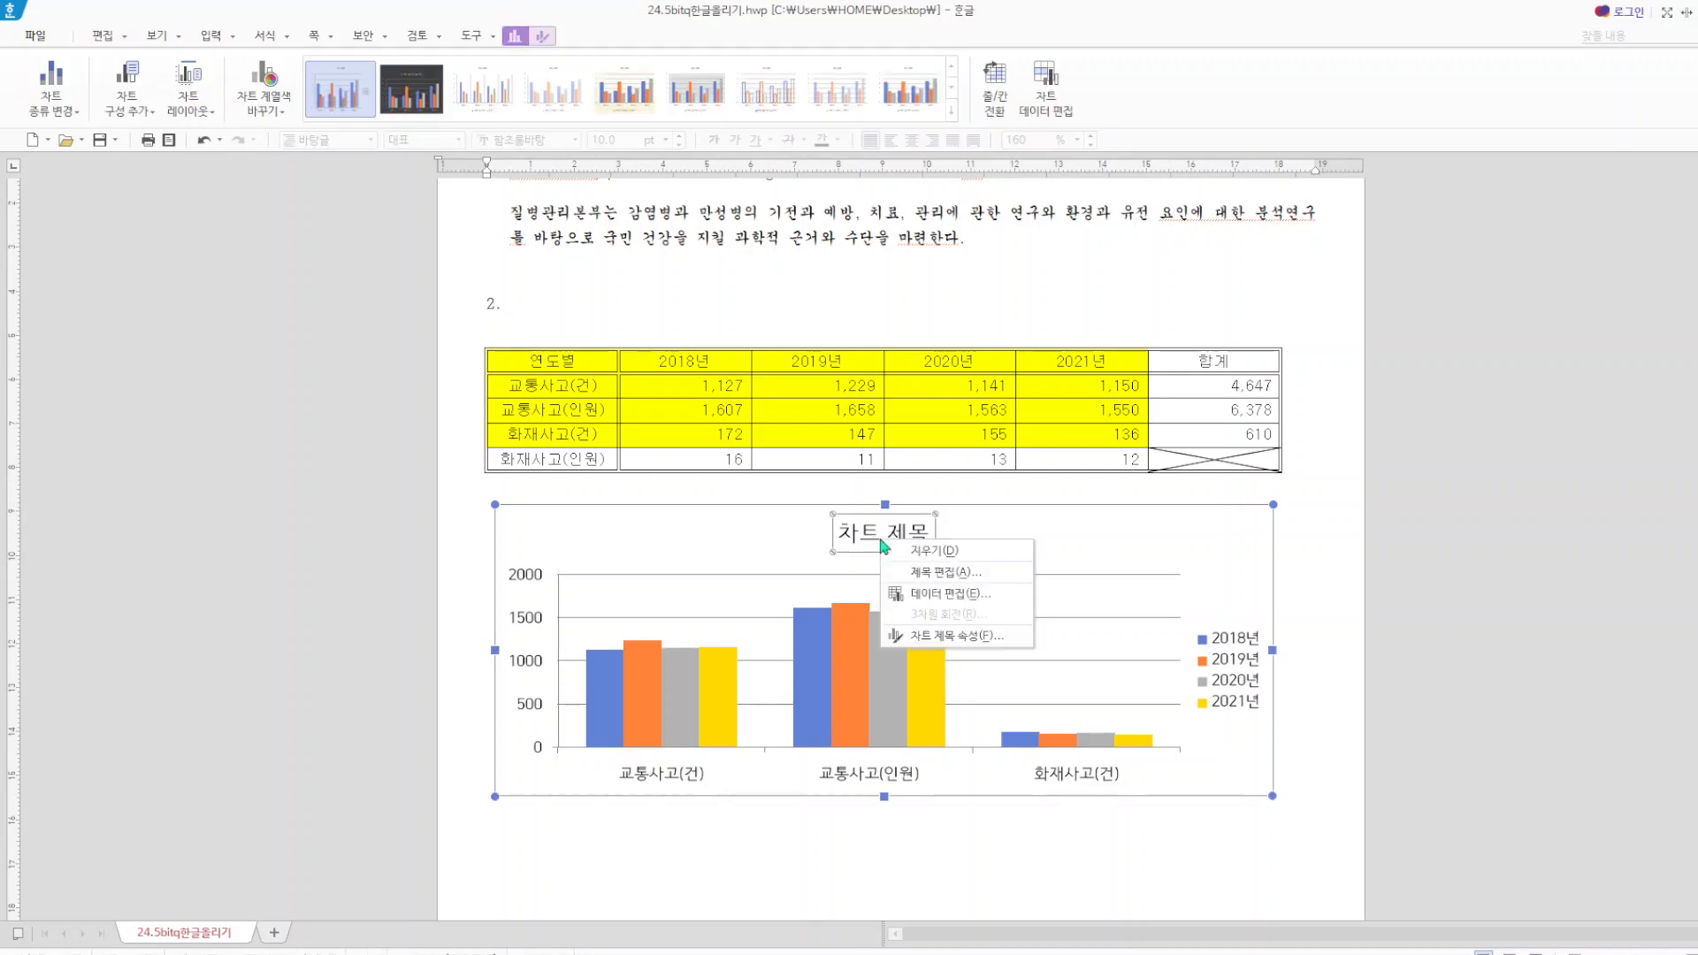
click(938, 573)
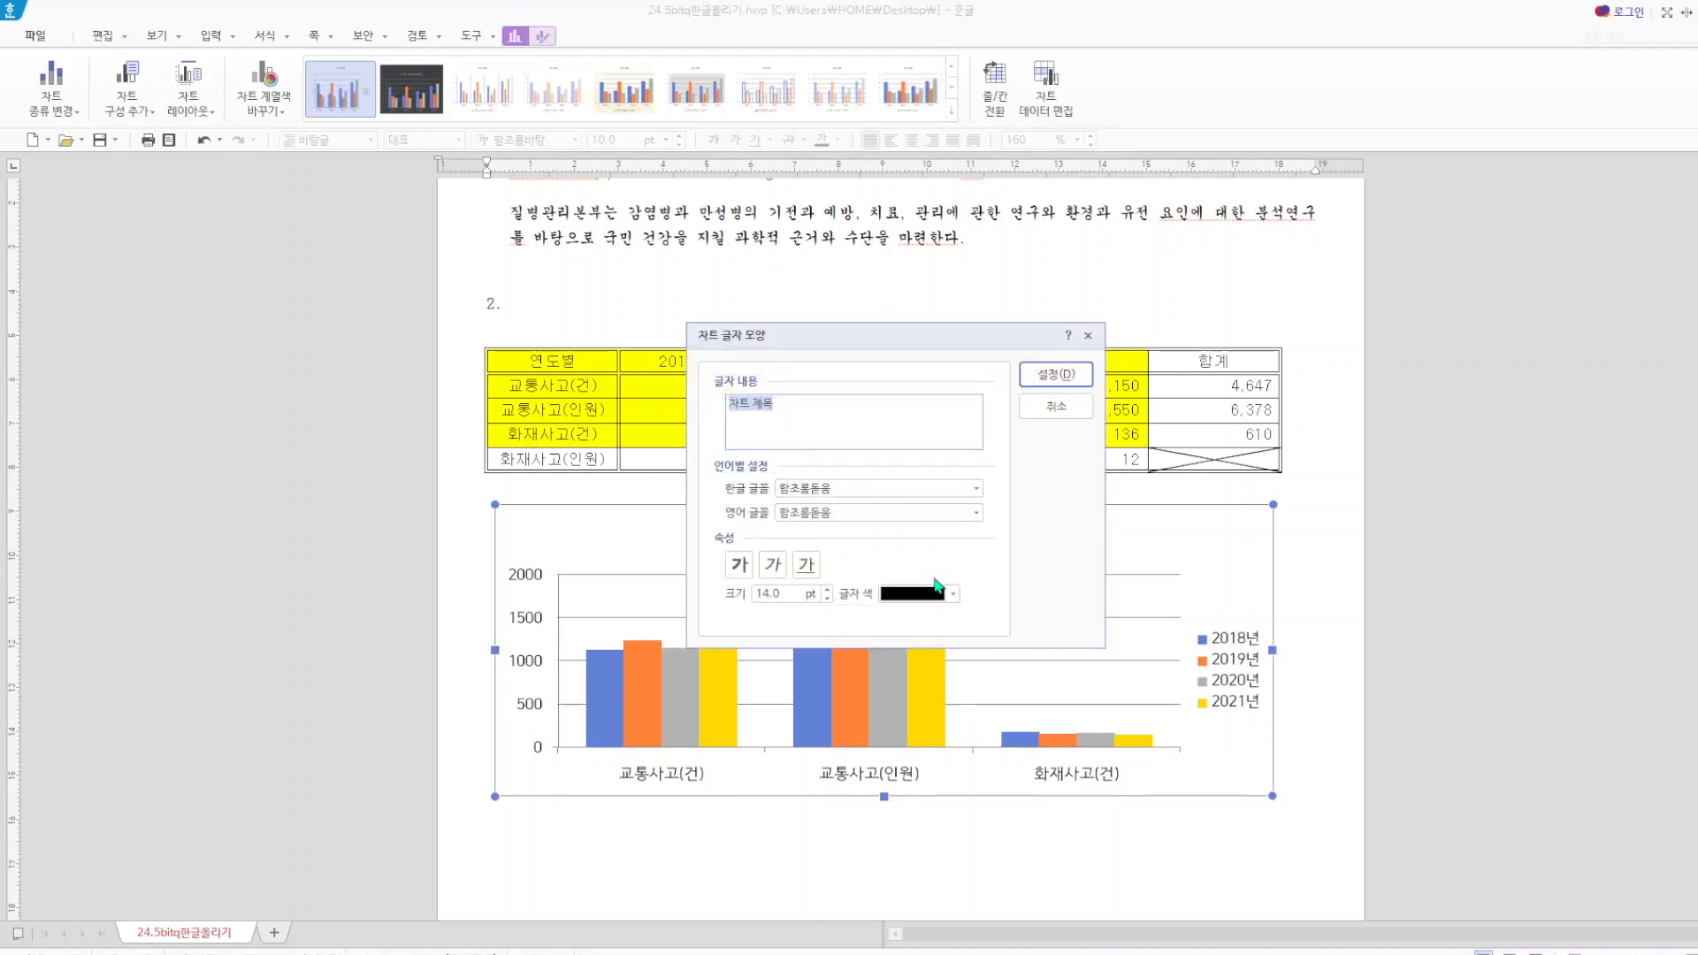
text(dl)
key(BackSpace)
key(BackSpace)
text(인천과어)
text(시 연드)
text(별 사고발생)
text( 현황)
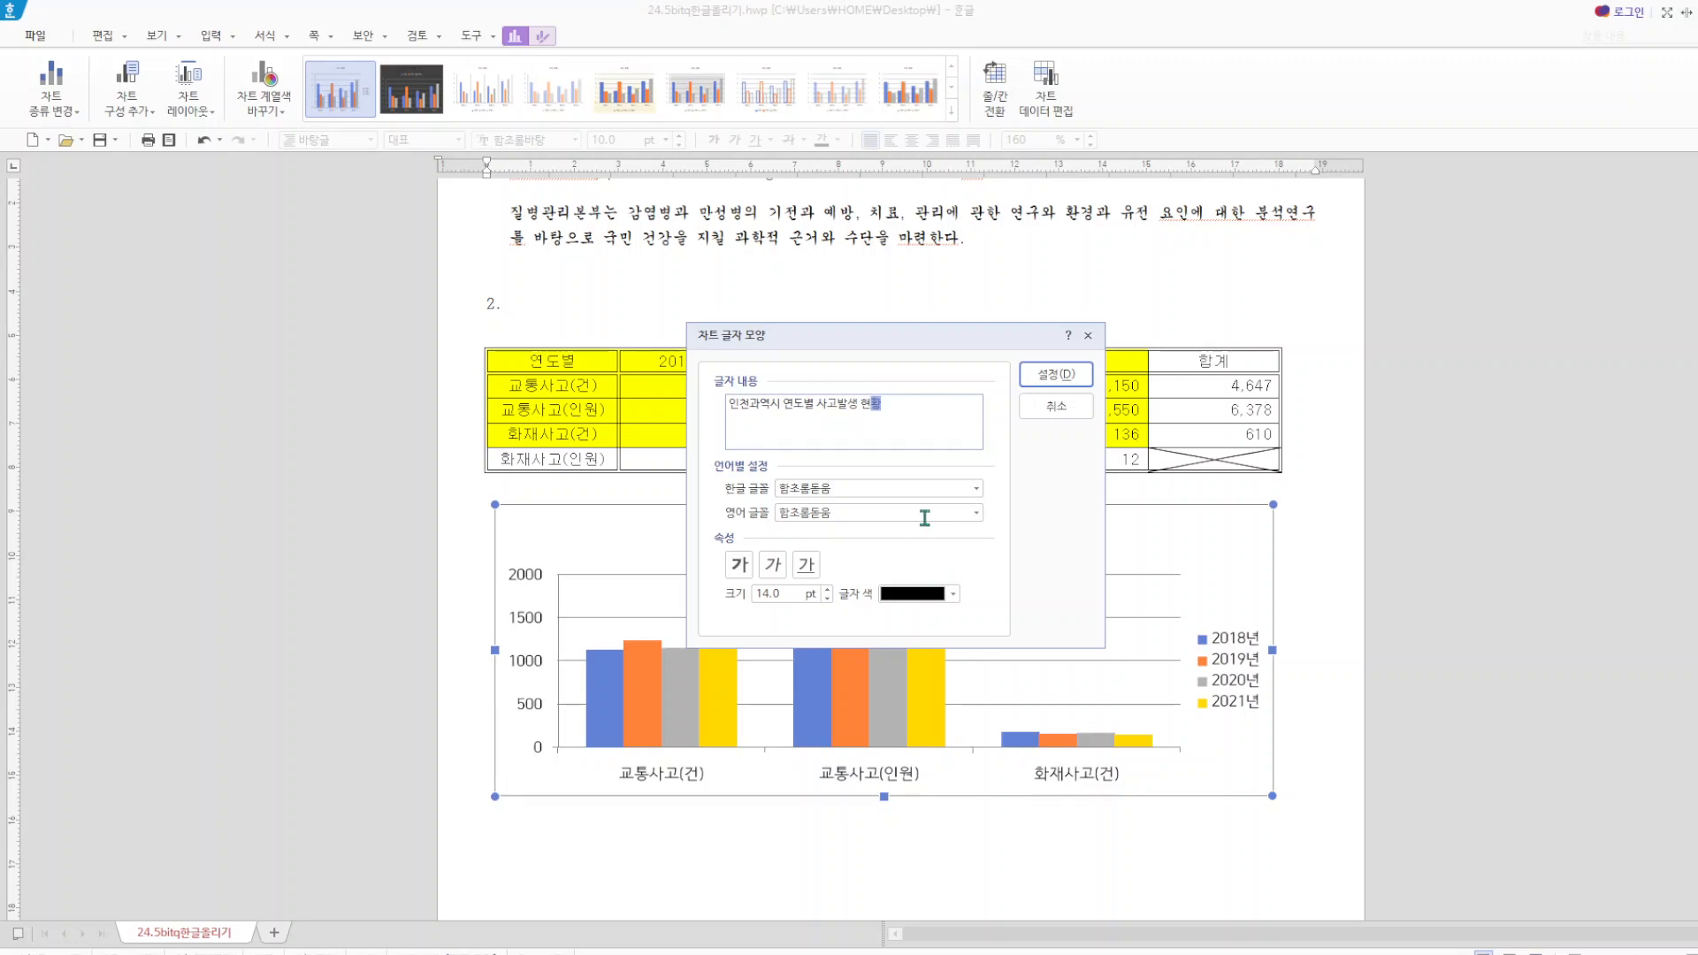
Set both the Korean (한글) and English (영어) fonts of the chart title to 굴림 and apply the title settings.
click(978, 489)
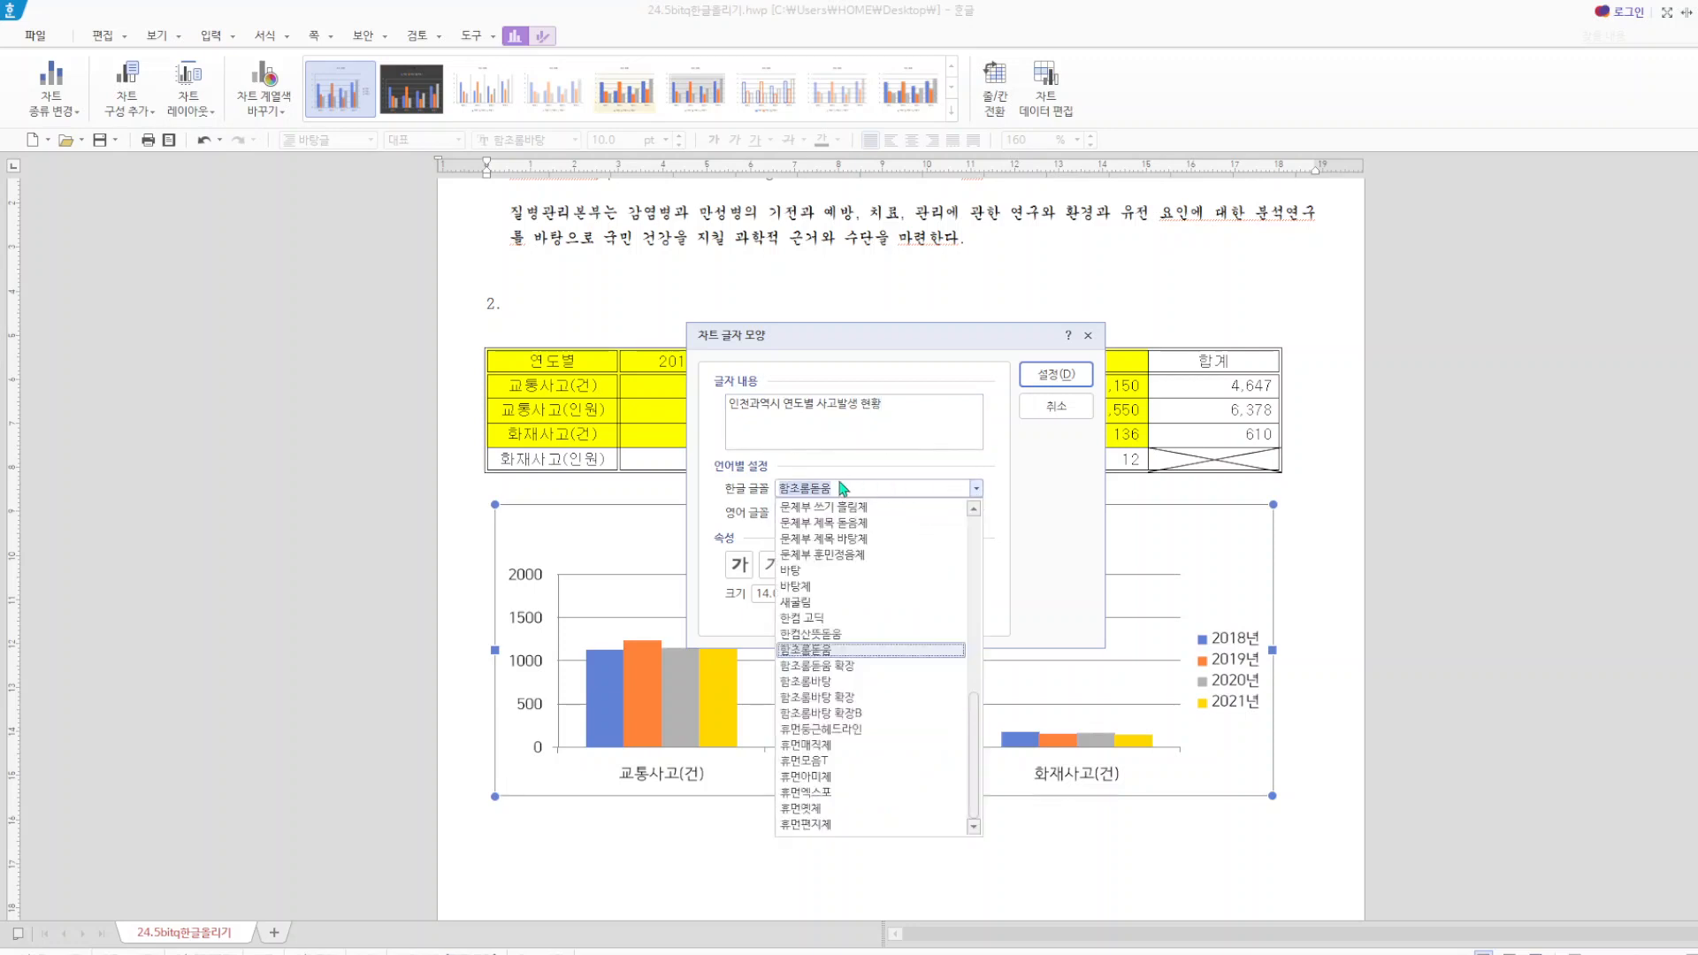
text(구ㄹ)
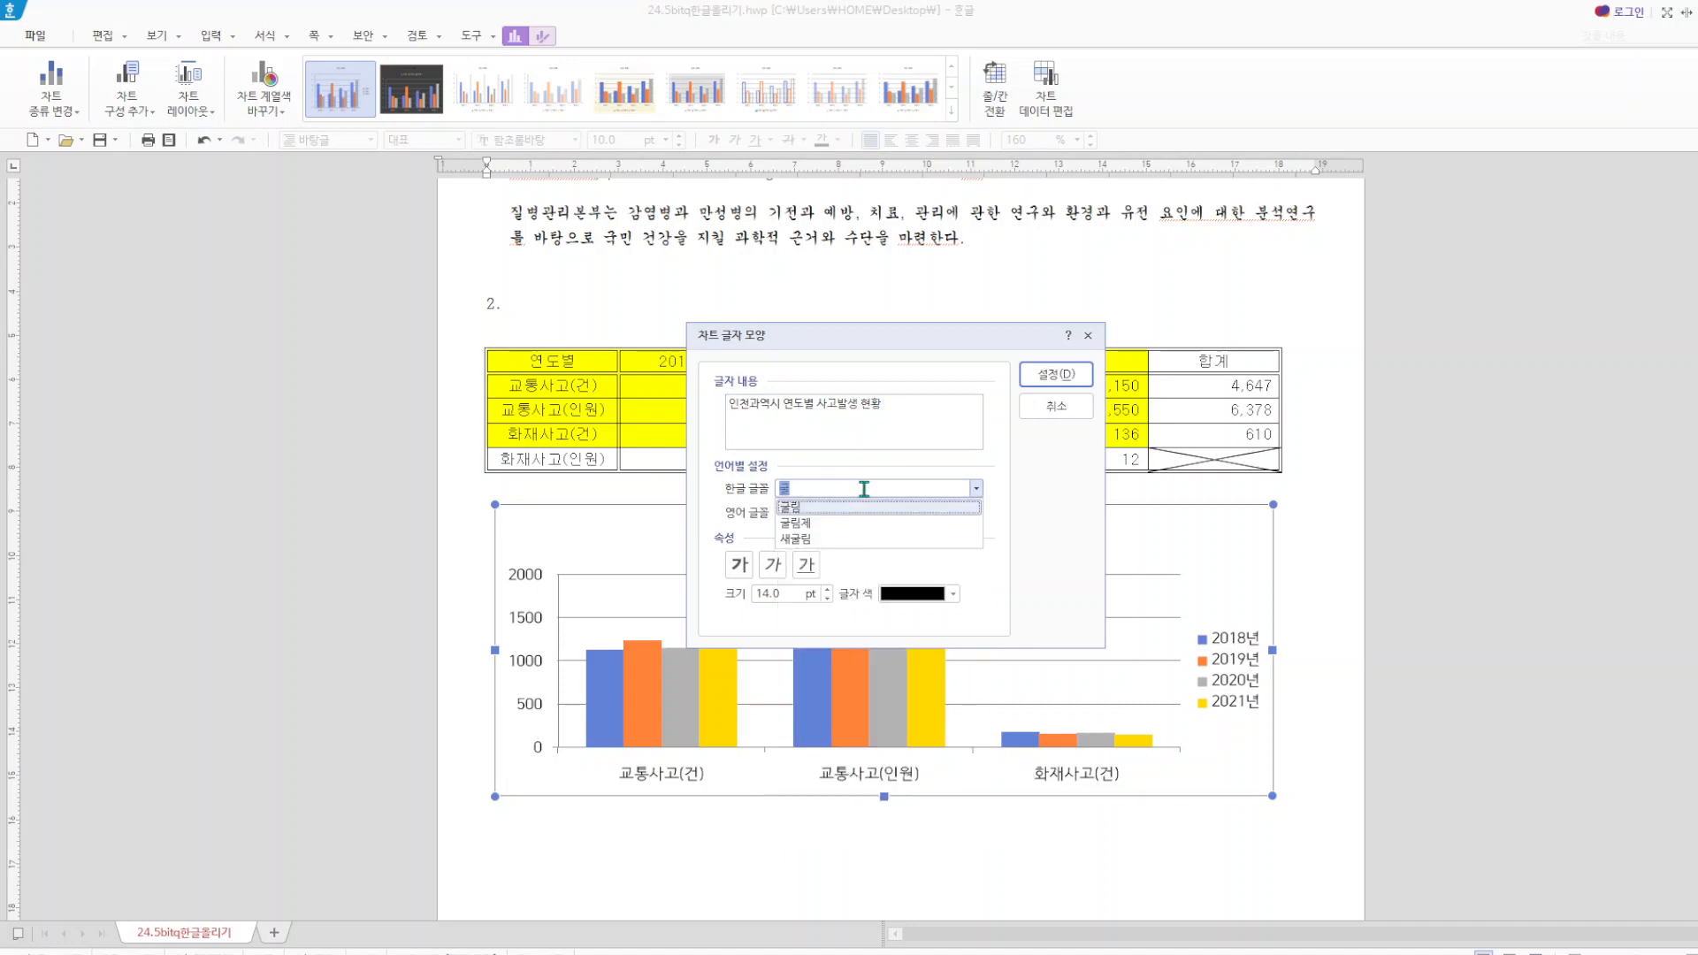
click(834, 509)
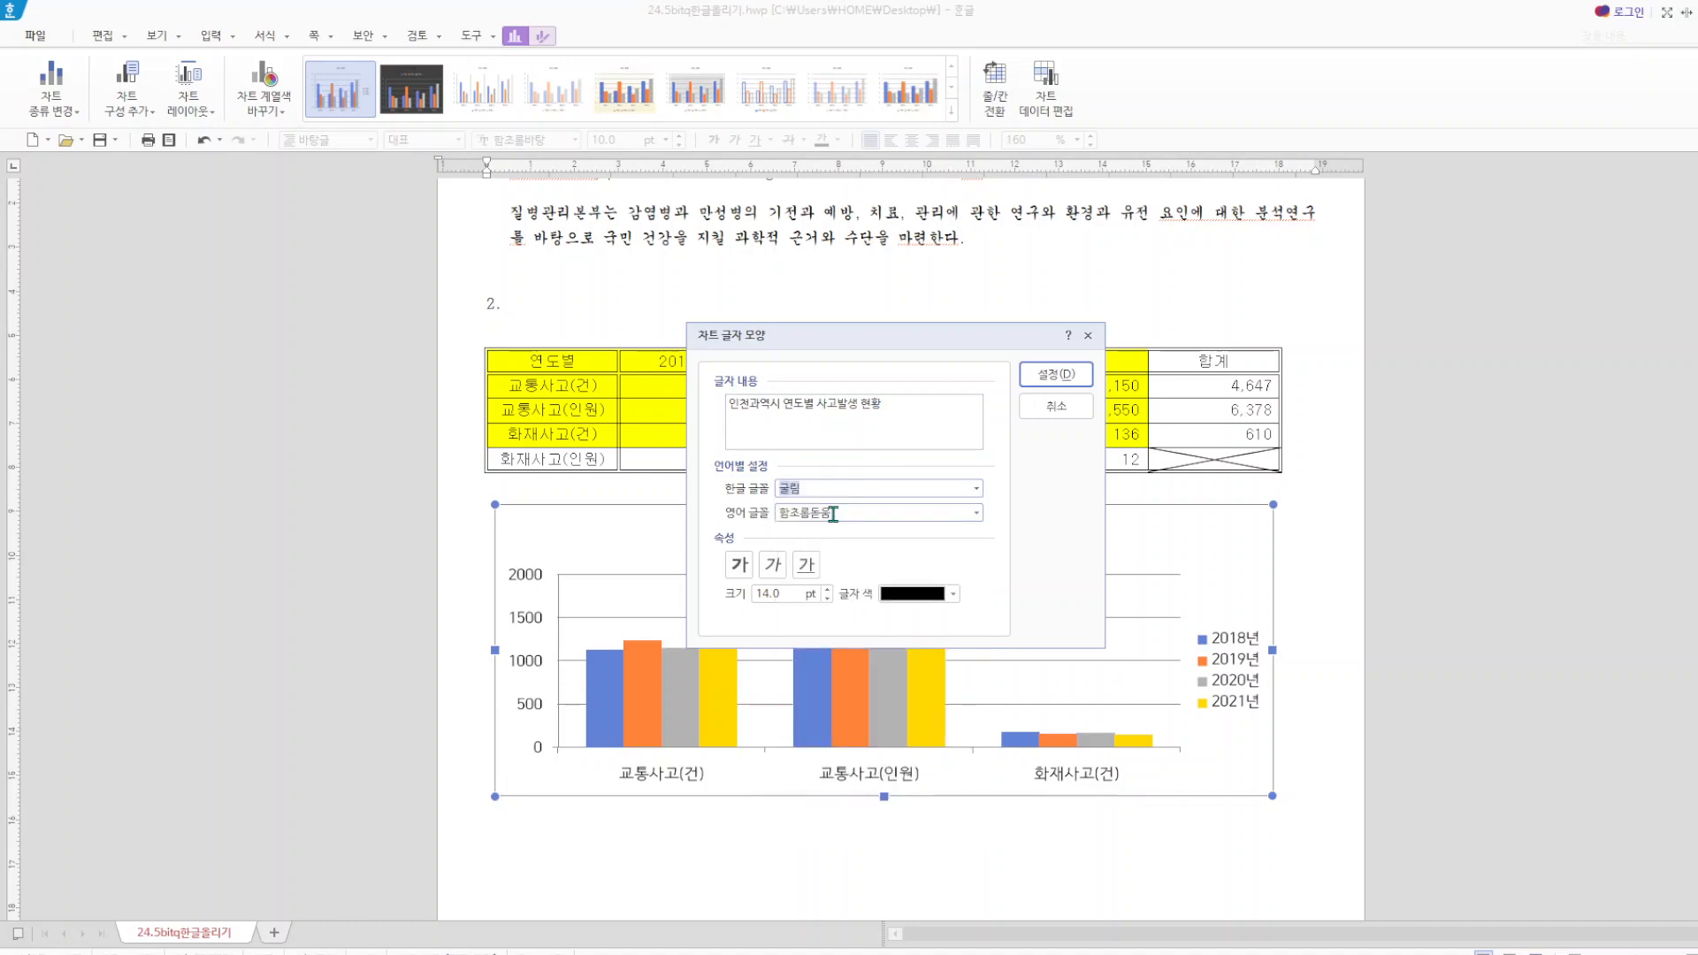
click(849, 513)
drag(849, 513, 771, 513)
text(굴)
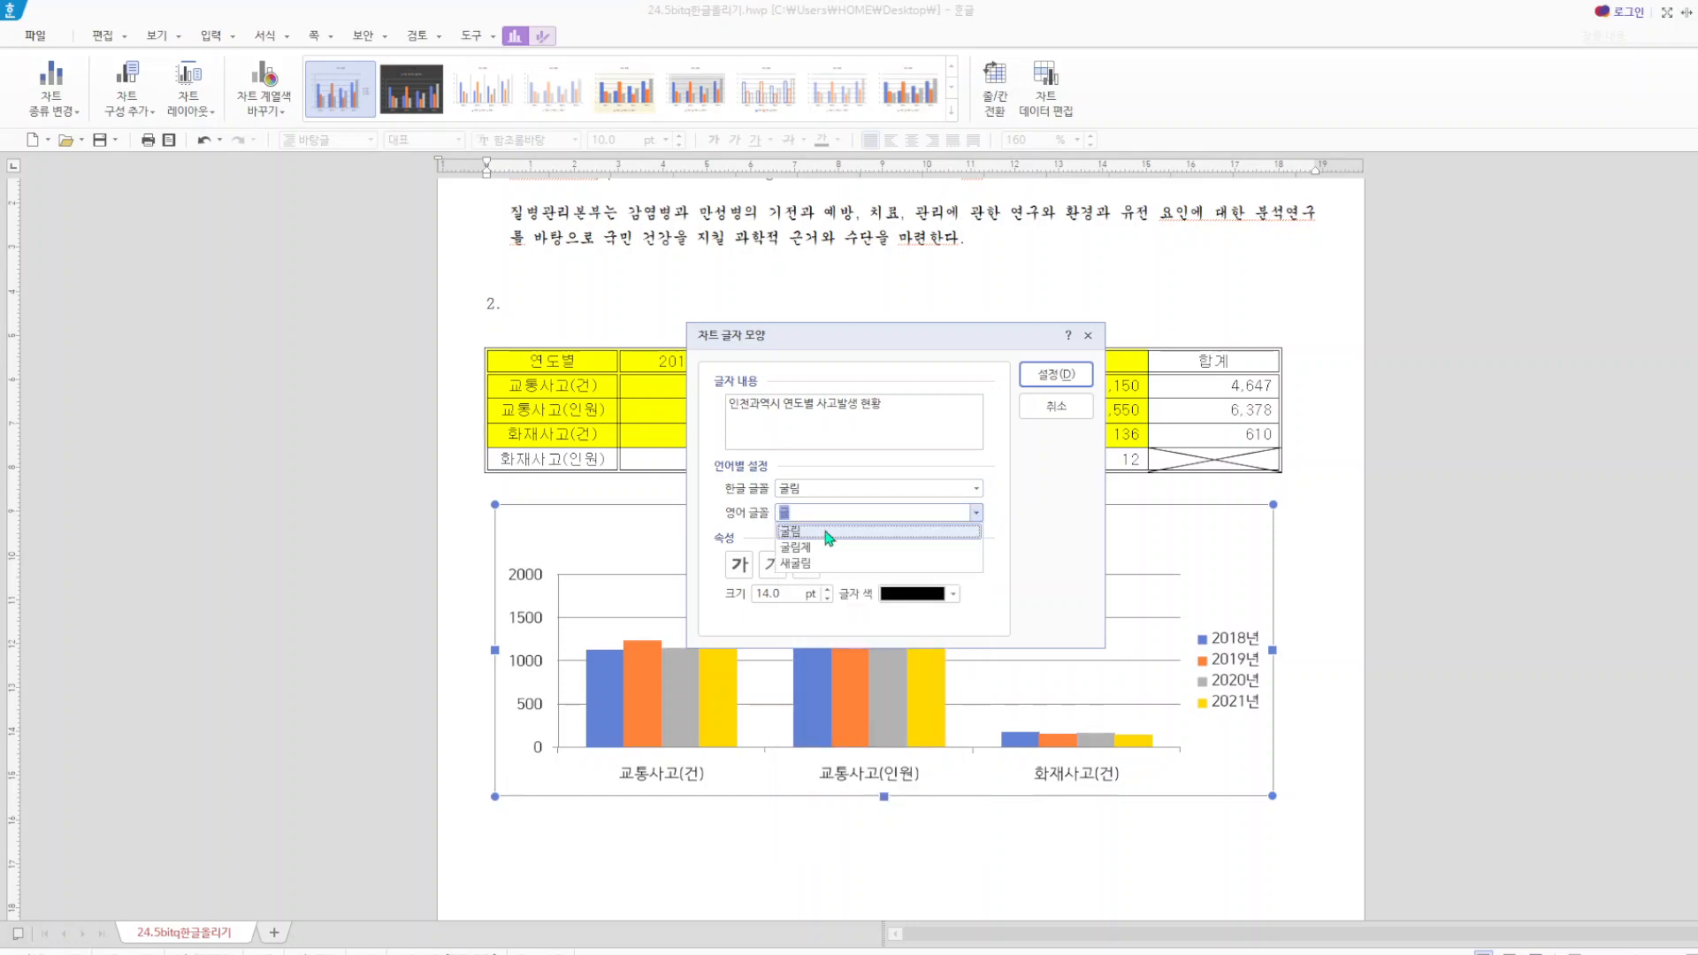
click(823, 533)
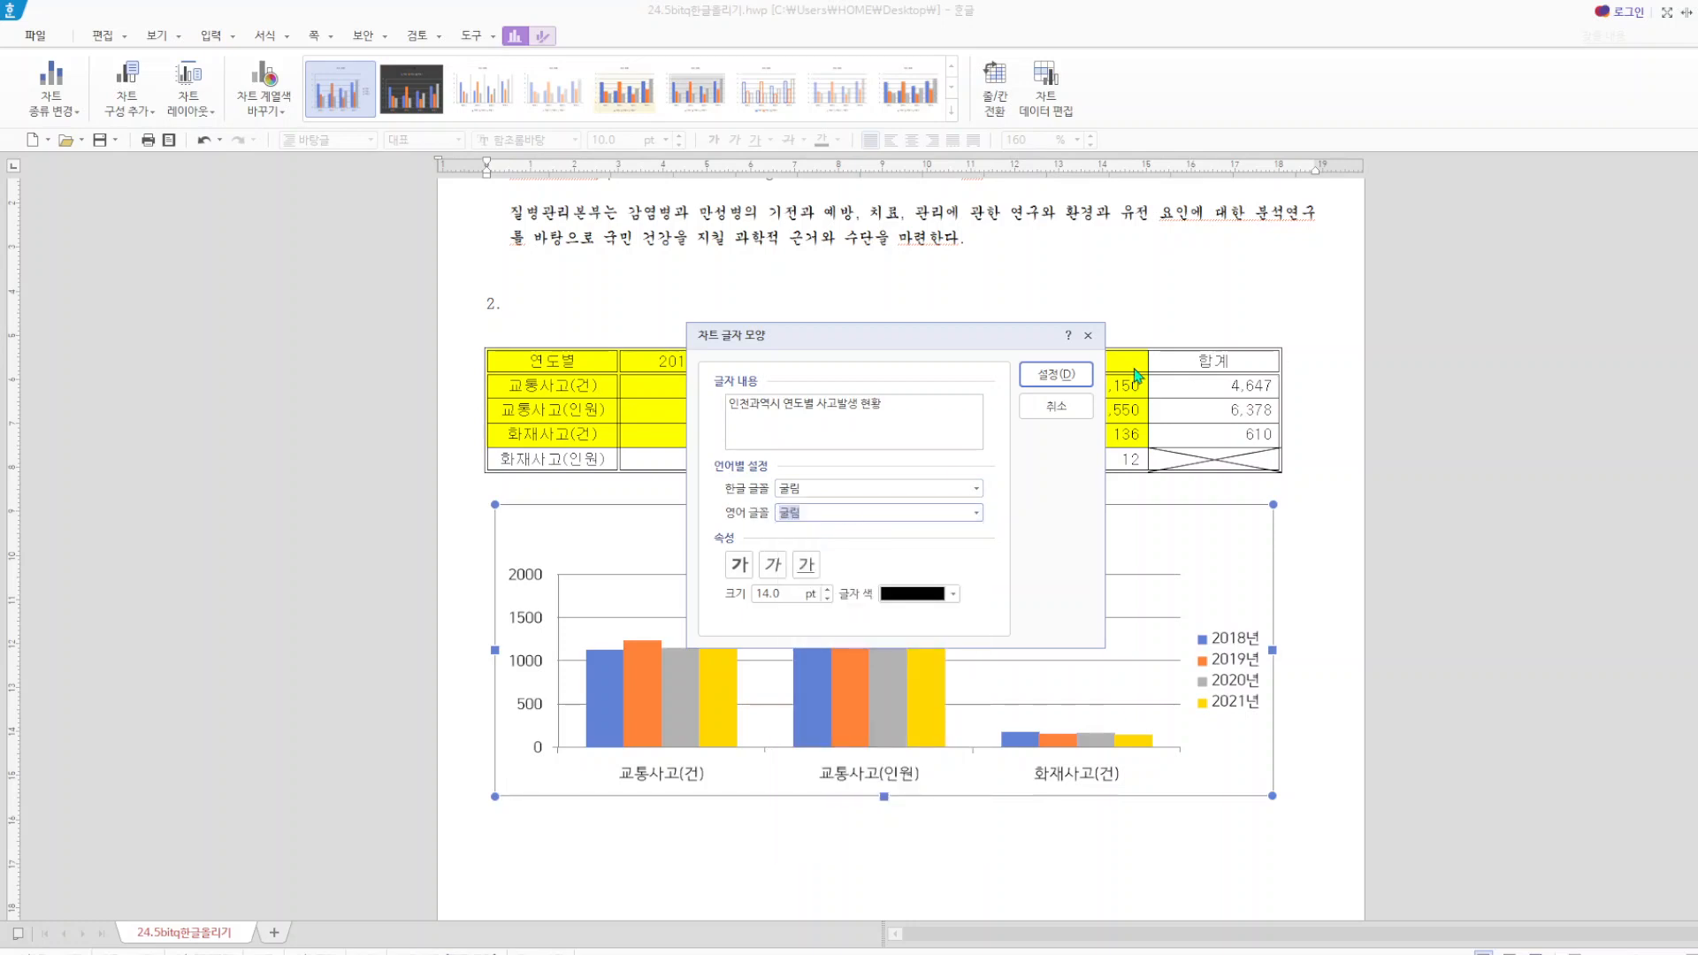
click(1057, 376)
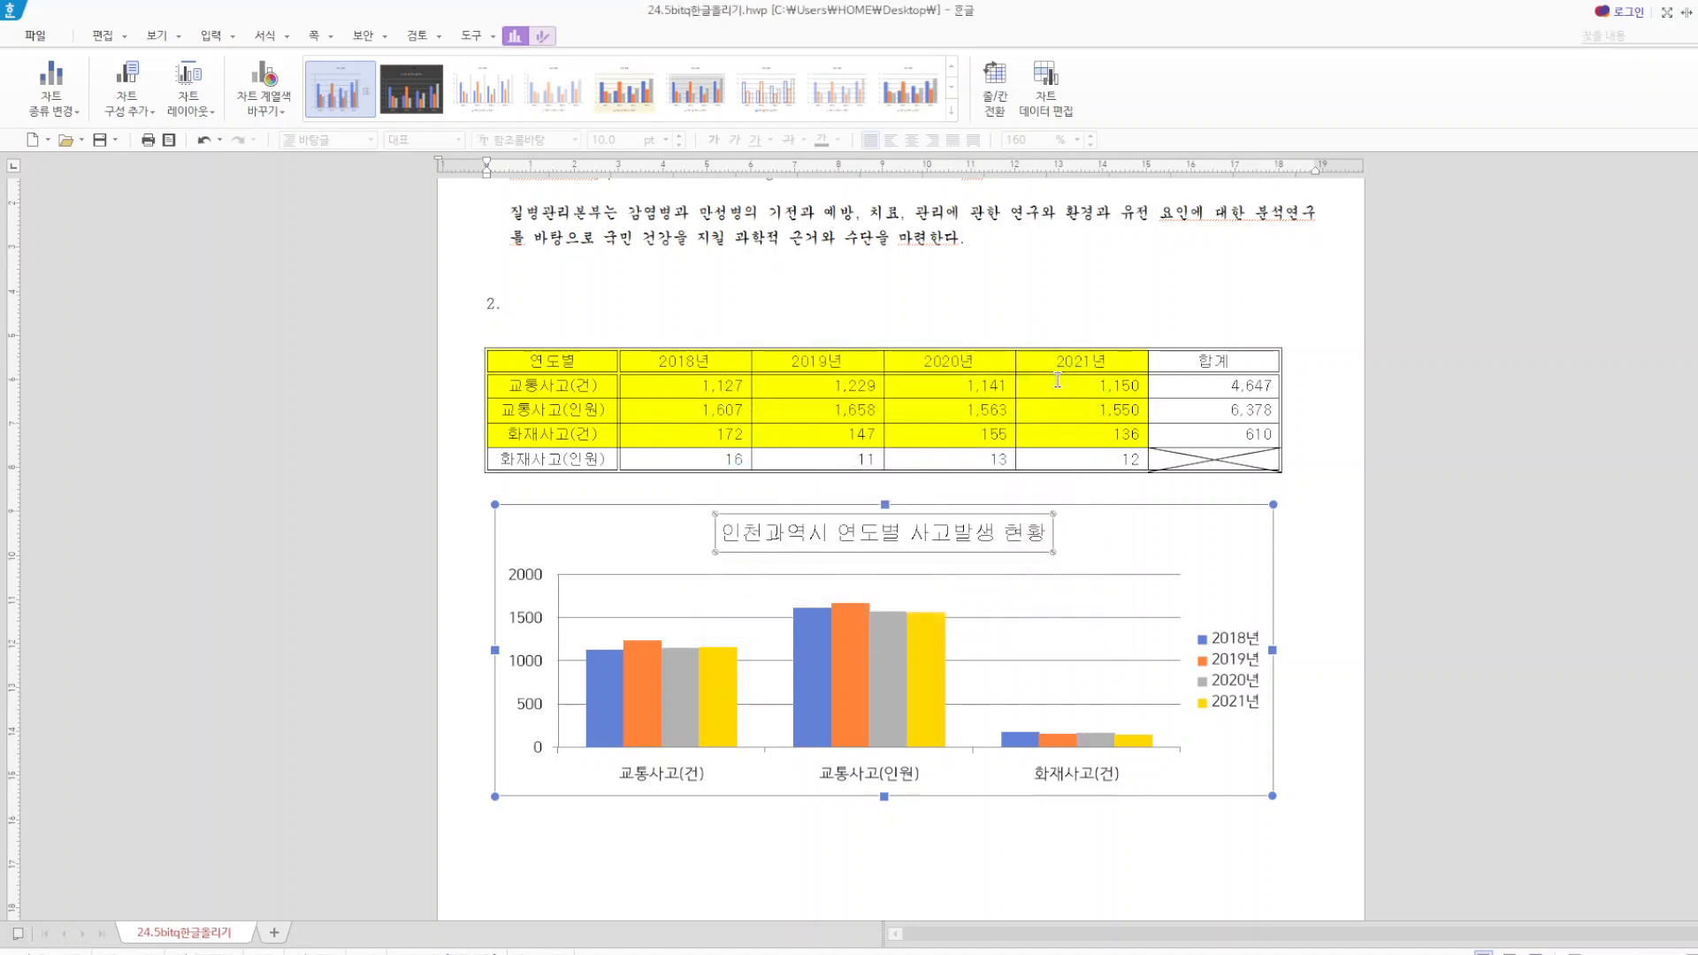
Give the chart title a black outline and the first shadow (그림자) preset after the no-shadow option.
right_click(902, 537)
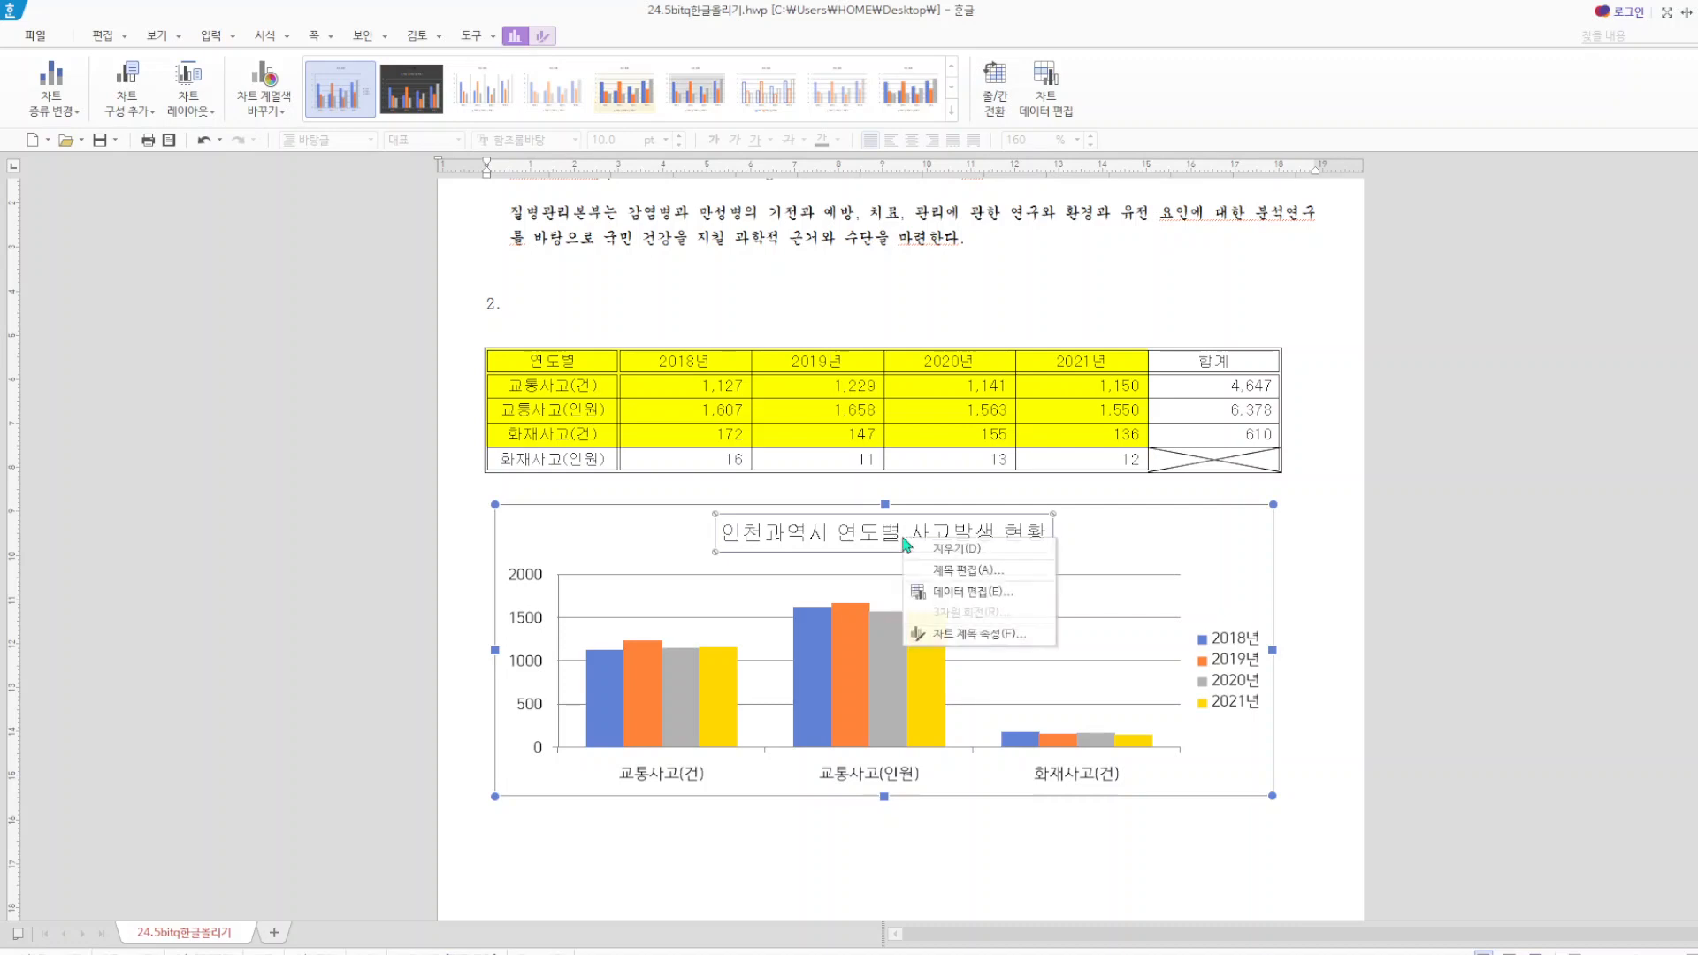
click(970, 634)
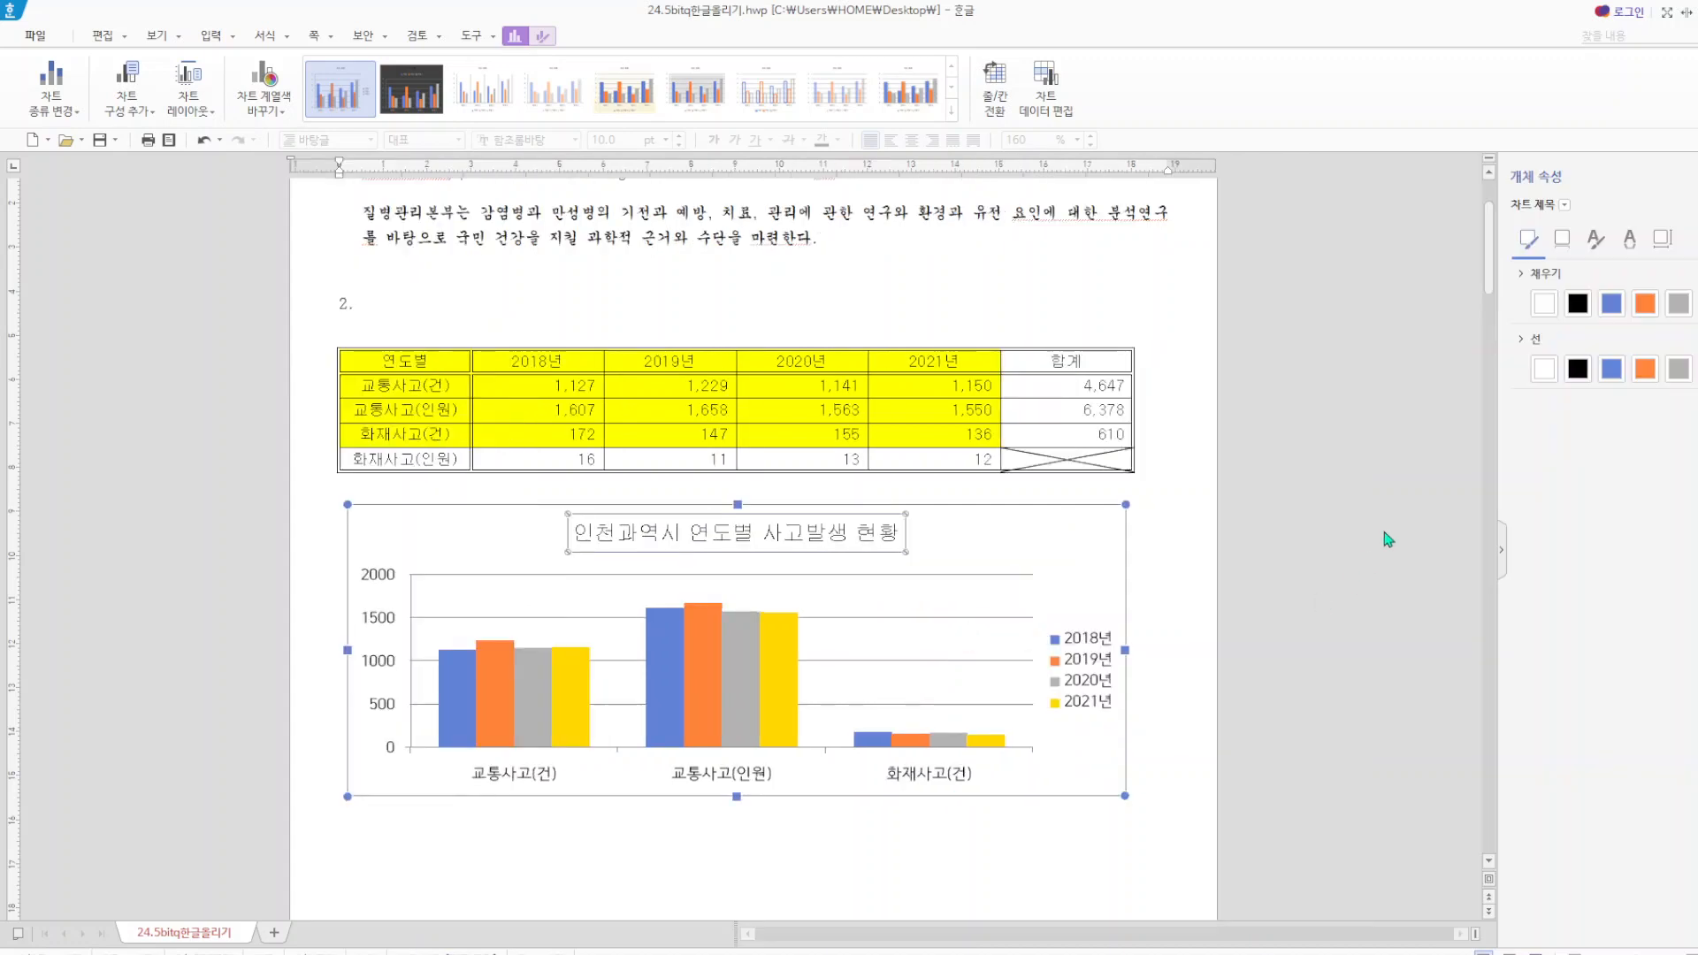
click(1579, 369)
click(1563, 241)
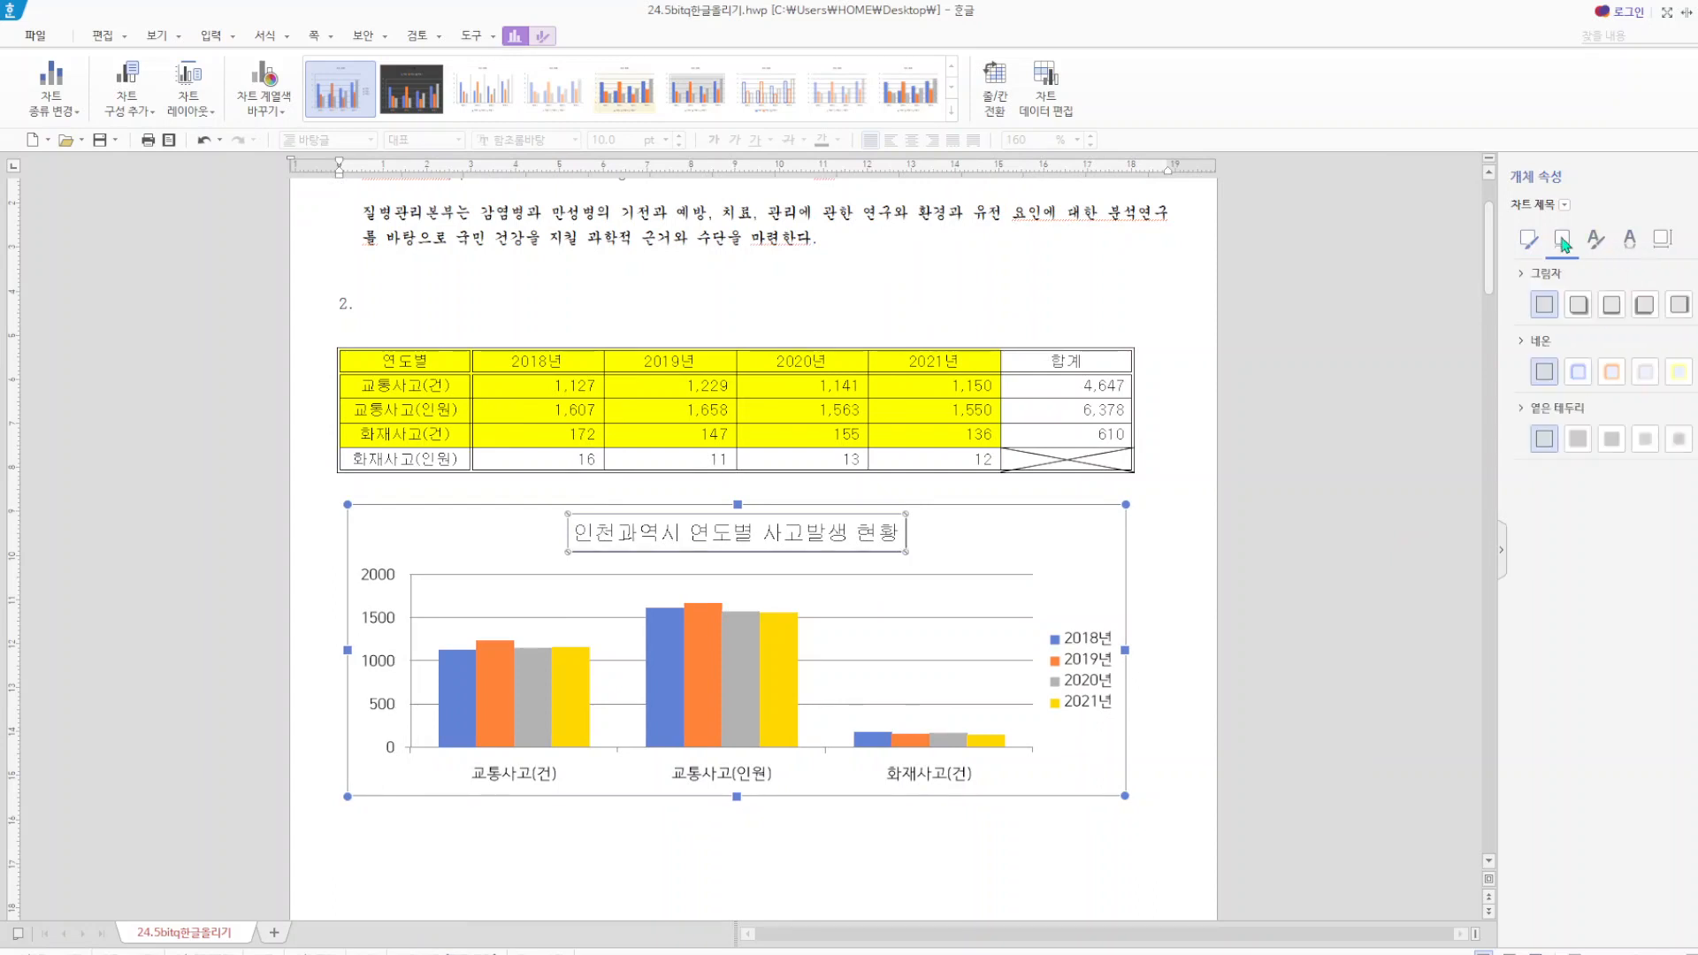
click(1571, 305)
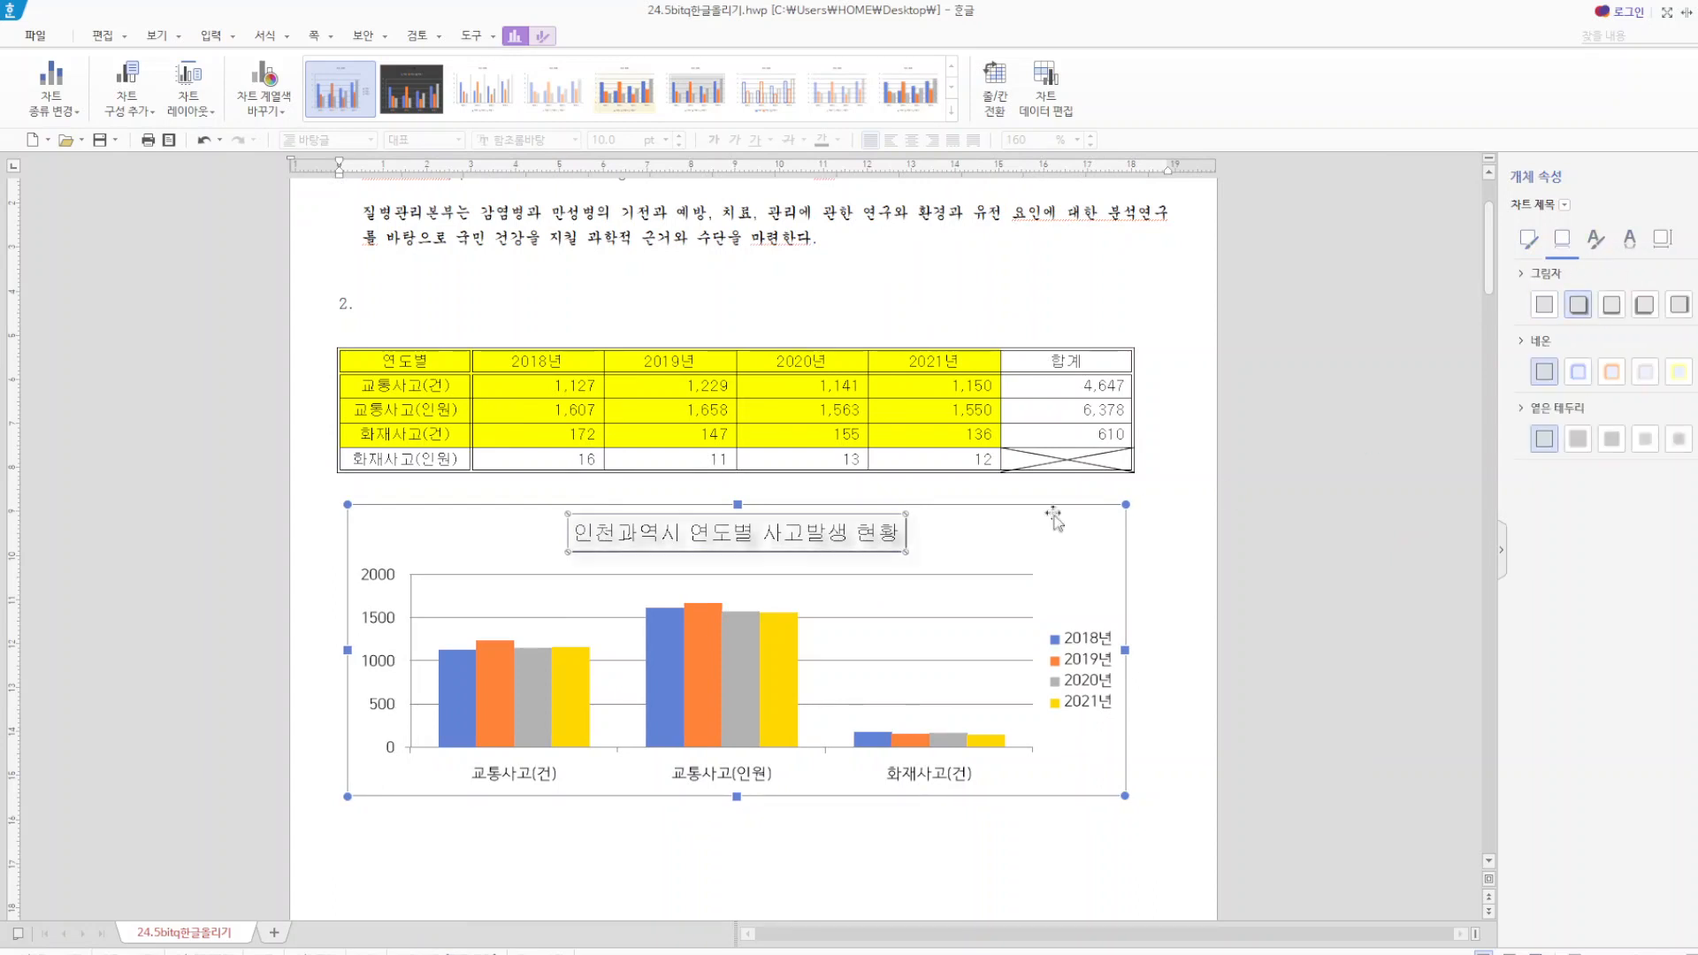
Correct the chart title to 인천광역시 연도별 사고발생 현황 and make it 12 pt bold.
right_click(770, 534)
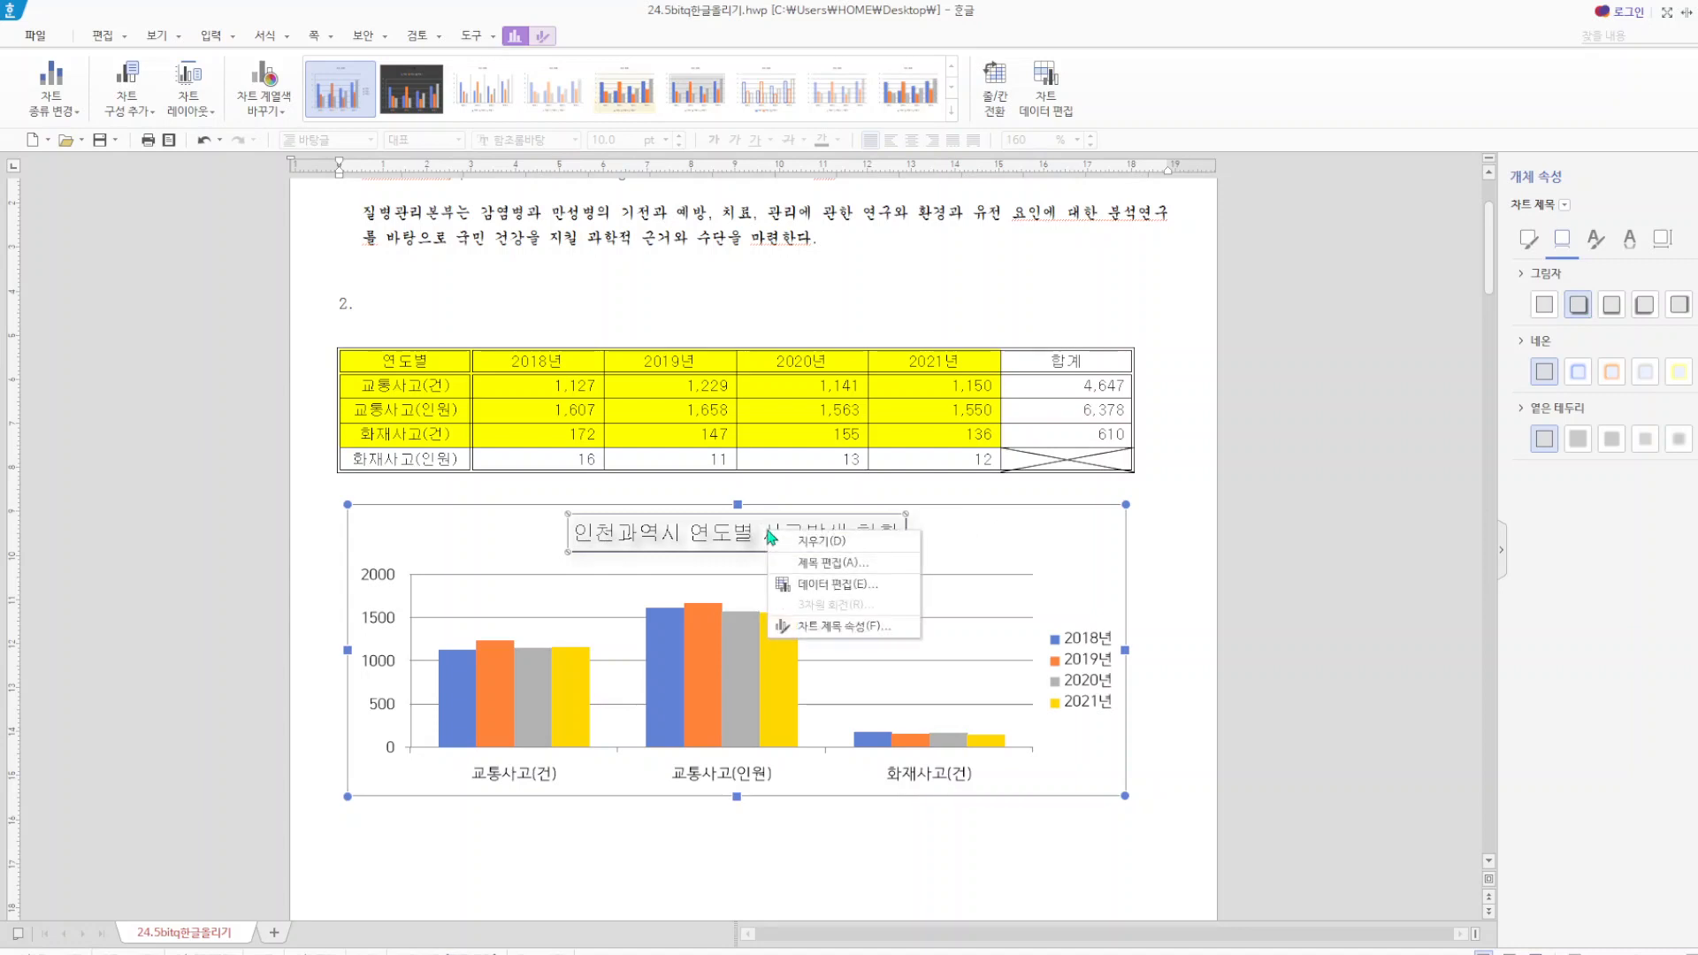
click(825, 564)
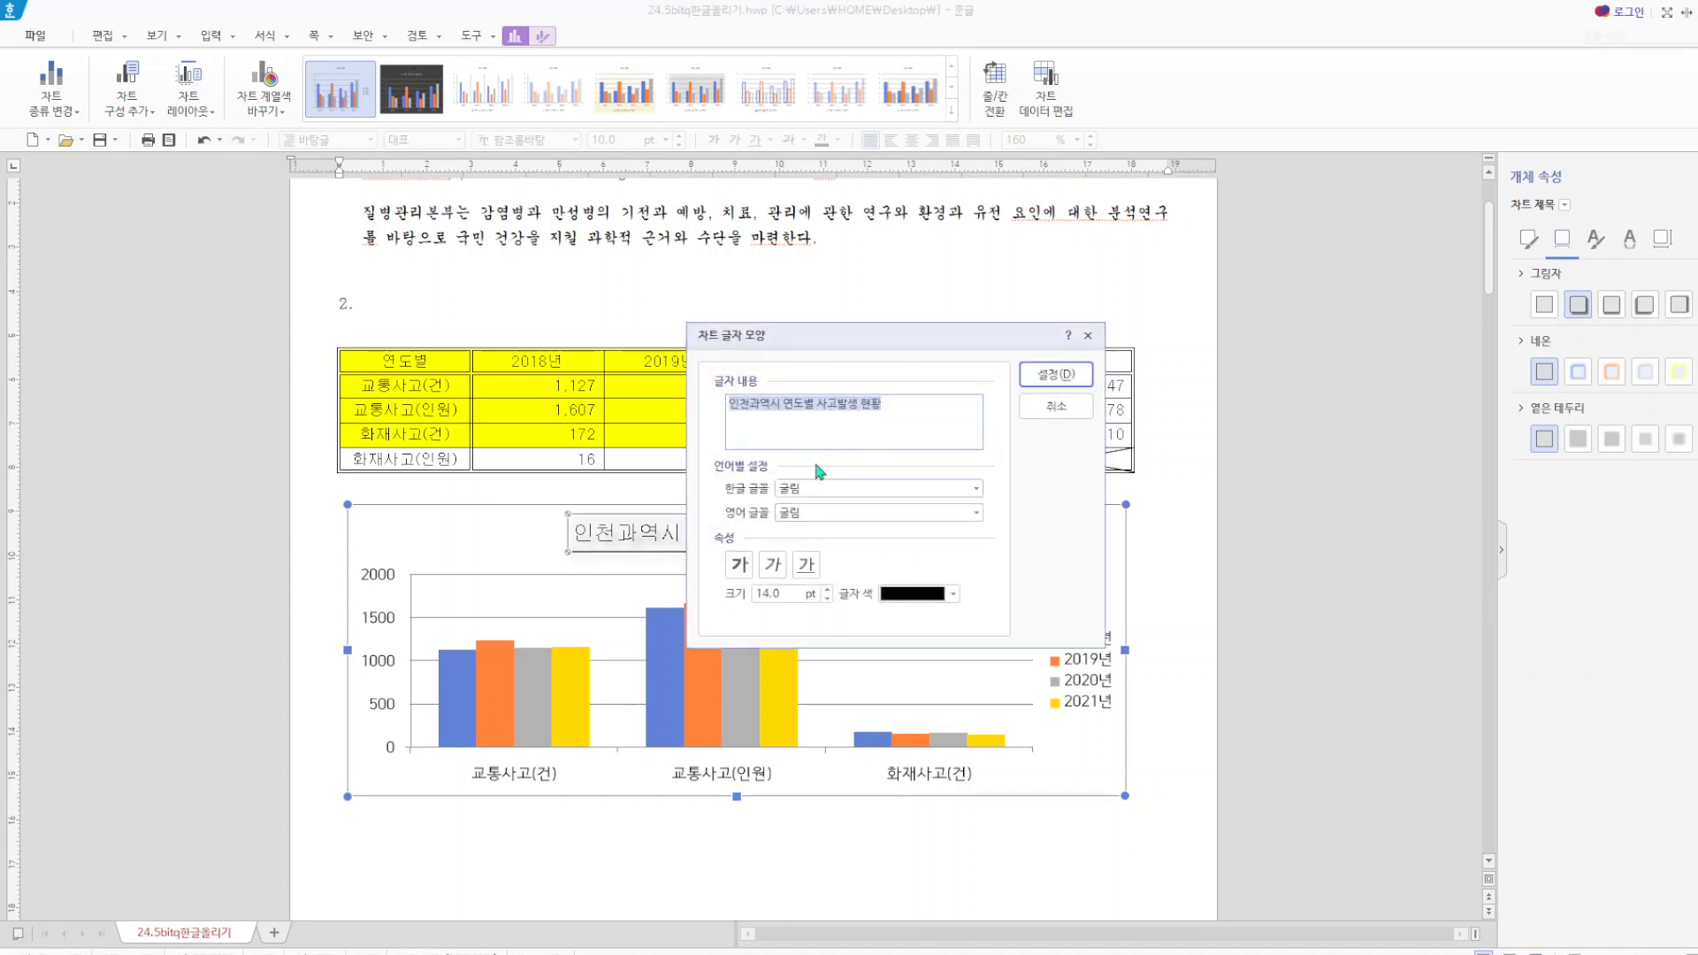
click(766, 409)
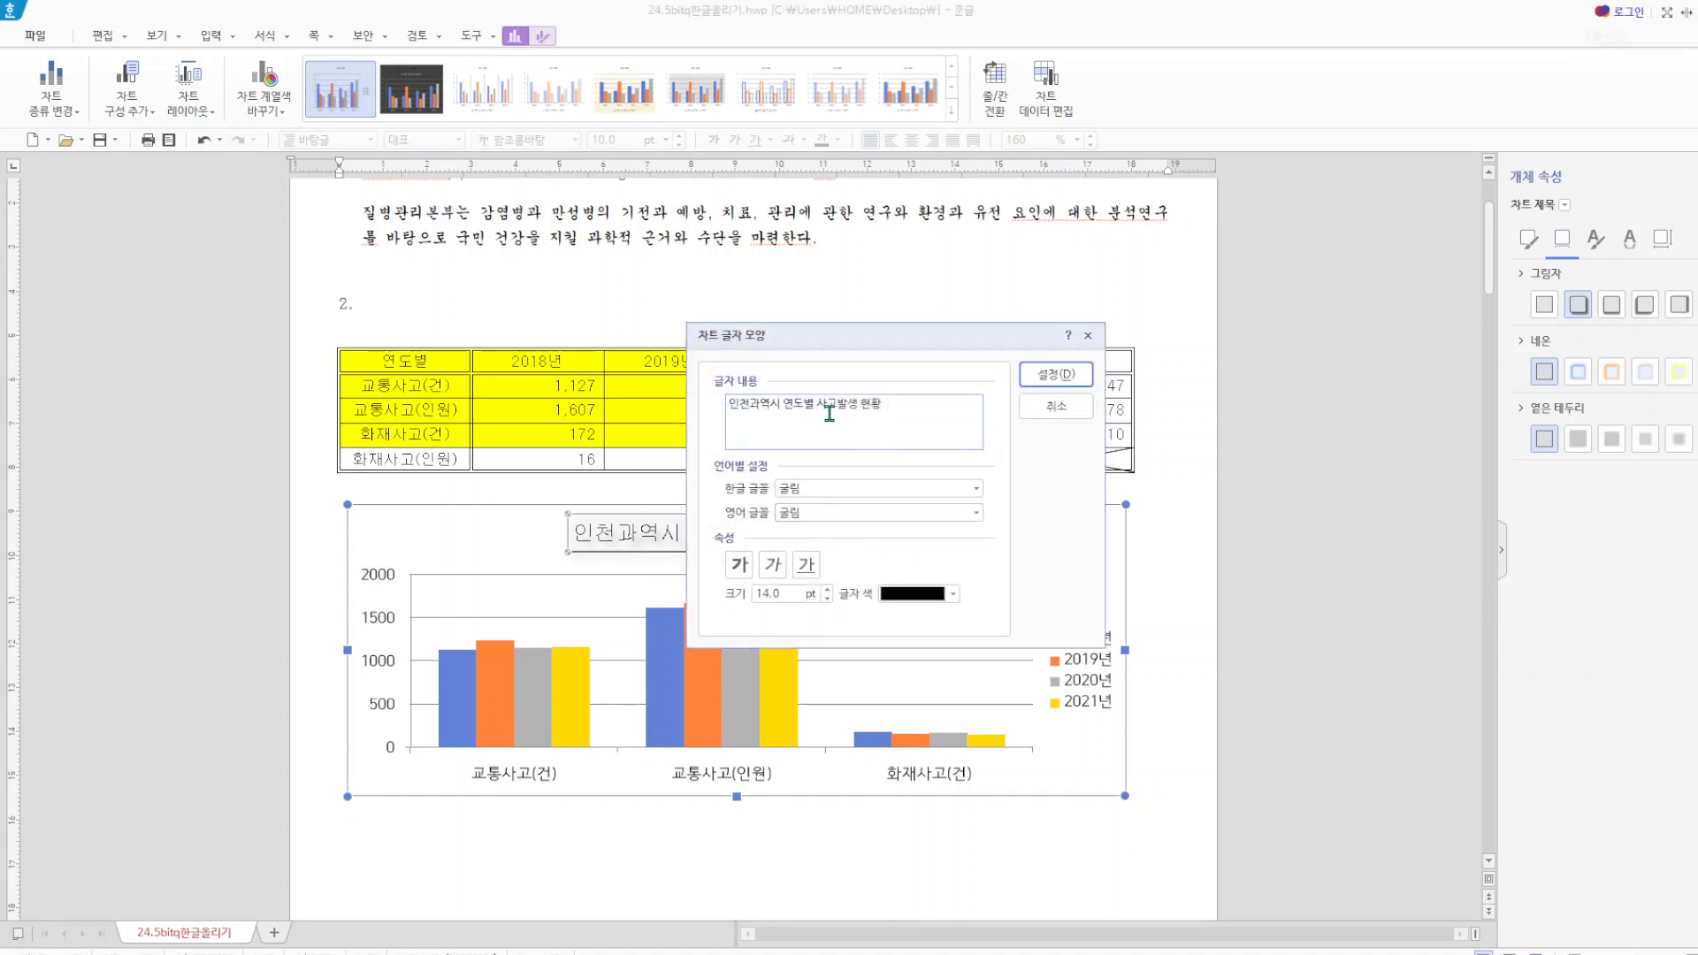
key(shift+Left)
text(광)
click(825, 597)
click(826, 598)
click(740, 564)
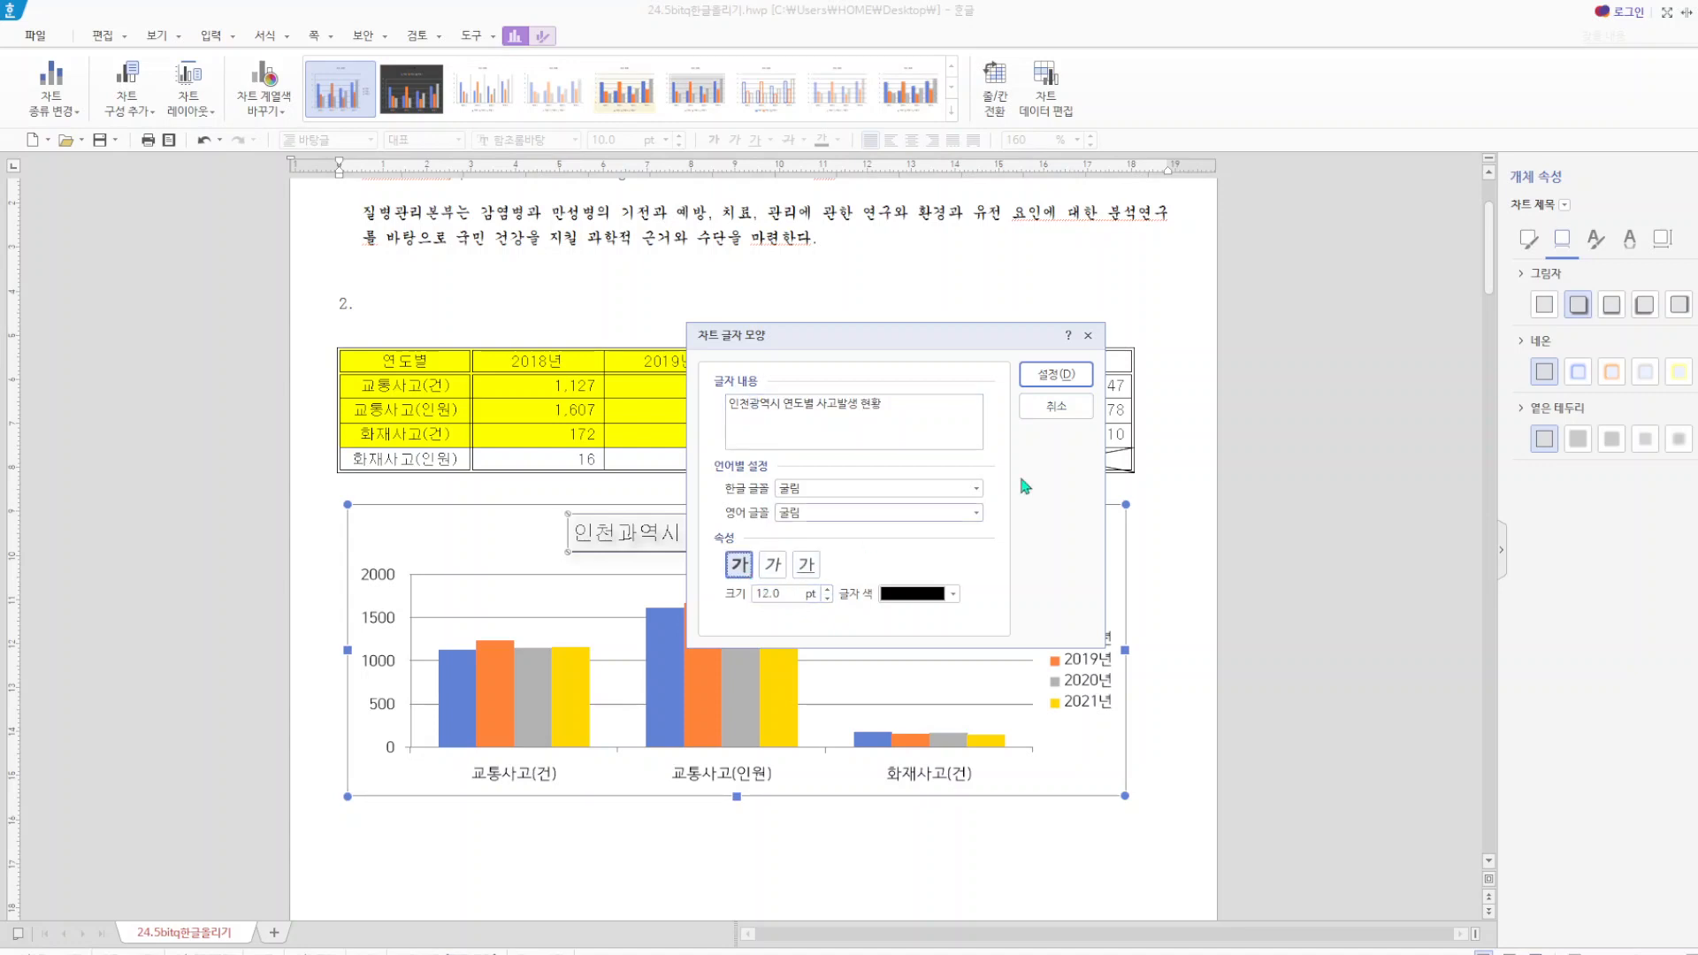
click(1045, 387)
click(1182, 550)
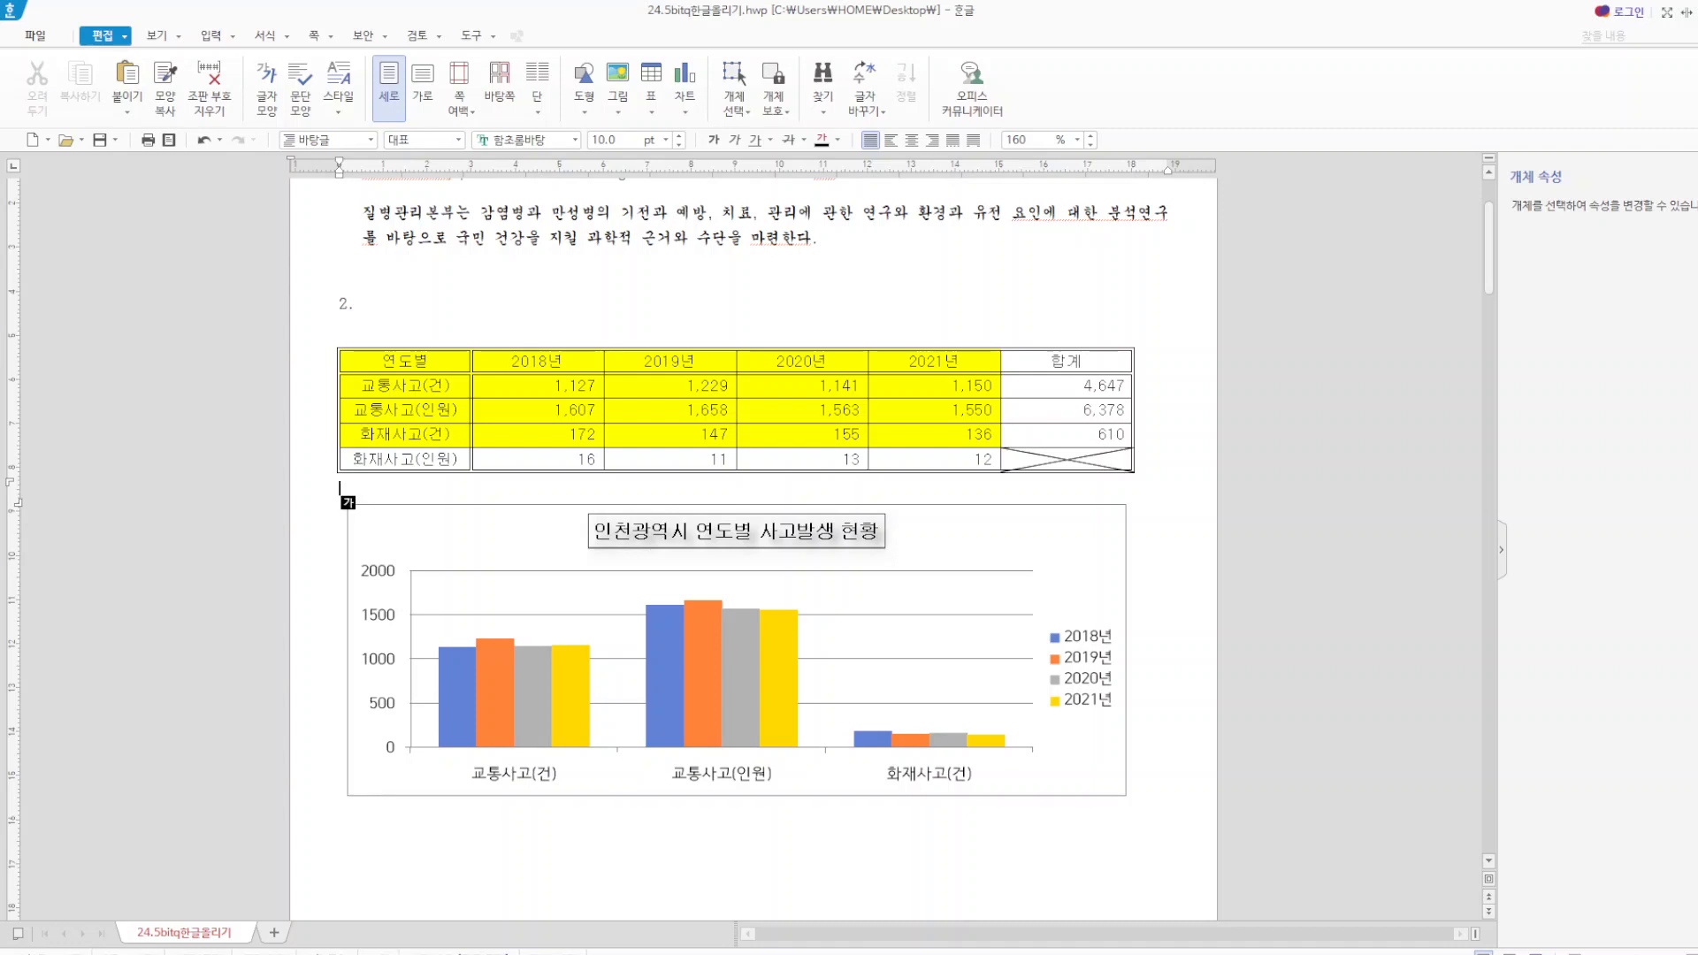
Give the chart legend a black outline.
click(1070, 677)
click(1070, 677)
right_click(1071, 676)
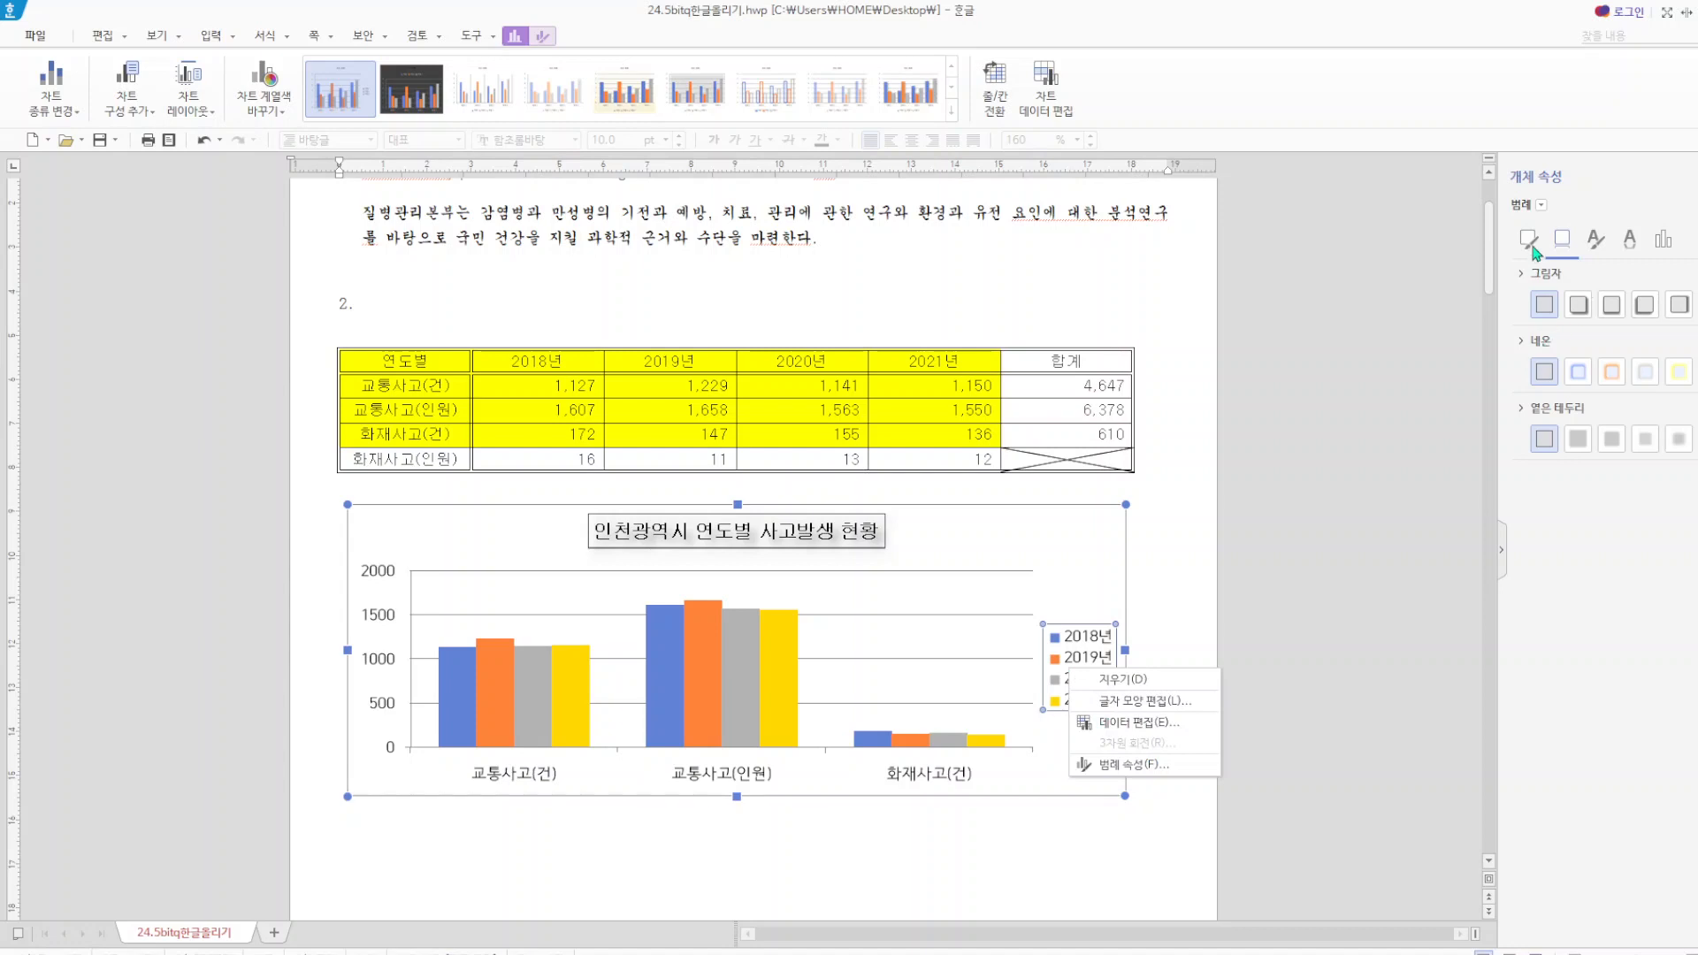
click(1532, 248)
click(1582, 371)
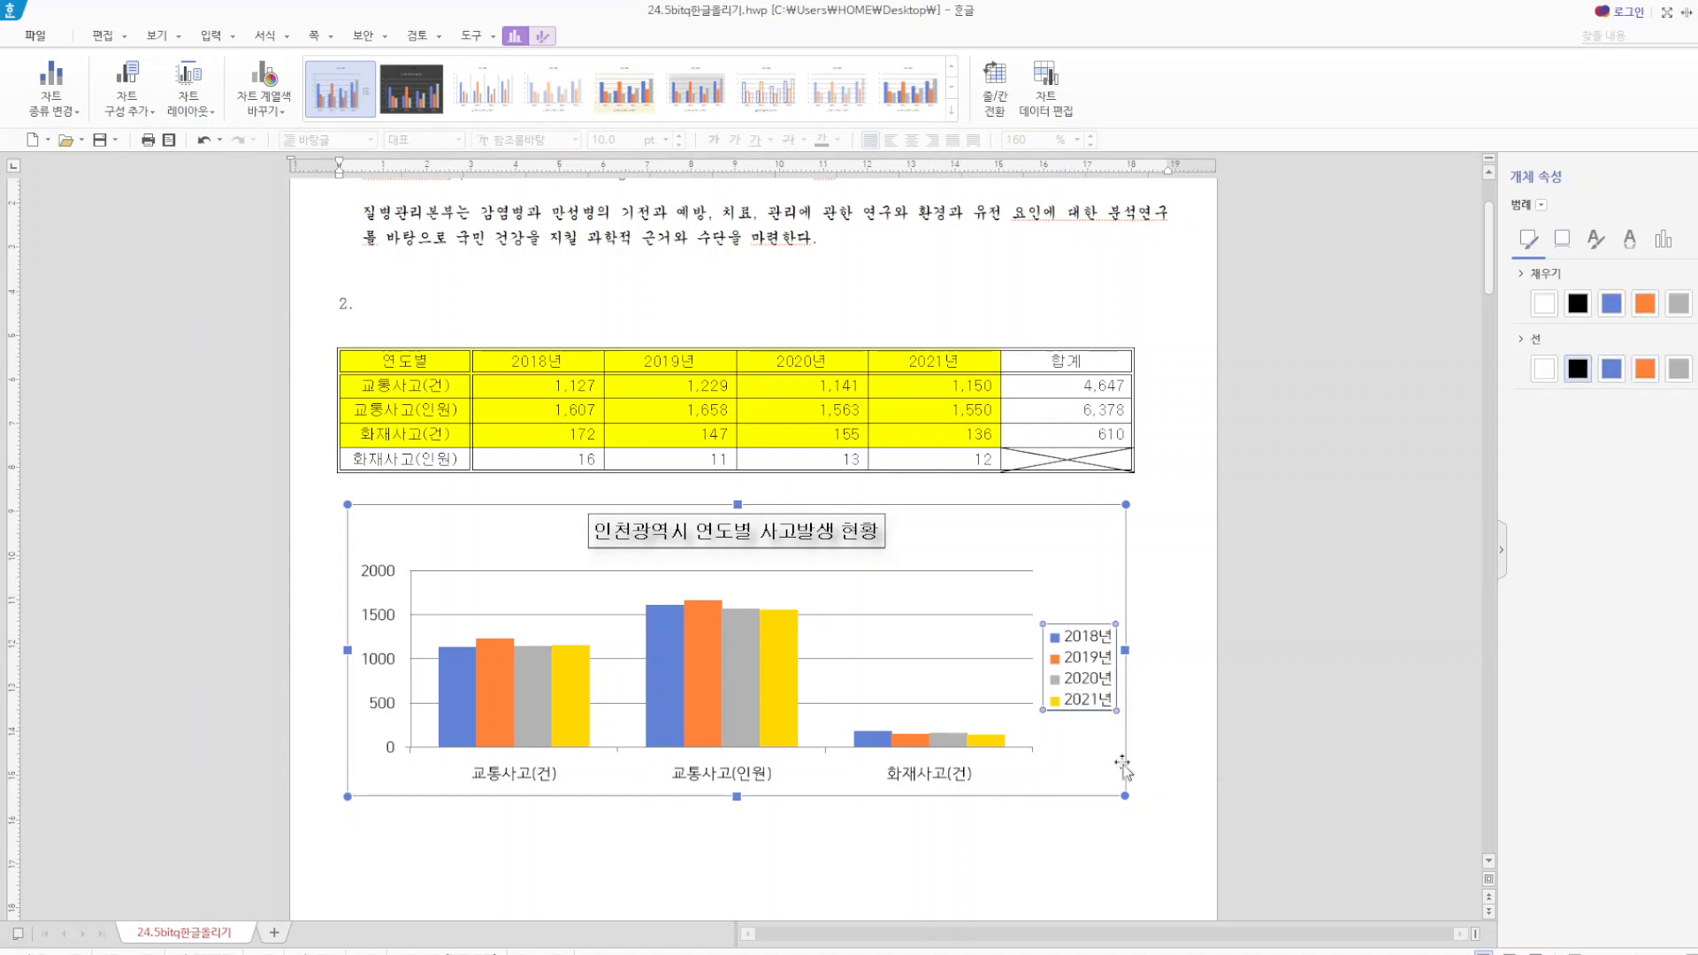
Set both the Korean (한글) and English (영어) fonts of the chart legend to 굴림.
right_click(1073, 684)
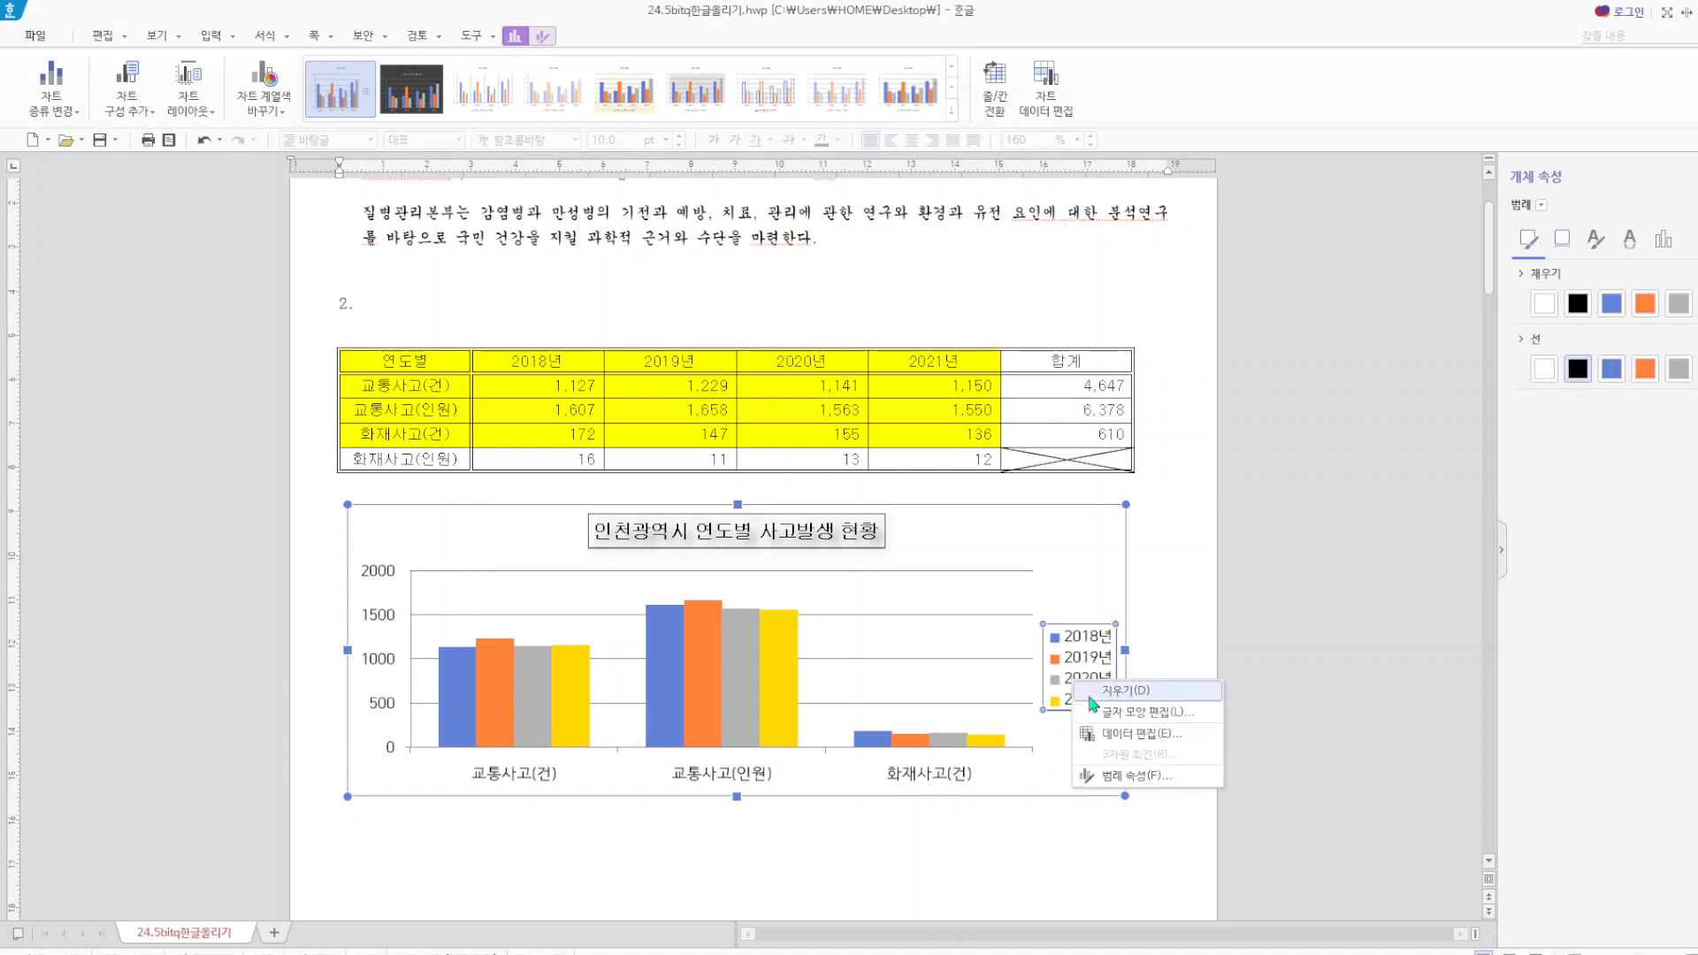
click(1140, 712)
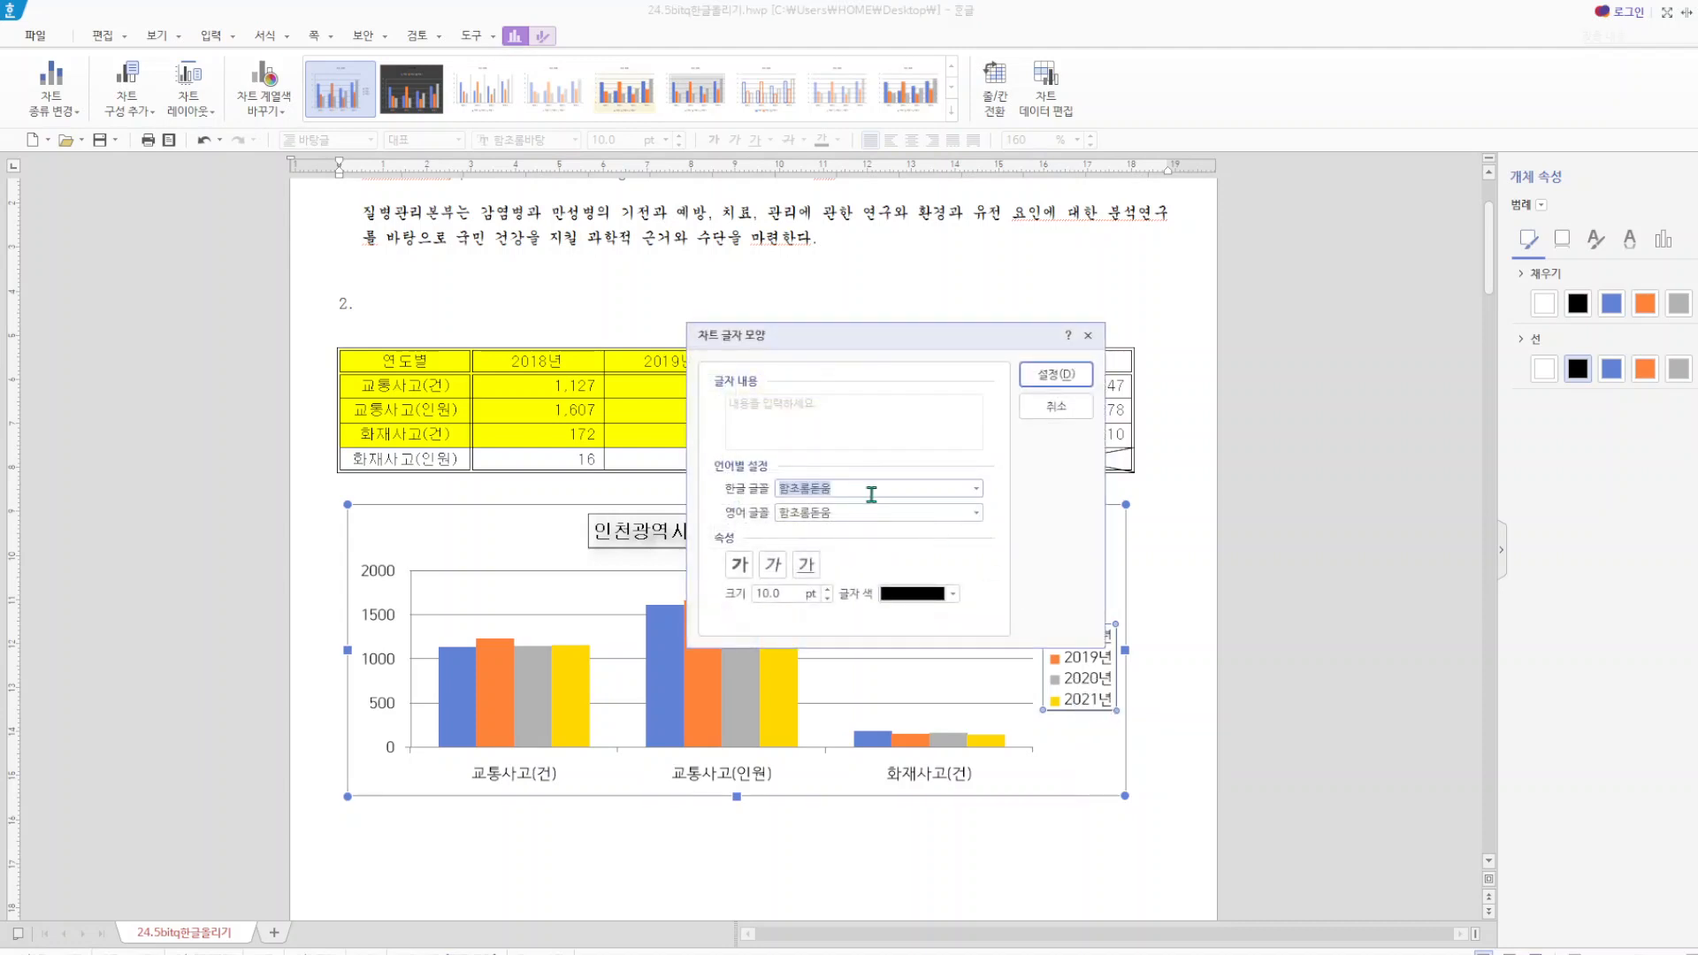
text(굴)
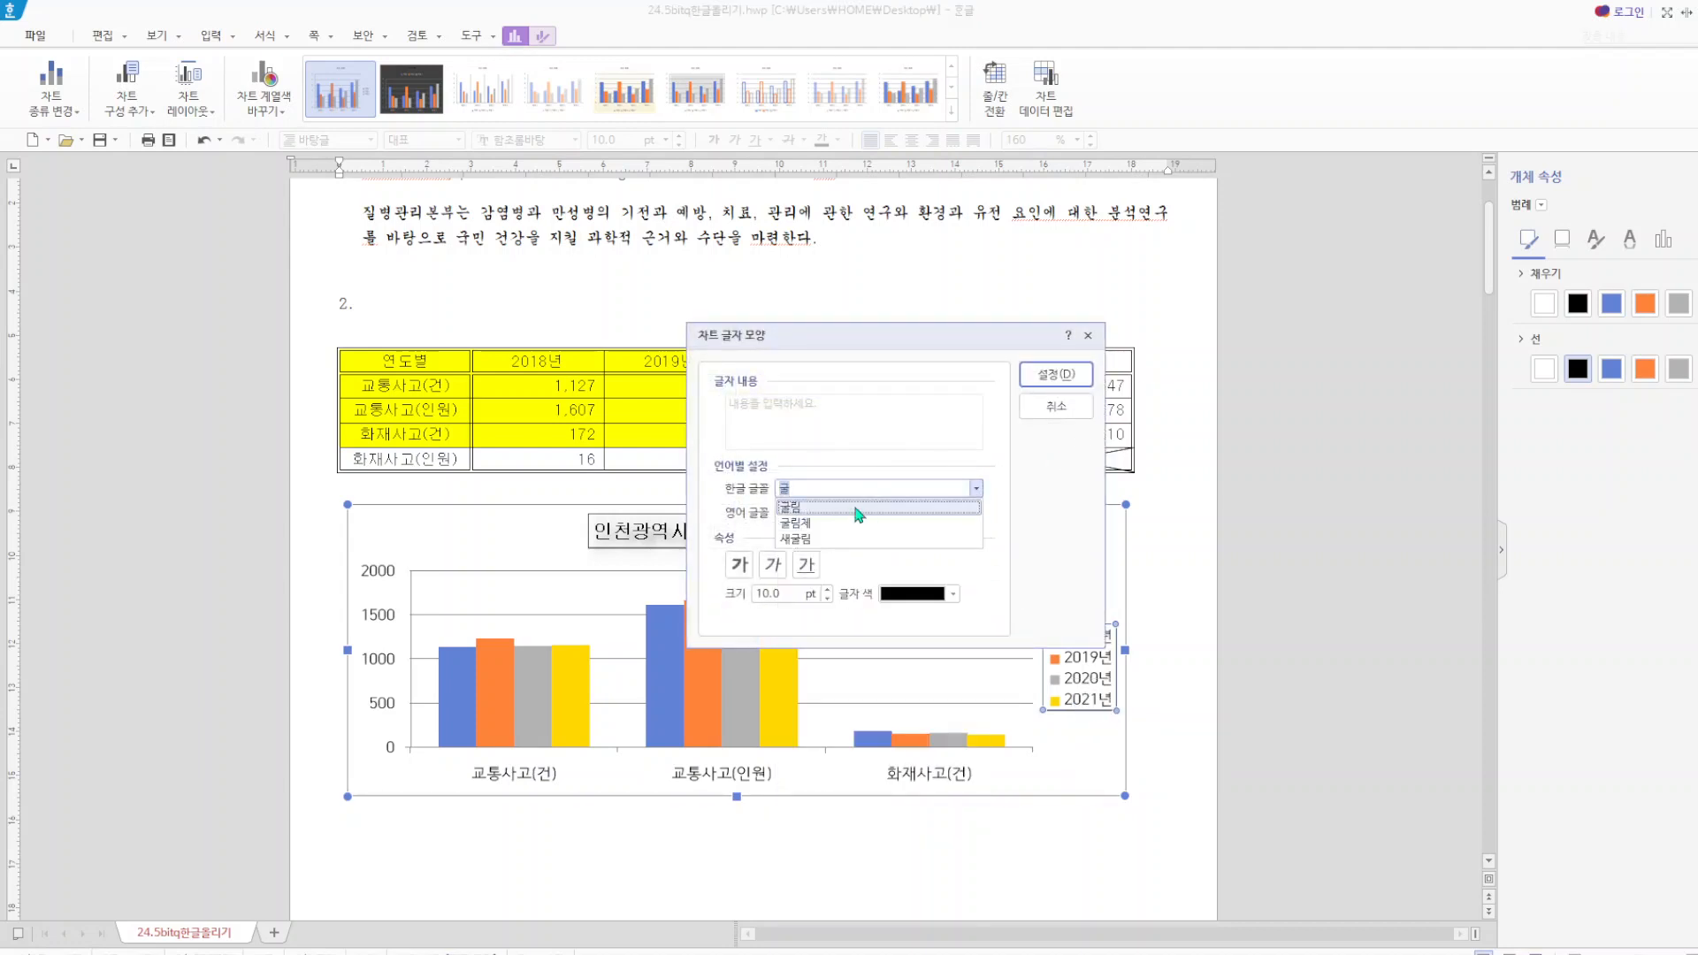
click(855, 507)
click(778, 513)
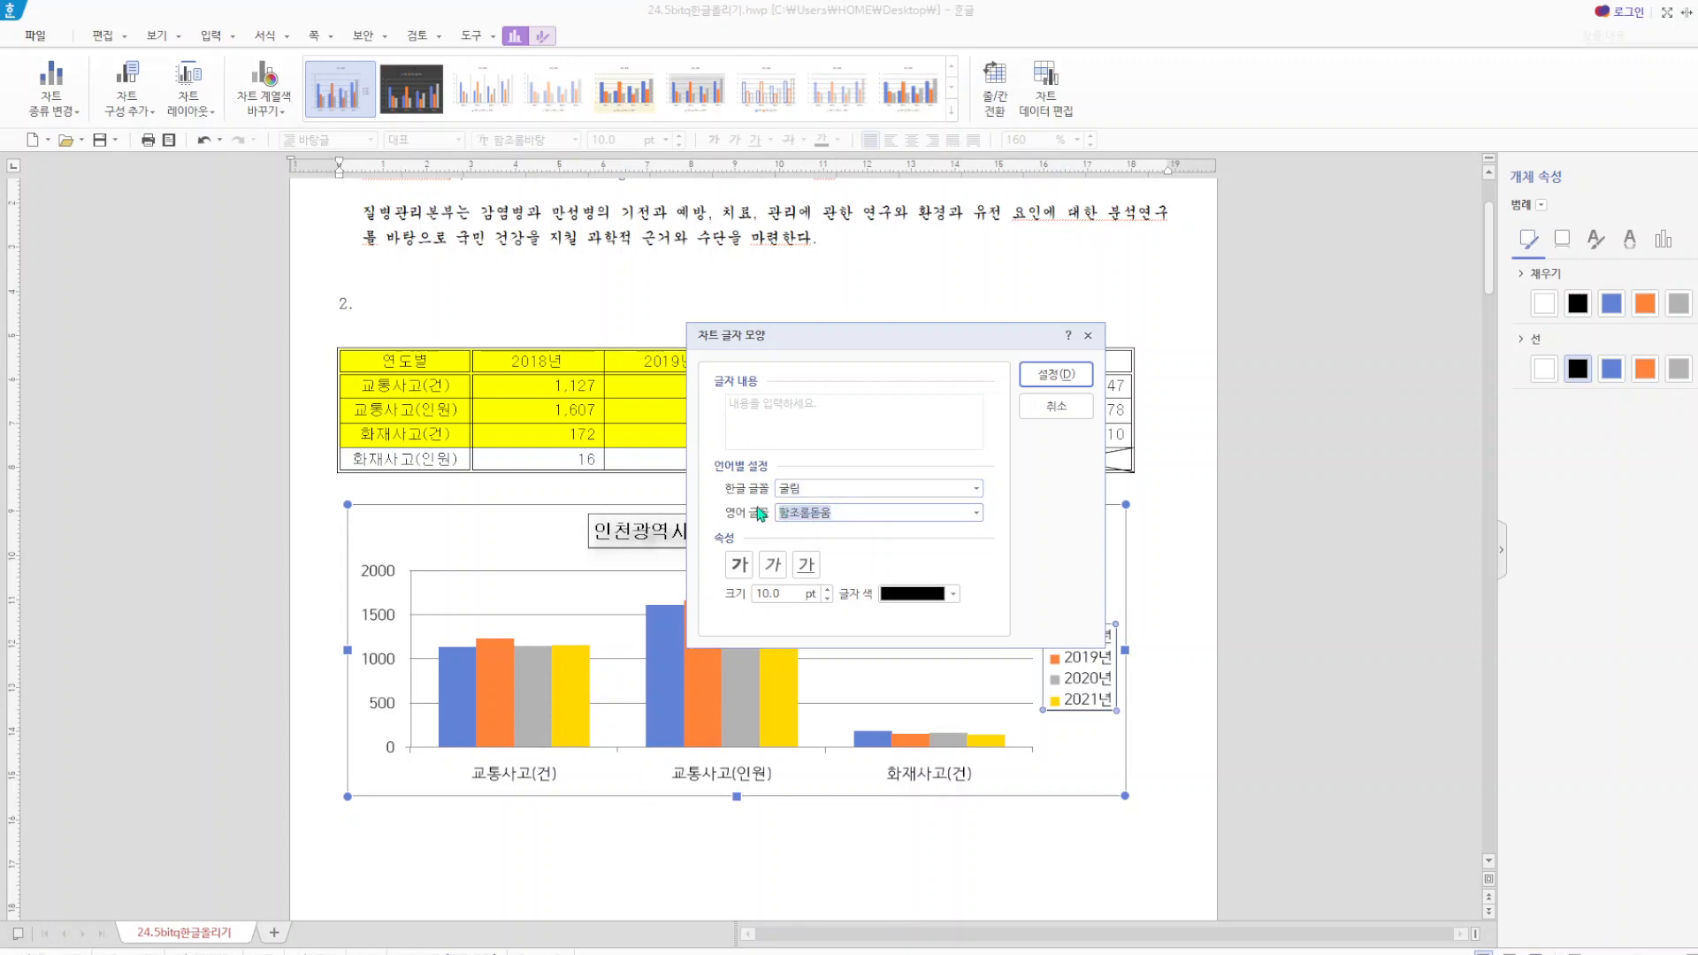
text(굴)
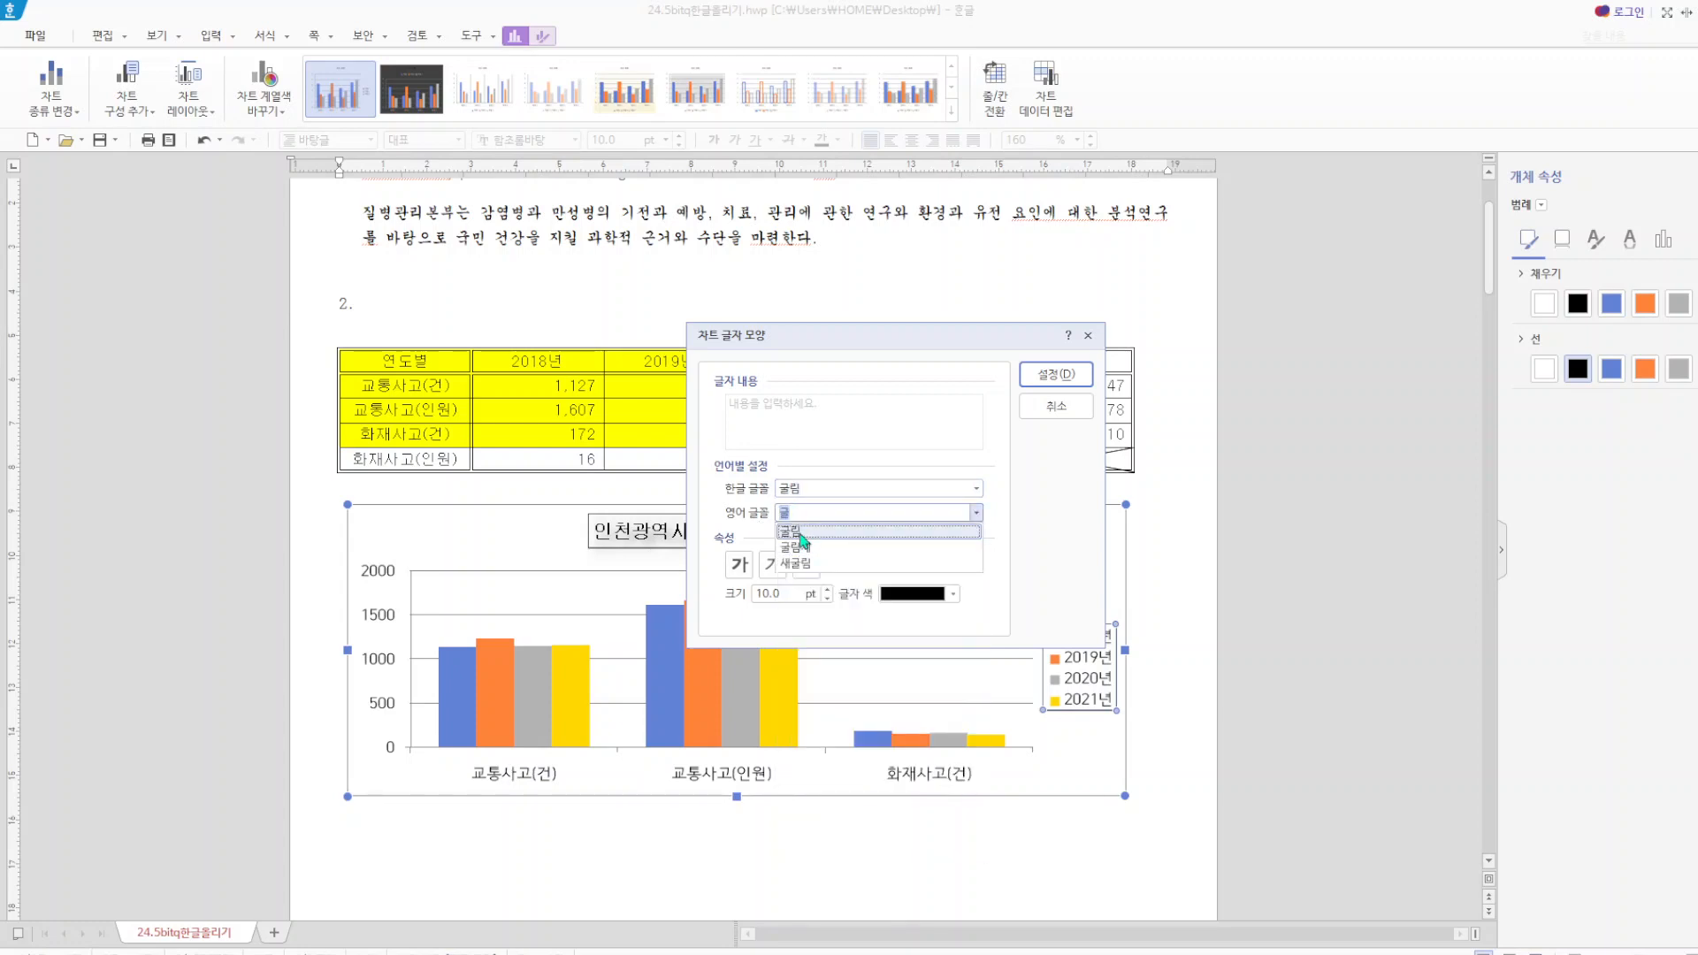
click(799, 532)
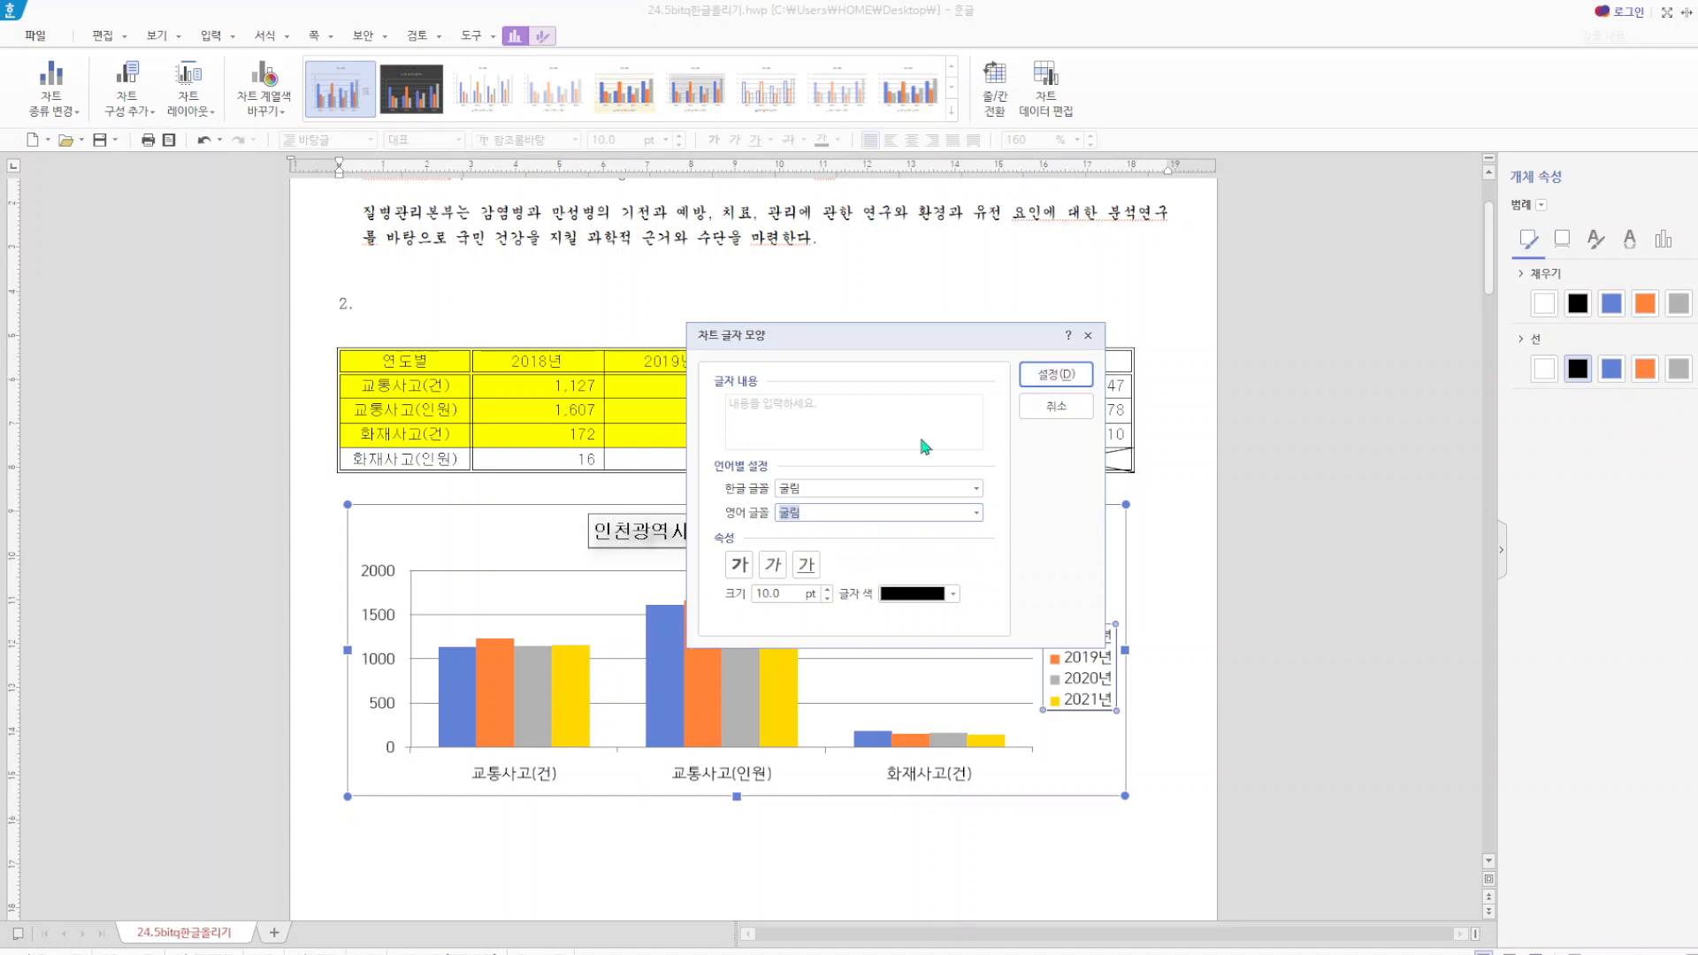
click(1070, 375)
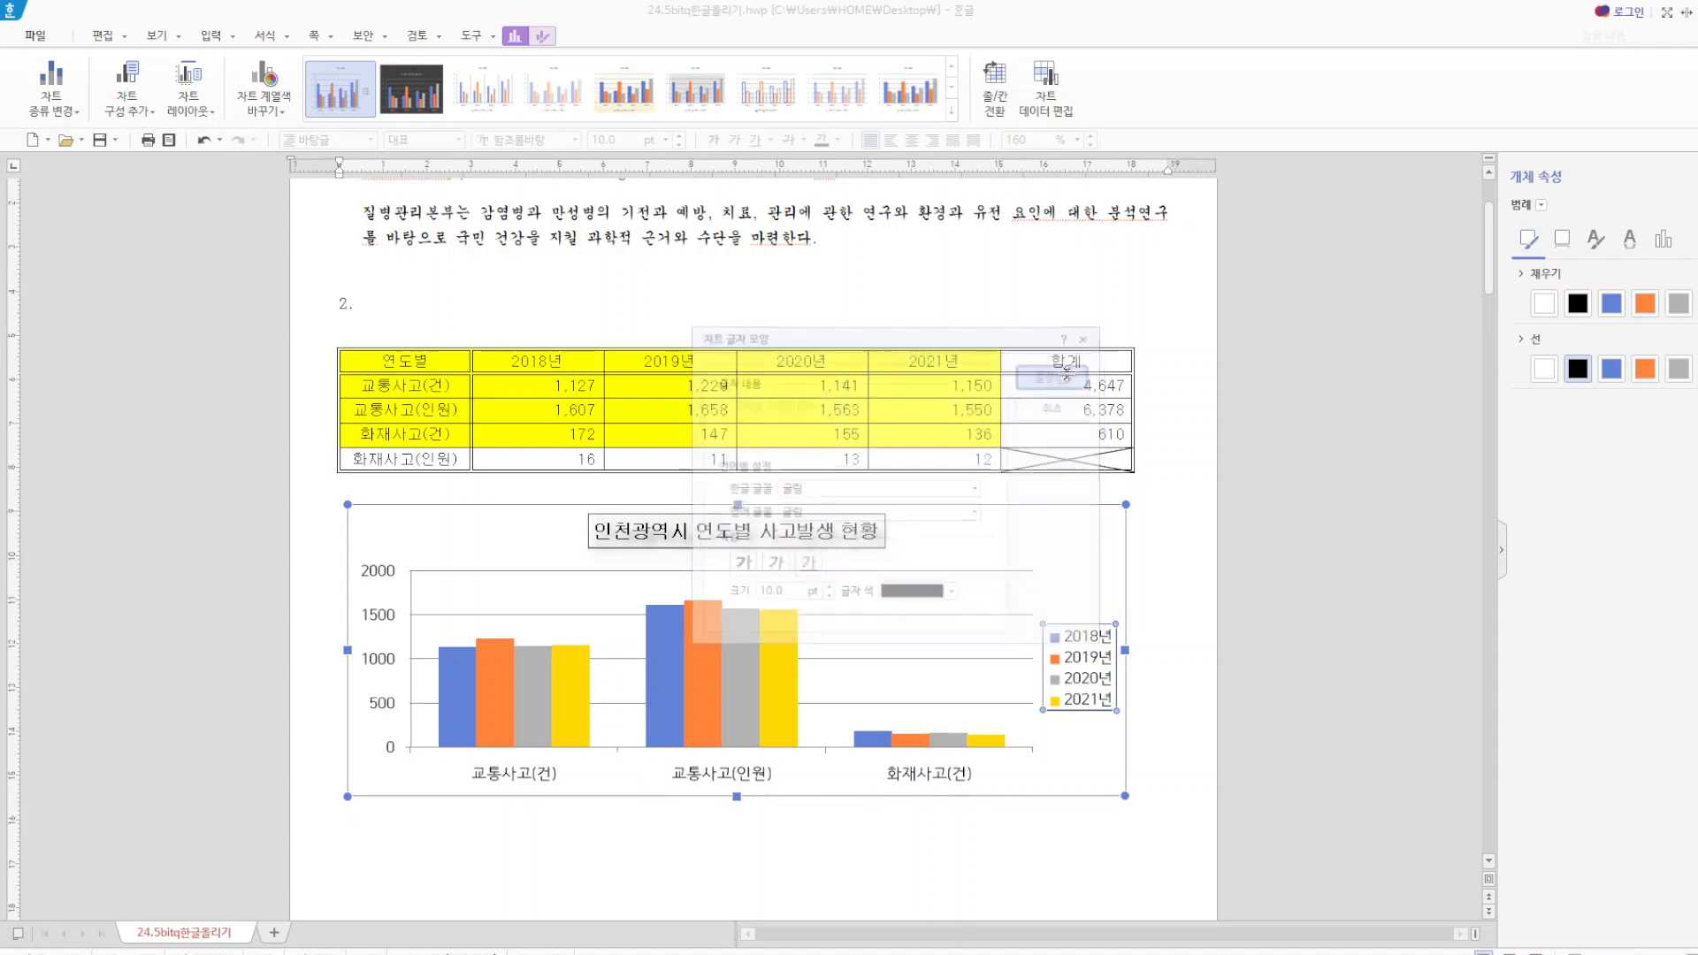
Set both the Korean (한글) and English (영어) fonts of the value axis labels to 굴림.
click(380, 619)
right_click(380, 619)
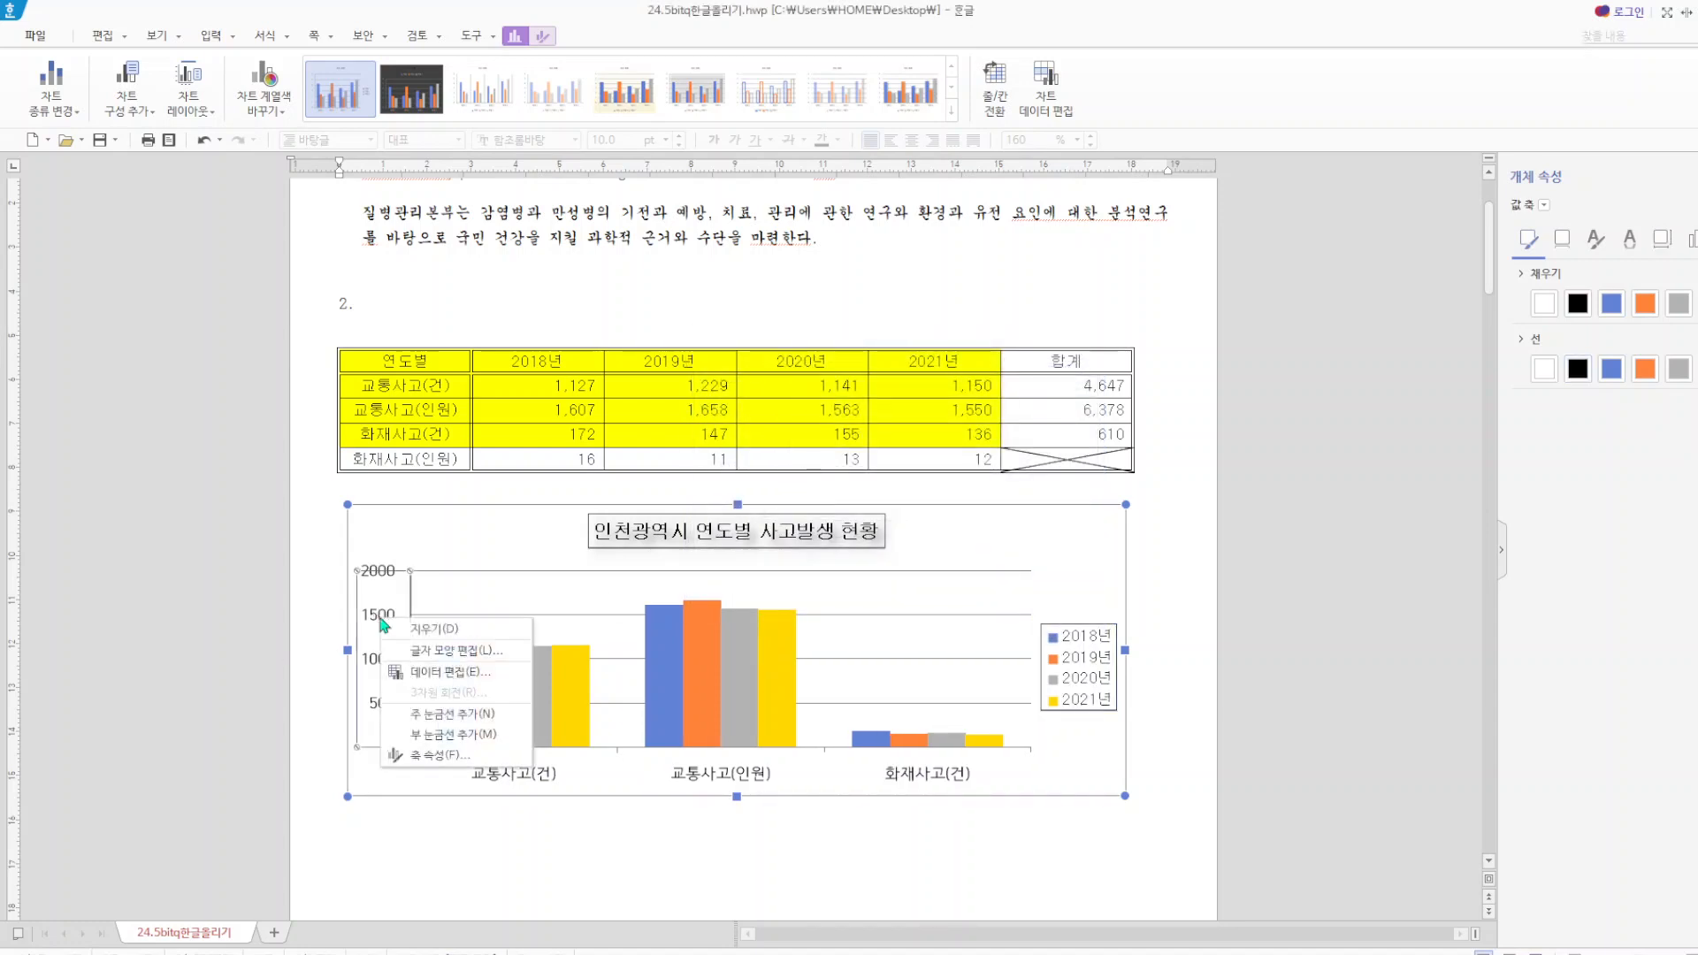
click(446, 649)
text(굴)
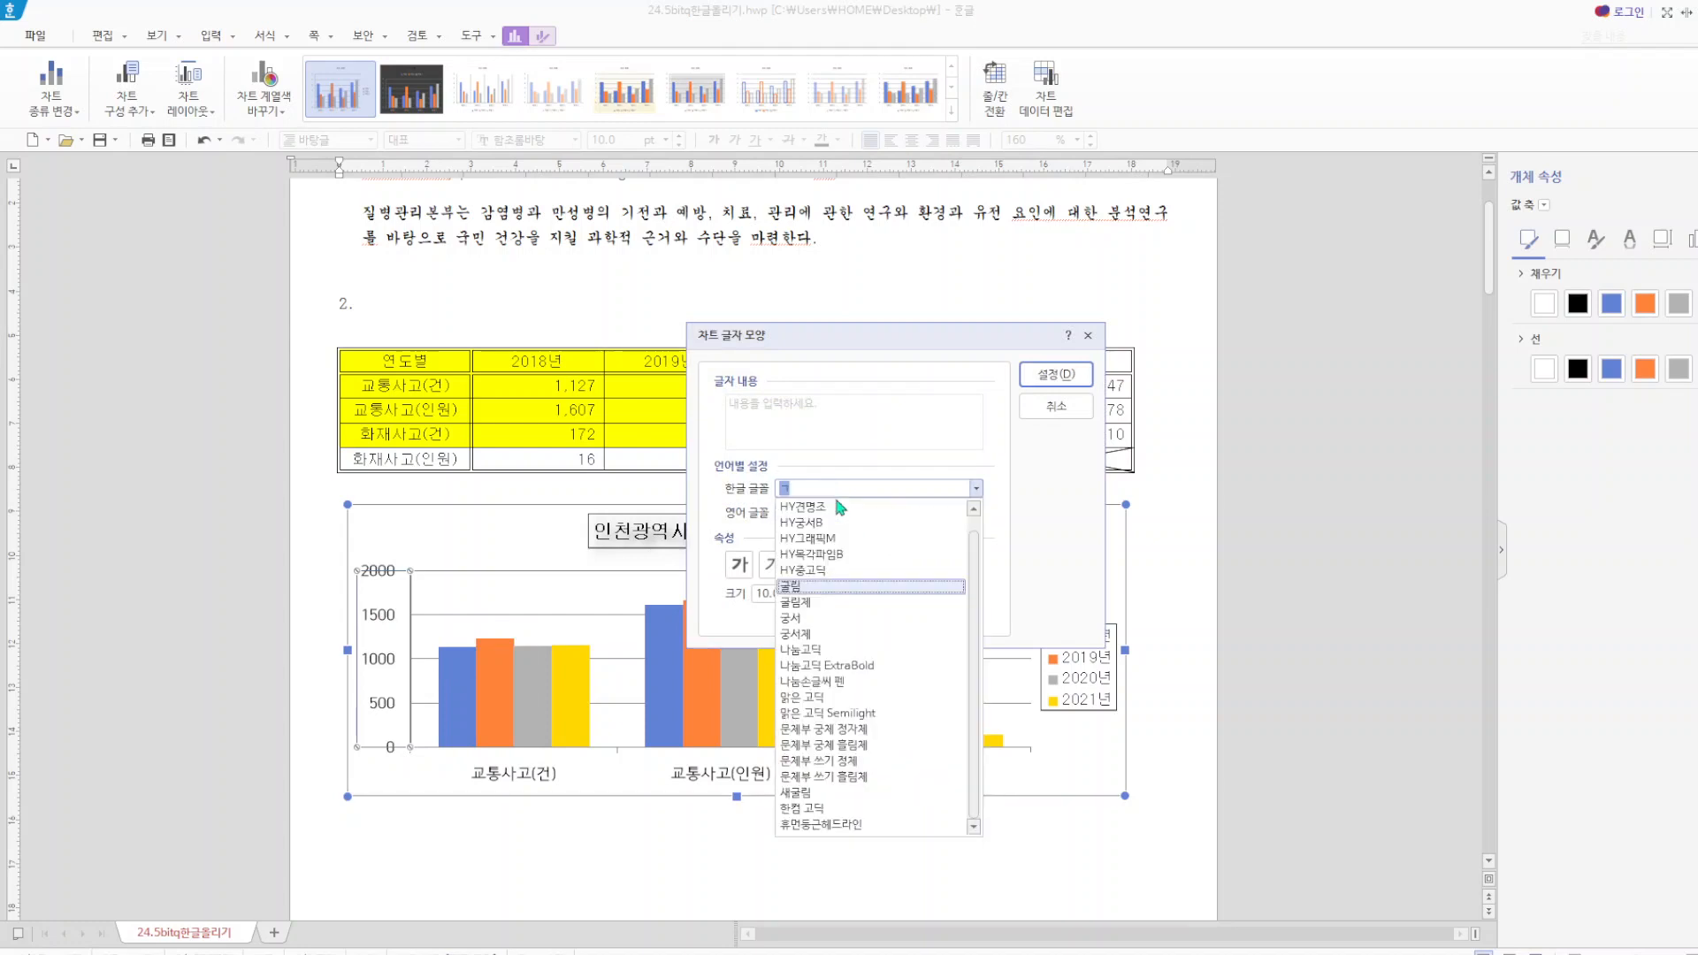
click(838, 506)
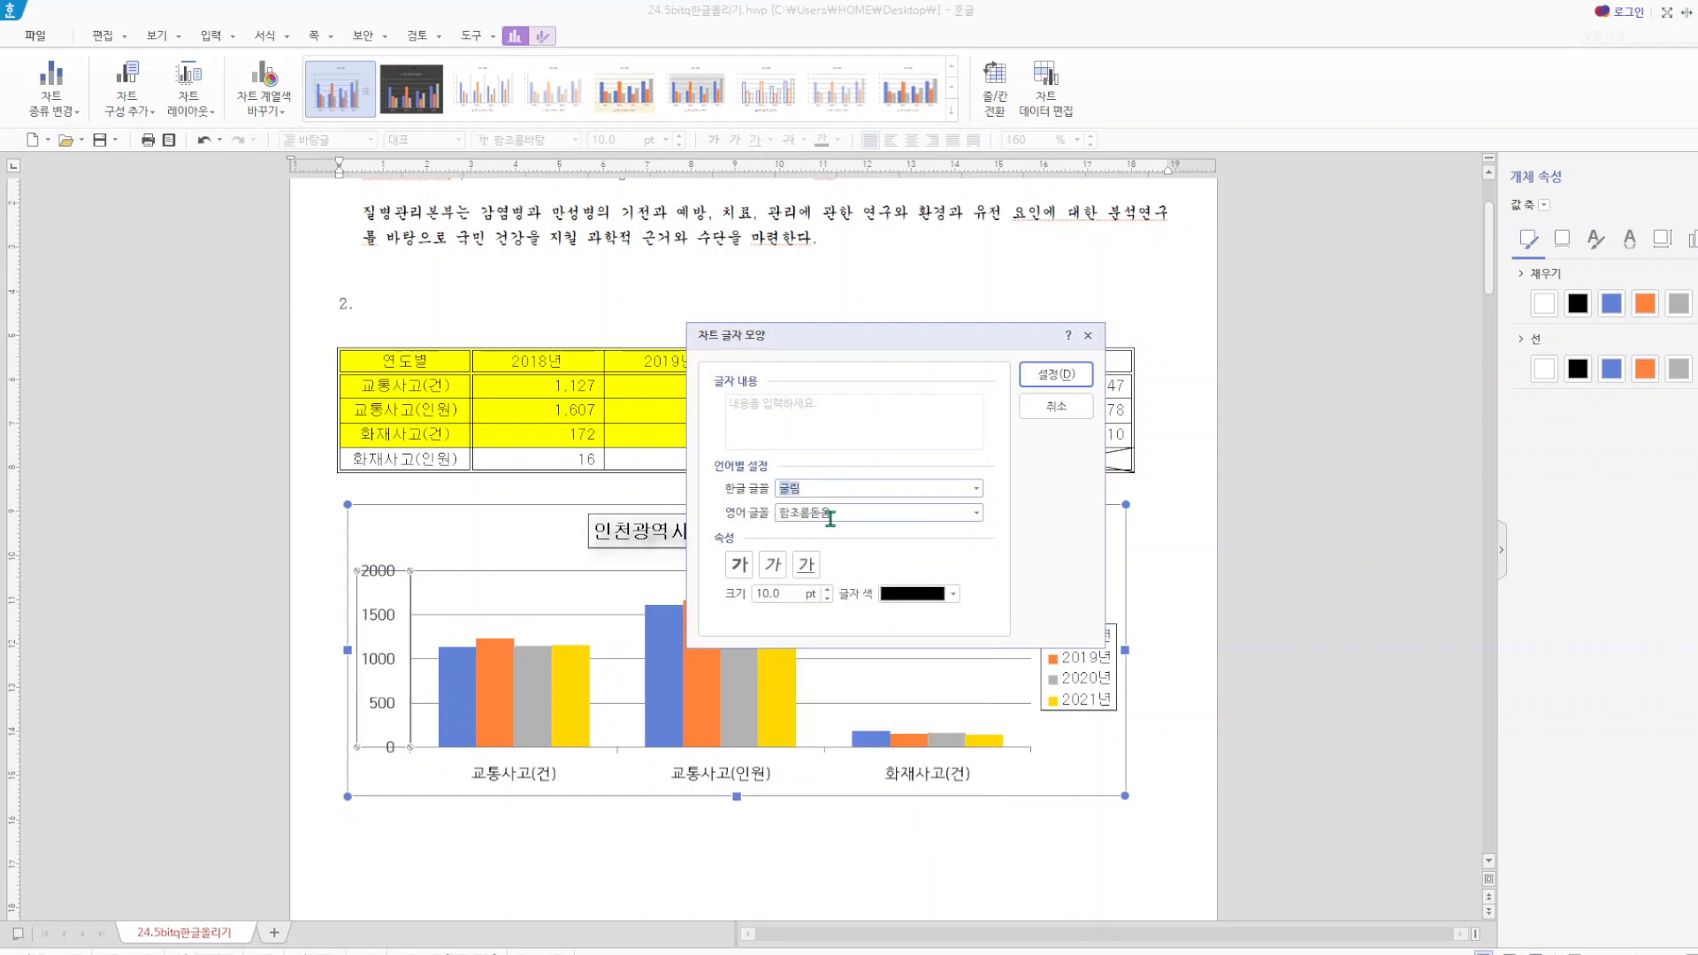
click(846, 513)
text(굴)
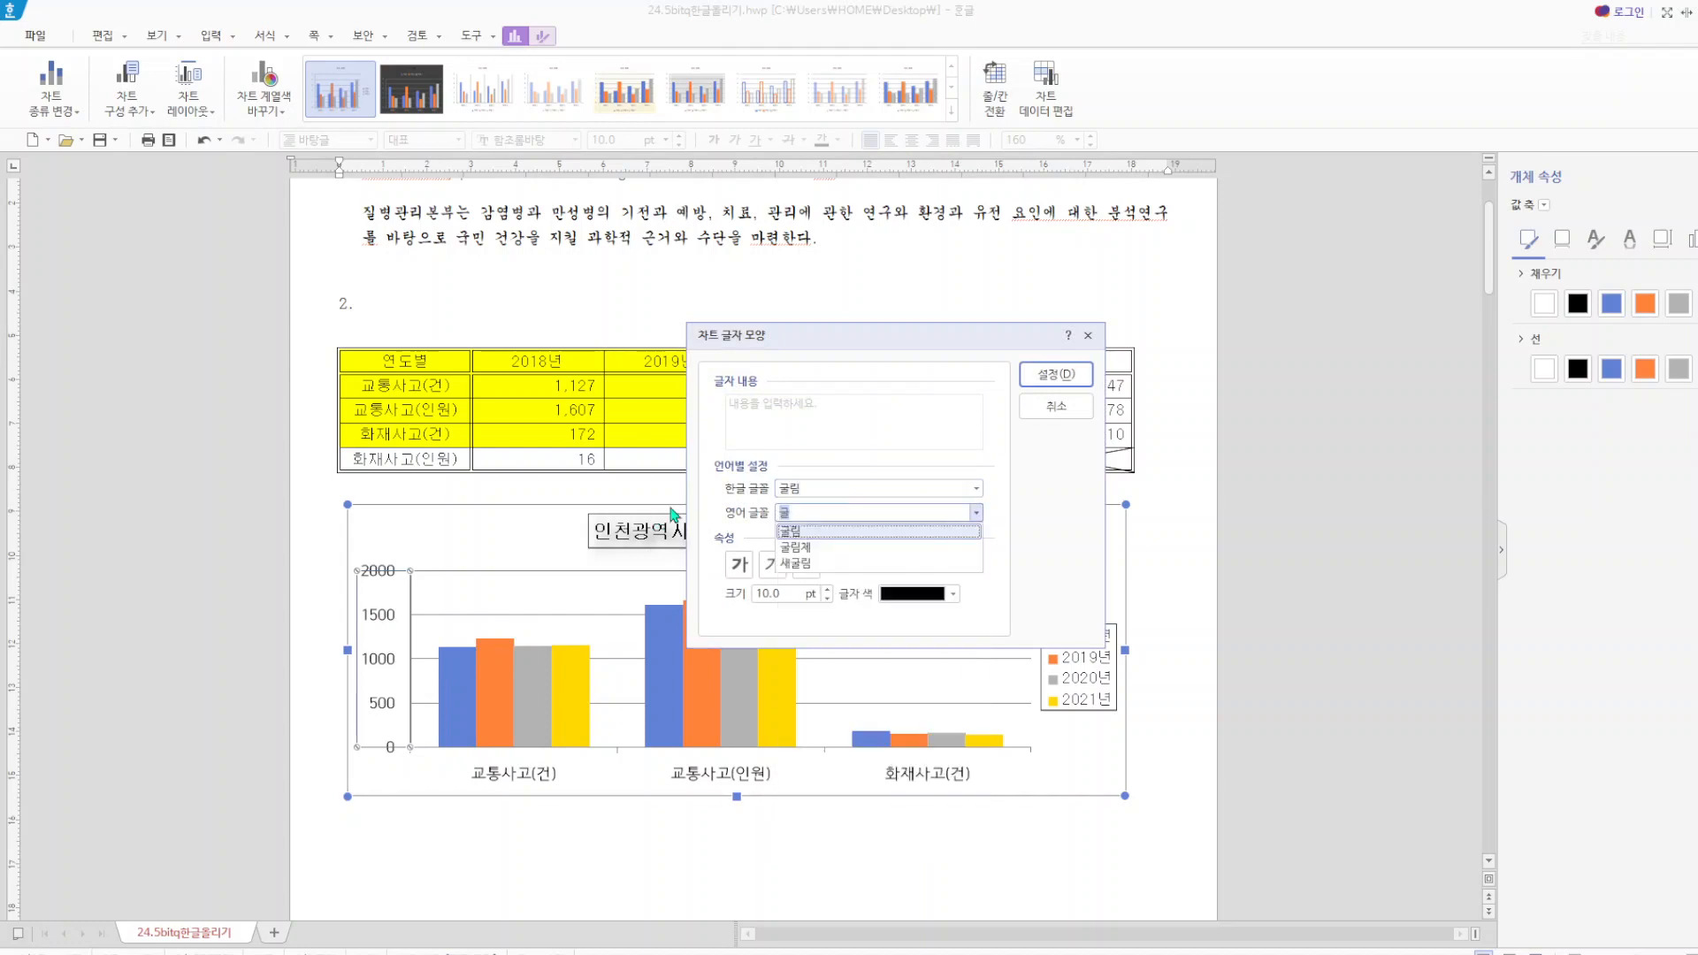
click(833, 532)
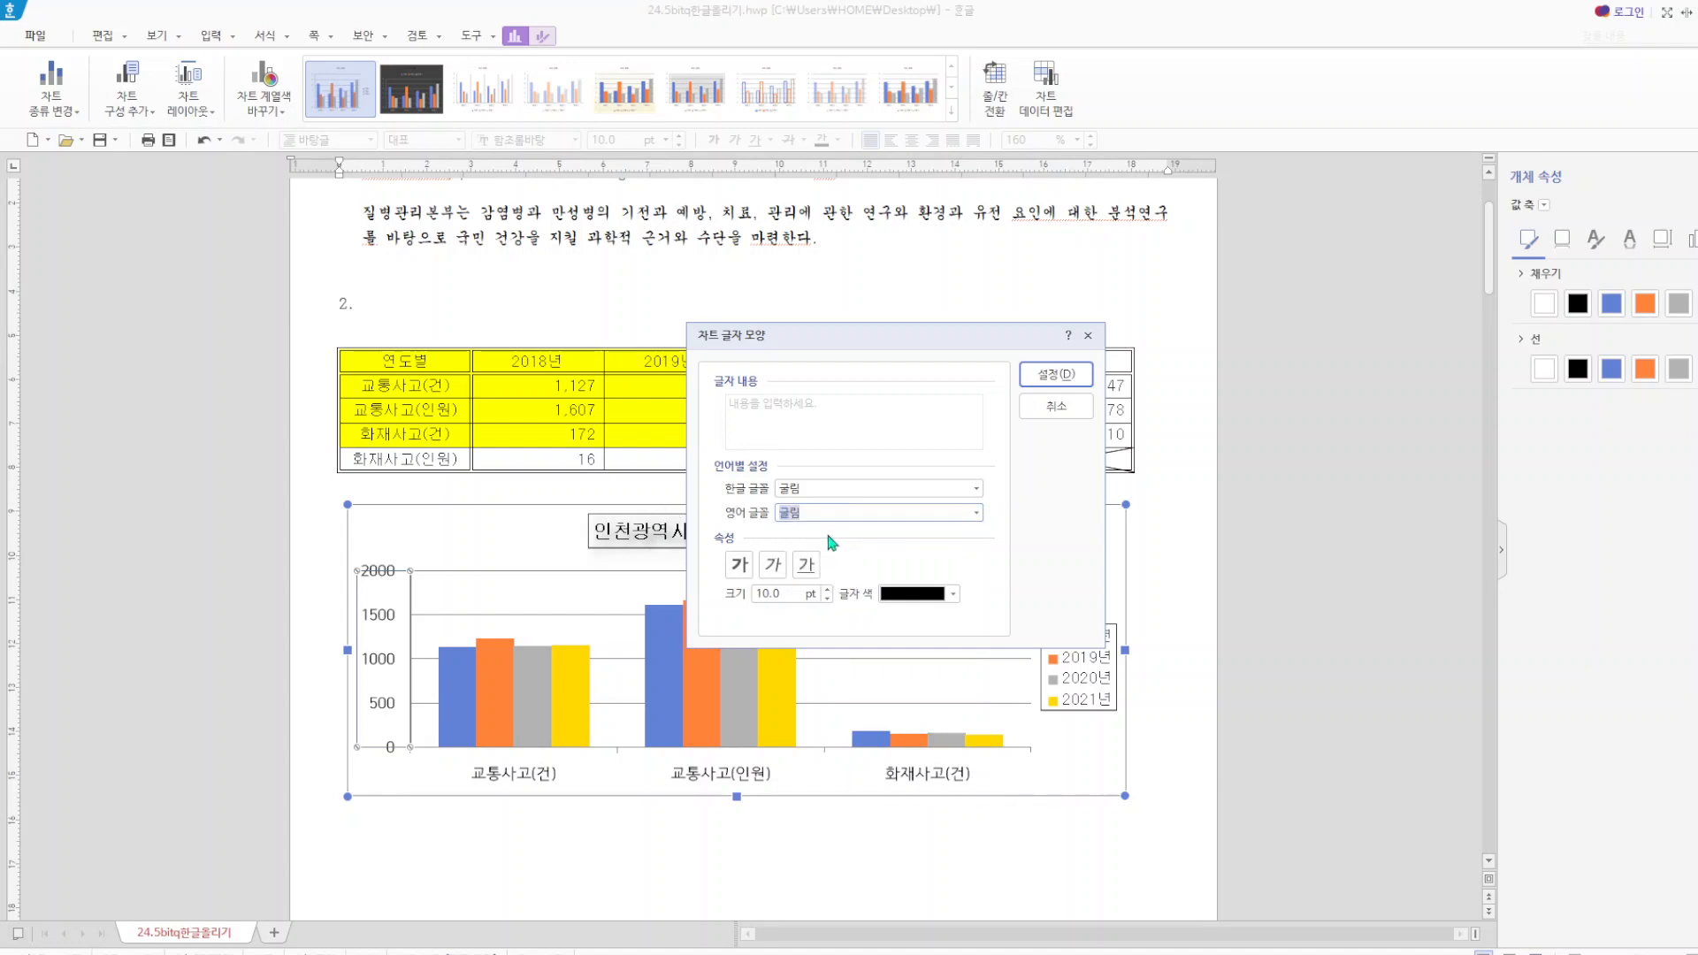
click(1057, 375)
Try to apply the 굴림 font to the category axis labels, then deselect the chart.
right_click(528, 785)
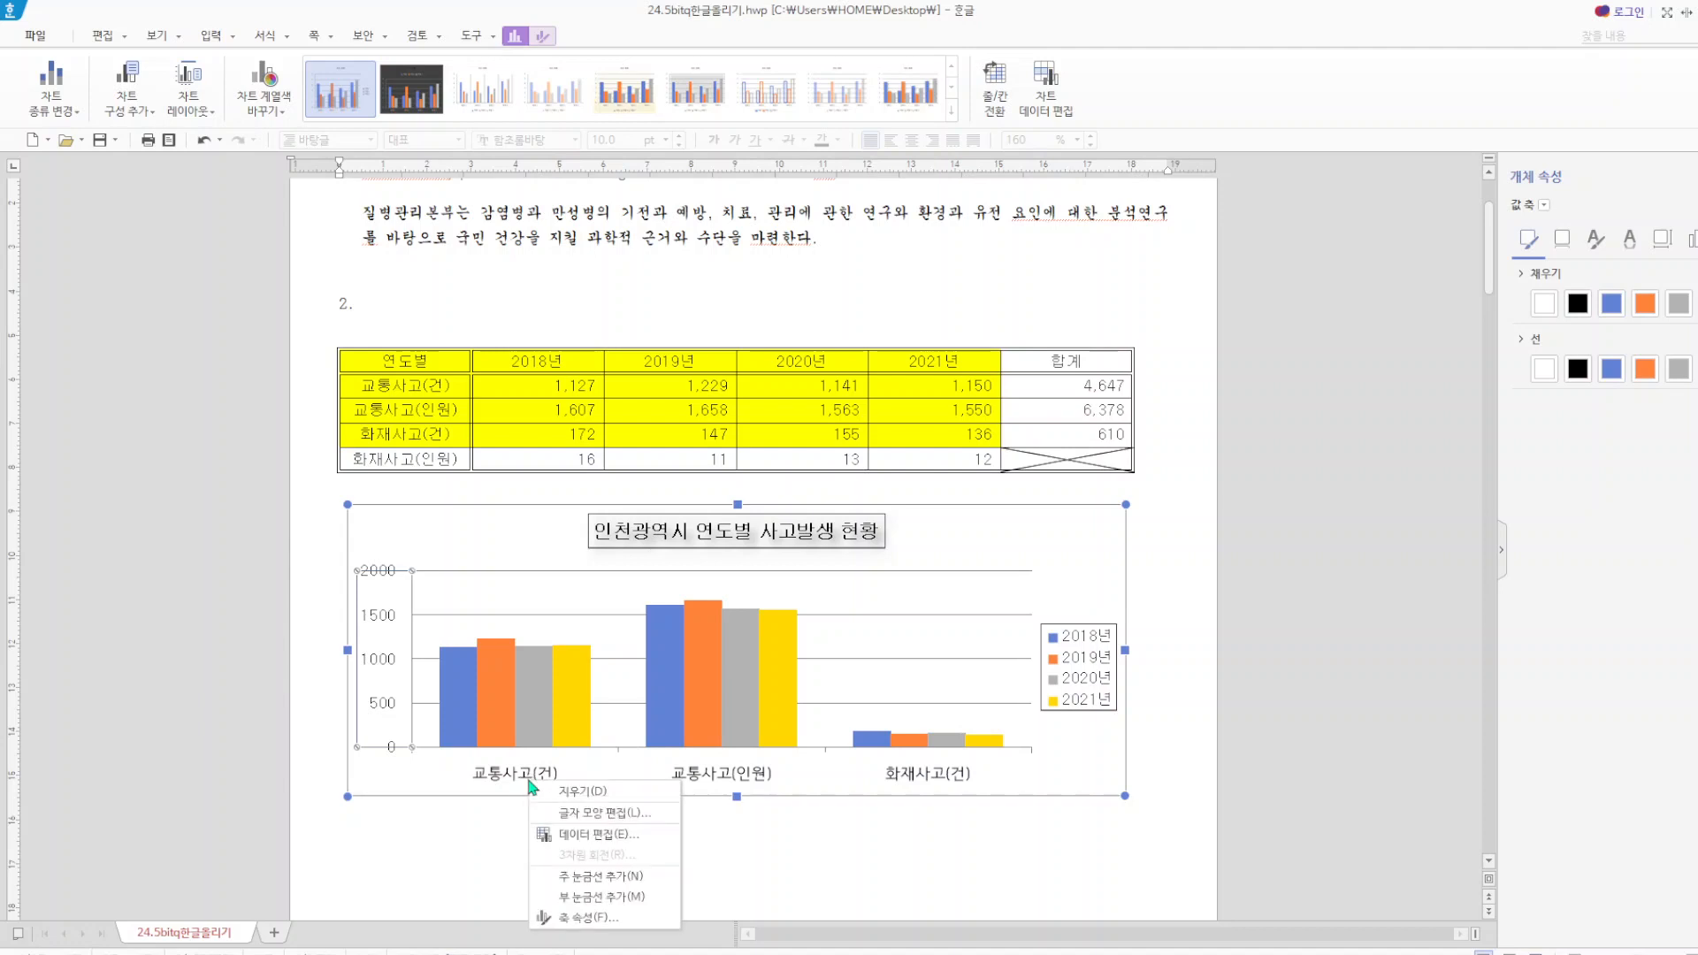
key(Escape)
right_click(528, 782)
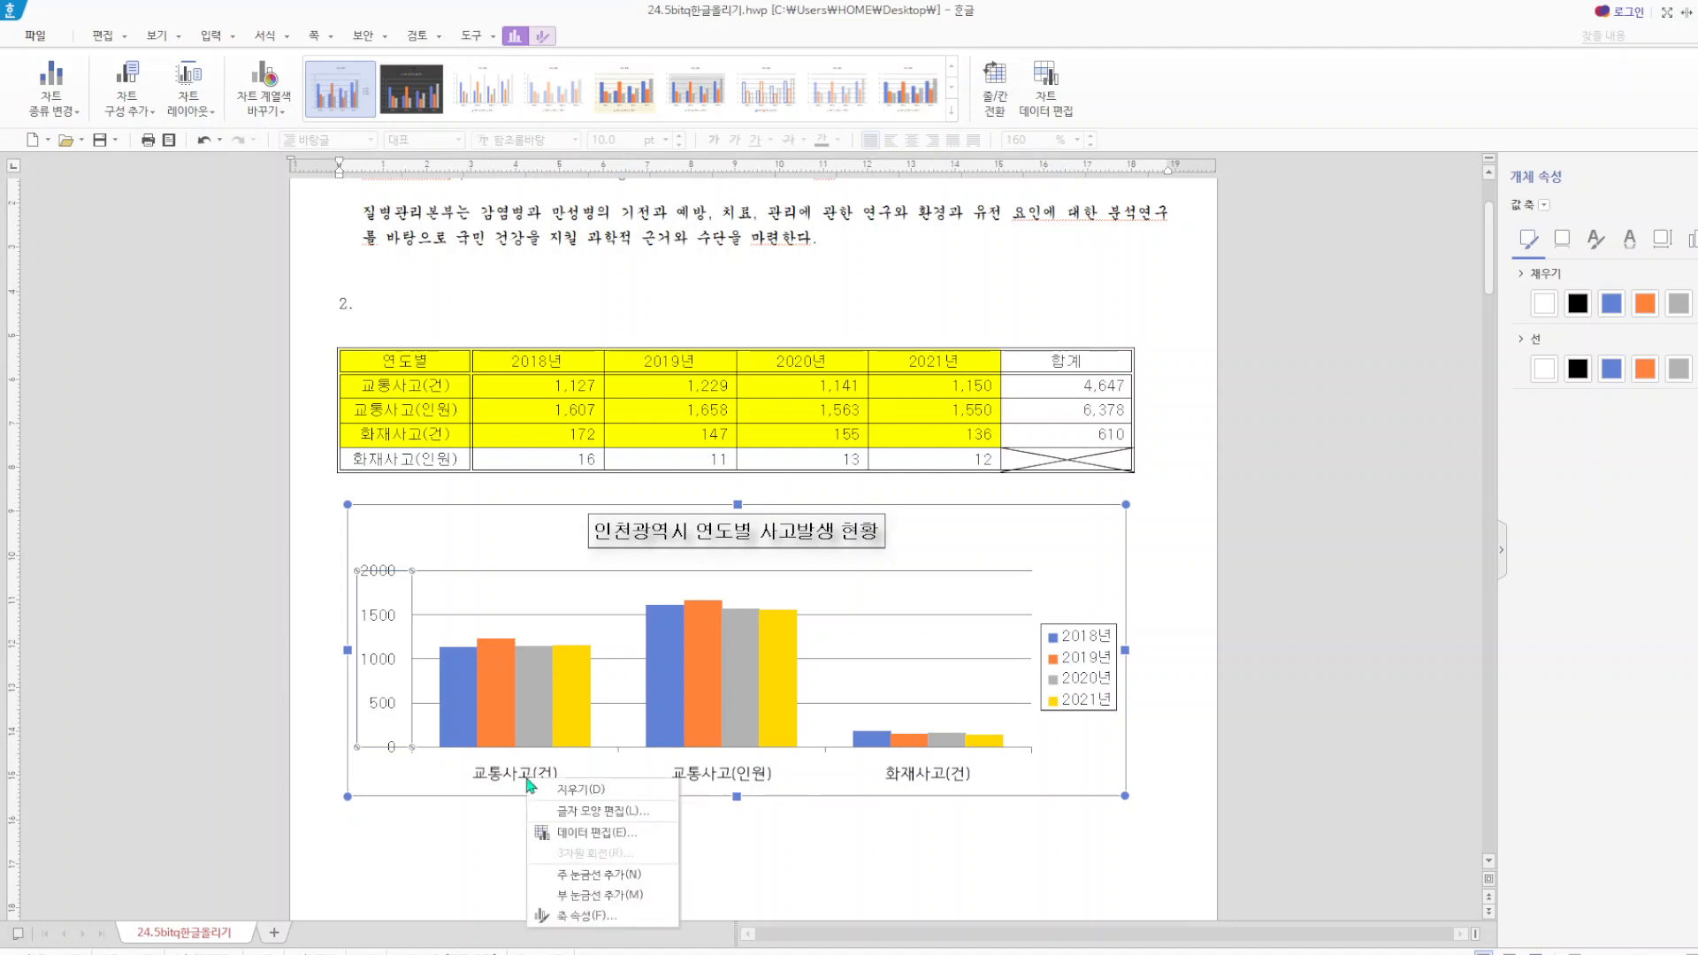
click(611, 811)
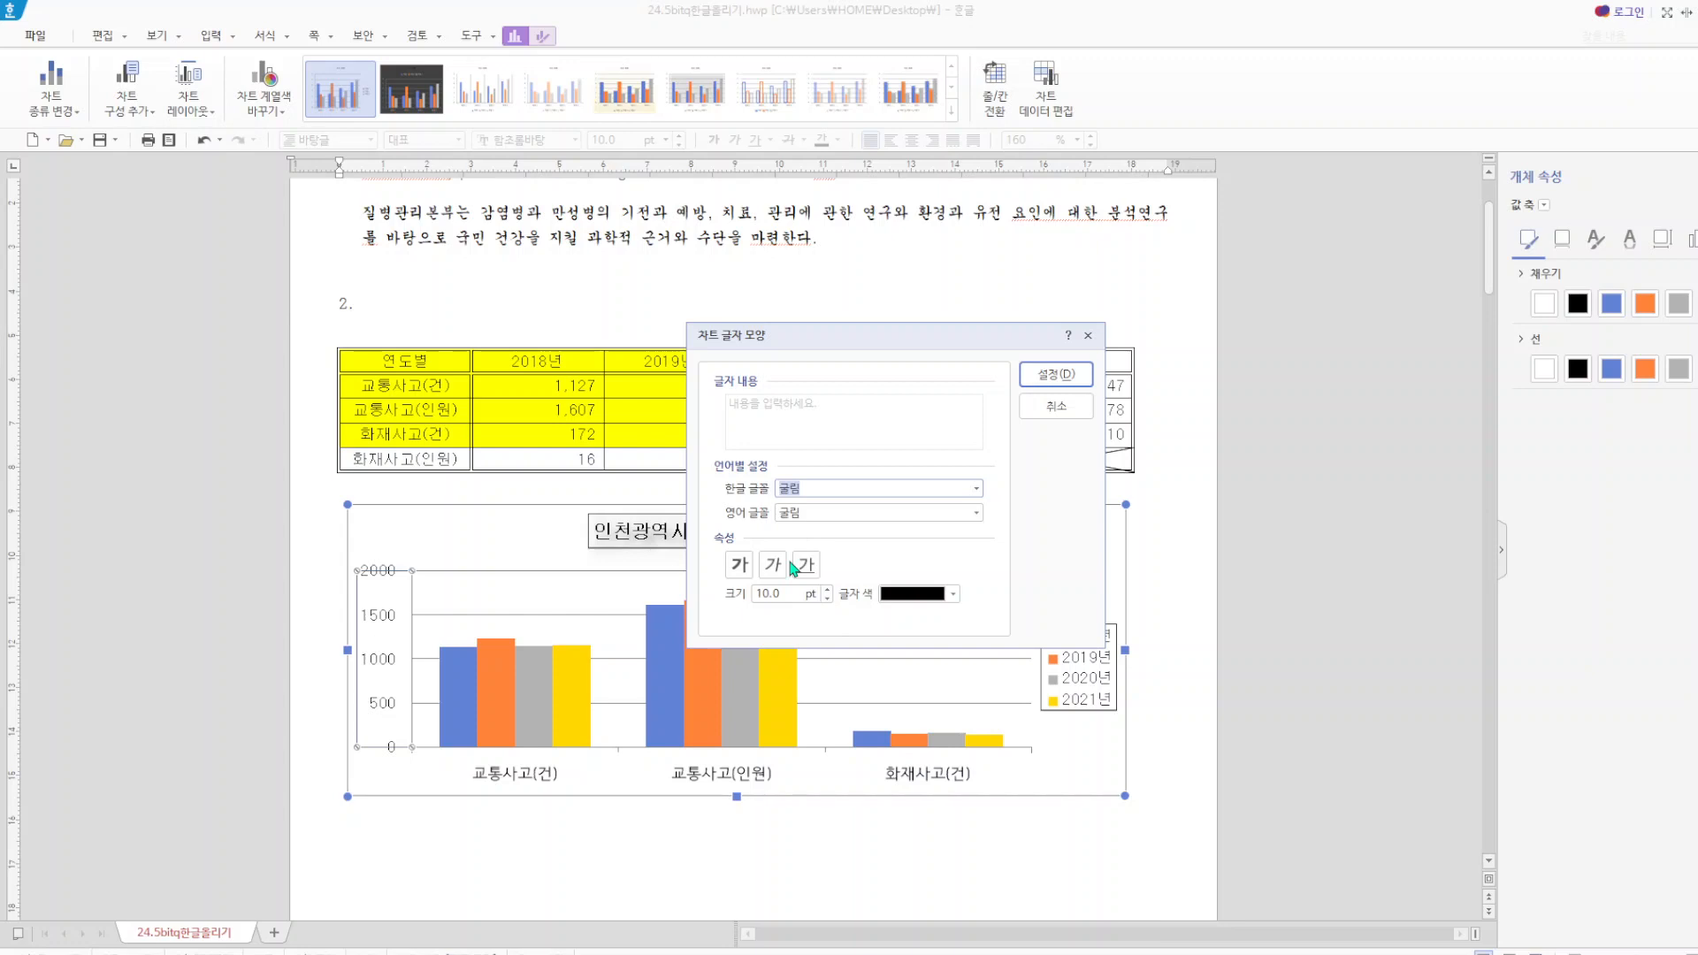
click(1055, 375)
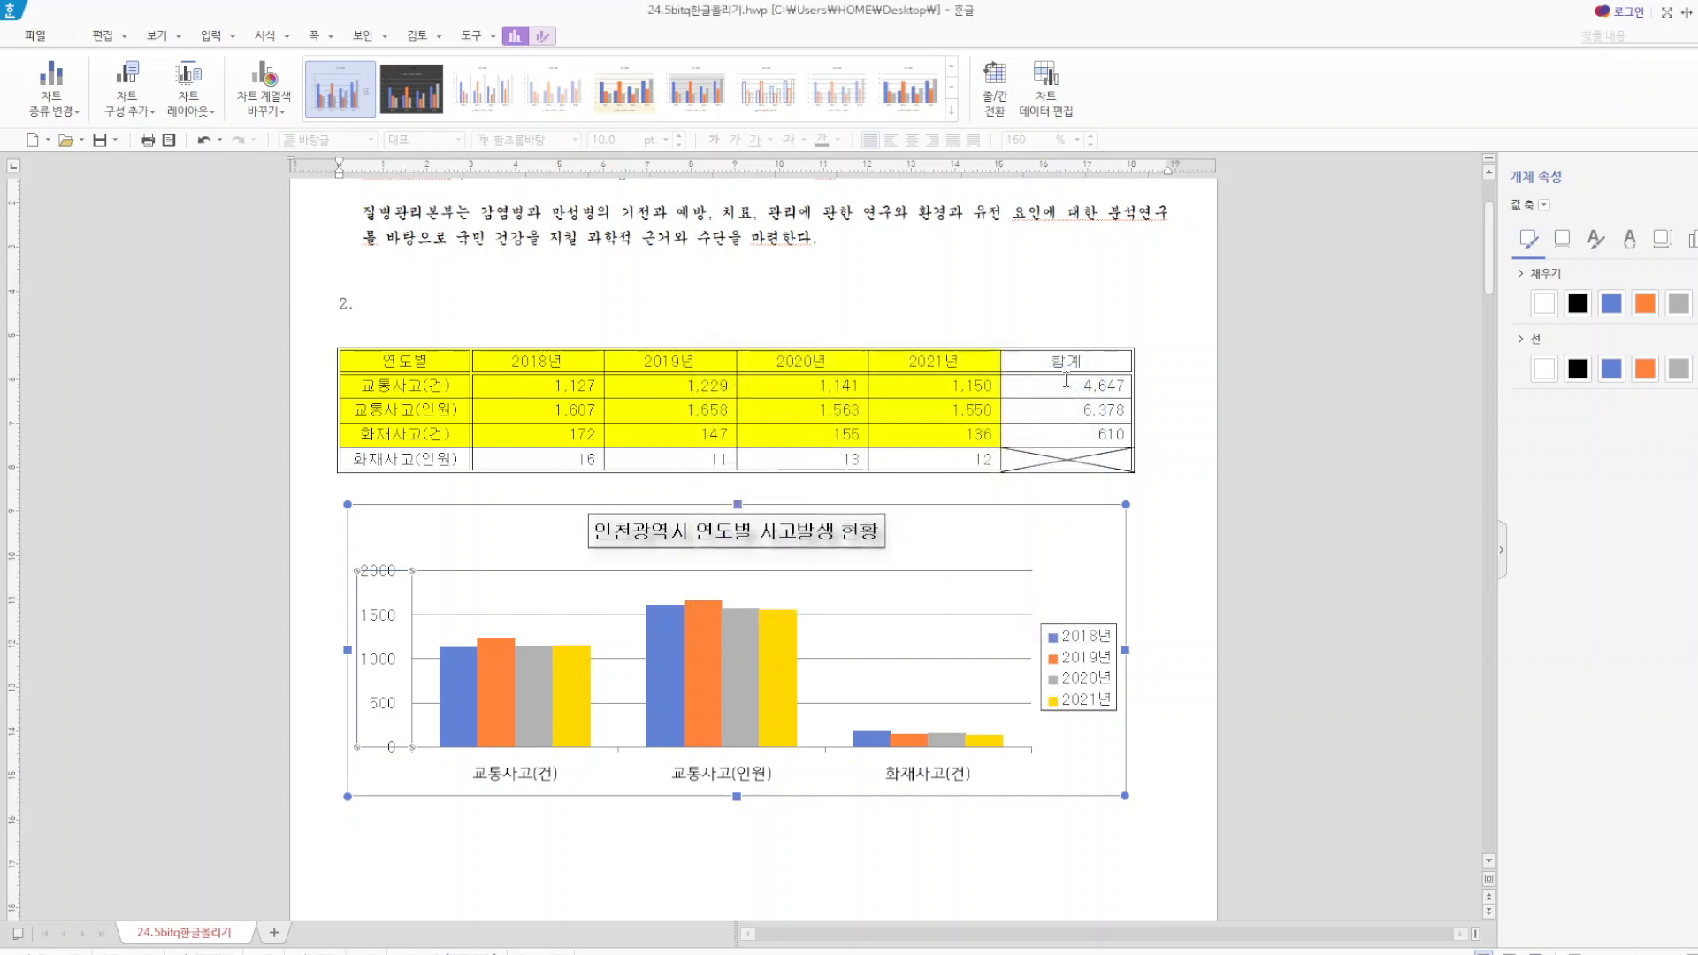
click(605, 882)
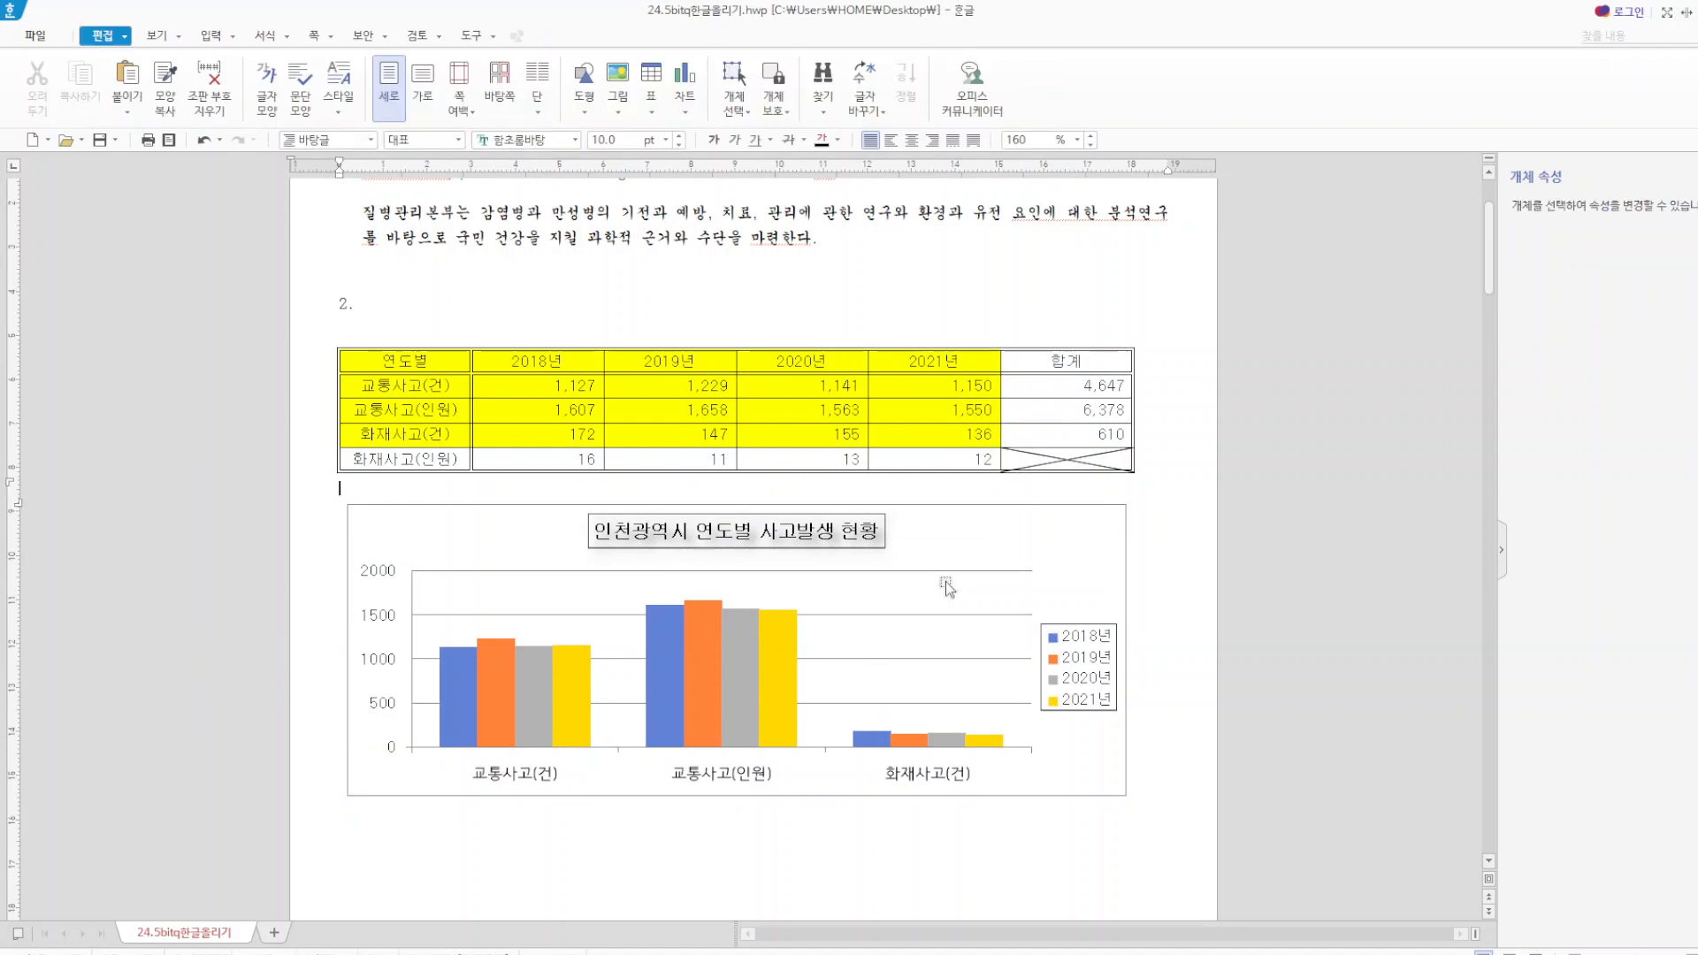
Add a primary vertical (기본 세로) axis title to the chart.
click(1056, 548)
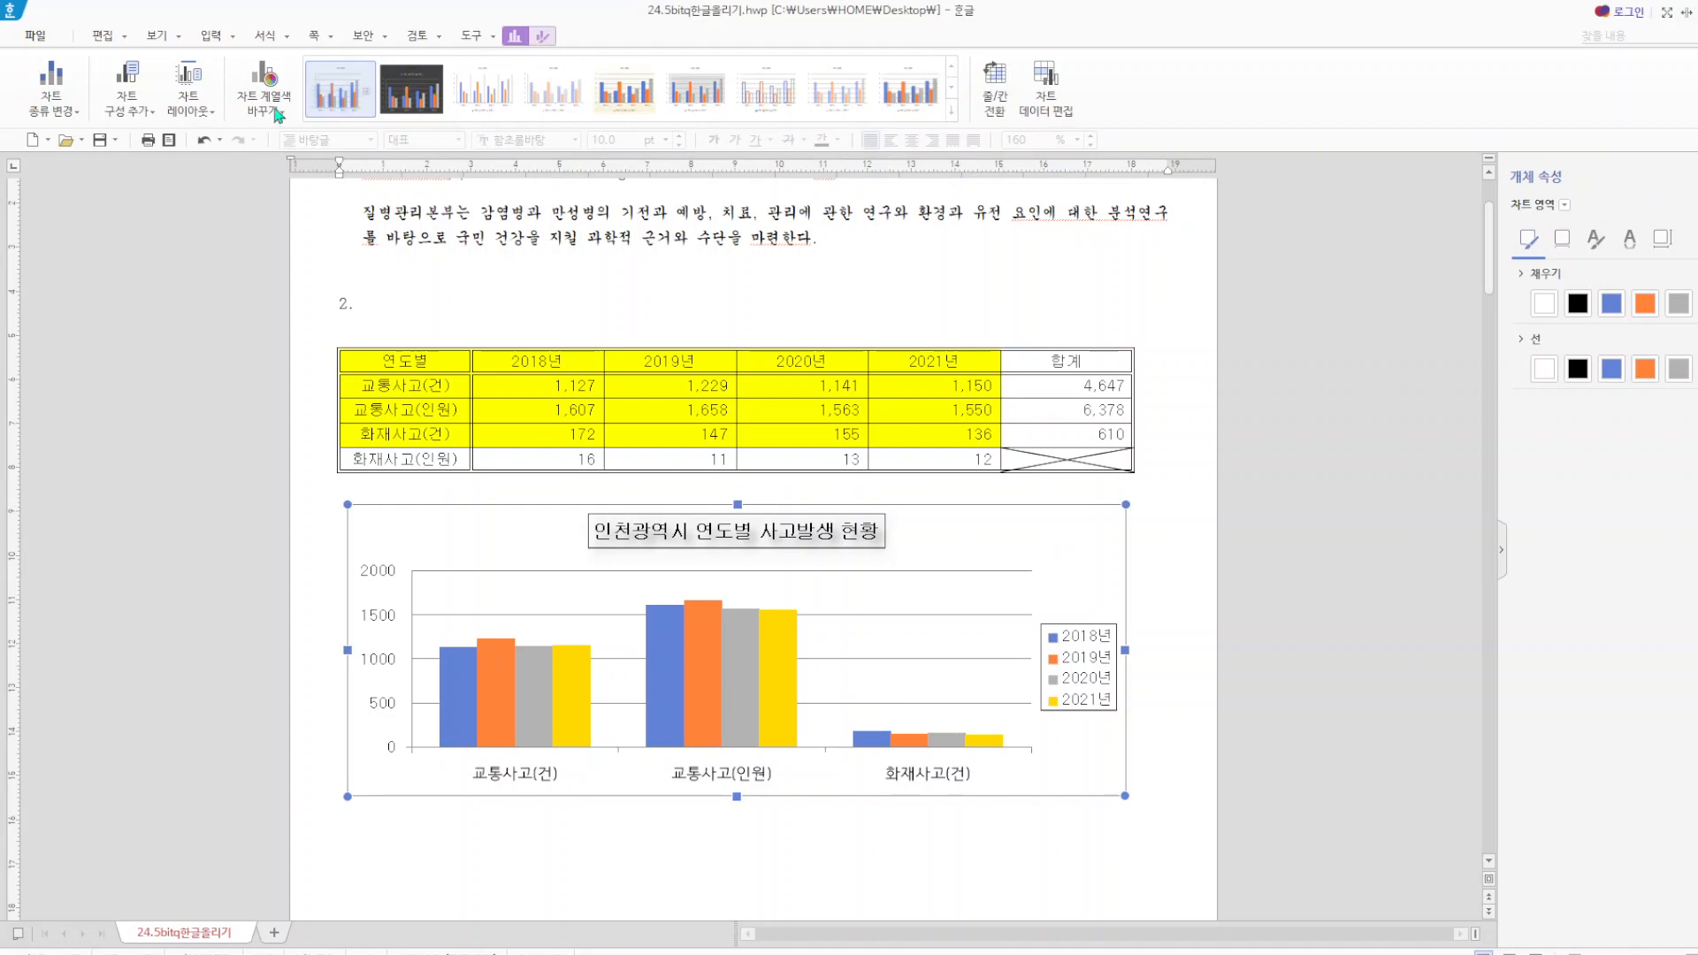
click(155, 112)
mouse_move(161, 156)
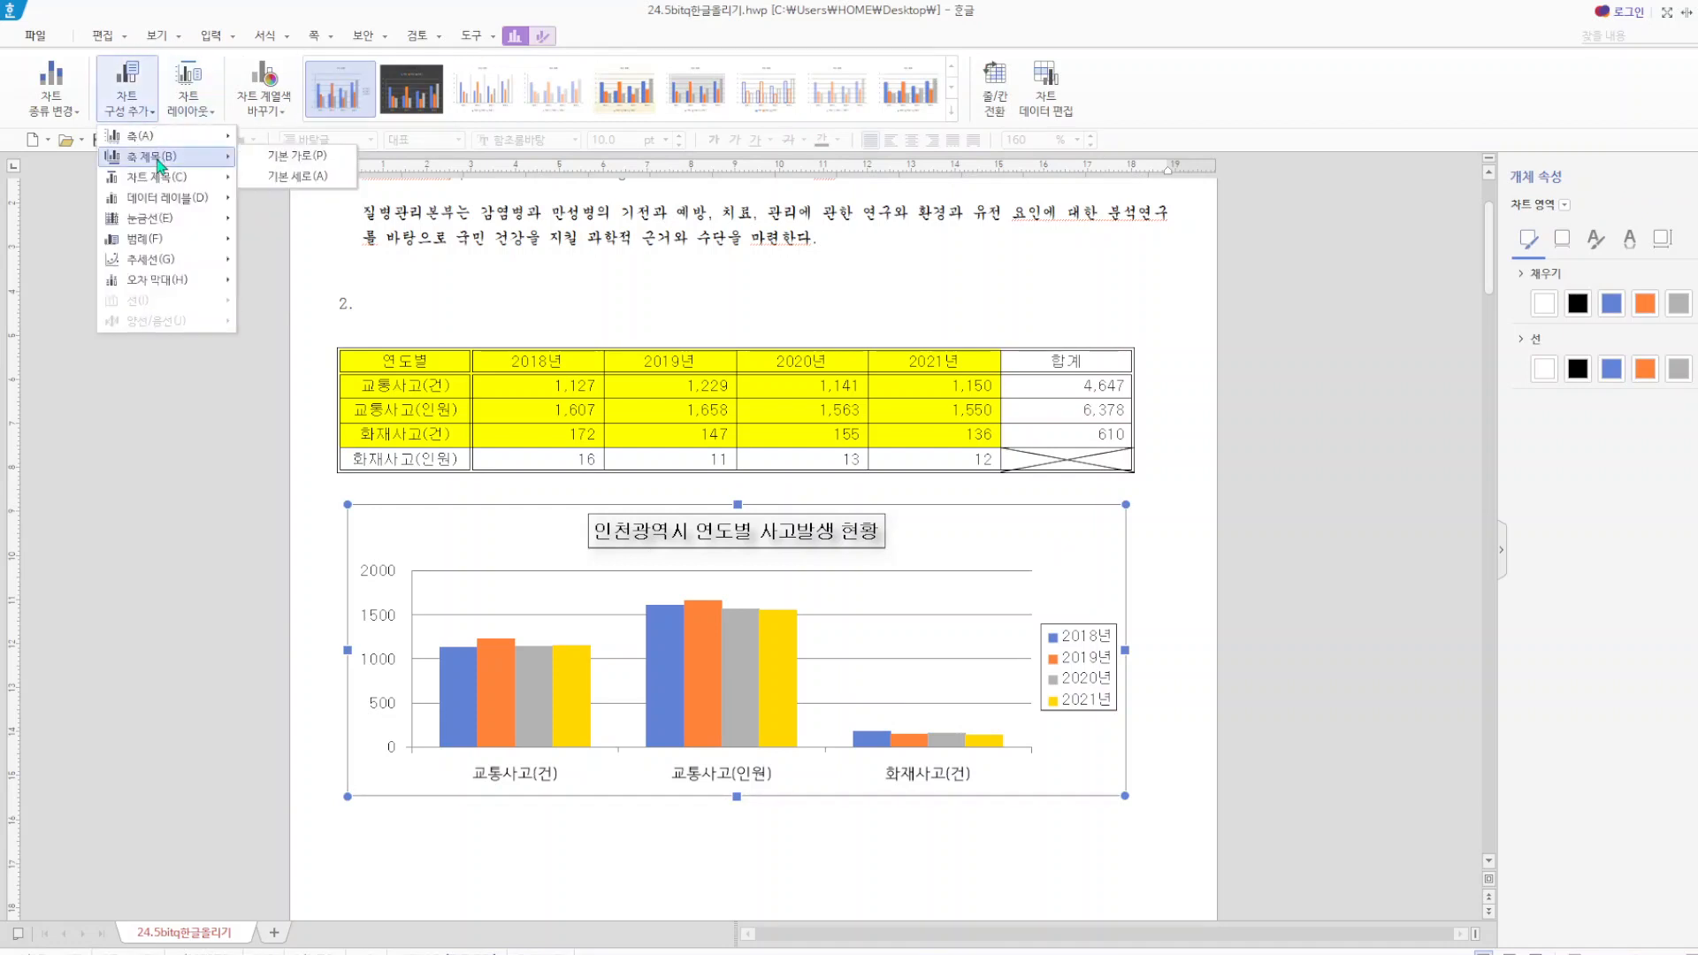
click(296, 180)
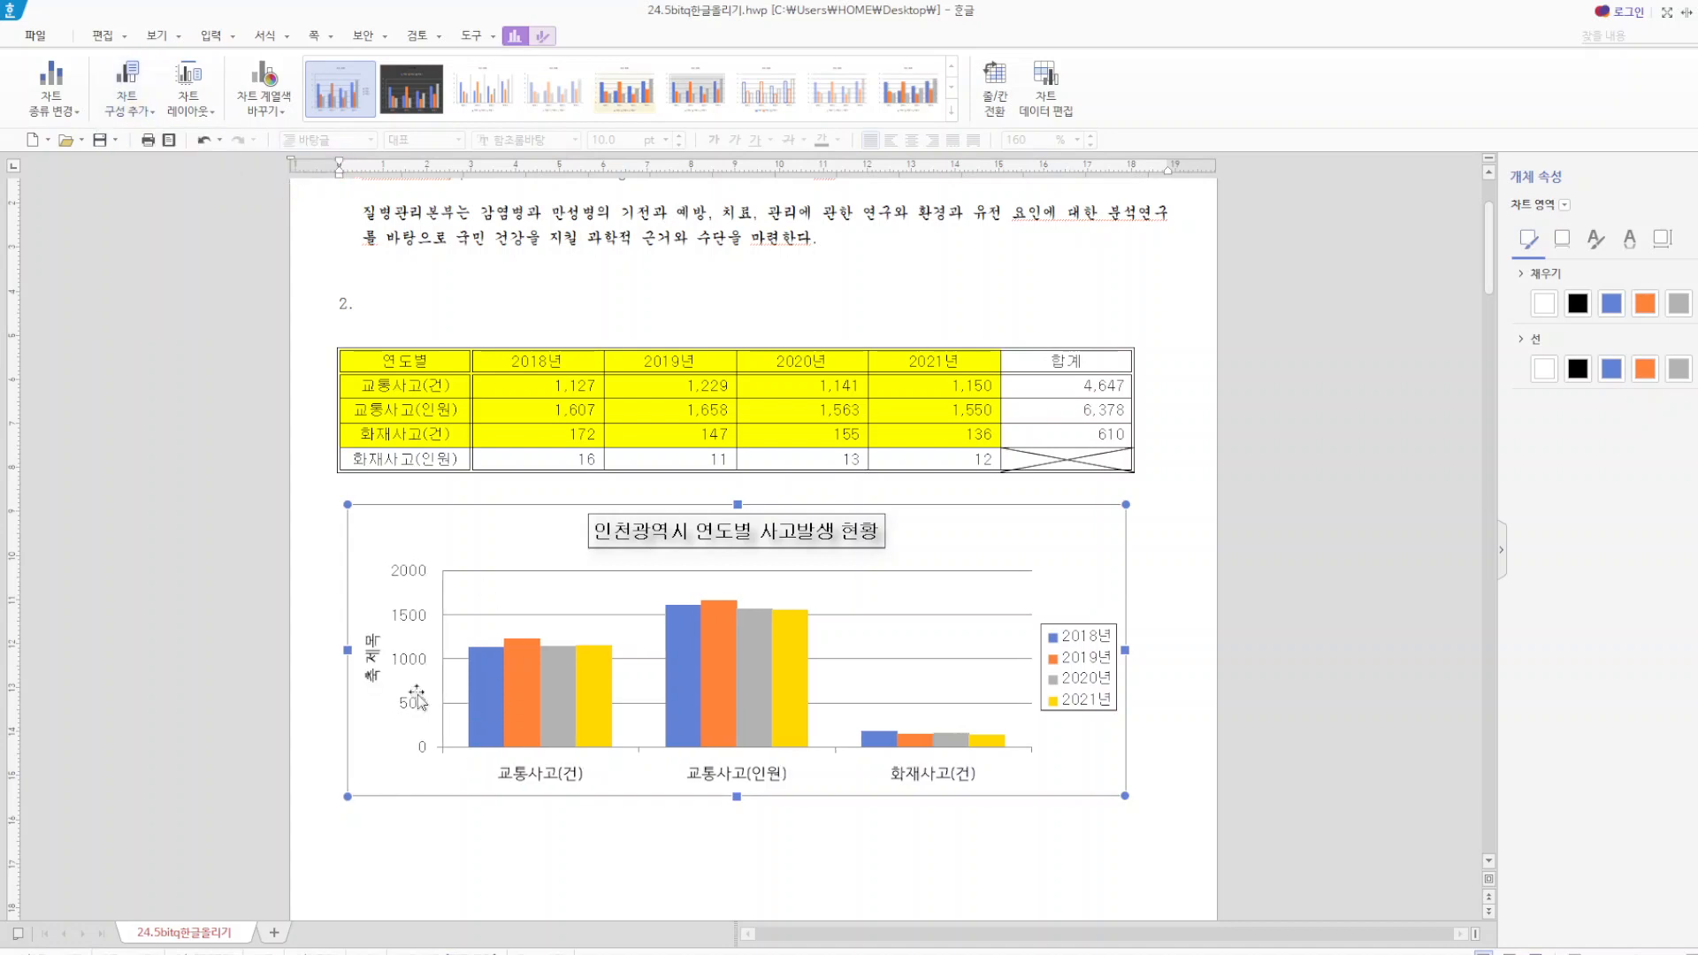
Open the value axis title for editing and replace its text with (단위 : 건).
click(372, 667)
right_click(370, 668)
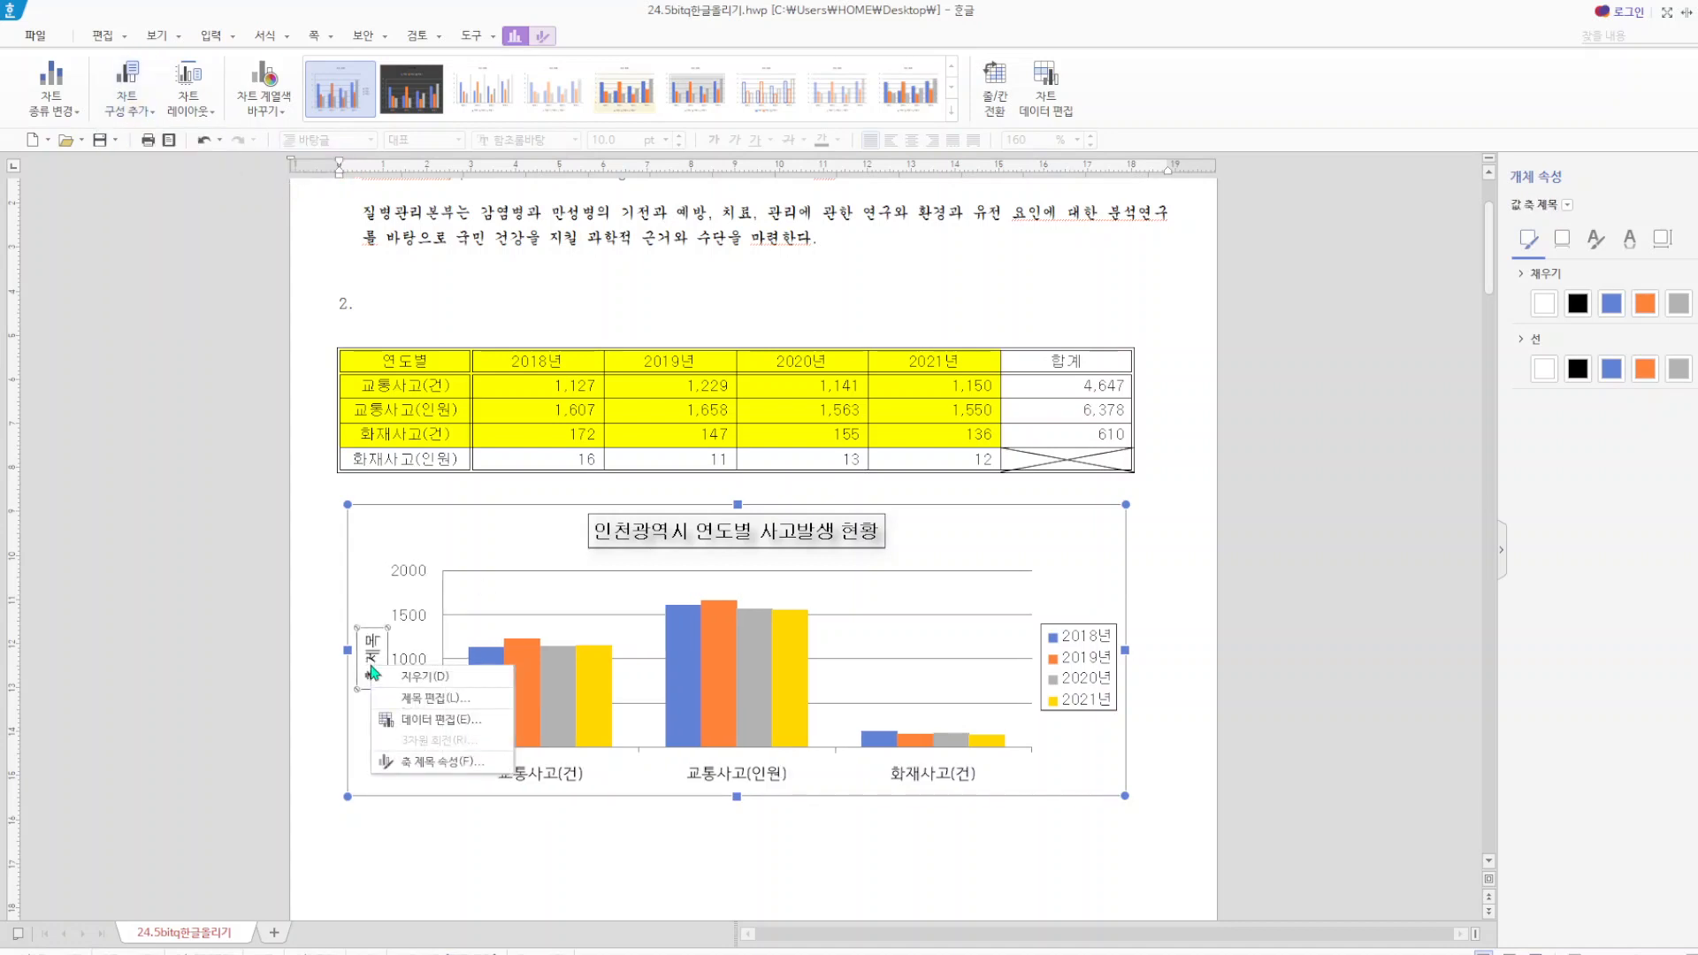
click(438, 698)
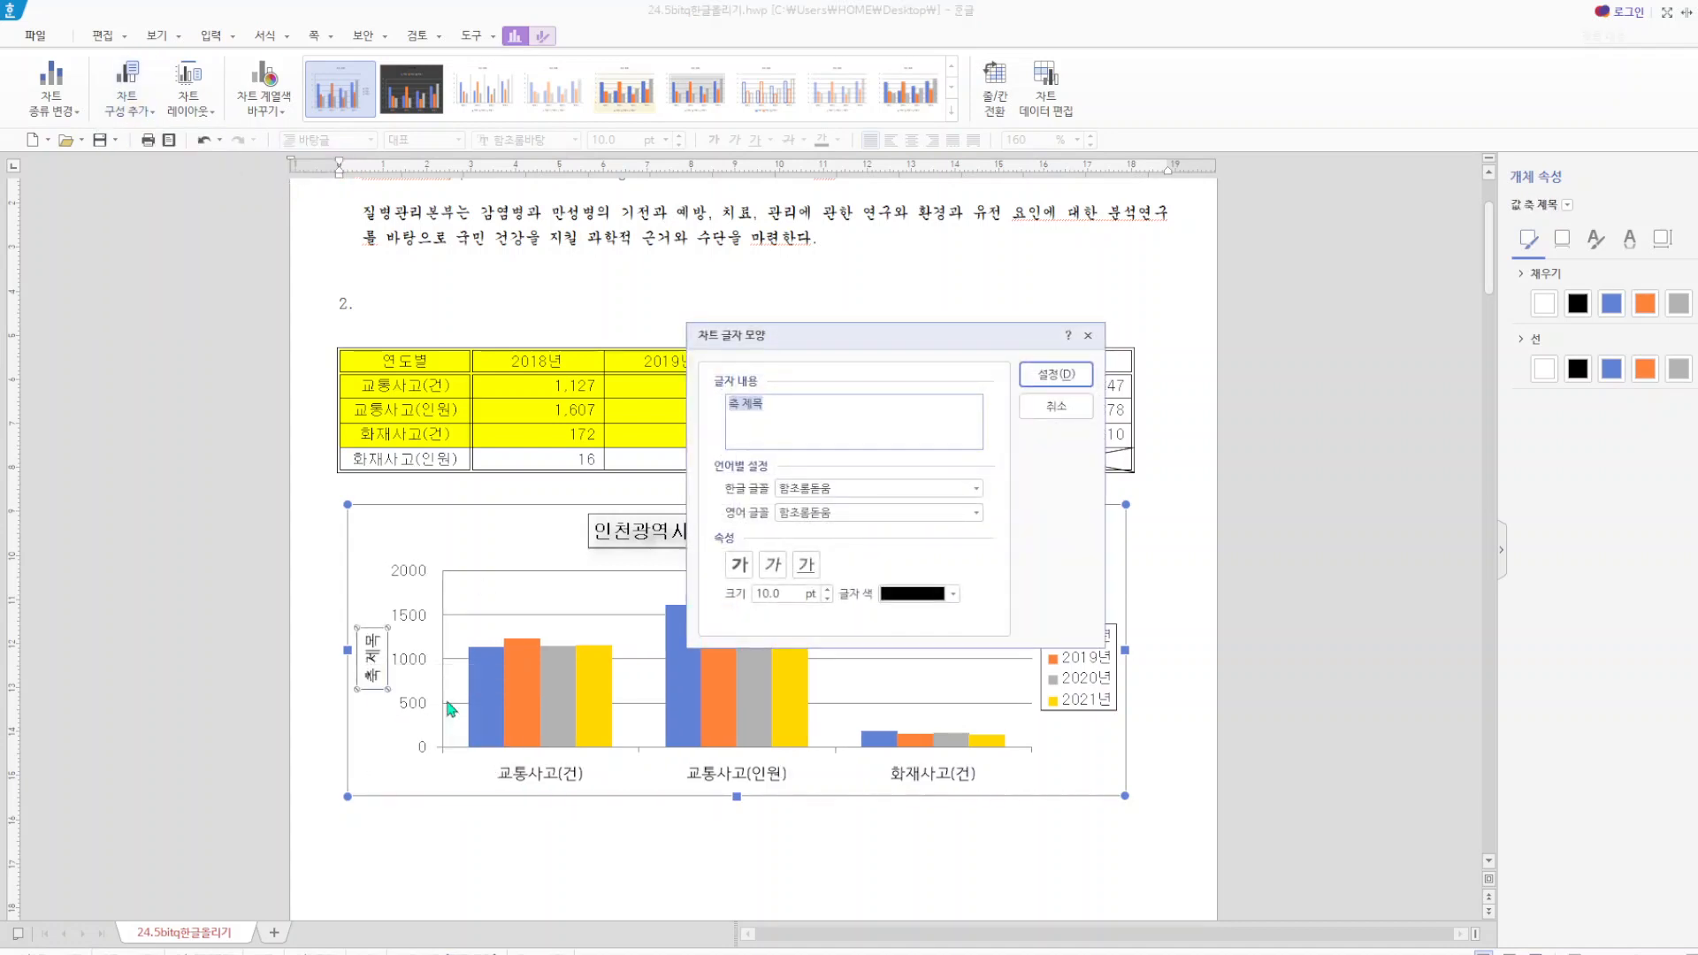
text((ㄷ)
text(위 : 건)
Set both the Korean (한글) and English (영어) fonts of the axis title to 굴림 and apply the settings.
click(841, 488)
key(shift+Home)
text(굴)
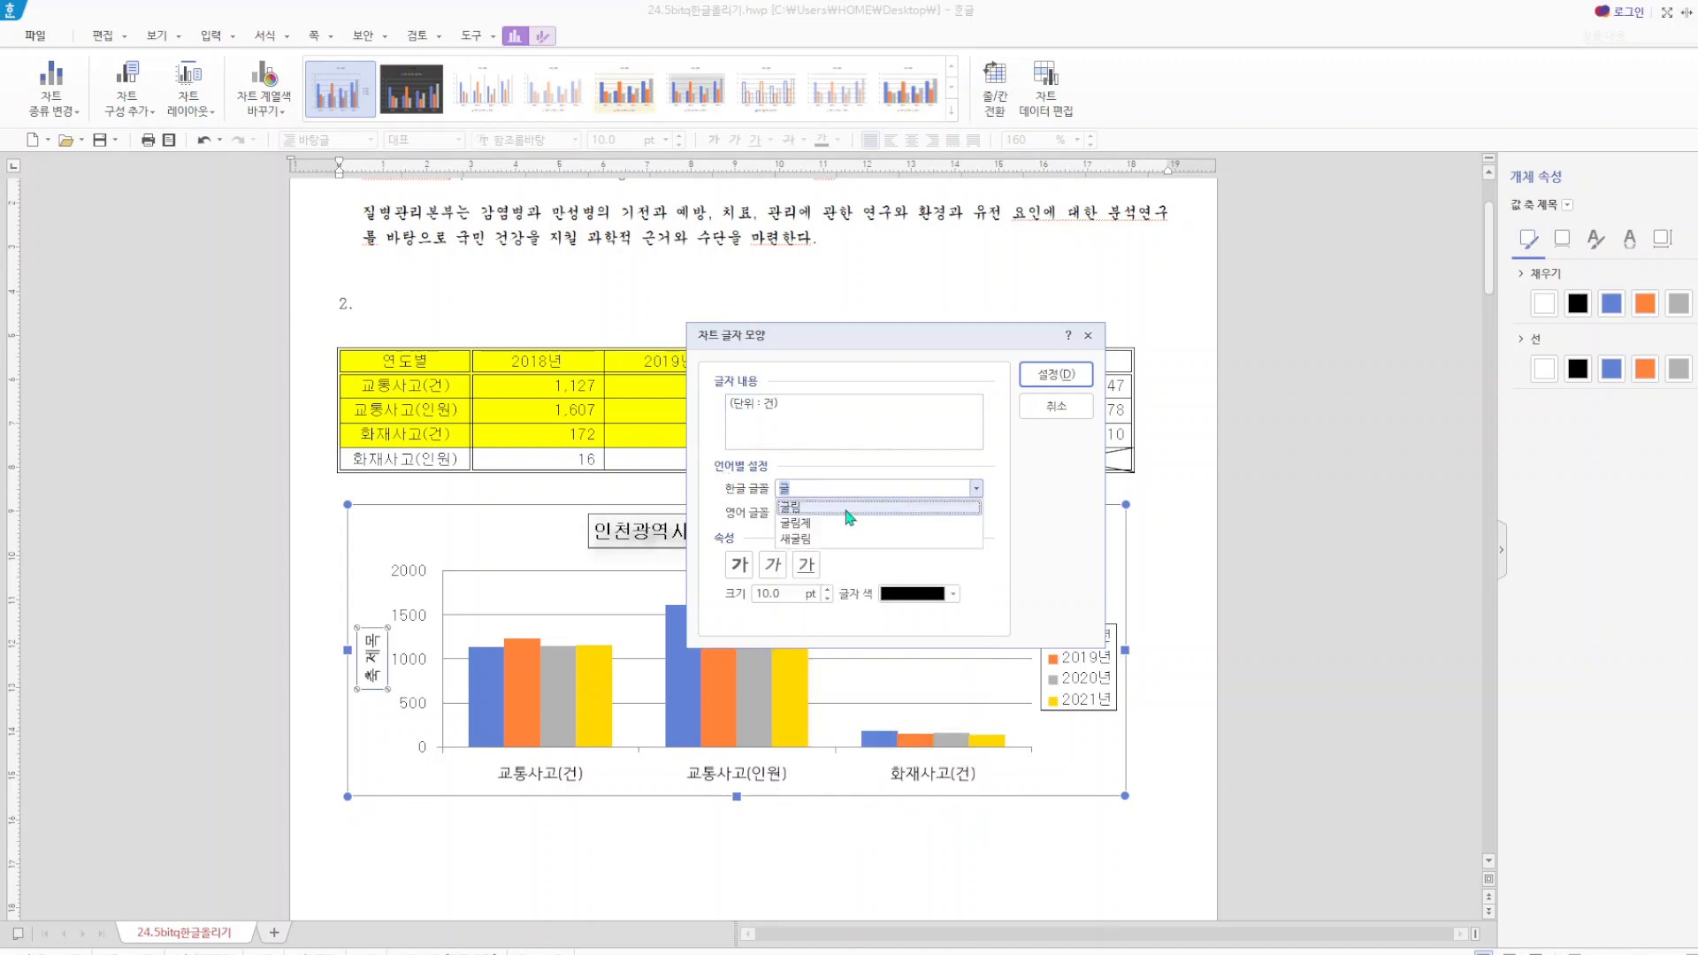
click(842, 506)
key(Tab)
text(굴)
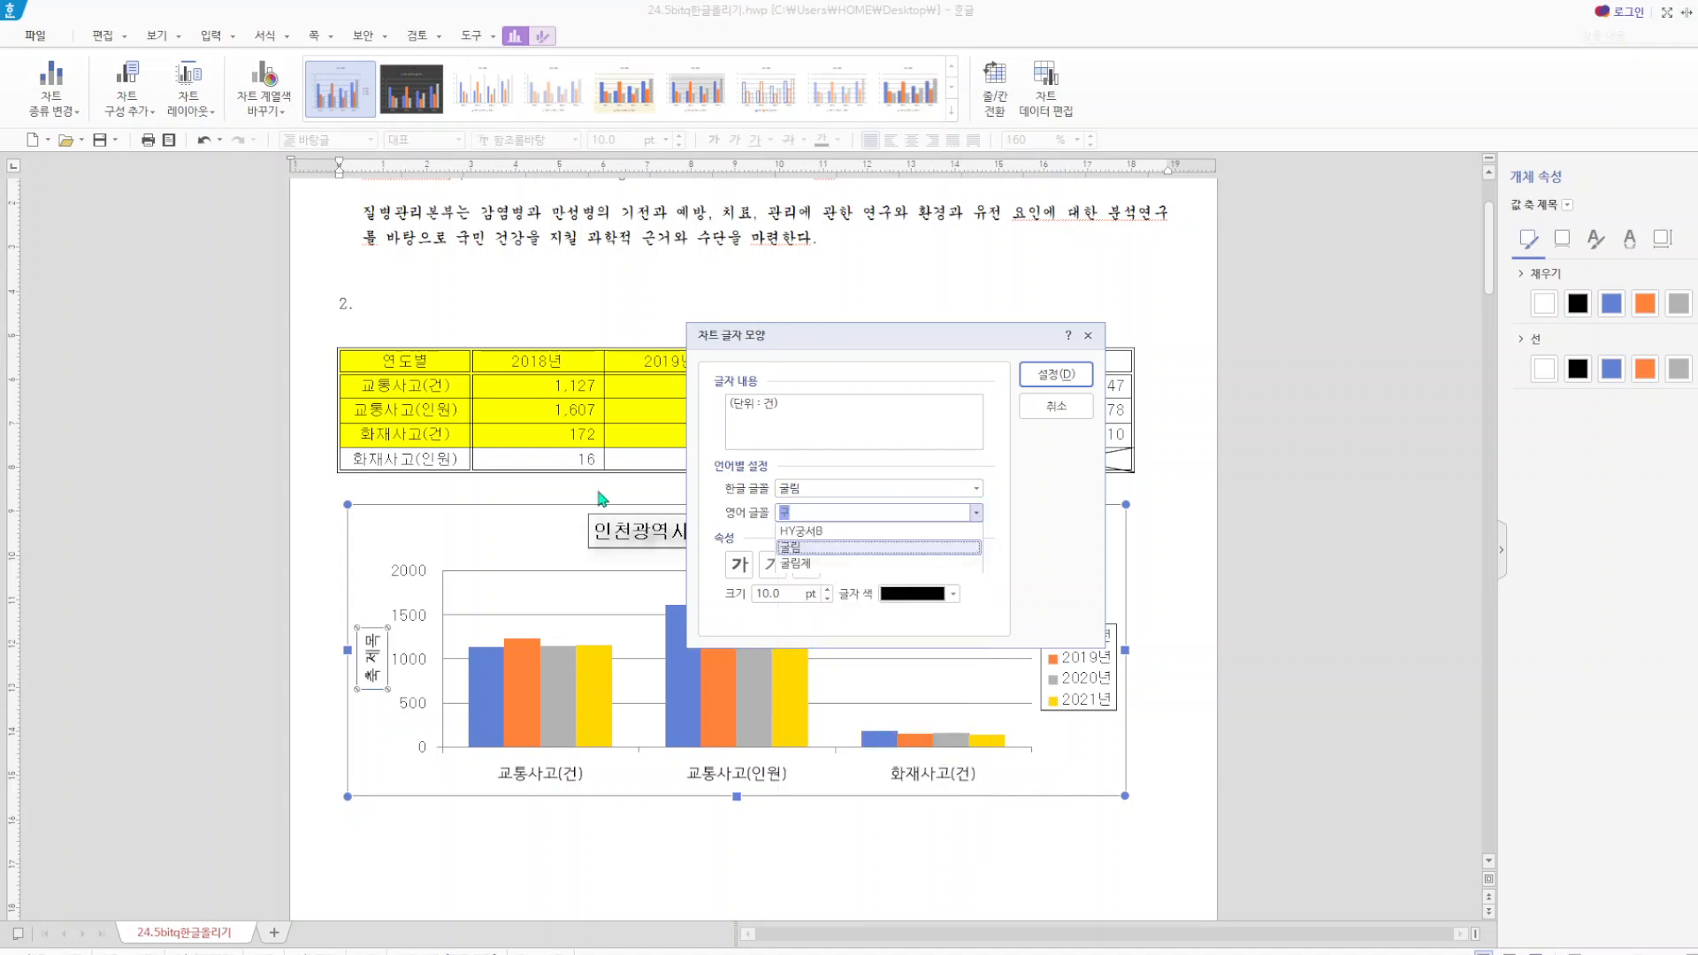
click(829, 546)
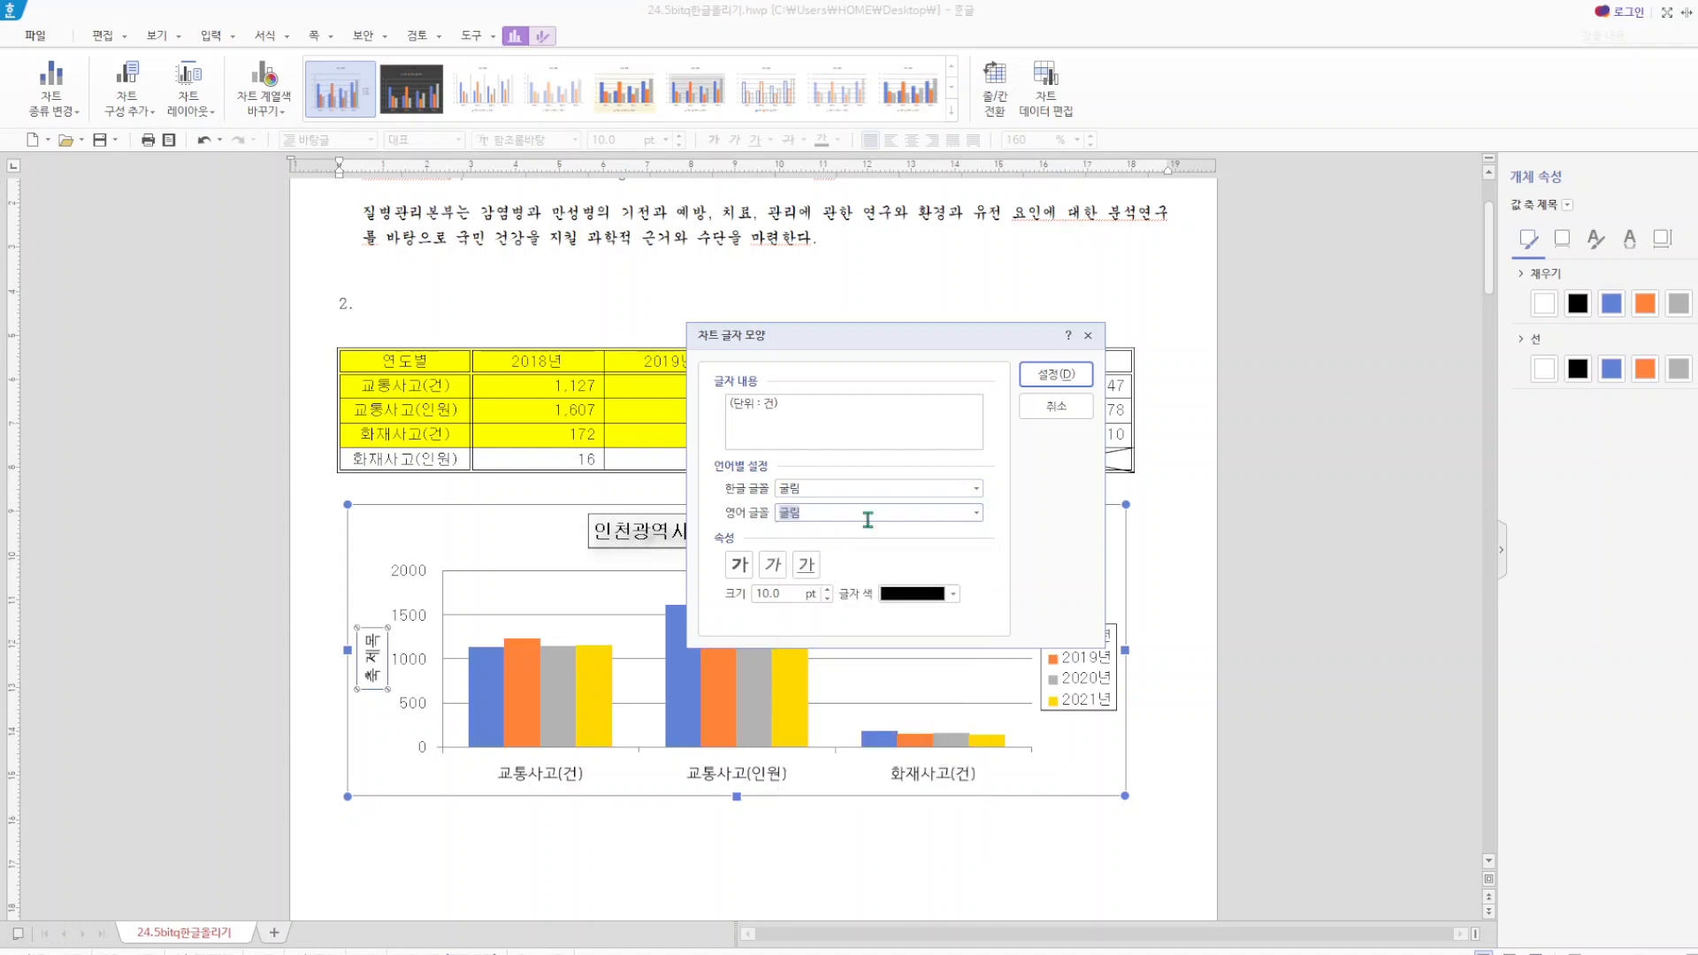
click(1065, 374)
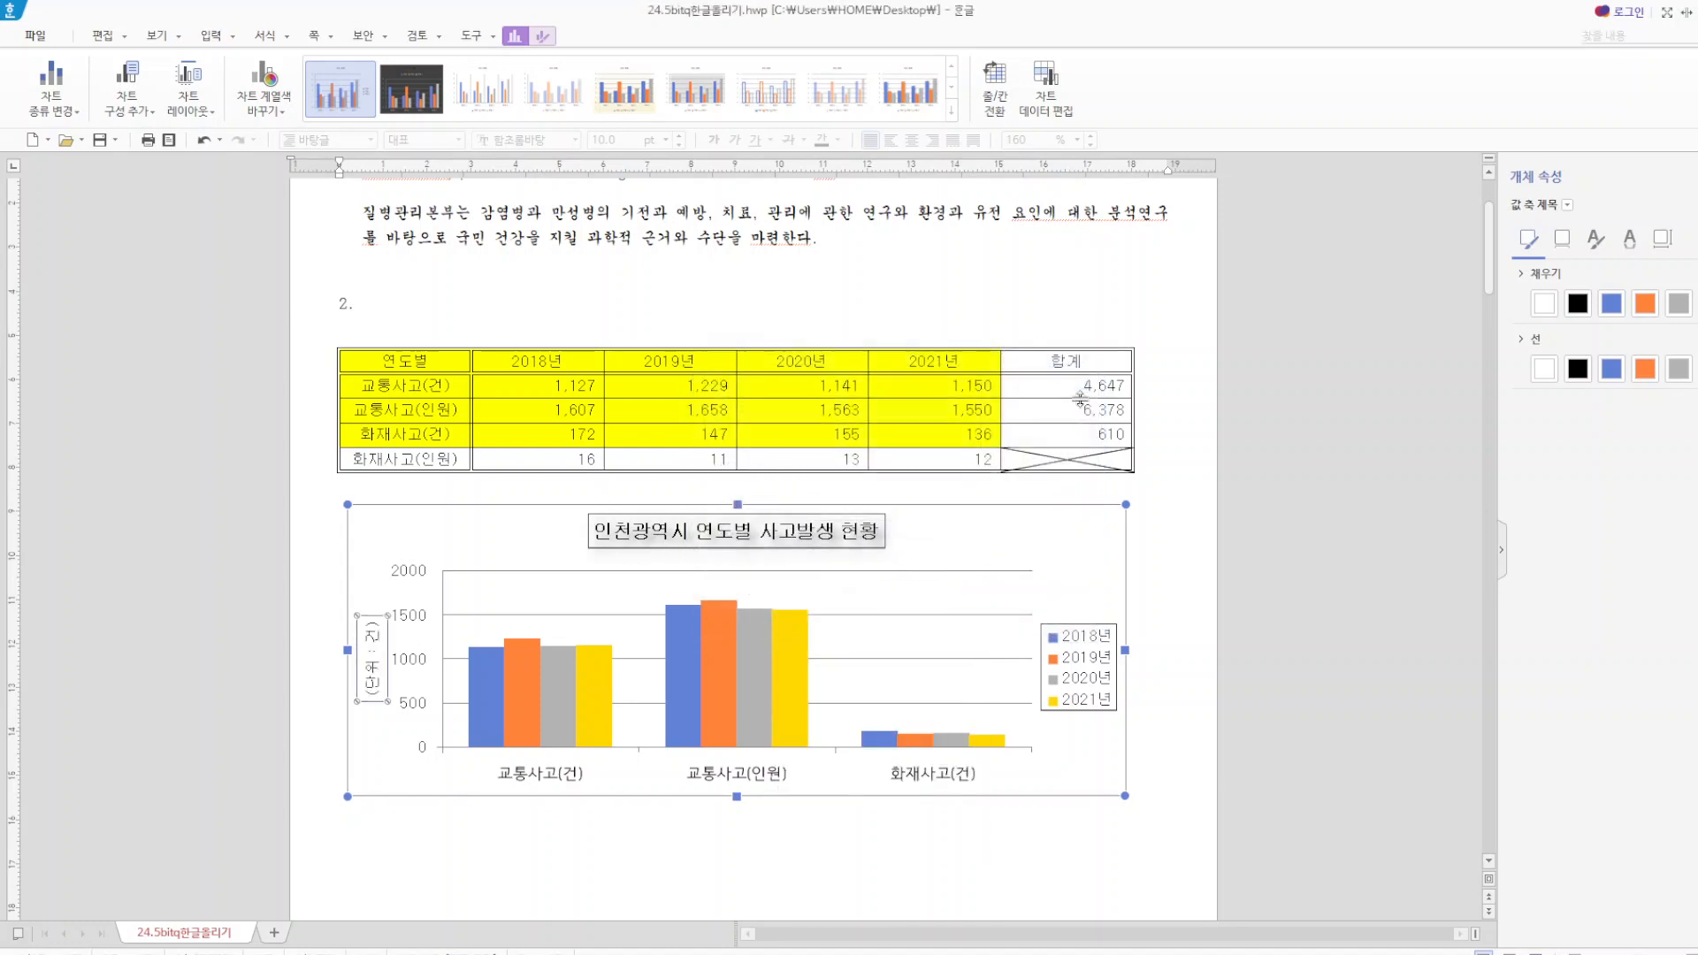
Set the text direction of the value axis title to horizontal (가로), then deselect the chart.
right_click(384, 661)
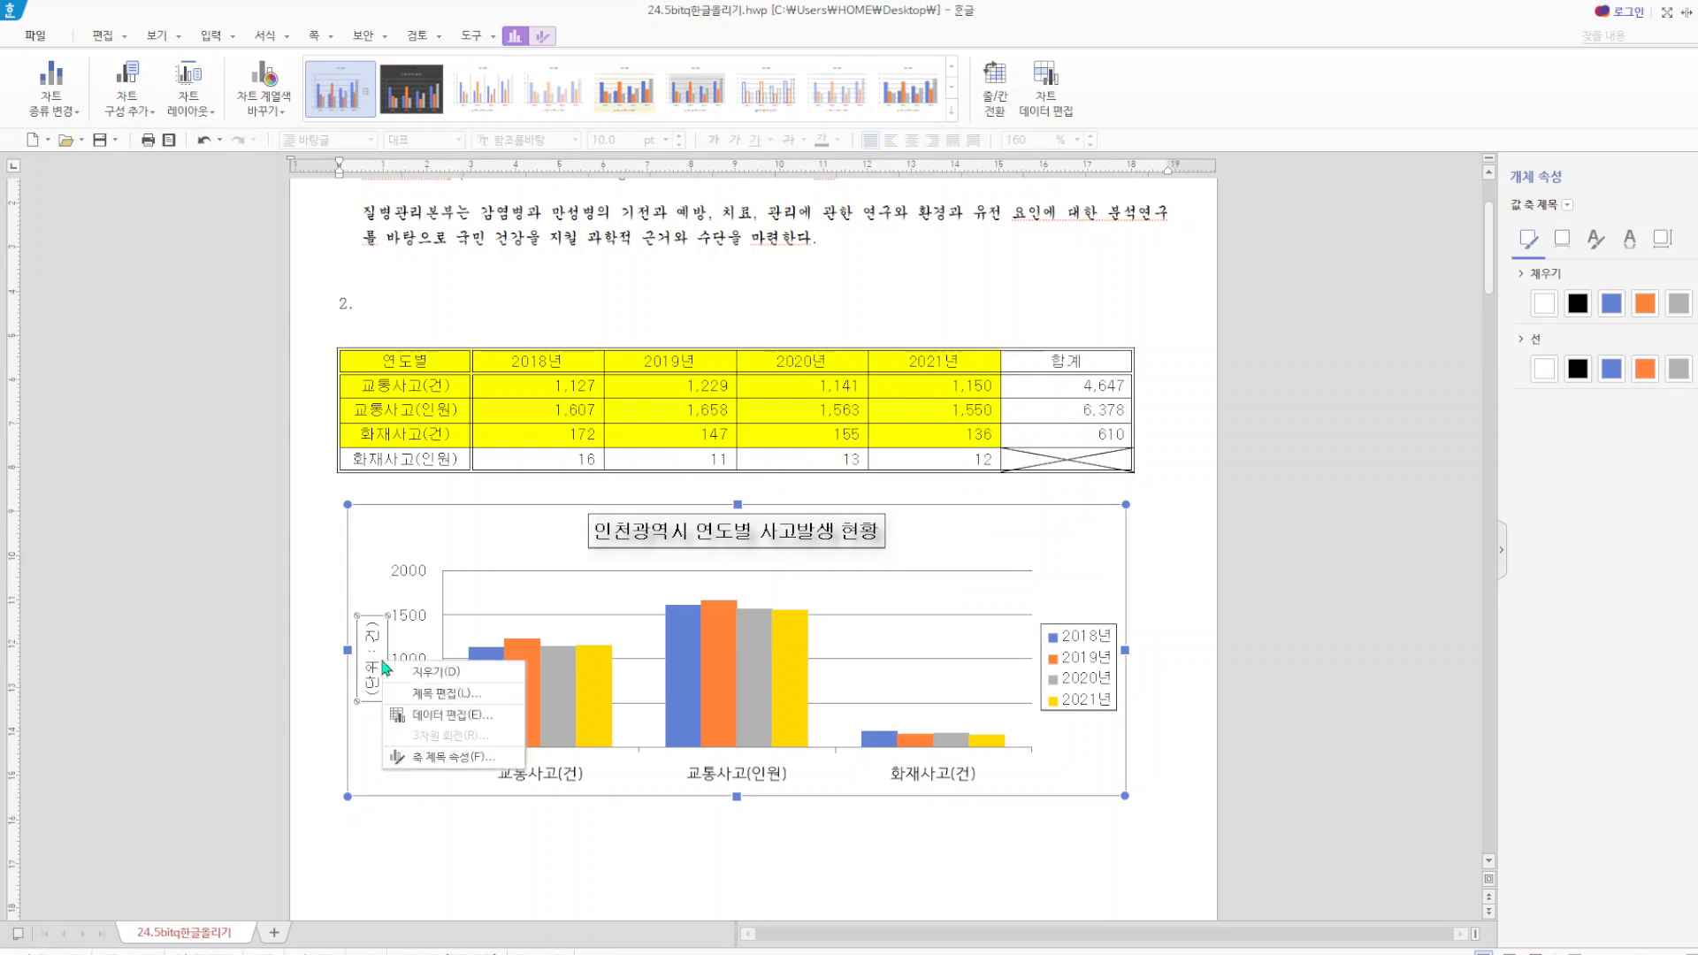
click(463, 760)
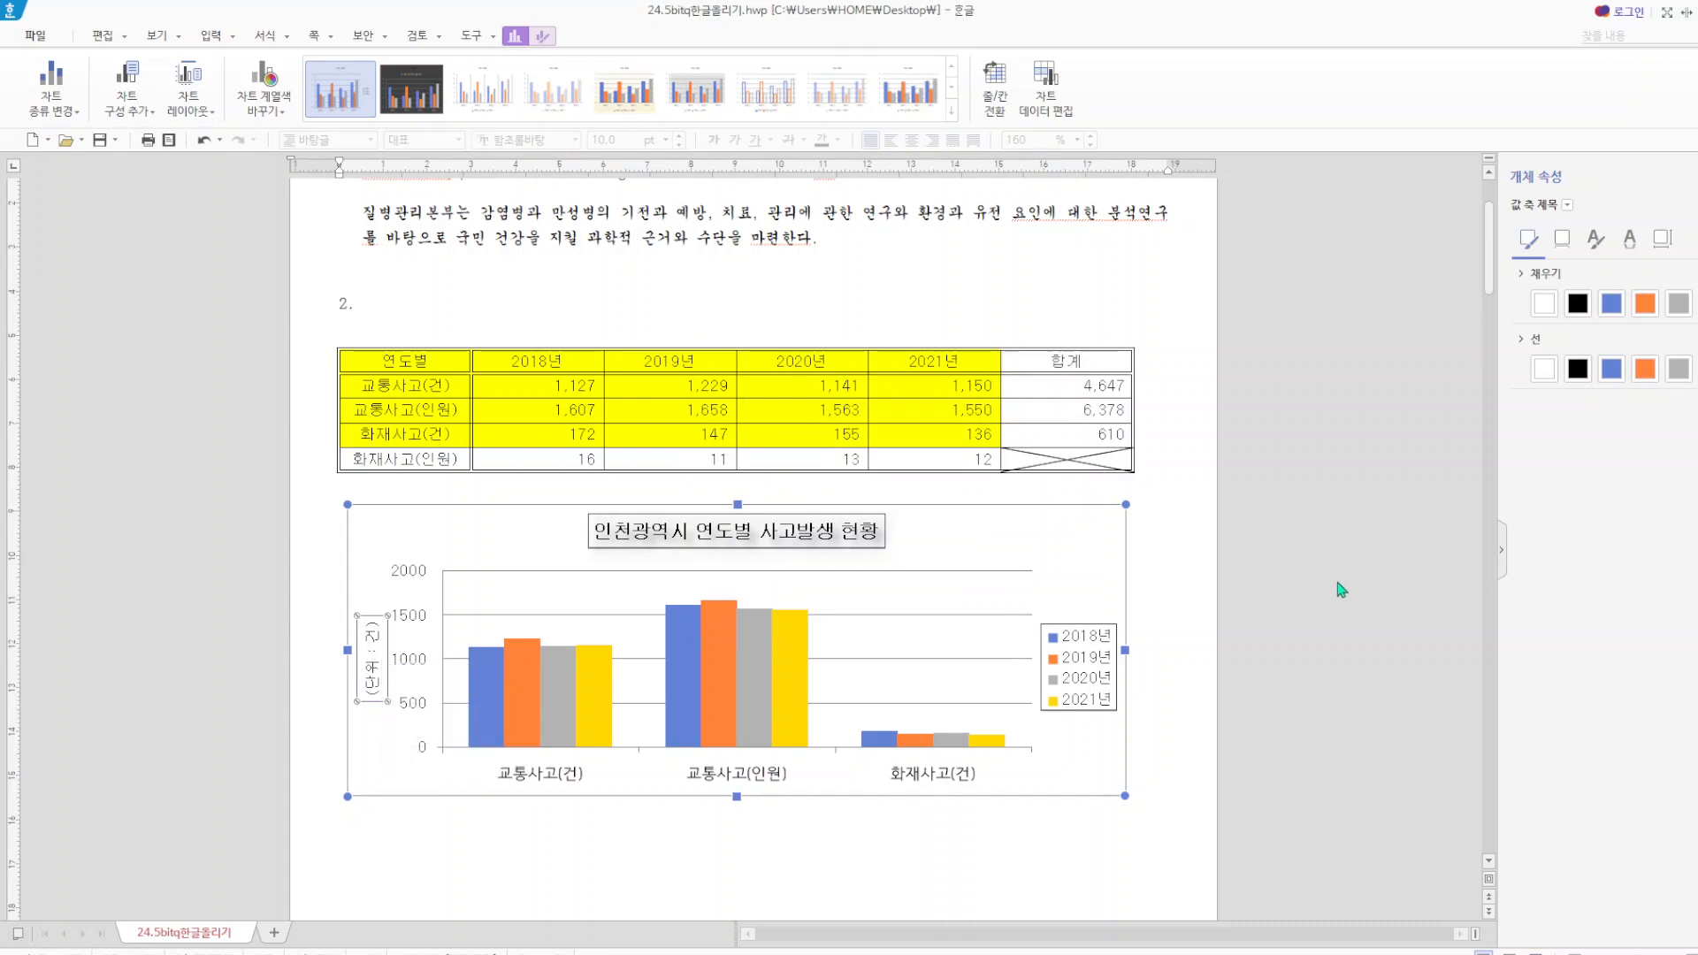
click(1660, 241)
click(1546, 278)
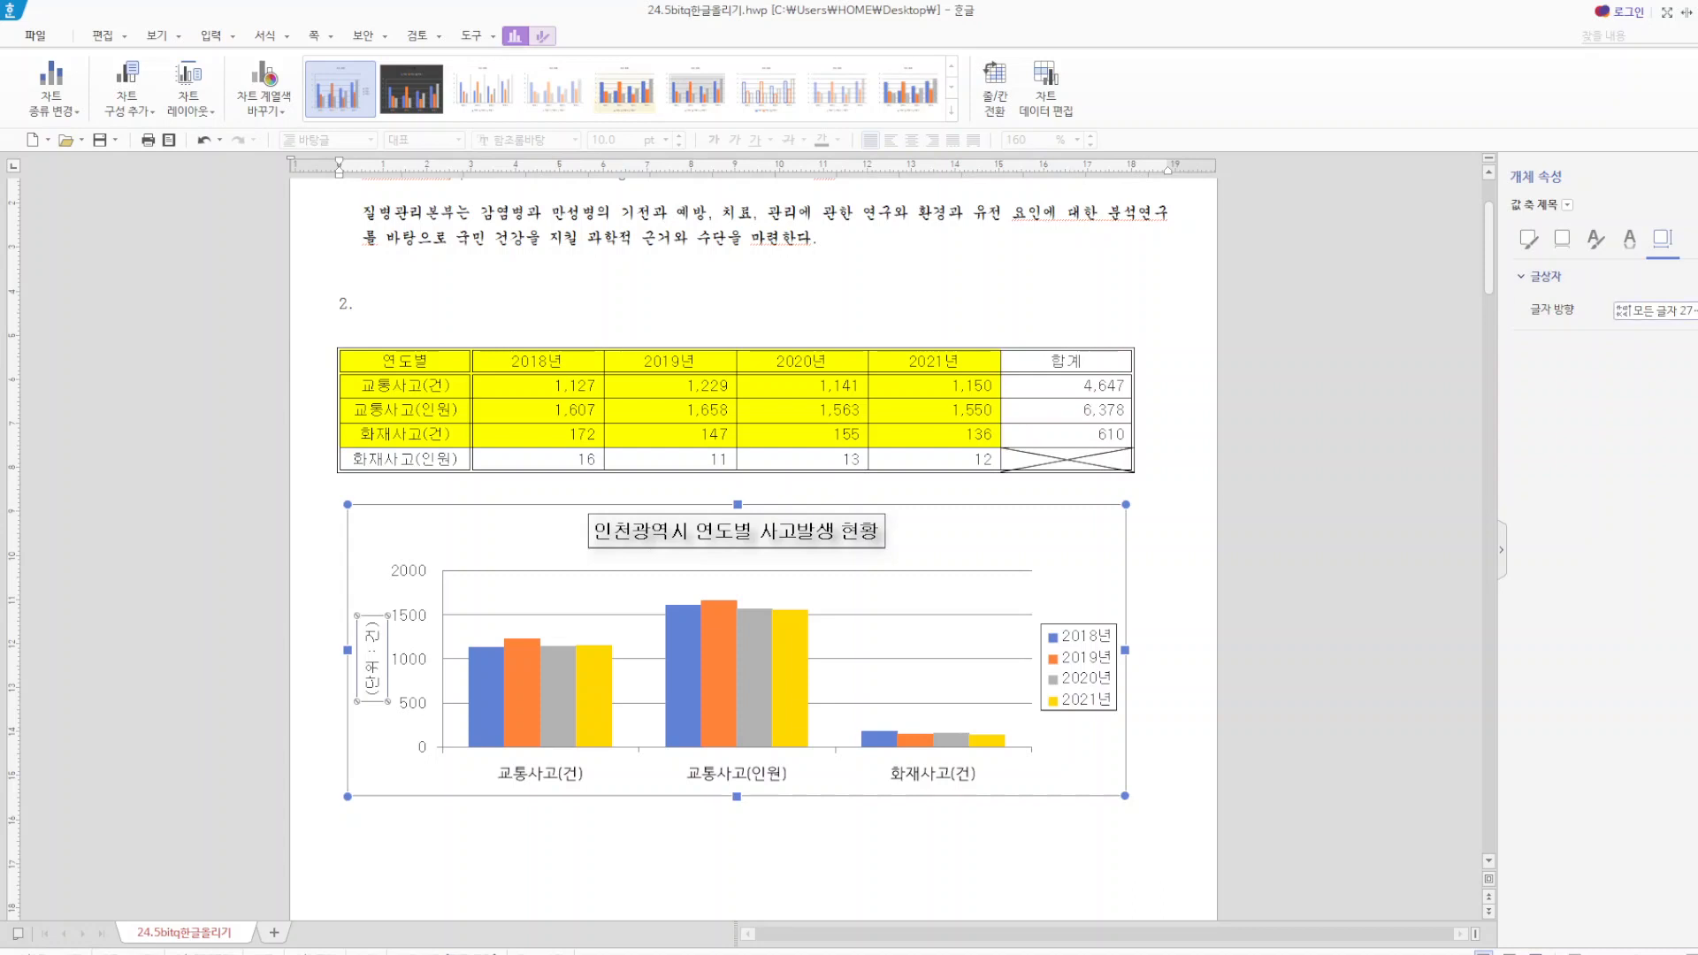
click(1677, 310)
click(1669, 332)
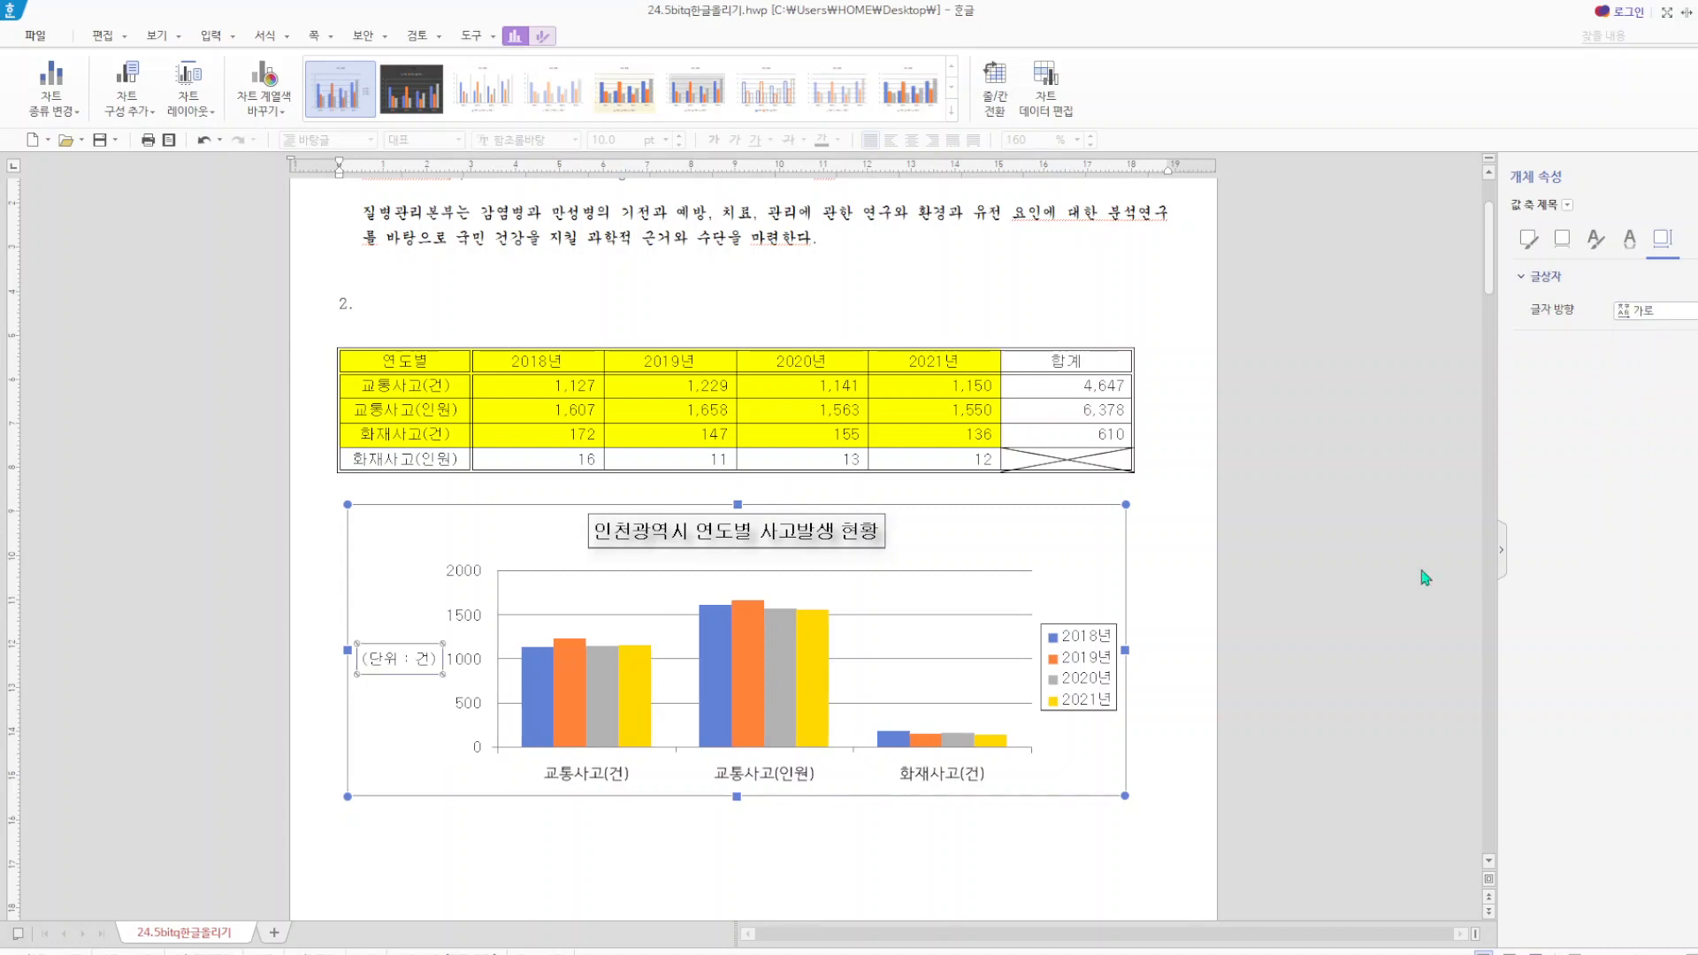
click(1191, 501)
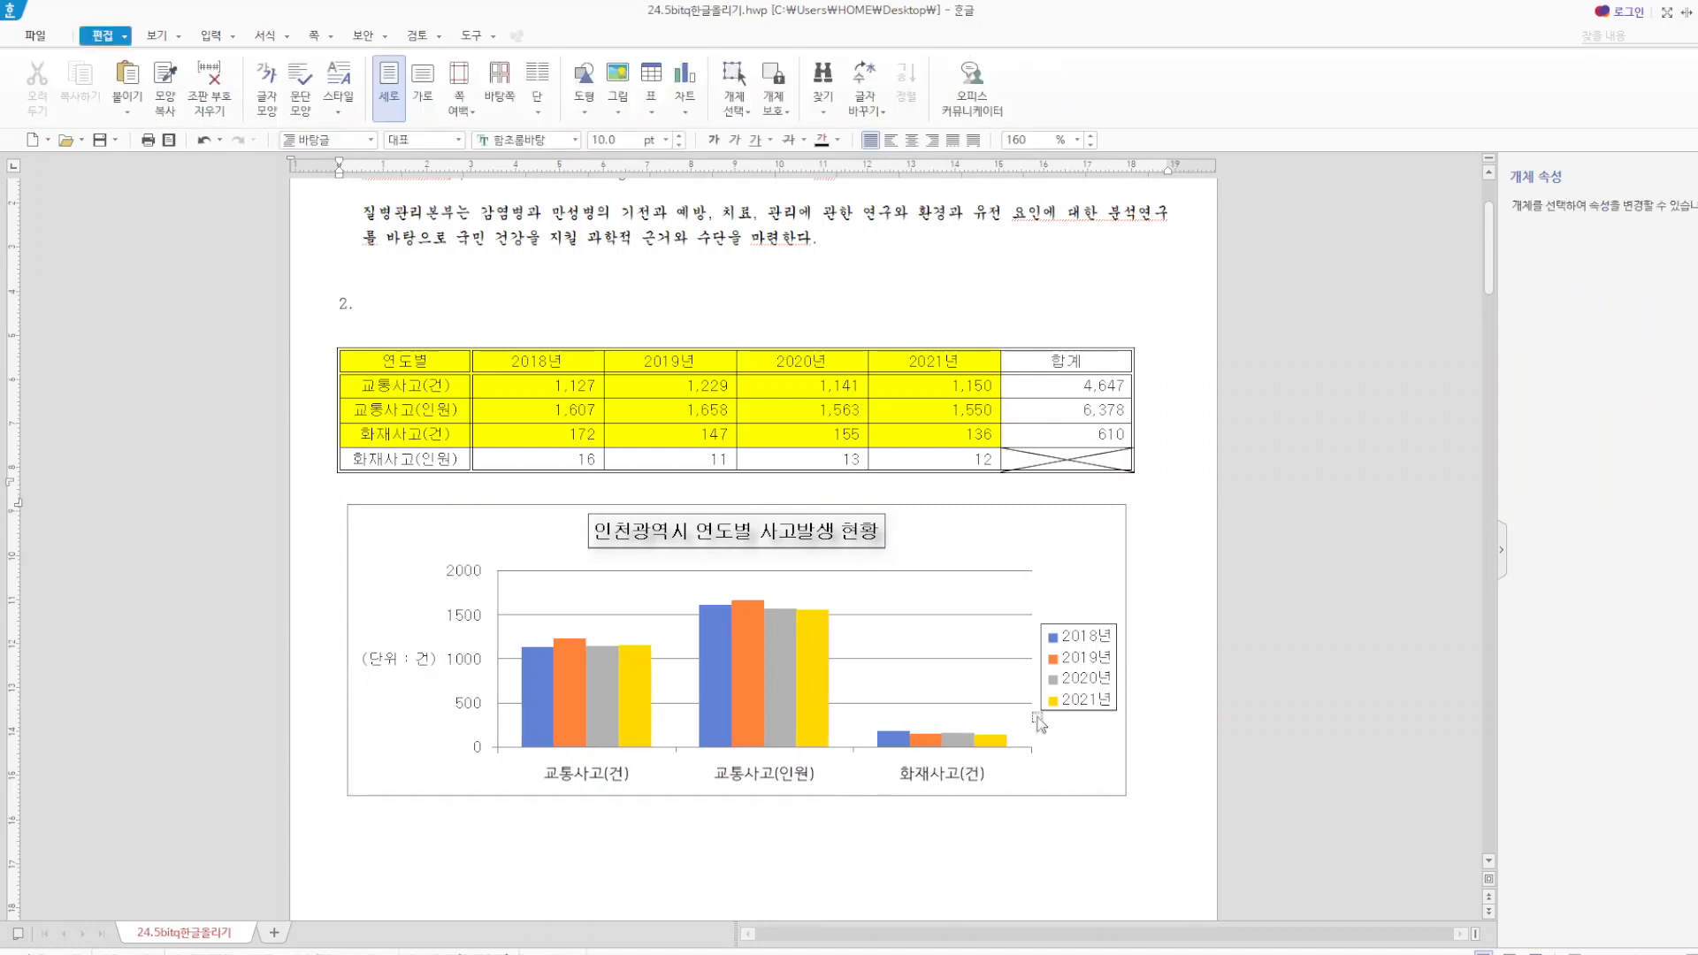
Delete the value axis major gridlines from the chart and deselect it.
right_click(938, 571)
click(933, 581)
click(930, 573)
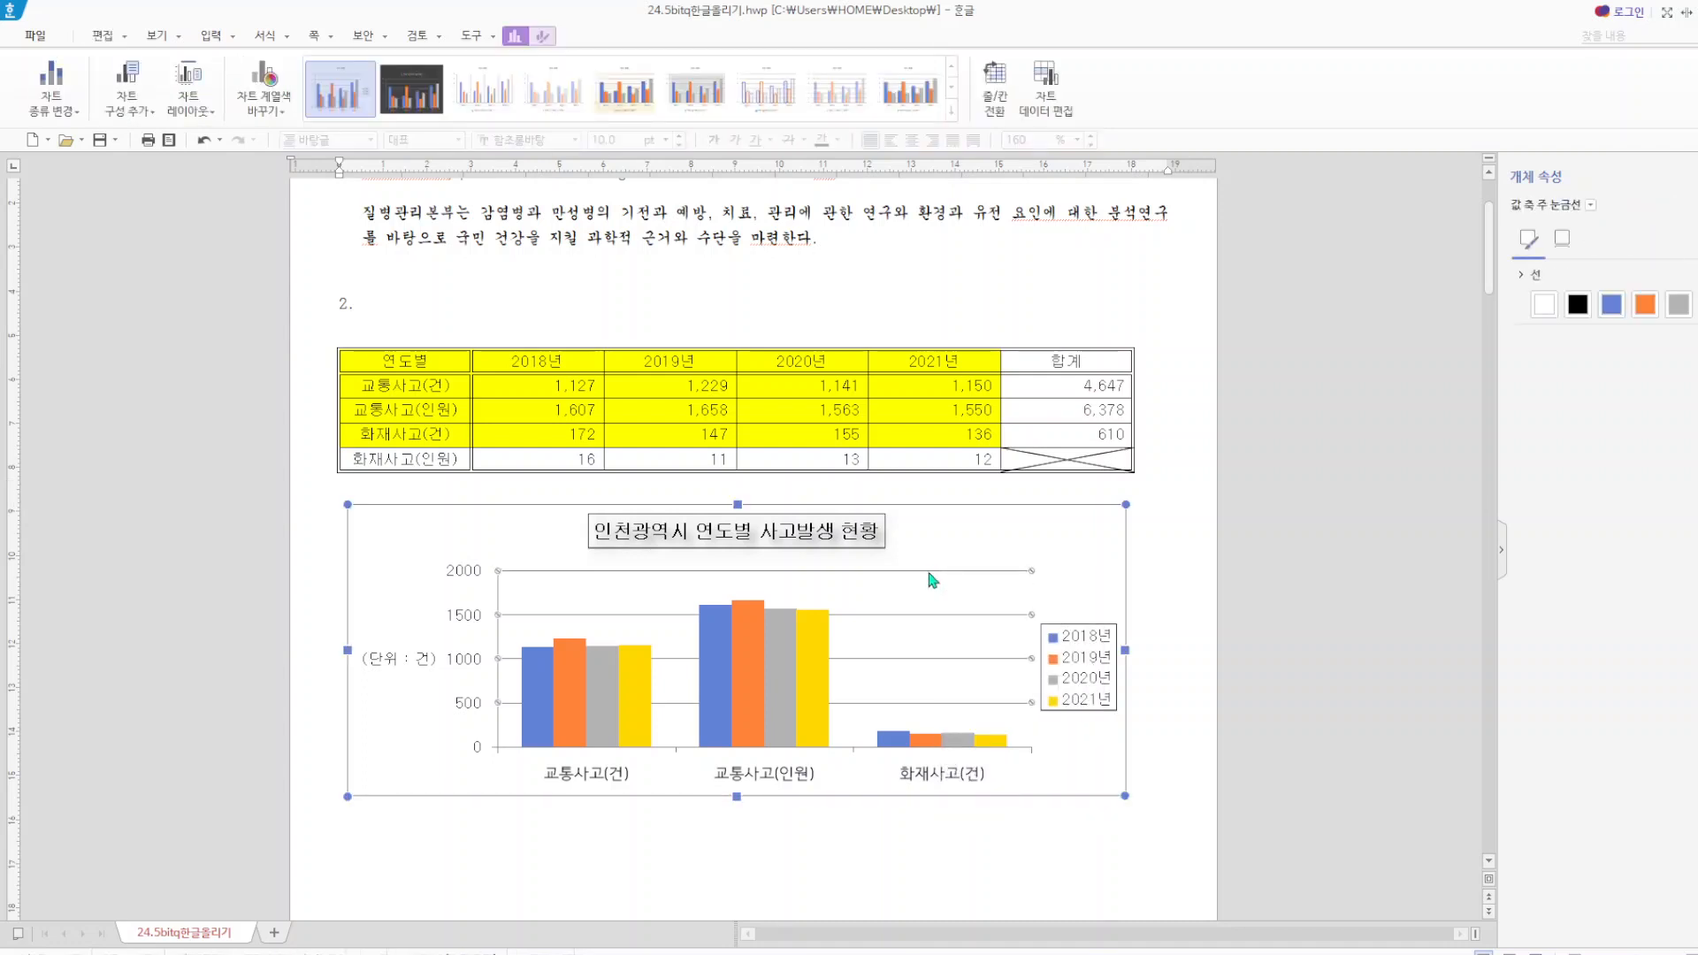
right_click(930, 575)
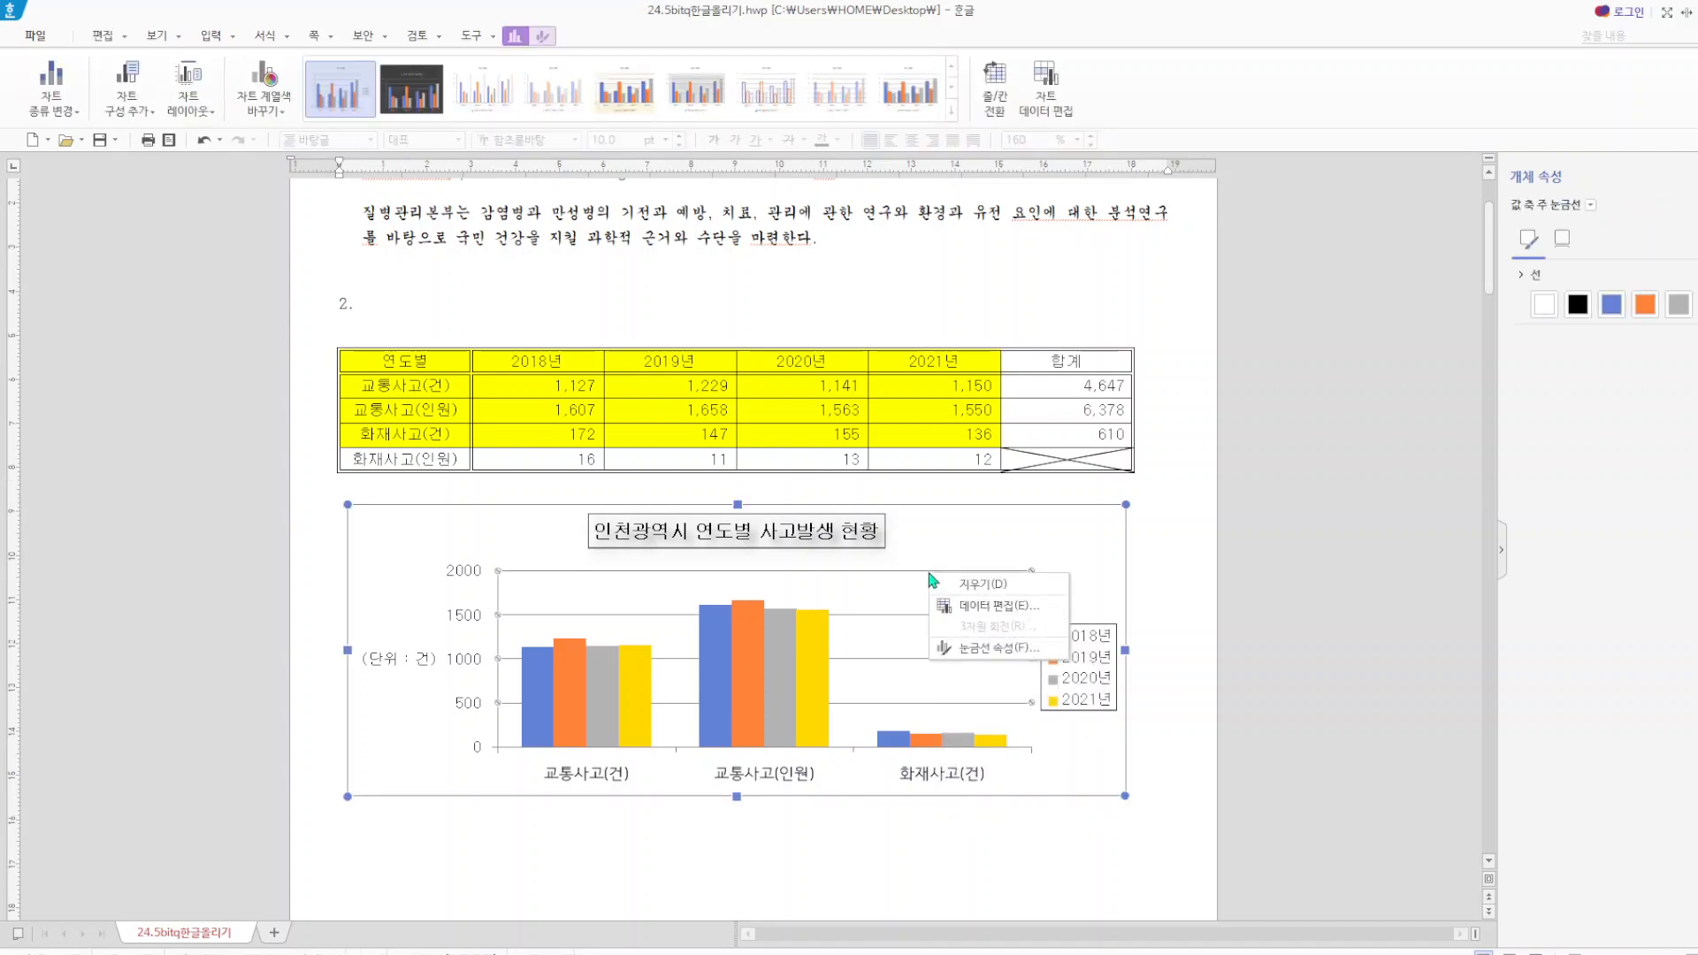
click(995, 593)
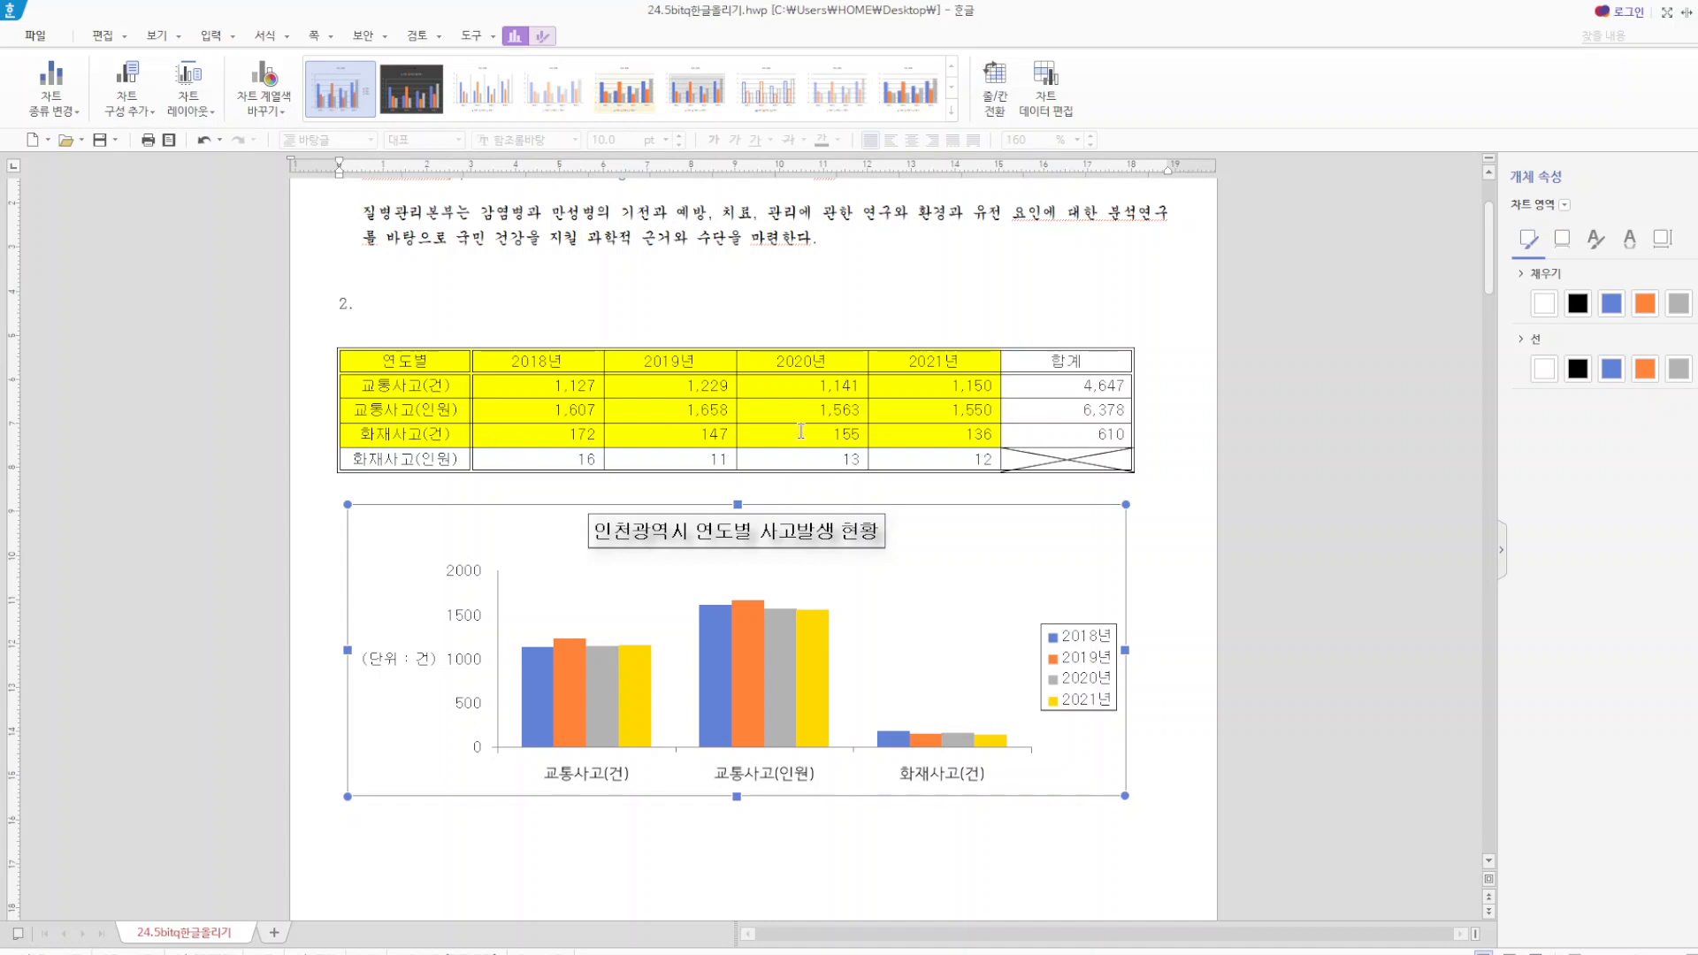
click(547, 294)
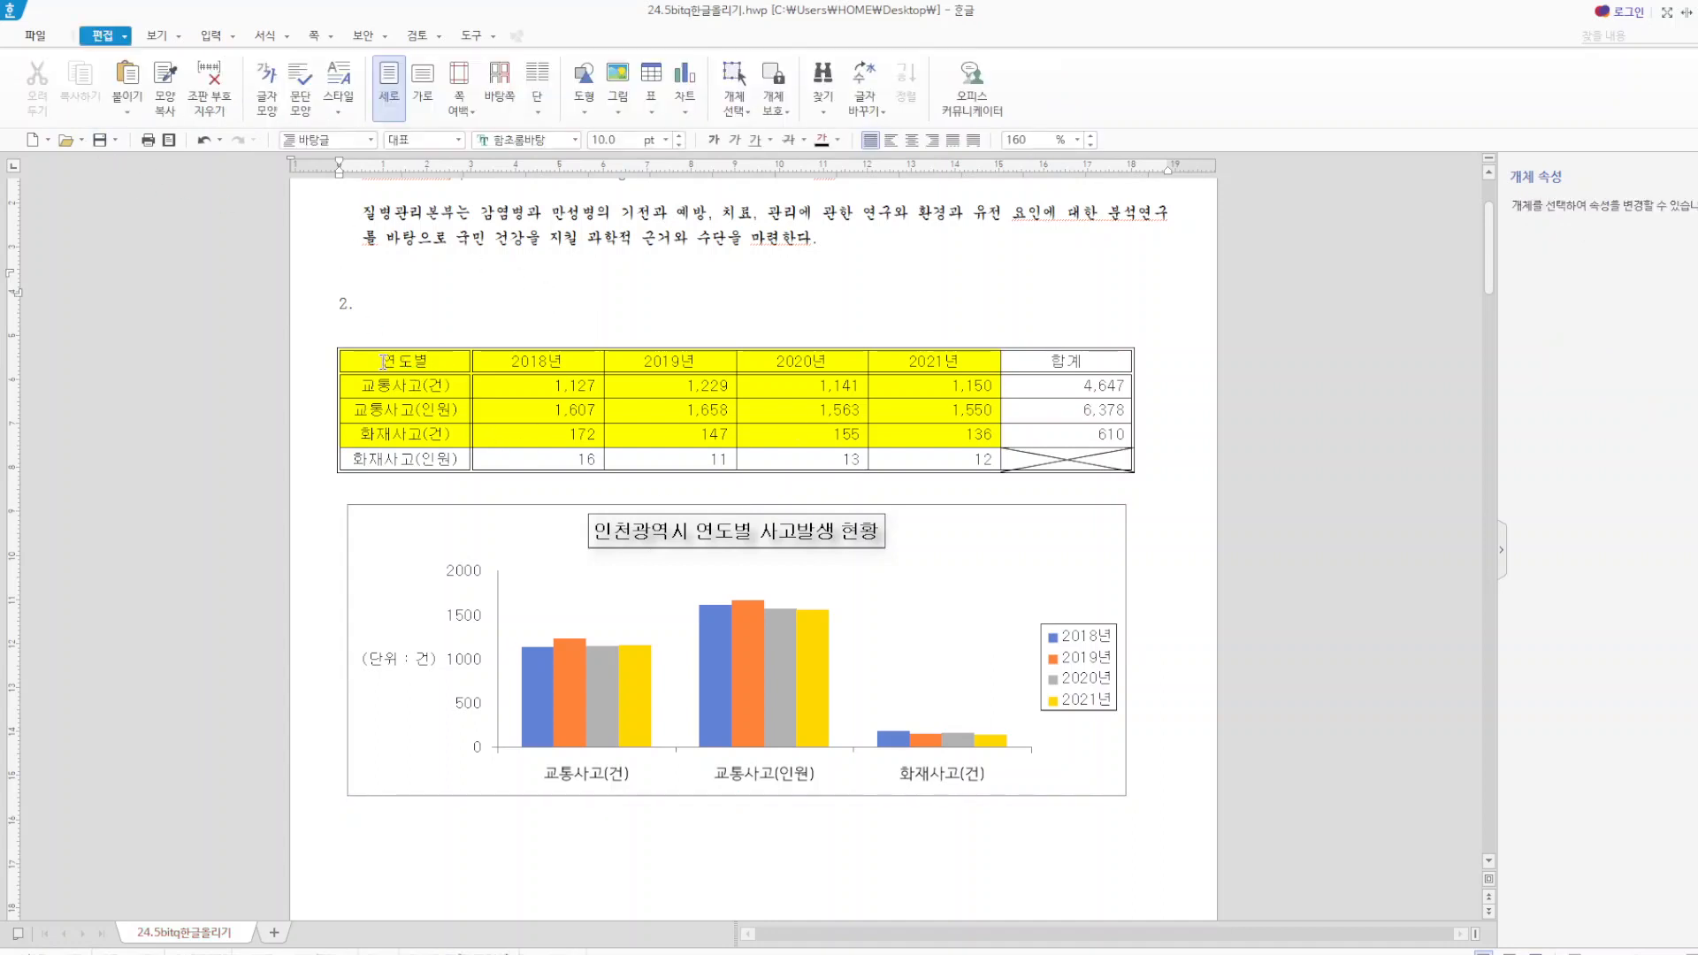
Apply a solid 0.12mm line to all borders (모두) of every cell in the item 2 table.
drag(360, 361, 1021, 470)
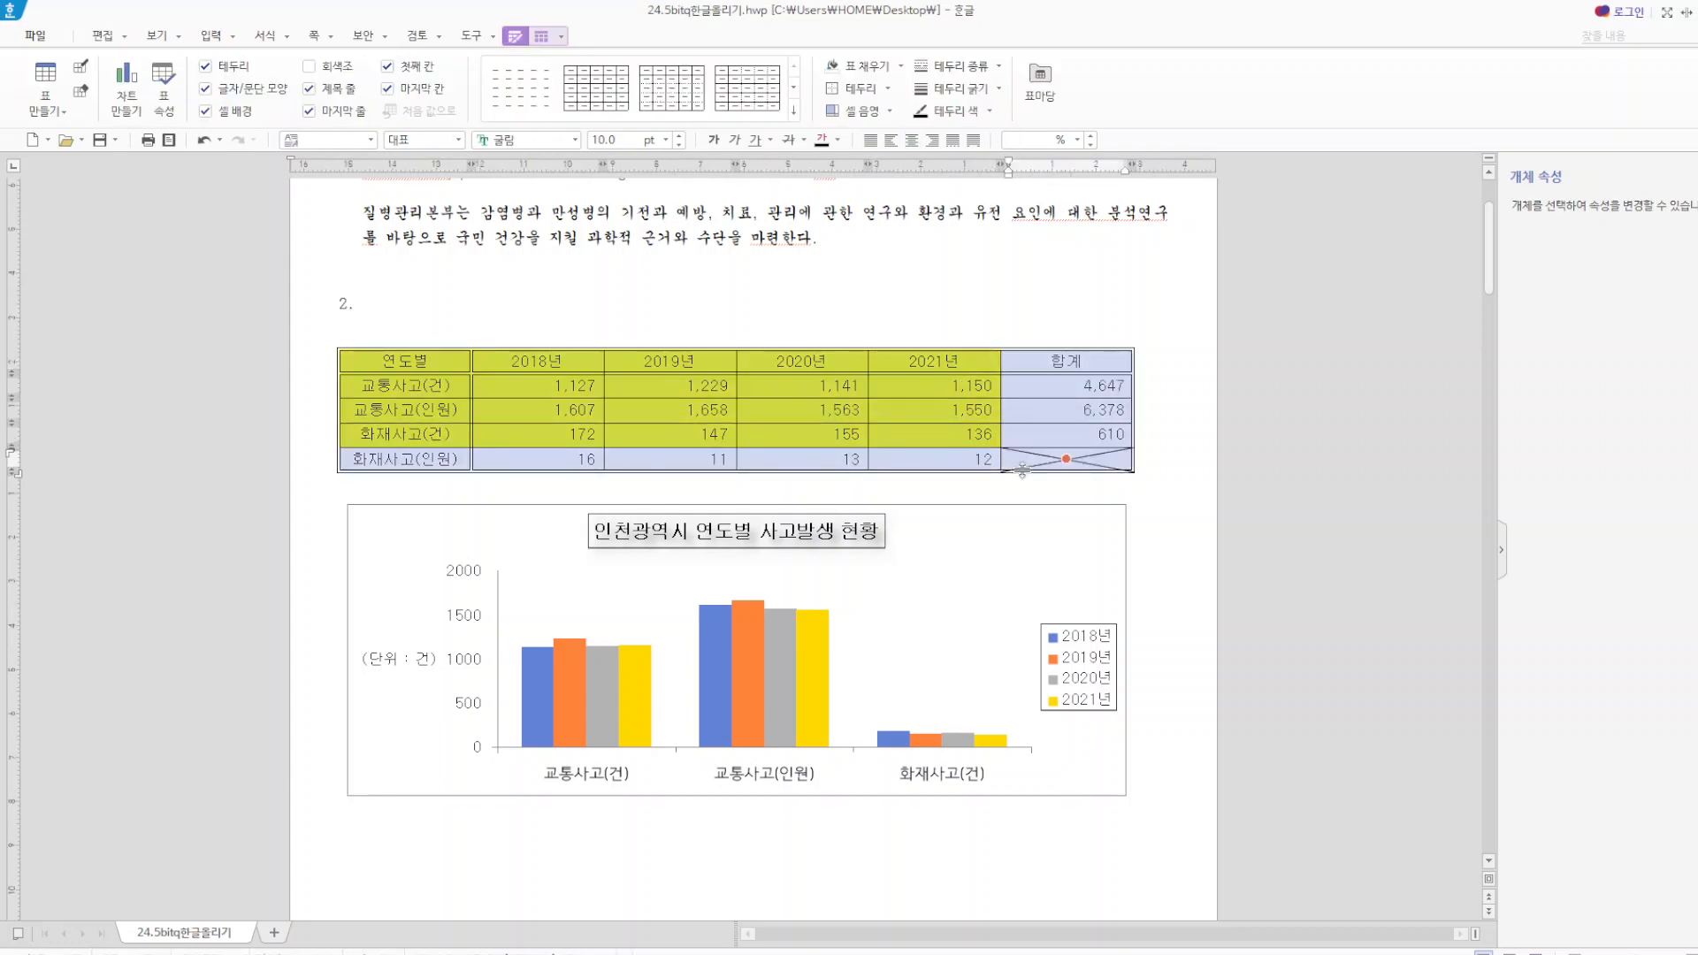
key(l)
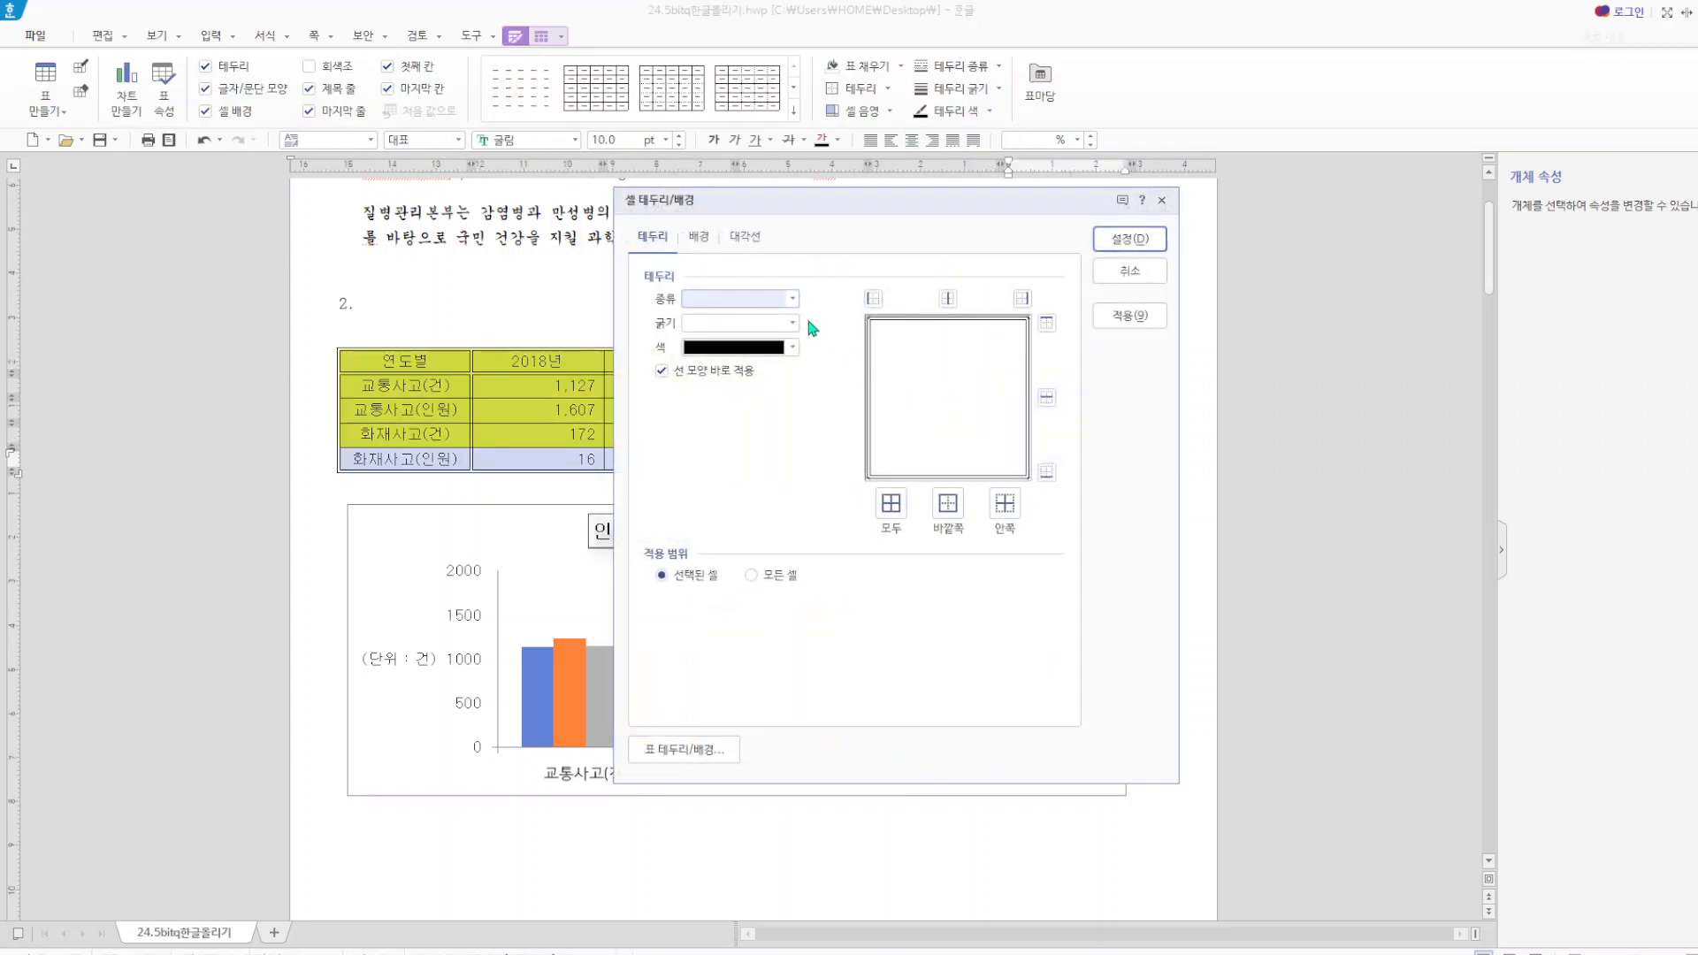
click(792, 298)
click(777, 336)
click(792, 322)
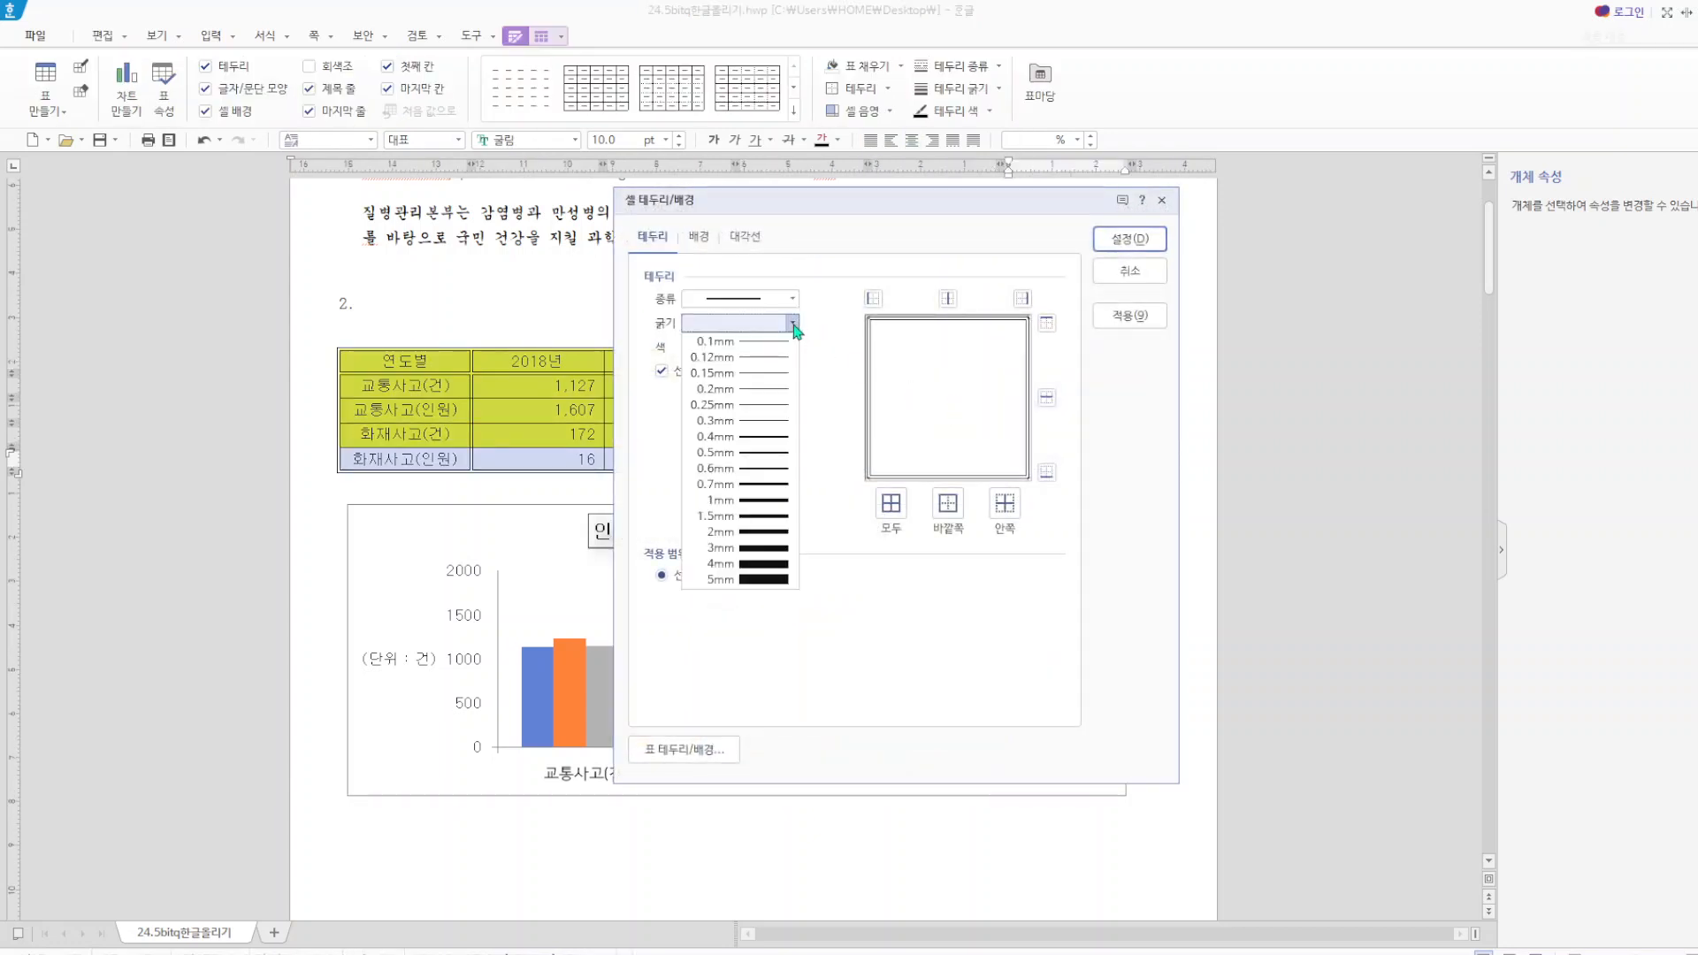
click(772, 358)
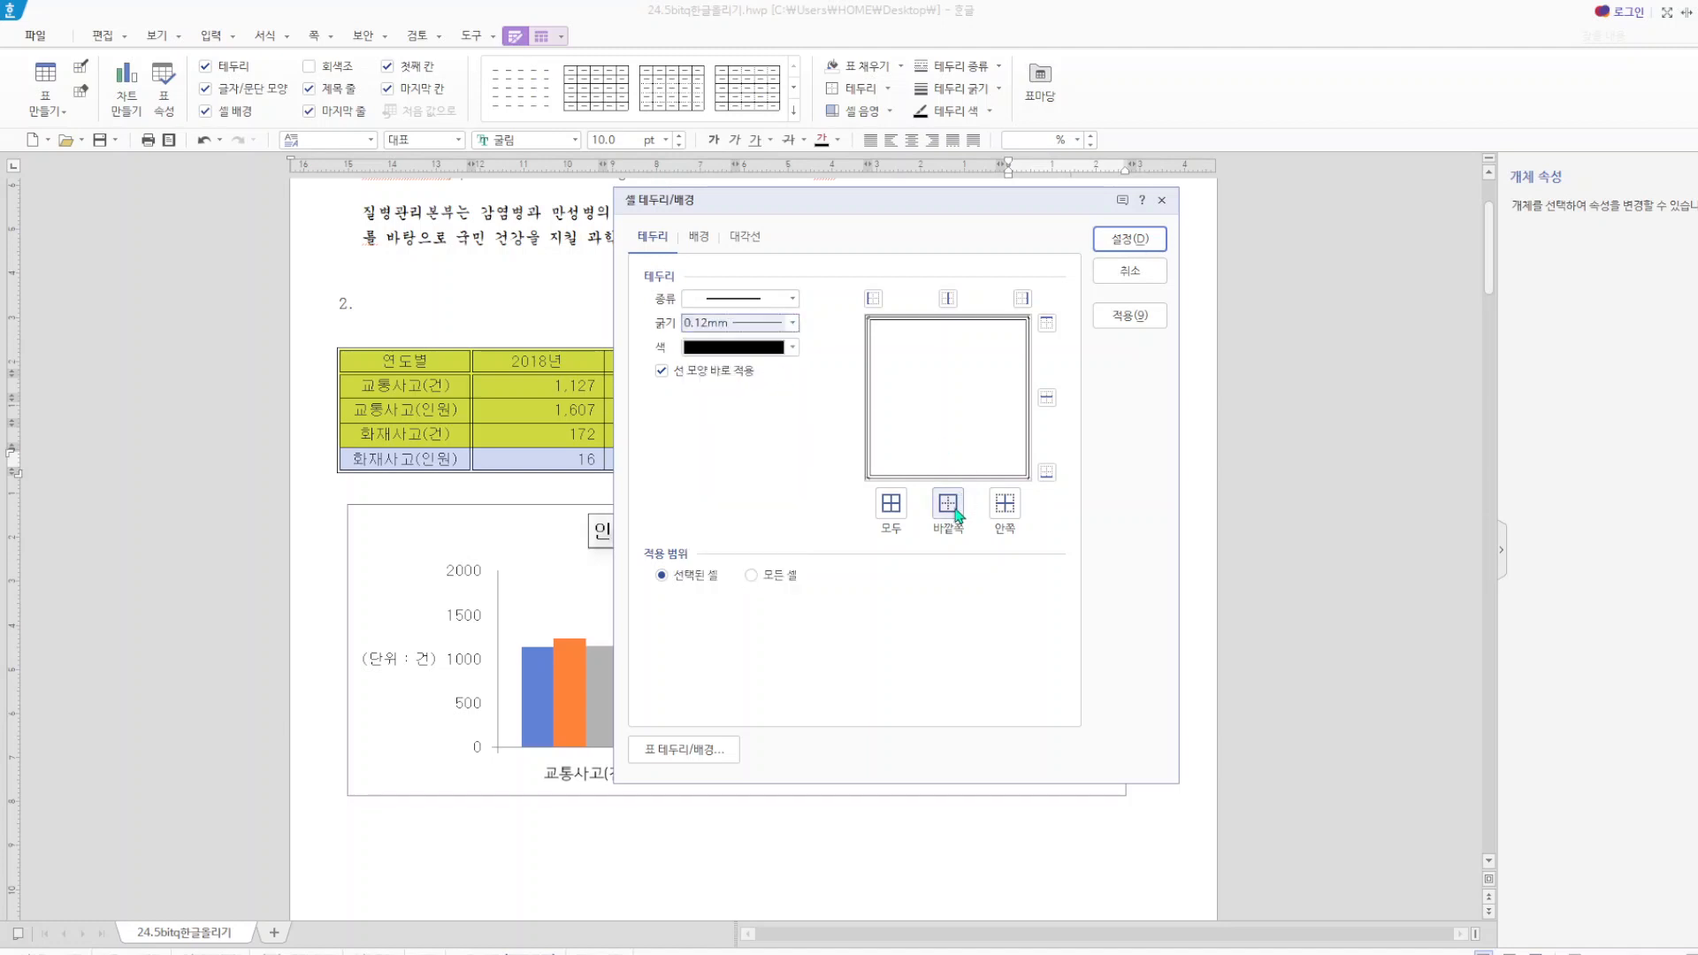
click(890, 503)
click(1130, 239)
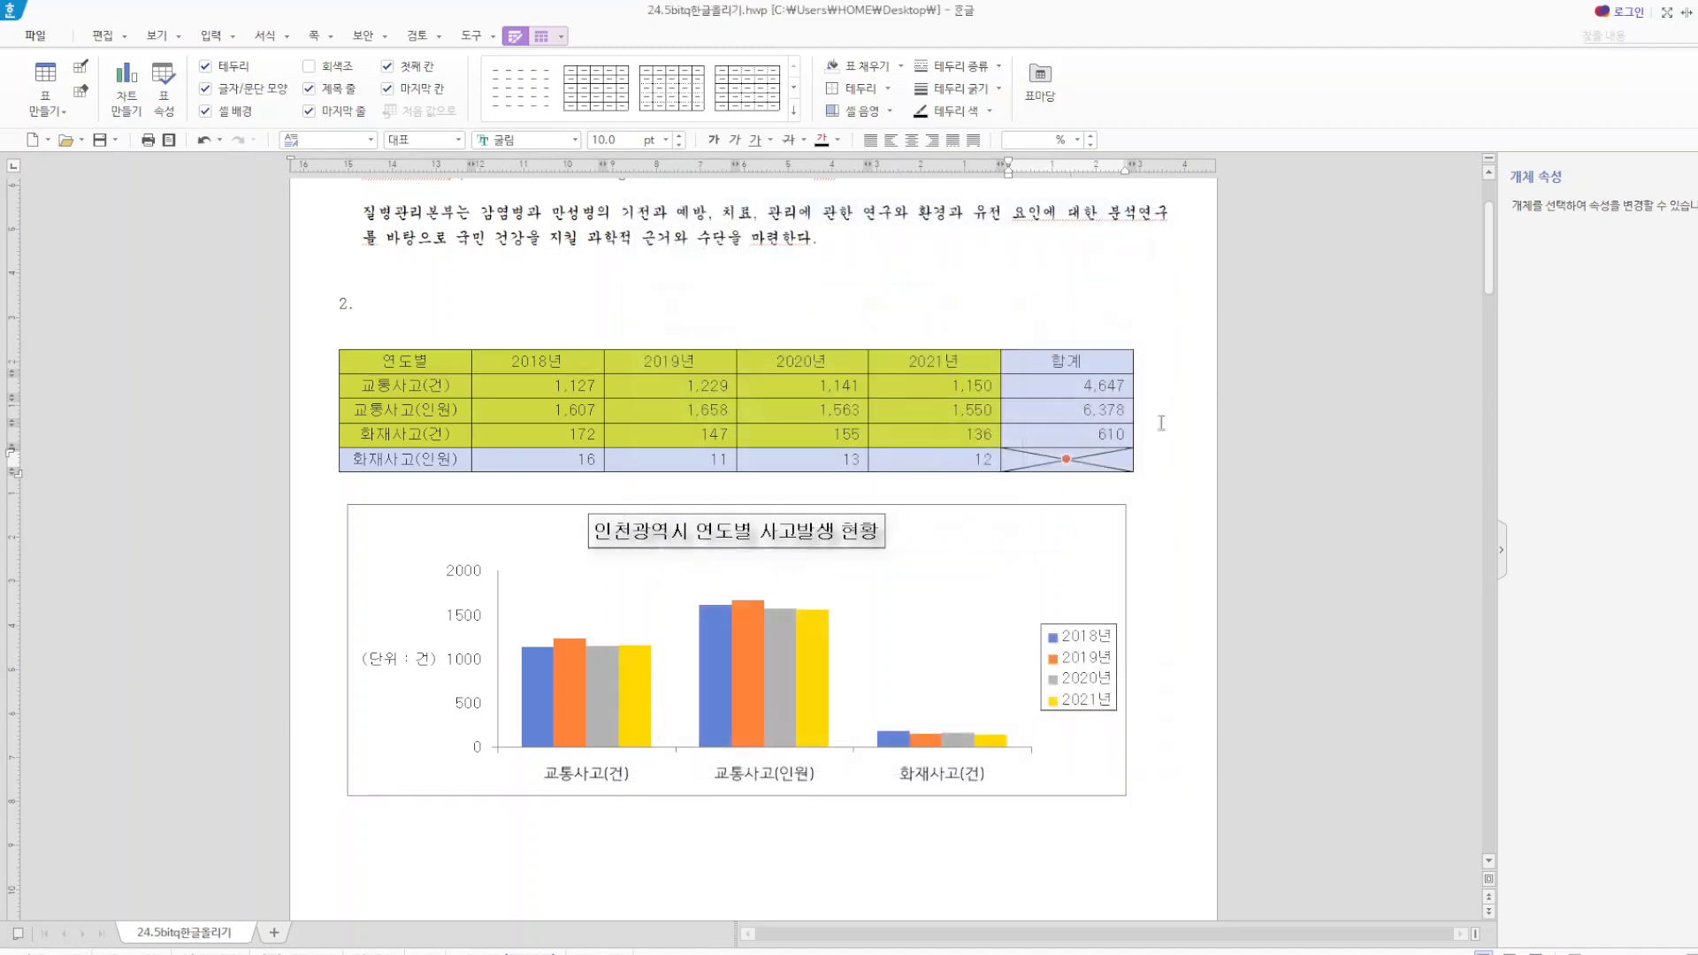
click(1192, 515)
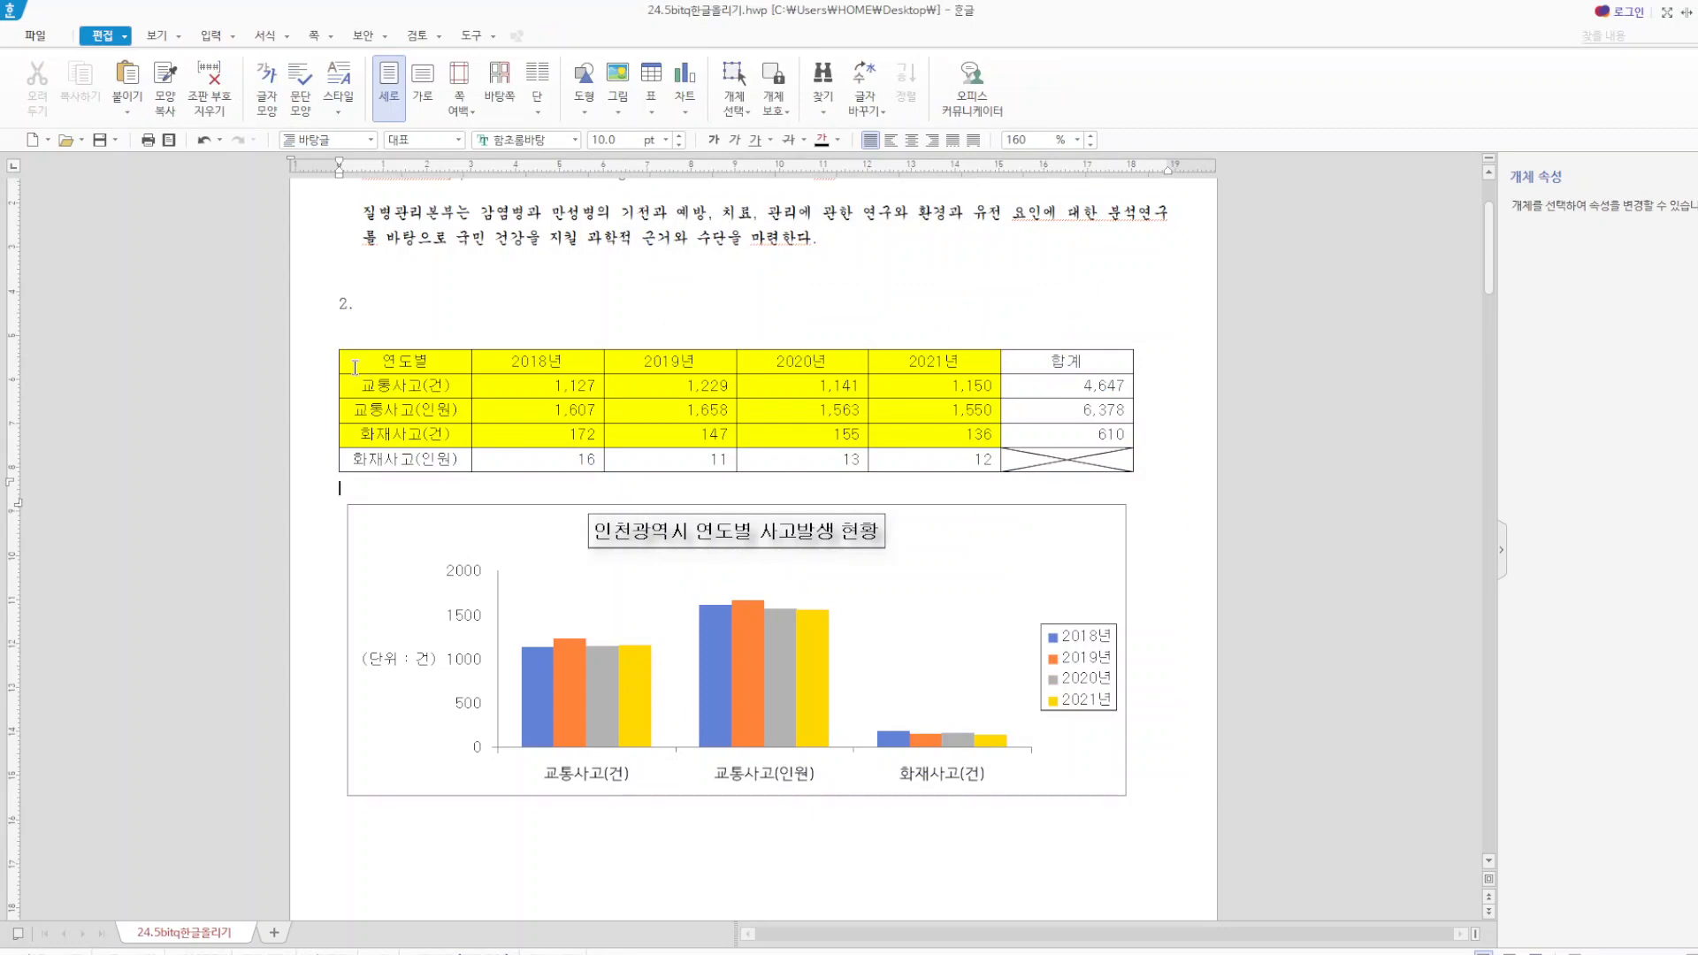
Apply a 0.5mm double line to the outer borders (바깥쪽) of the whole item 2 table.
drag(356, 367, 1031, 476)
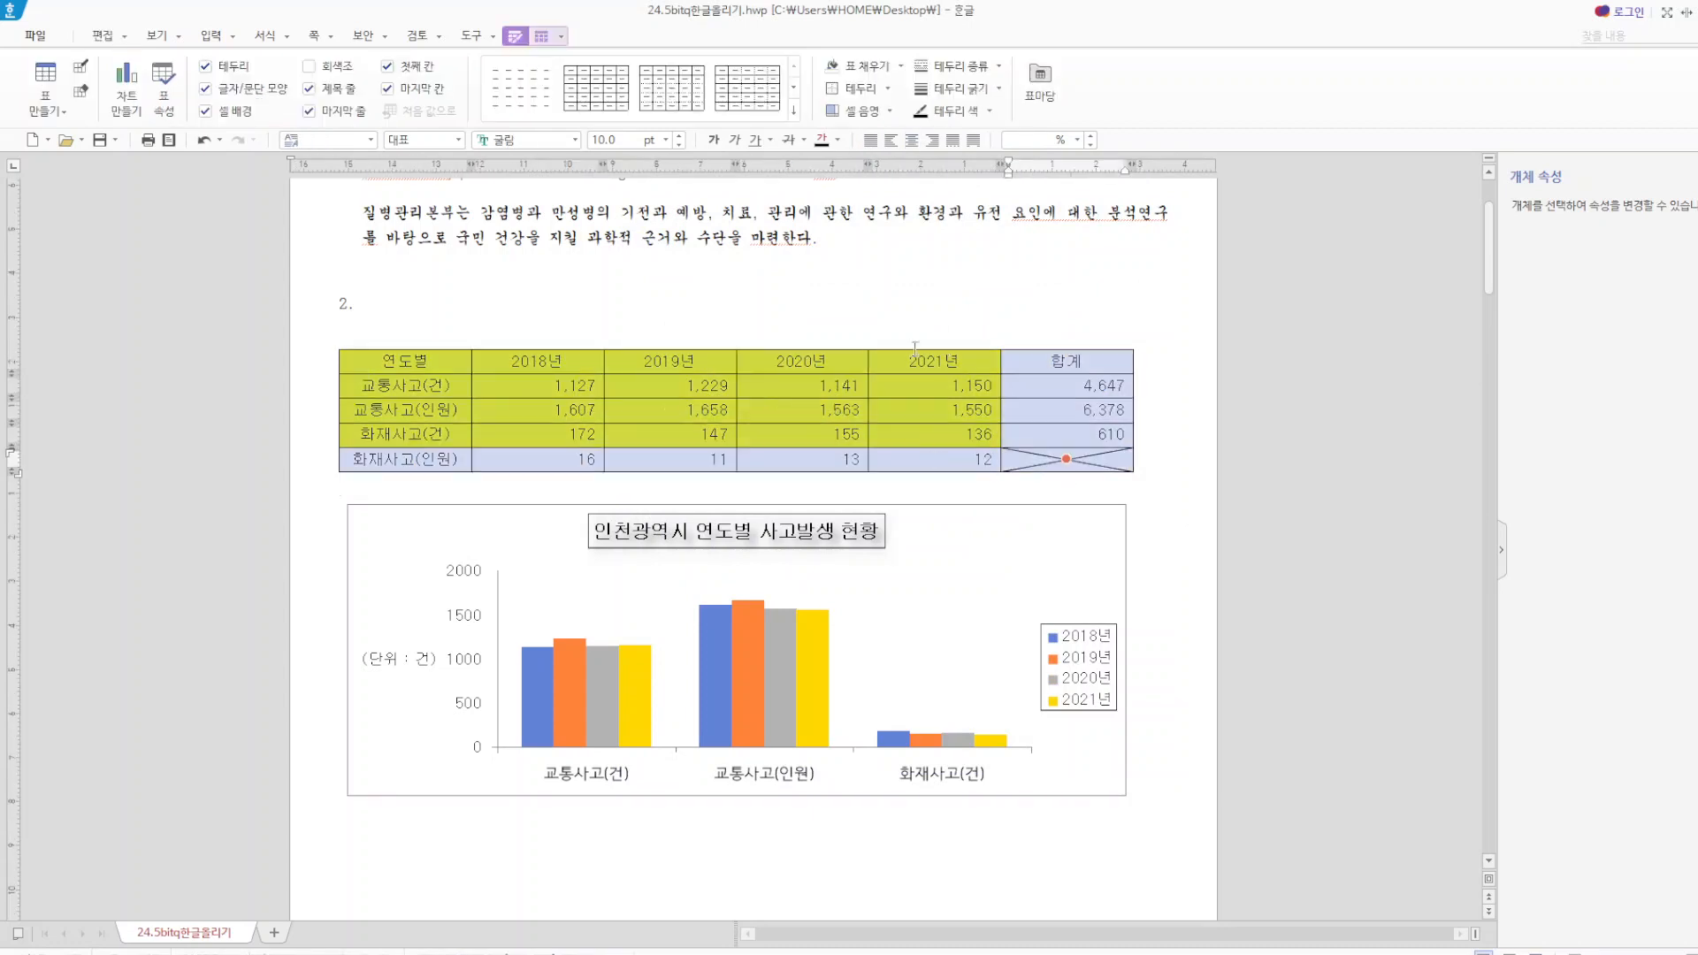
key(l)
click(792, 298)
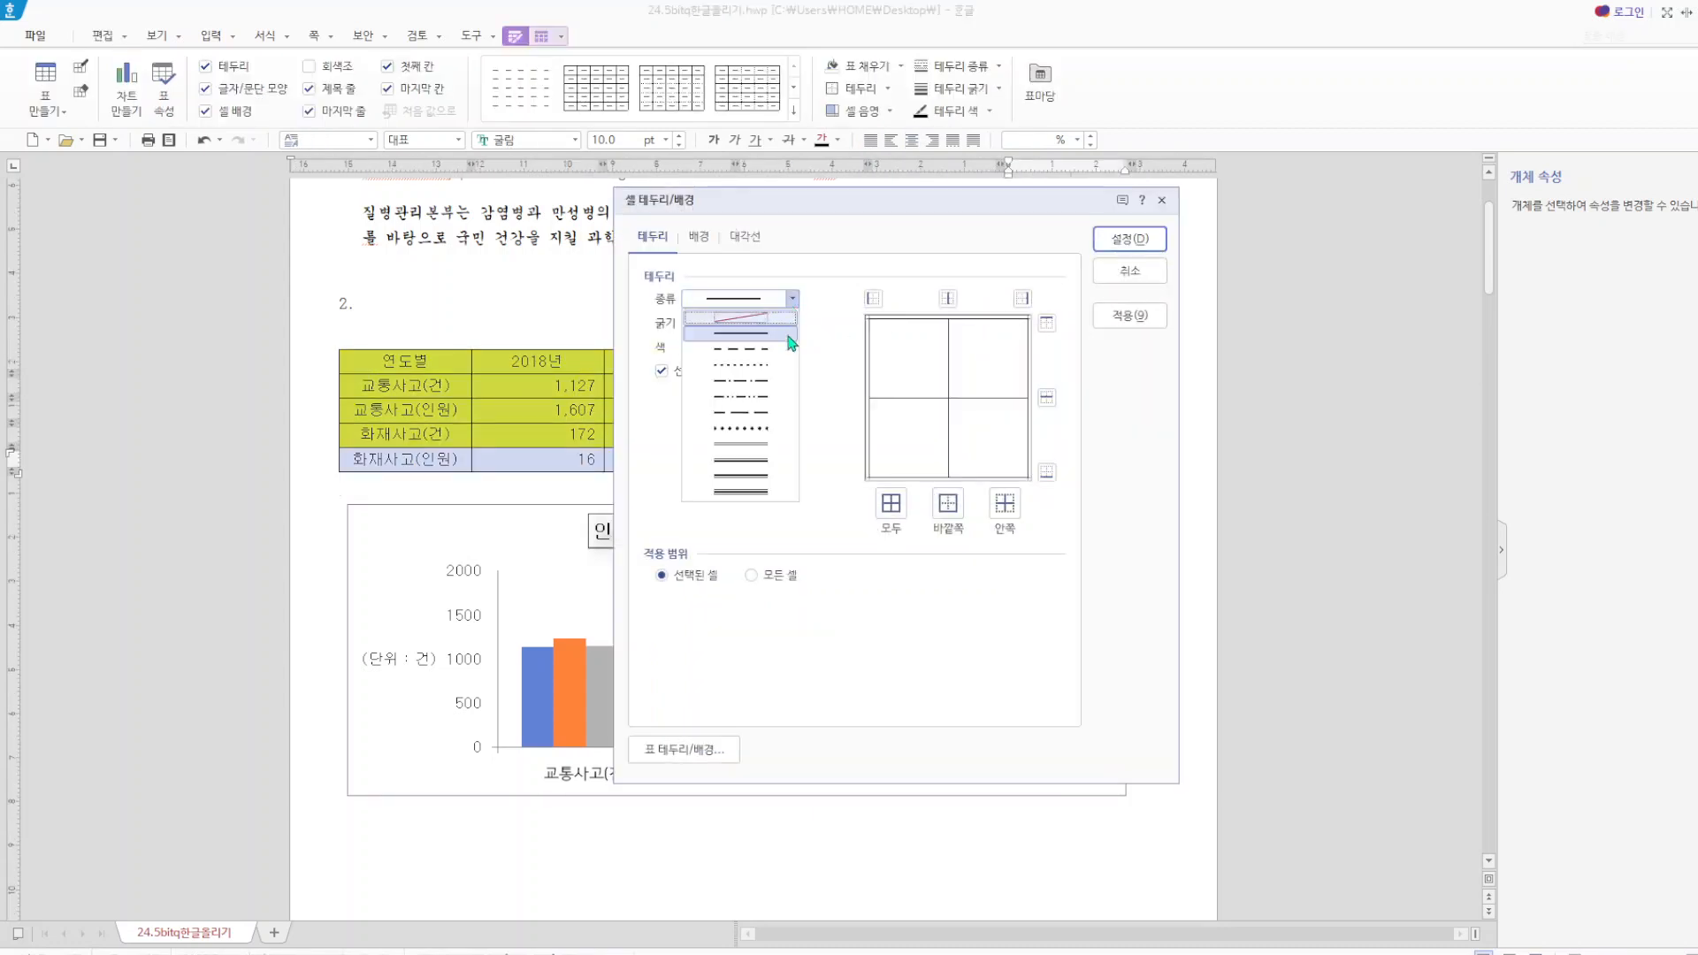
click(773, 443)
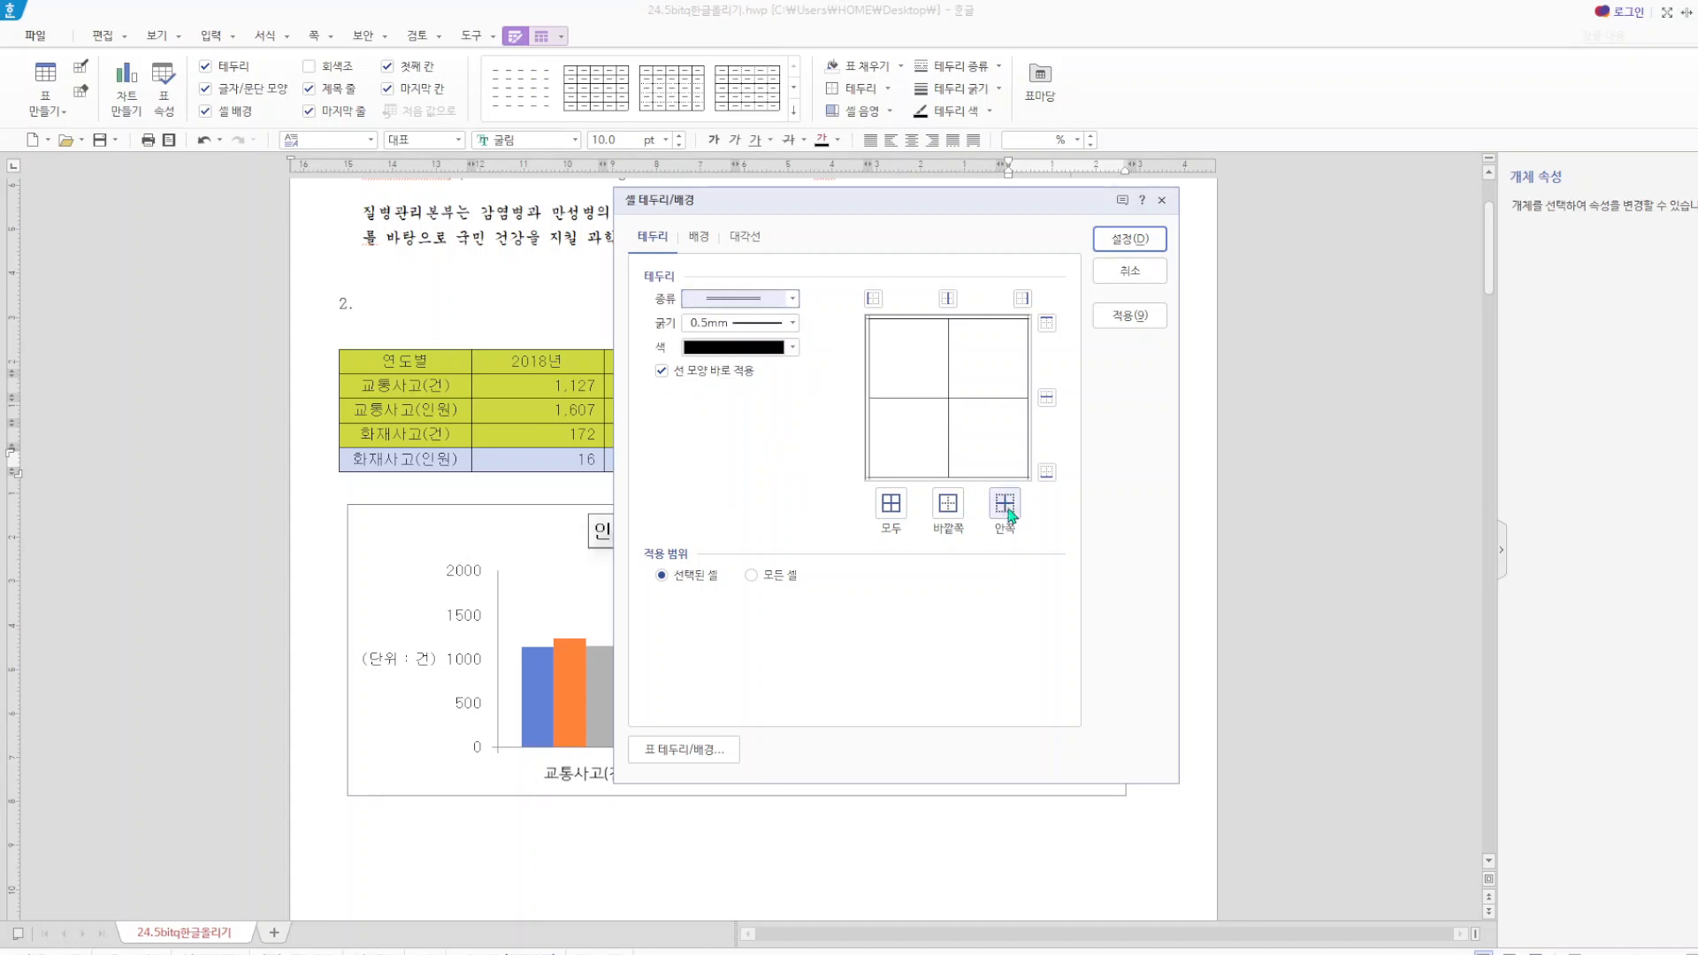
click(953, 513)
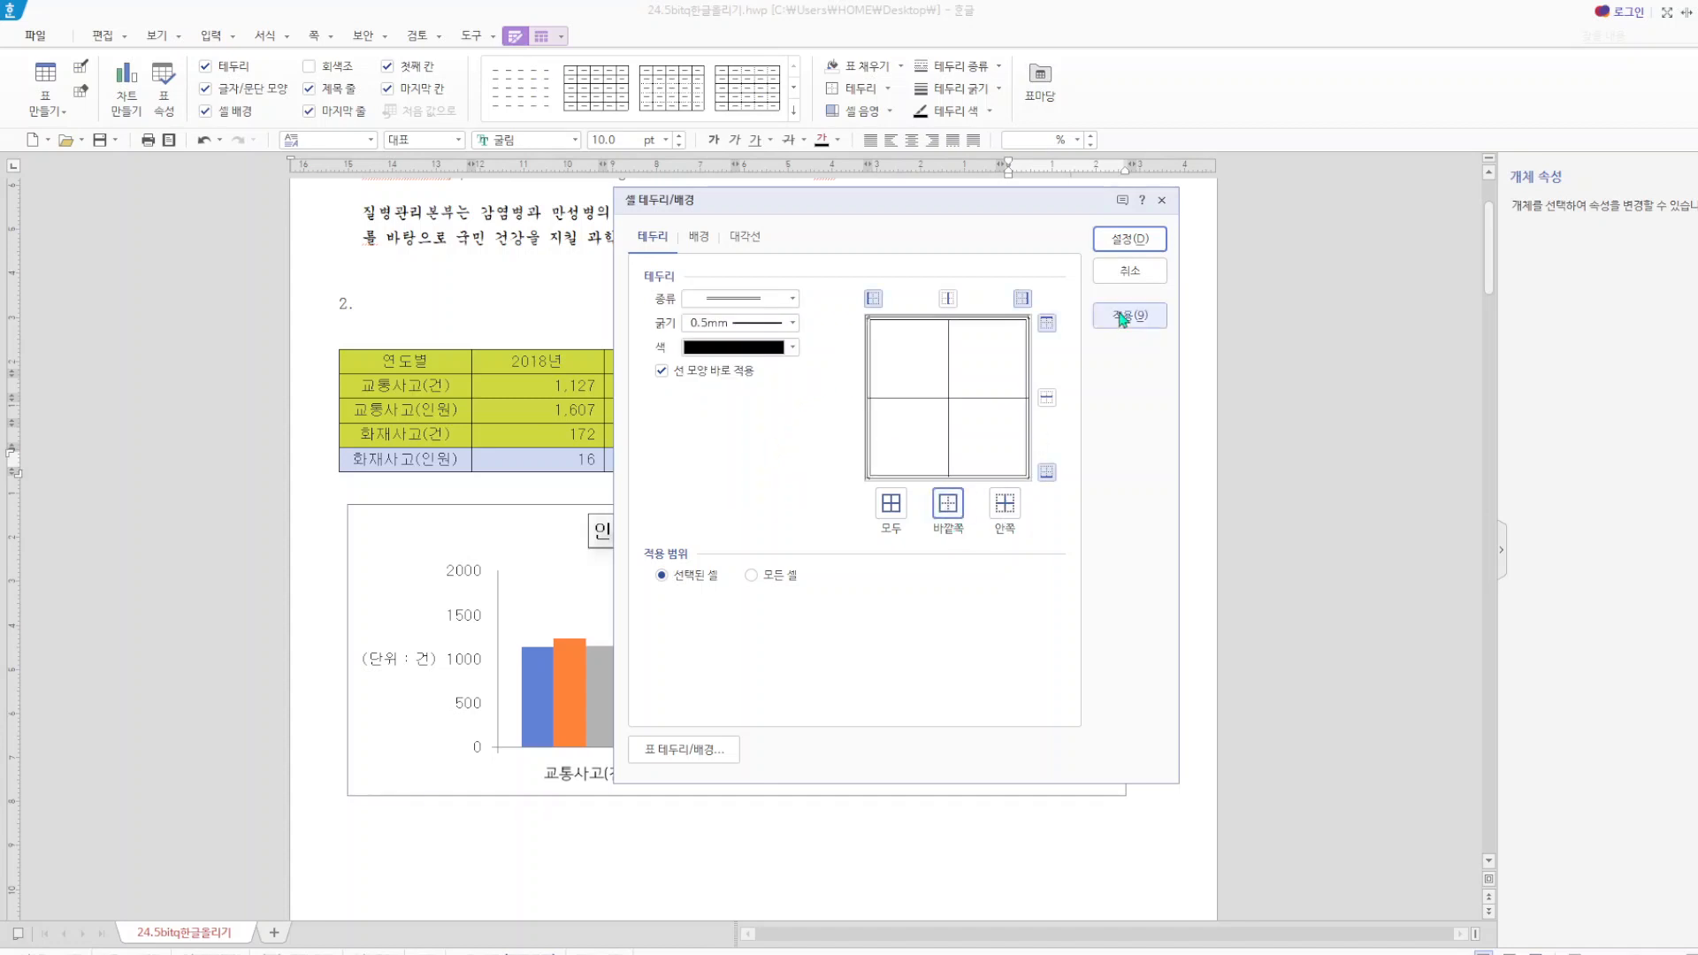
click(1129, 239)
Apply a double line to the bottom border of the table's header row, from 연도별 through 합계.
drag(394, 363, 1058, 352)
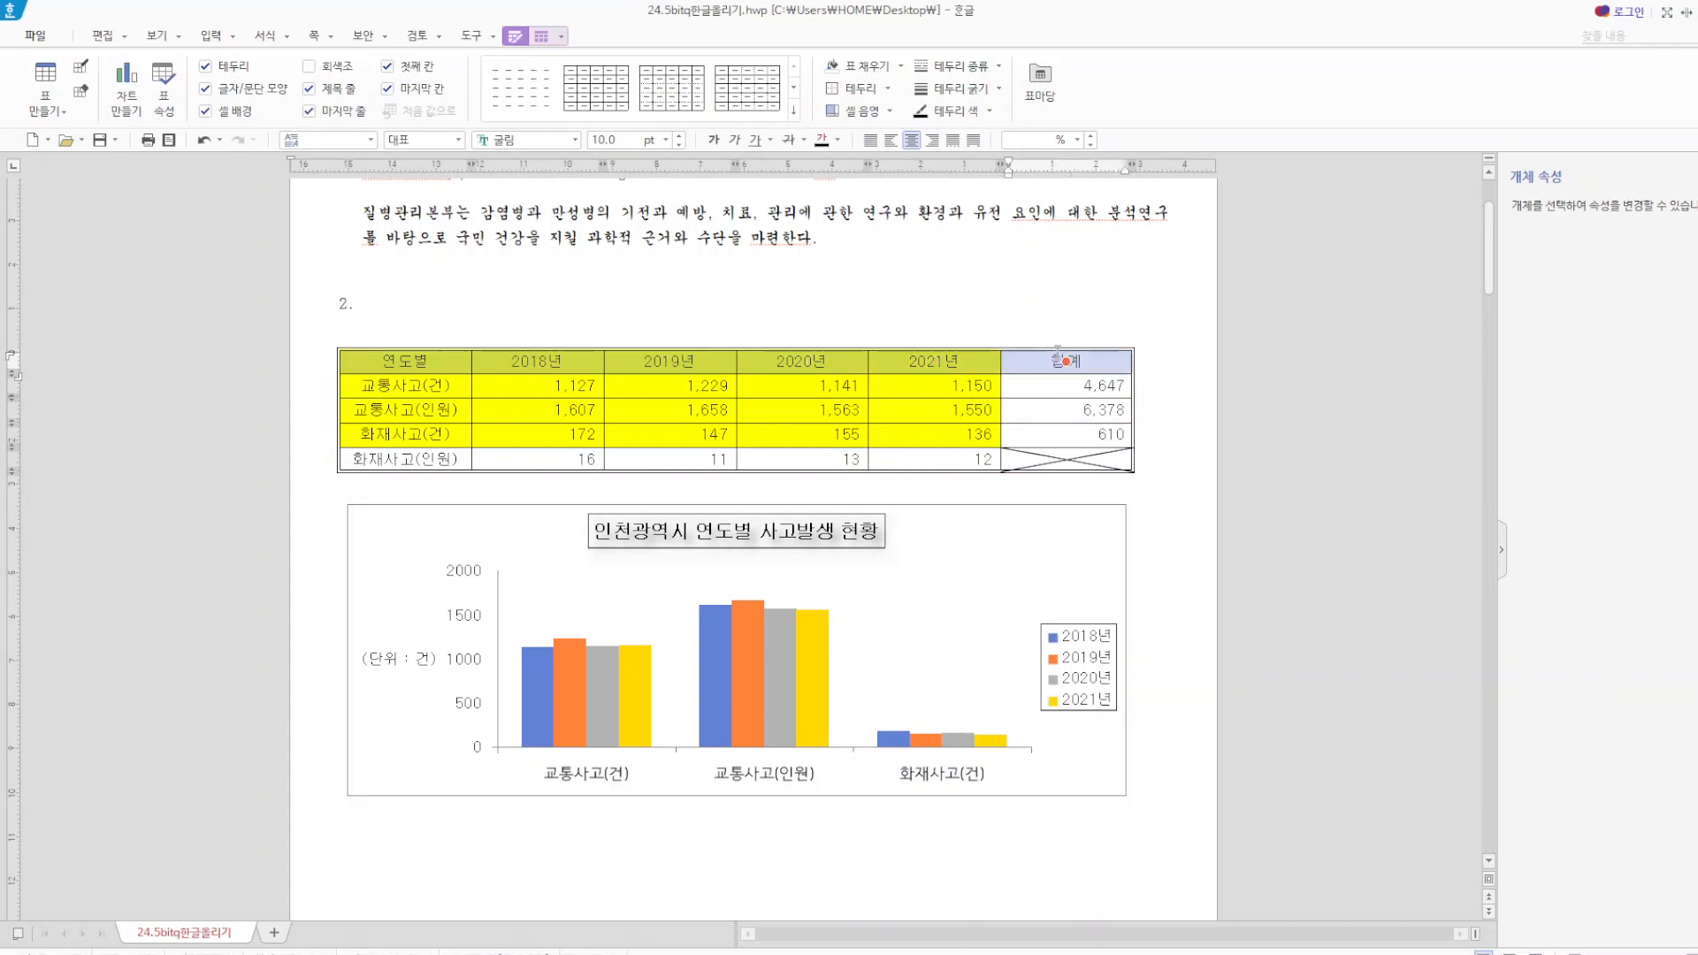
key(l)
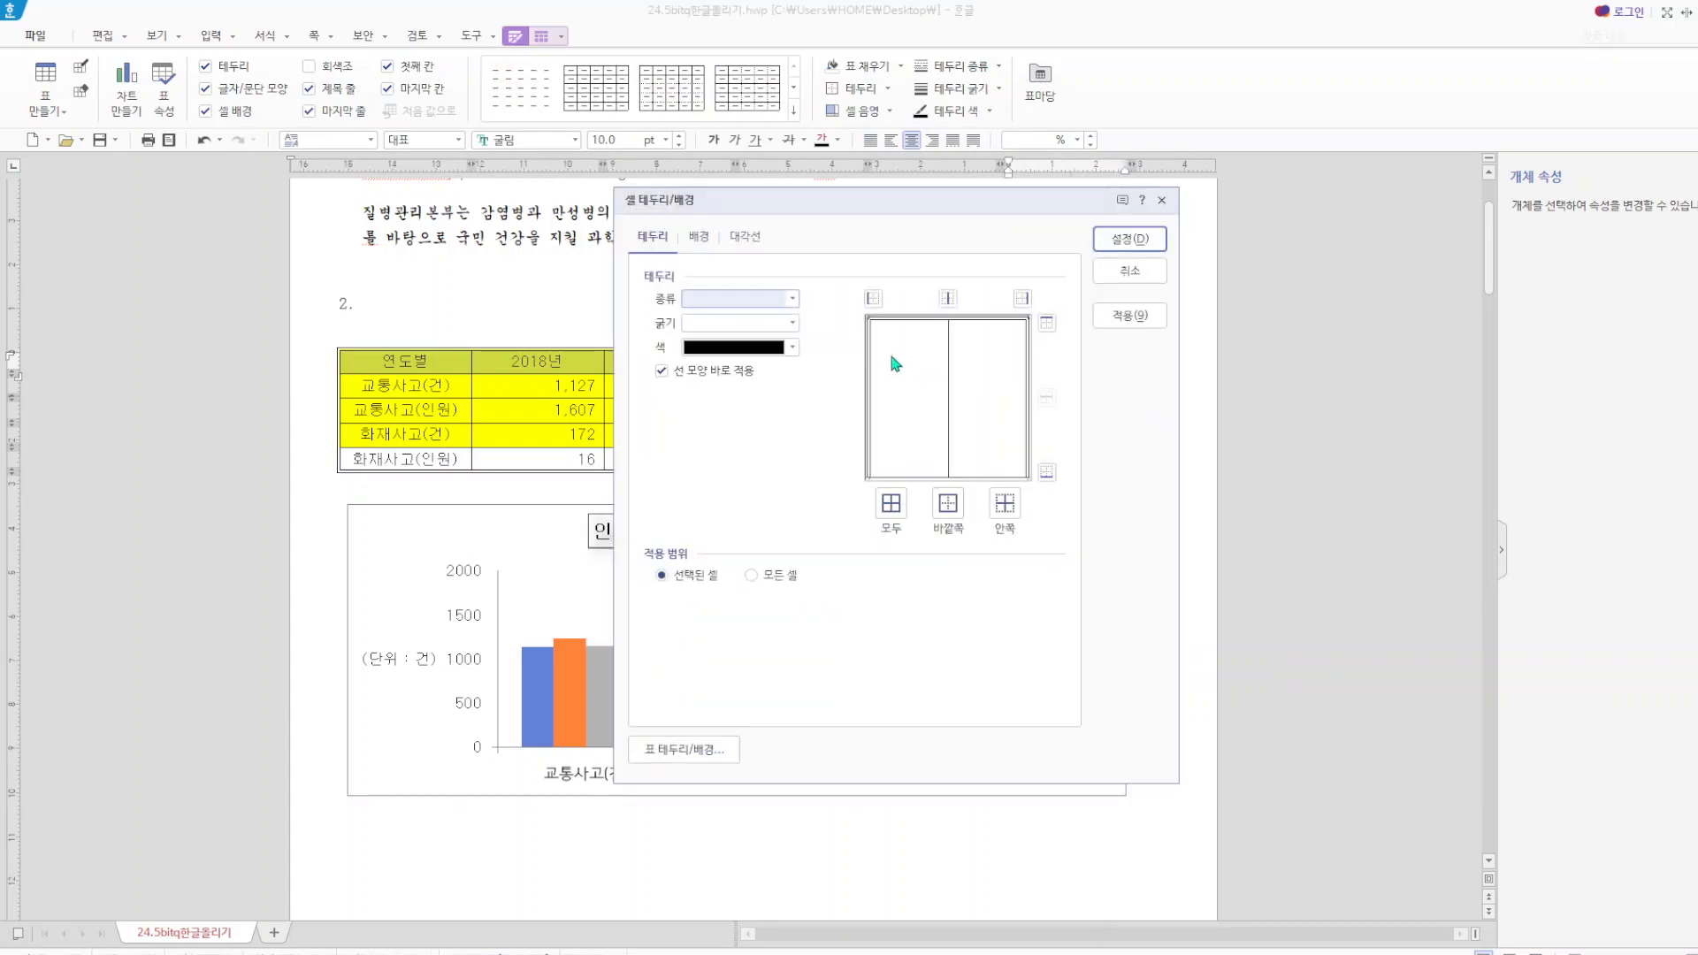
click(792, 299)
click(766, 445)
click(1046, 473)
click(1130, 239)
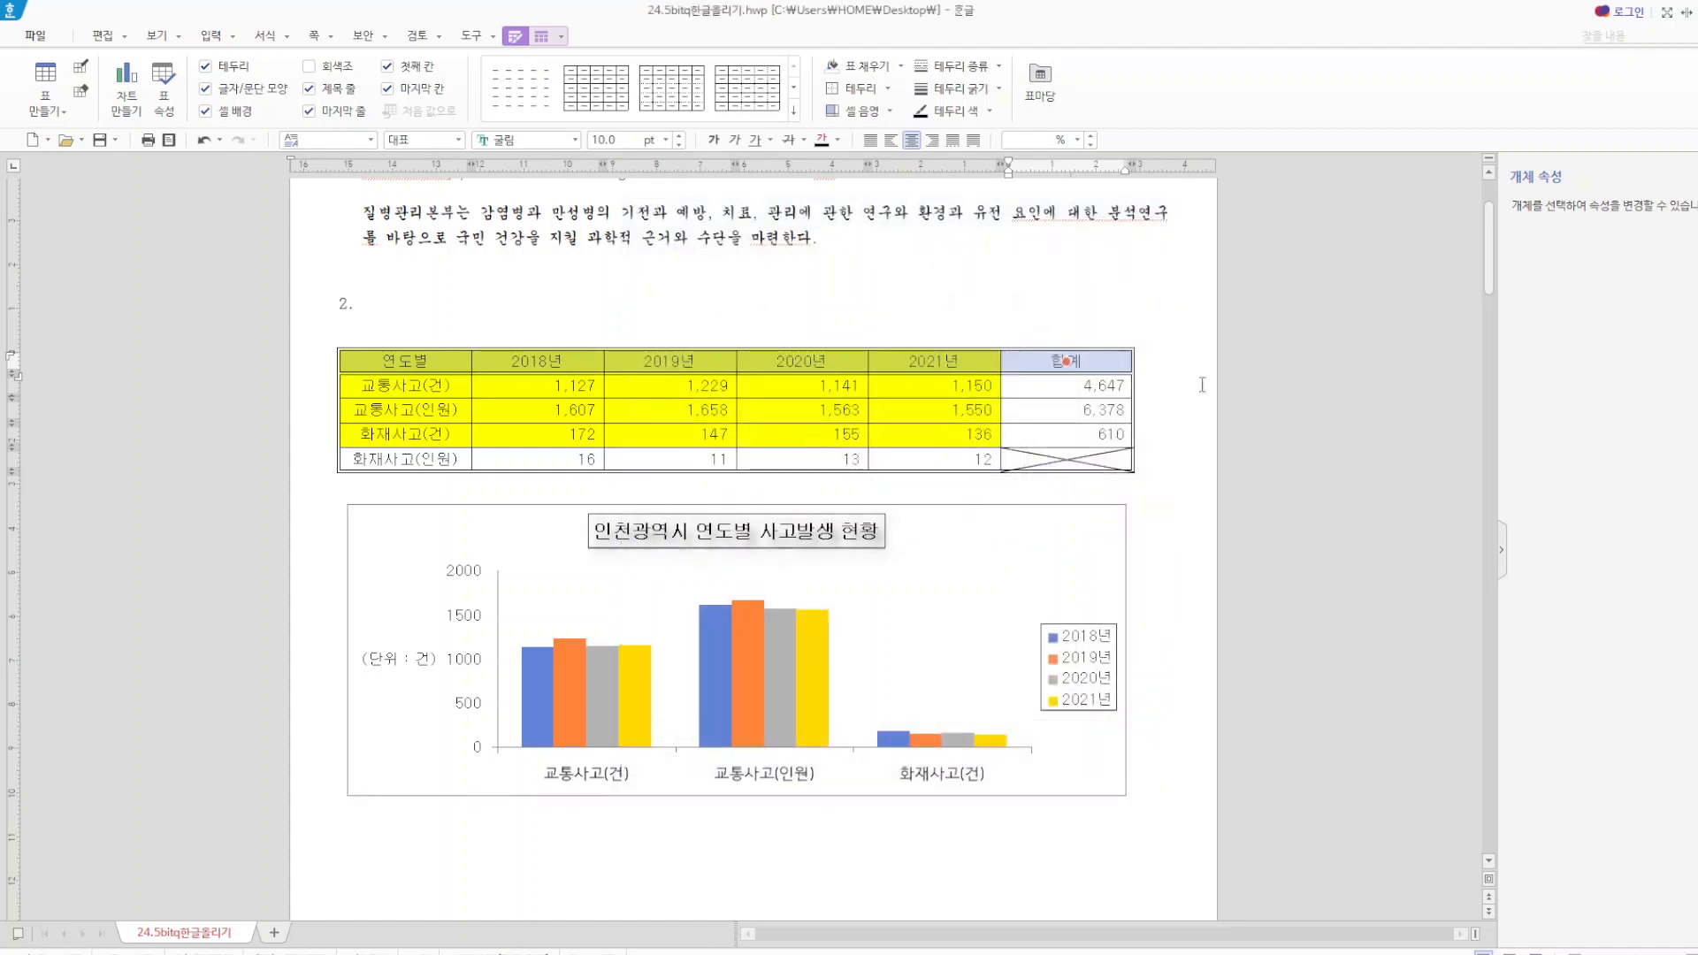
click(1195, 339)
Apply a double line to the right border of the table's first column, from 연도별 through 화재사고(인원).
drag(425, 363, 423, 466)
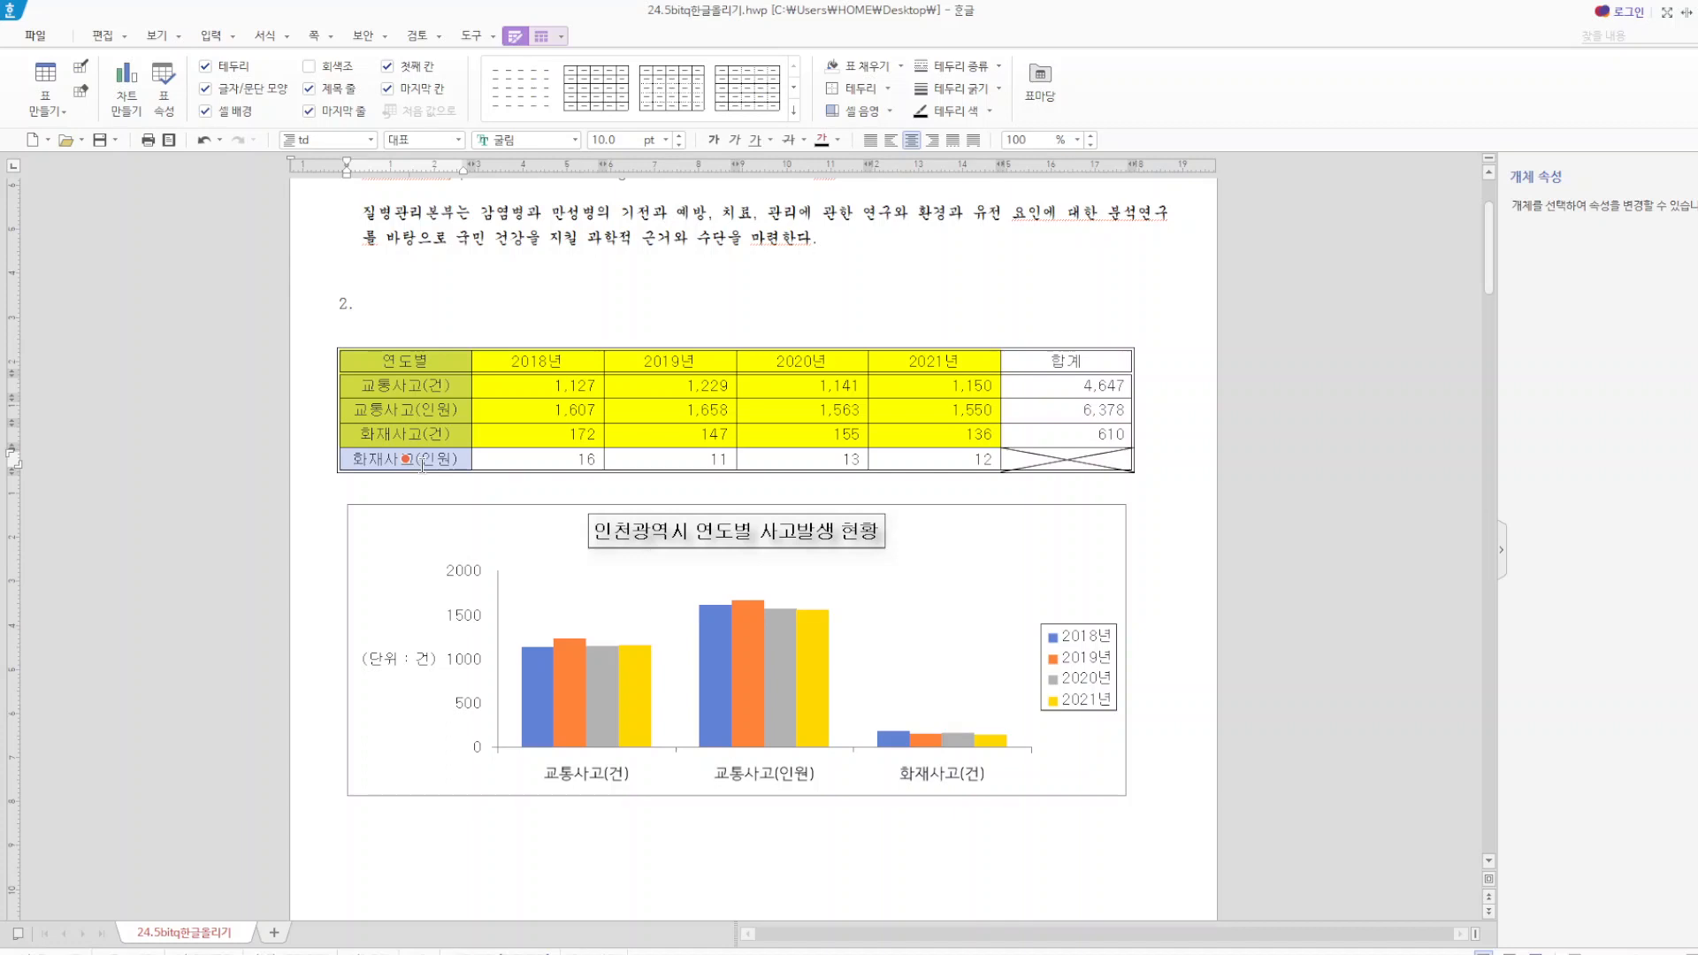
key(l)
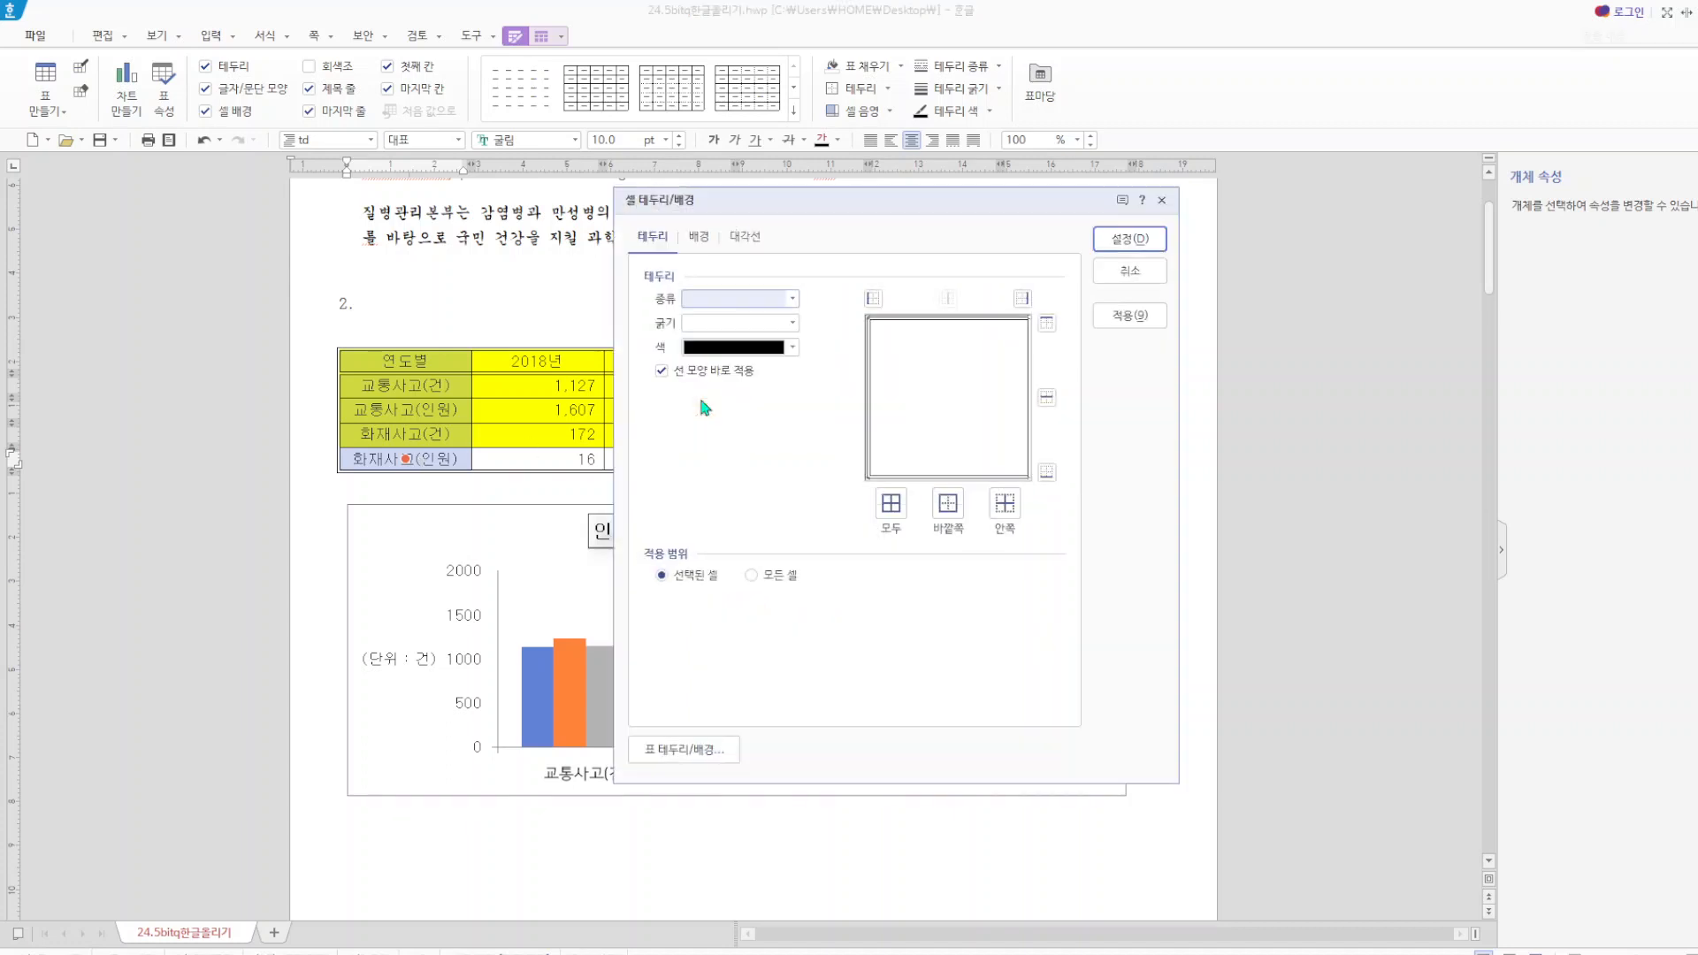
click(793, 299)
click(776, 439)
click(1022, 298)
click(1131, 239)
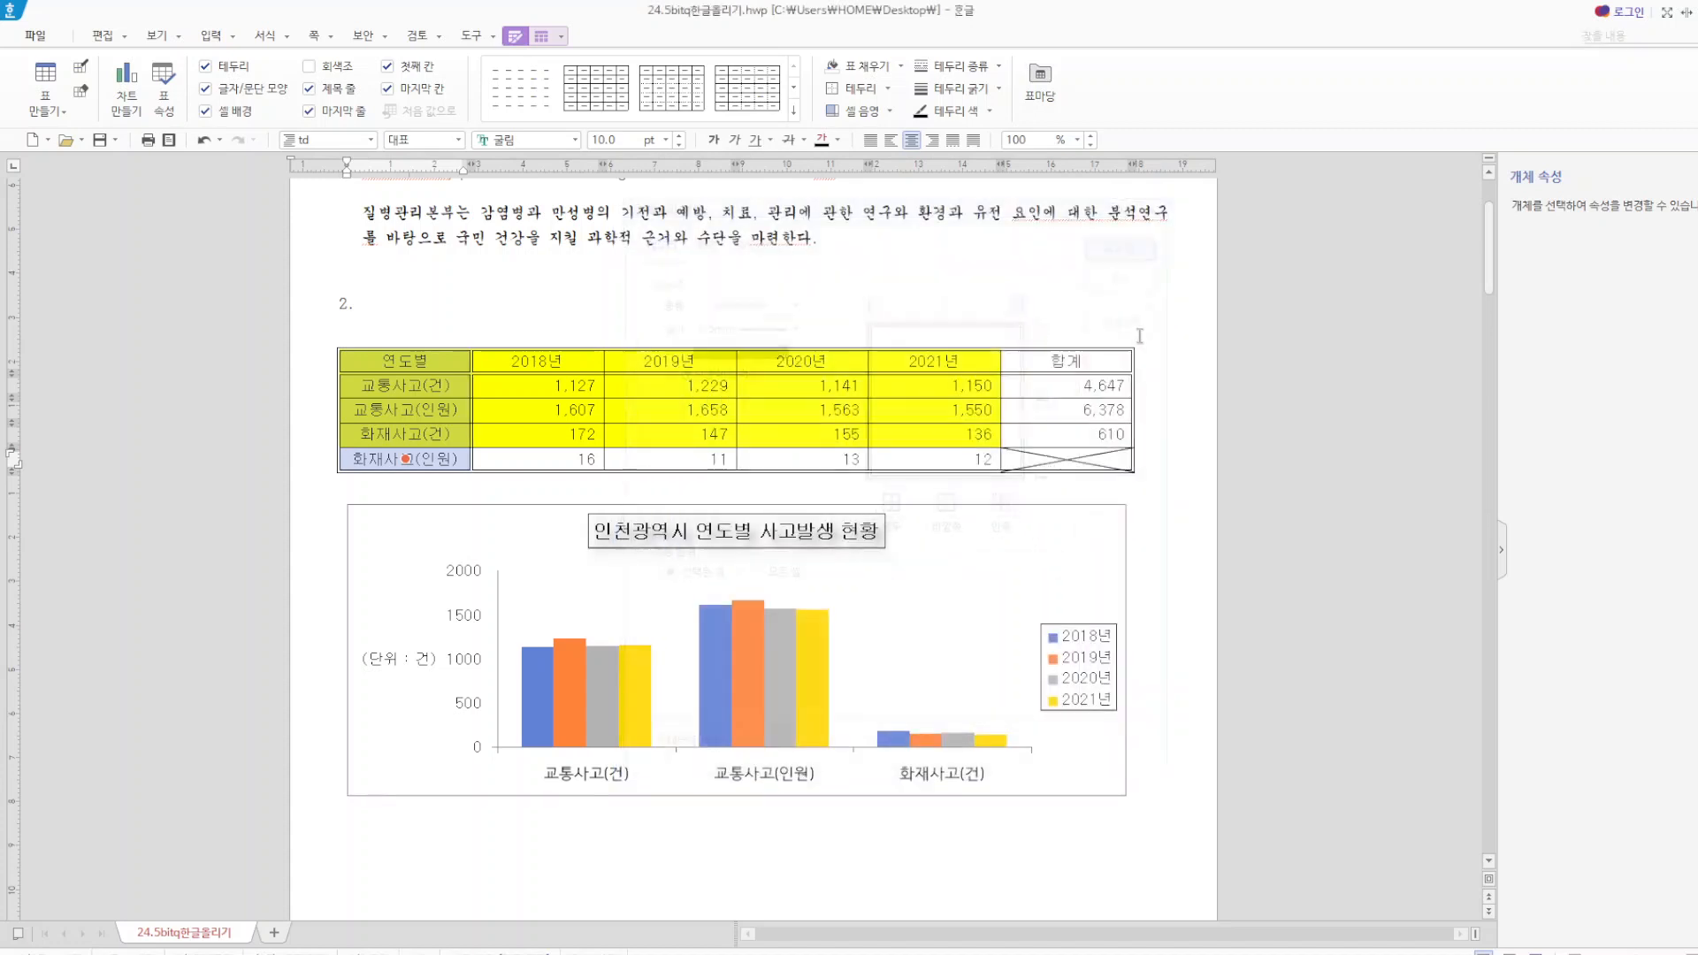
click(1179, 490)
Remove both diagonal lines (대각선) from the bottom cell of the 합계 column.
click(1058, 460)
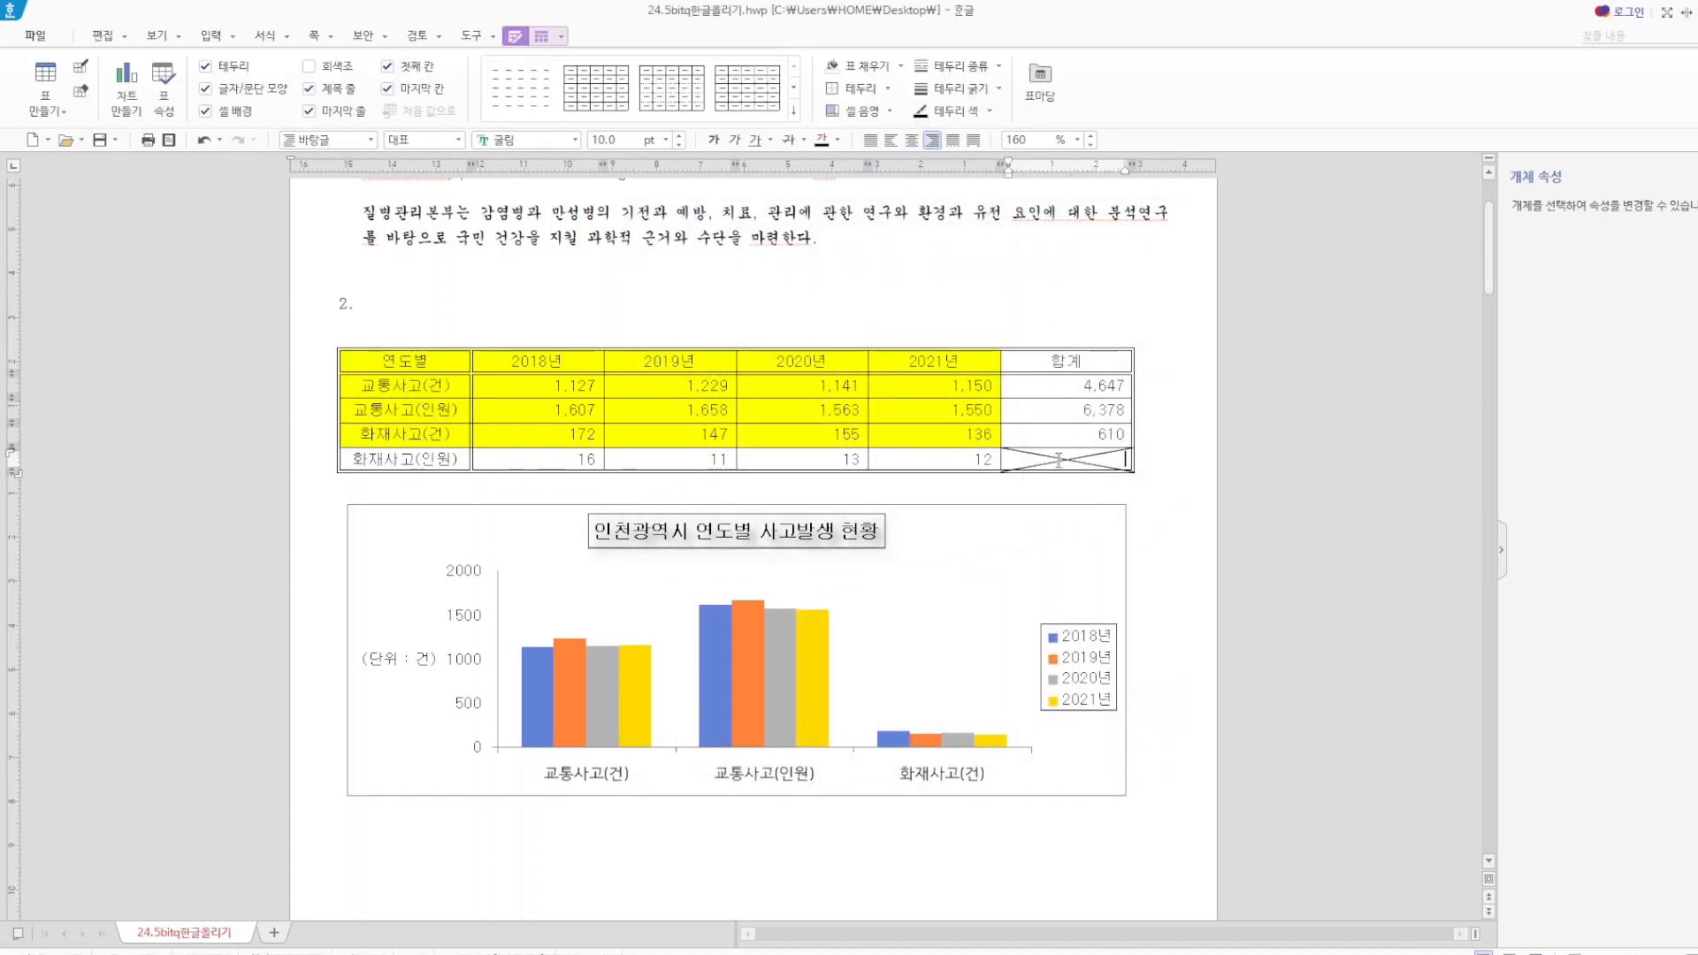
key(F5)
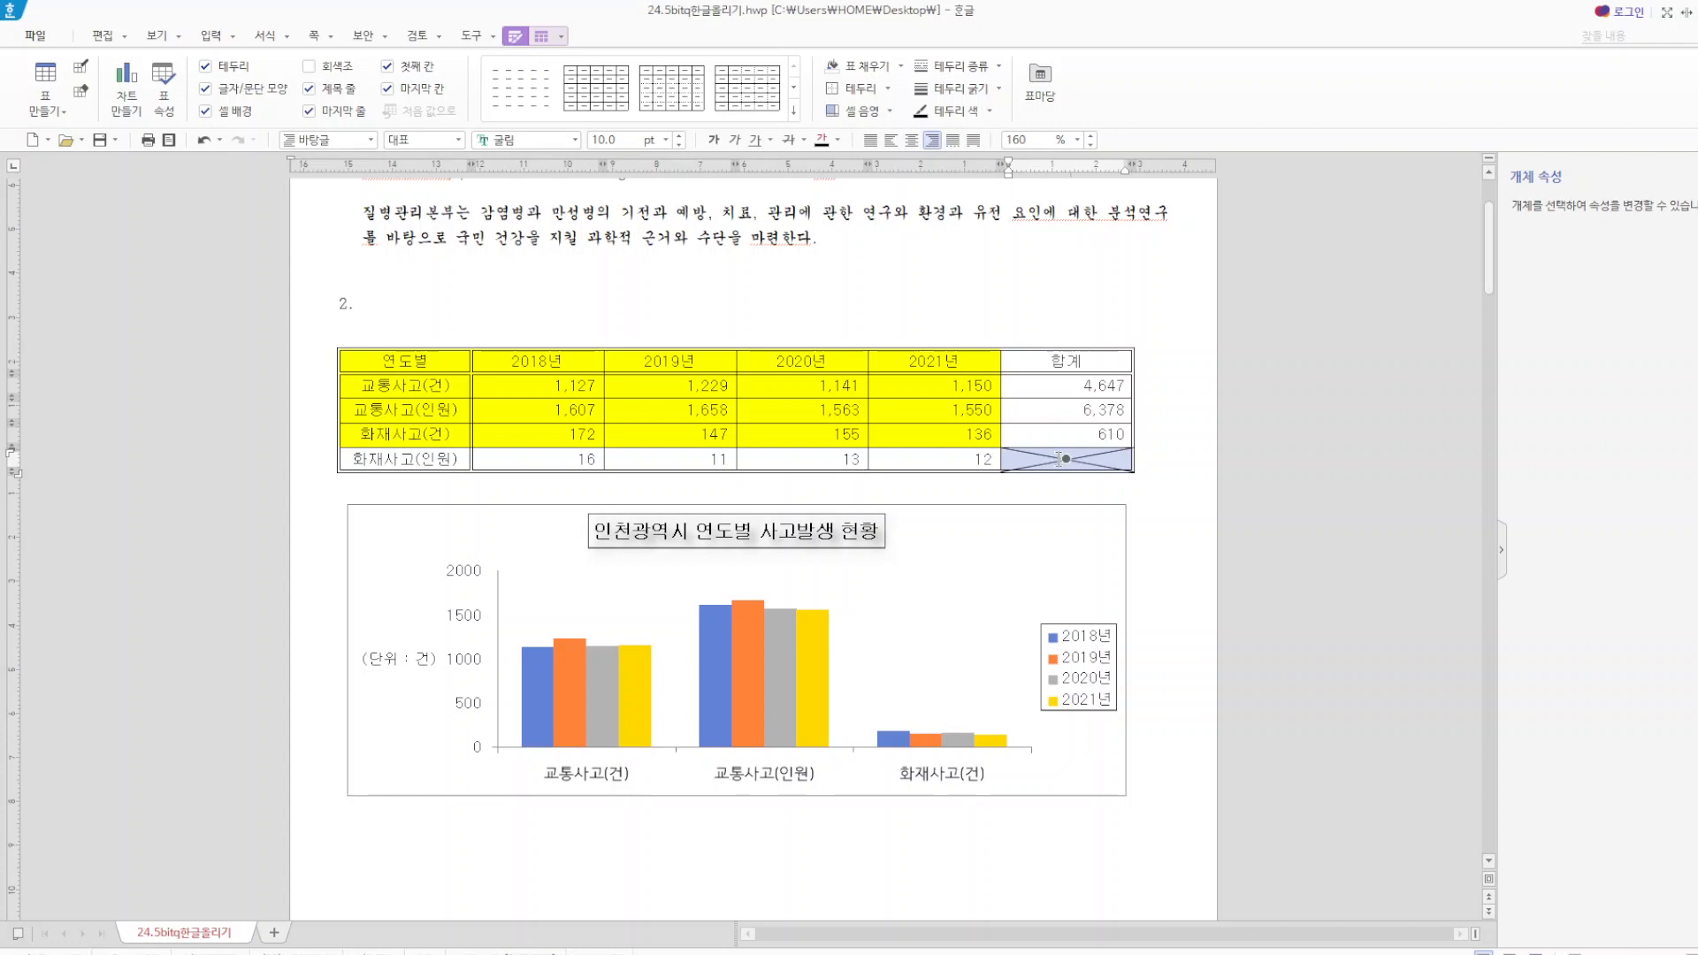
key(l)
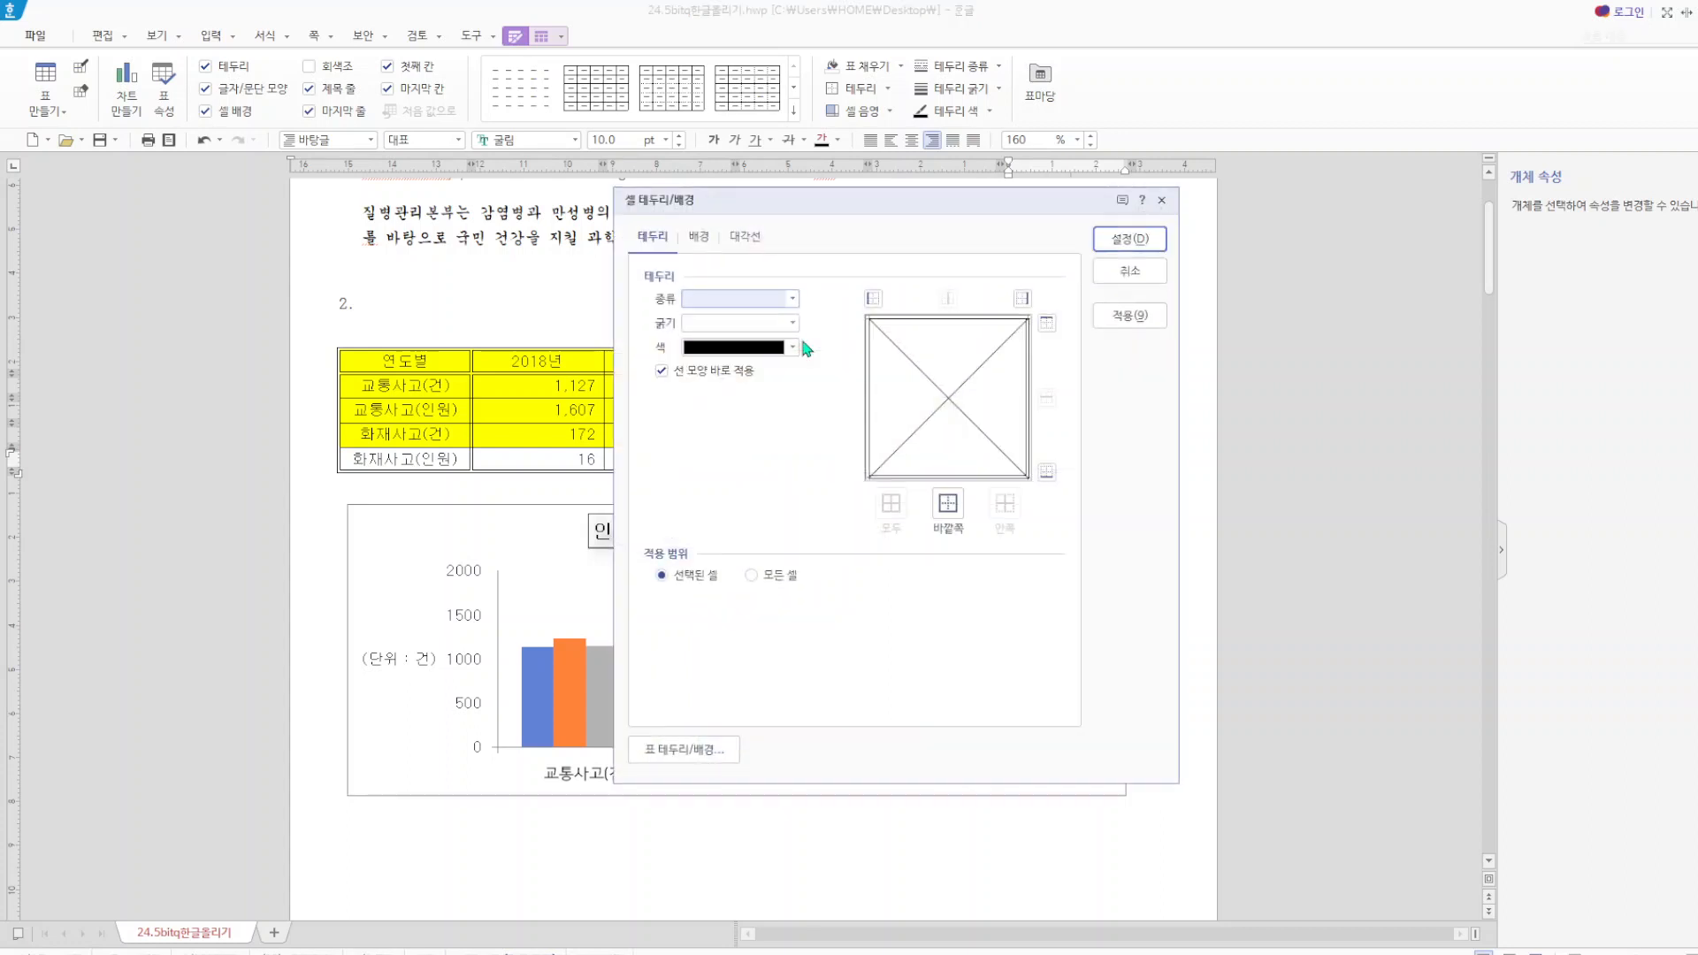
click(752, 240)
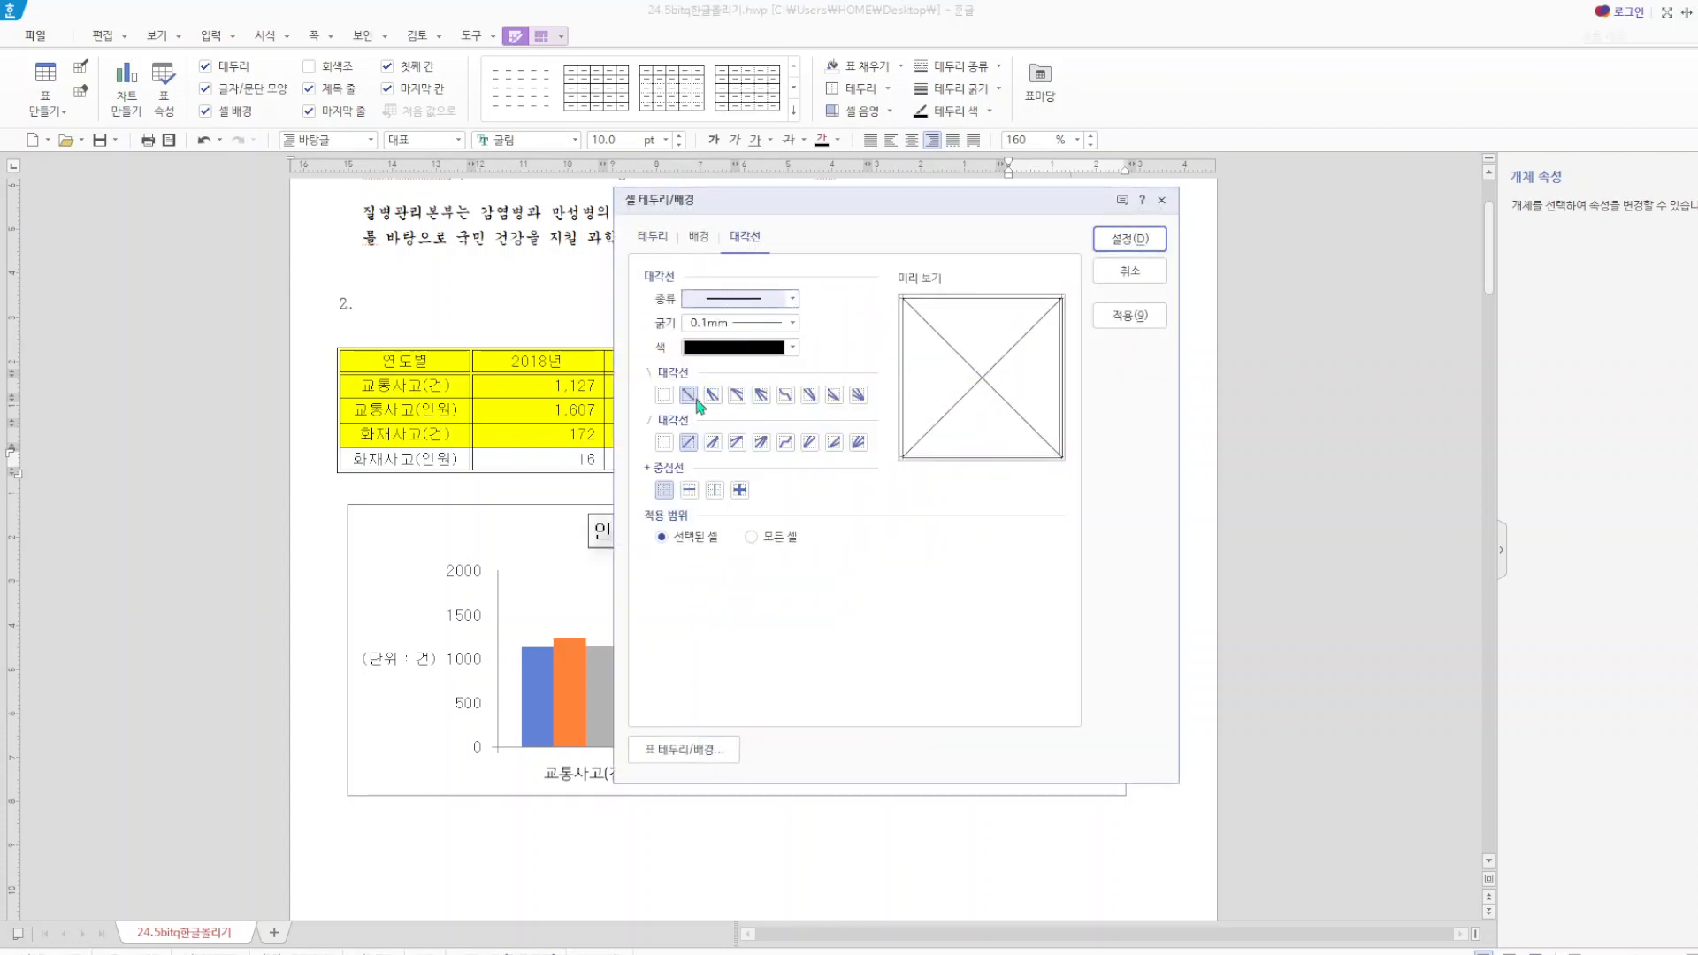
click(664, 394)
click(664, 442)
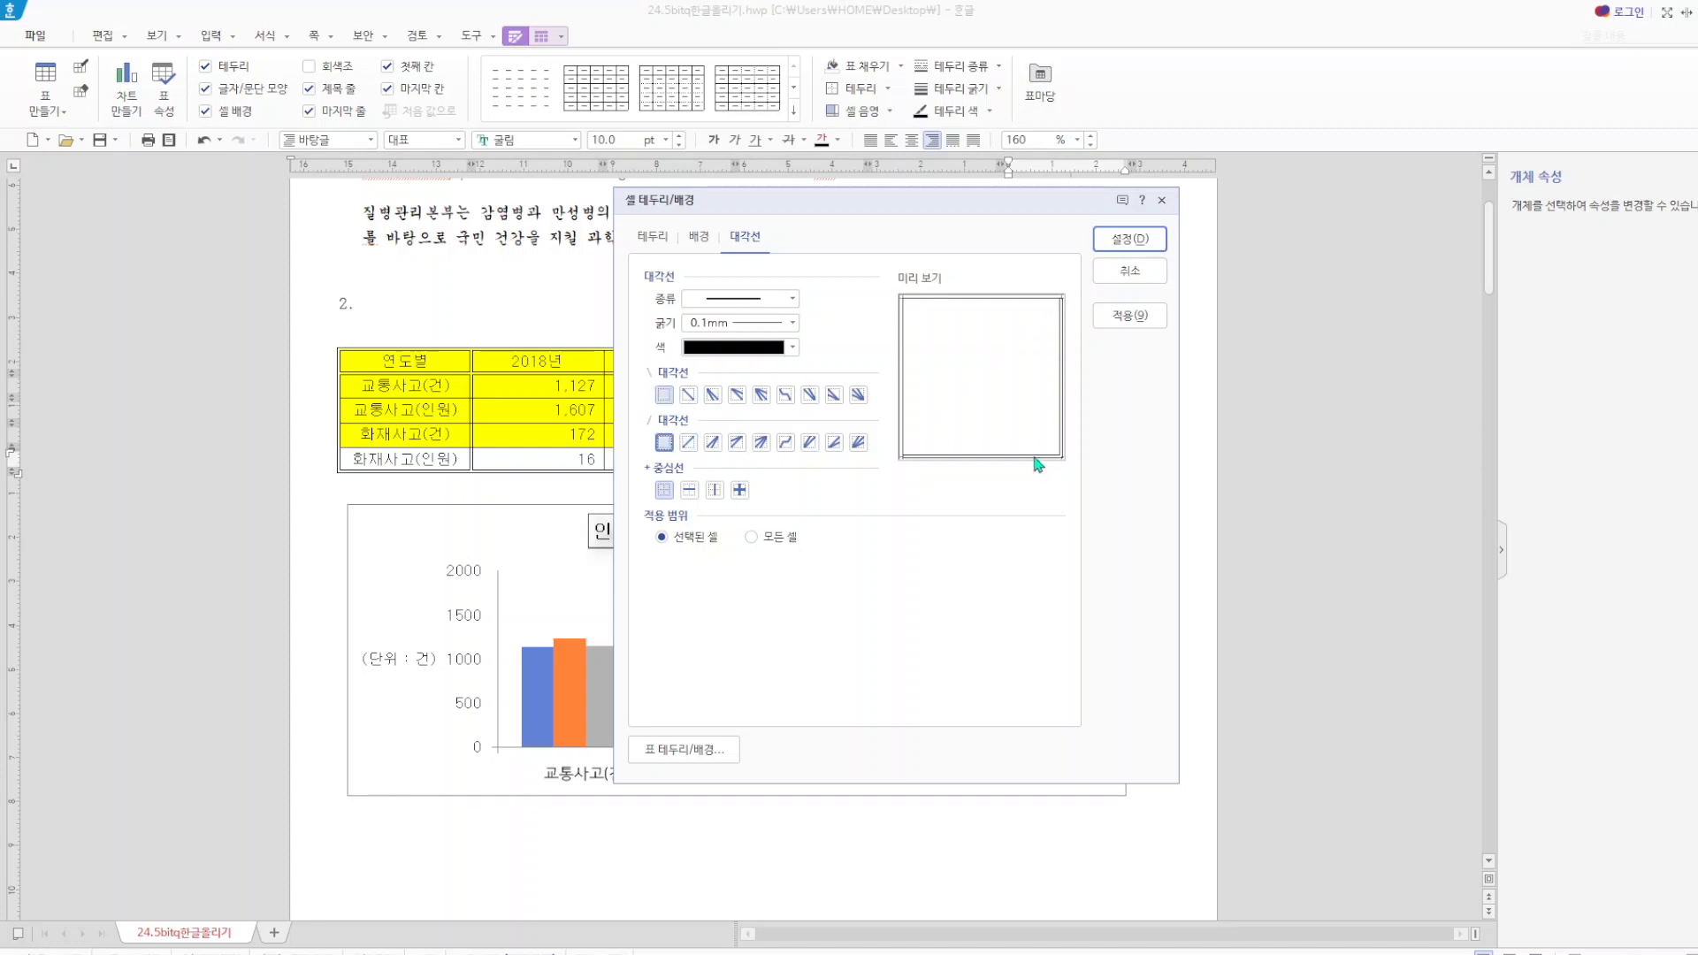
click(1134, 241)
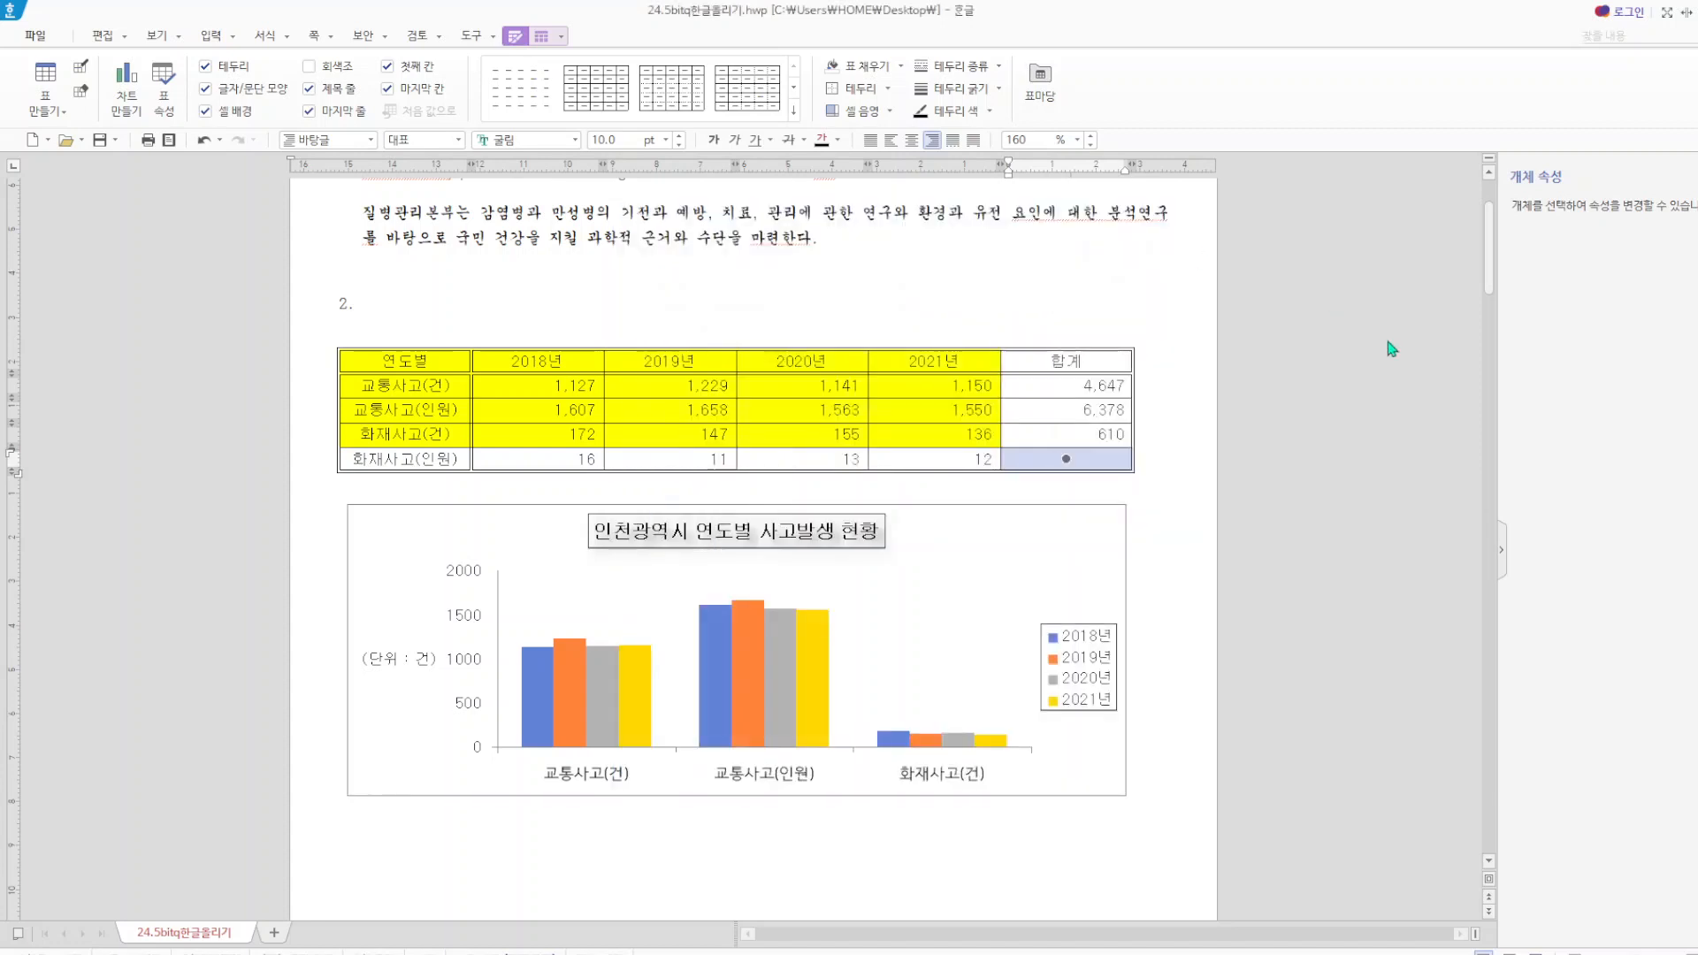
Add both the \ and / diagonal lines (대각선) to the bottom cell of the 합계 column.
key(l)
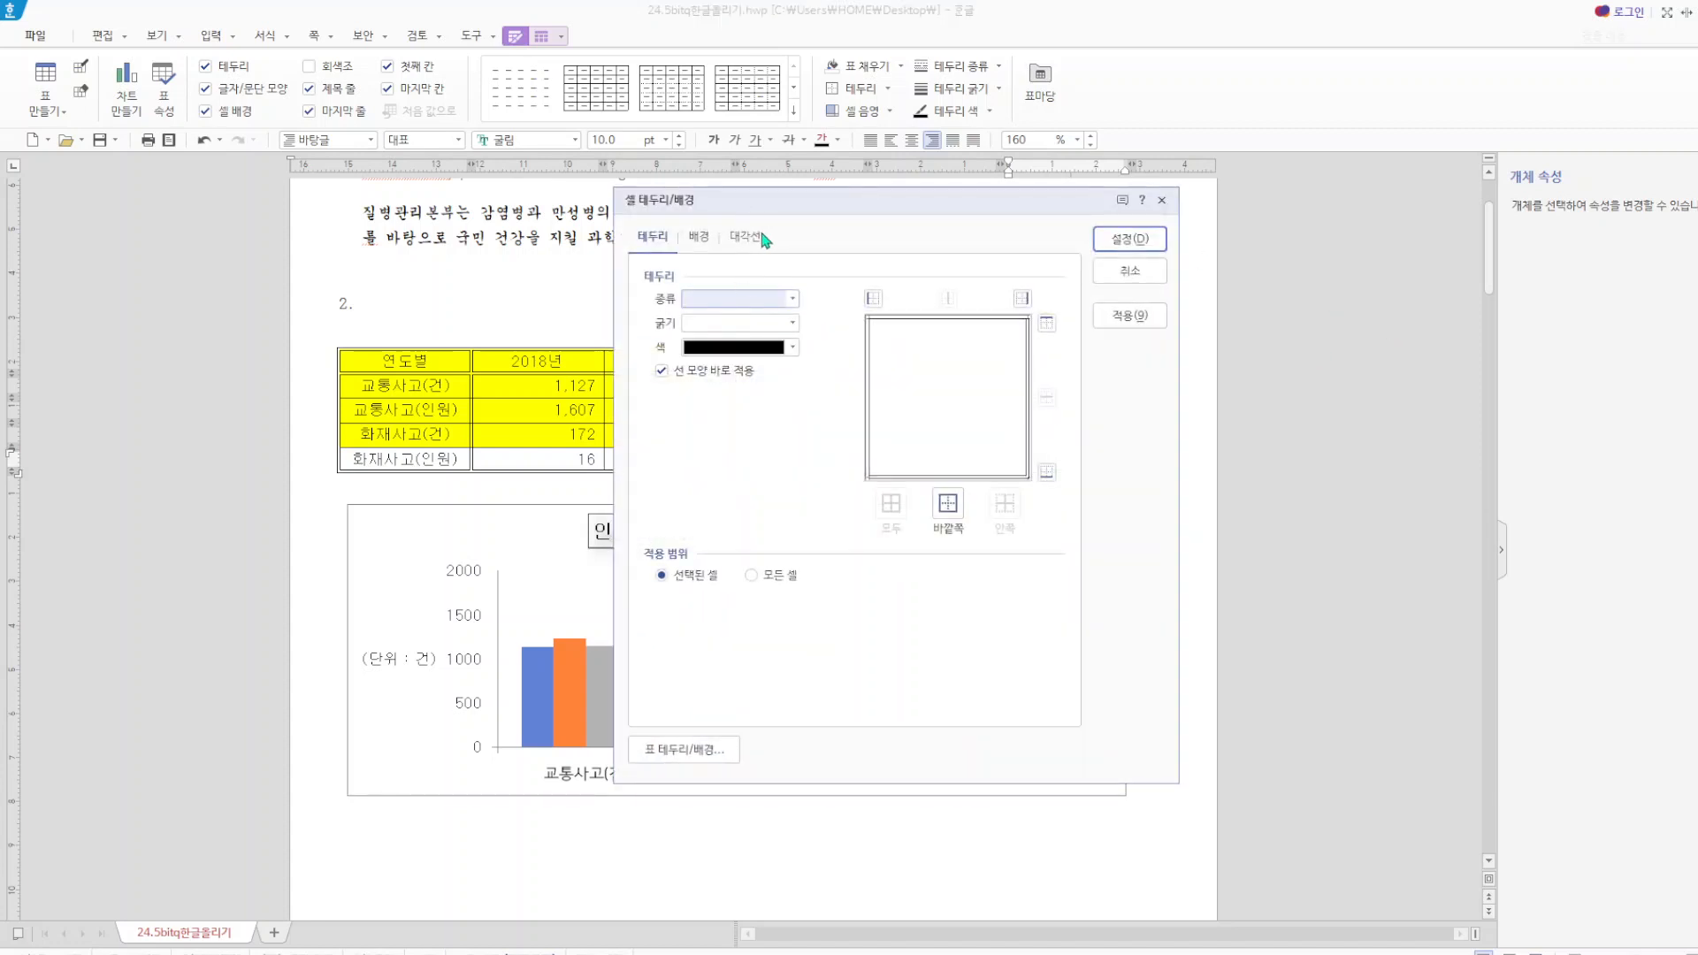
click(752, 239)
click(688, 395)
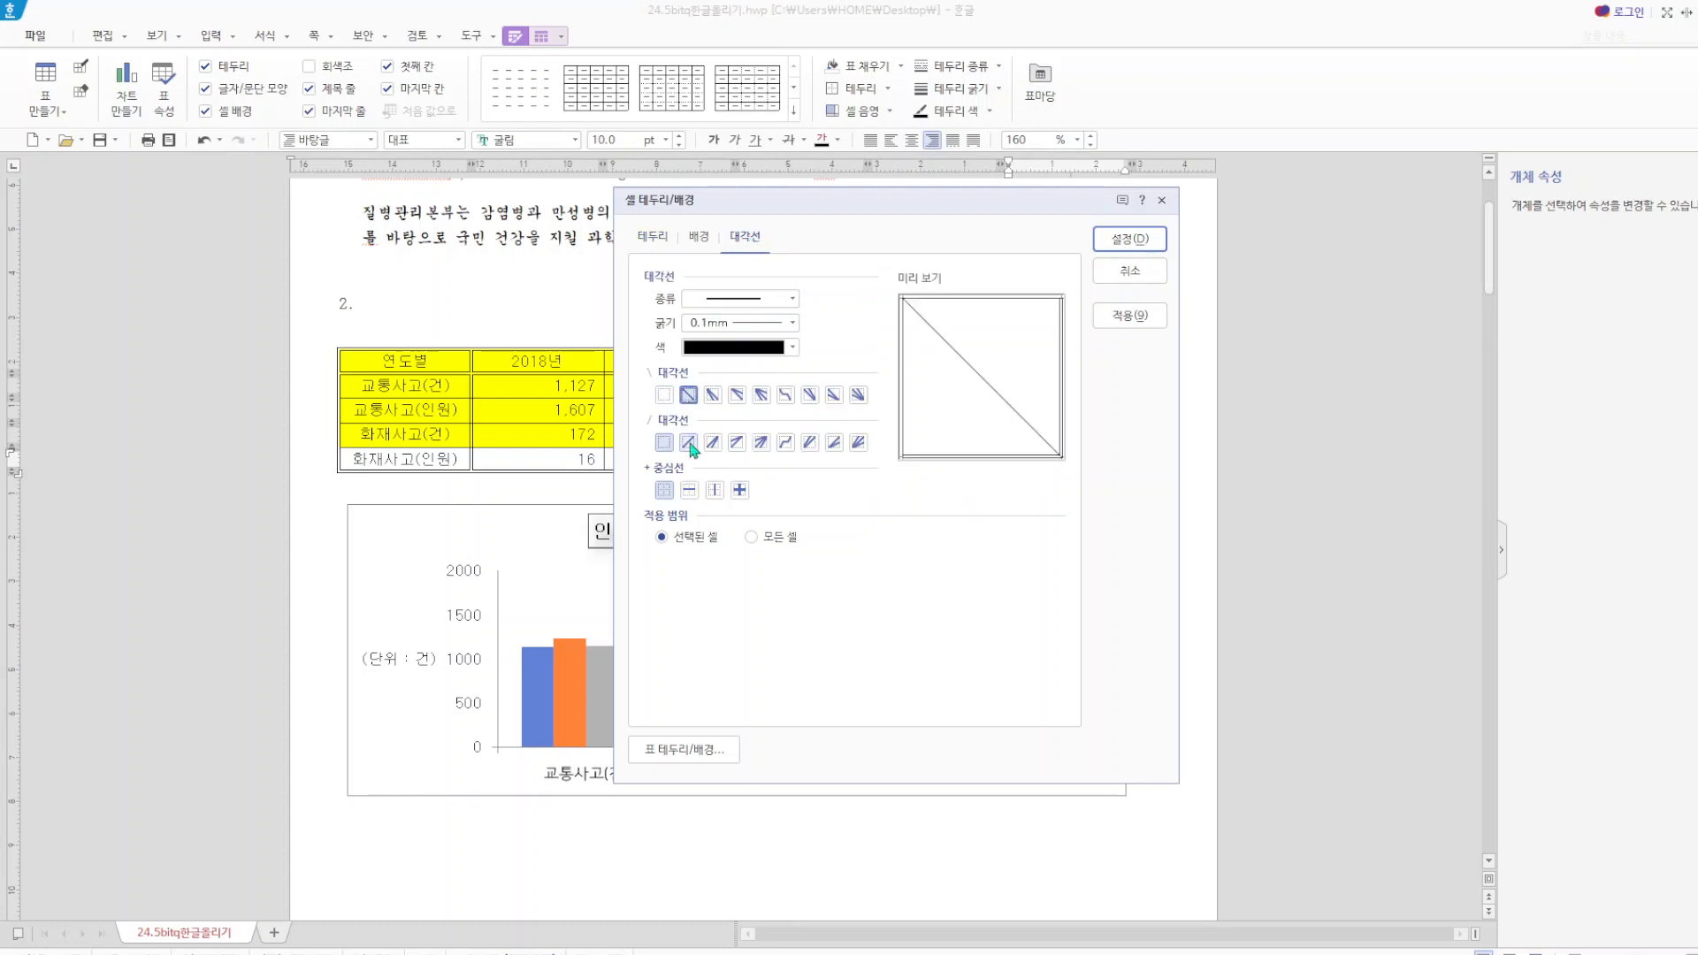
click(688, 442)
click(1130, 239)
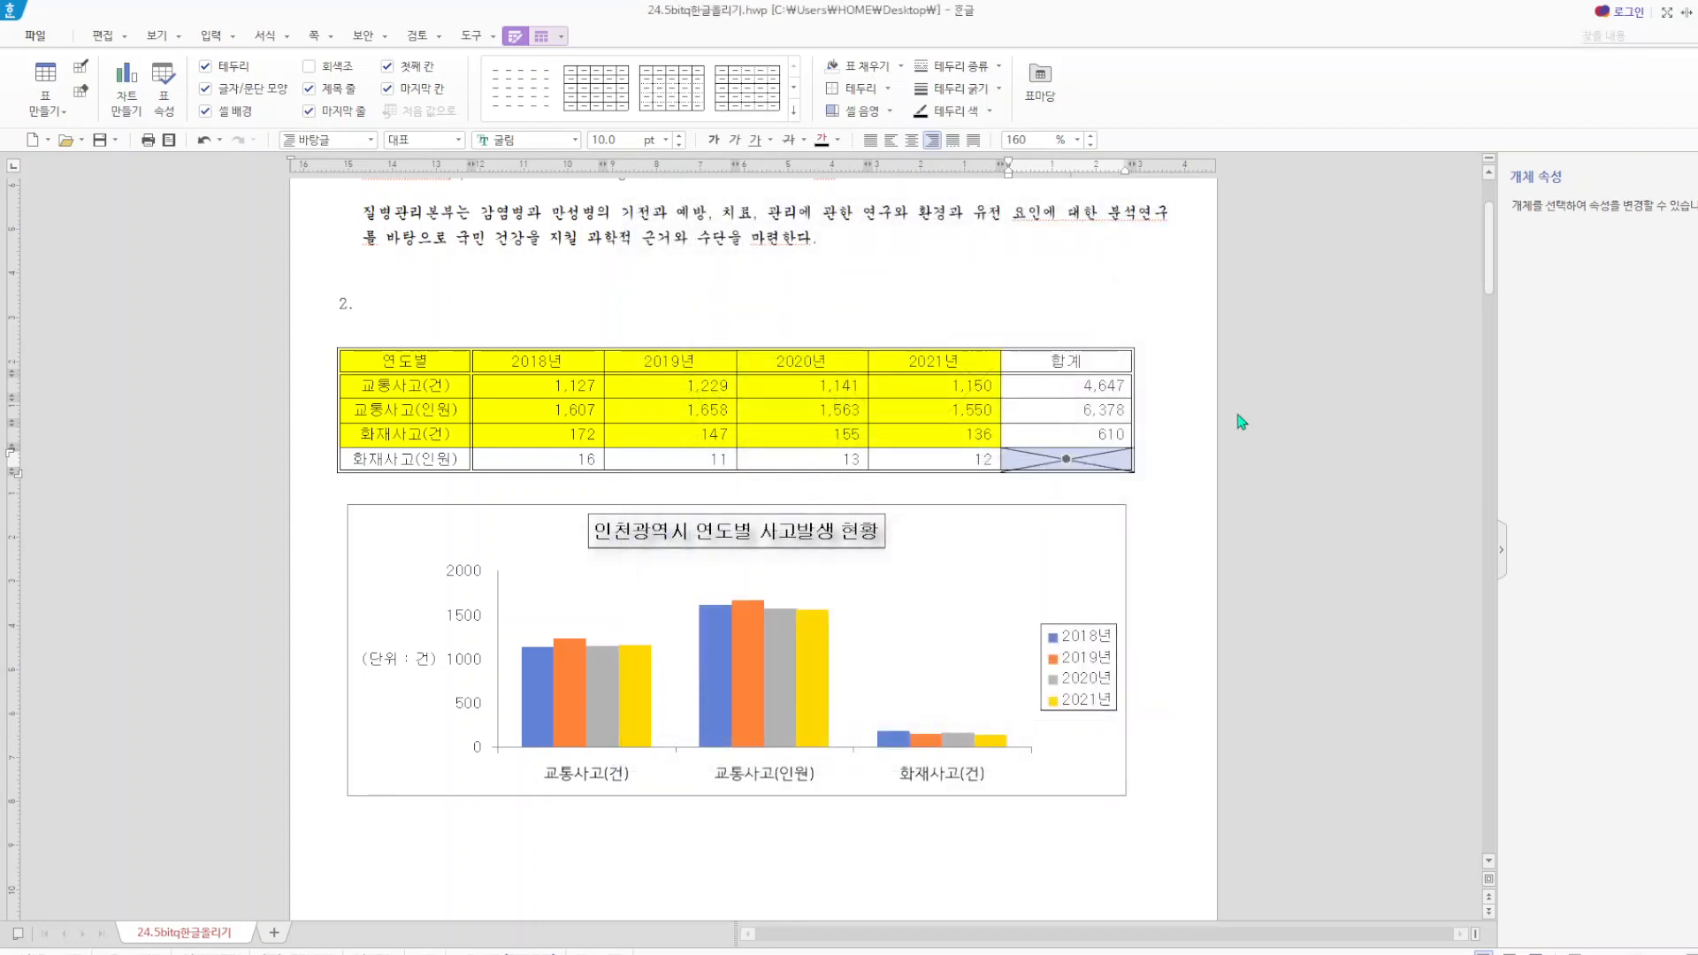
Place the text cursor in the item 2 table's caption above the table (위) and set it to justified alignment.
click(337, 358)
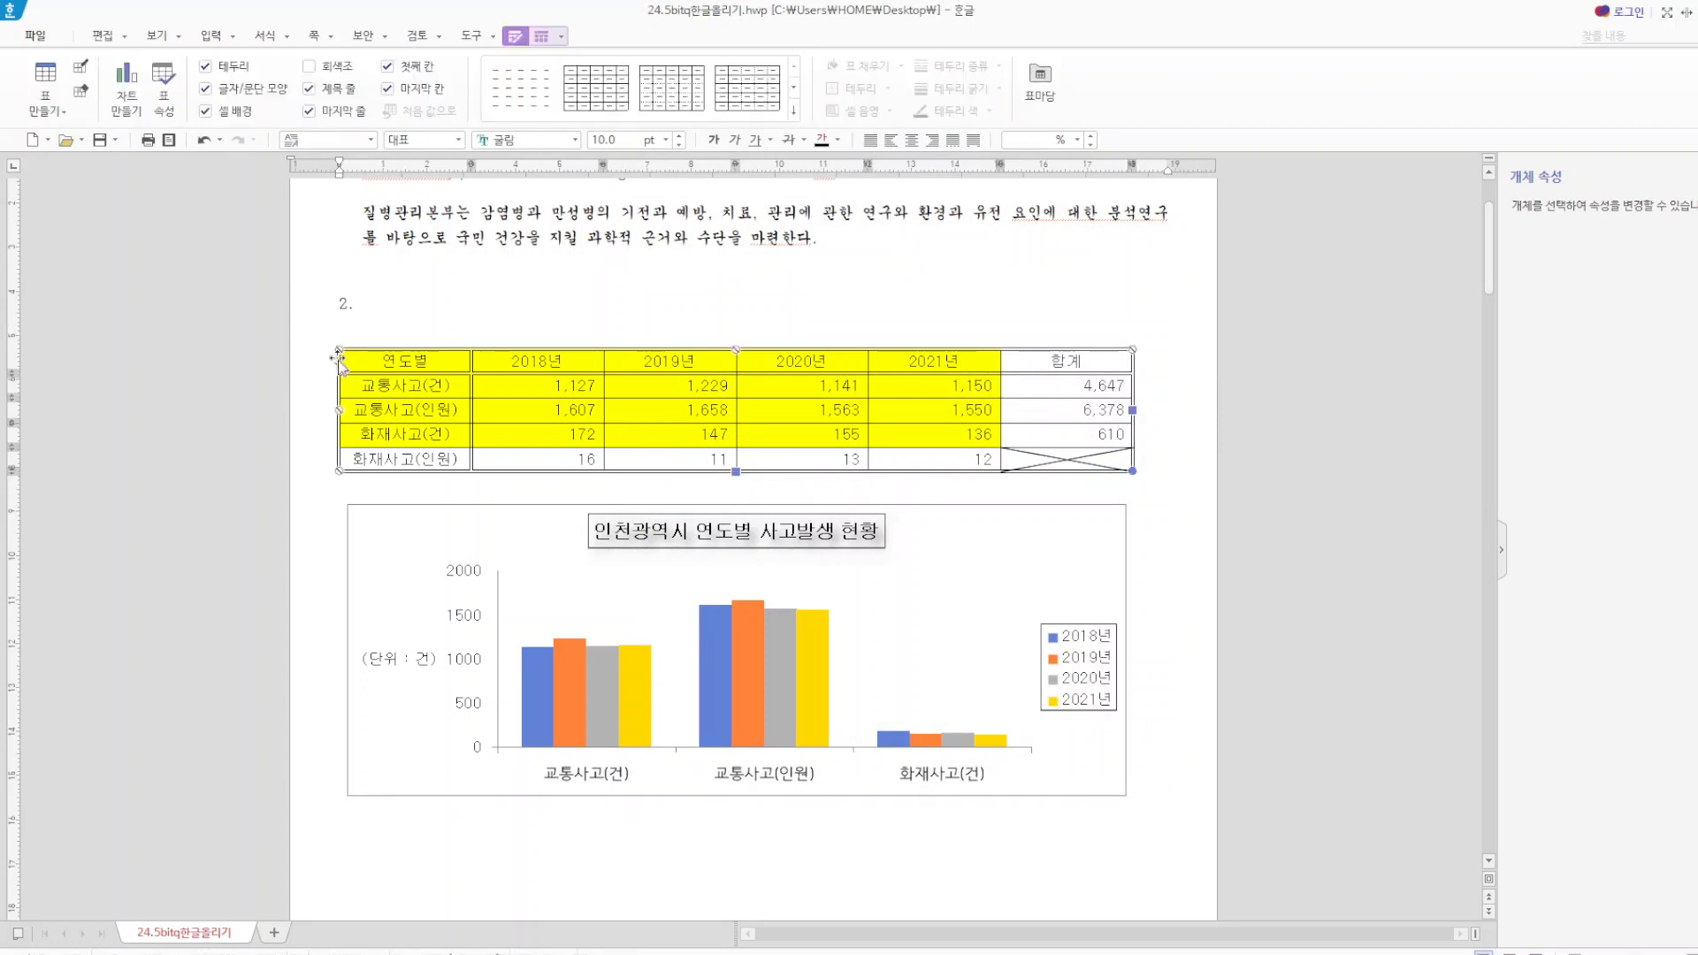
click(562, 37)
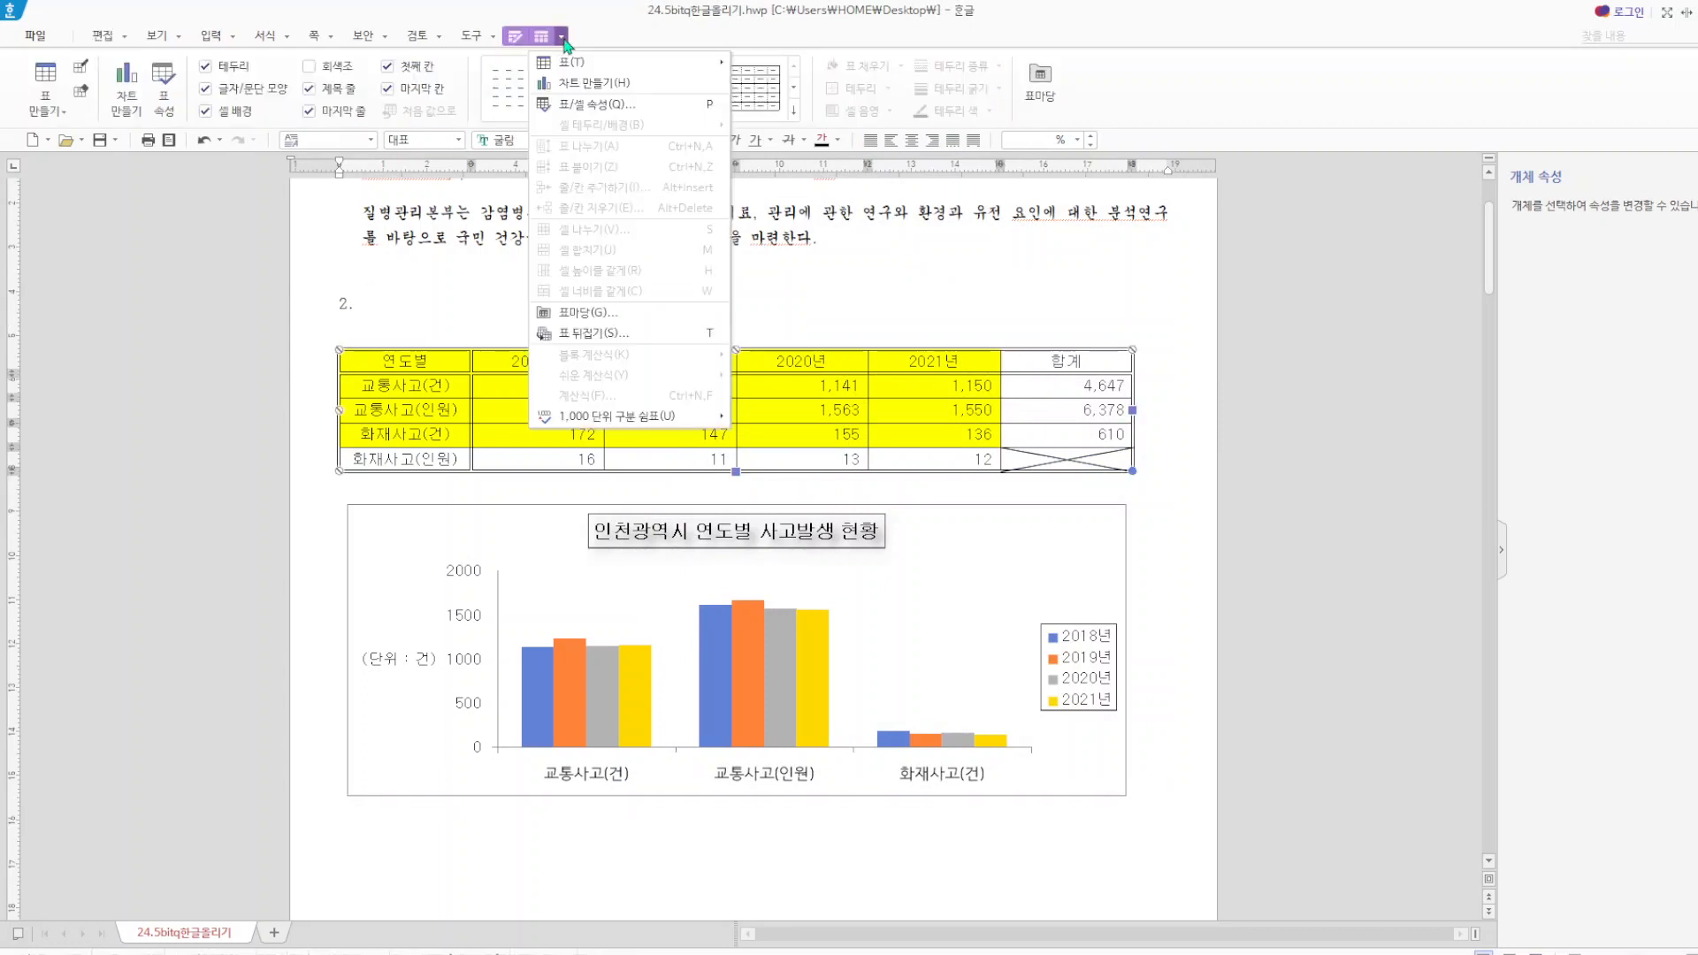
click(540, 43)
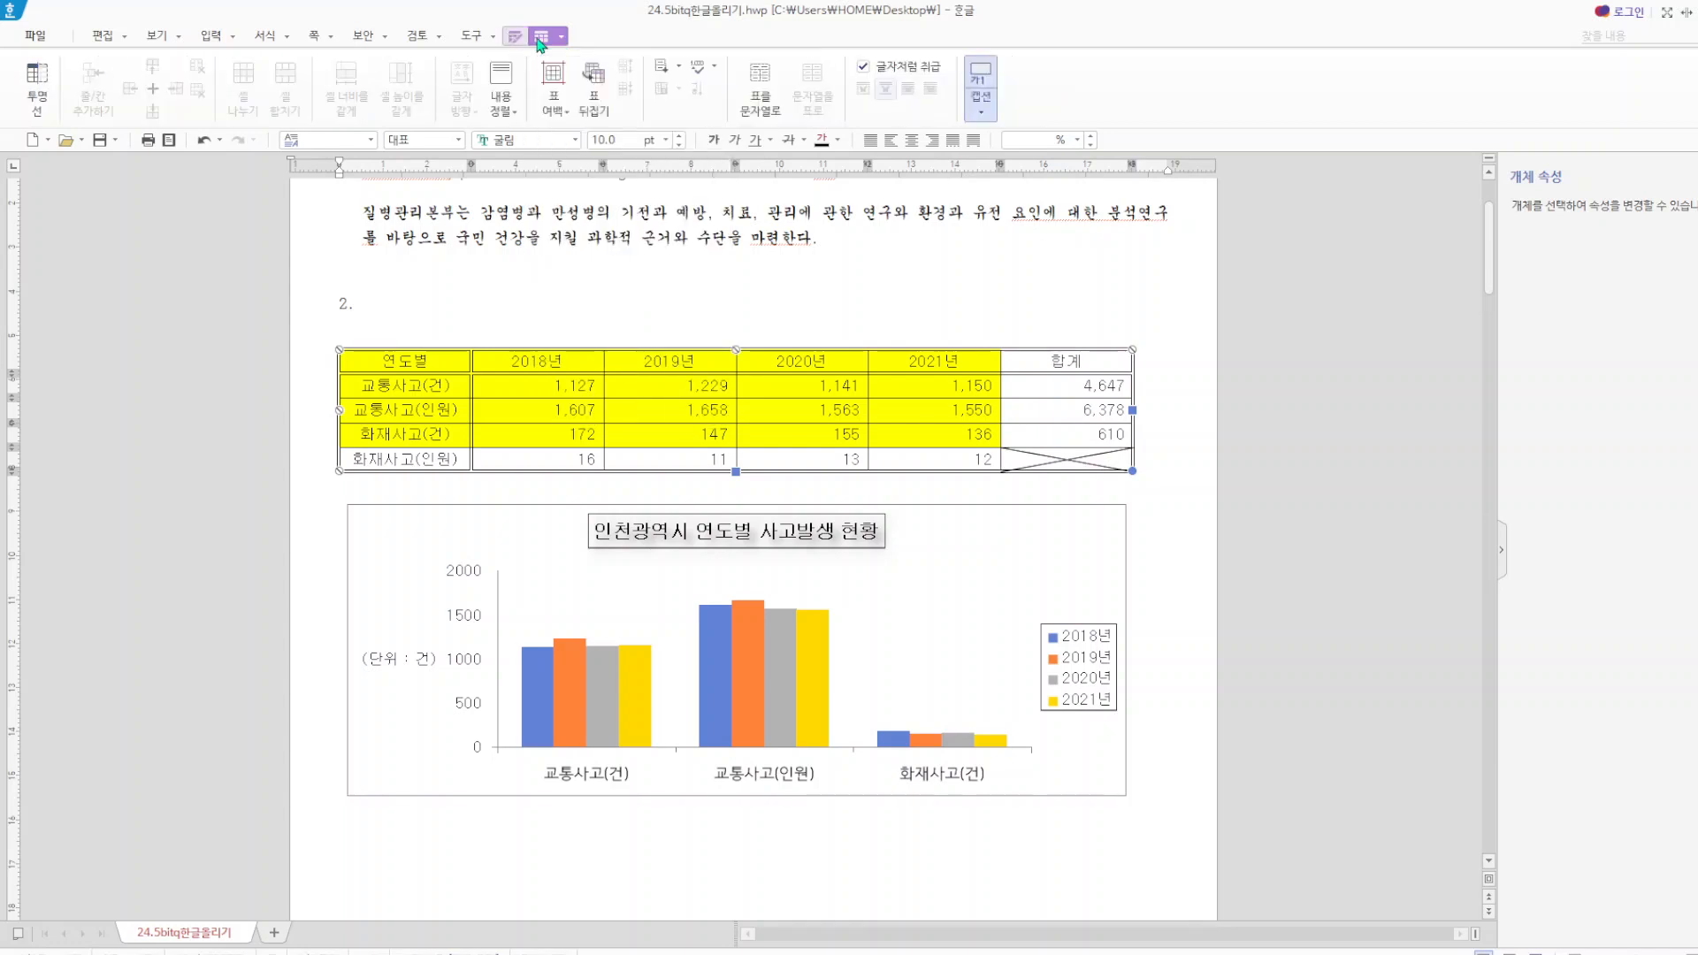
click(980, 110)
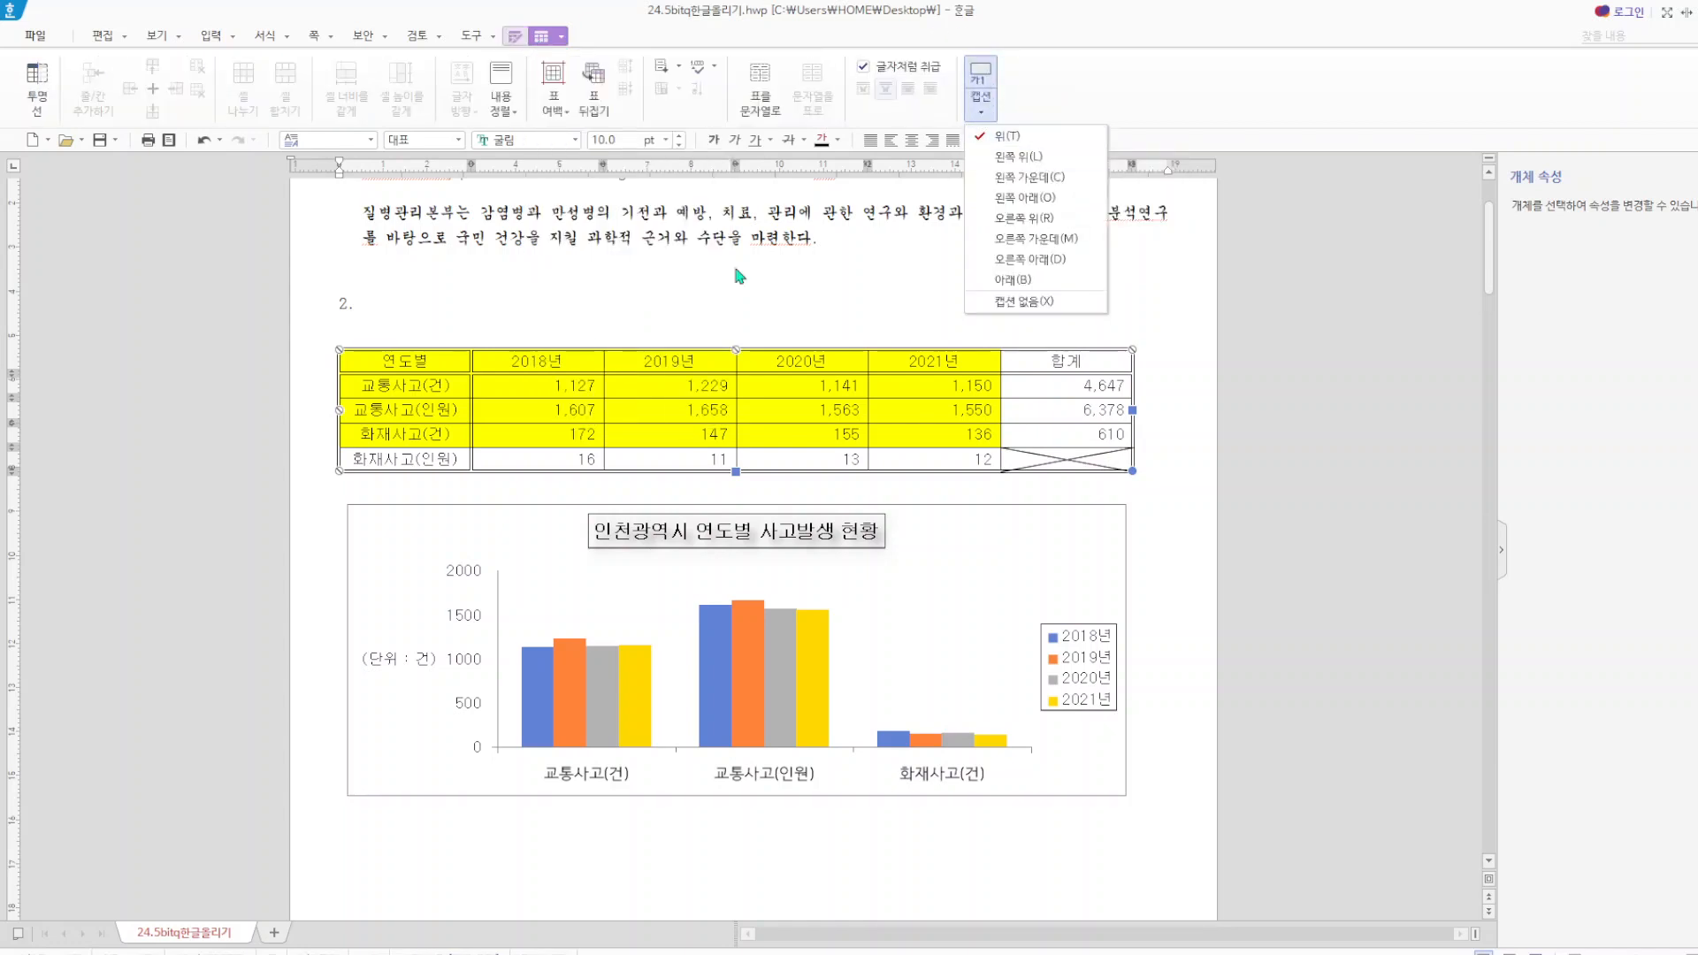
click(392, 329)
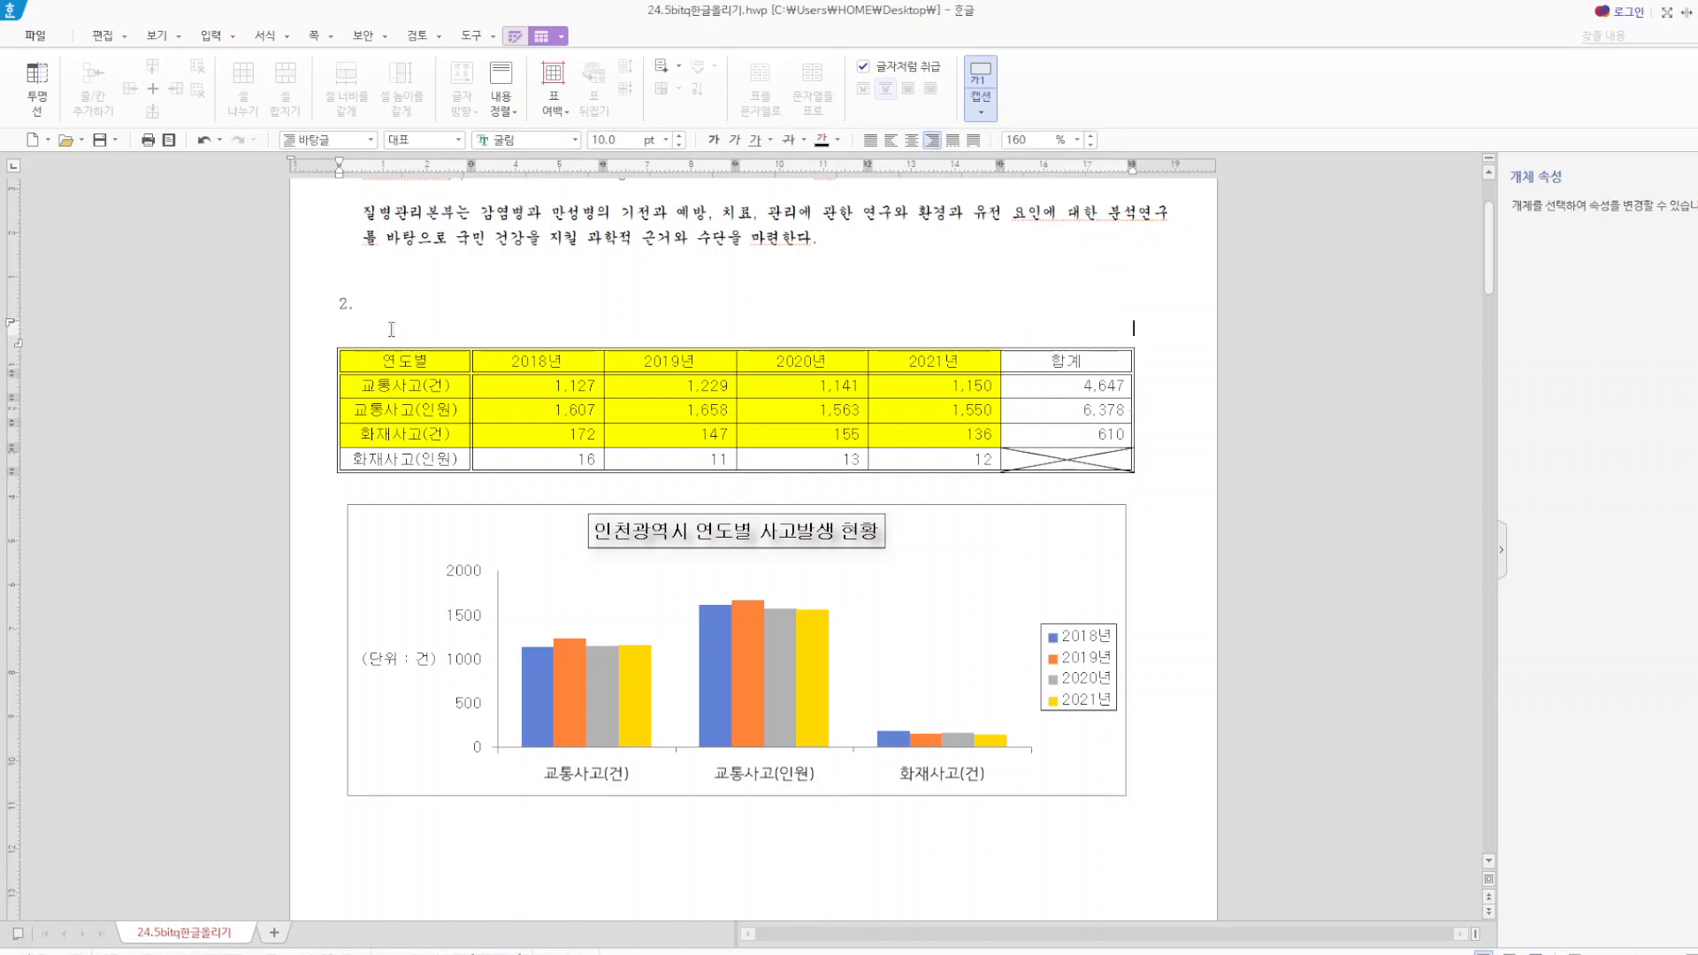
click(870, 139)
Enter the table caption "인천광역시 연도별 사고발생 현황(단위 : 건)".
text(인천ㄱ)
text(광역시 여)
text(도별 사고발새)
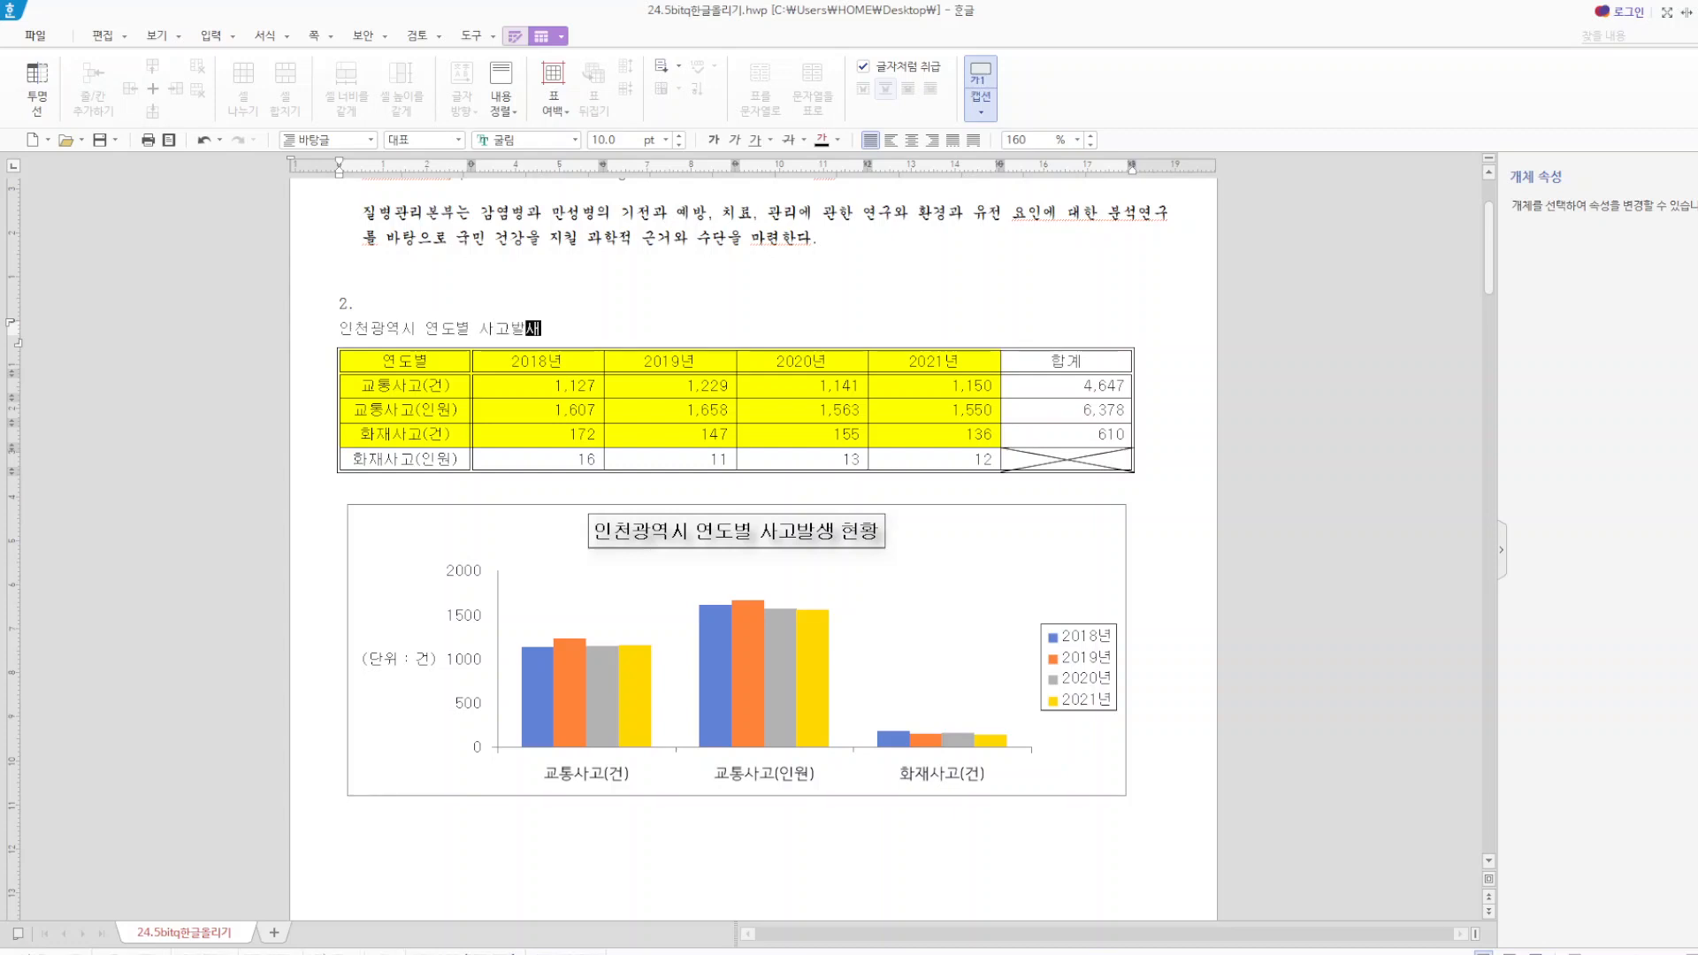
text(생 현)
text(황(단우)
text( : 건))
Right-align the caption text above the item 2 table.
drag(695, 331, 298, 342)
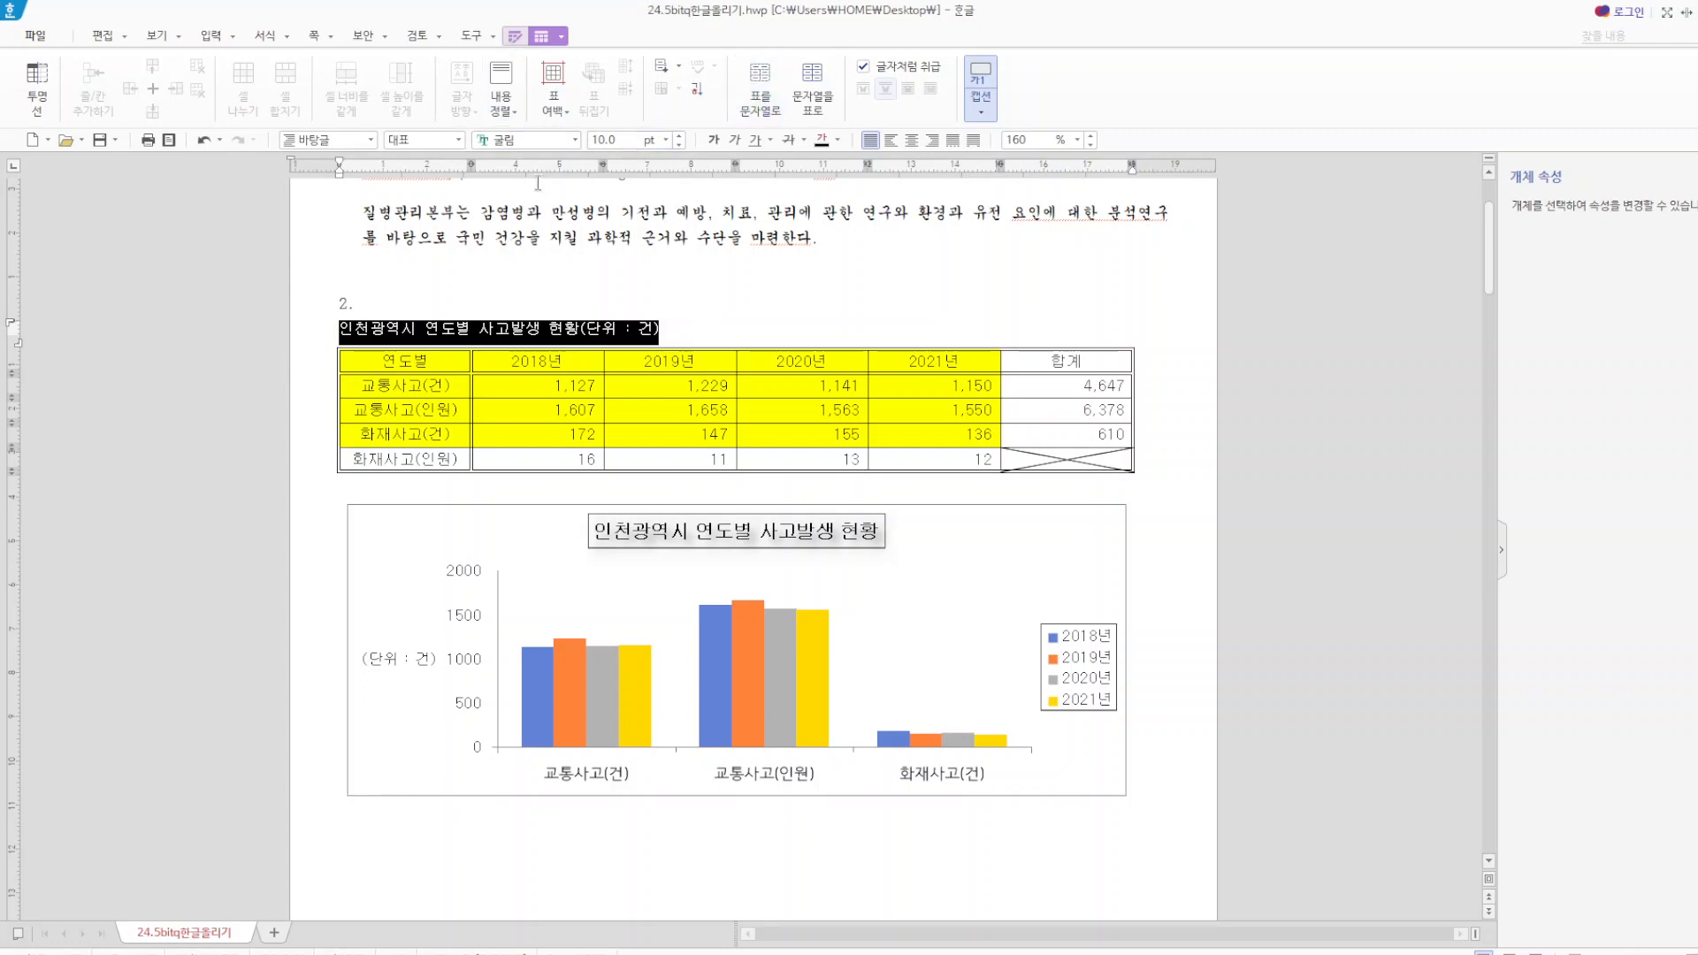
click(932, 140)
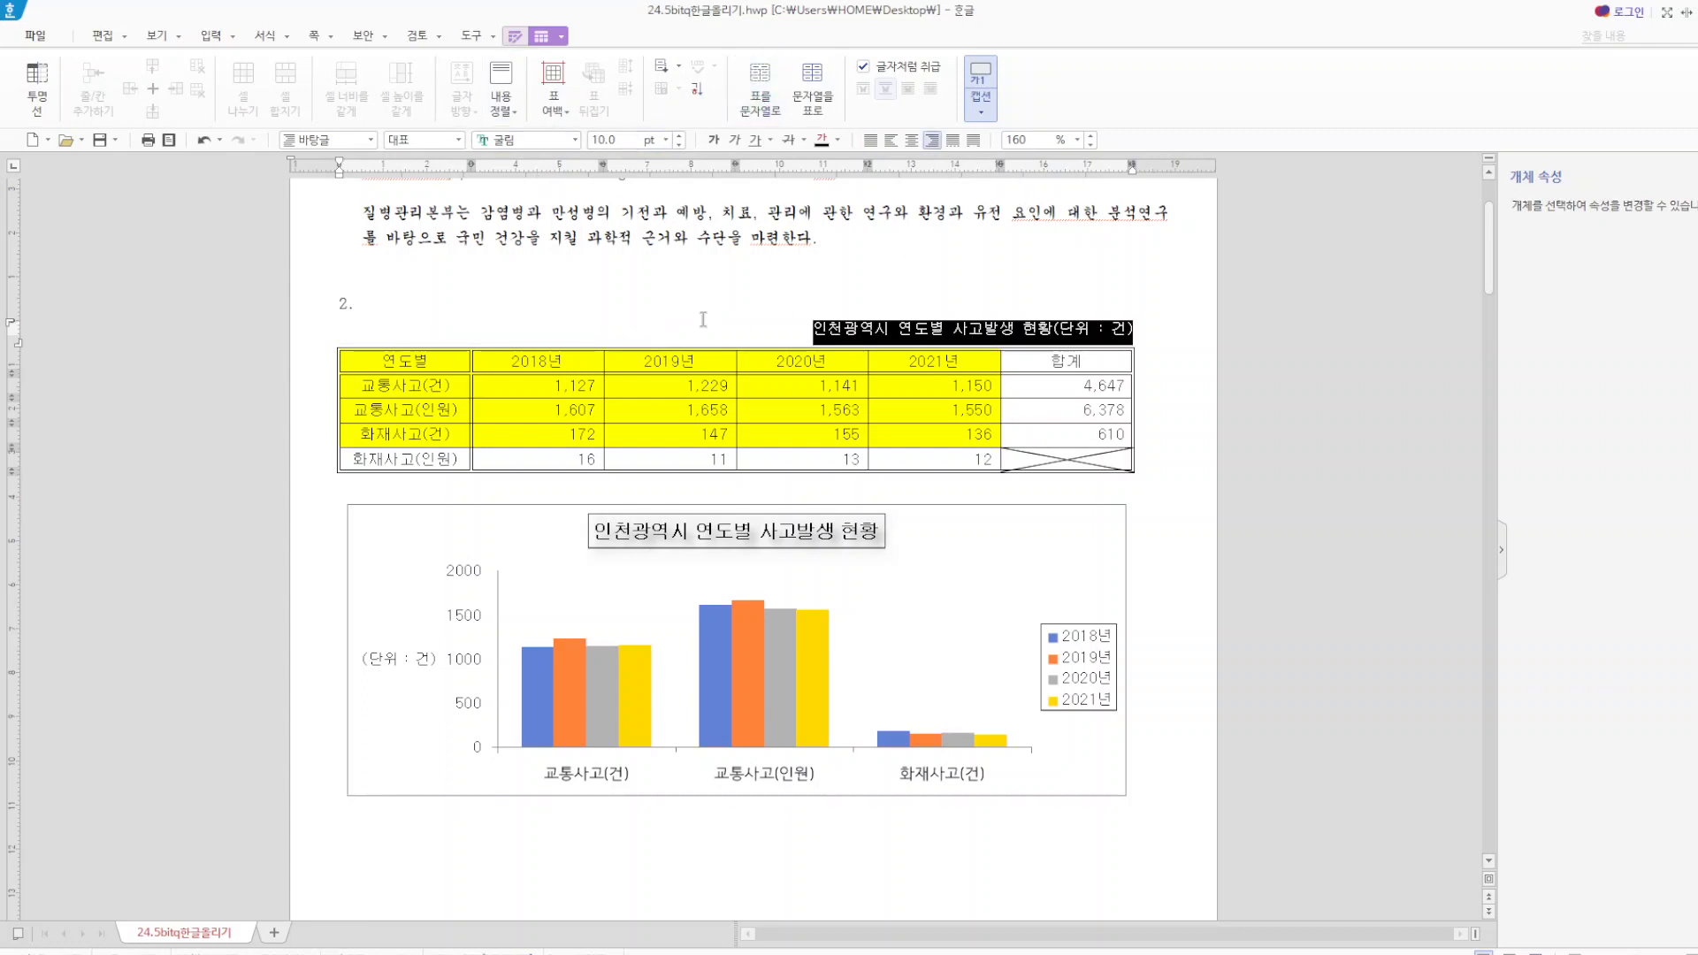
click(703, 319)
drag(403, 369, 1068, 467)
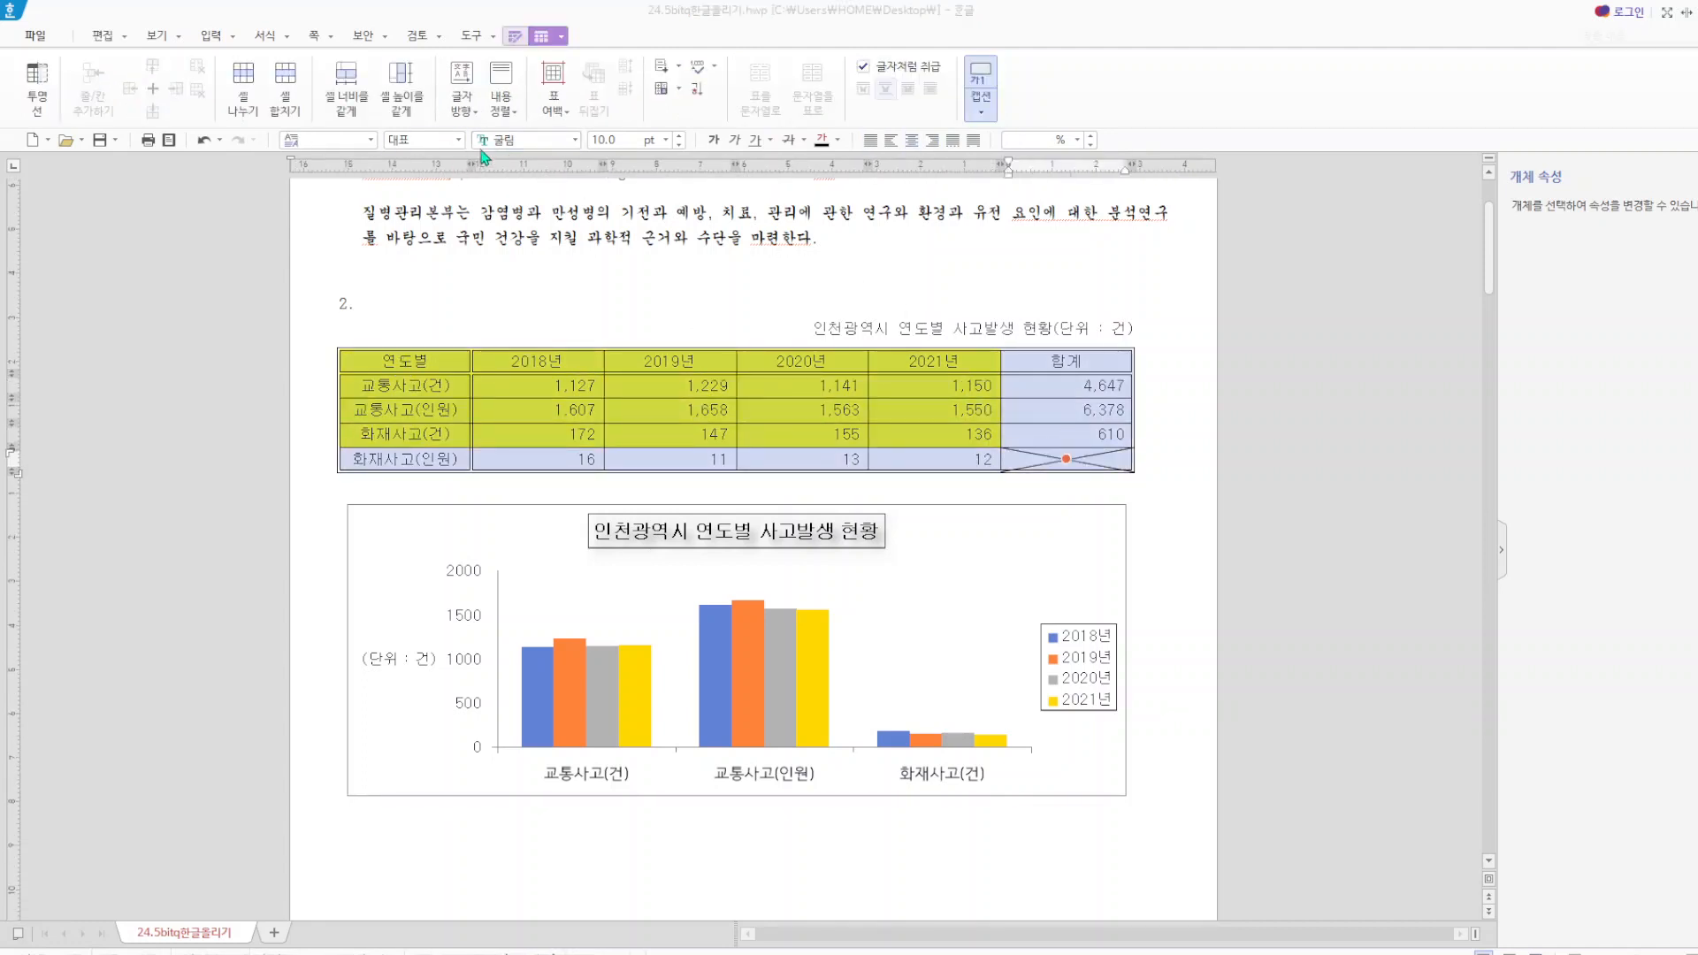
click(558, 298)
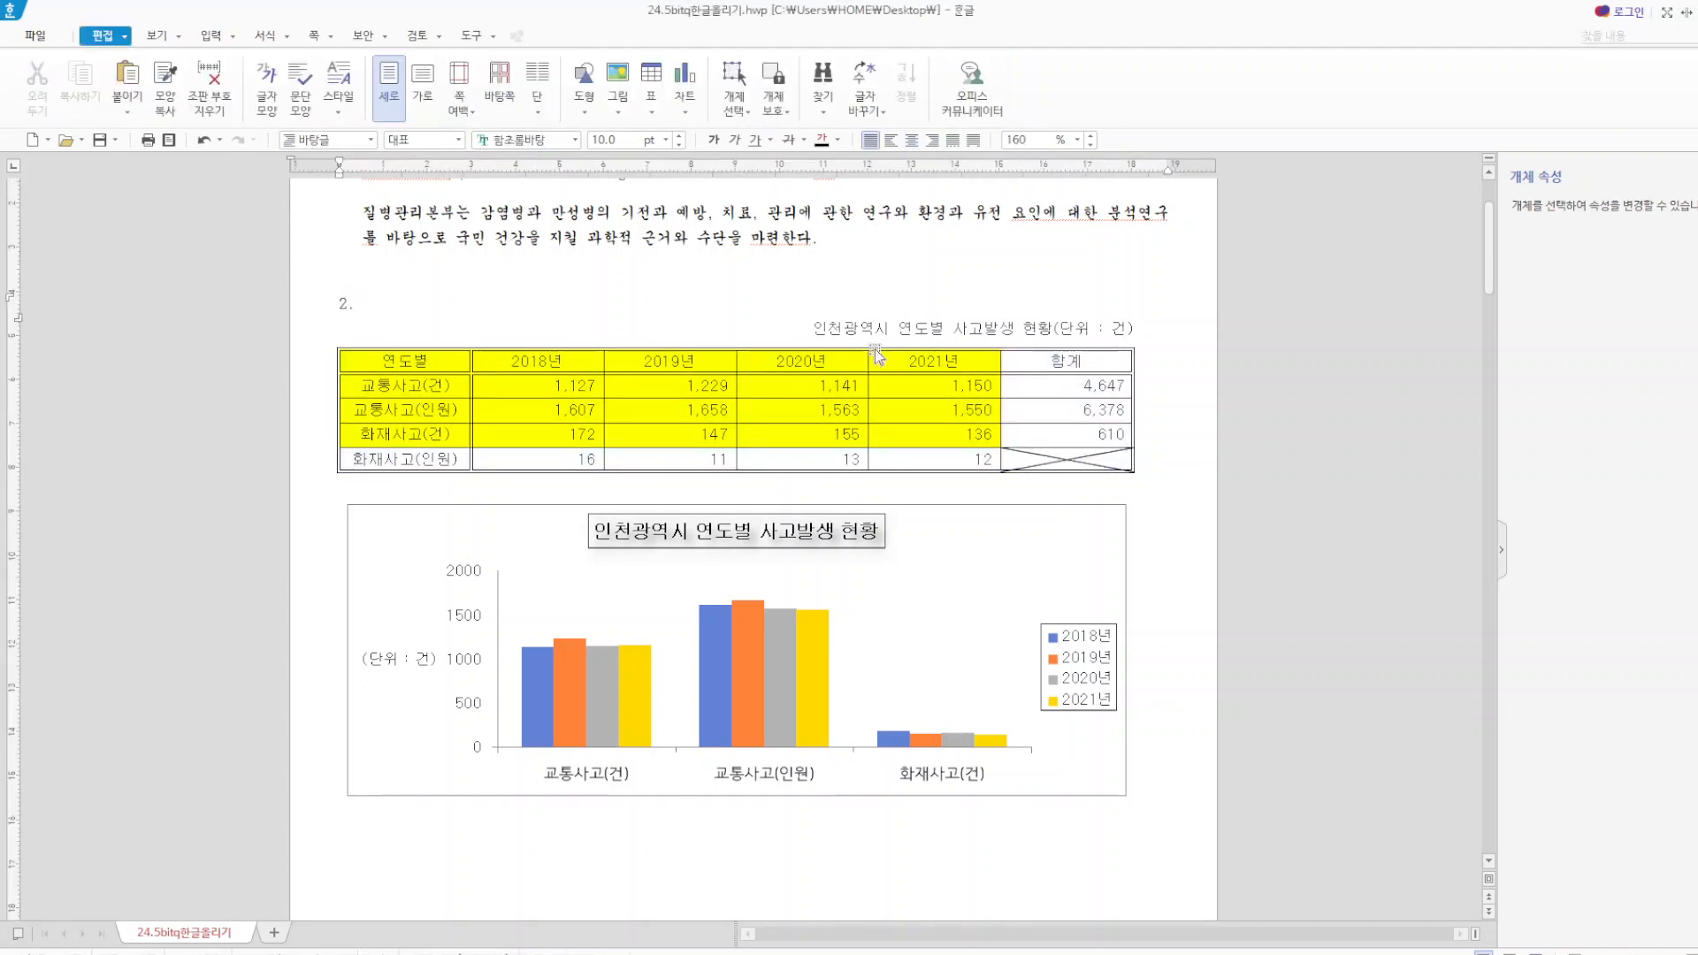
scroll(888, 332, up, 1)
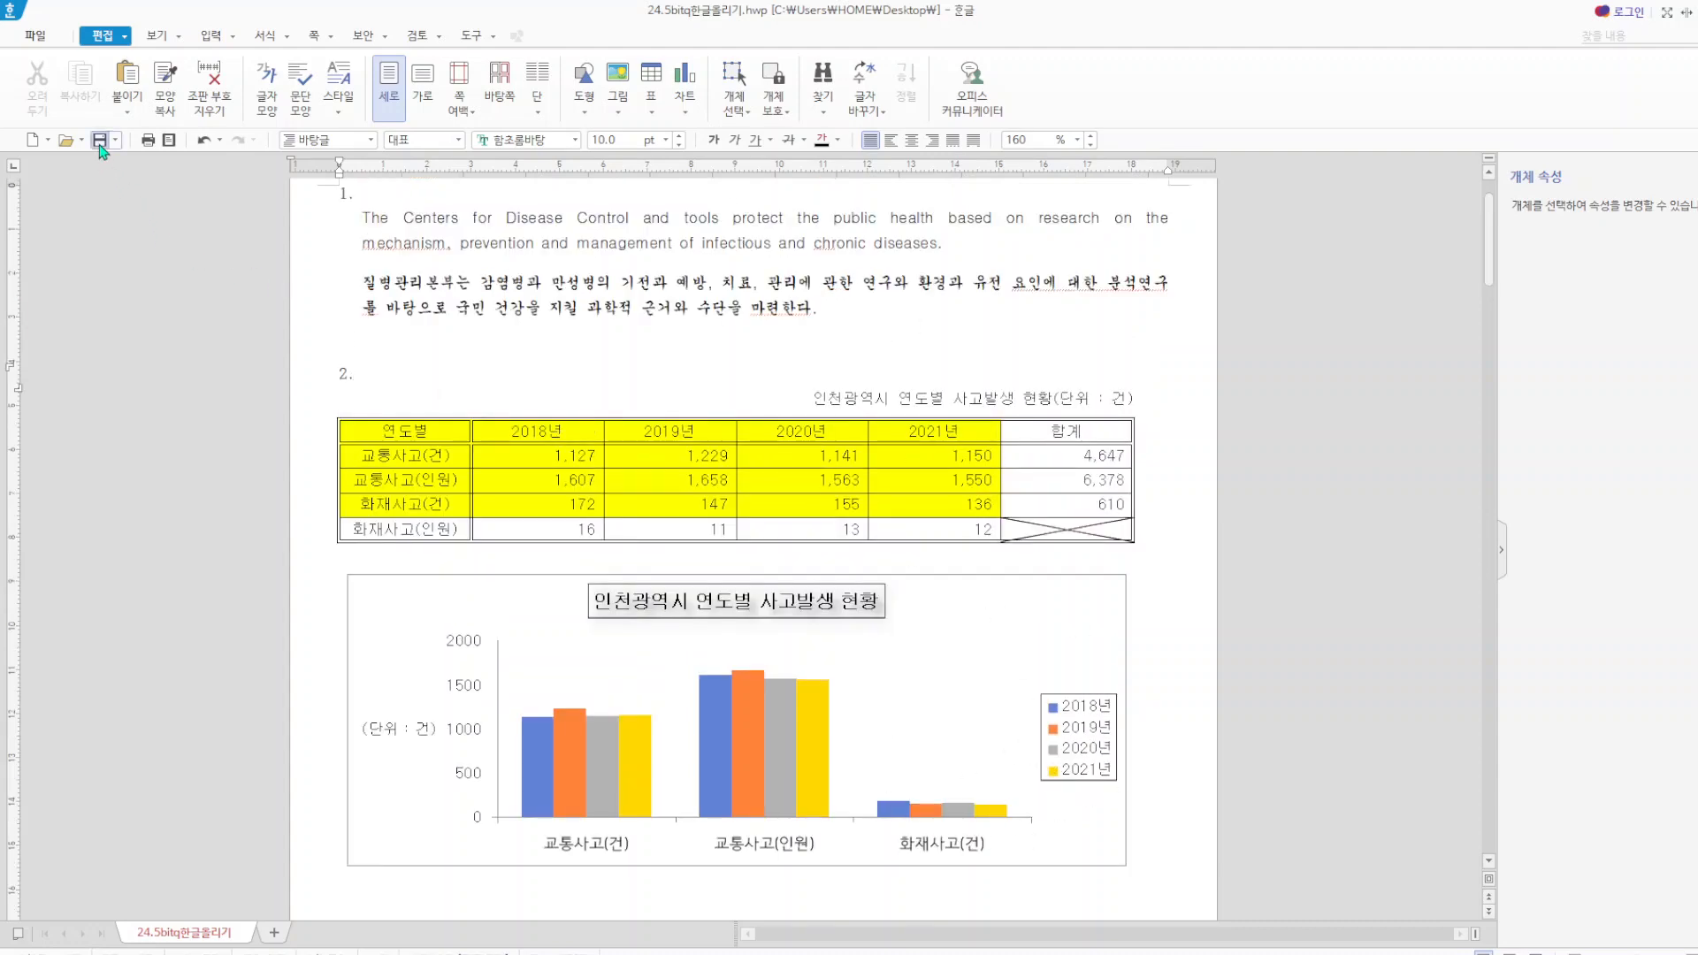
Delete the reference picture with the 자연재난 행동요령(낙뢰) design under item 4.
scroll(937, 594, down, 7)
scroll(937, 594, down, 8)
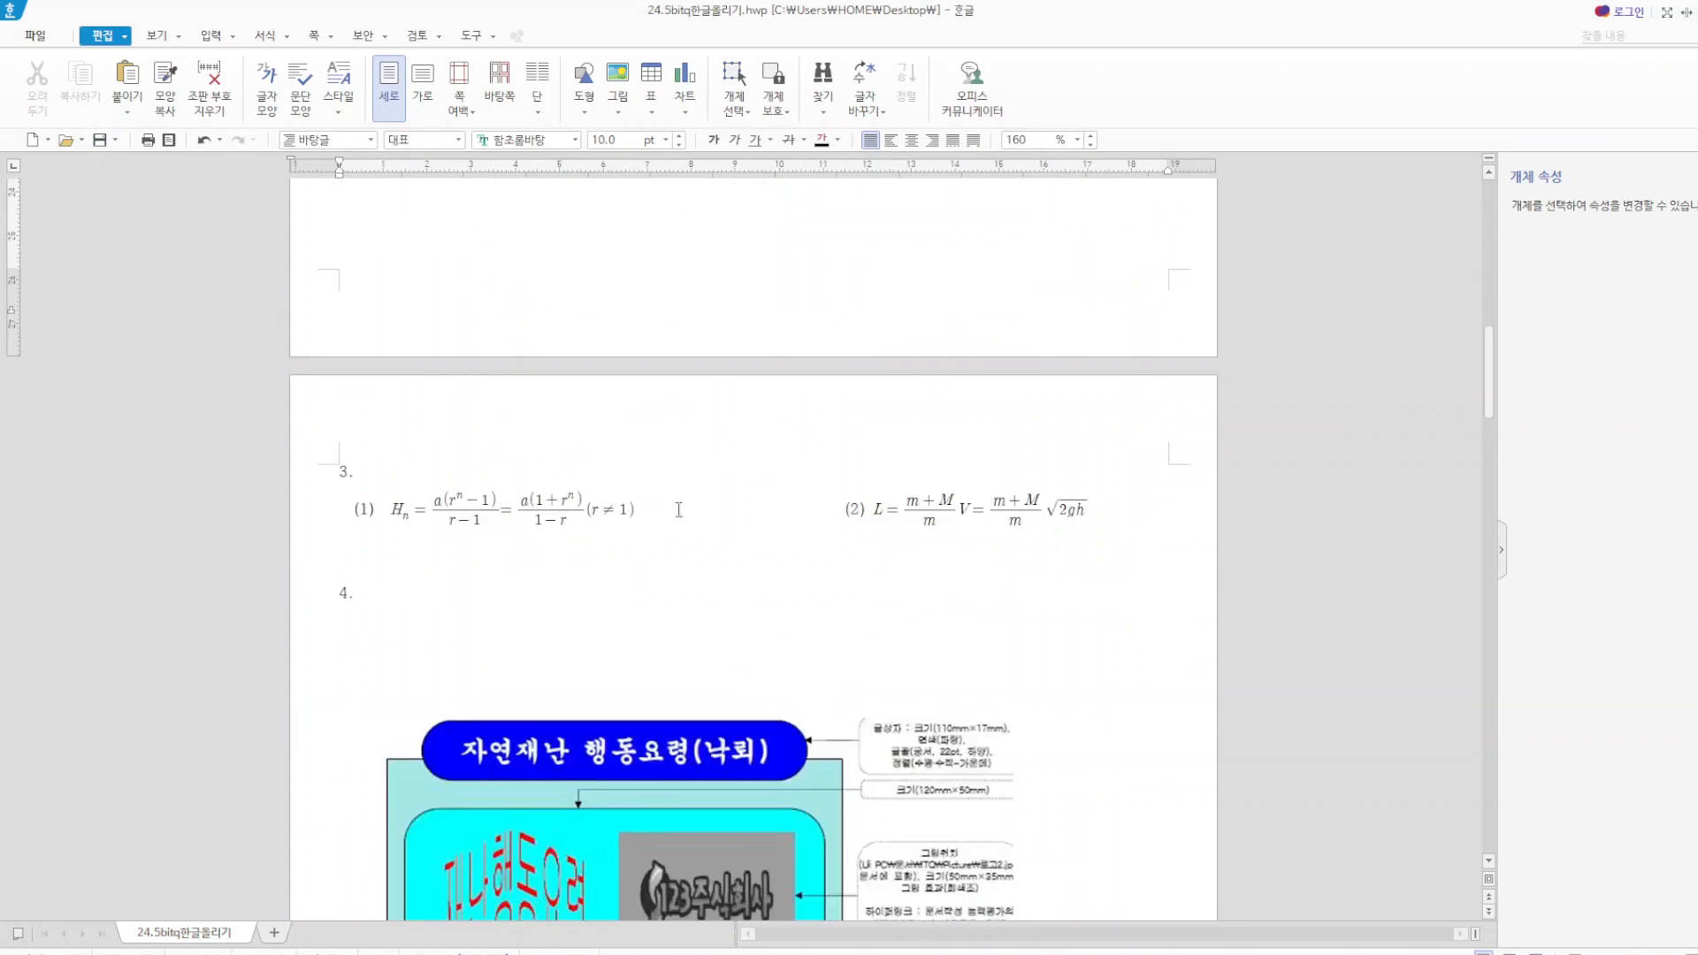
scroll(688, 509, down, 3)
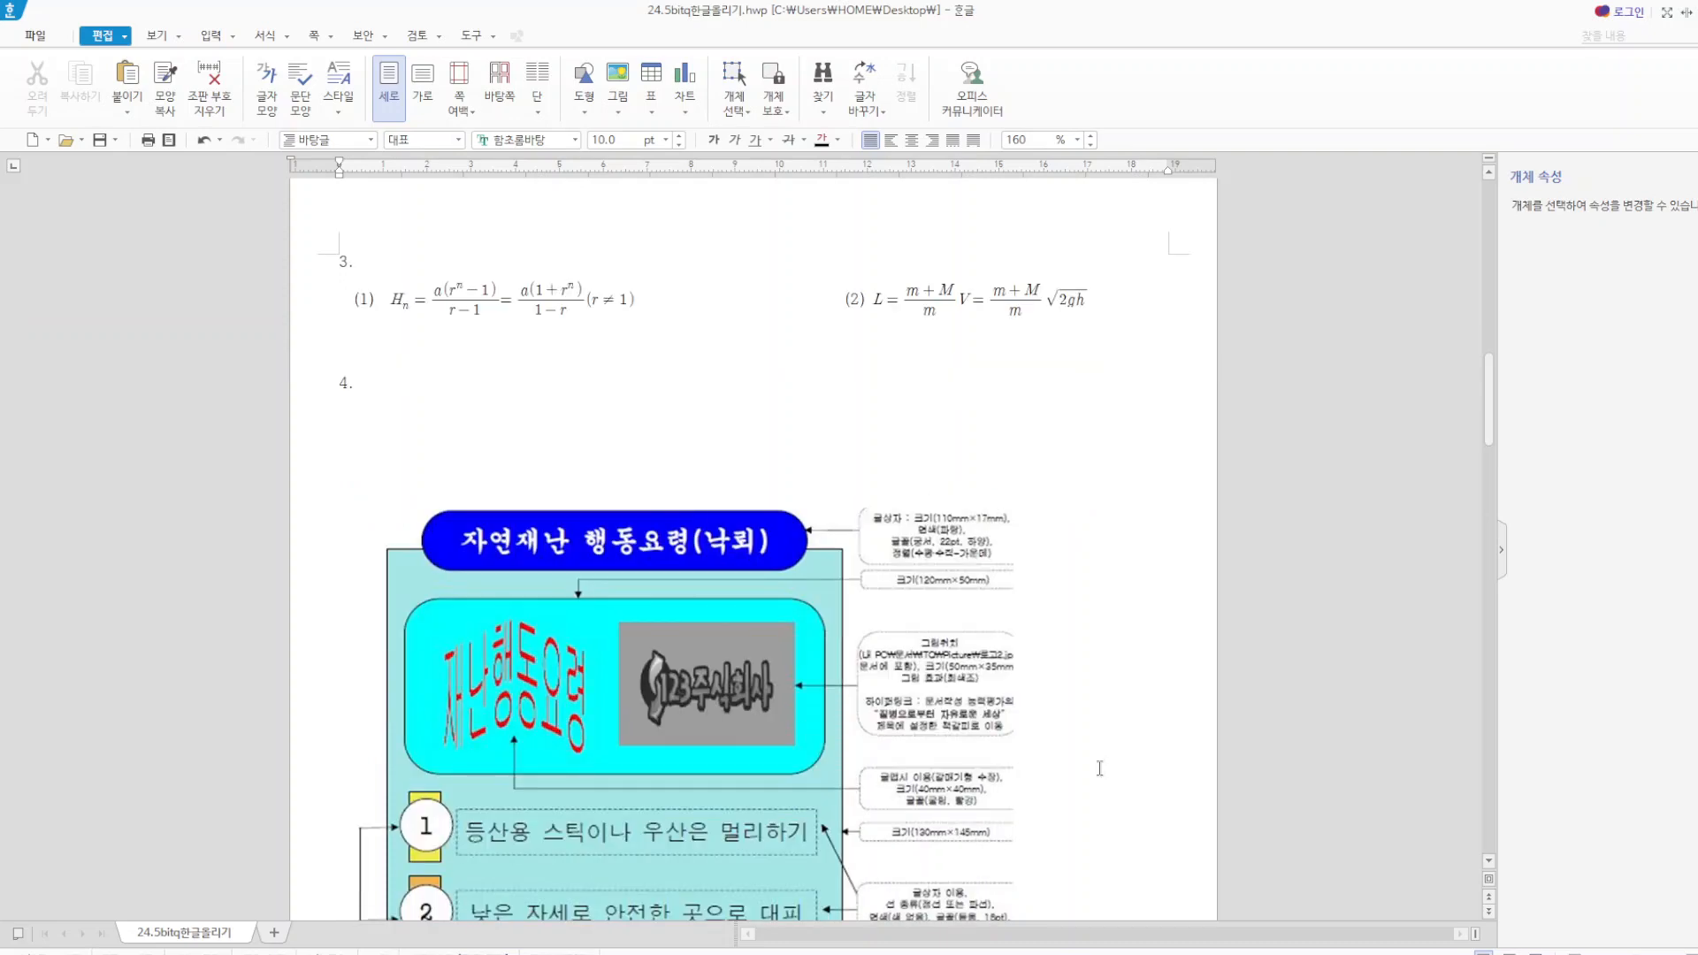
scroll(871, 718, down, 2)
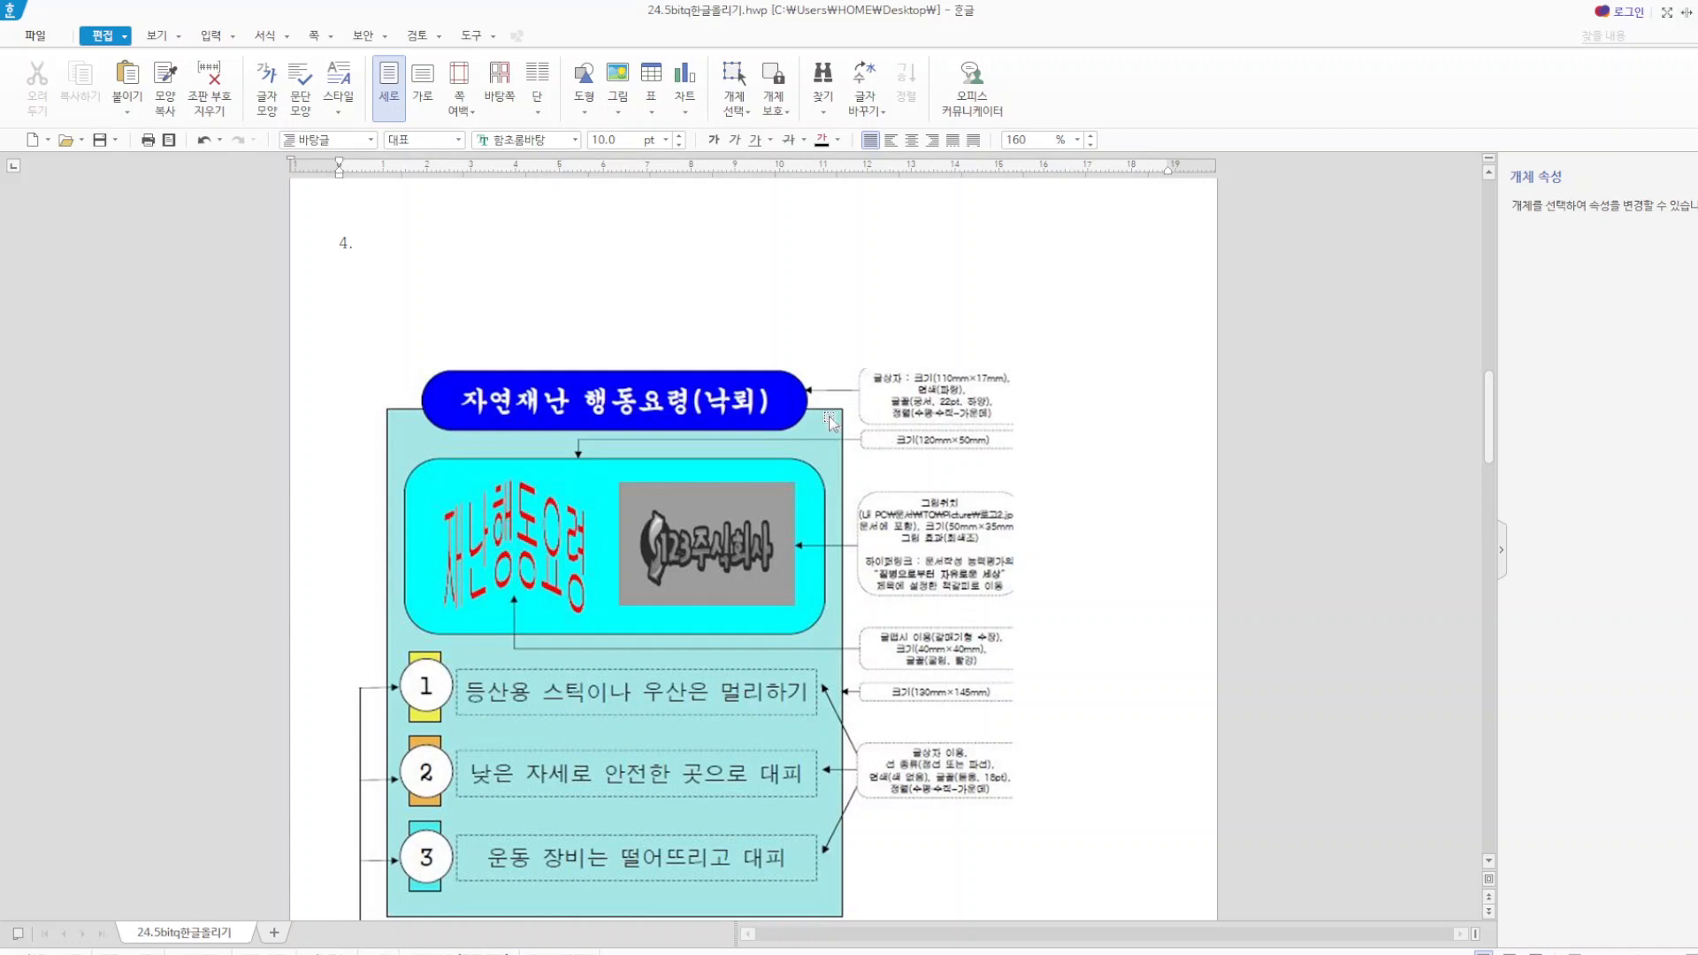
click(679, 371)
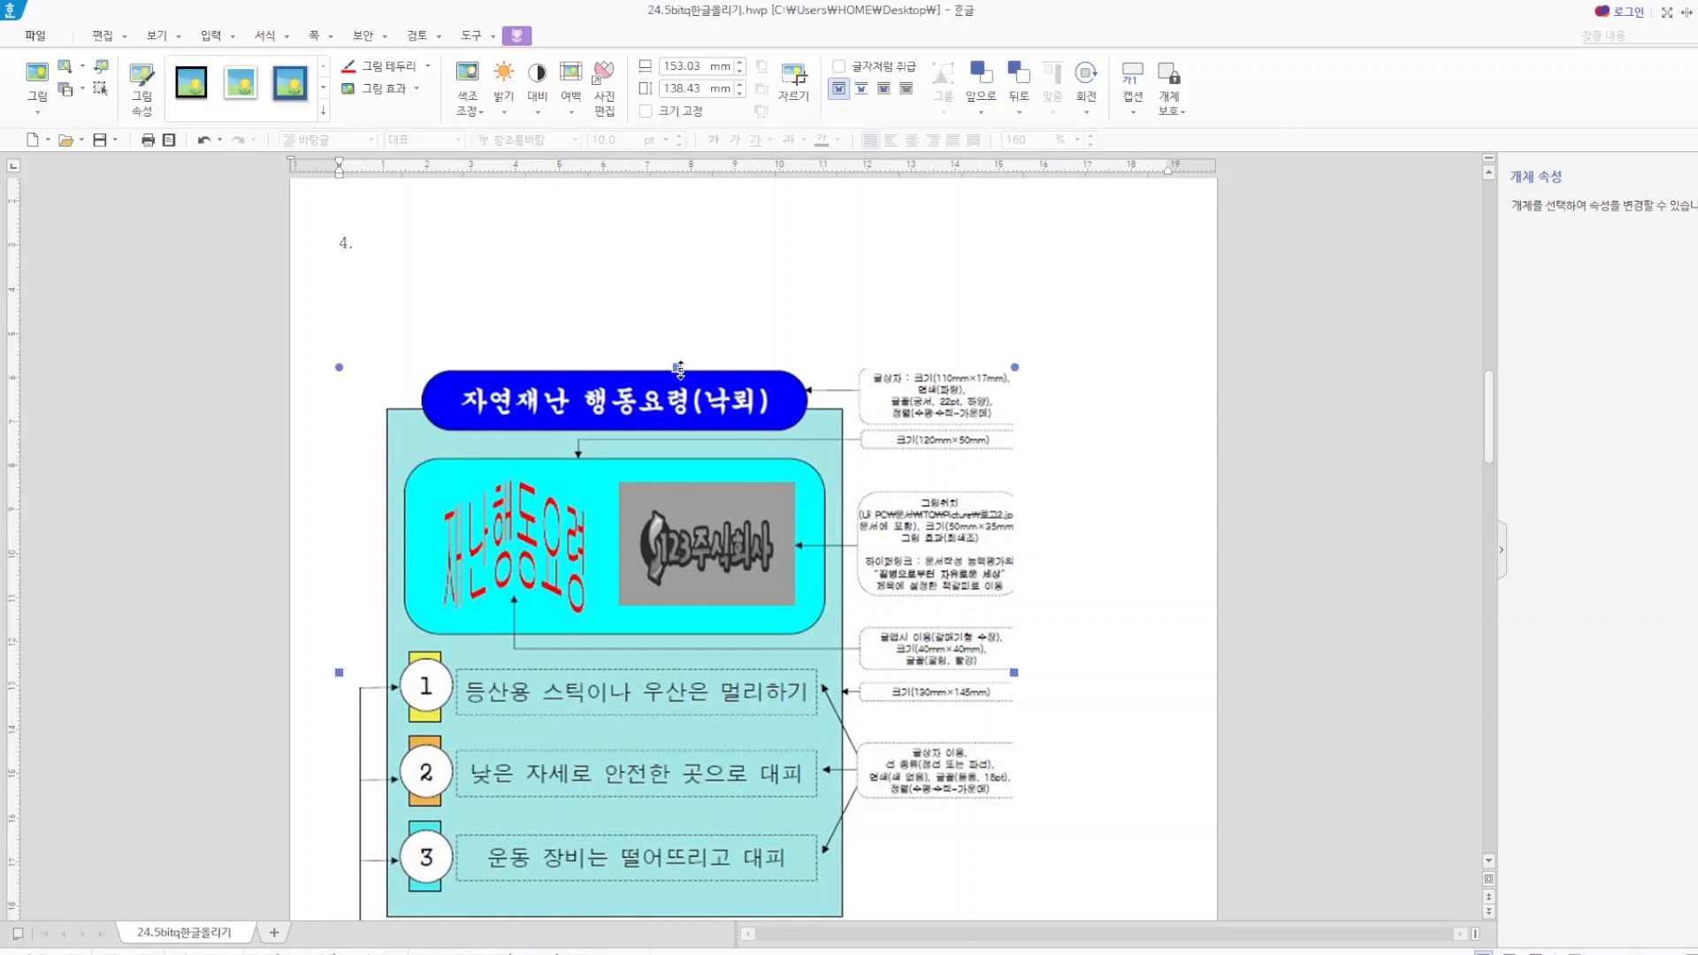
key(Delete)
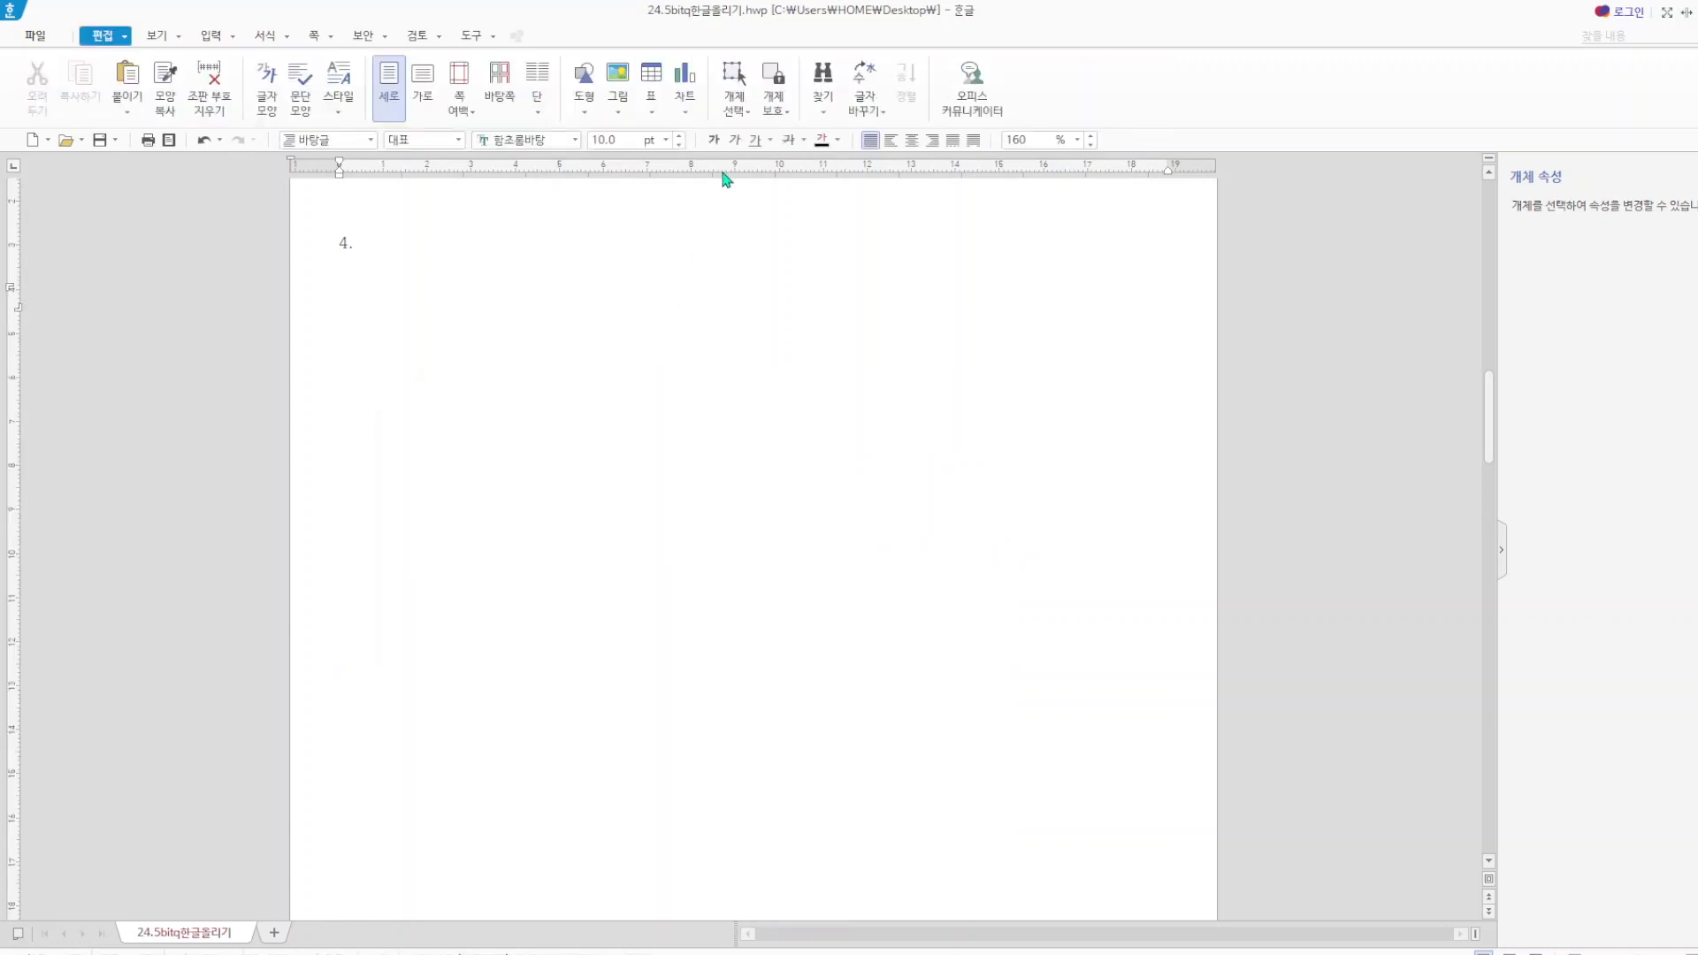
Draw a rectangle about 107 mm wide and 82 mm high below item 4.
click(585, 112)
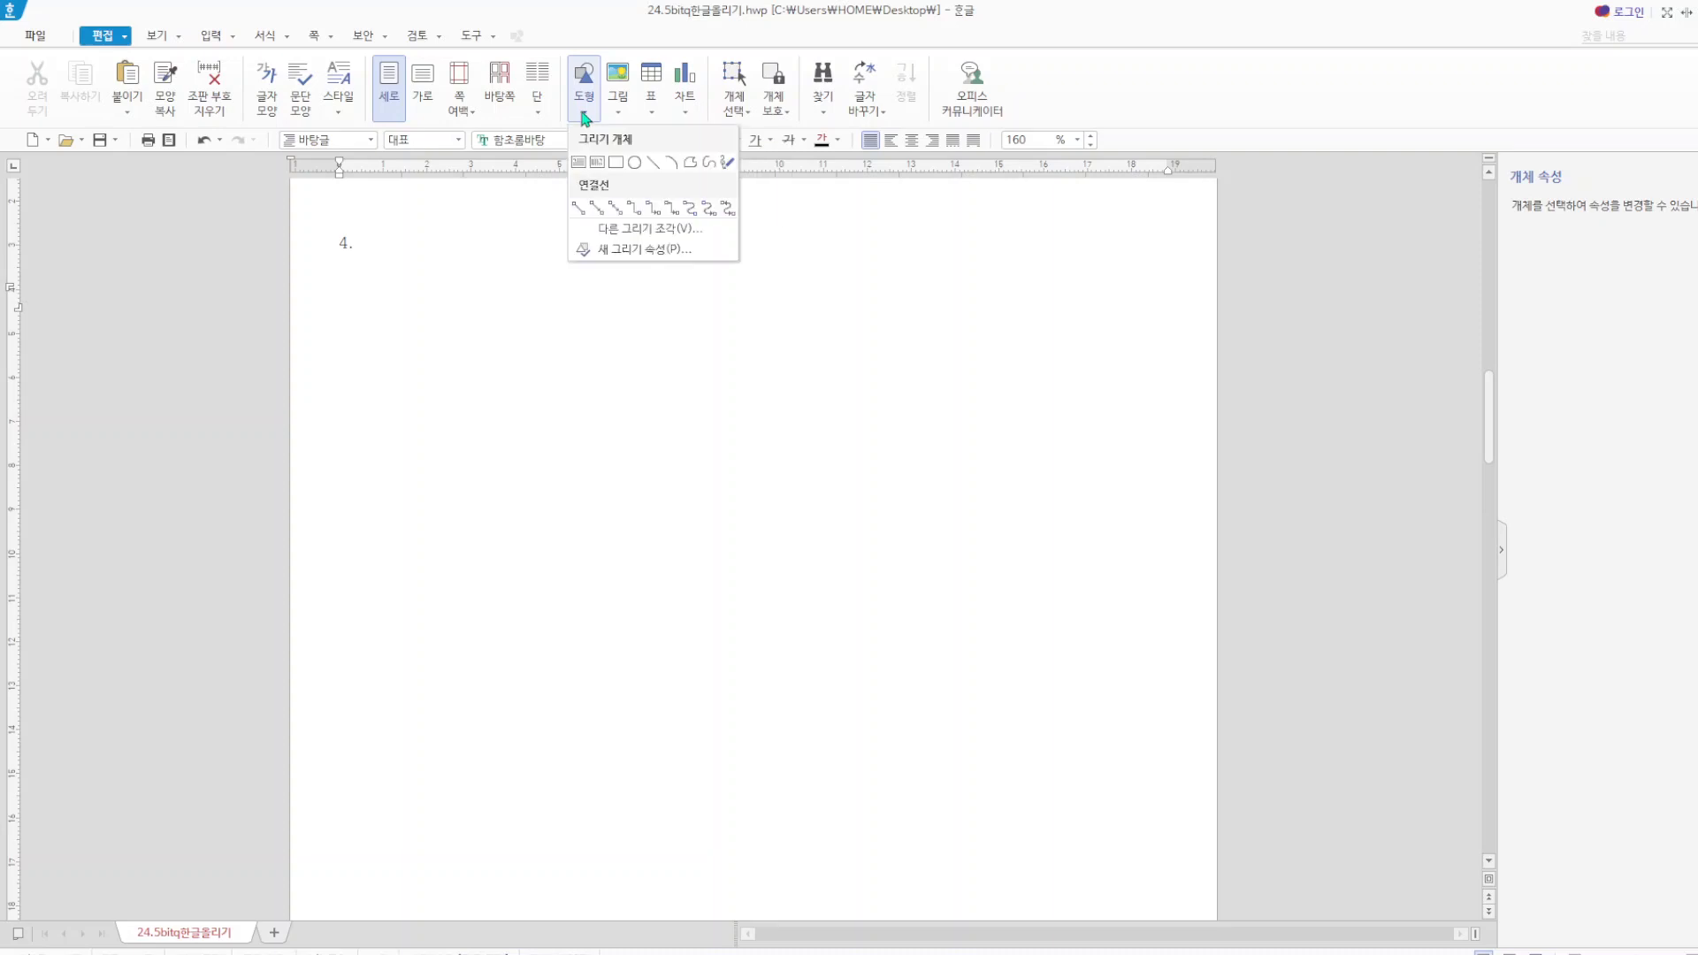
click(617, 162)
drag(443, 352, 915, 715)
Set the rectangle's width to 130 mm and height to 145 mm, and turn on the size lock (크기 고정).
double_click(706, 550)
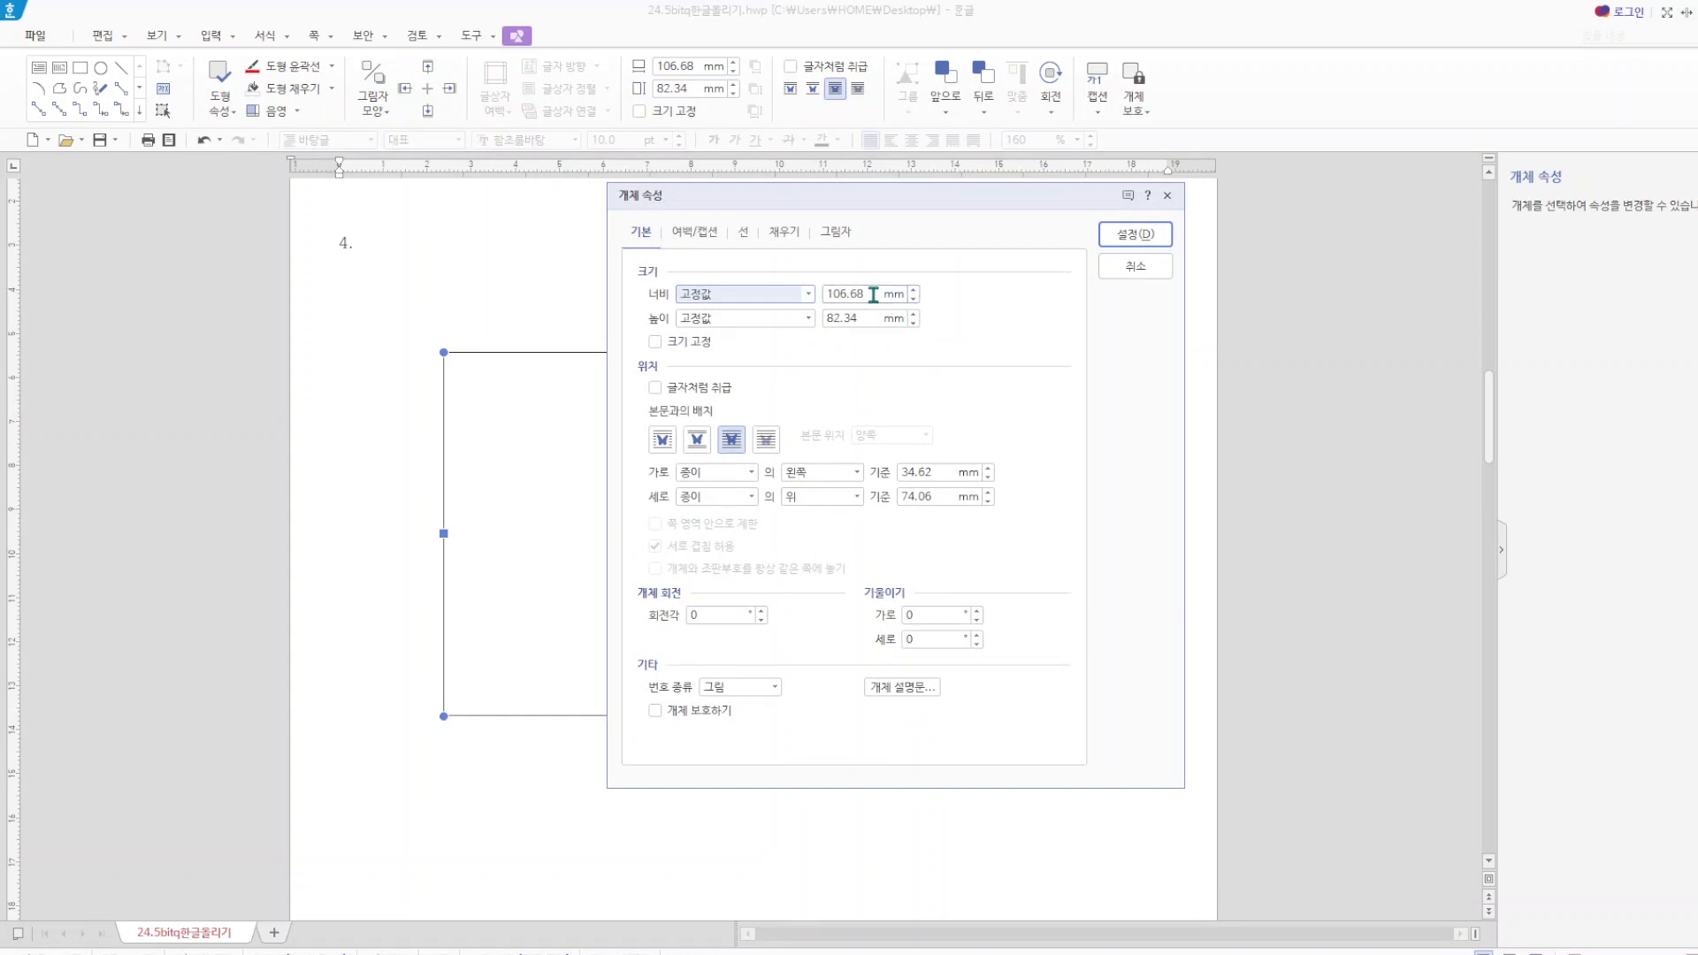
drag(879, 293, 818, 301)
text(13)
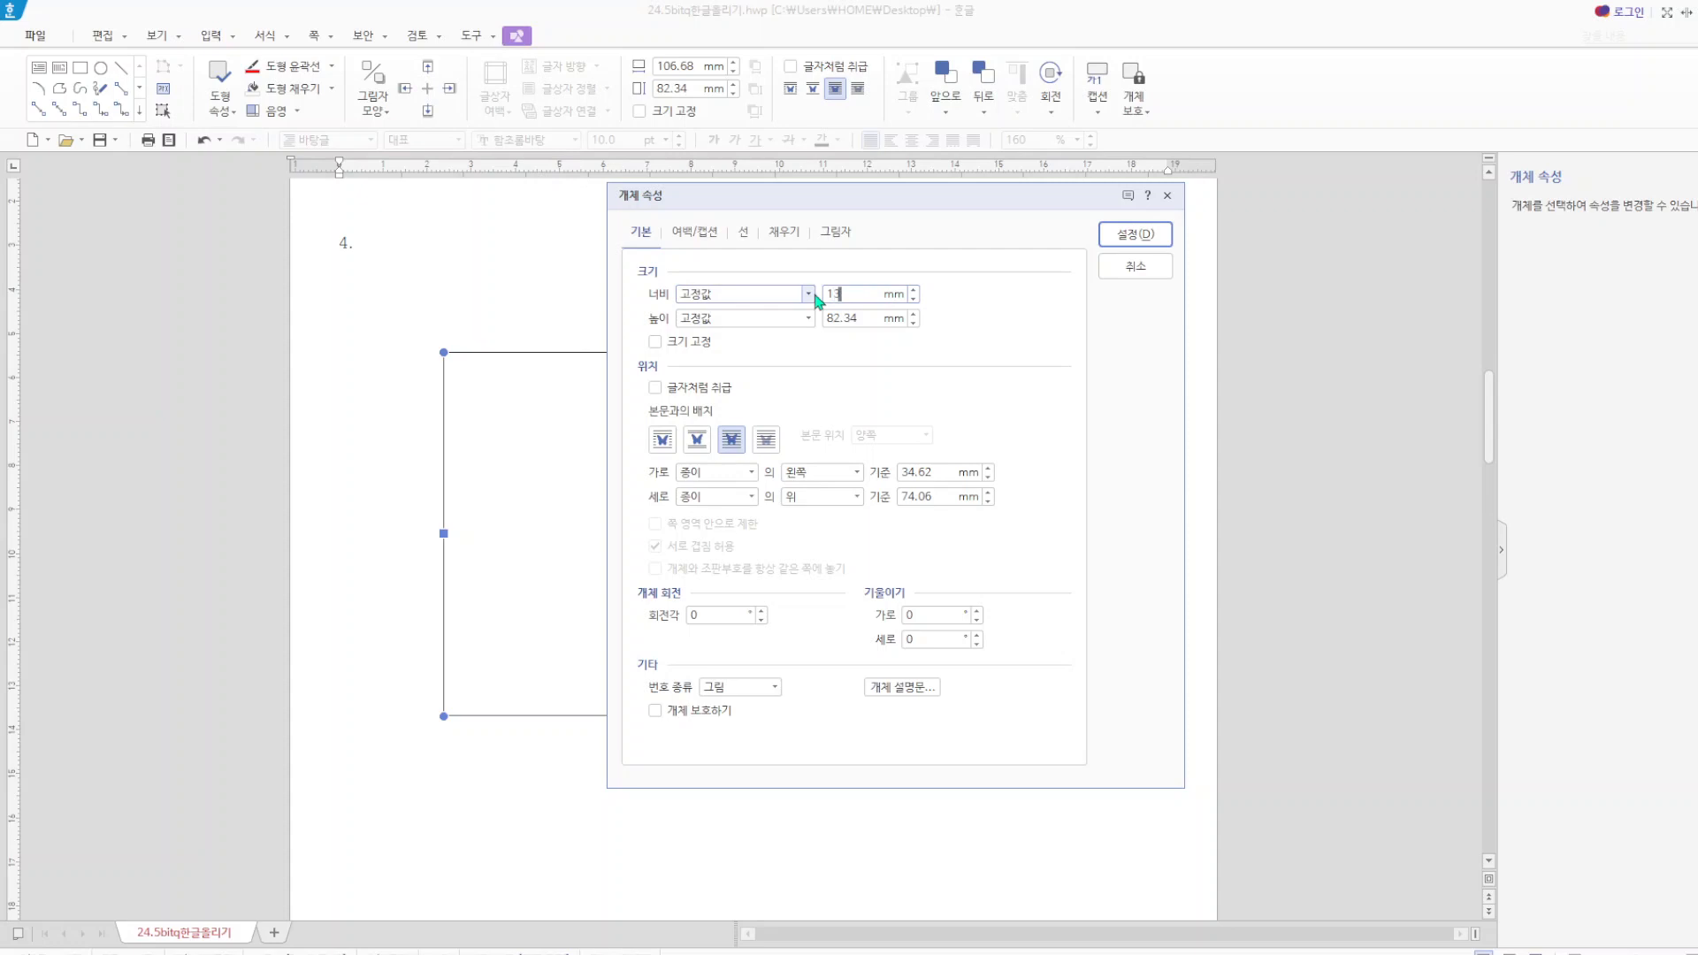
text(0)
drag(860, 320, 801, 332)
text(145)
click(656, 342)
Fill the rectangle with a light yellow face colour (면 색) and apply the object properties.
click(790, 234)
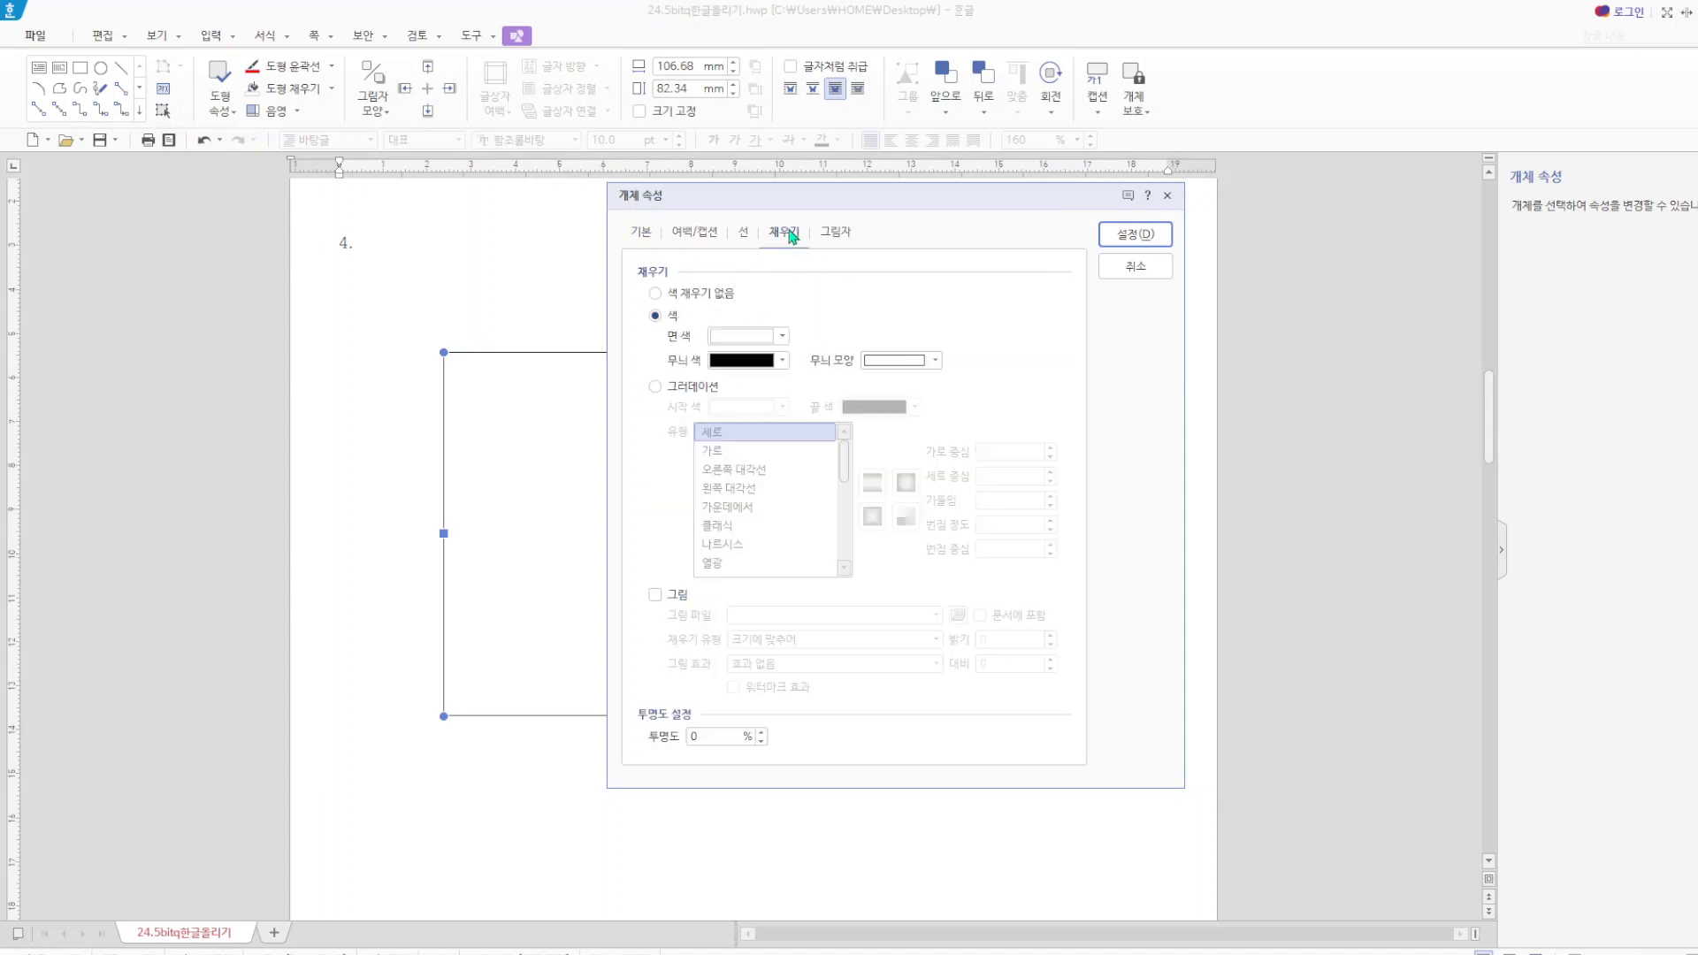
click(756, 336)
click(849, 440)
click(1137, 234)
click(1117, 407)
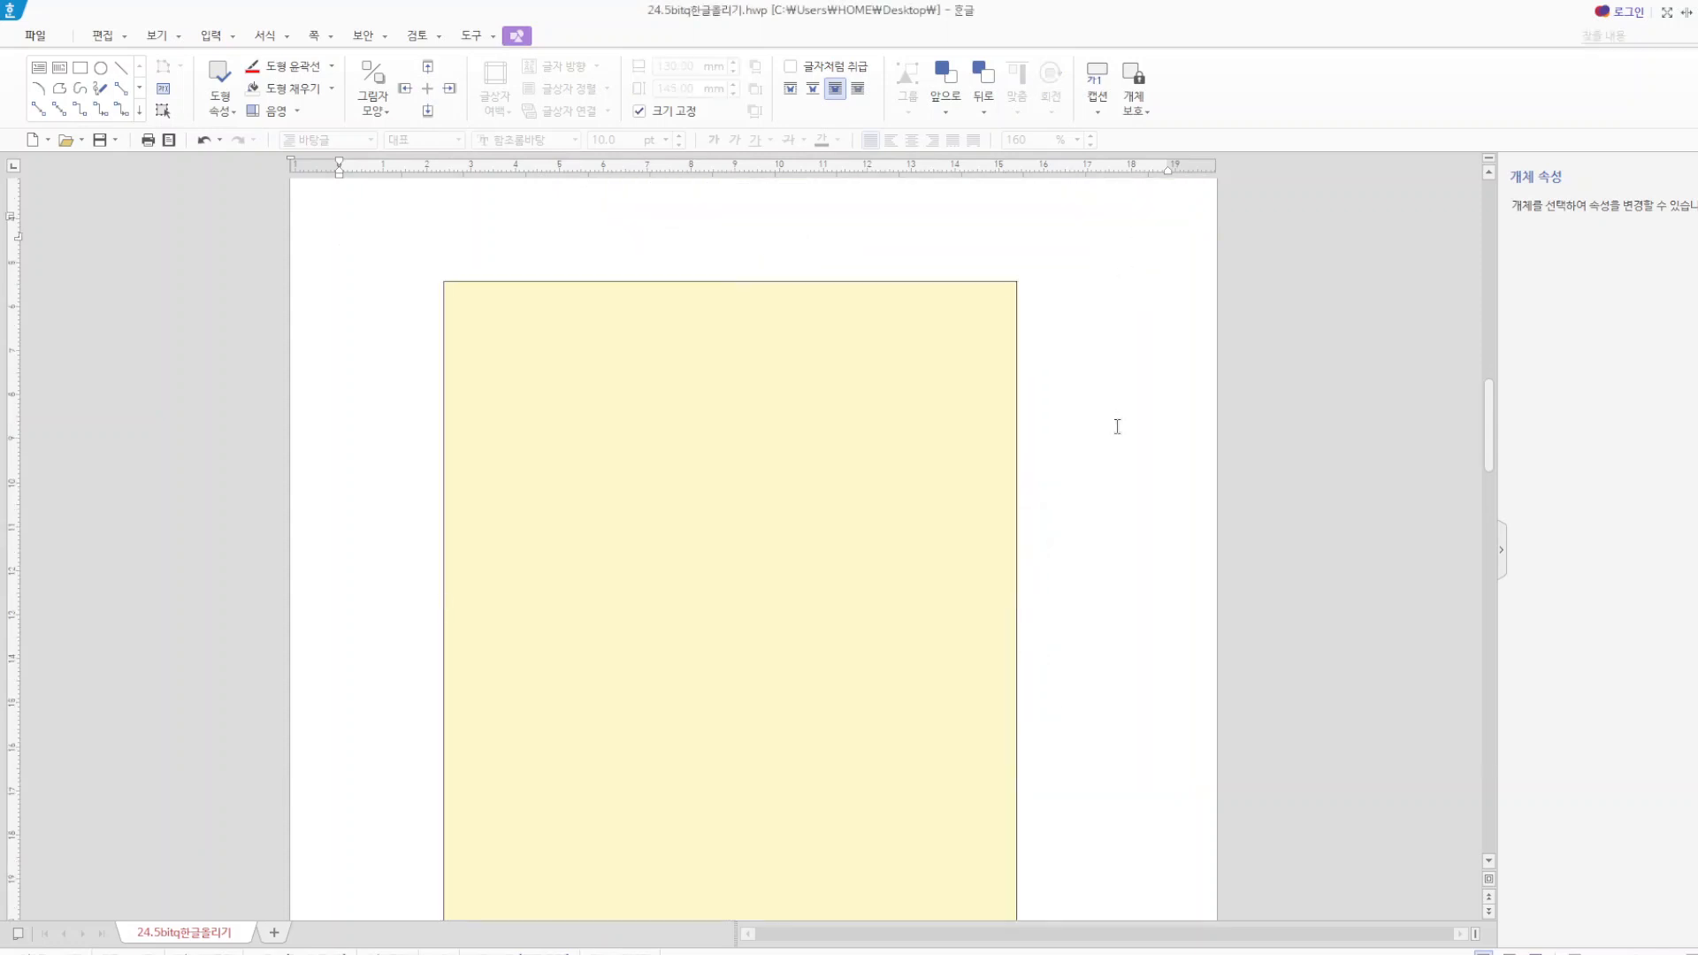
Draw a text box about 107 mm wide and 21 mm high over the upper edge of the yellow rectangle.
click(584, 113)
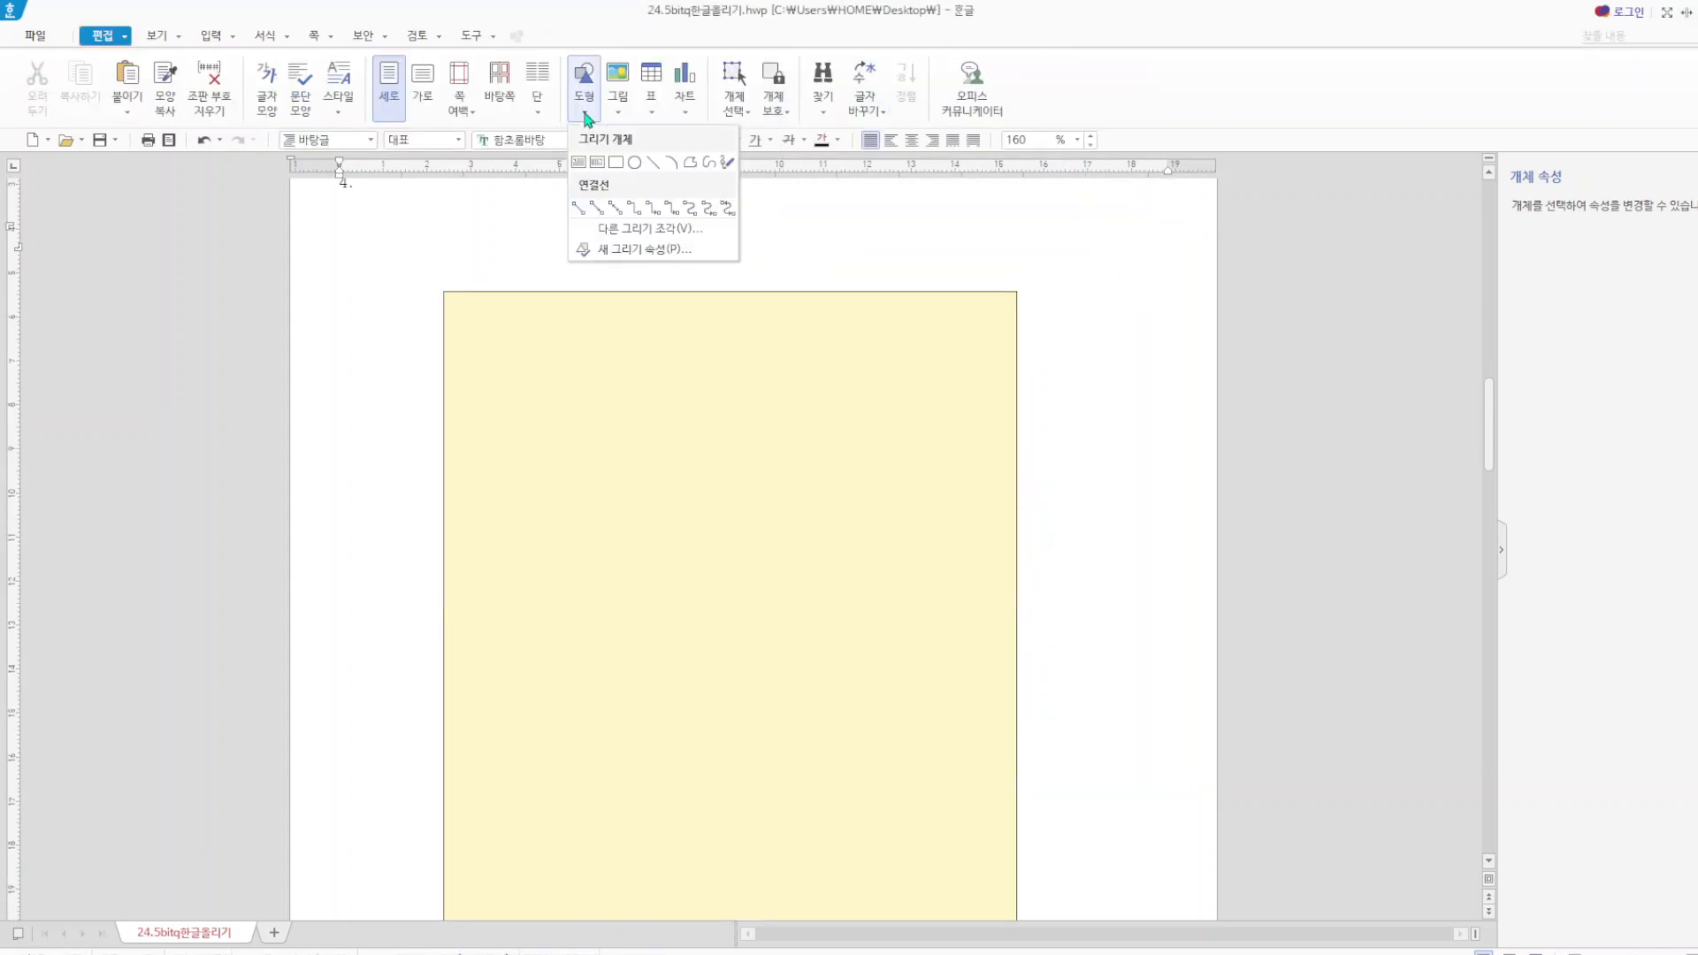
click(579, 163)
drag(511, 247, 982, 341)
Enter the title "자연재난 동요령(낙뢰)" in the text box.
text(장연)
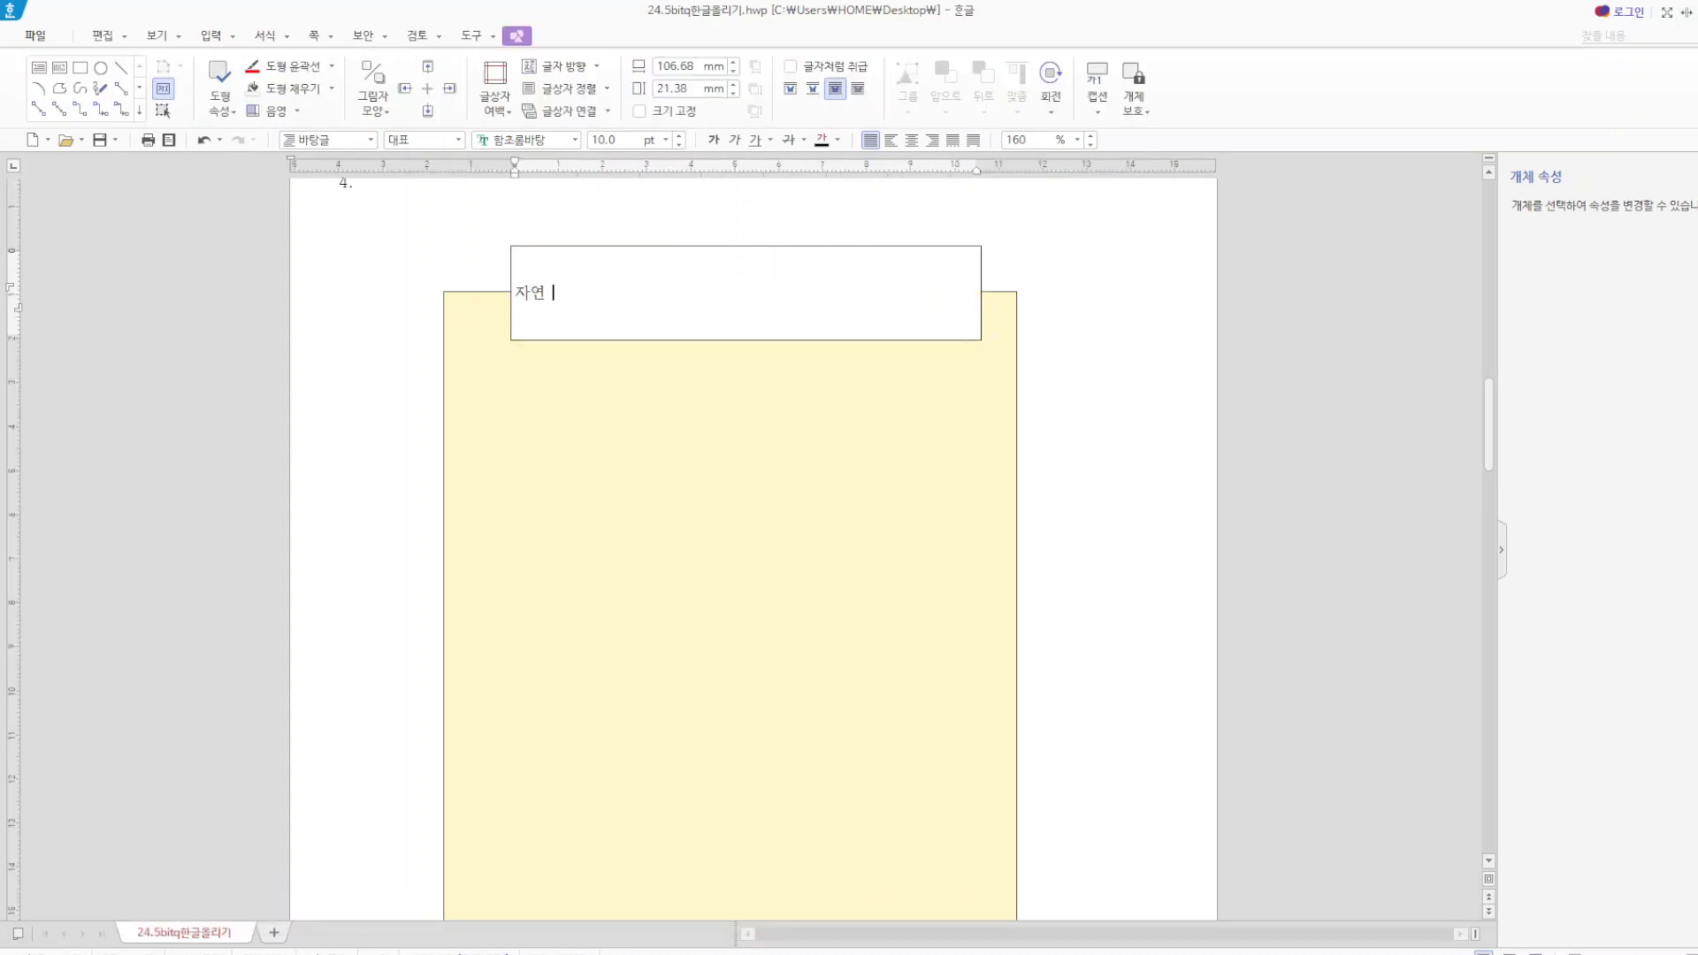
key(BackSpace)
text(ㅈ난)
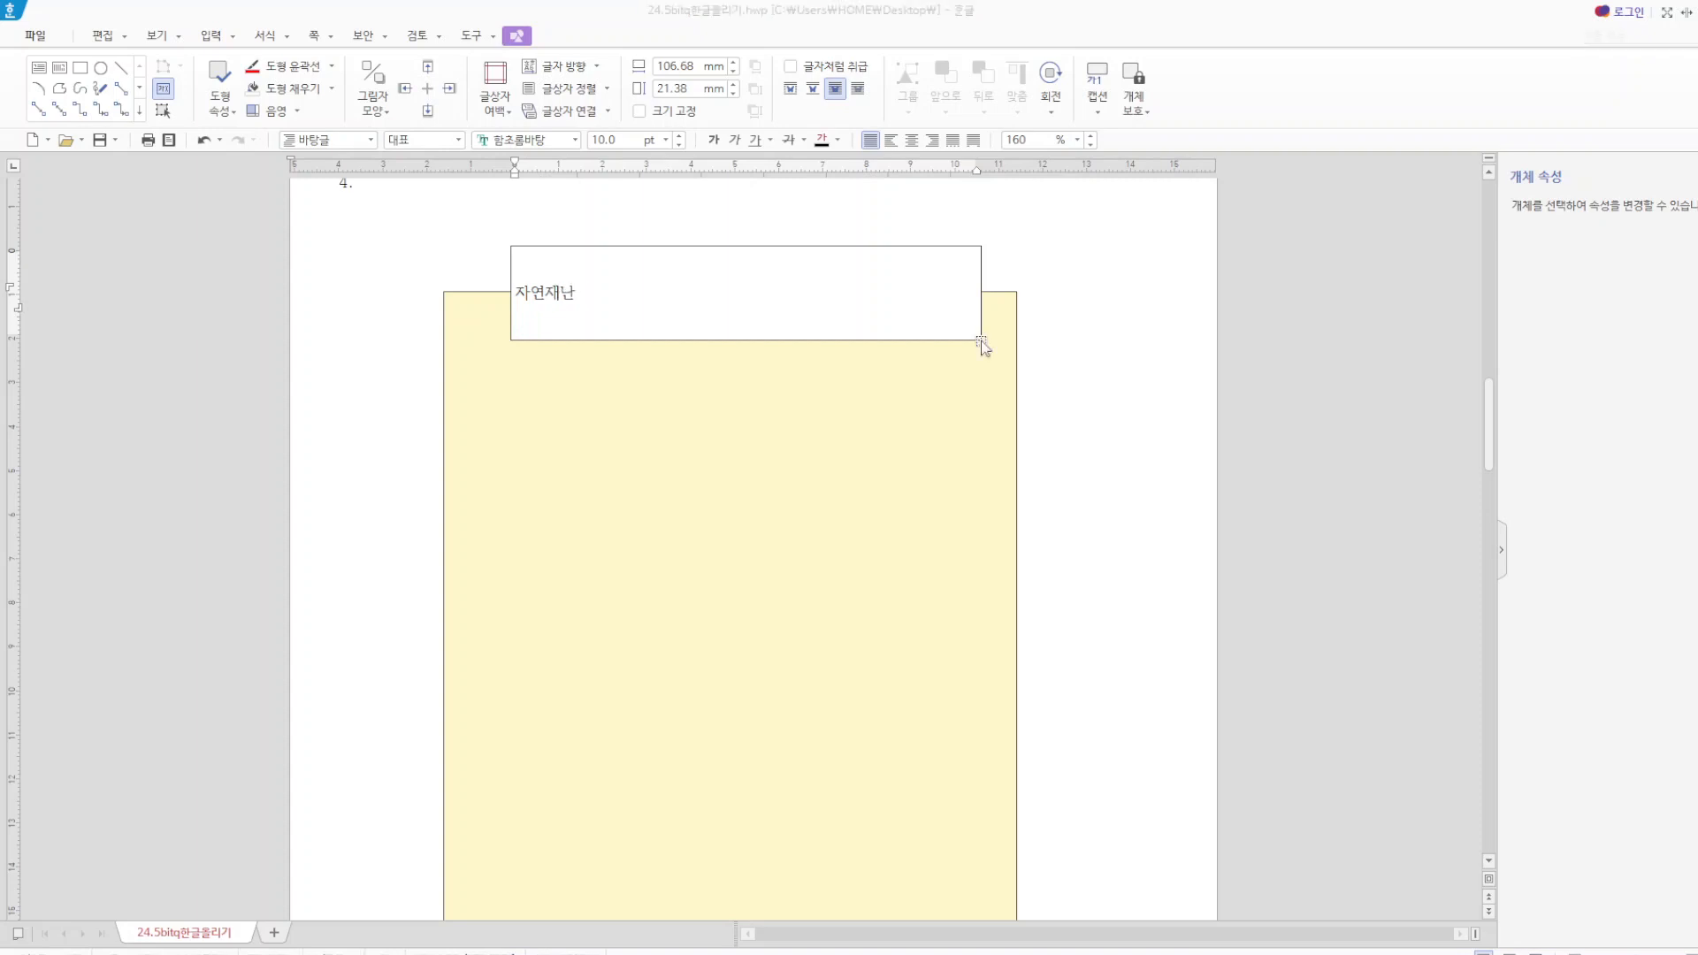
text( 동오령)
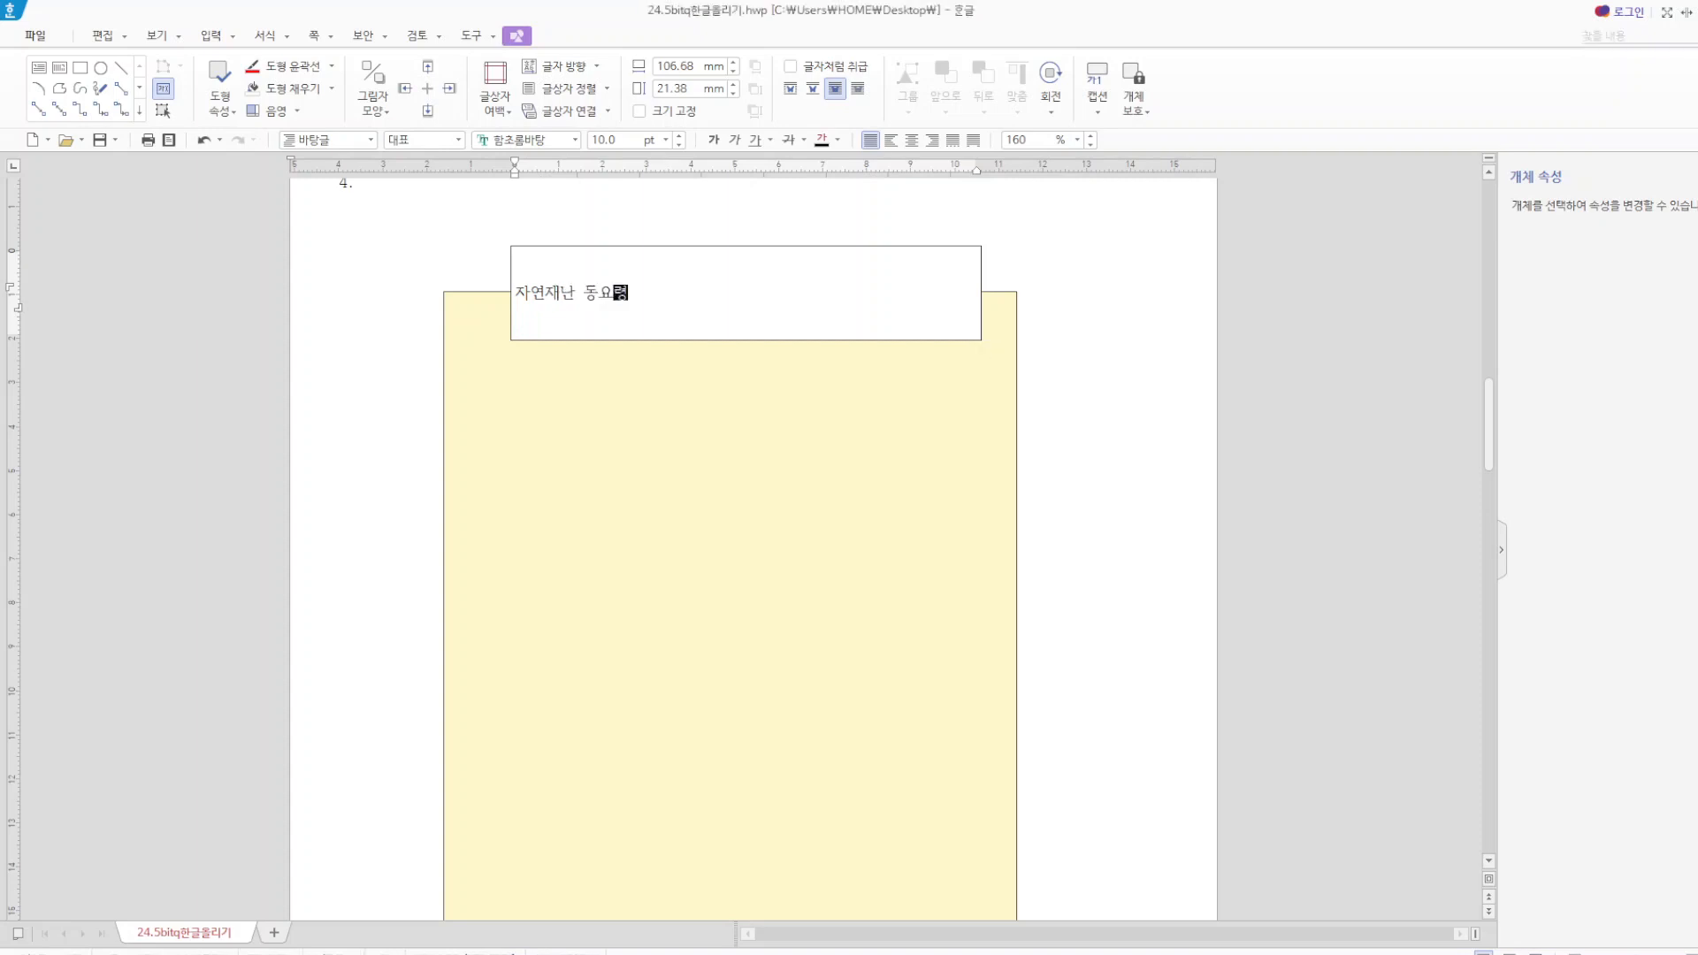
text((낙ㄹ))
Set the text box title's font to 궁서 and its size to 22 pt.
scroll(675, 474, up, 2)
drag(685, 509, 498, 514)
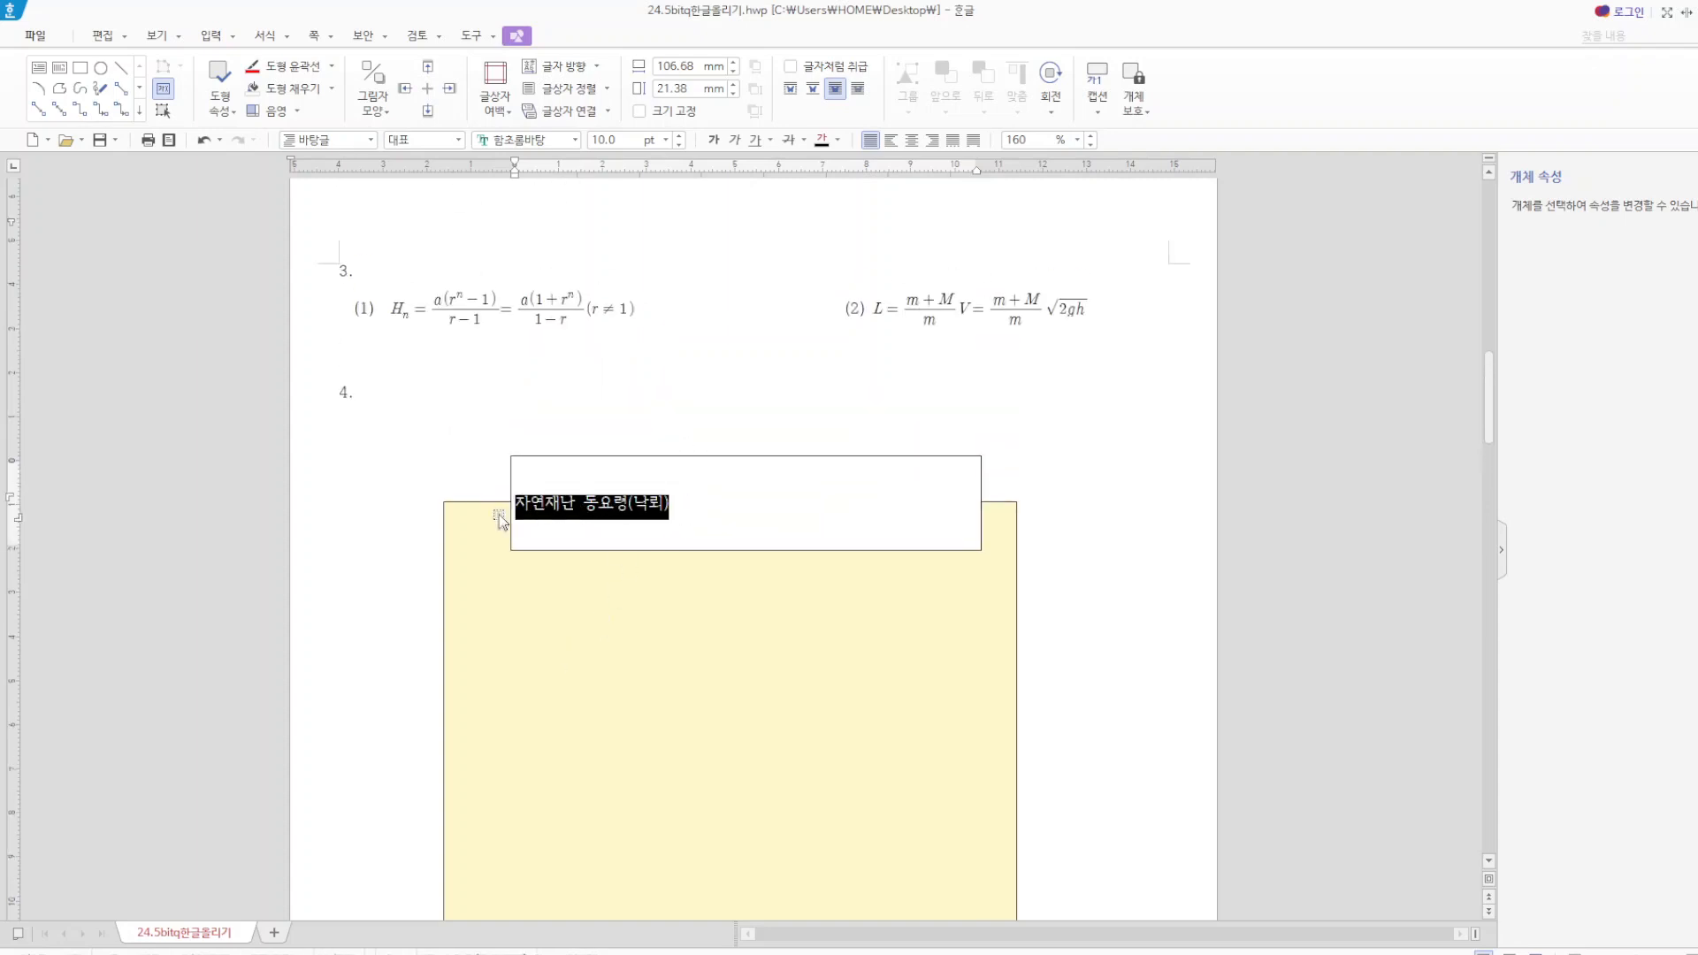
click(560, 140)
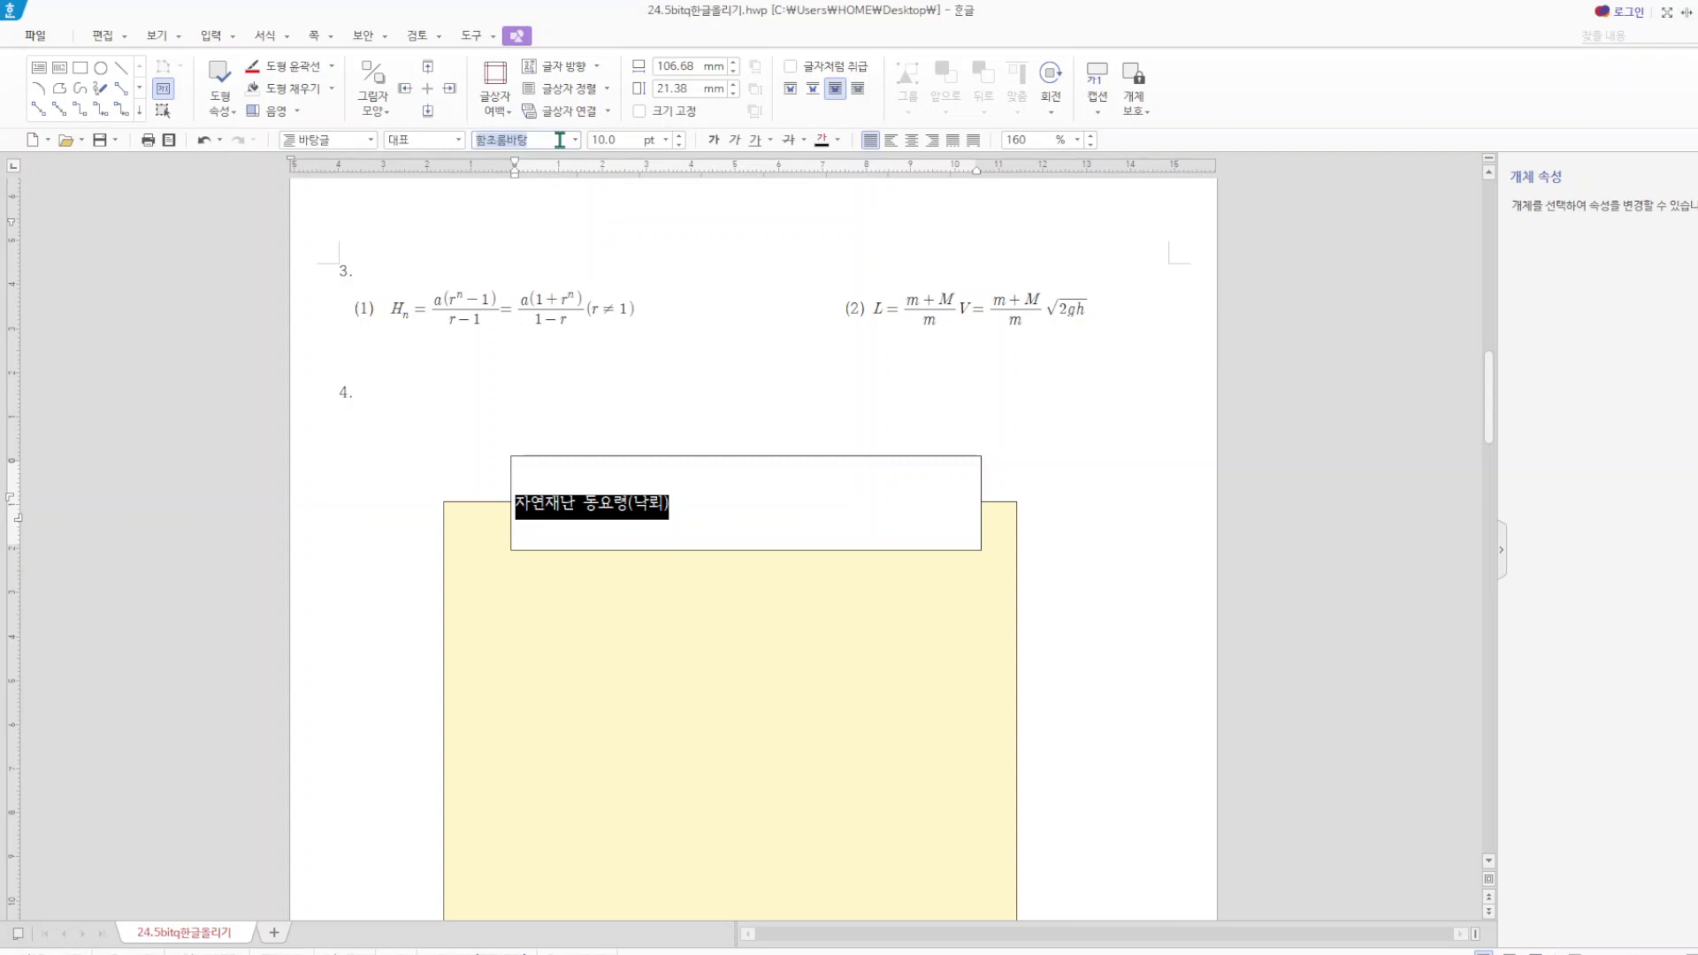
text(ㄱㅜㅇ)
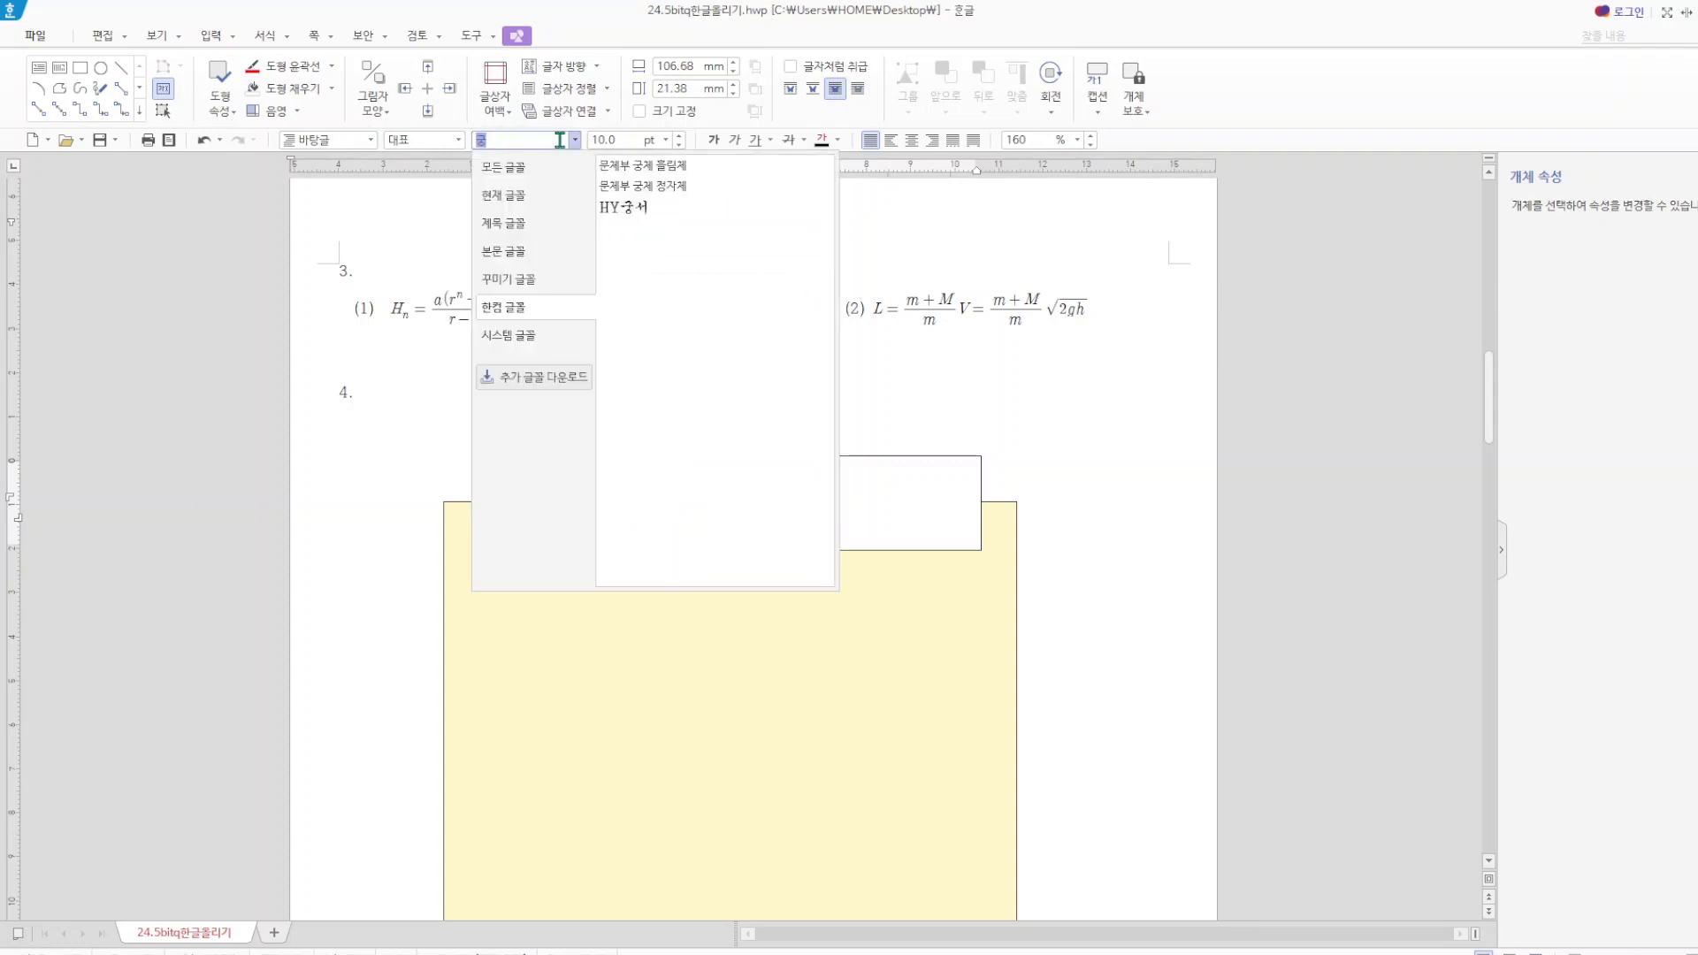
click(529, 172)
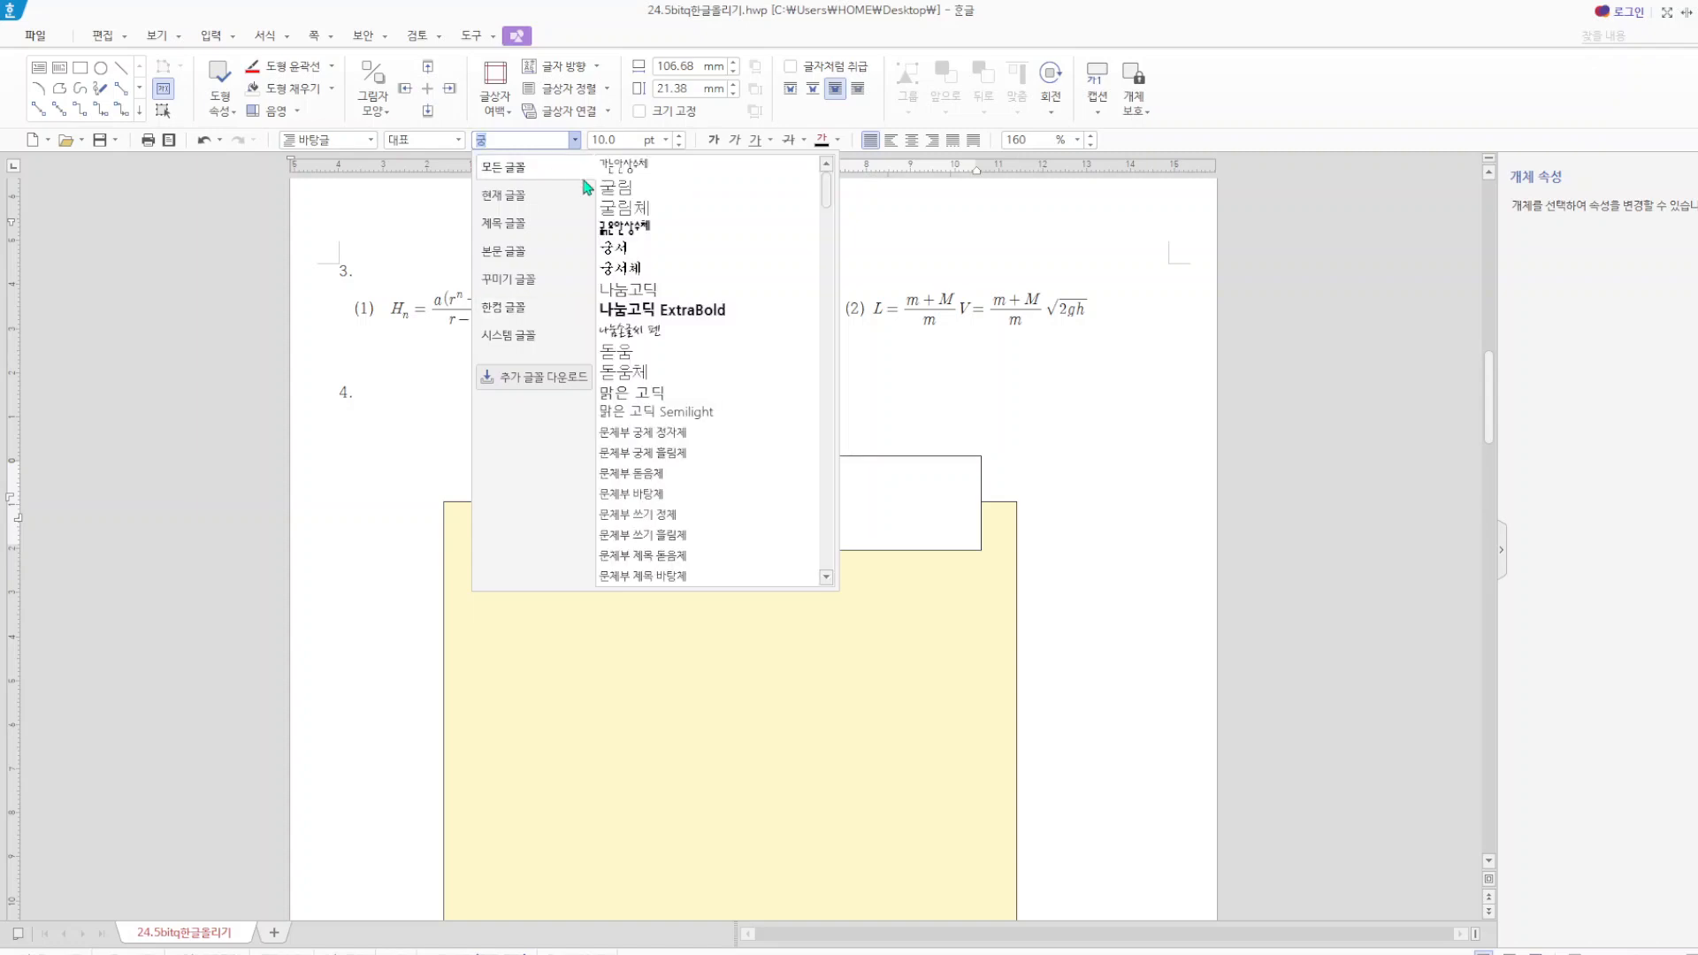
click(637, 250)
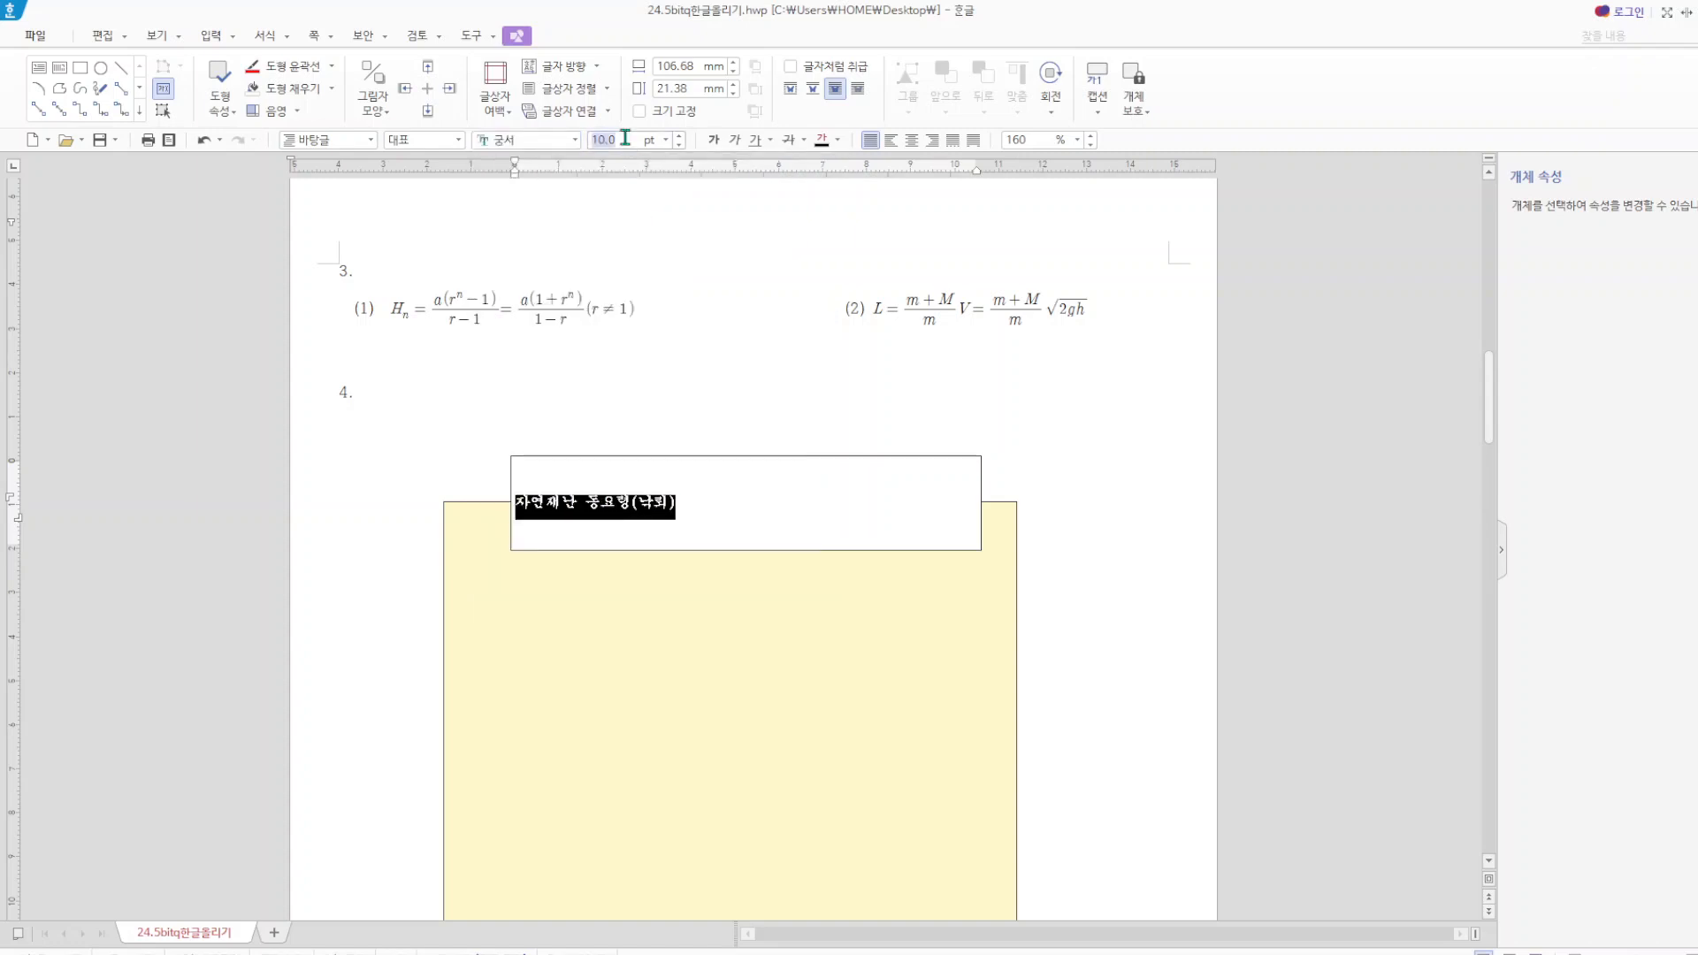
text(22)
key(Return)
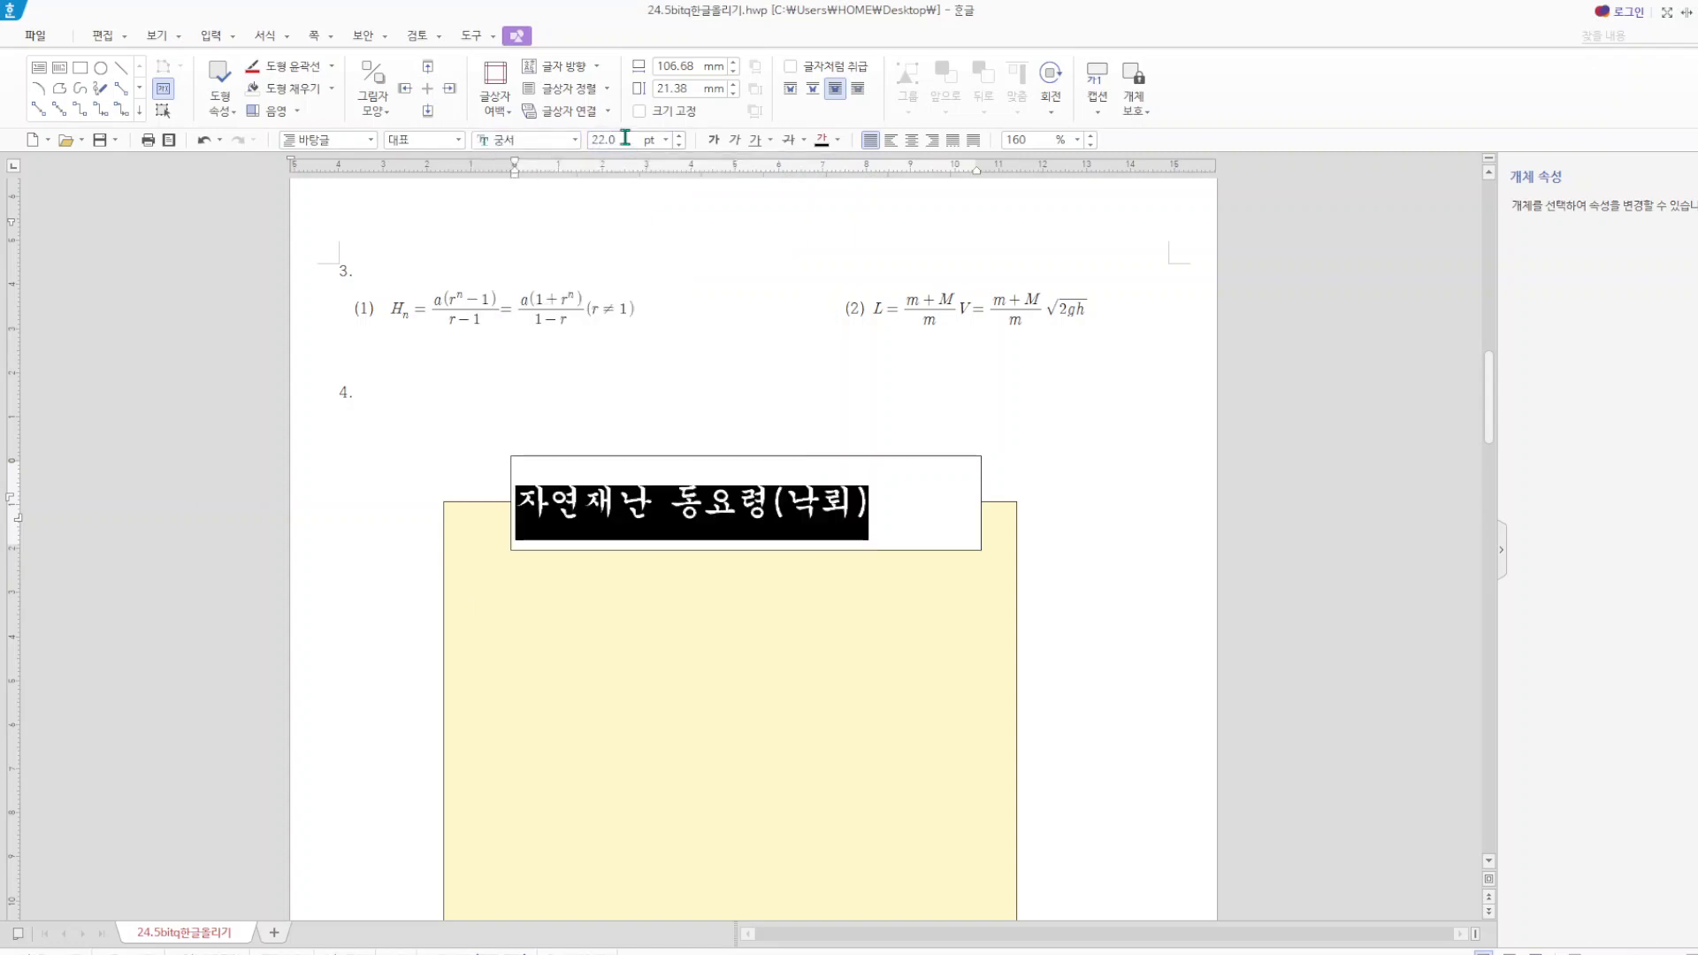
Centre the text box title horizontally and set its text colour to white.
click(916, 142)
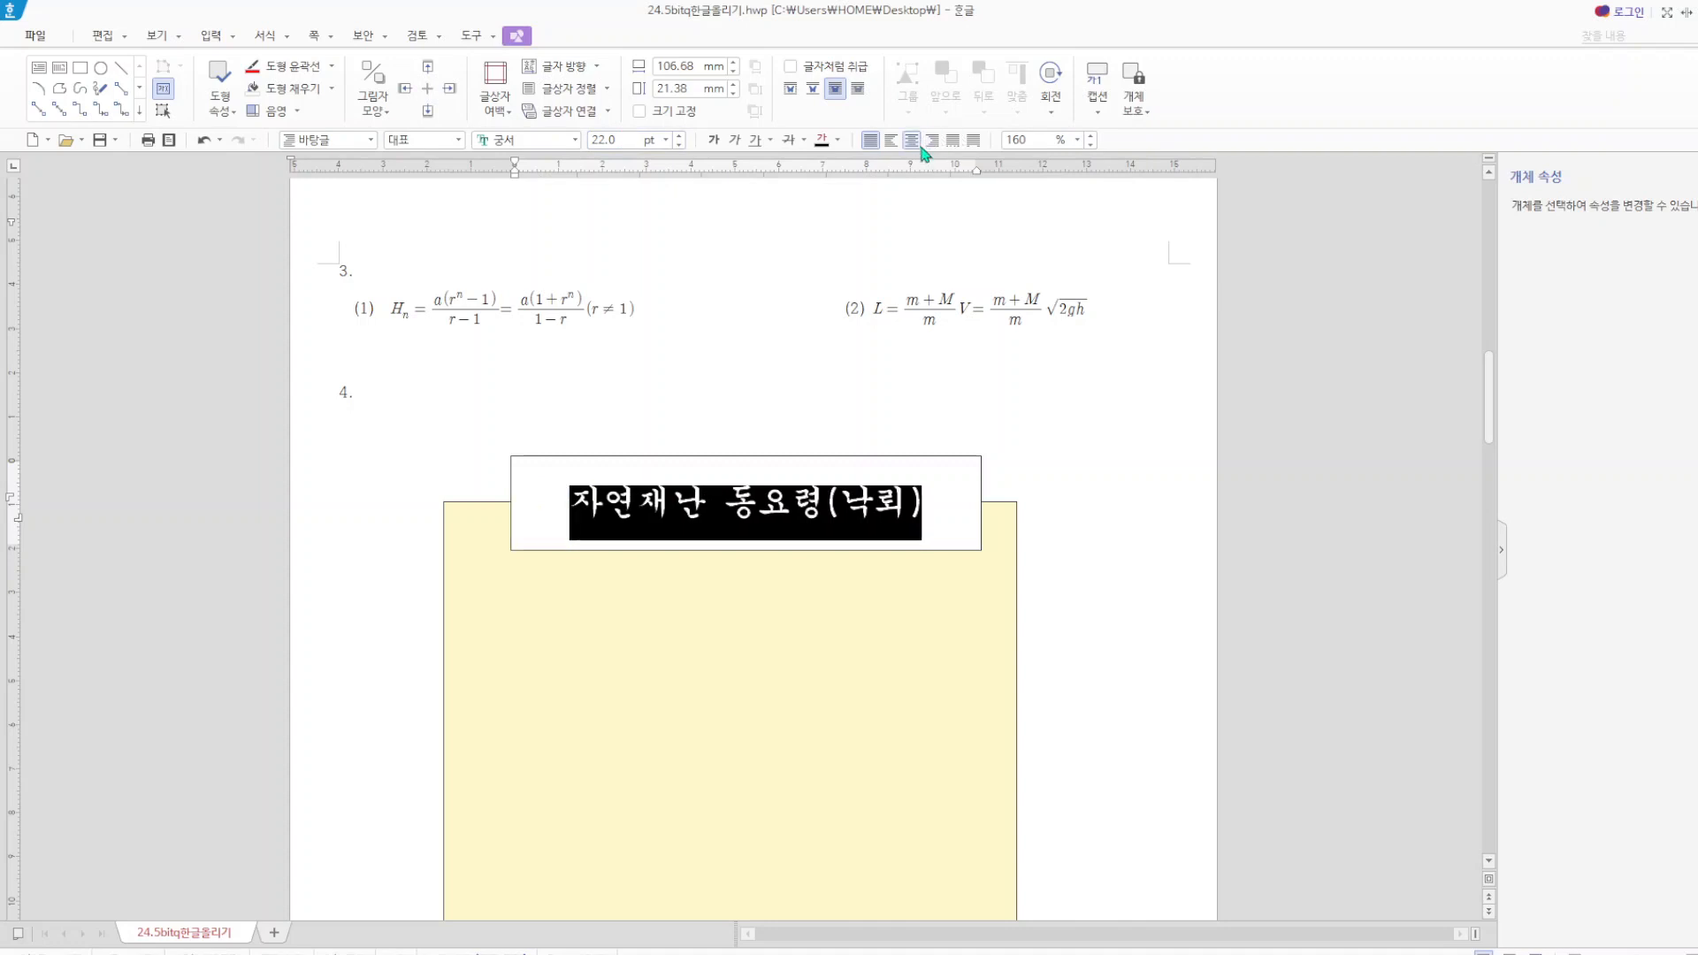
click(837, 140)
click(831, 213)
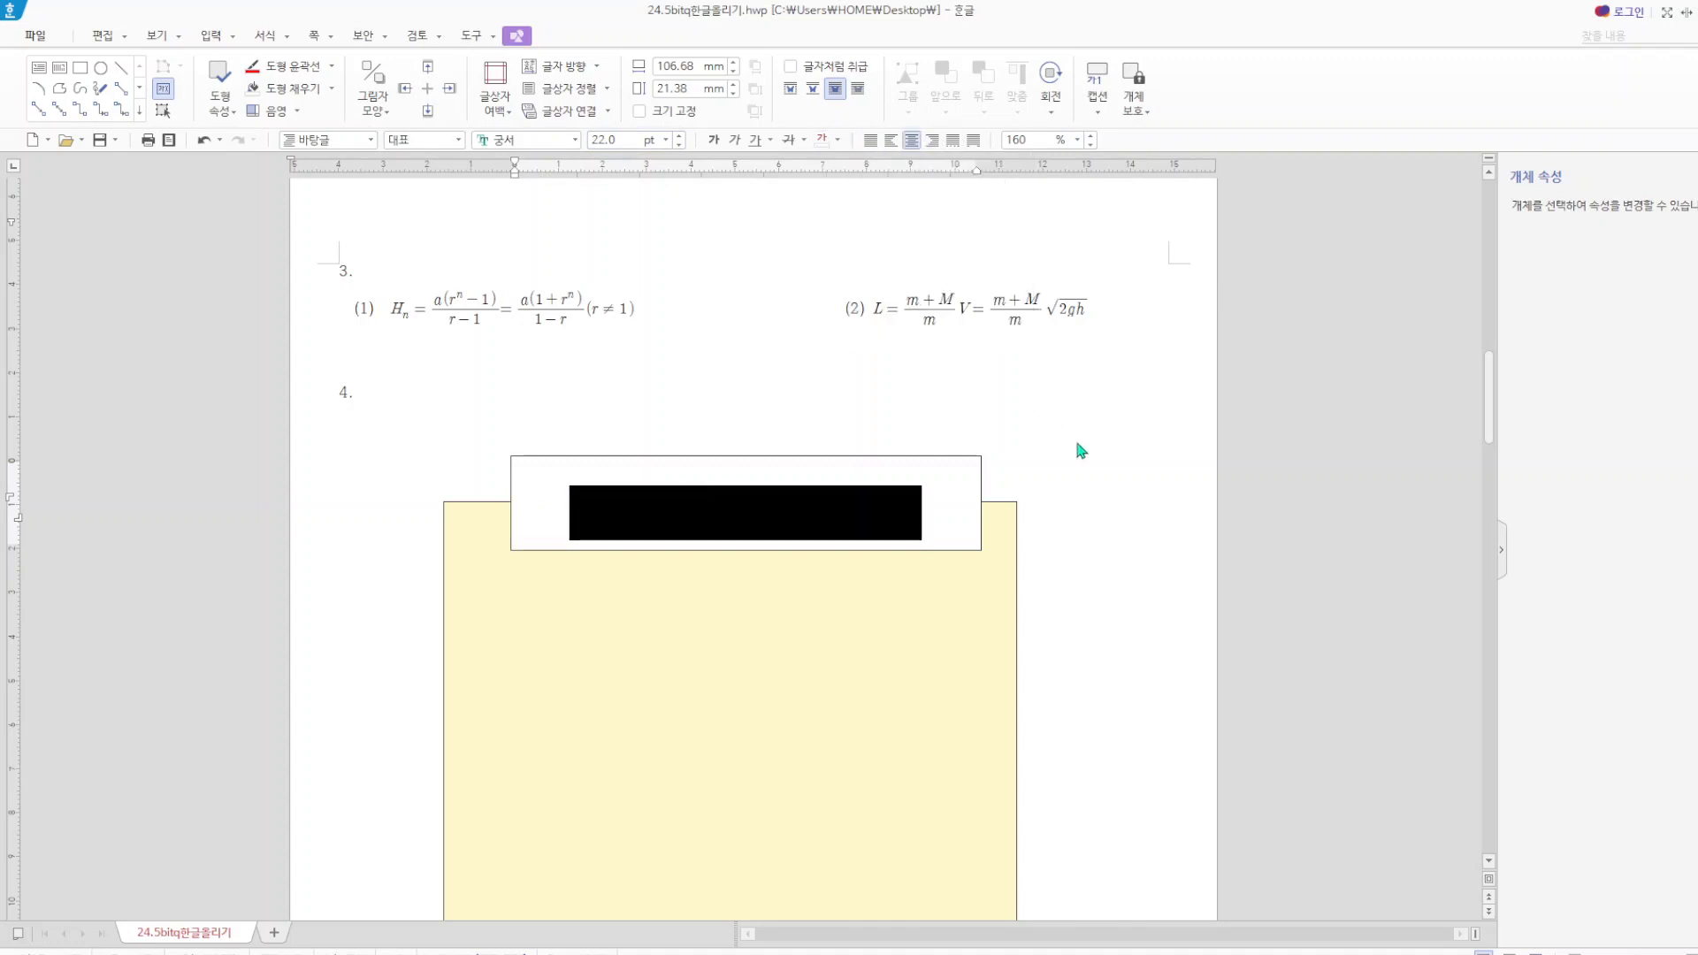
click(1073, 441)
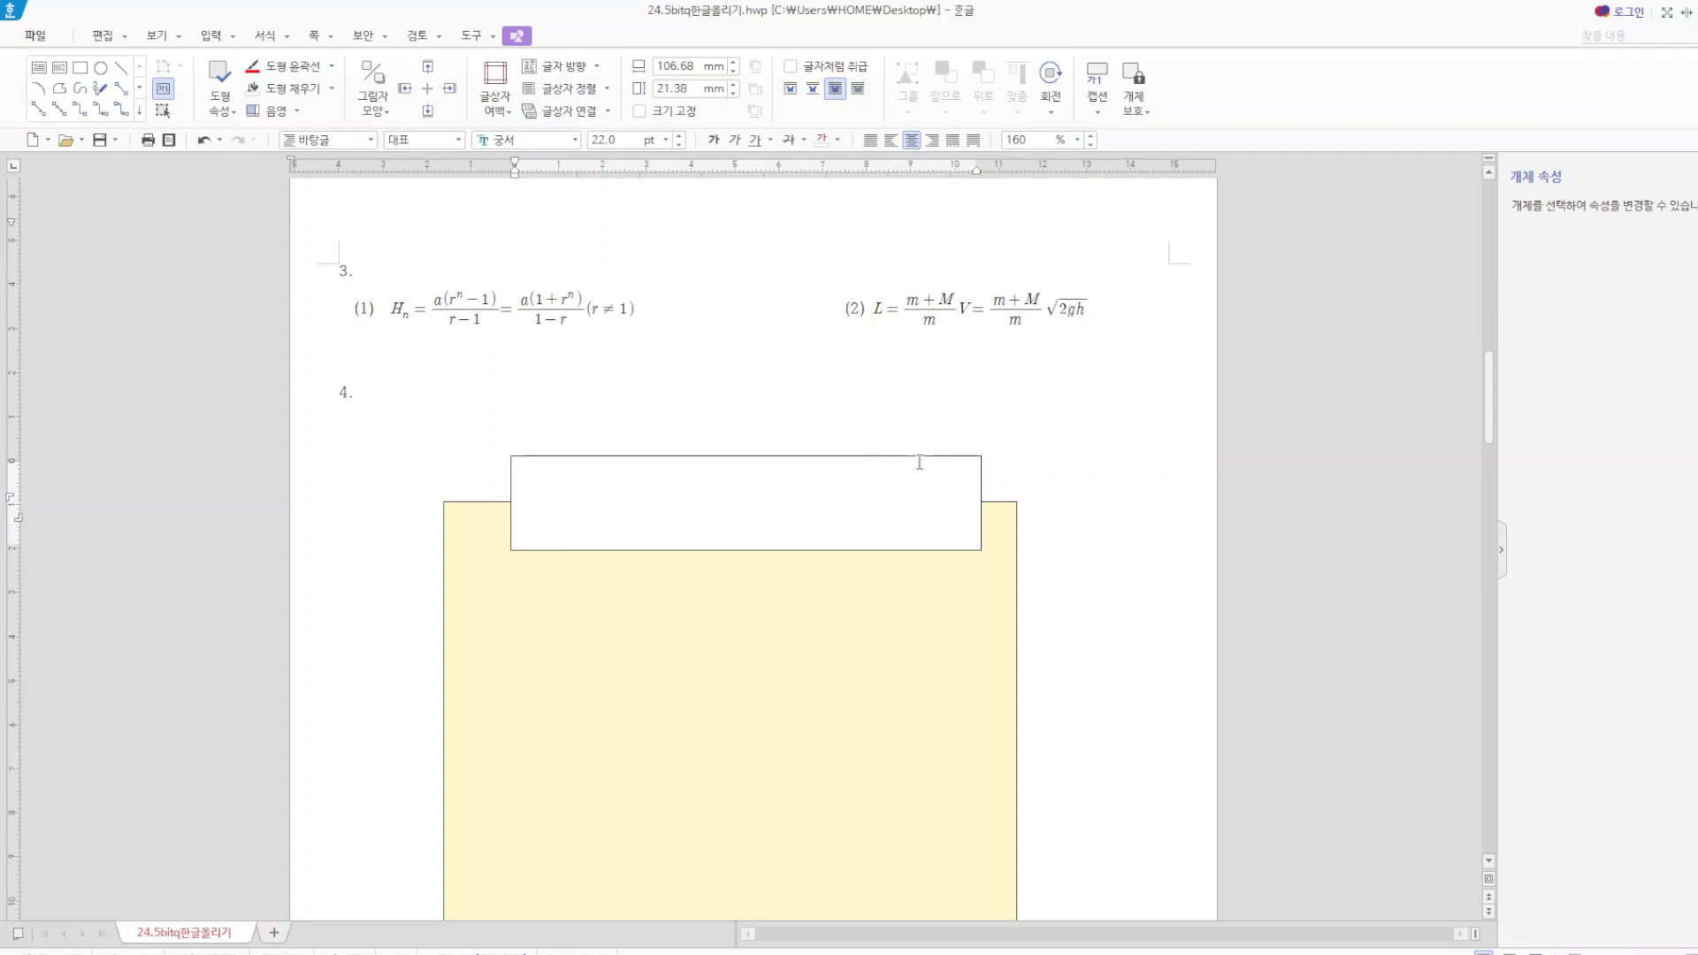
Set the title text box's width to 110 mm and height to 17 mm, and lock its size.
double_click(916, 457)
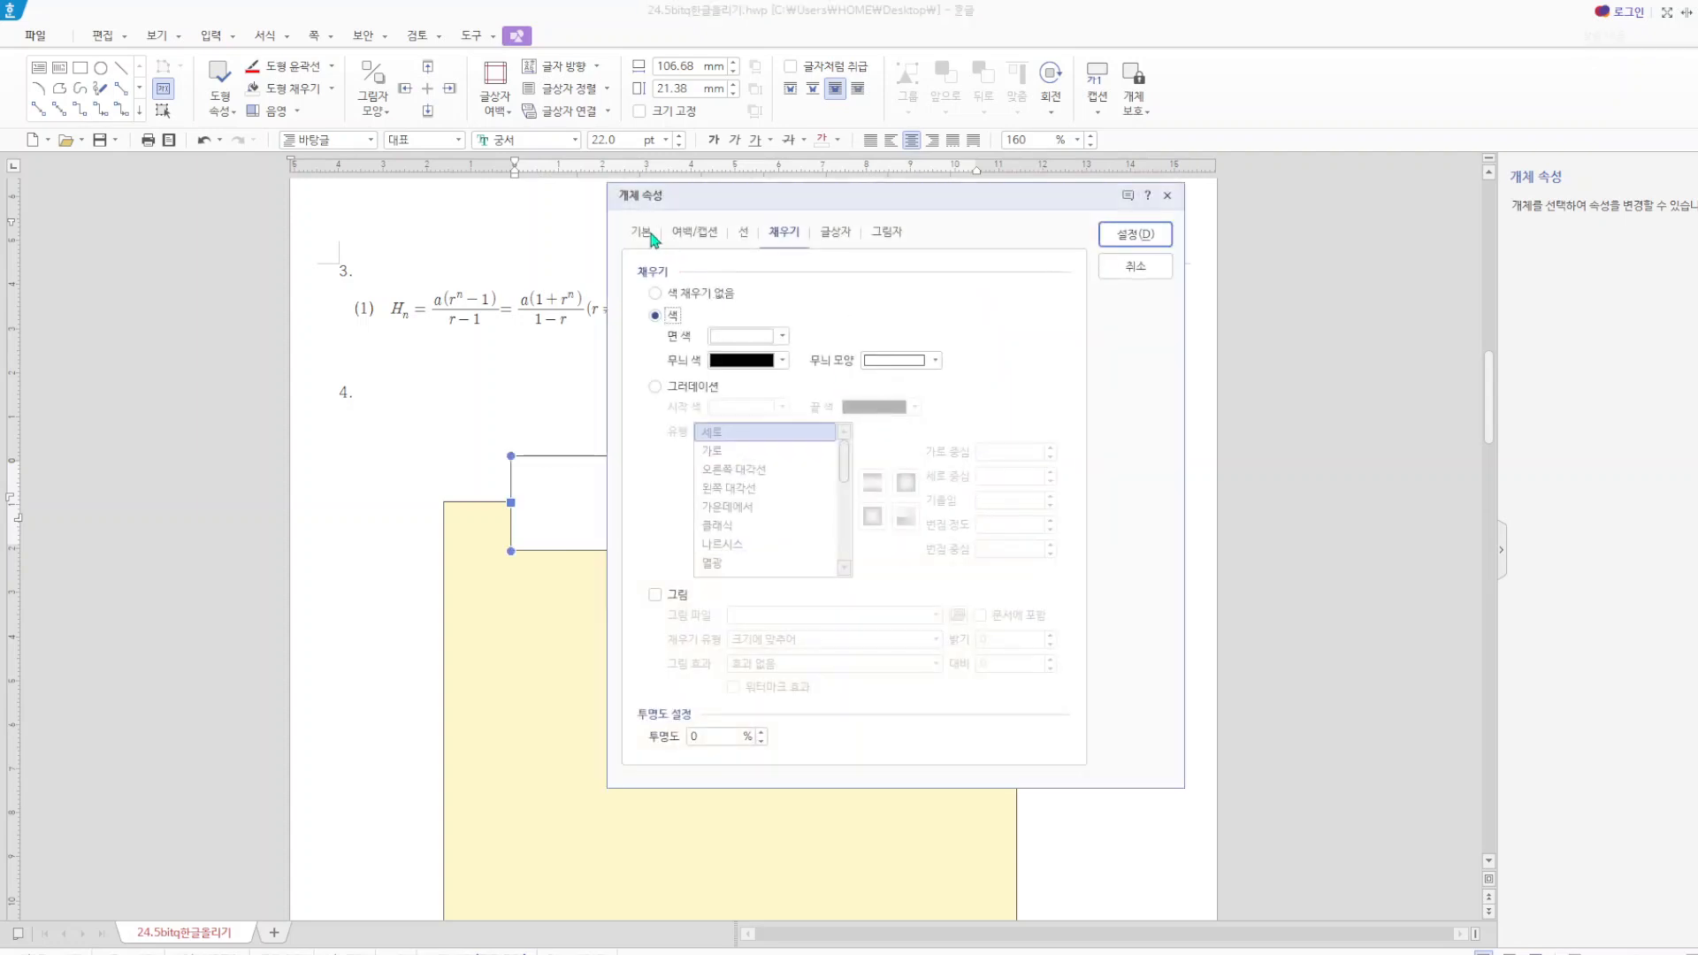
click(643, 232)
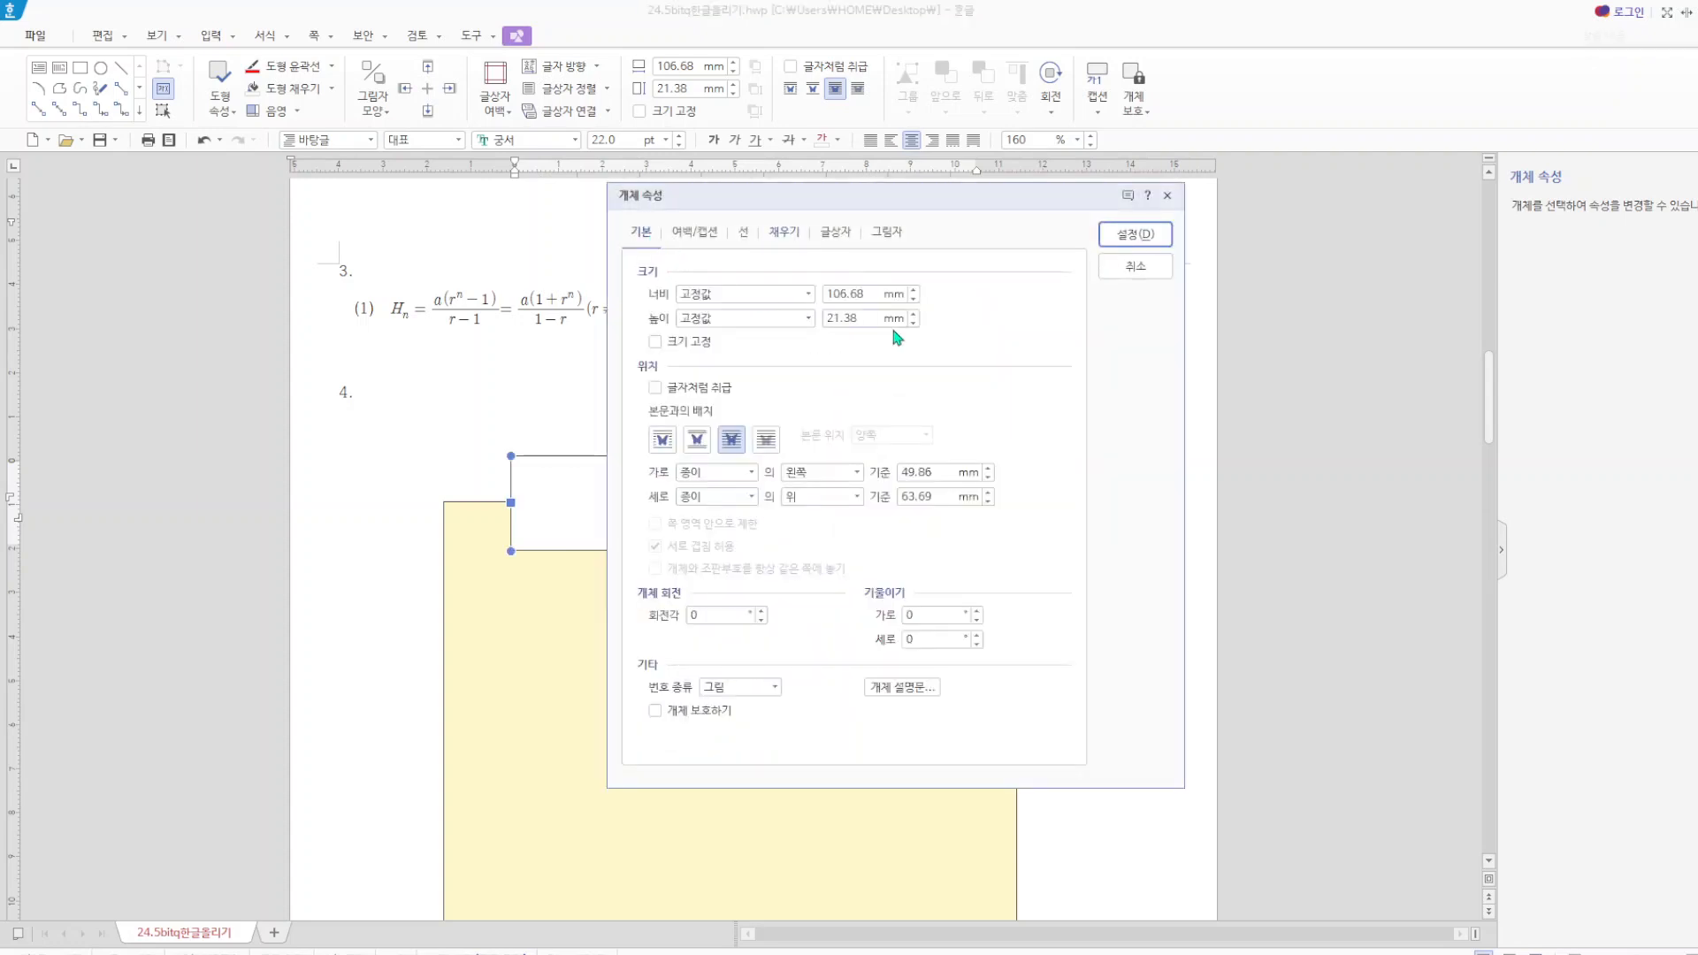
key(Tab)
text(110)
key(Tab)
key(Tab)
click(781, 323)
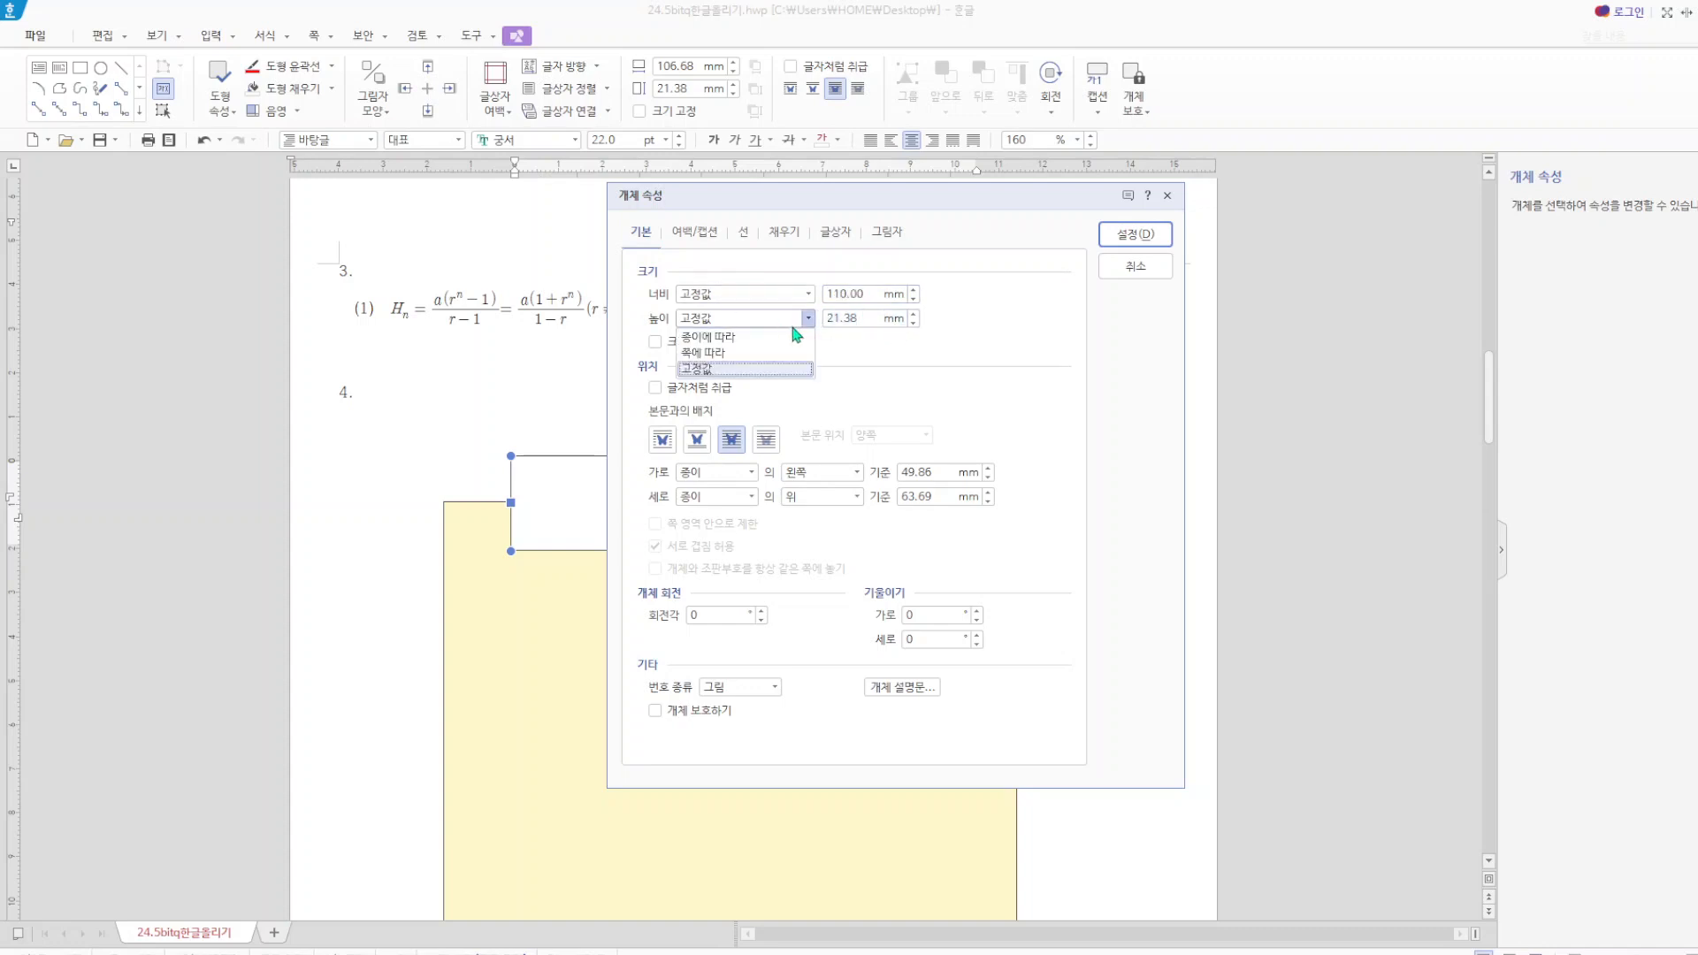
click(879, 339)
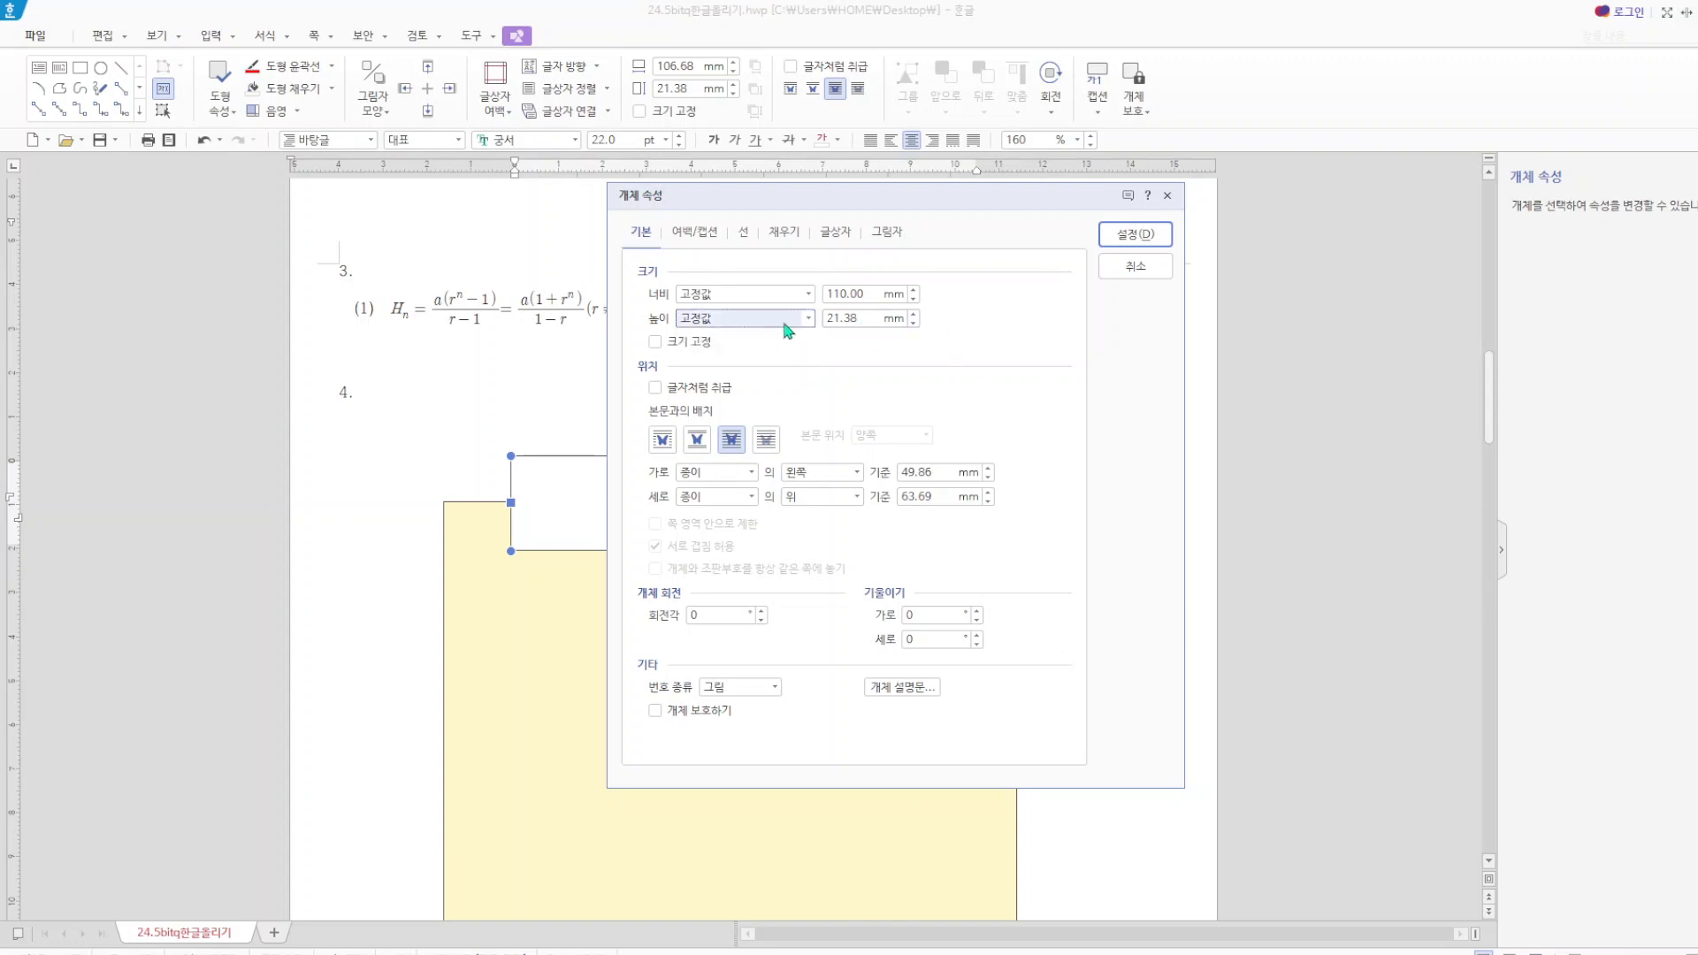
click(861, 318)
drag(860, 317, 806, 319)
text(17)
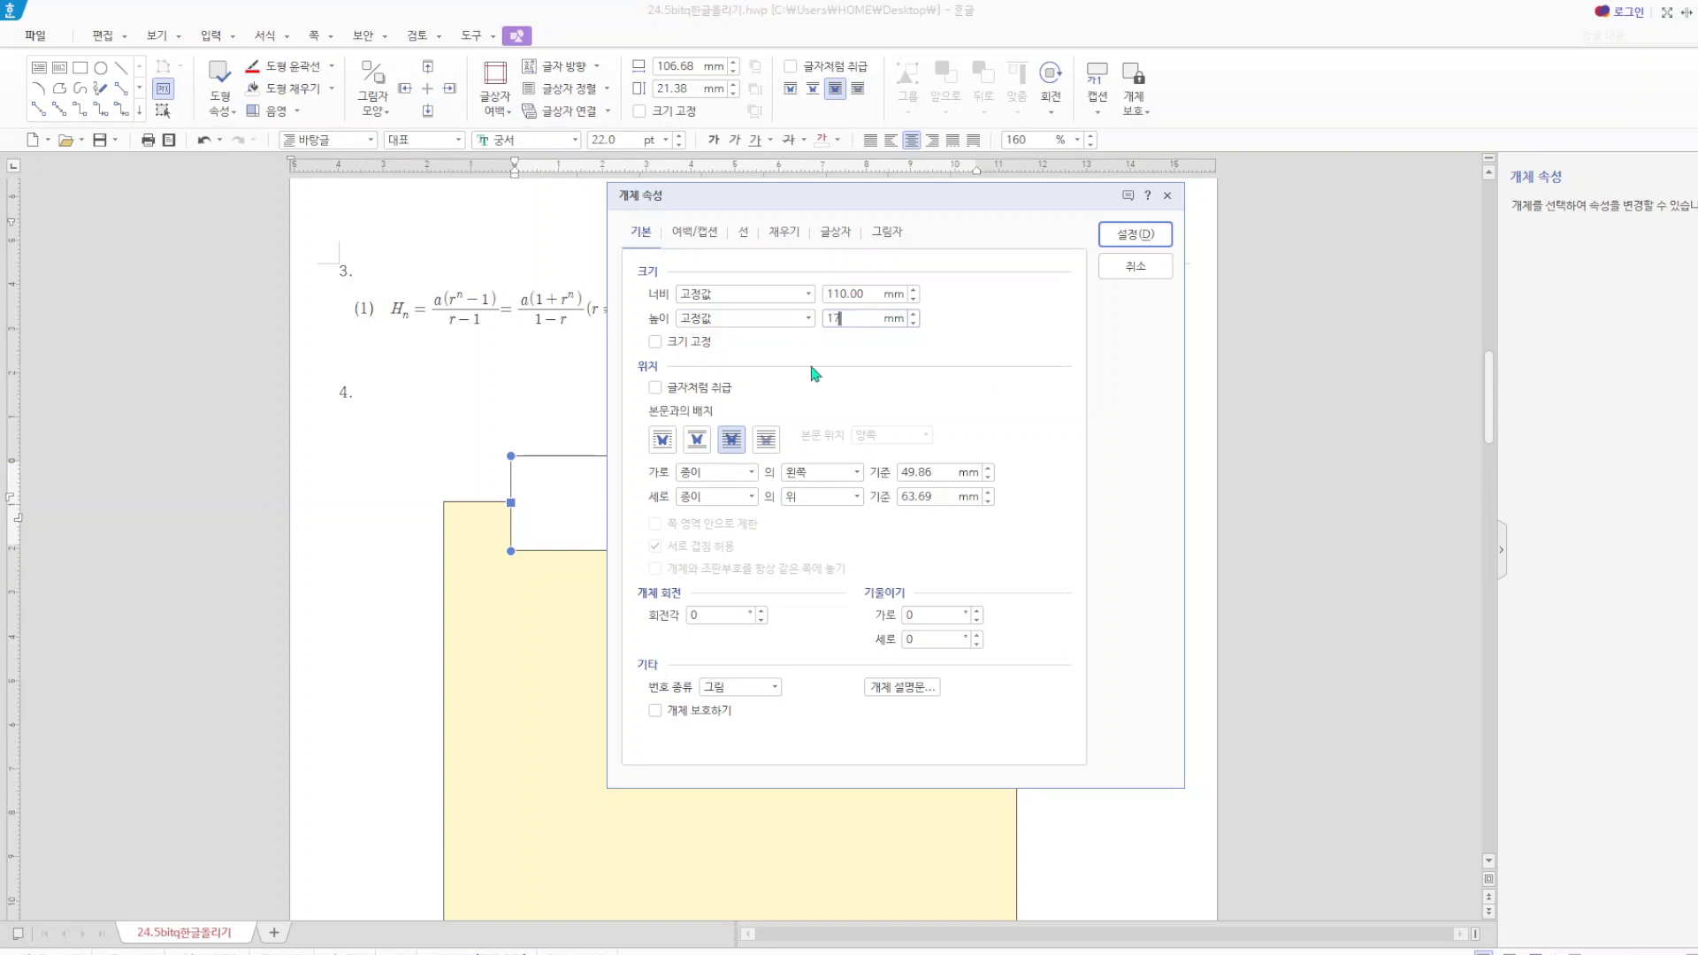
click(656, 342)
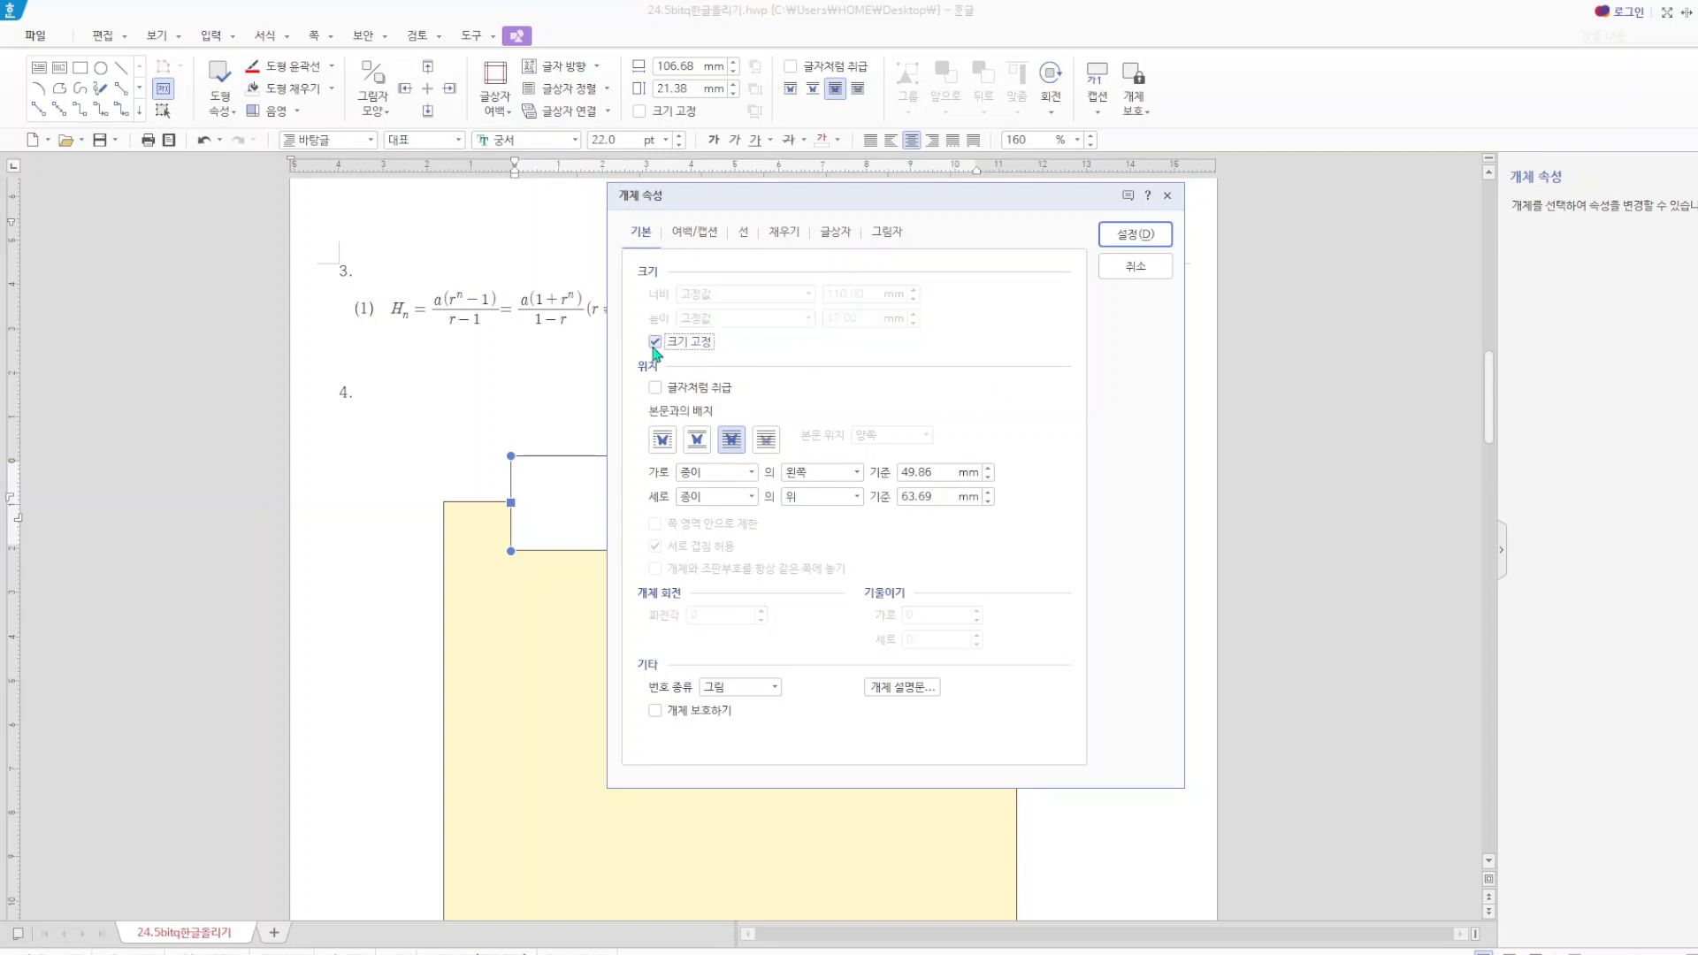
Give the title text box semicircular (반원) corners and a blue outline.
click(746, 233)
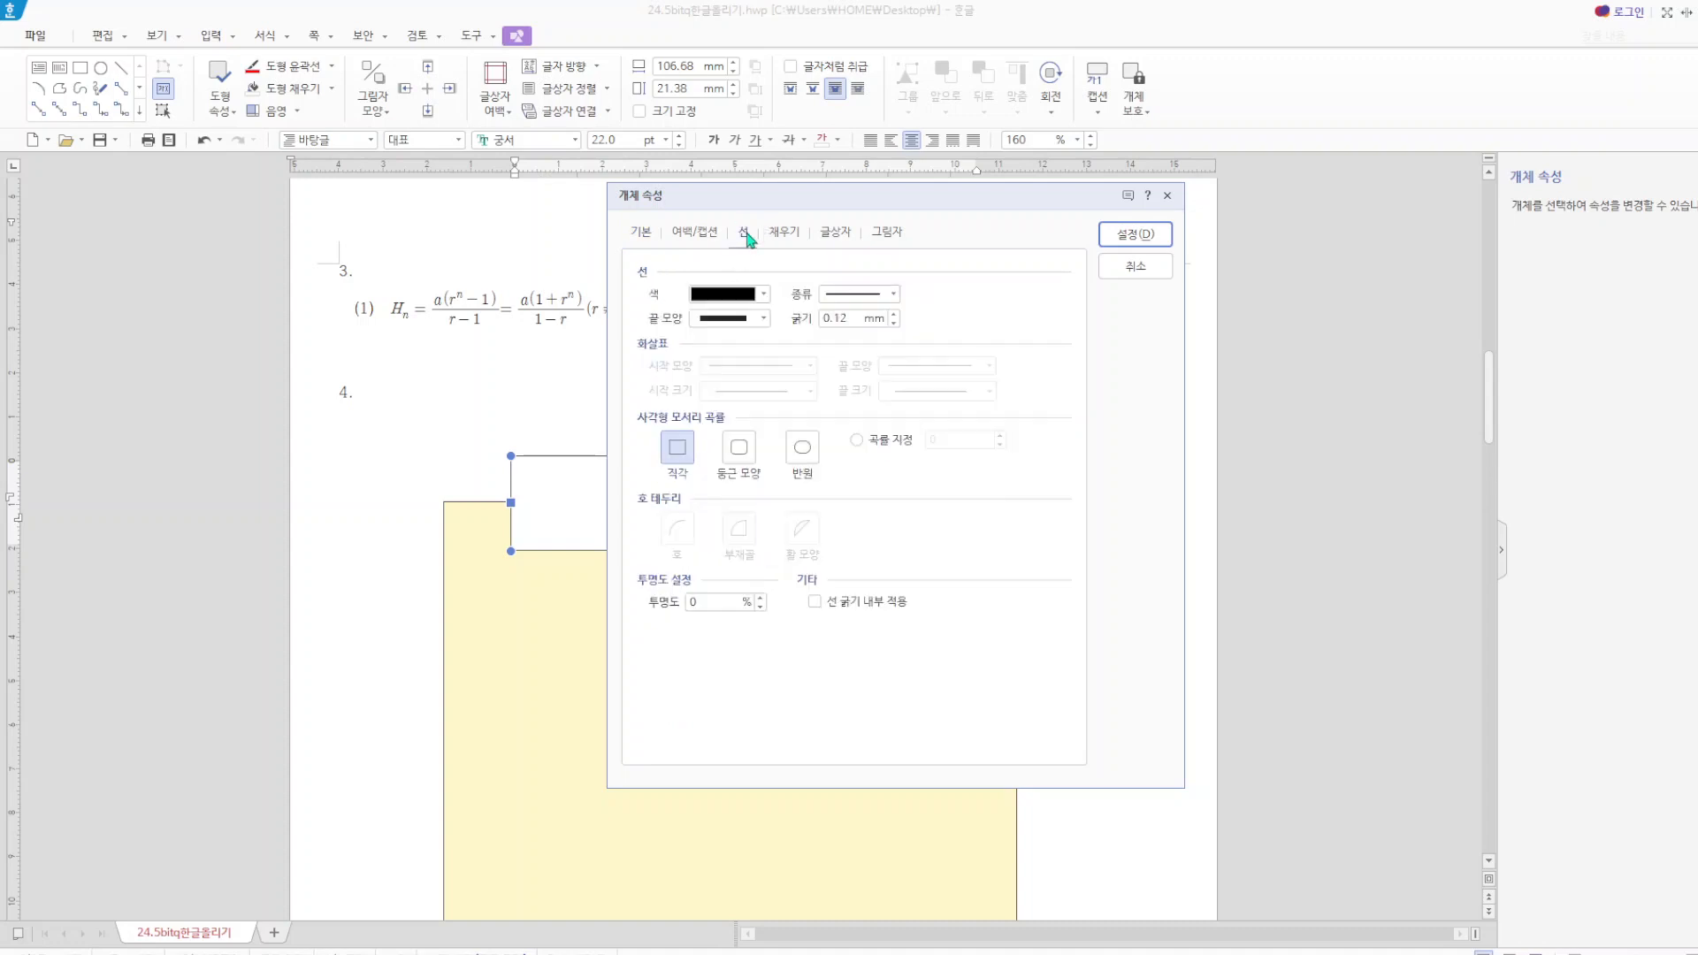
click(803, 448)
click(752, 298)
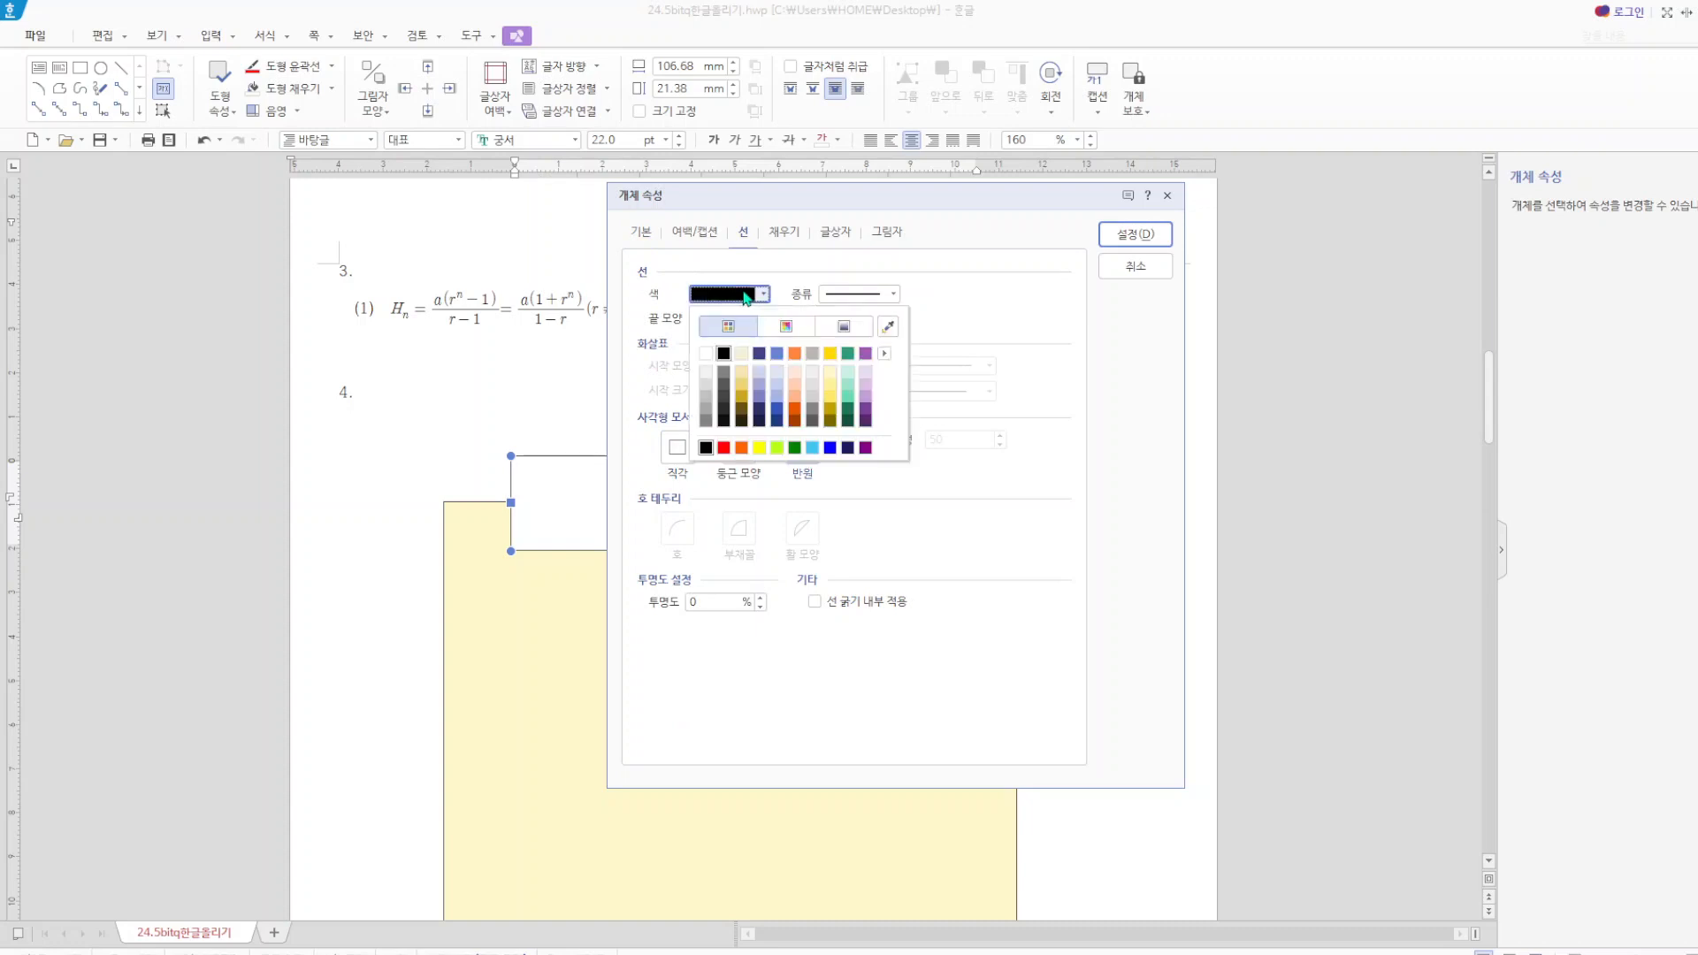
click(745, 297)
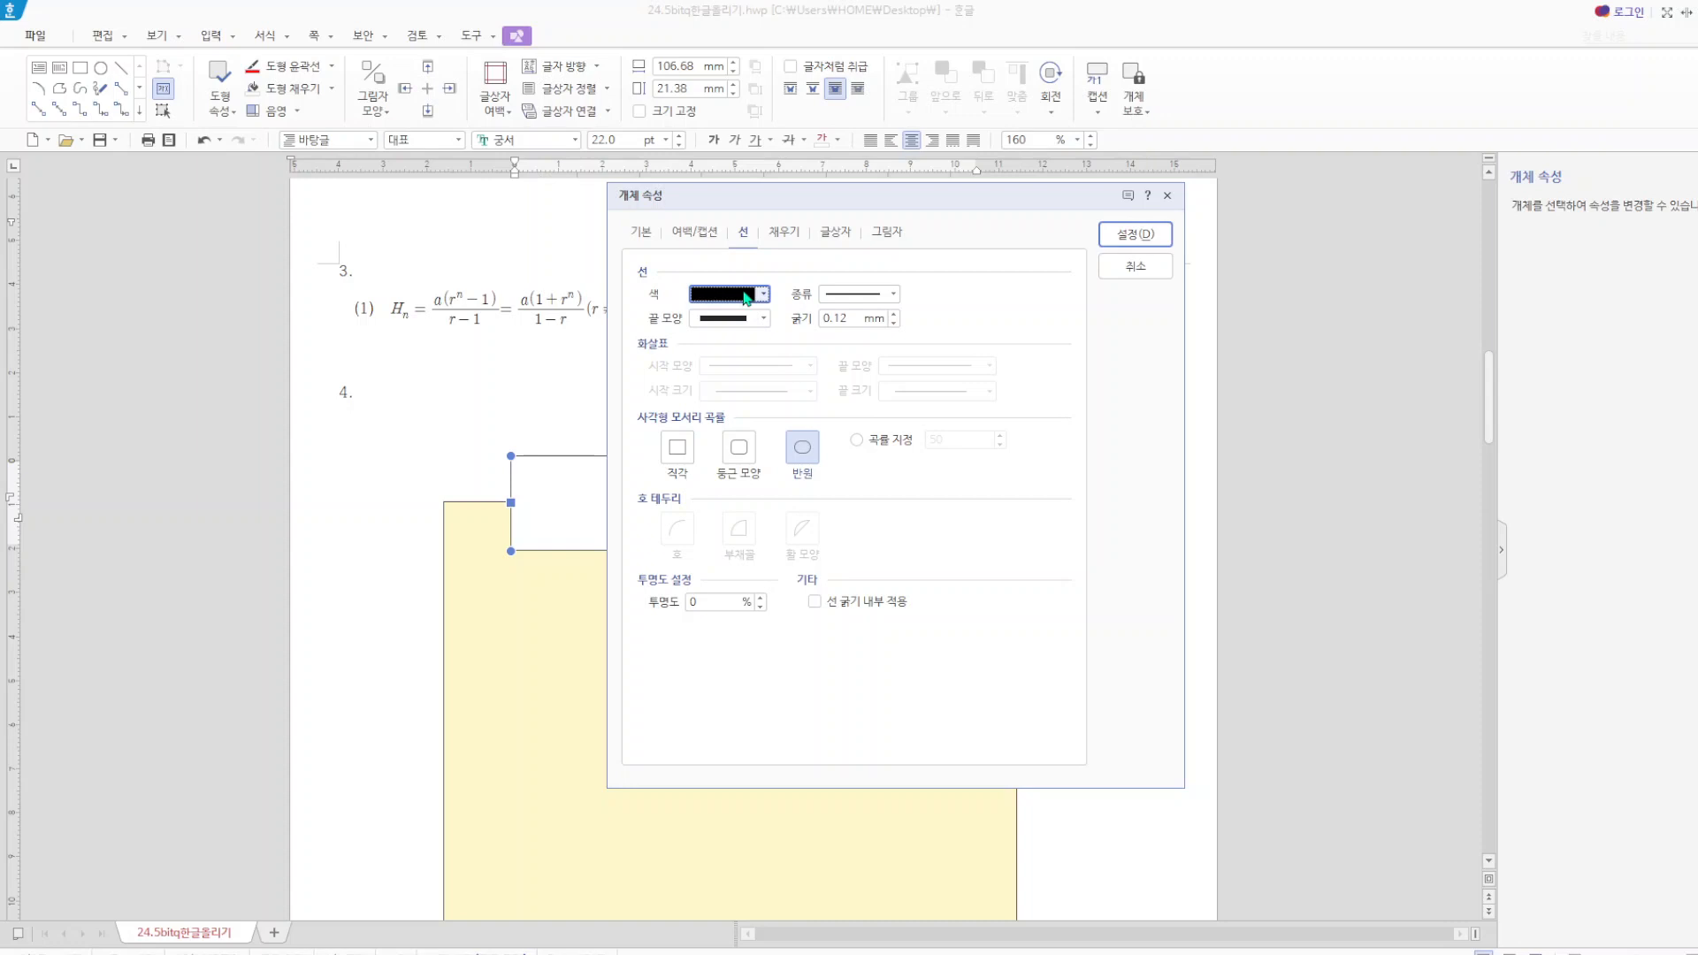
click(764, 296)
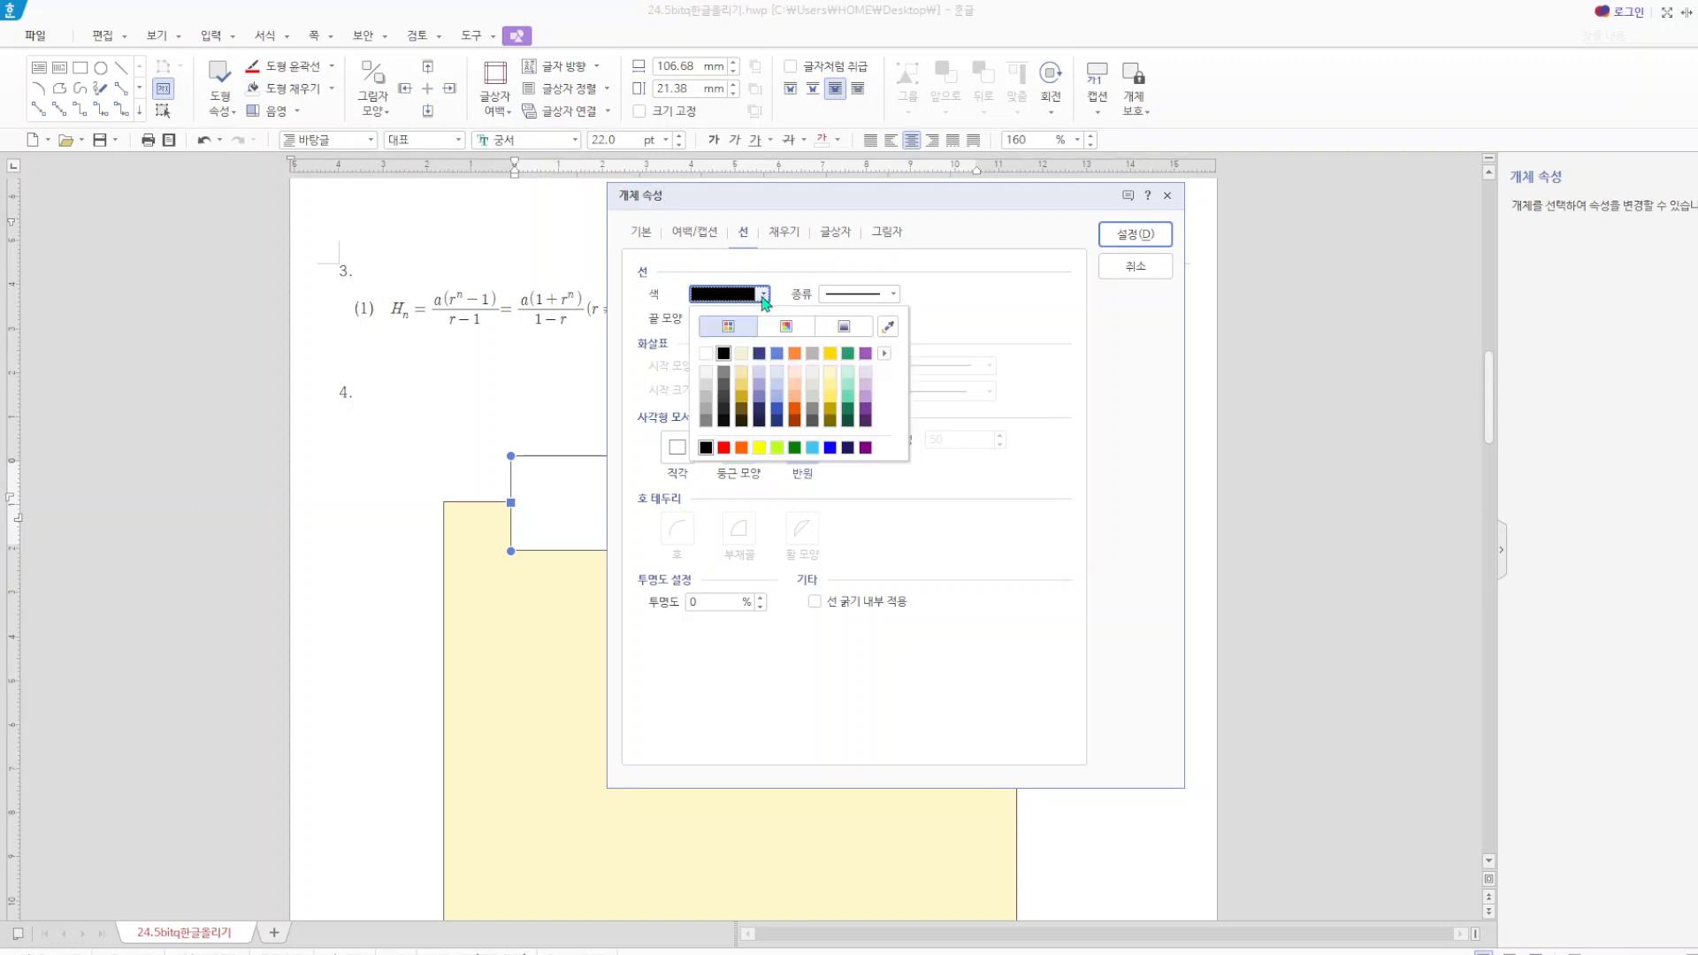
click(830, 447)
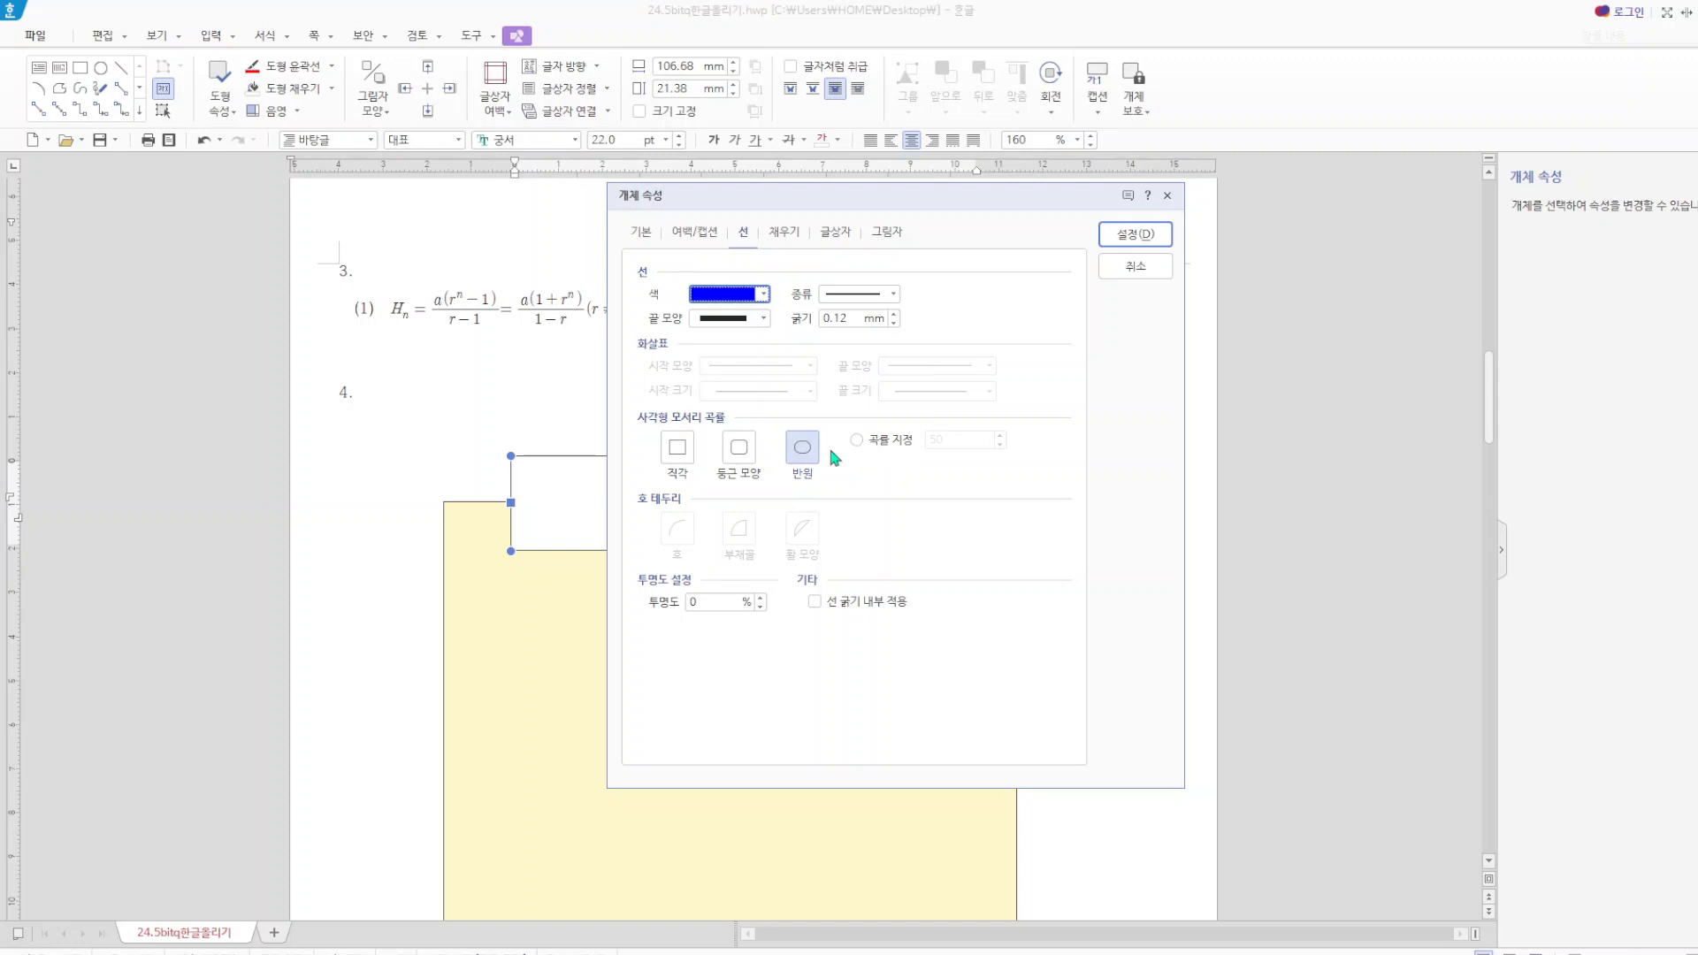
click(1137, 235)
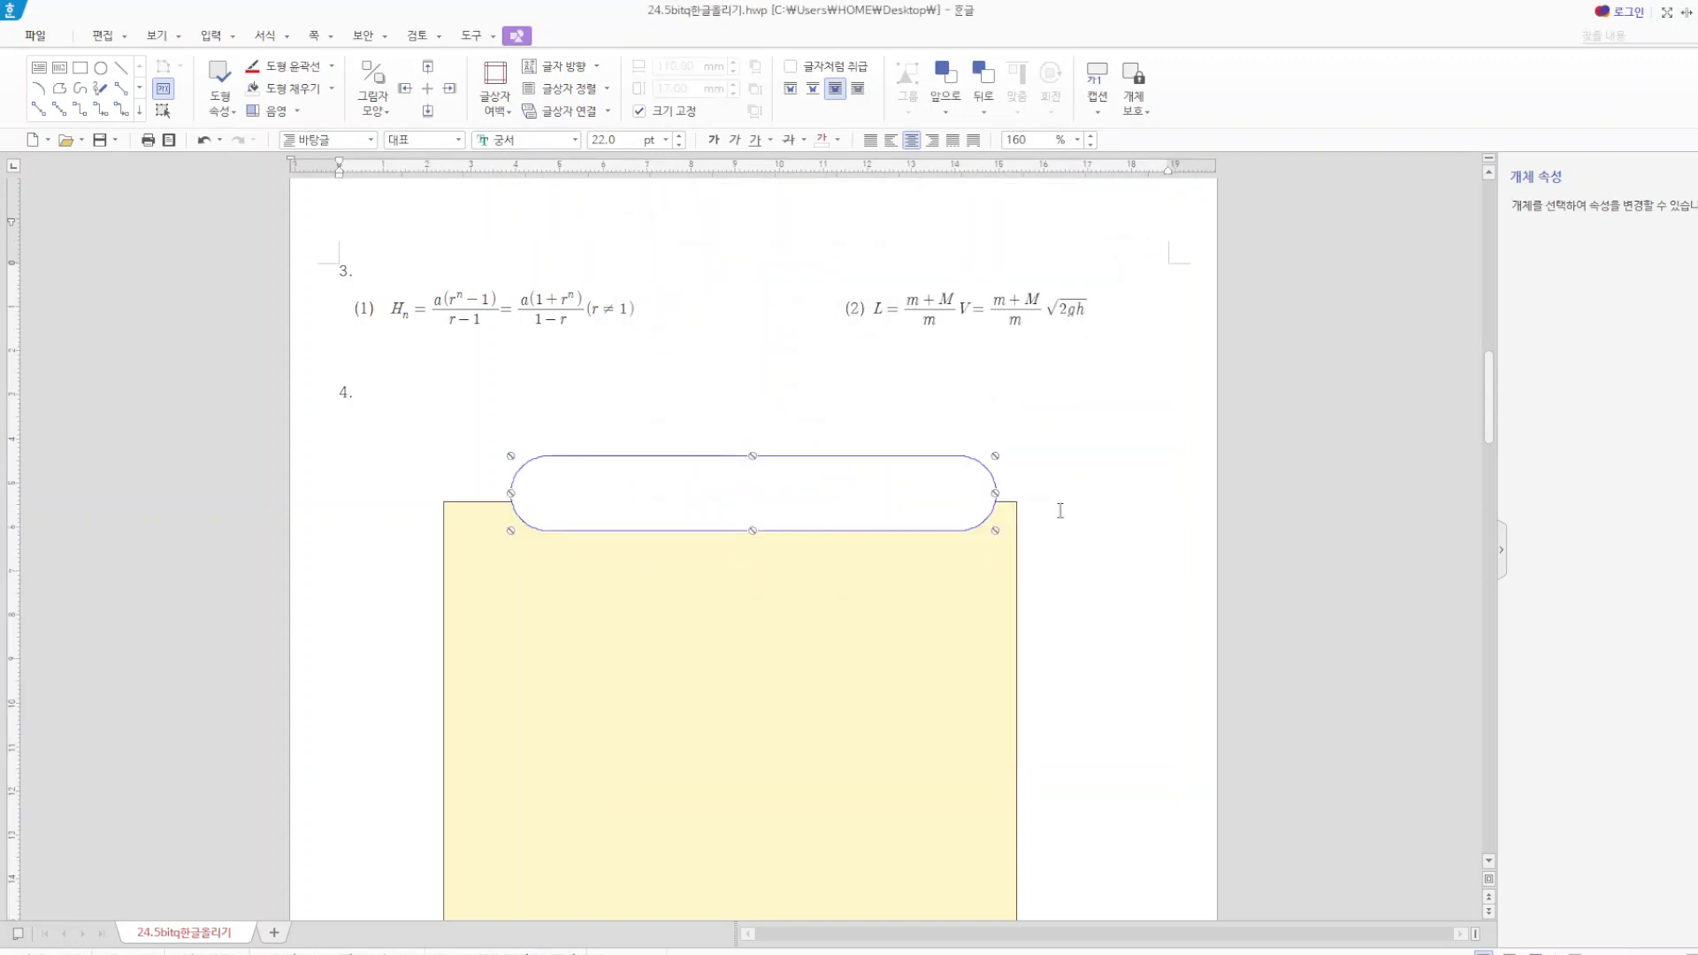
Change the title text box's outline to black and its fill to blue.
double_click(870, 458)
click(743, 294)
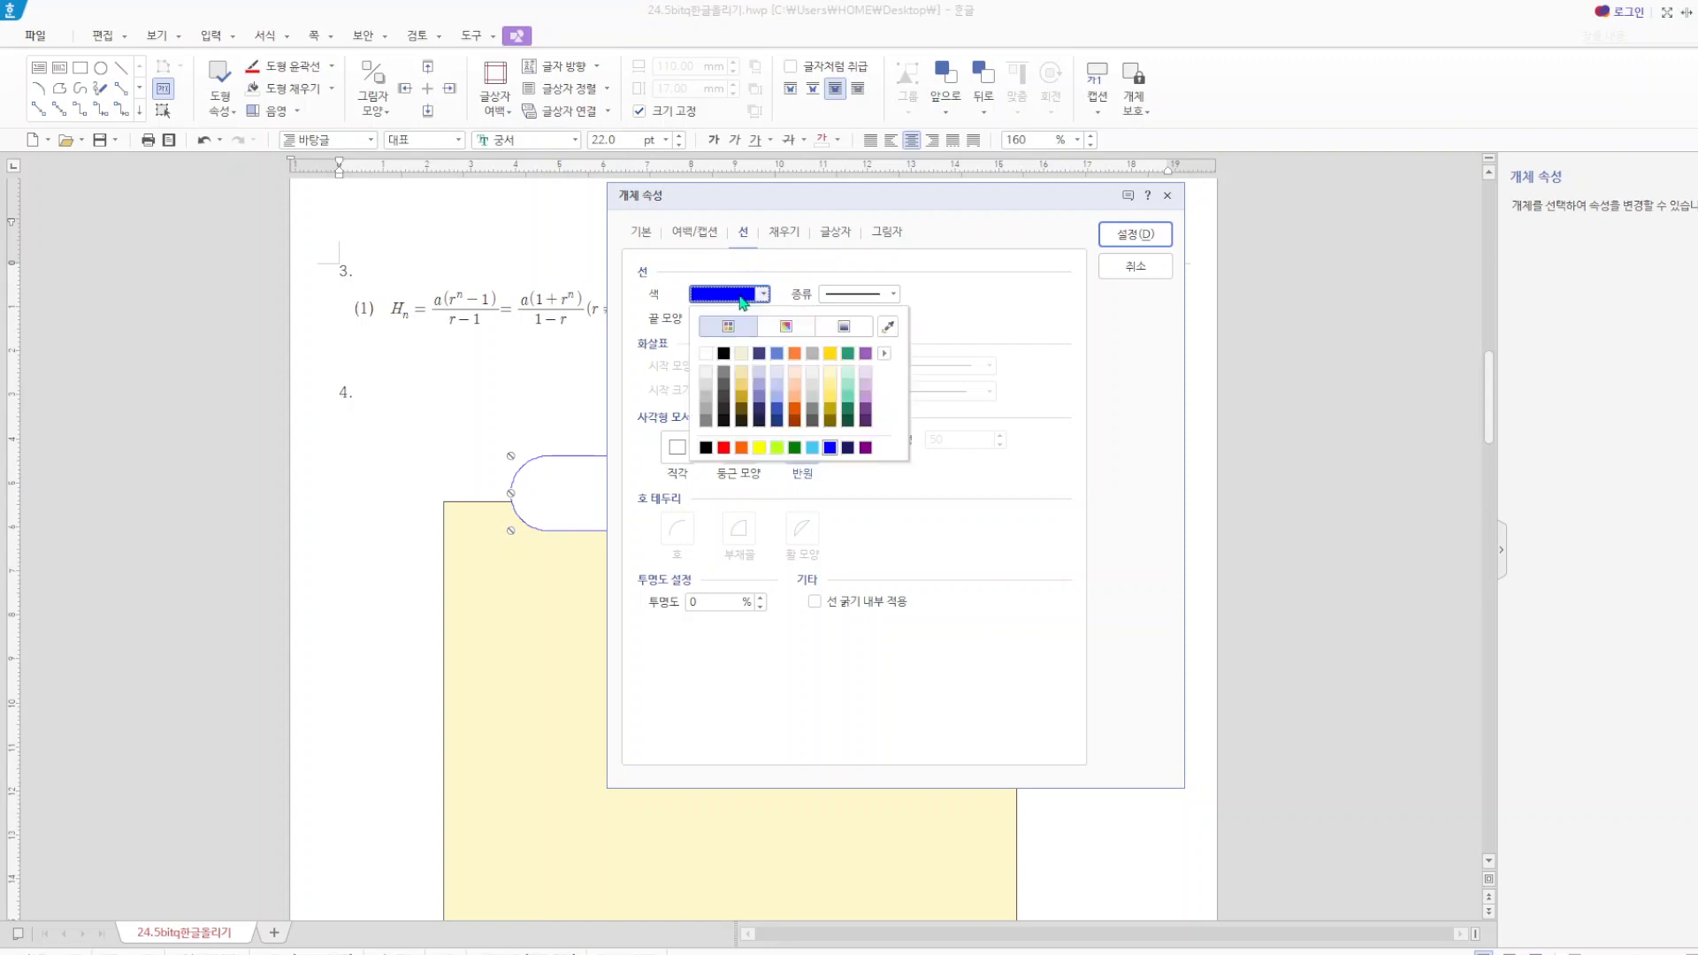
click(720, 349)
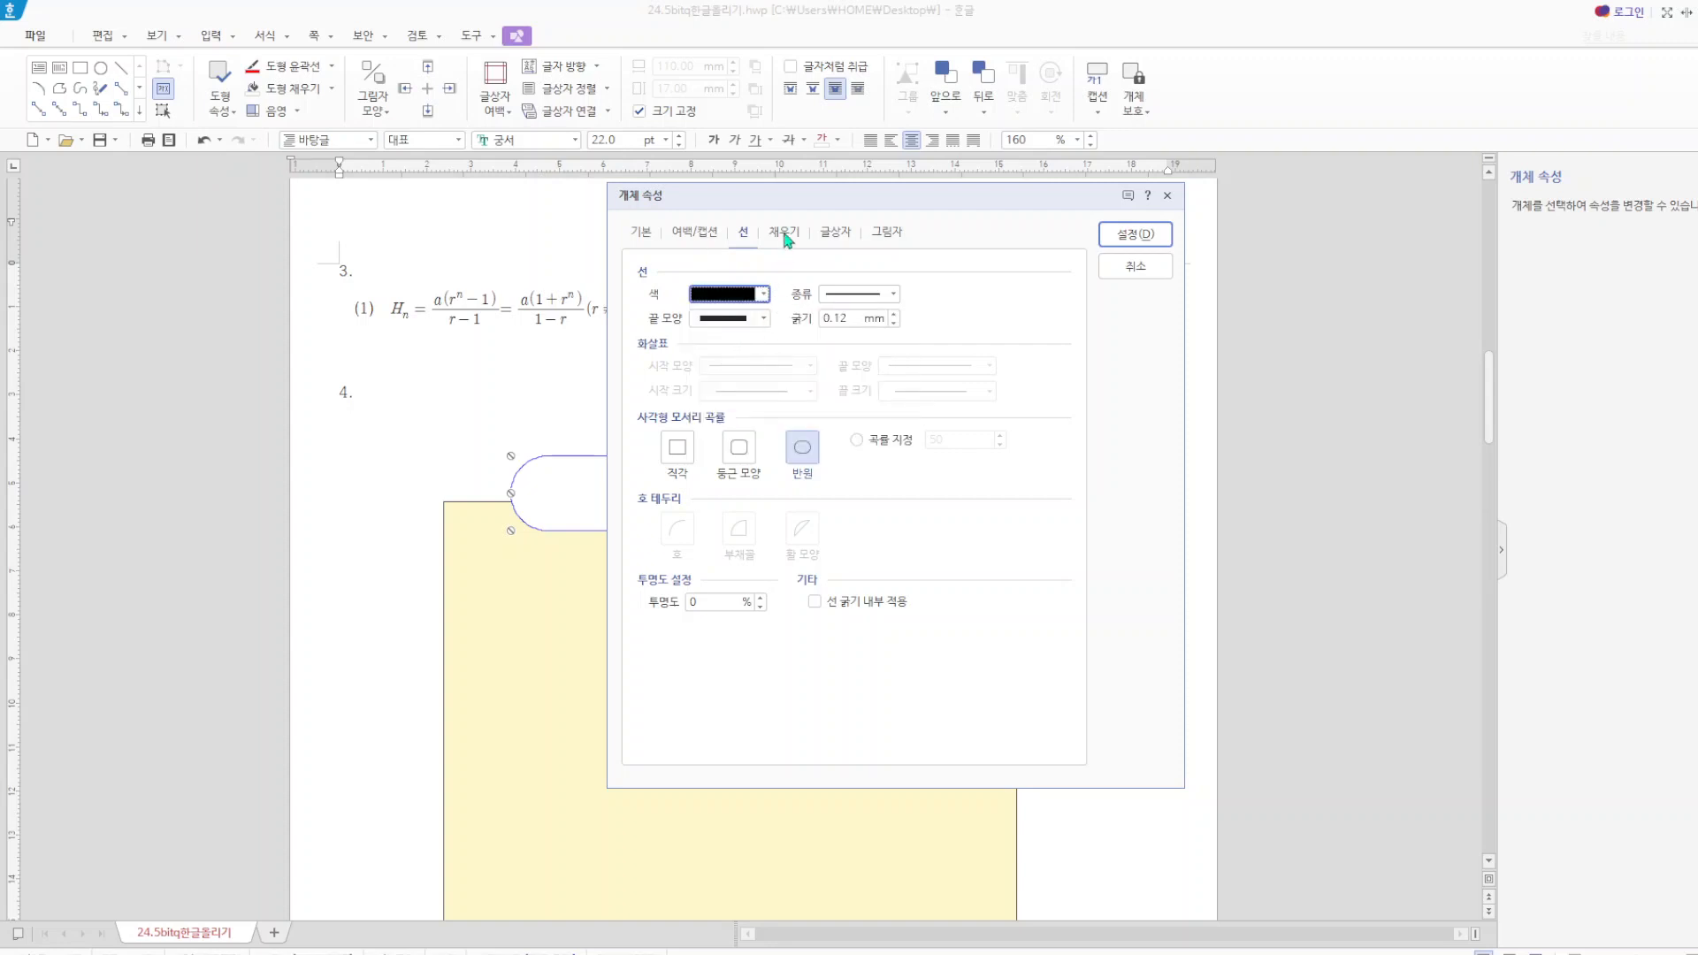
click(784, 233)
click(751, 343)
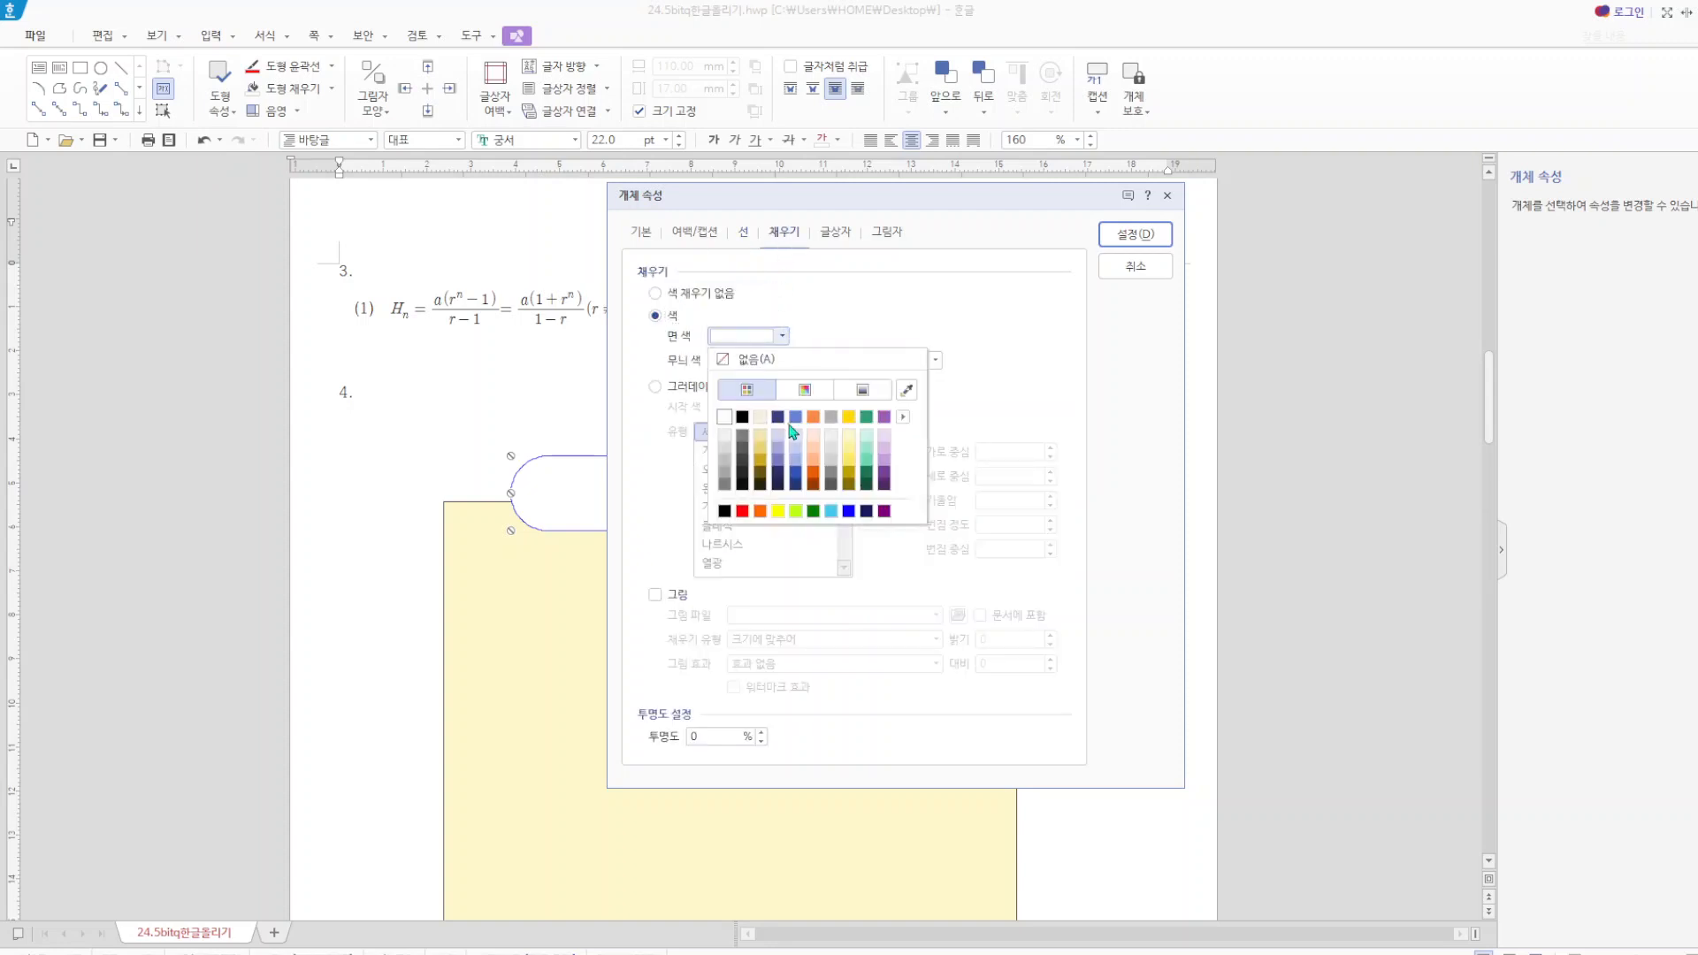
click(846, 520)
click(1116, 239)
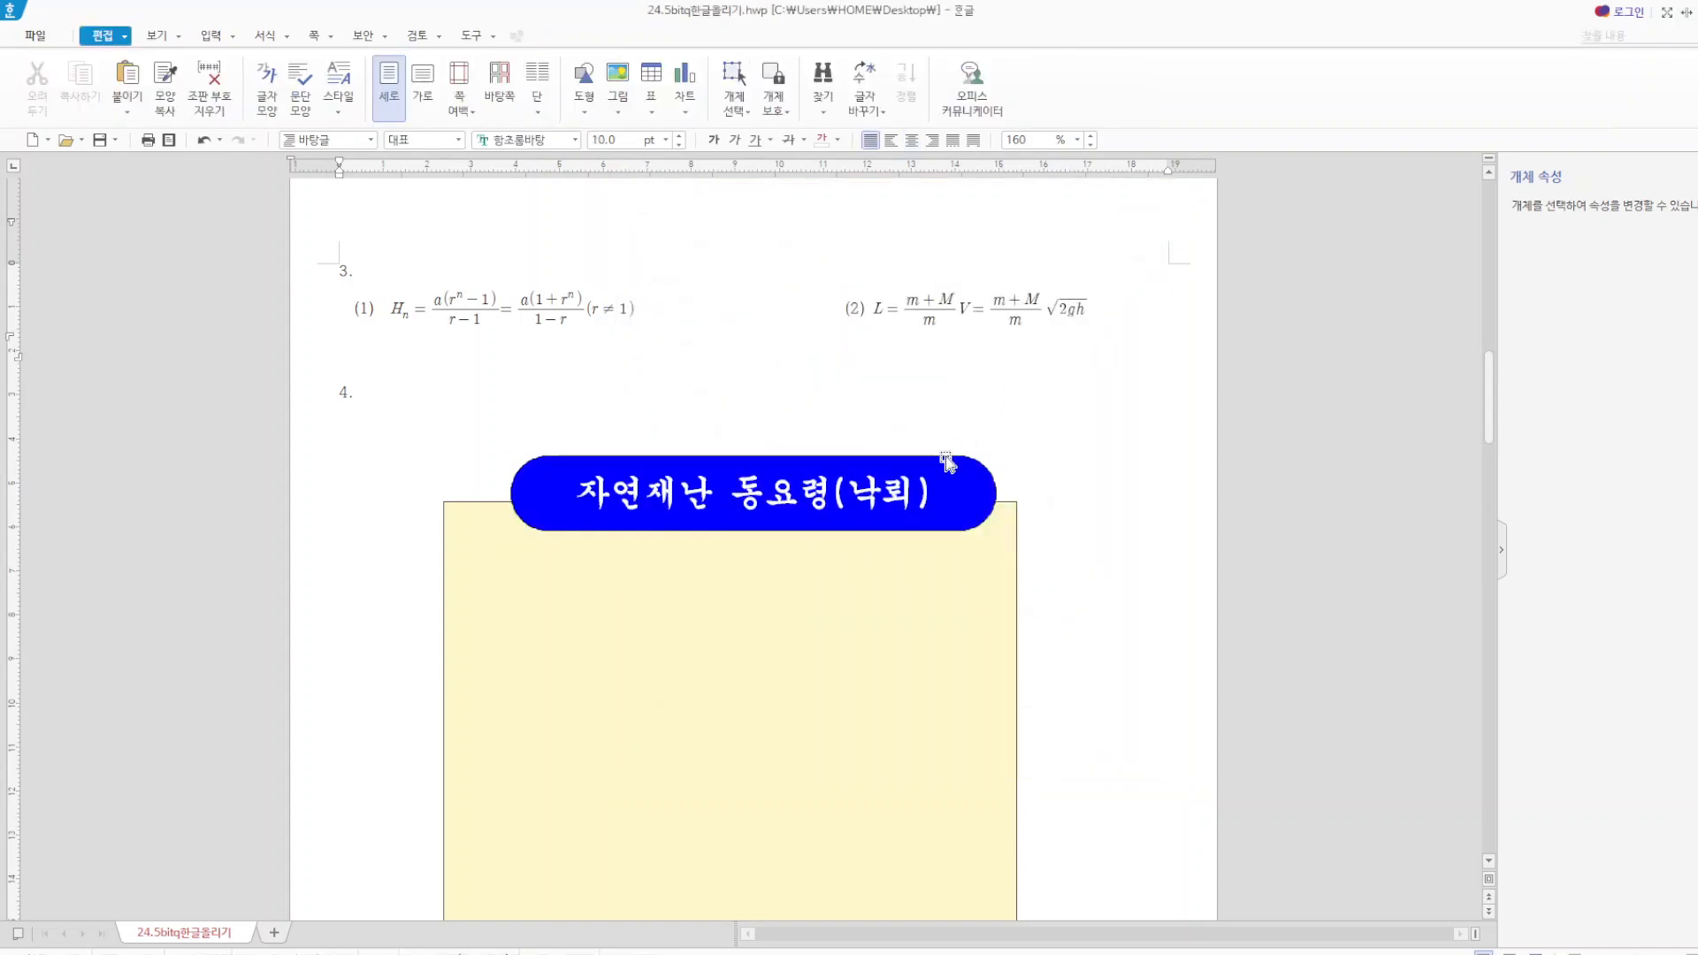
Shift the title text box slightly left so it is centred over the yellow rectangle, and deselect it.
click(933, 464)
drag(933, 464, 932, 464)
click(1097, 436)
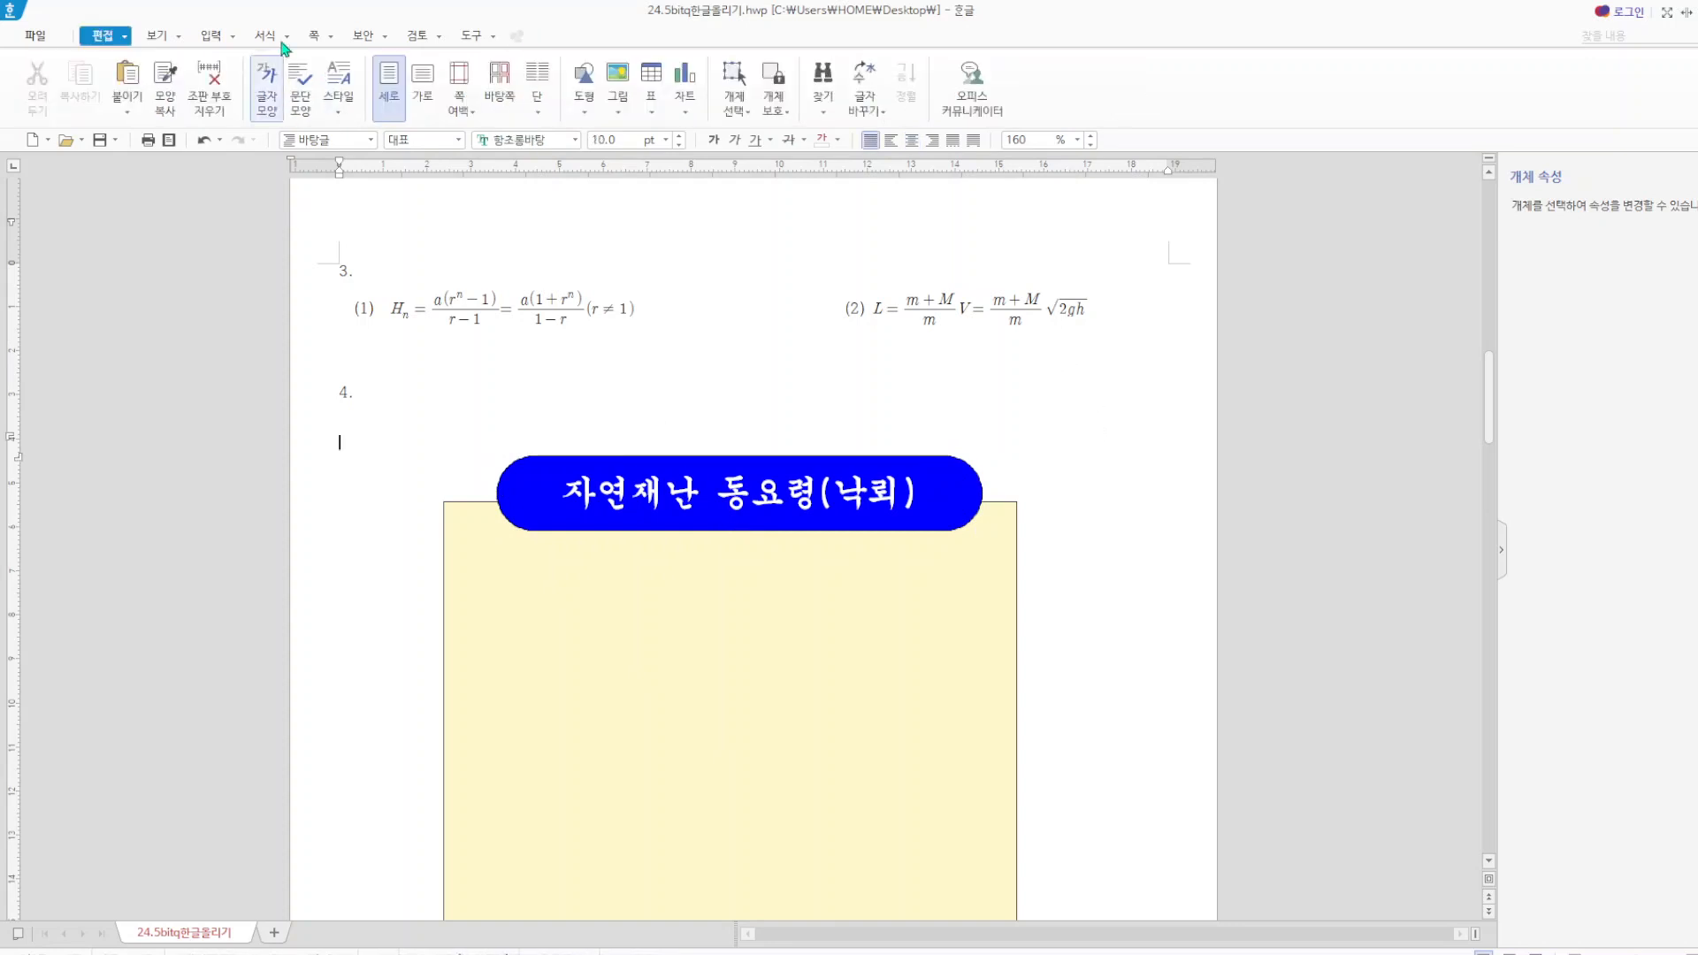
Start a new 글맵시 word art object below item 4 with the text "재난행동요령".
click(230, 41)
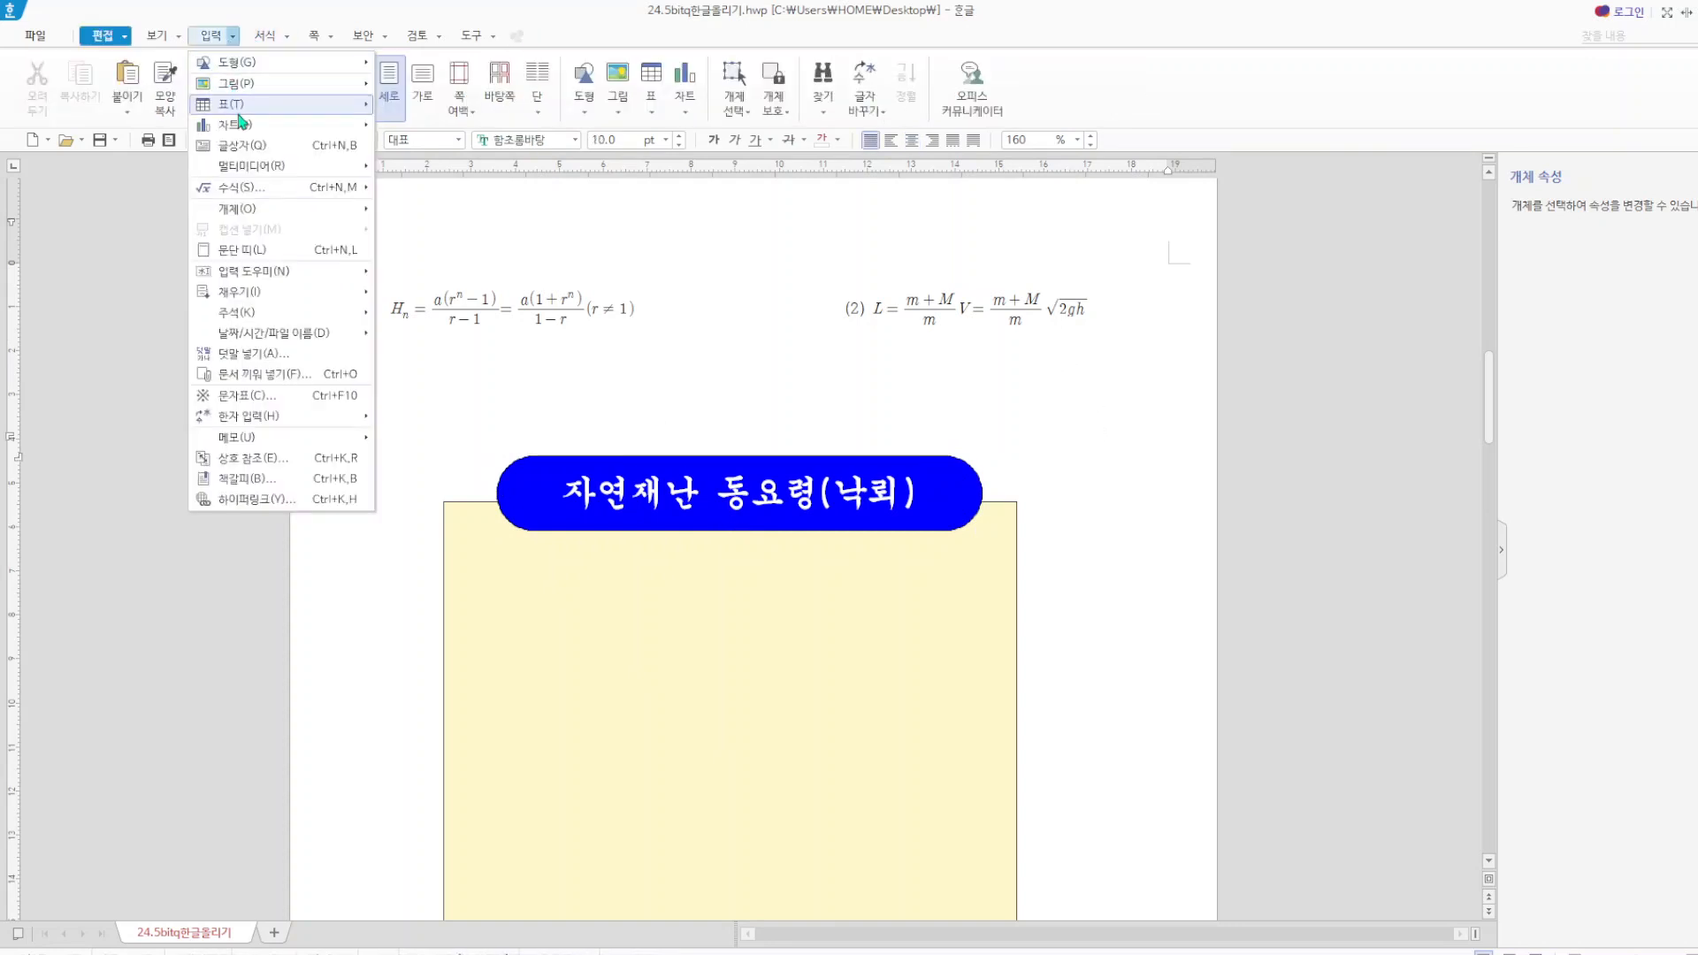
mouse_move(250, 216)
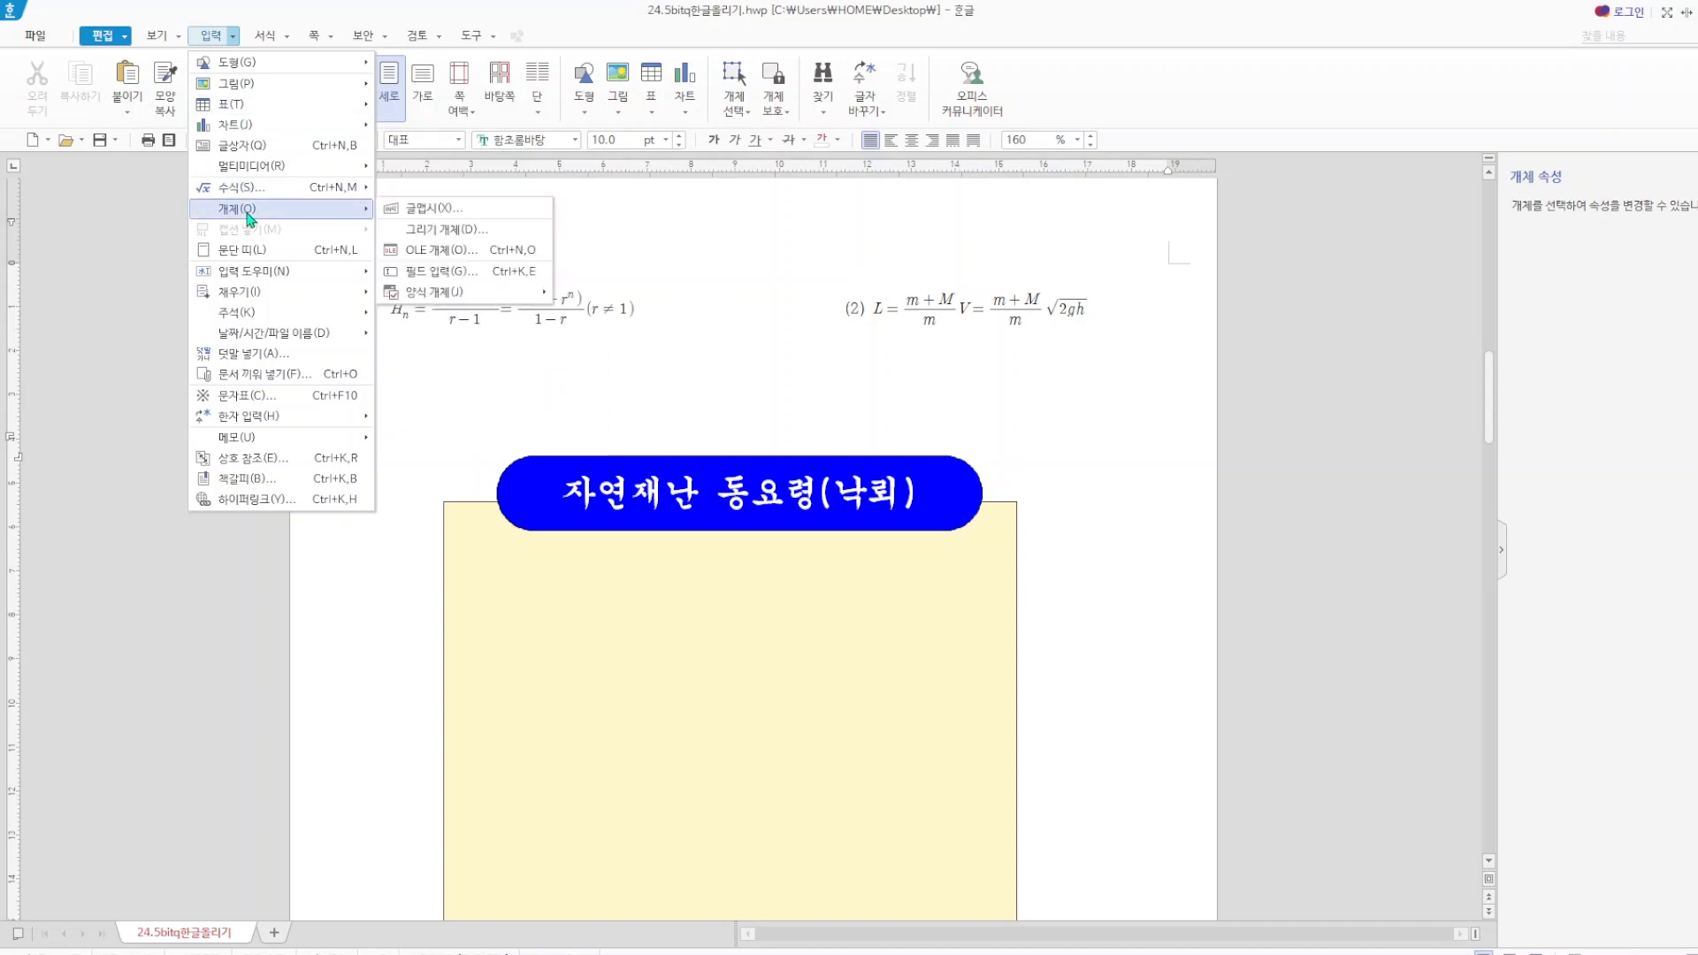
click(458, 212)
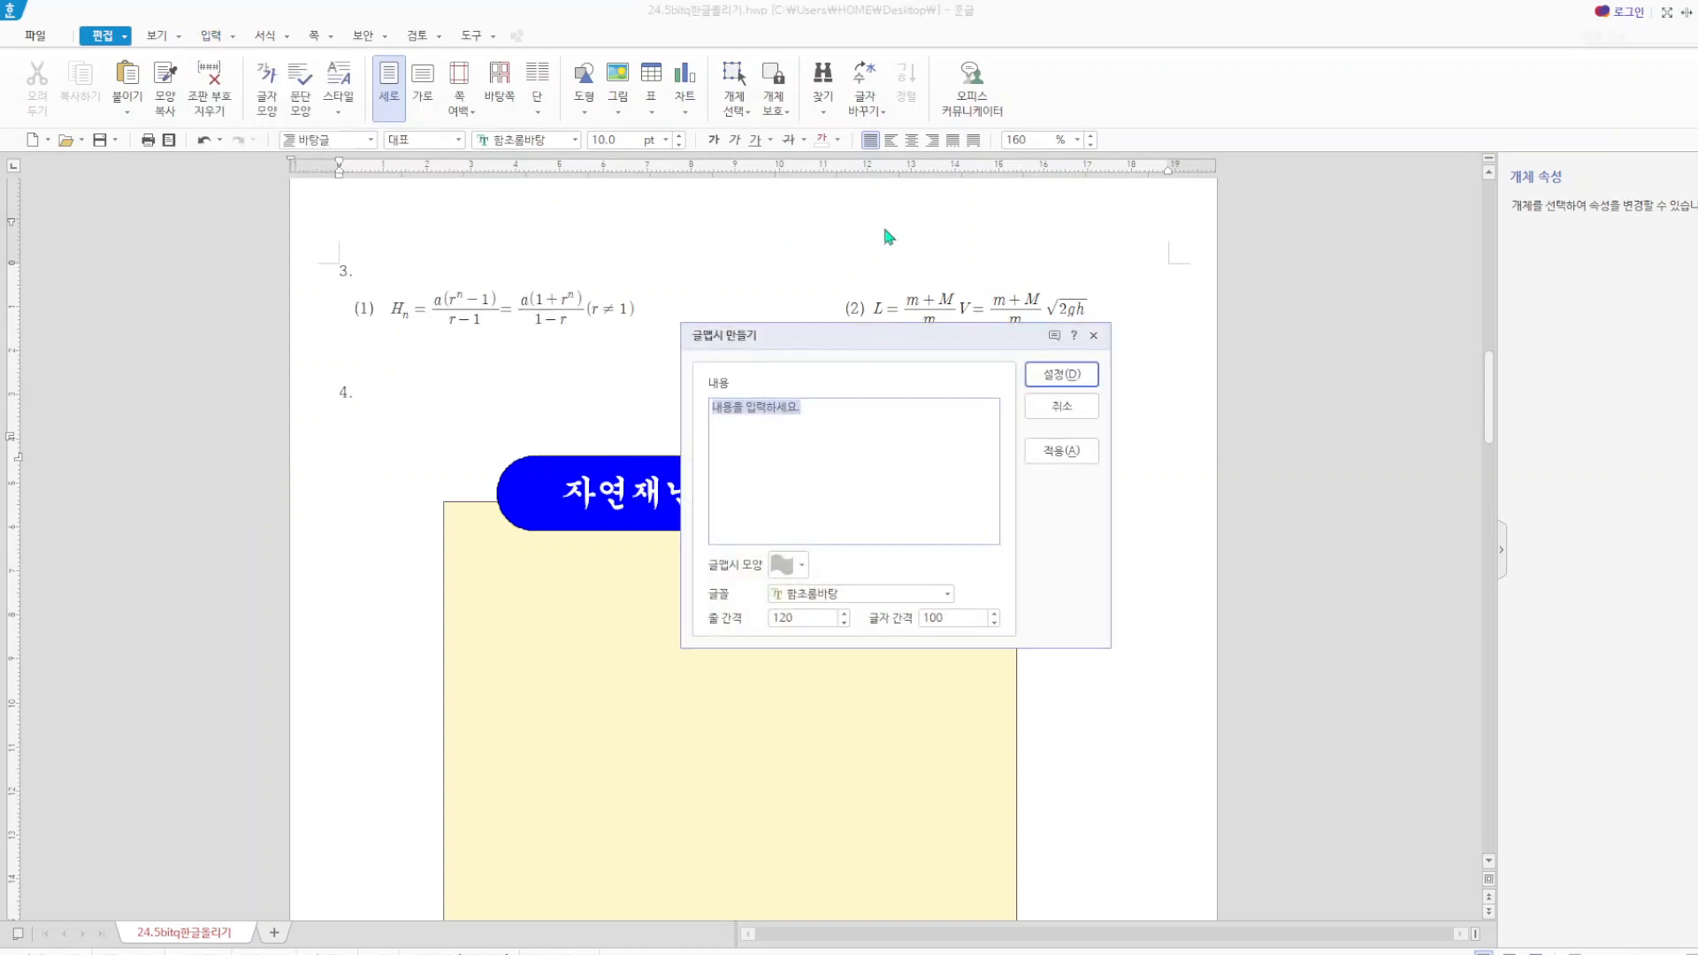
text(제목)
text(행동요령)
Choose the upward-arched shape and the 굴림 font for the word art, and insert it.
click(805, 565)
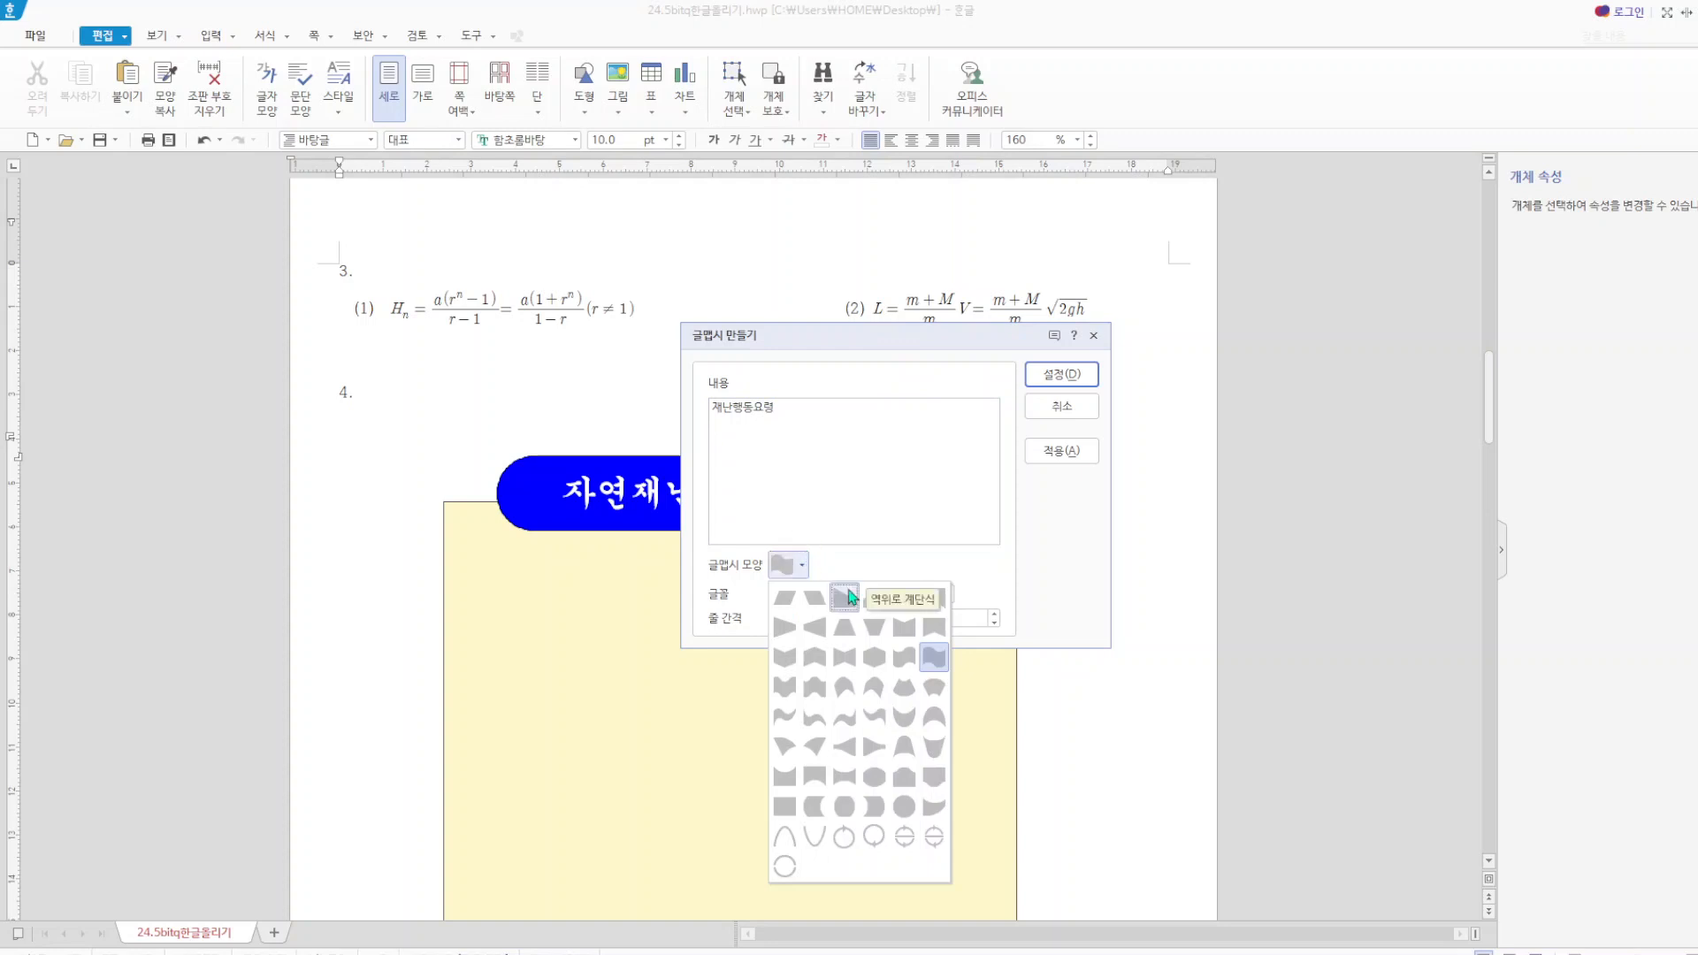
click(991, 560)
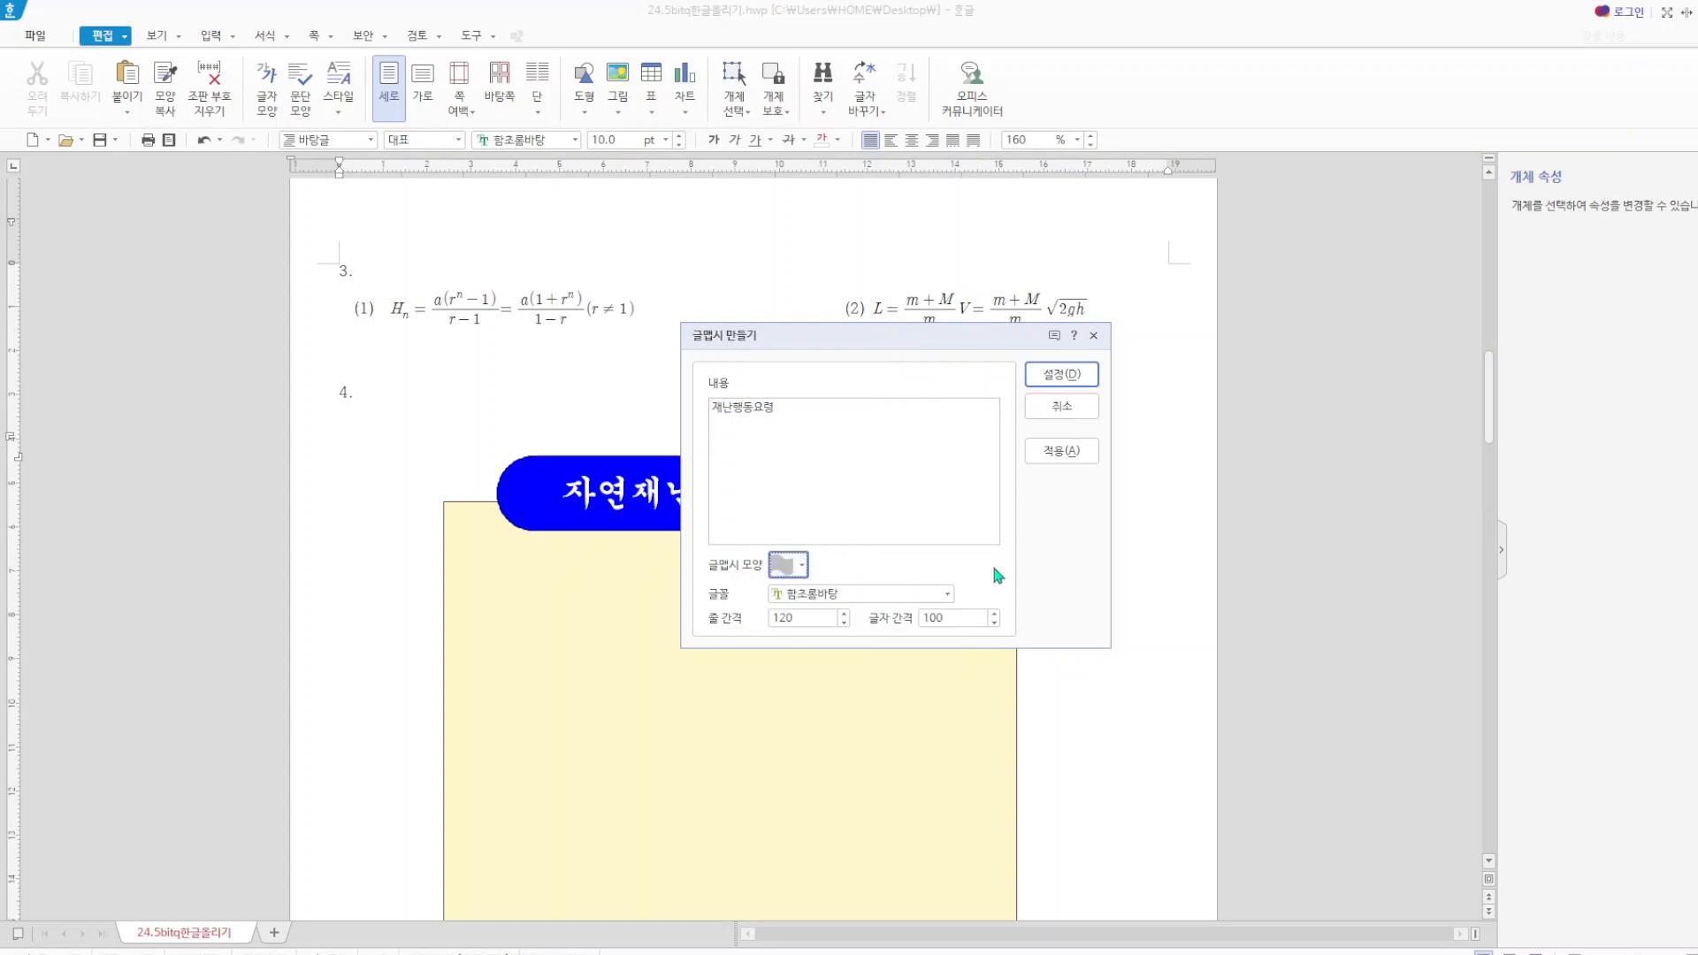
click(806, 573)
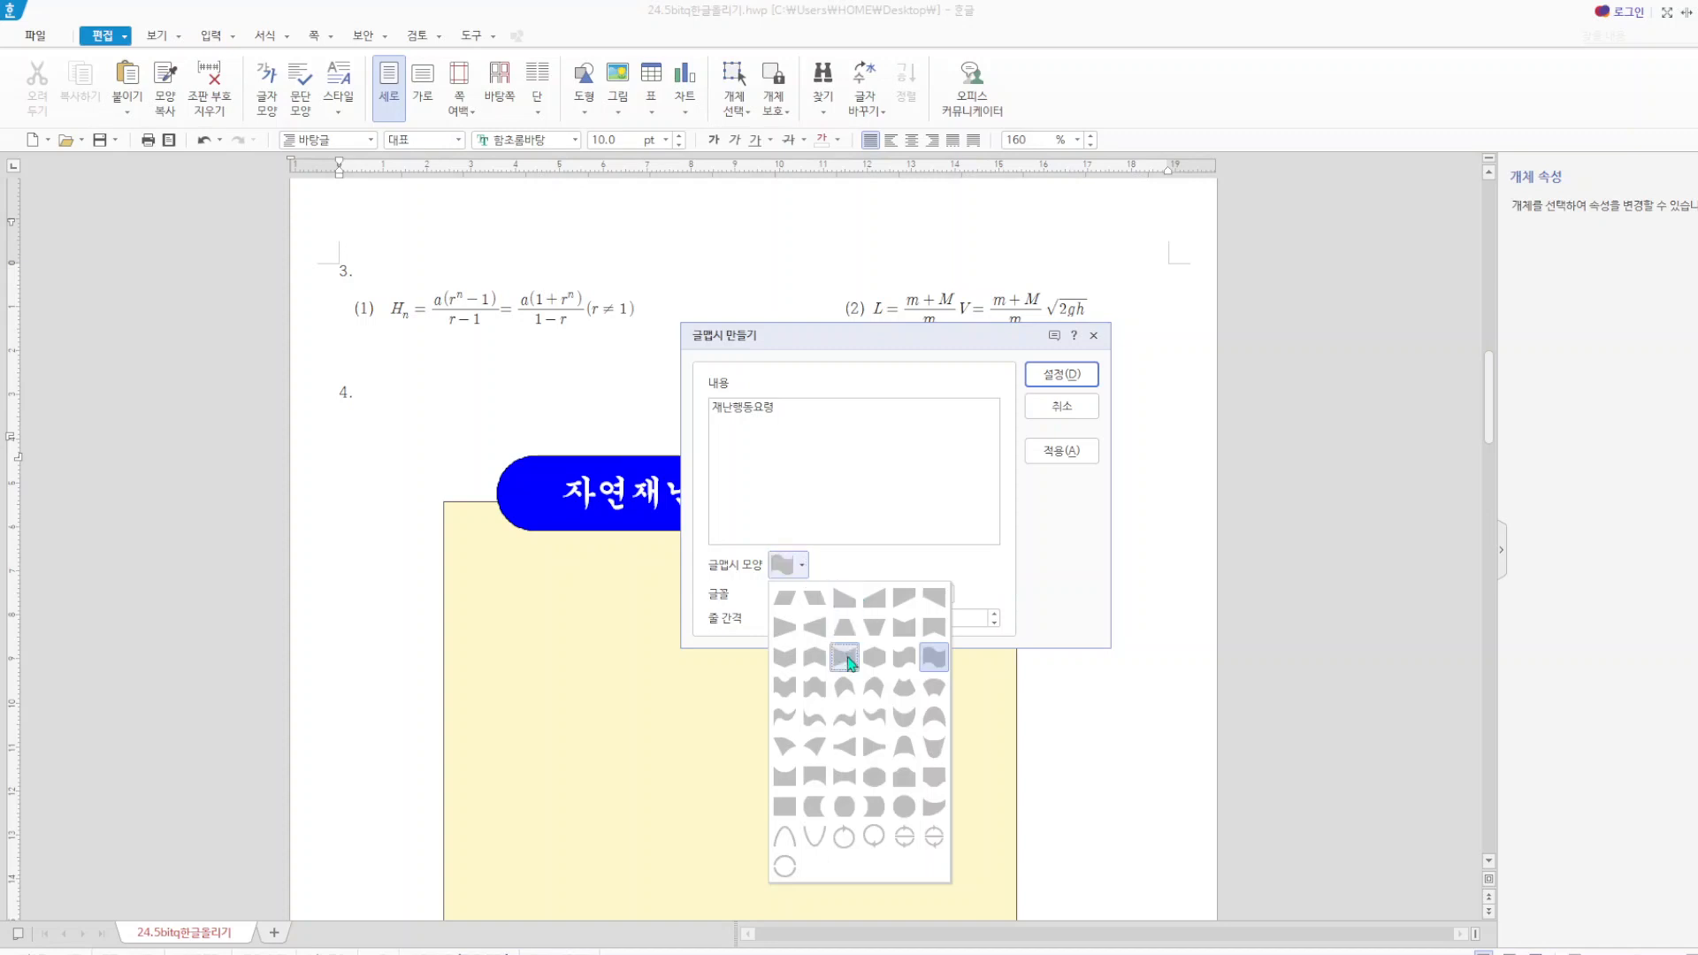
click(809, 663)
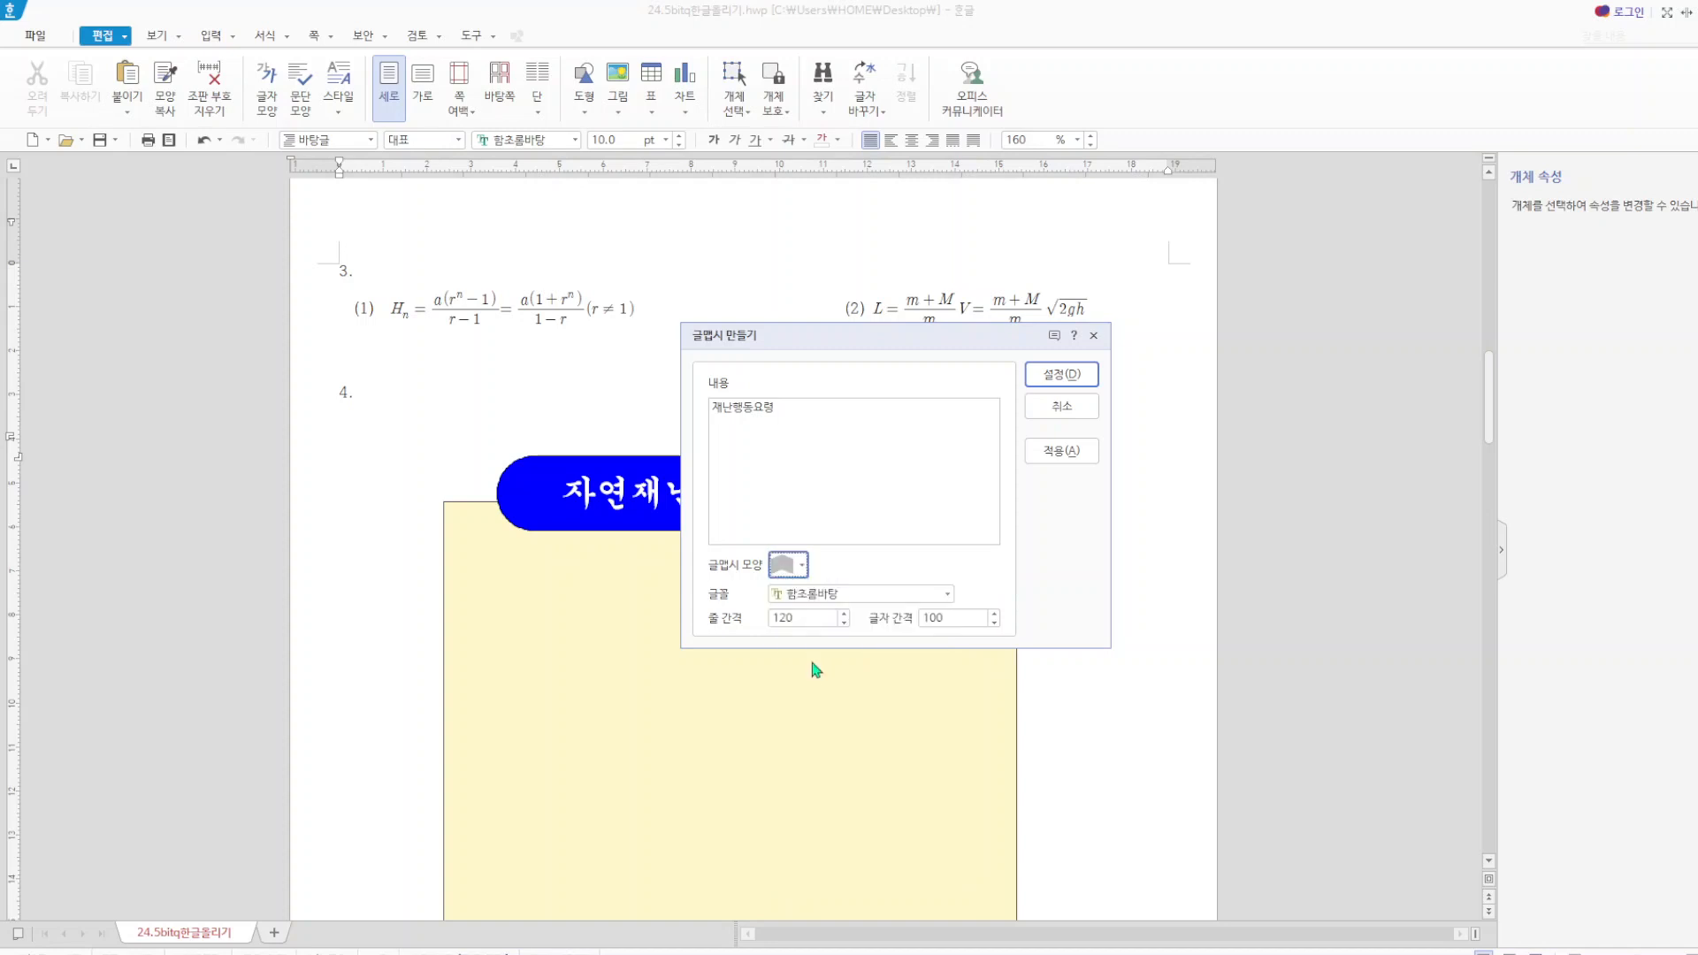
click(947, 594)
drag(946, 726, 942, 637)
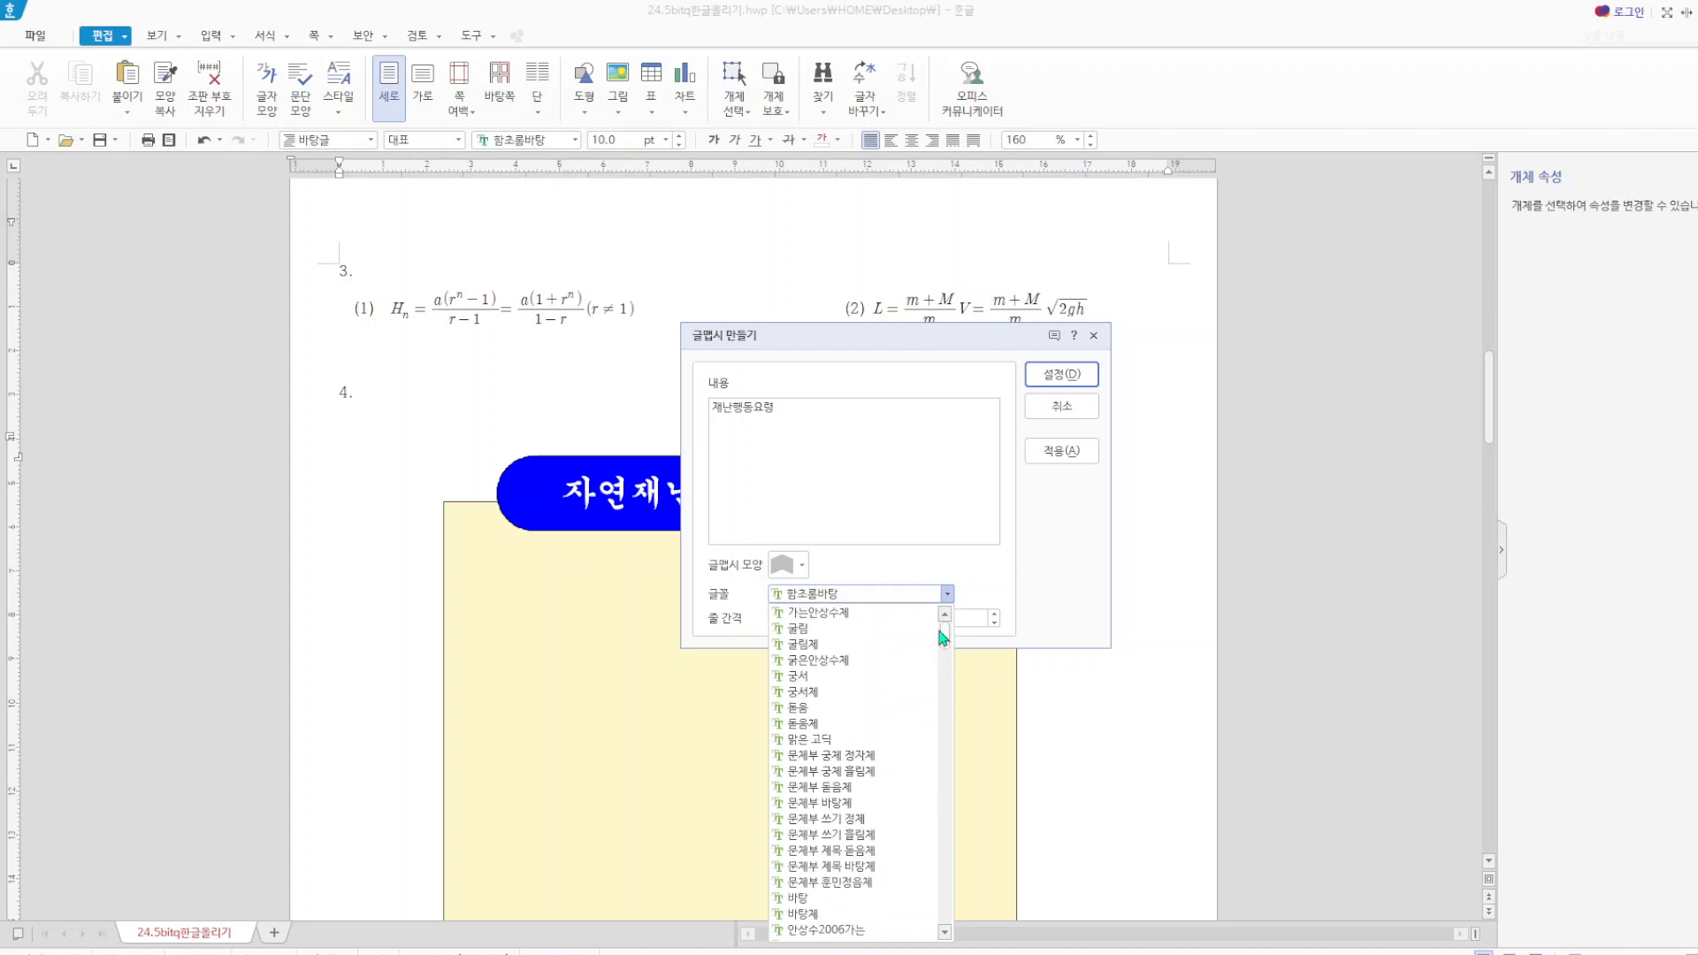
click(830, 628)
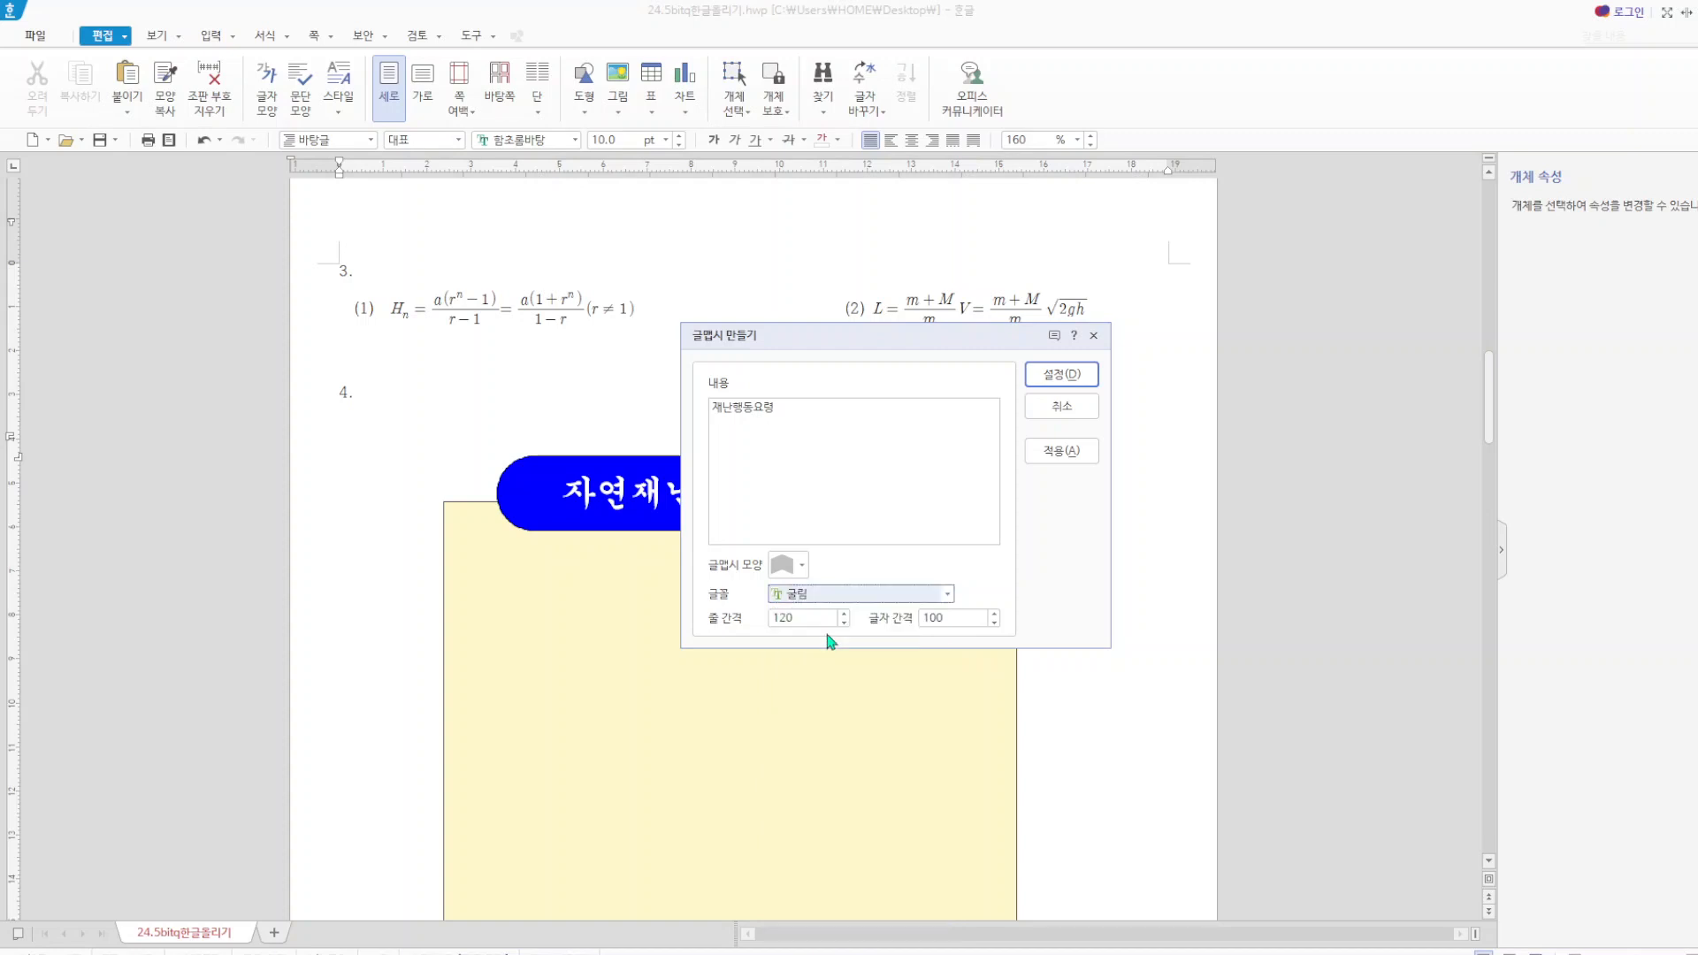
click(1062, 375)
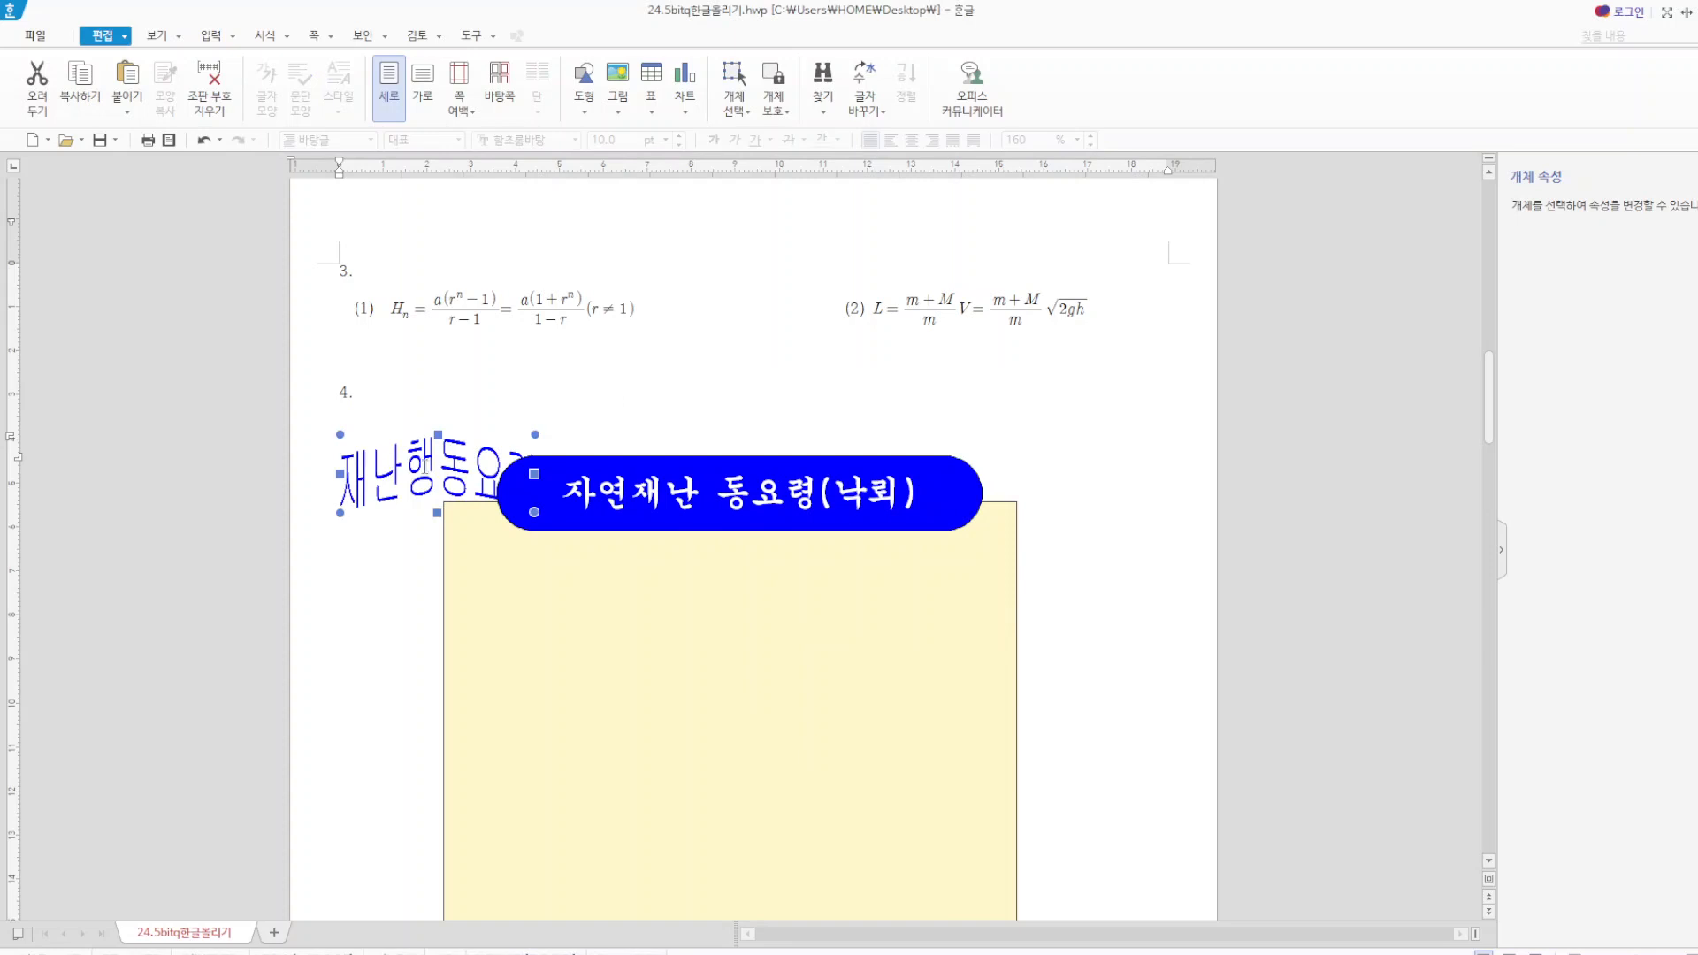
Place the "재난행동요령" word art in front of the text and open its width value for editing.
click(429, 477)
double_click(429, 477)
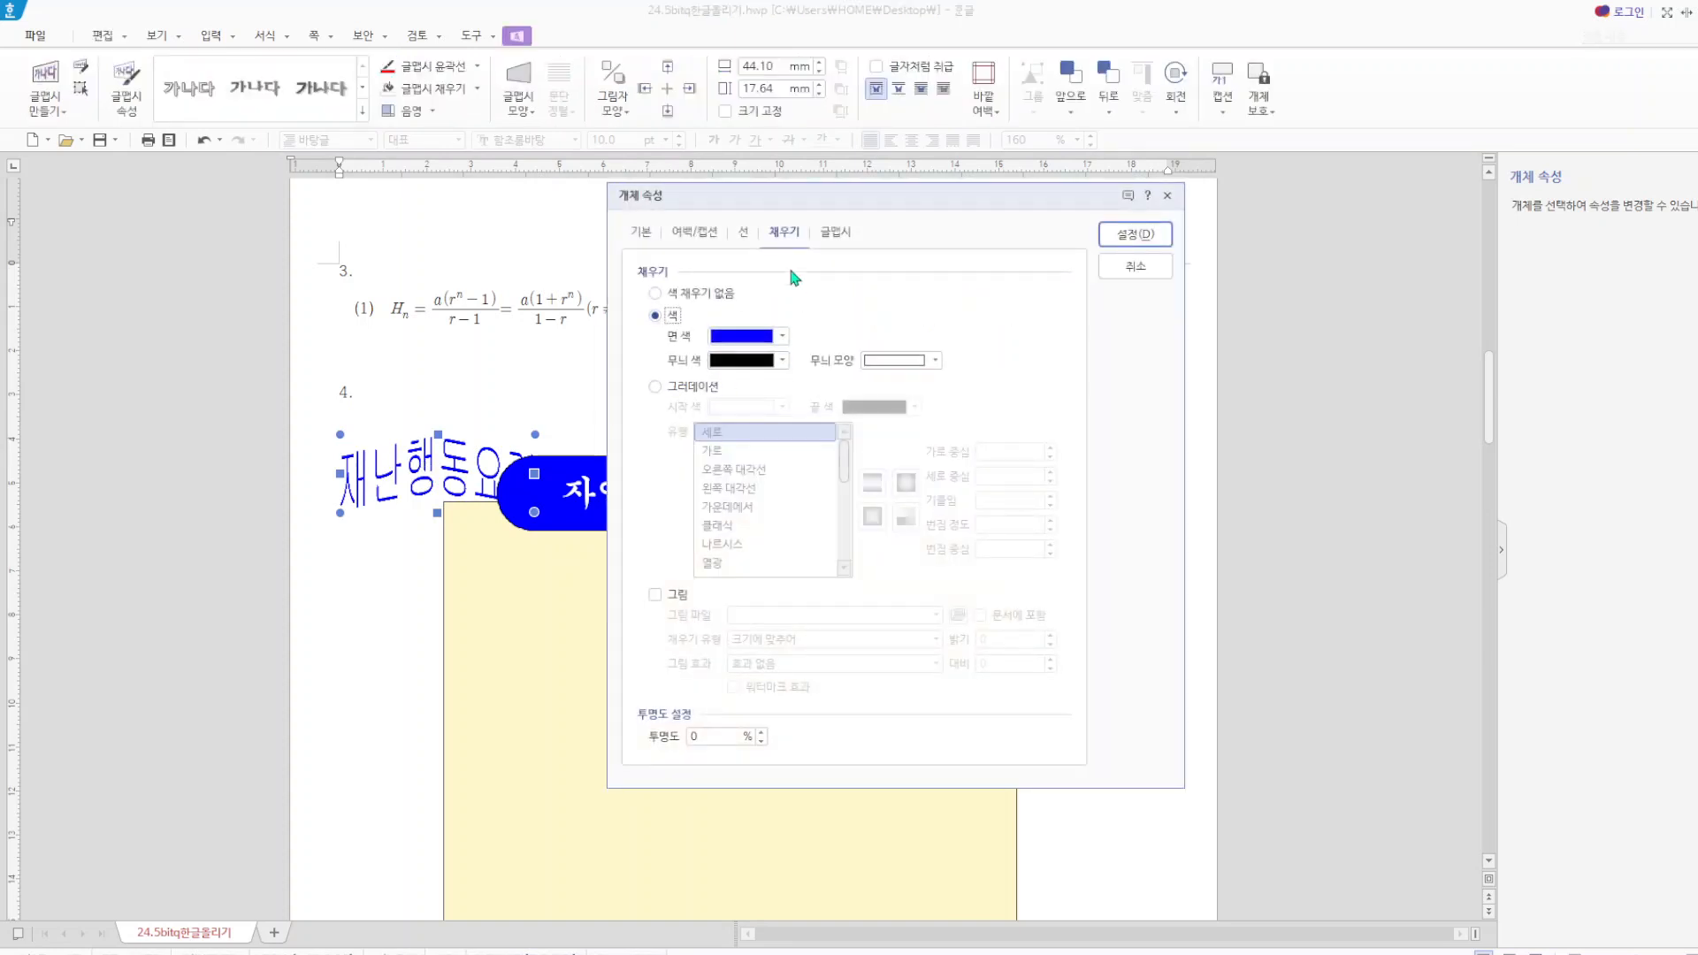
click(640, 230)
click(731, 440)
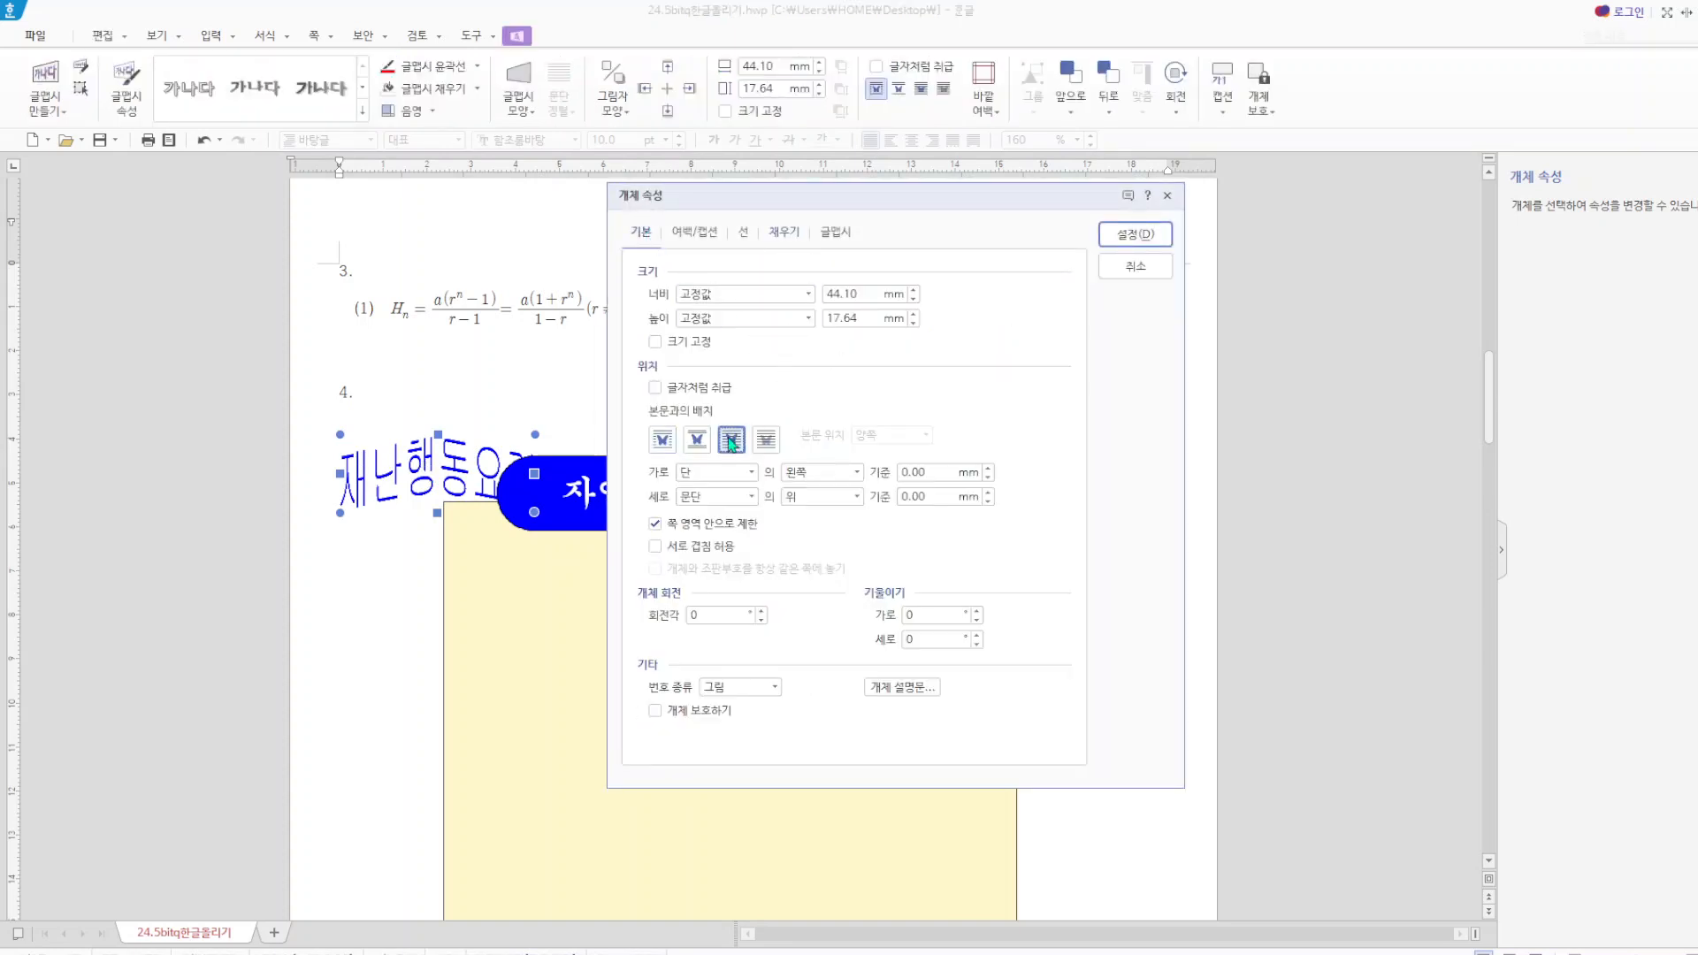
click(878, 294)
double_click(828, 301)
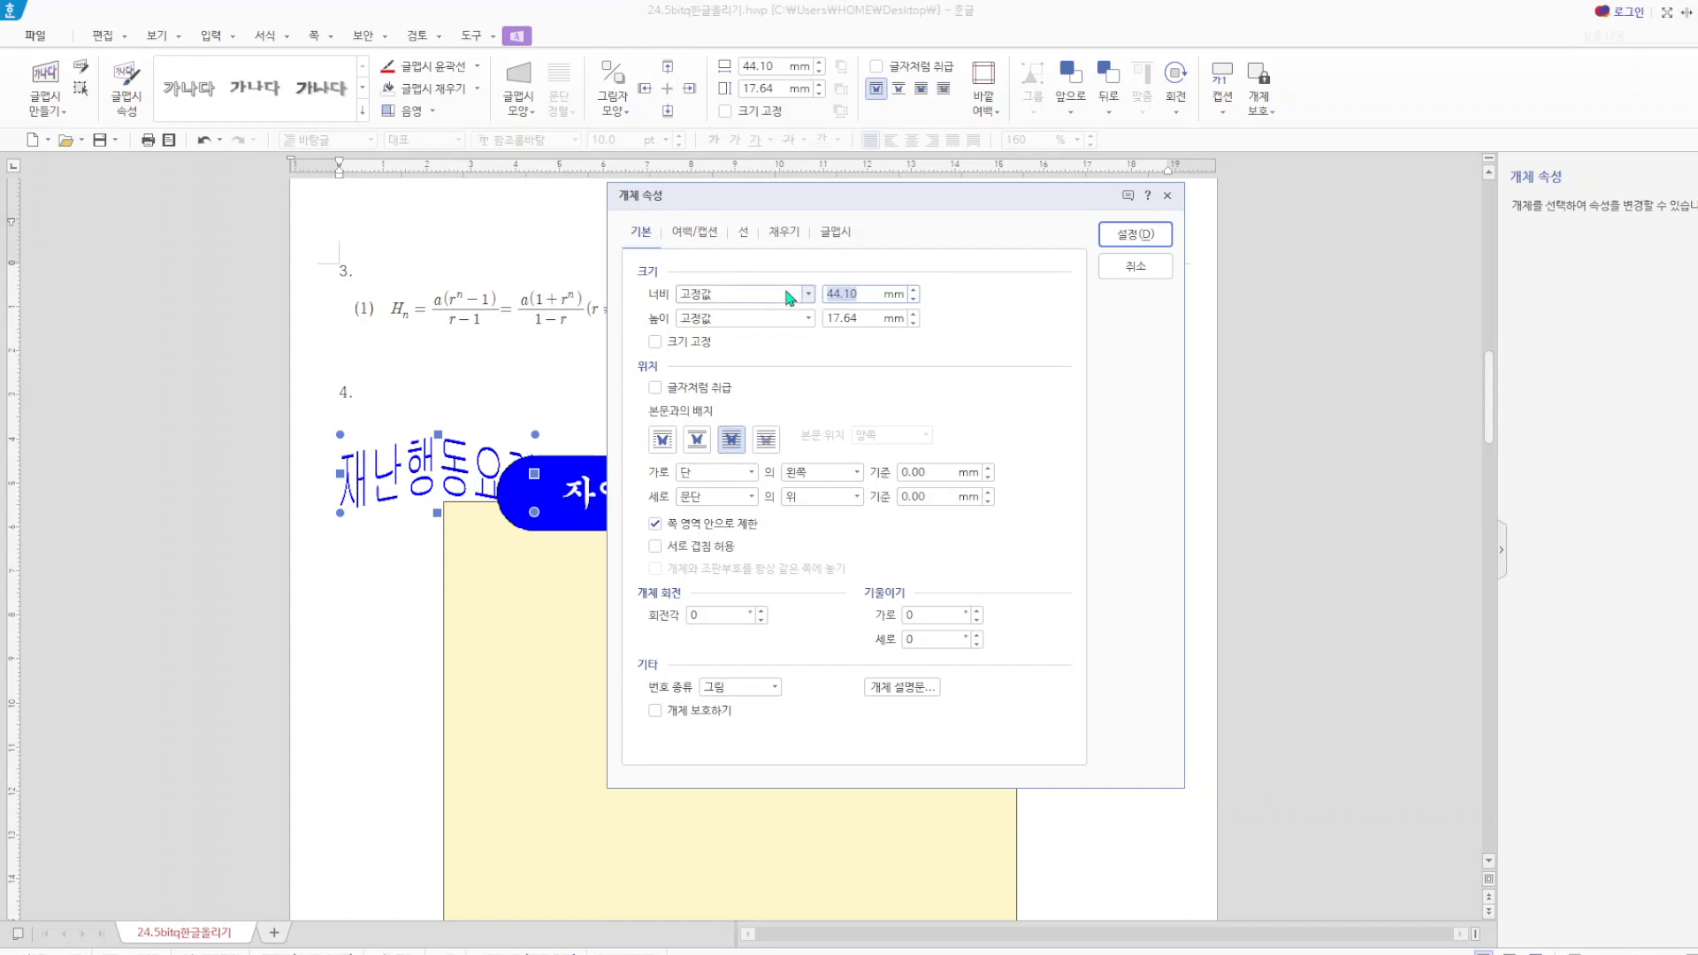
Set the word art's width and height to 40 mm each, keeping it in front of the text.
text(40)
key(Tab)
text(40)
click(732, 444)
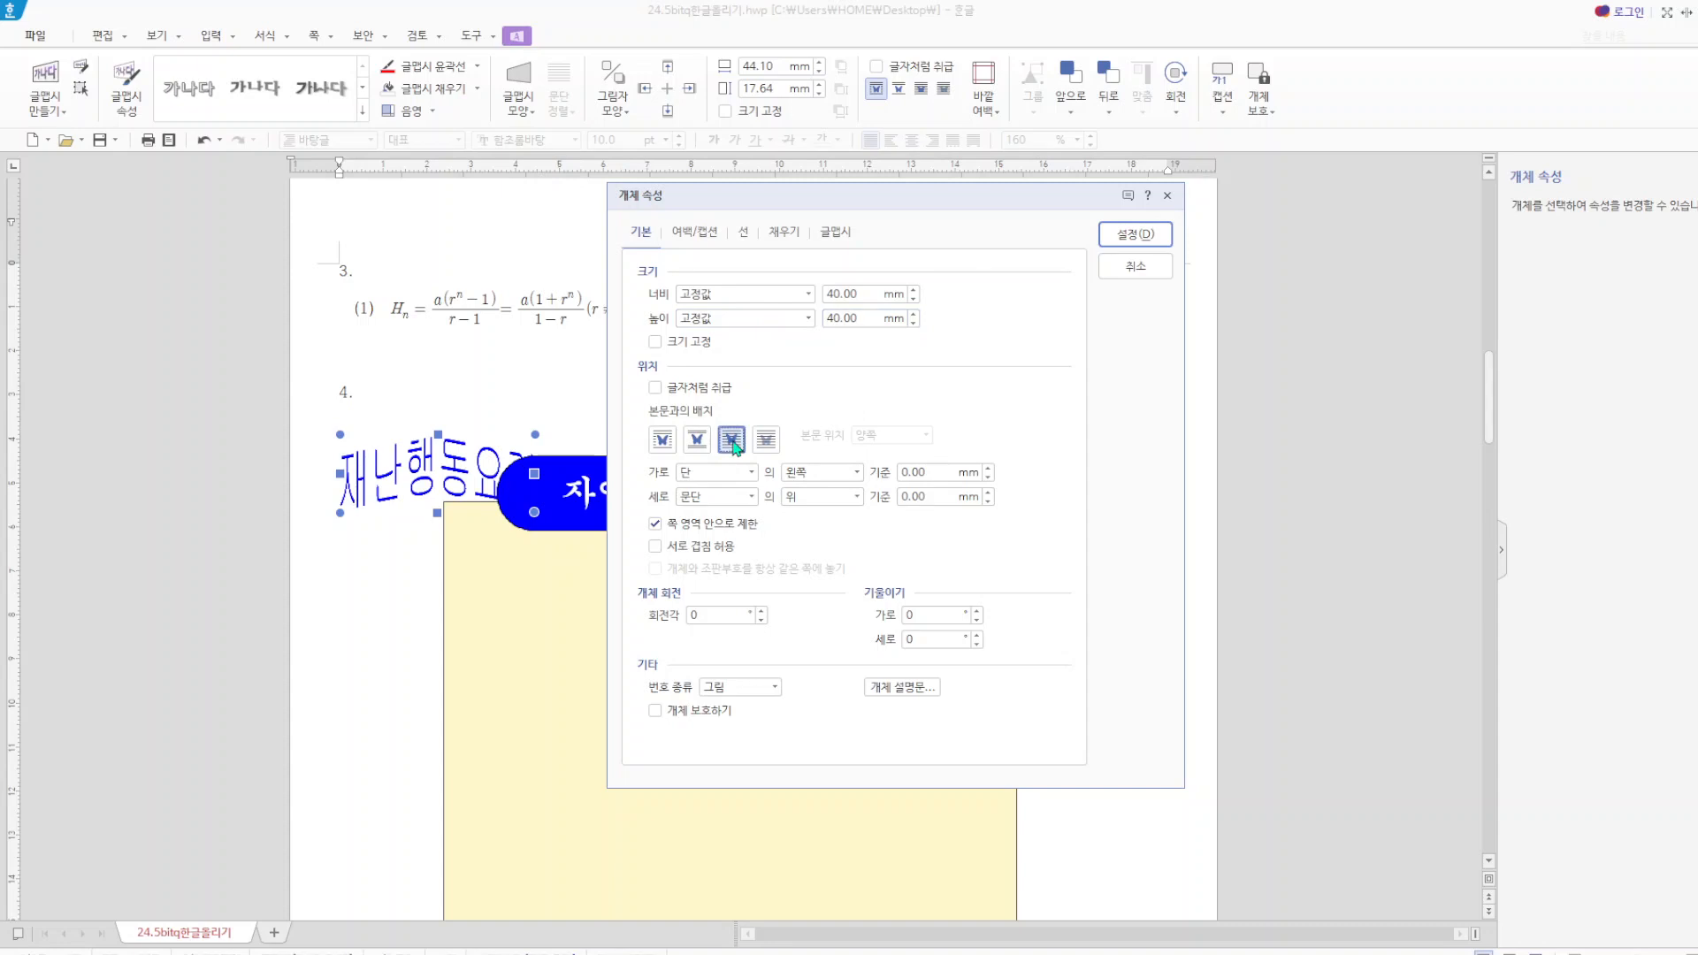
Fill the "재난행동요령" word art with red and move it onto the upper-left area of the yellow rectangle.
click(782, 234)
click(750, 336)
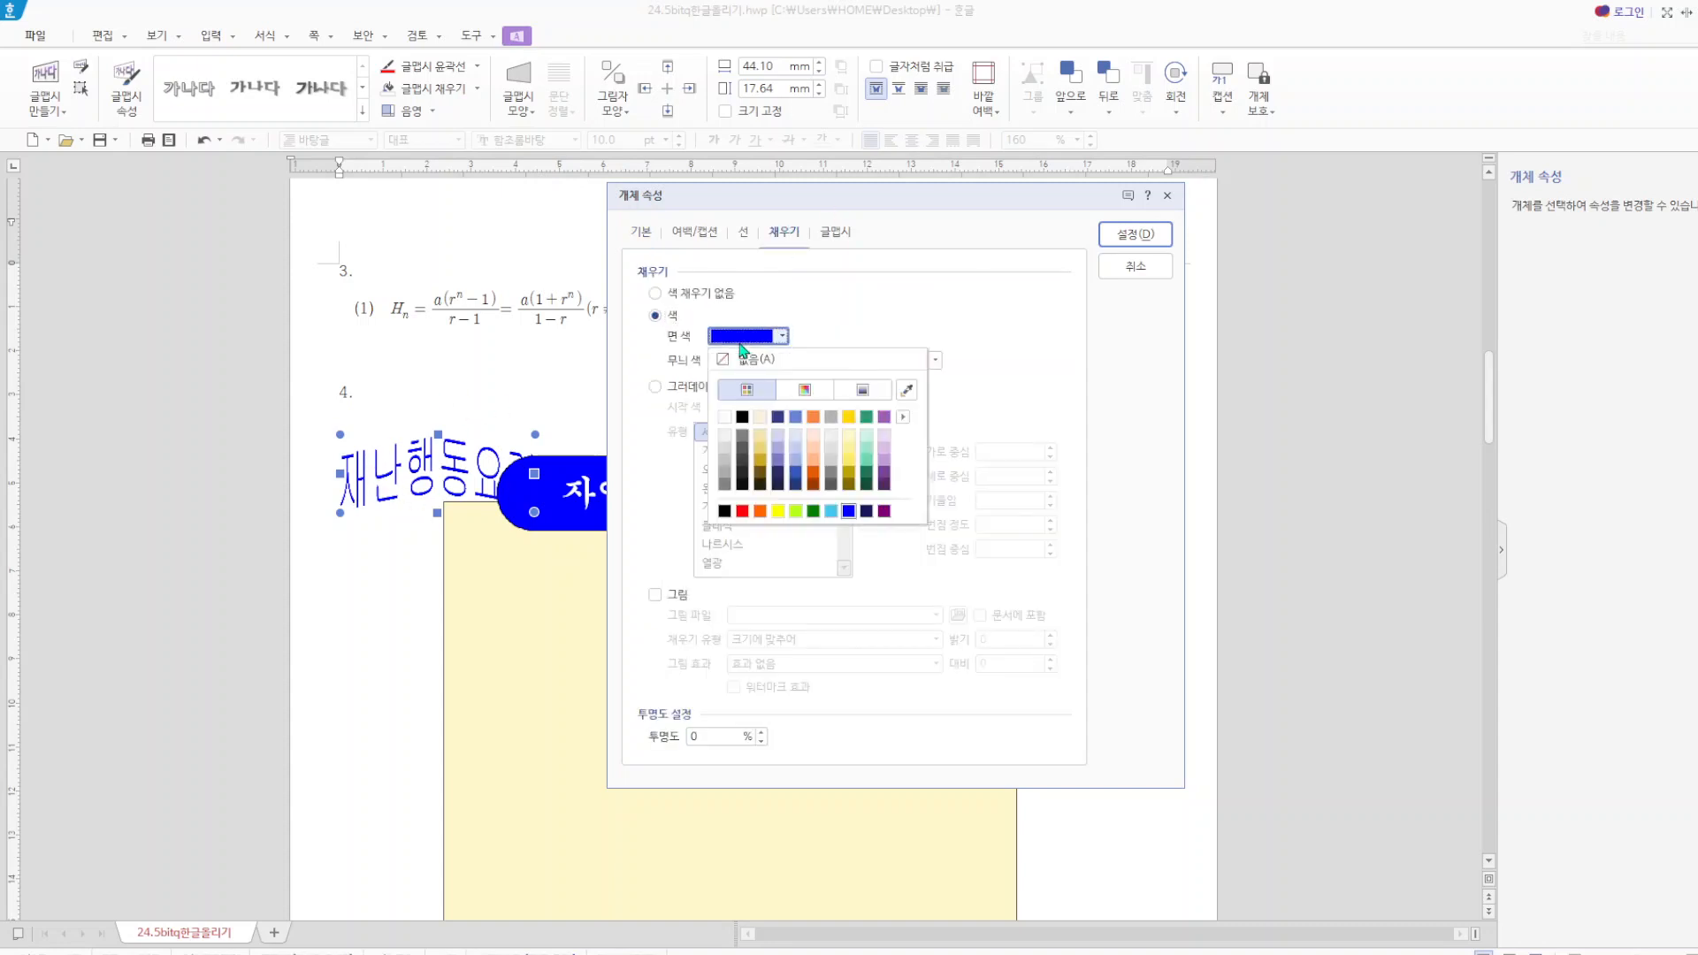
click(743, 511)
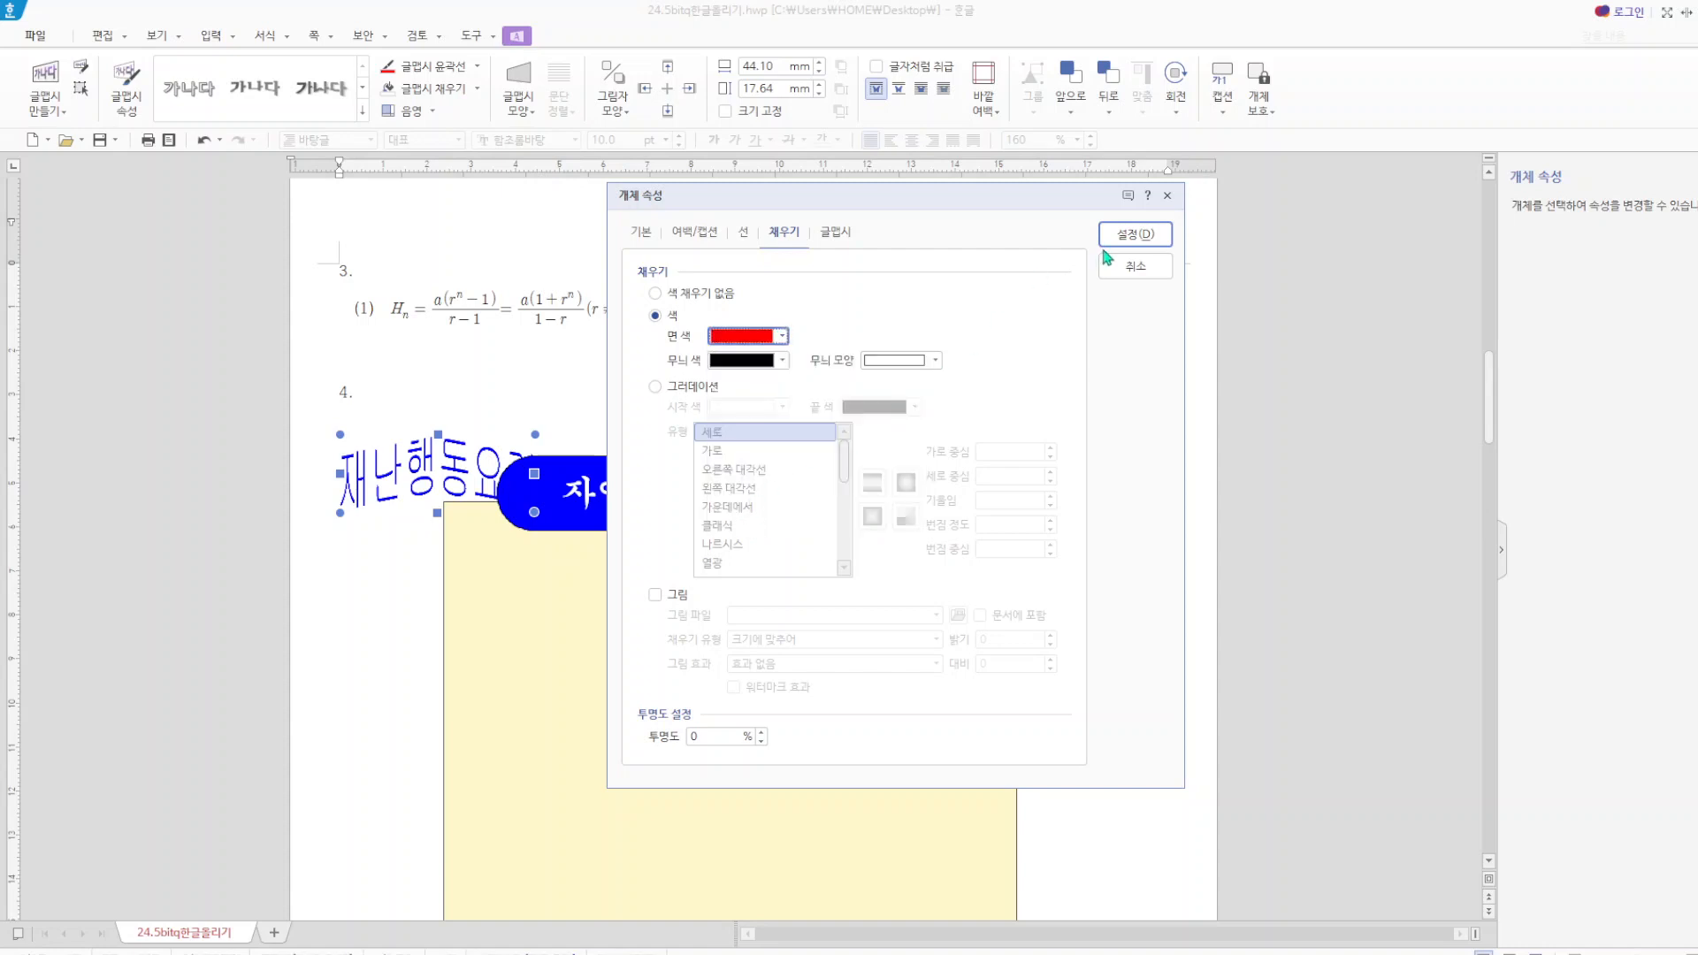
click(1128, 234)
drag(448, 508, 599, 626)
click(1232, 493)
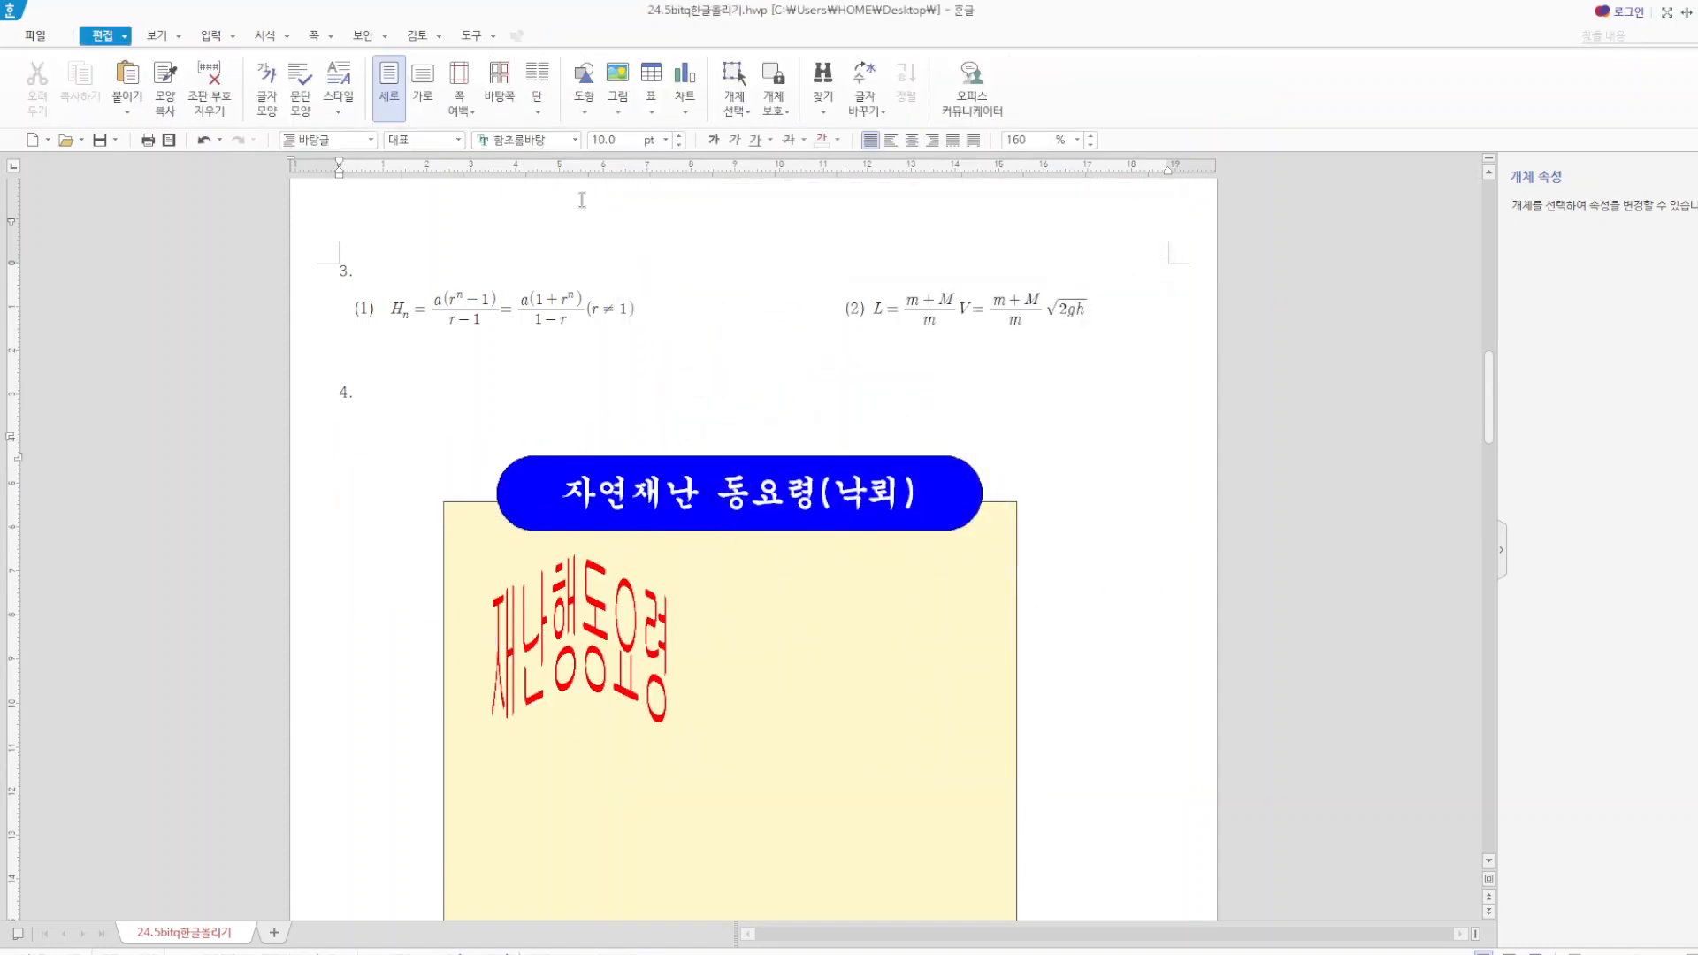
Insert the picture 로고2.jpg from the Picture folder on the desktop beside the blue title box, about 48 by 18 mm.
click(619, 78)
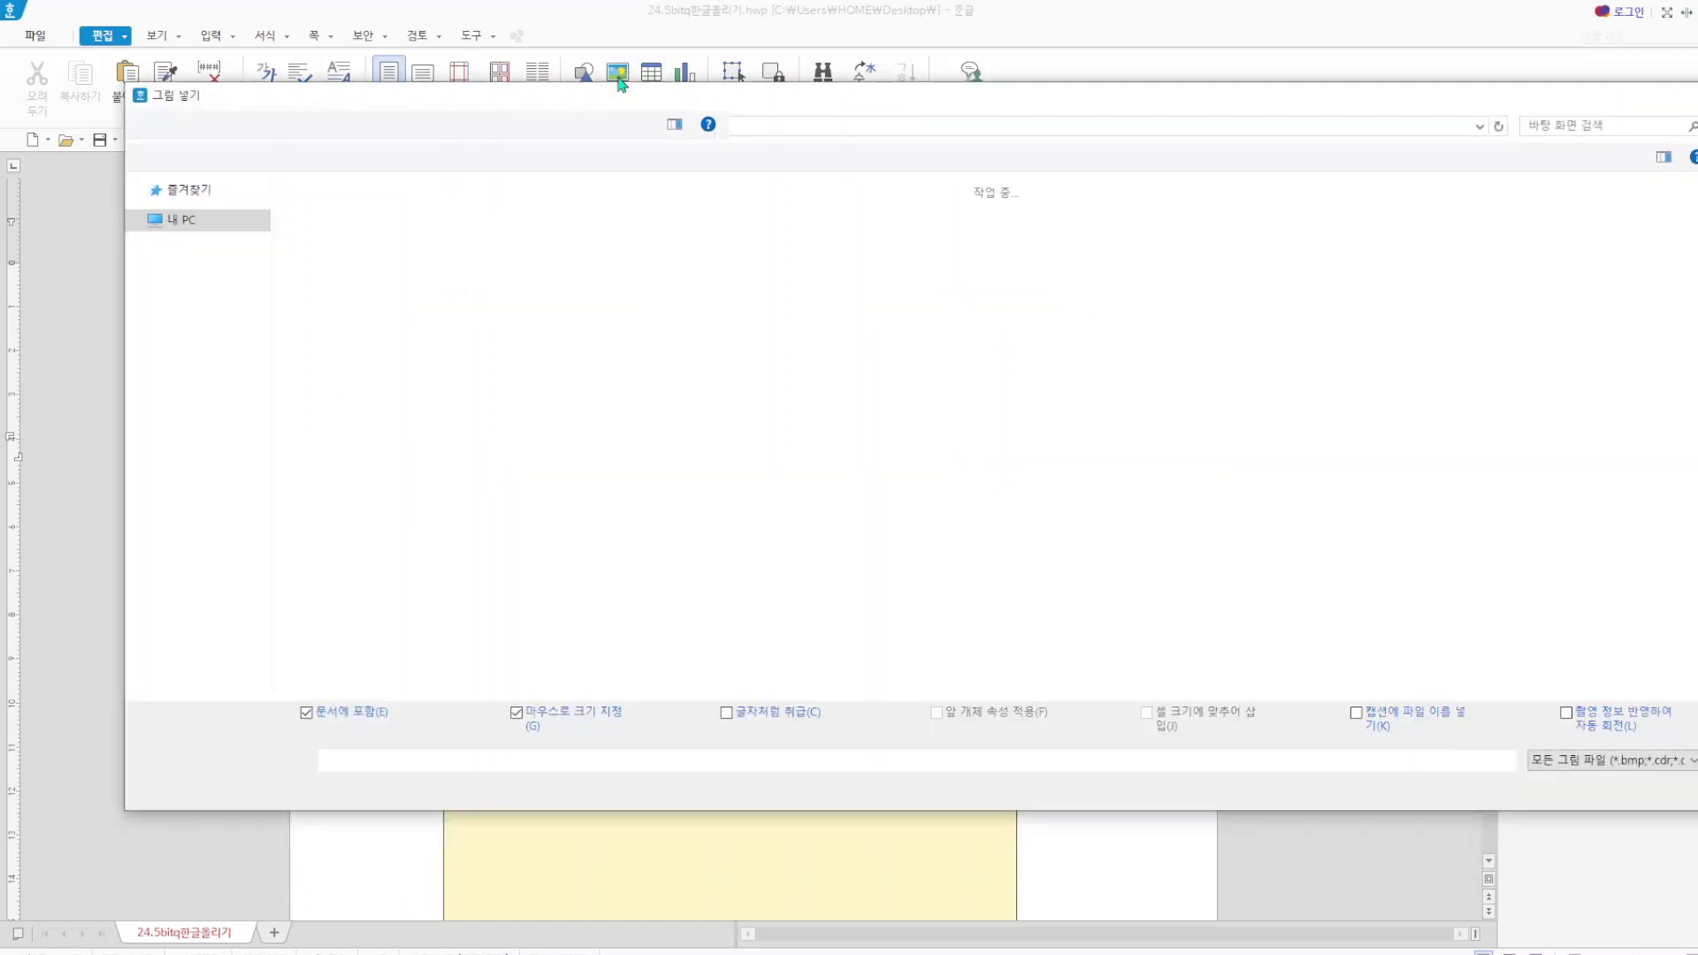
click(200, 223)
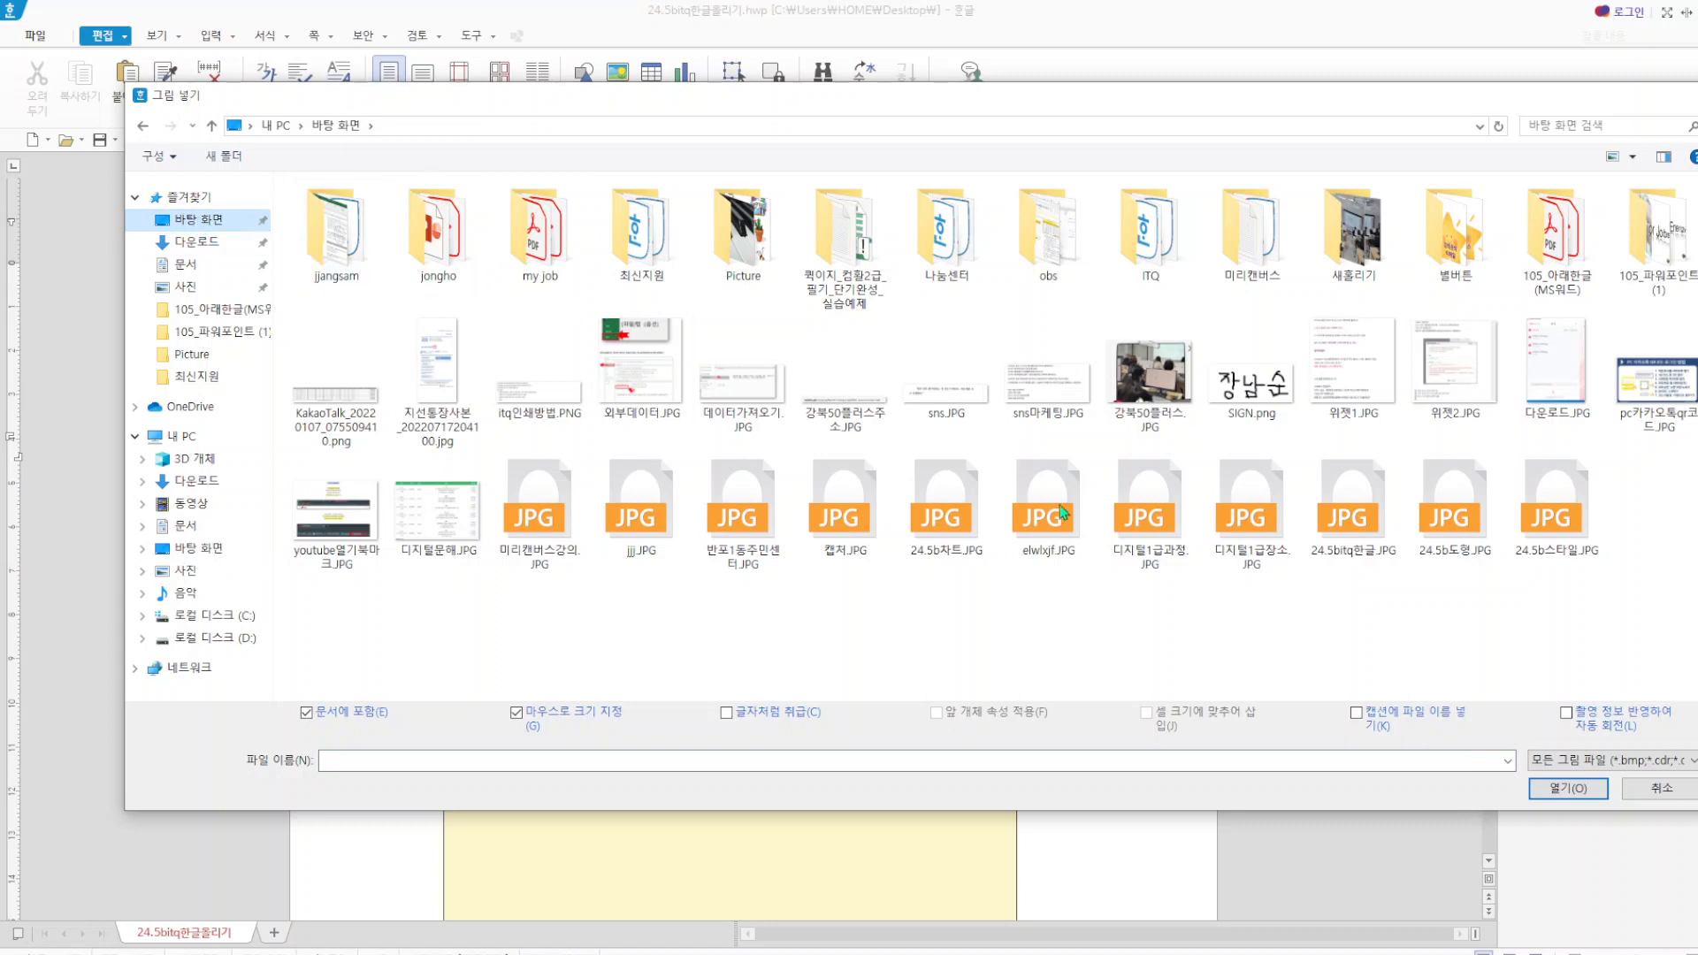
double_click(771, 259)
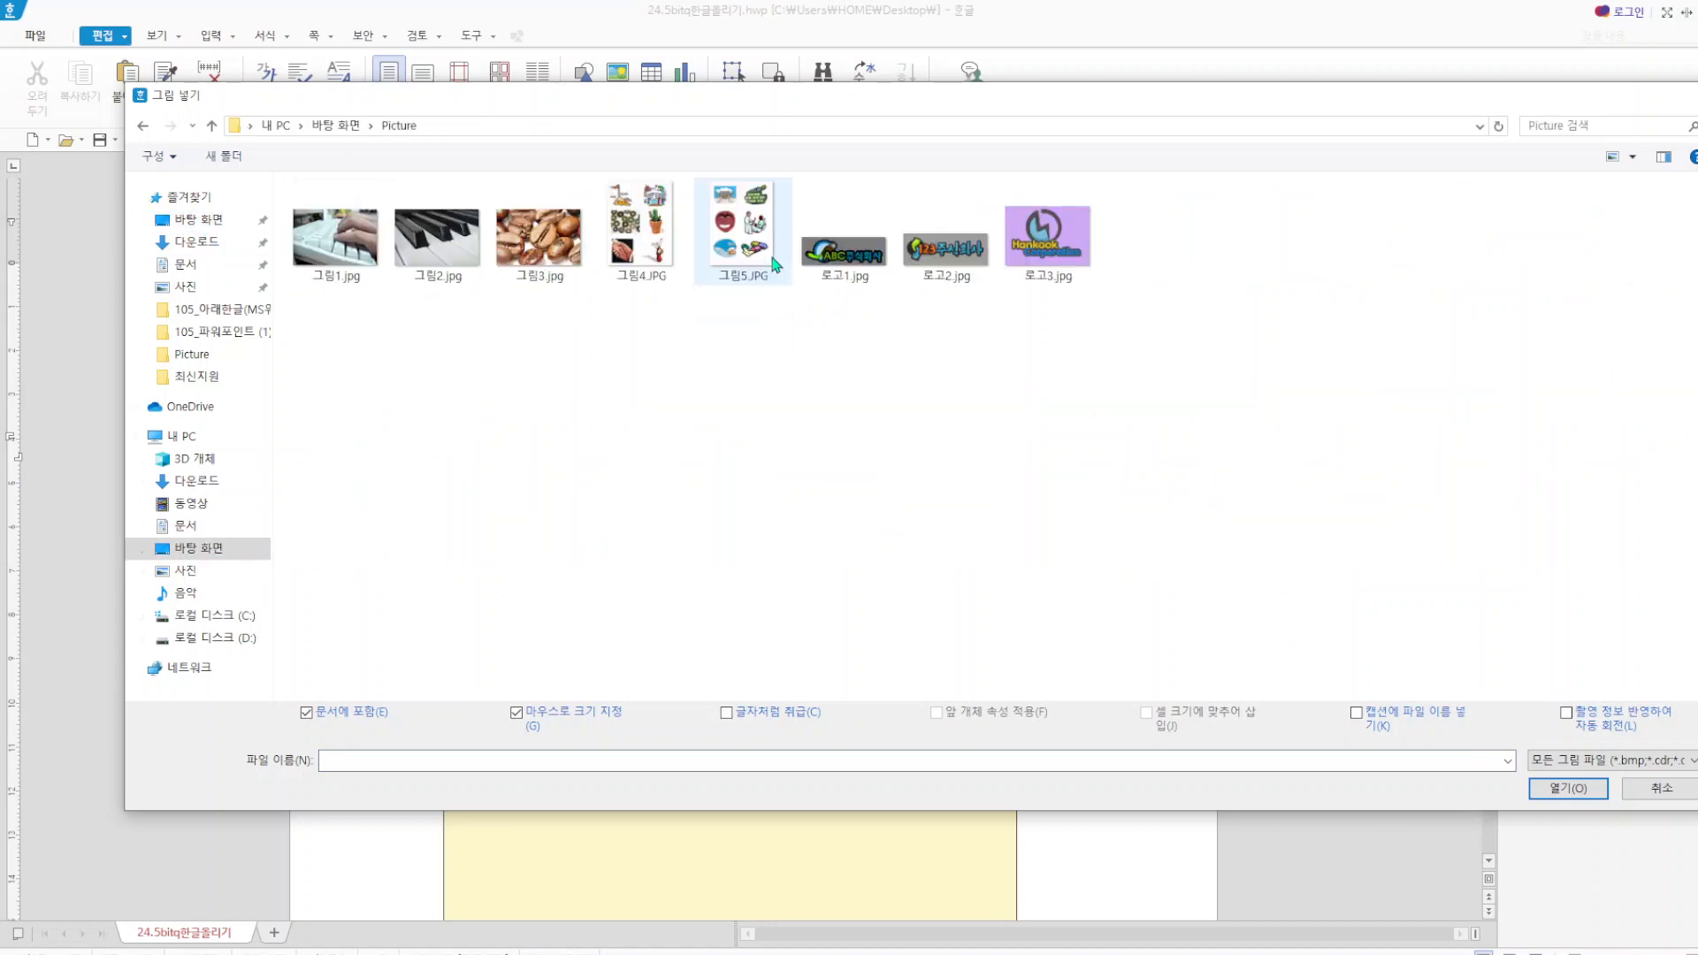
click(945, 243)
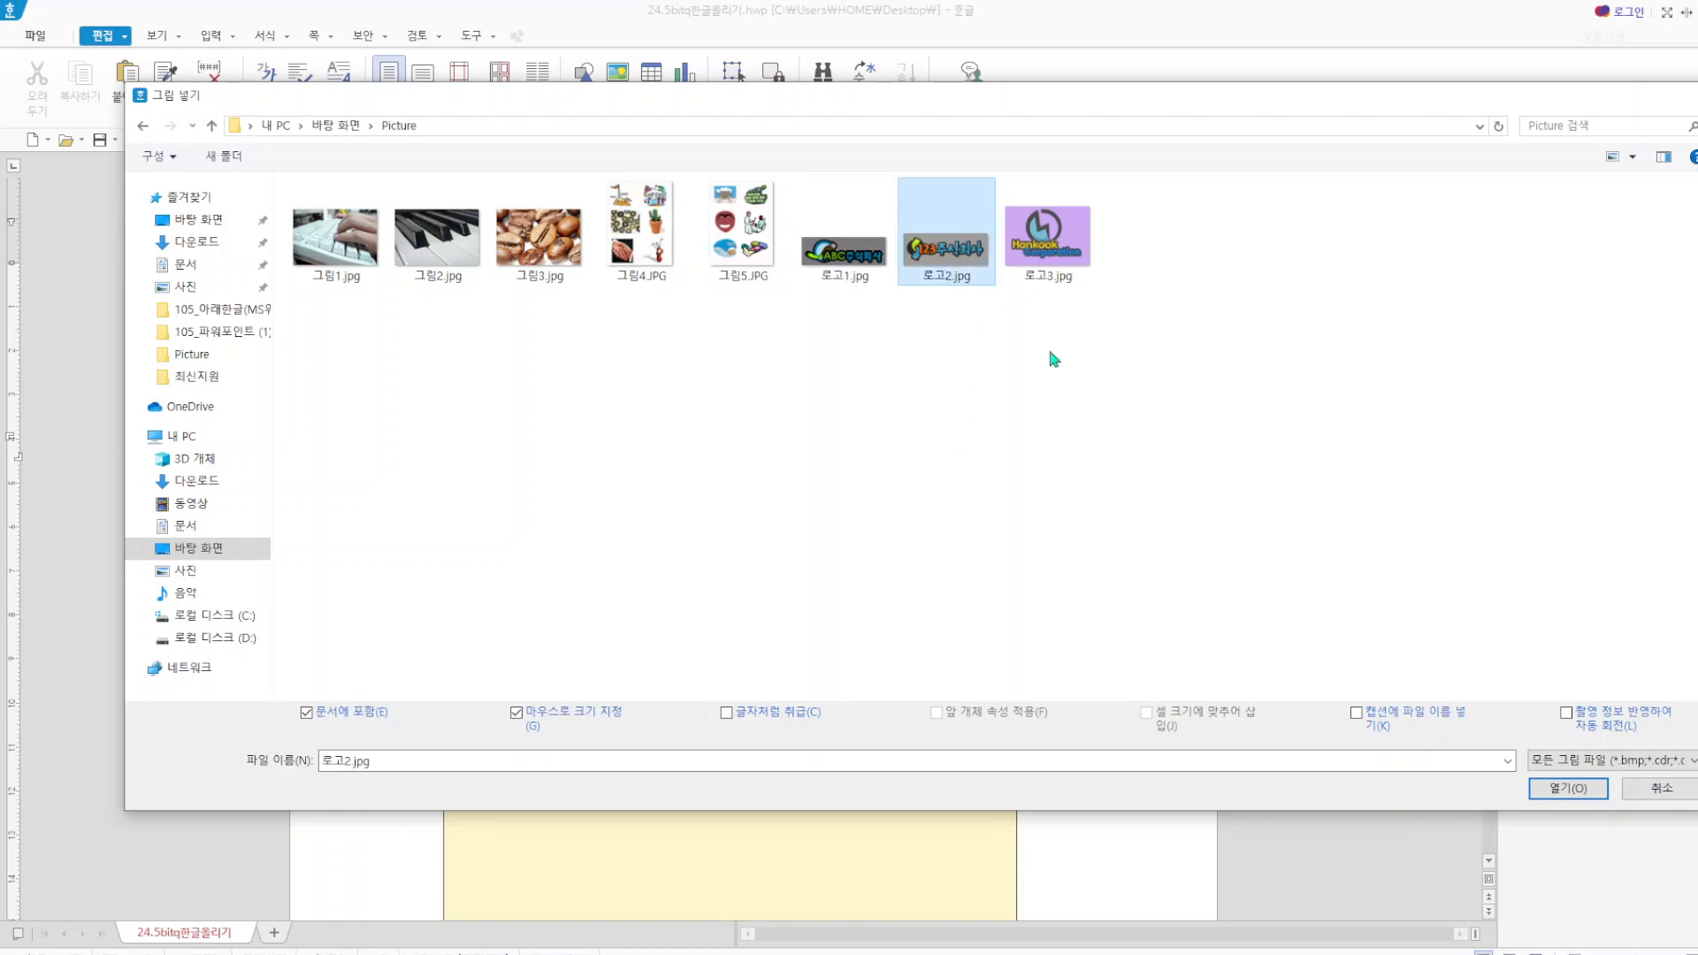
click(1567, 788)
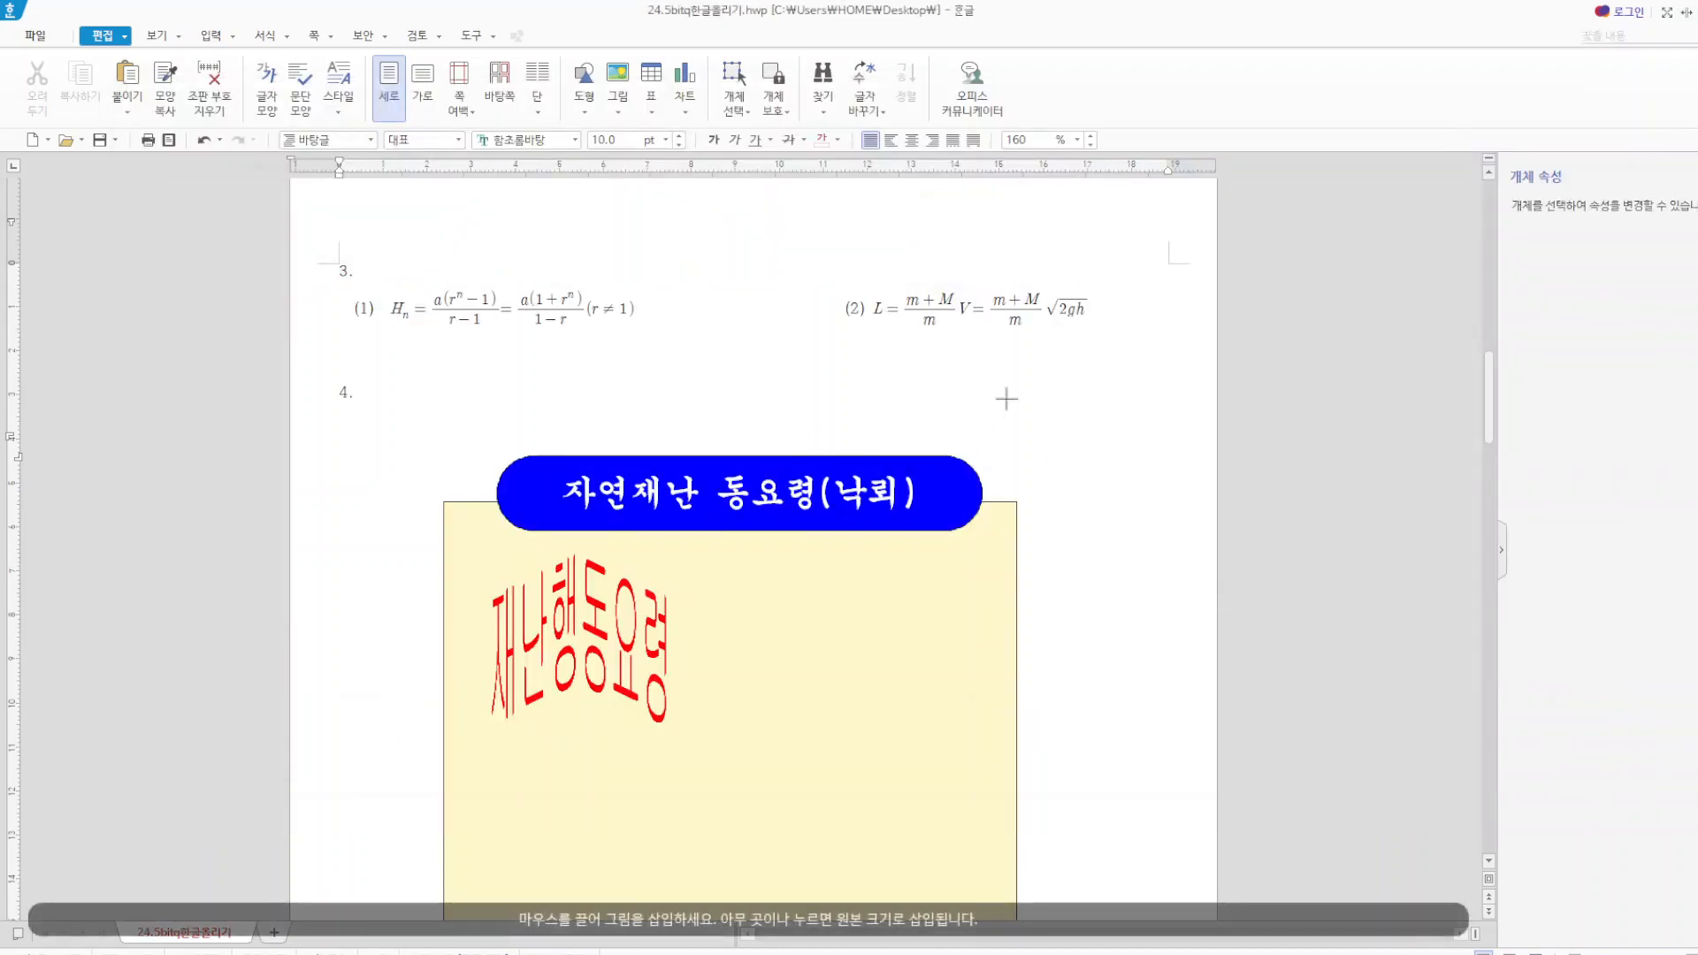
drag(1006, 398, 1035, 478)
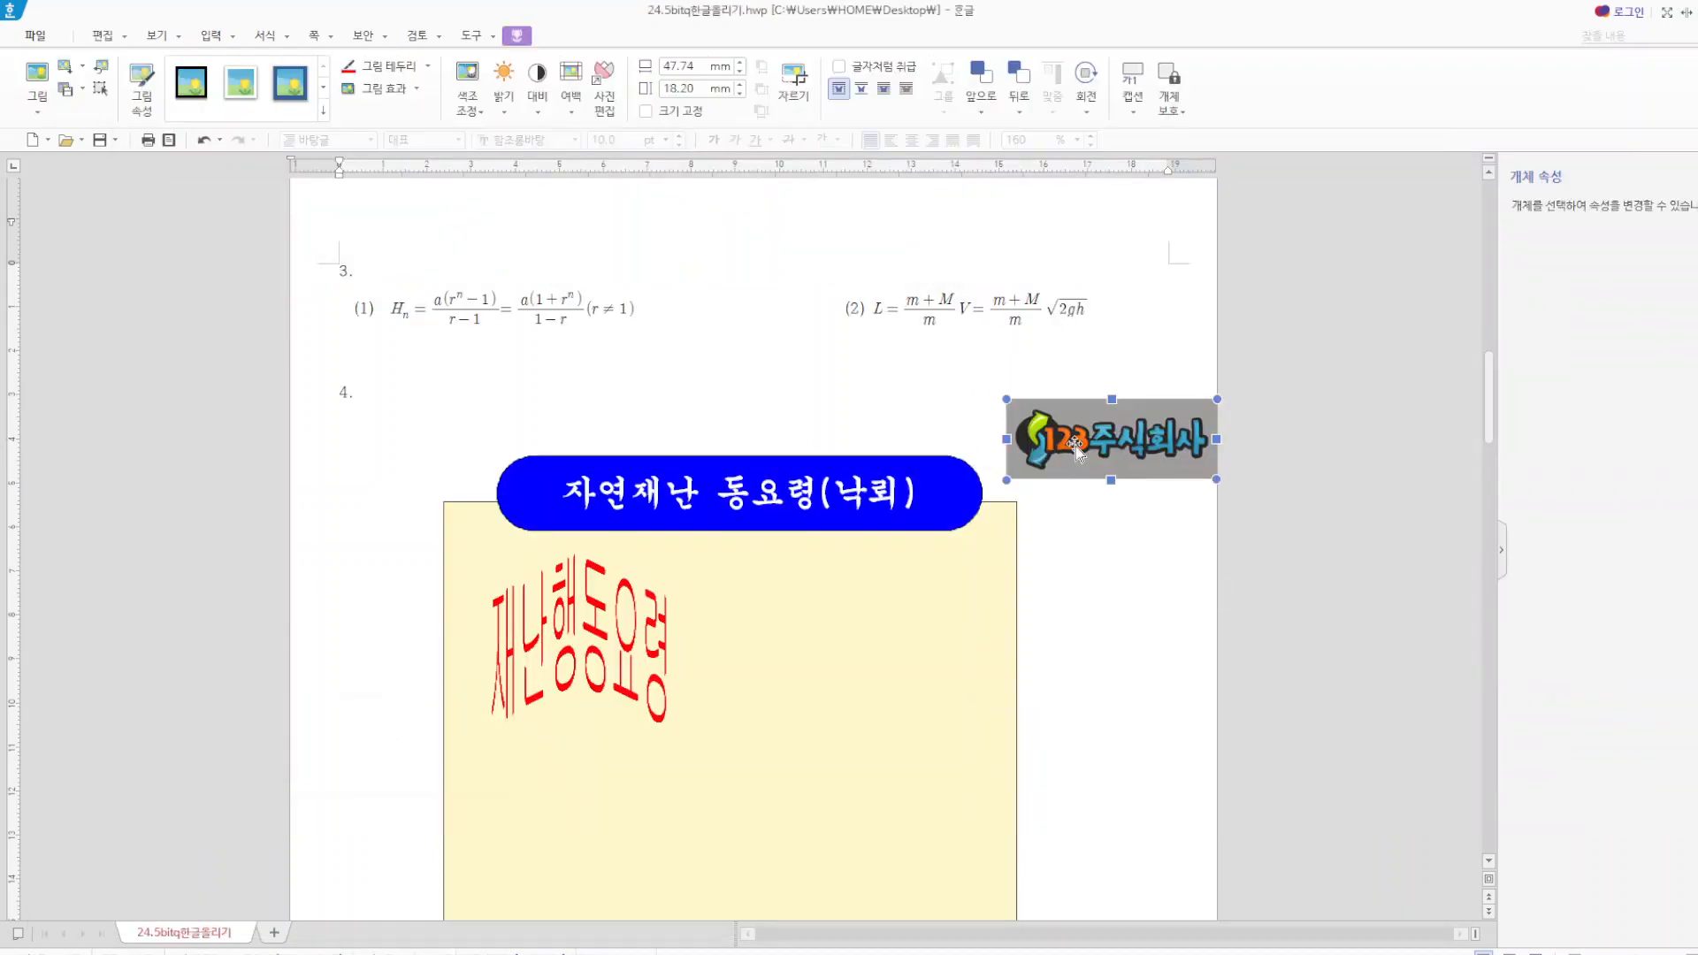
Set the logo picture to 50 mm wide and 35 mm high, lock its size, and place it in front of the text.
double_click(1073, 438)
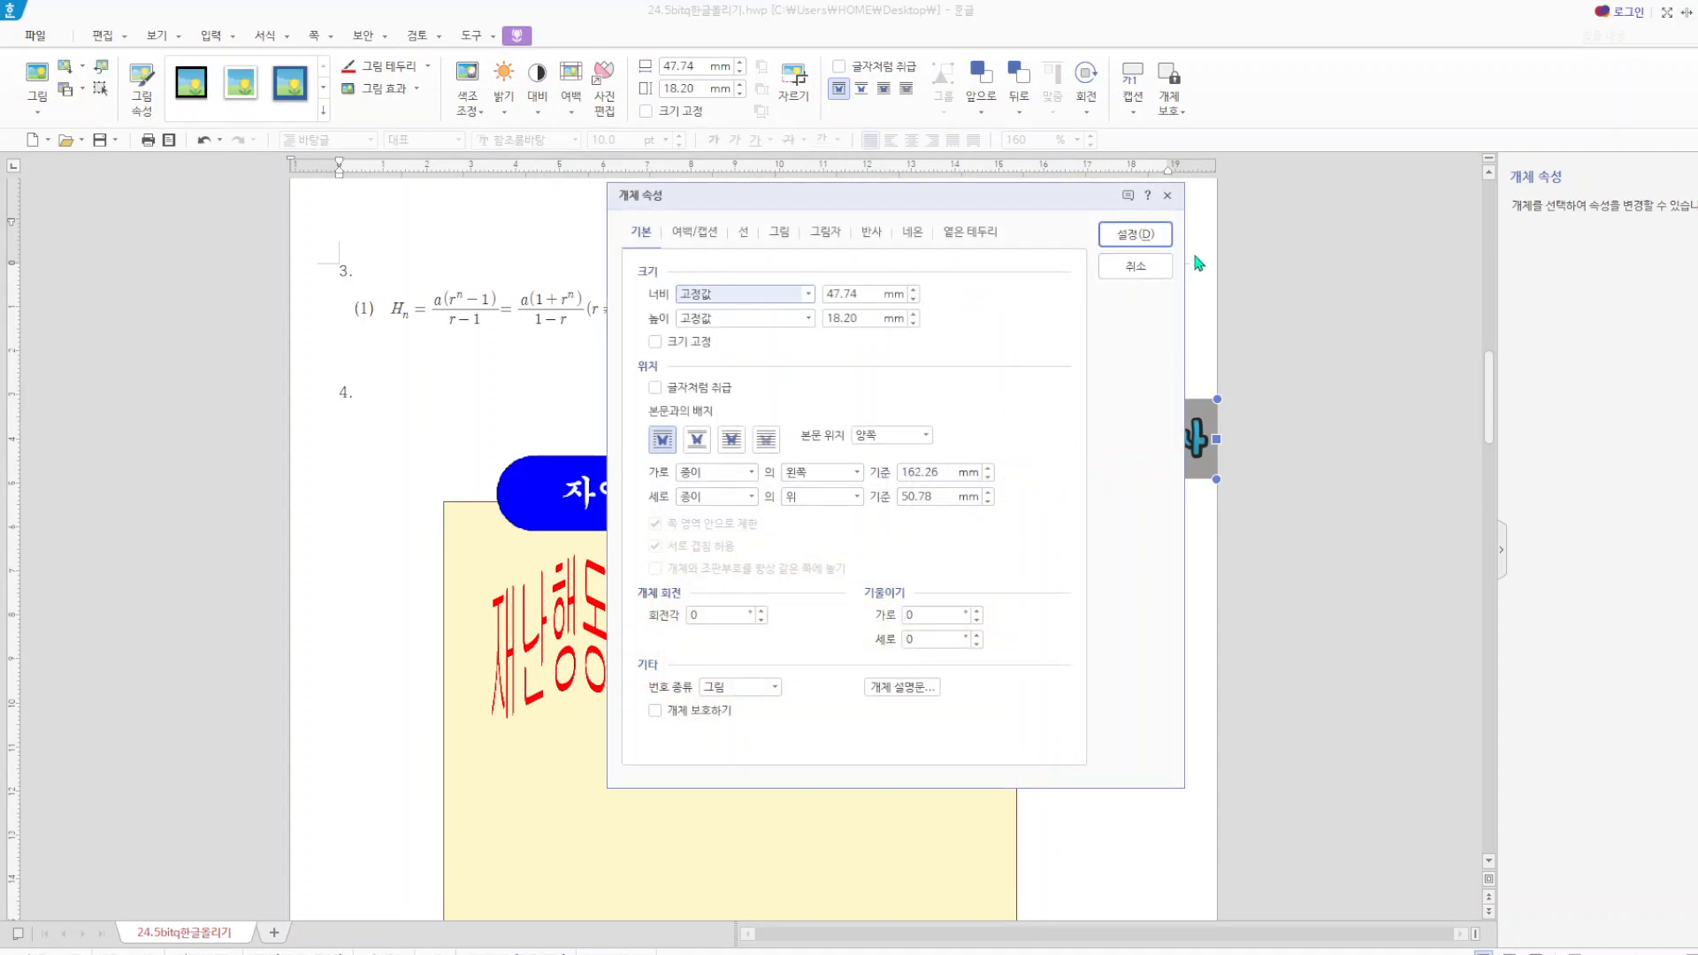
drag(868, 290, 800, 325)
text(50)
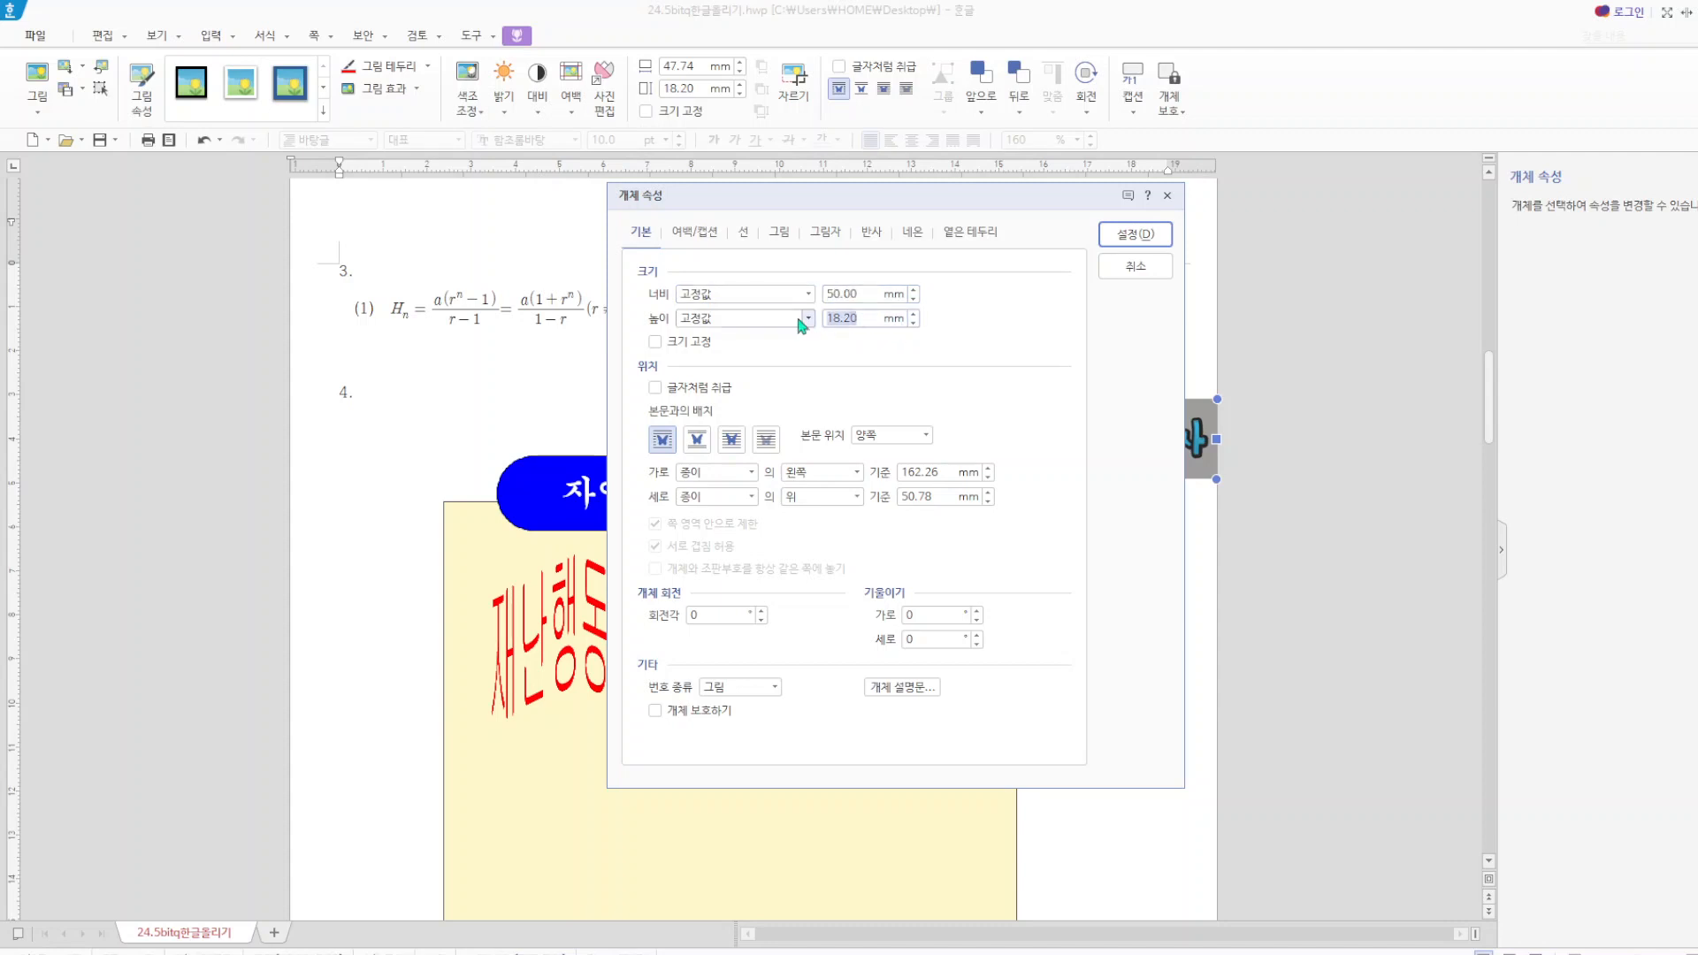
text(35)
click(655, 342)
click(746, 439)
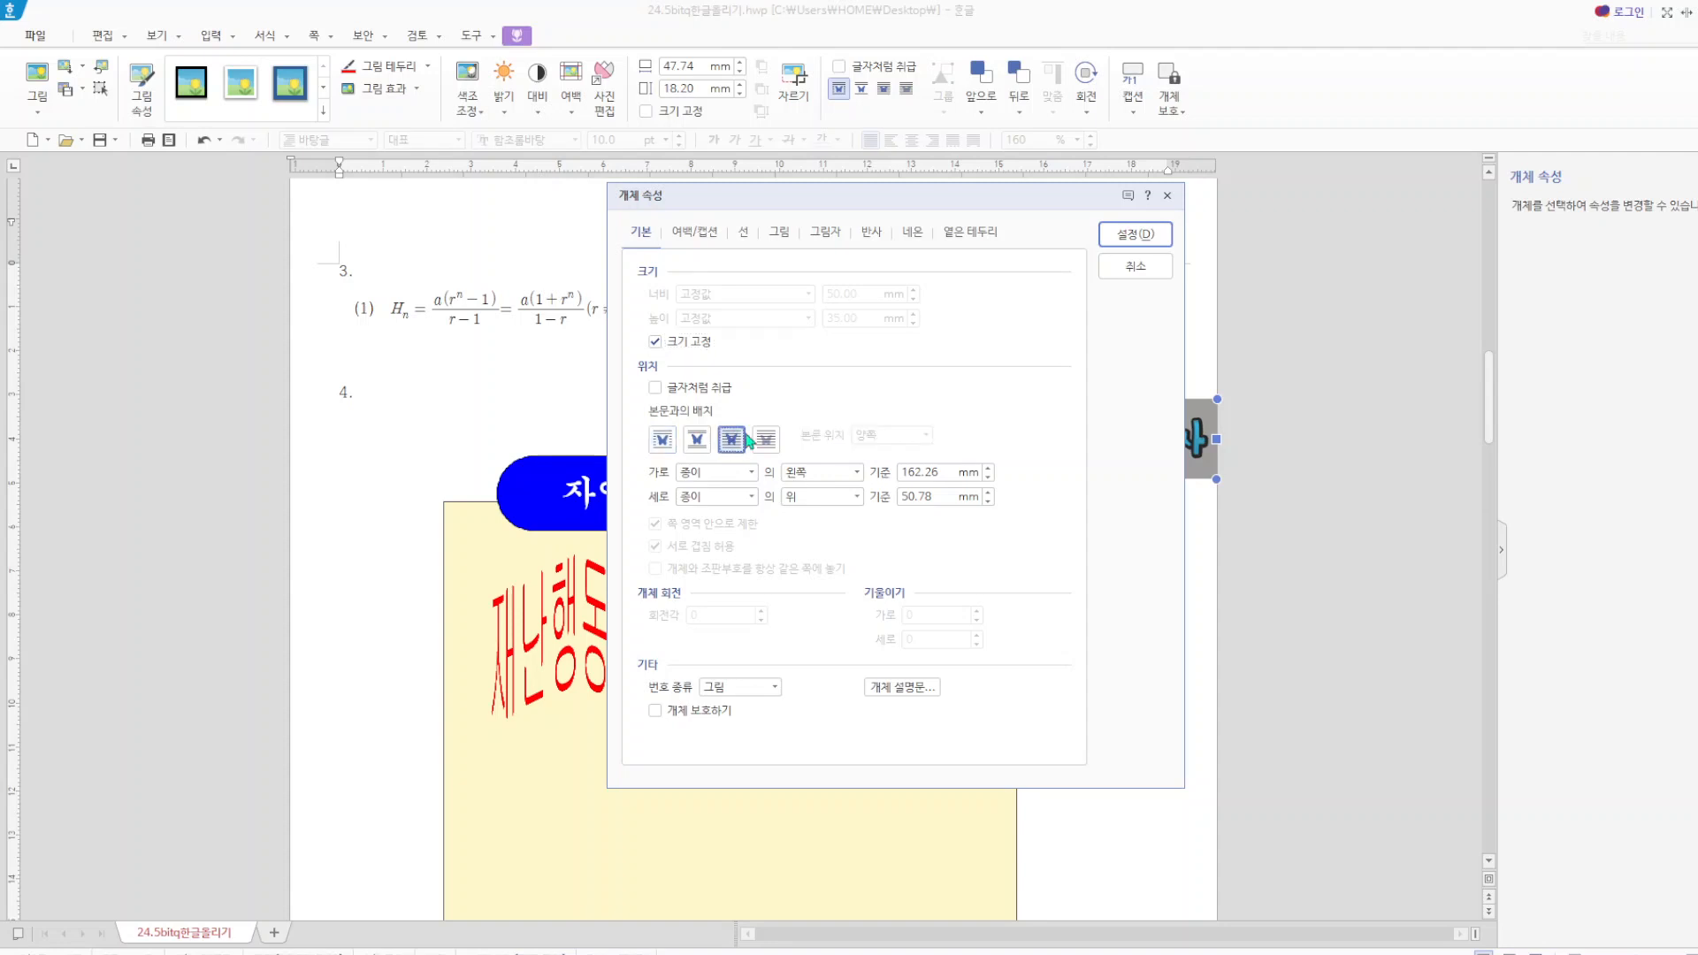
Apply the 회색조 grayscale effect to the logo and move it onto the yellow rectangle, to the right of the word art.
click(780, 235)
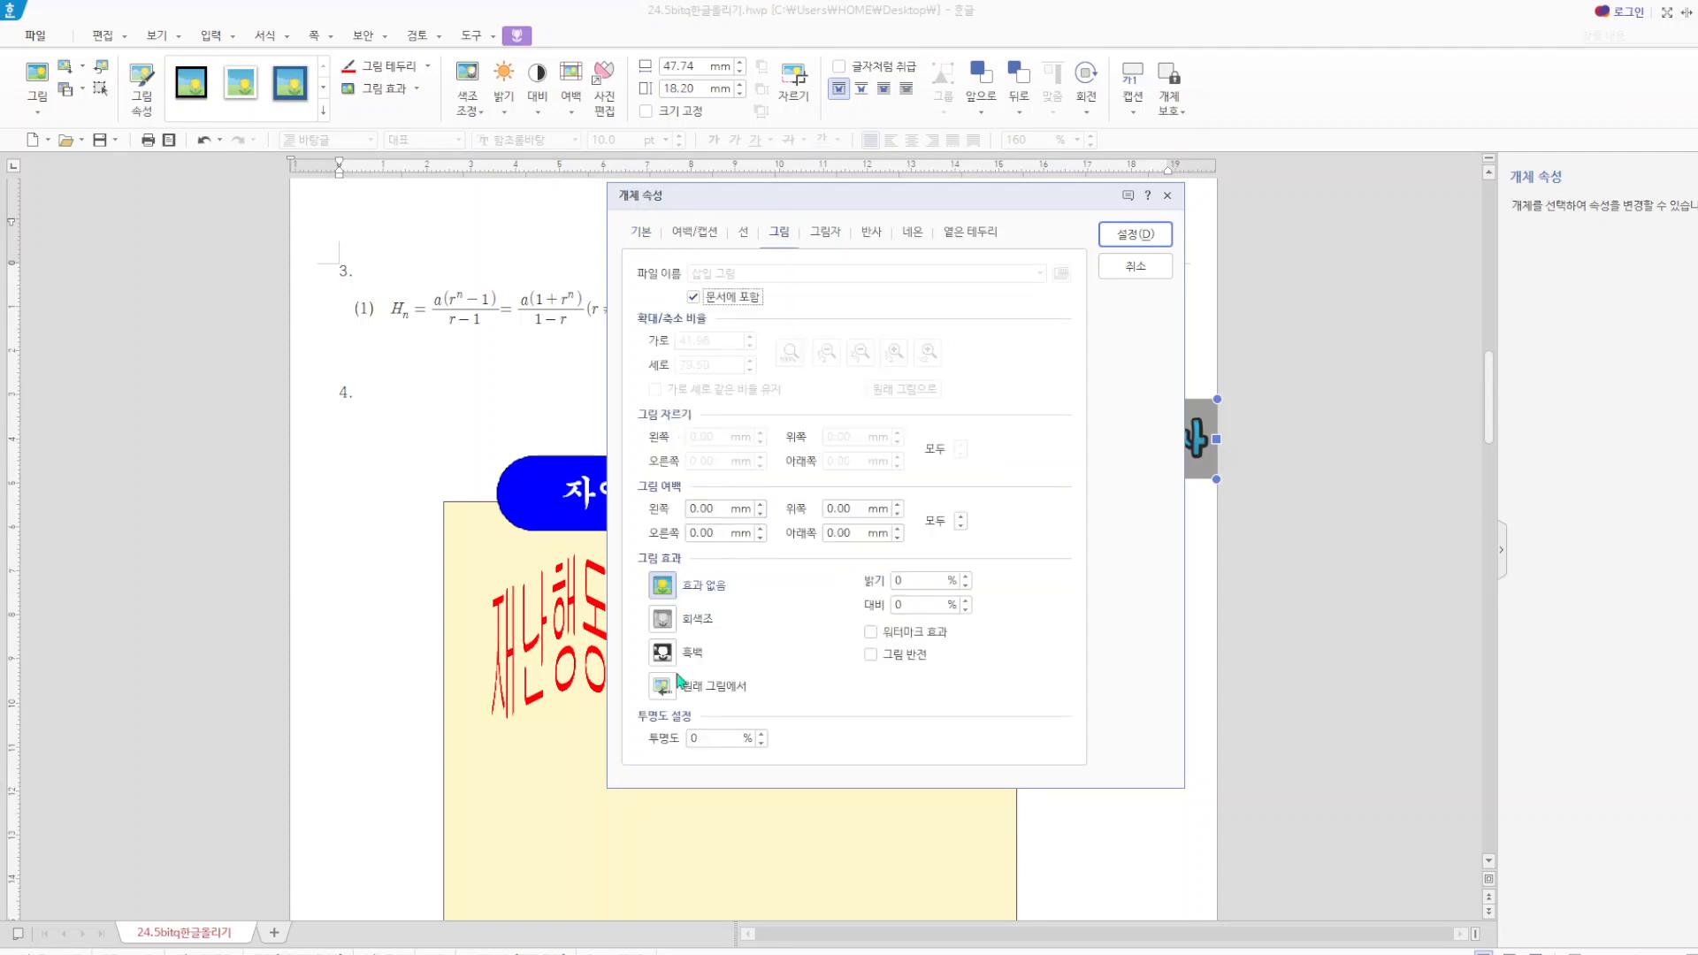
click(663, 618)
click(1135, 234)
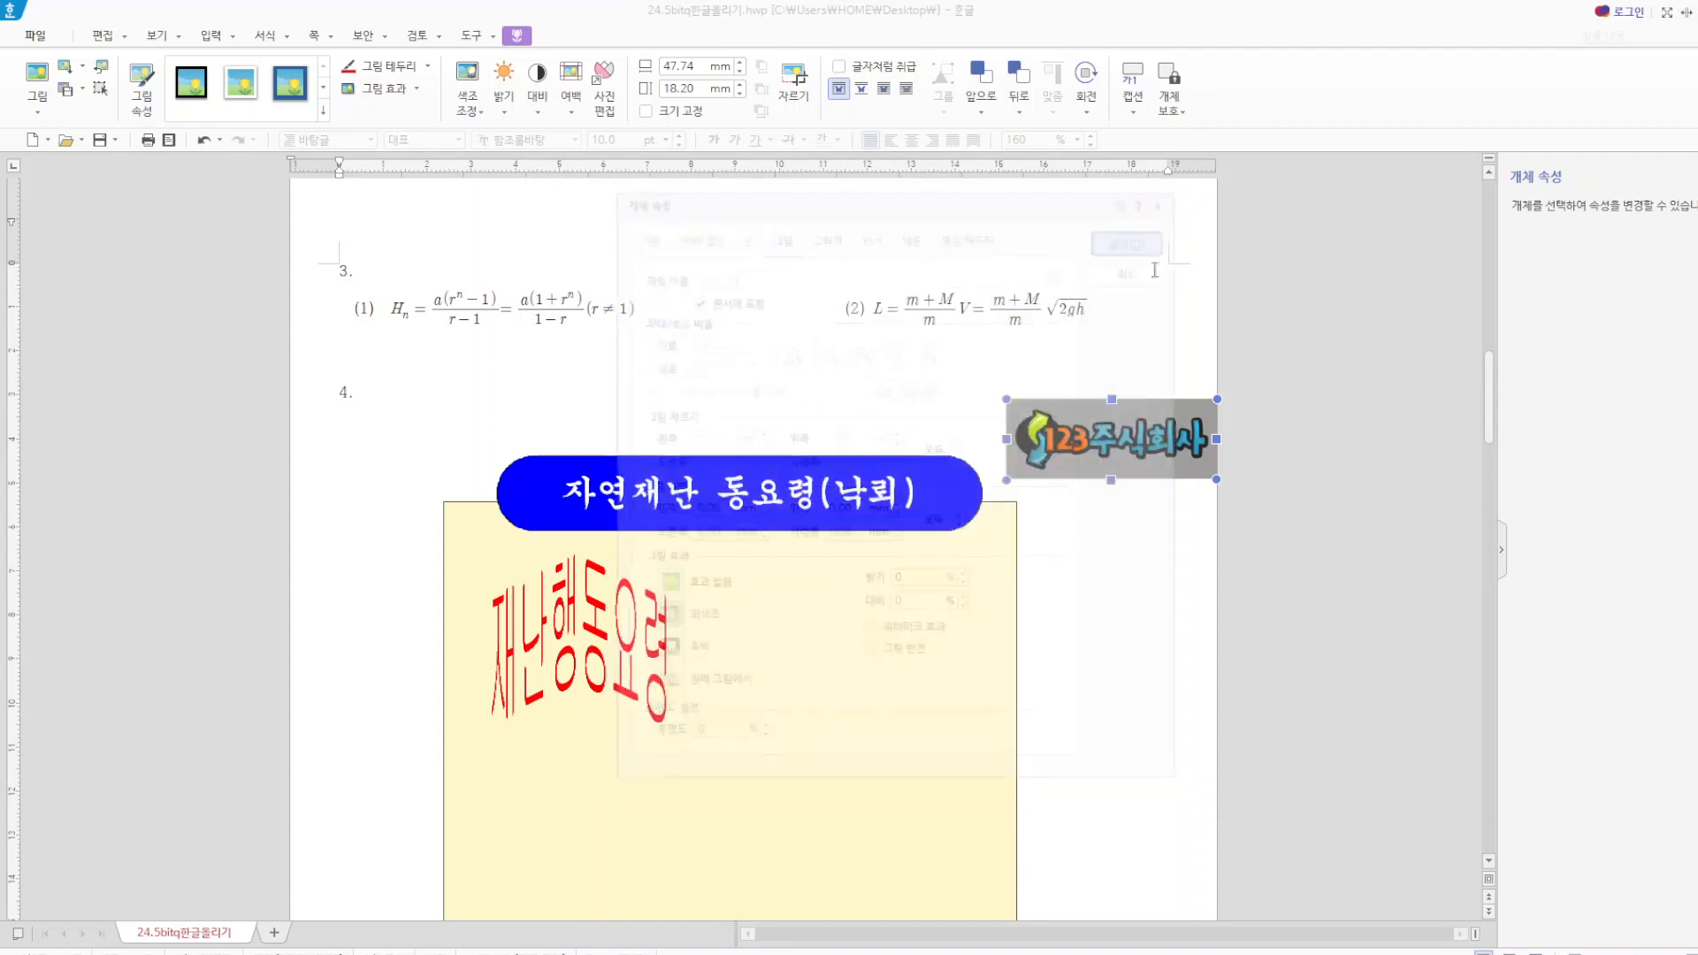
drag(1120, 512, 868, 687)
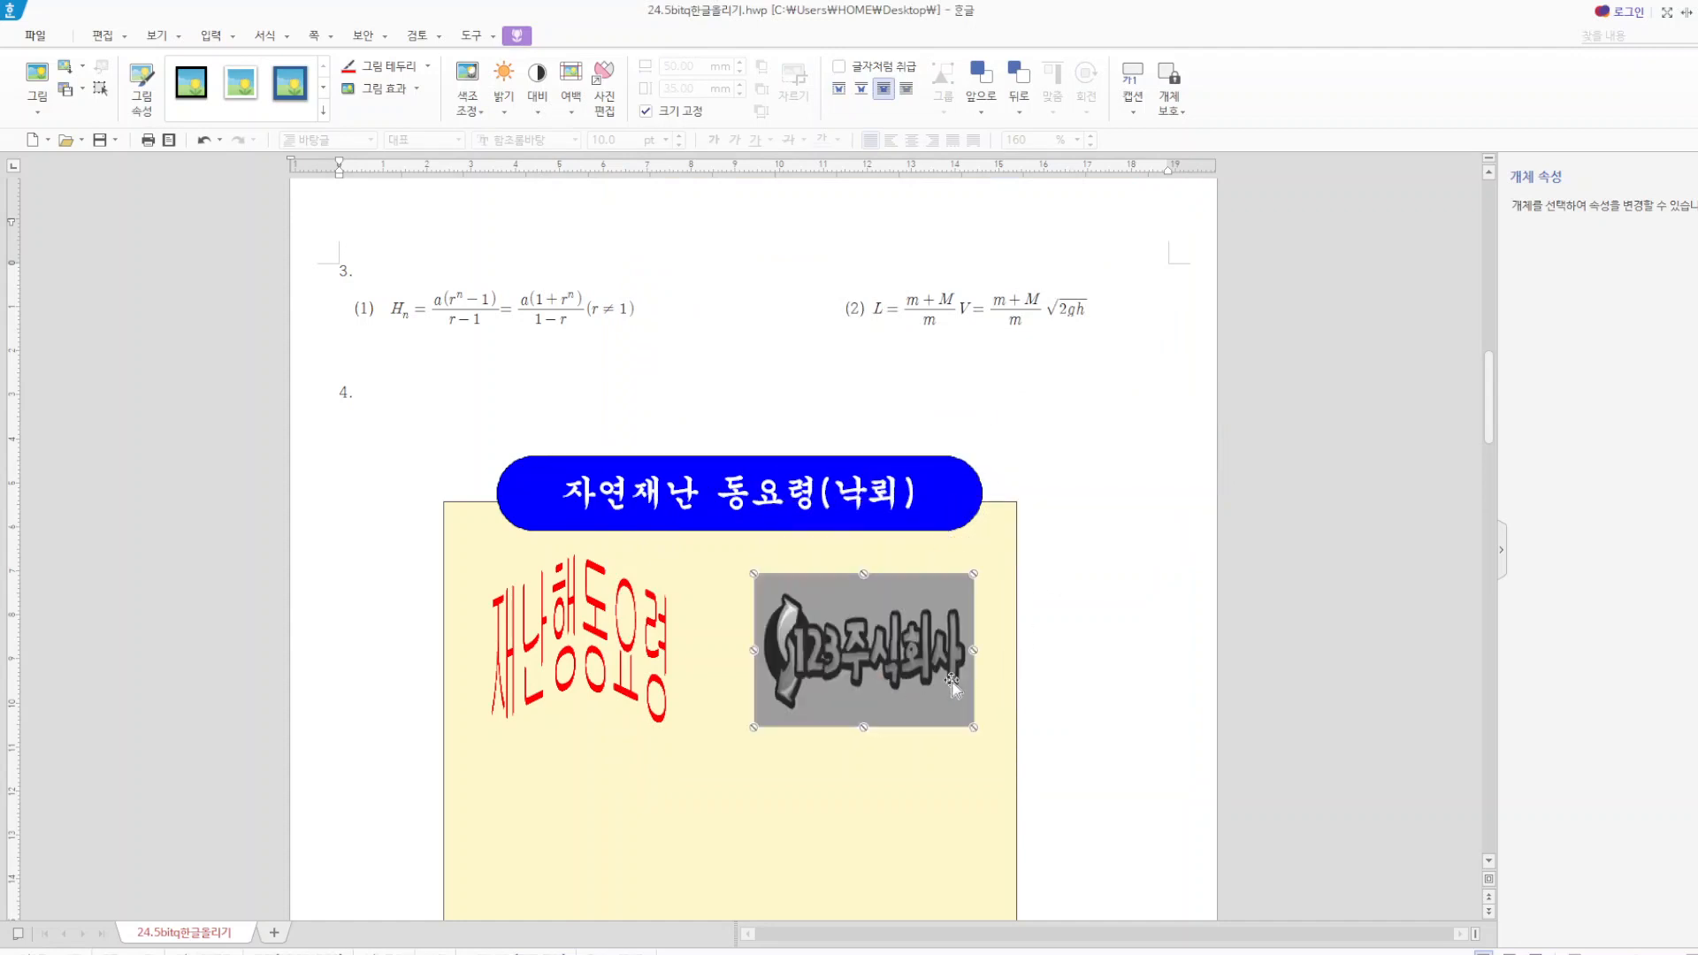
click(1143, 678)
Draw a text box about 16 mm high below the word art and logo, and narrow it from its left edge to about 106 mm wide.
scroll(1191, 390, down, 3)
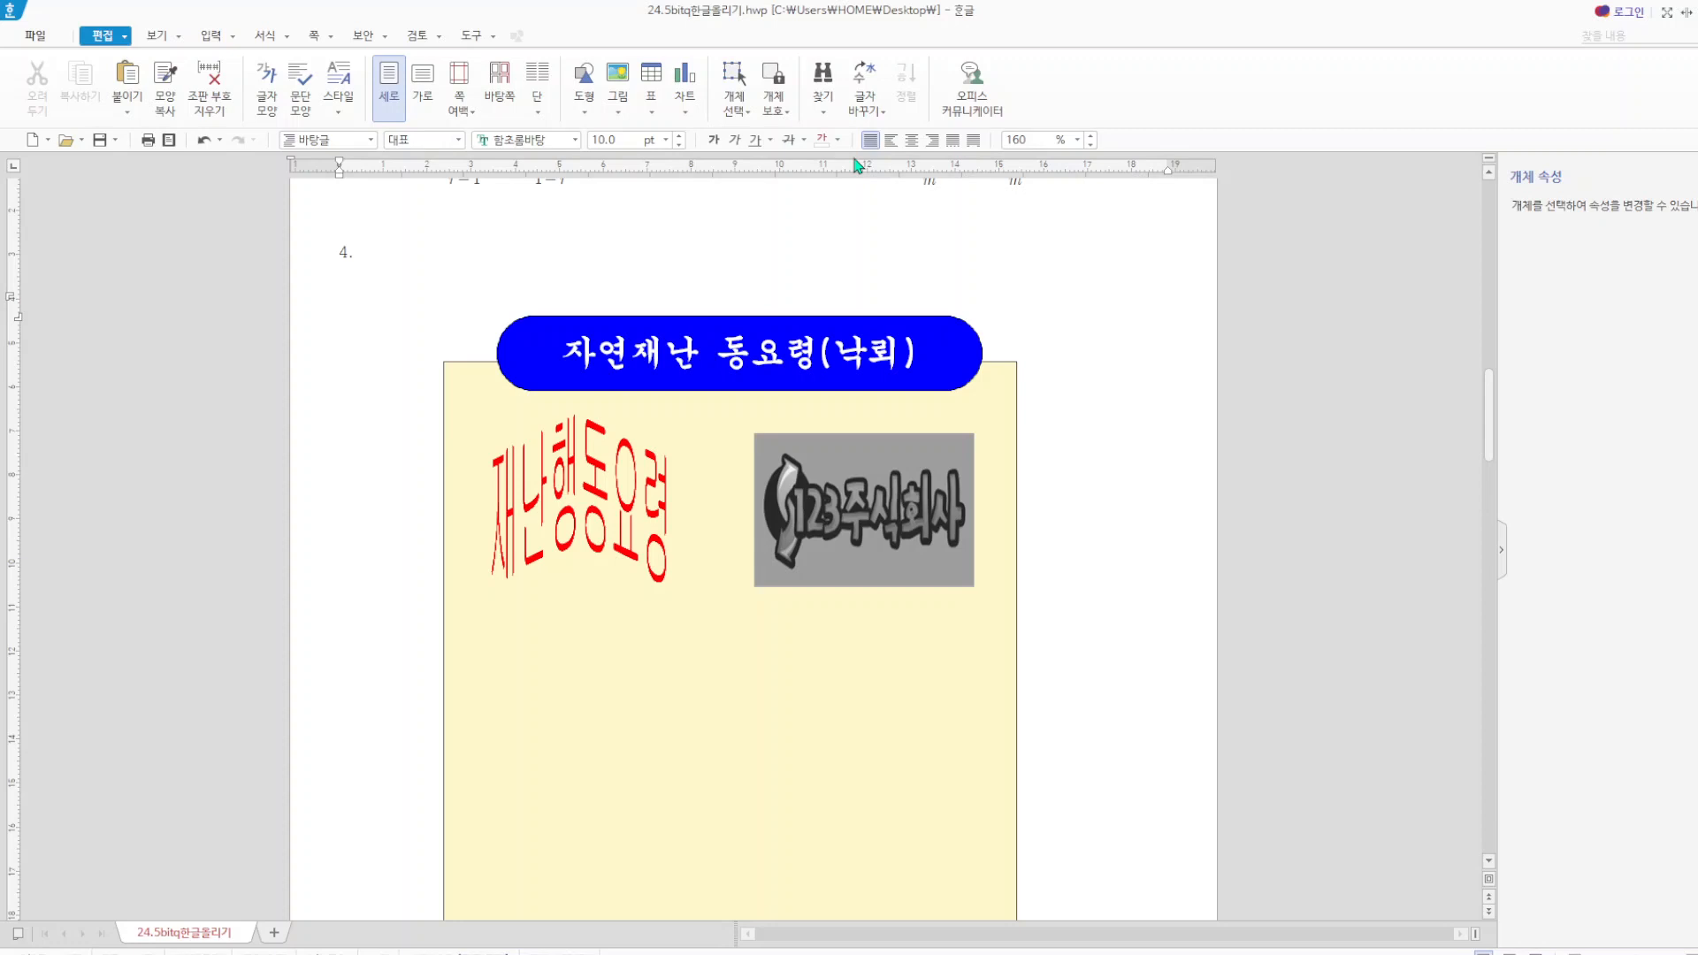
click(583, 112)
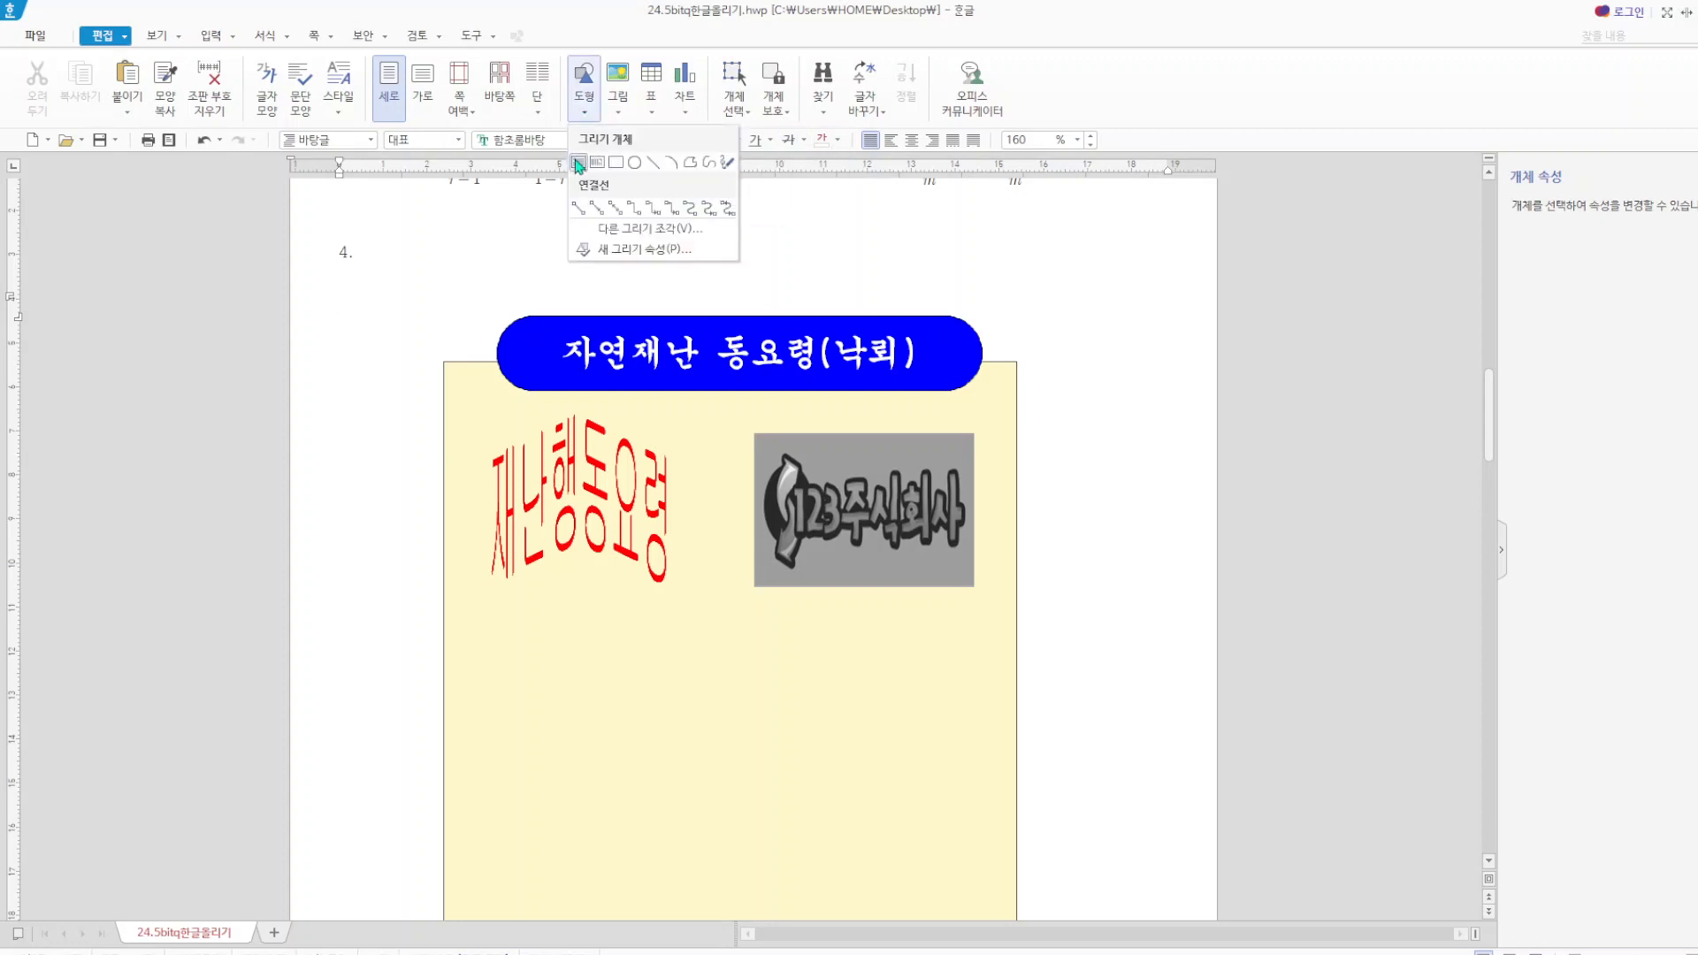
click(591, 166)
drag(511, 653, 994, 722)
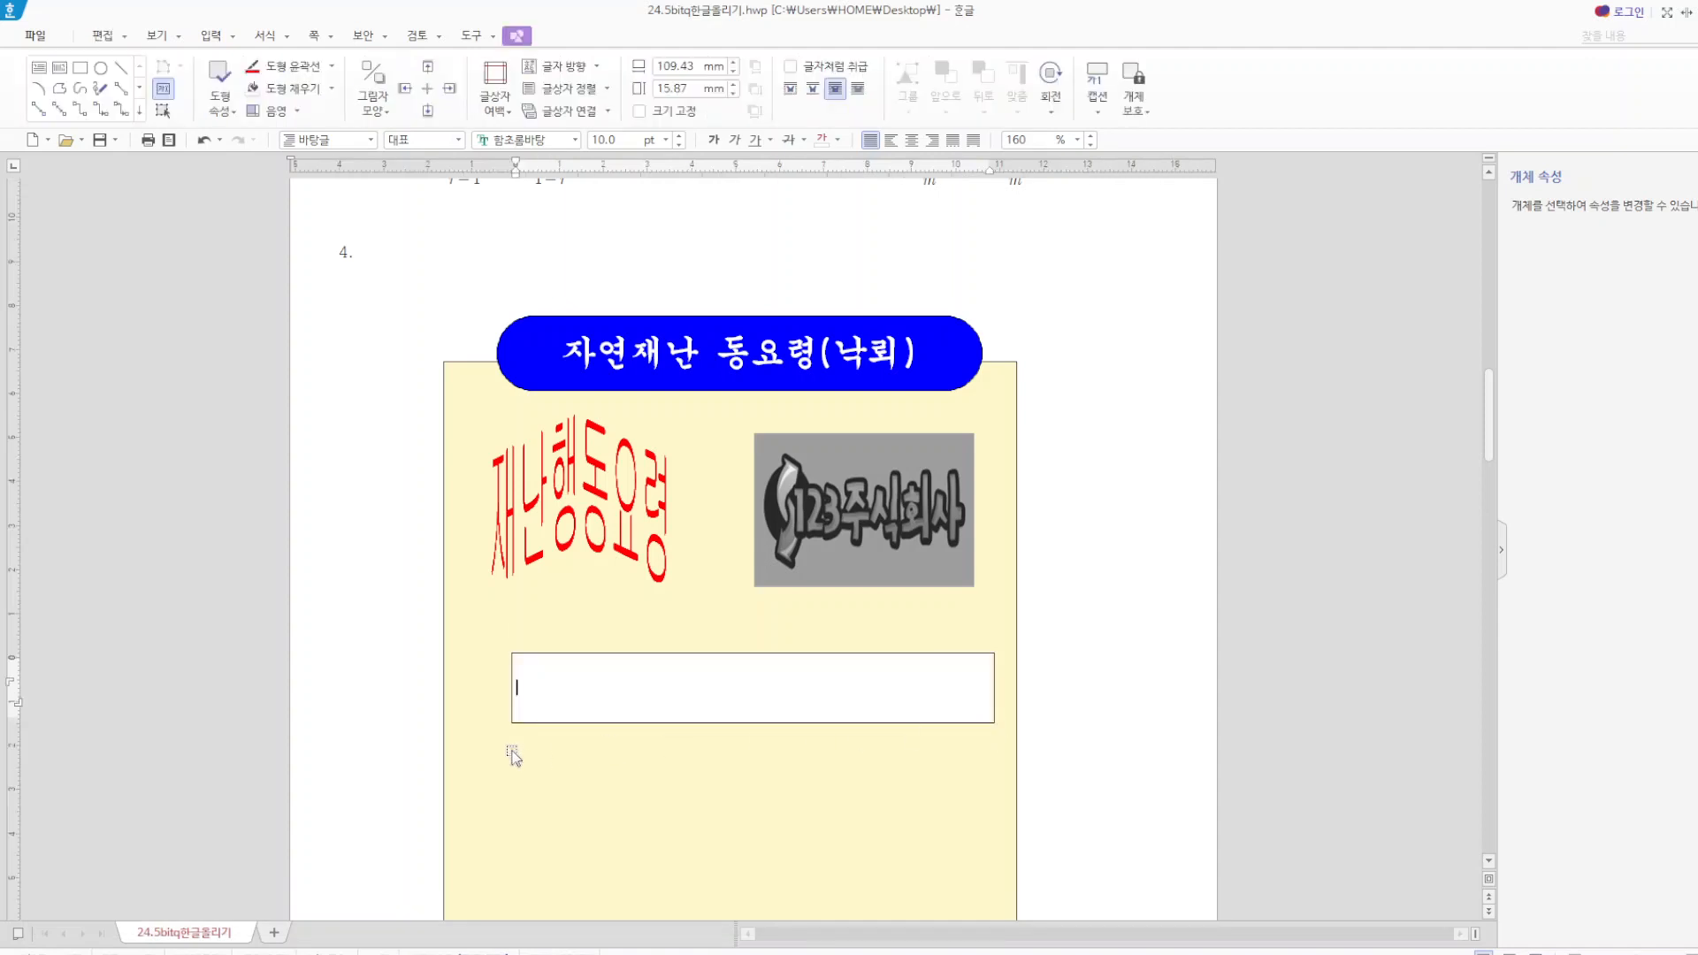
click(516, 679)
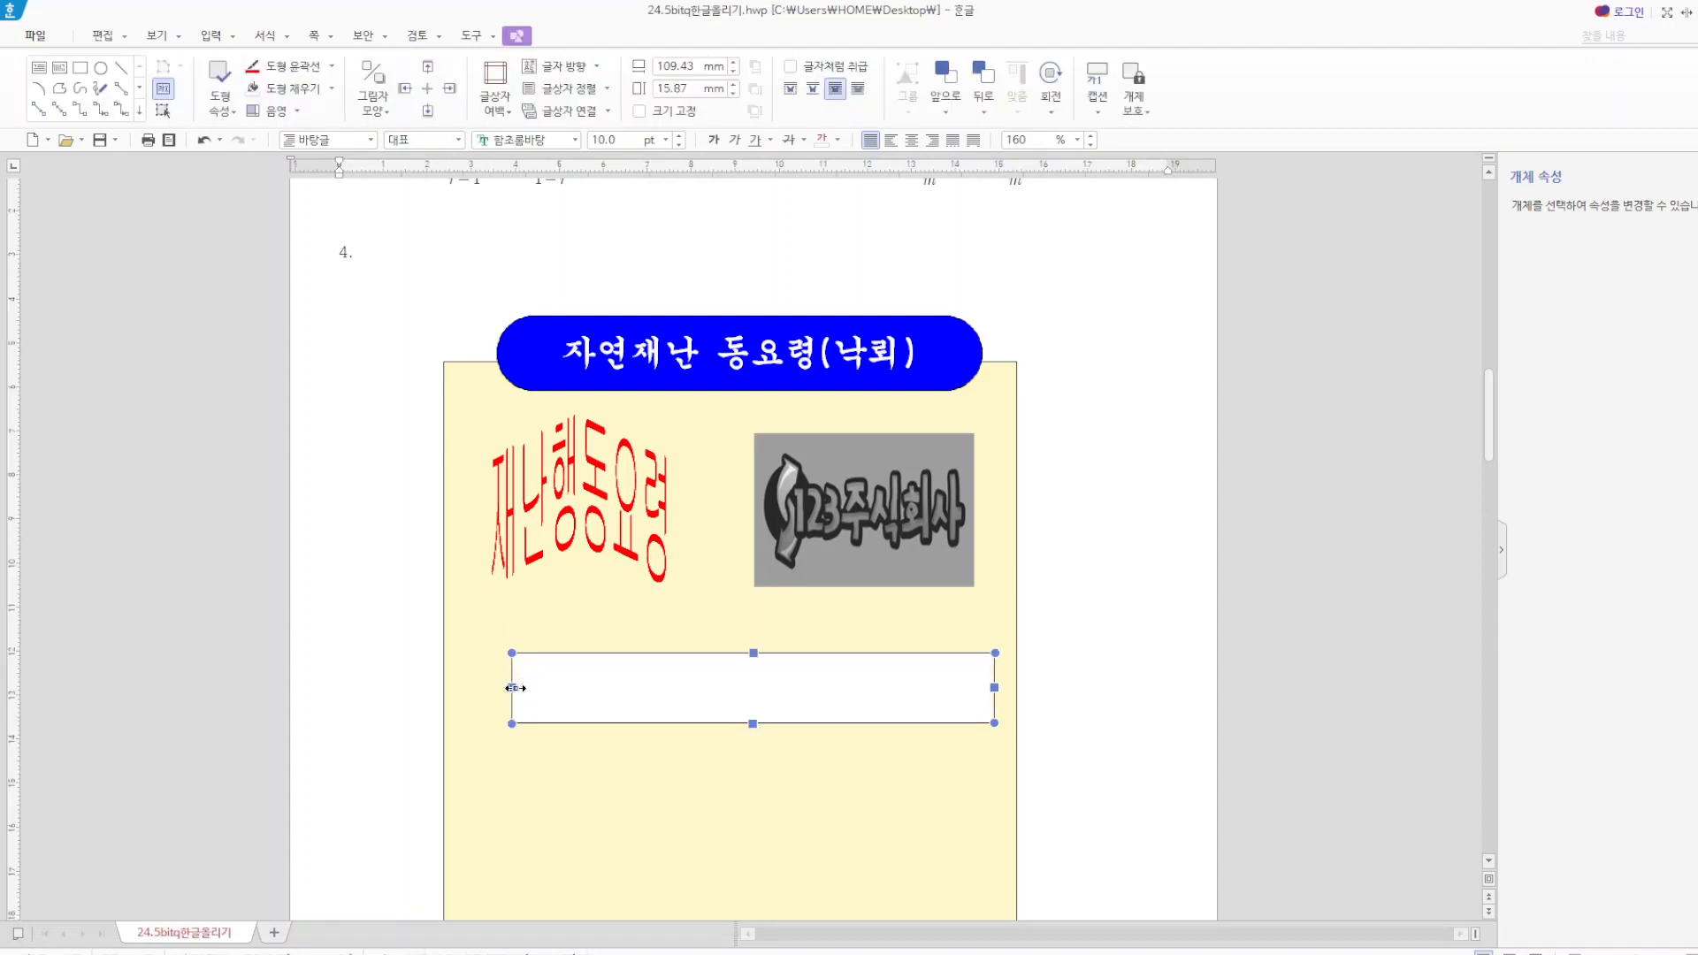
drag(512, 687, 526, 687)
click(1181, 712)
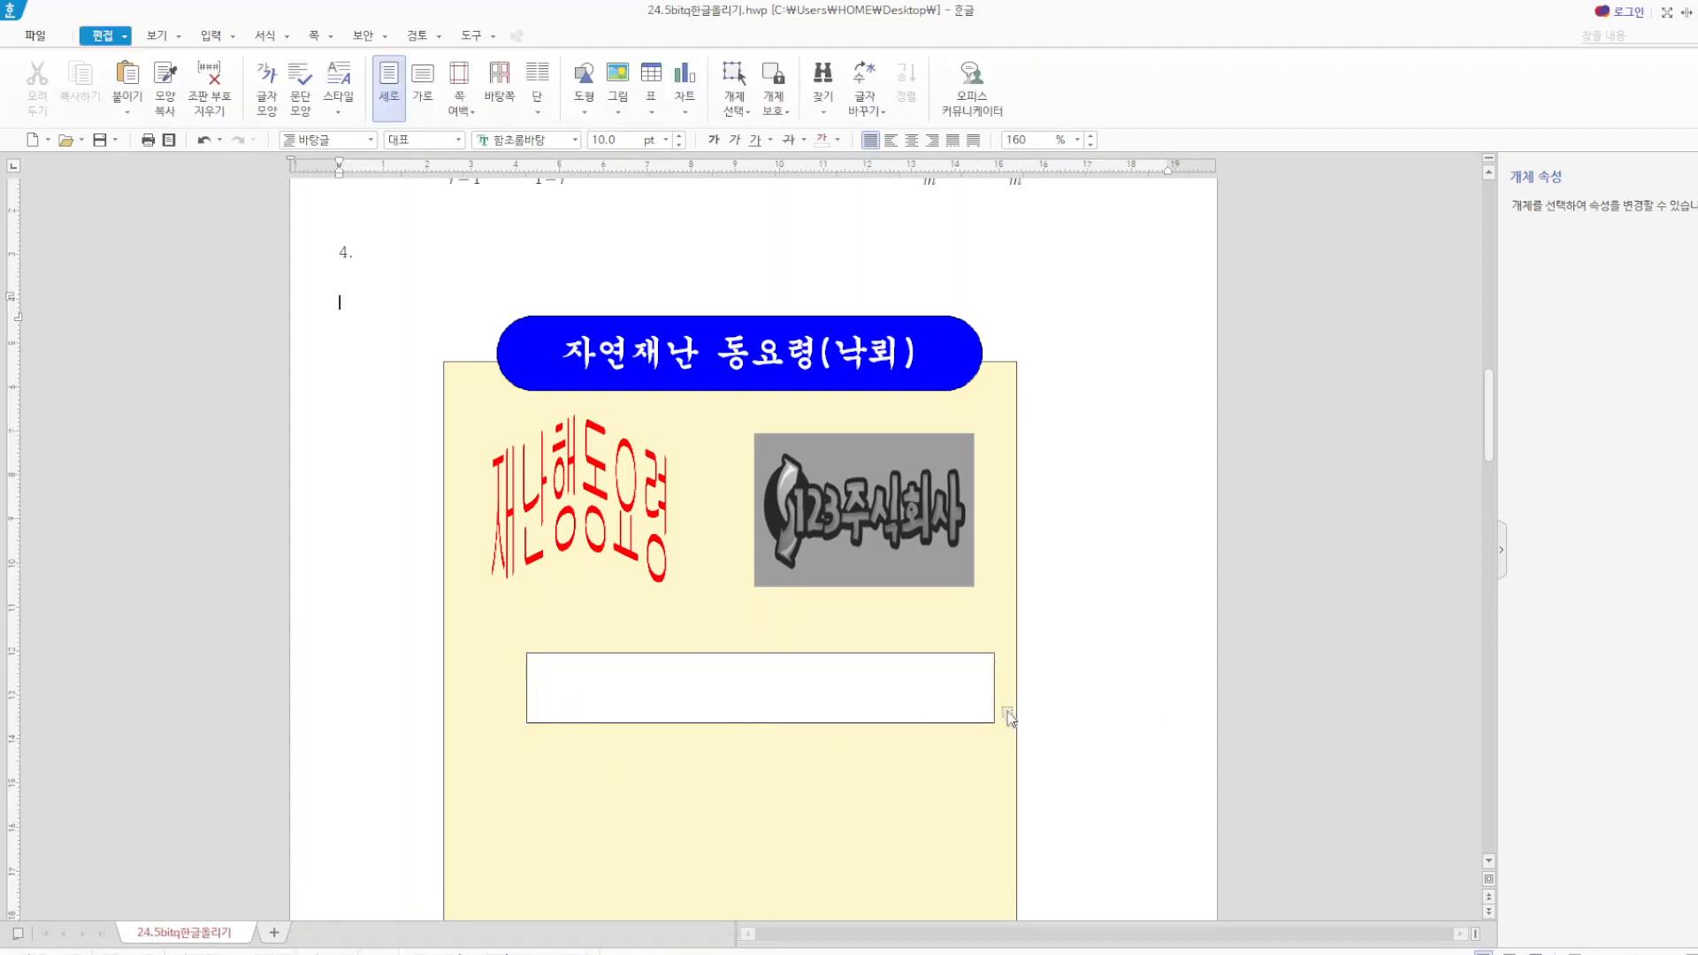
Enter "등산용 스틱이나 우산은 멀리하기" in the new white text box.
click(725, 695)
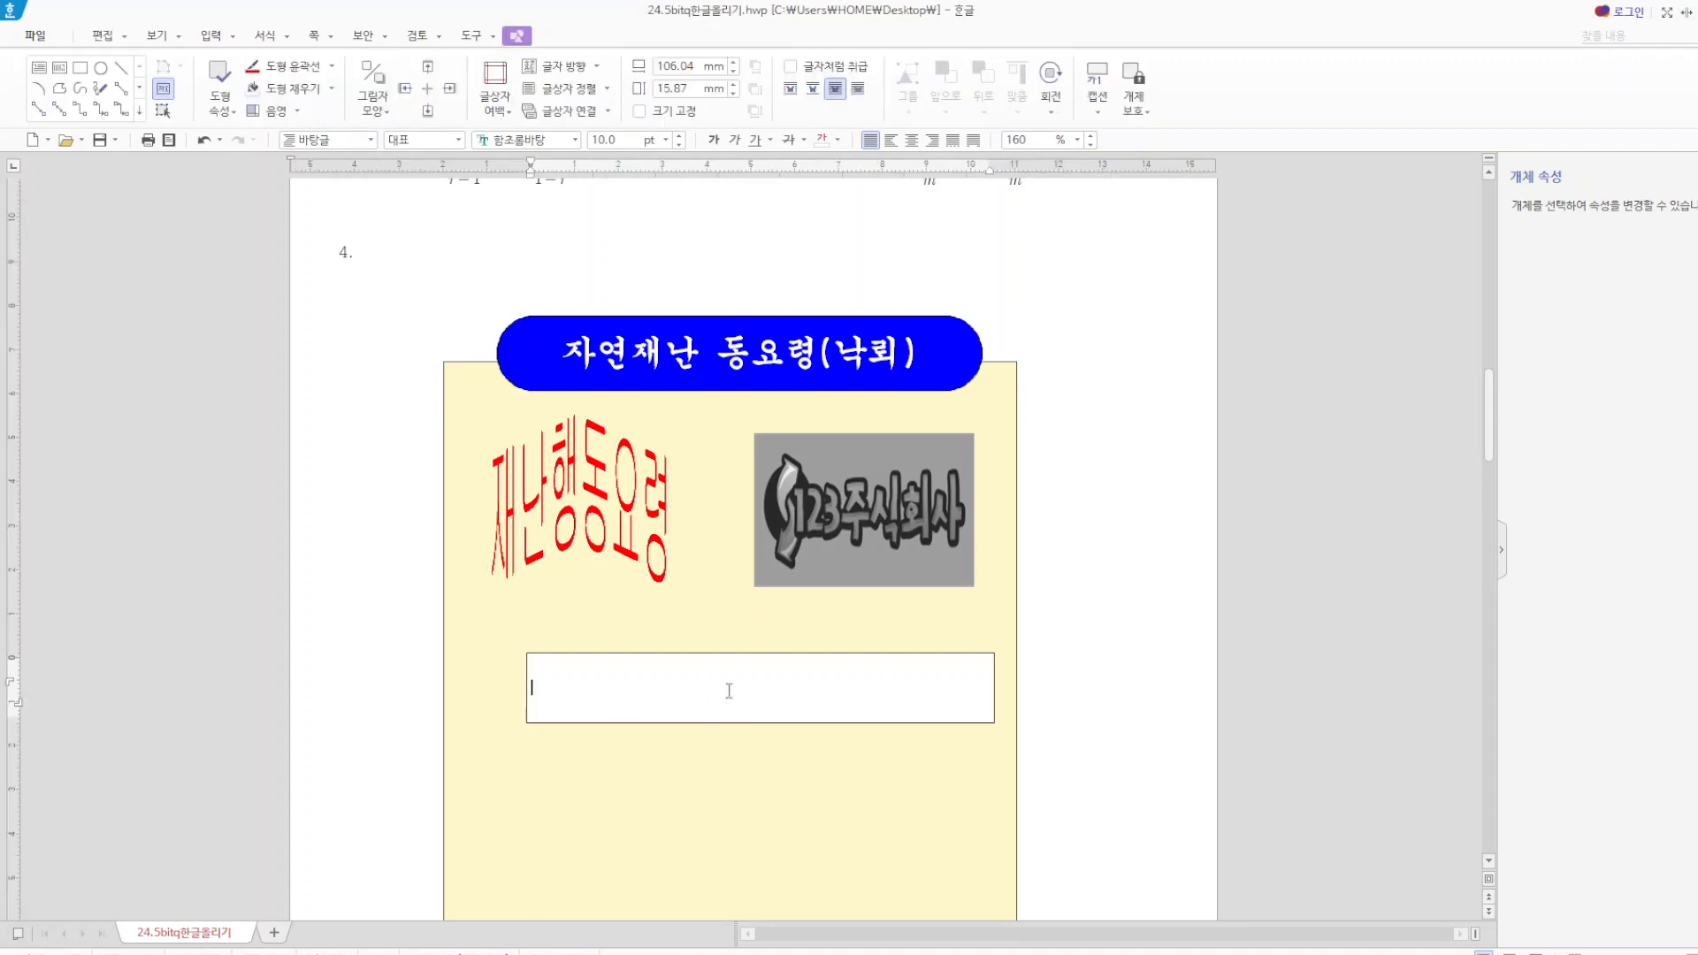
text(등산용 스틱이나 우사)
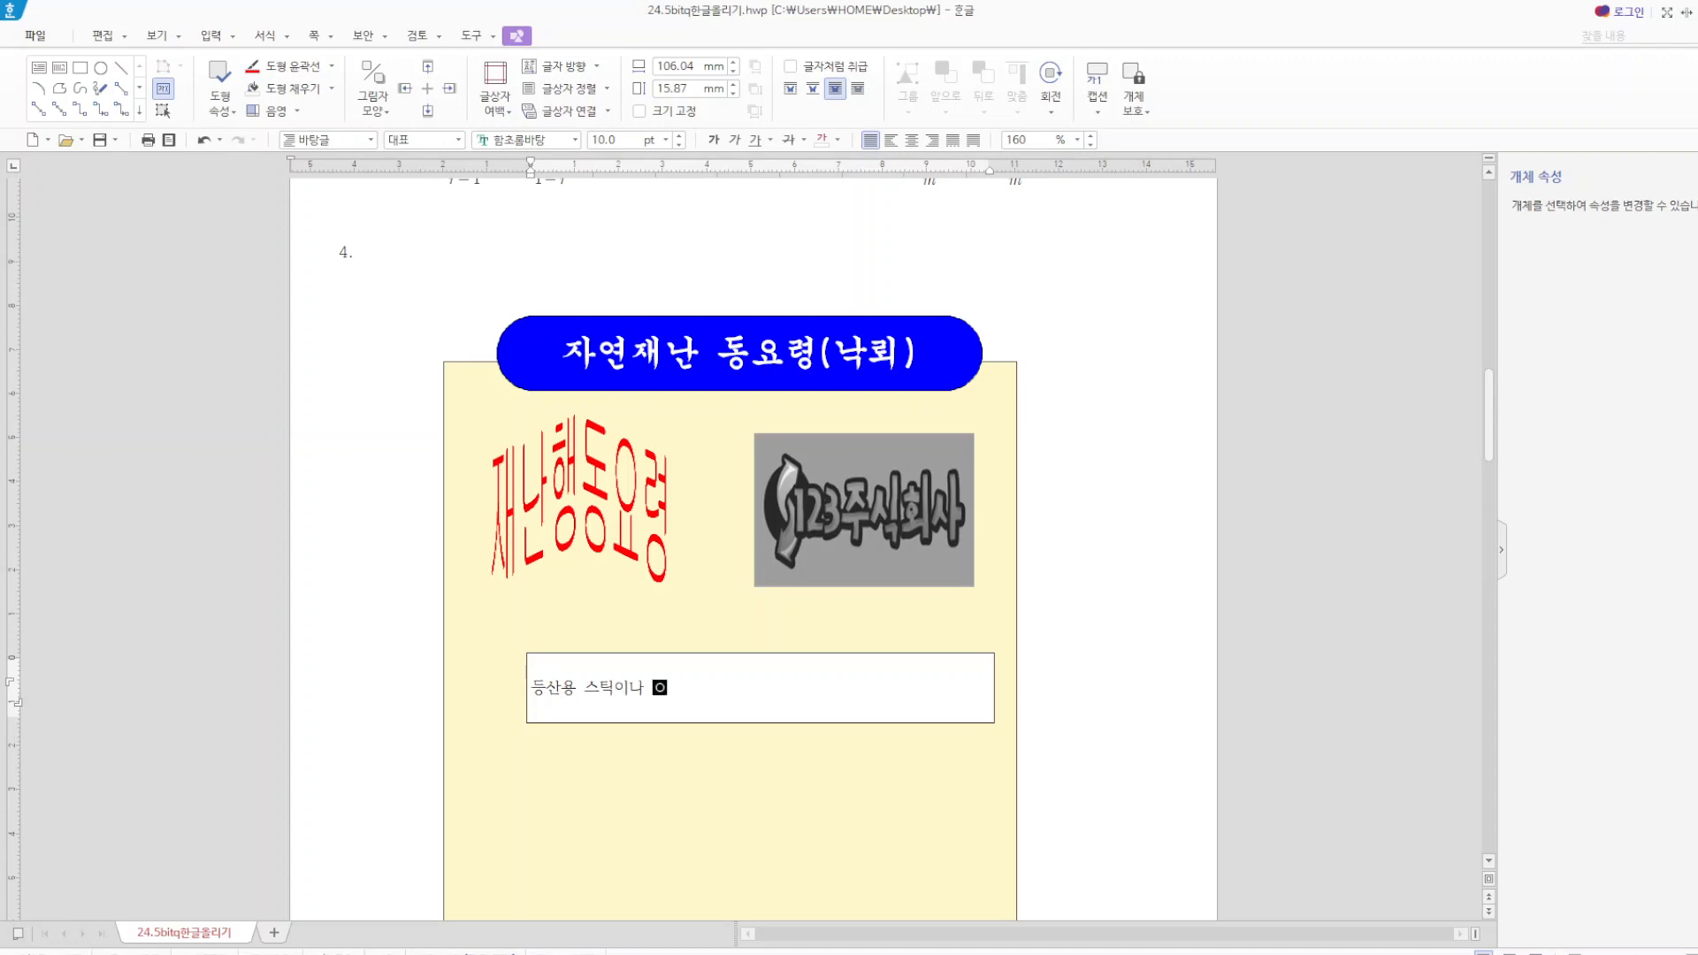
text(은 멀리하기)
Centre the text in the white text box and set its font to 돋움.
drag(767, 690, 528, 689)
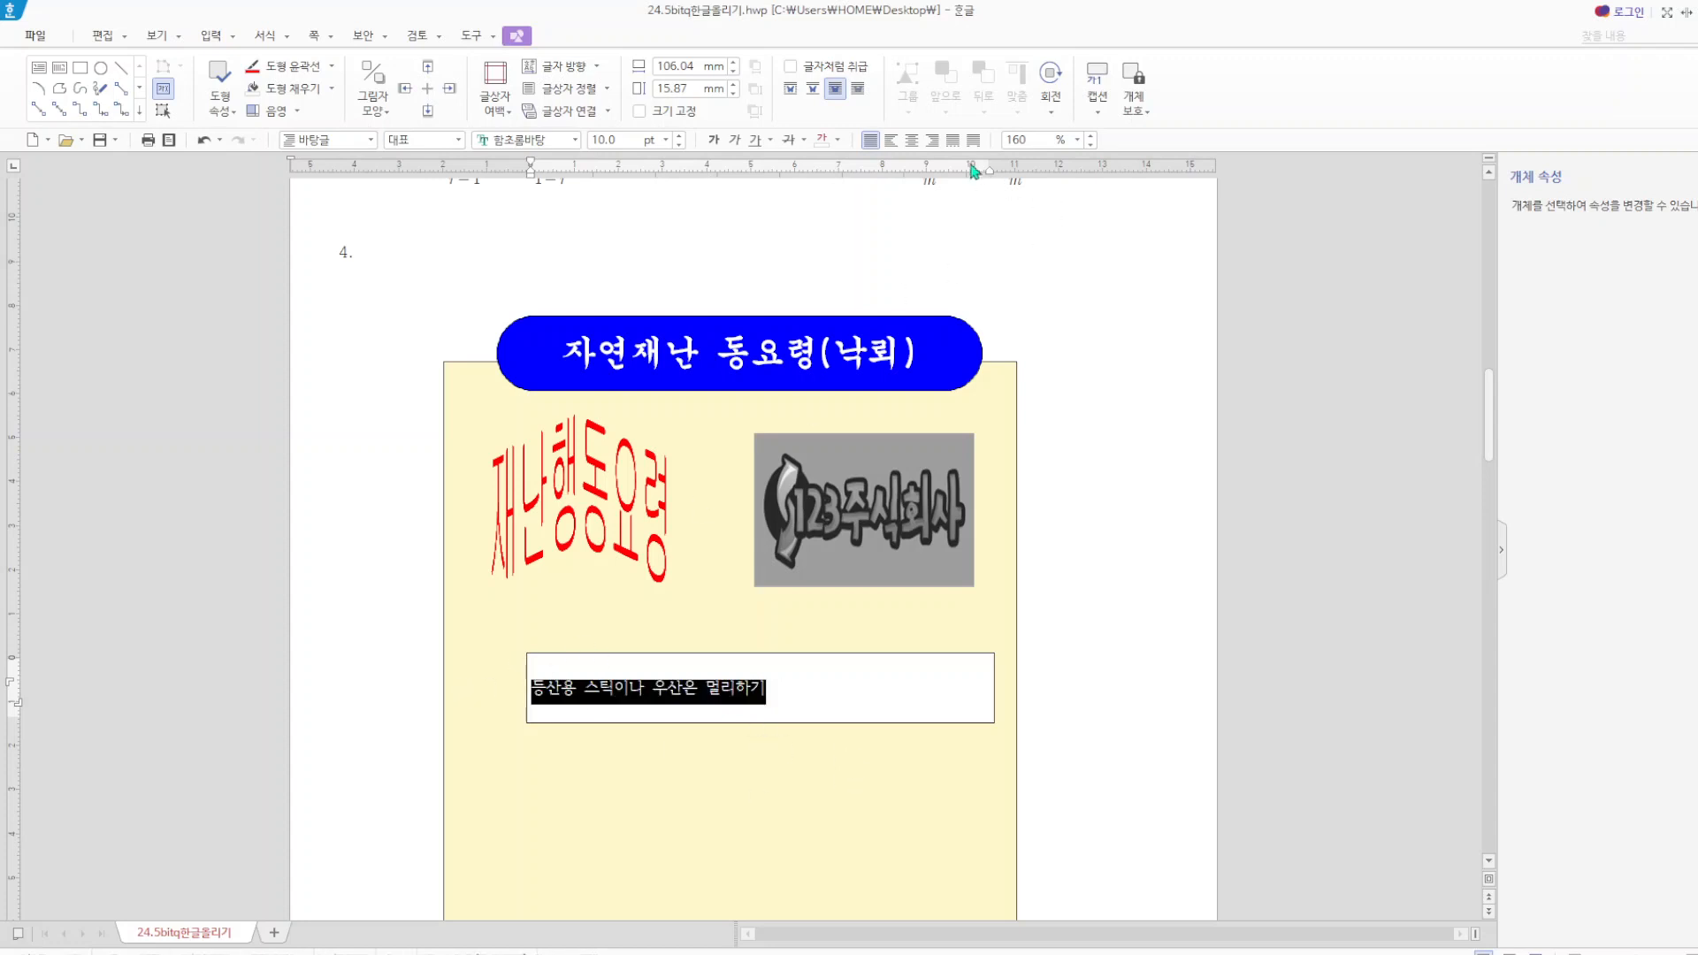
click(911, 139)
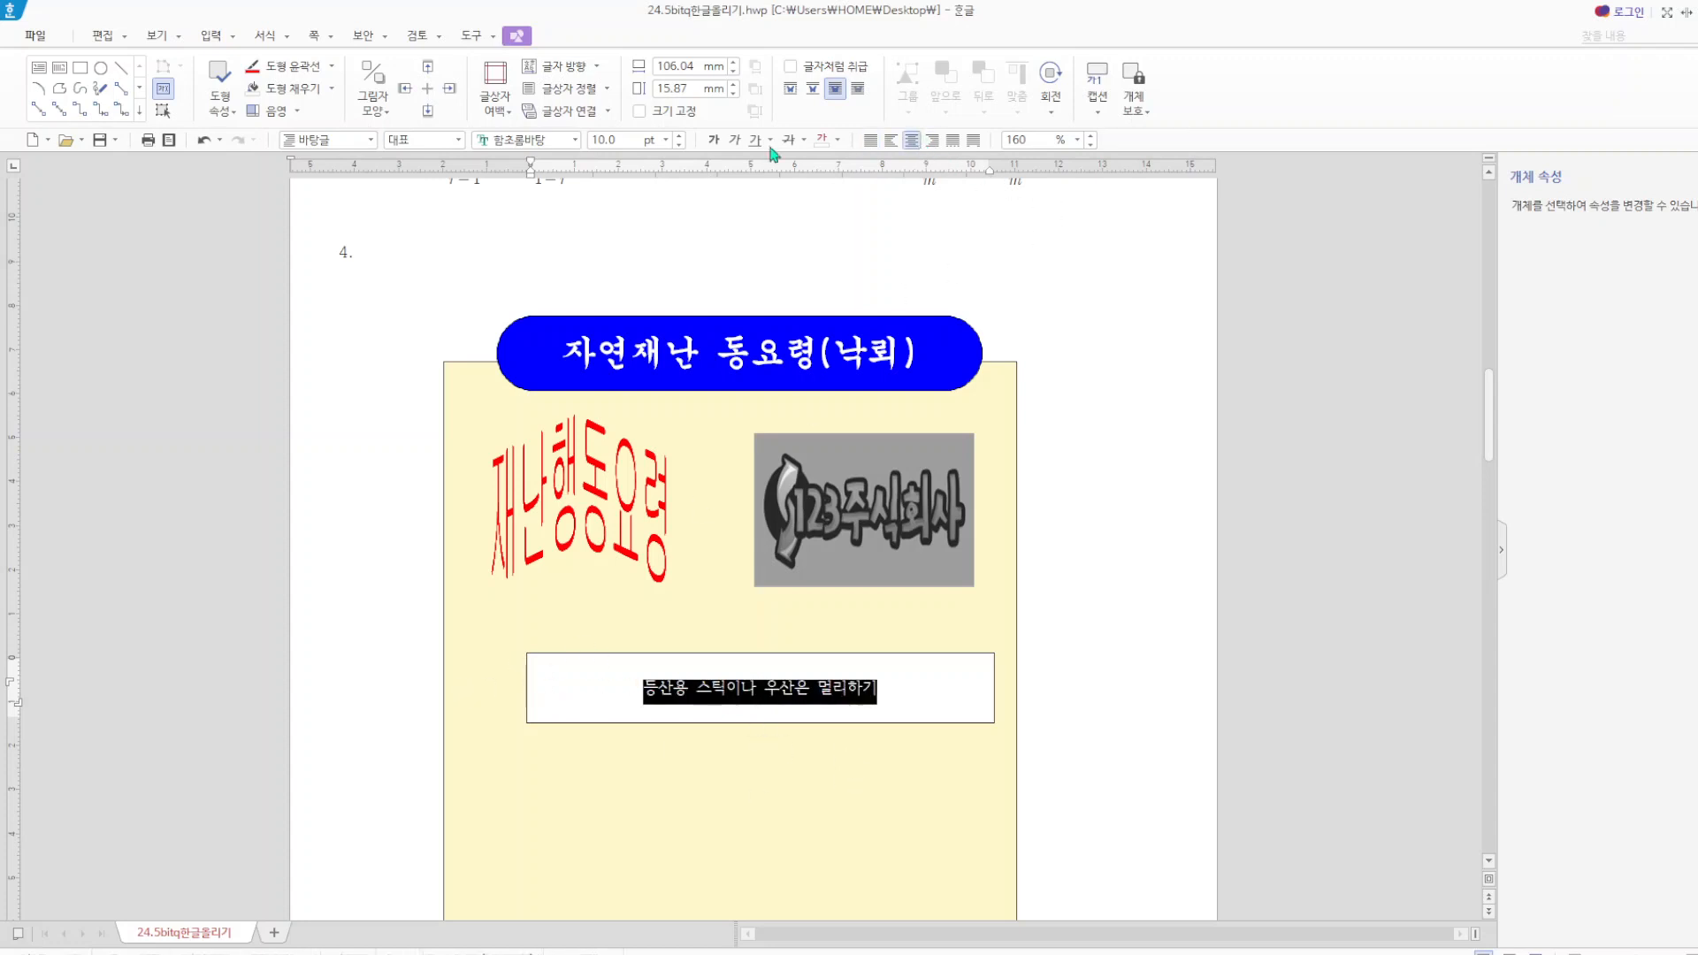
click(574, 140)
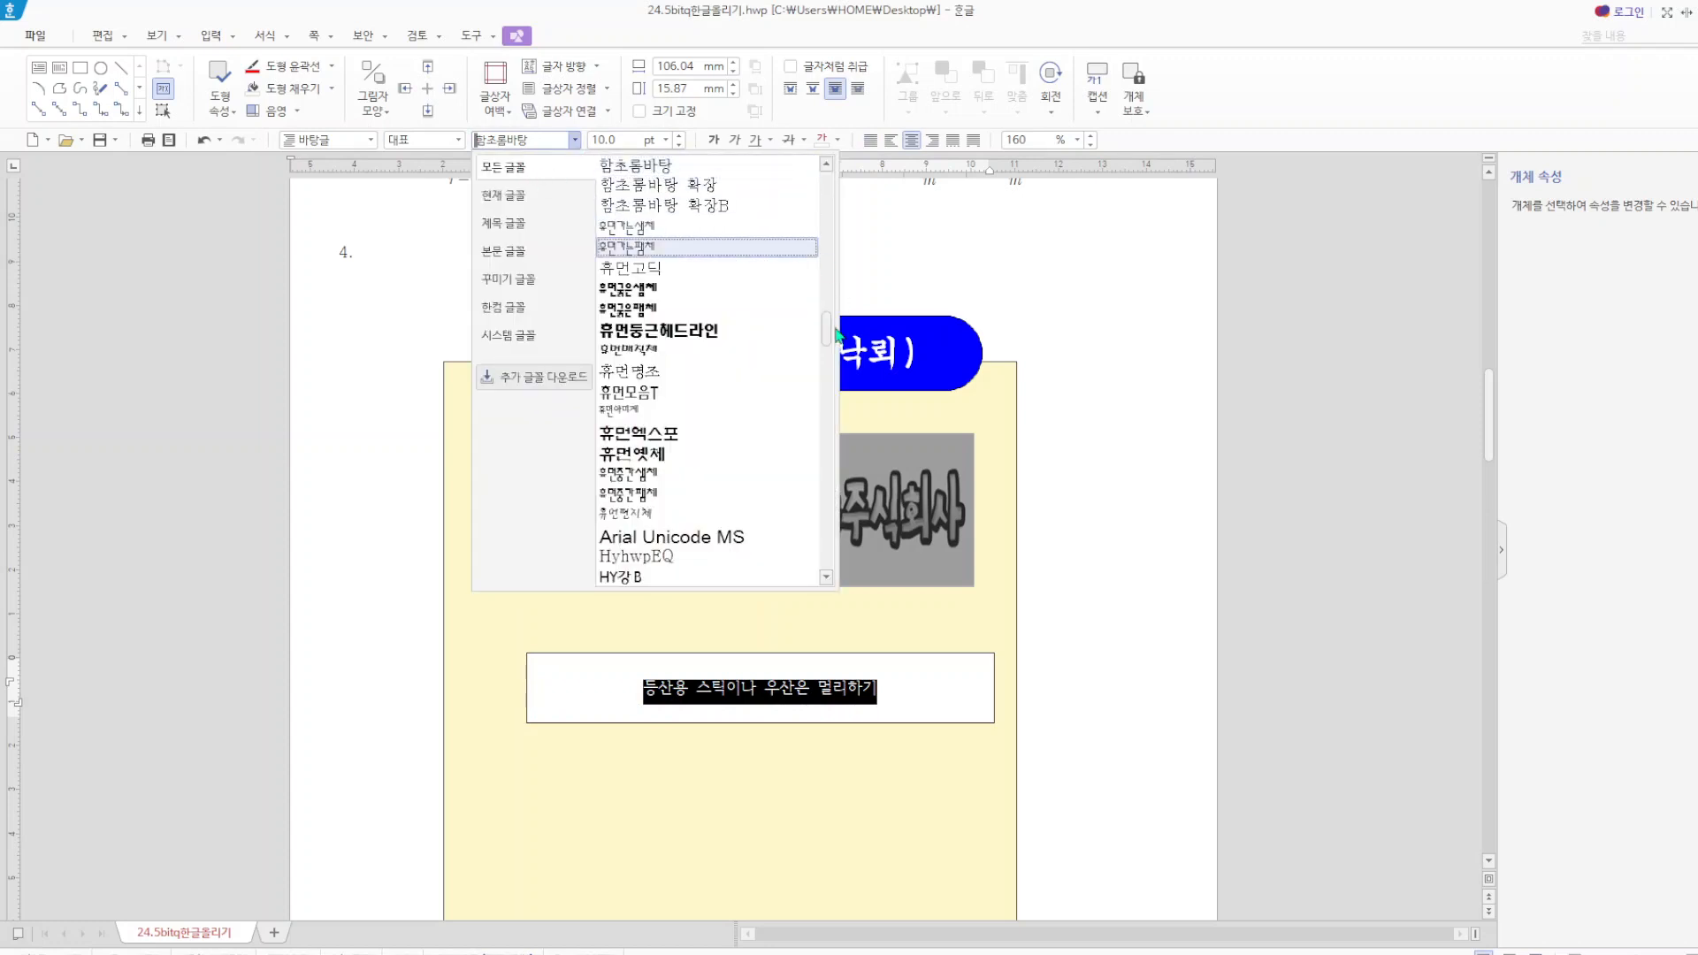
drag(826, 334, 829, 195)
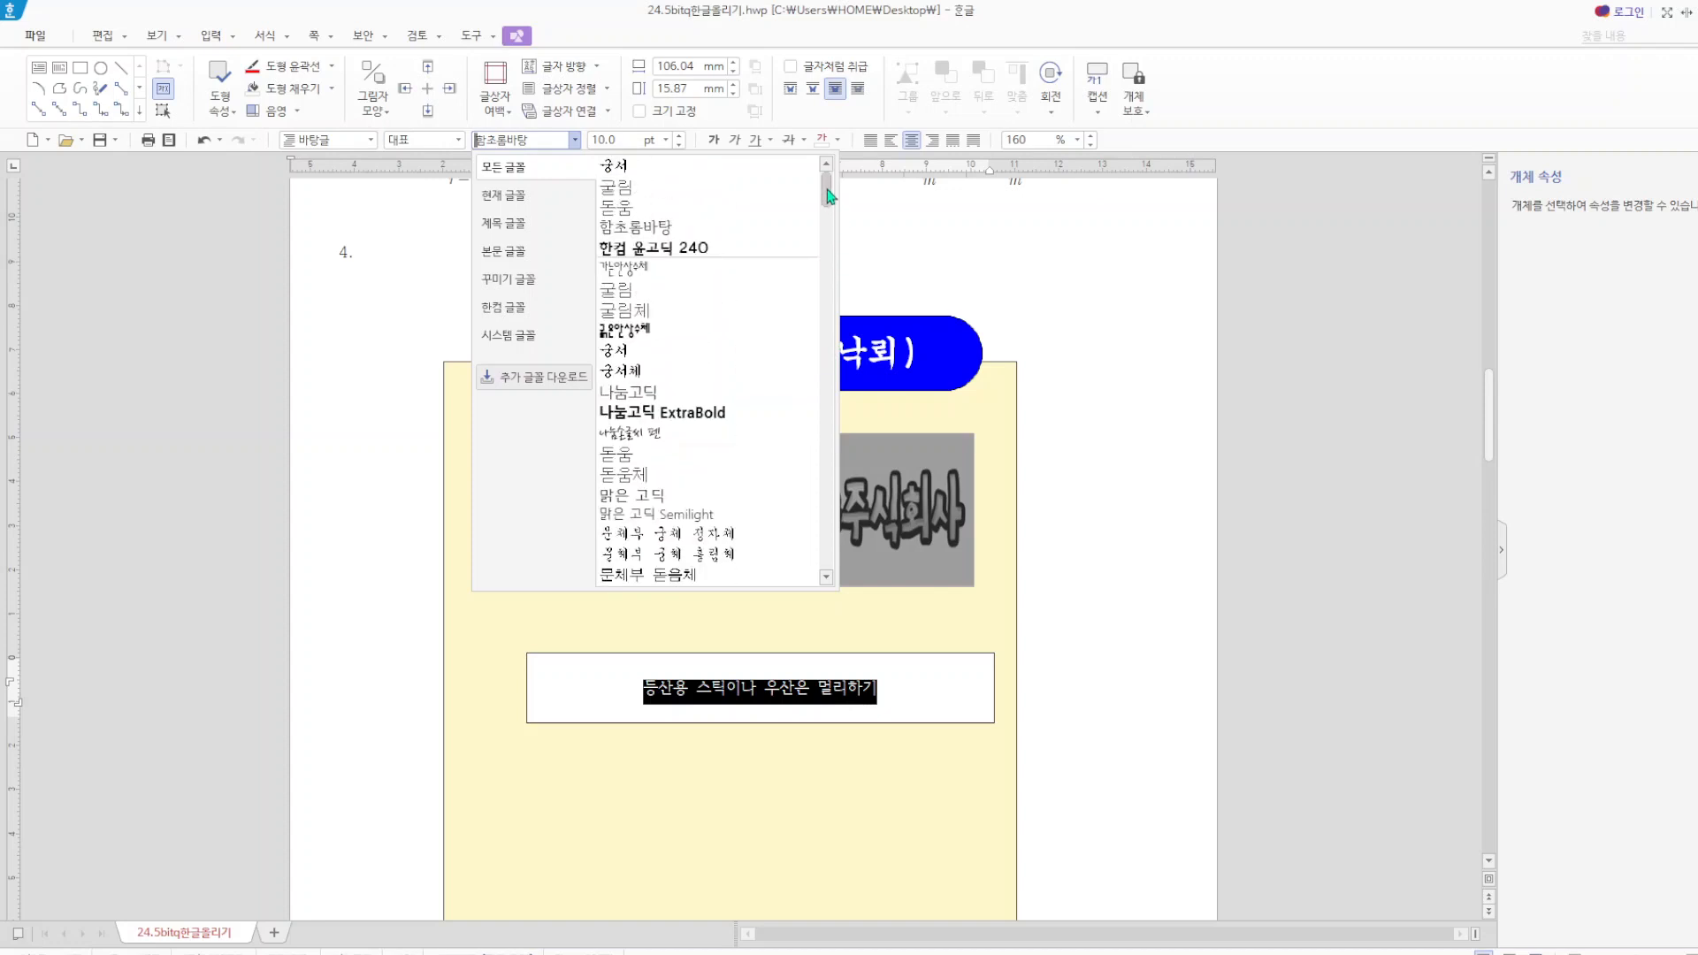
click(724, 209)
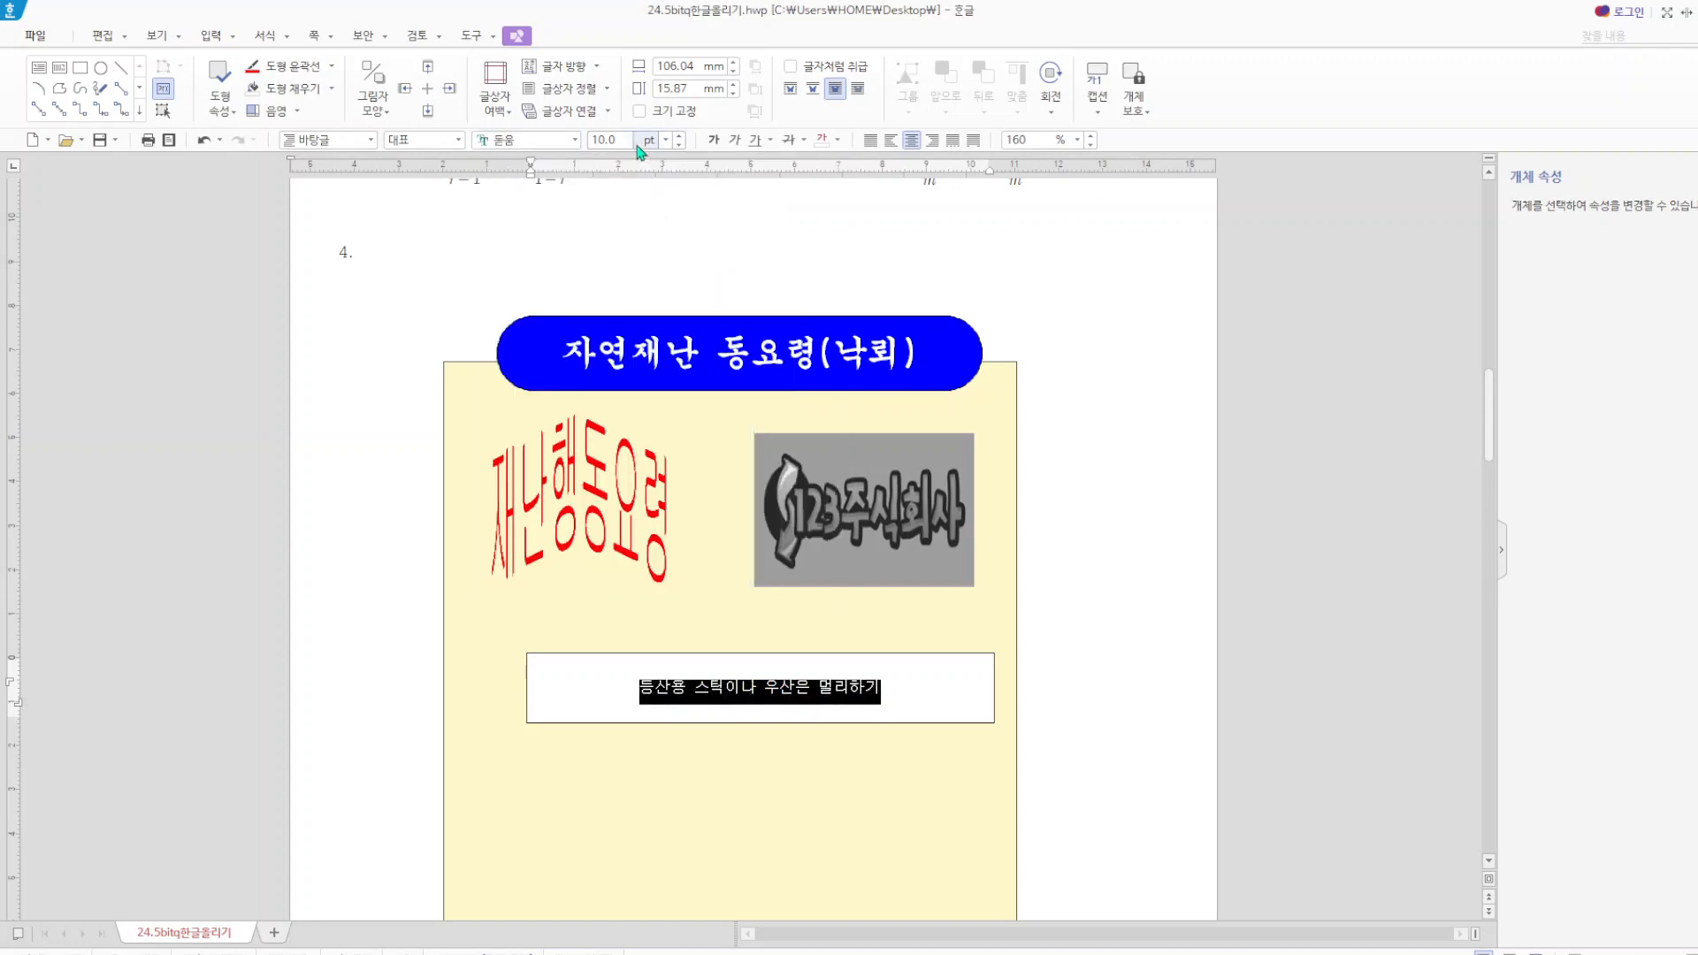
Set the font size of the white text box's text to 18 pt and leave the text selection.
click(628, 139)
text(18)
key(Return)
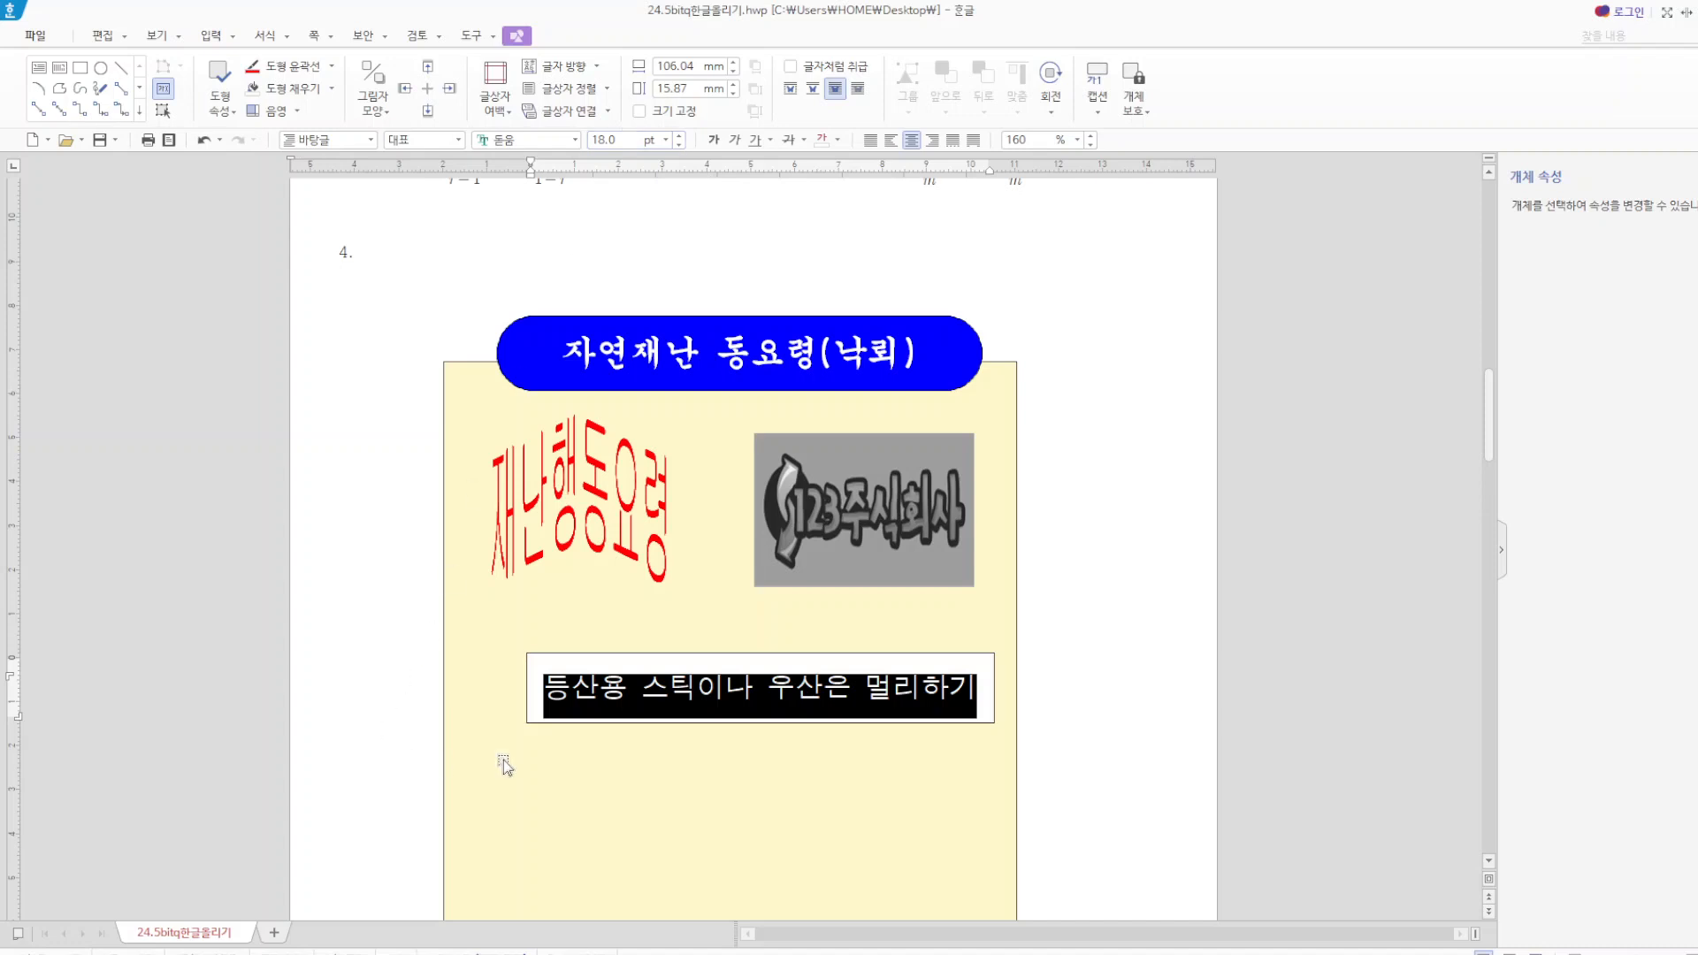
click(656, 763)
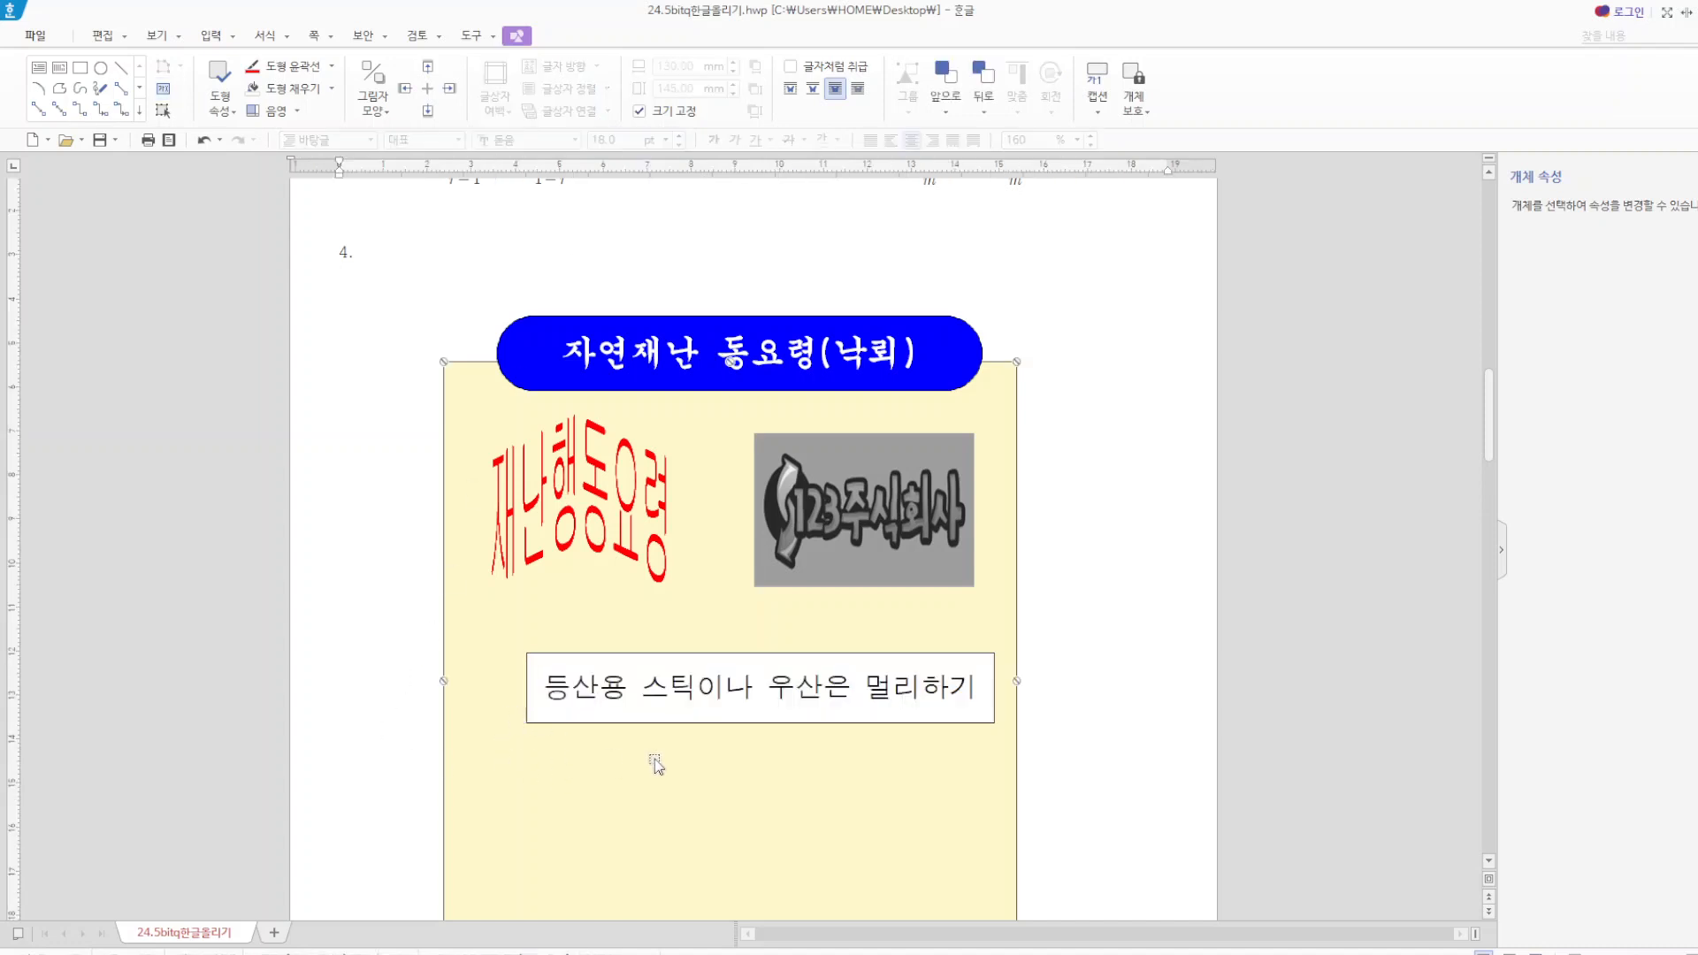
Give the text box reading "등산용 스틱이나 우산은 멀리하기" a dashed border and no fill colour.
double_click(752, 655)
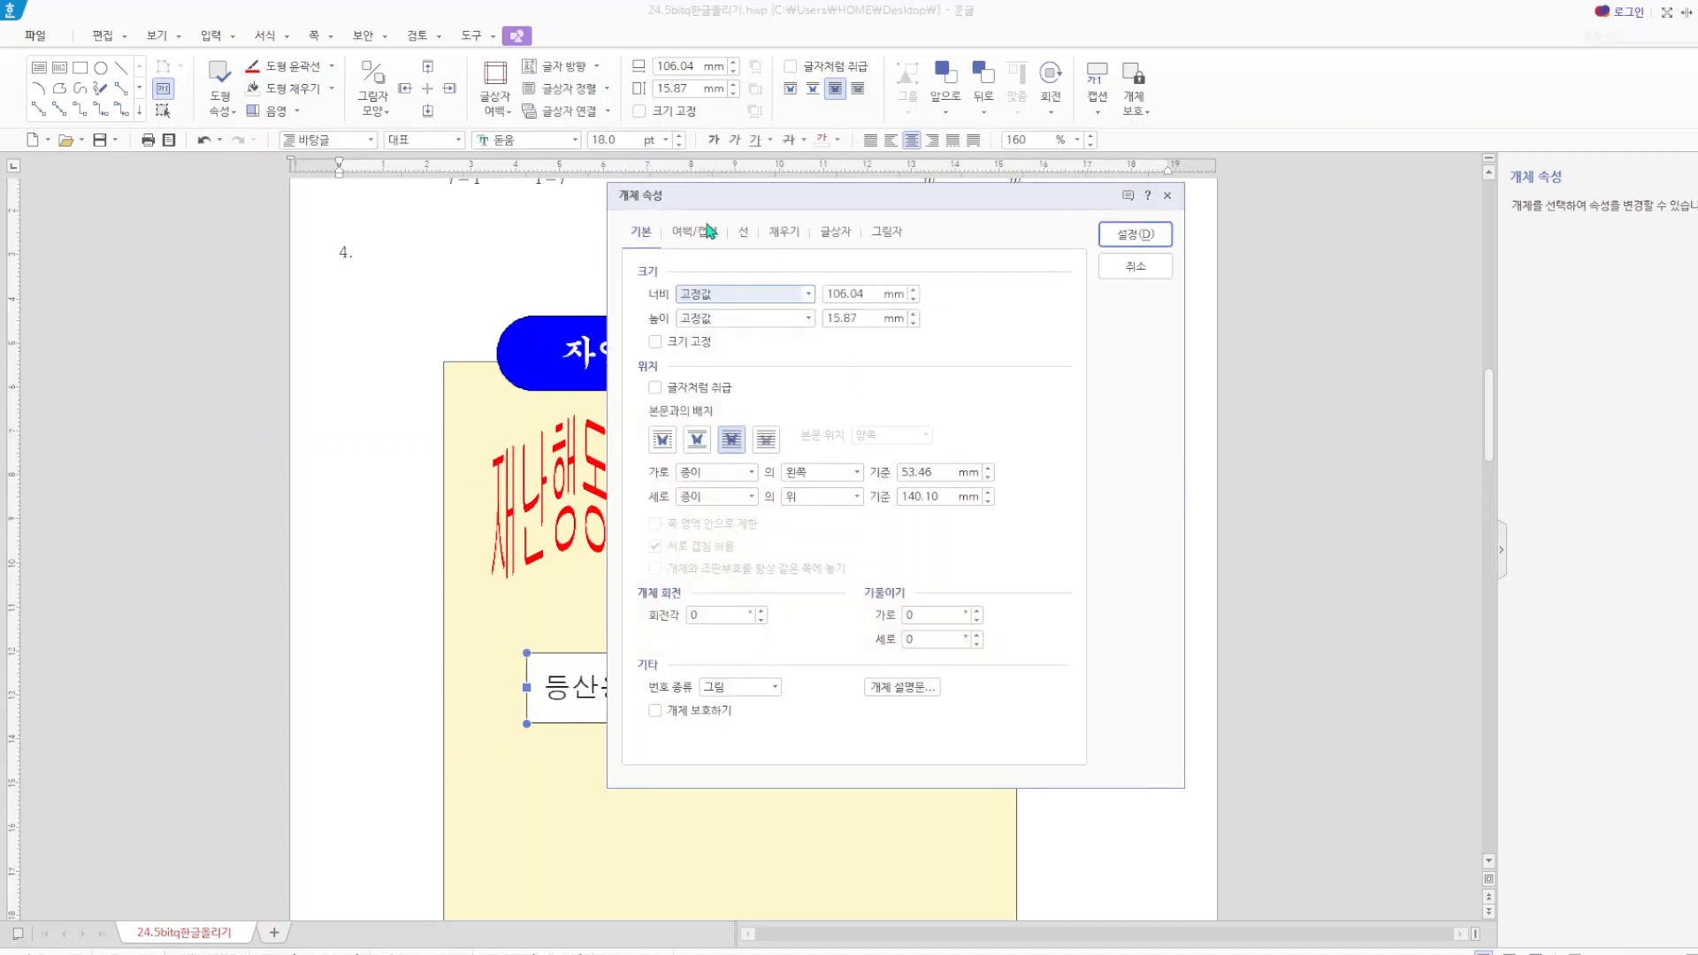
click(733, 232)
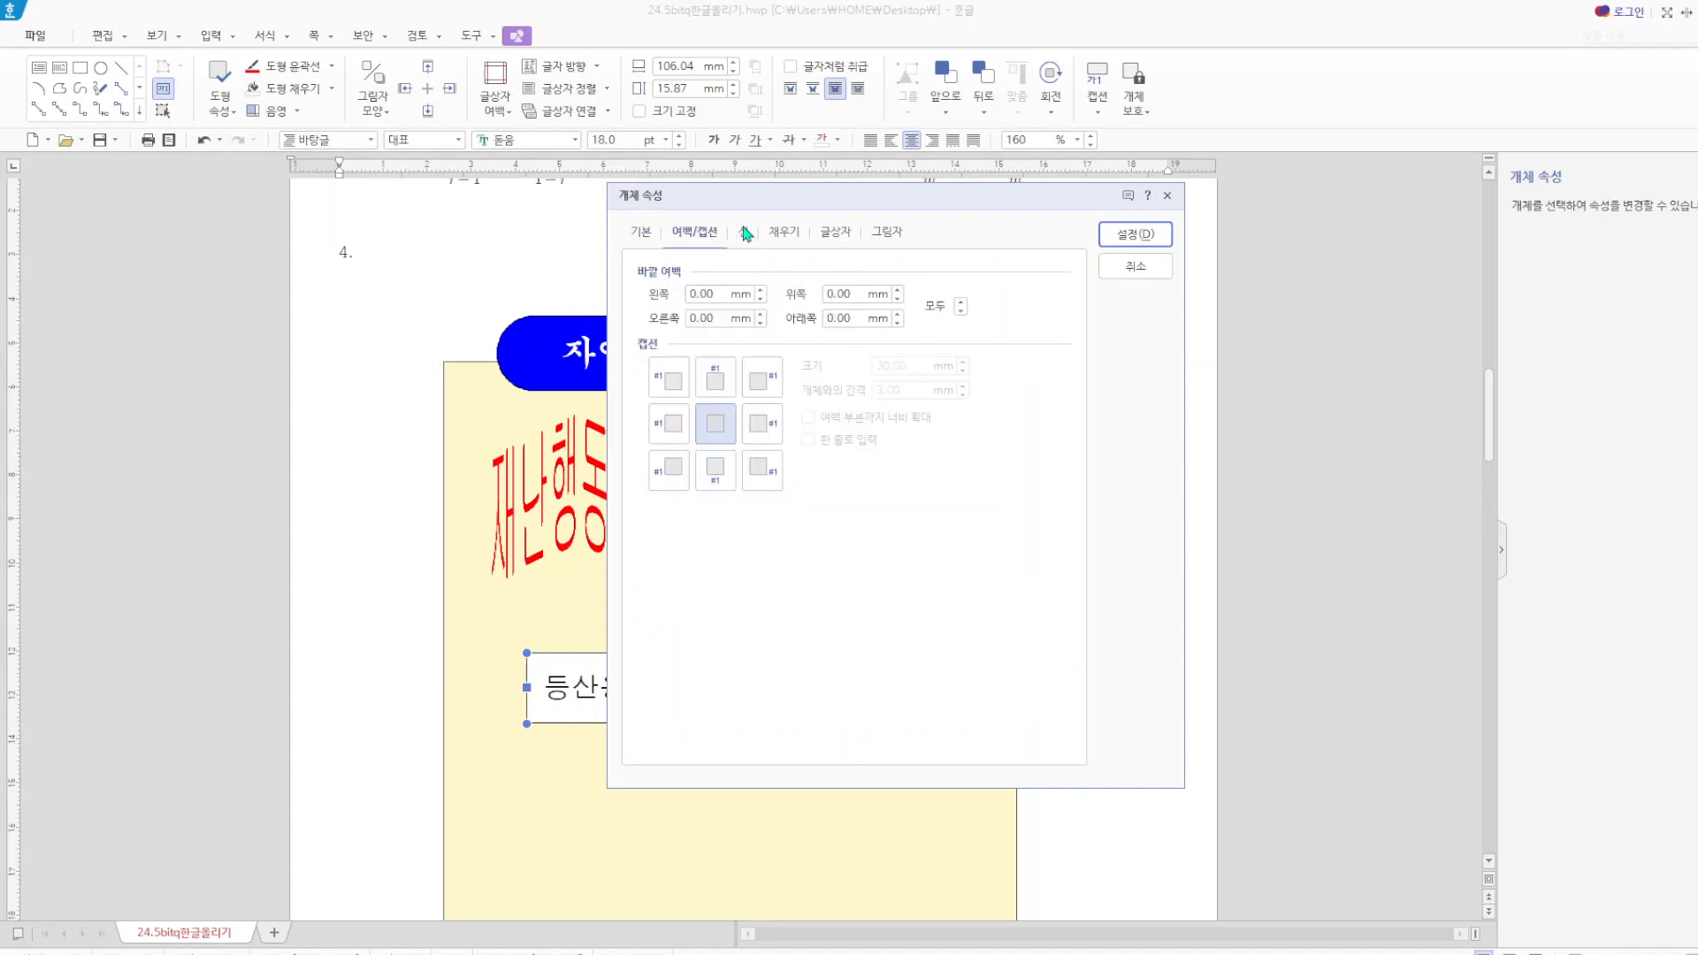
click(747, 232)
click(893, 295)
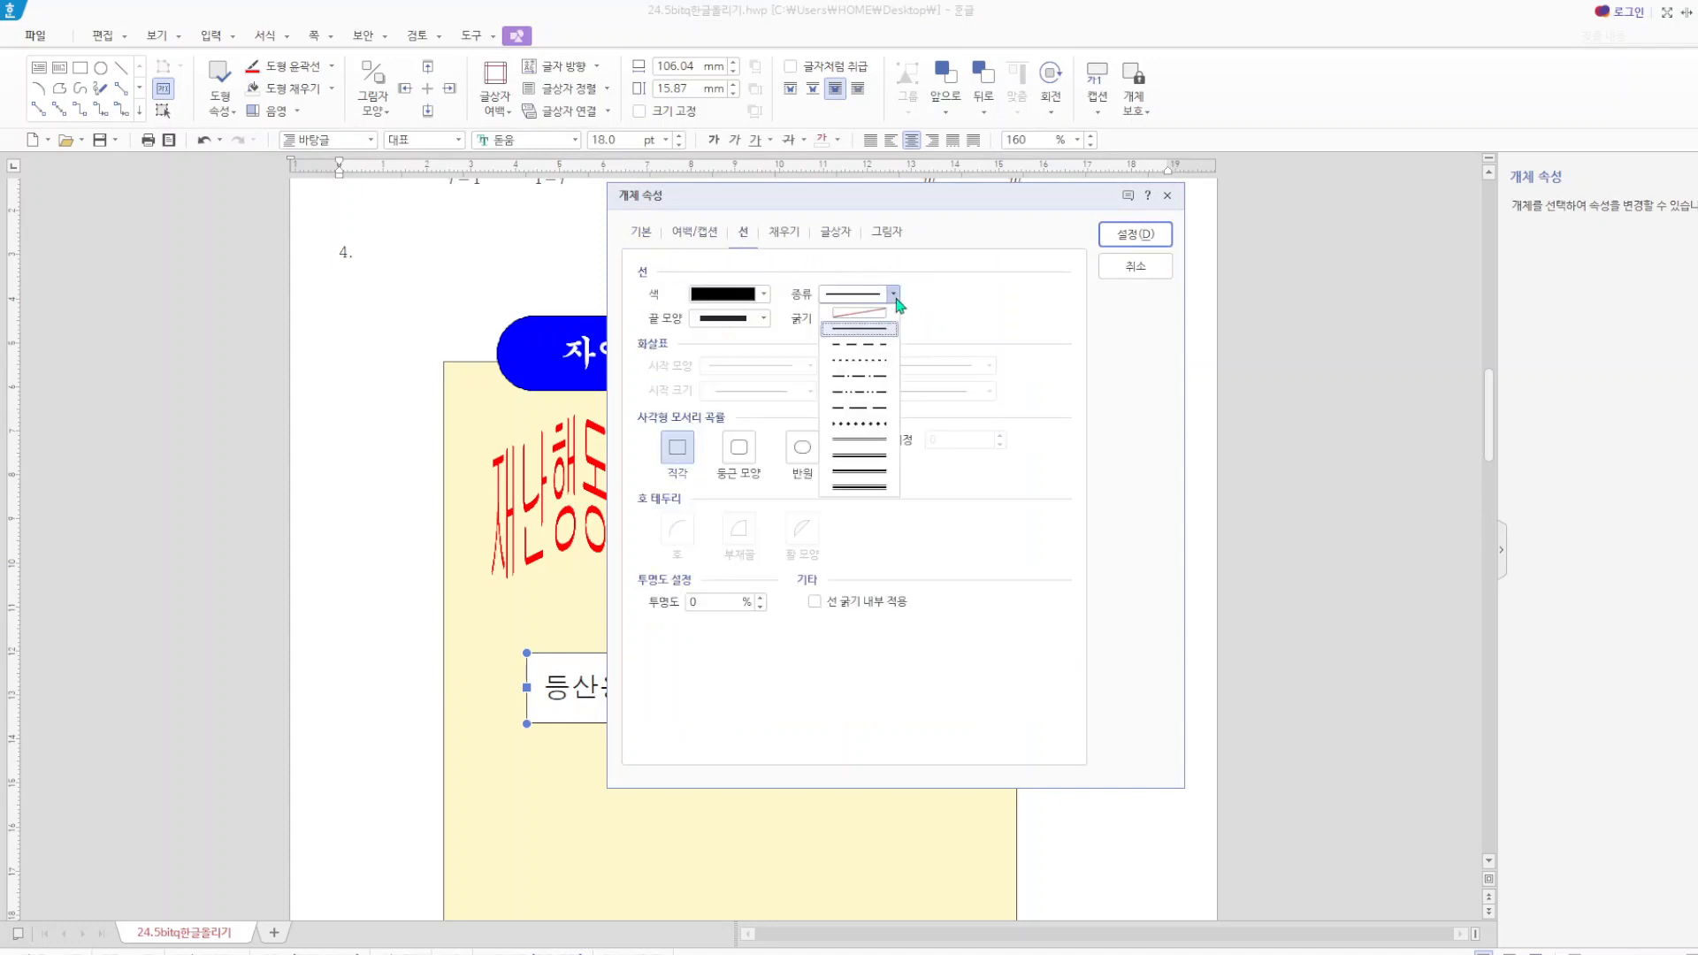
click(876, 345)
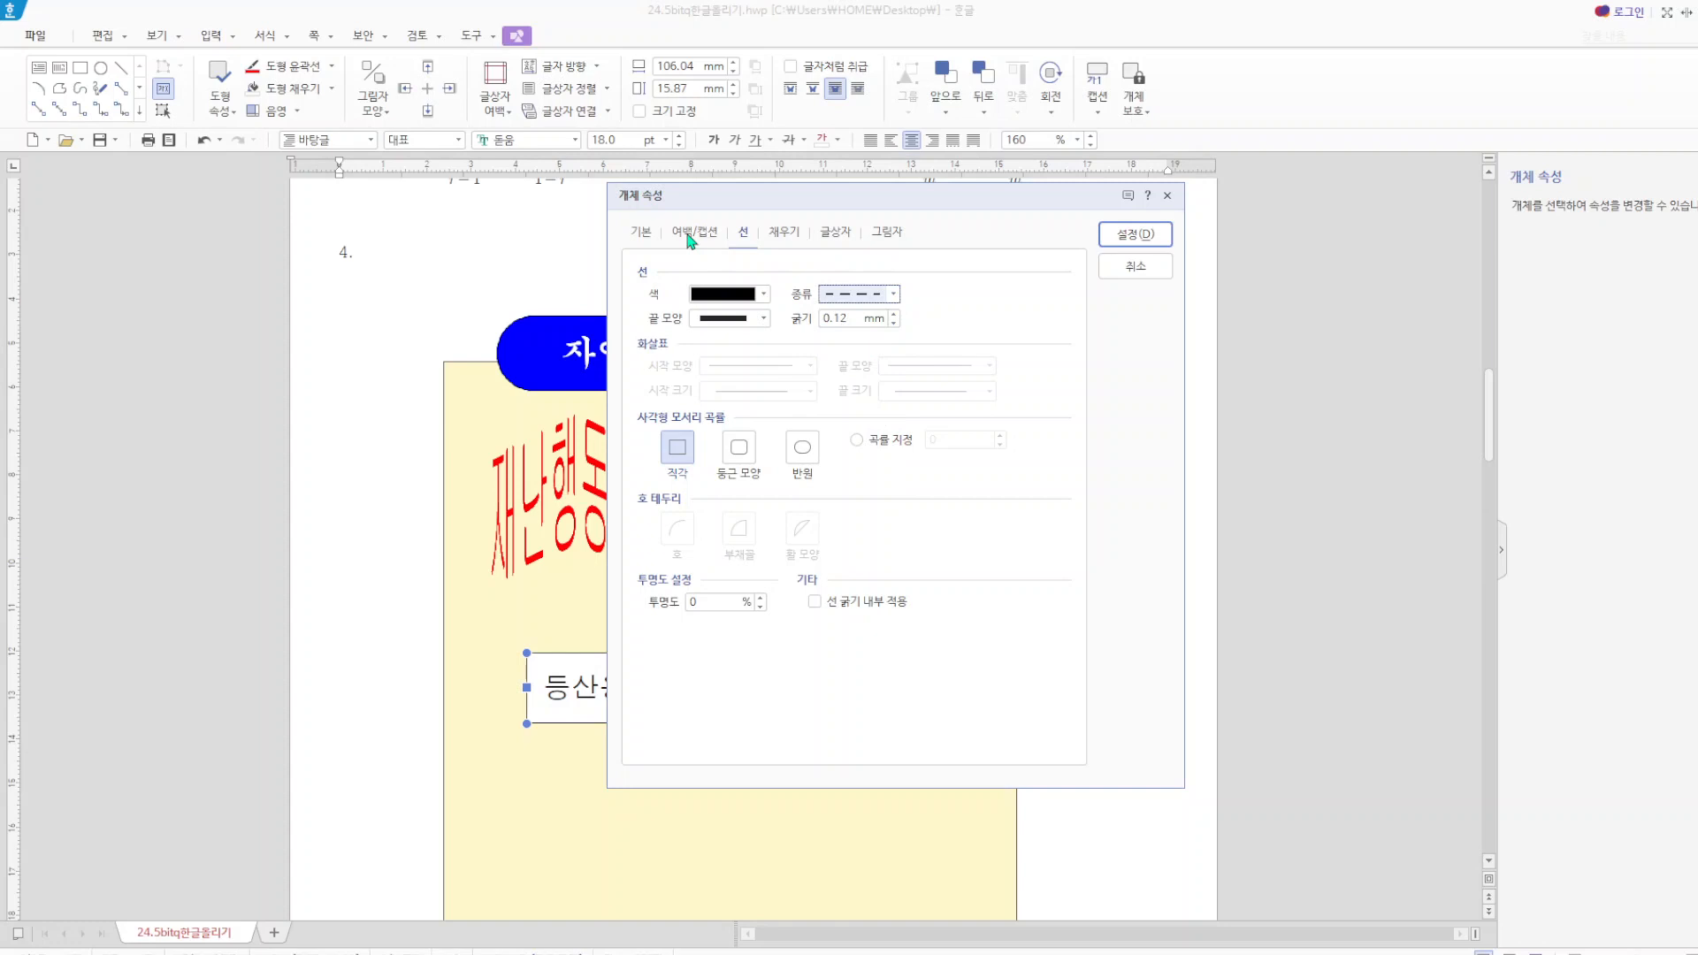
click(784, 232)
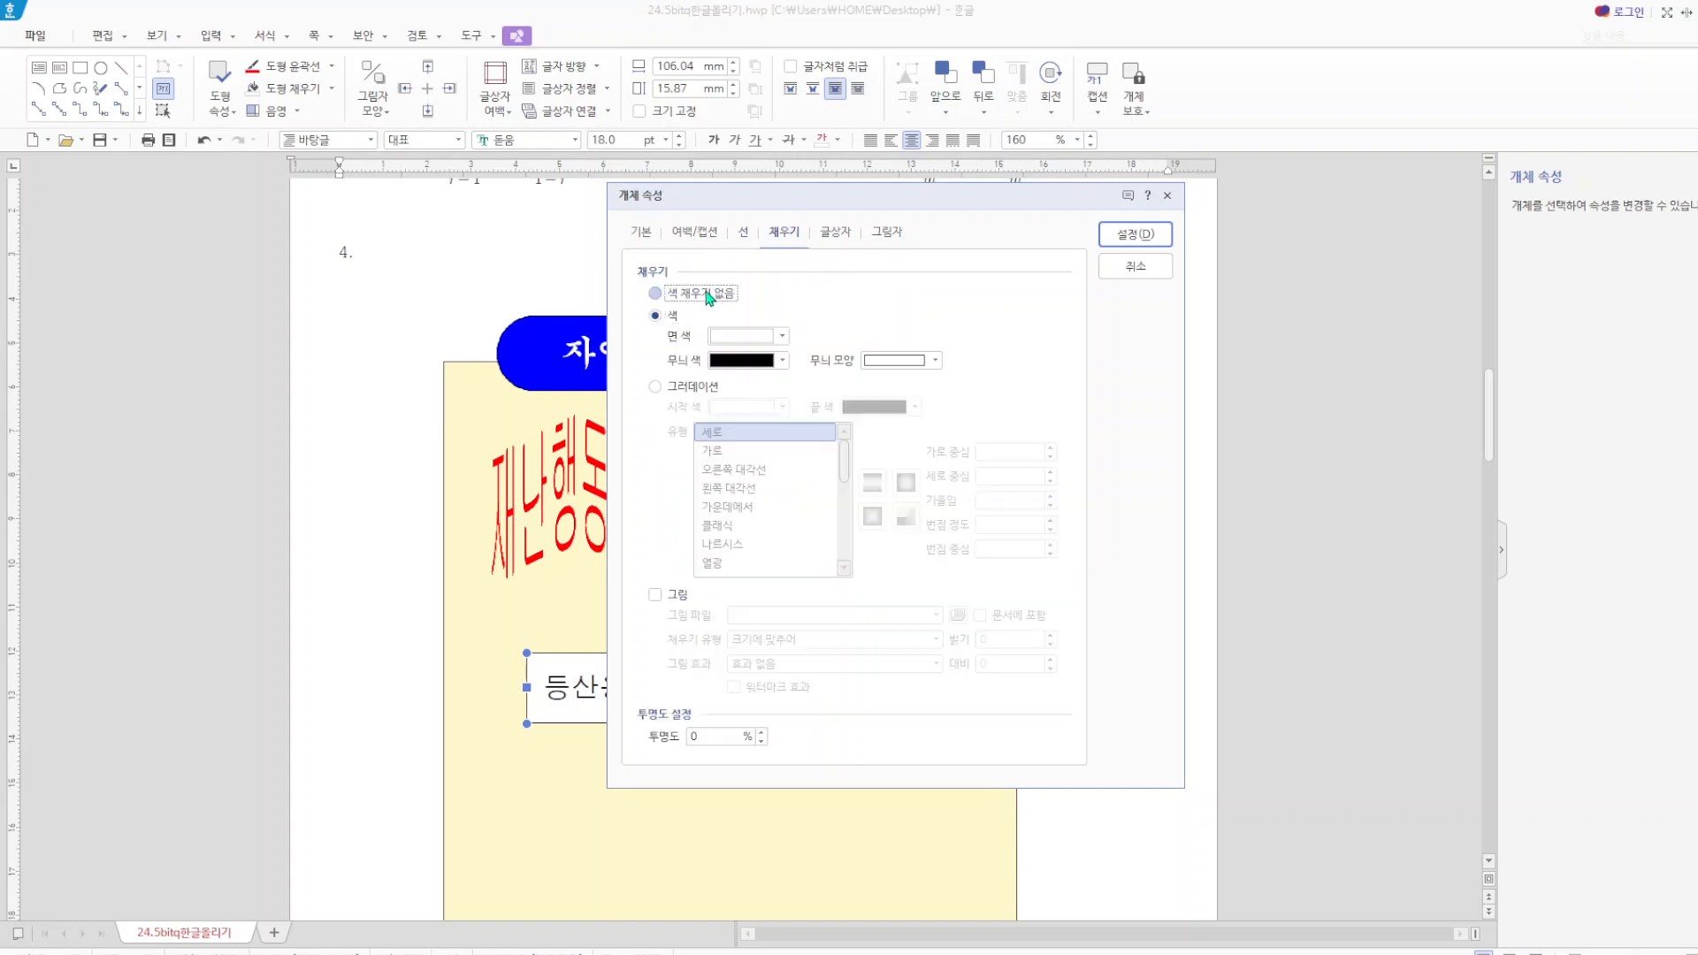
click(706, 295)
click(1135, 234)
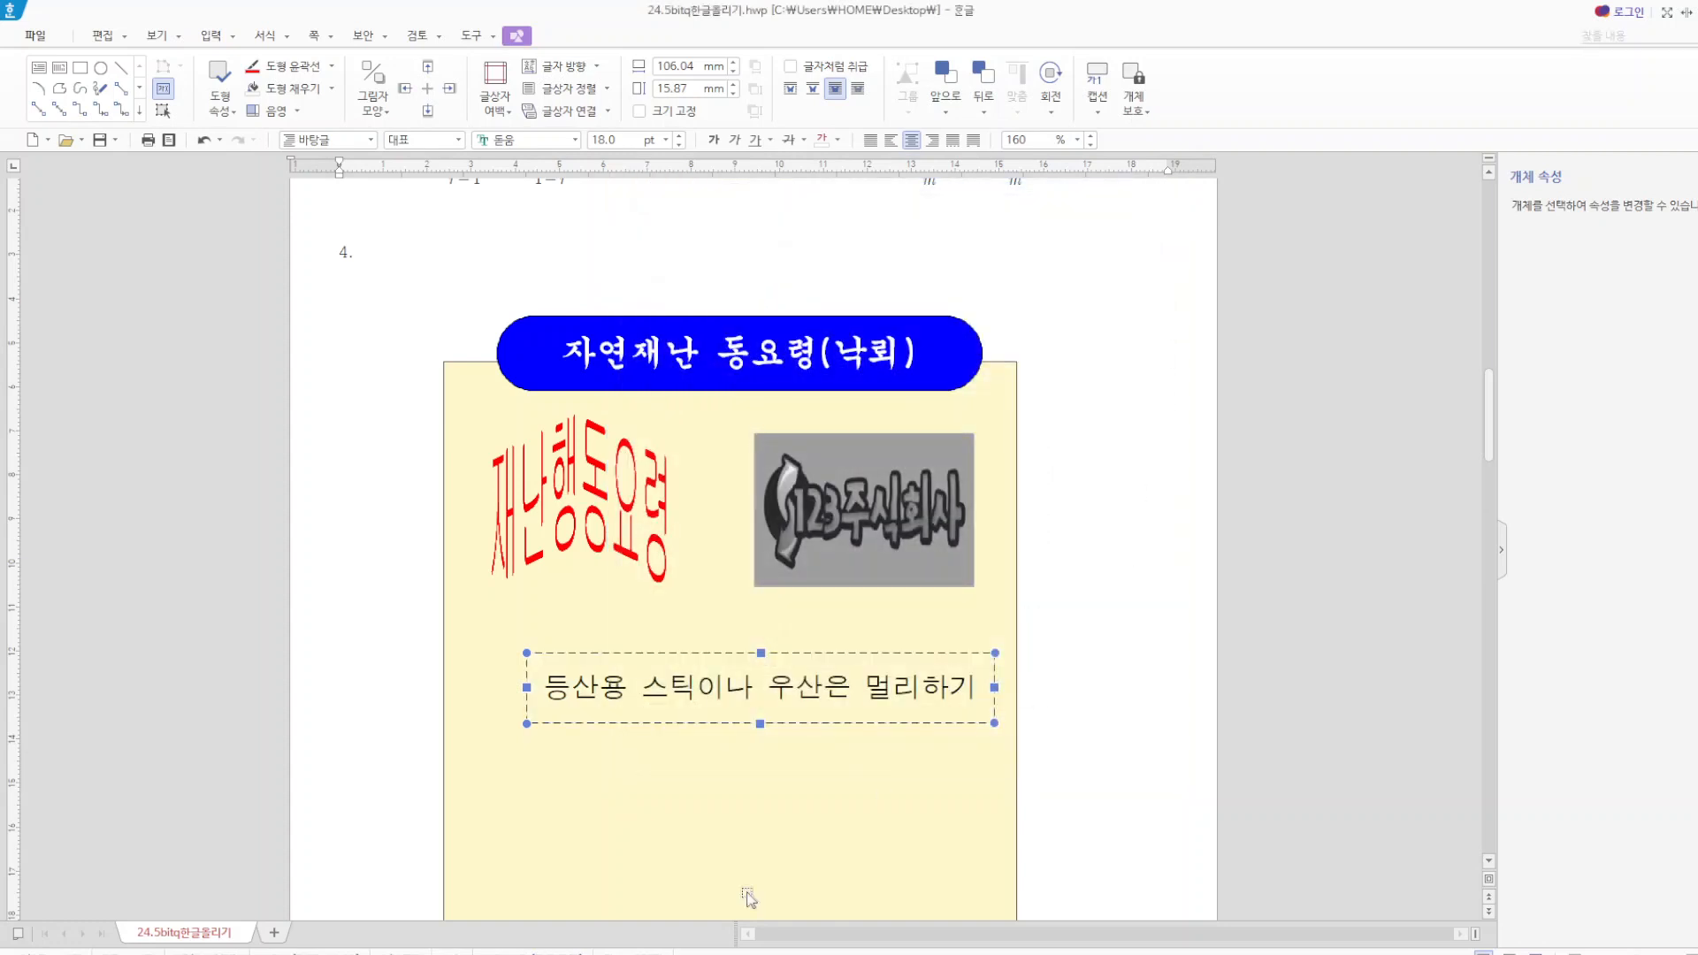
Place two copies of the dashed text box beneath the original and nudge the middle copy up to even out the spacing.
drag(682, 721, 681, 899)
scroll(977, 818, down, 3)
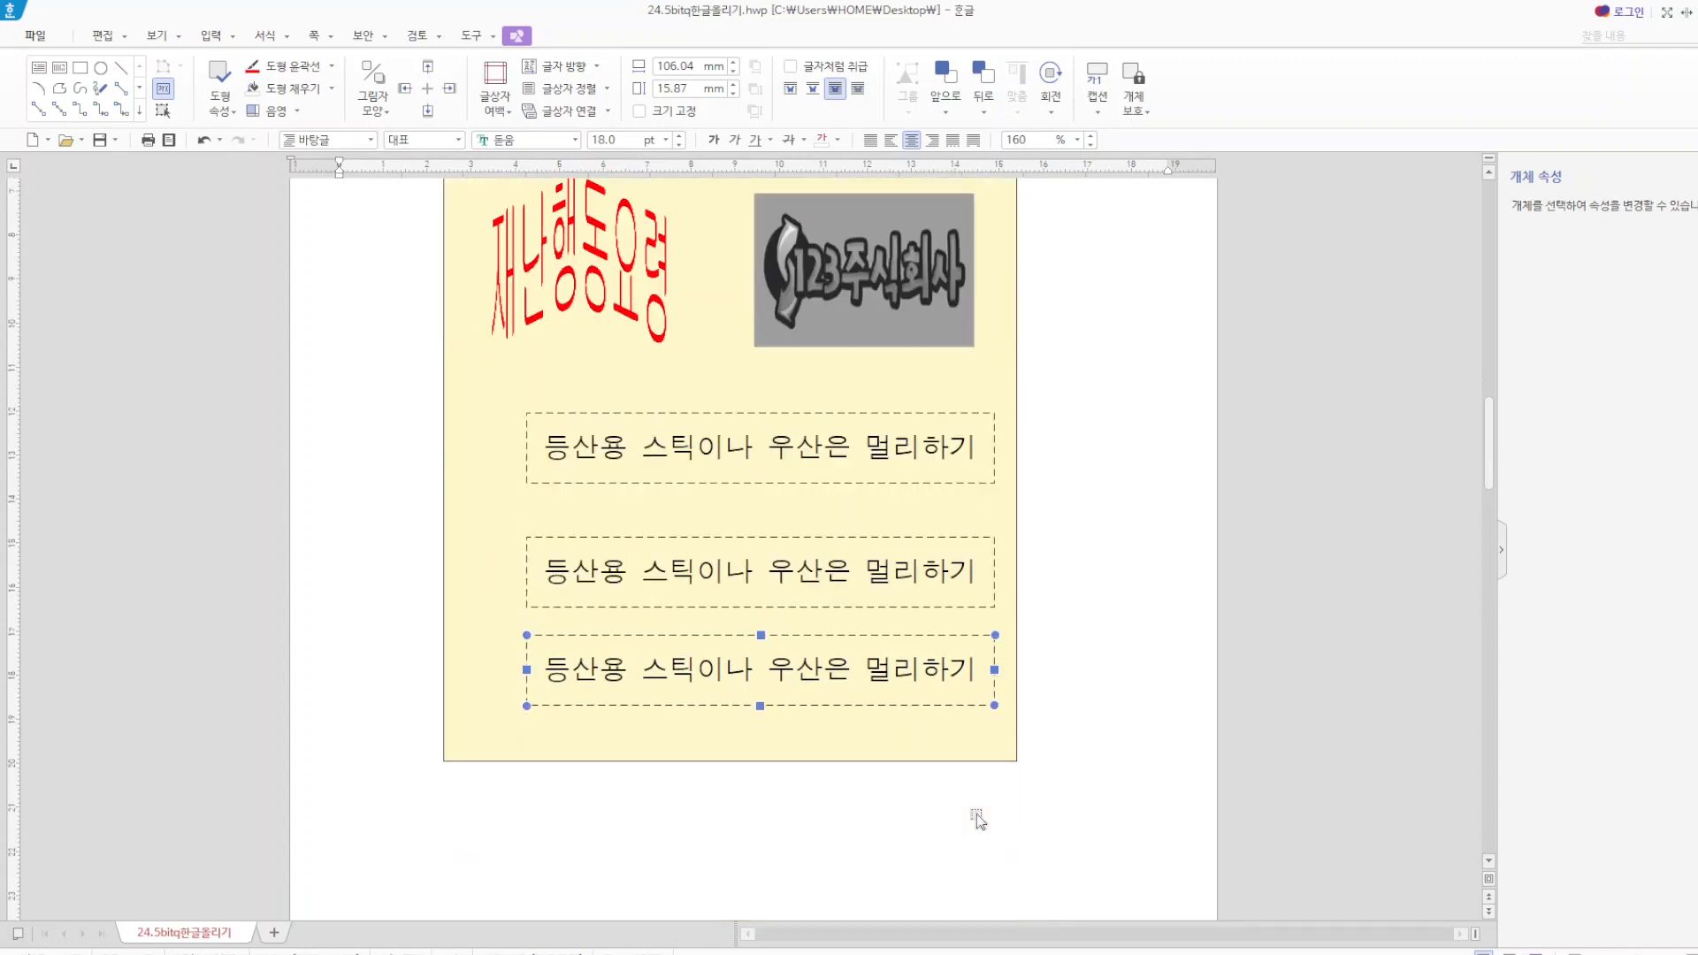
click(758, 539)
key(Up)
key(Up)
key(Up)
key(Up)
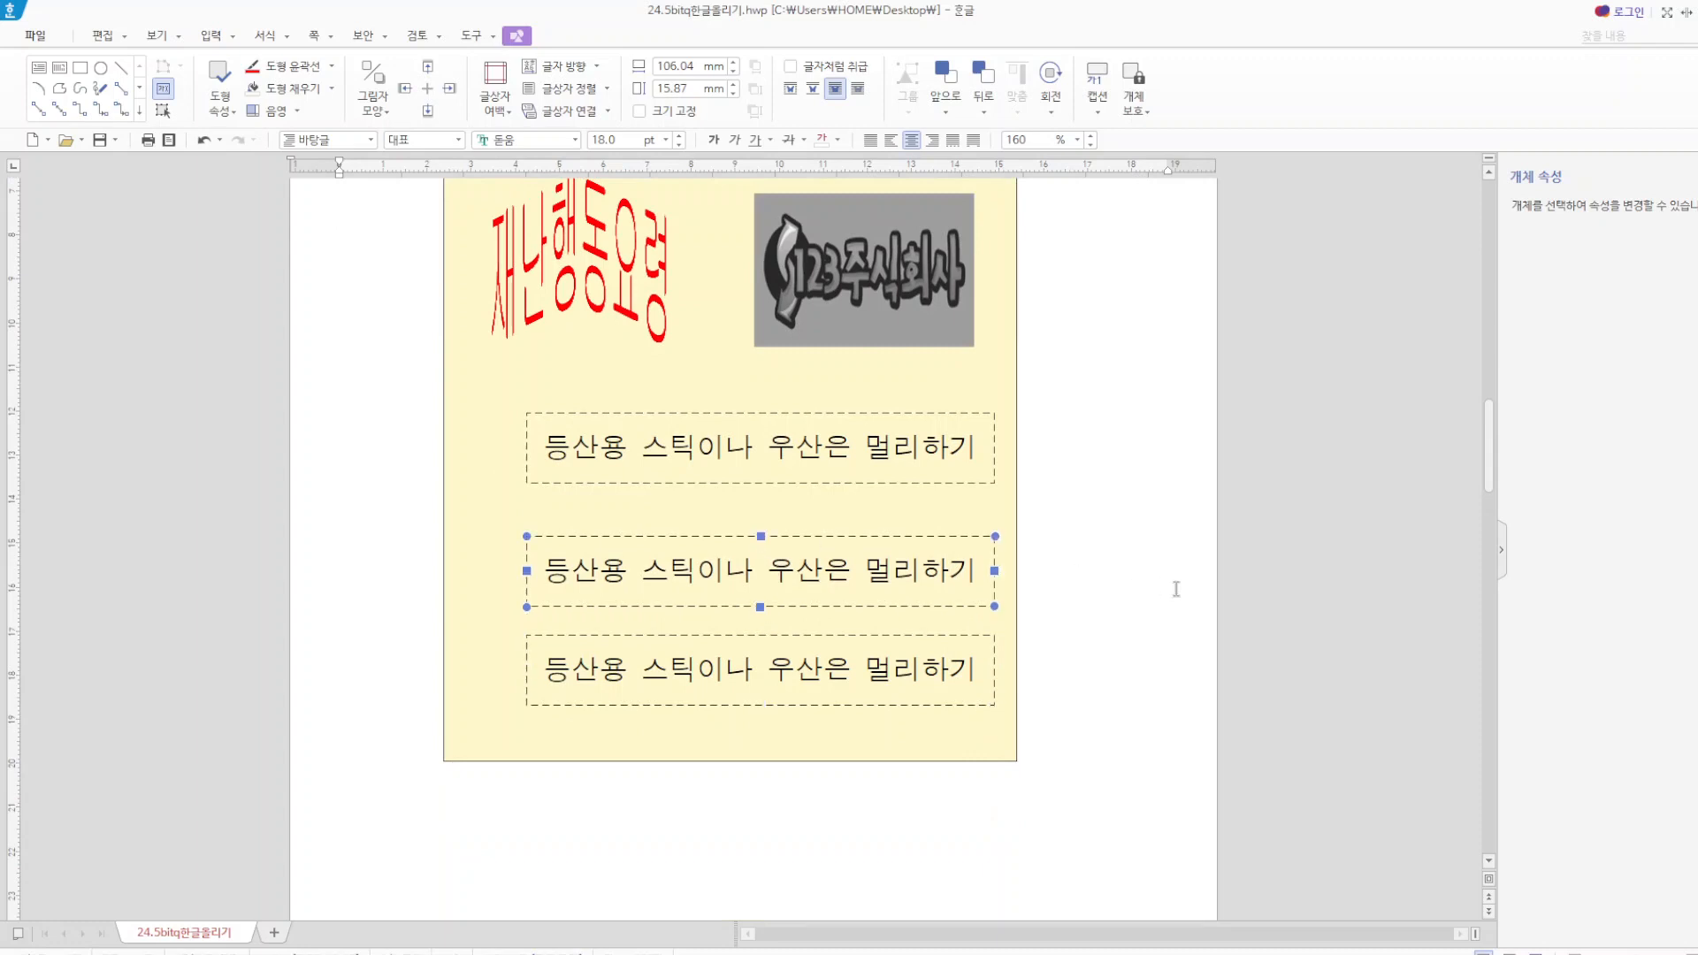
key(Escape)
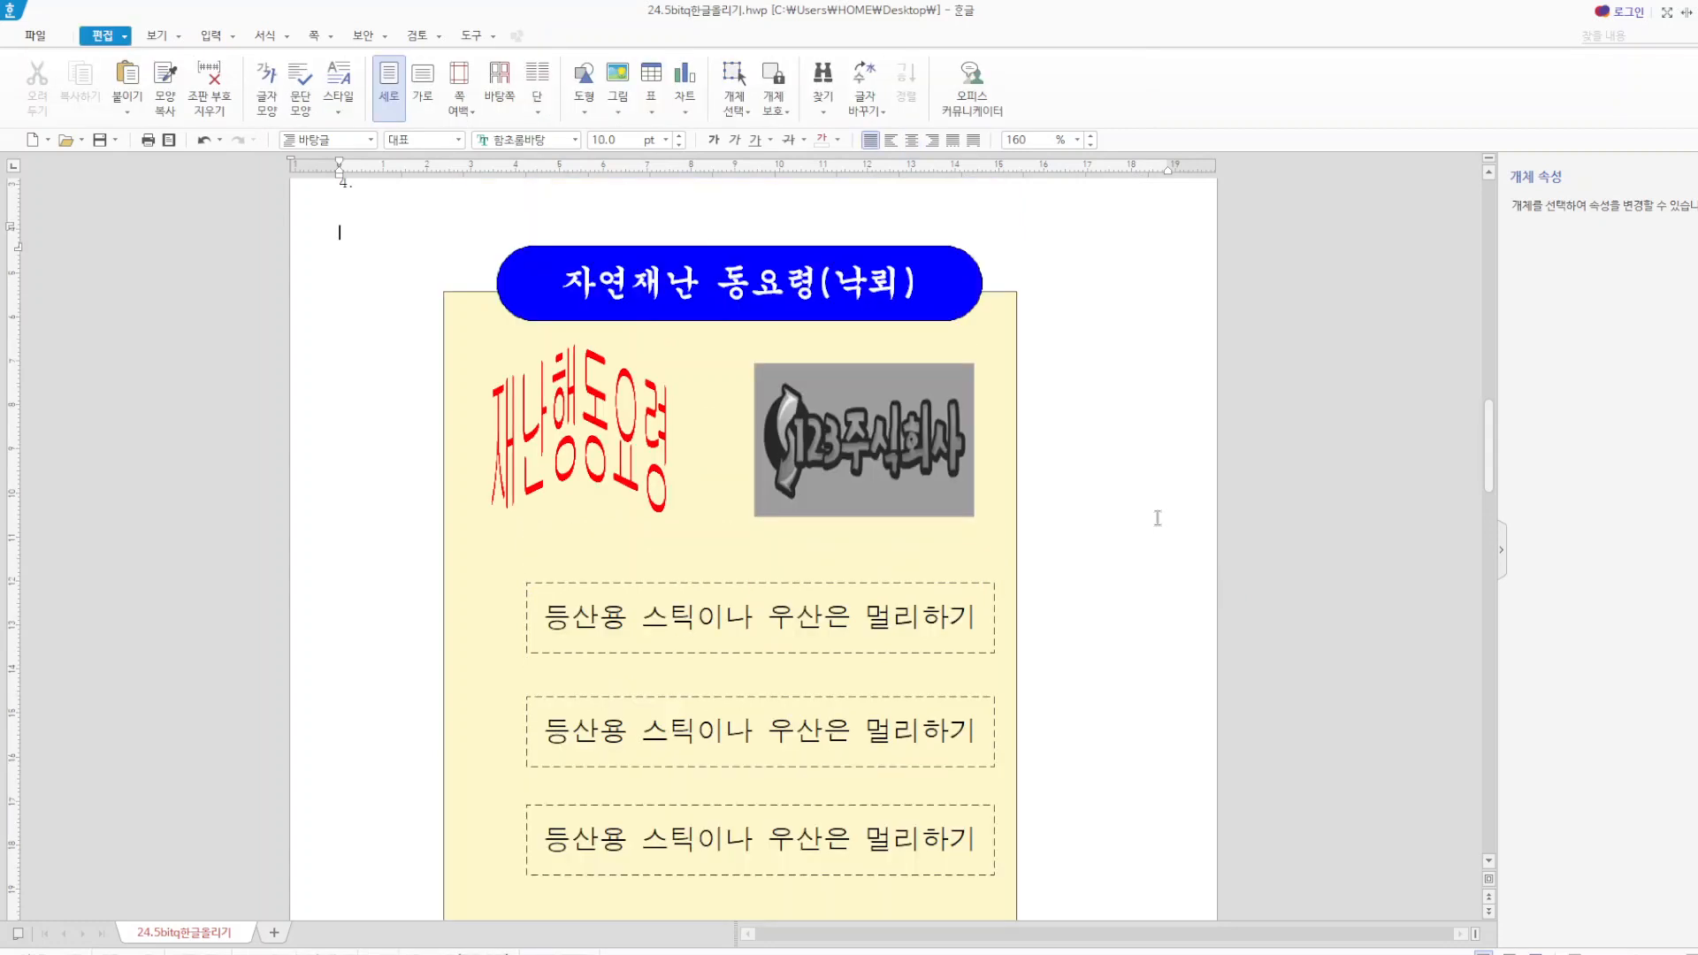
Draw a small rectangle about 10 mm wide and 18 mm high beside the cream box, level with the first dashed text box.
scroll(1157, 517, down, 2)
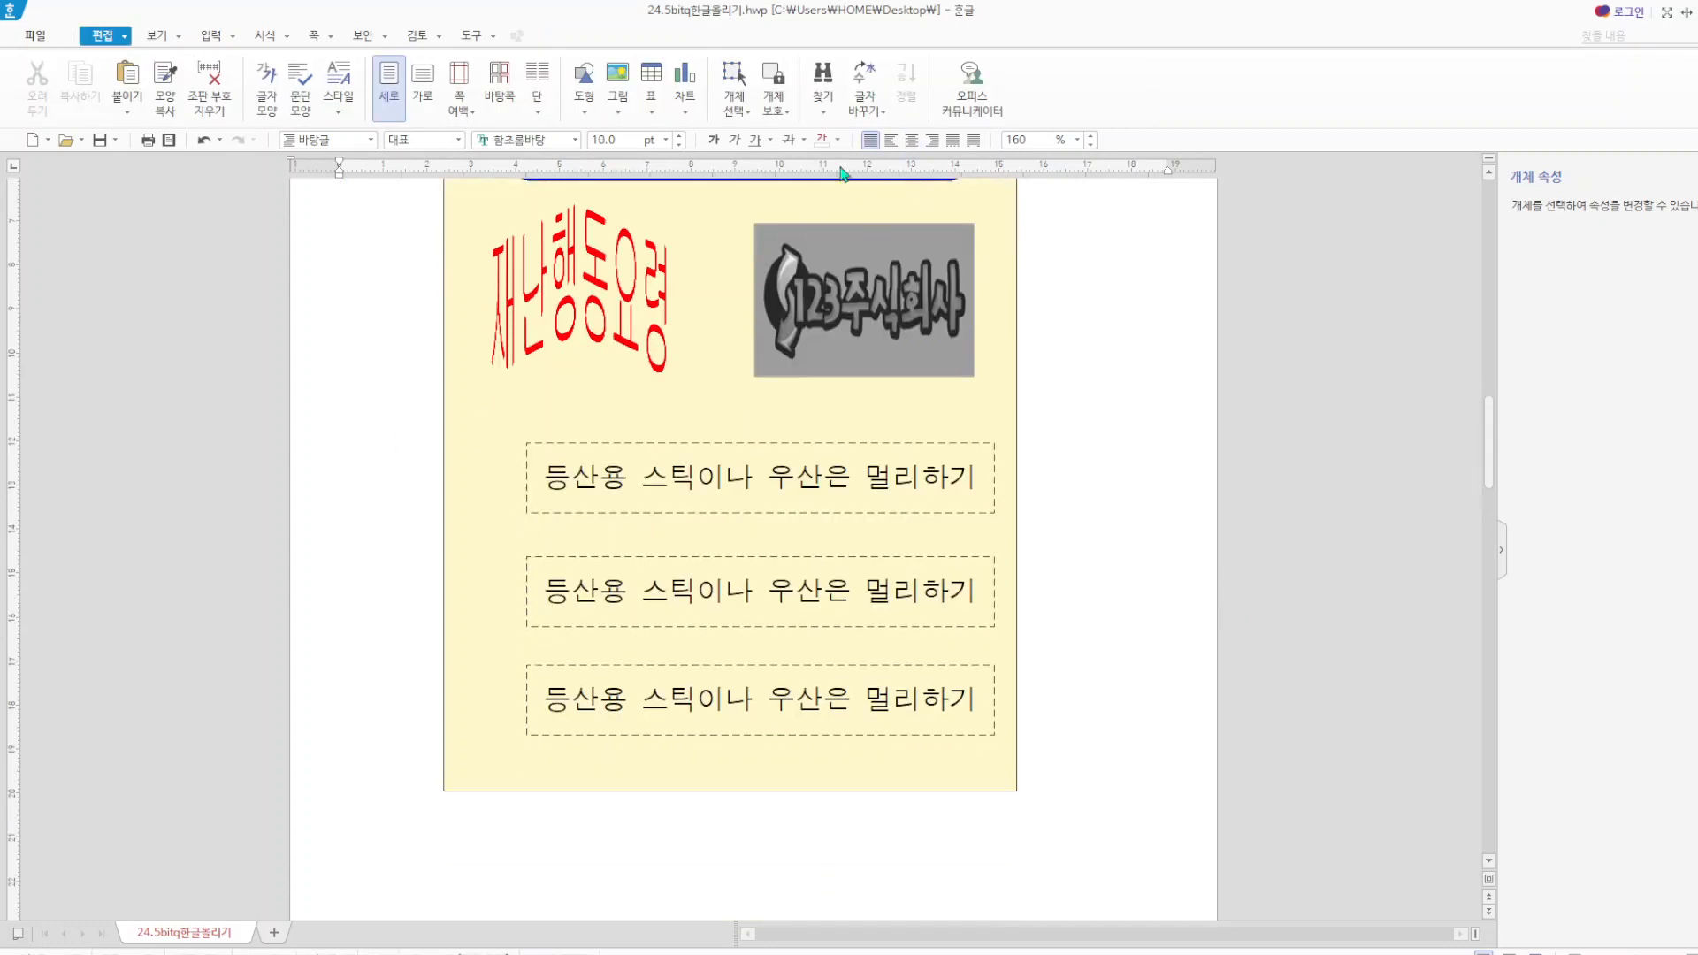
click(586, 112)
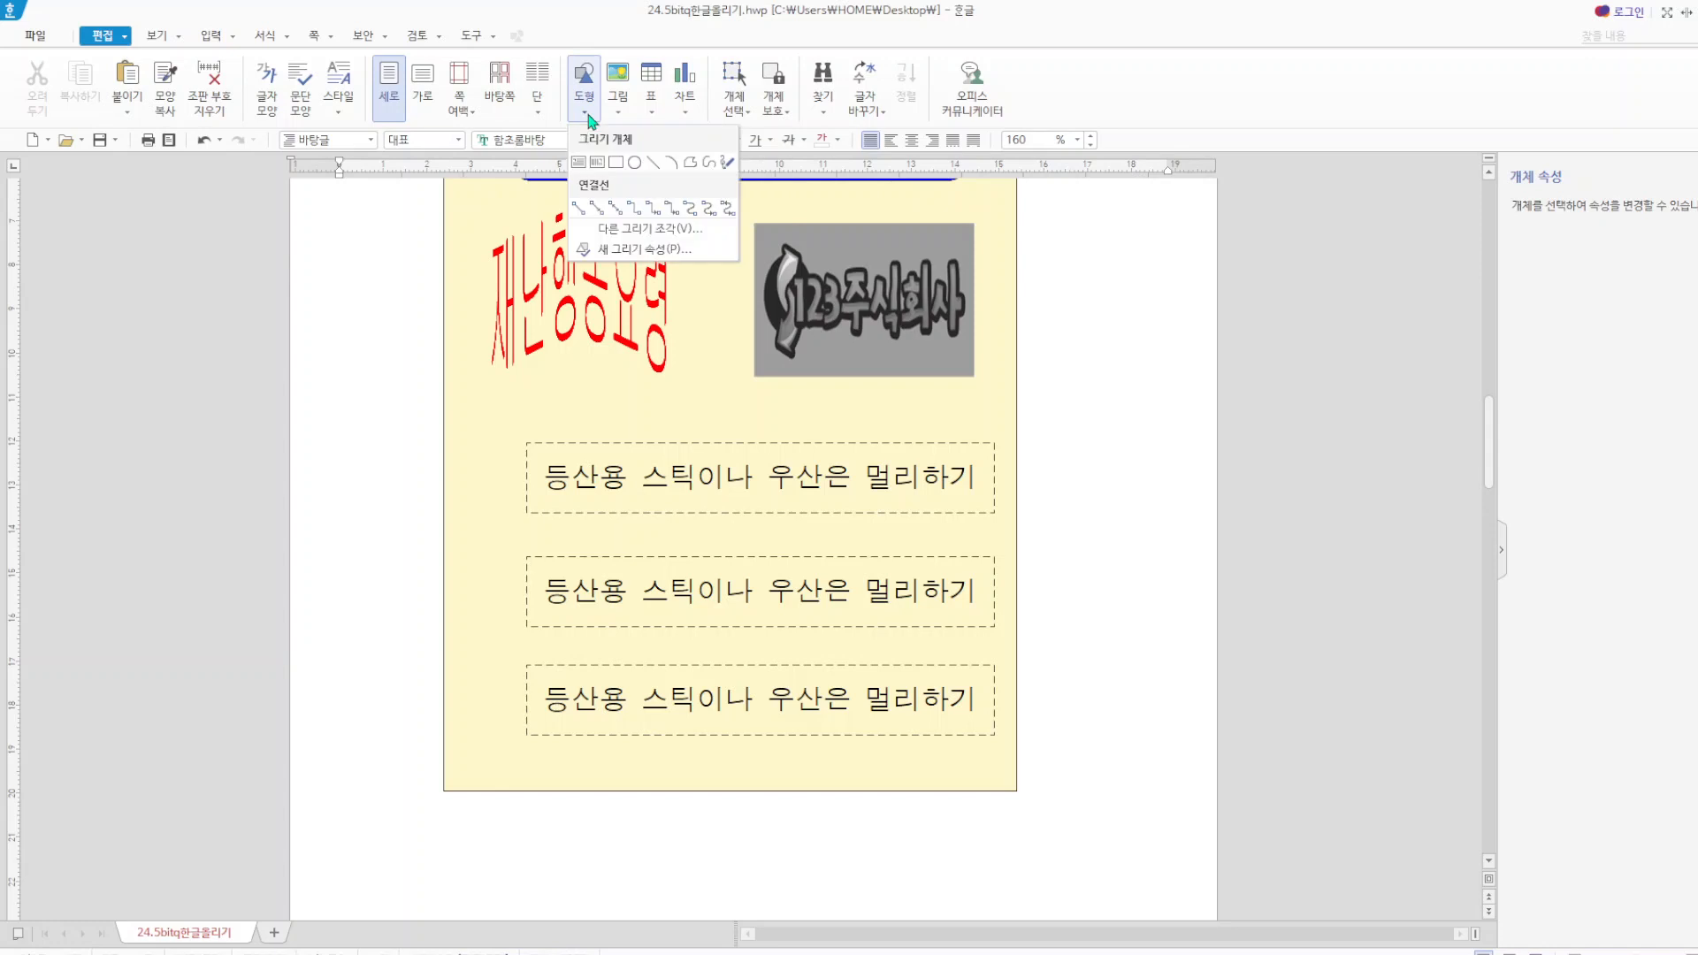
click(618, 163)
drag(324, 455, 371, 535)
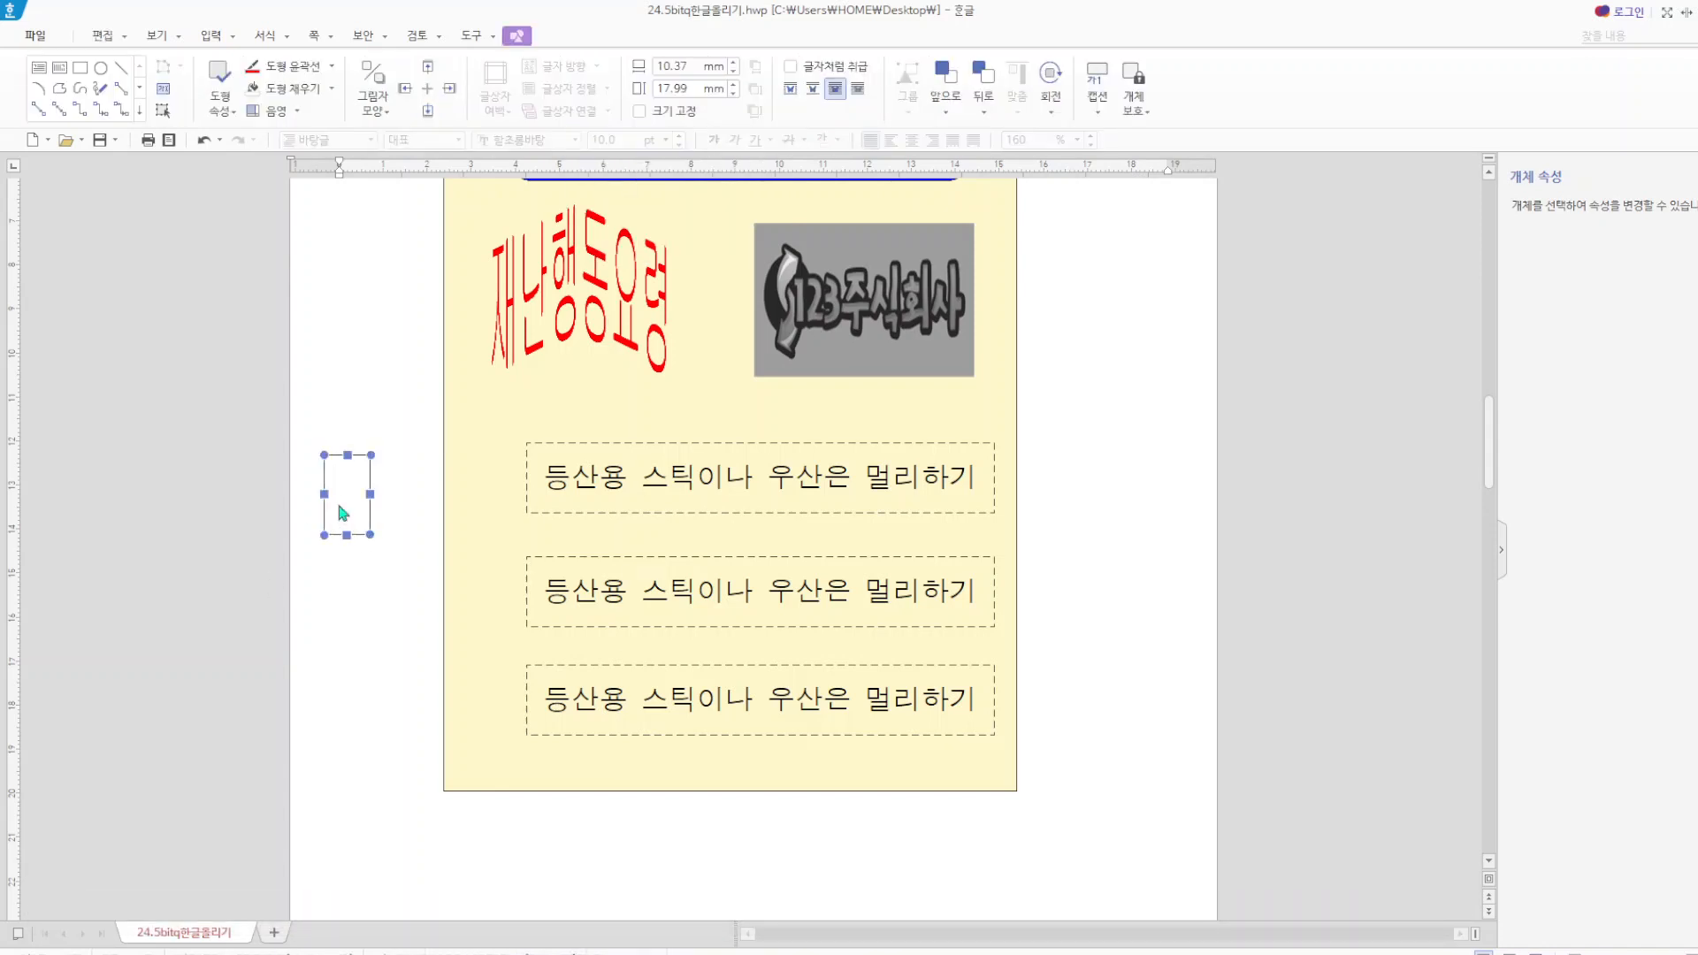
Set the small rectangle to 9 mm wide and 20 mm high and have it treated as a character (글자처럼 취급).
double_click(344, 513)
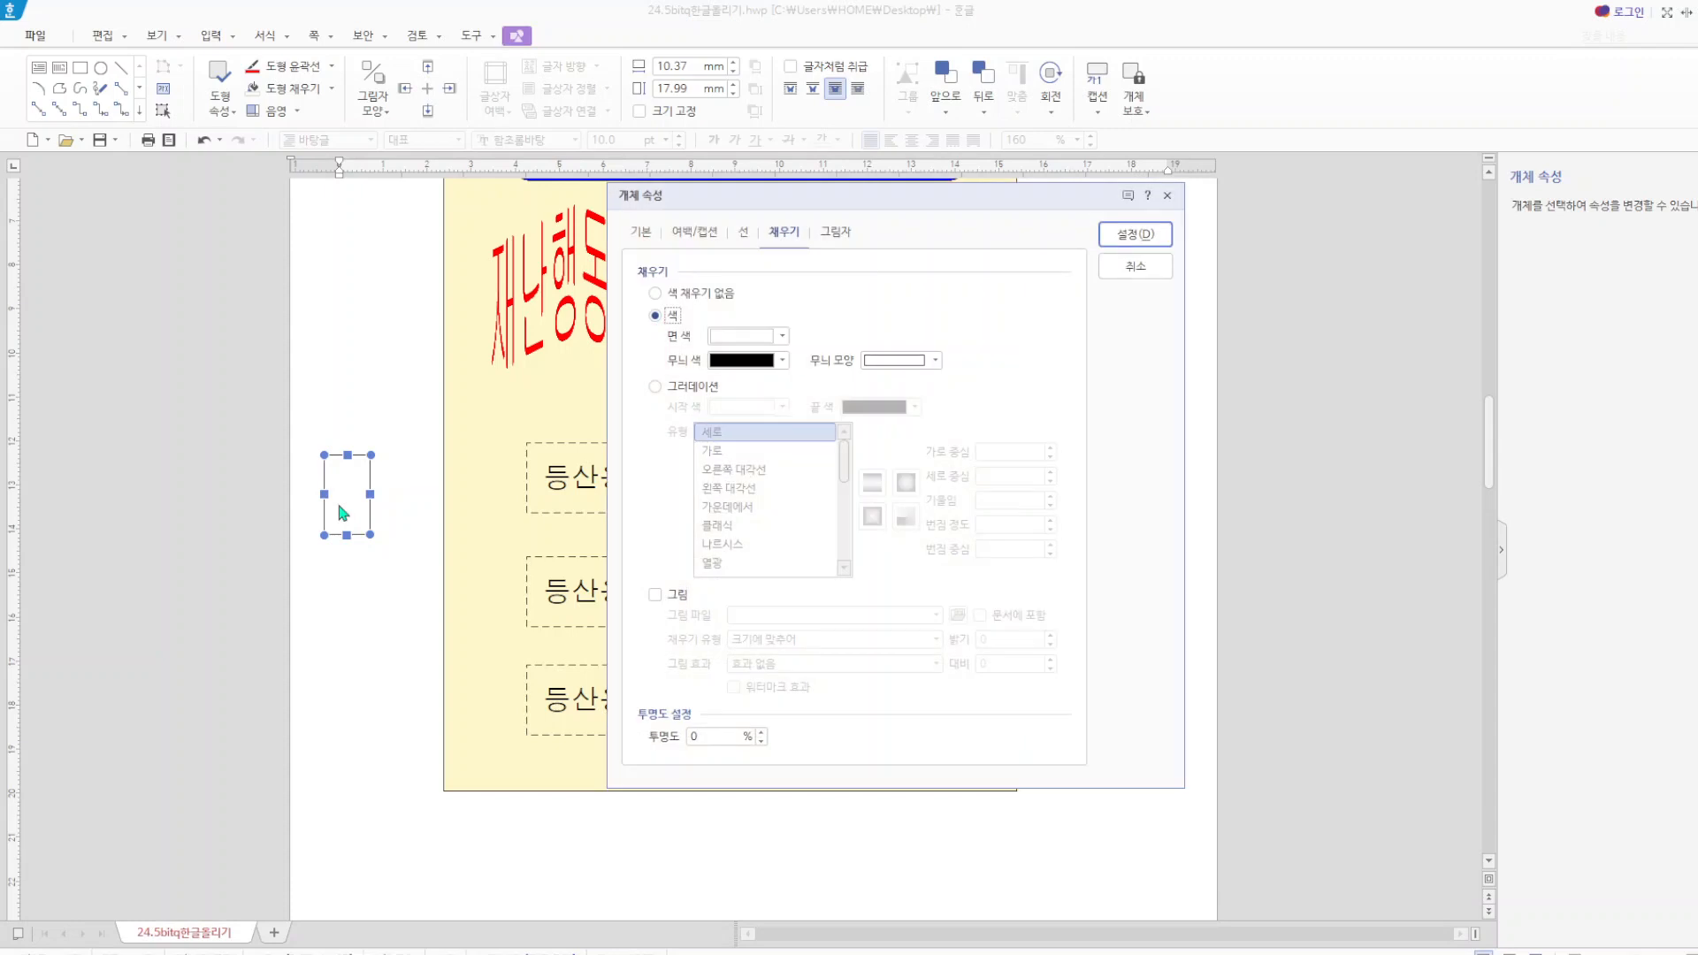
click(639, 233)
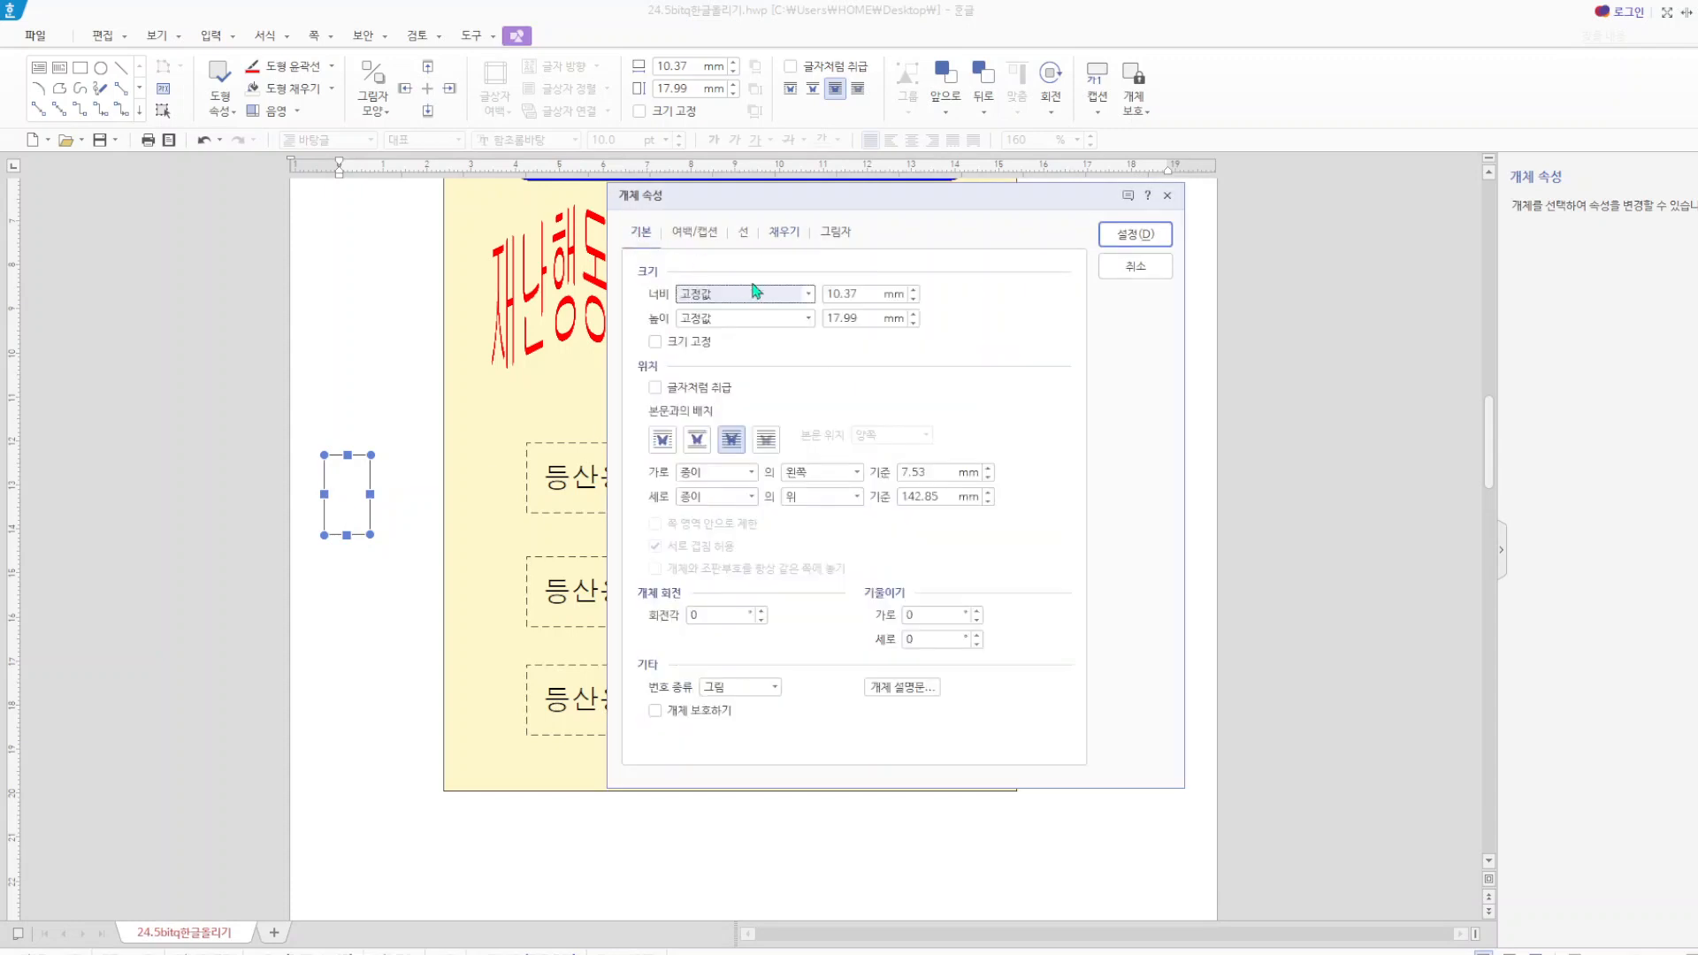
click(872, 294)
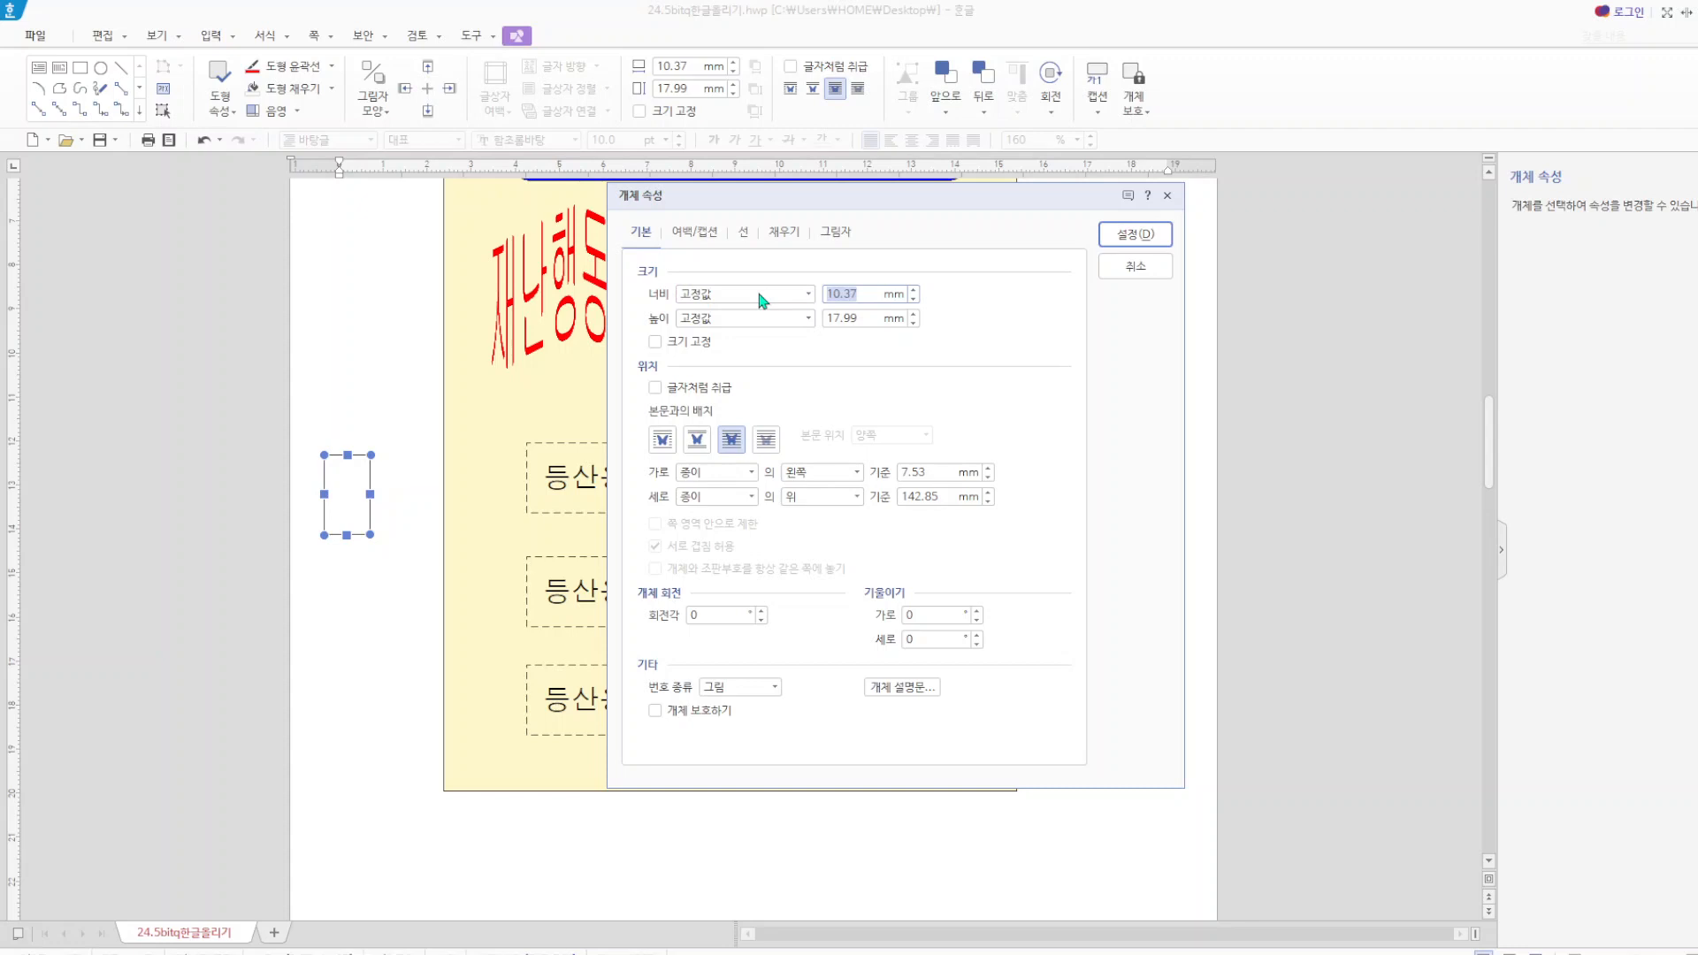
text(9)
click(858, 320)
text(20)
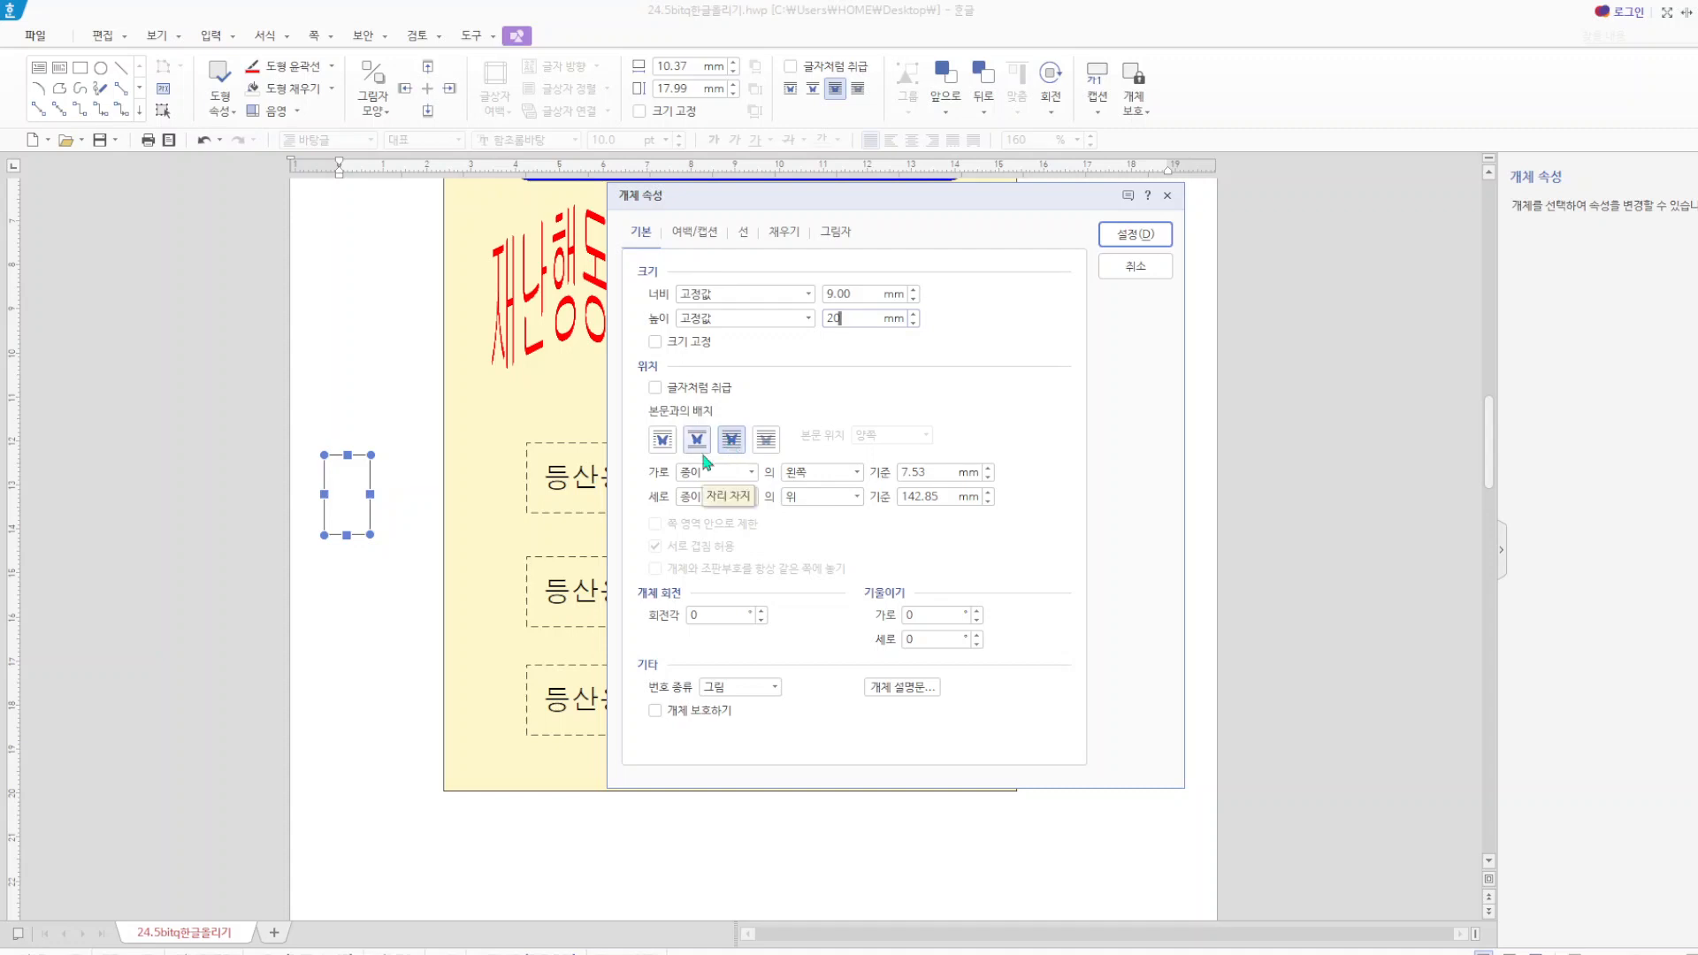
click(656, 389)
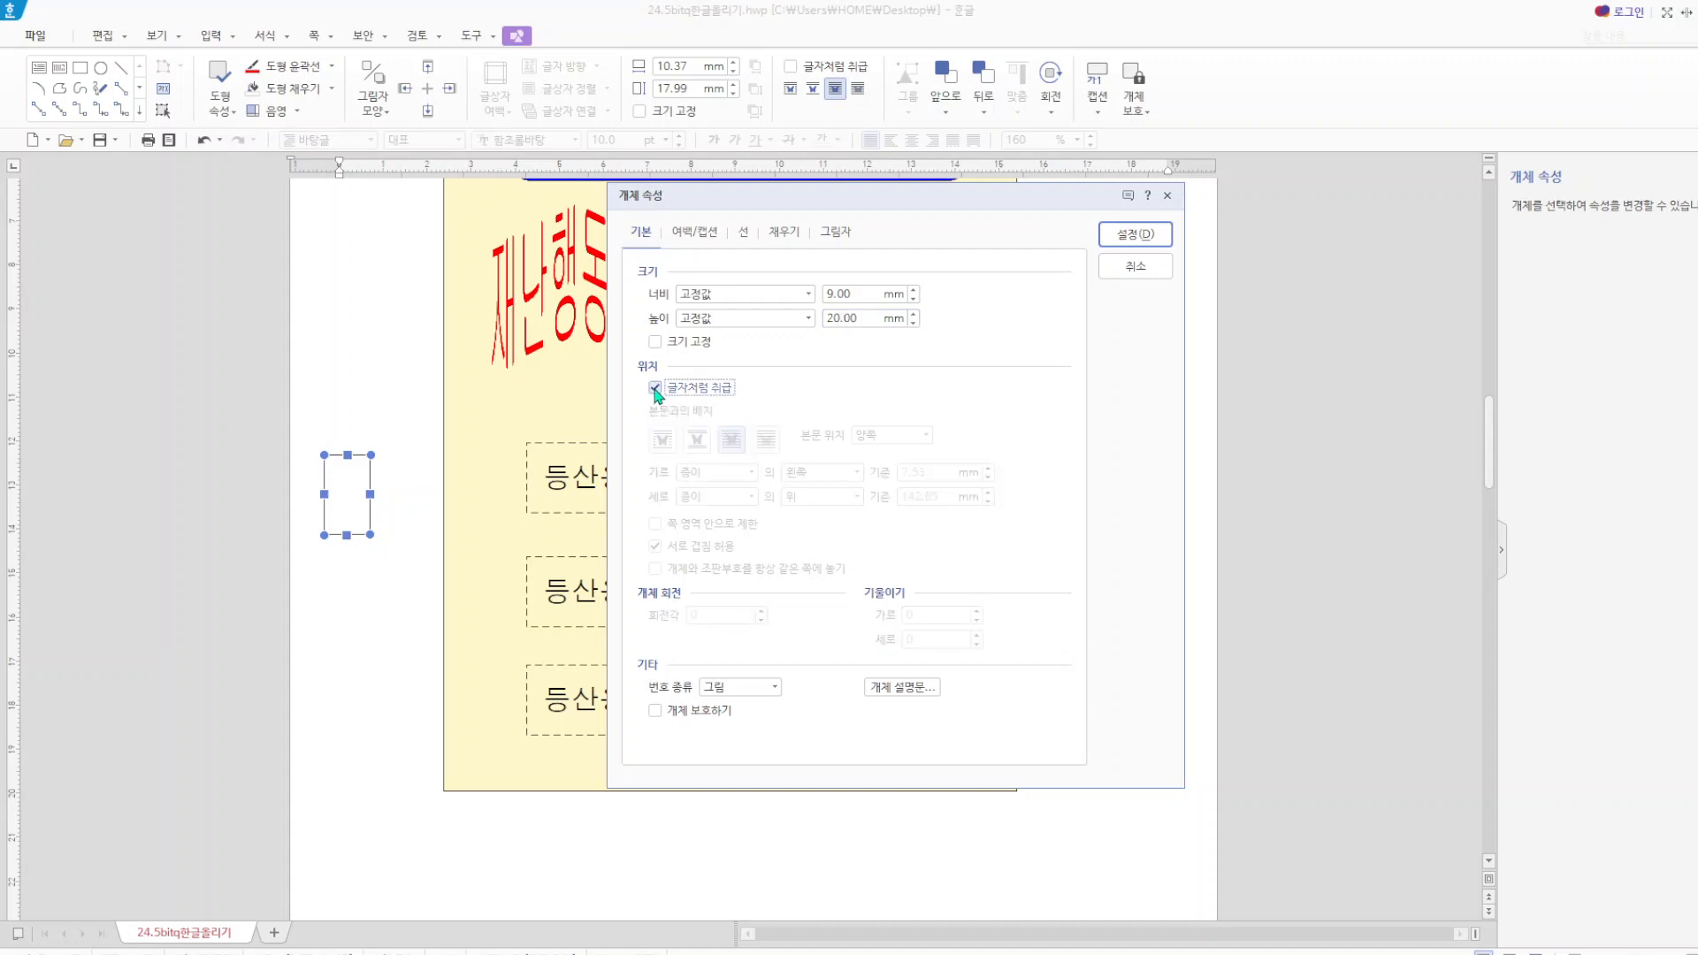
Fill the small rectangle with a light blue face colour and apply its properties.
click(781, 233)
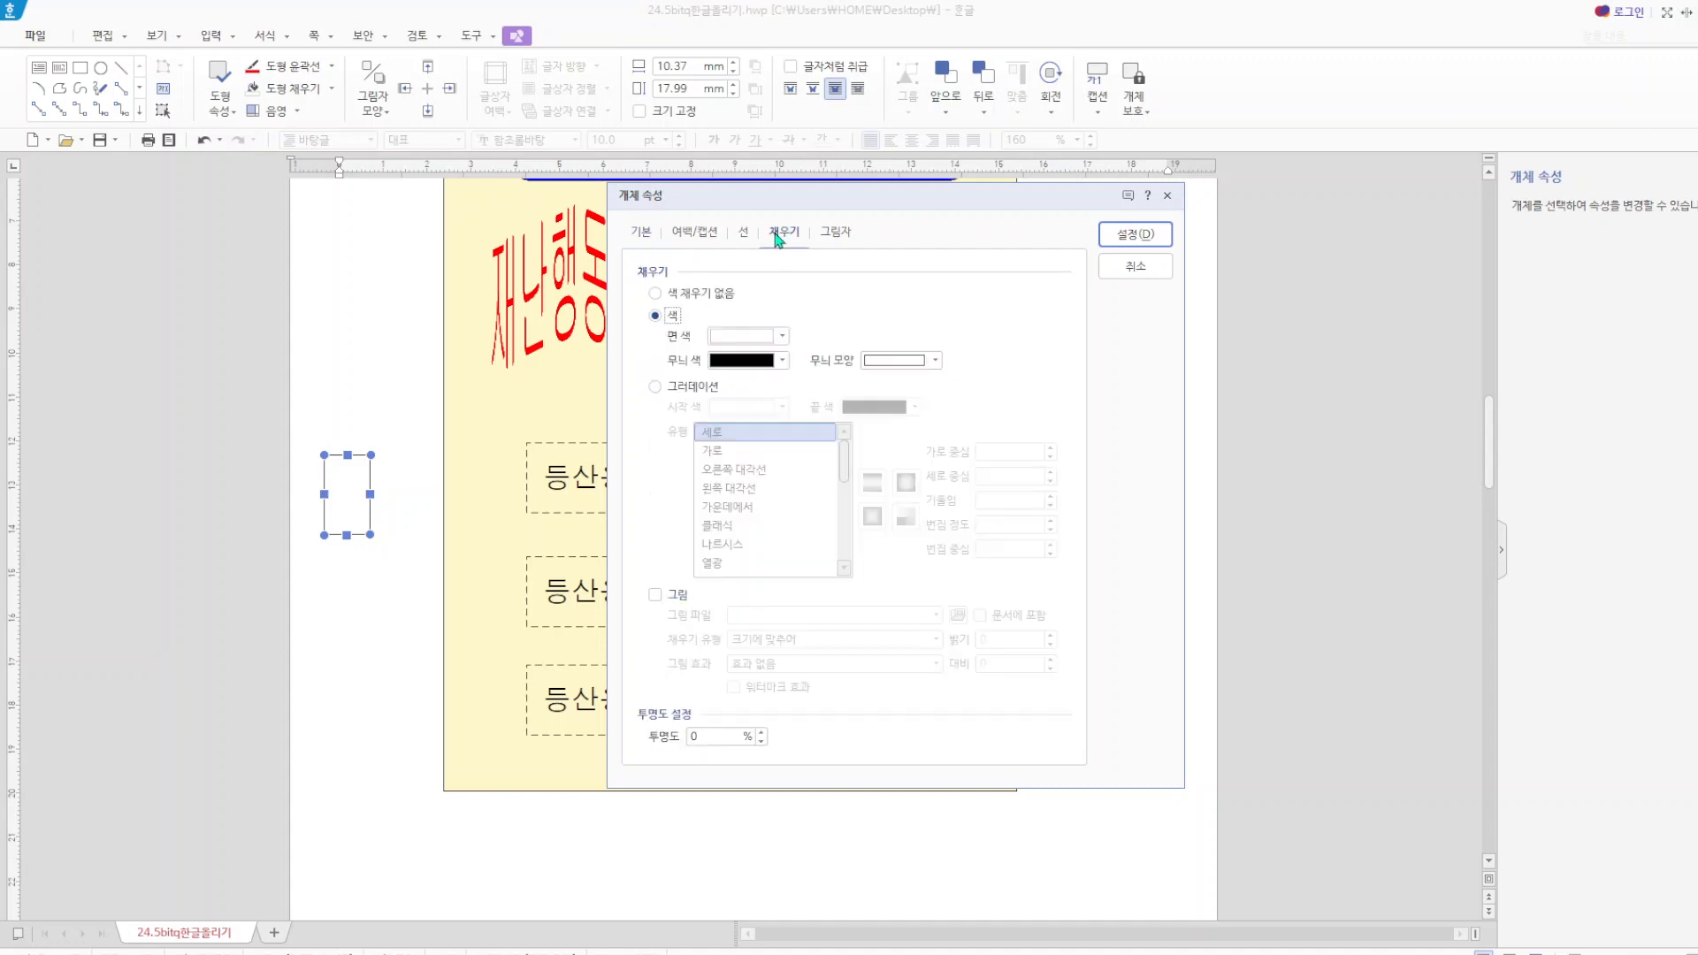
click(768, 336)
click(795, 443)
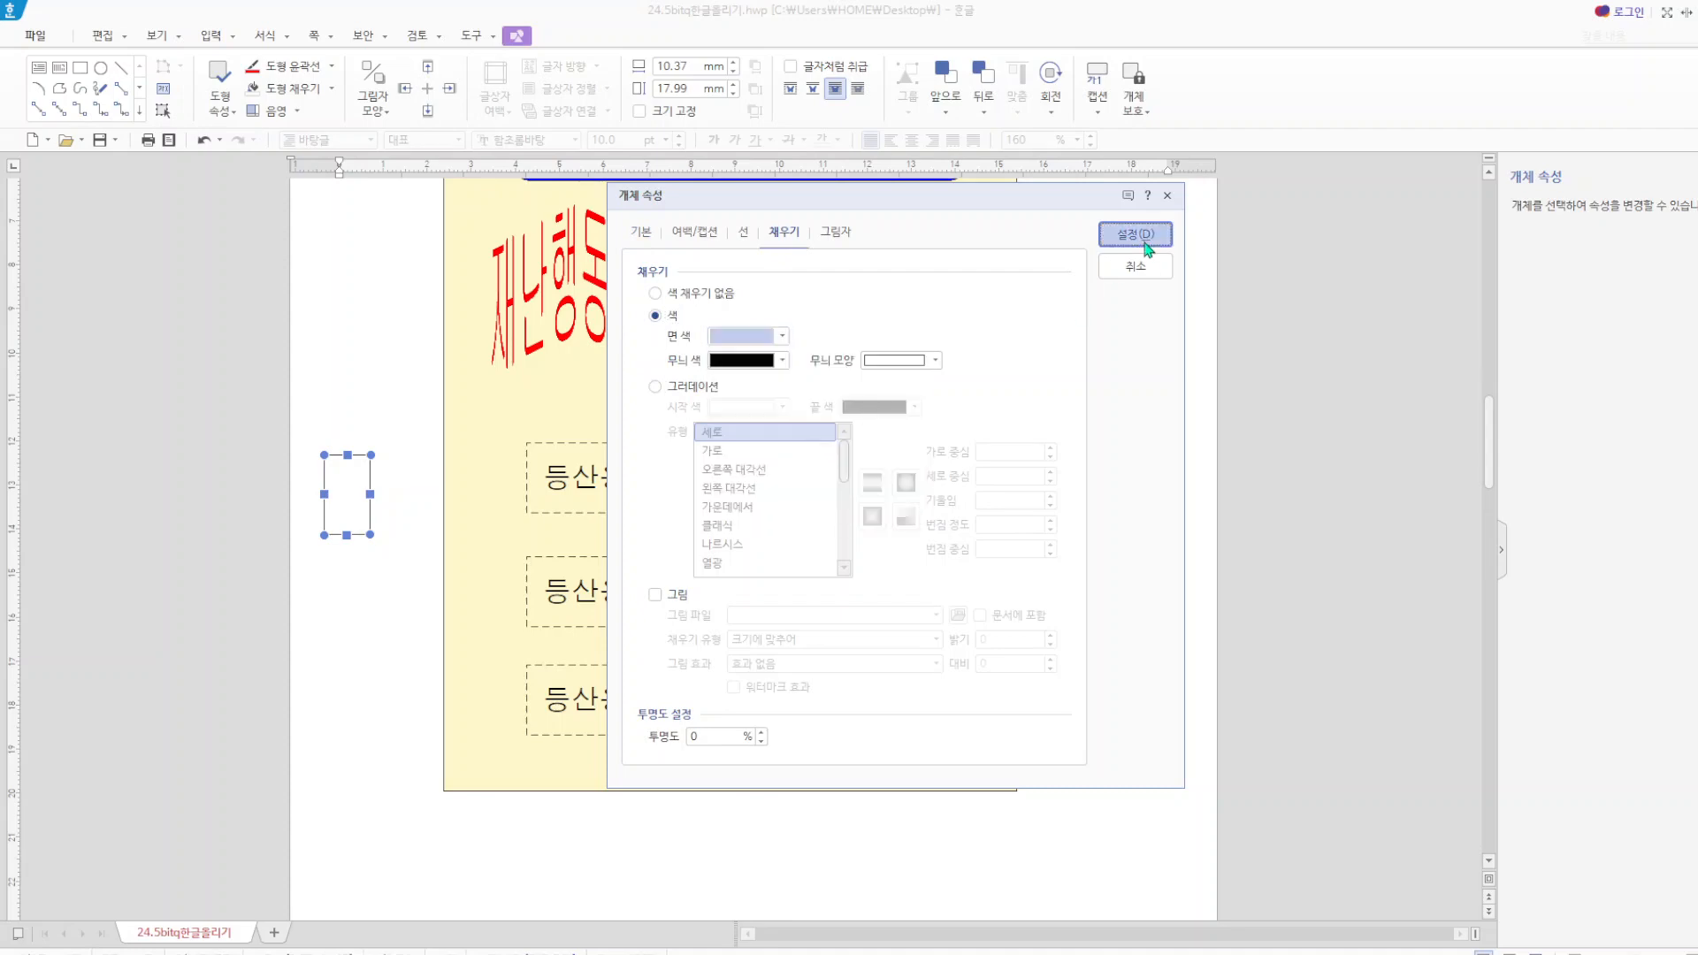
click(1150, 235)
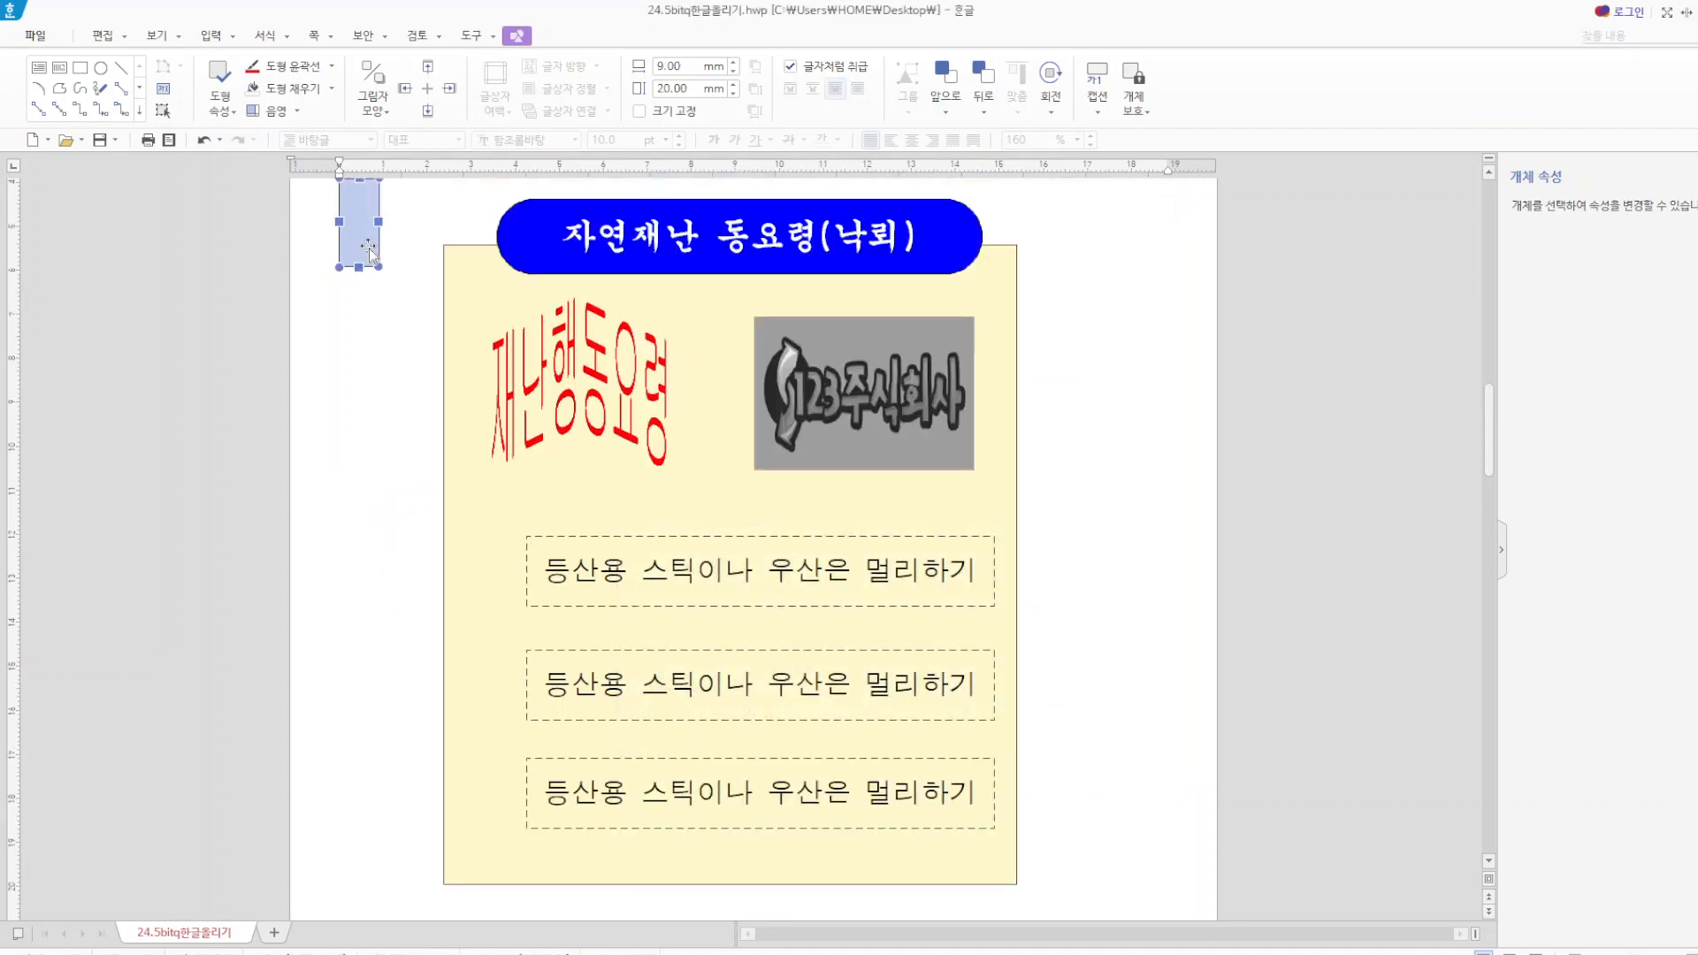
scroll(379, 540, up, 3)
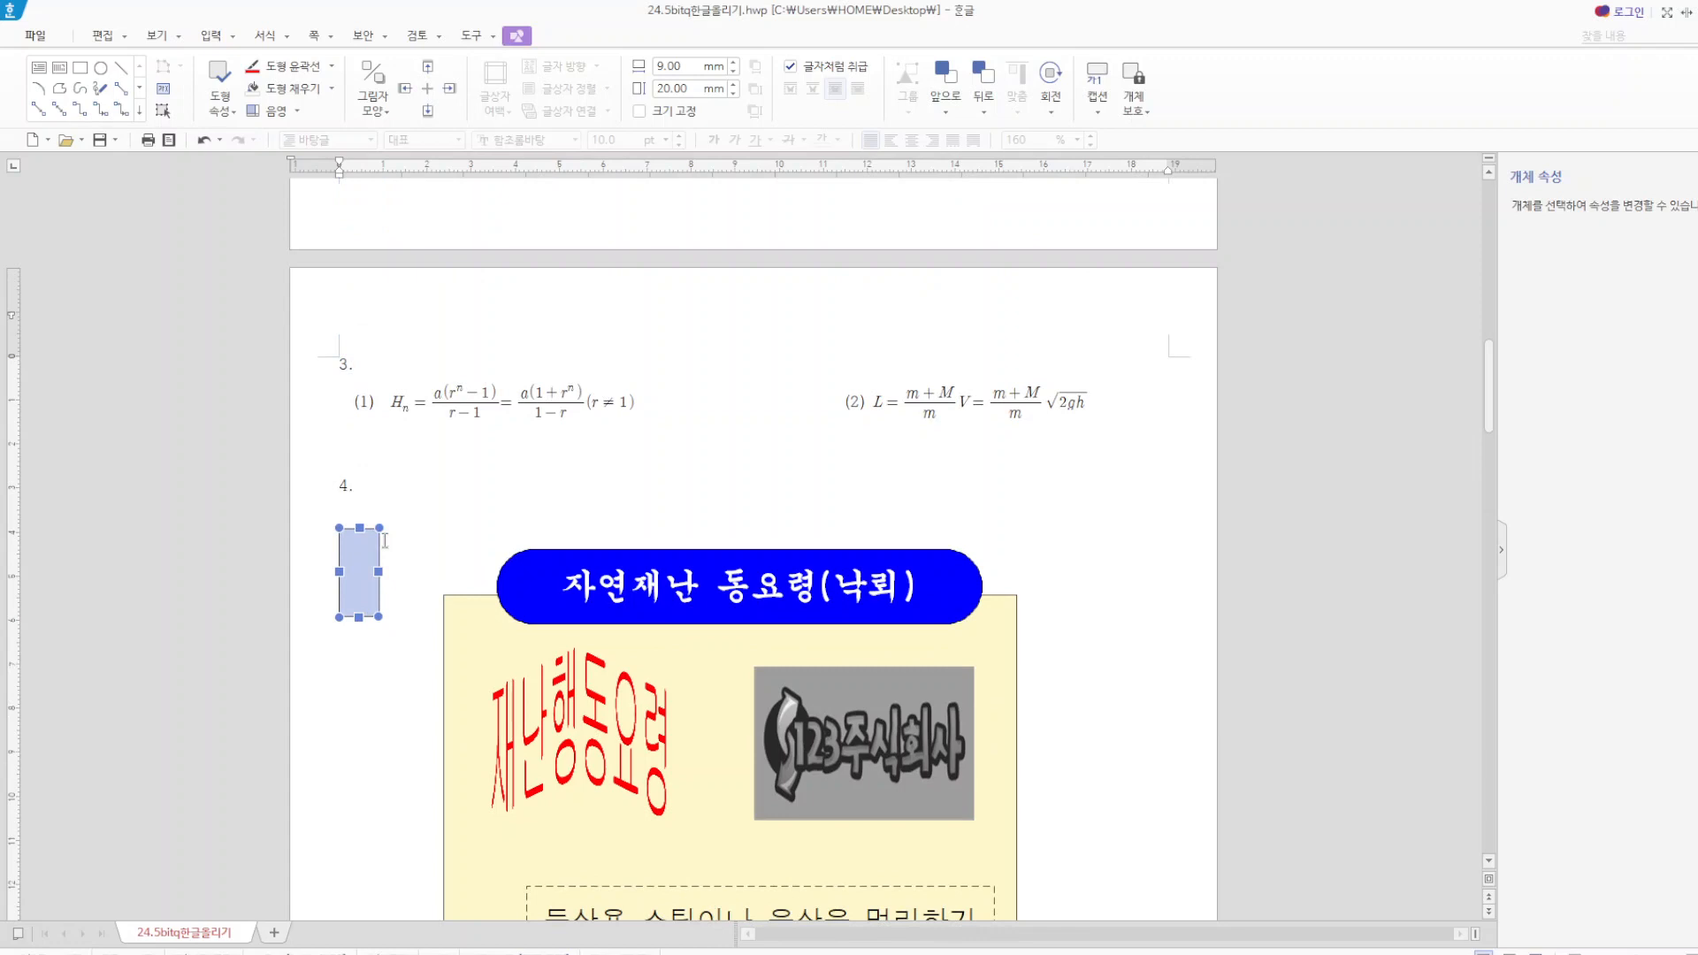
double_click(352, 571)
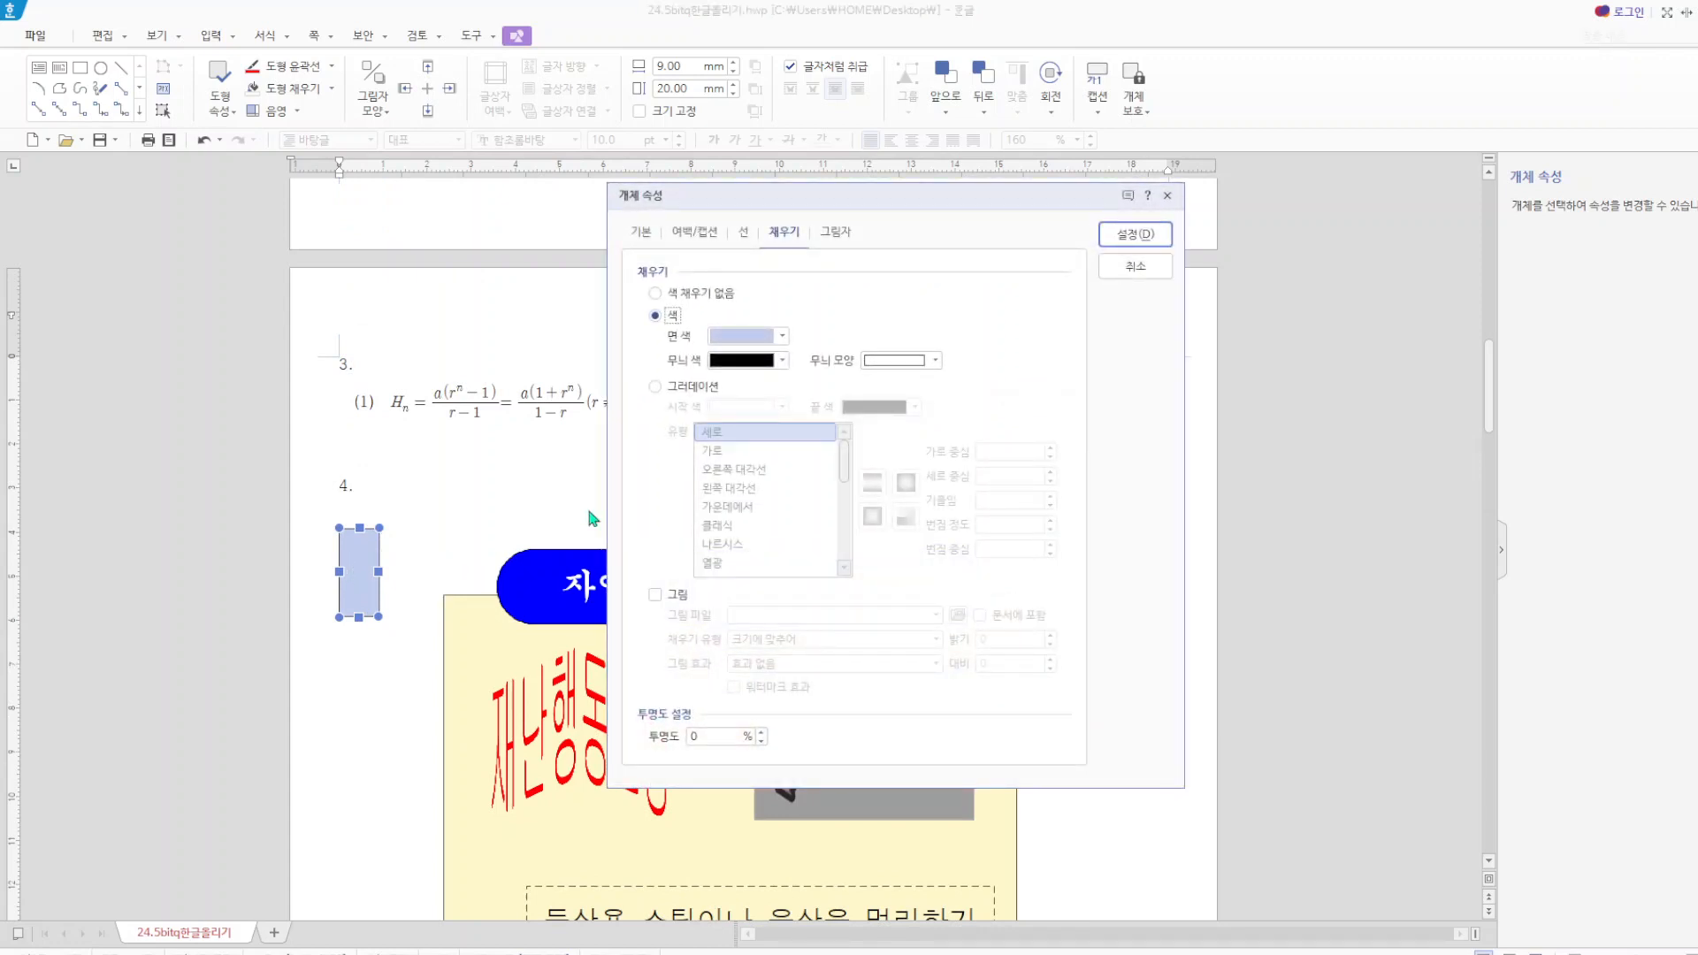
click(1135, 265)
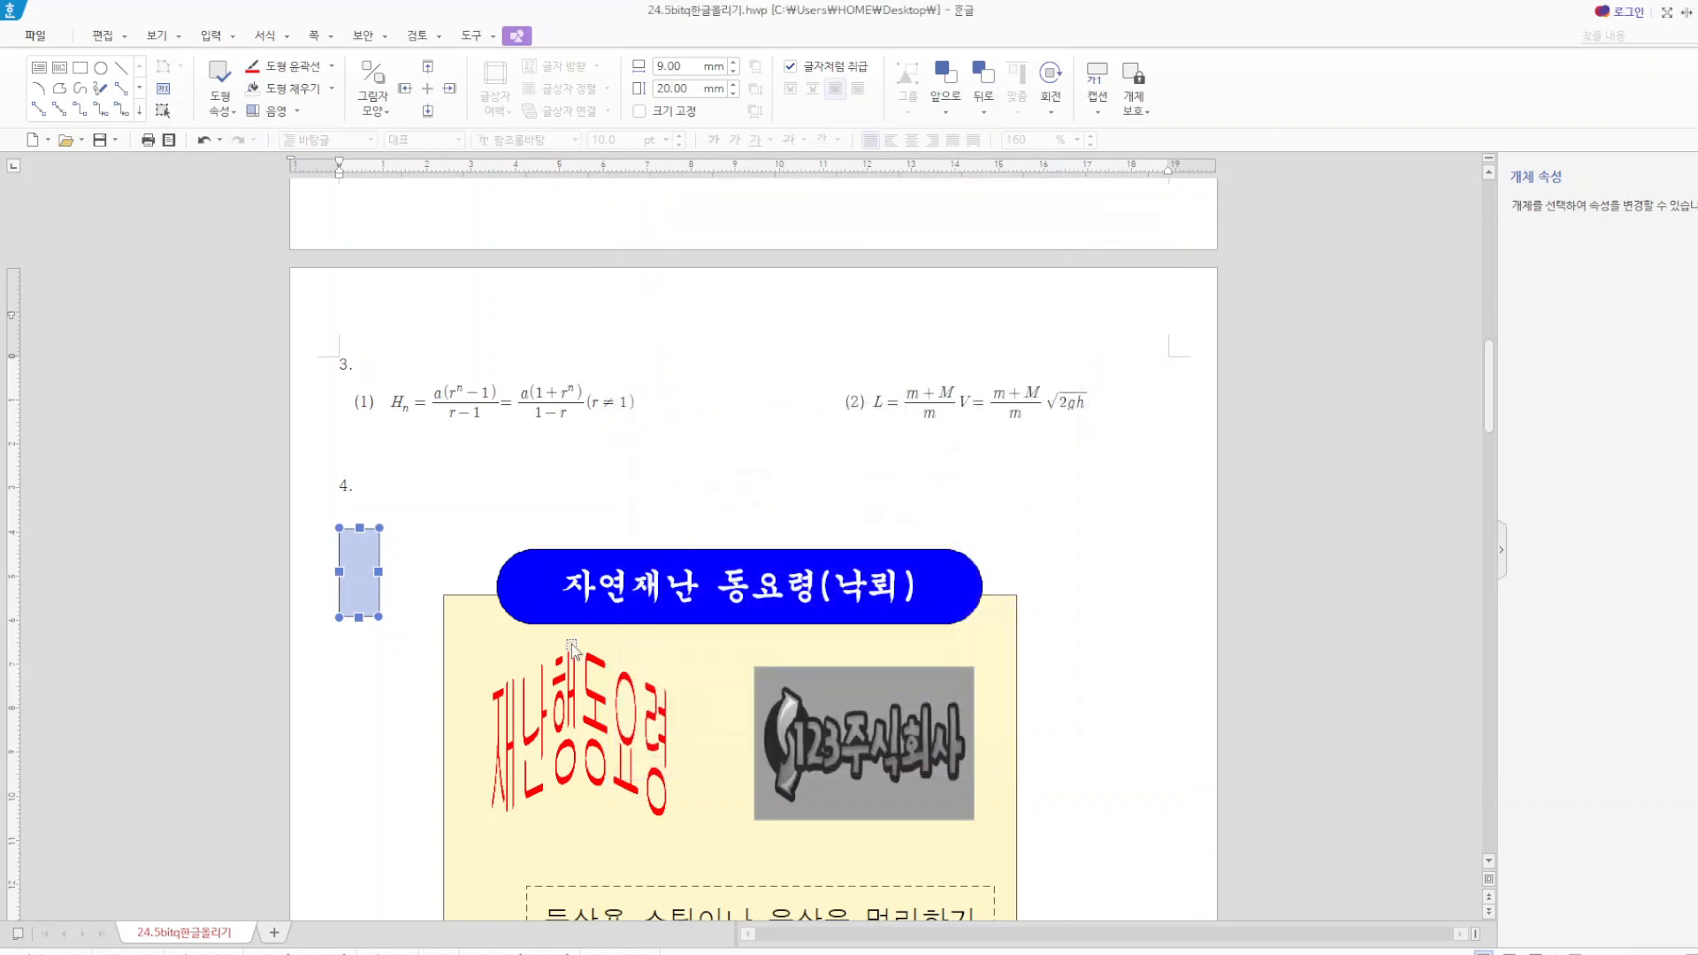
click(319, 731)
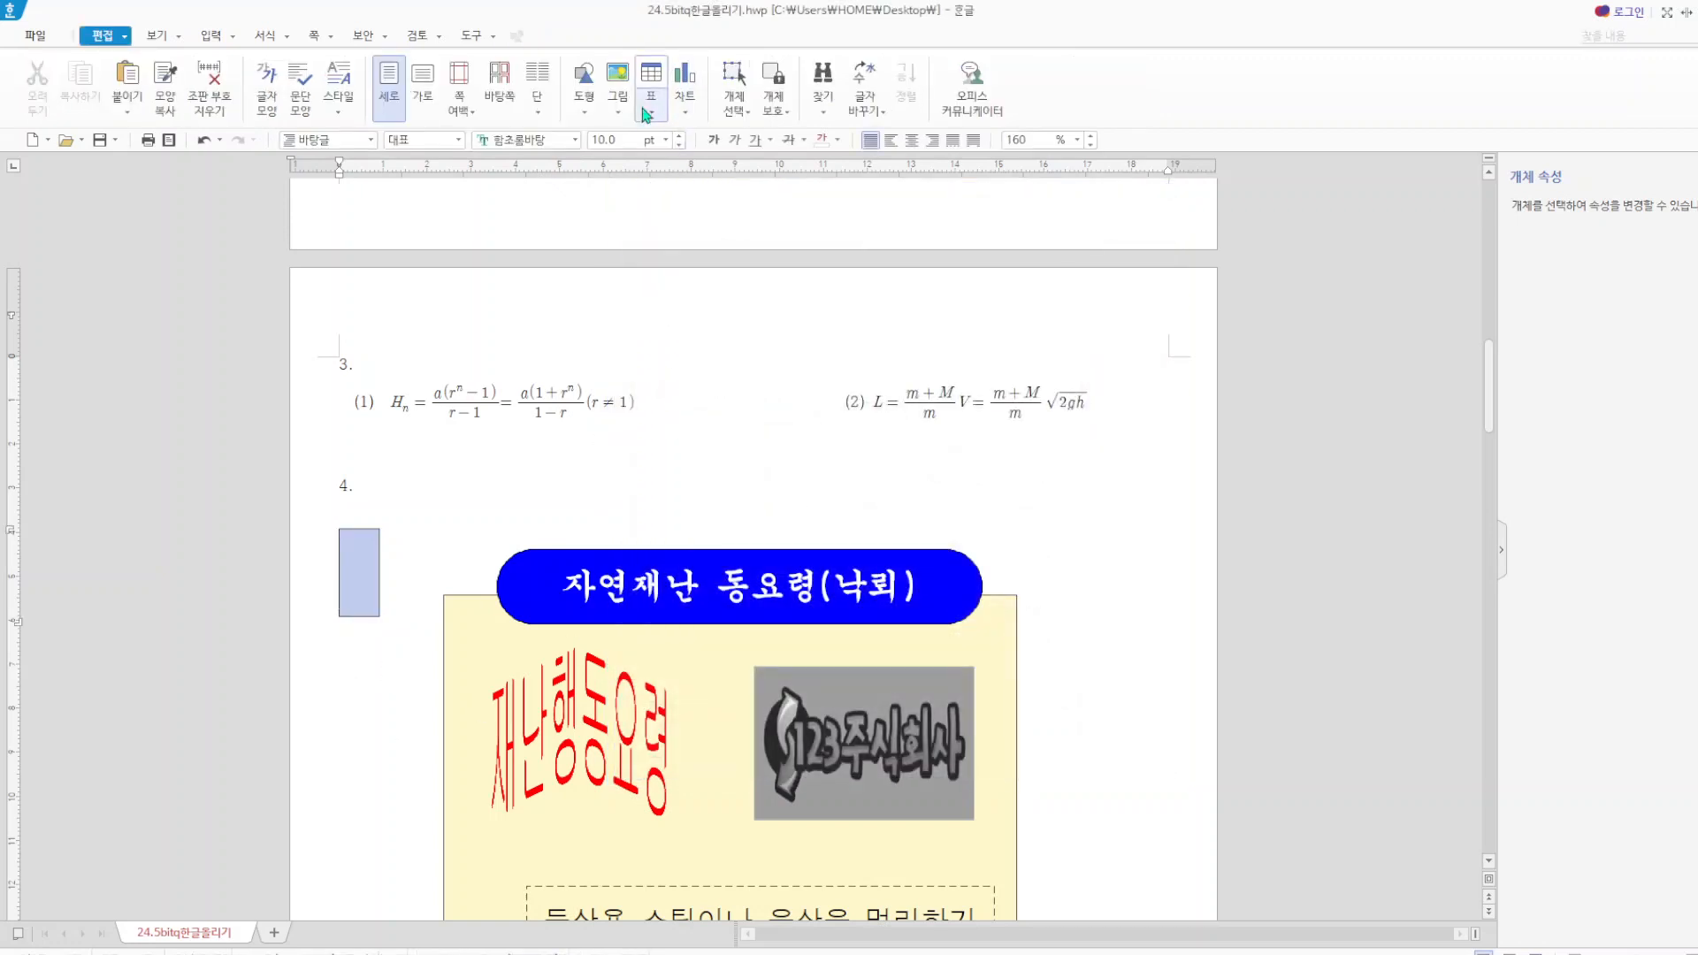
Draw an ellipse about 14 mm wide and 13 mm high over the light blue rectangle and enter the number 1 inside it.
click(586, 112)
click(639, 159)
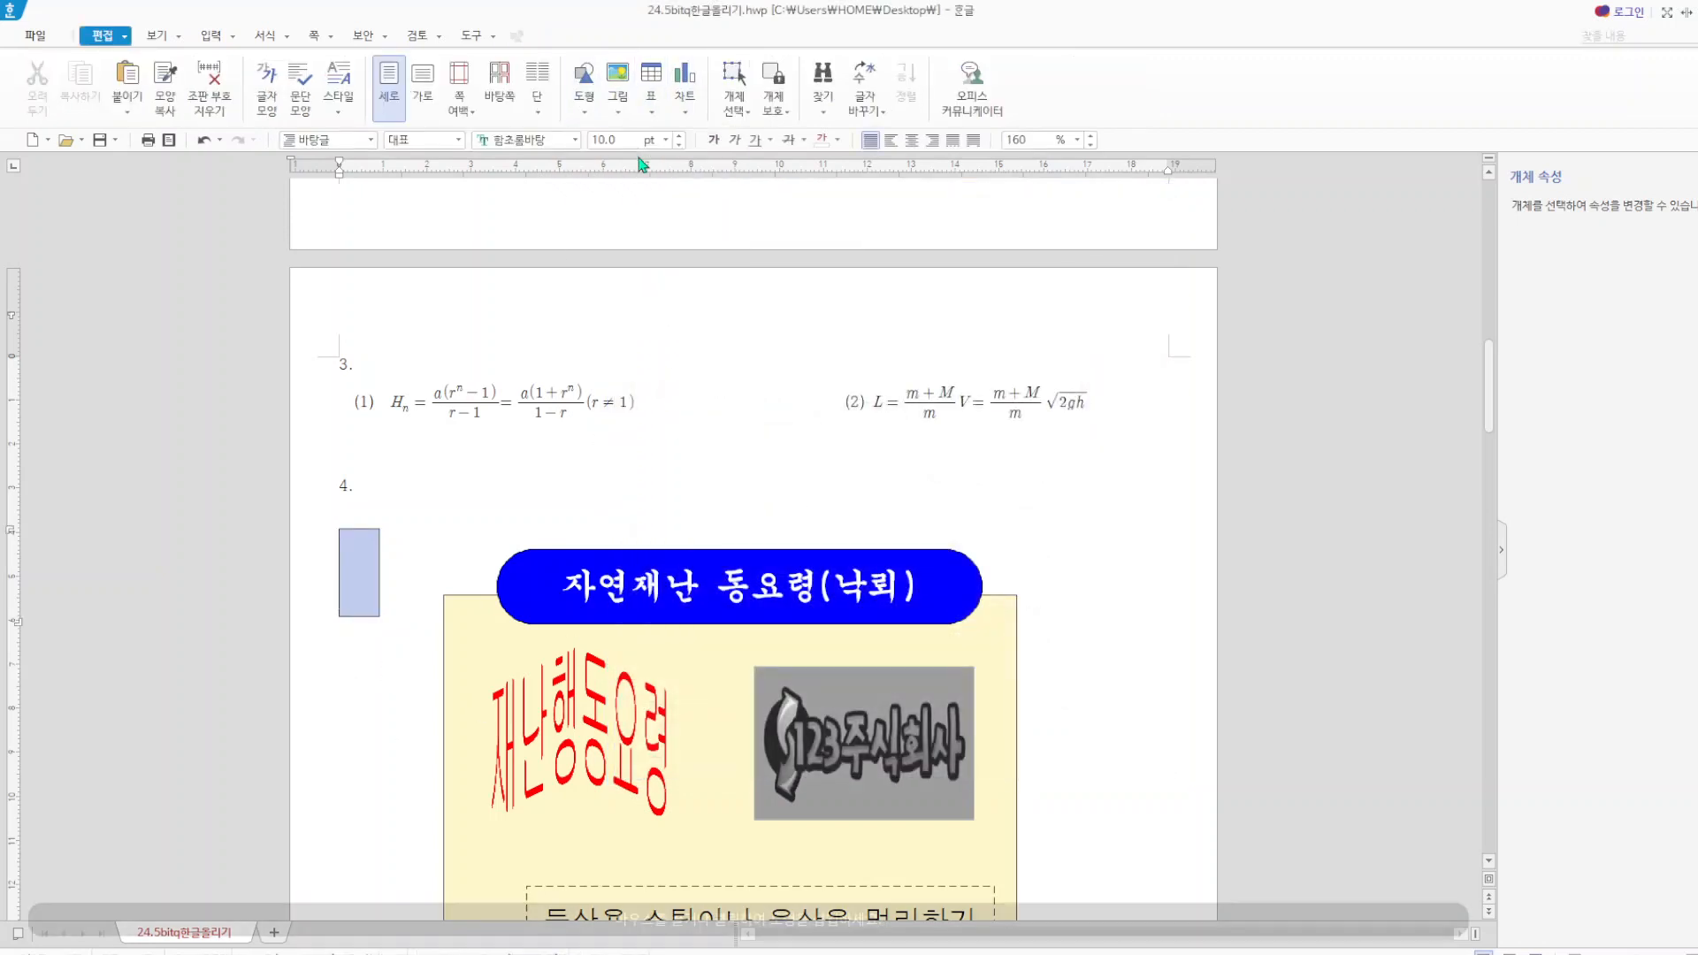
drag(329, 549, 390, 607)
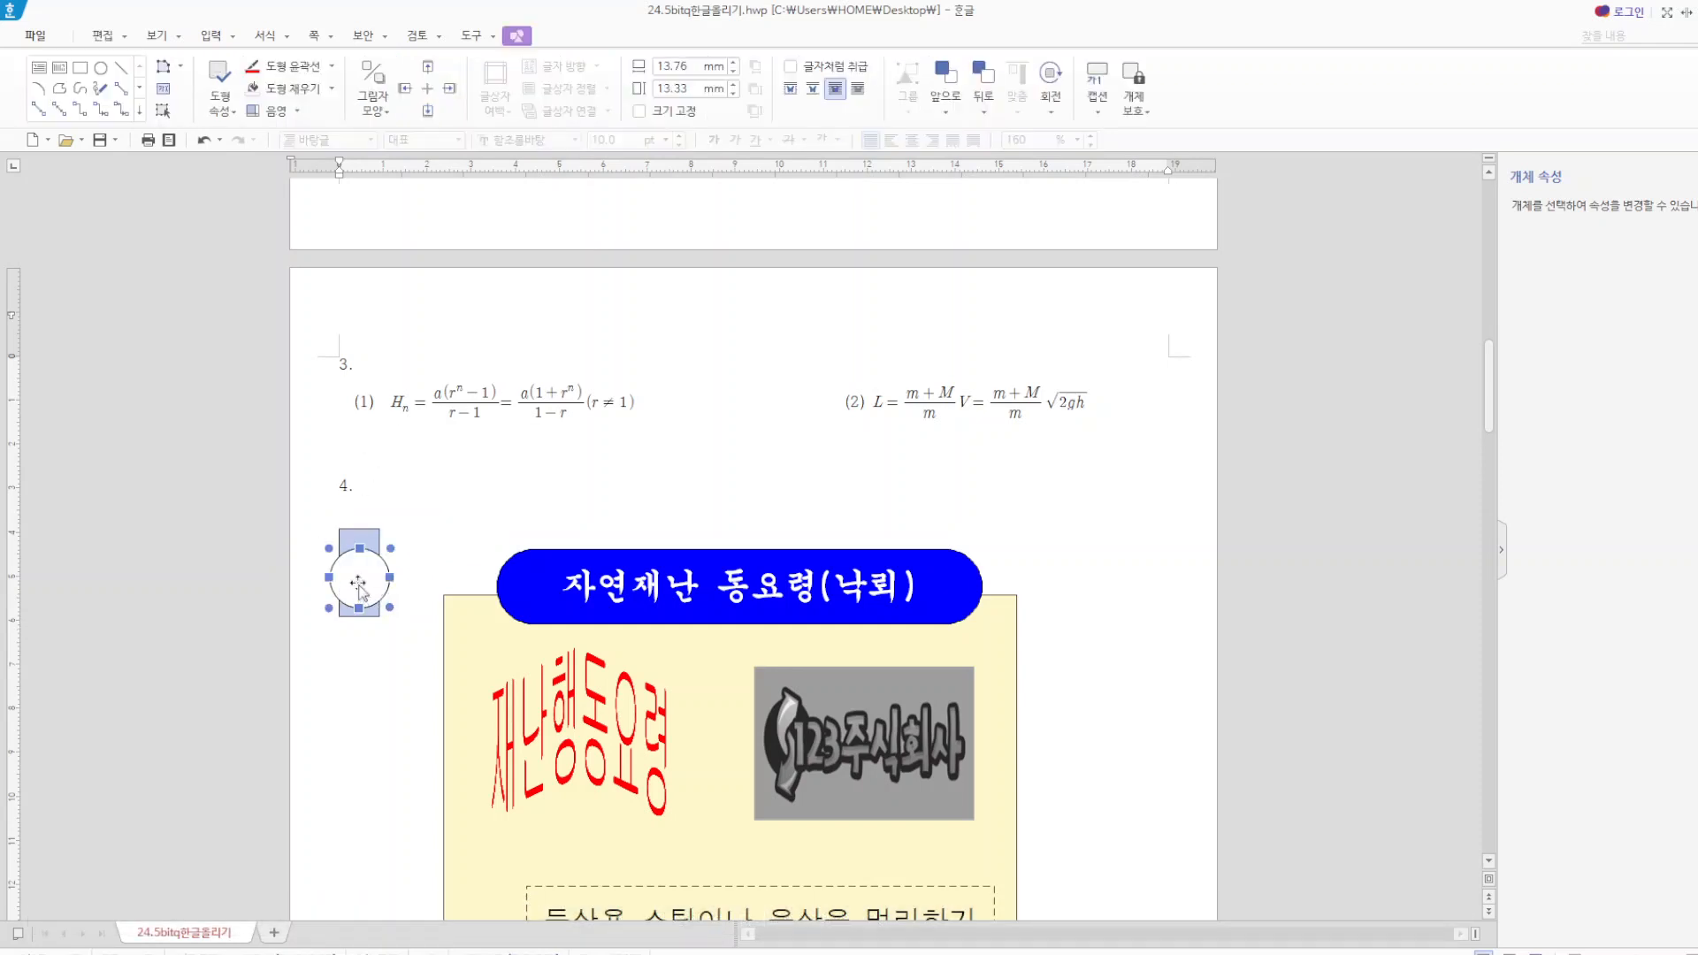
right_click(359, 587)
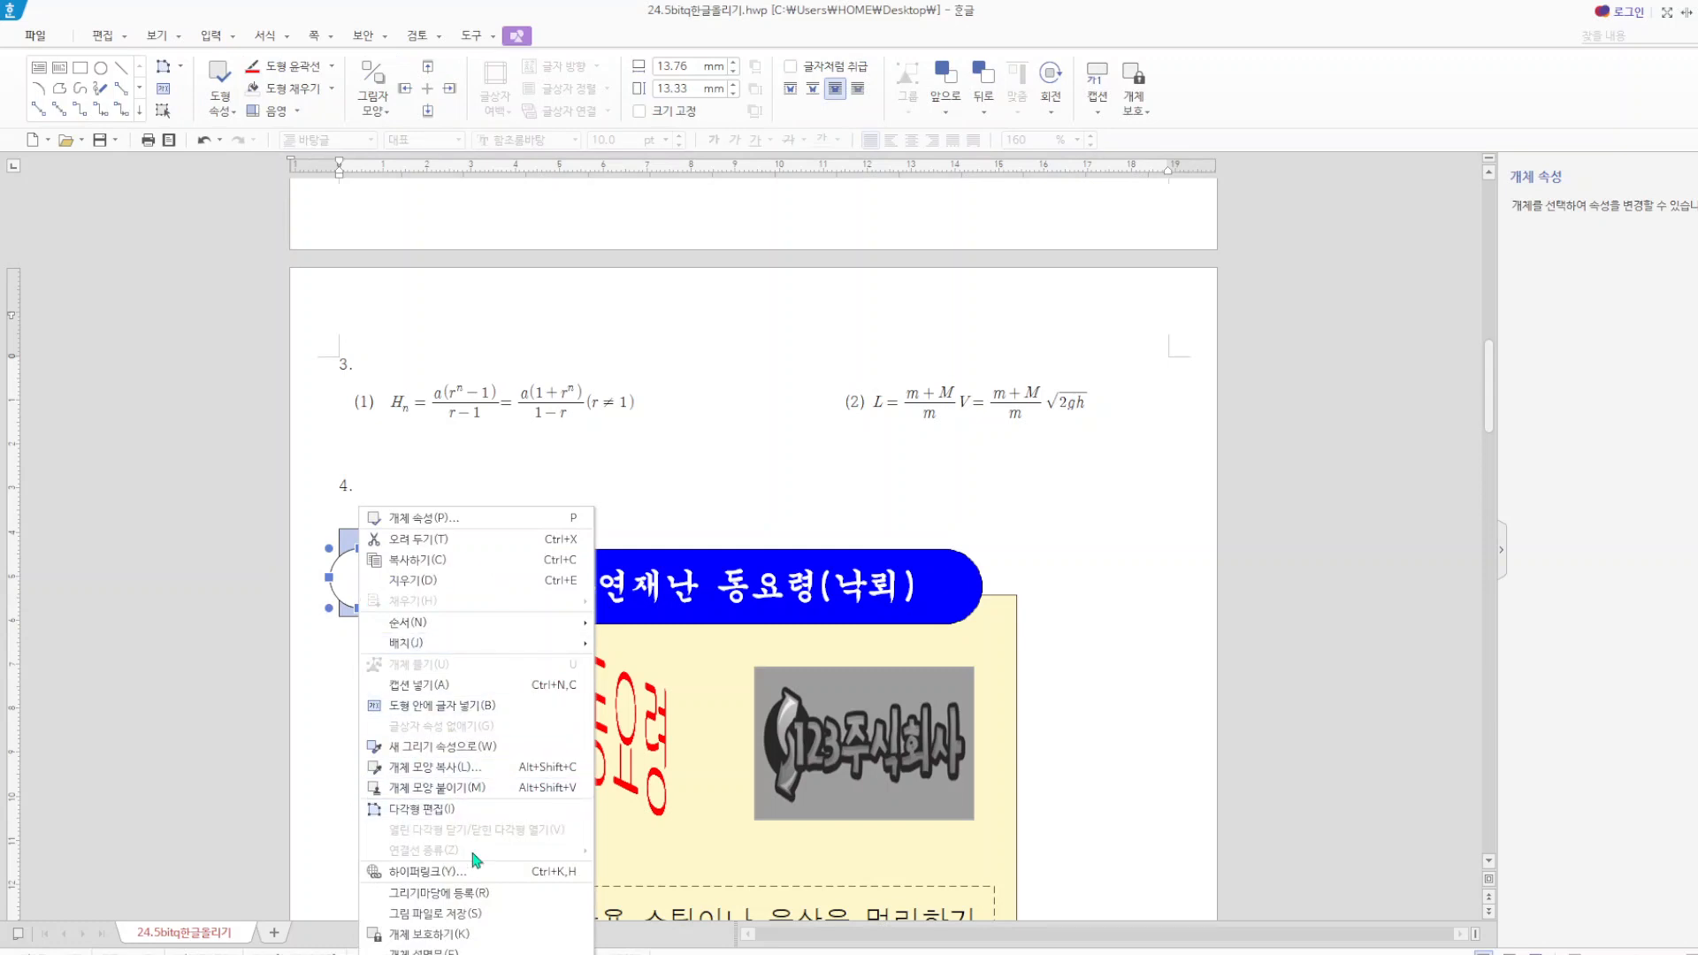
click(478, 706)
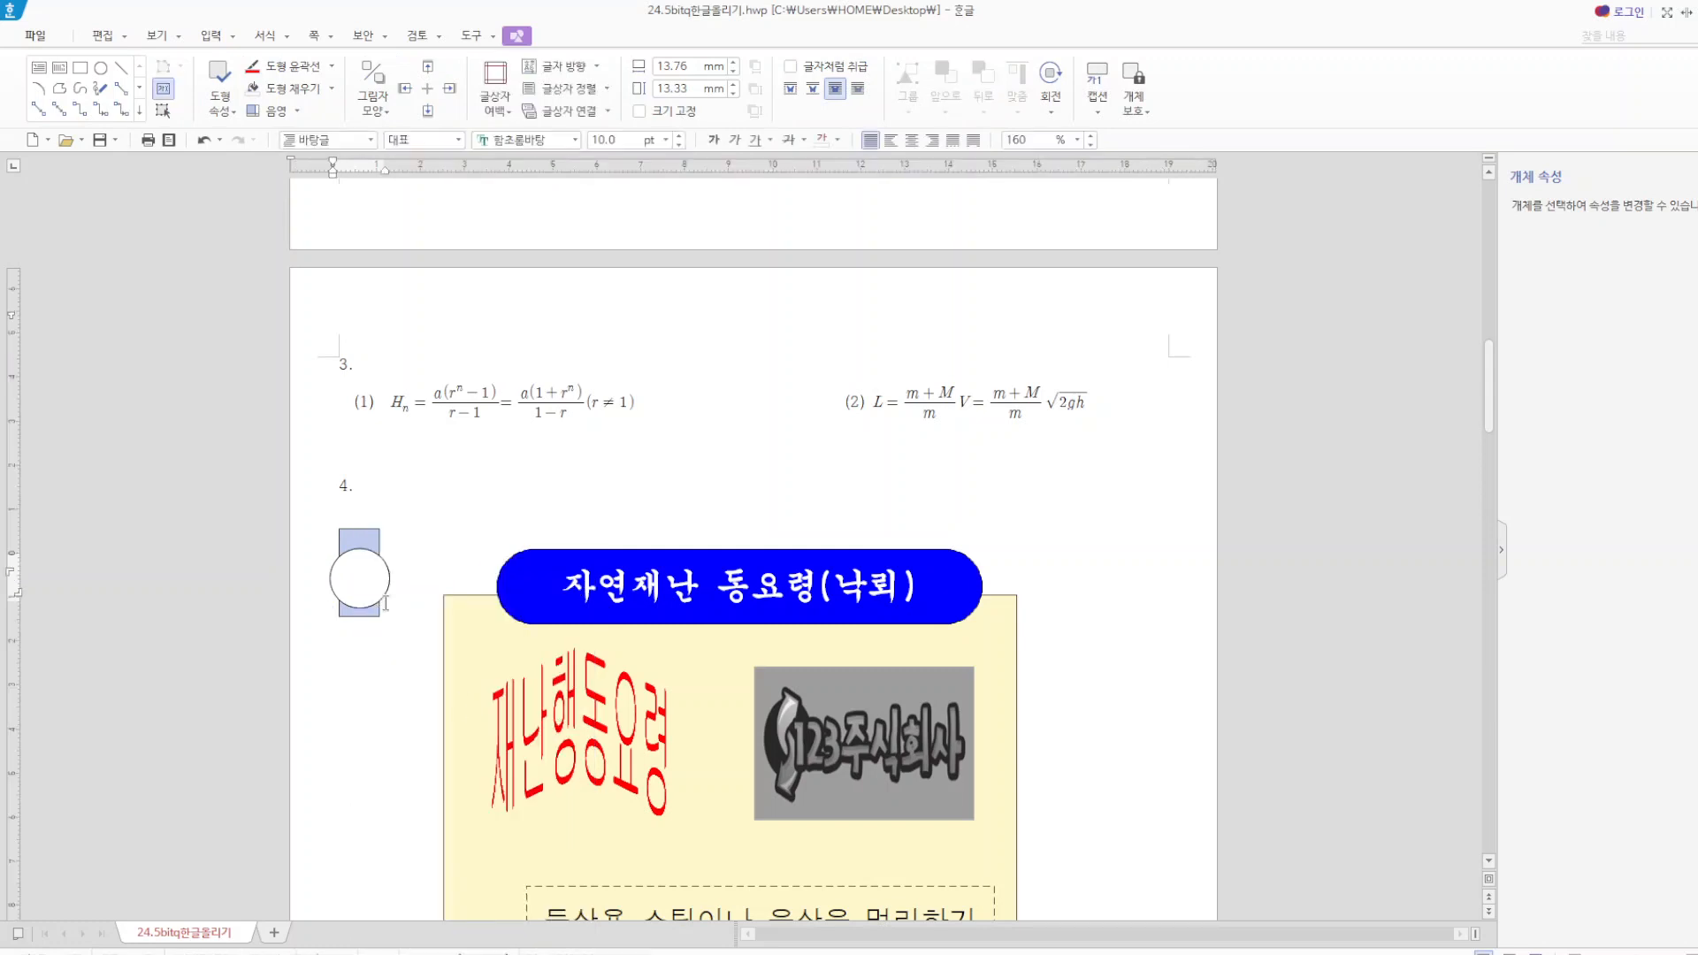
text(1)
Centre the number 1 in the circle and format it in 궁서 at 20 pt.
drag(352, 585, 275, 578)
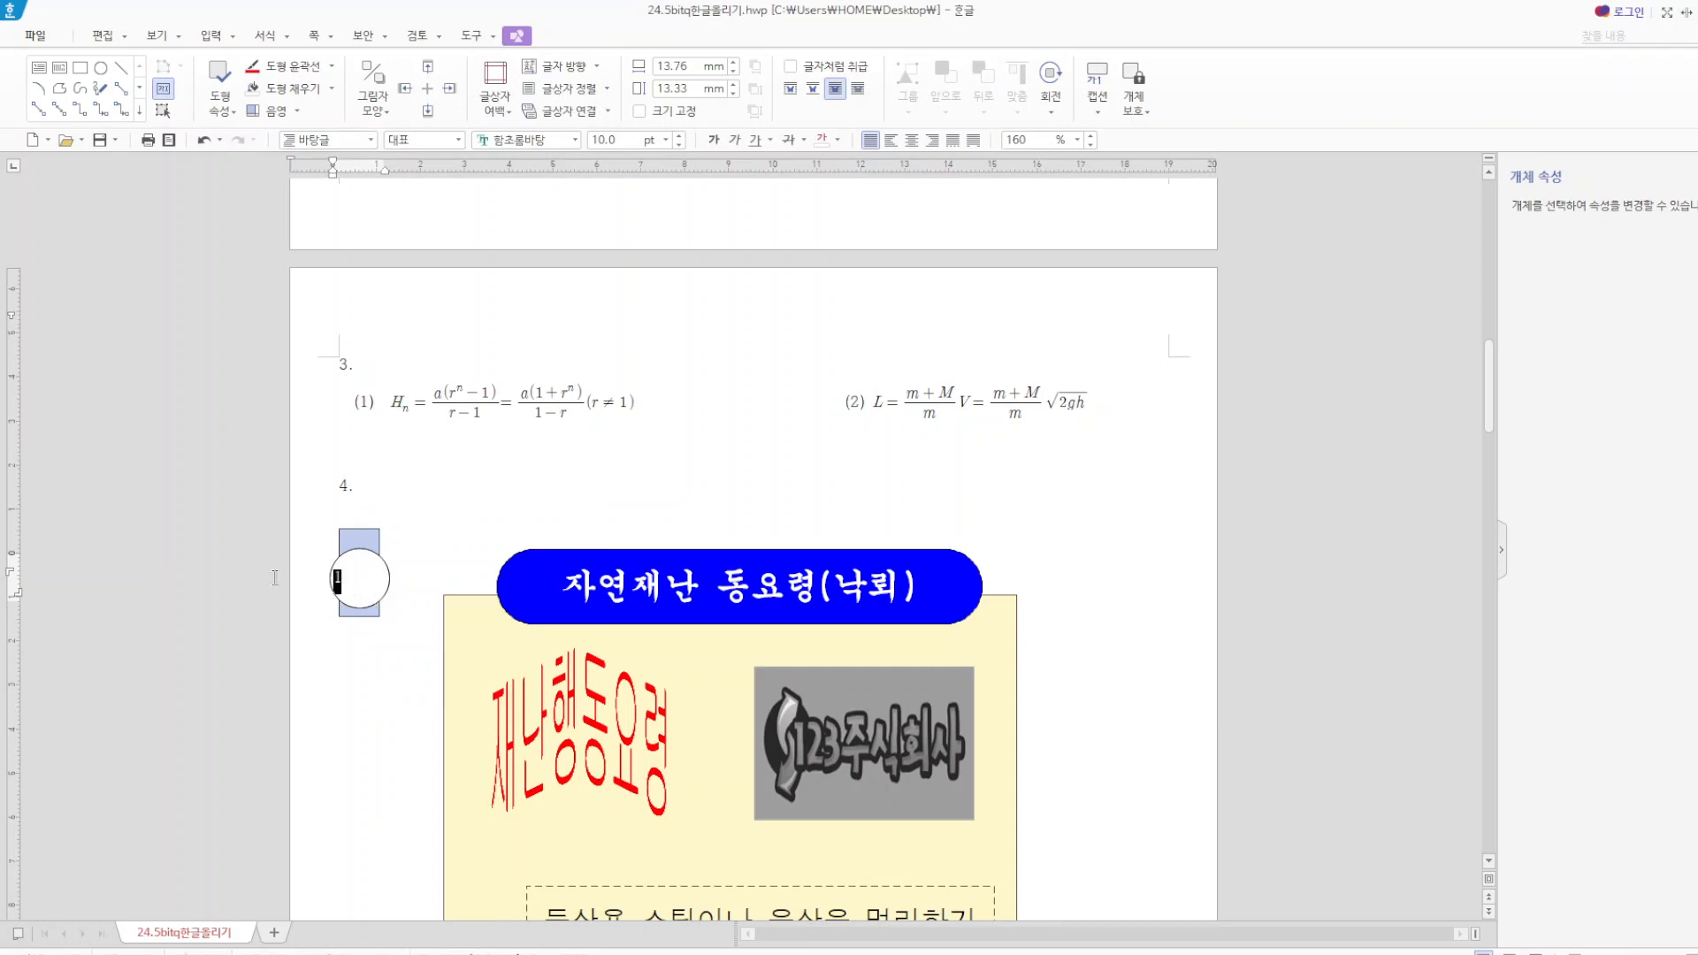
click(912, 141)
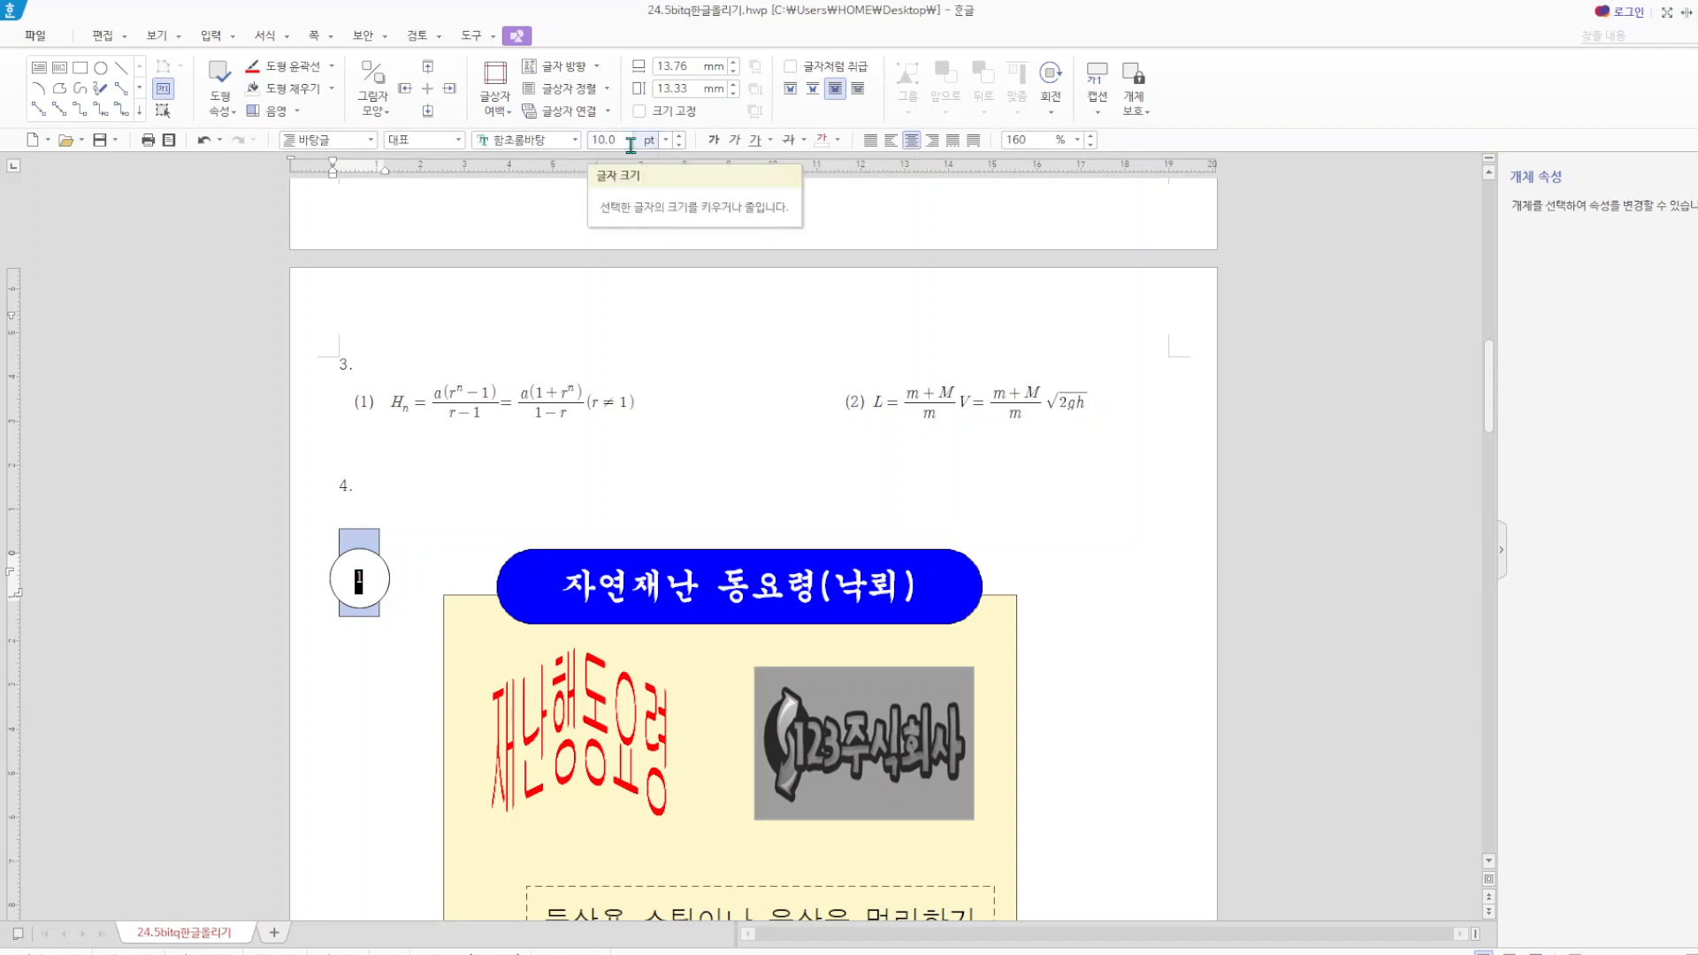
click(558, 138)
text(궁서)
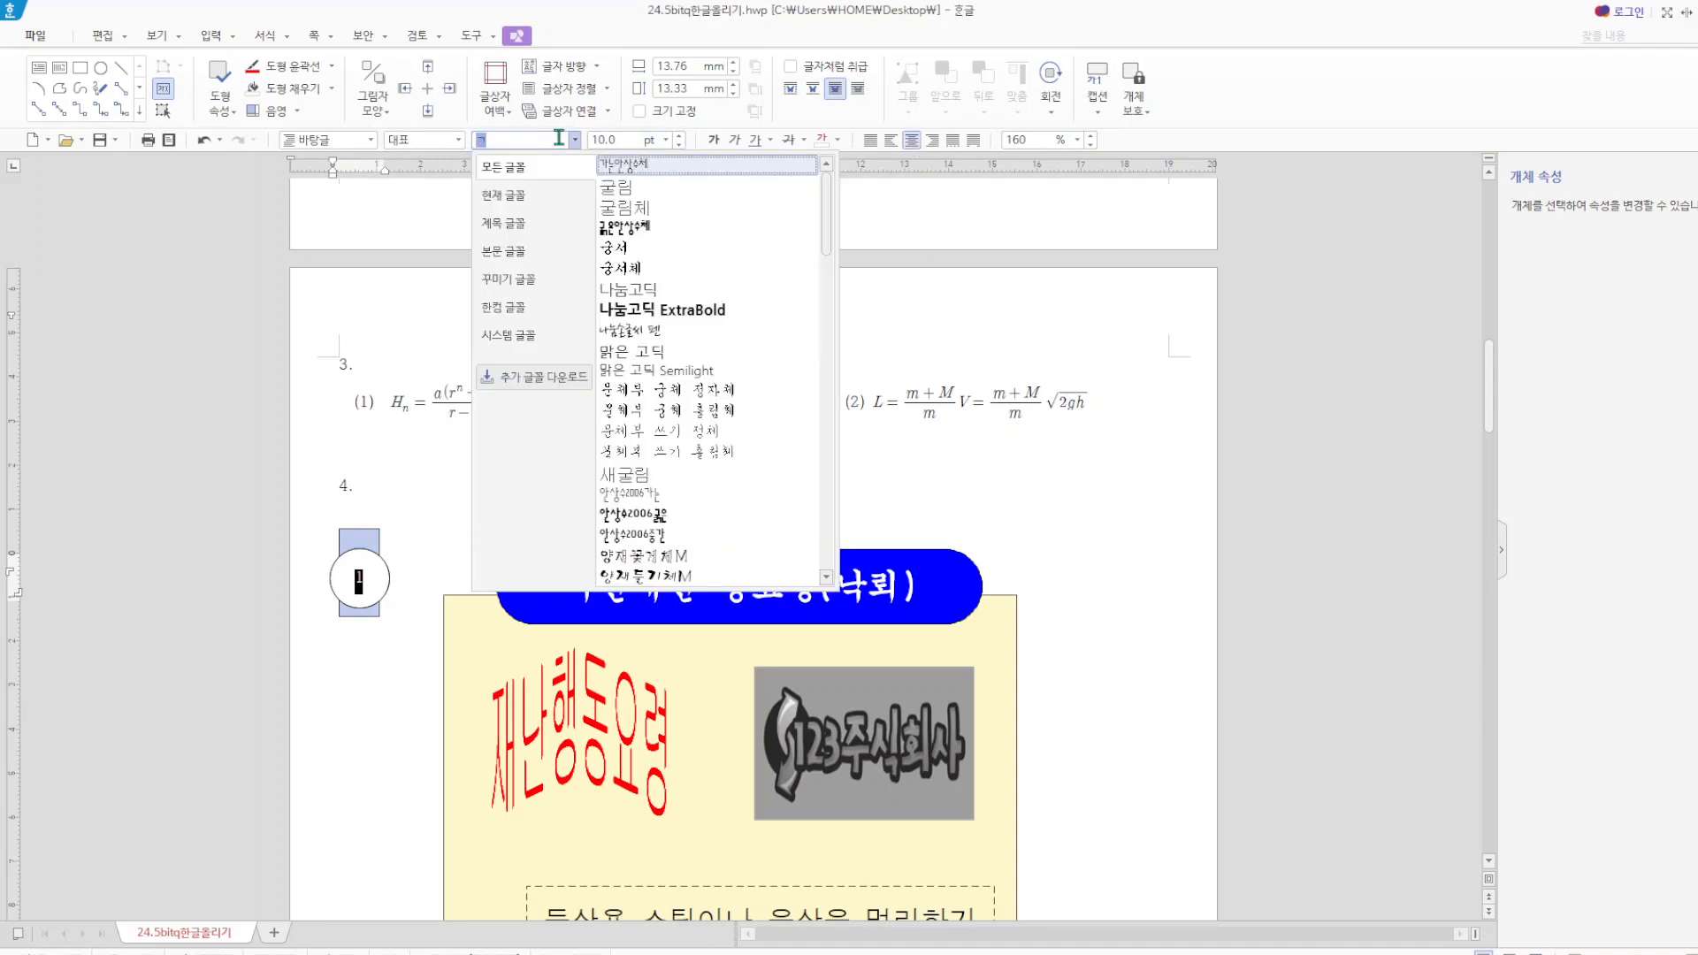
click(630, 143)
text(20)
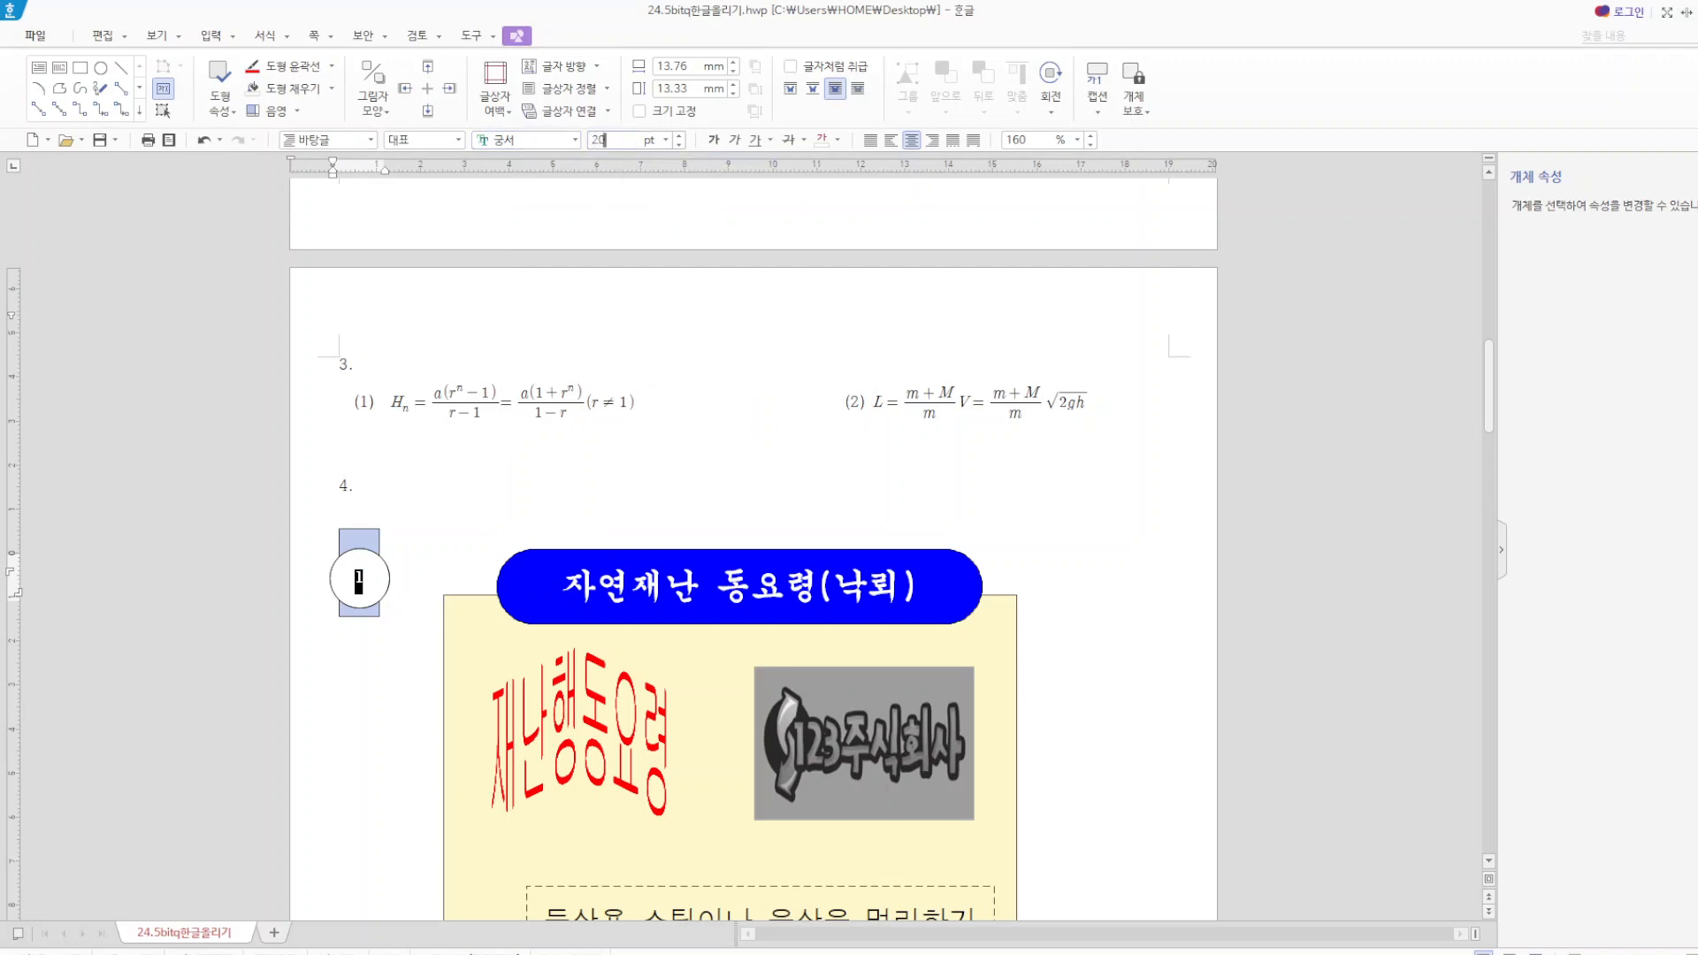
key(Return)
click(427, 678)
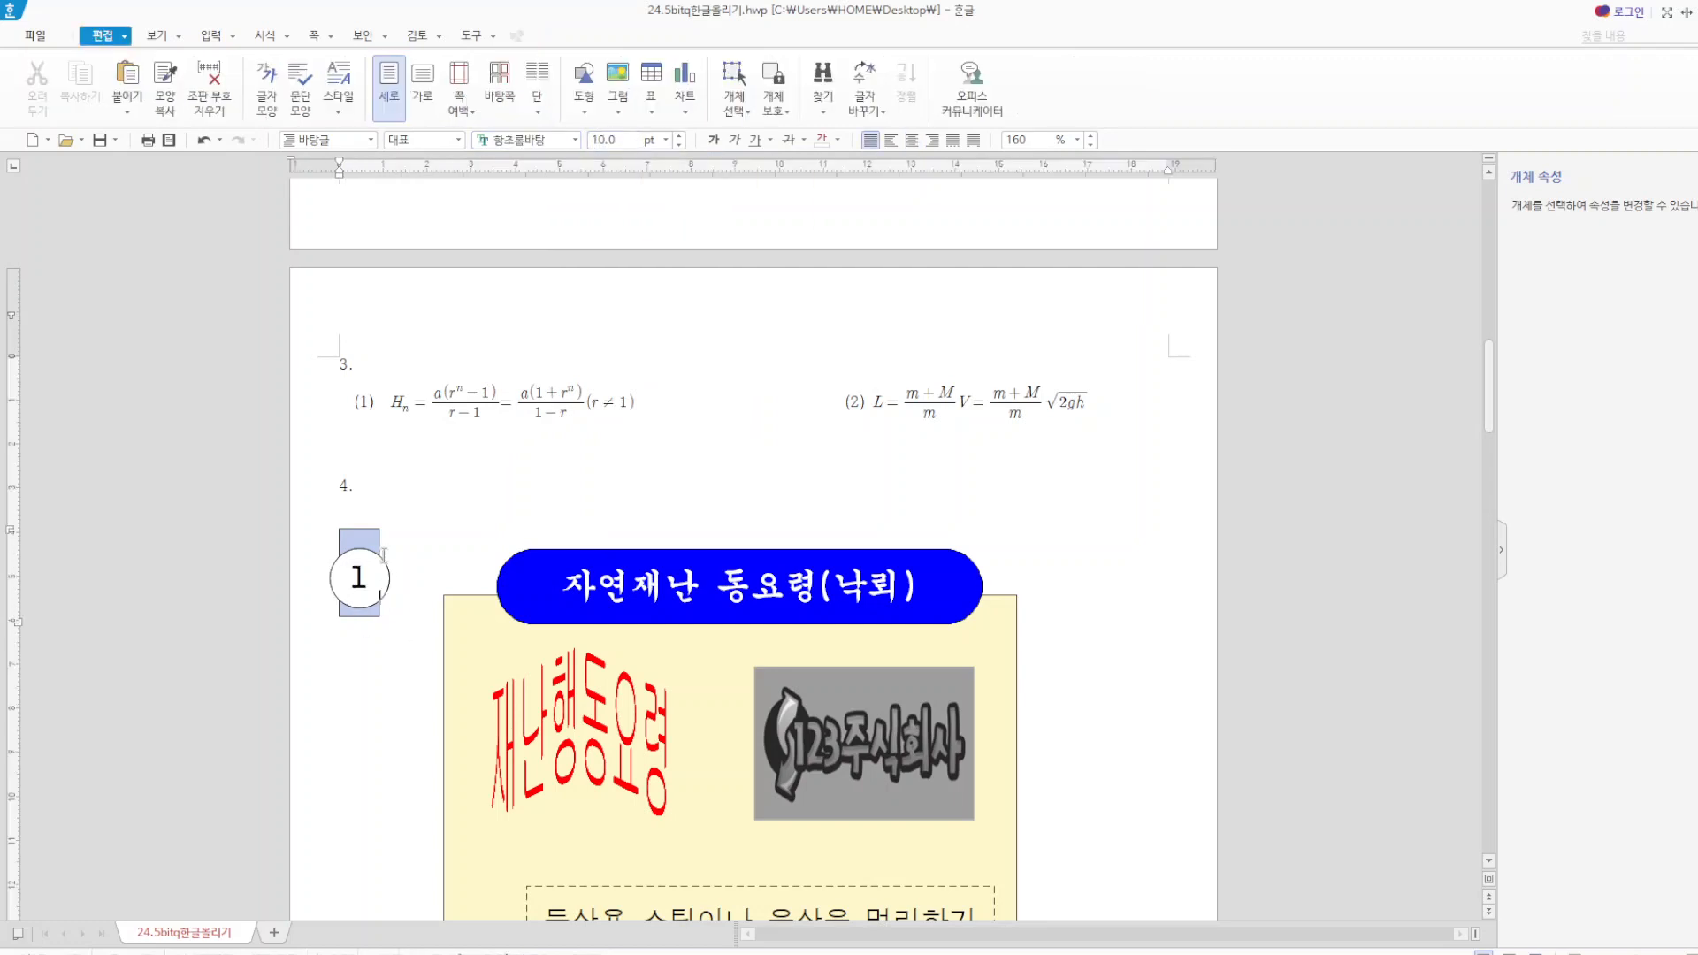
Try to move the light blue rectangle and the numbered circle together towards the cream box, and undo the change.
click(385, 555)
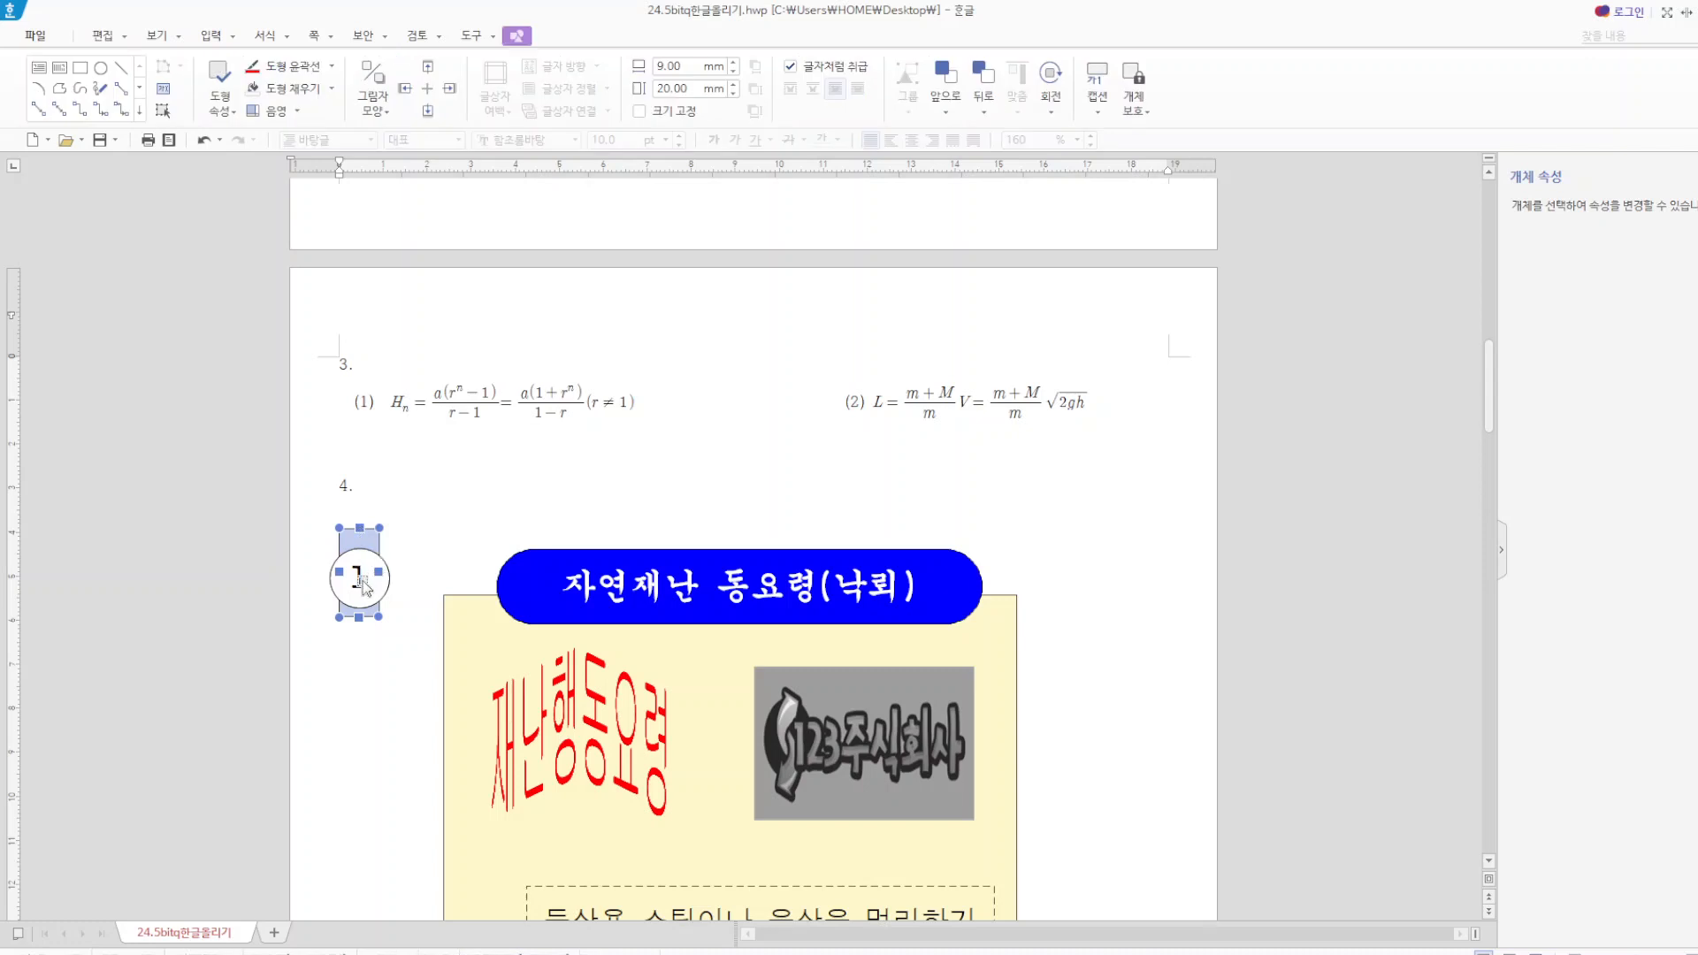
shift+click(370, 575)
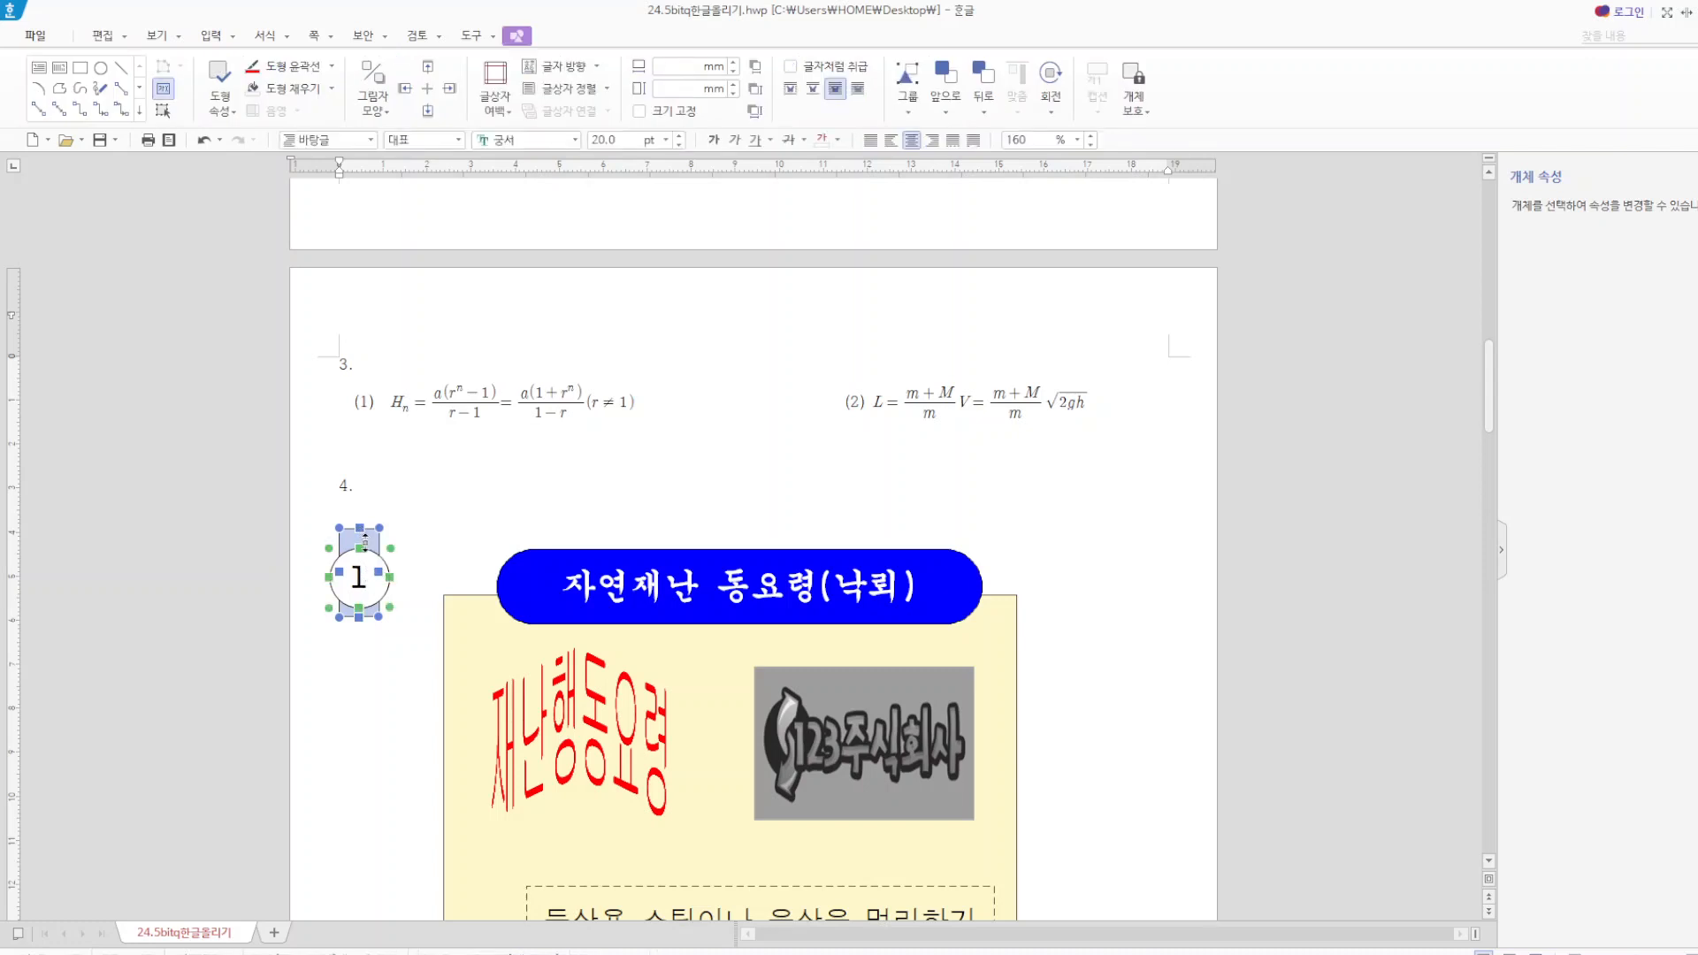
drag(366, 539, 482, 707)
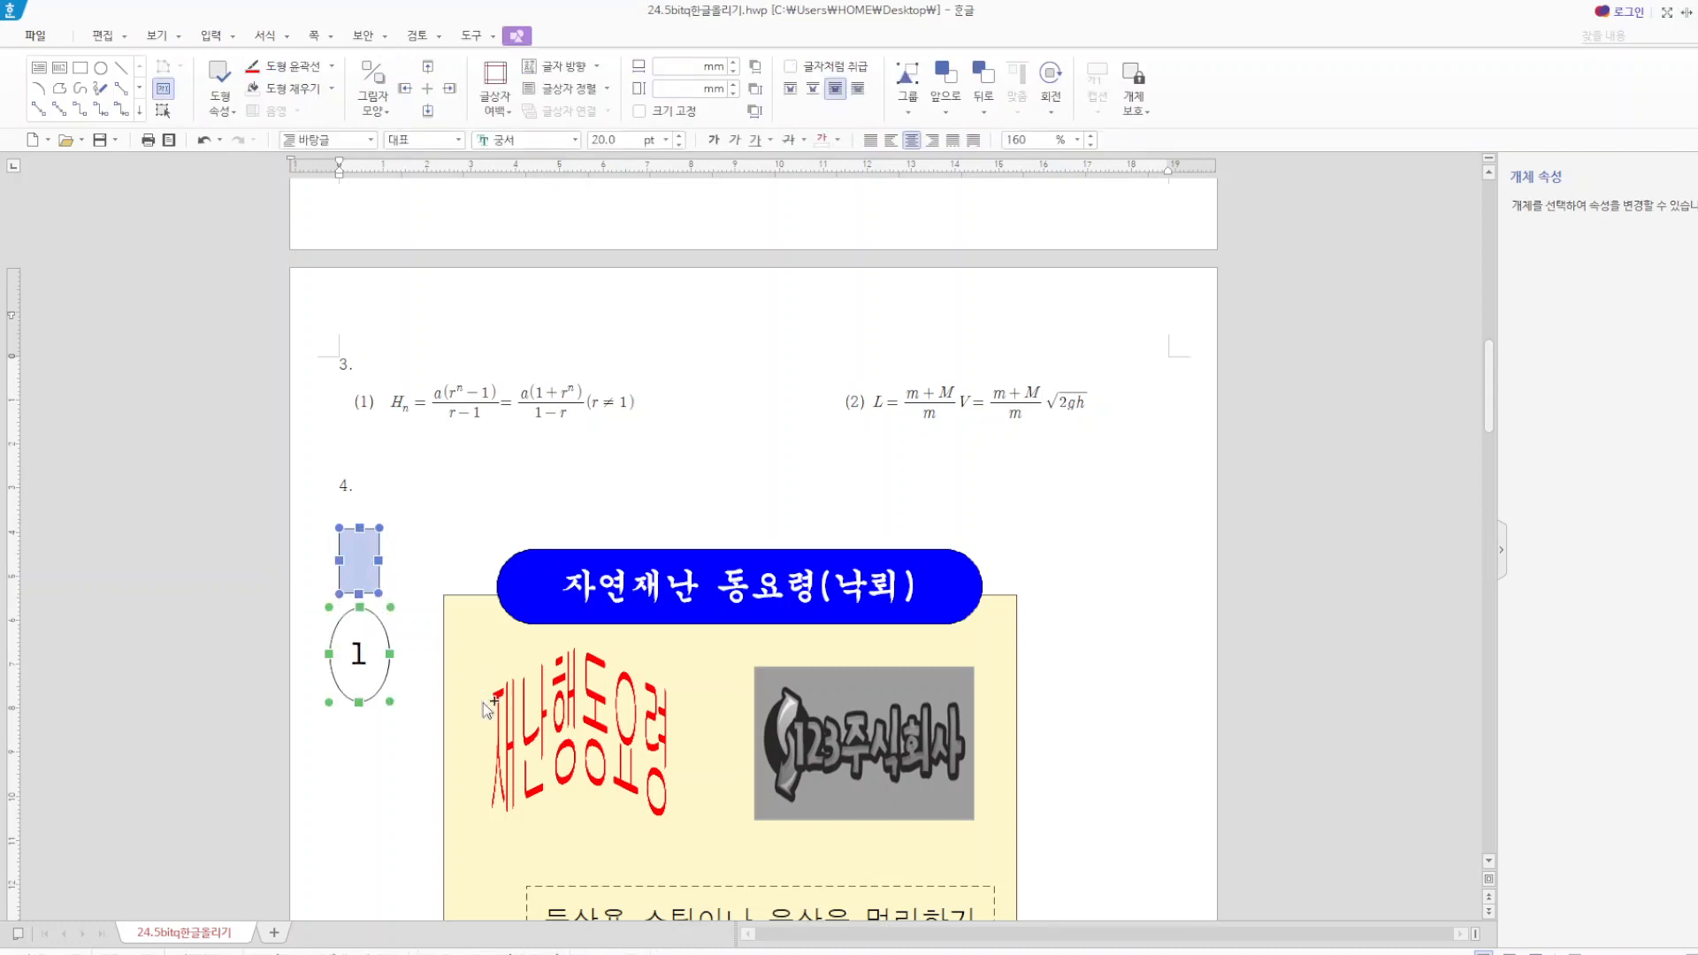
key(ctrl+z)
scroll(429, 633, down, 5)
click(378, 604)
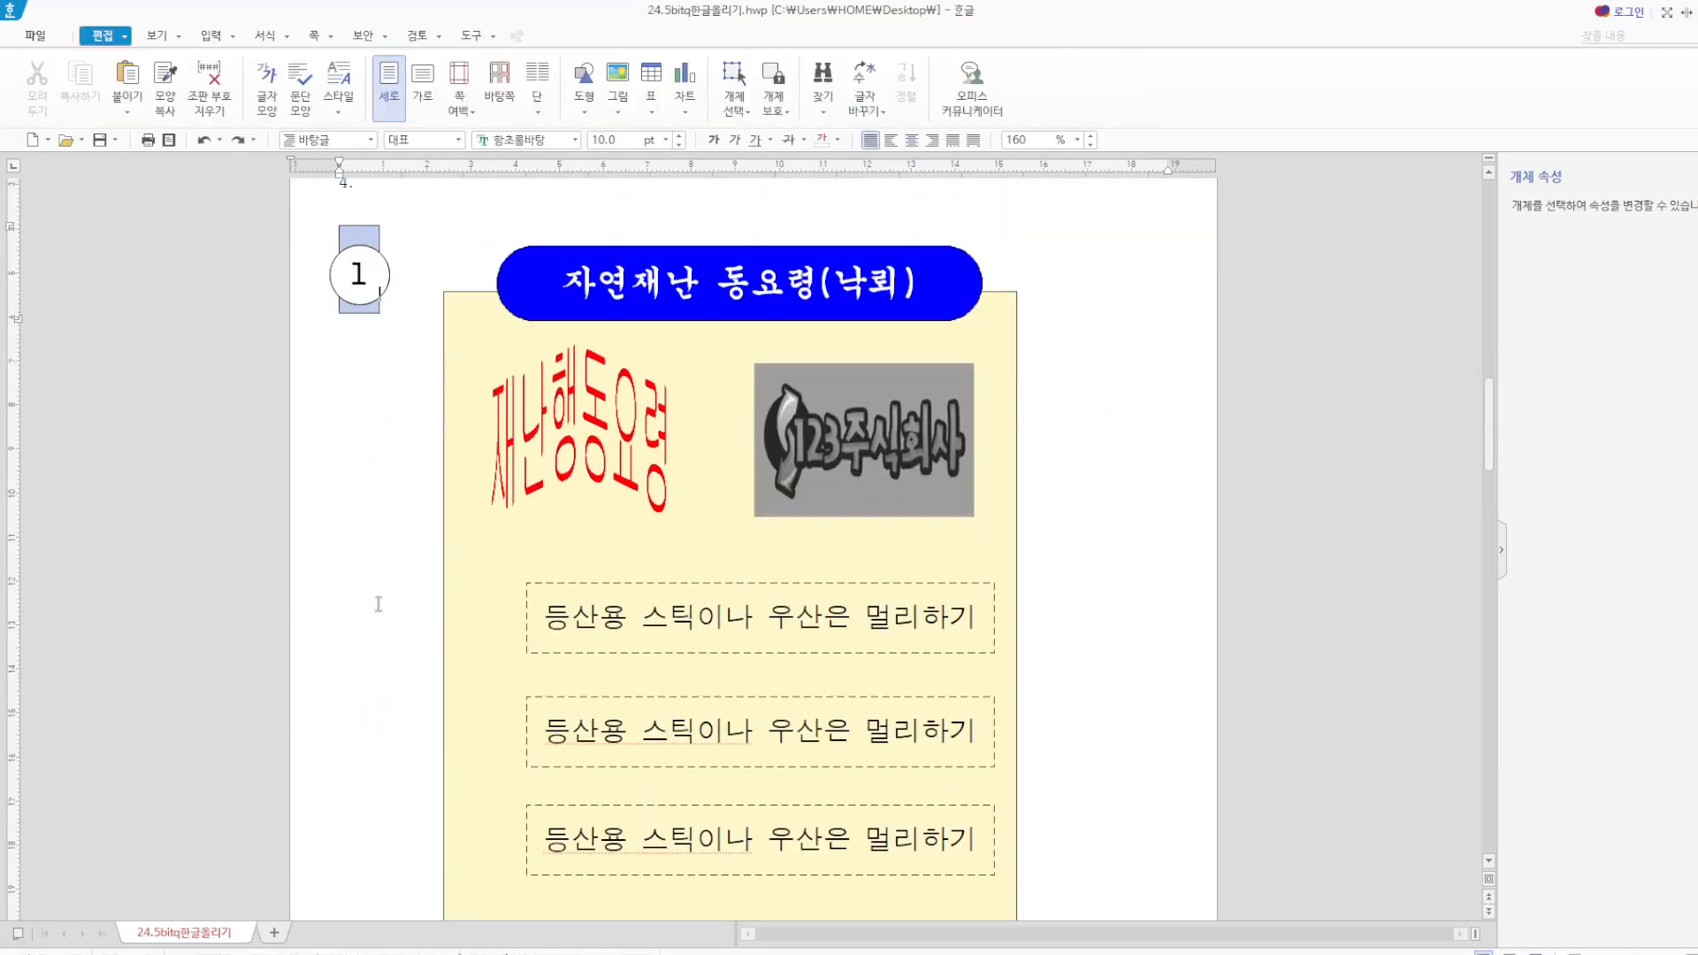
Try to group the light blue rectangle with the numbered circle.
click(365, 228)
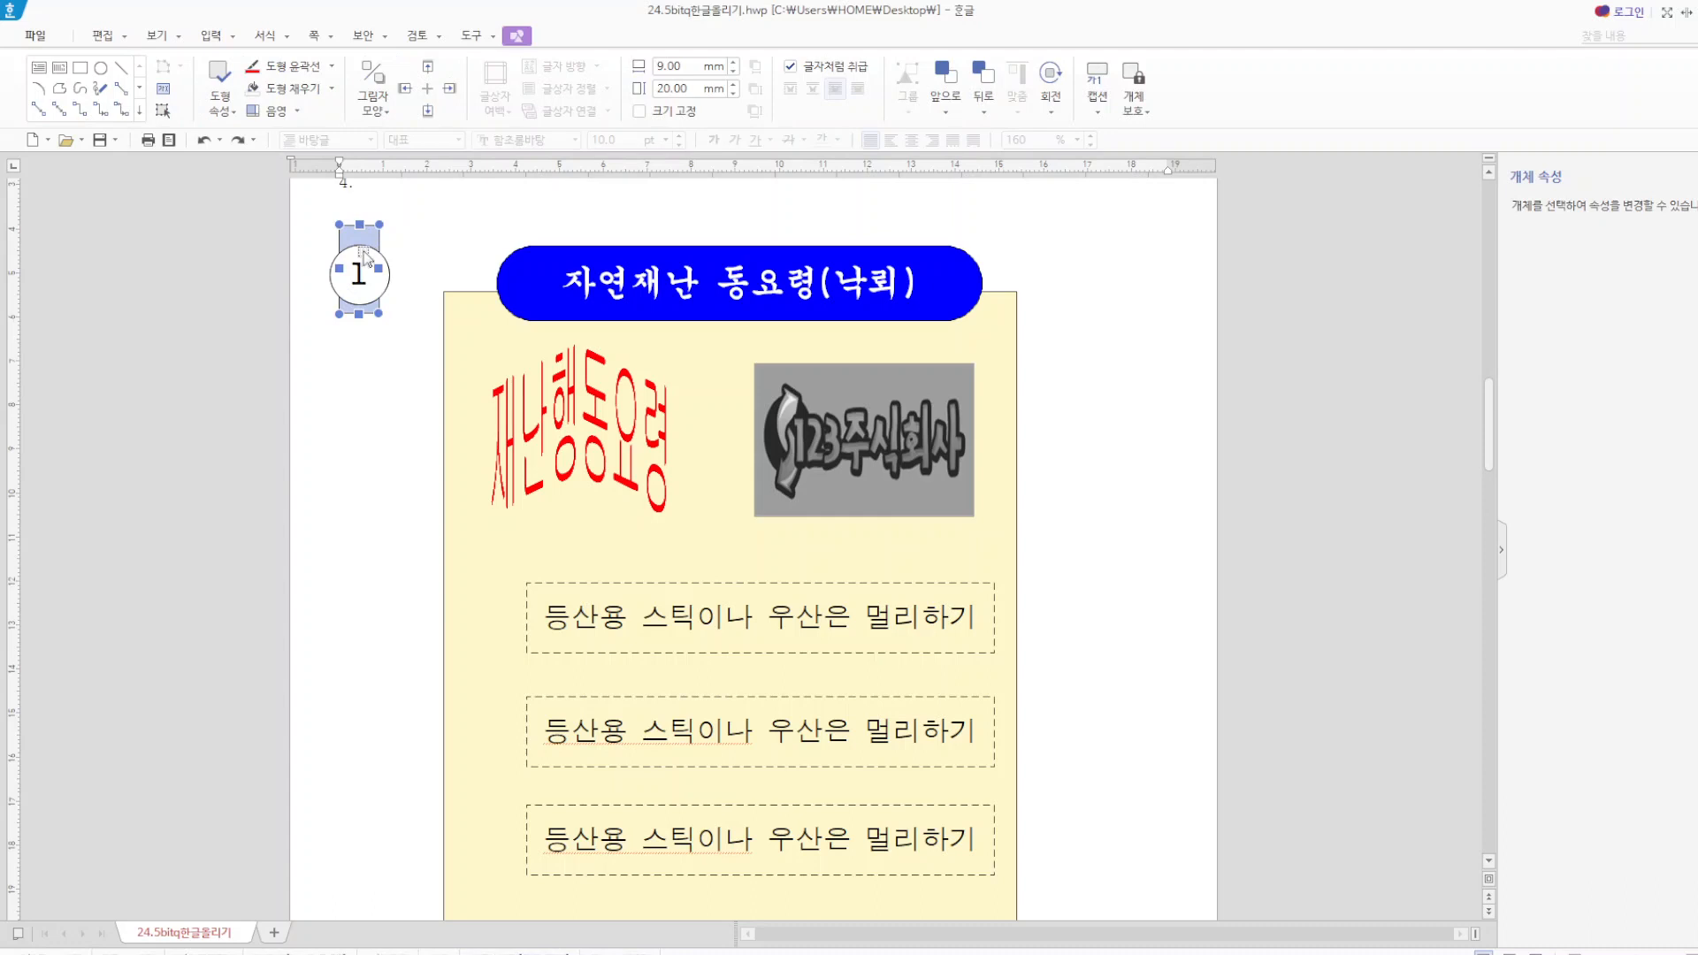
shift+click(363, 248)
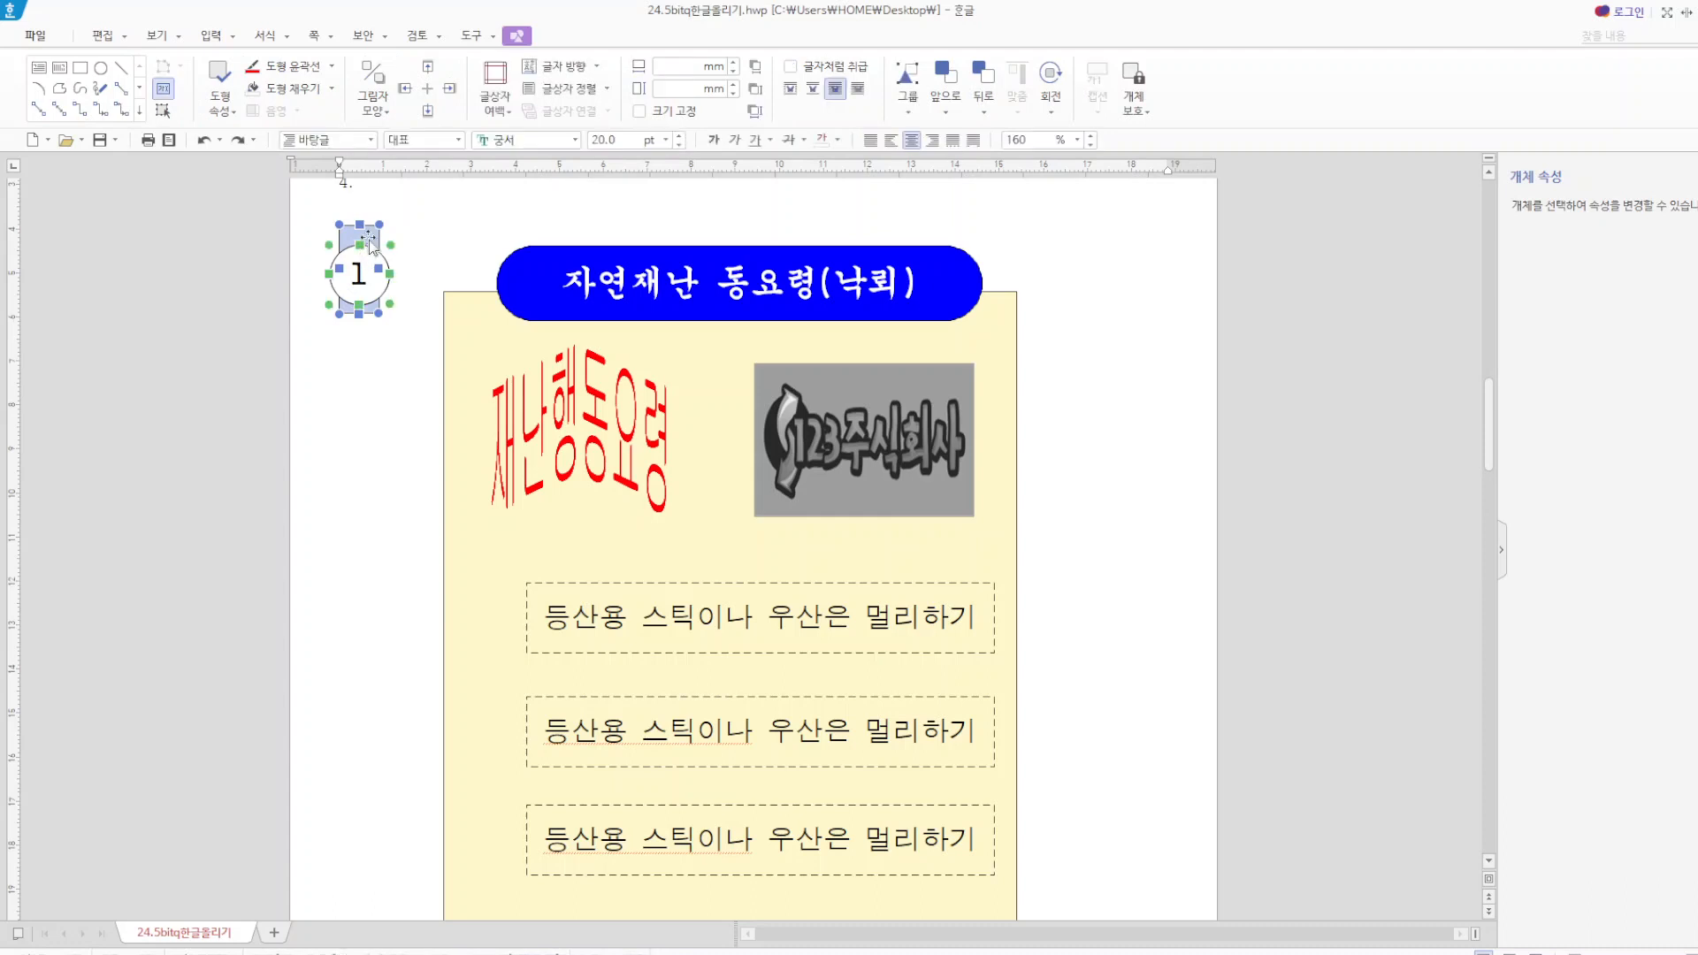
key(g)
click(369, 394)
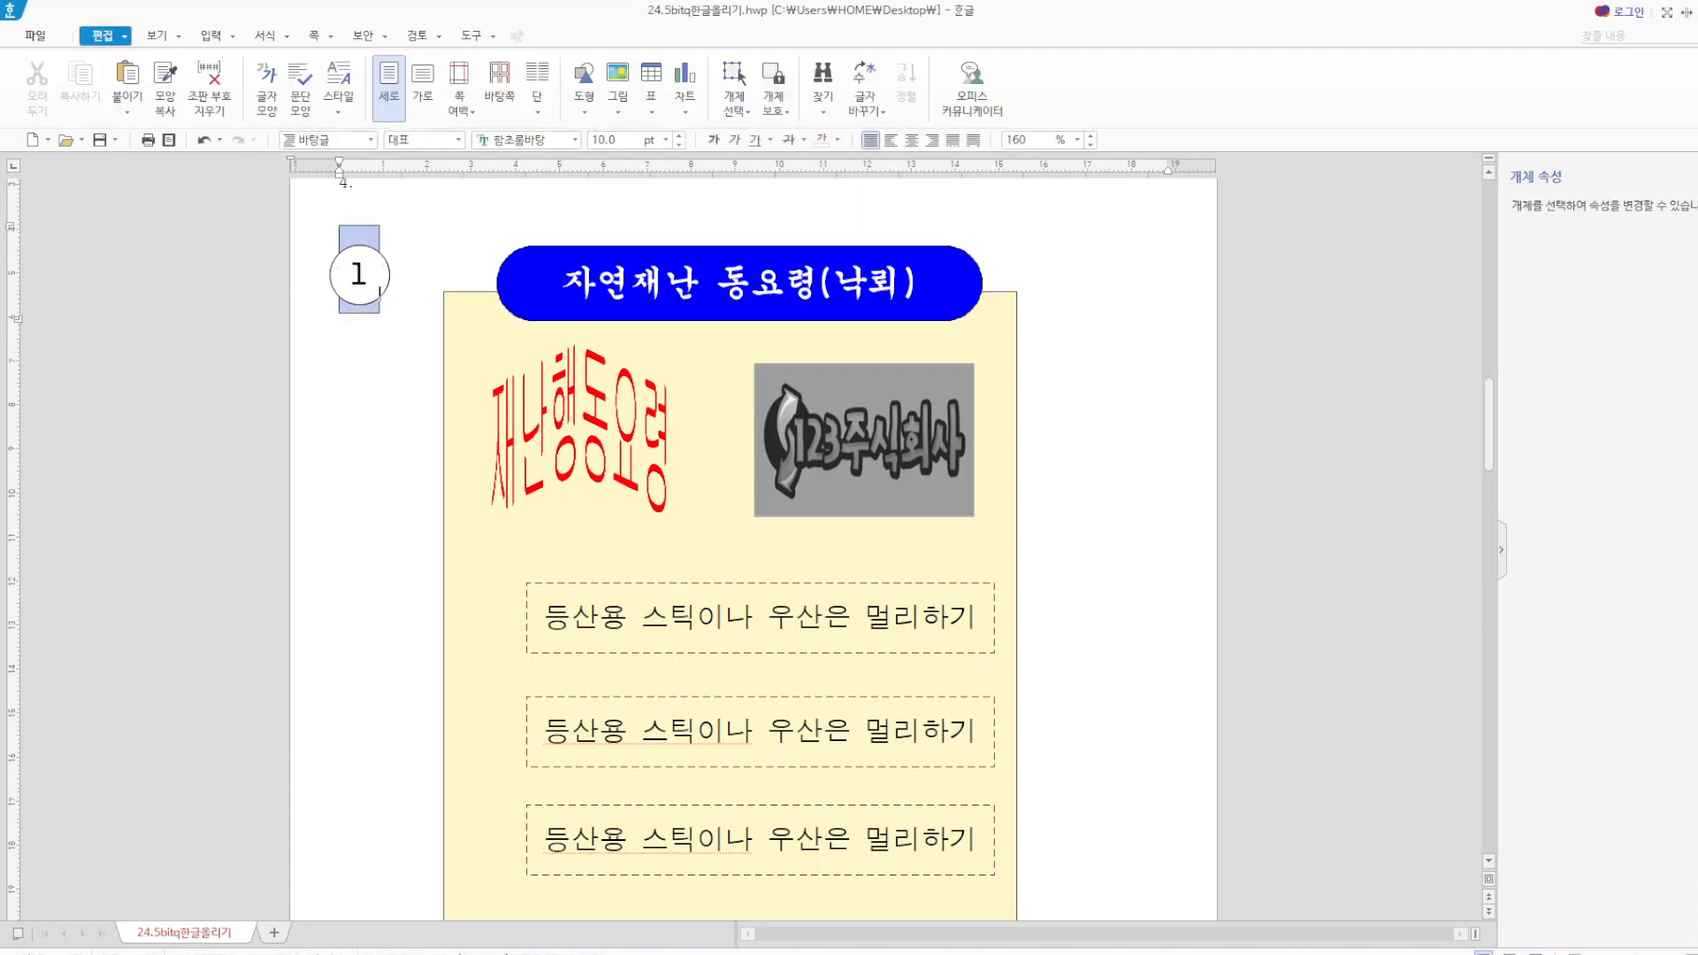
scroll(763, 762, up, 3)
scroll(762, 762, up, 2)
scroll(762, 762, down, 2)
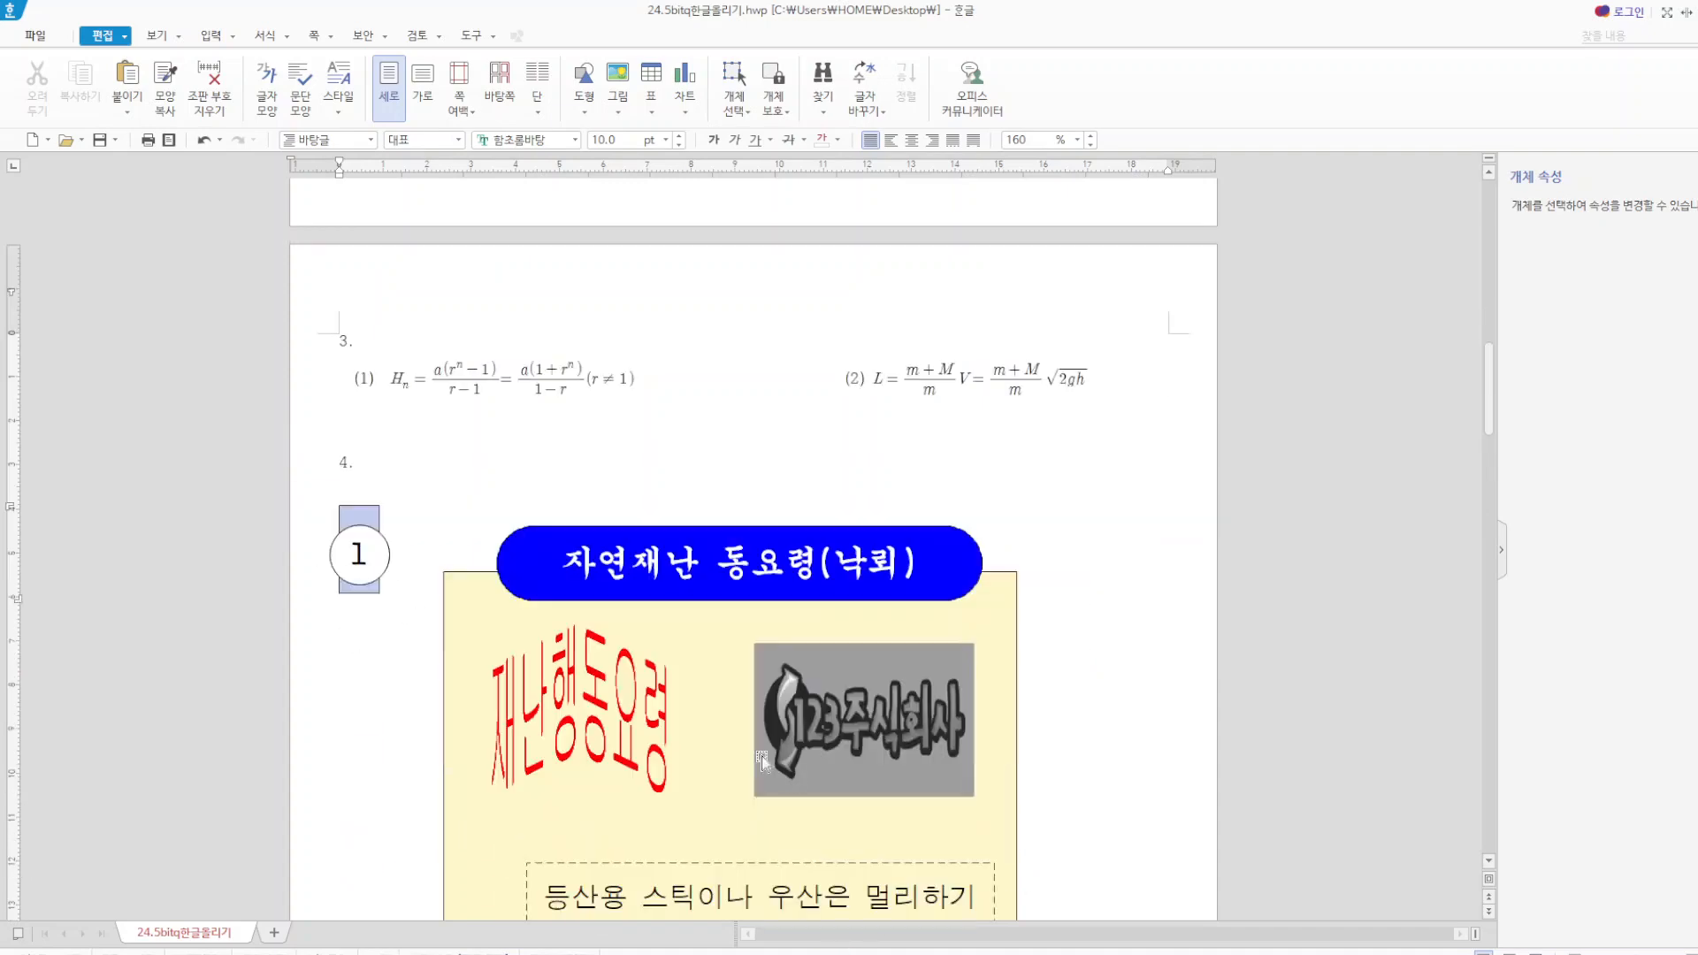
scroll(762, 762, down, 3)
scroll(771, 708, up, 1)
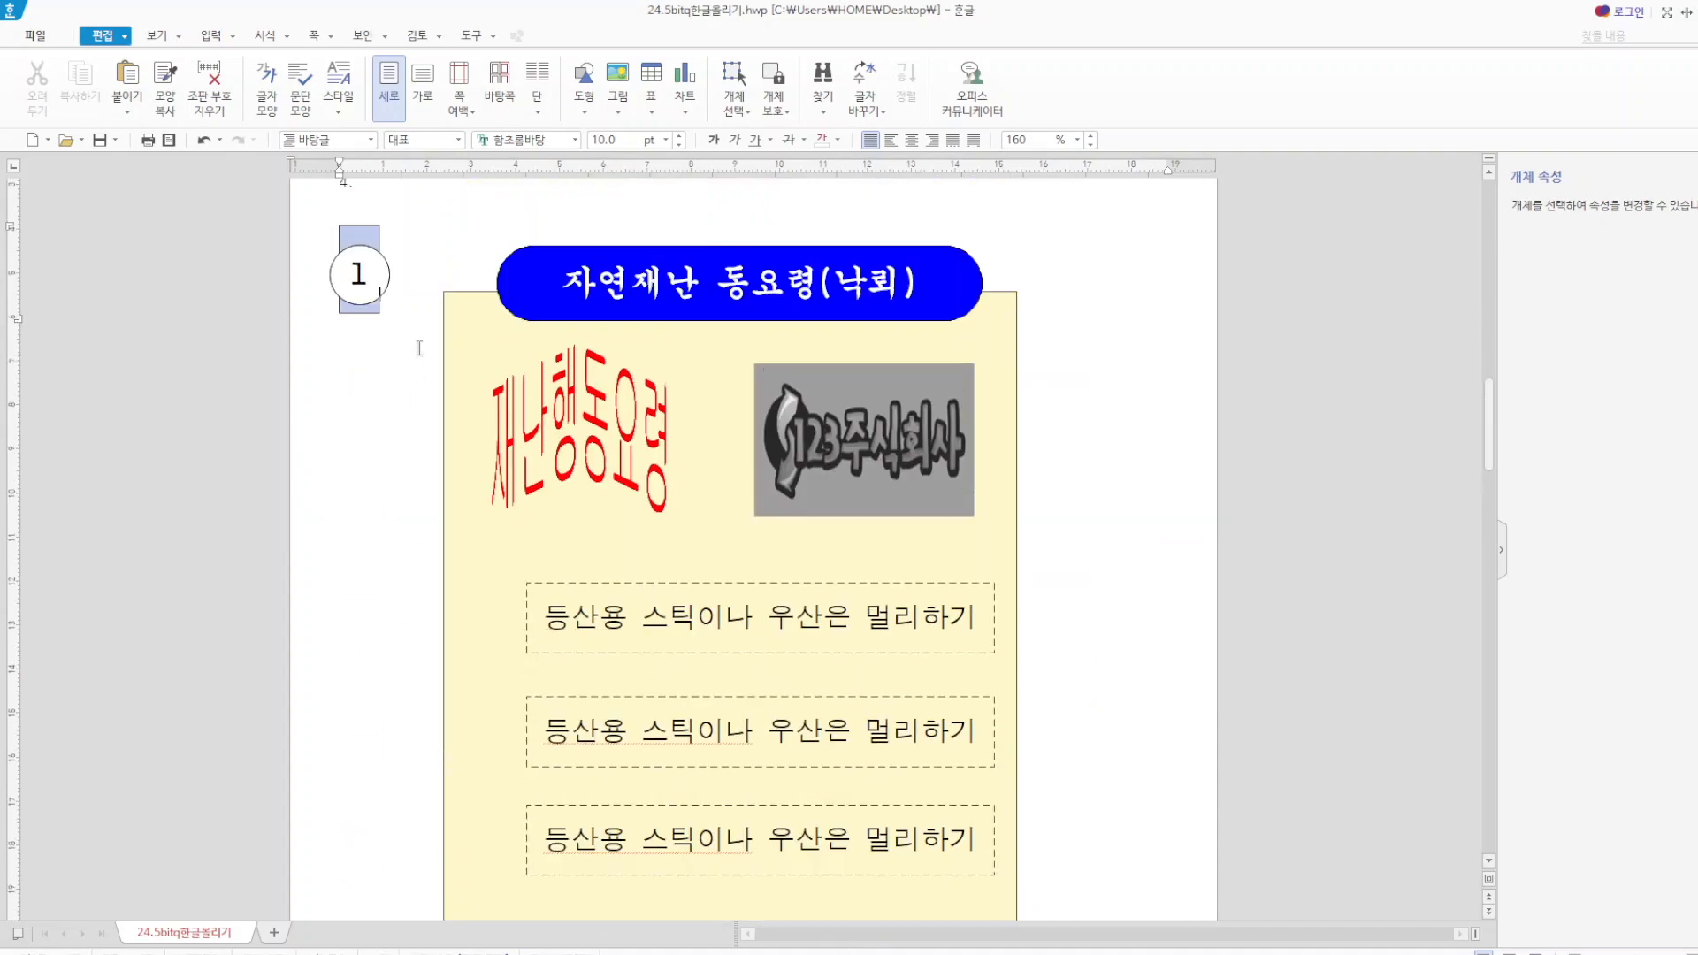
Move the numbered circle down beside the first dashed text box and delete the light blue rectangle.
click(362, 256)
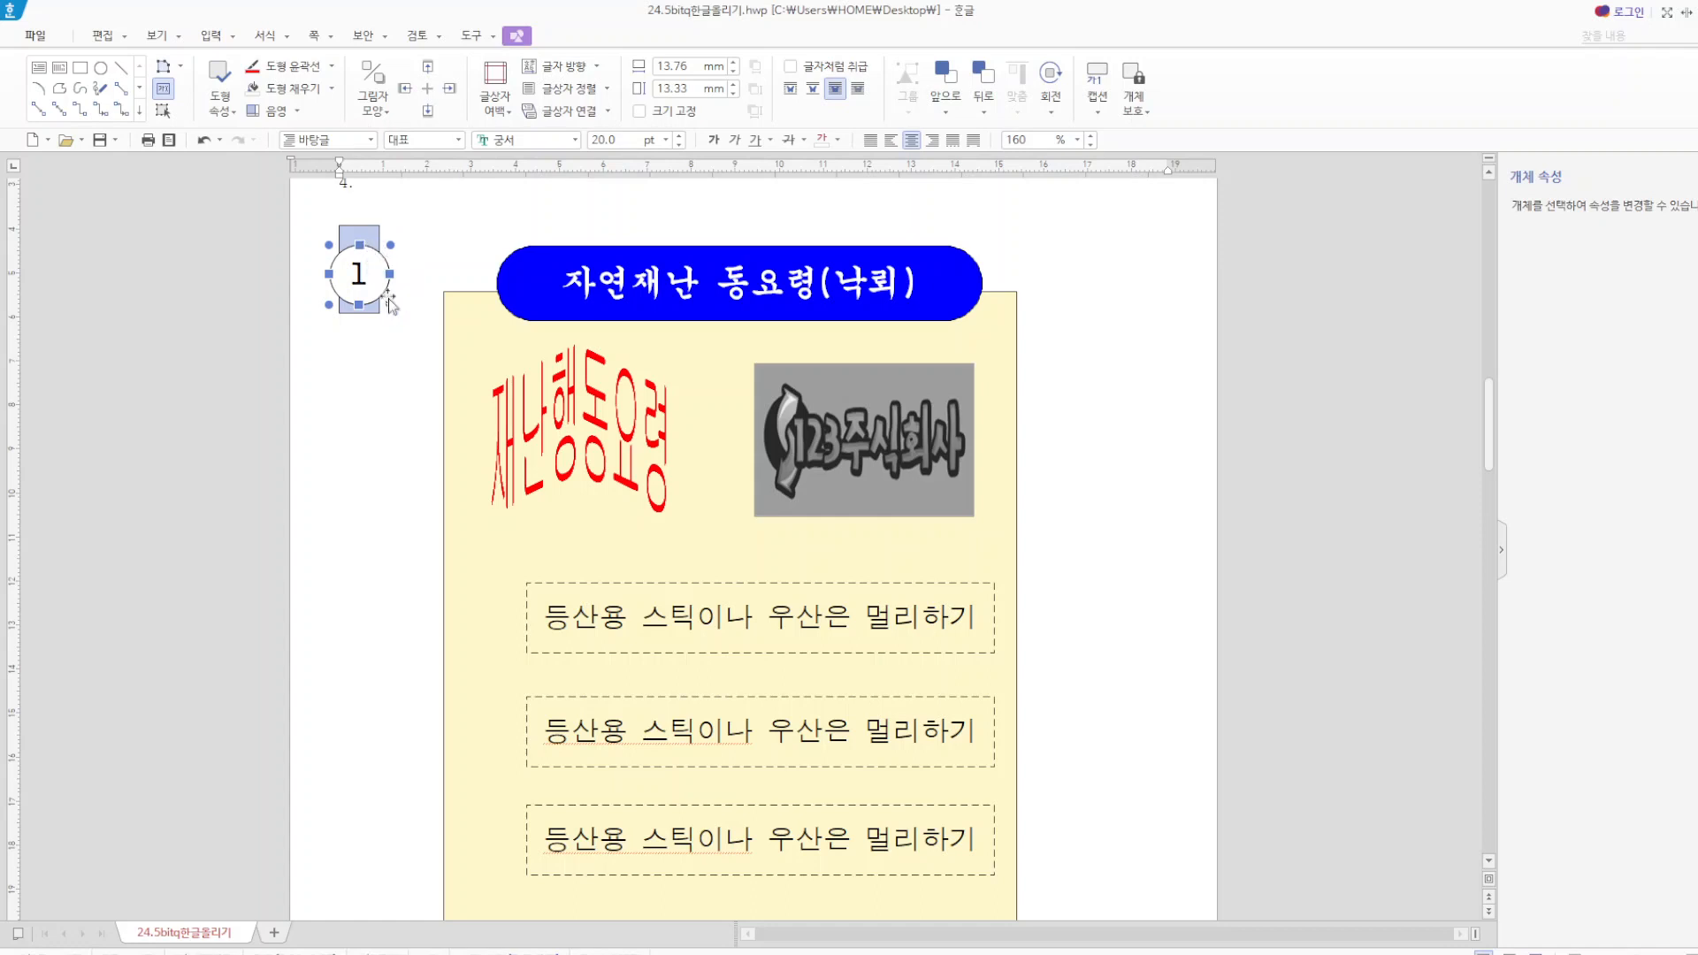
drag(372, 274, 361, 660)
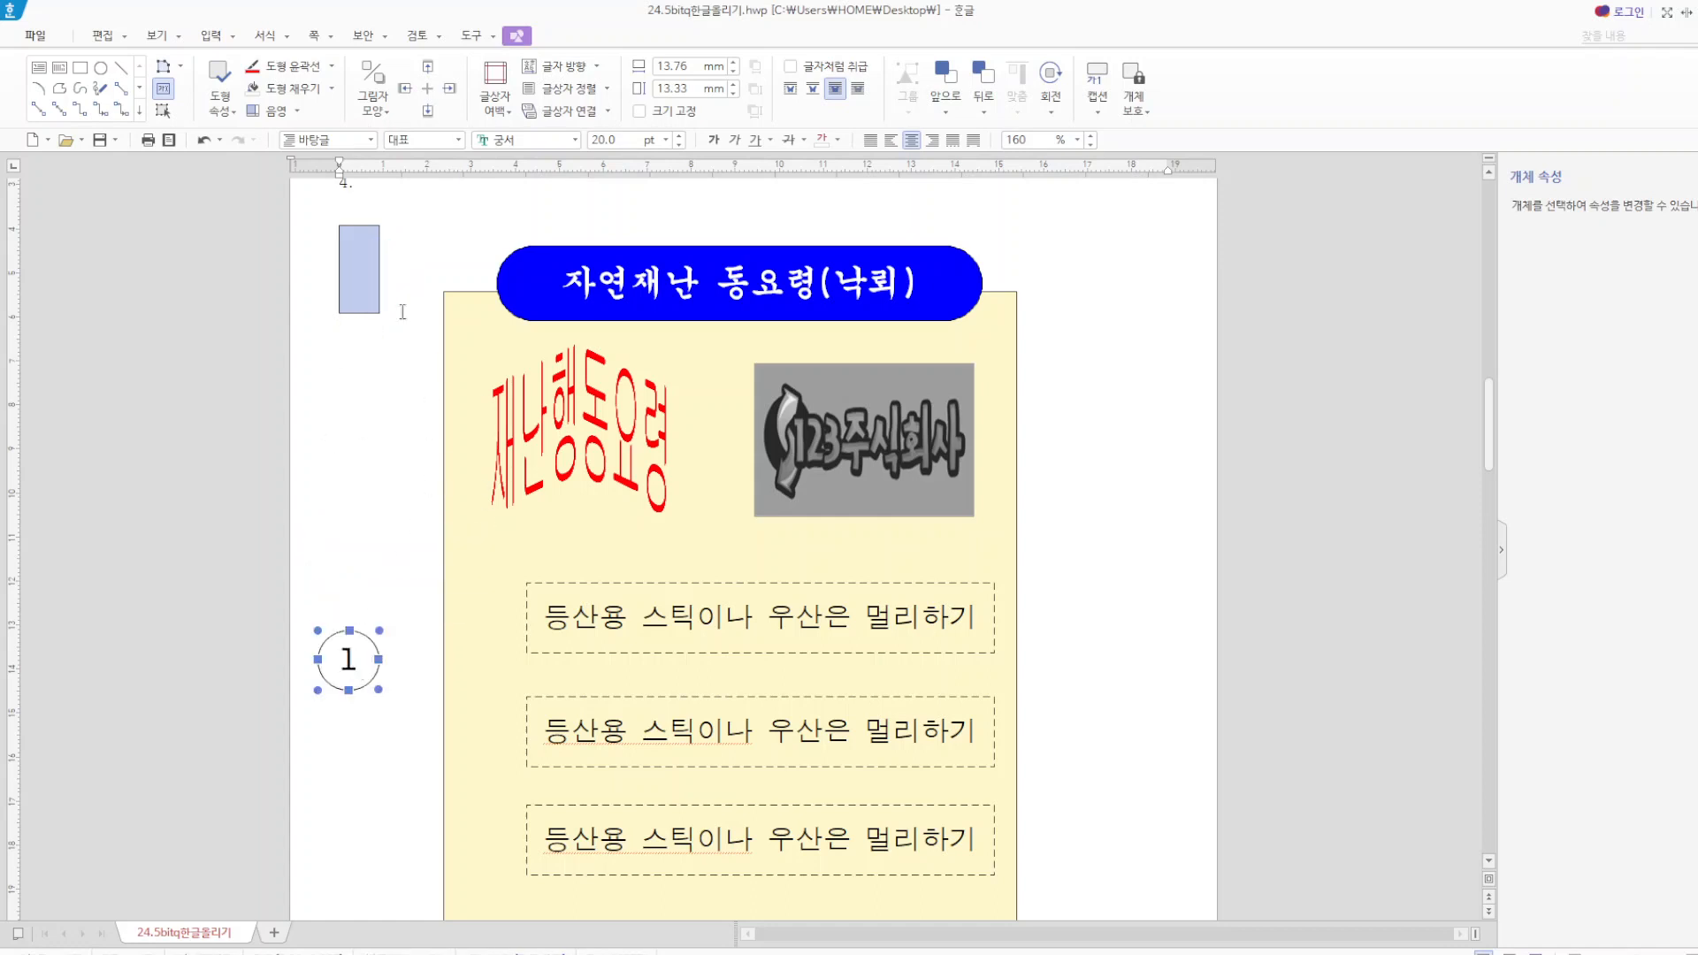
click(358, 252)
key(Delete)
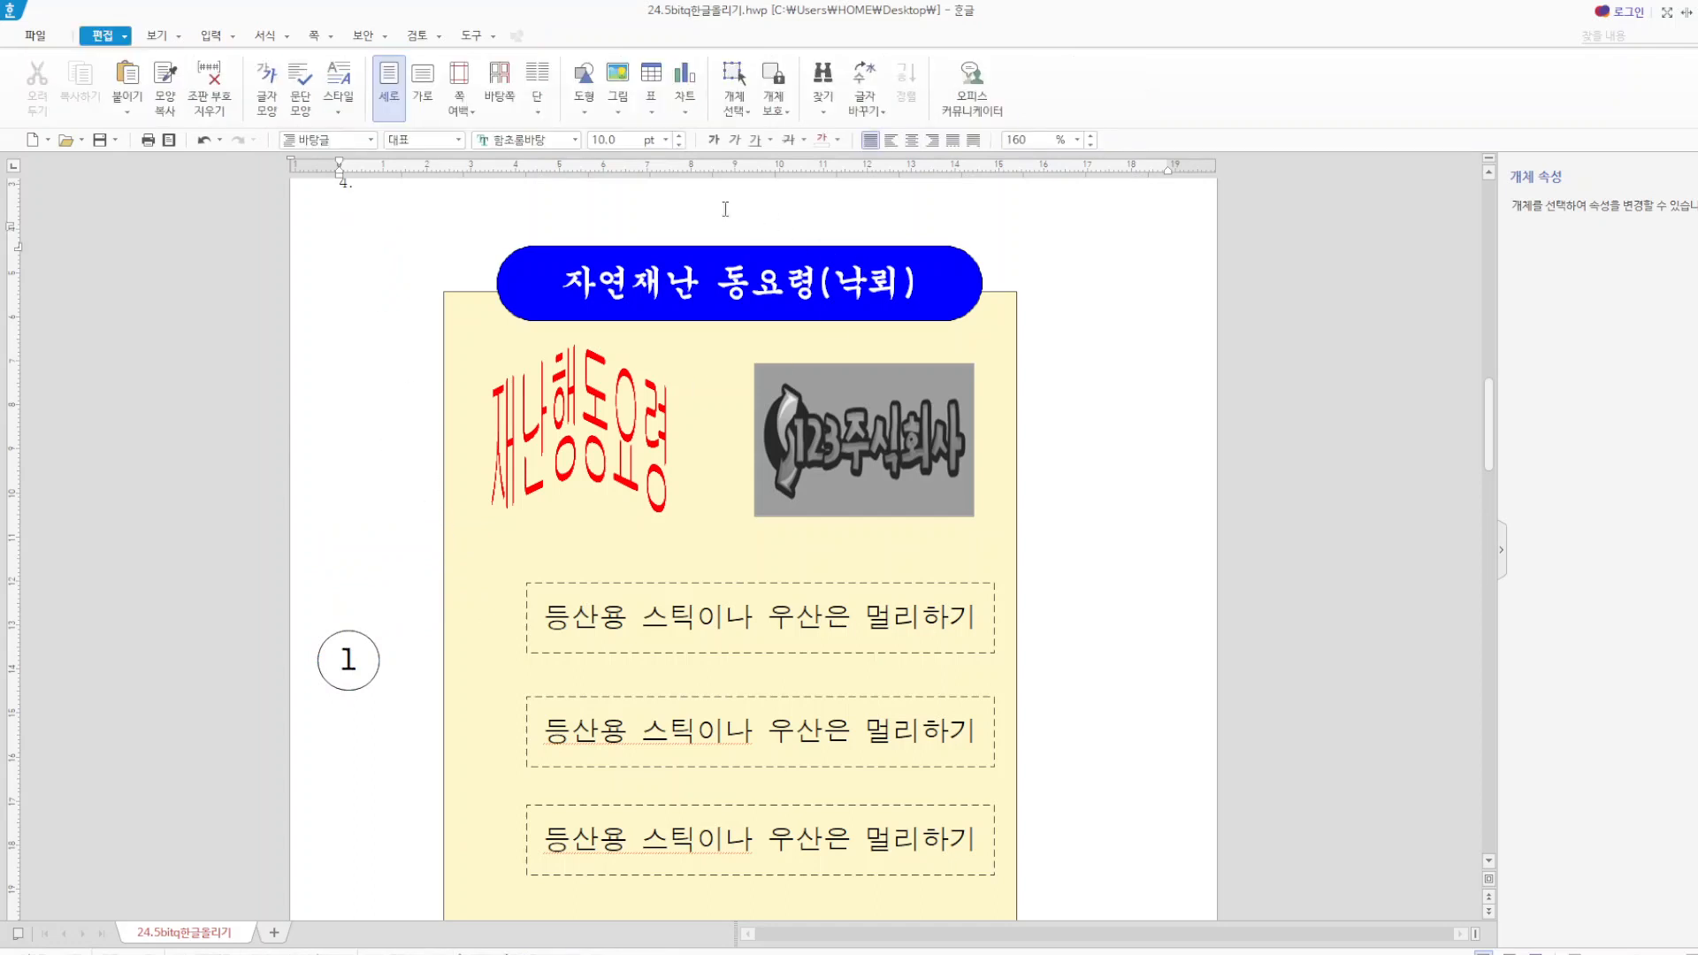
Draw a rectangle about 10 mm wide and 15 mm high beside the numbered circle and choose a light orange face colour.
scroll(531, 623, down, 3)
scroll(531, 566, up, 6)
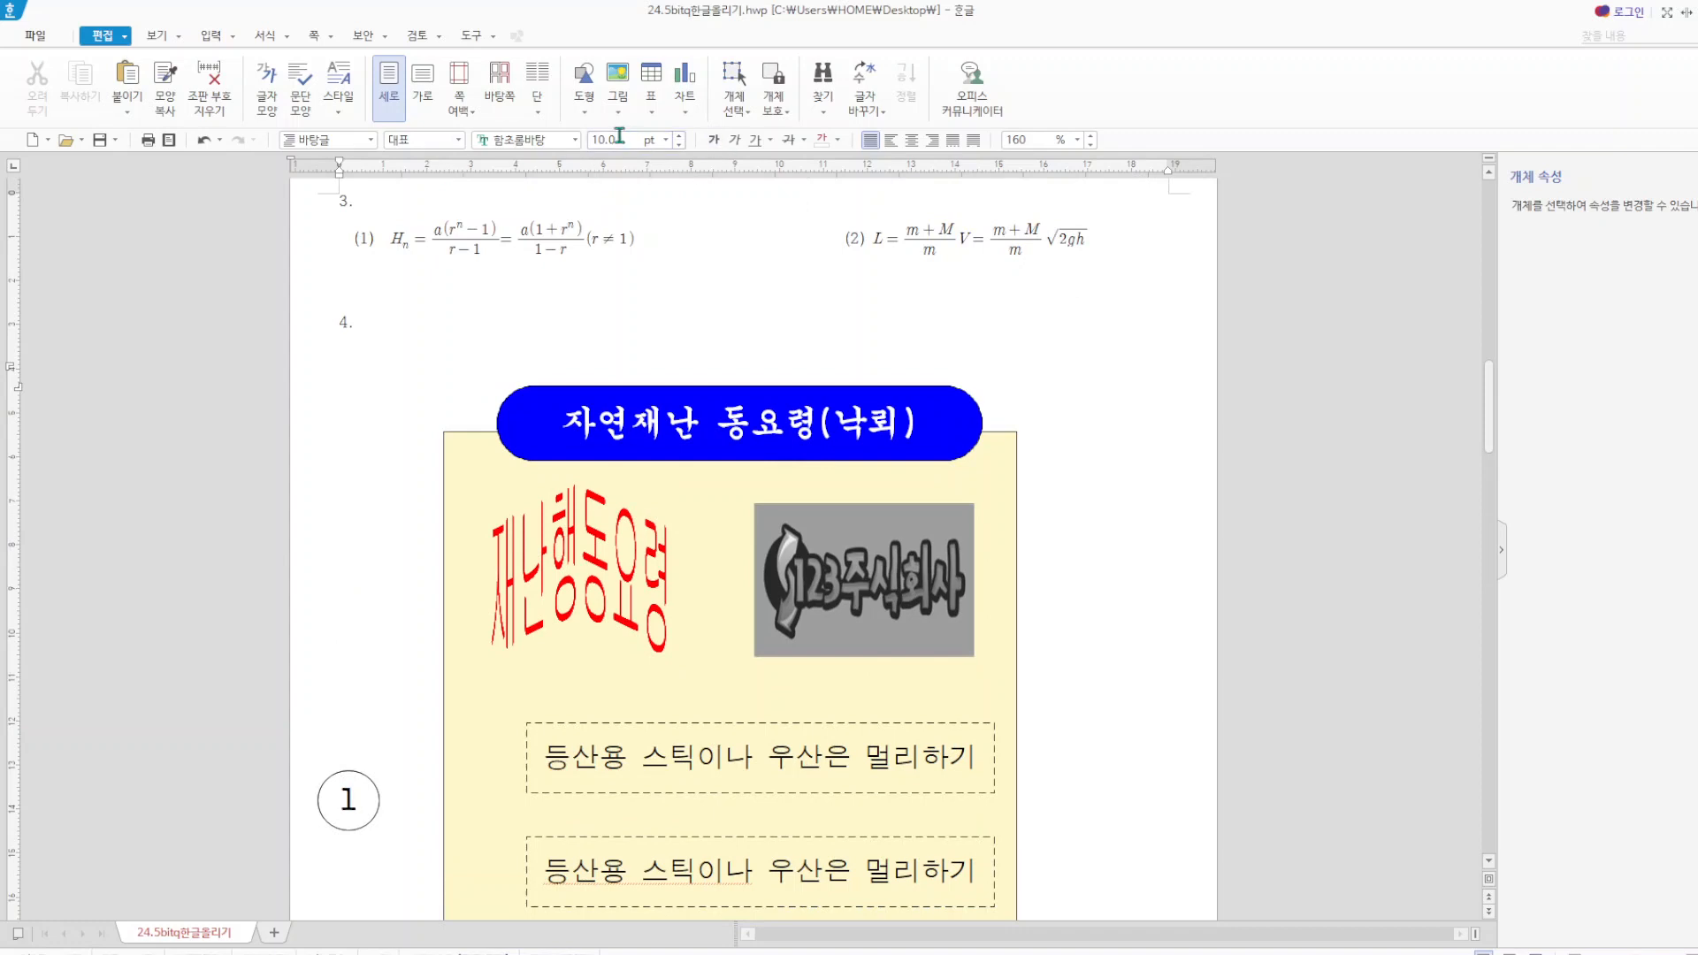
click(588, 115)
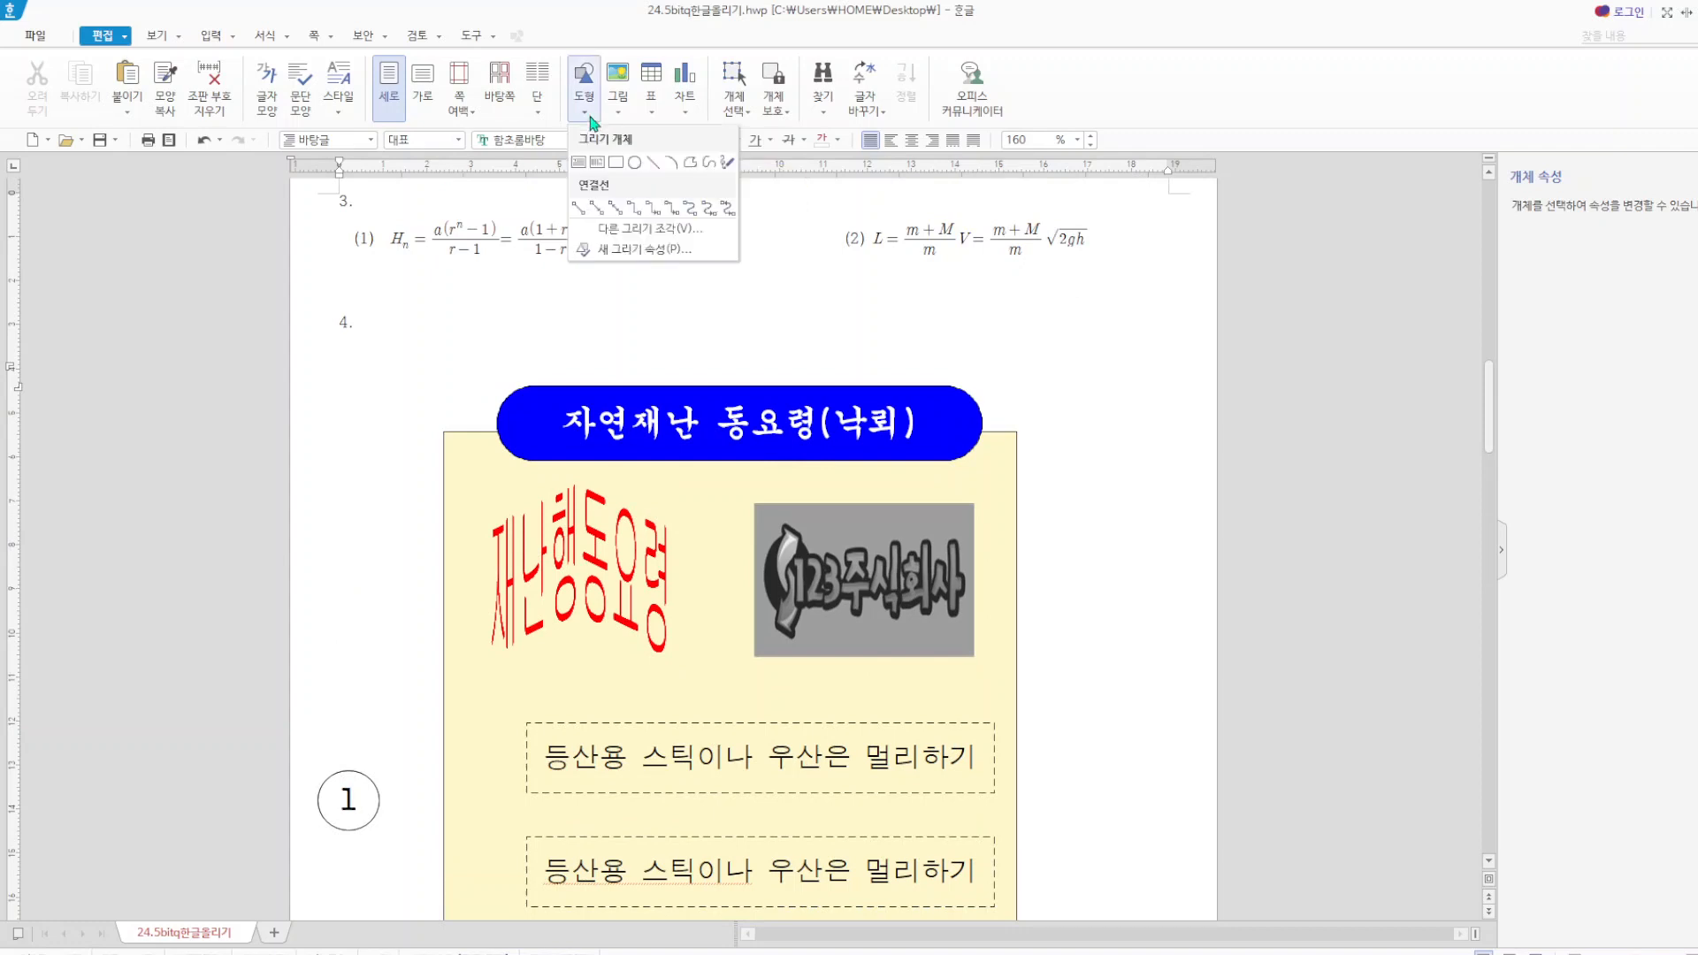
click(616, 162)
drag(353, 713, 400, 780)
double_click(383, 762)
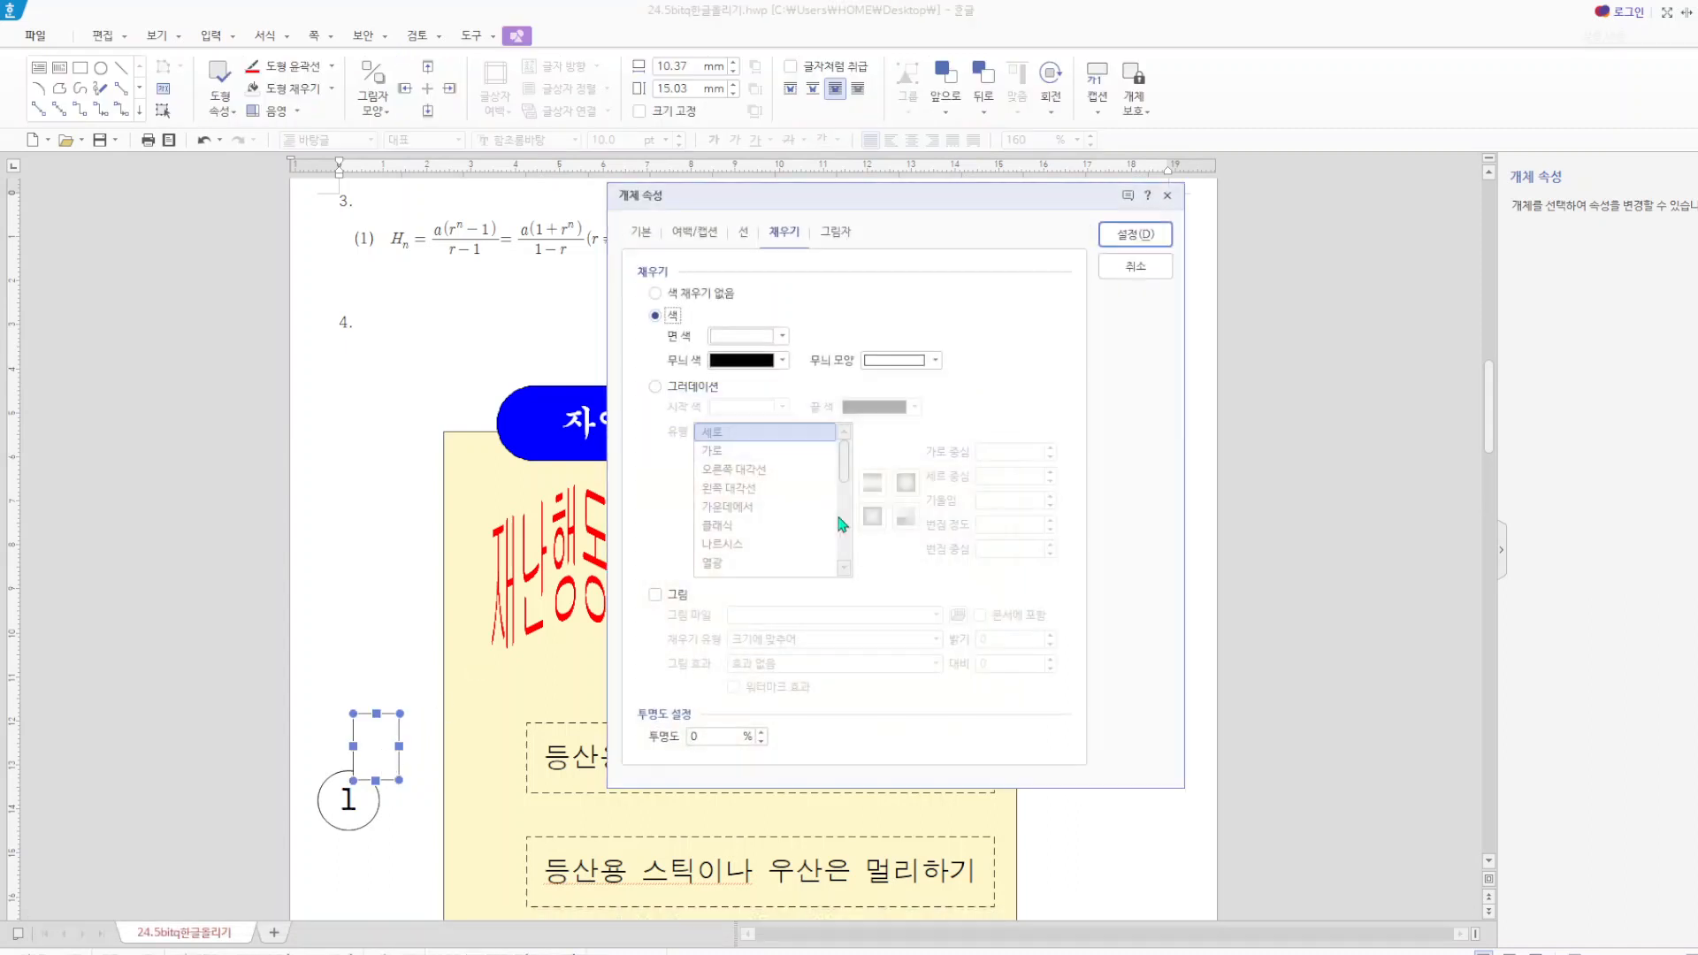
click(747, 344)
click(812, 448)
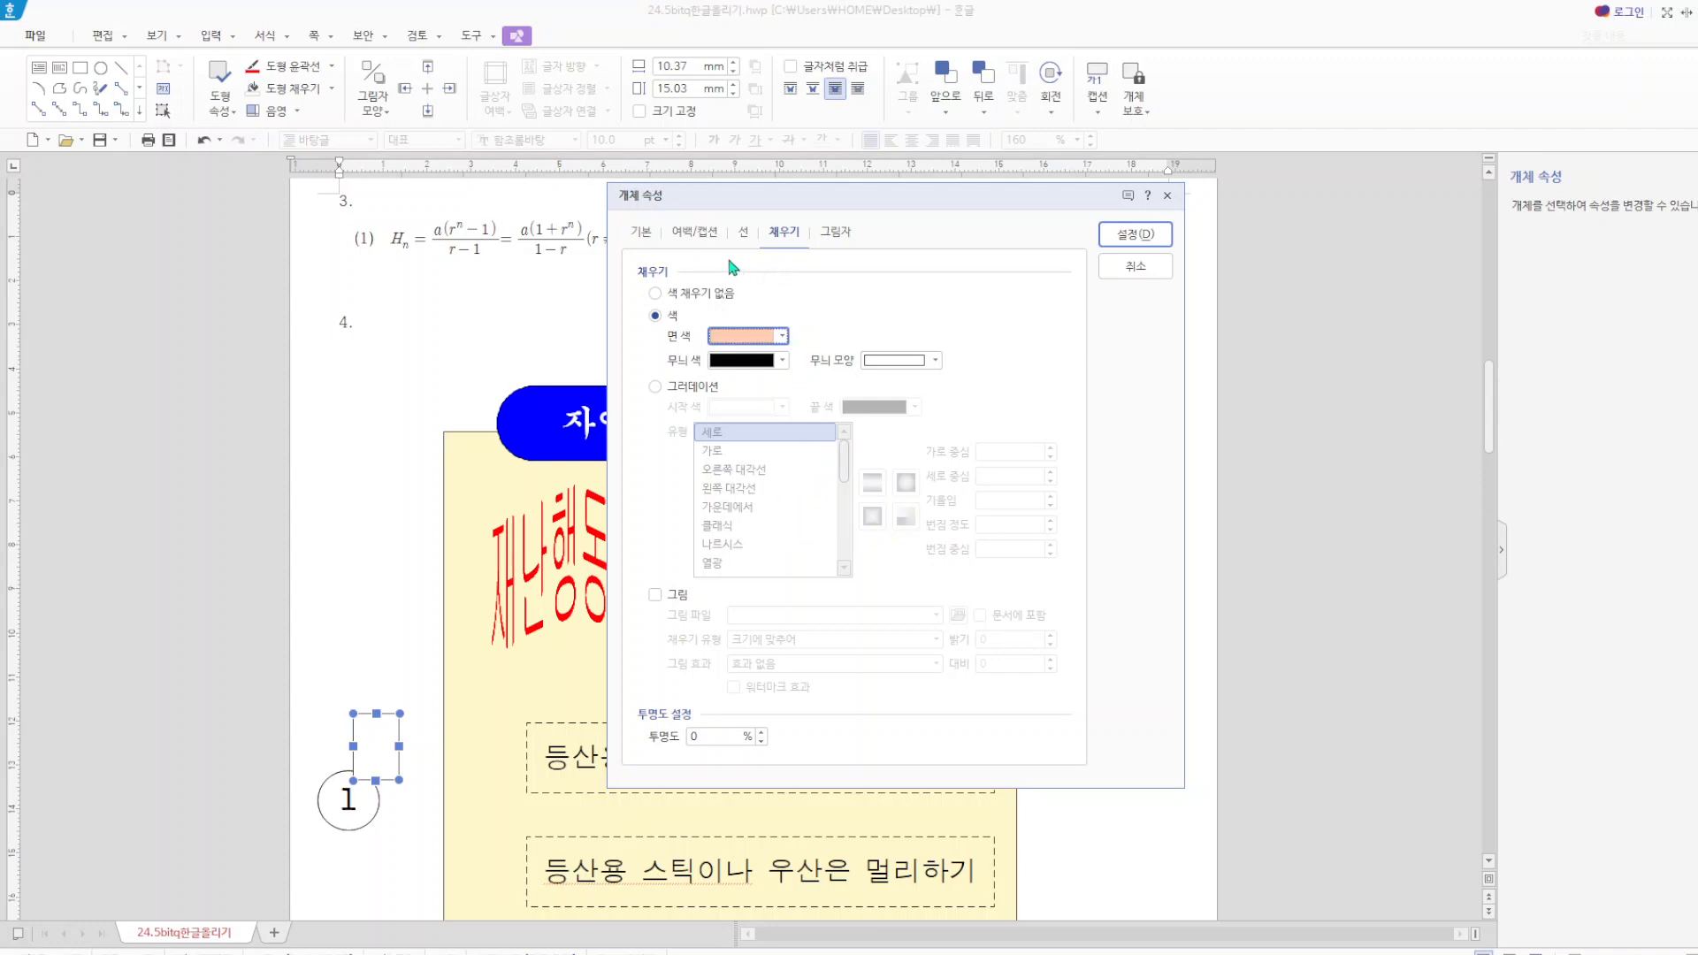
Set the new rectangle's width to 9 mm and height to 20 mm, fix its size and apply the properties.
click(642, 237)
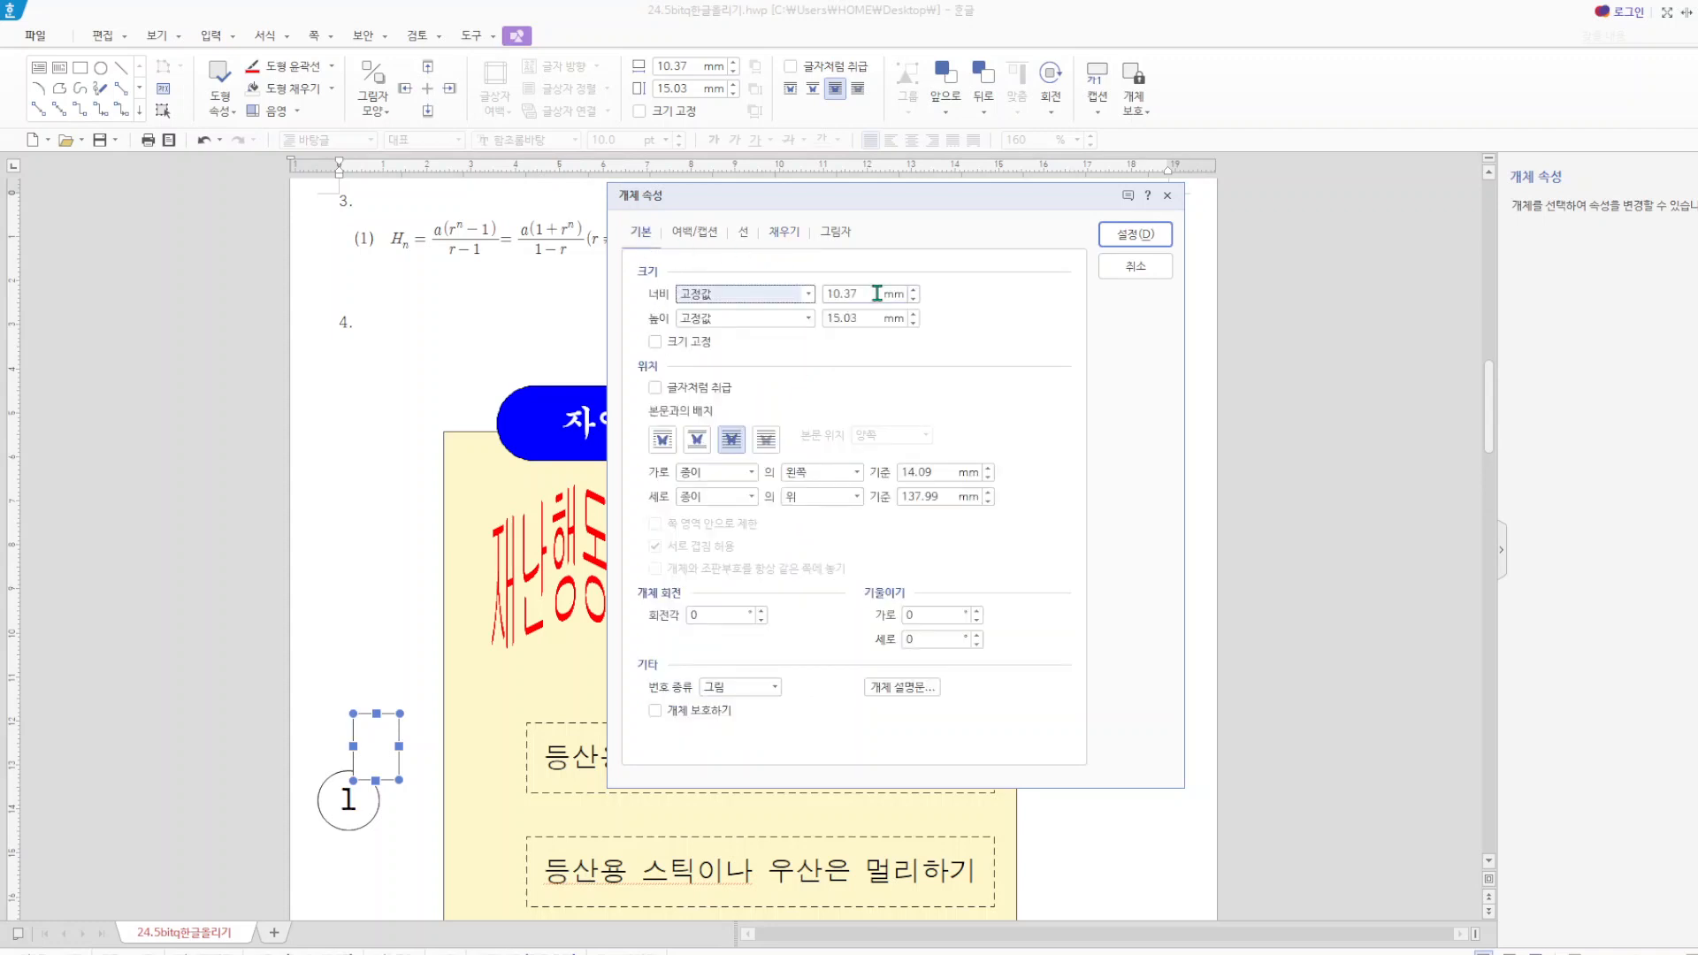
double_click(876, 294)
text(9)
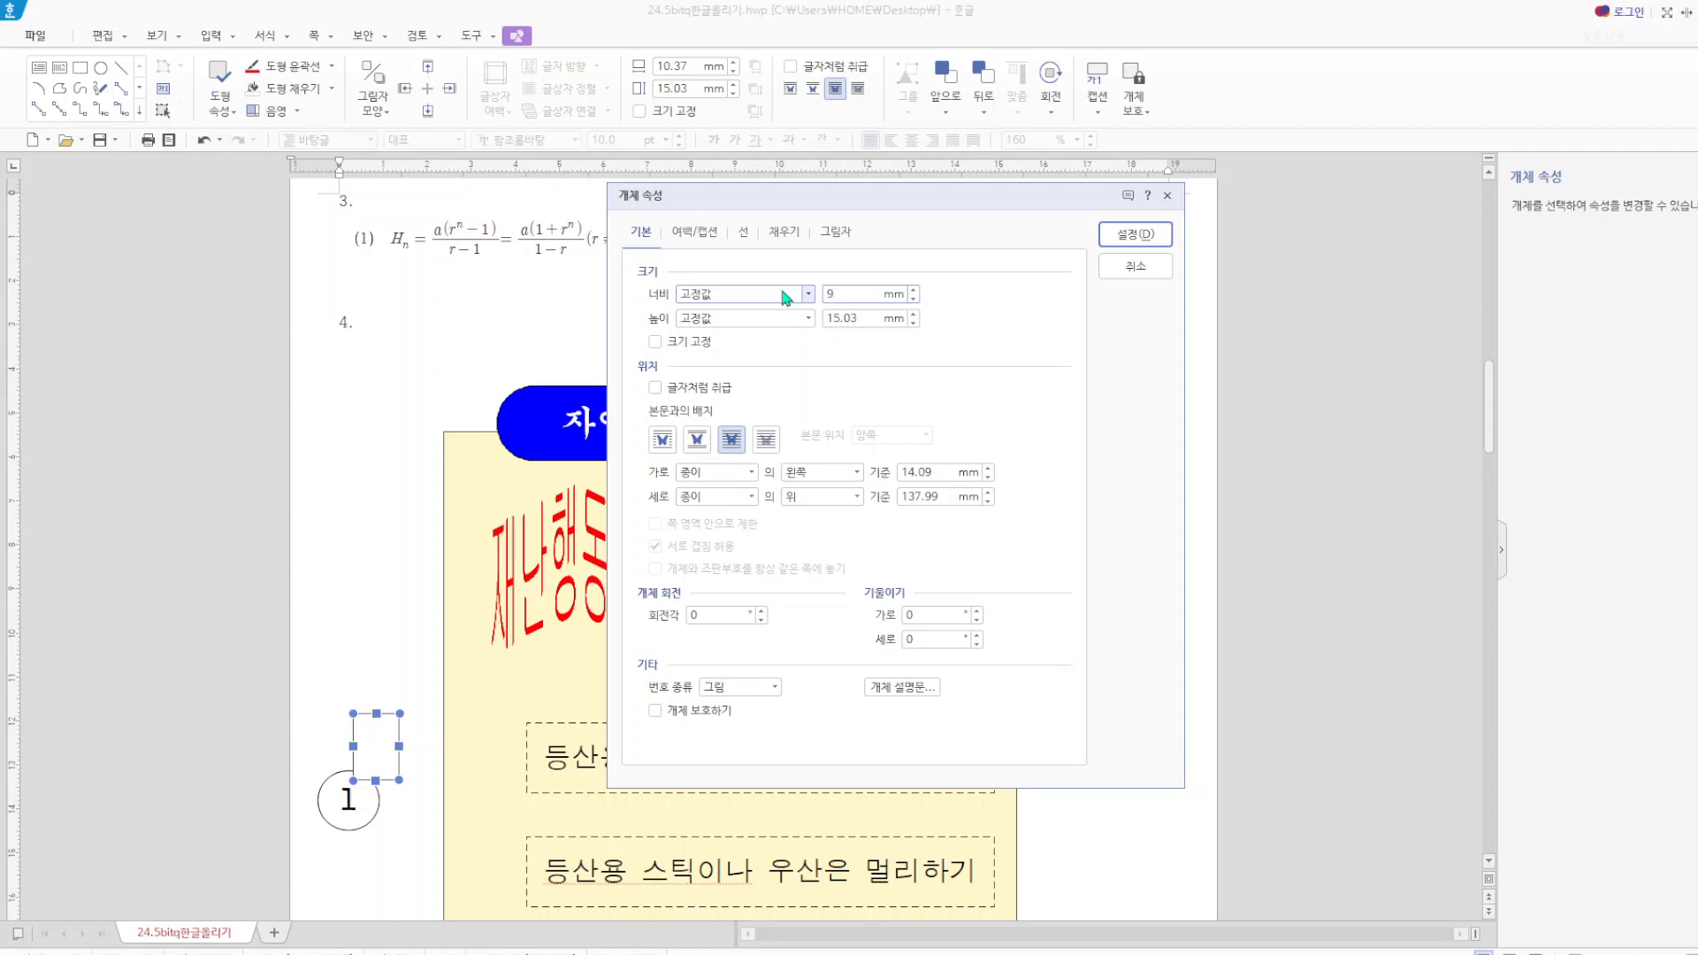
double_click(865, 318)
text(20)
click(655, 343)
click(1149, 232)
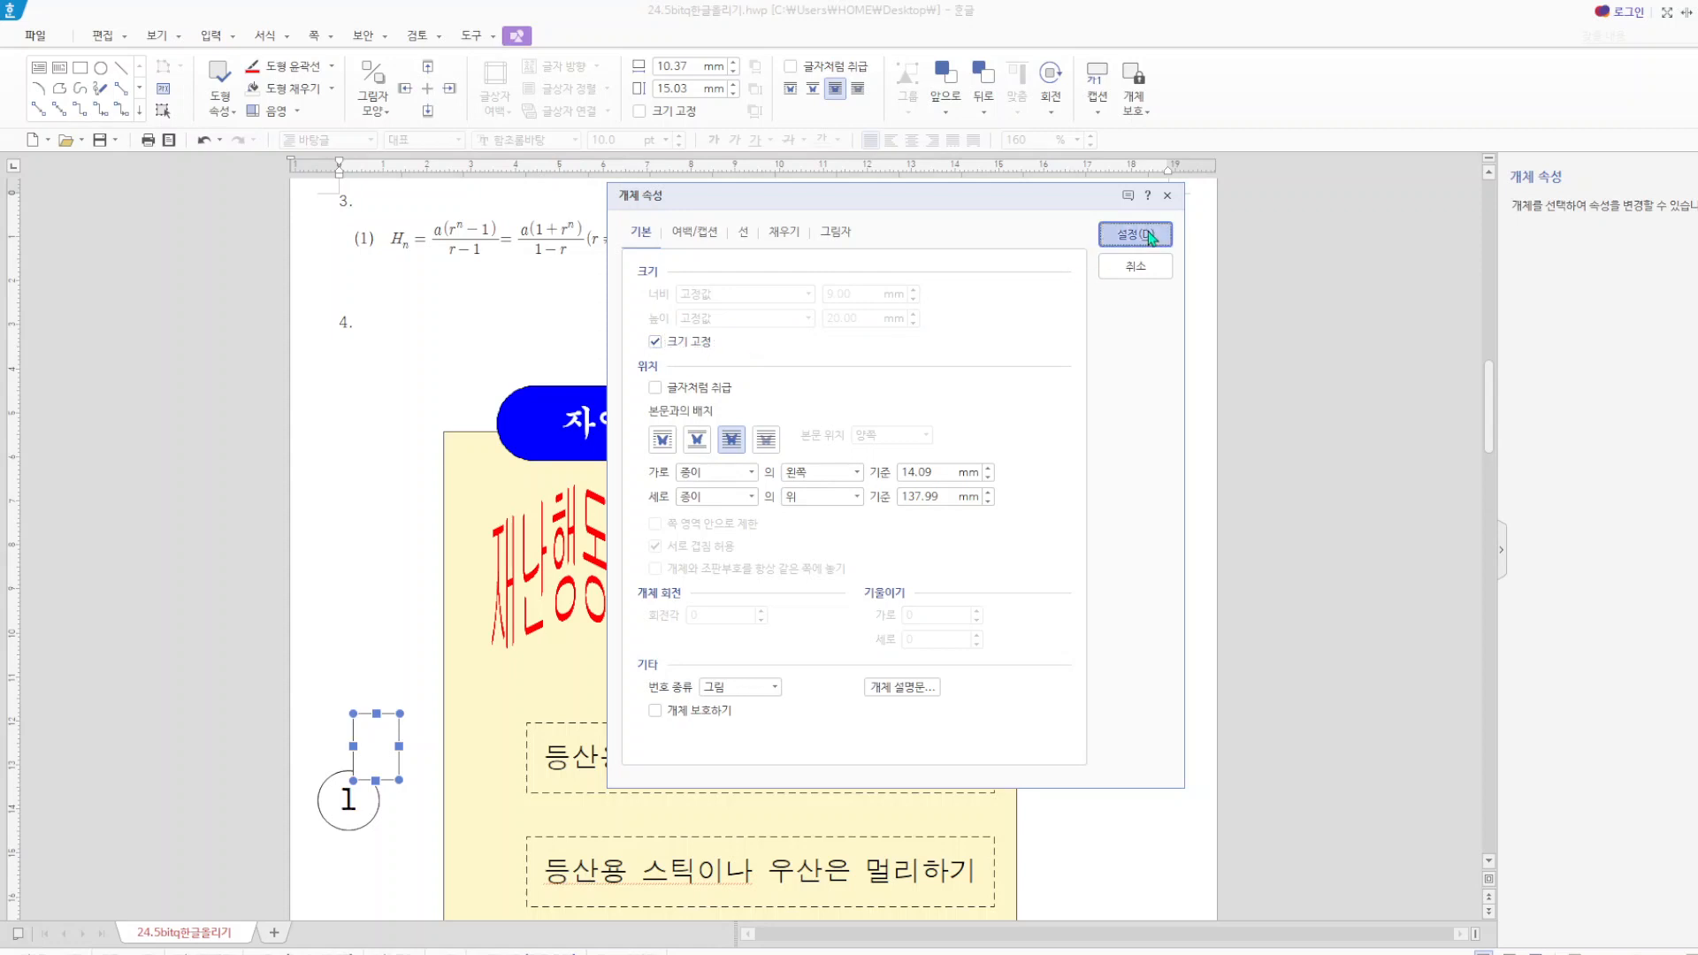
Bring the numbered circle in front of the light orange rectangle and centre it over the rectangle.
click(323, 798)
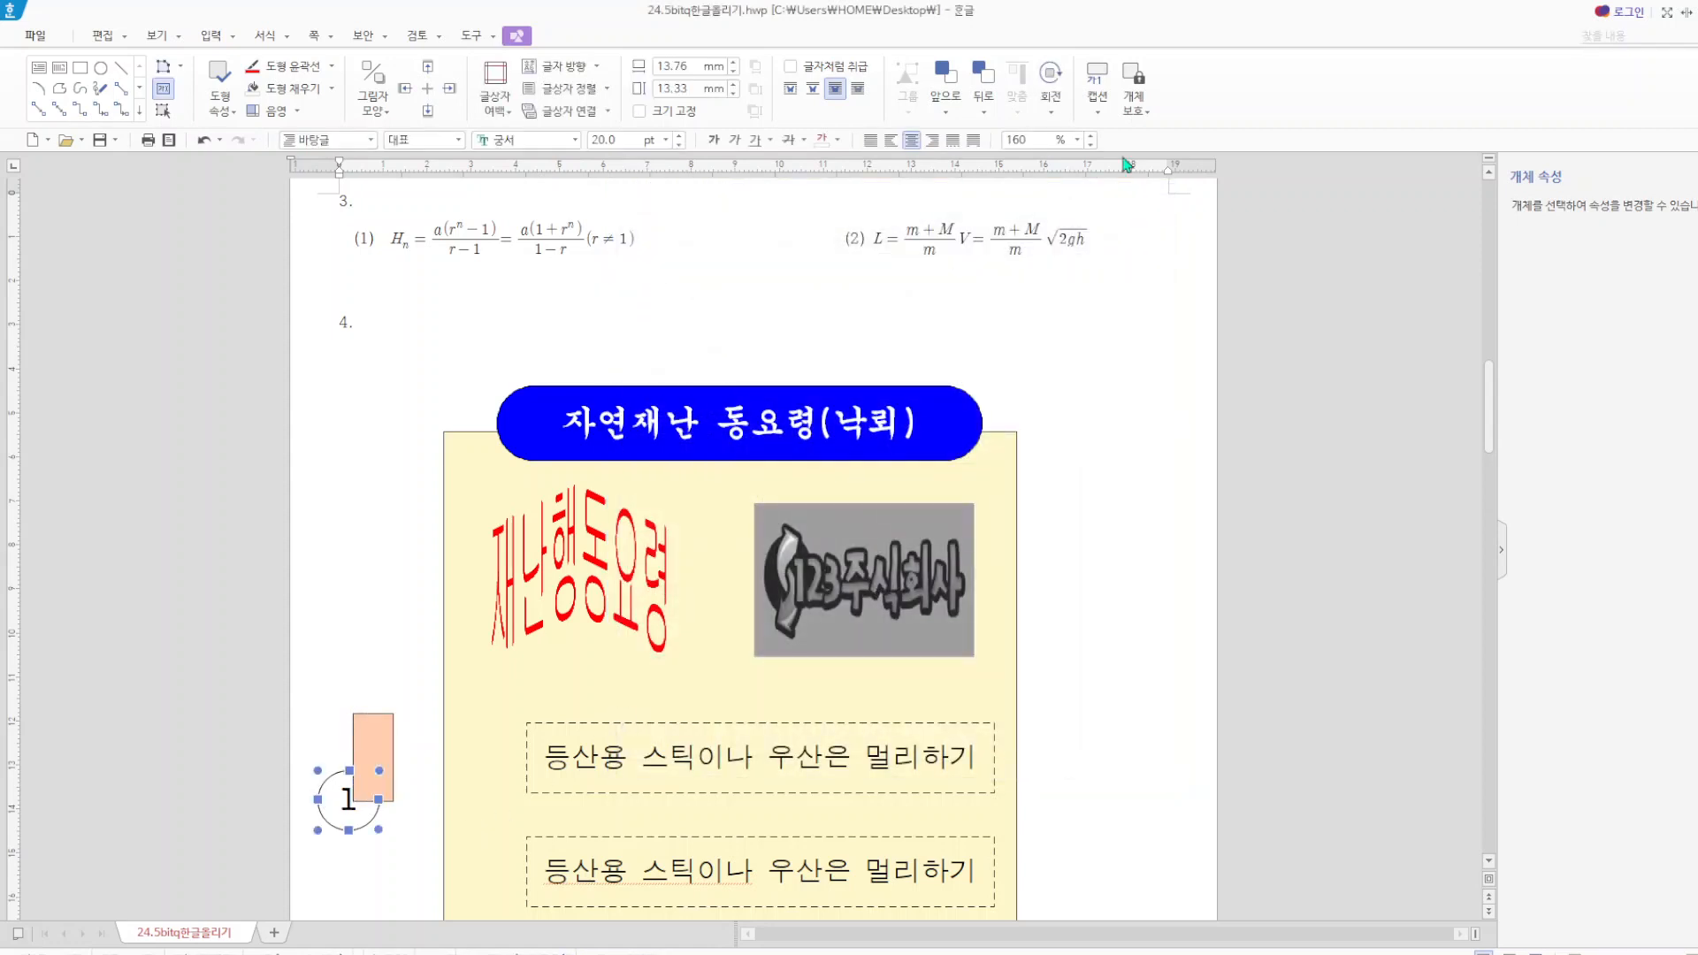
click(945, 112)
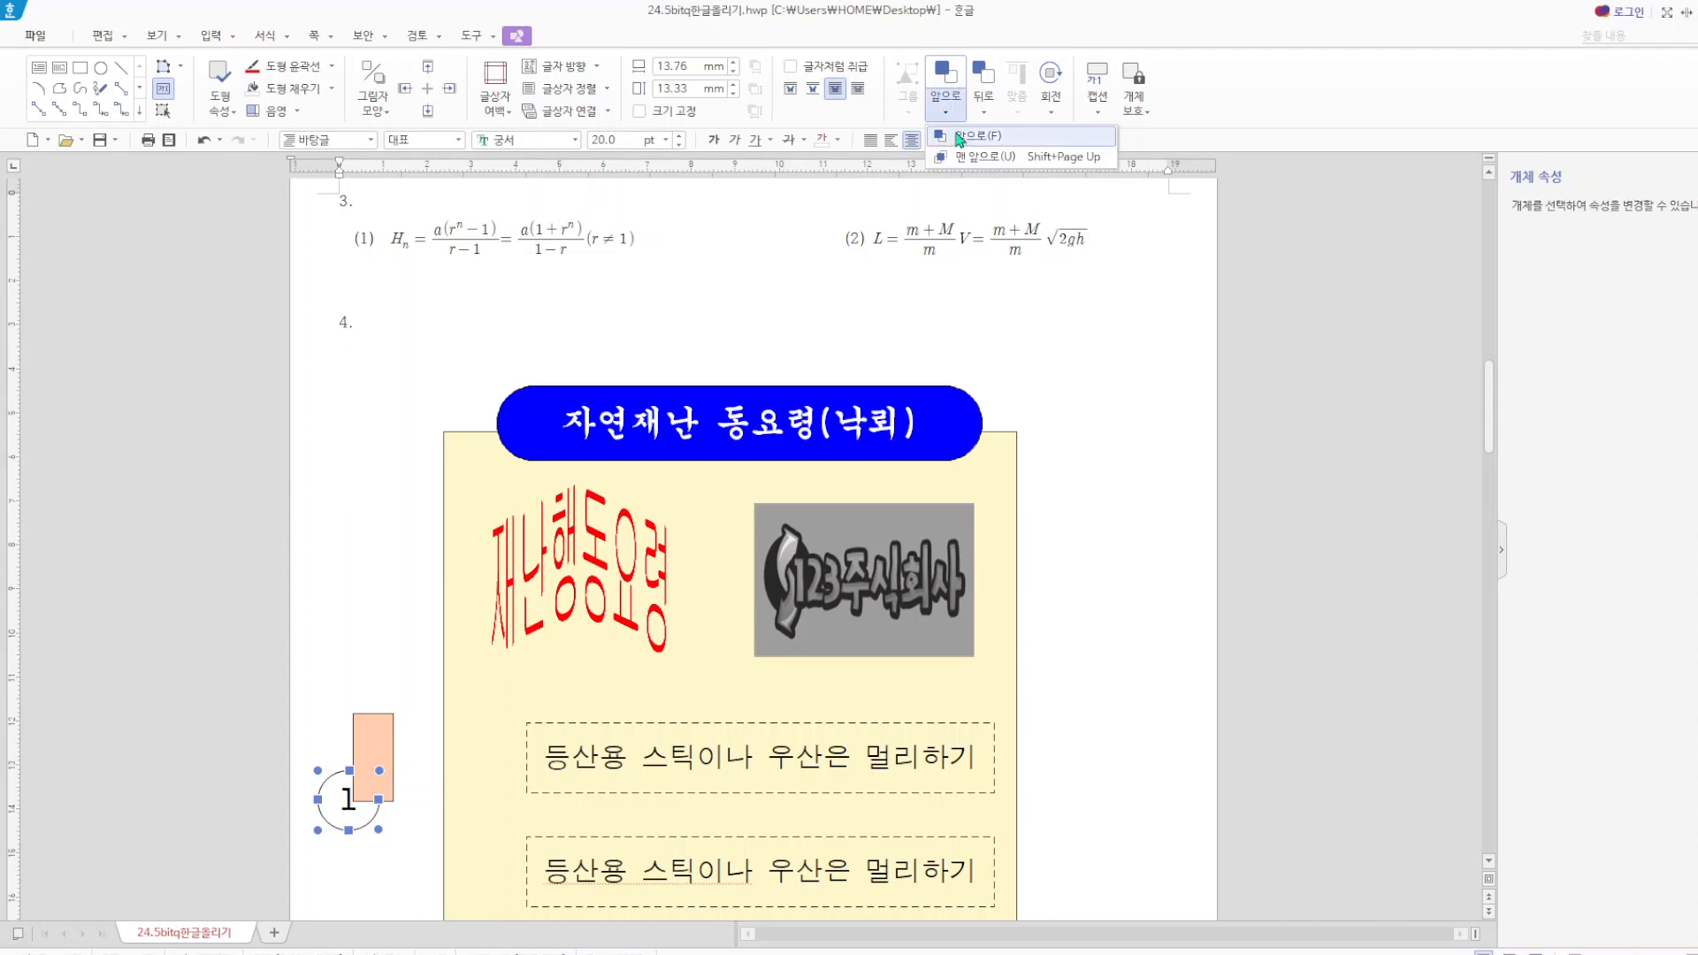
click(943, 181)
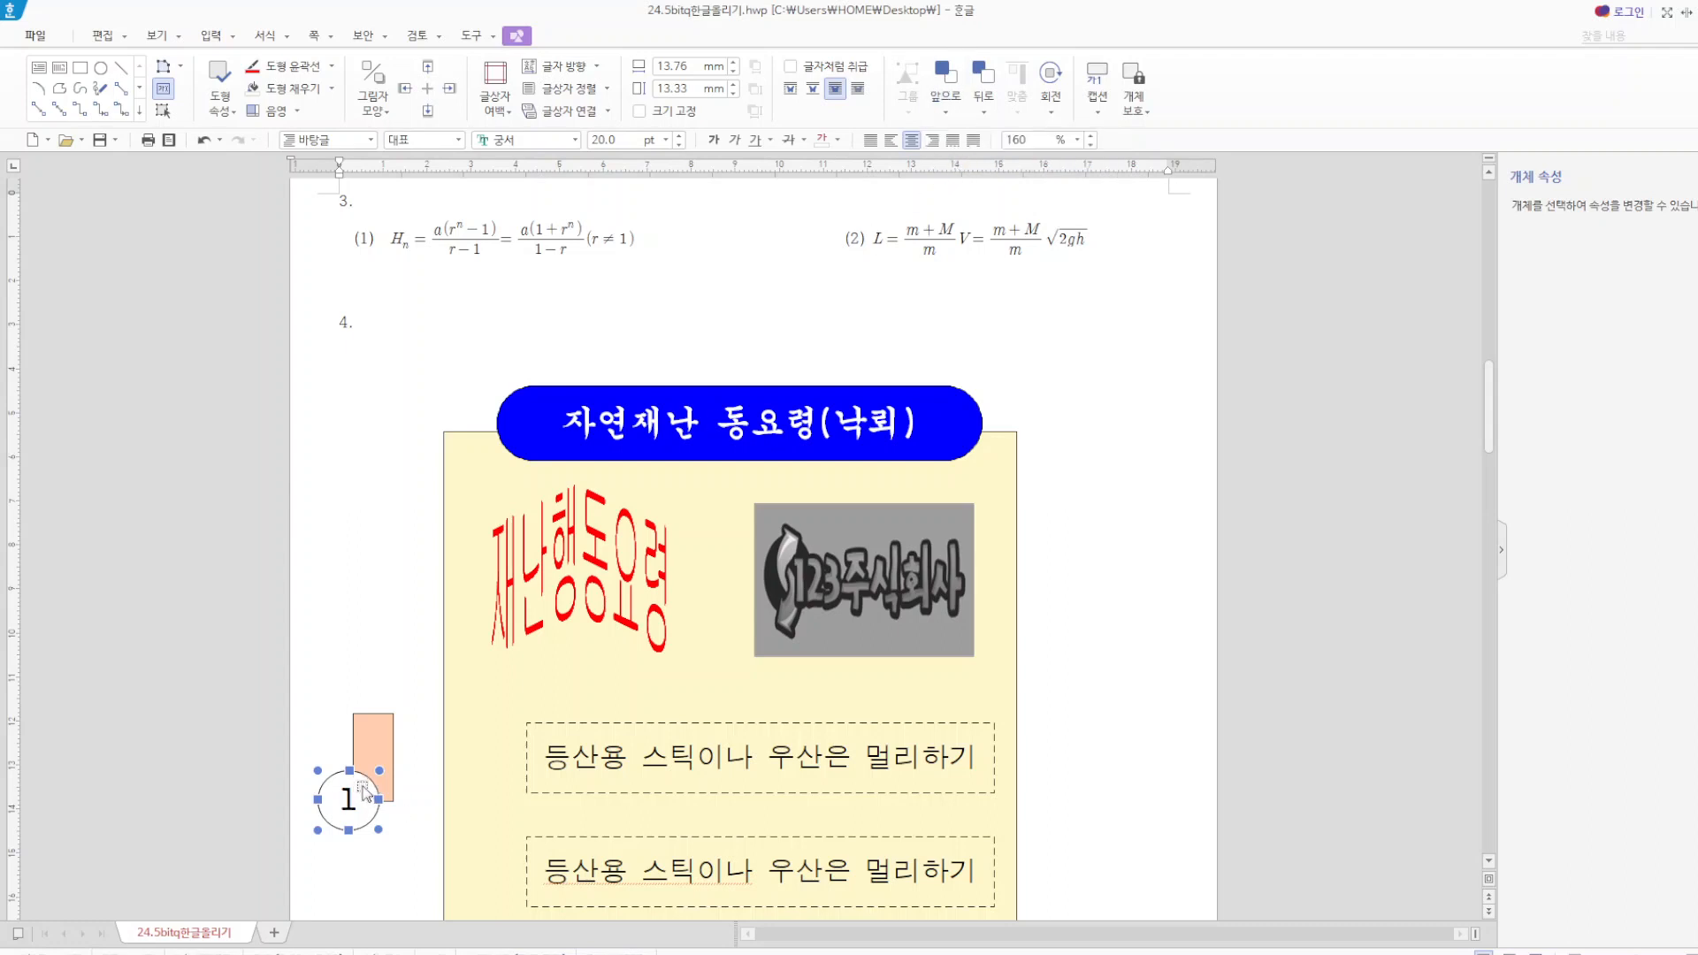
drag(387, 744, 387, 744)
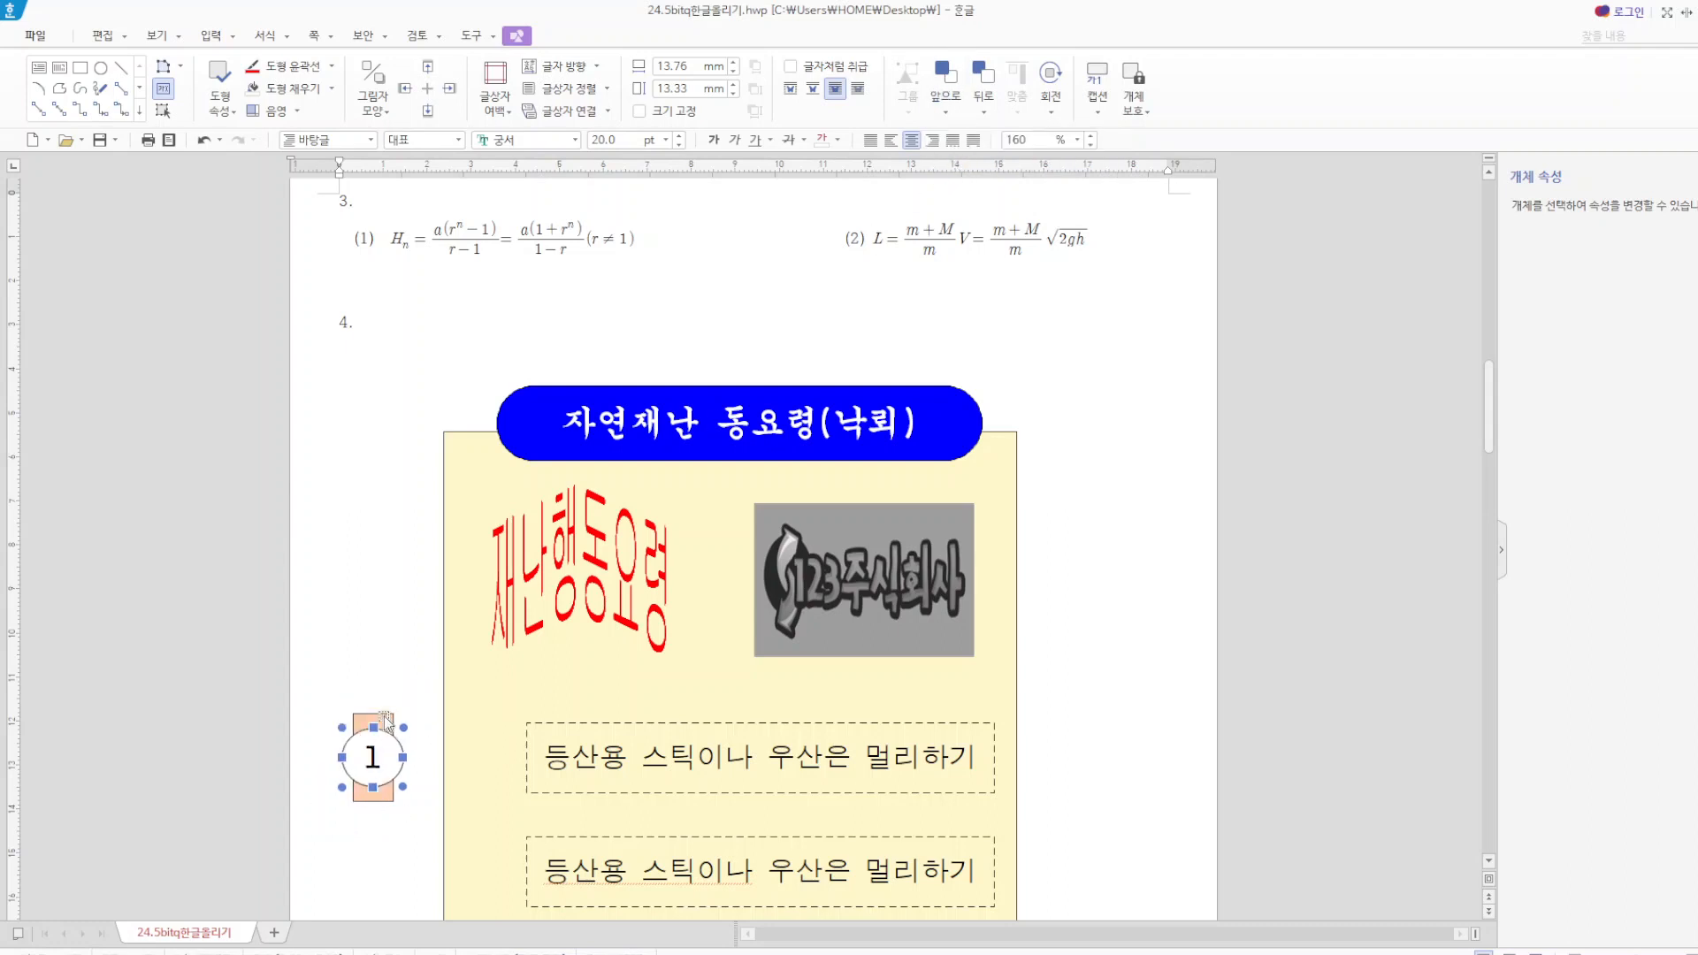
Move the rectangle and circle together beside the first dashed text box and place copies beside the second and third boxes.
shift+click(383, 716)
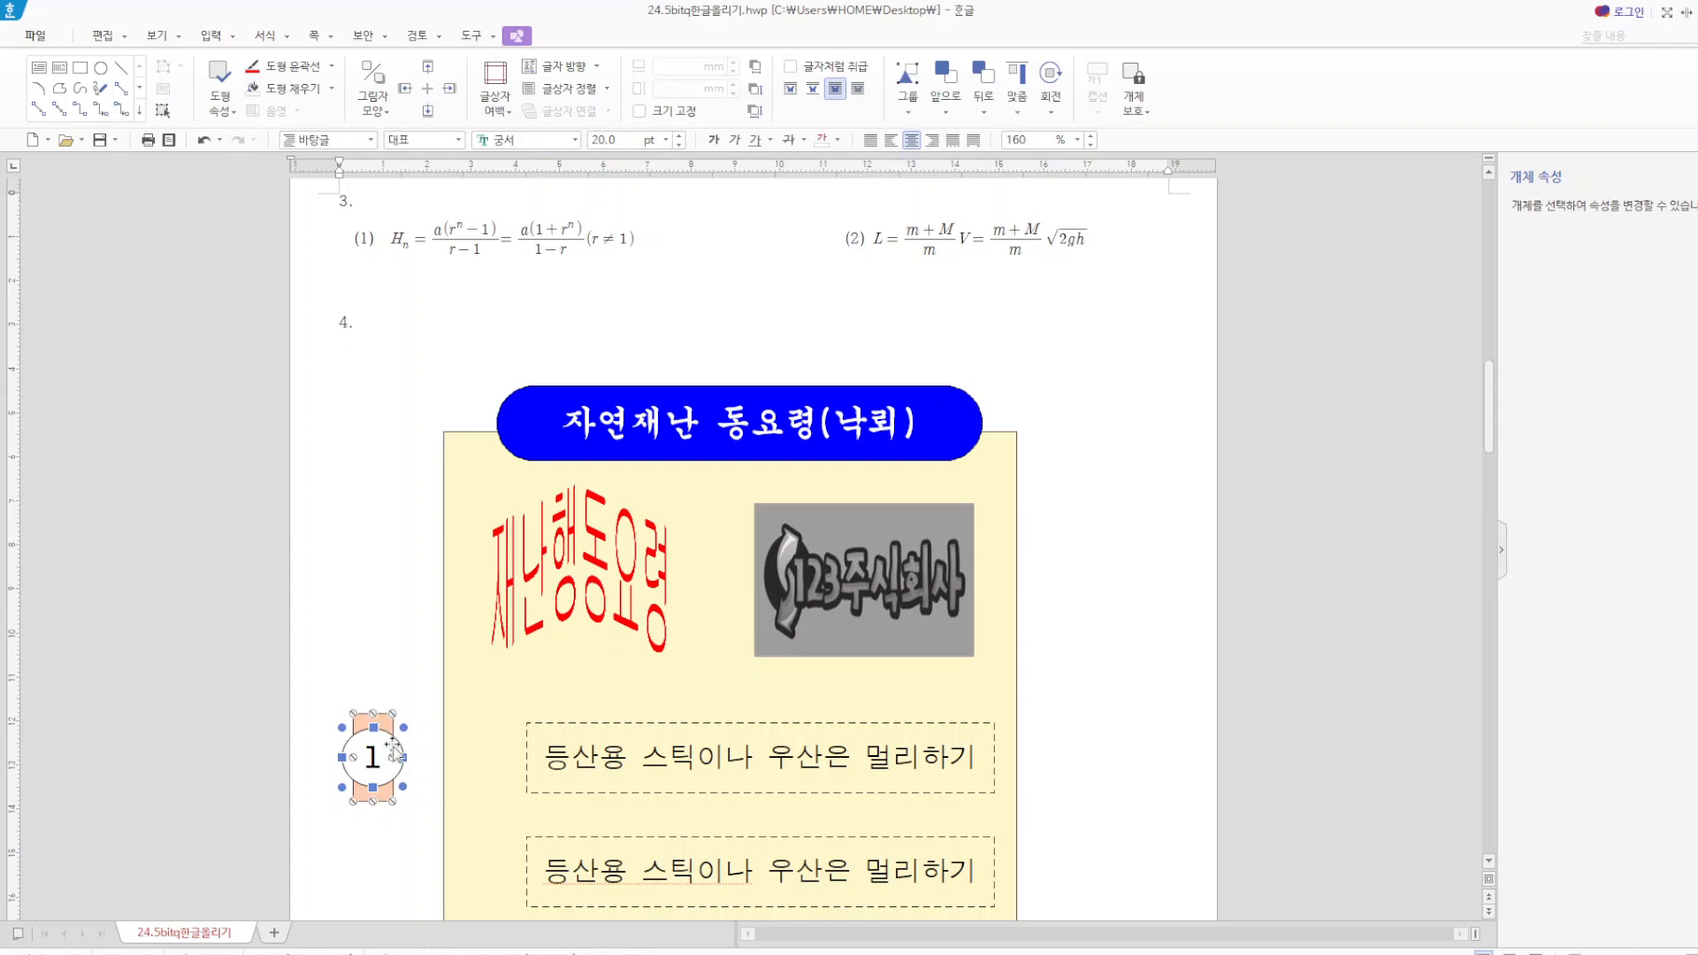
drag(371, 756, 480, 756)
scroll(637, 818, down, 1)
scroll(636, 818, down, 2)
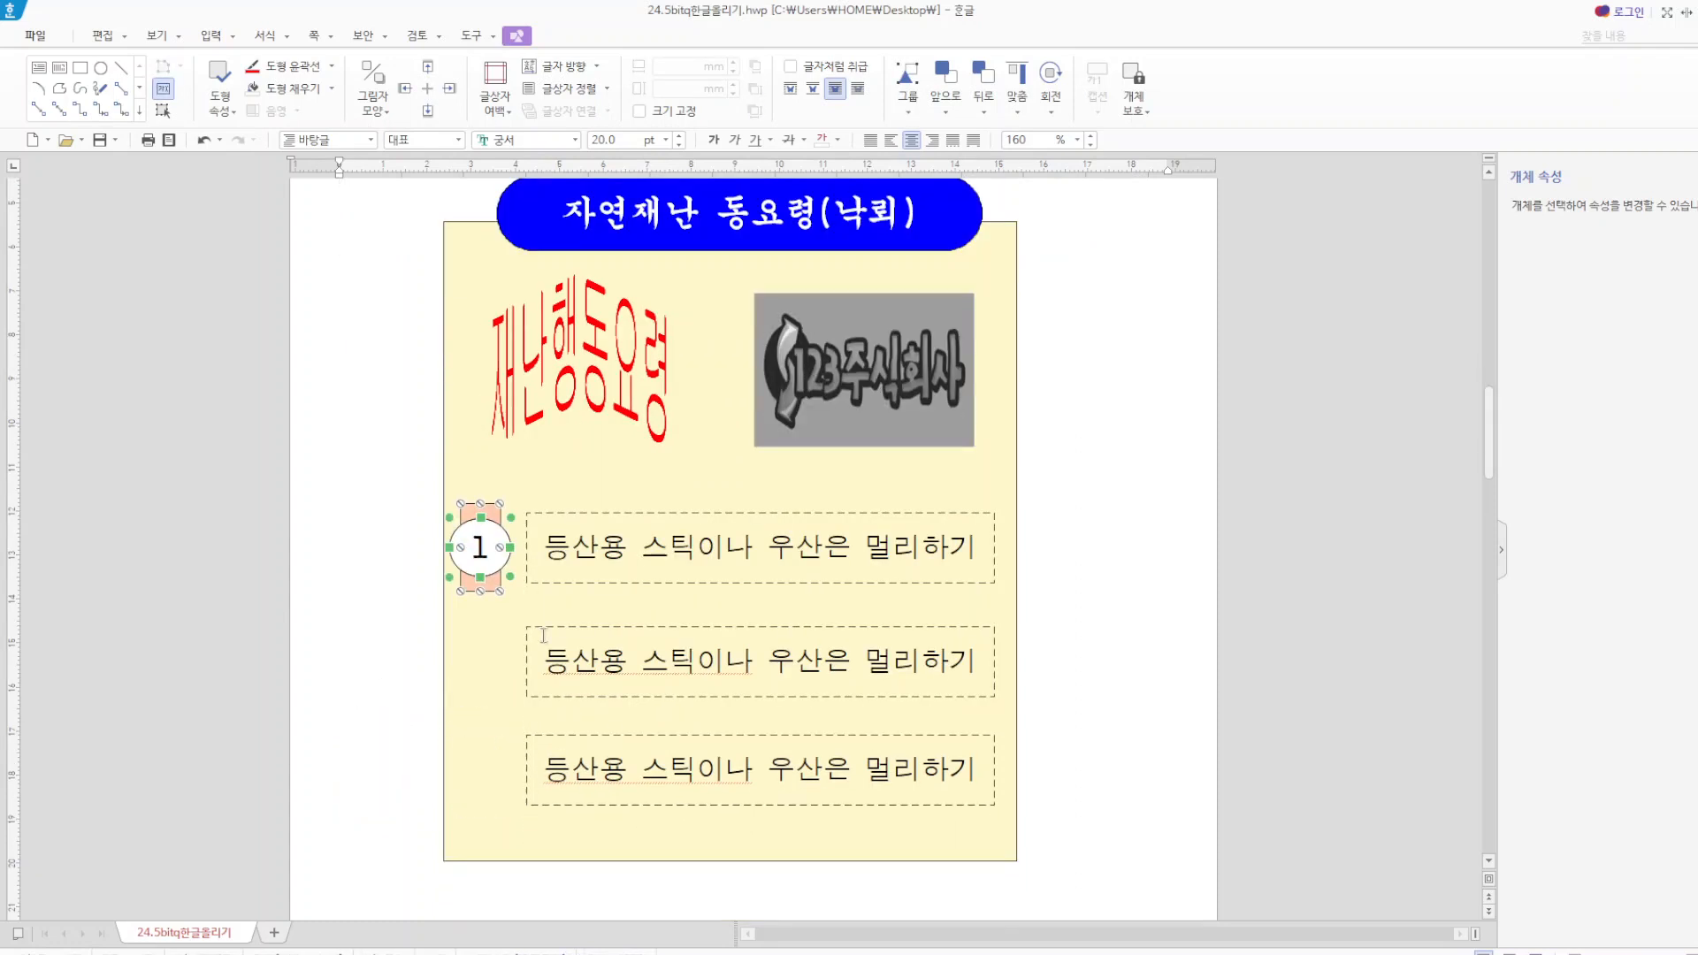
drag(501, 550, 461, 667)
Change the numbers in the copied circles to 2 beside the second text box and 3 beside the third.
text(2)
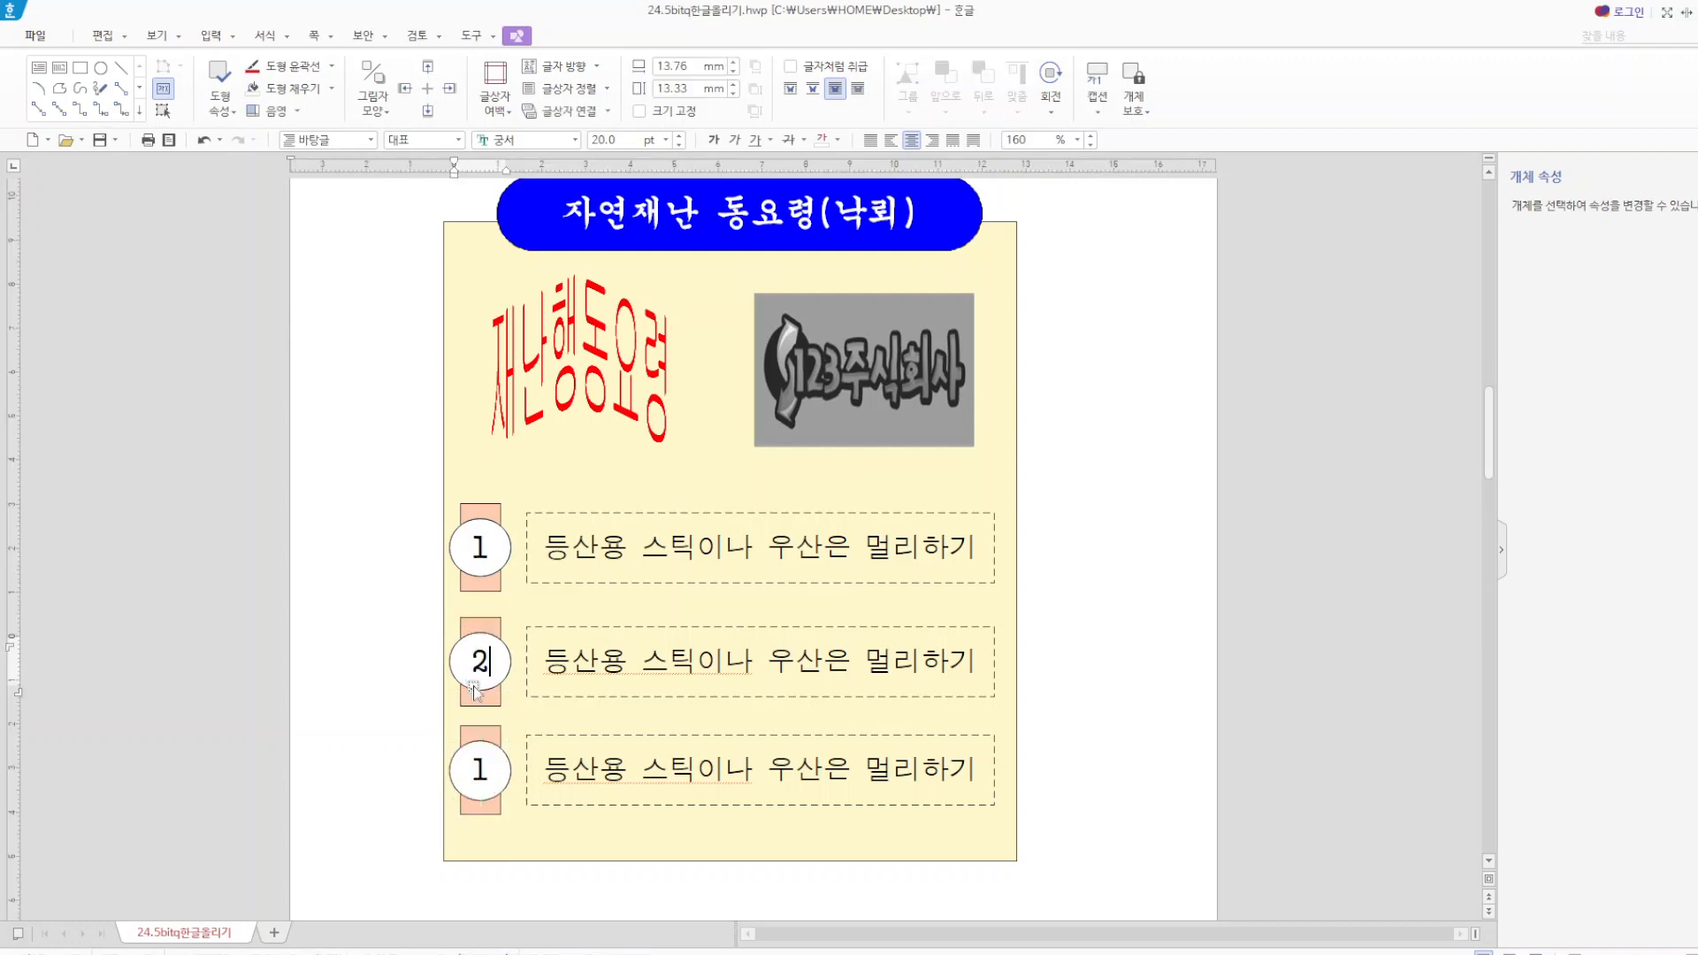
drag(491, 770, 469, 762)
text(3)
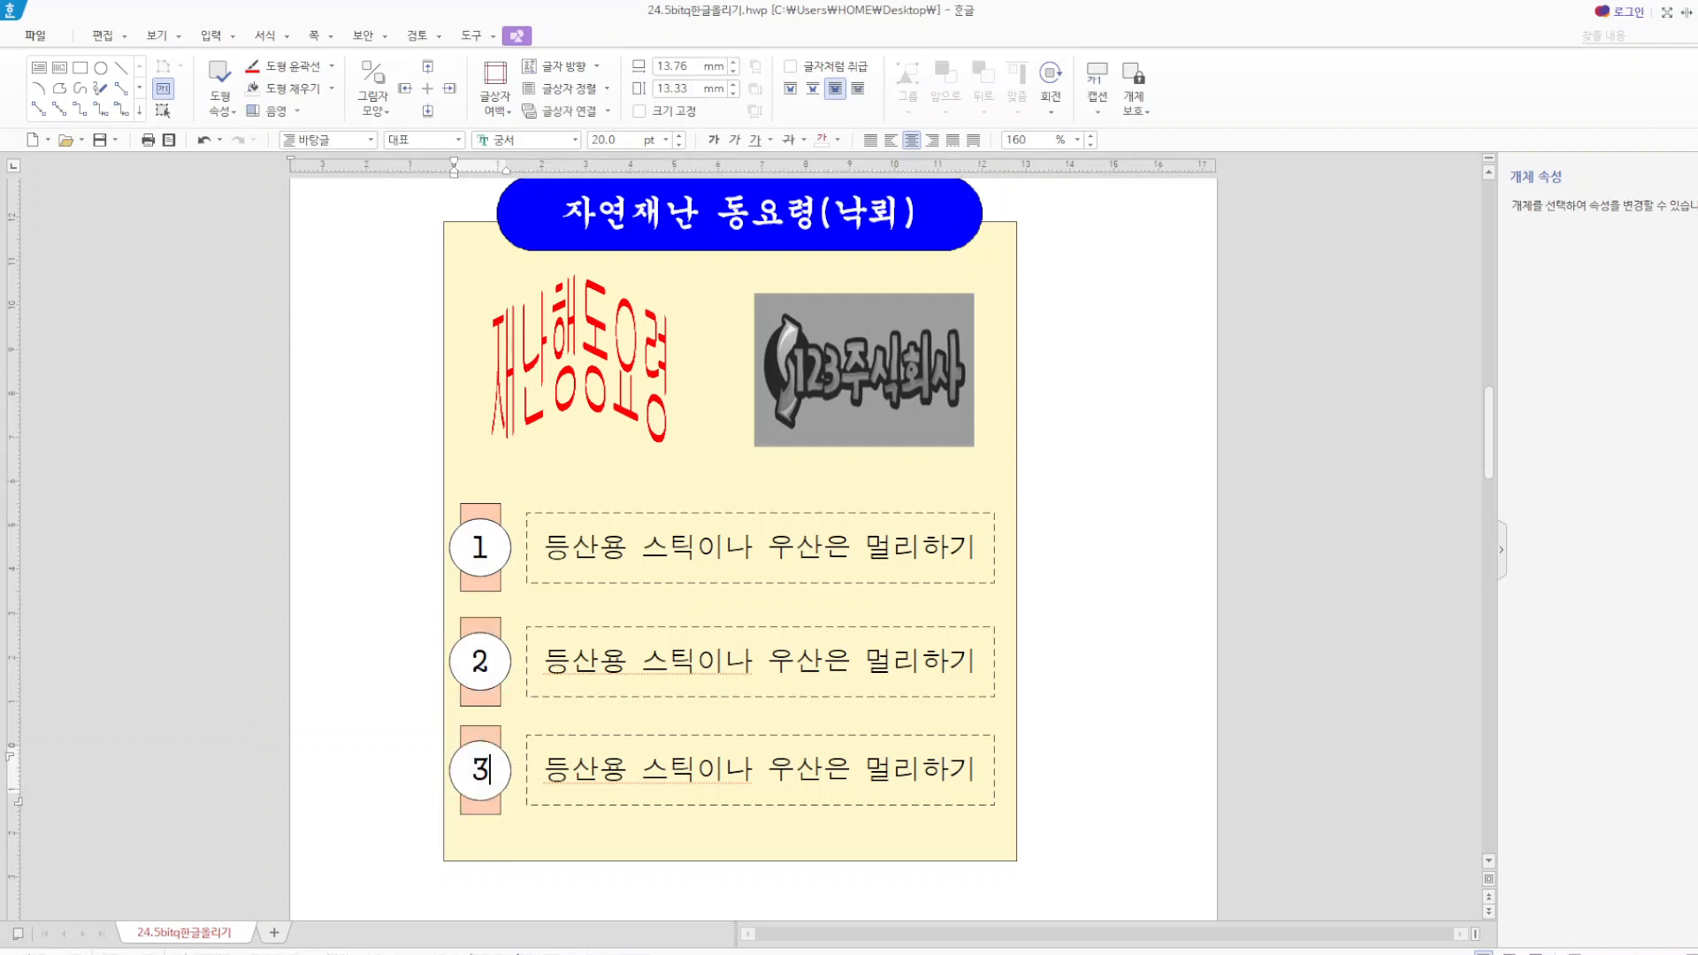
click(1091, 815)
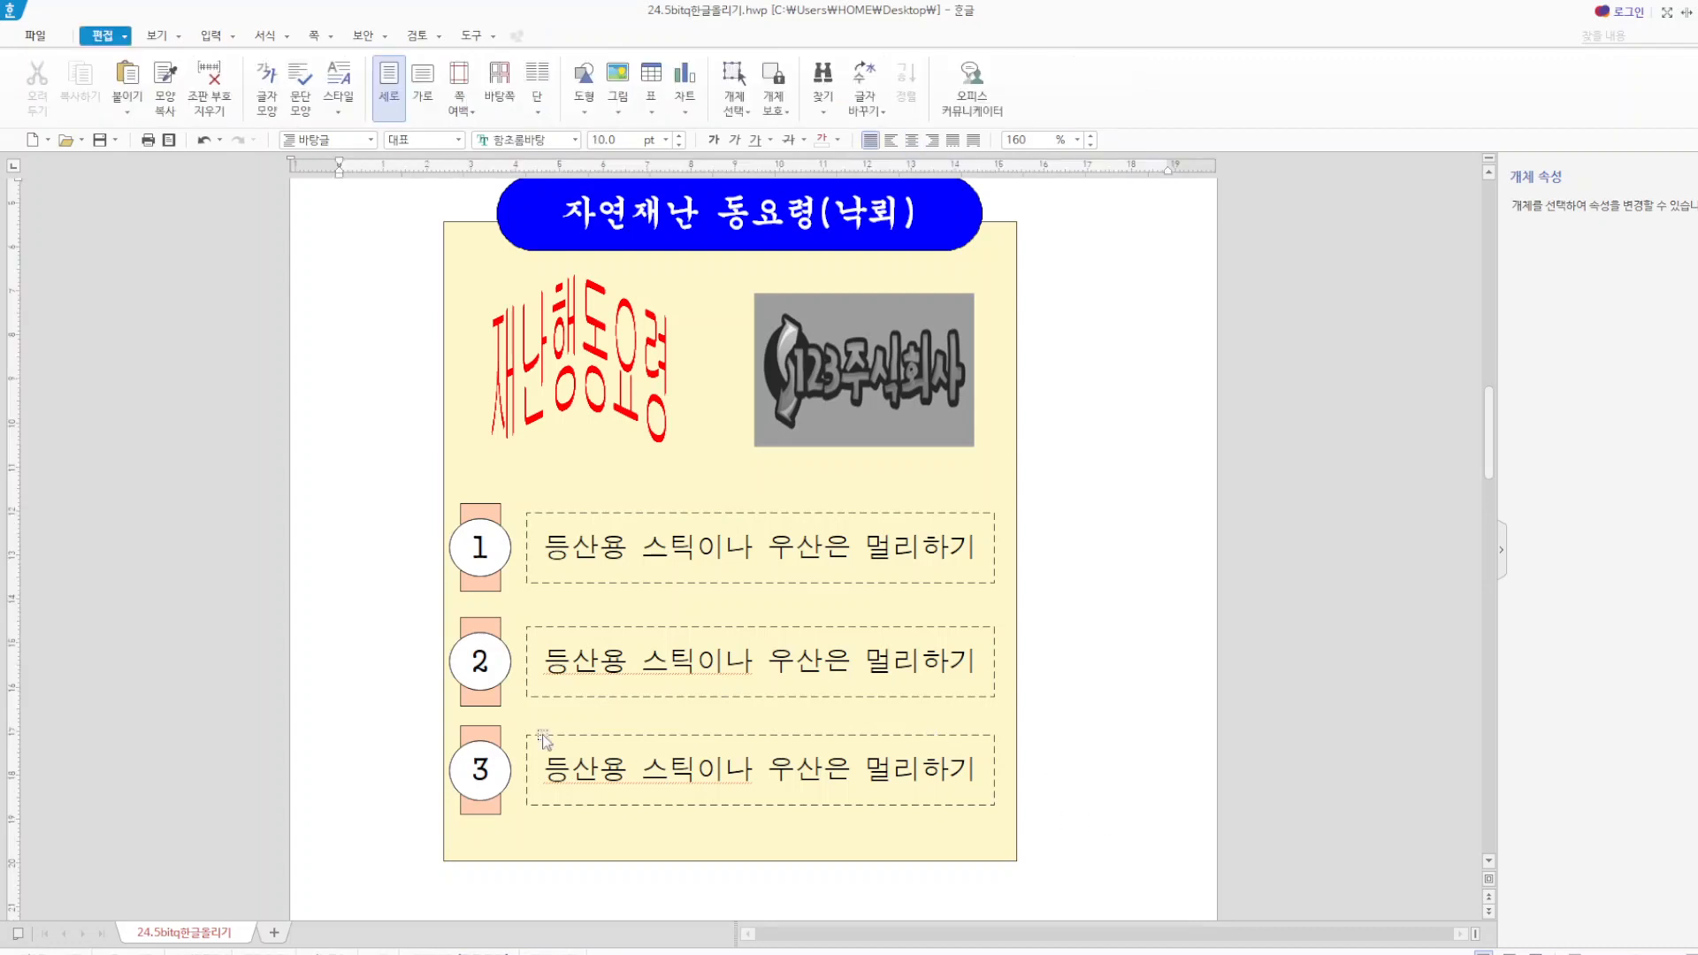
Fill the rectangle behind circle 2 with a light yellow face colour.
click(482, 699)
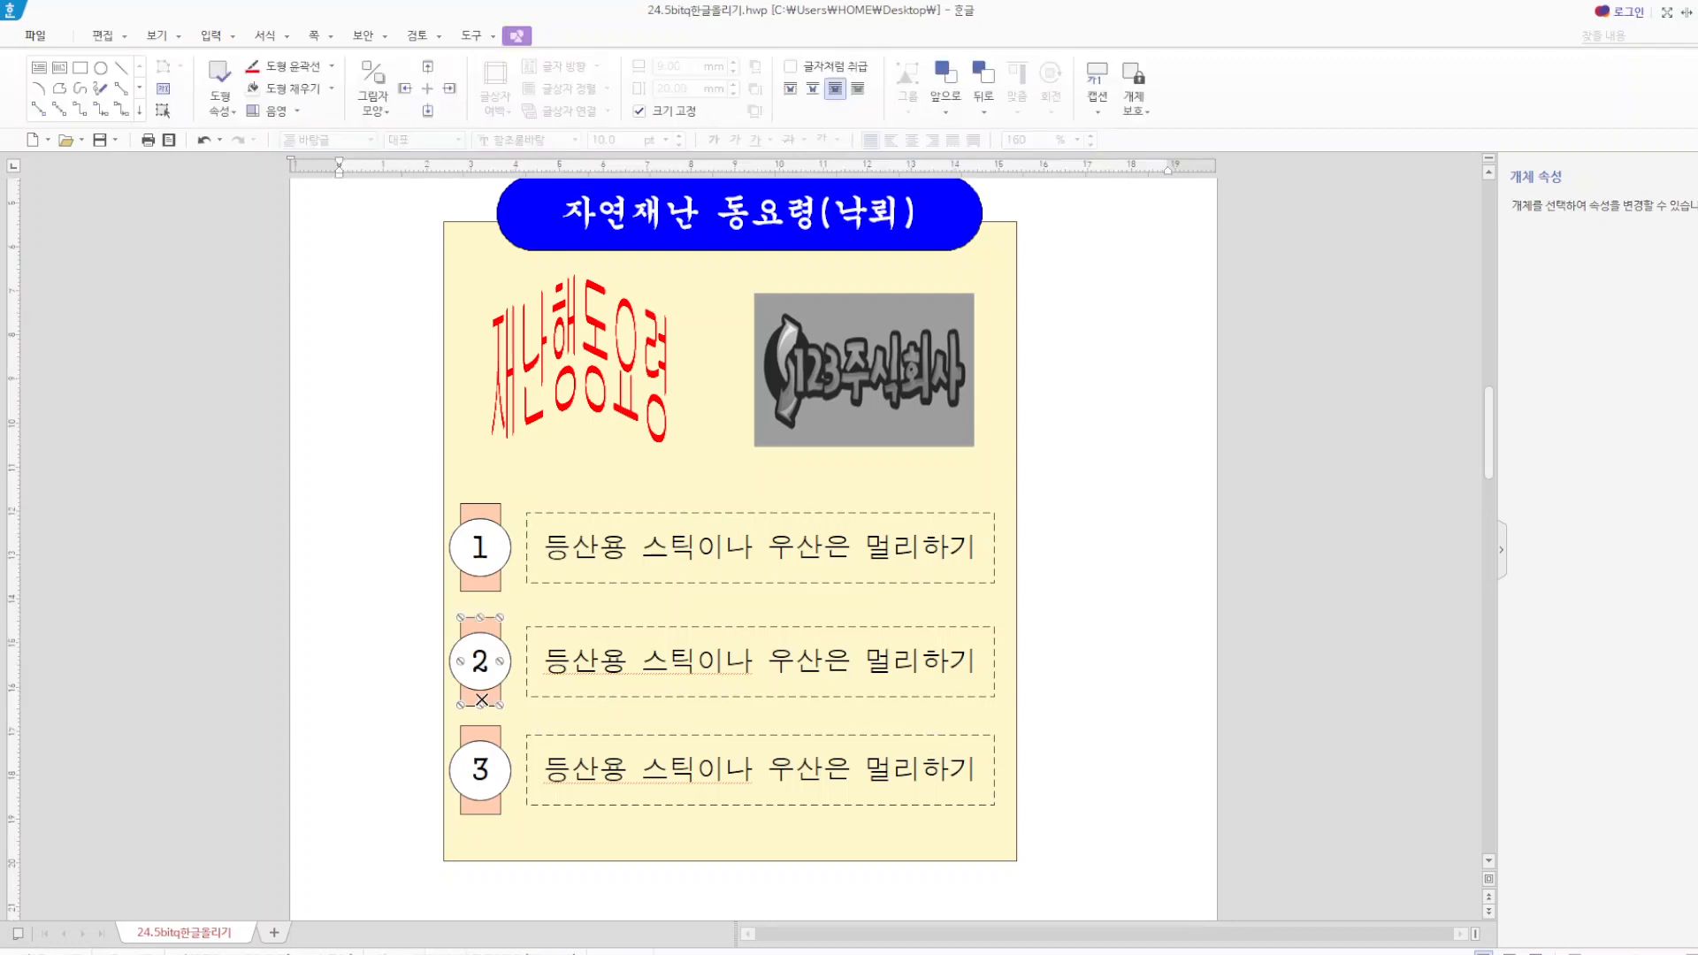
key(p)
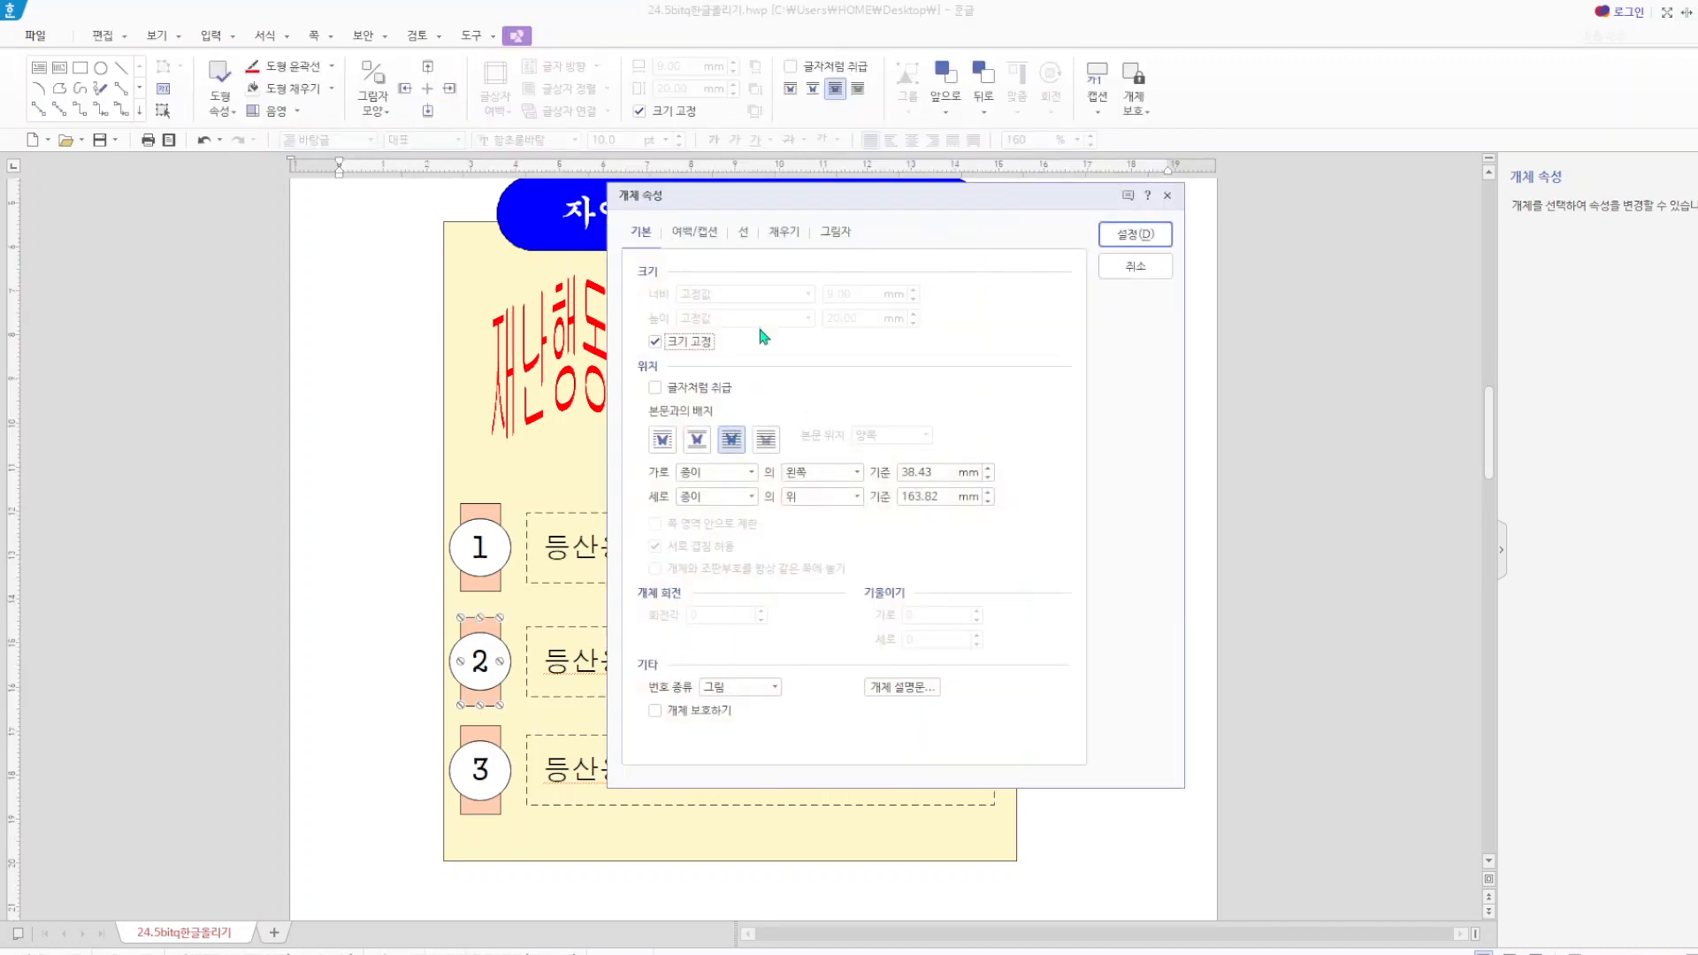
click(785, 234)
click(782, 336)
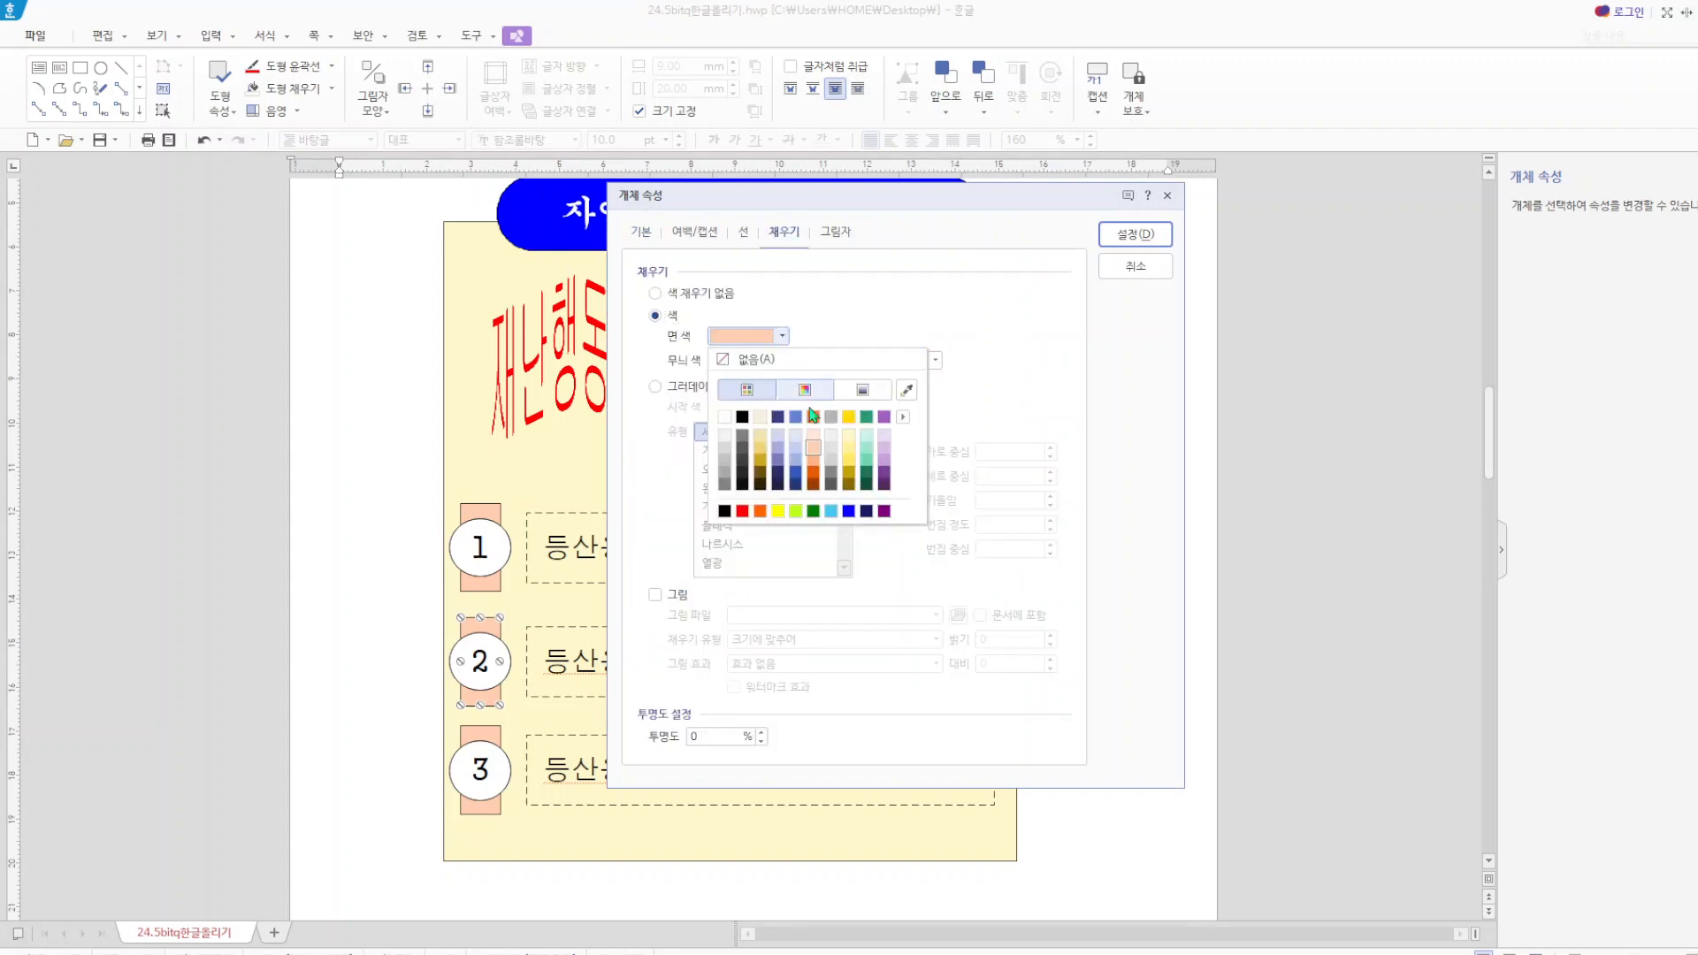
click(849, 447)
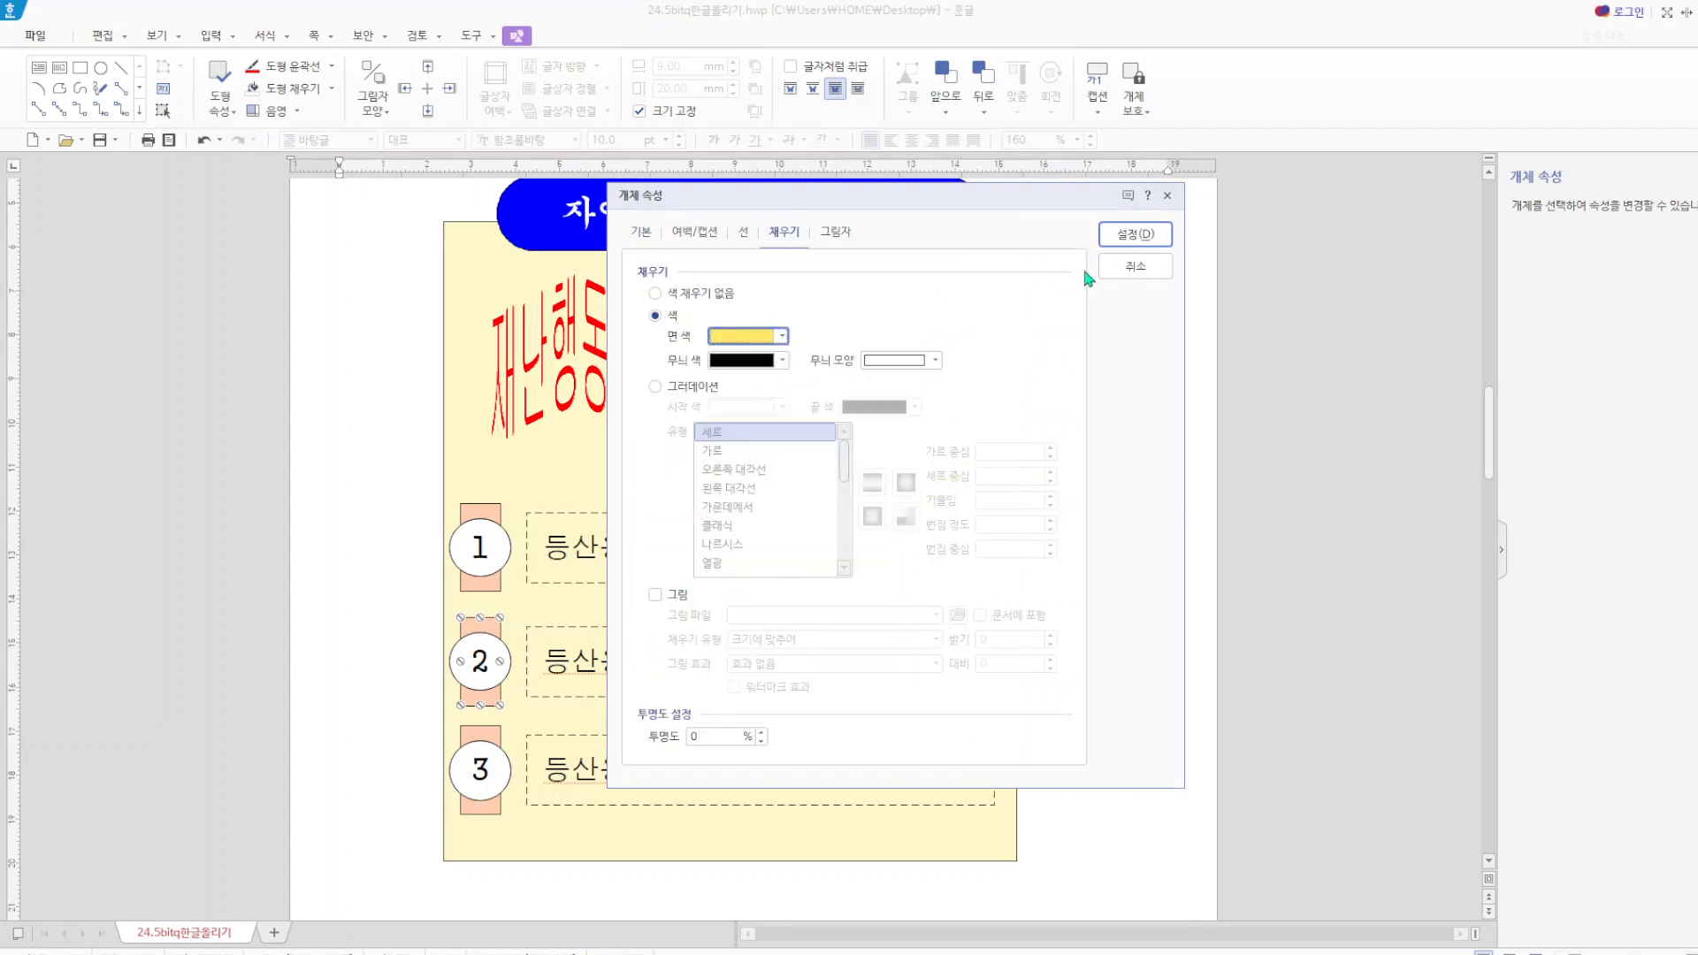
click(1157, 235)
Fill the rectangle behind circle 3 with a light purple face colour.
click(491, 739)
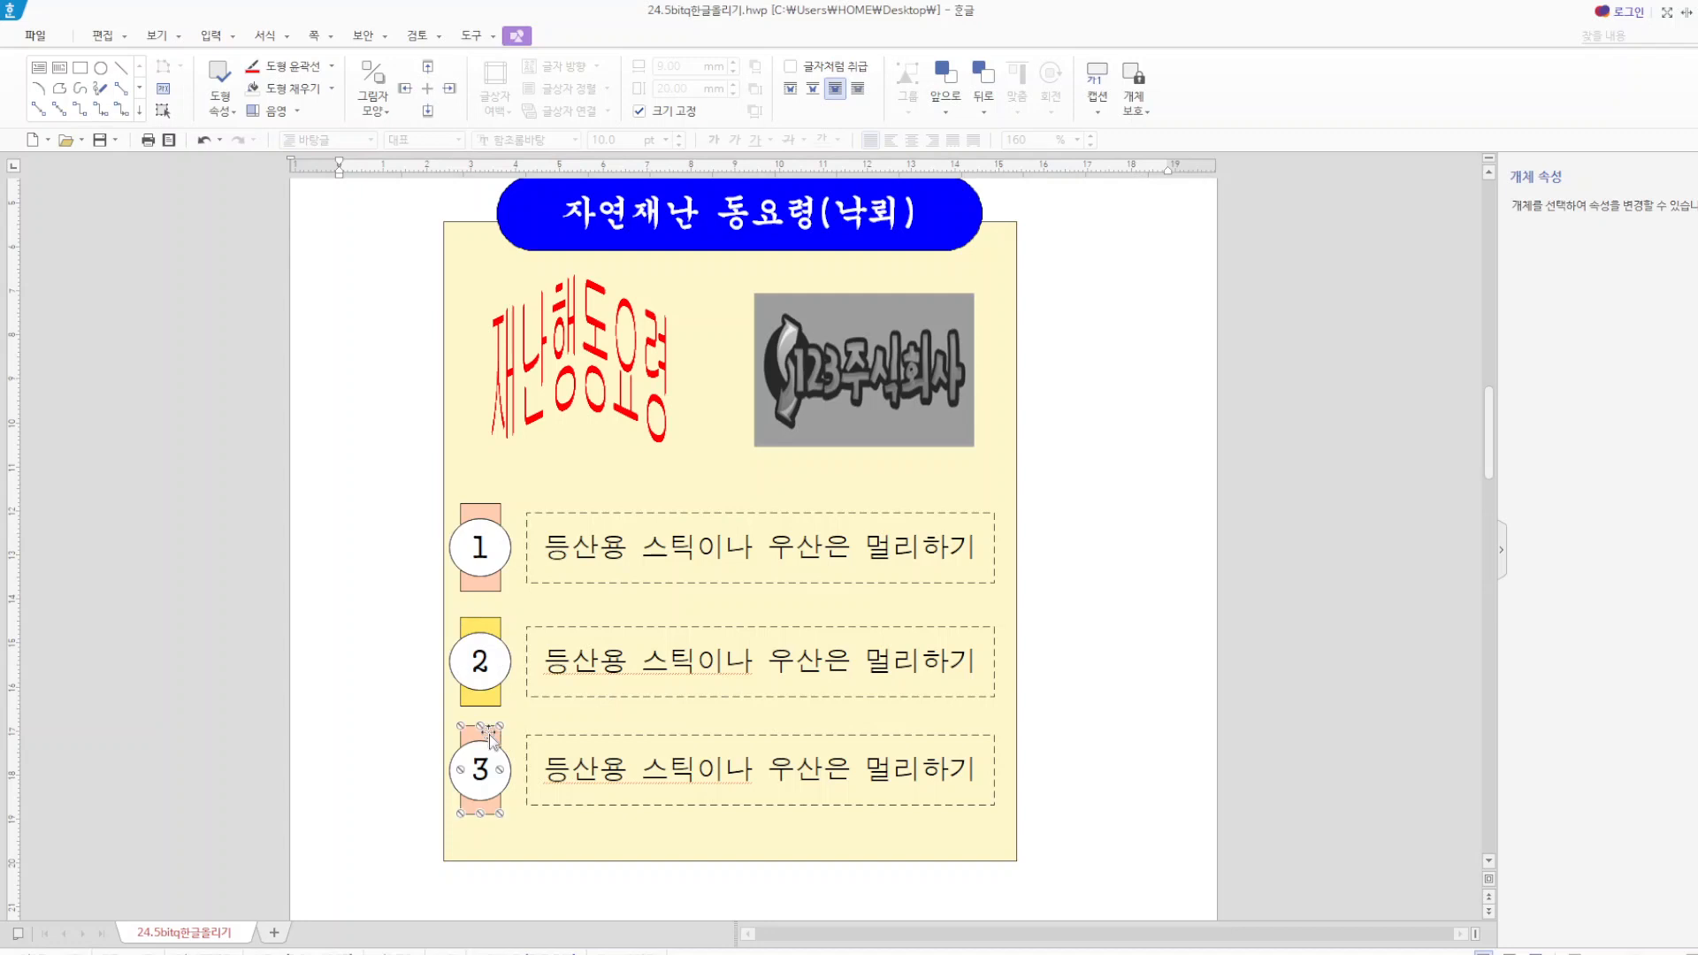
key(p)
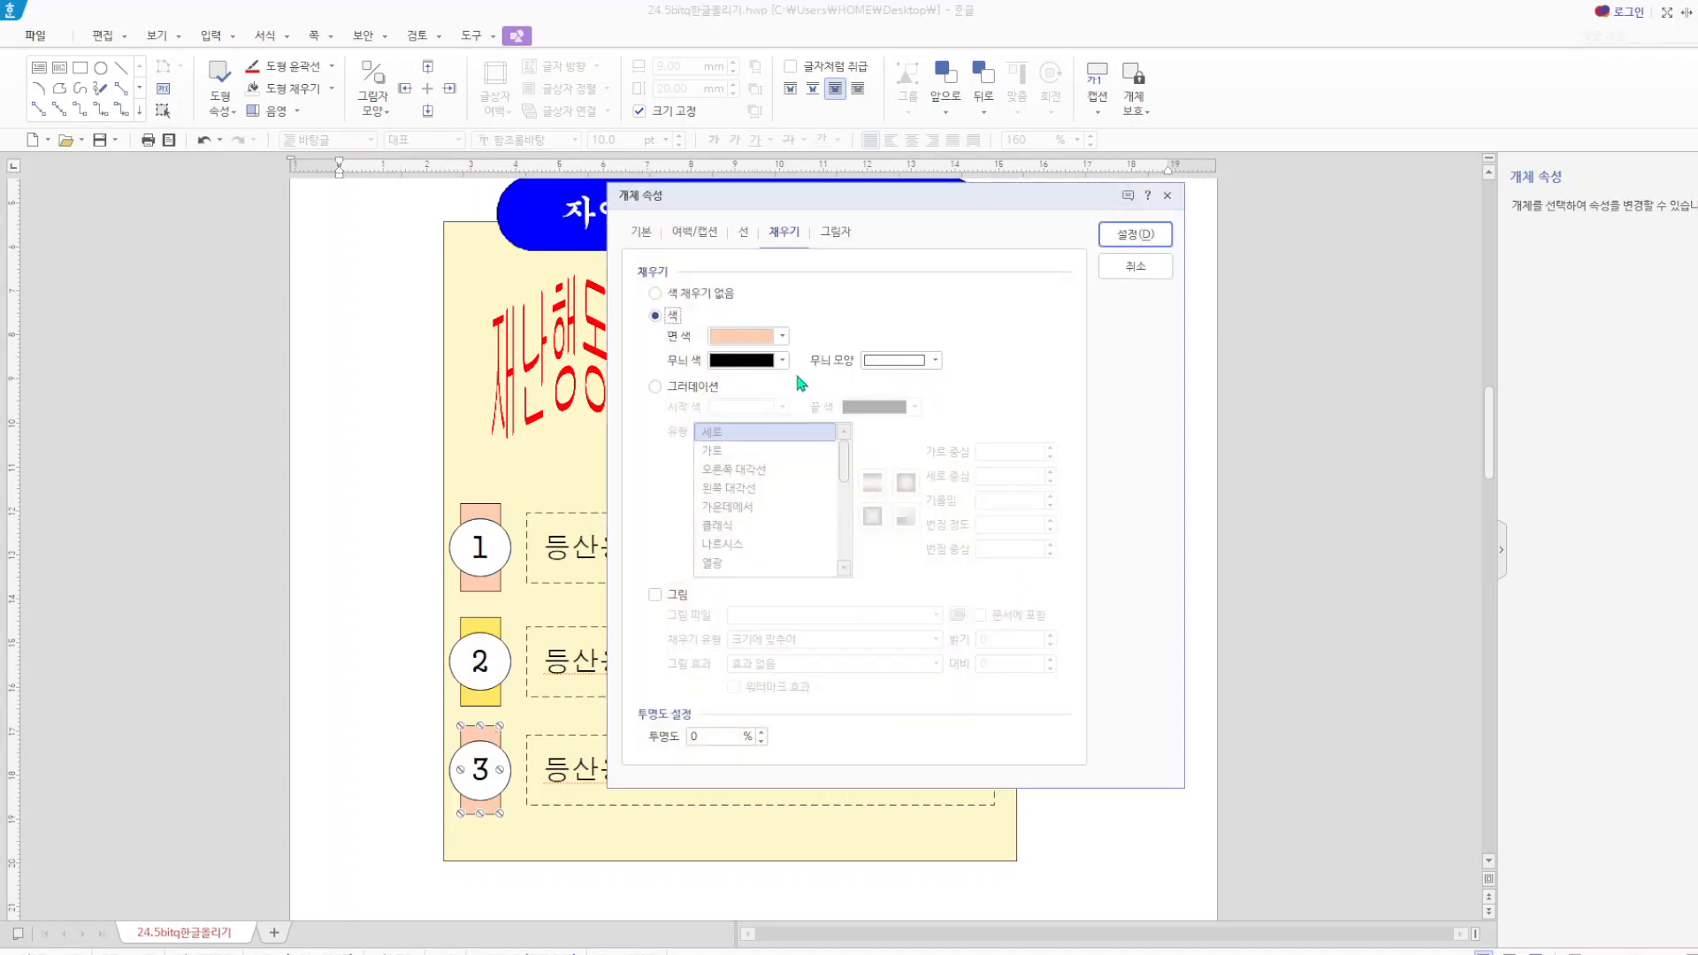
click(767, 340)
click(884, 448)
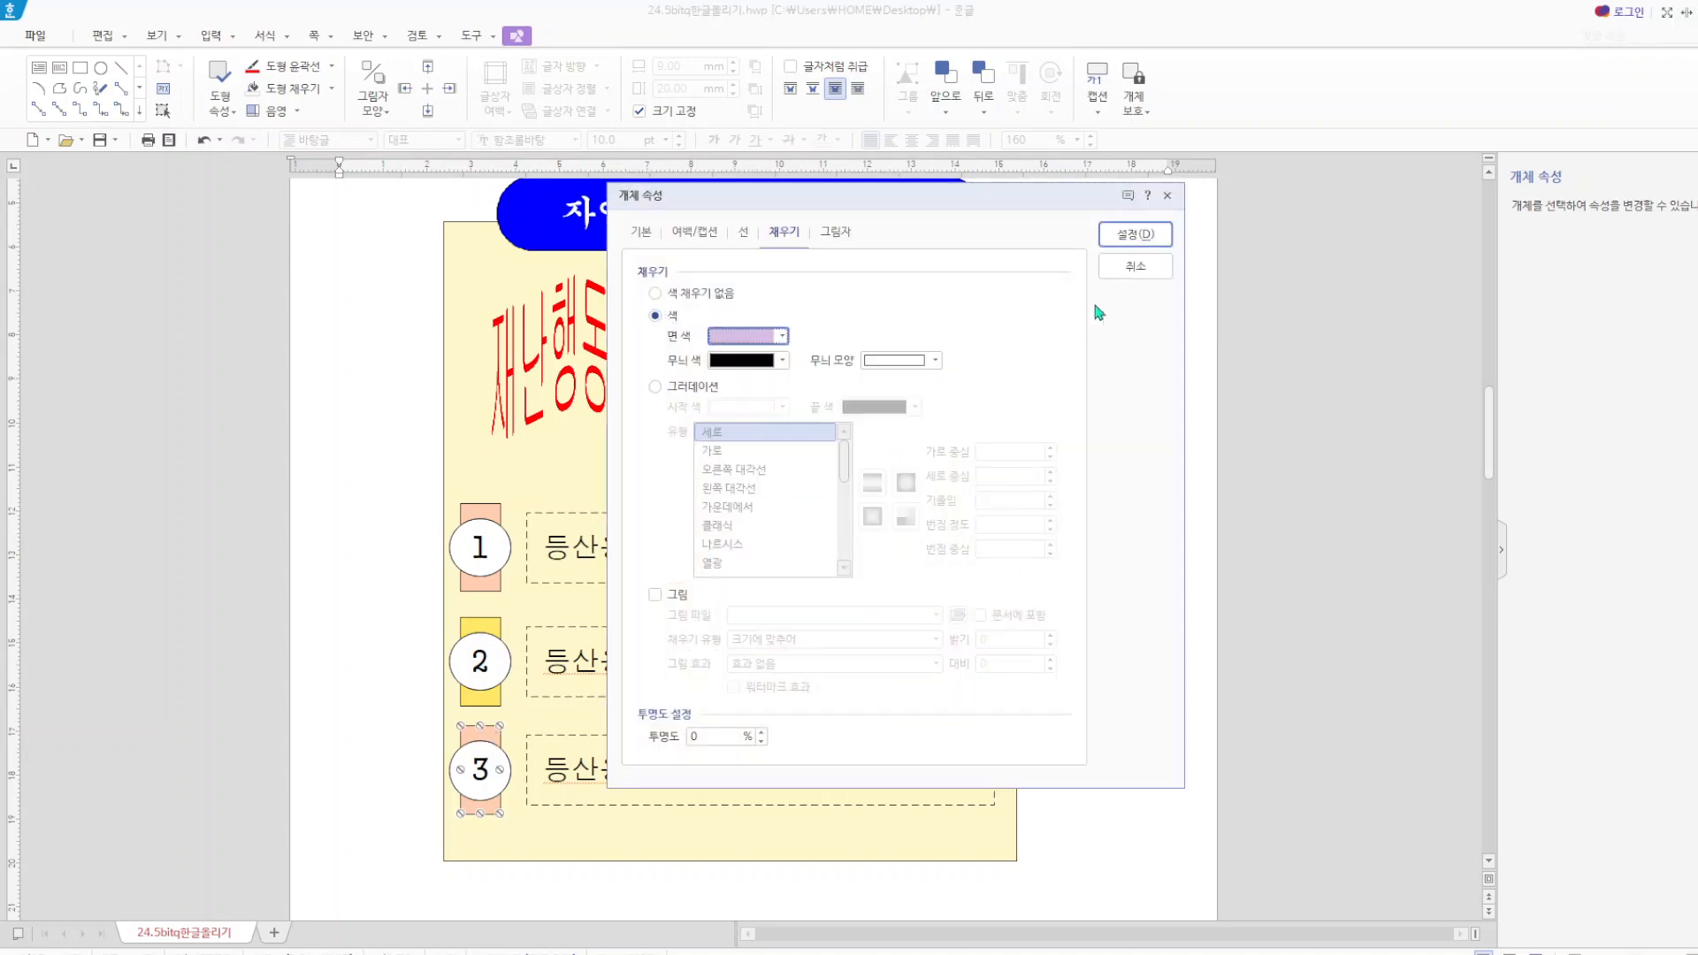
click(1141, 235)
key(Escape)
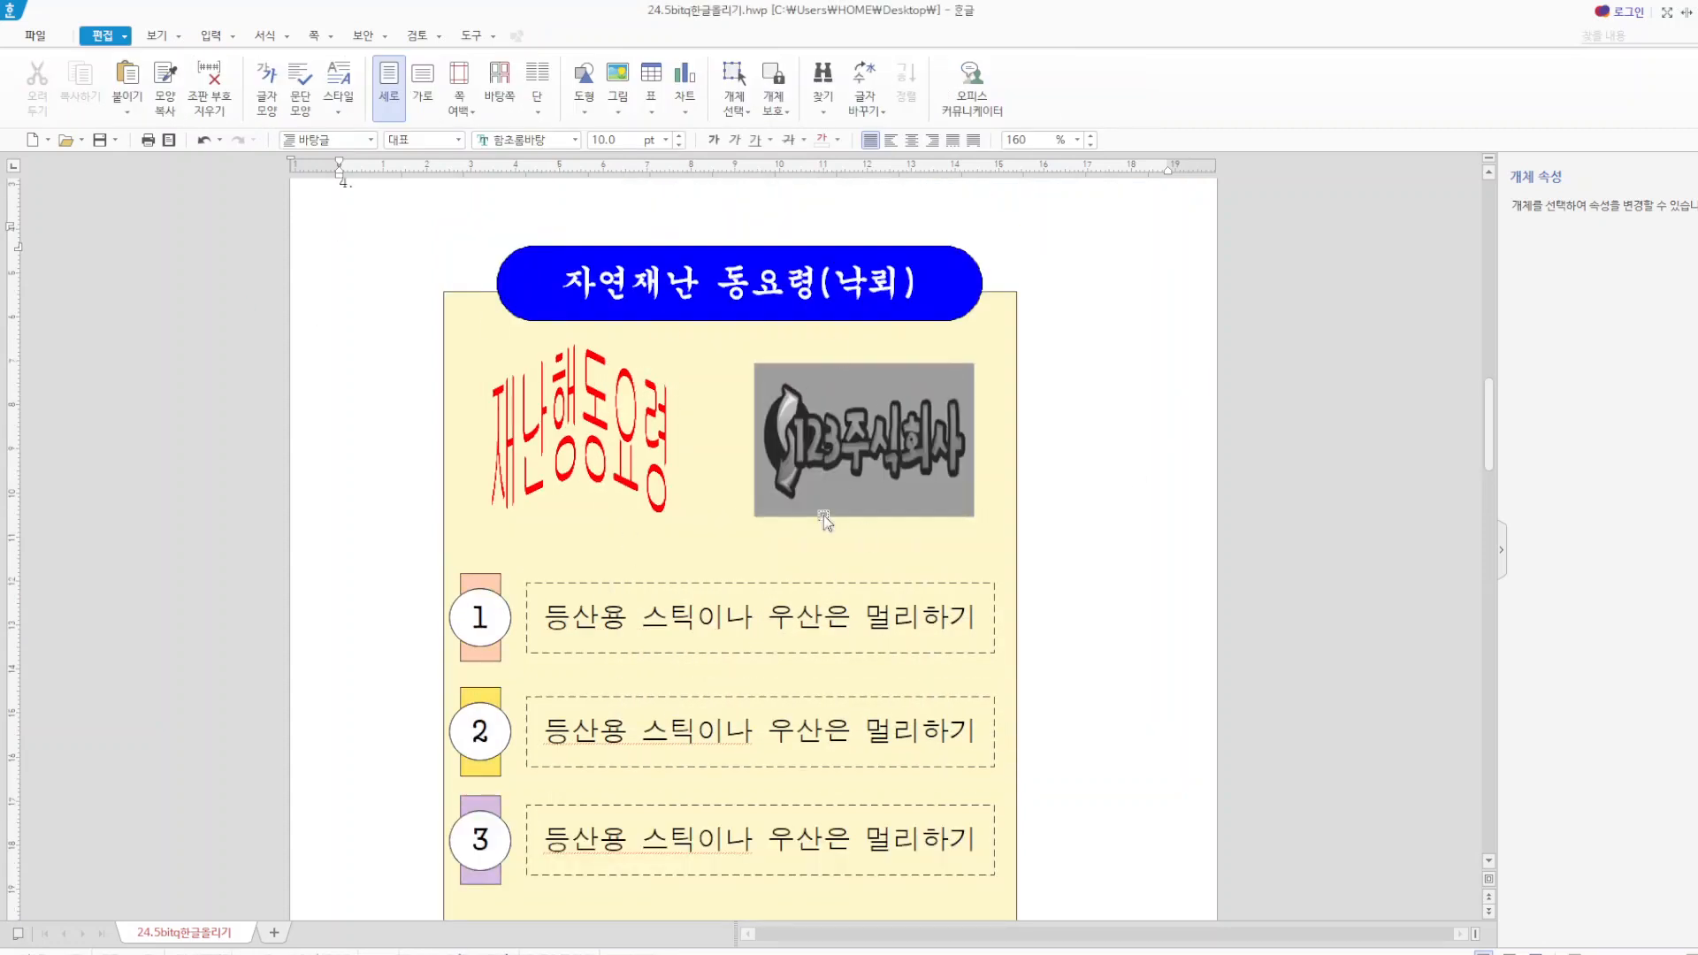
Correct the title box text to 자연재난 행동요령(낙뢰) by inserting the missing 행.
click(727, 281)
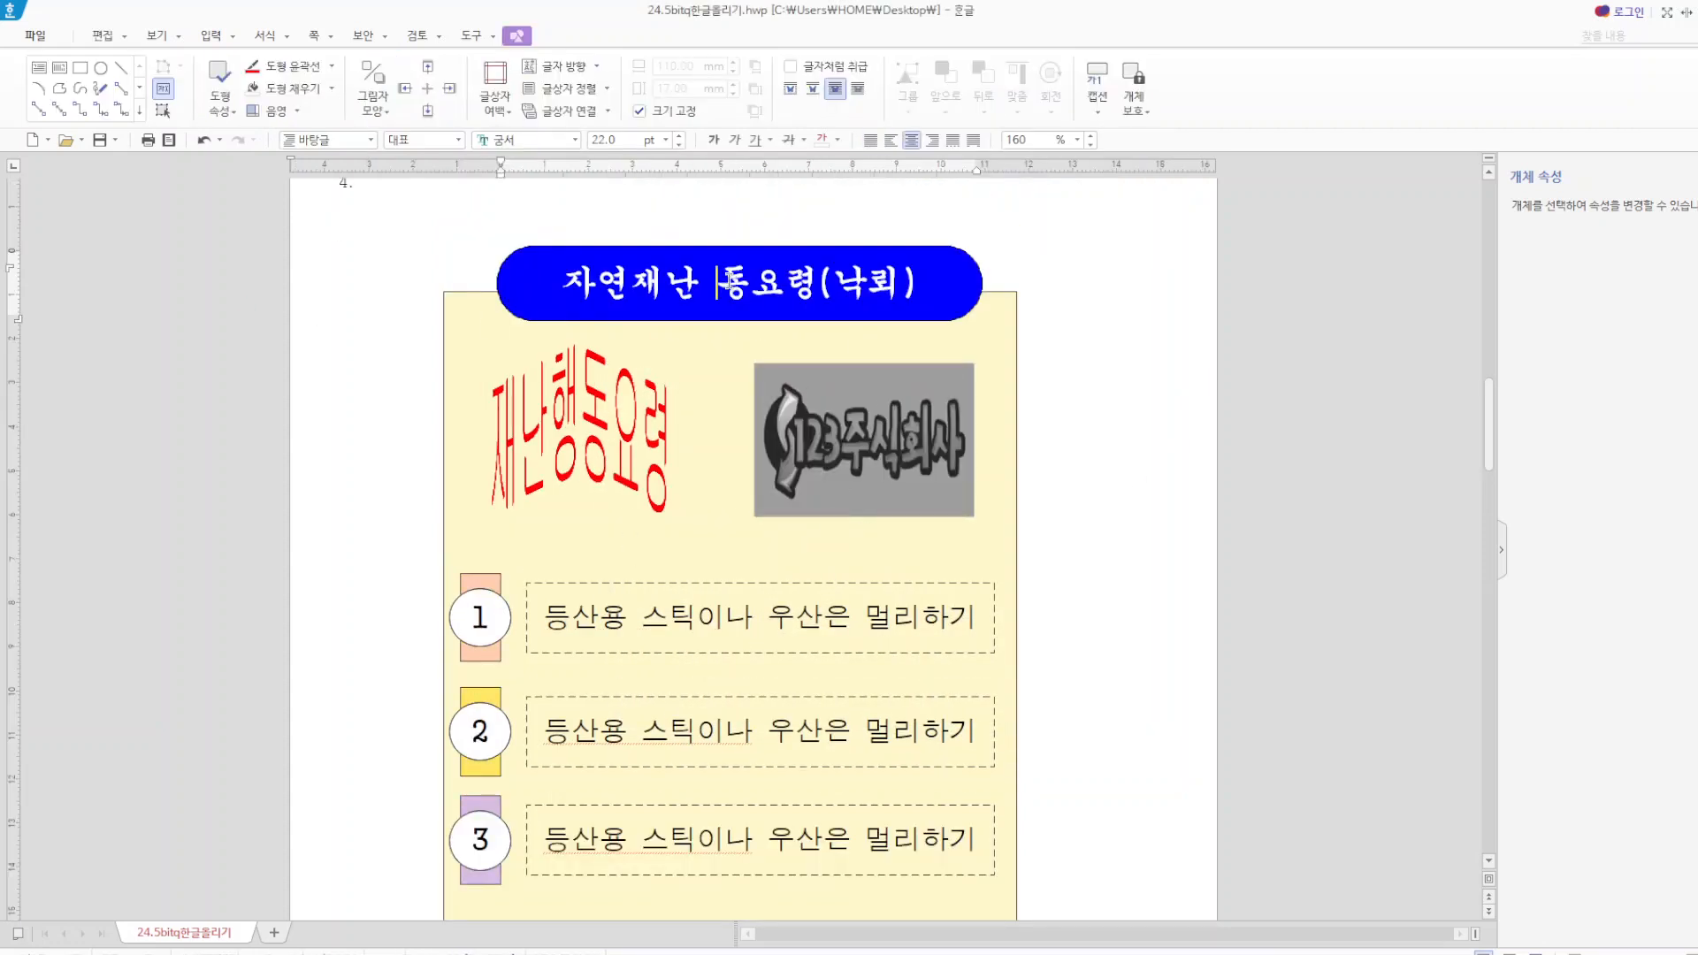
text(행)
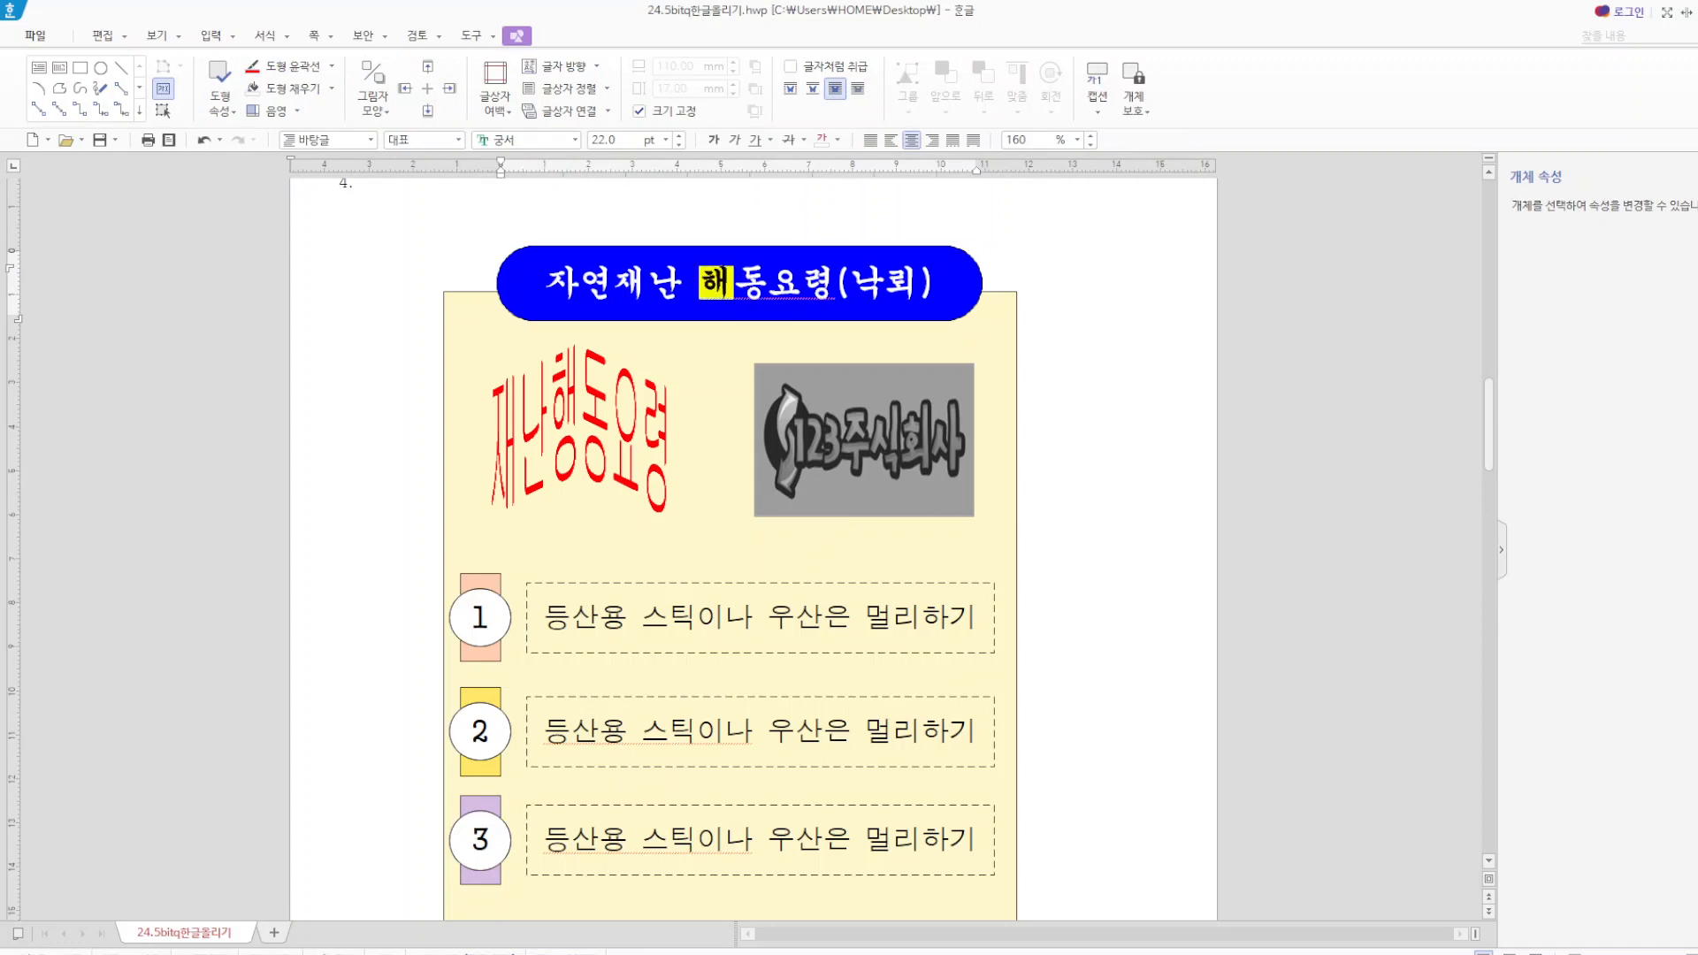
click(1066, 323)
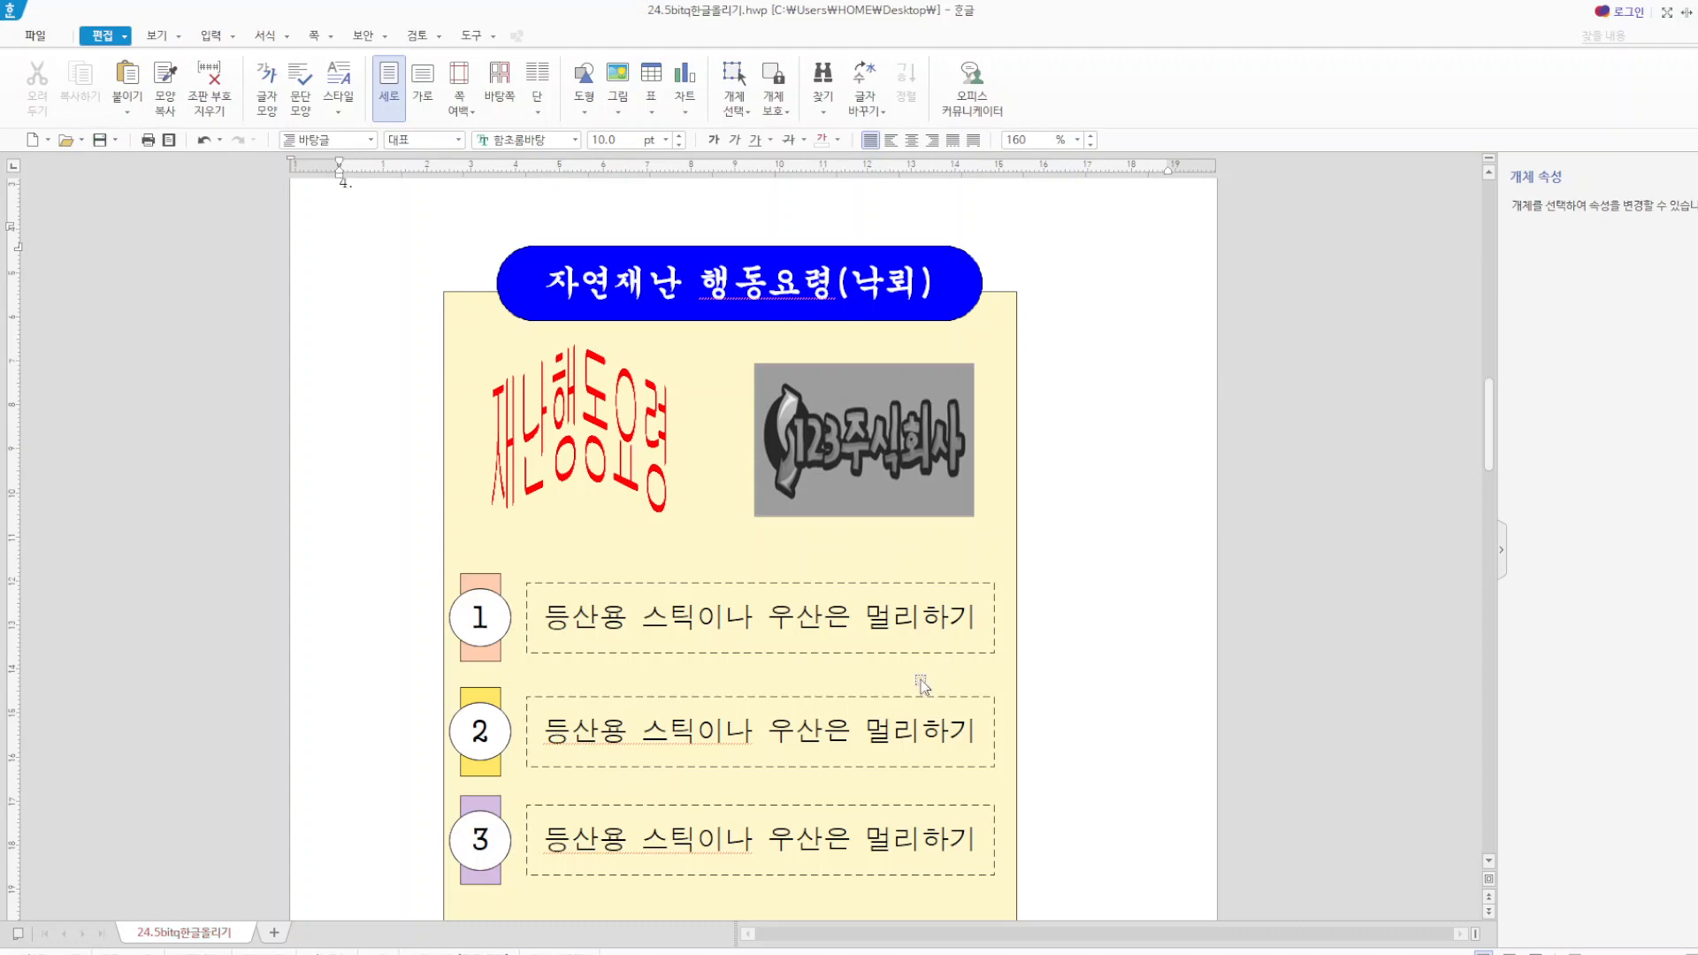
Check the ruby text settings of the title 질병으로부터 자유로운 세상 on the article page.
scroll(917, 679, down, 5)
scroll(918, 679, down, 4)
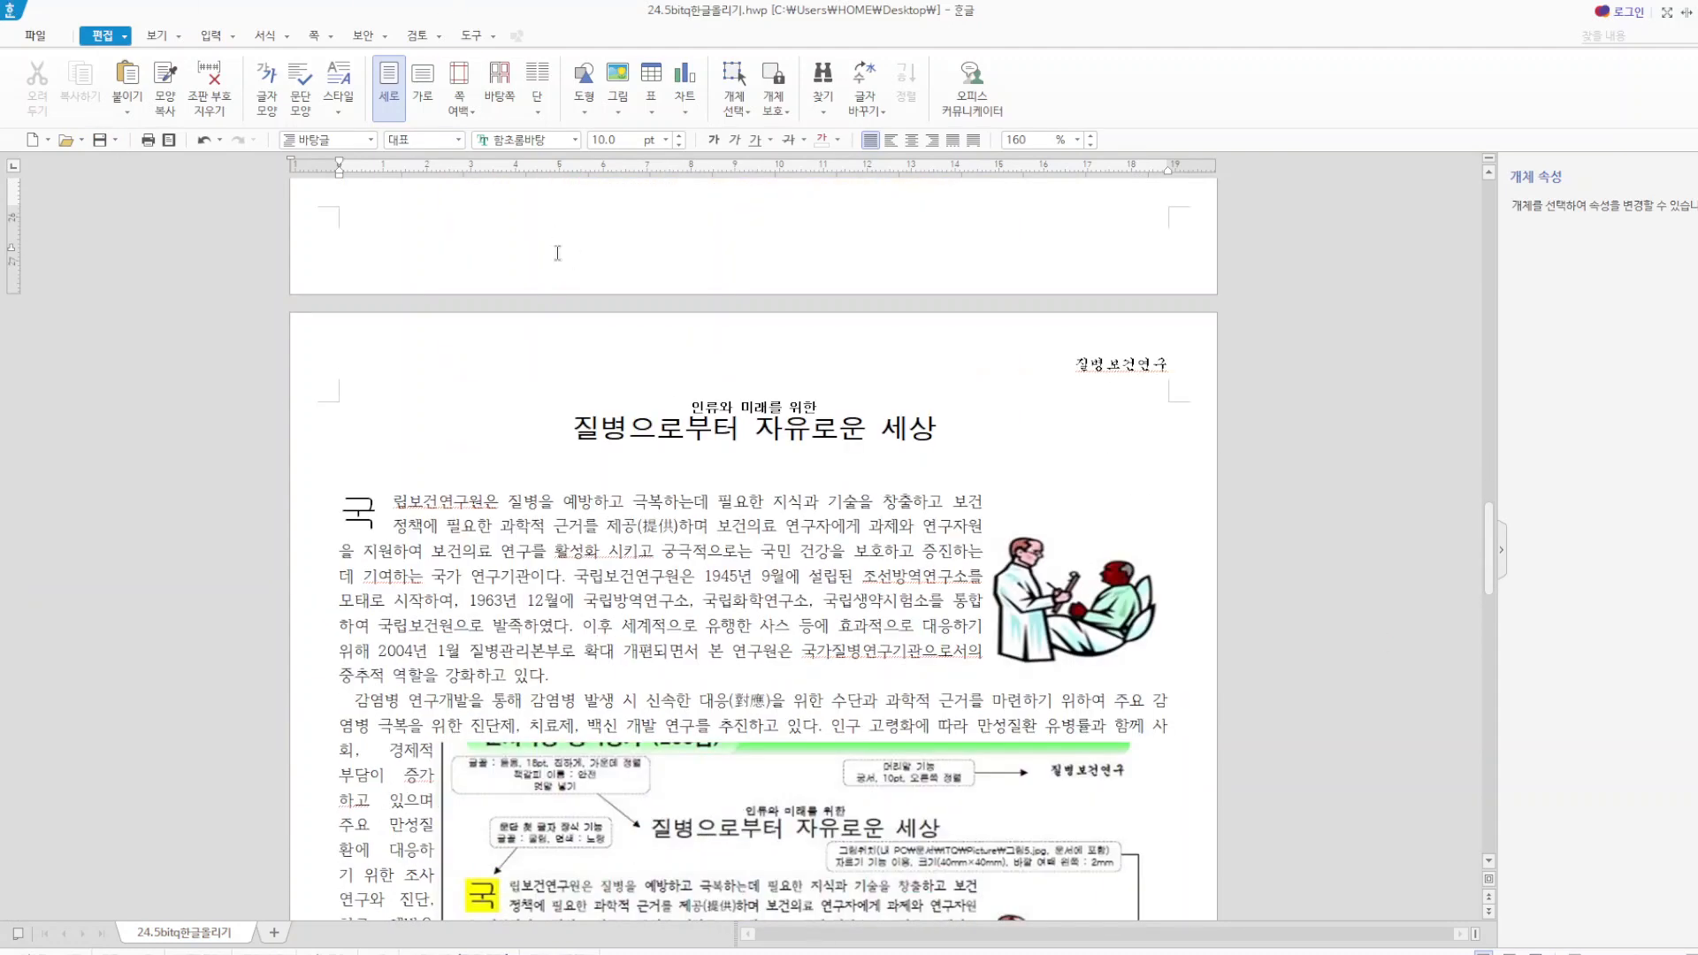
drag(575, 428, 968, 429)
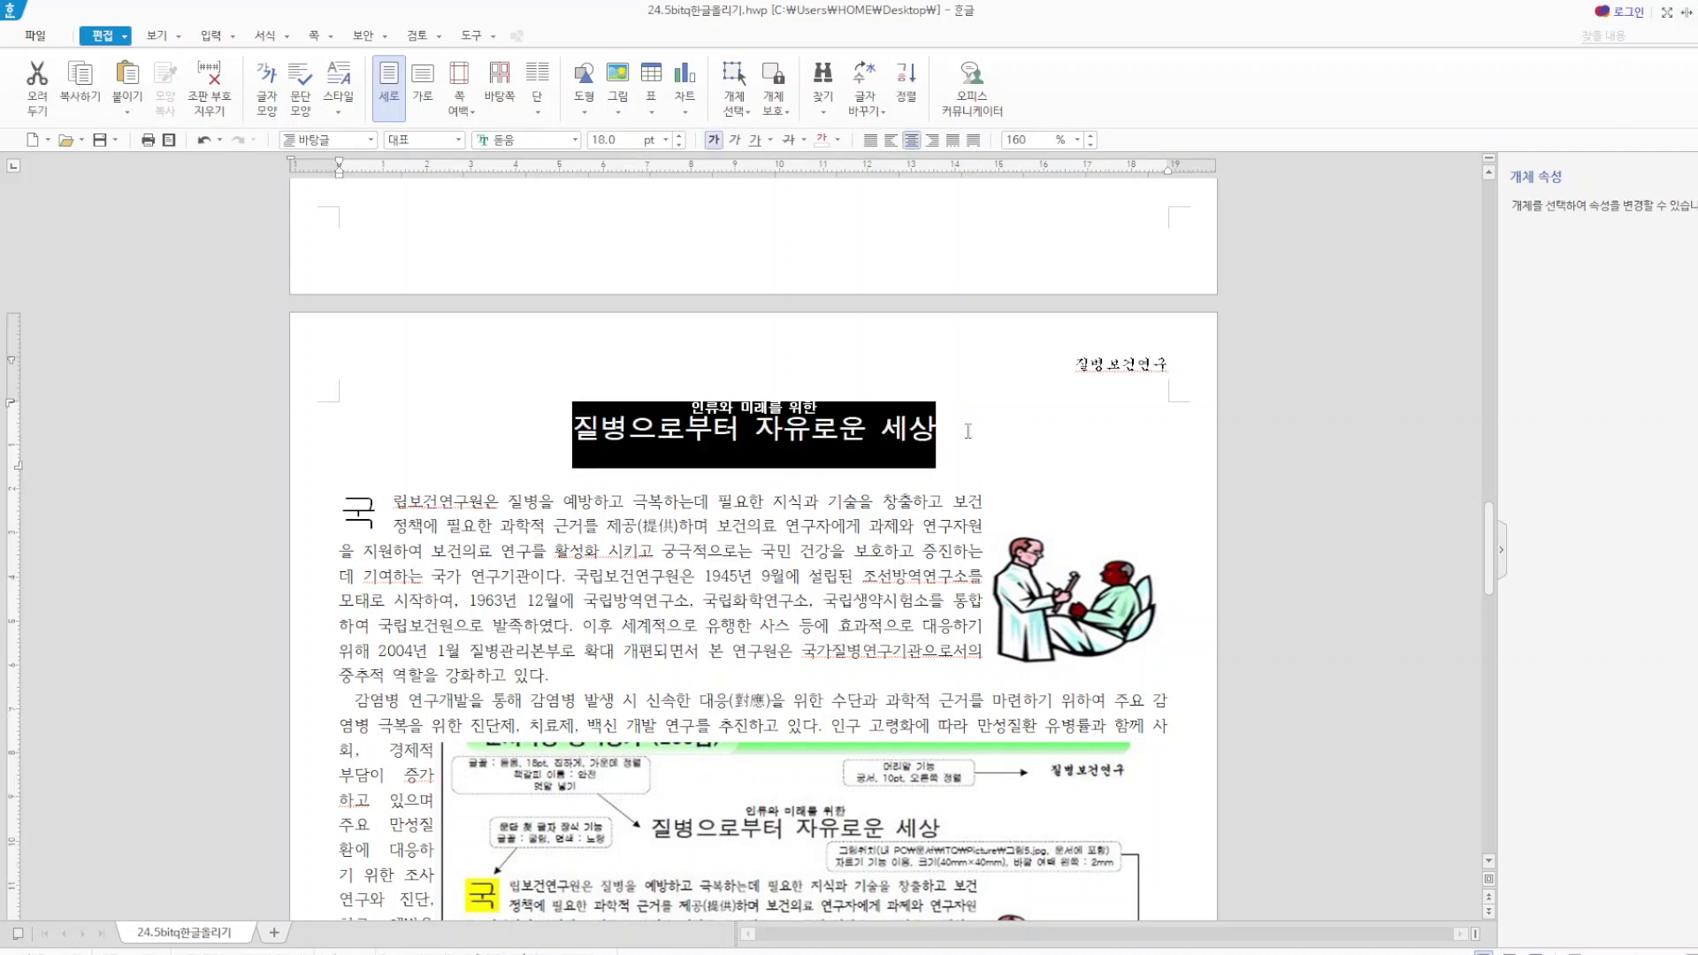
click(234, 37)
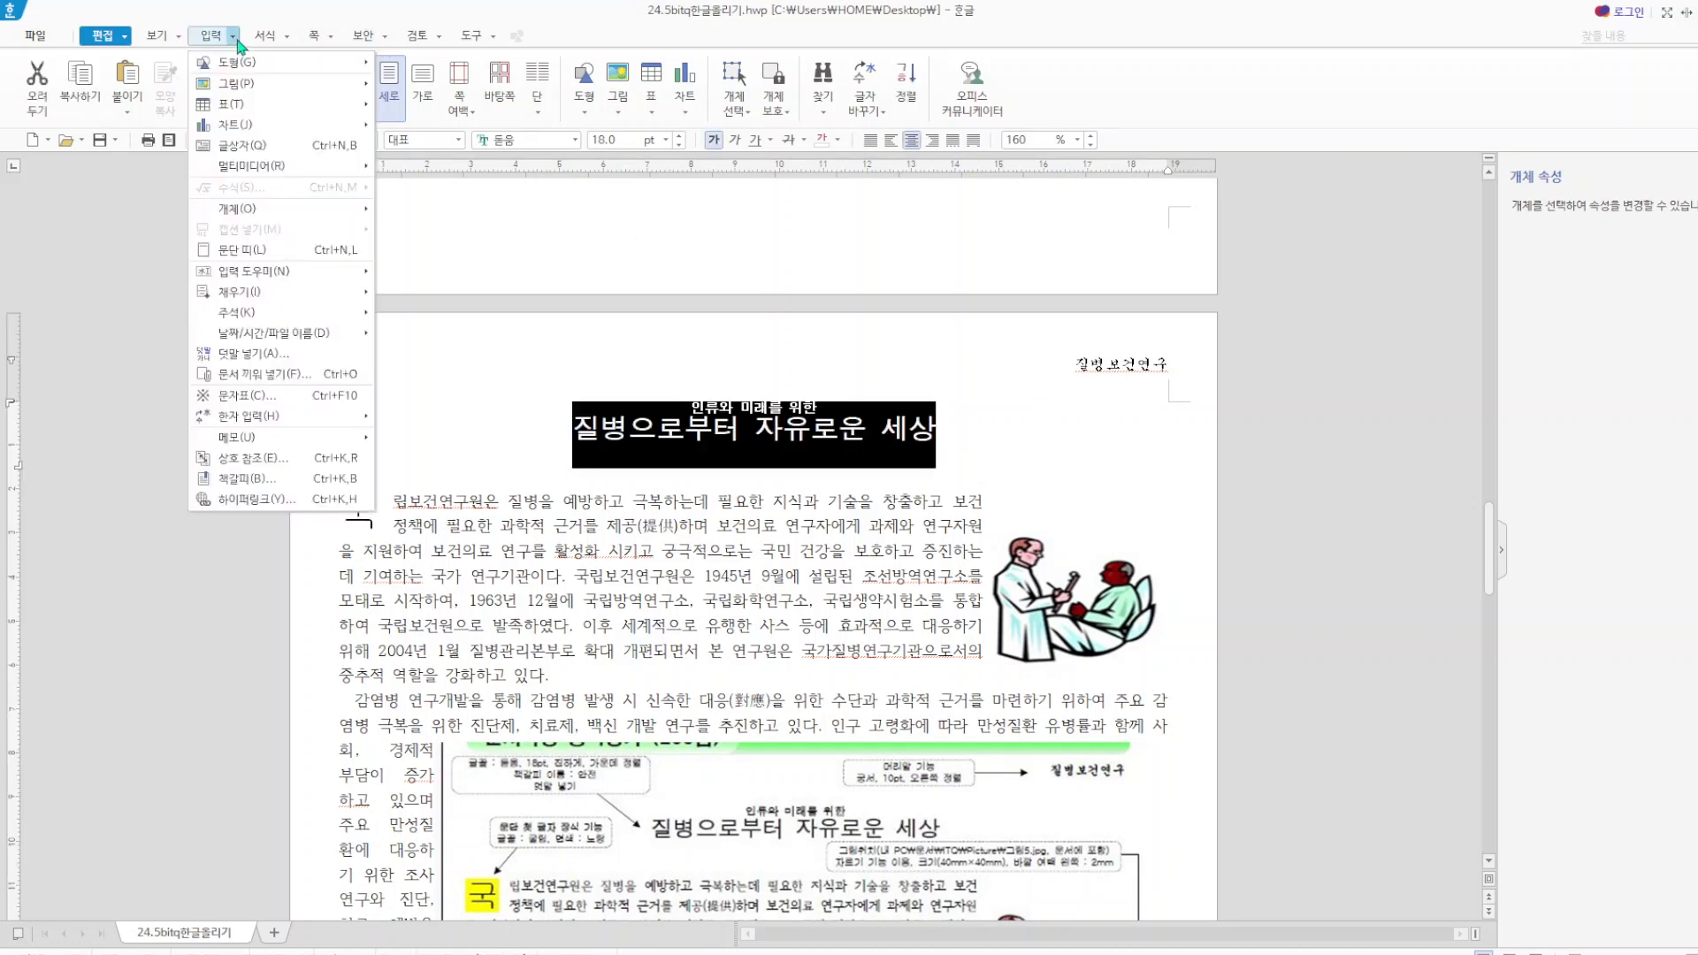
click(314, 356)
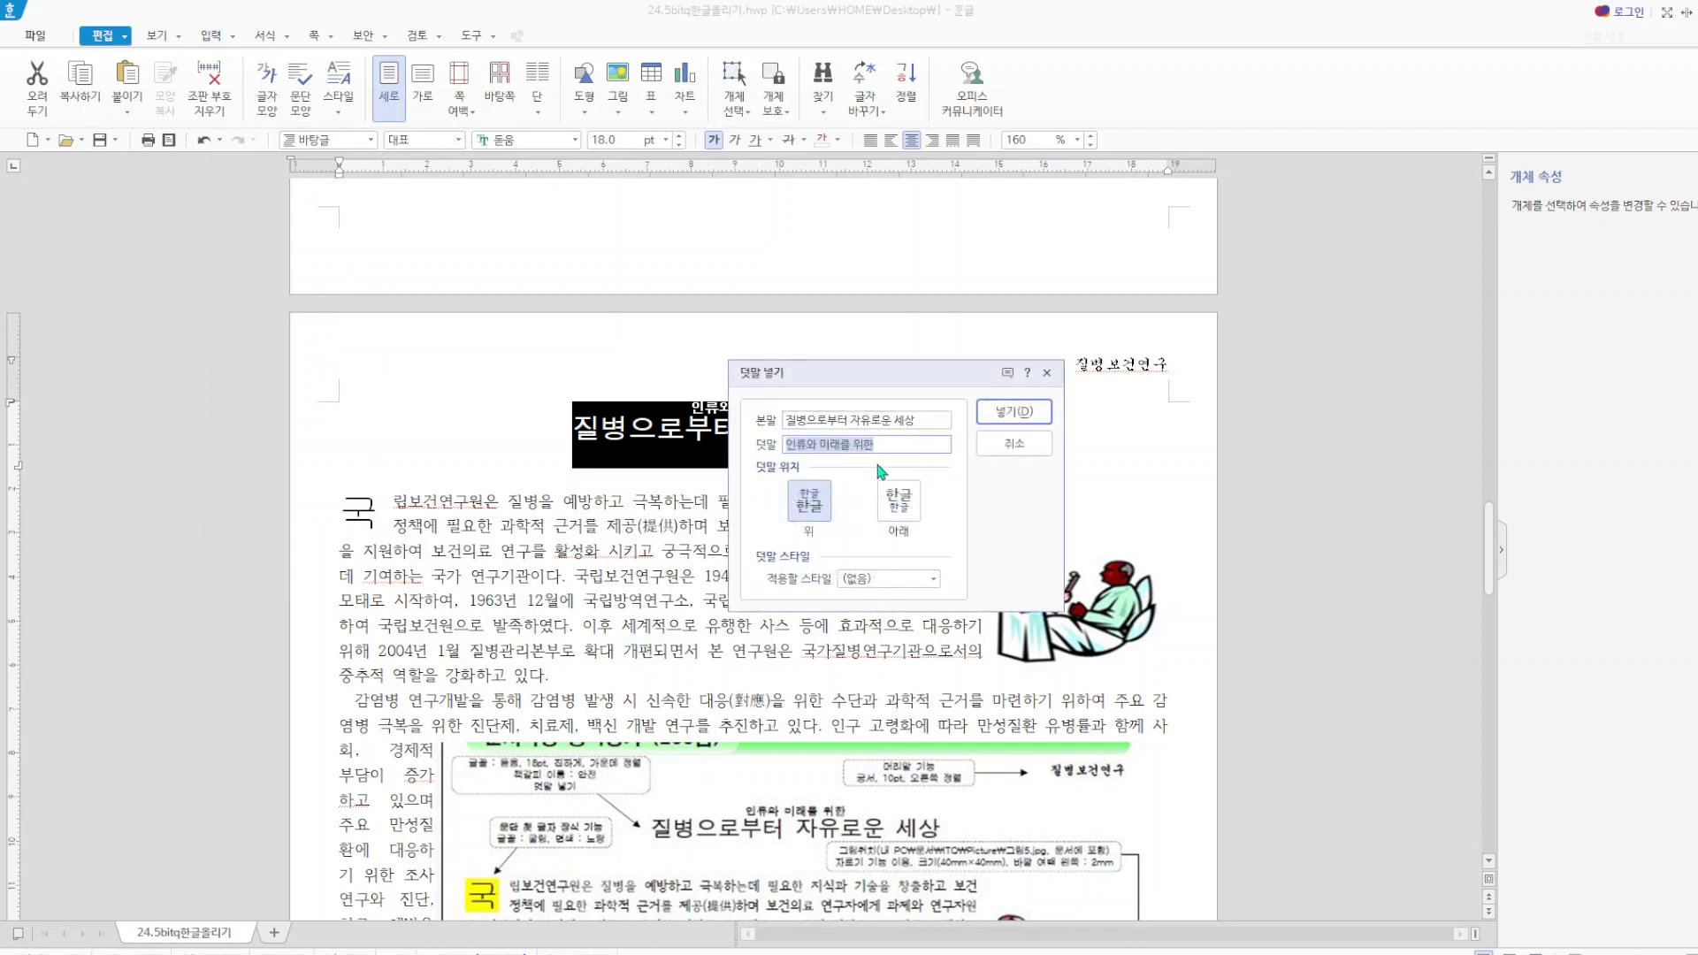
click(1047, 375)
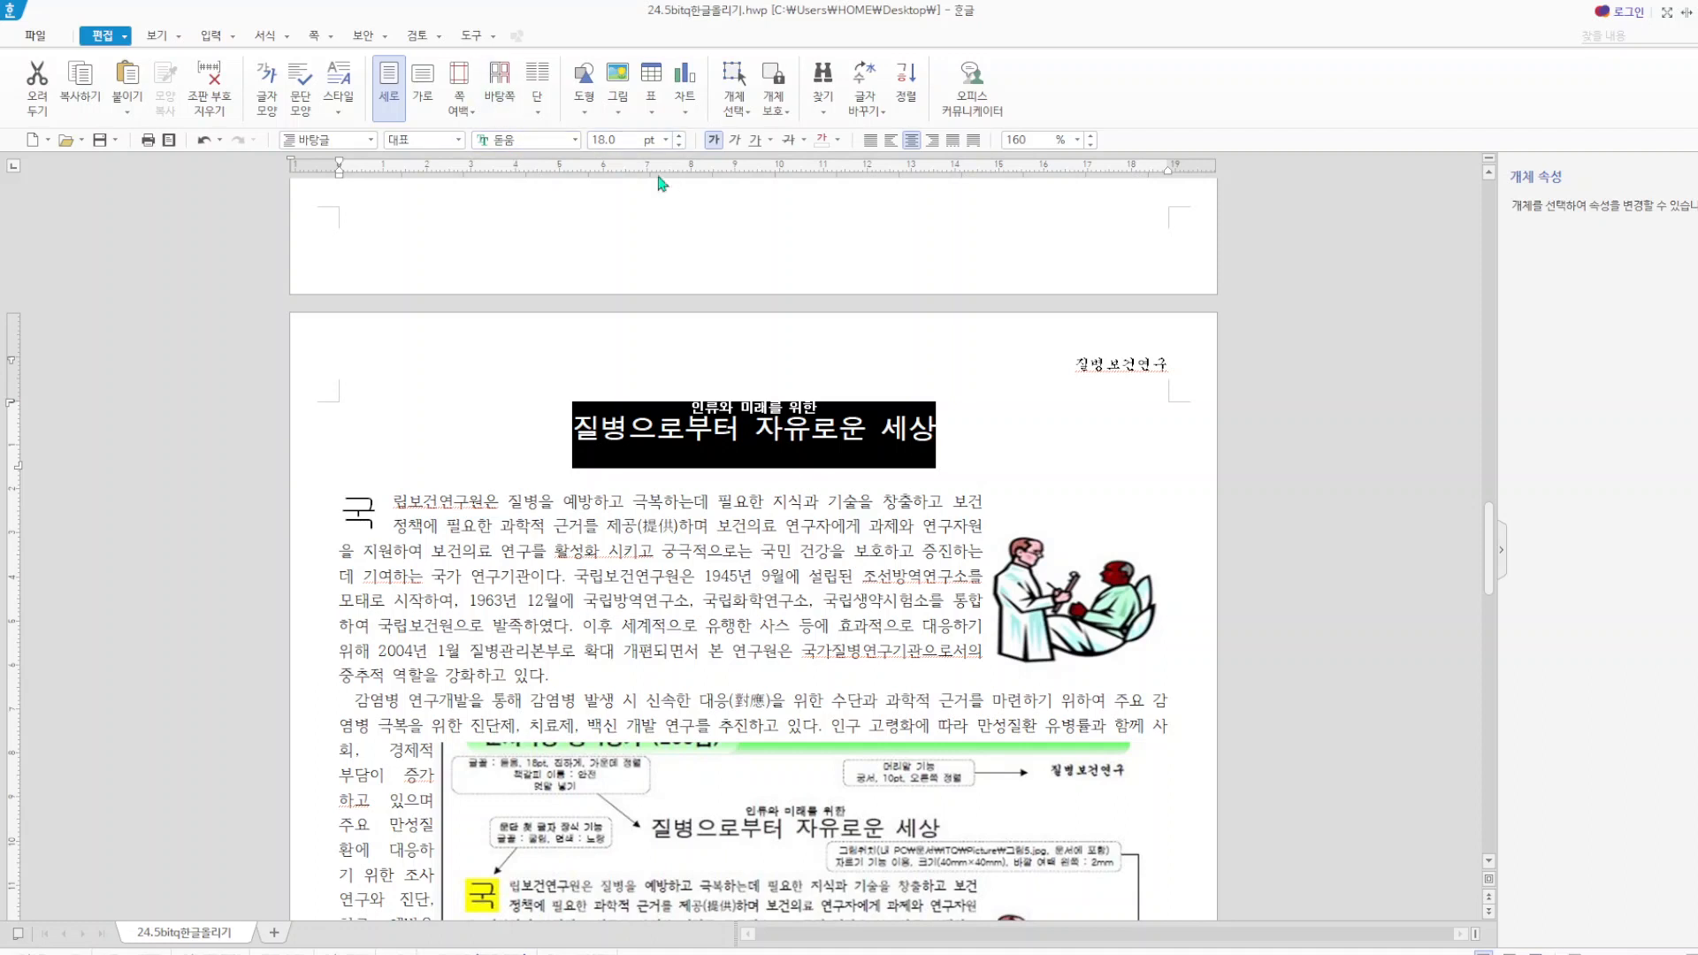
click(1101, 475)
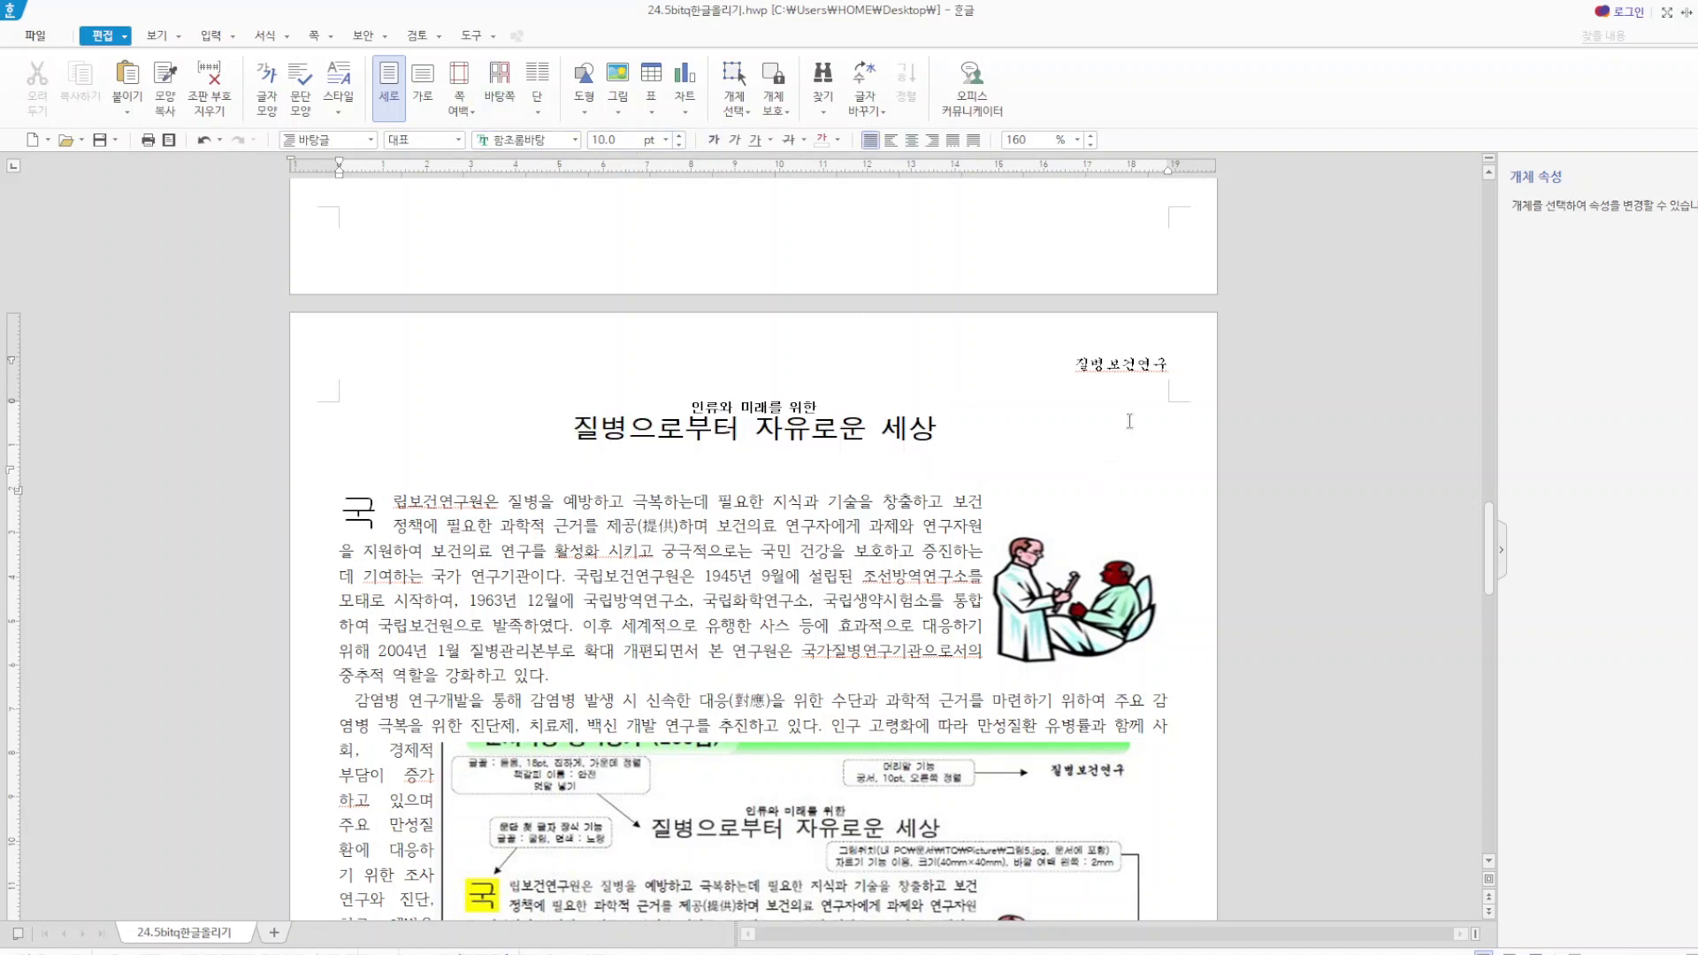
Review the header/footer options for the article page without applying any.
click(332, 37)
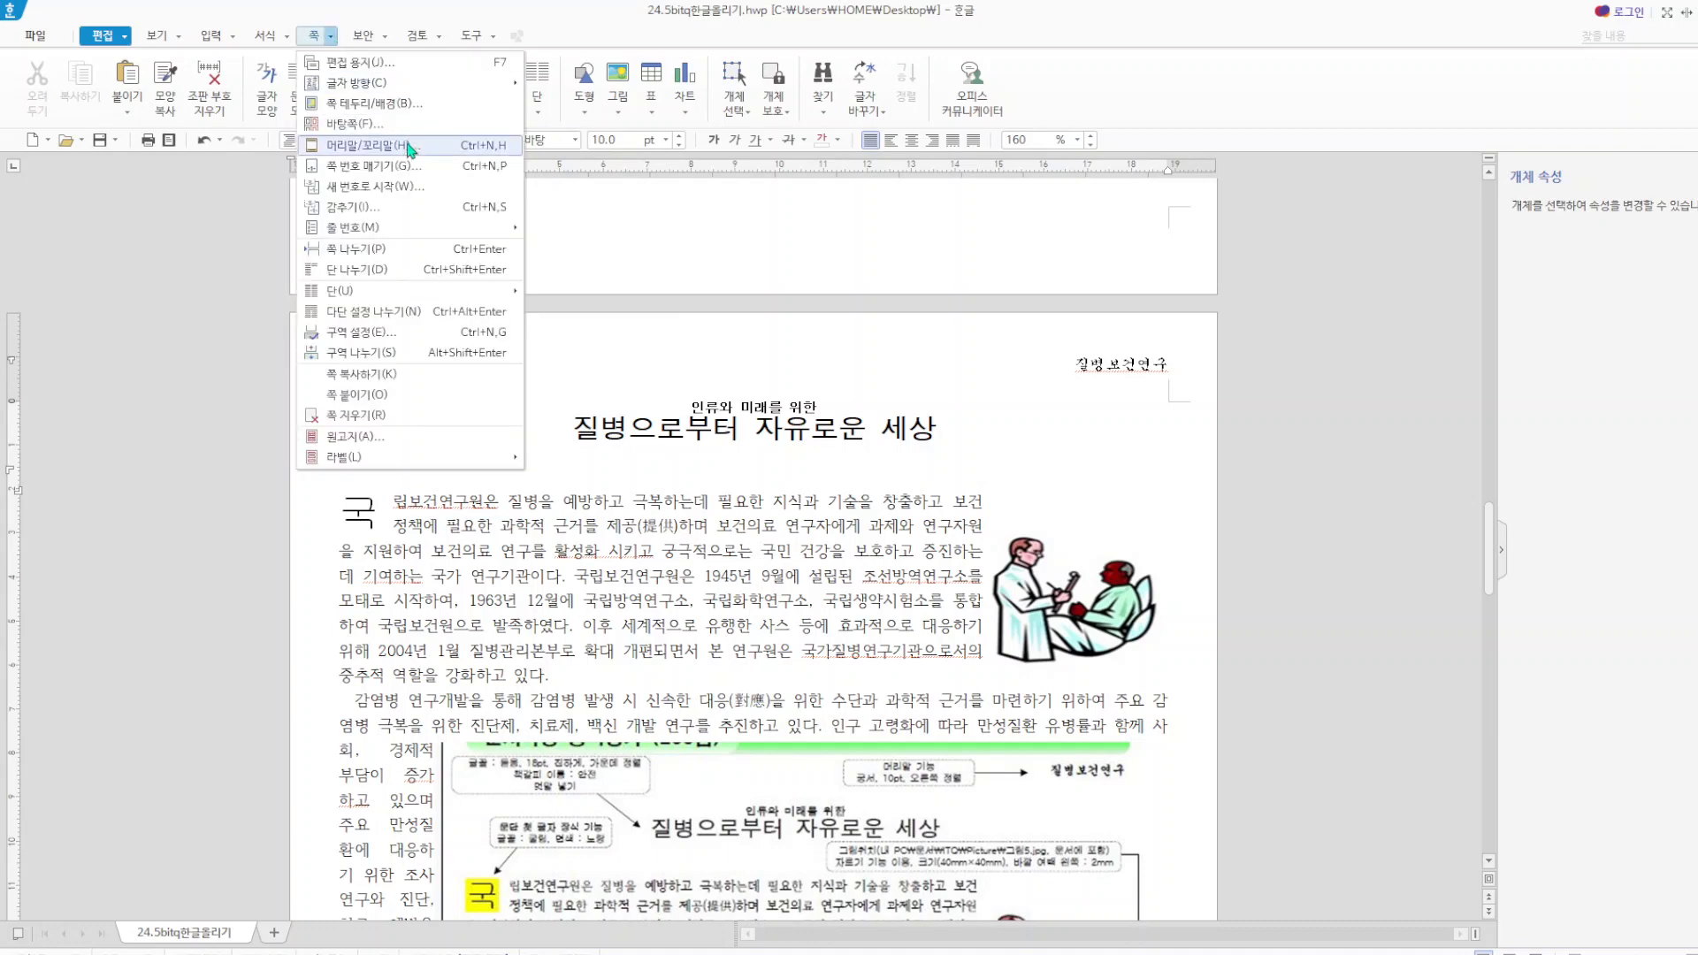
click(363, 145)
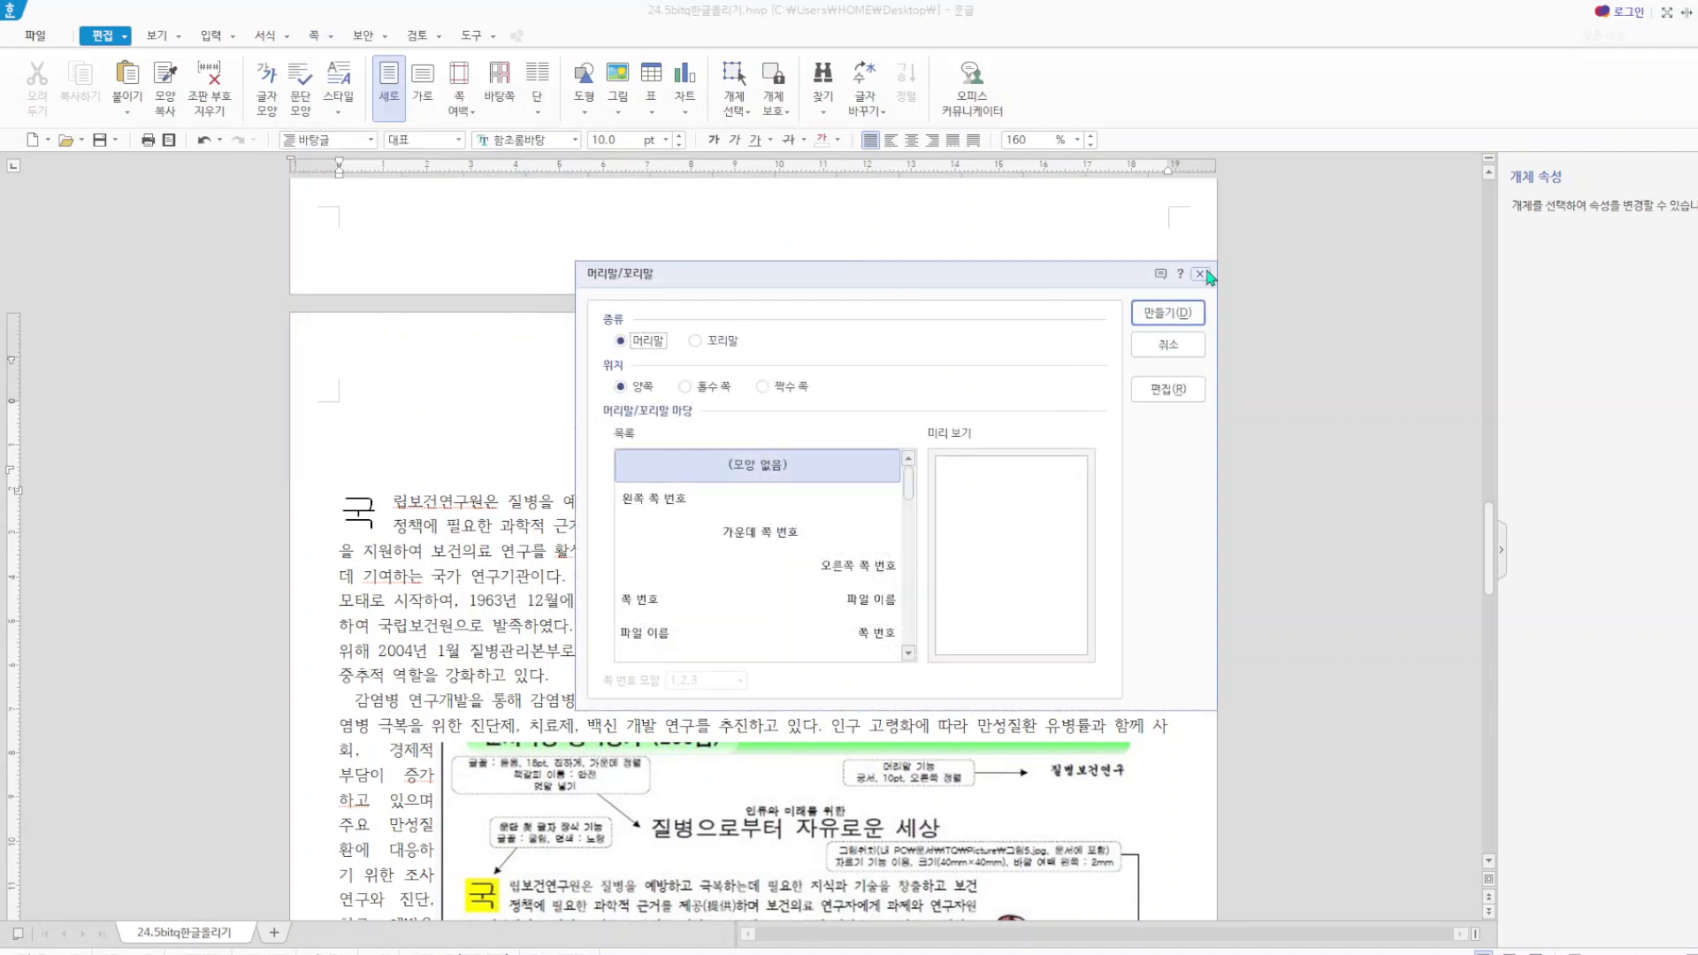
click(1202, 275)
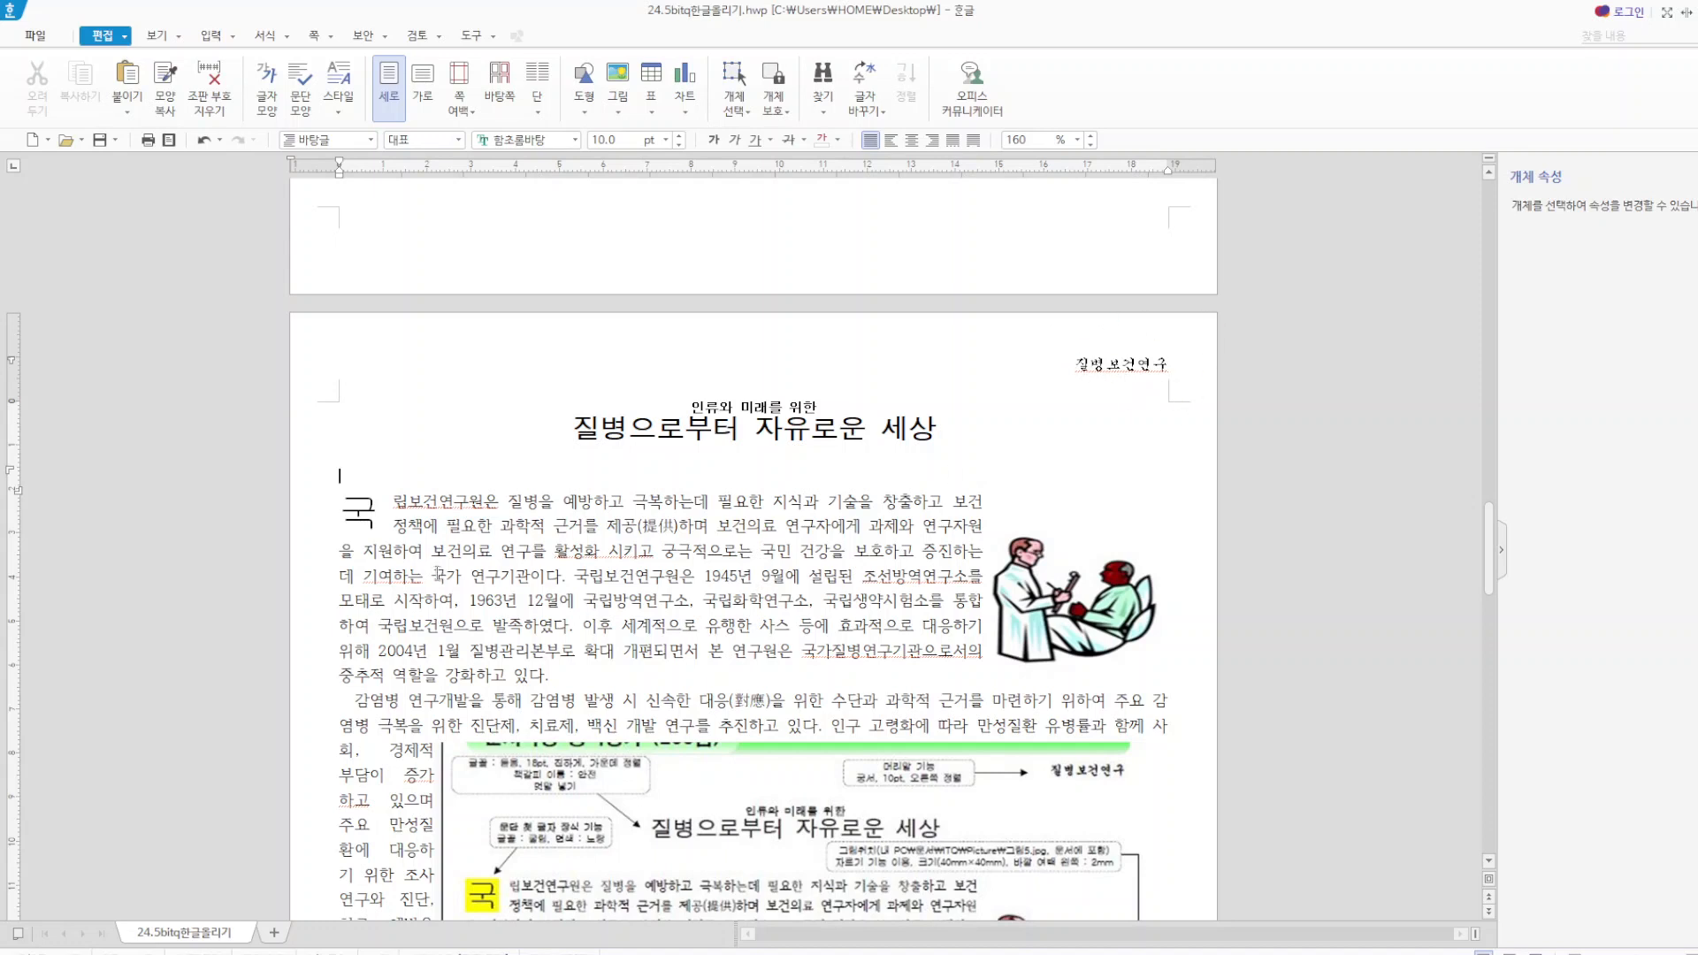
Remove the first-letter decoration from the paragraph beginning with 국립보건연구원은.
click(375, 511)
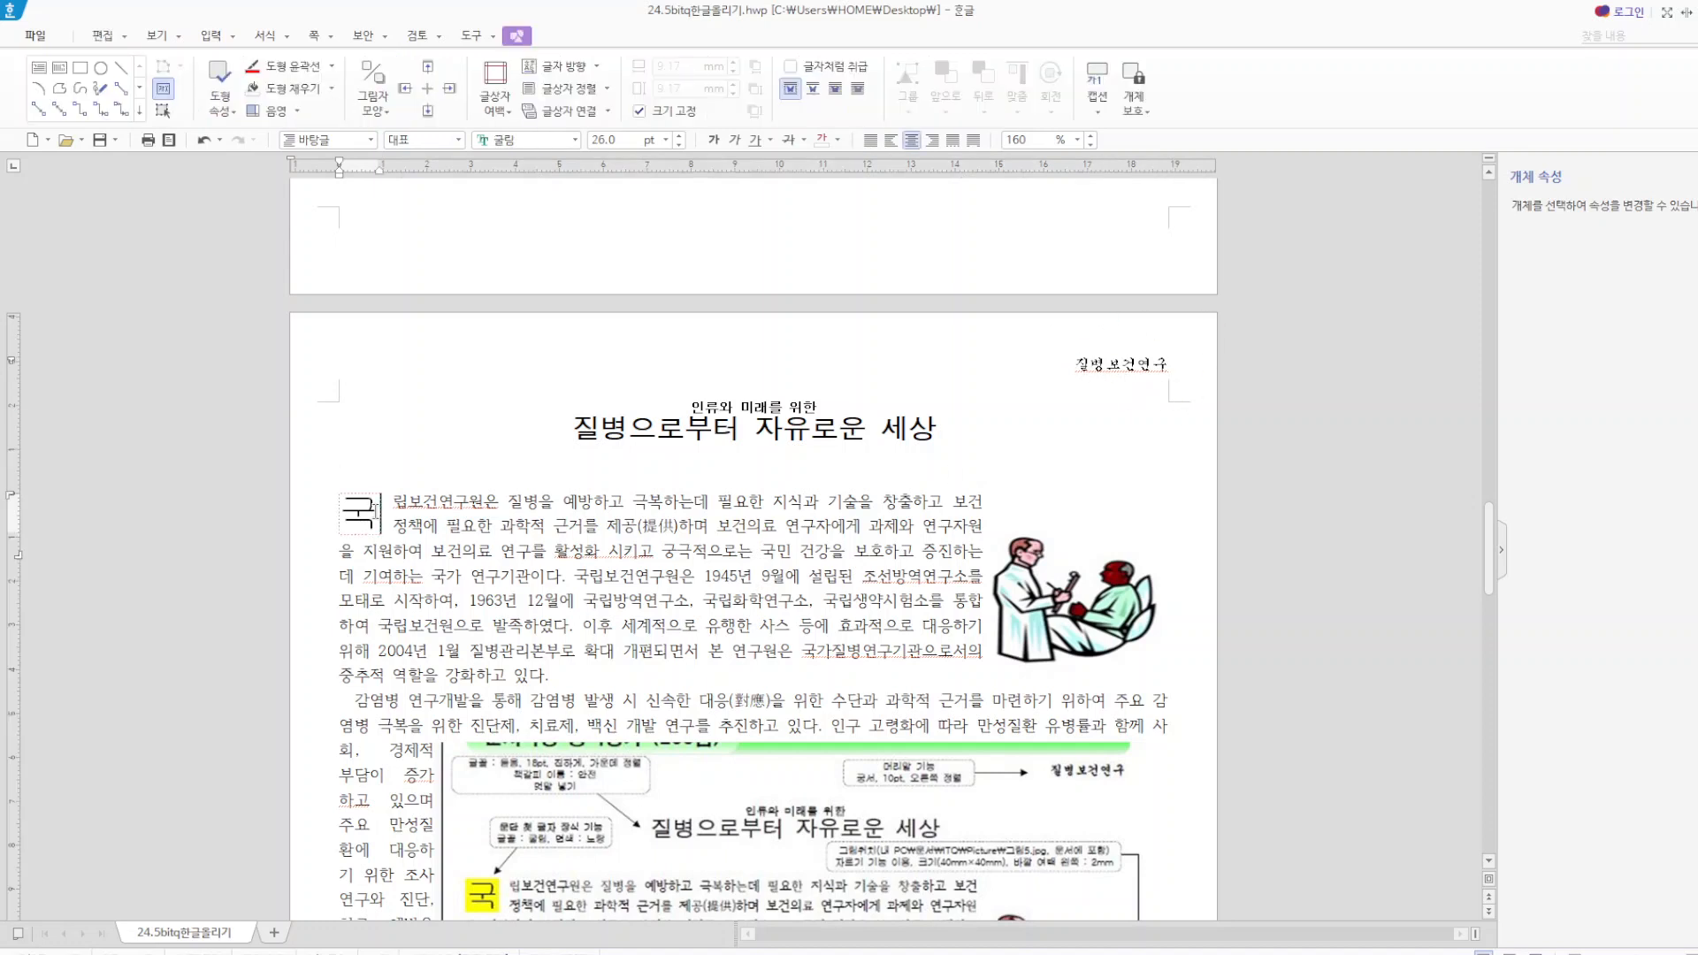
click(287, 37)
click(319, 103)
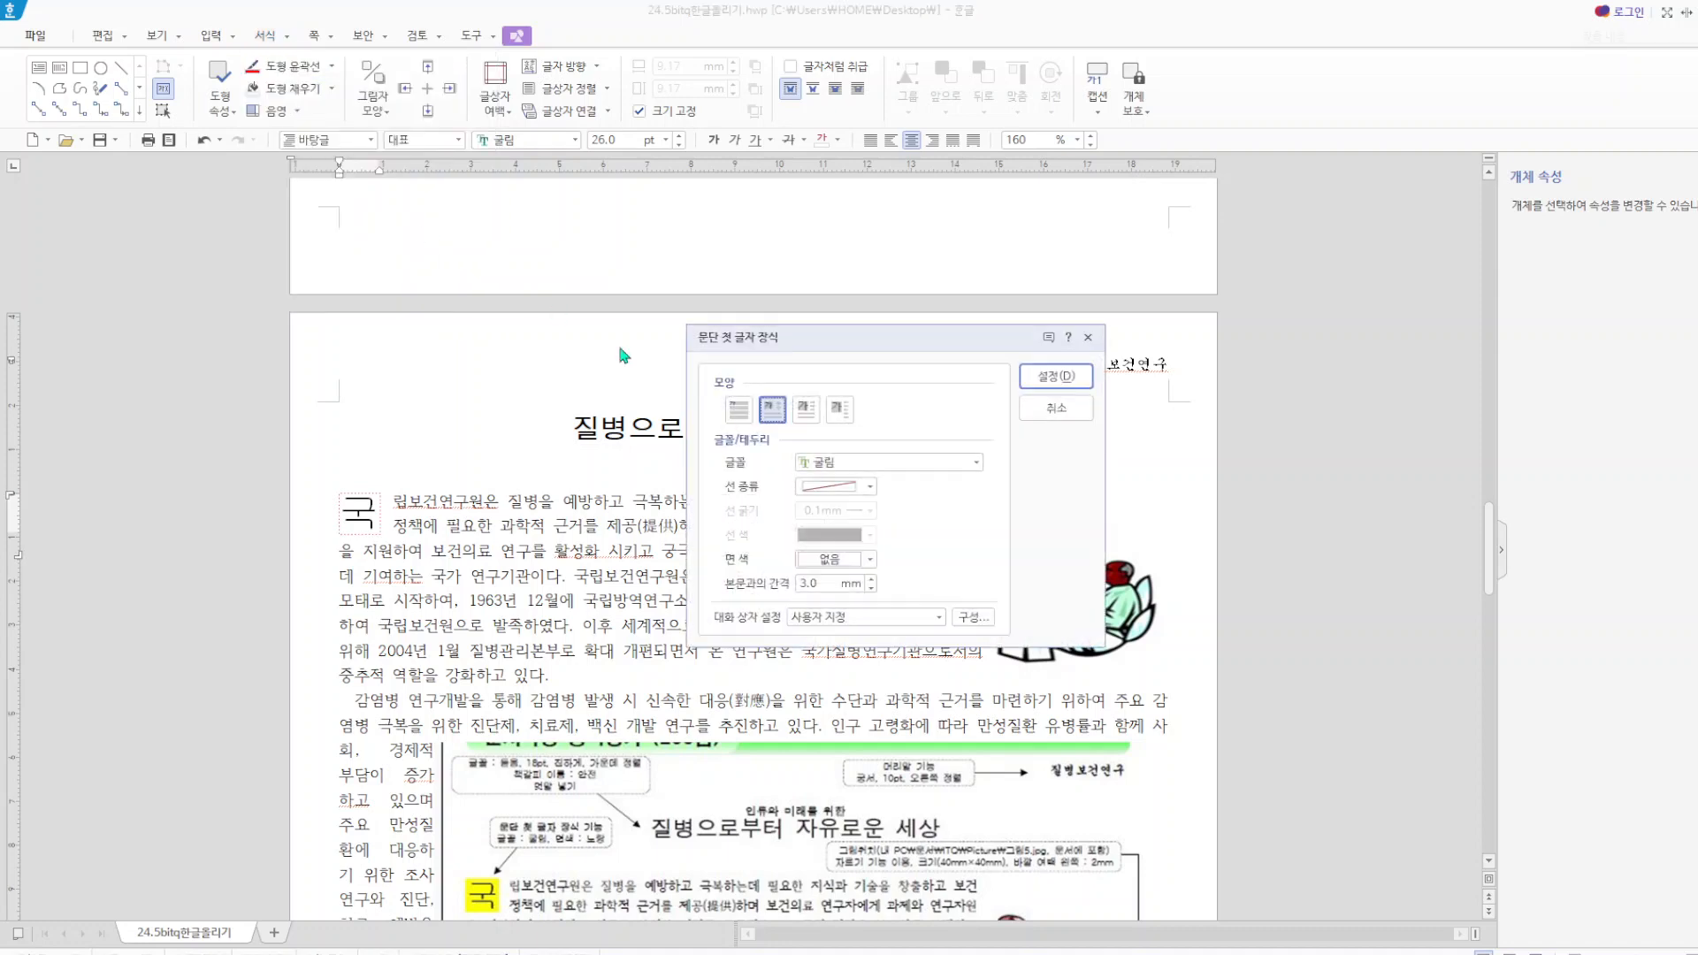
click(754, 414)
click(1056, 376)
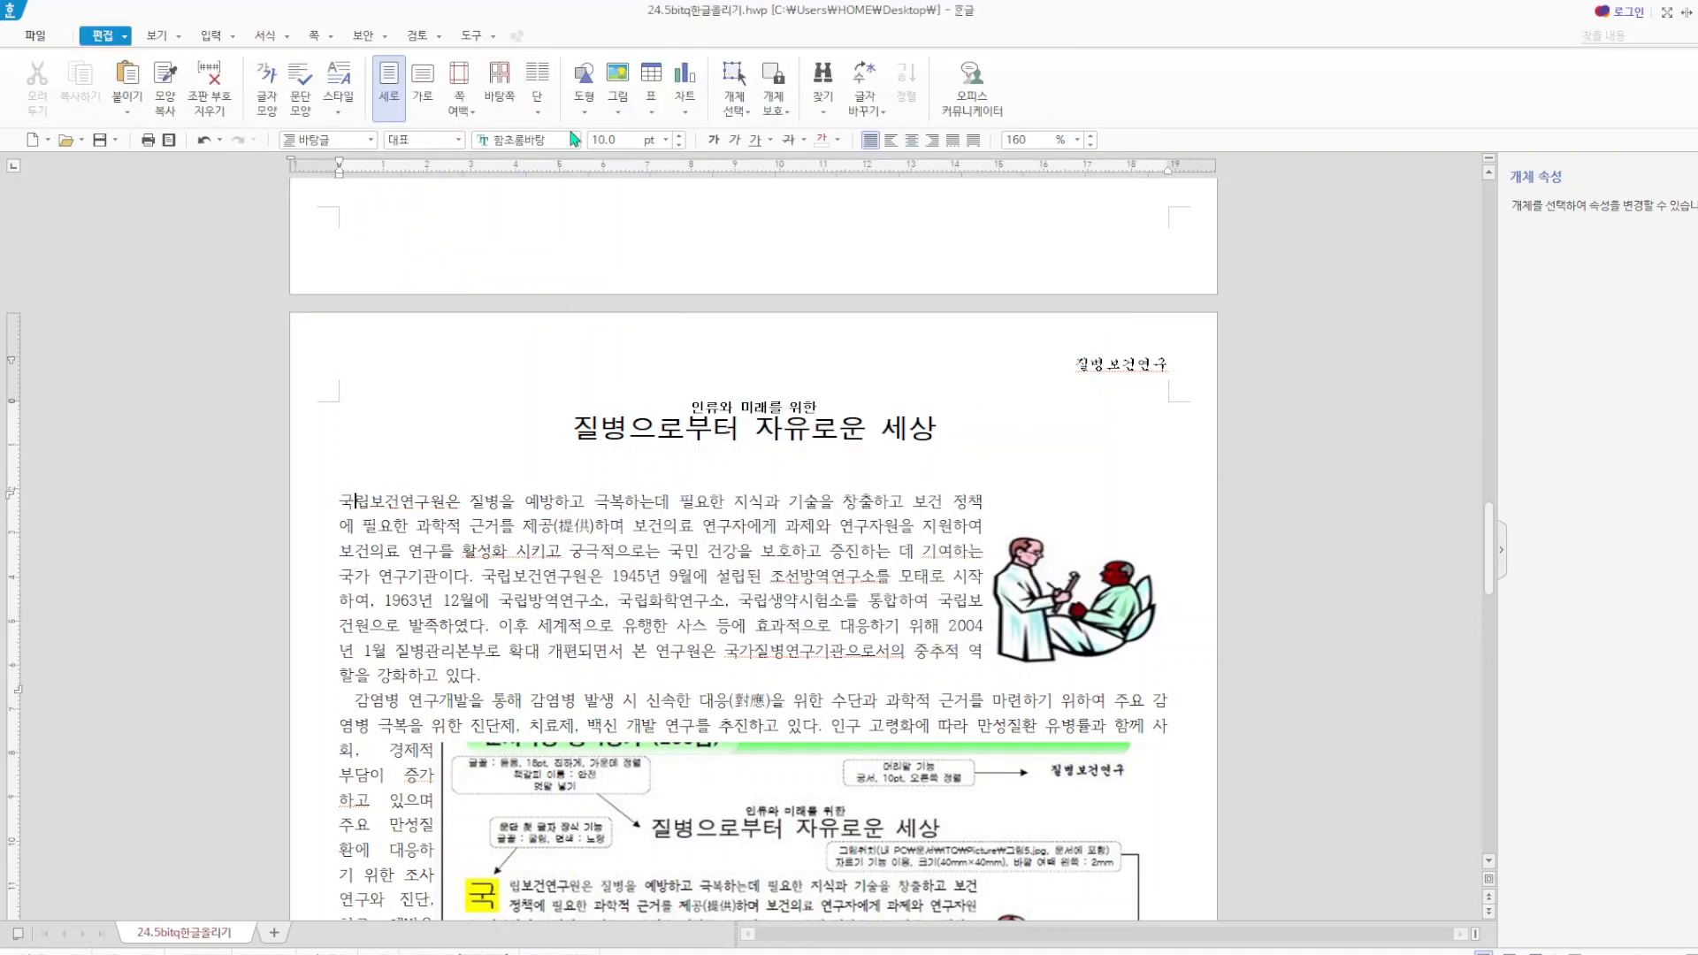
Decorate the first letter 국 of the opening paragraph as a two-line drop cap in 굴림 with a yellow face colour.
click(287, 37)
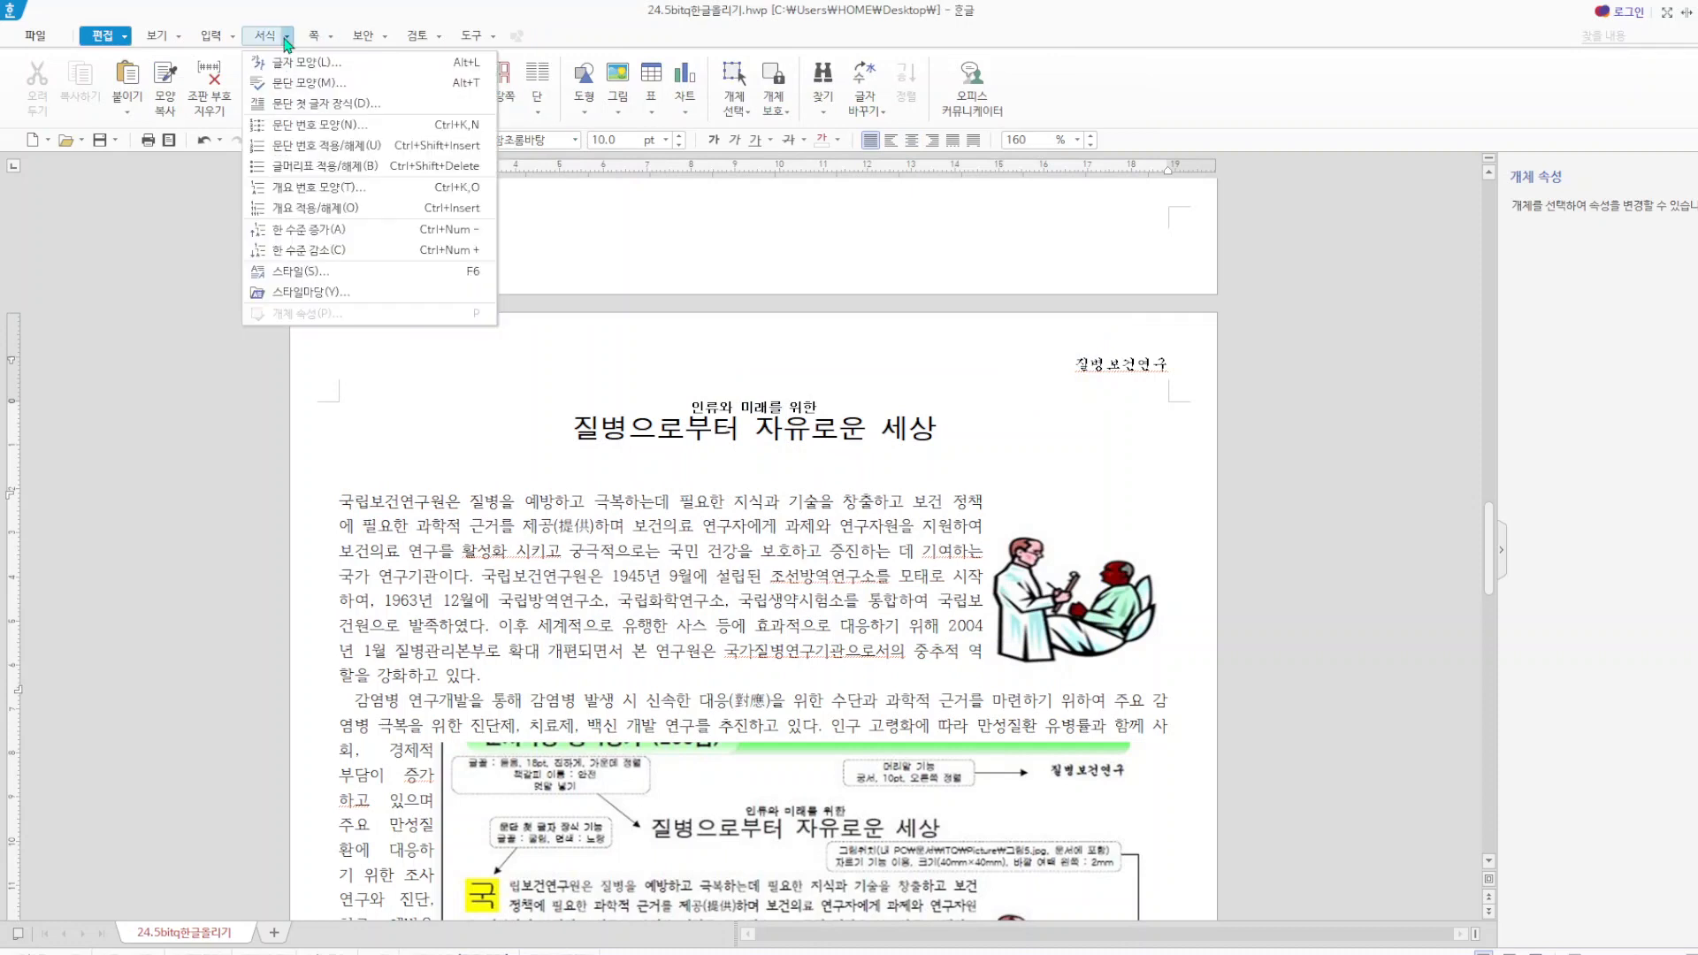
click(340, 104)
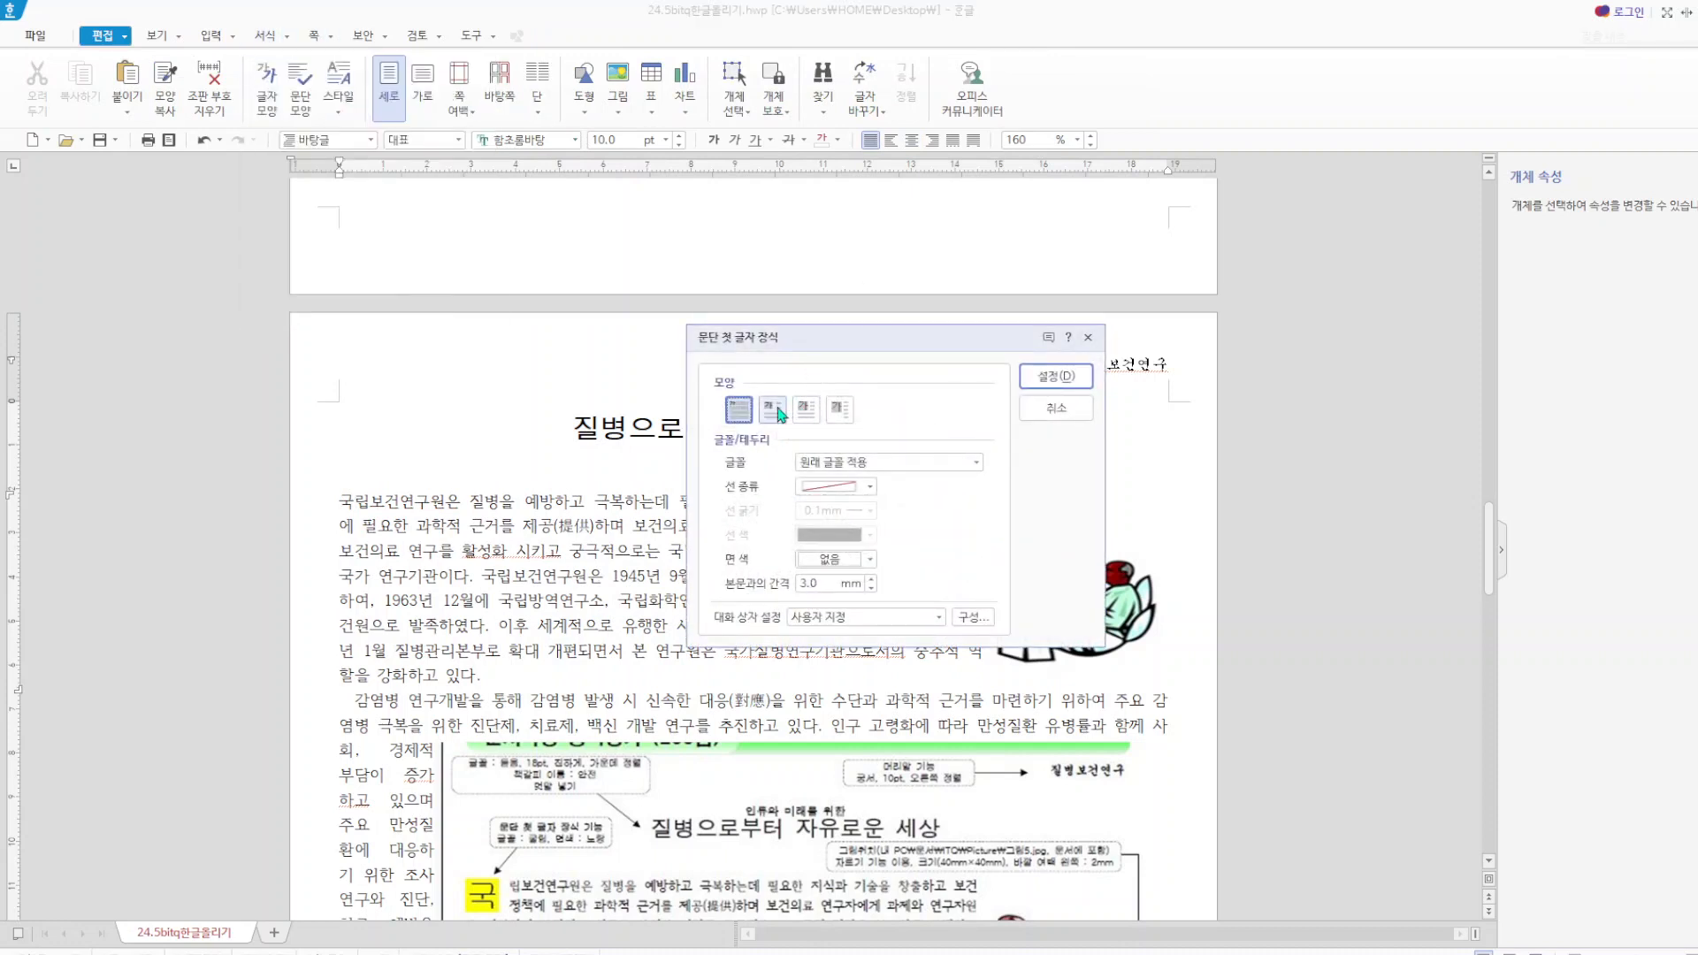
click(773, 410)
click(977, 466)
click(864, 519)
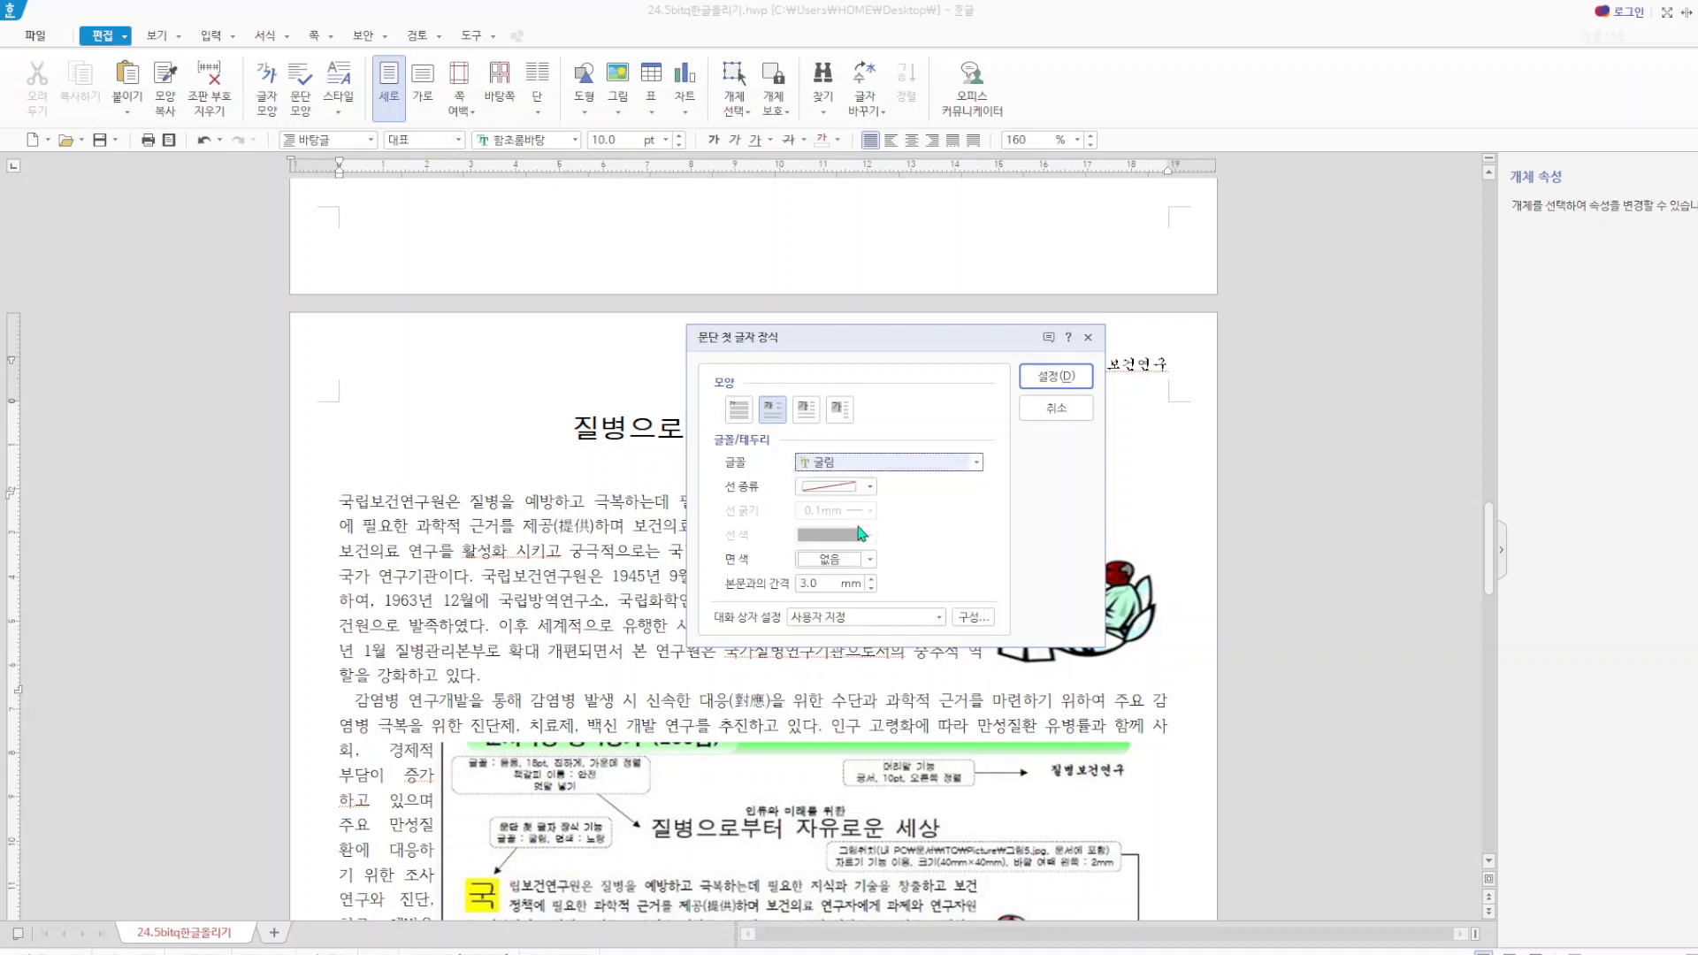
click(866, 560)
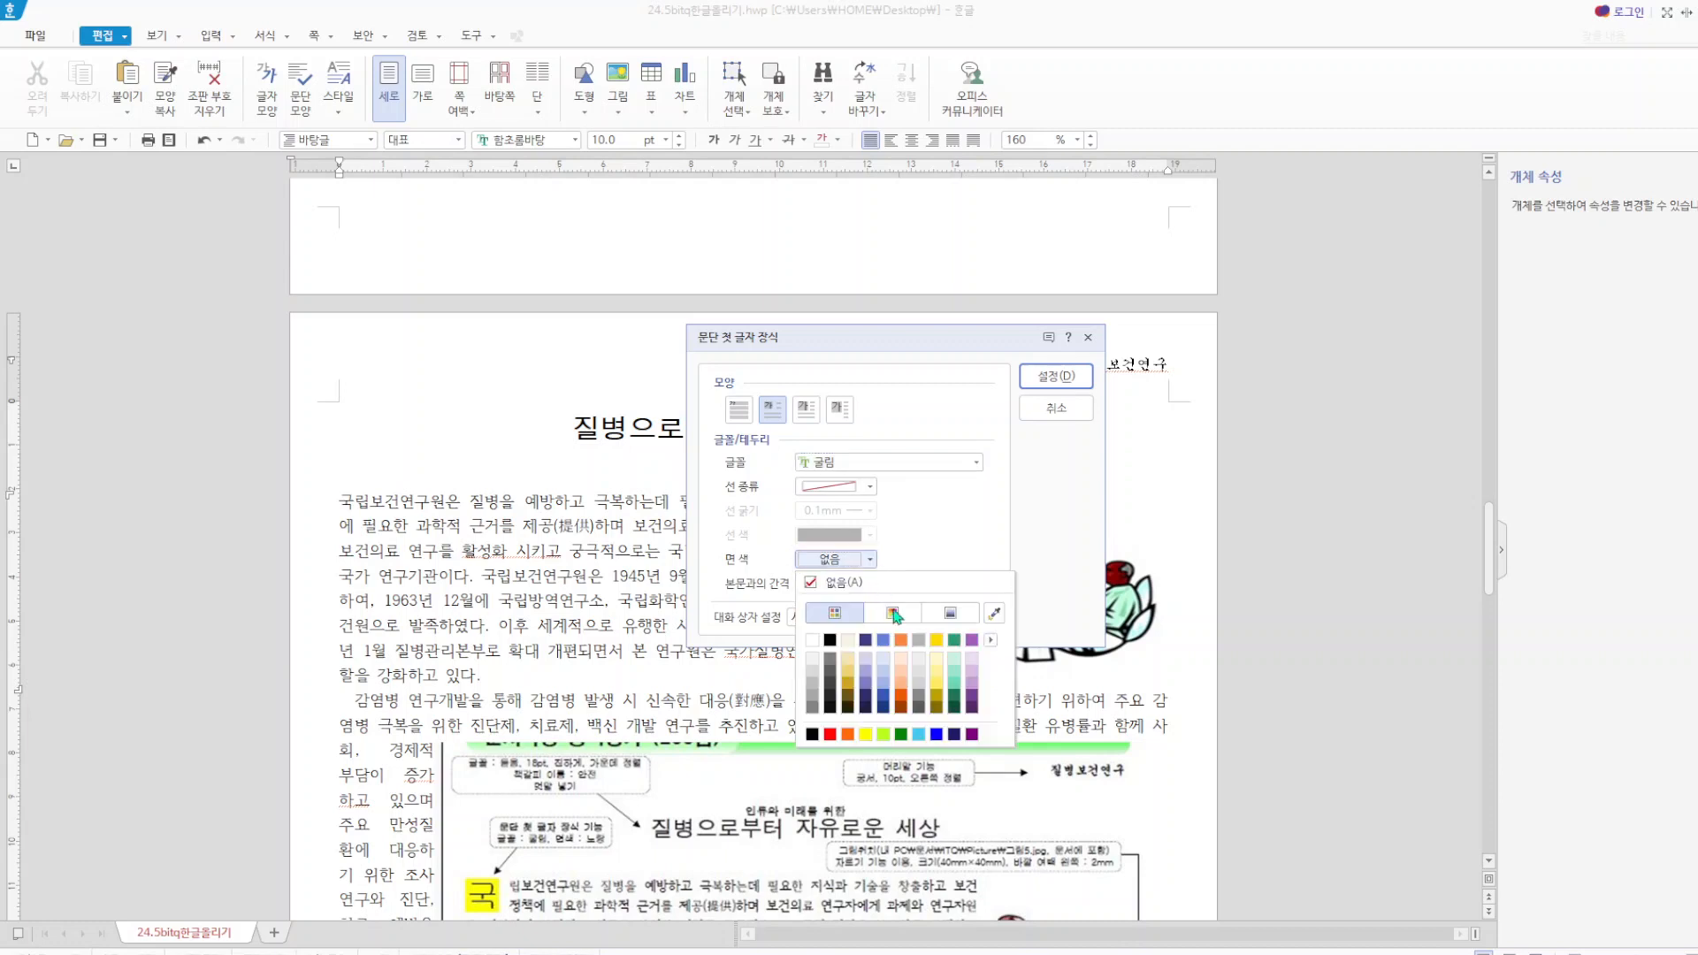
click(865, 734)
click(1061, 381)
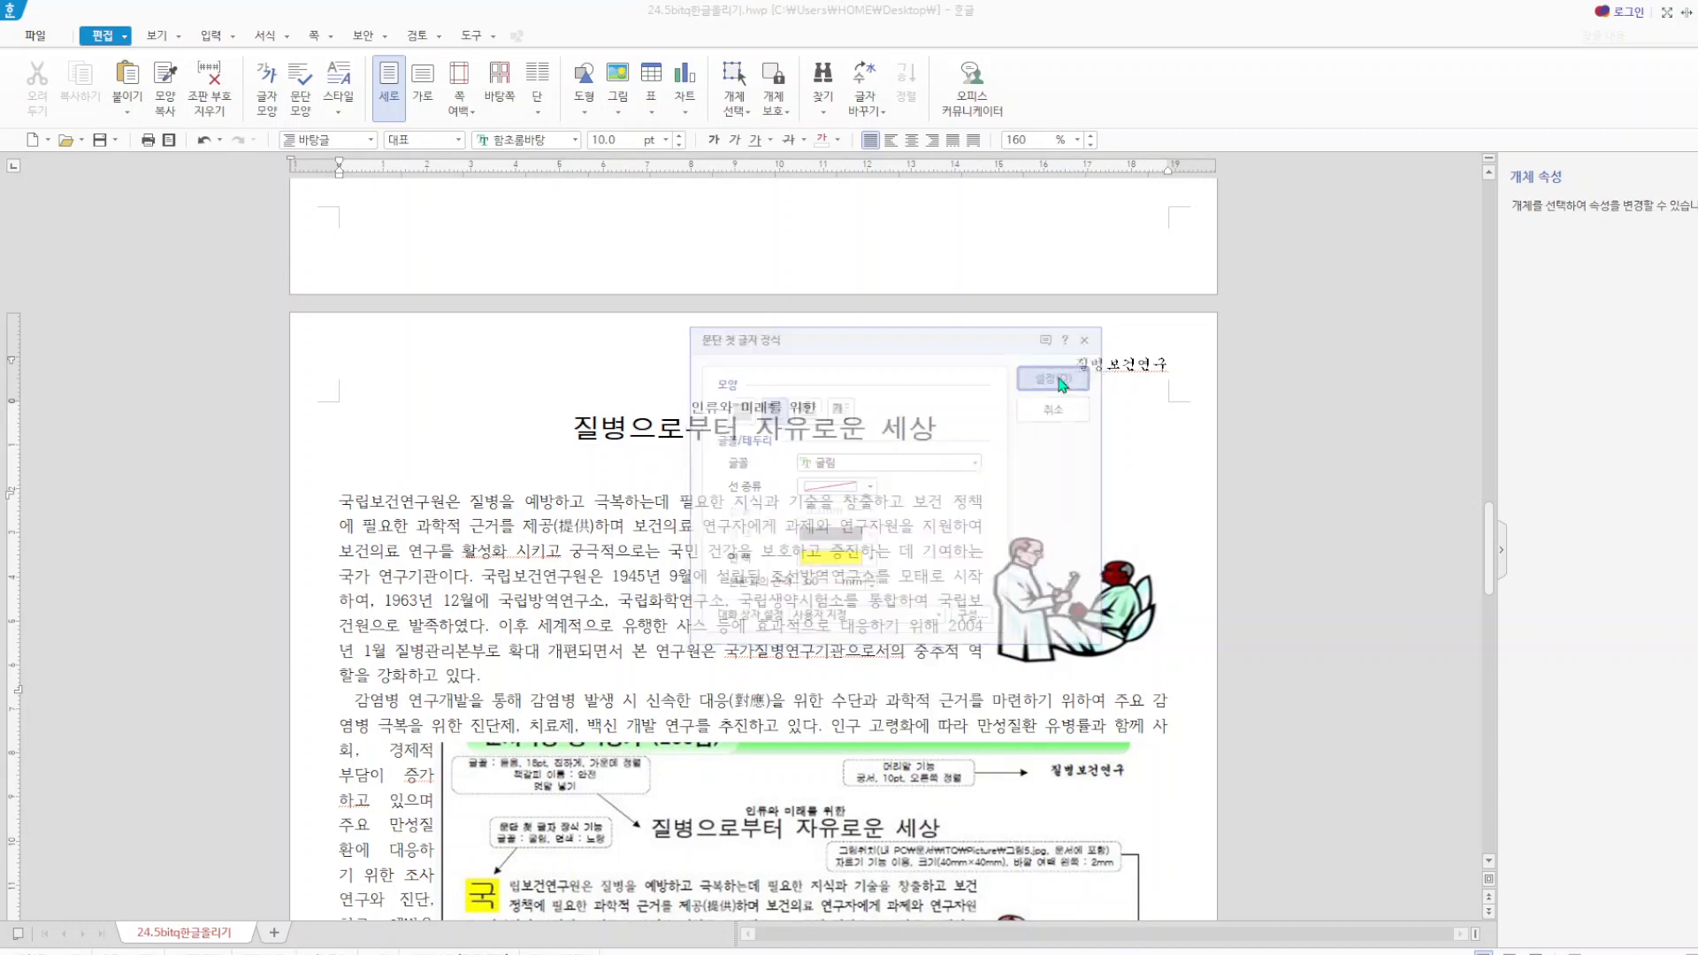
Check the size and outer margins of the doctor picture in its object properties, keeping its size locked.
click(1040, 583)
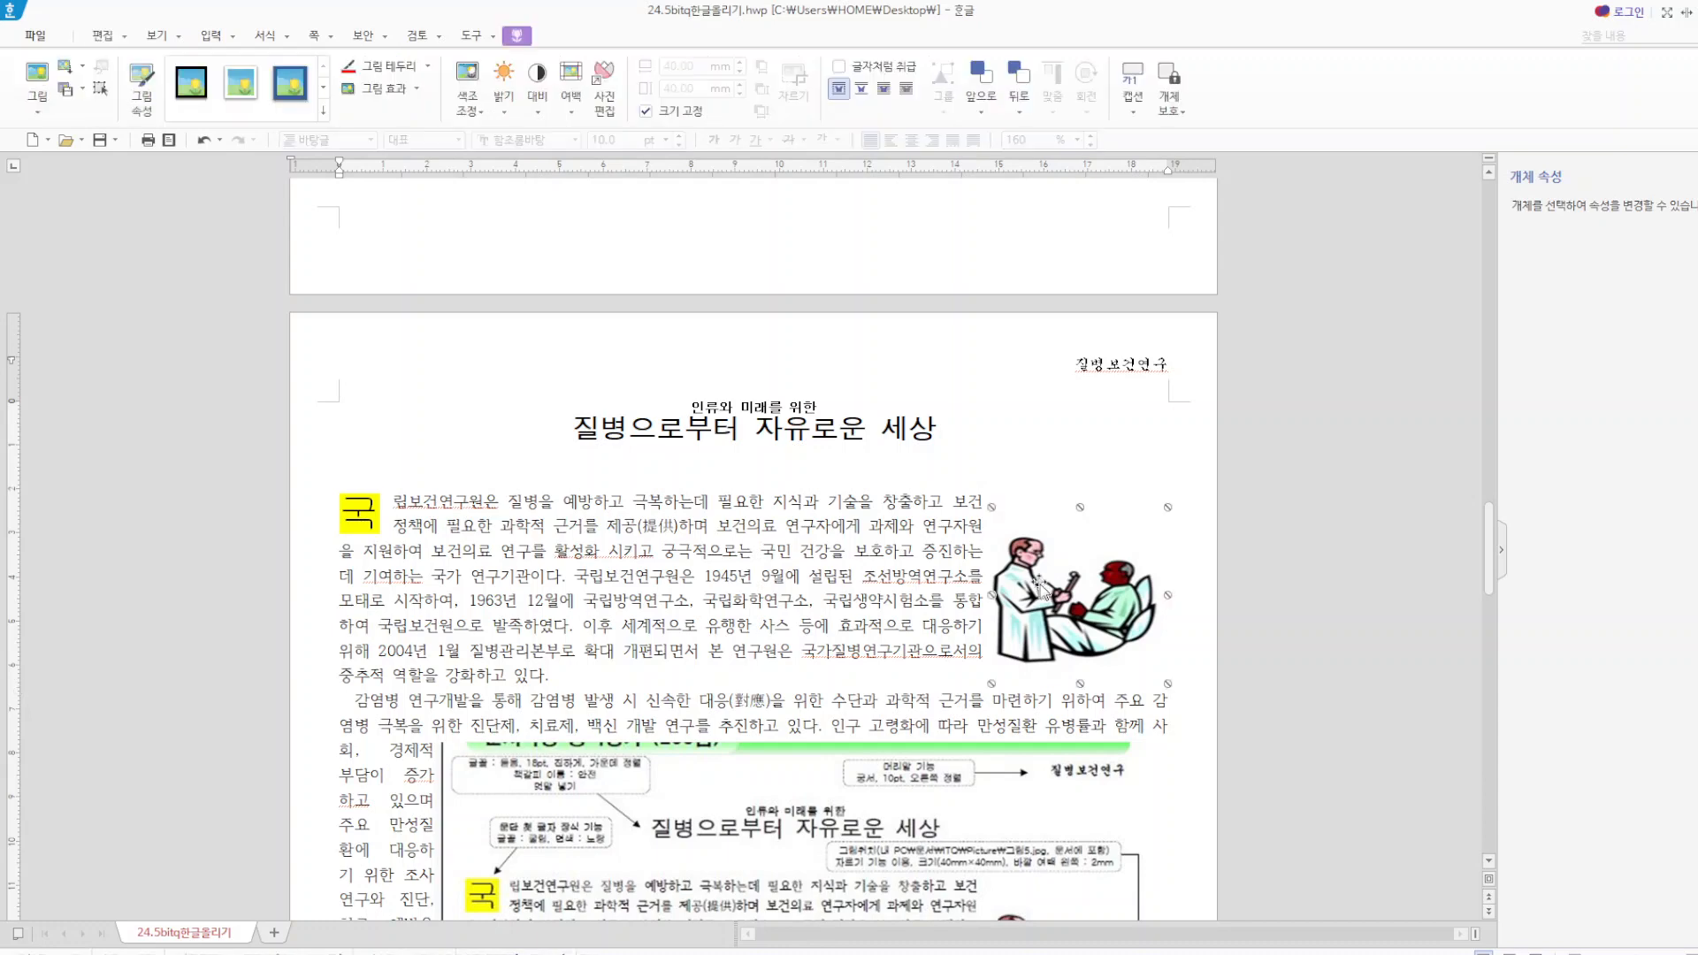
double_click(1040, 585)
click(655, 342)
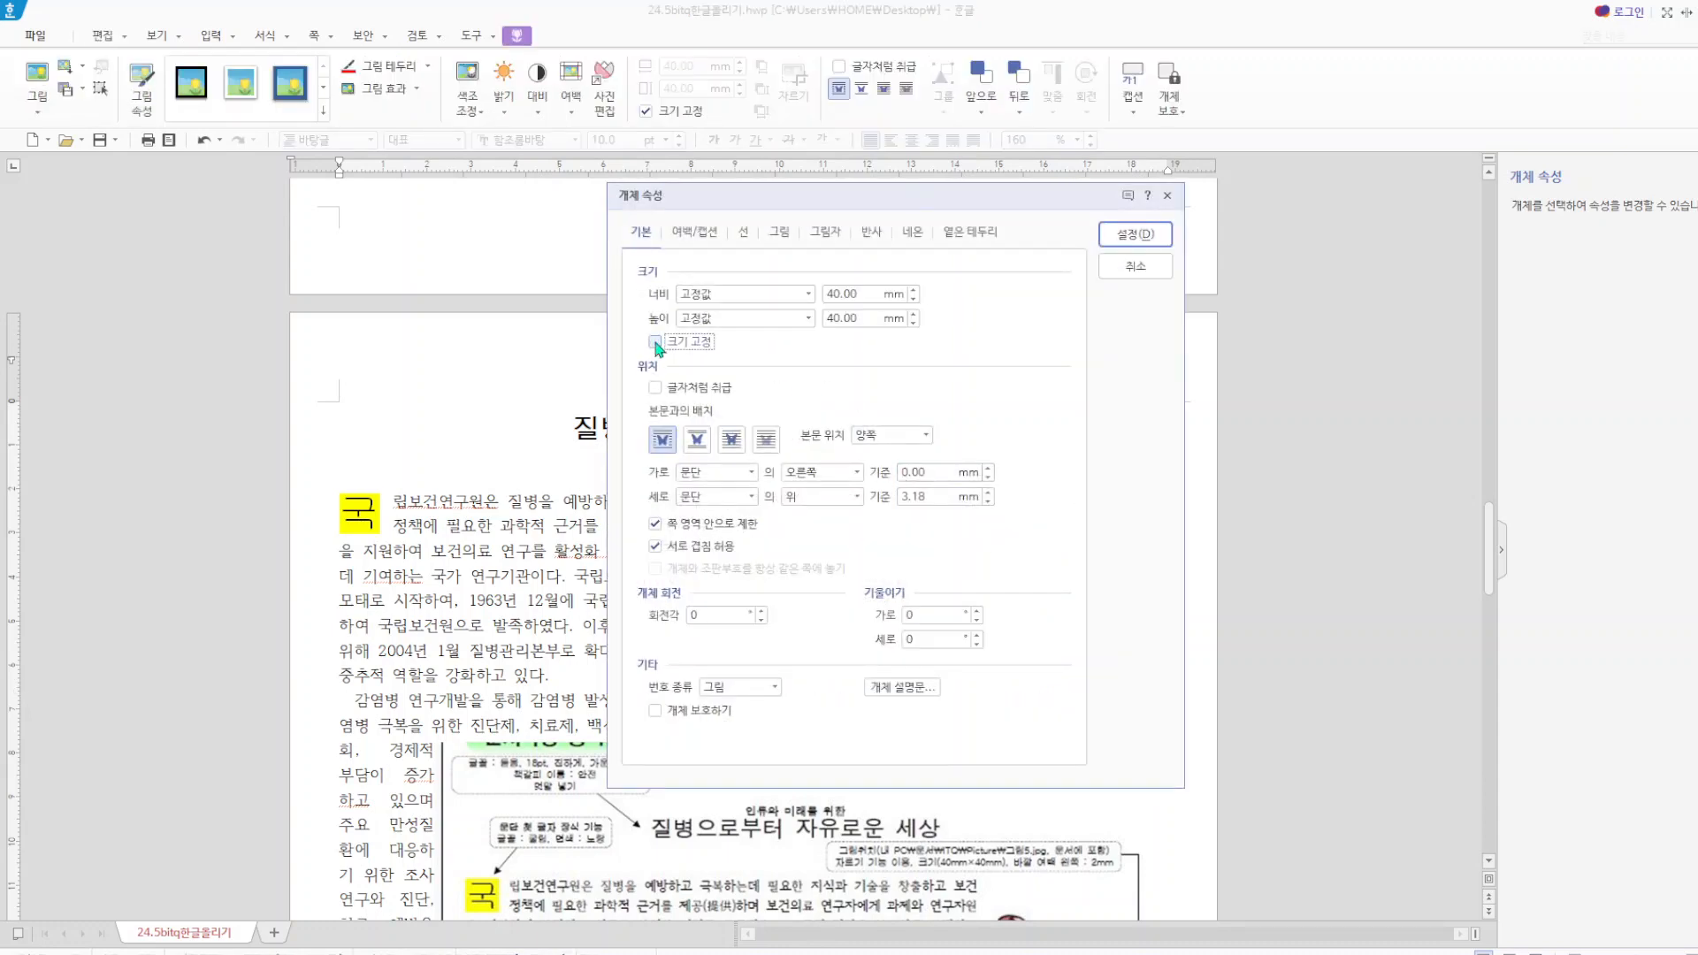
click(707, 237)
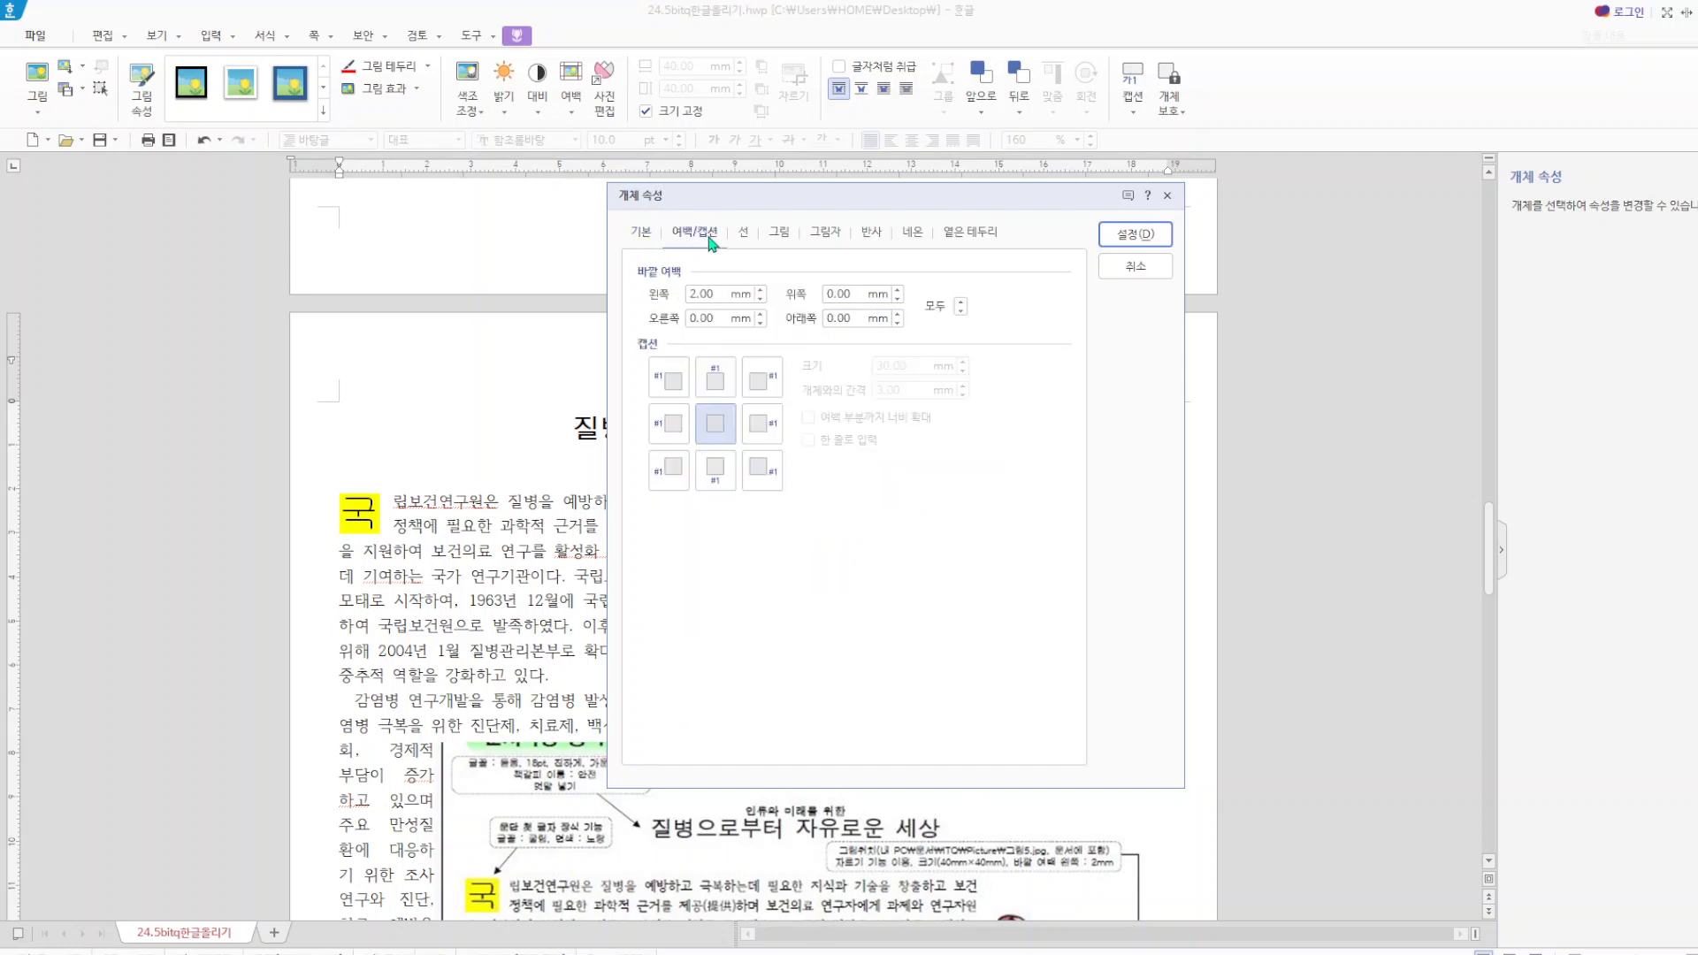
click(645, 237)
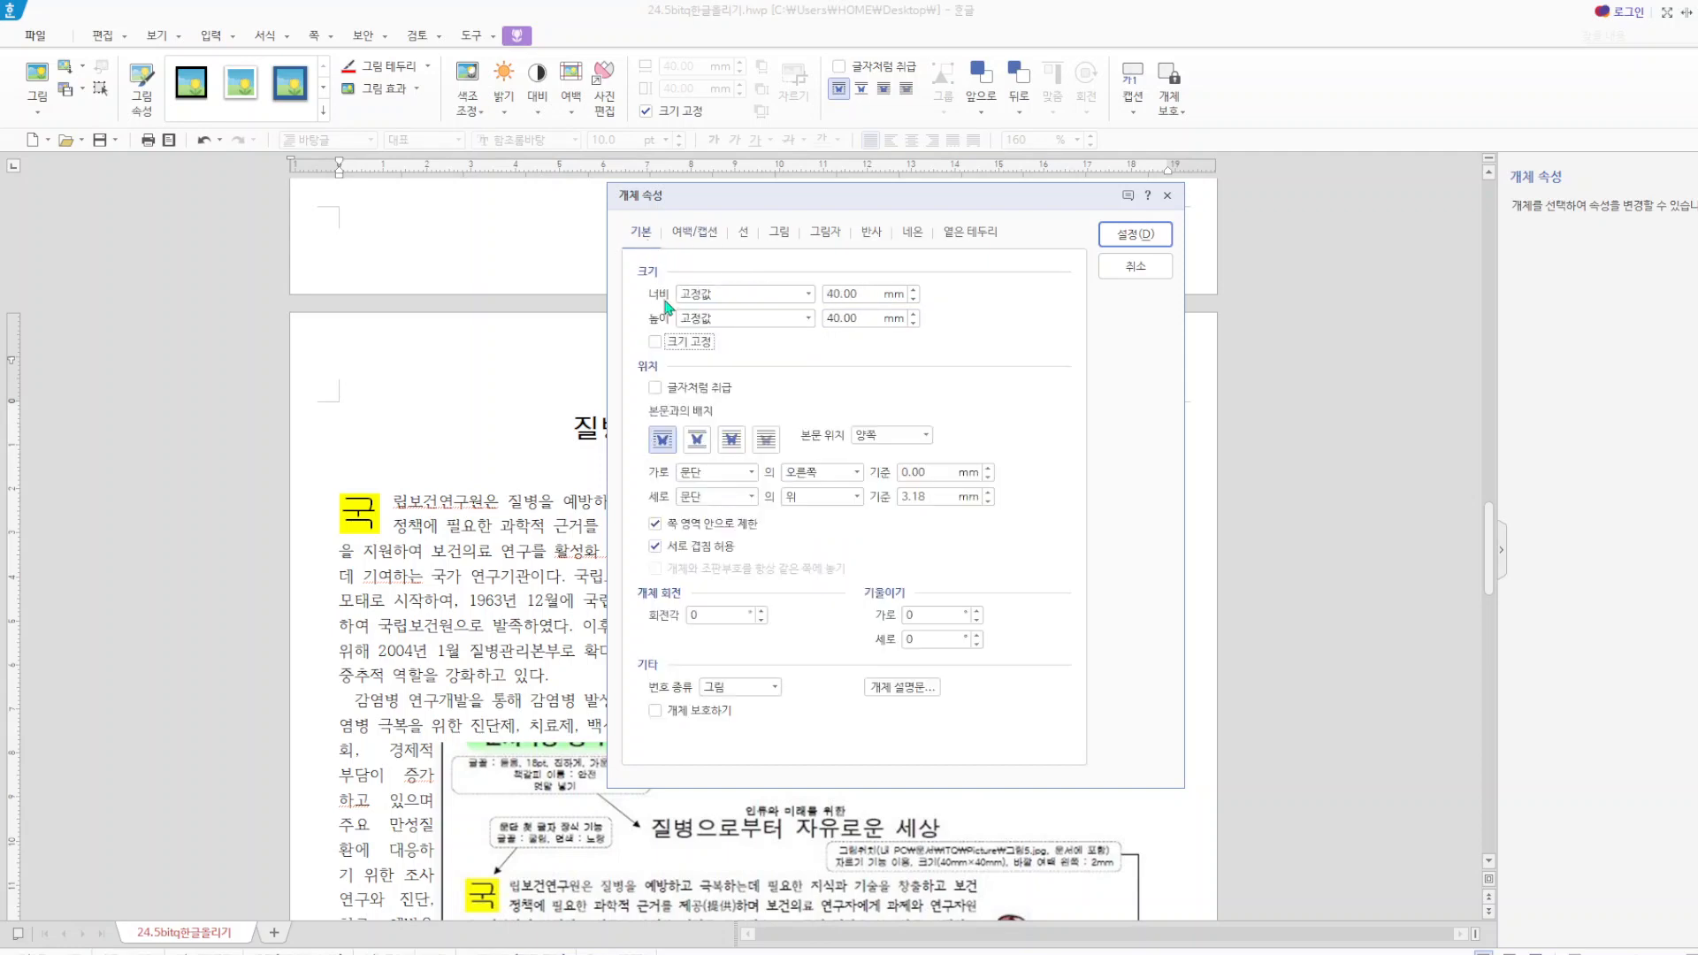
click(655, 342)
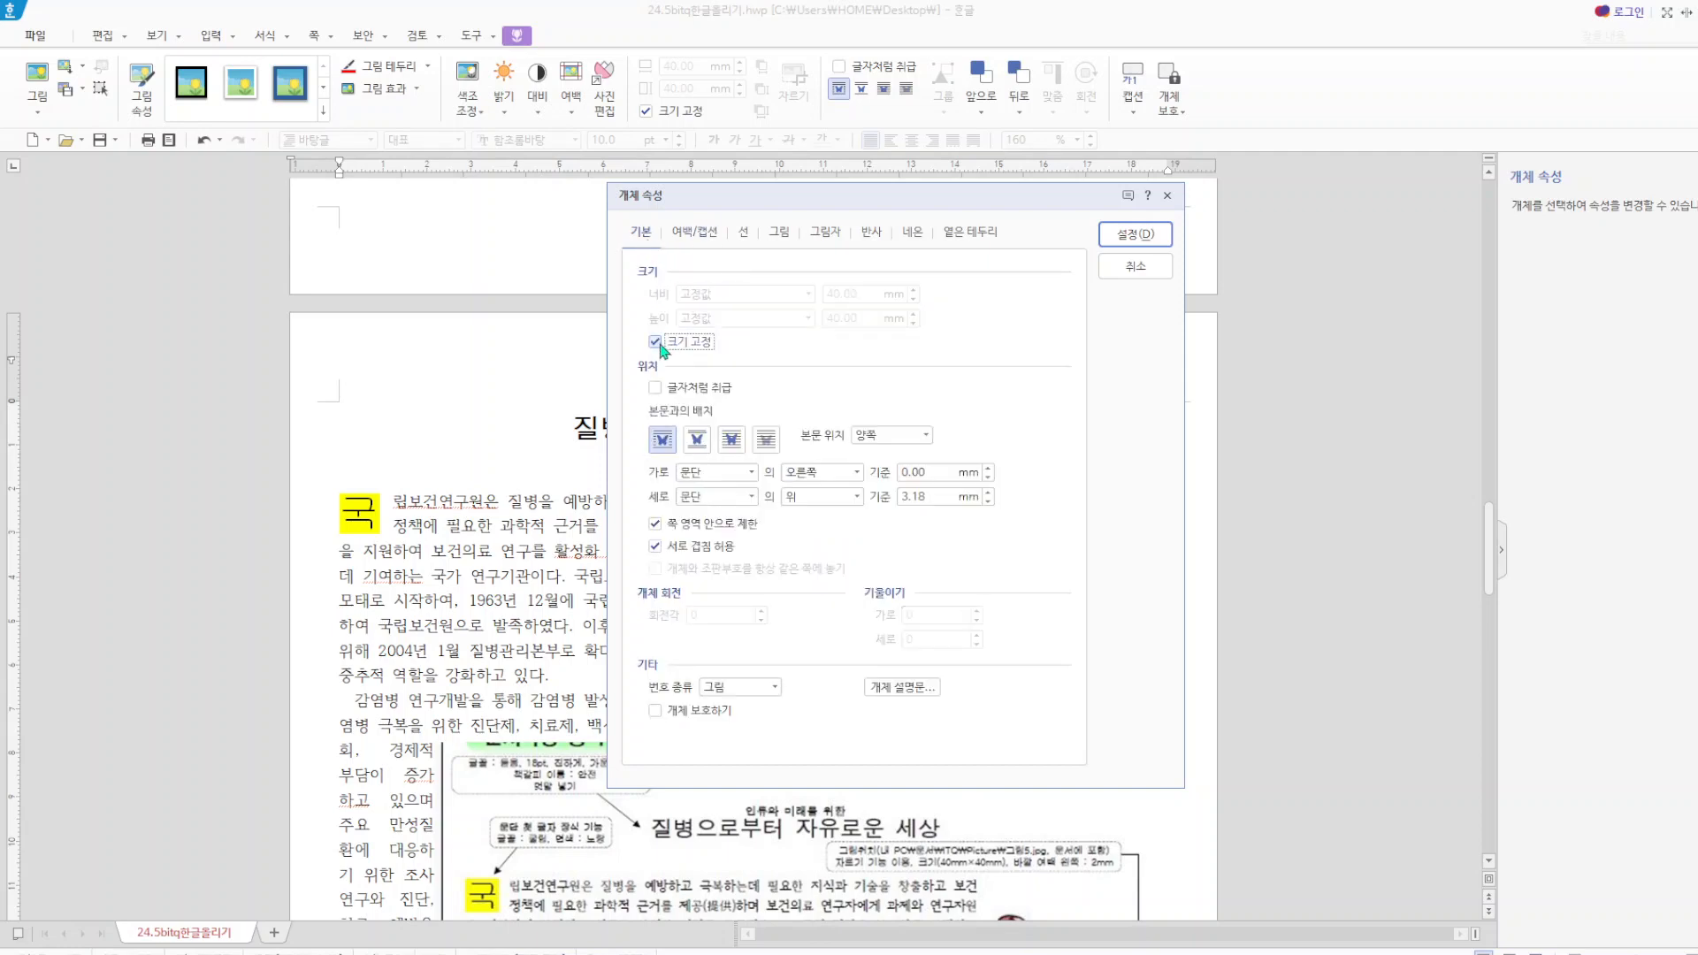
click(1141, 235)
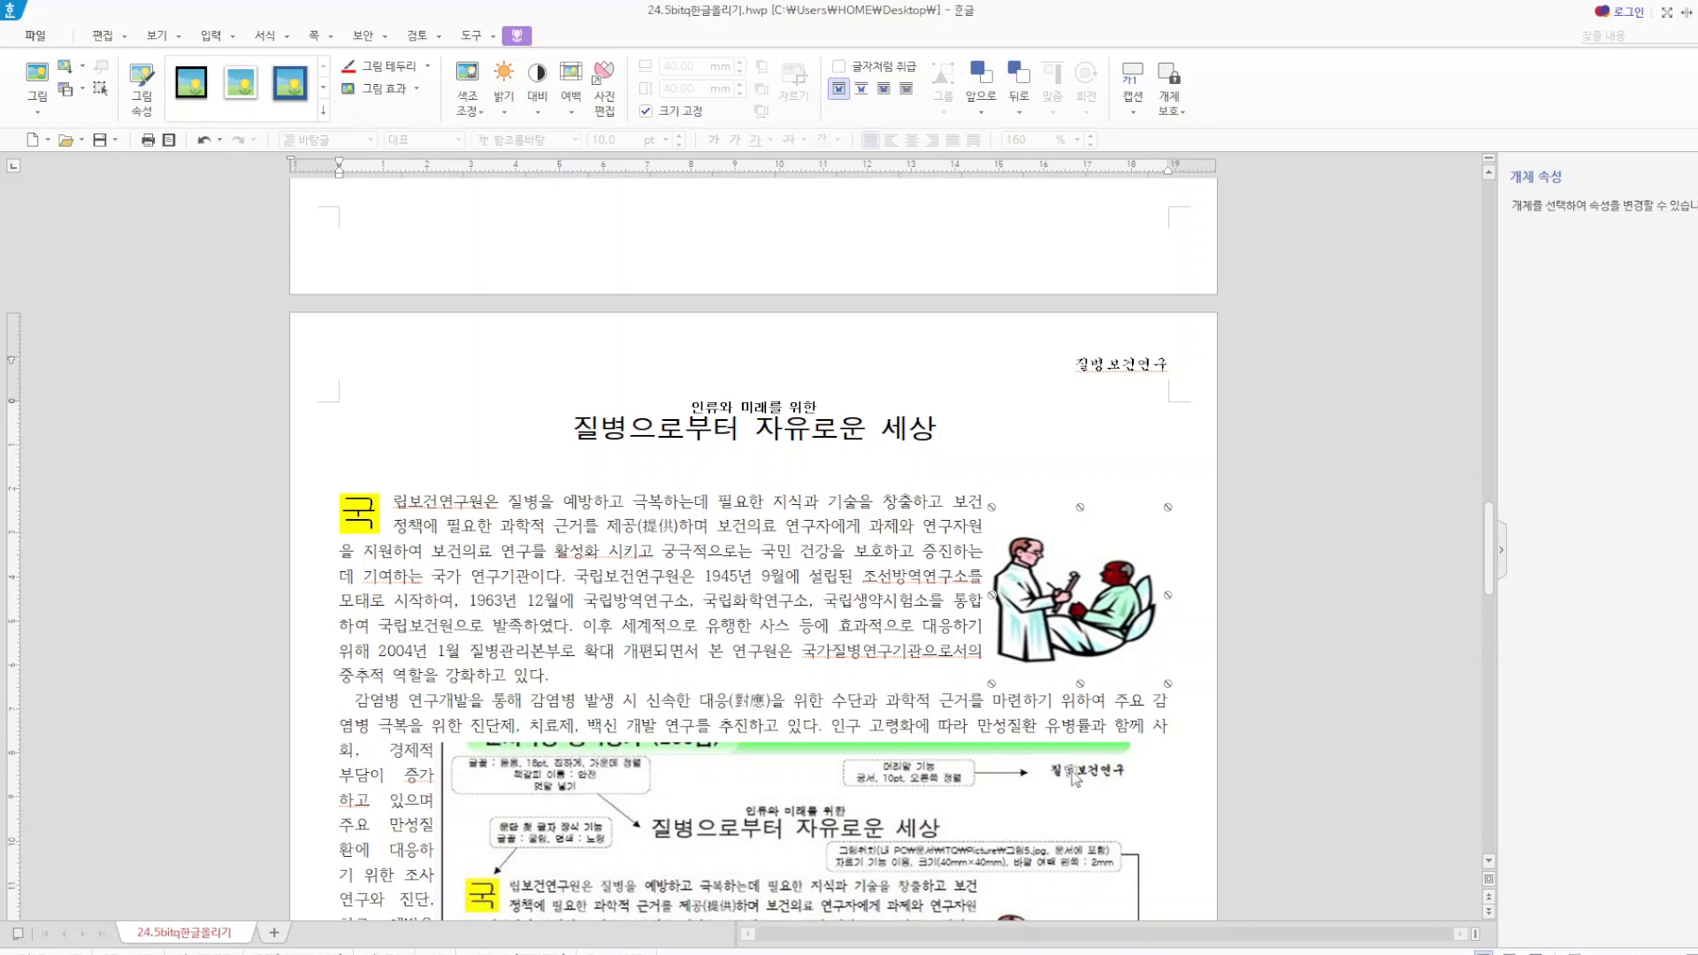
Delete the reference screenshot image that covers the article text.
click(1024, 793)
scroll(1017, 787, down, 5)
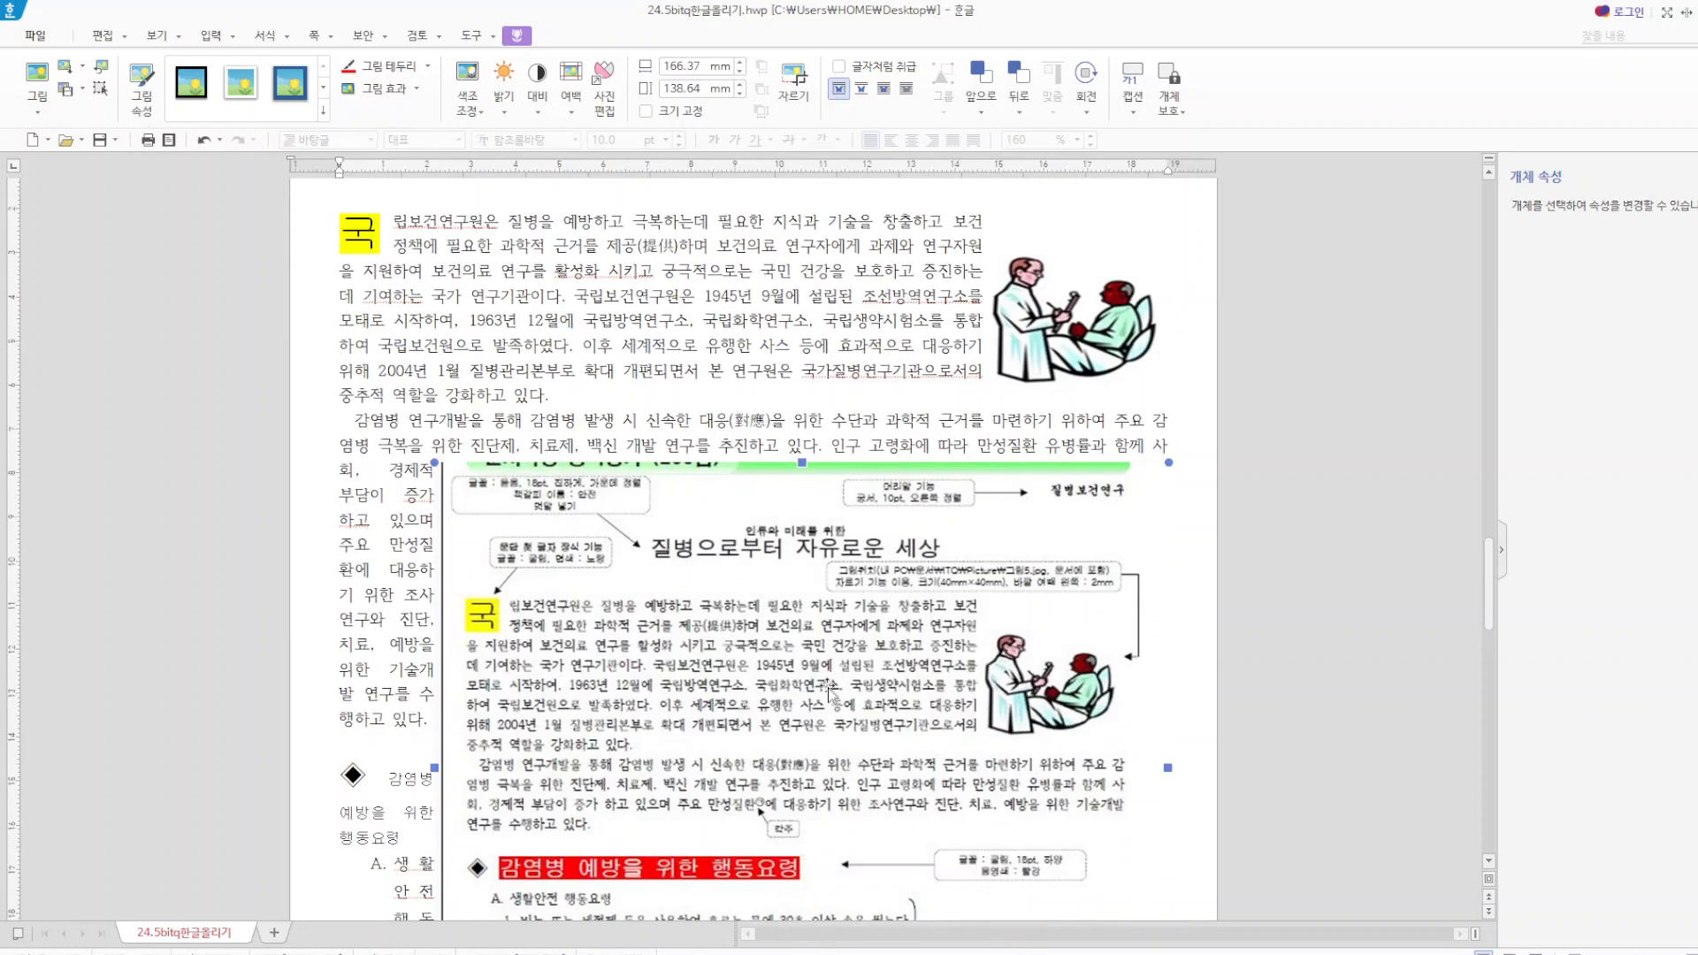
scroll(814, 659, down, 3)
key(Delete)
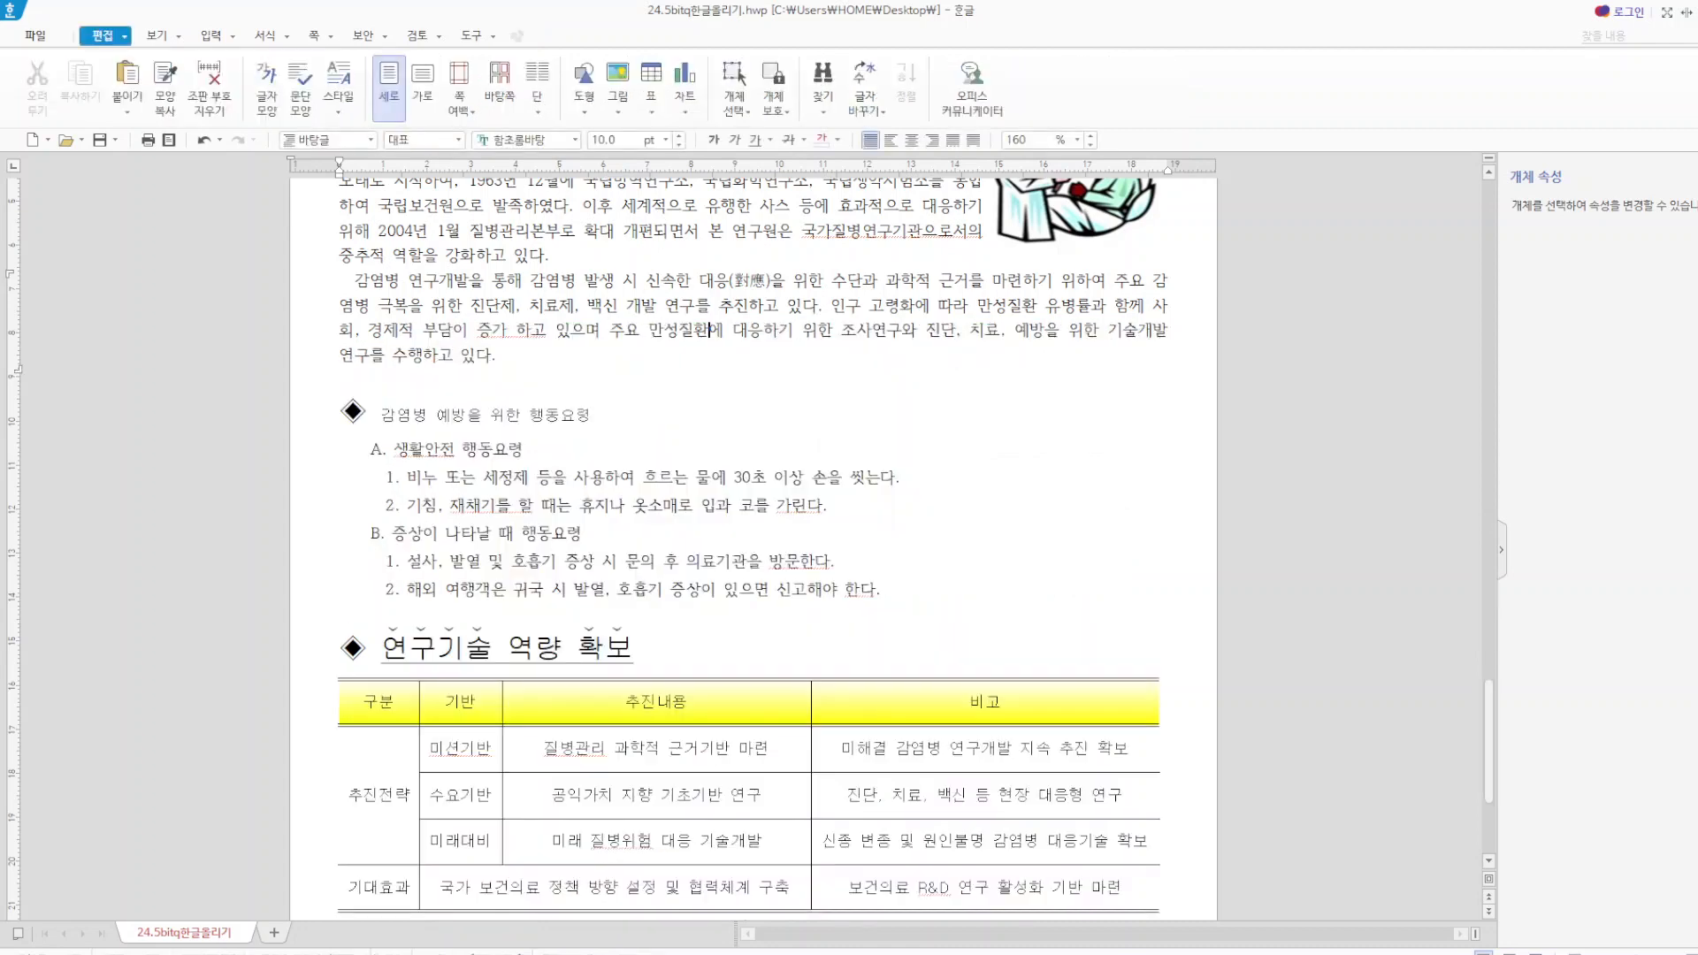
Insert a footnote after 만성질환 in the second paragraph, with the circled ㉠, ㉡, ㉢ number format.
scroll(832, 575, up, 2)
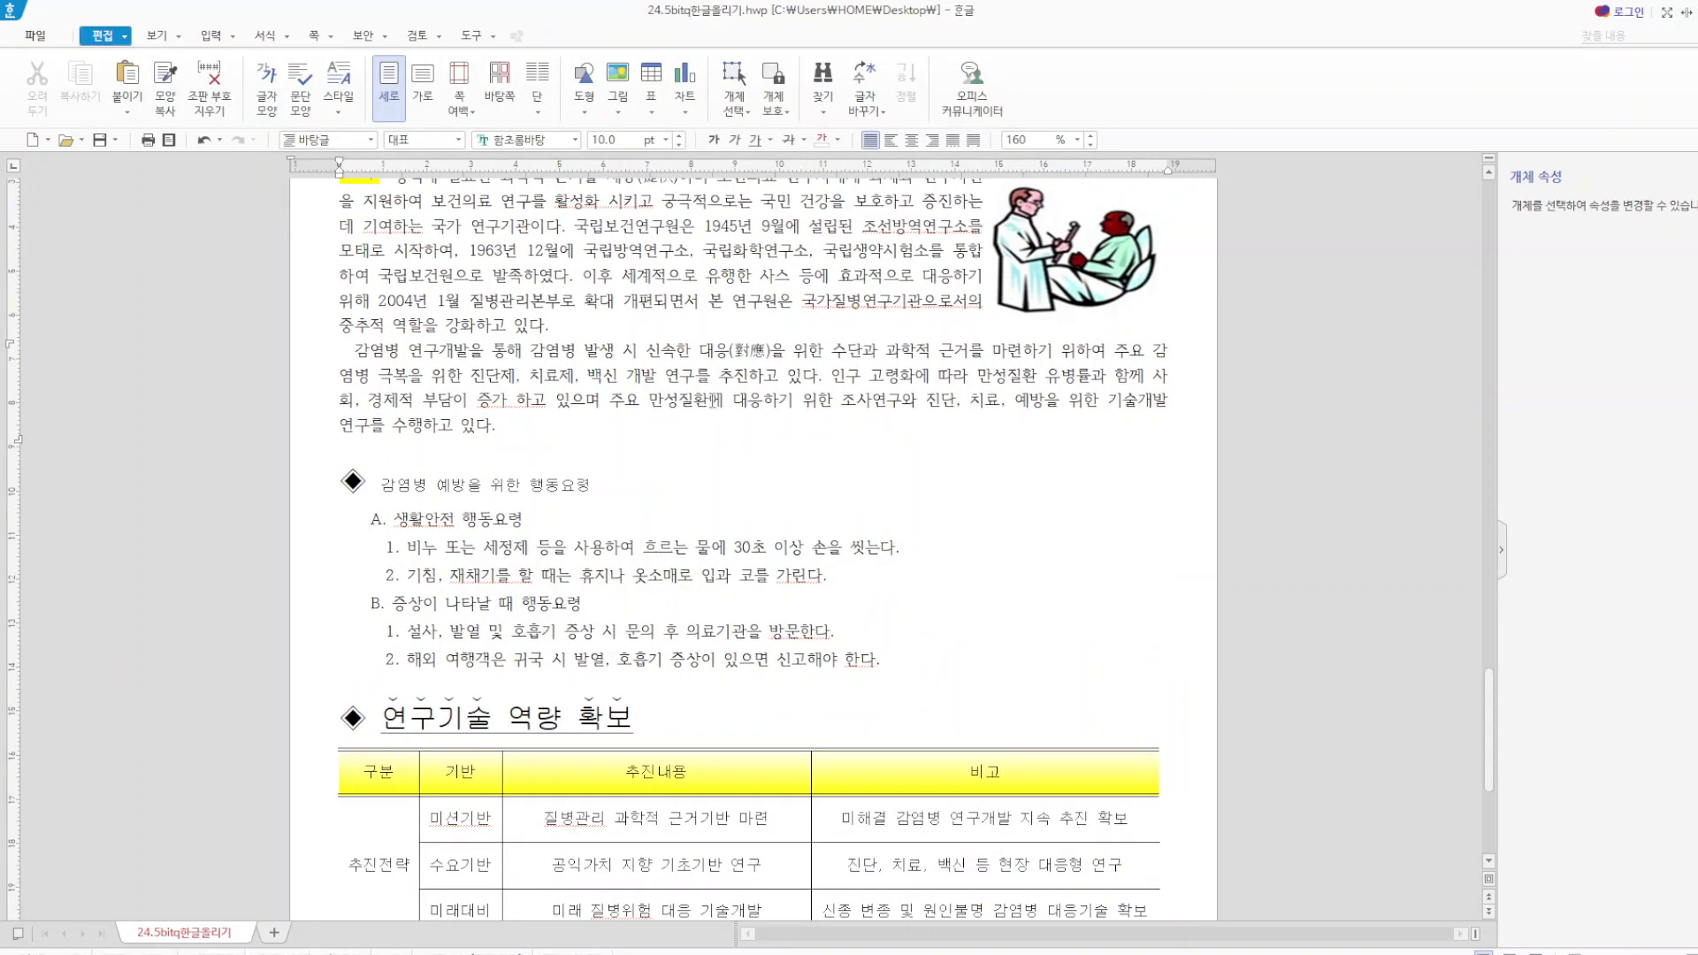
click(212, 36)
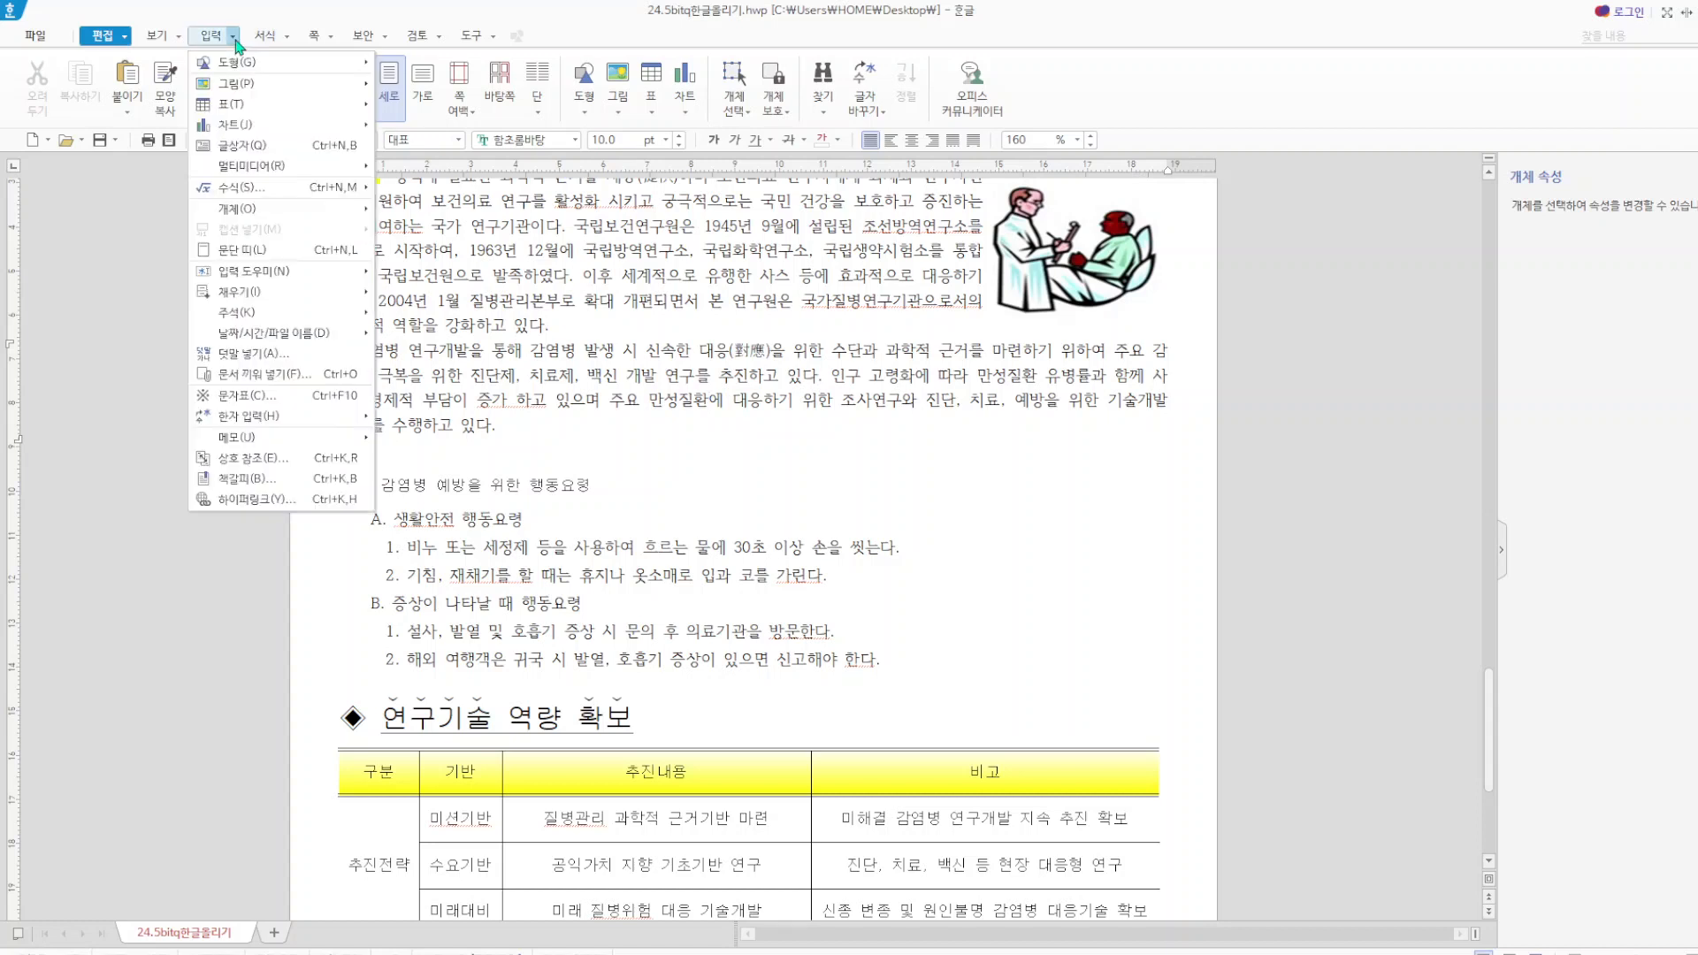
mouse_move(263, 107)
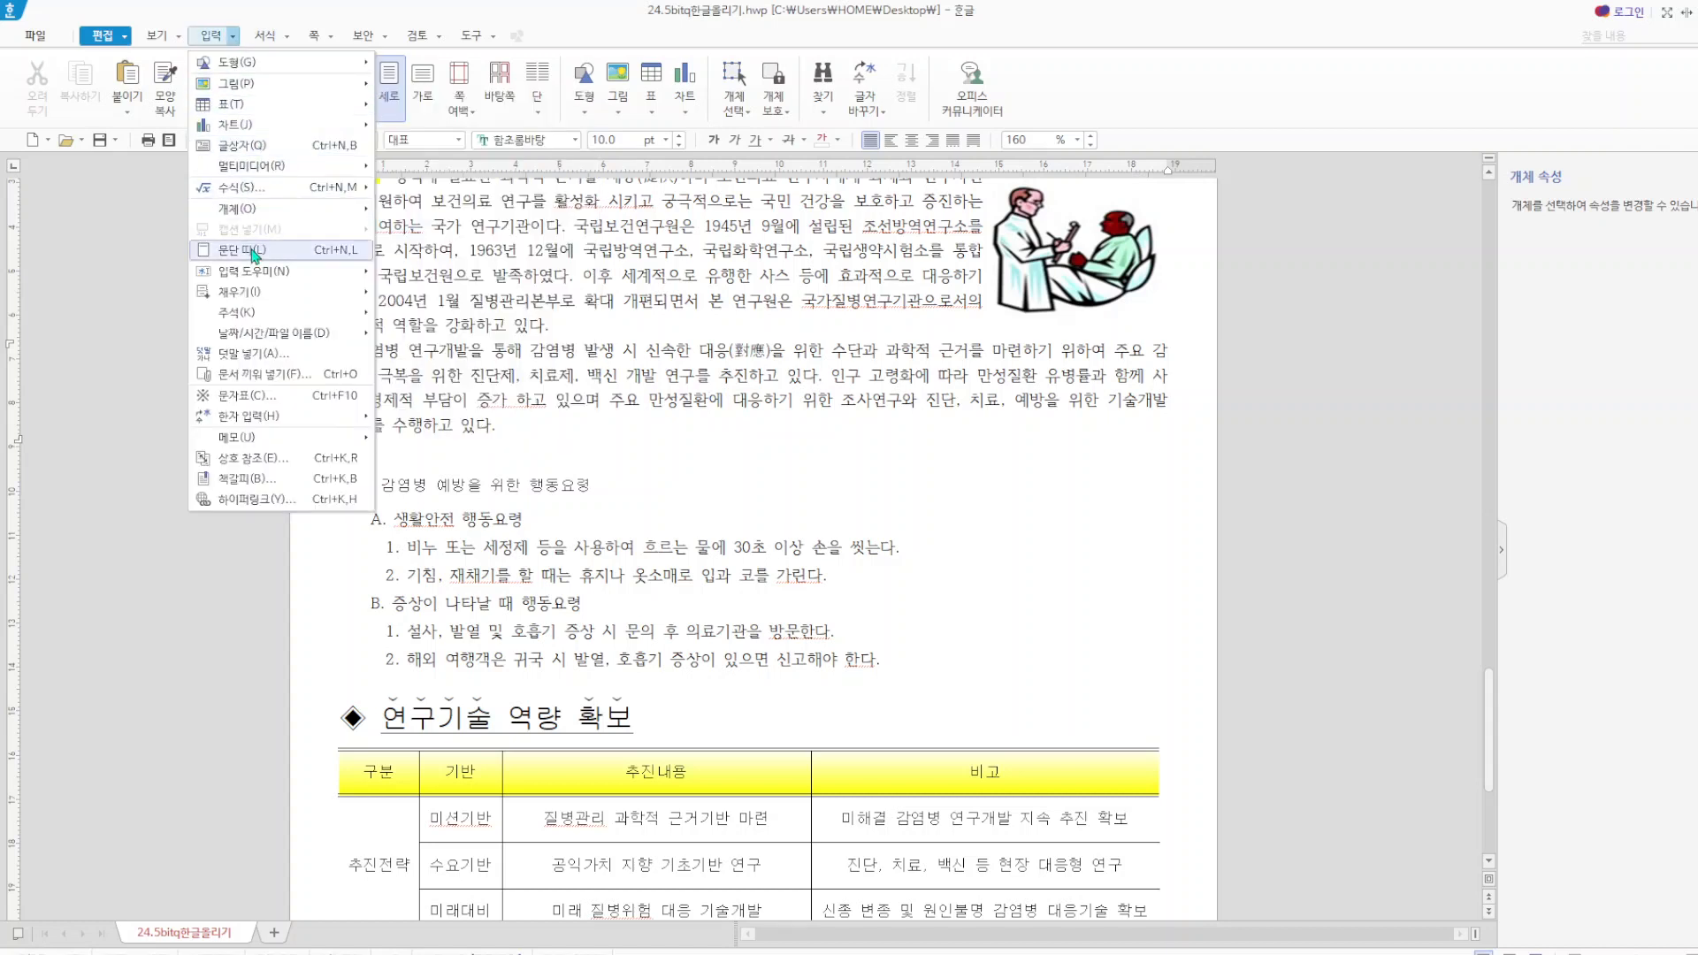
mouse_move(252, 315)
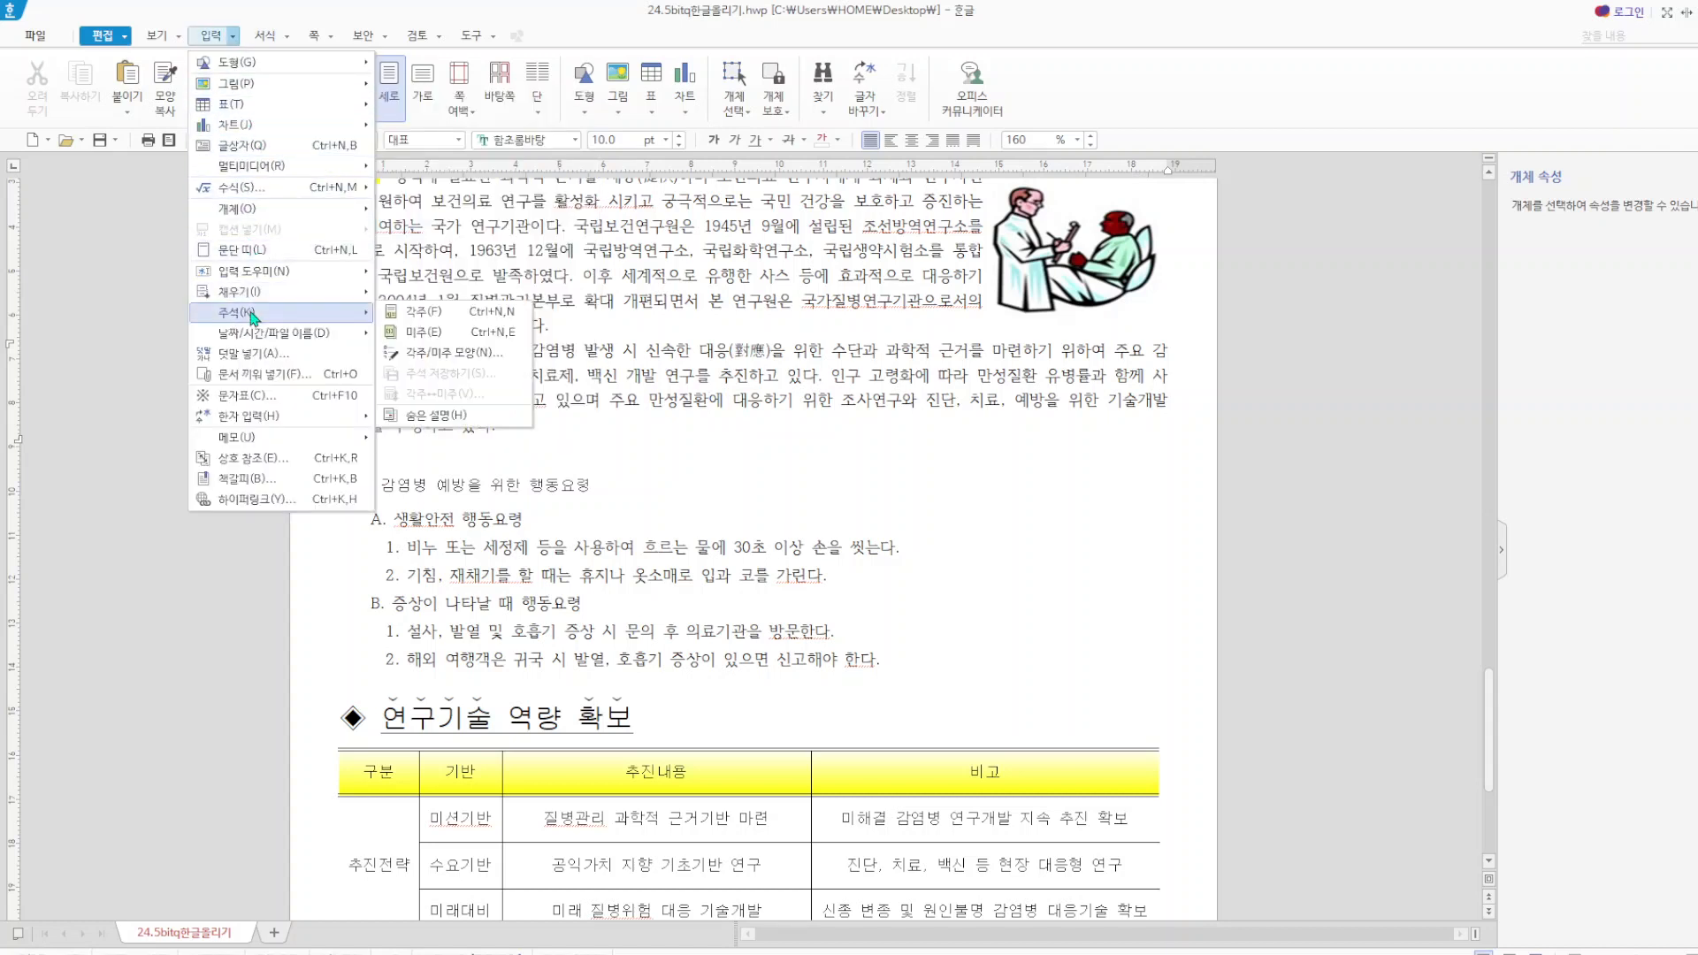
click(446, 314)
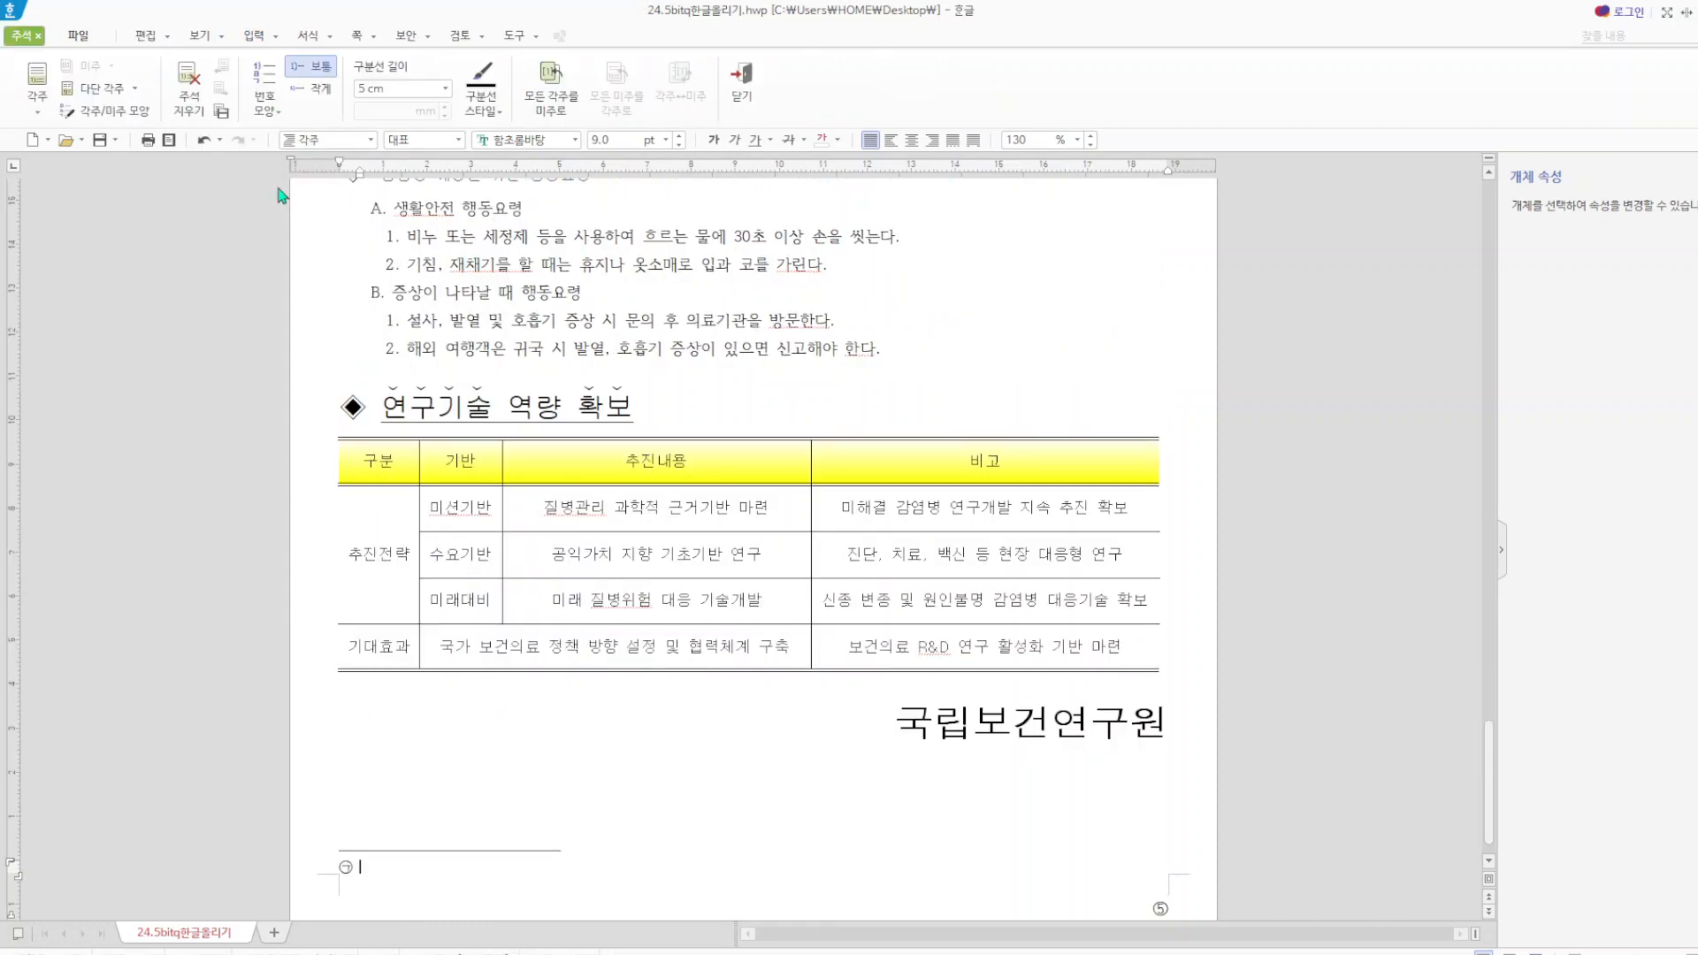
click(280, 111)
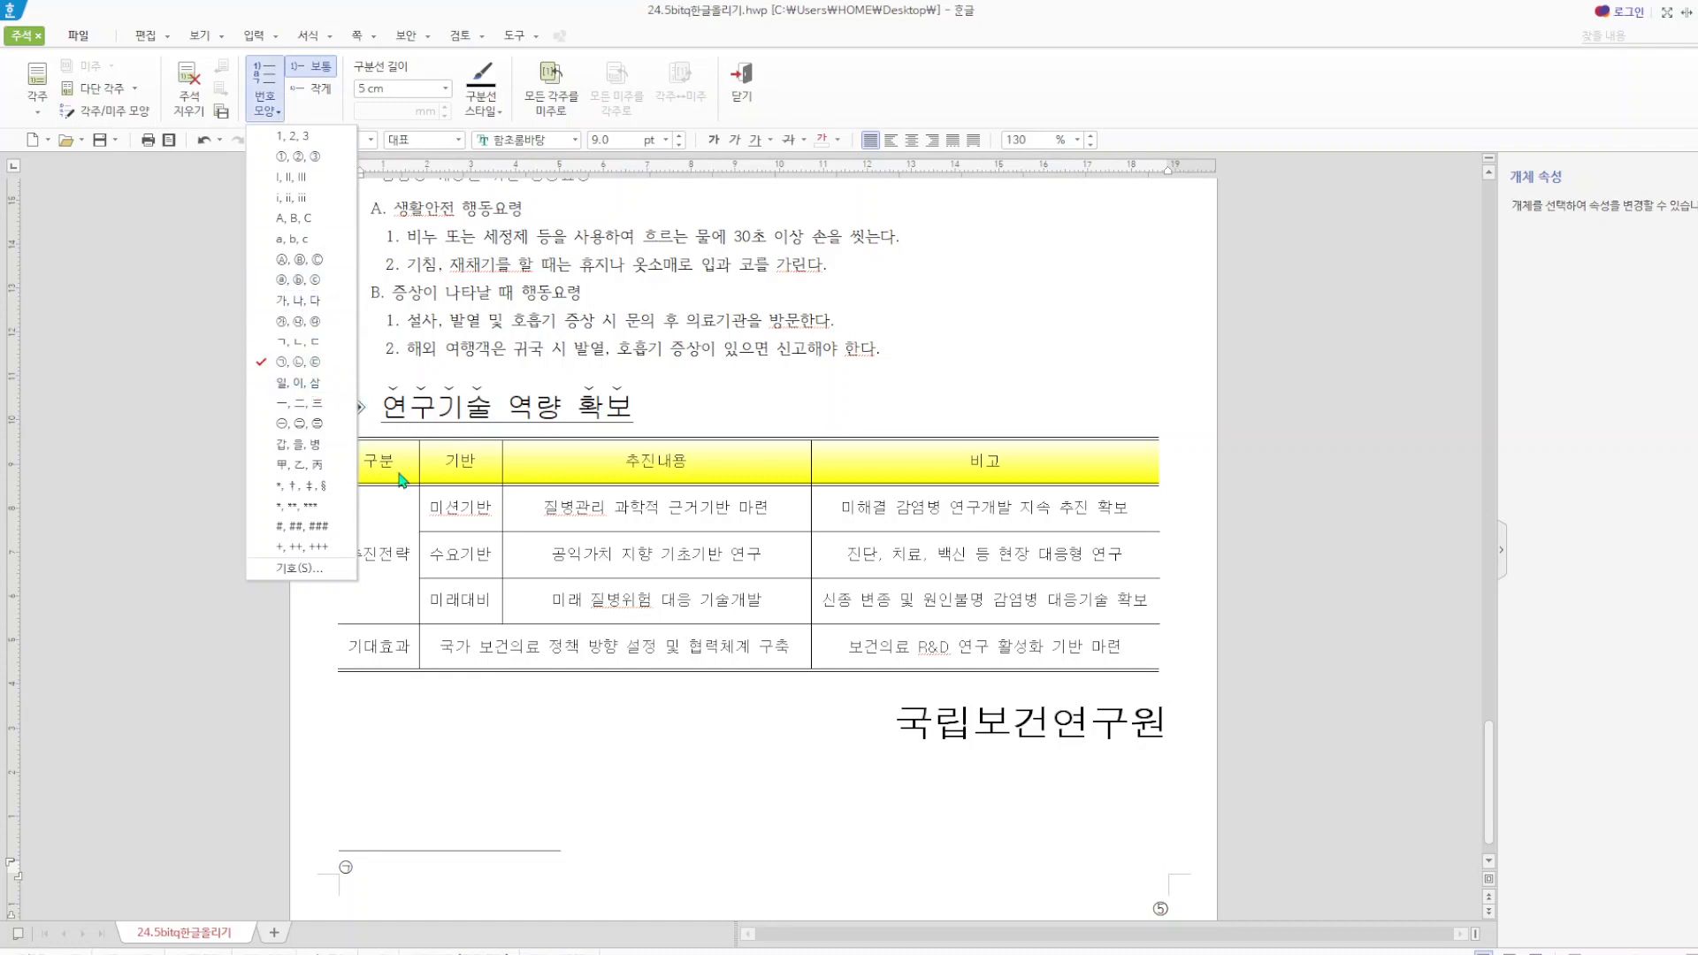
click(421, 864)
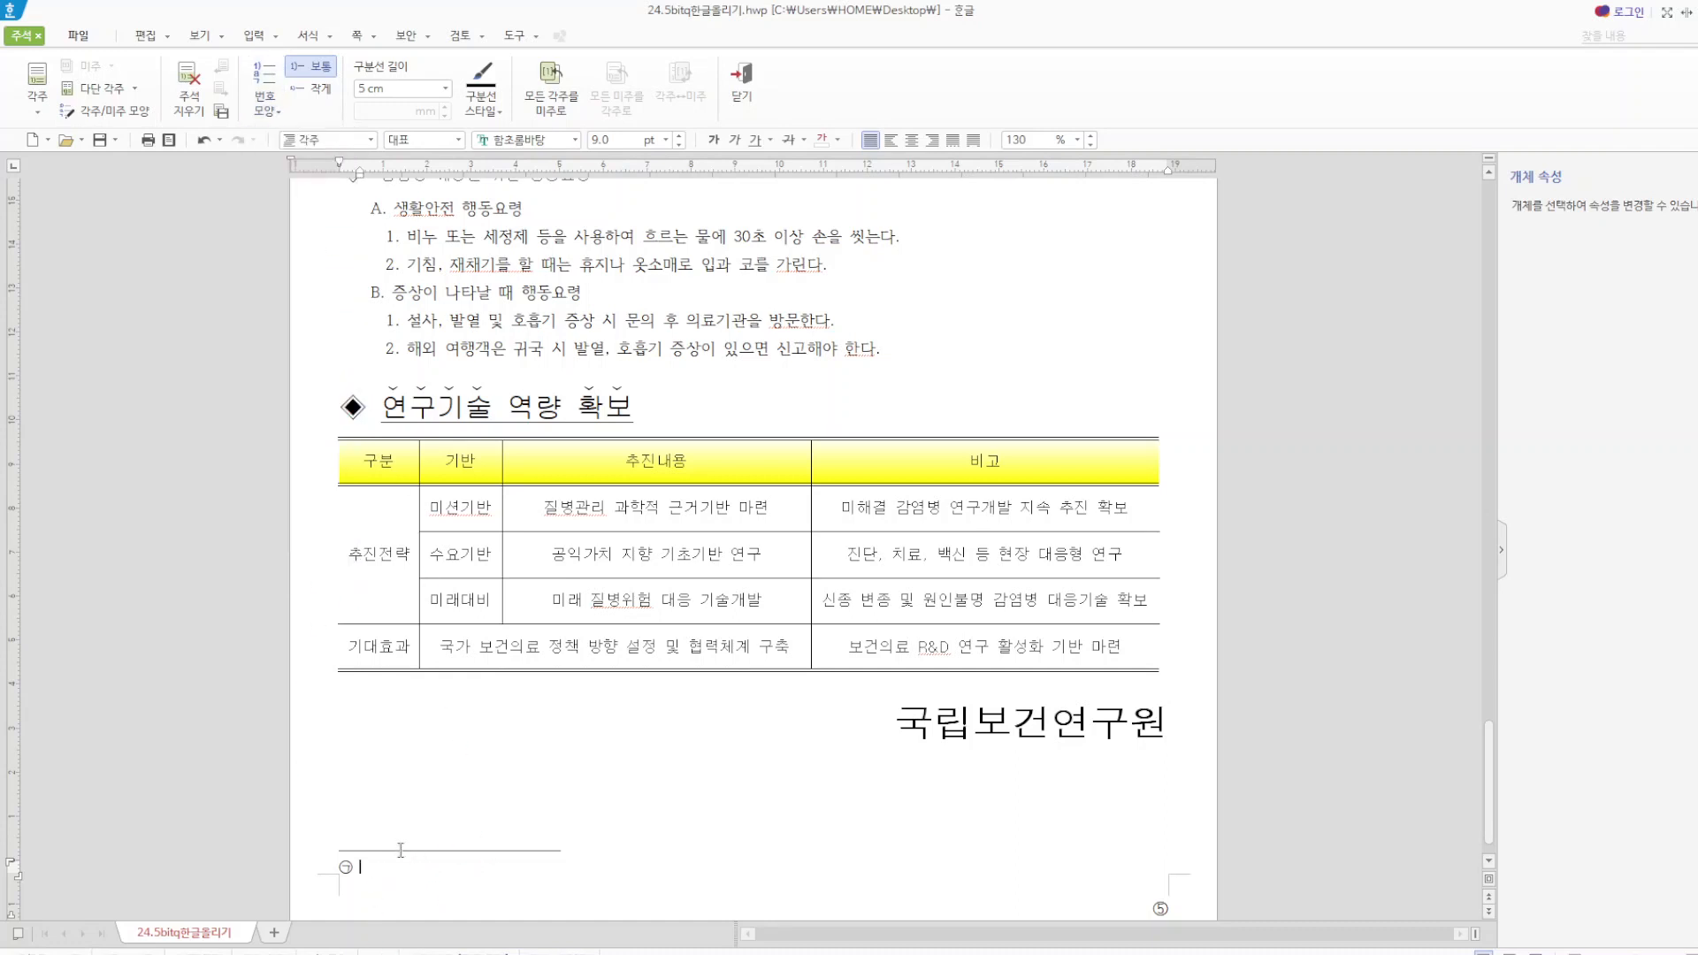
Enter the footnote text 보통 6개월 혹은 1년 이상 계속되는 질환을 마하며, 급성질환과 구분하 and return to the body text.
text(보름)
text( 6개월 혹은 1)
text(년 이상 )
text(계속)
text(되는 질환)
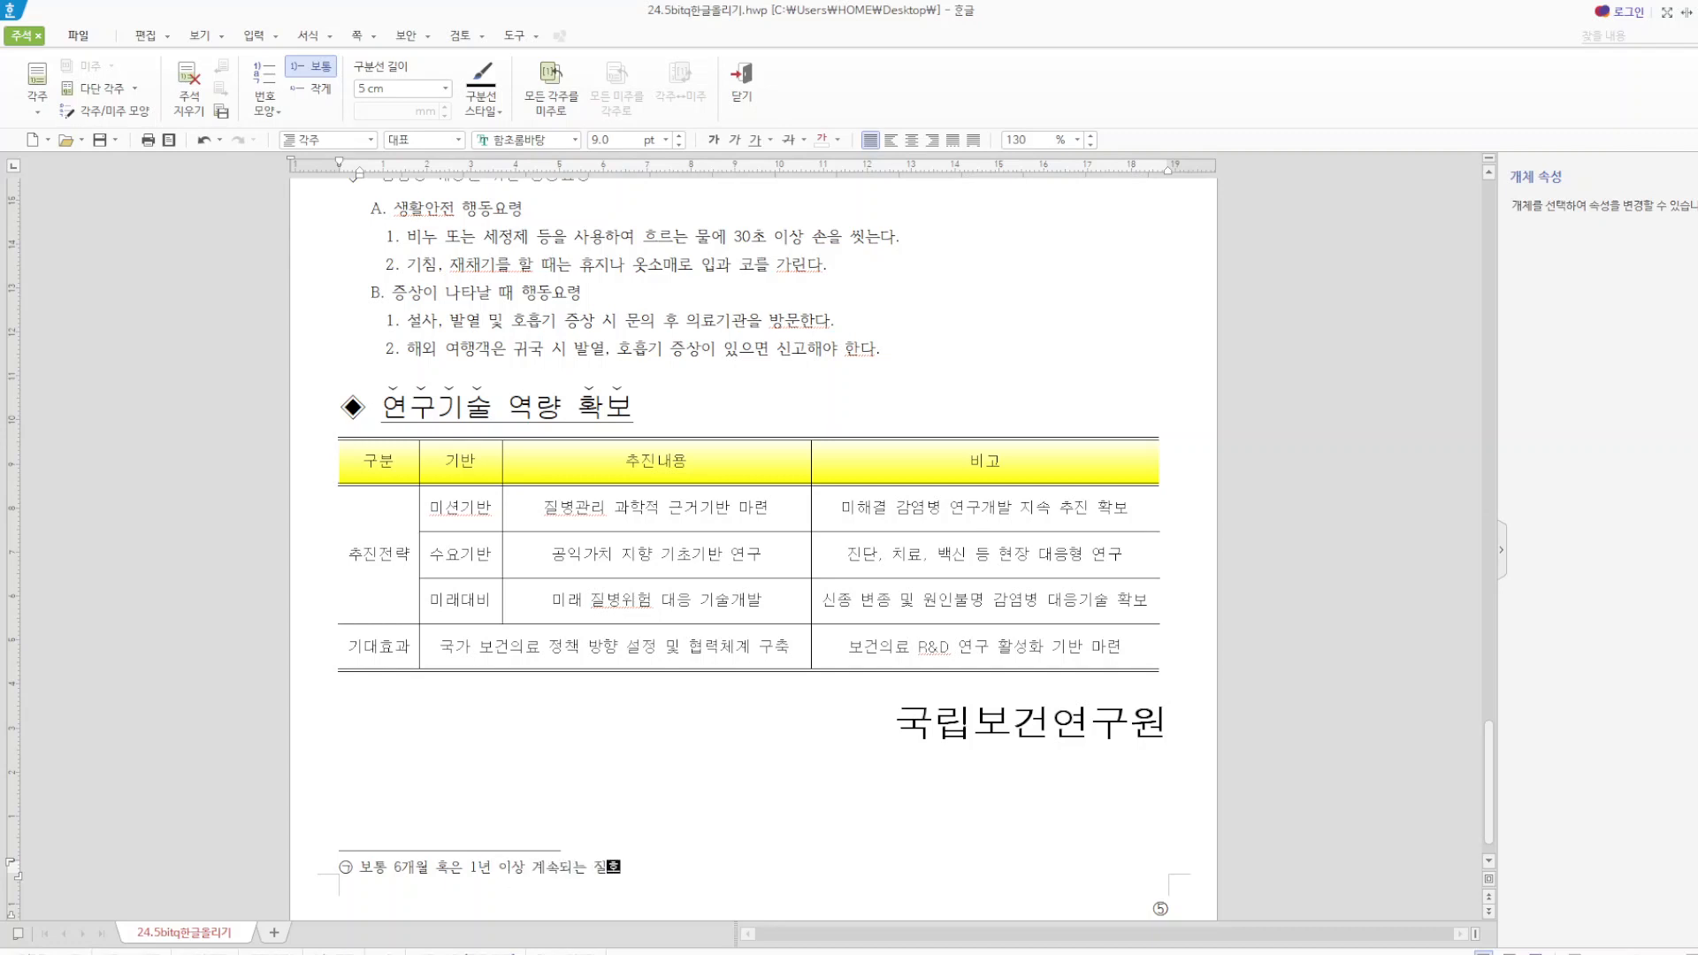
text(을 마하며, 급성질환과 ㄱ)
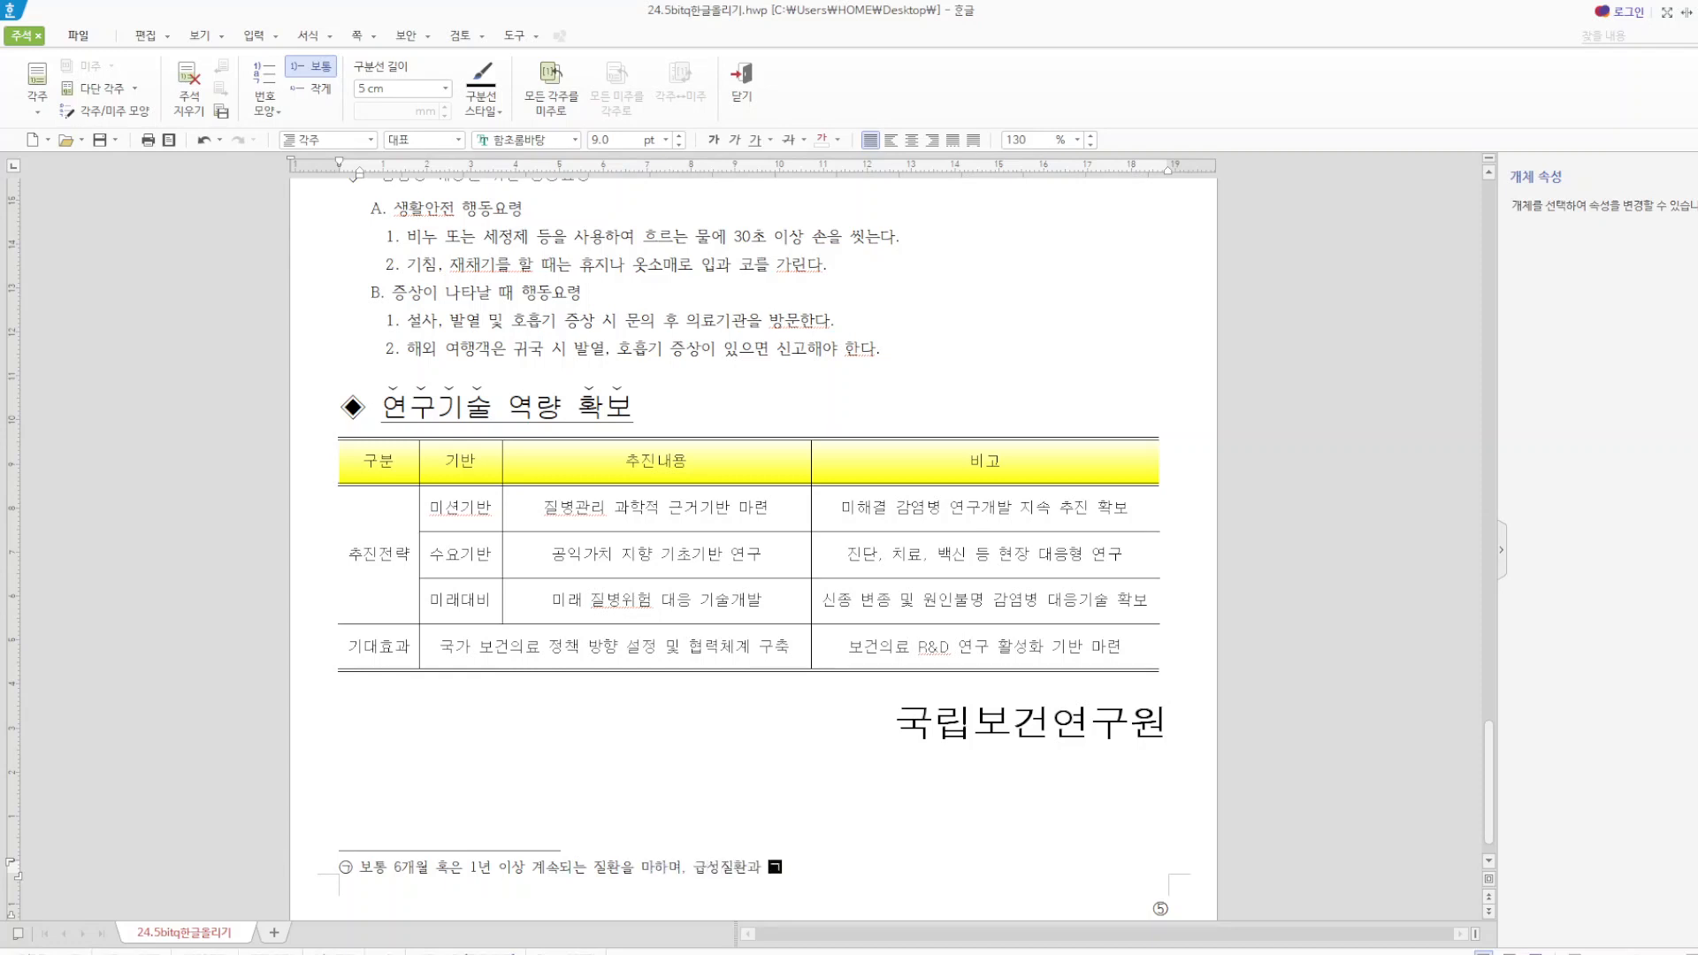
text(구분하)
click(743, 86)
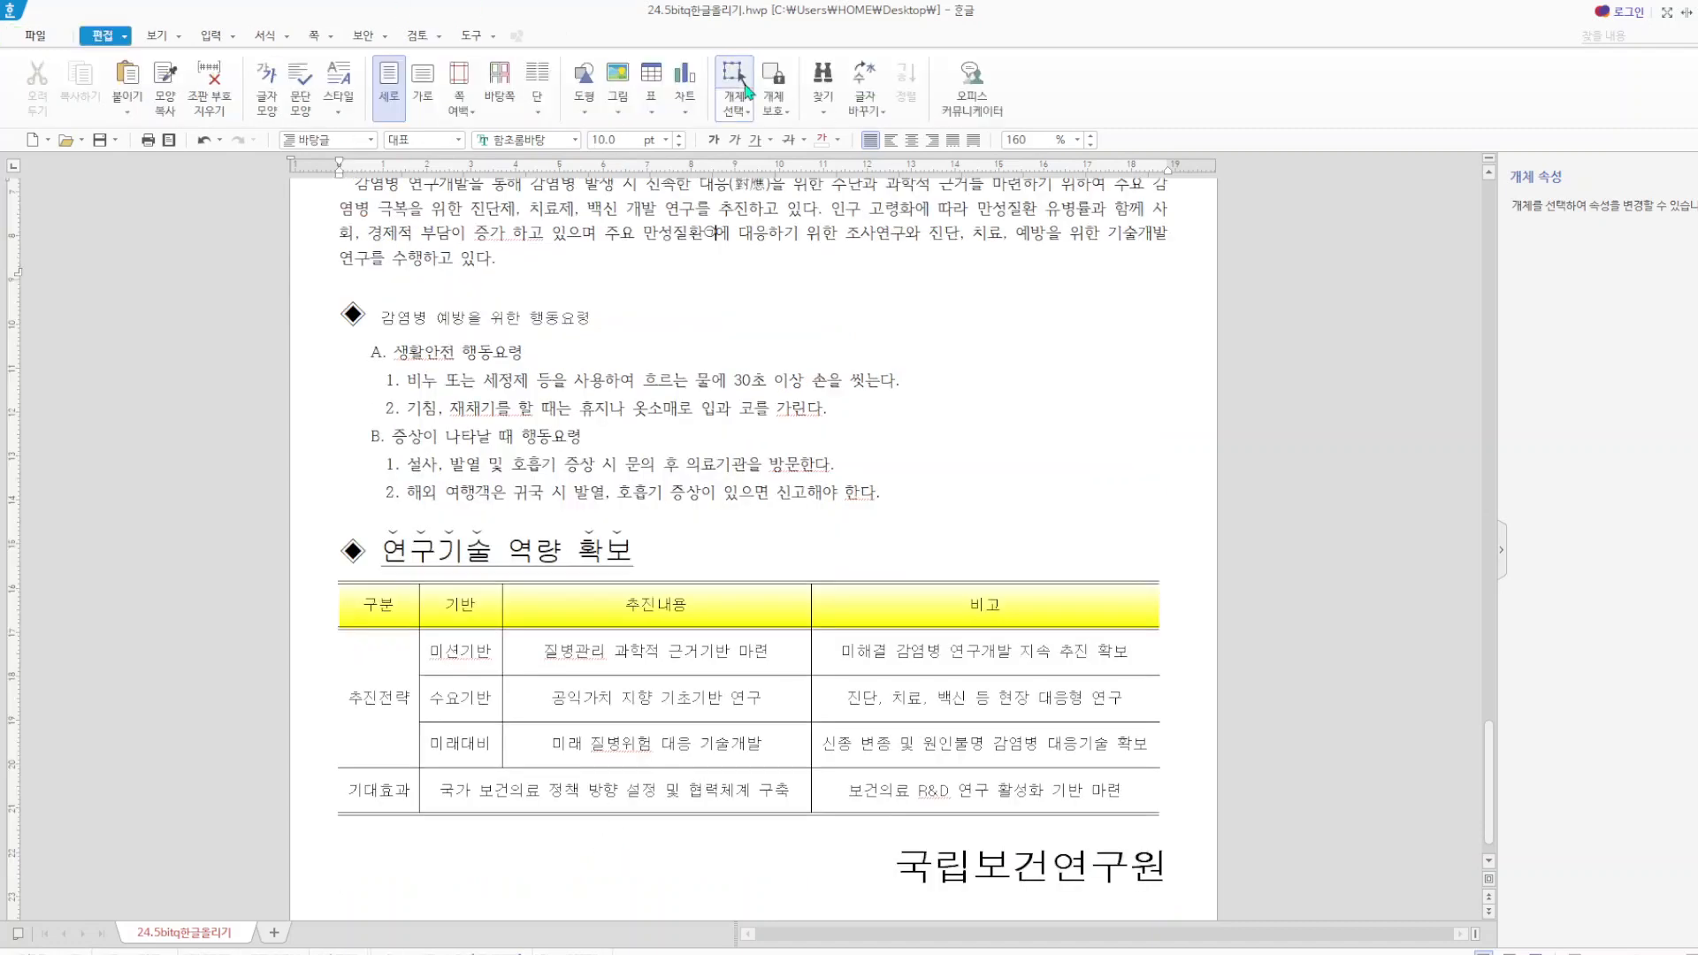
Save the document and replace the hanja beside 대응 in the second paragraph with 大應, using the 한글(漢字) input format.
click(101, 143)
scroll(716, 233, up, 3)
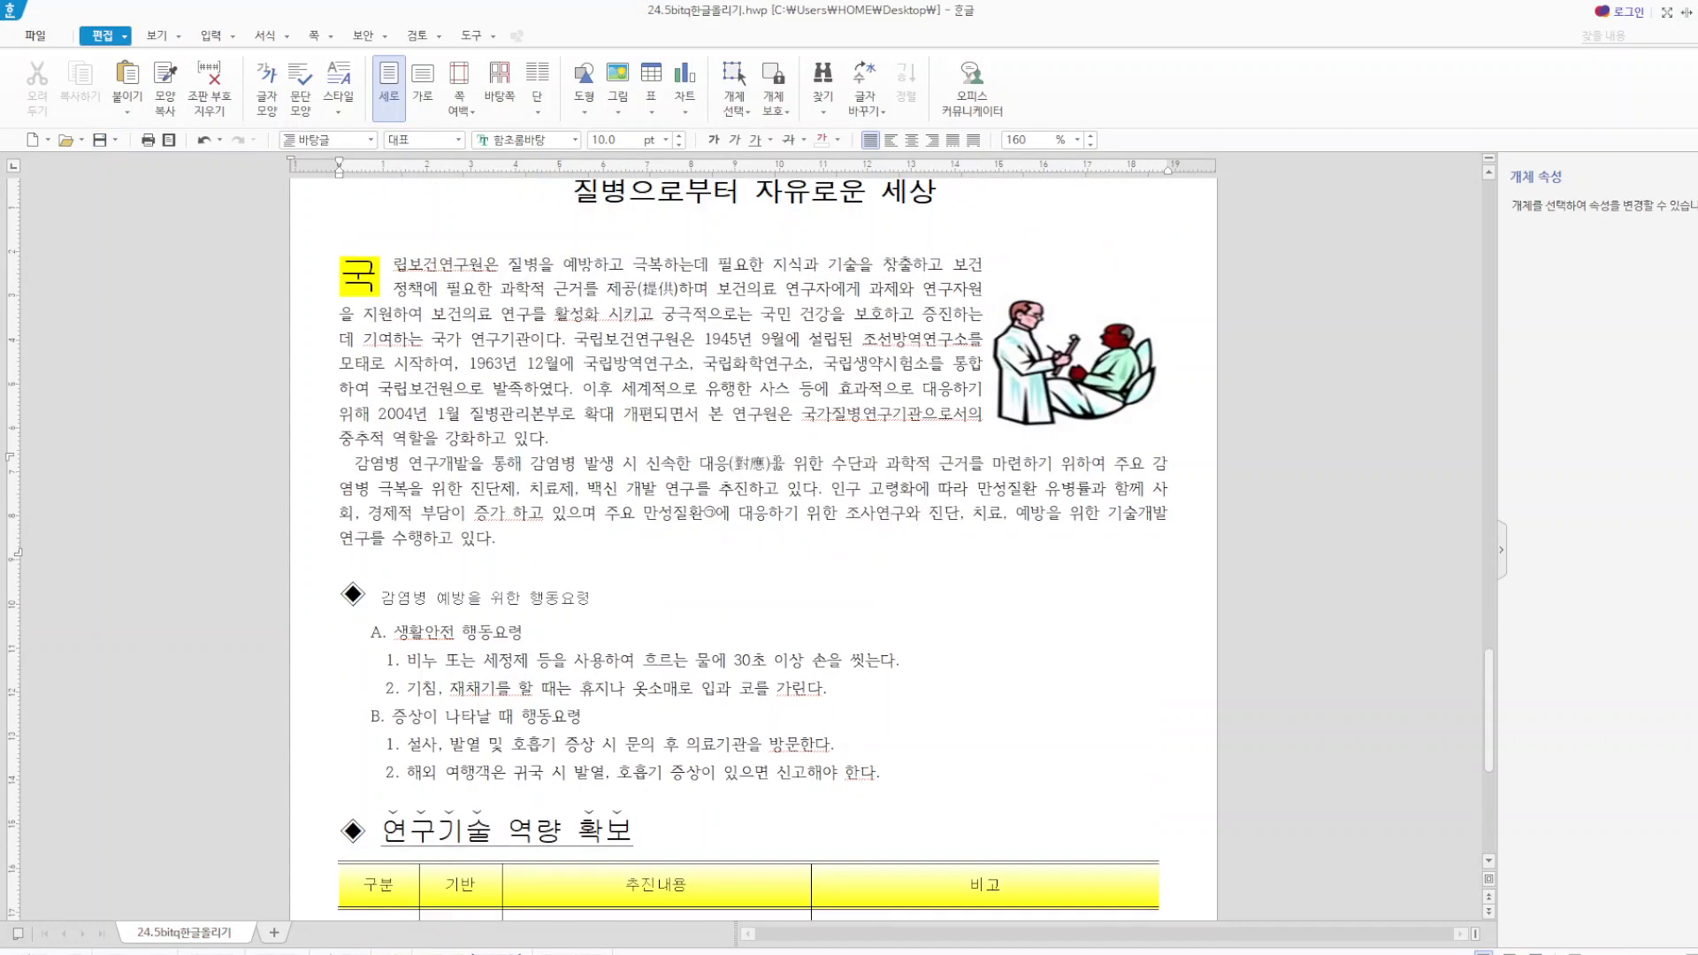
key(BackSpace)
key(BackSpace)
key(BackSpace)
key(BackSpace)
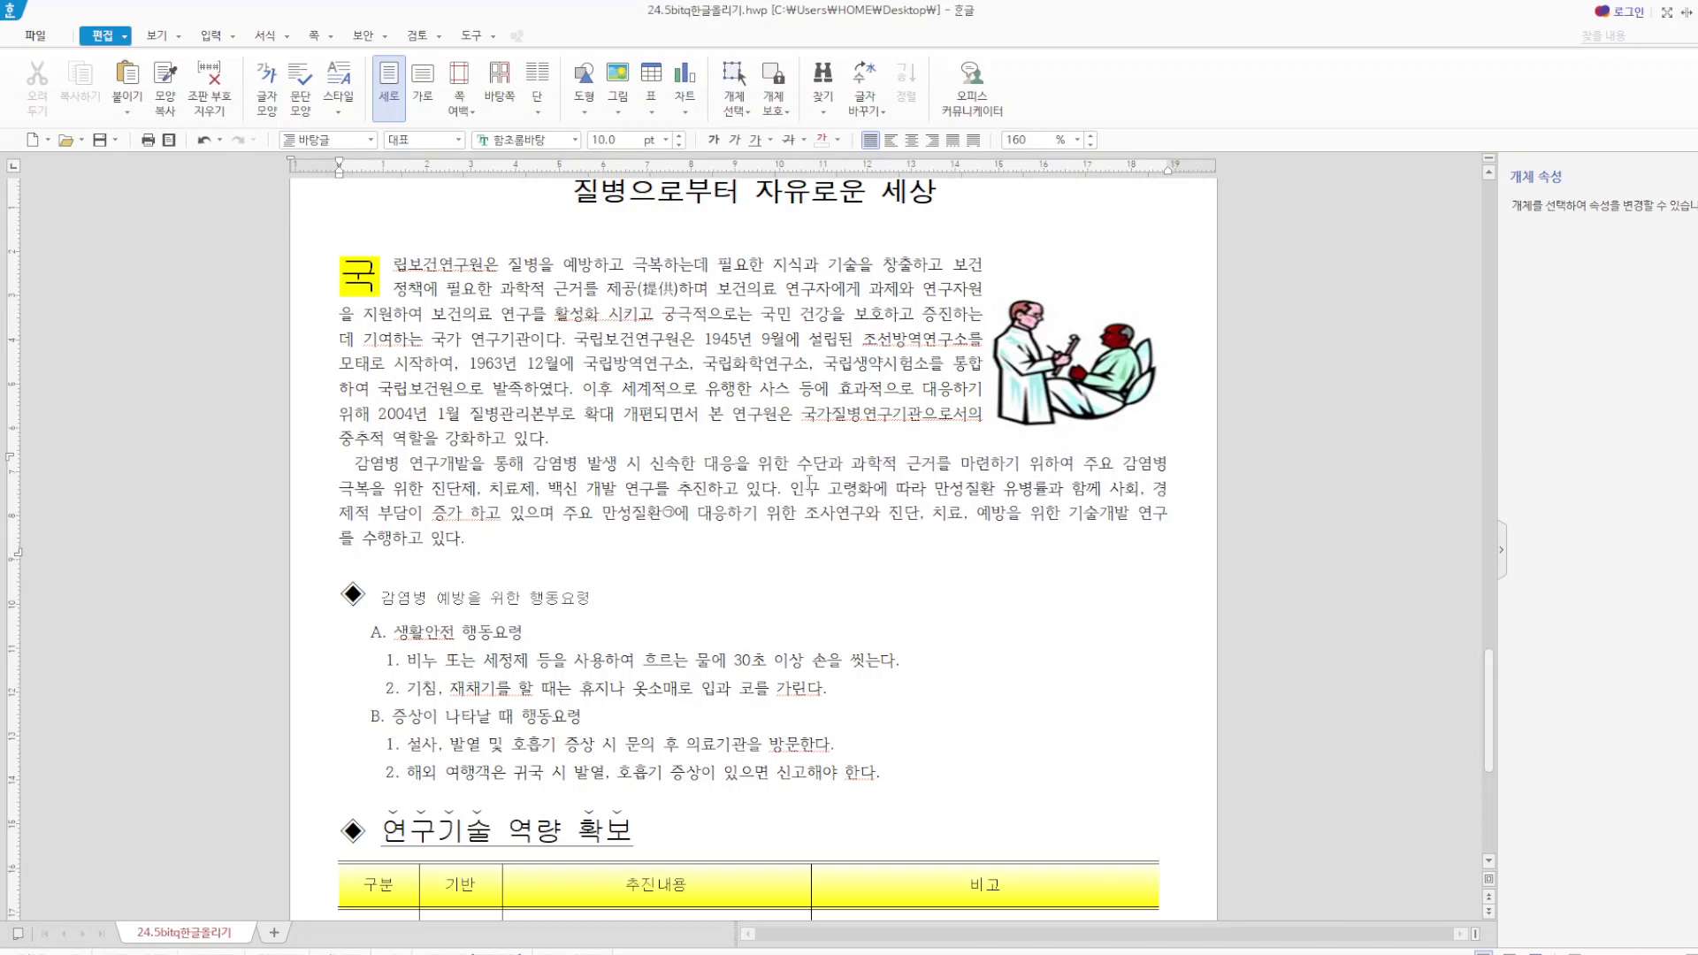
key(F9)
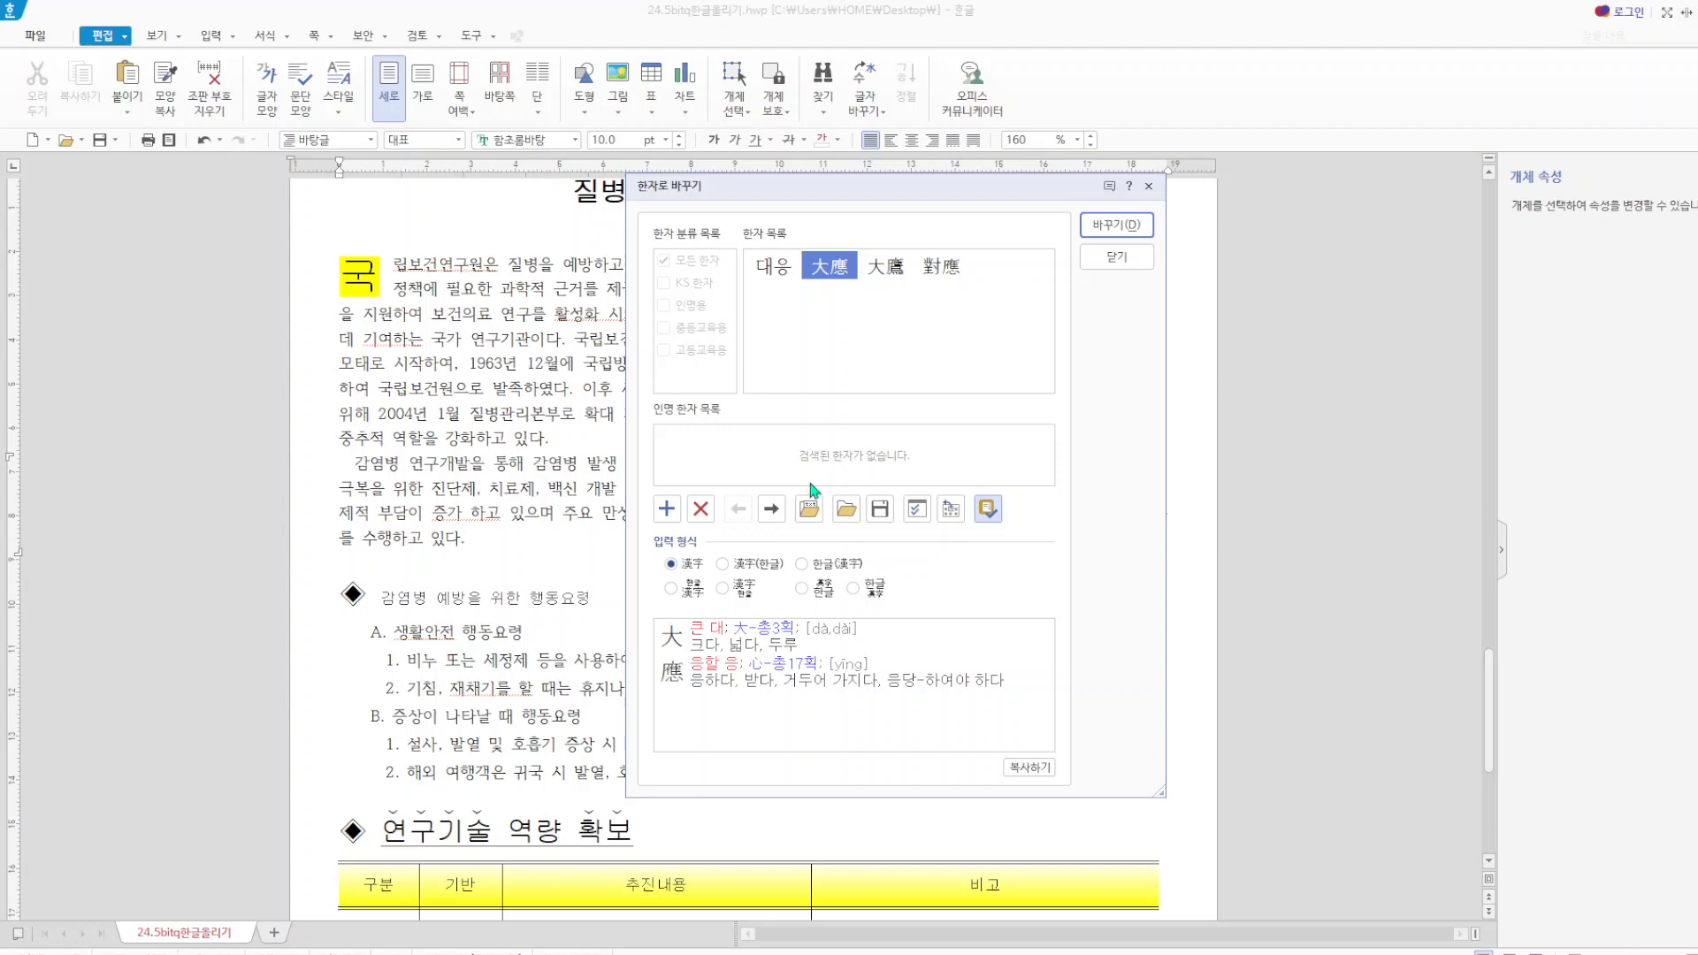
click(821, 571)
click(1117, 225)
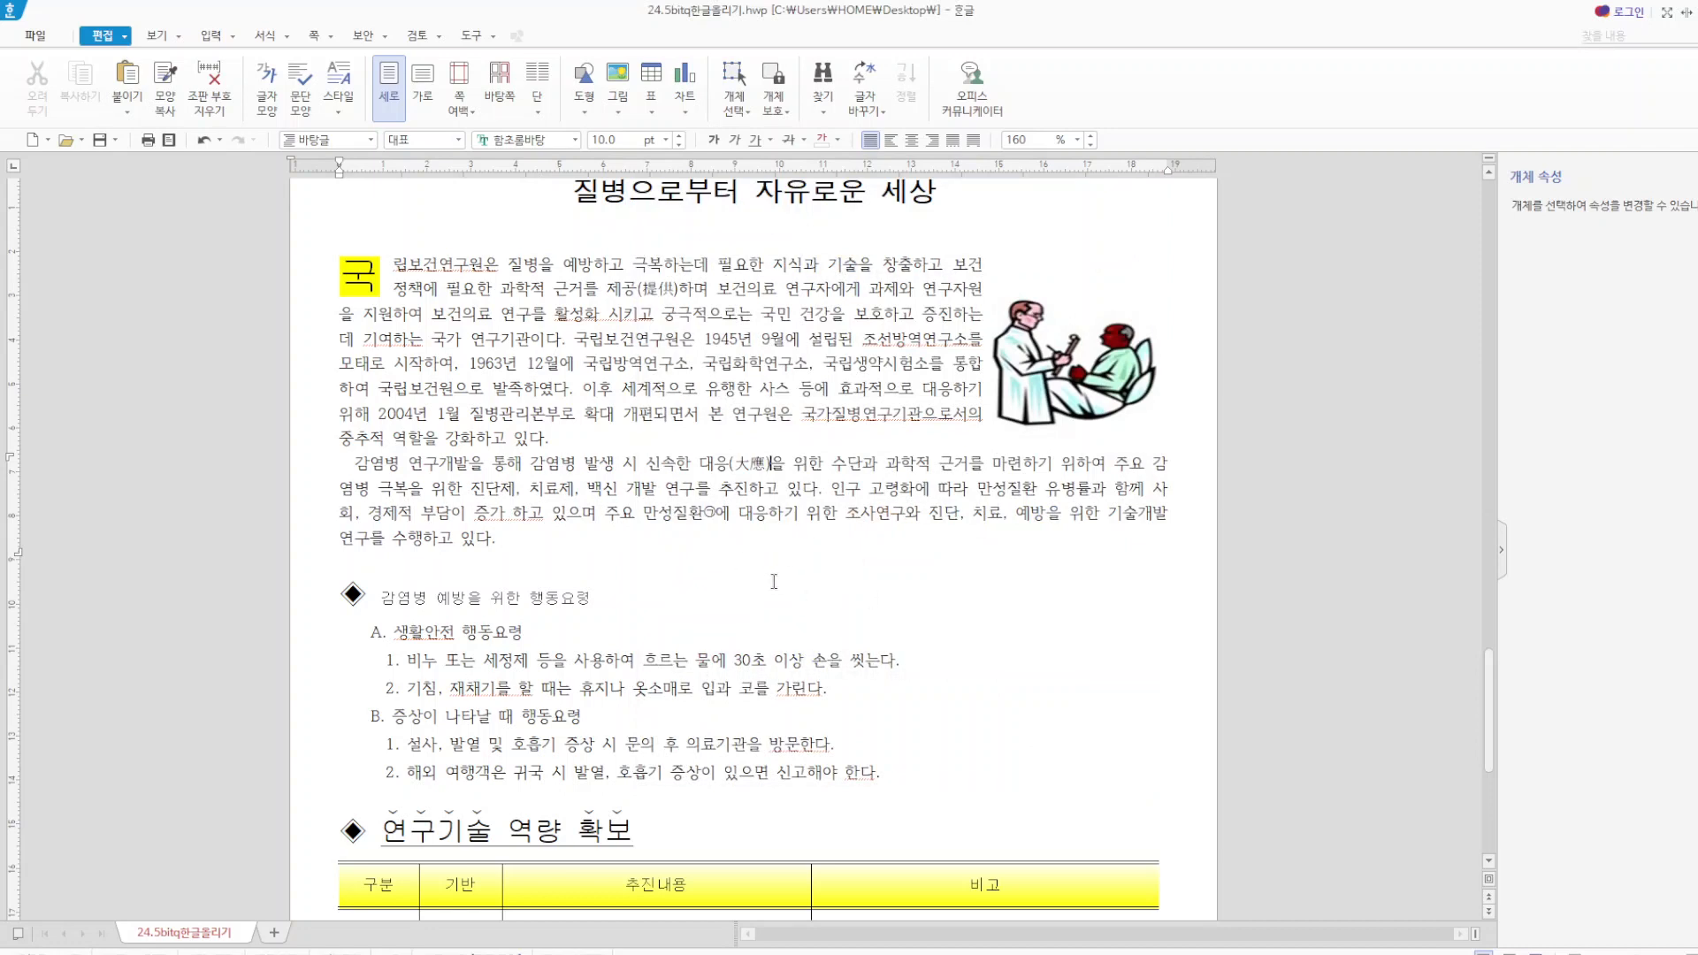
Set the font size of the heading 감염병 예방을 위한 행동요령 to 18 pt.
drag(380, 601, 618, 593)
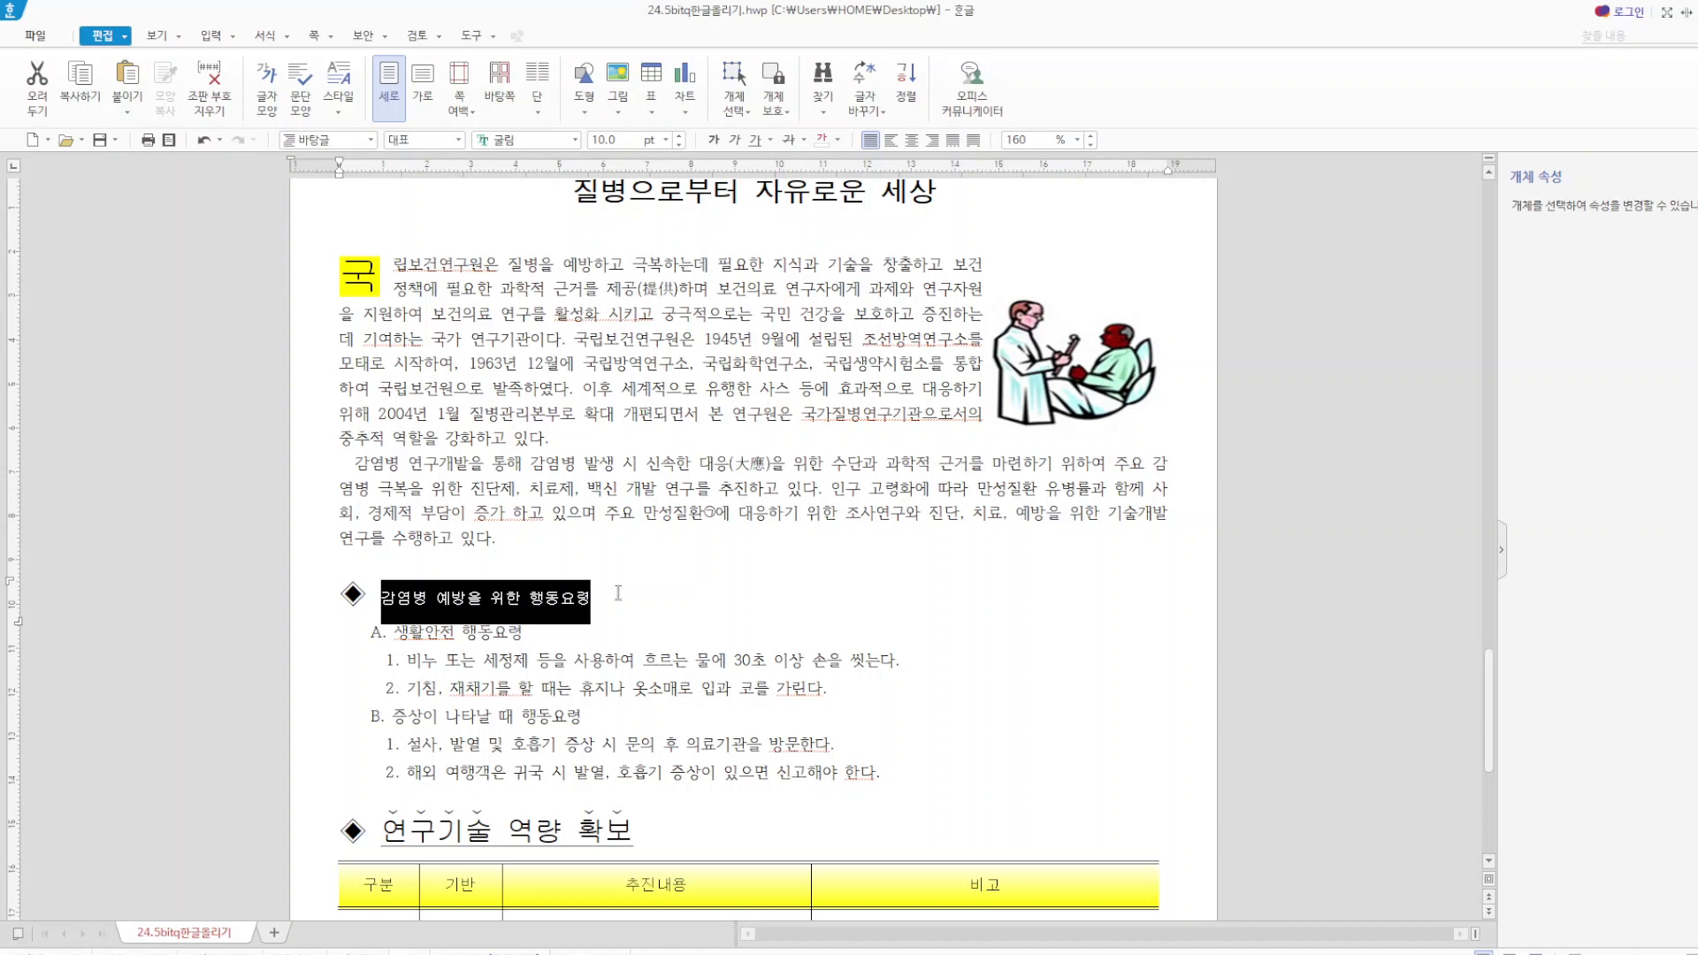
click(621, 142)
text(18)
key(Return)
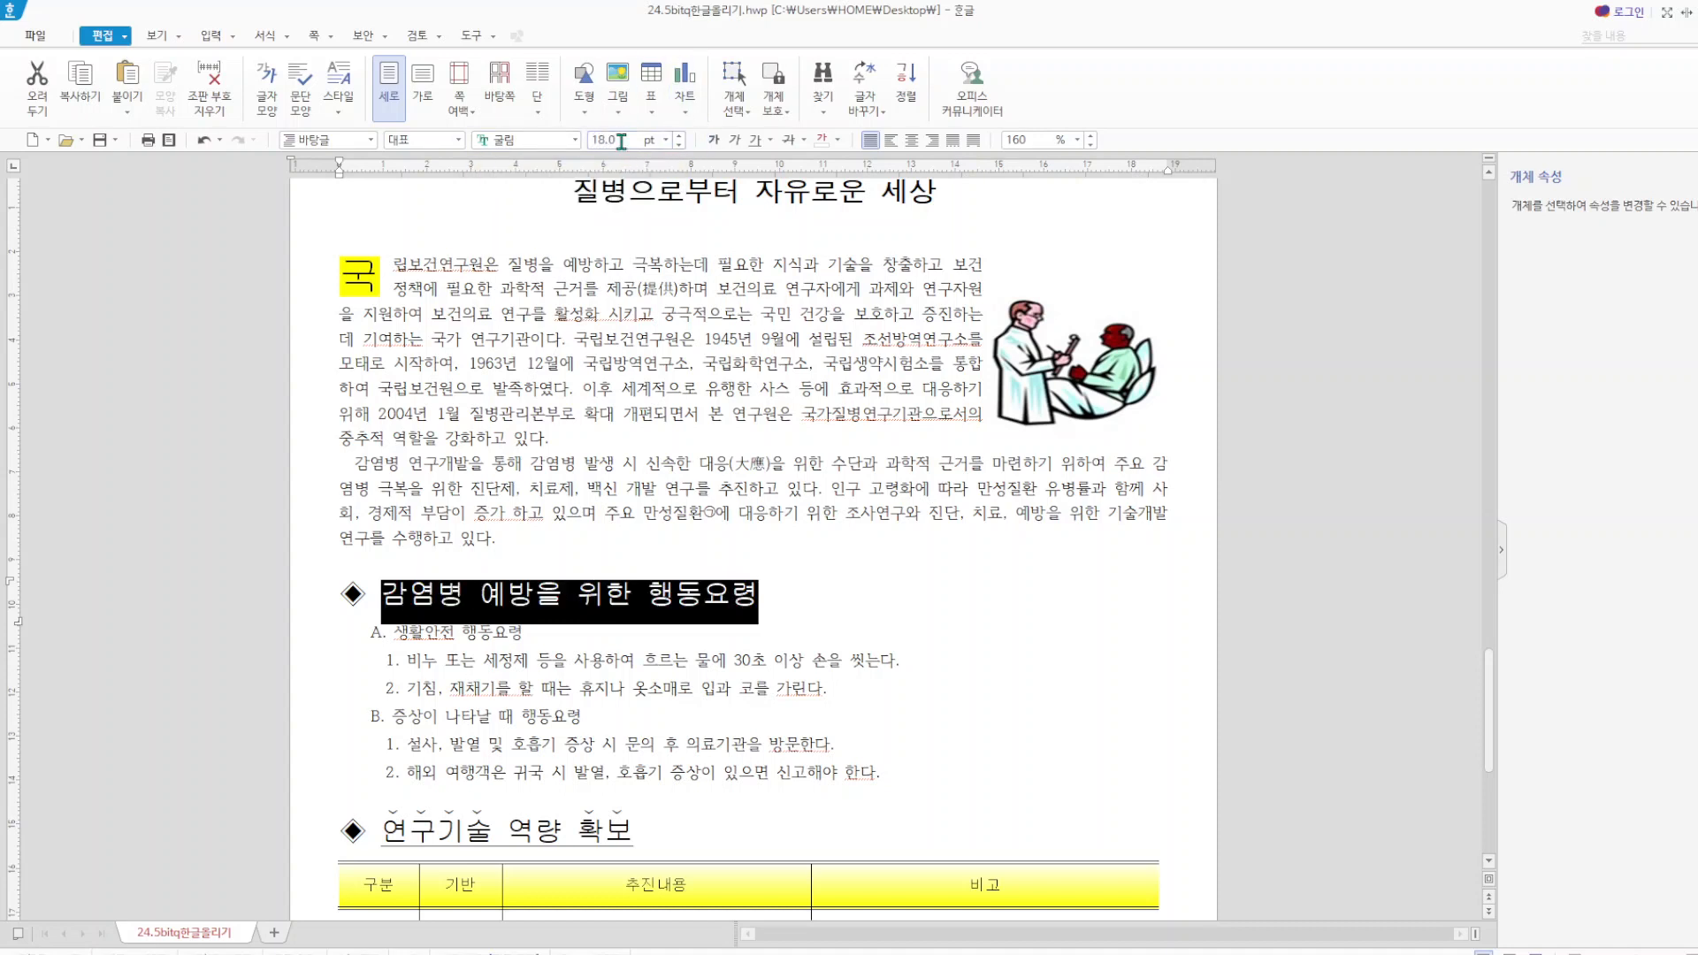
click(849, 619)
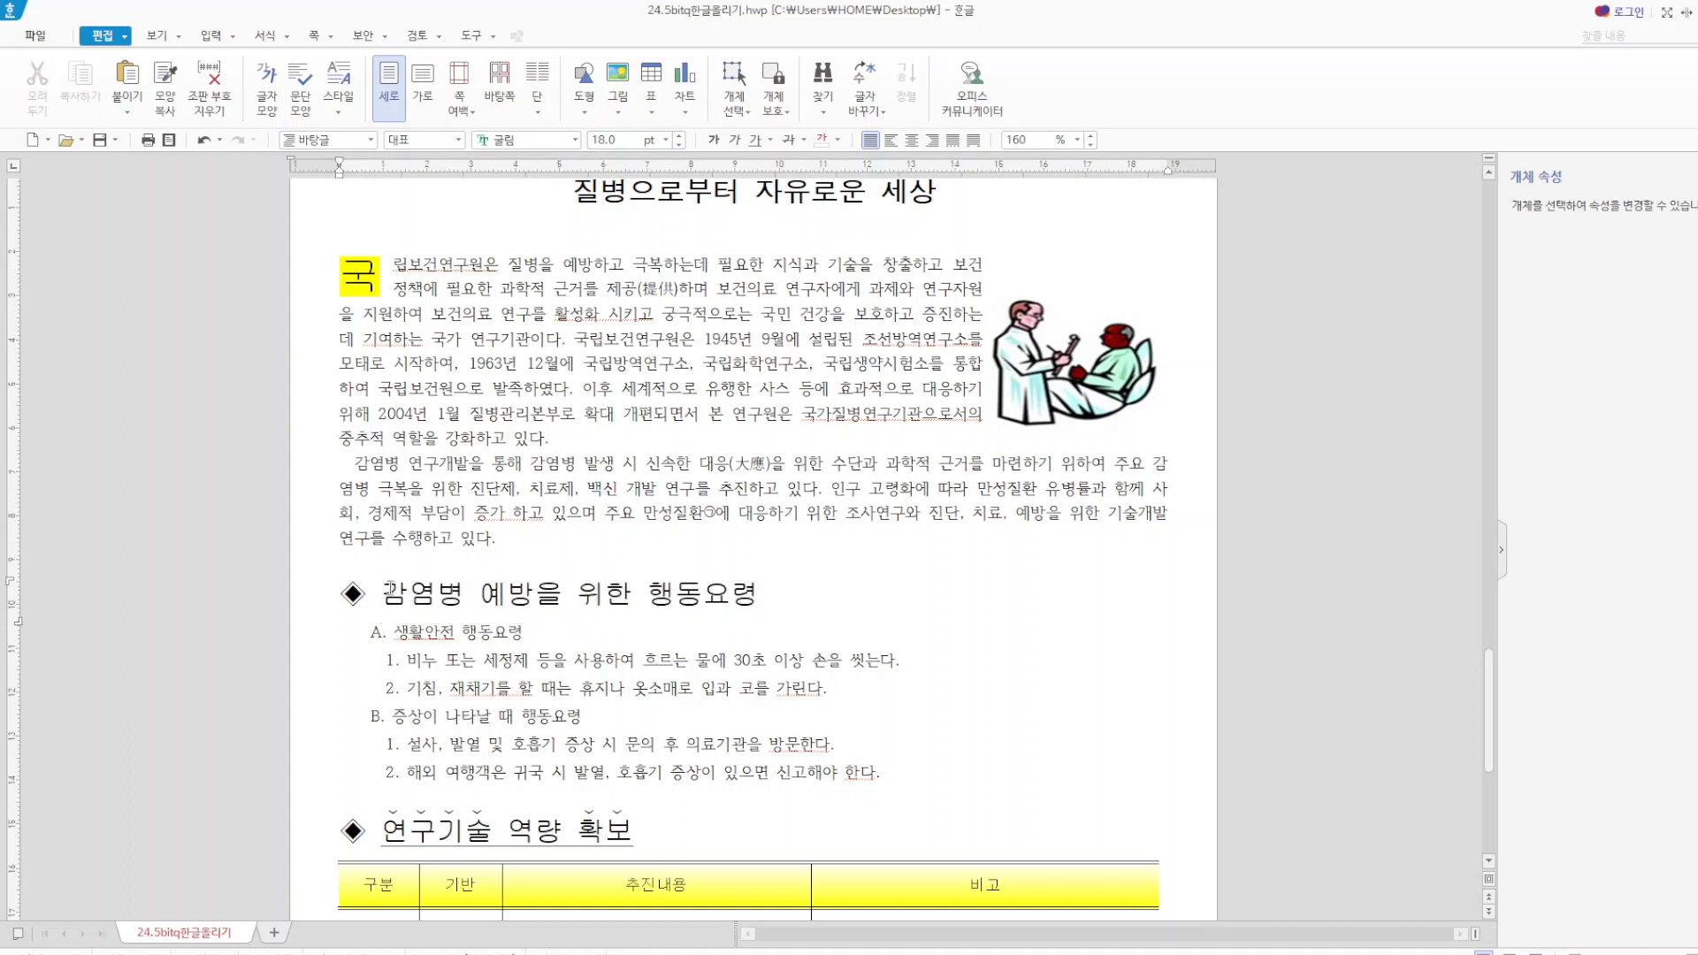
Give the heading 감염병 예방을 위한 행동요령 white text with red shading through its character settings.
drag(390, 586, 767, 607)
right_click(727, 612)
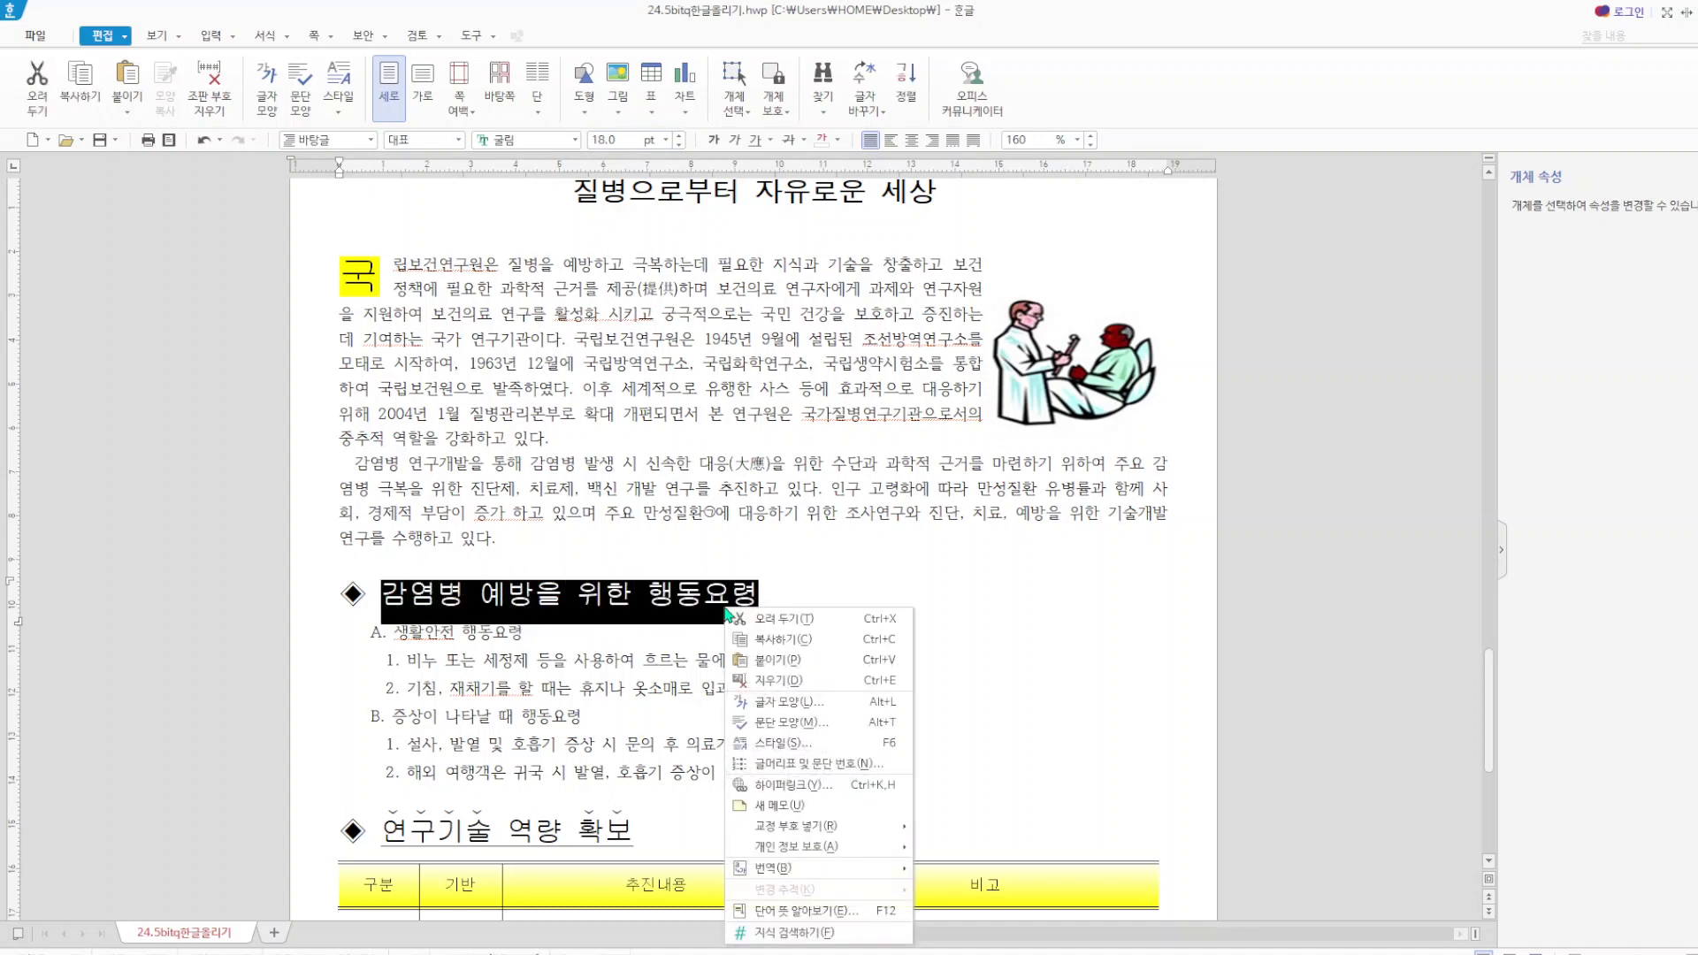
click(817, 701)
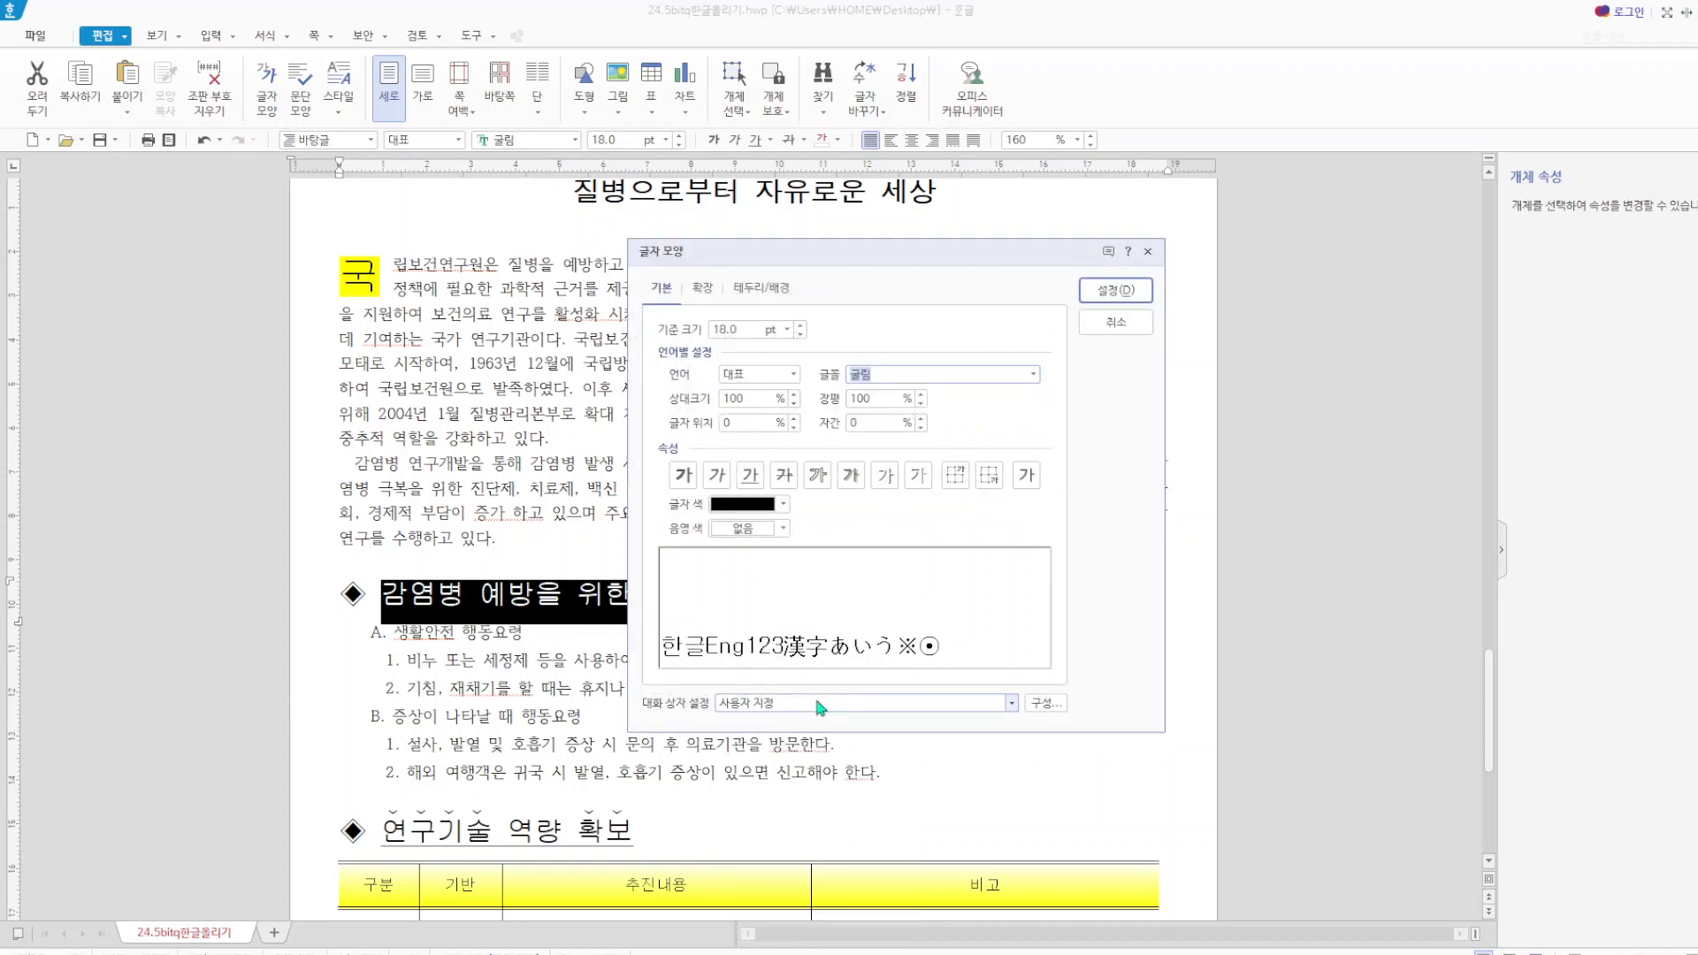
click(782, 528)
click(742, 703)
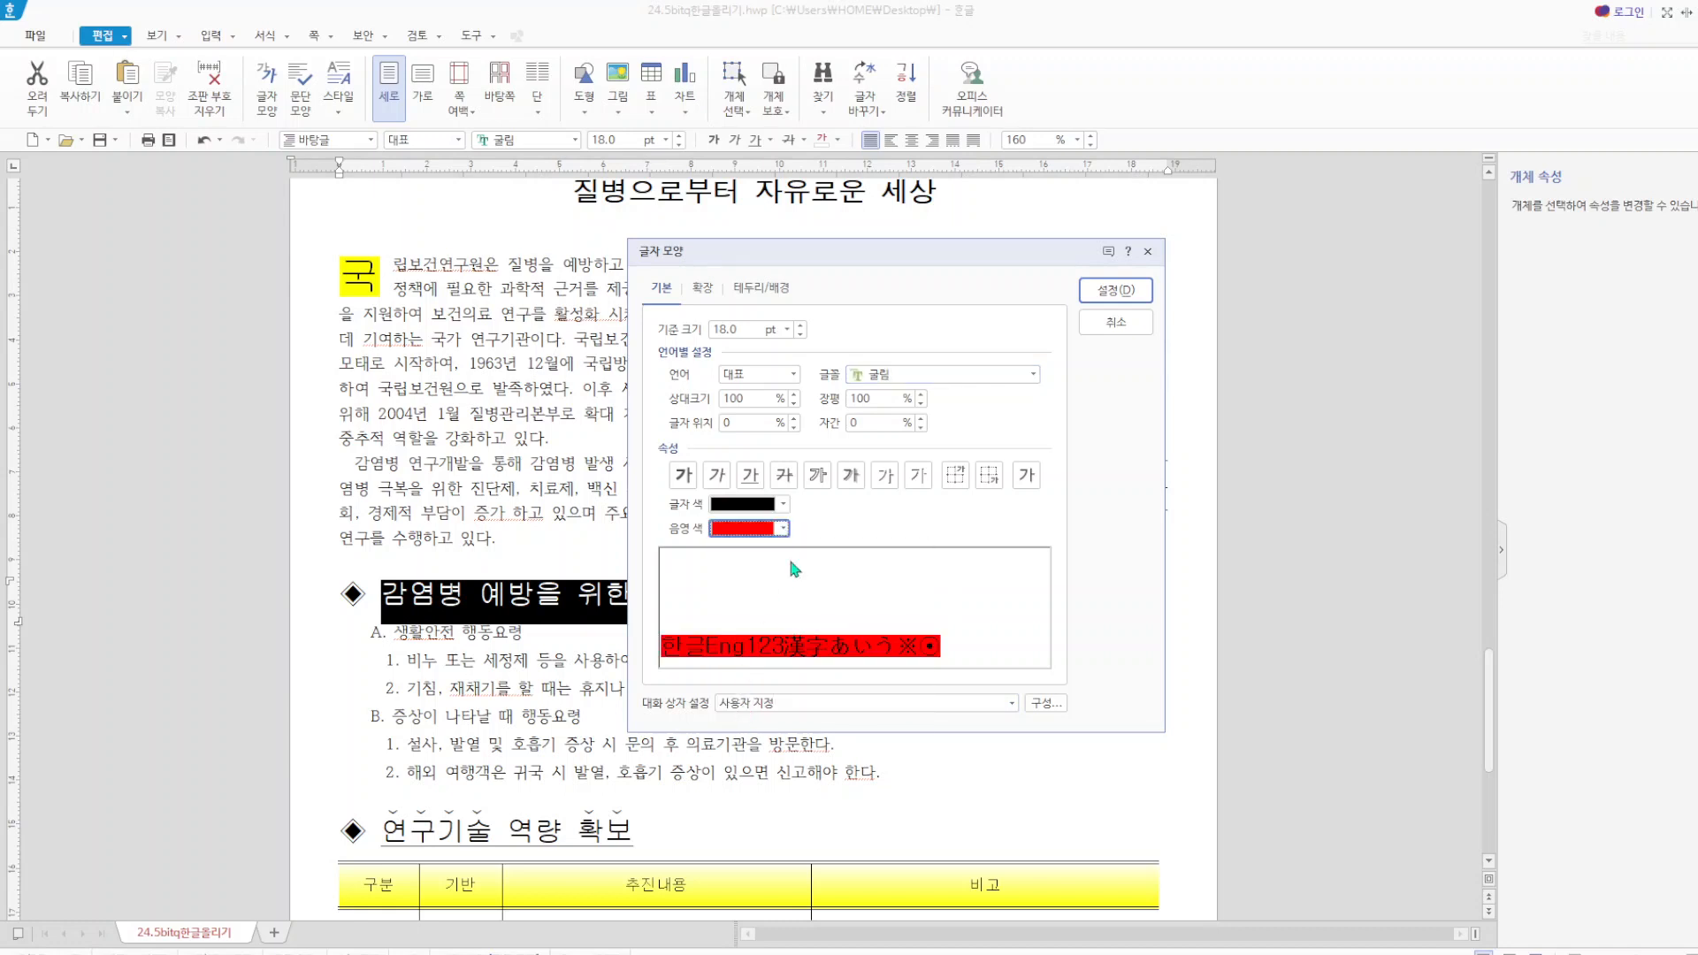
click(783, 511)
click(723, 567)
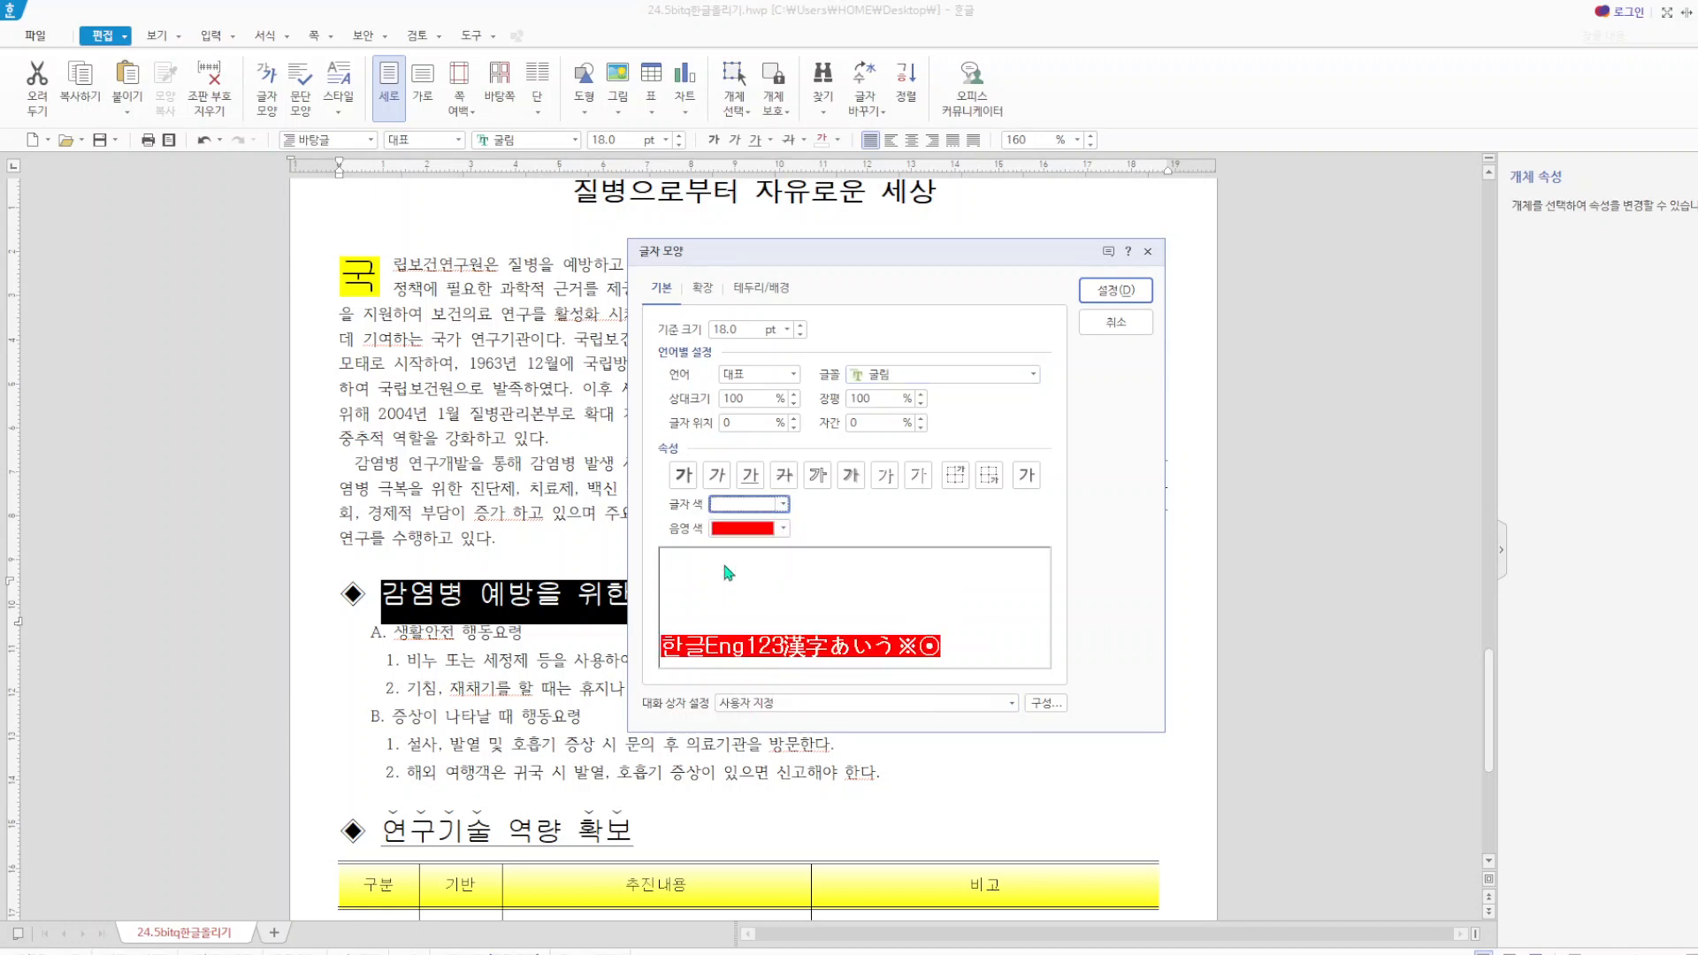
click(1116, 291)
click(1065, 630)
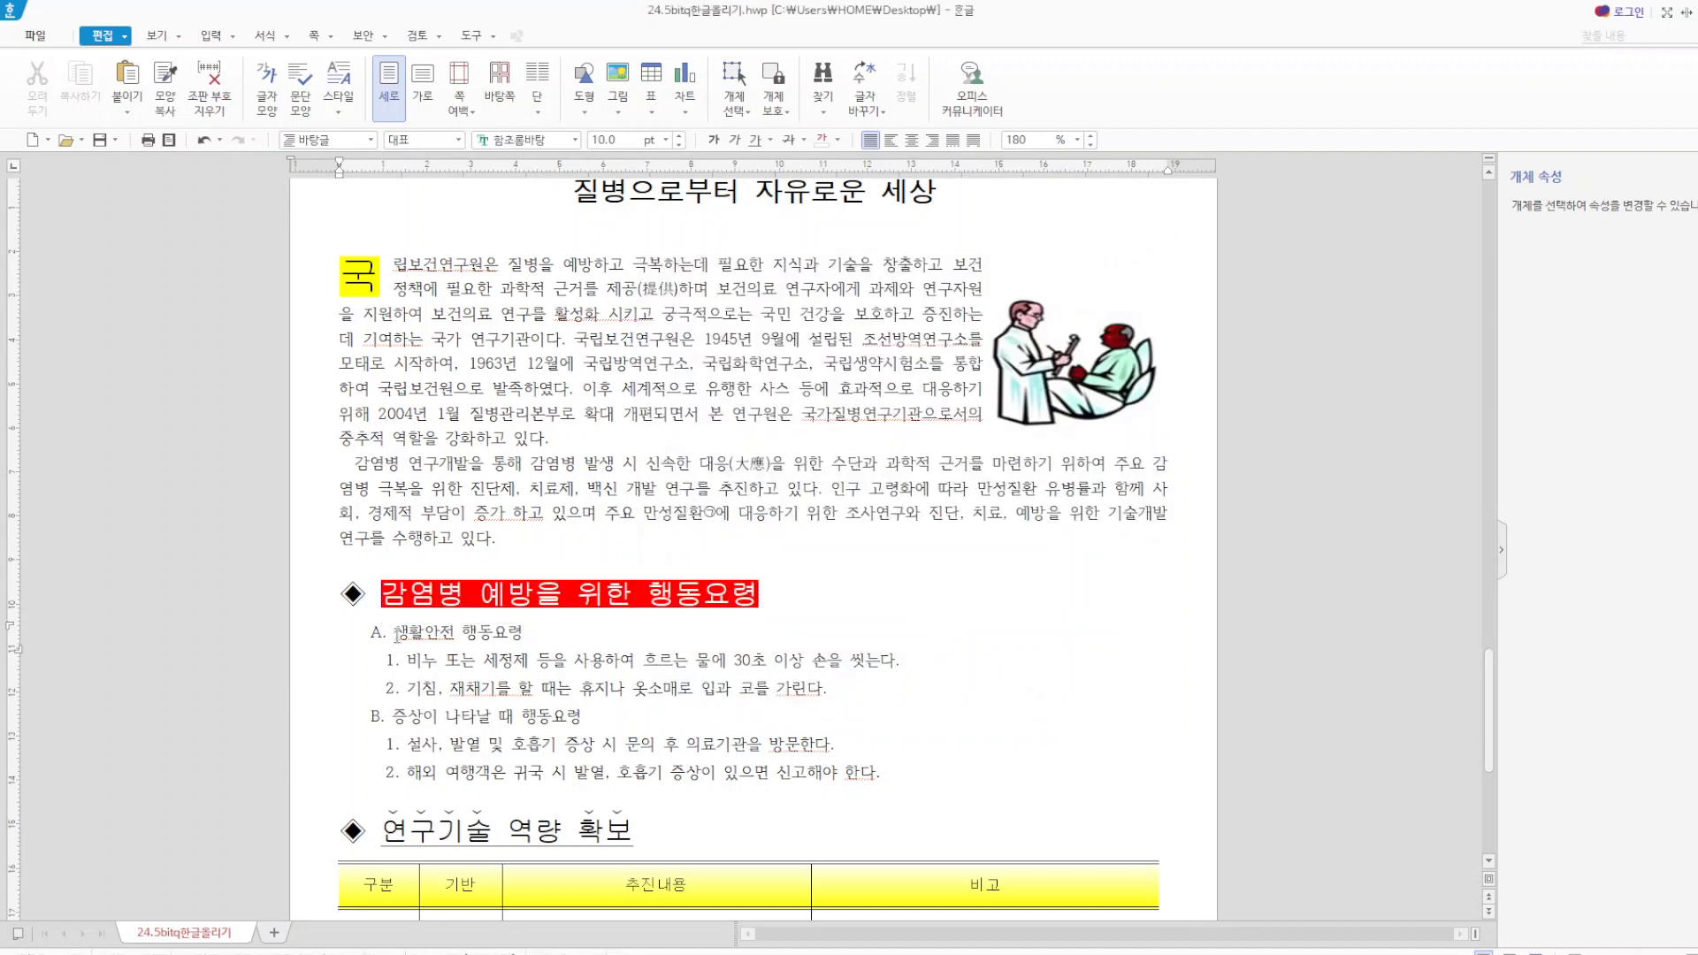
Remove the paragraph numbering from the six lines between 생활안전 행동요령 and the 신고해야 한다 line.
drag(396, 634, 907, 782)
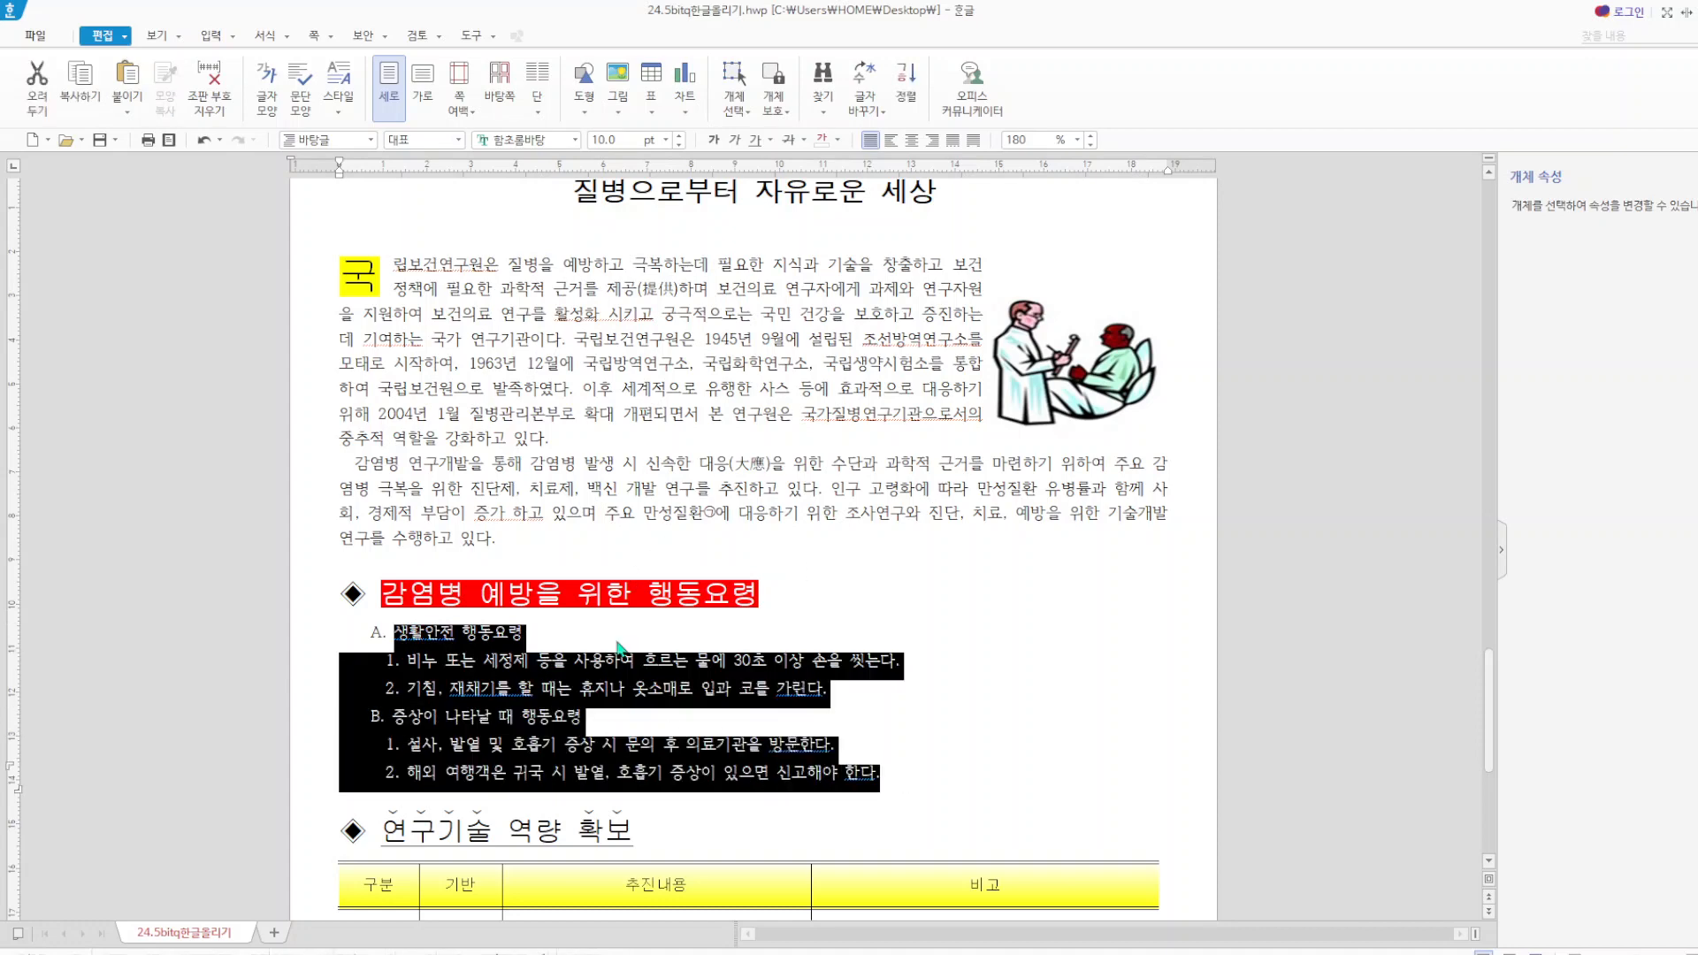
right_click(583, 688)
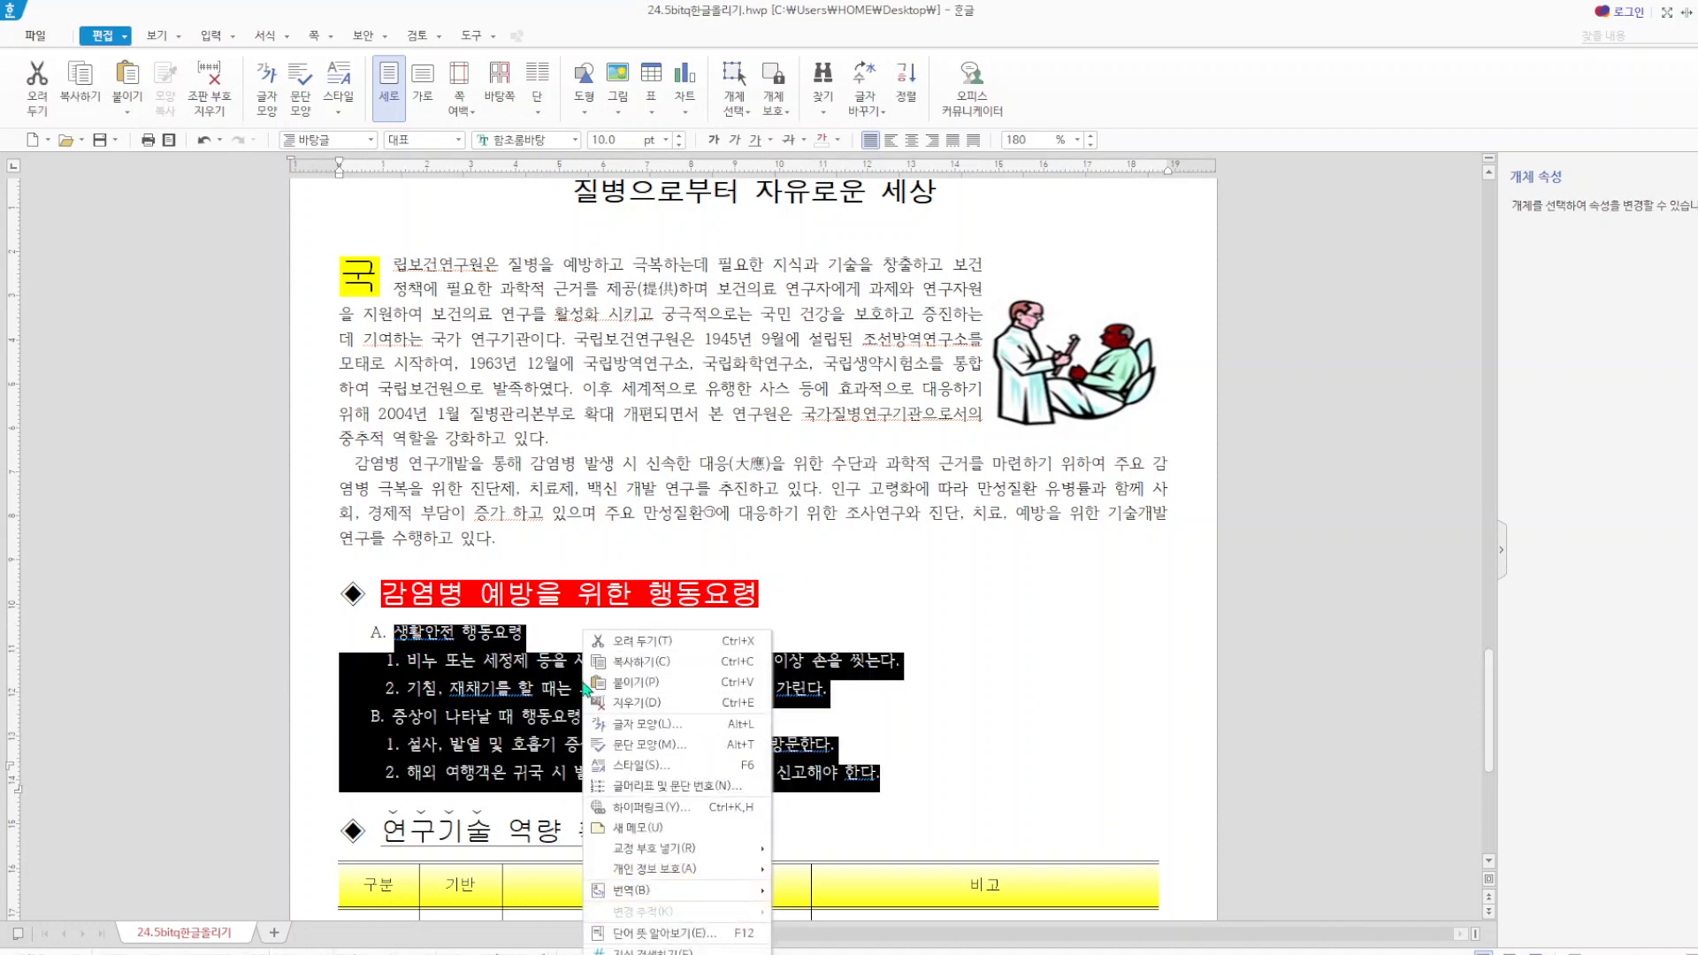
click(679, 786)
click(720, 356)
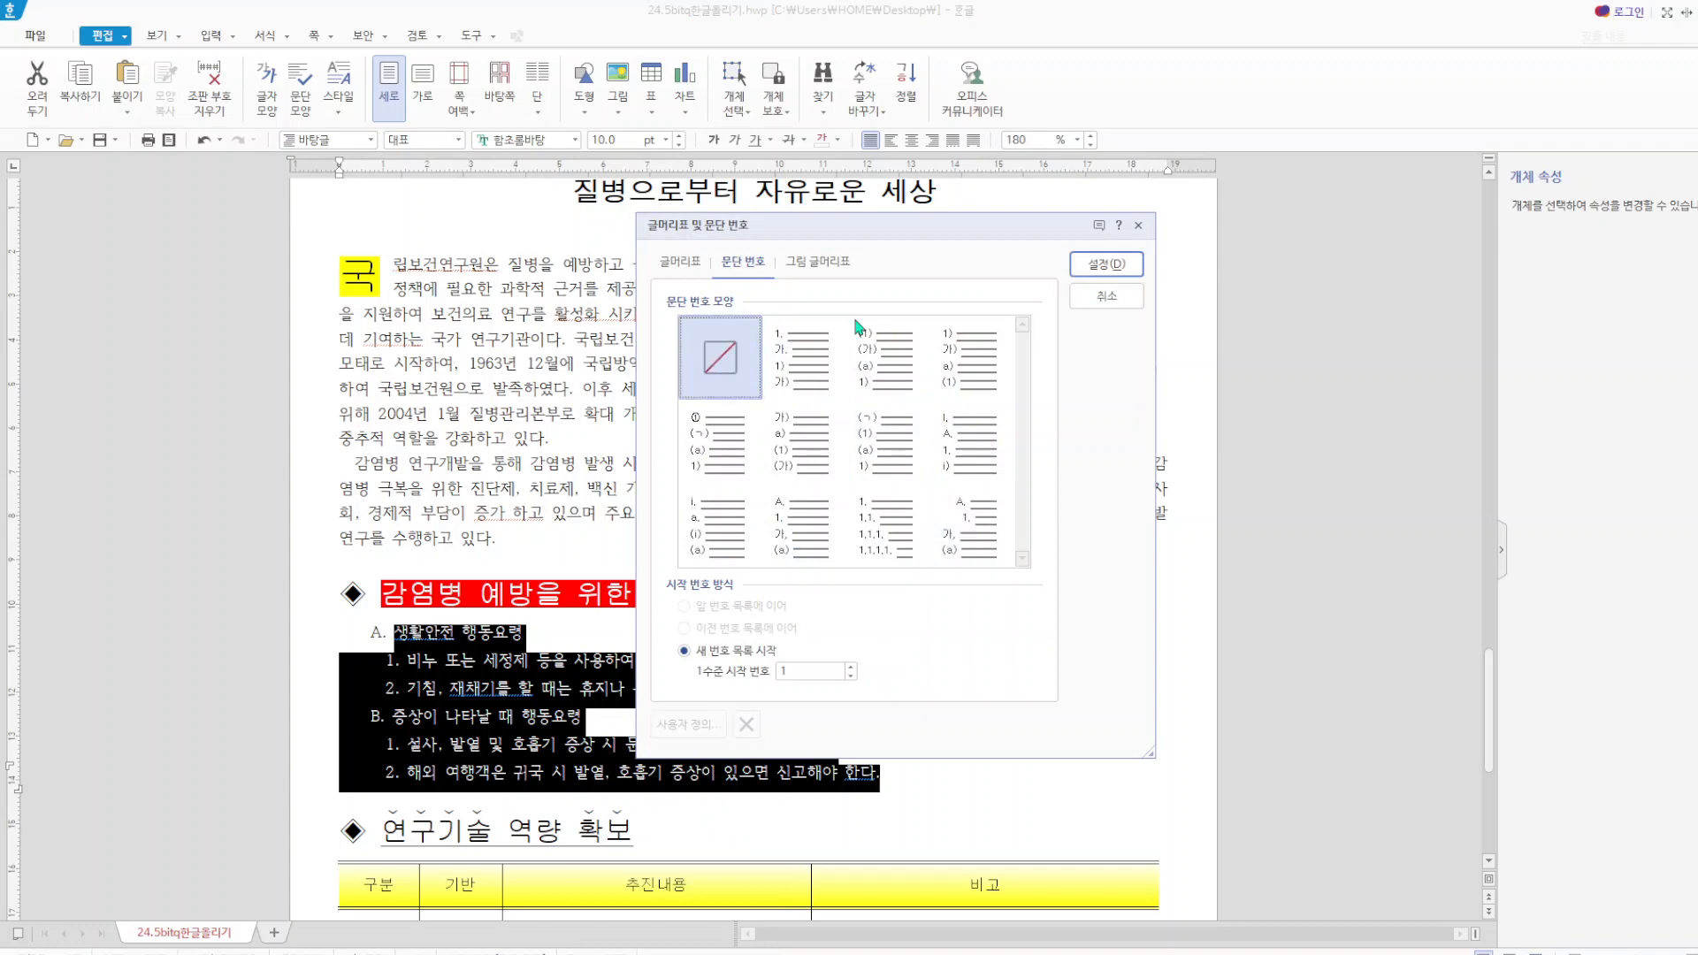
click(1105, 263)
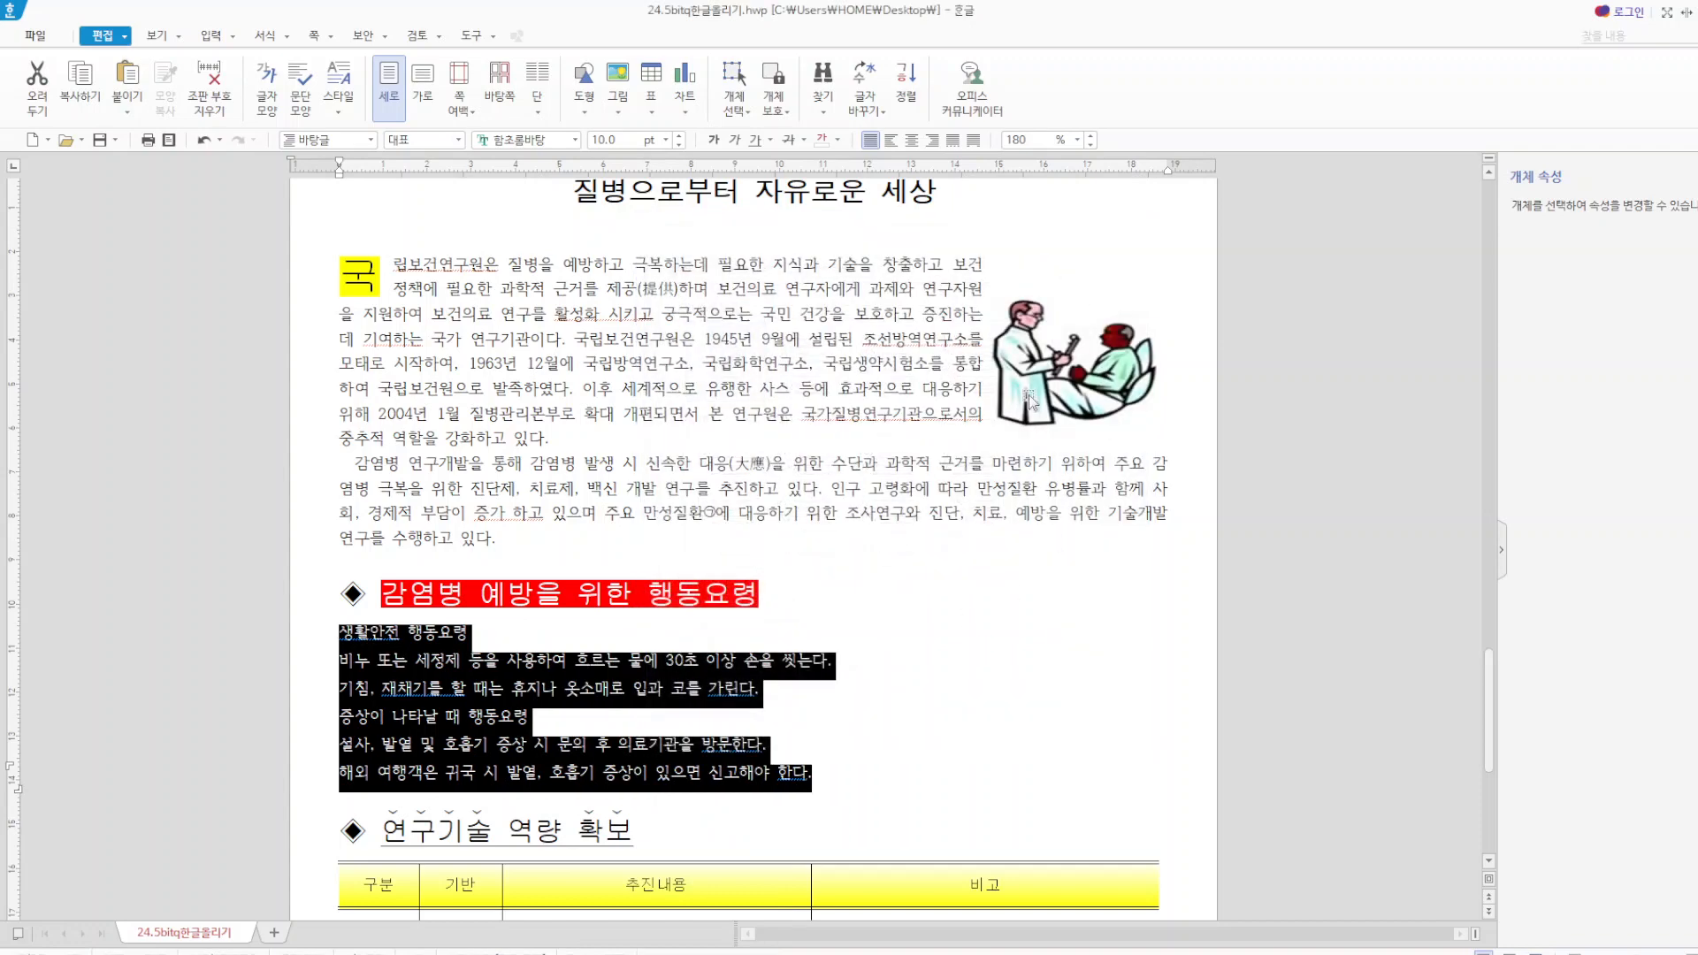
right_click(419, 688)
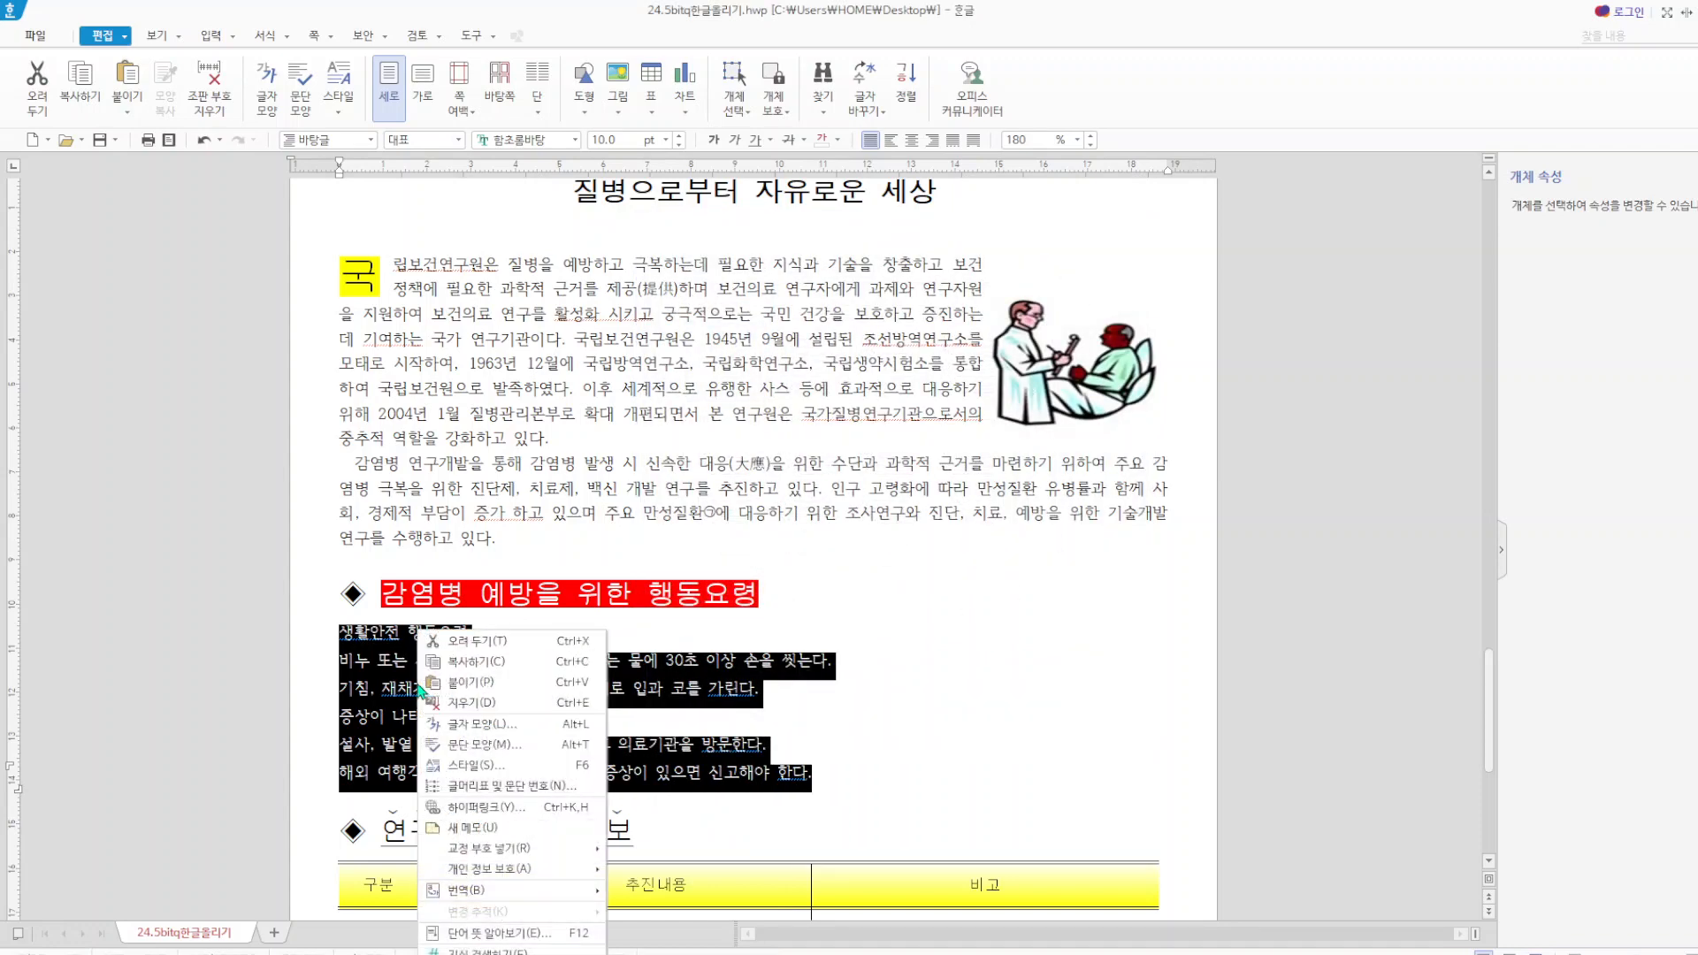
click(474, 748)
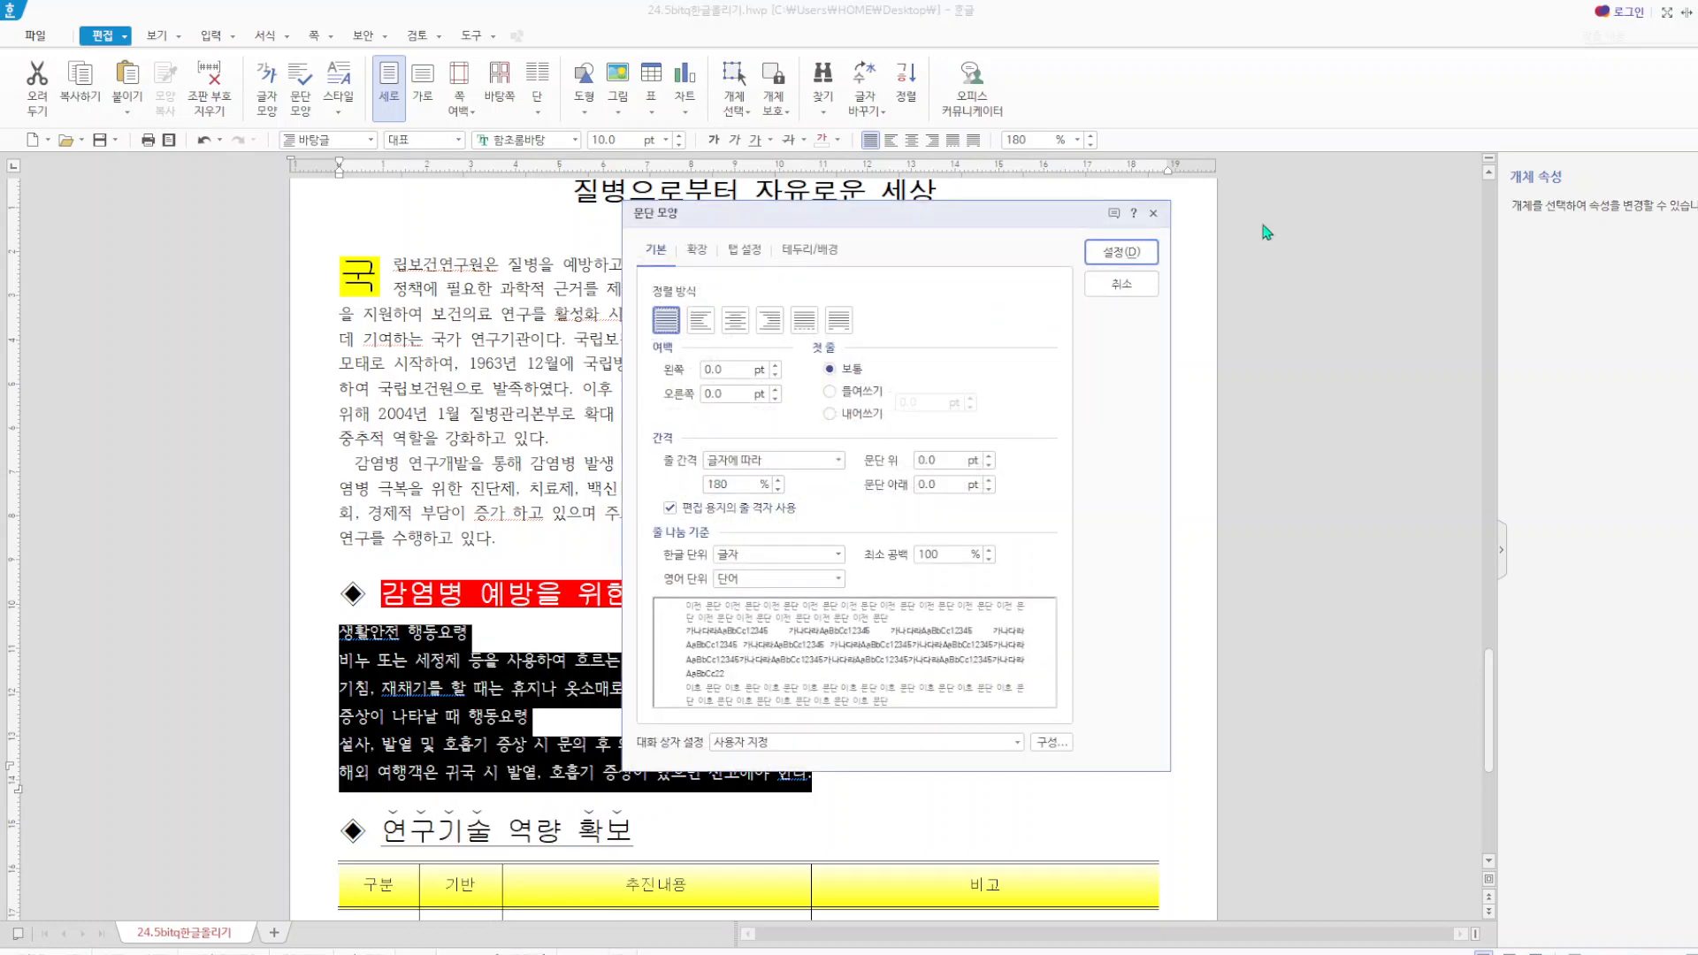
click(1154, 214)
Apply the user-defined indented A., 1., 가., (a) numbering to the six lines, reviewing its level 1 and level 2 definitions.
right_click(416, 691)
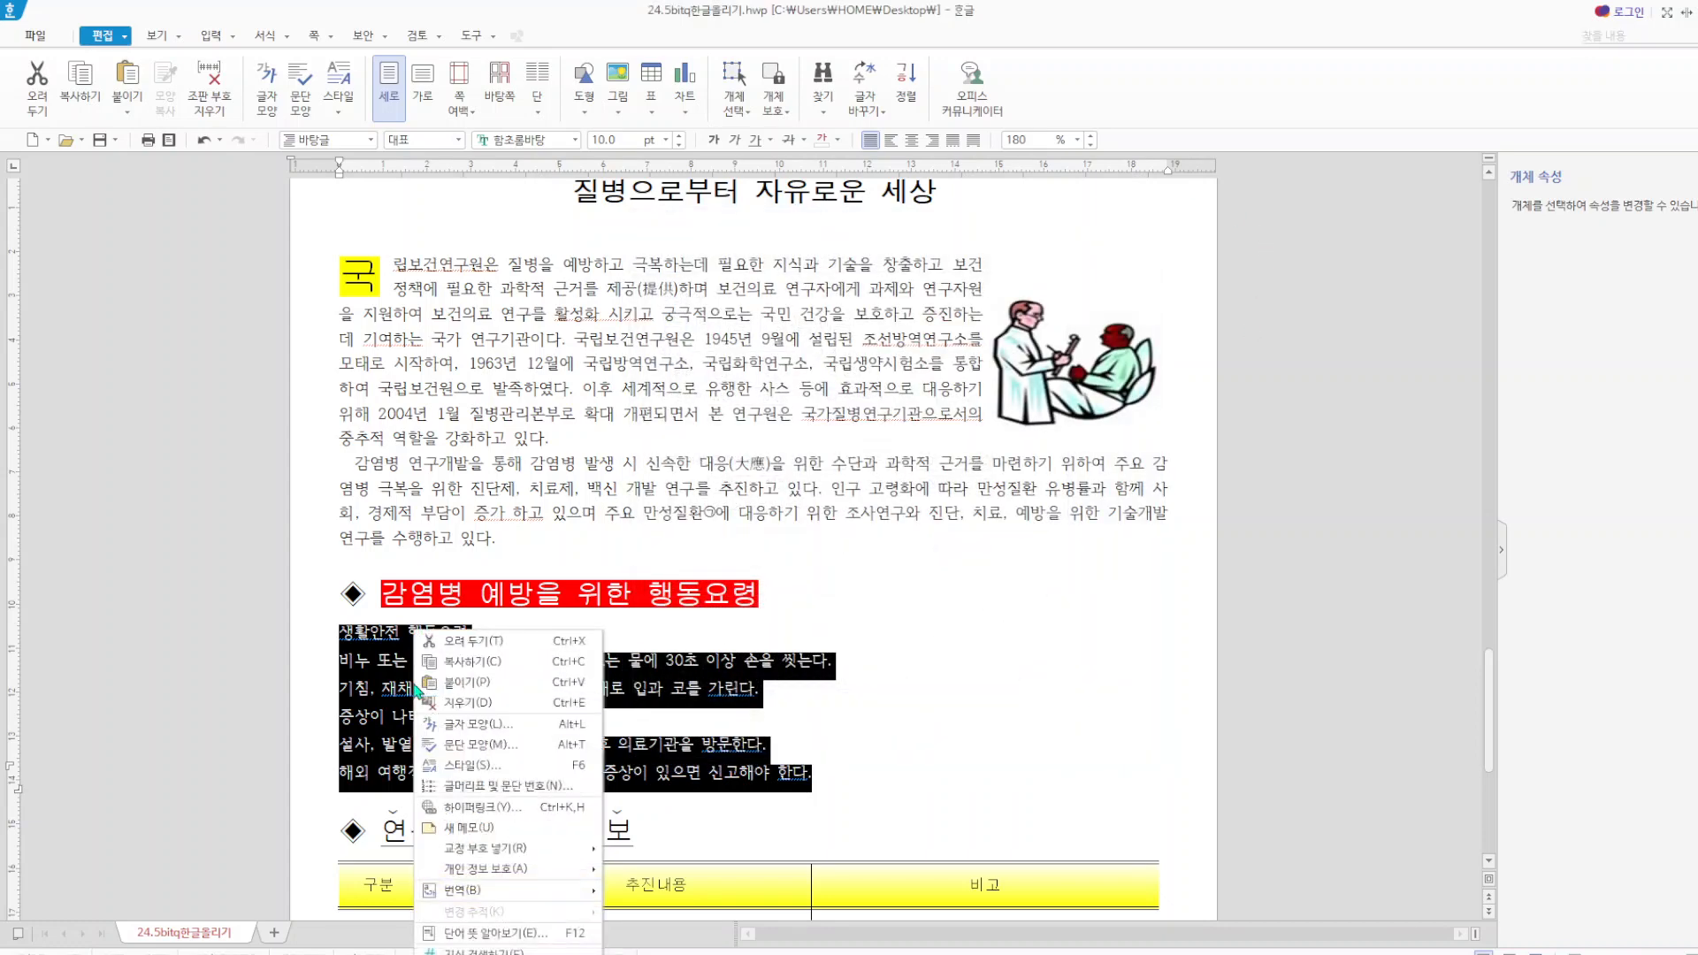
click(459, 795)
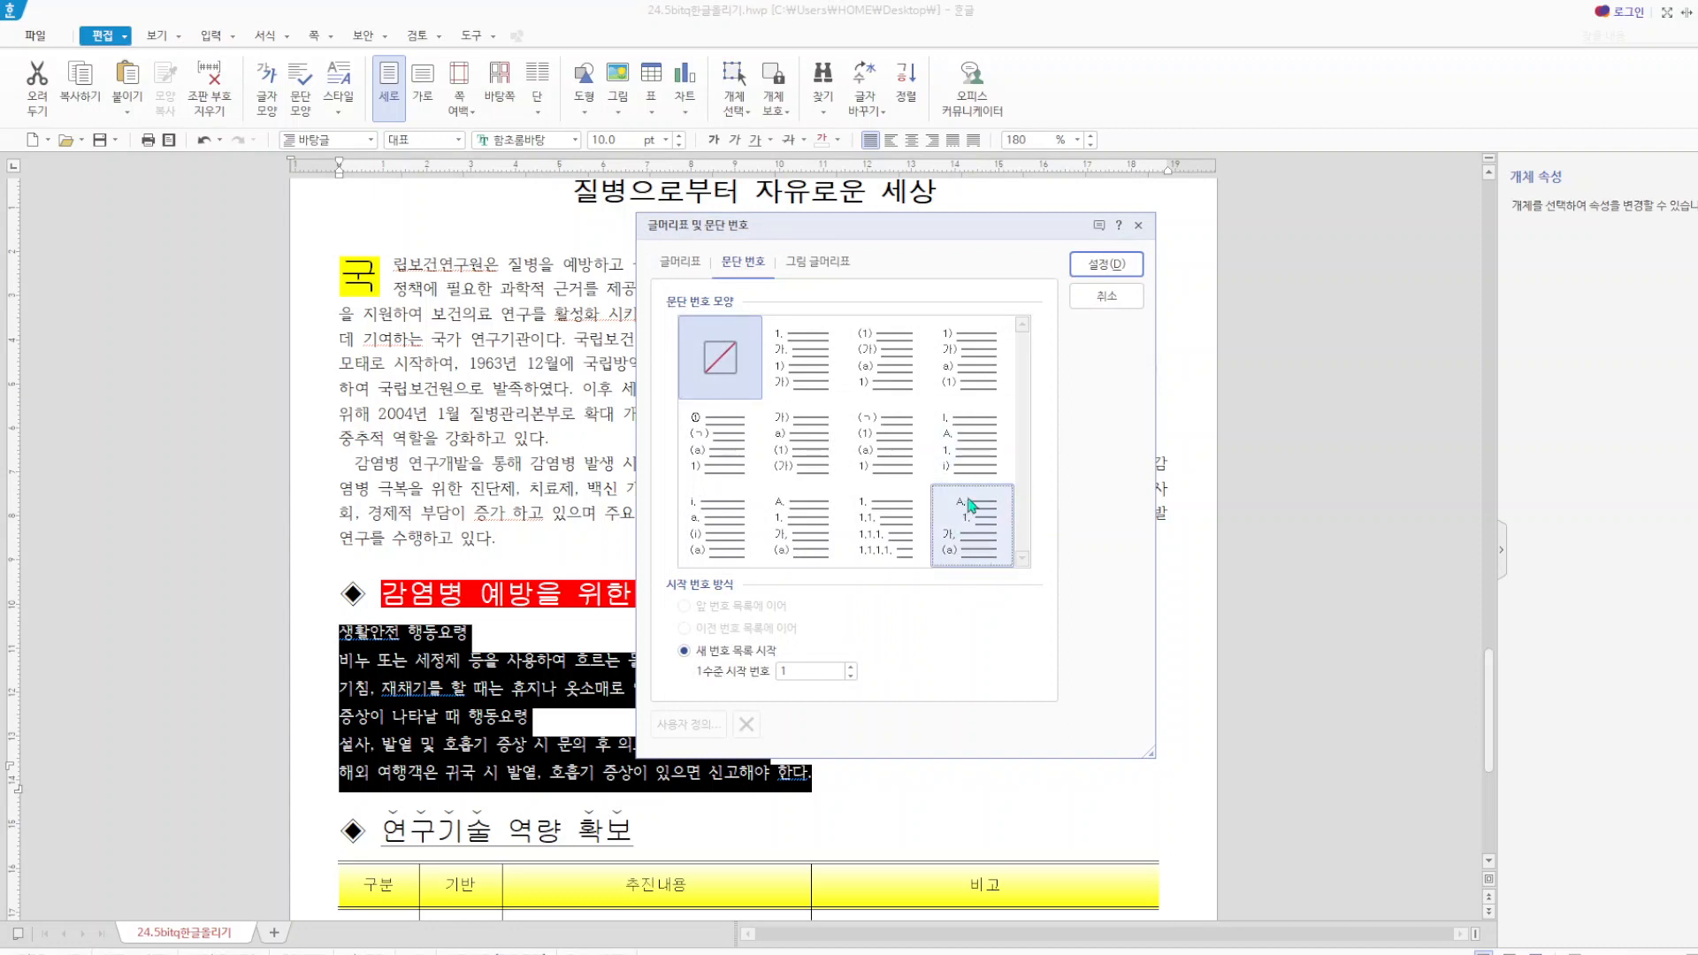
click(985, 546)
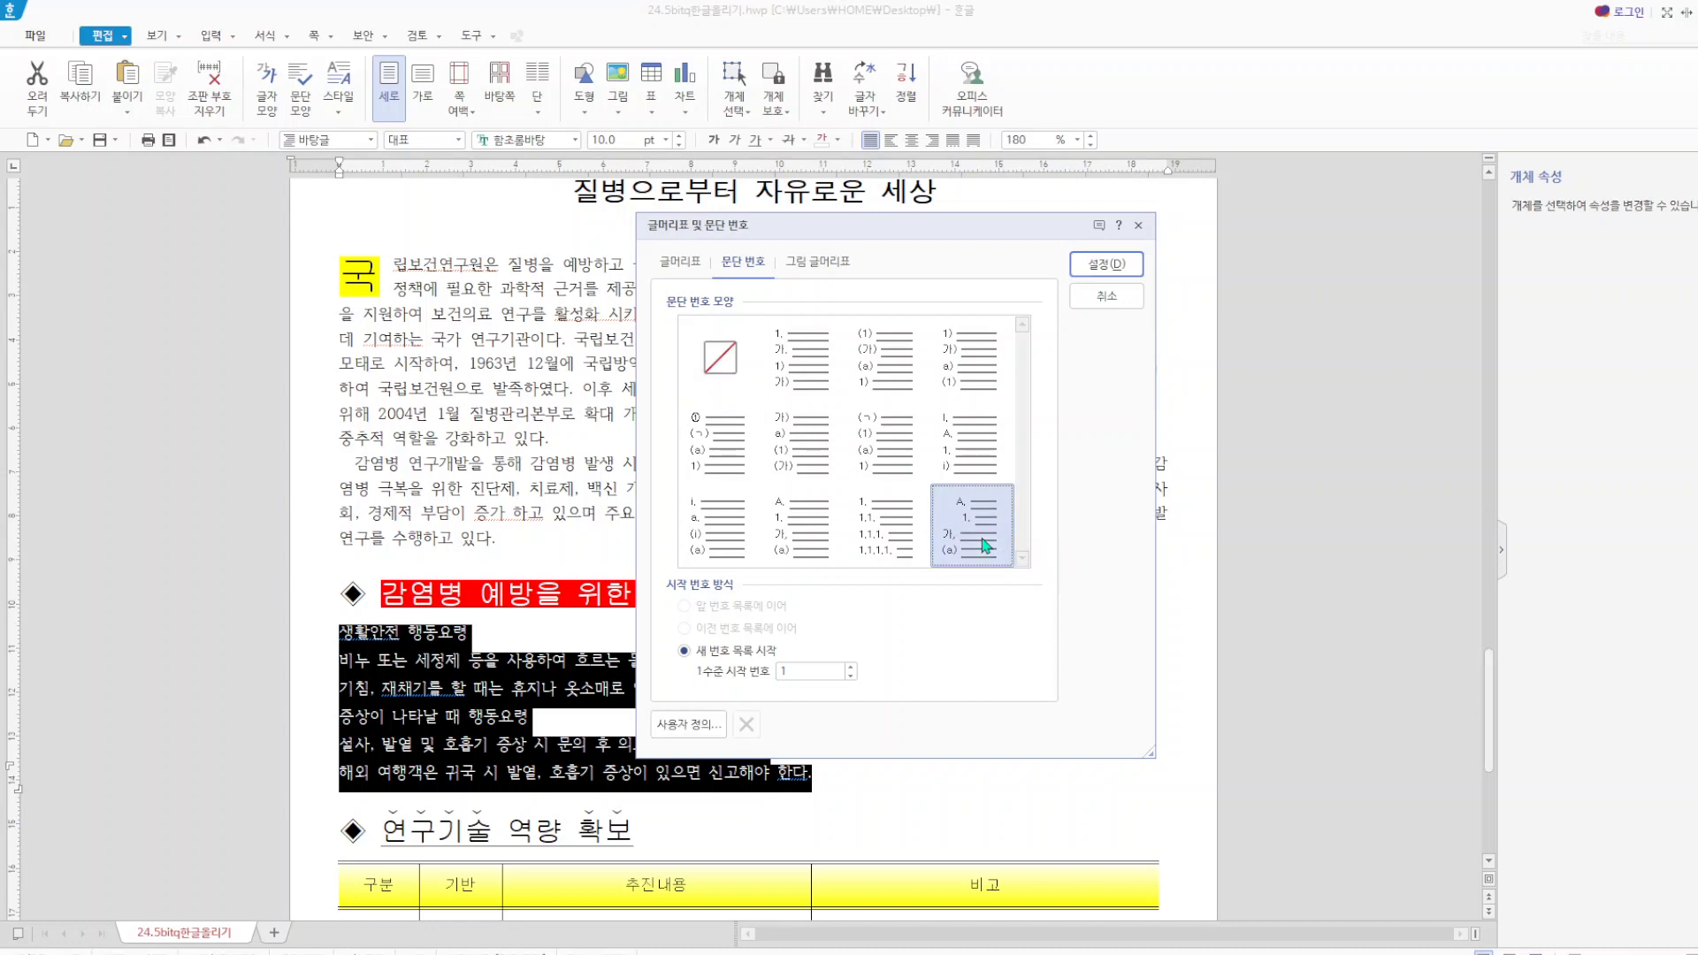
click(703, 729)
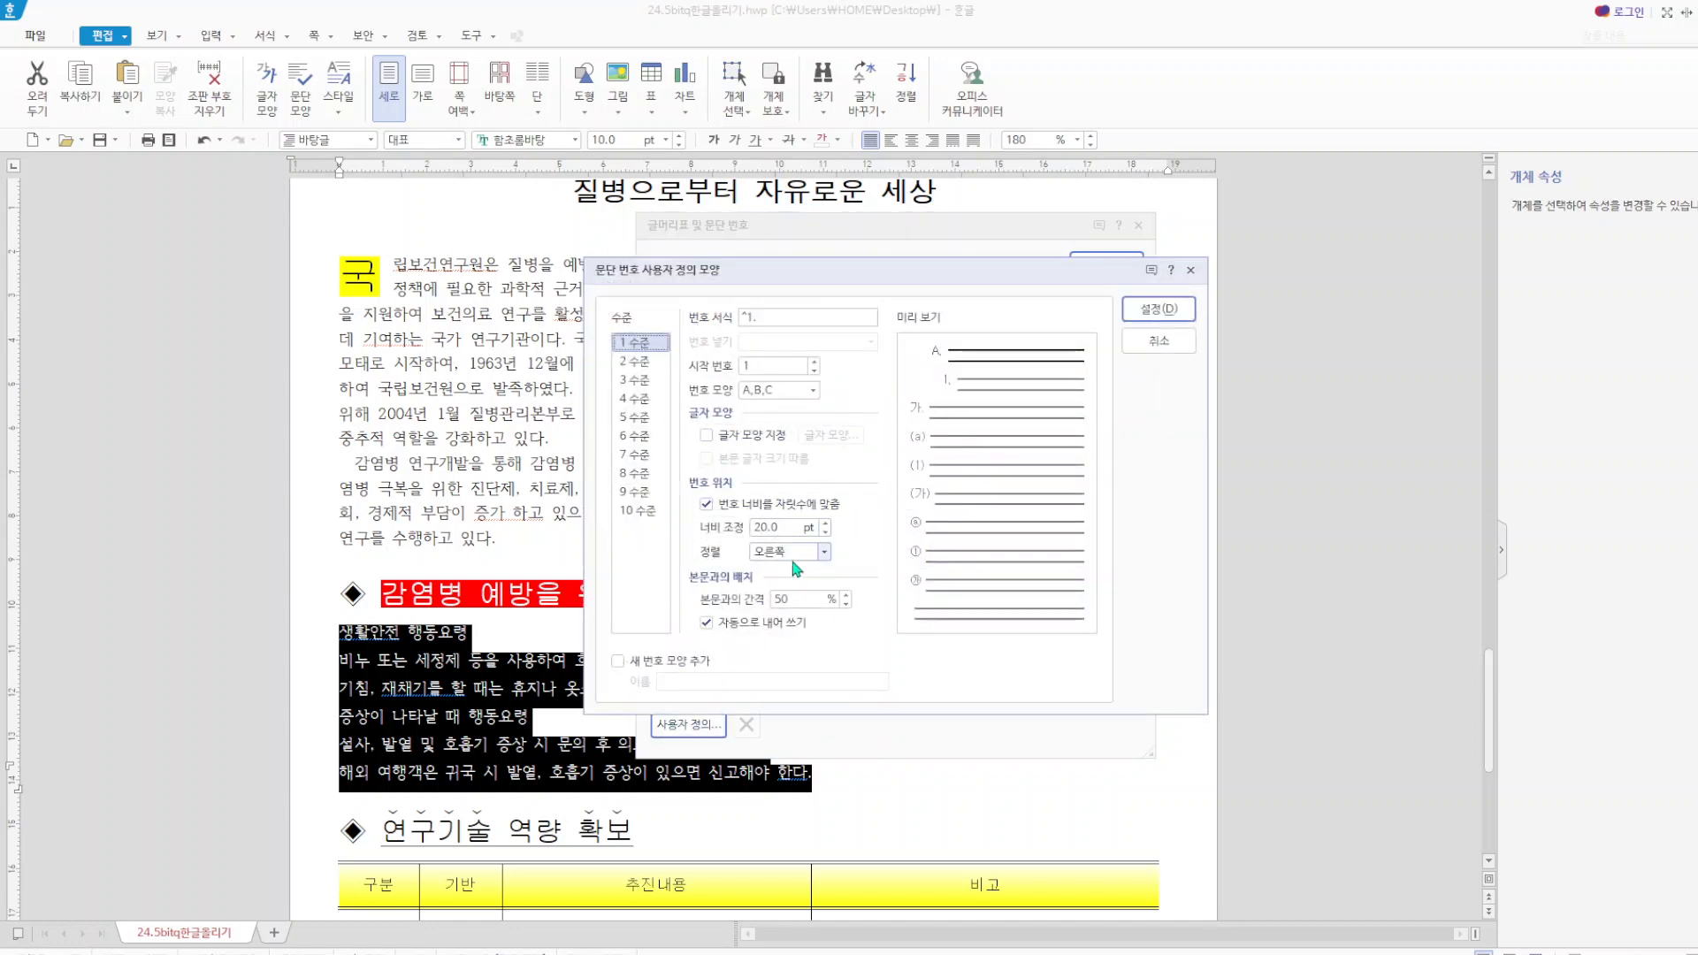
click(643, 364)
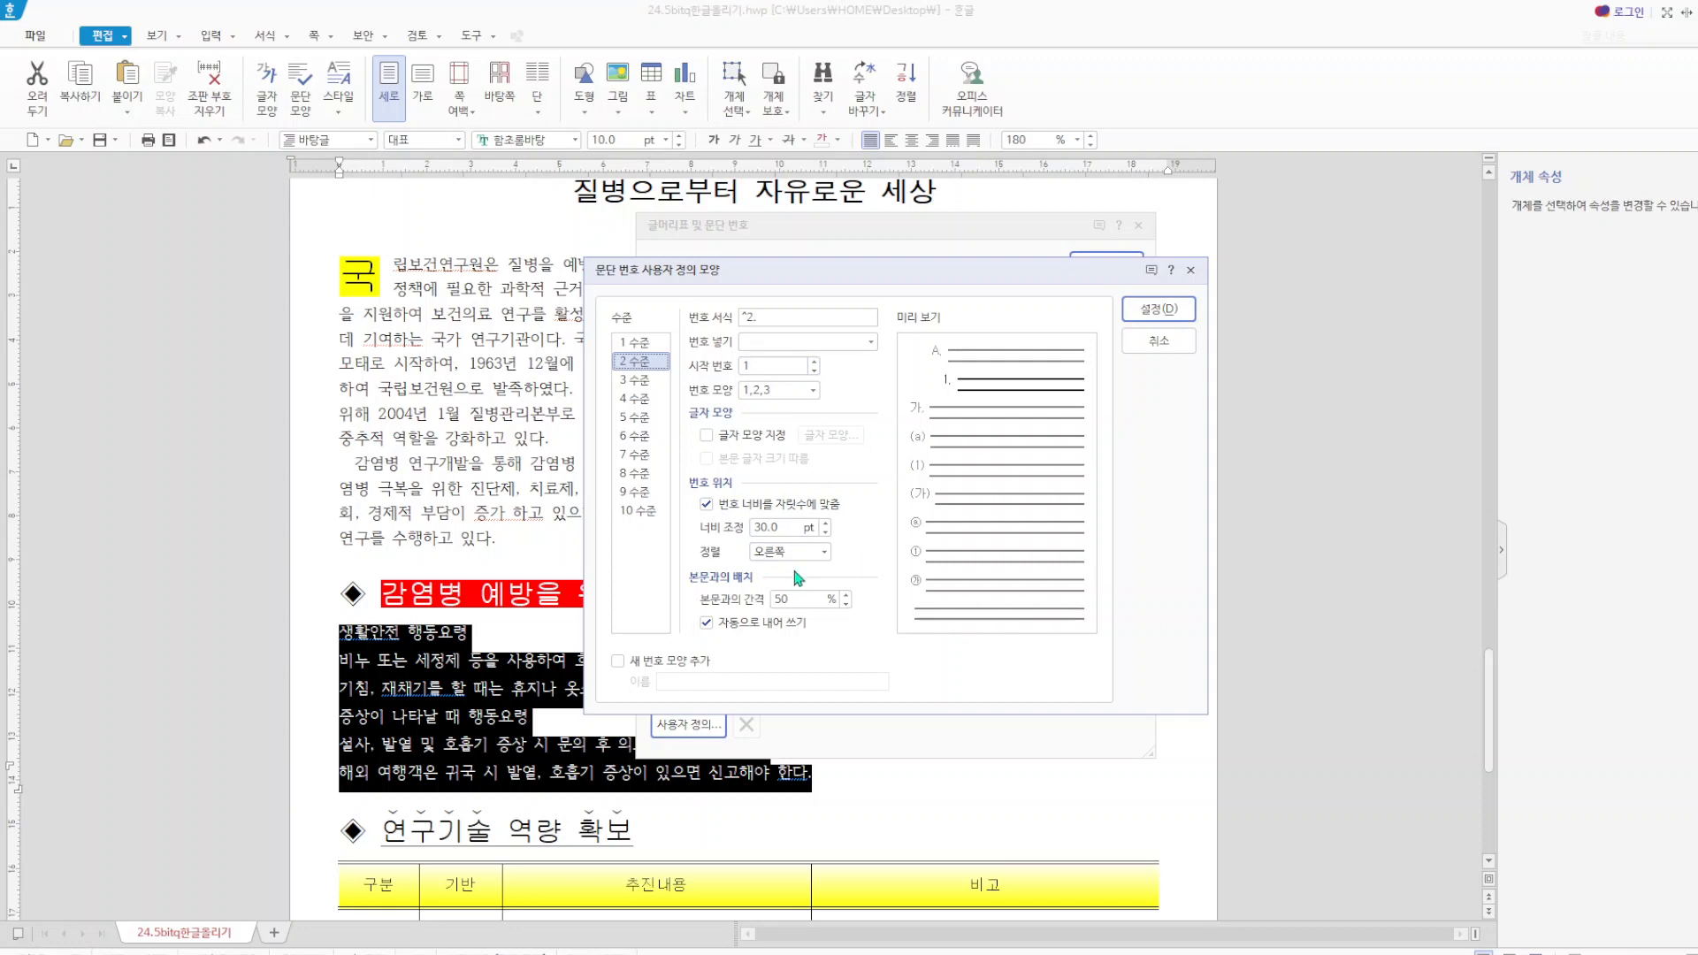
click(1158, 309)
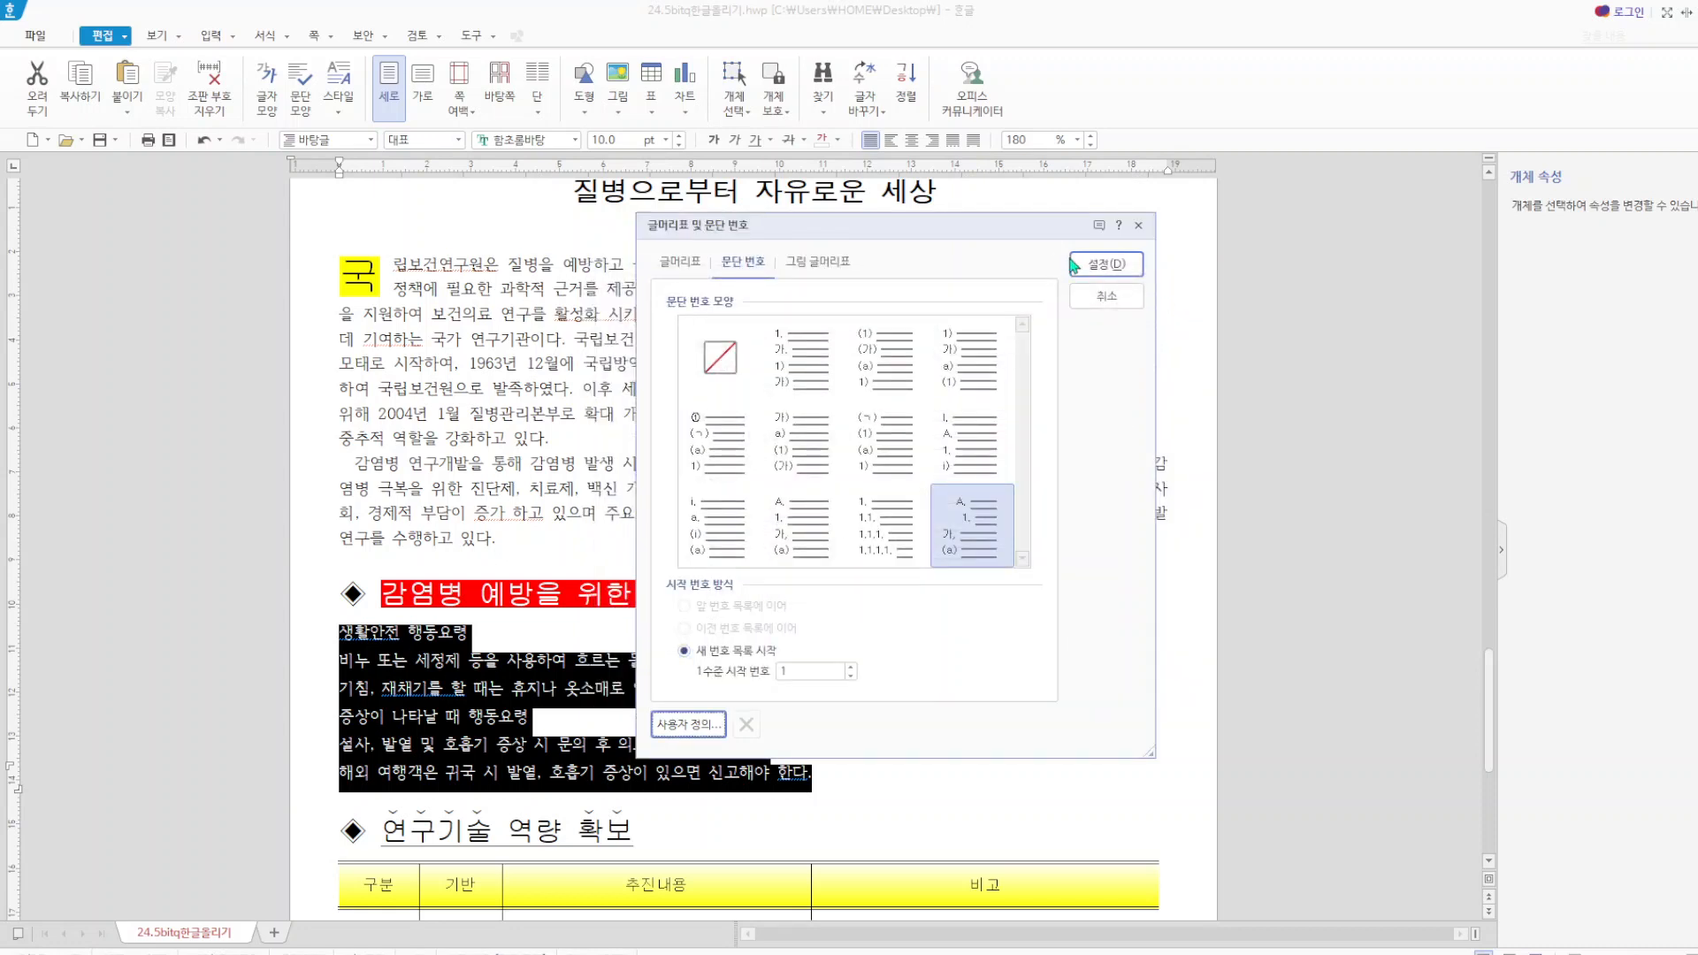
click(1106, 262)
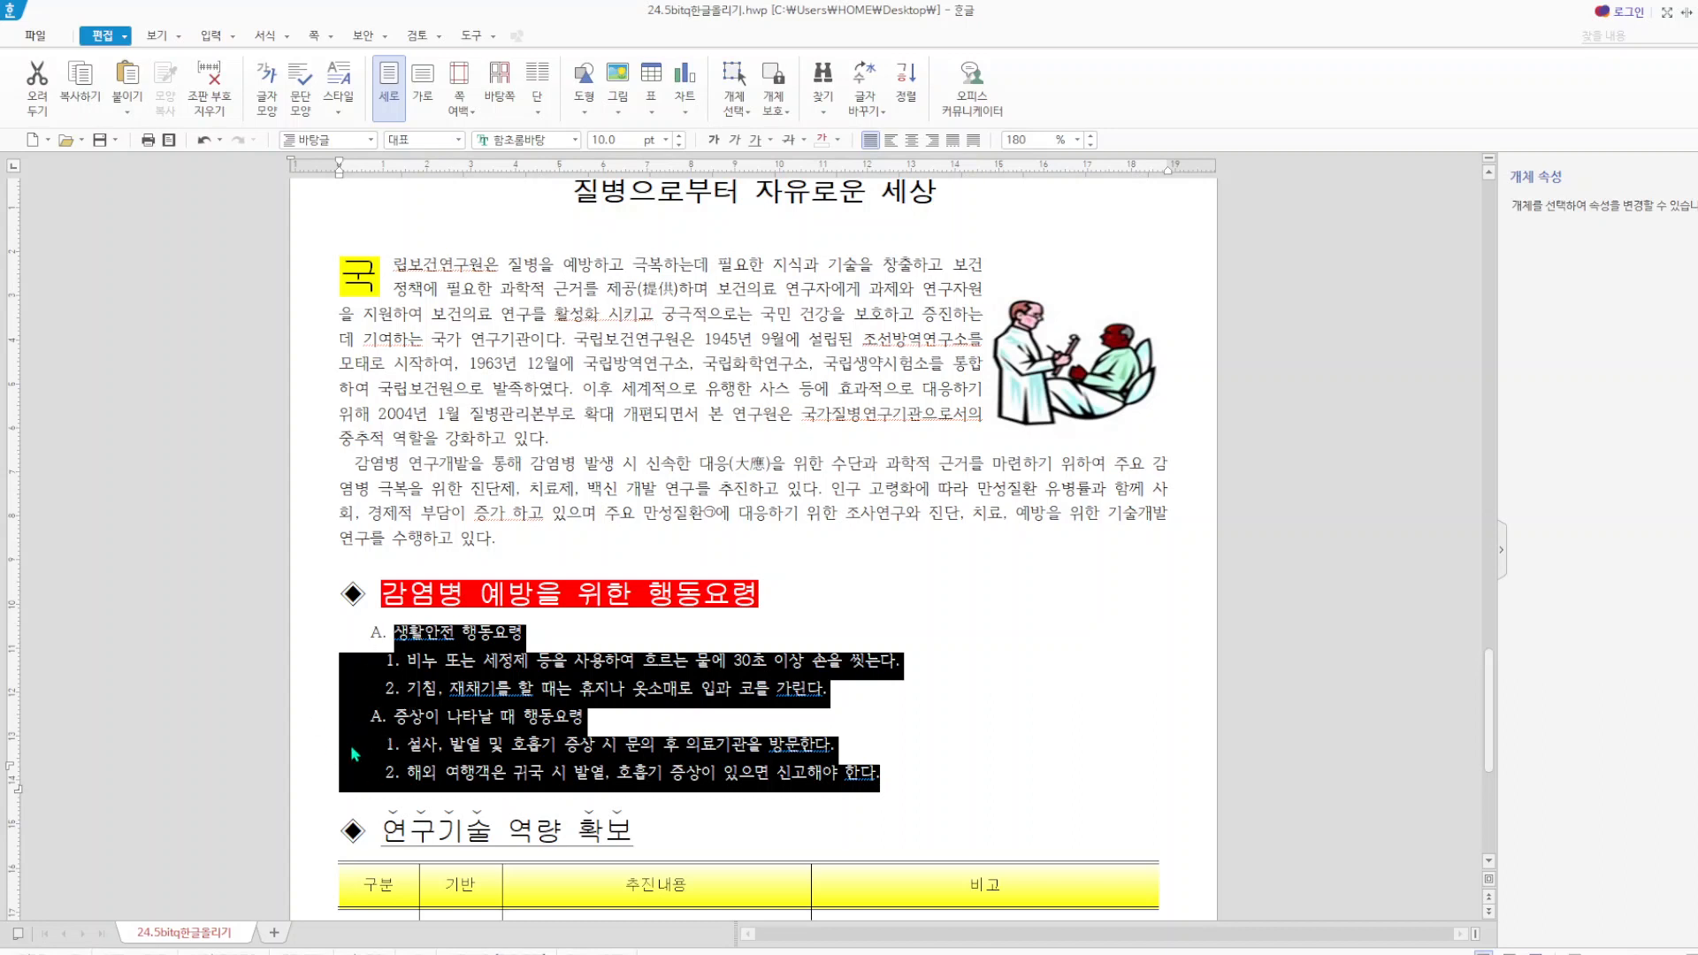
Reselect the six lines under the red heading and clear their paragraph numbering again.
click(1036, 732)
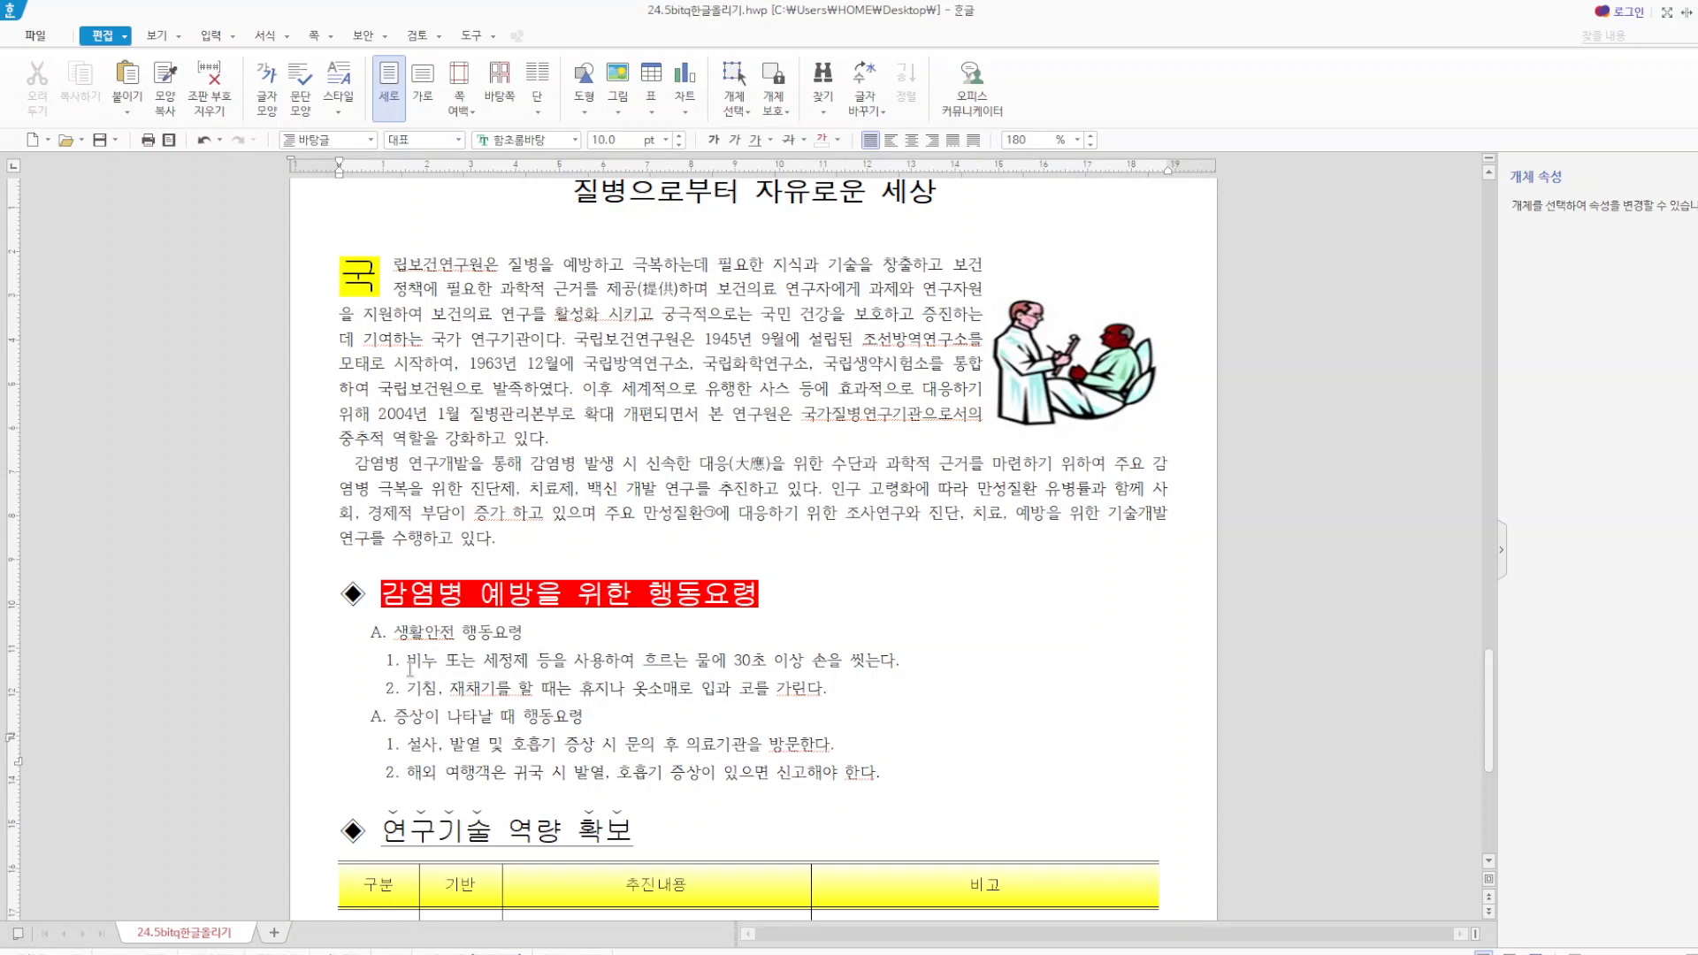
drag(394, 631, 925, 785)
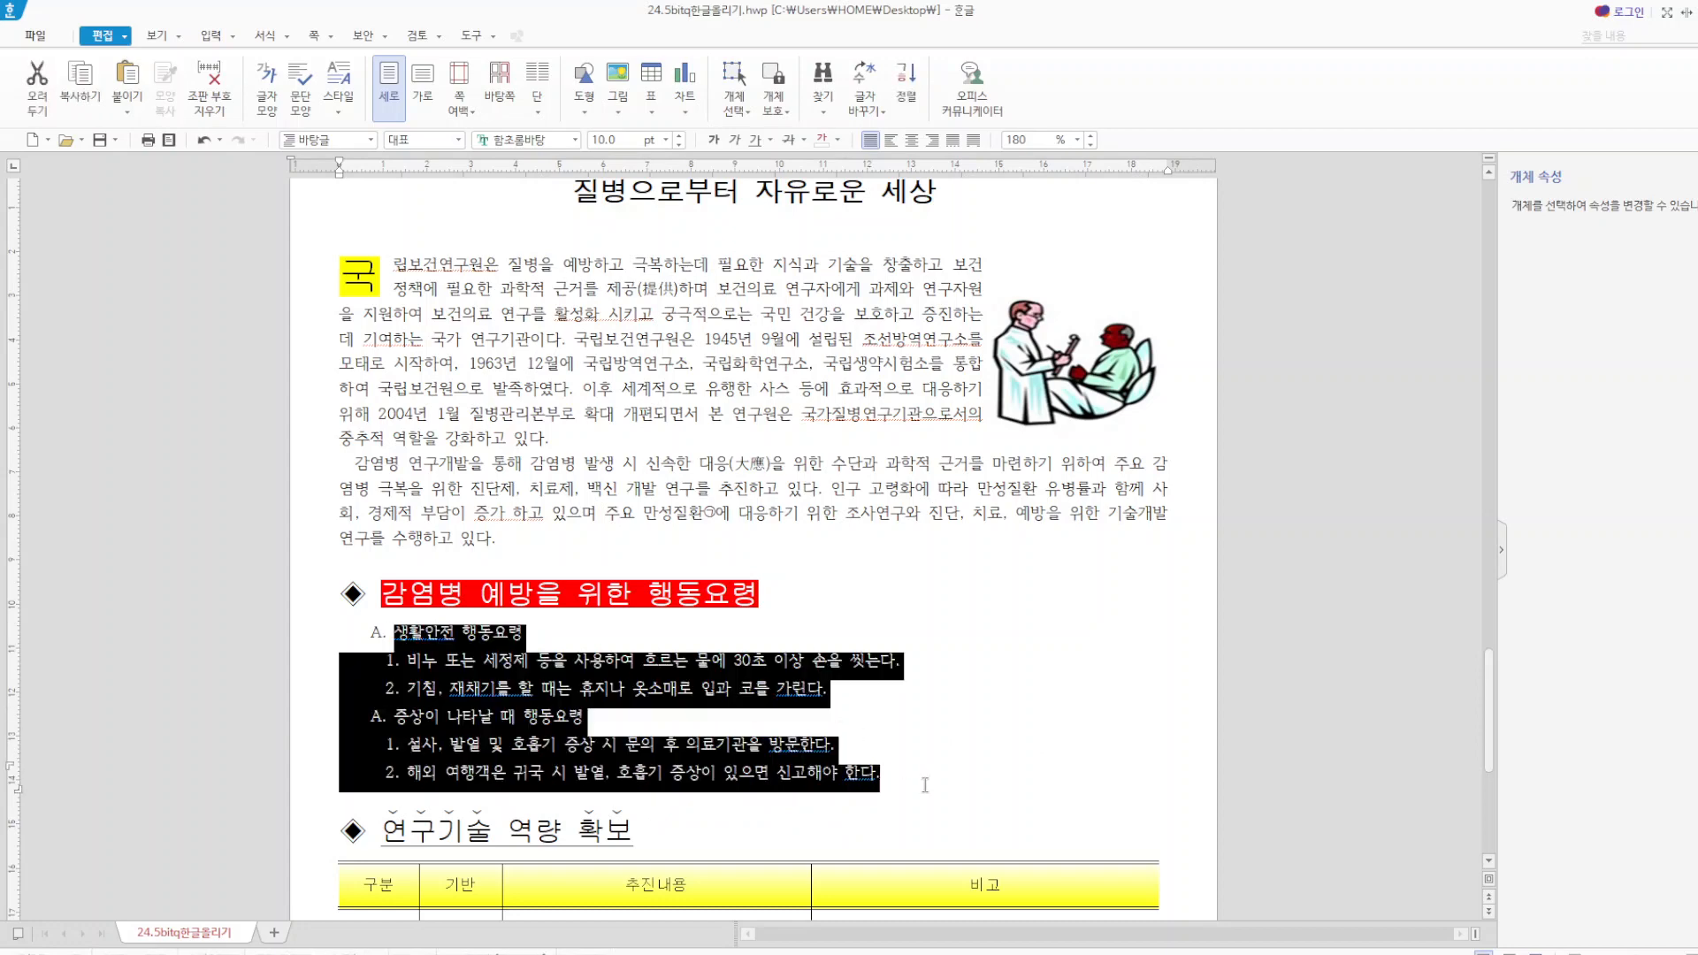
right_click(735, 679)
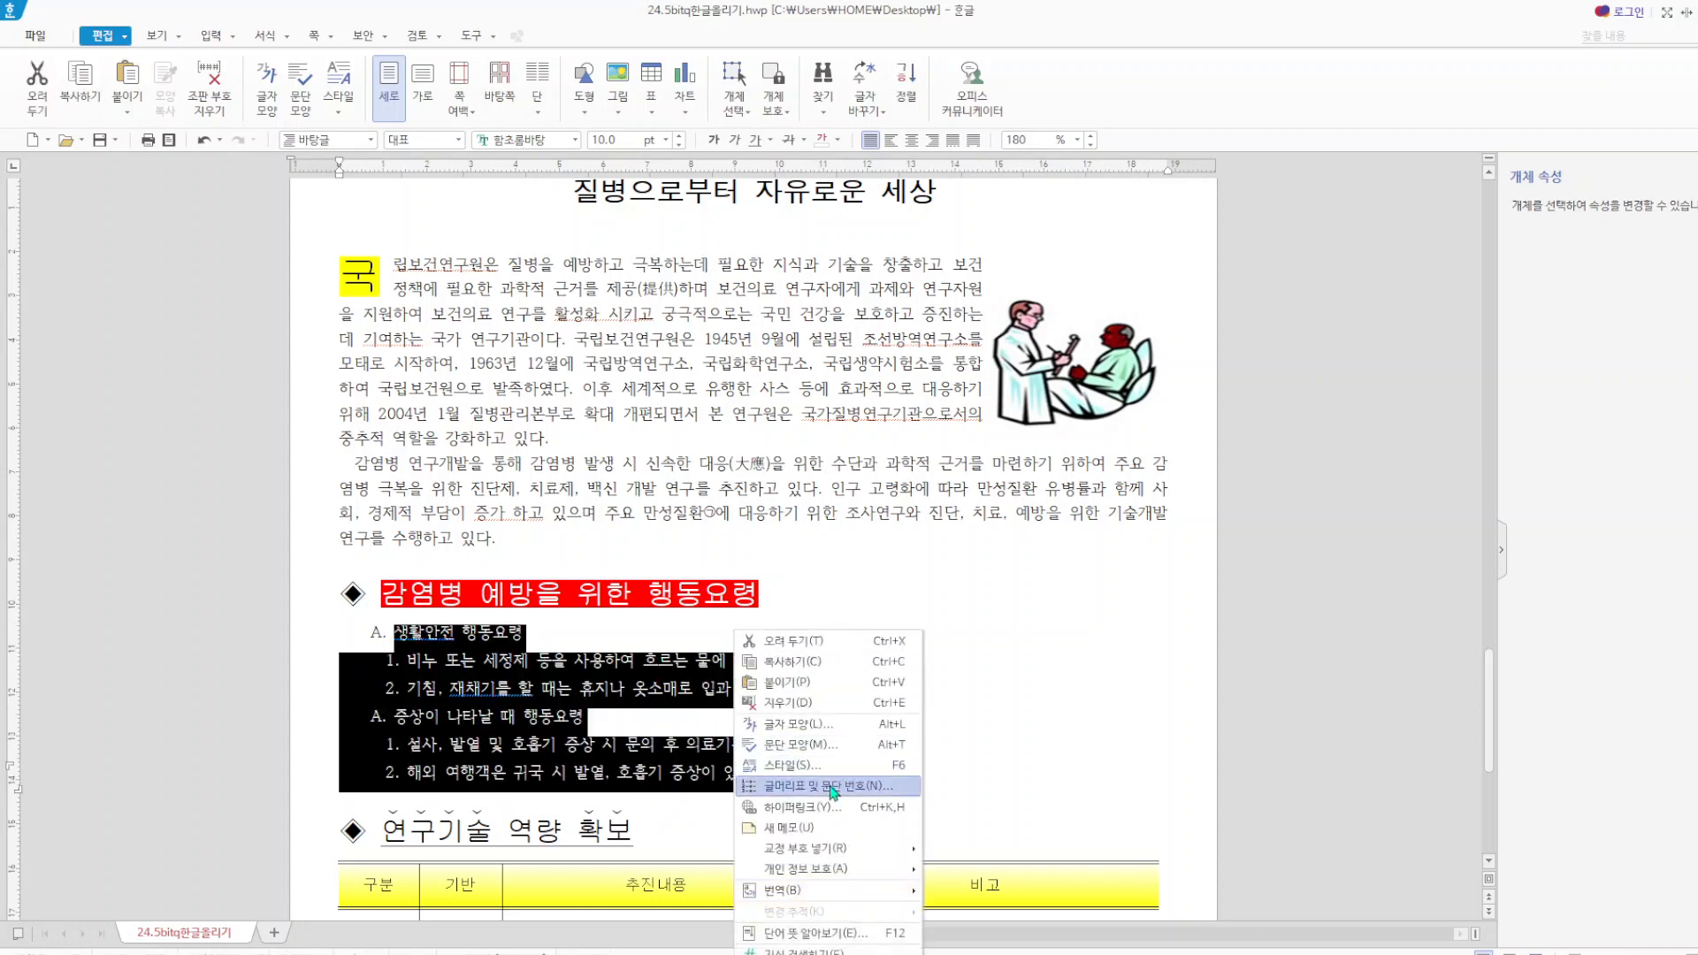
click(832, 786)
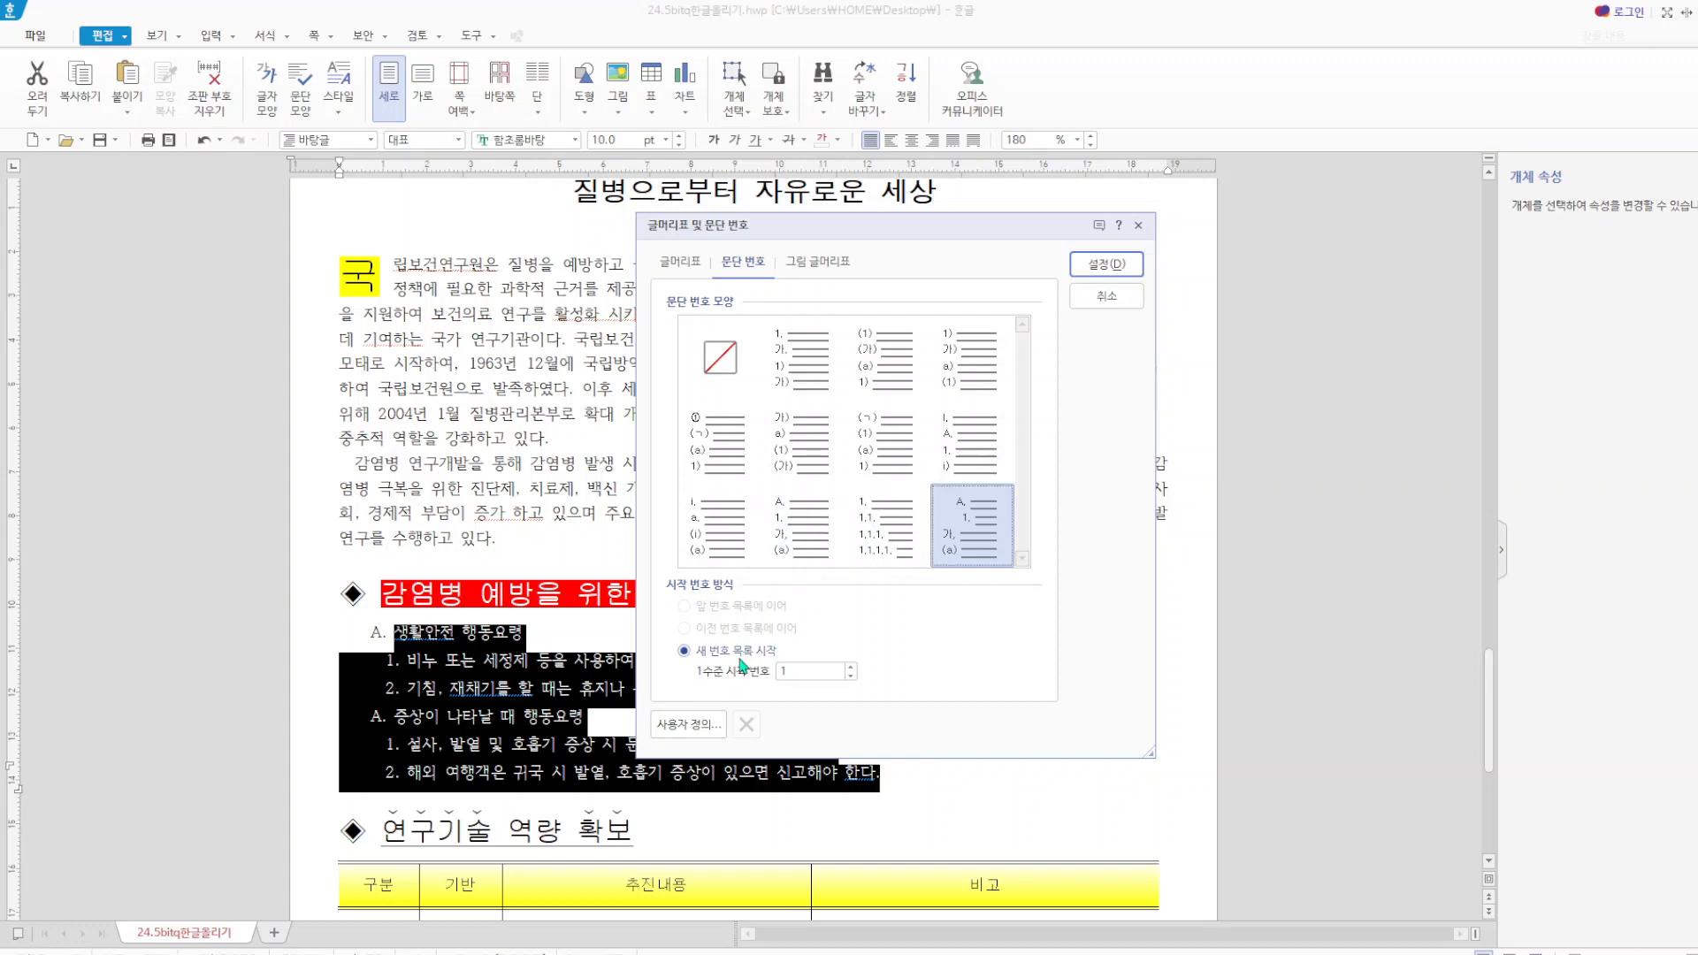
click(718, 358)
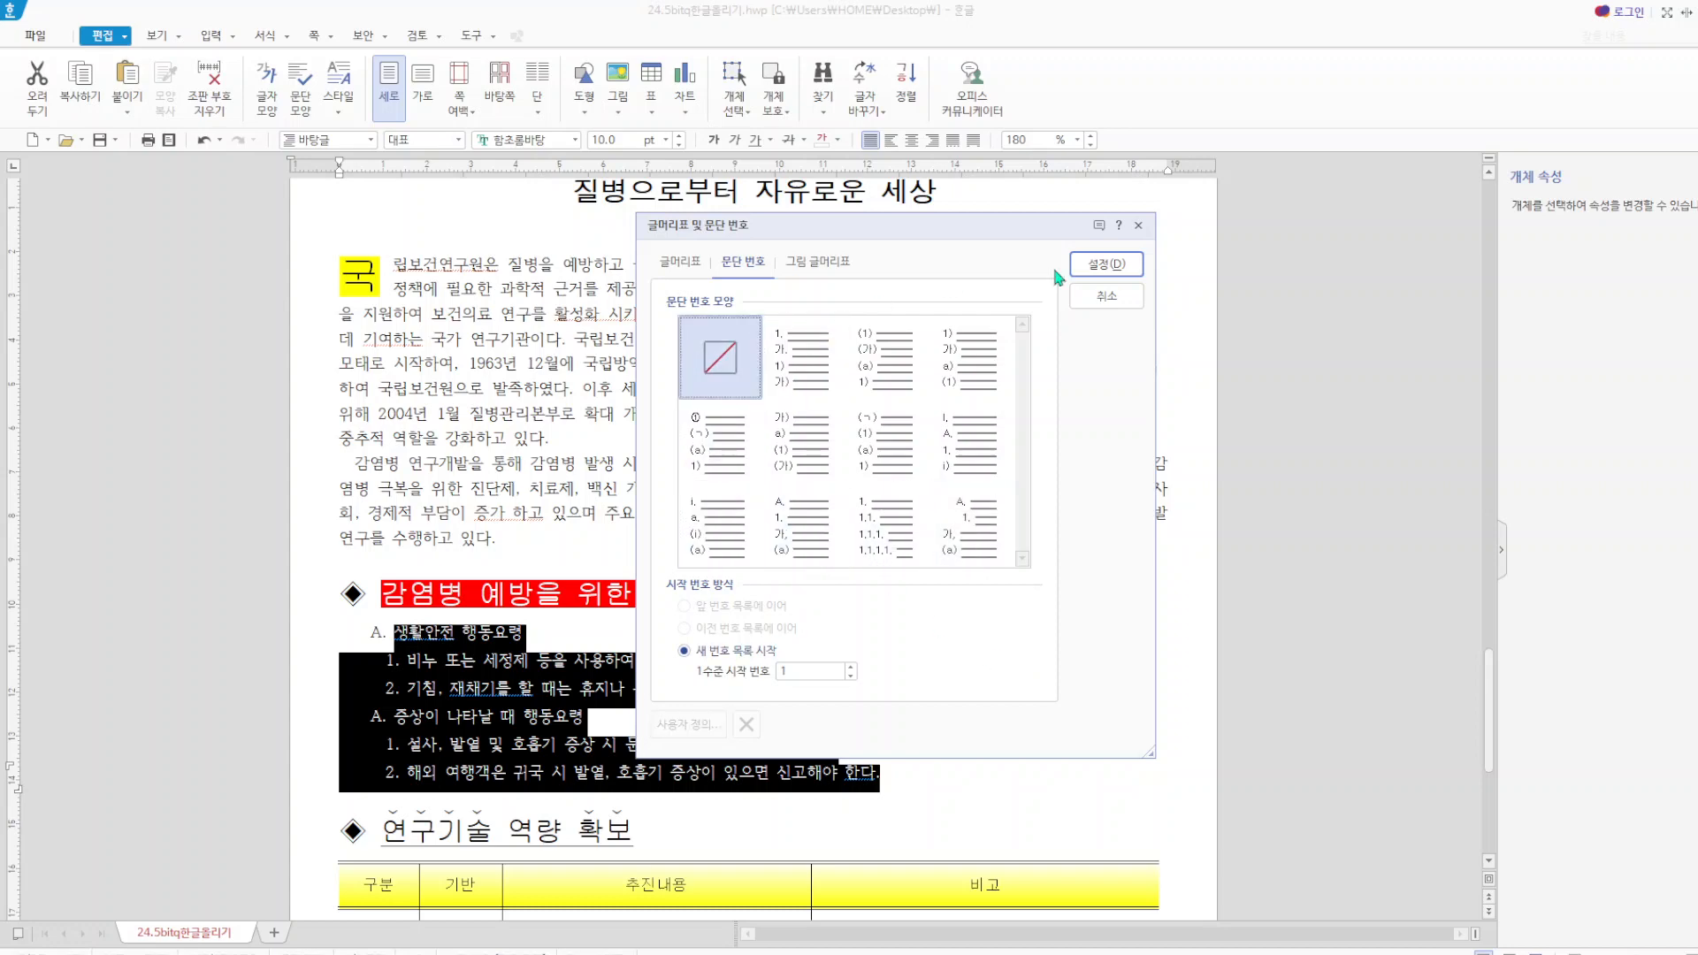
click(1106, 266)
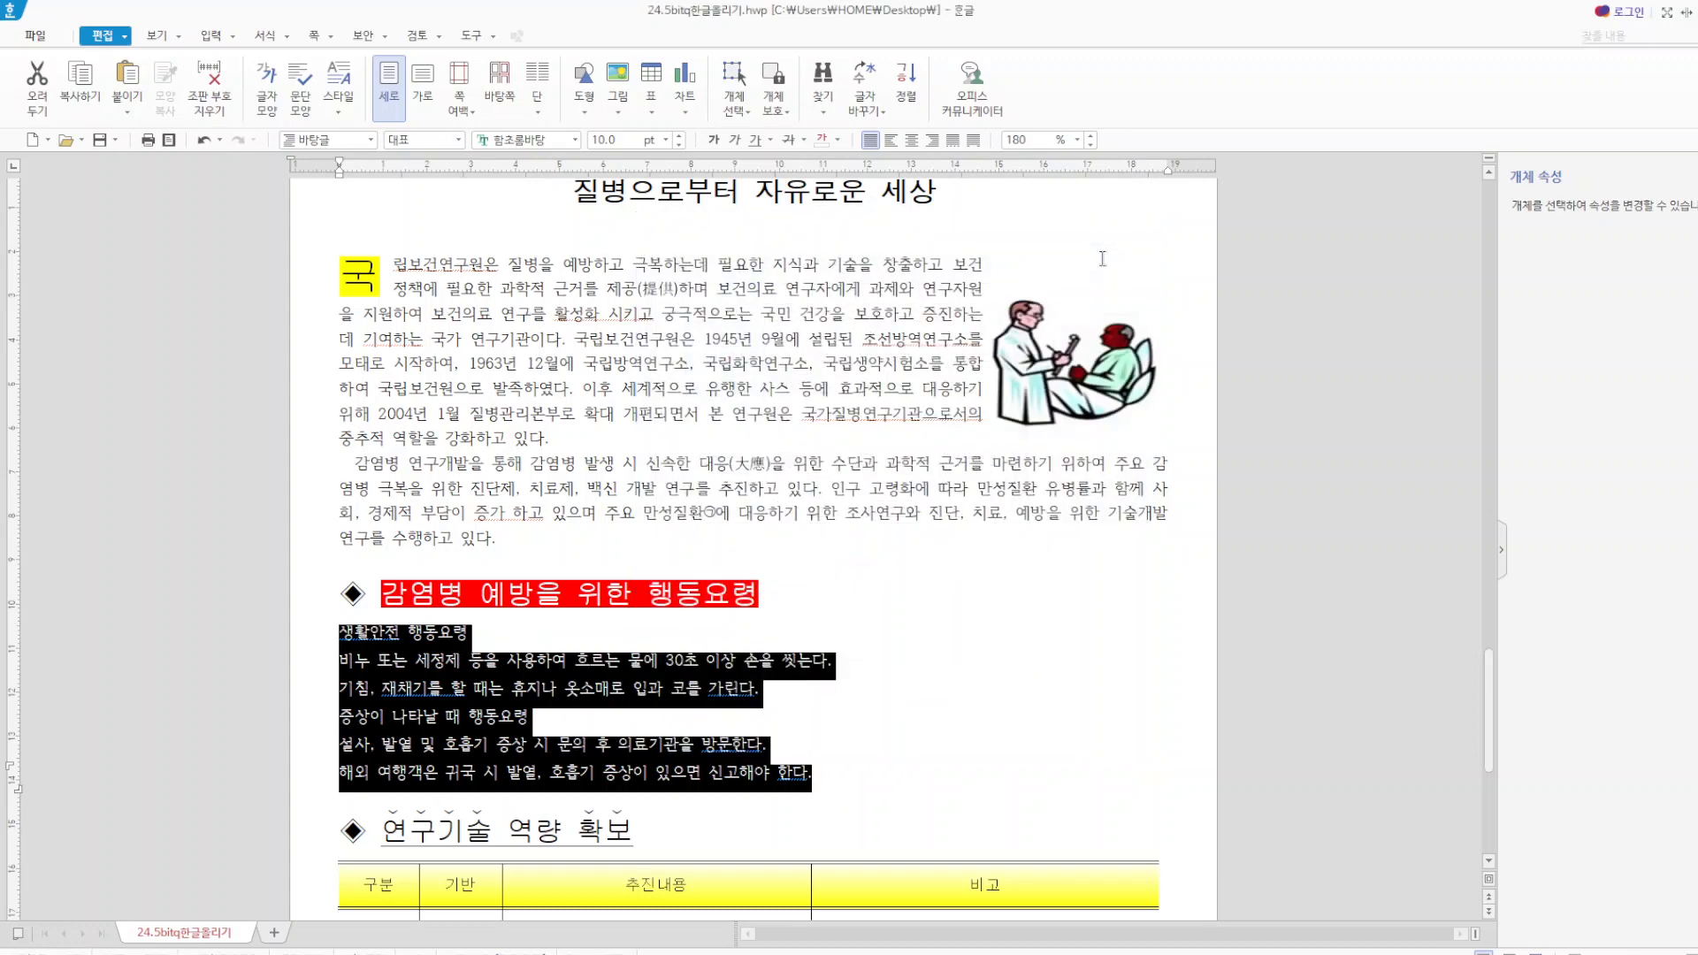
Customize the A., 1., 가., (a) paragraph numbering for the six lines, setting level 1 to a 20 pt width adjustment and right alignment.
right_click(562, 690)
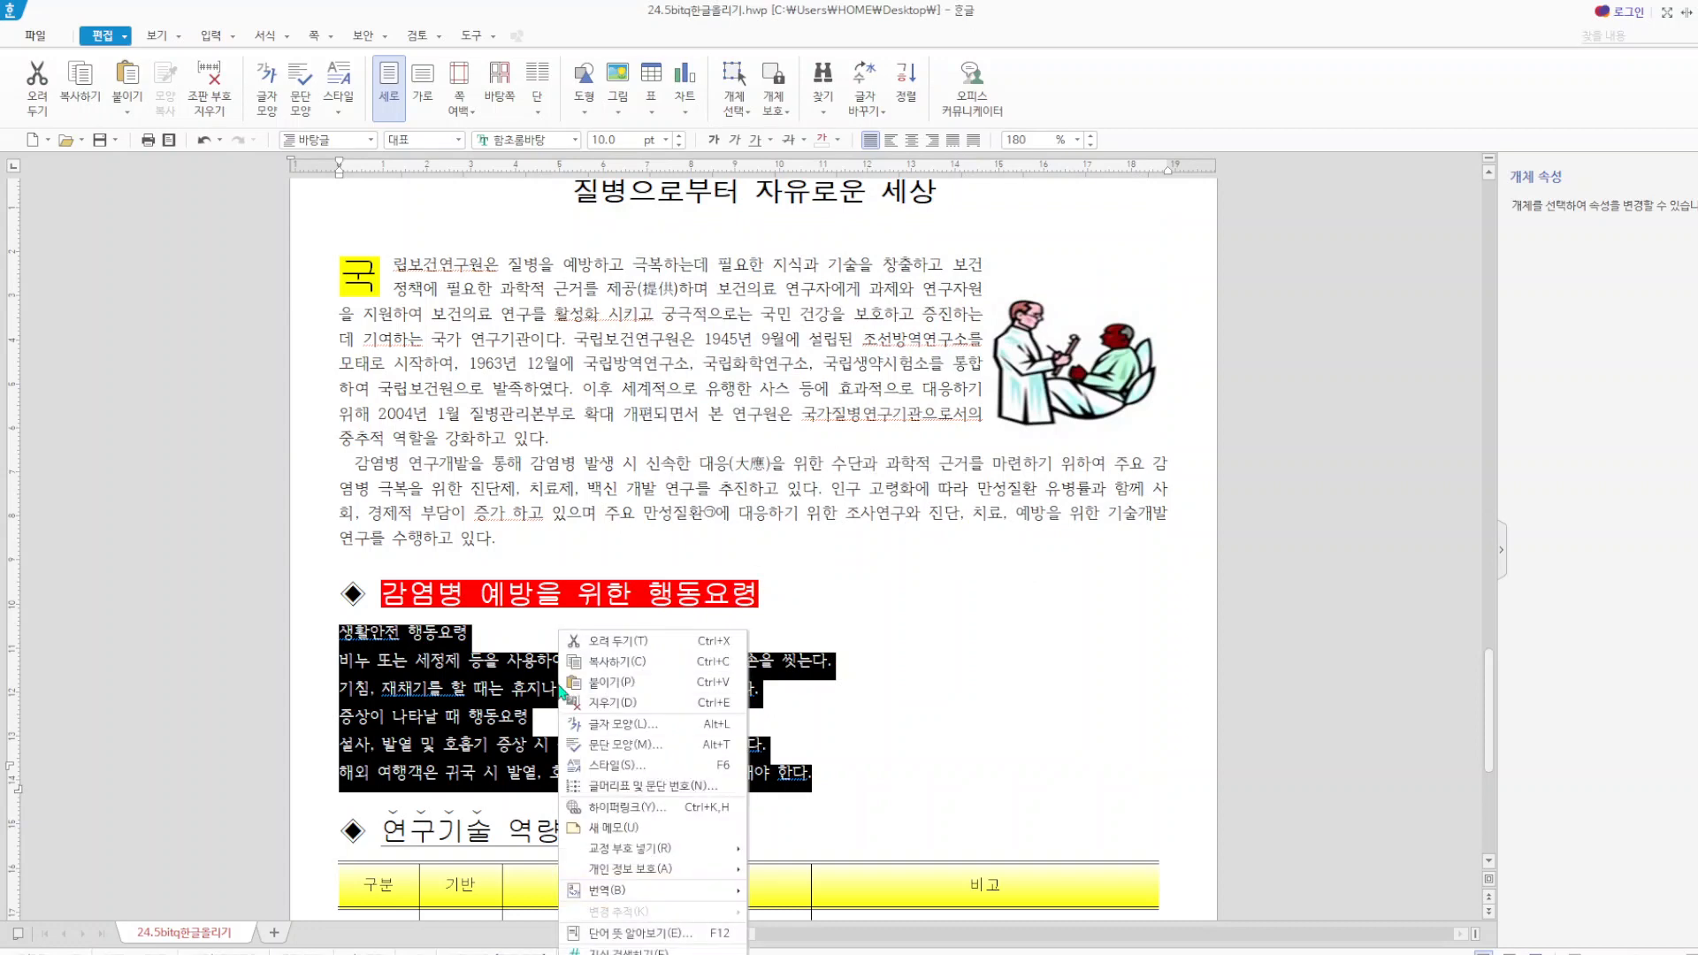
click(684, 787)
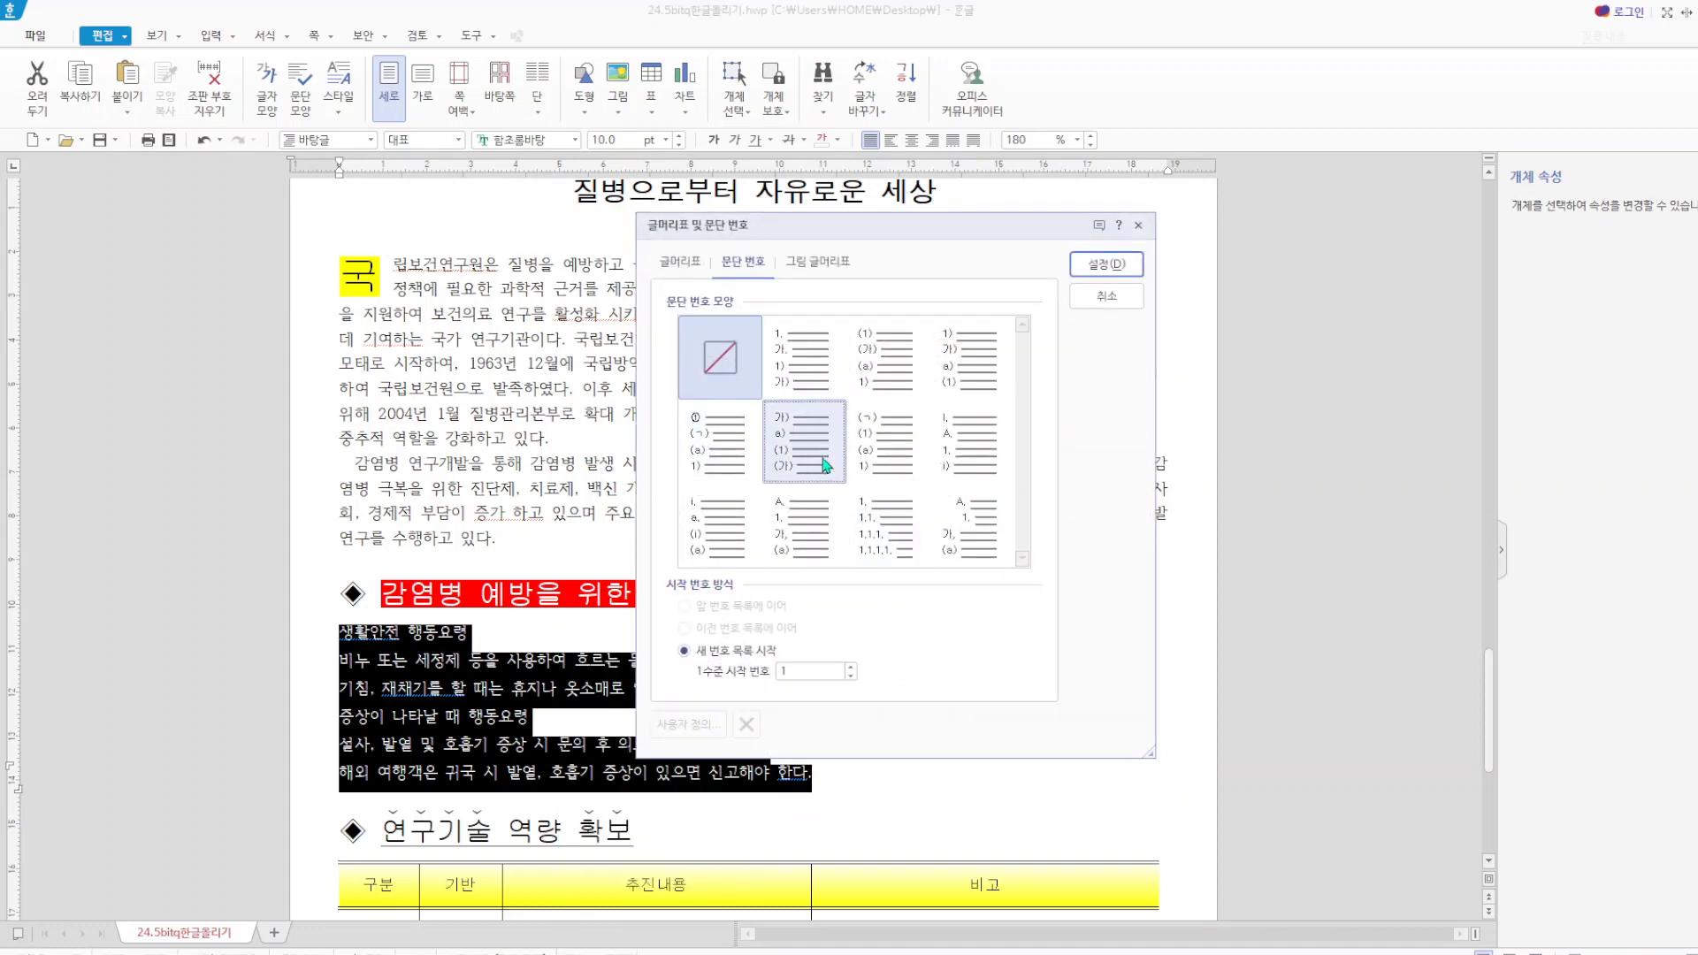
click(800, 532)
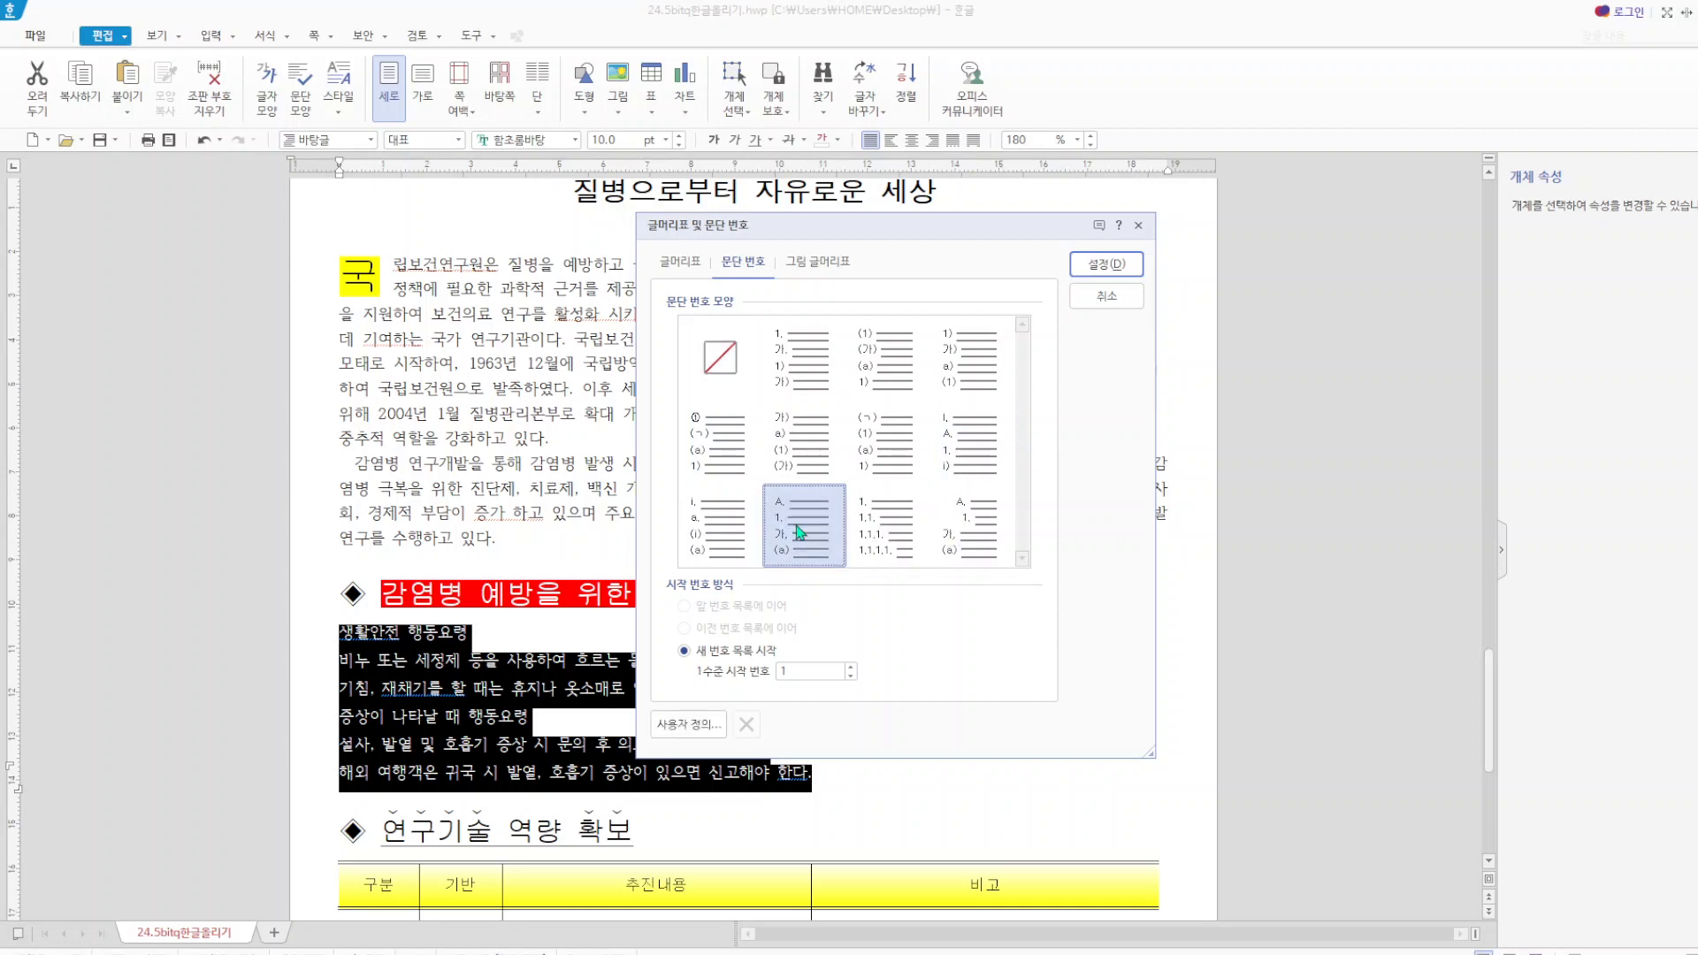
click(688, 724)
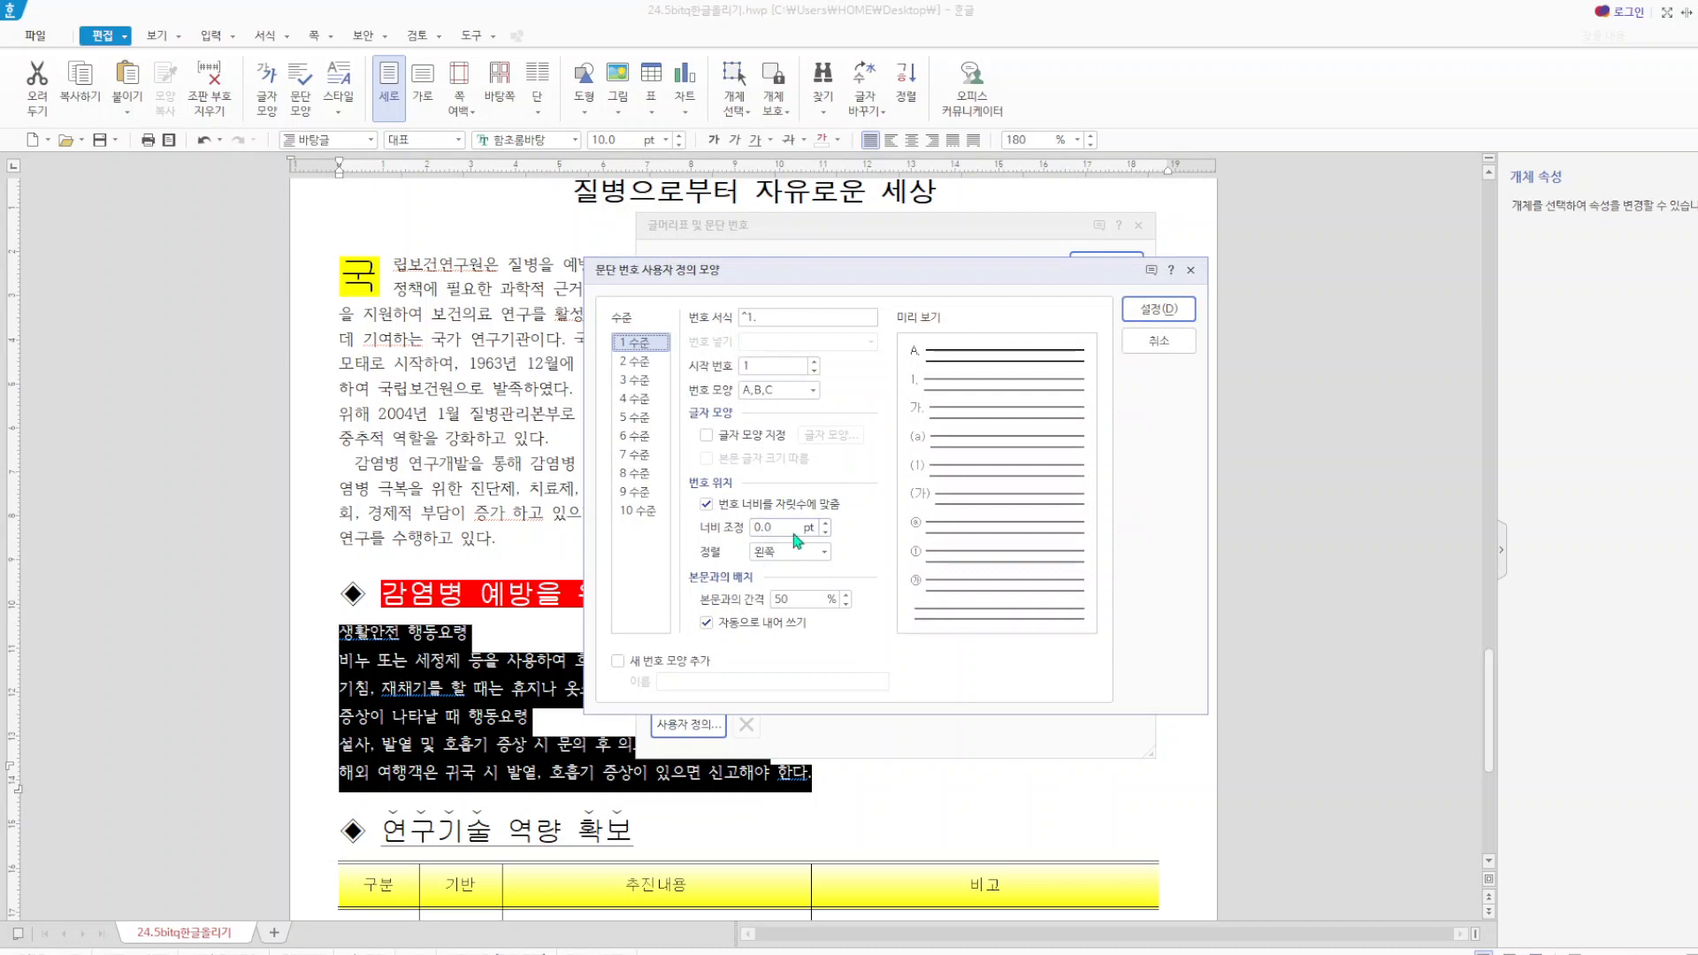
drag(783, 529, 724, 530)
text(20)
click(824, 551)
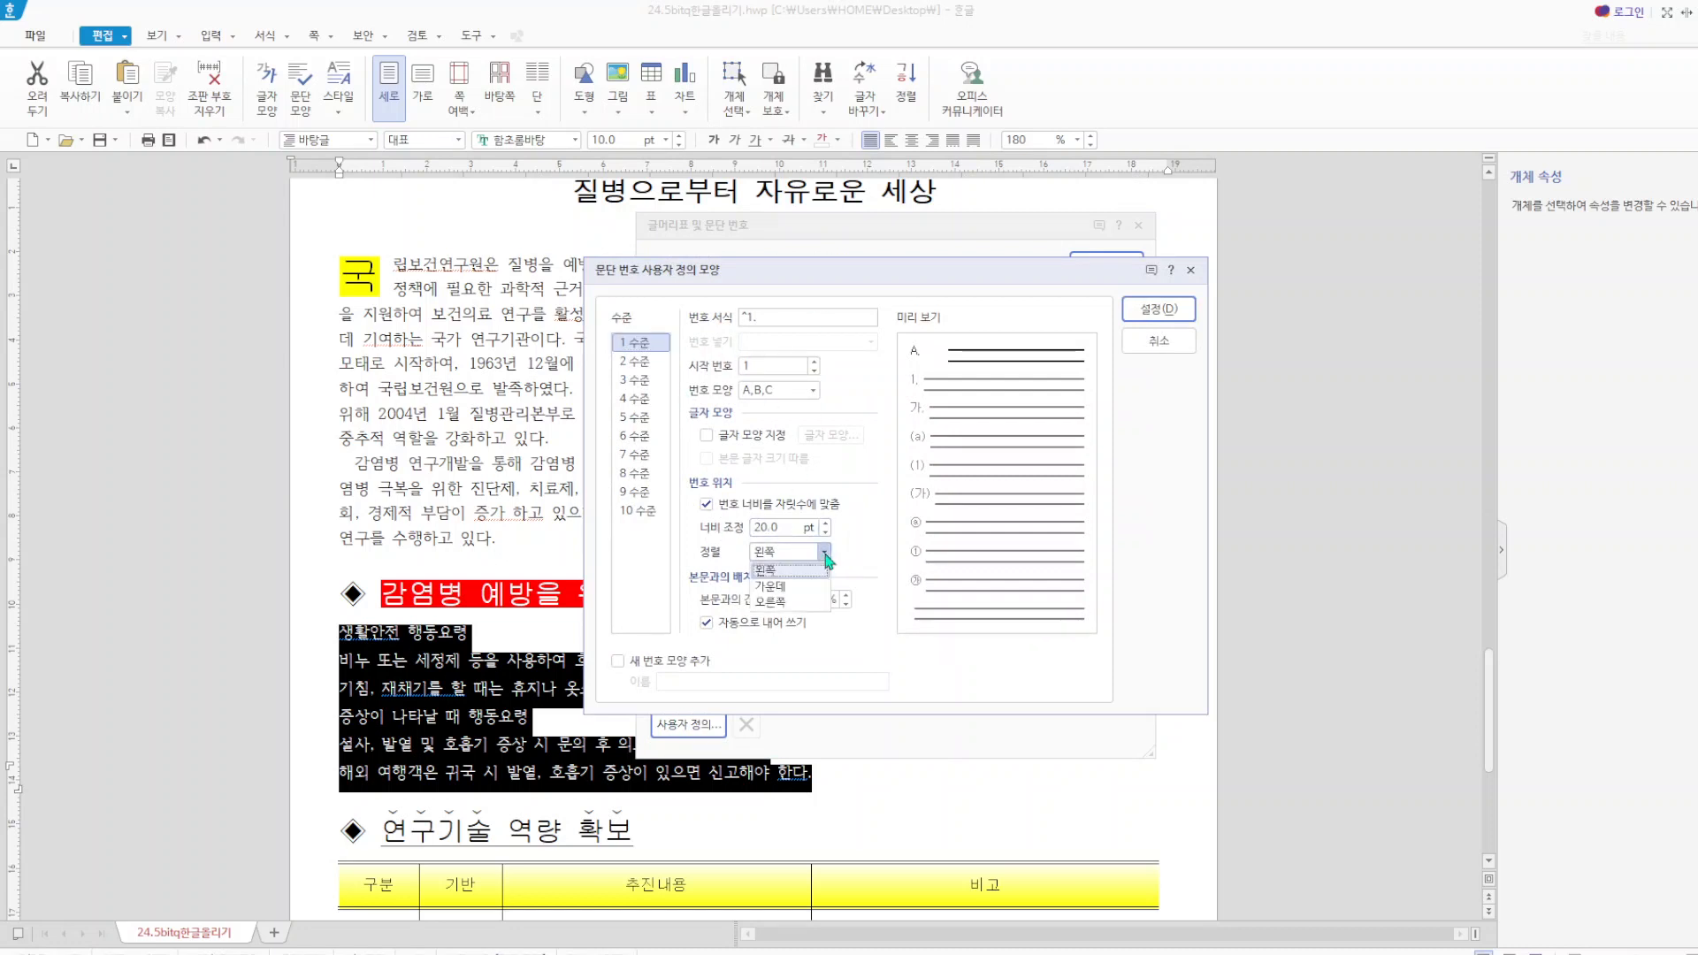
click(791, 602)
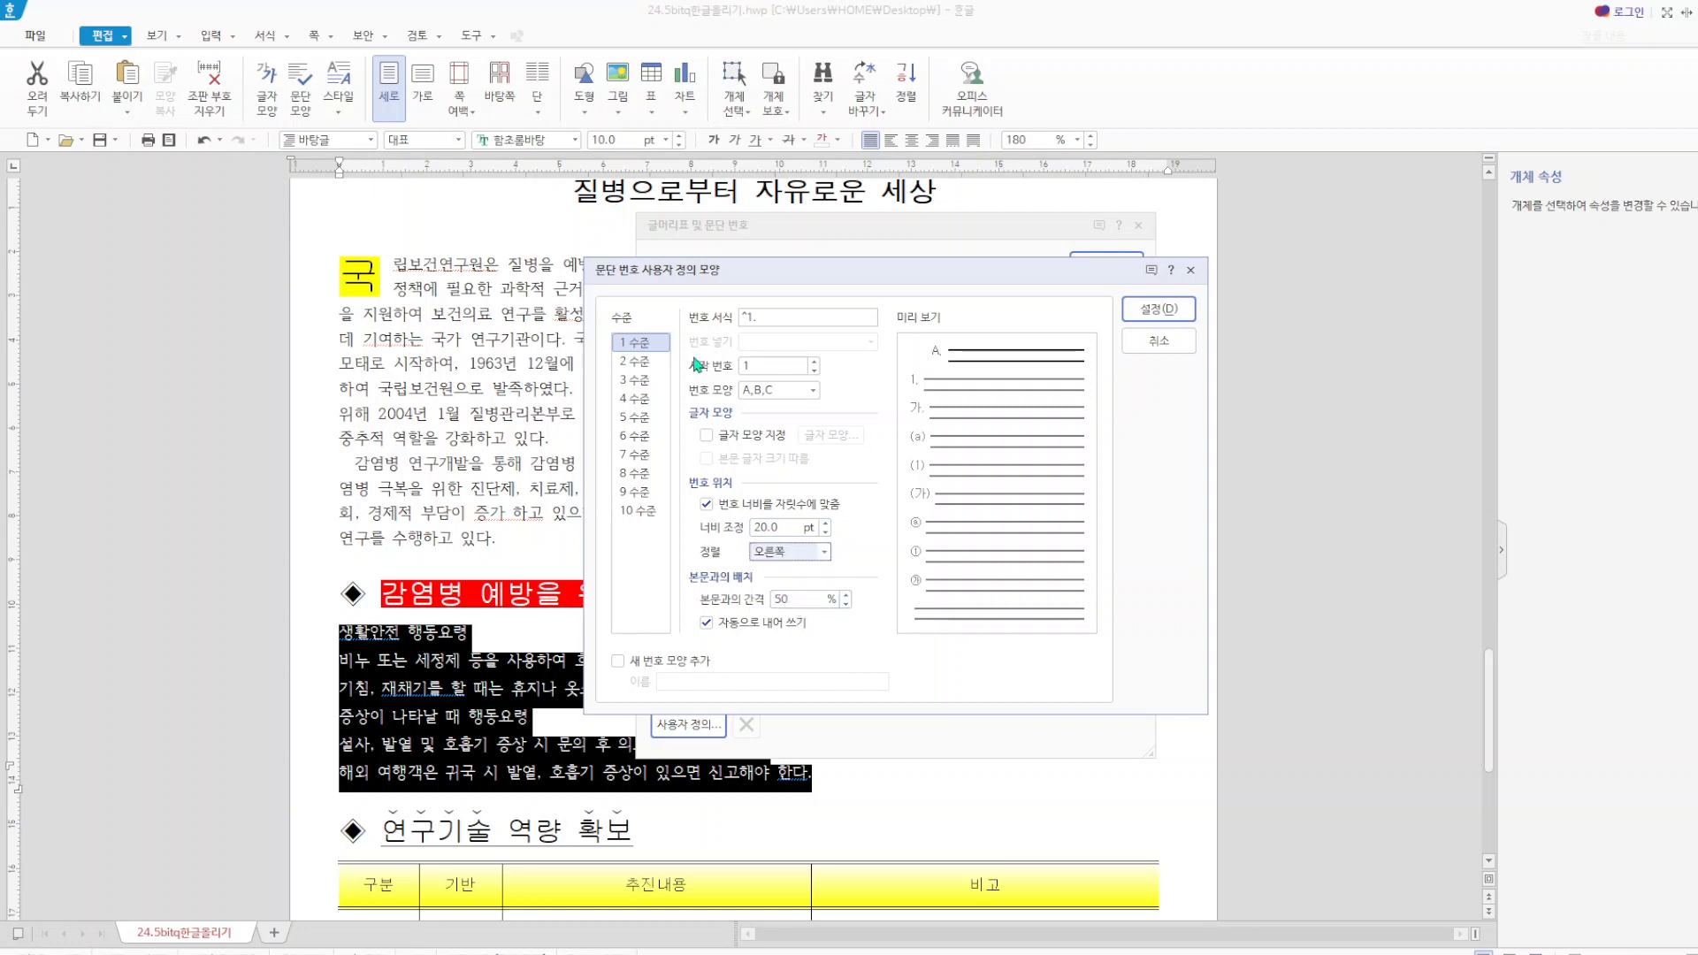
Set numbering level 2 to a 30 pt width adjustment with right alignment and apply the numbering to the six lines.
click(636, 360)
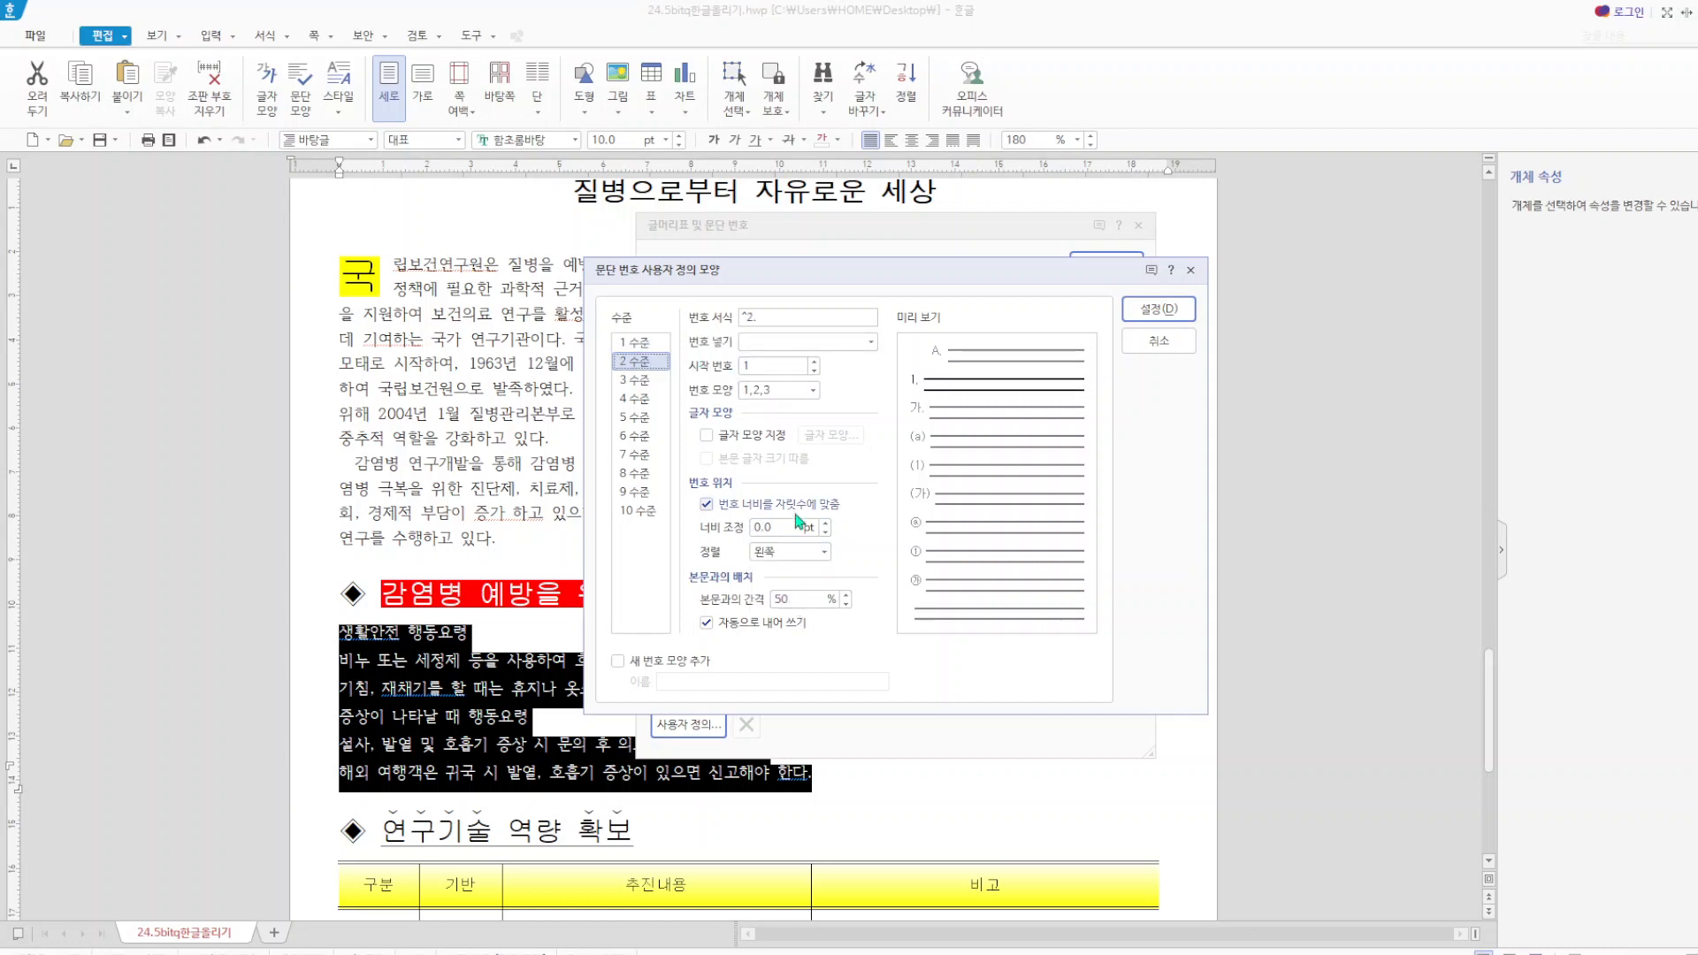
drag(782, 528, 733, 533)
text(30)
click(824, 552)
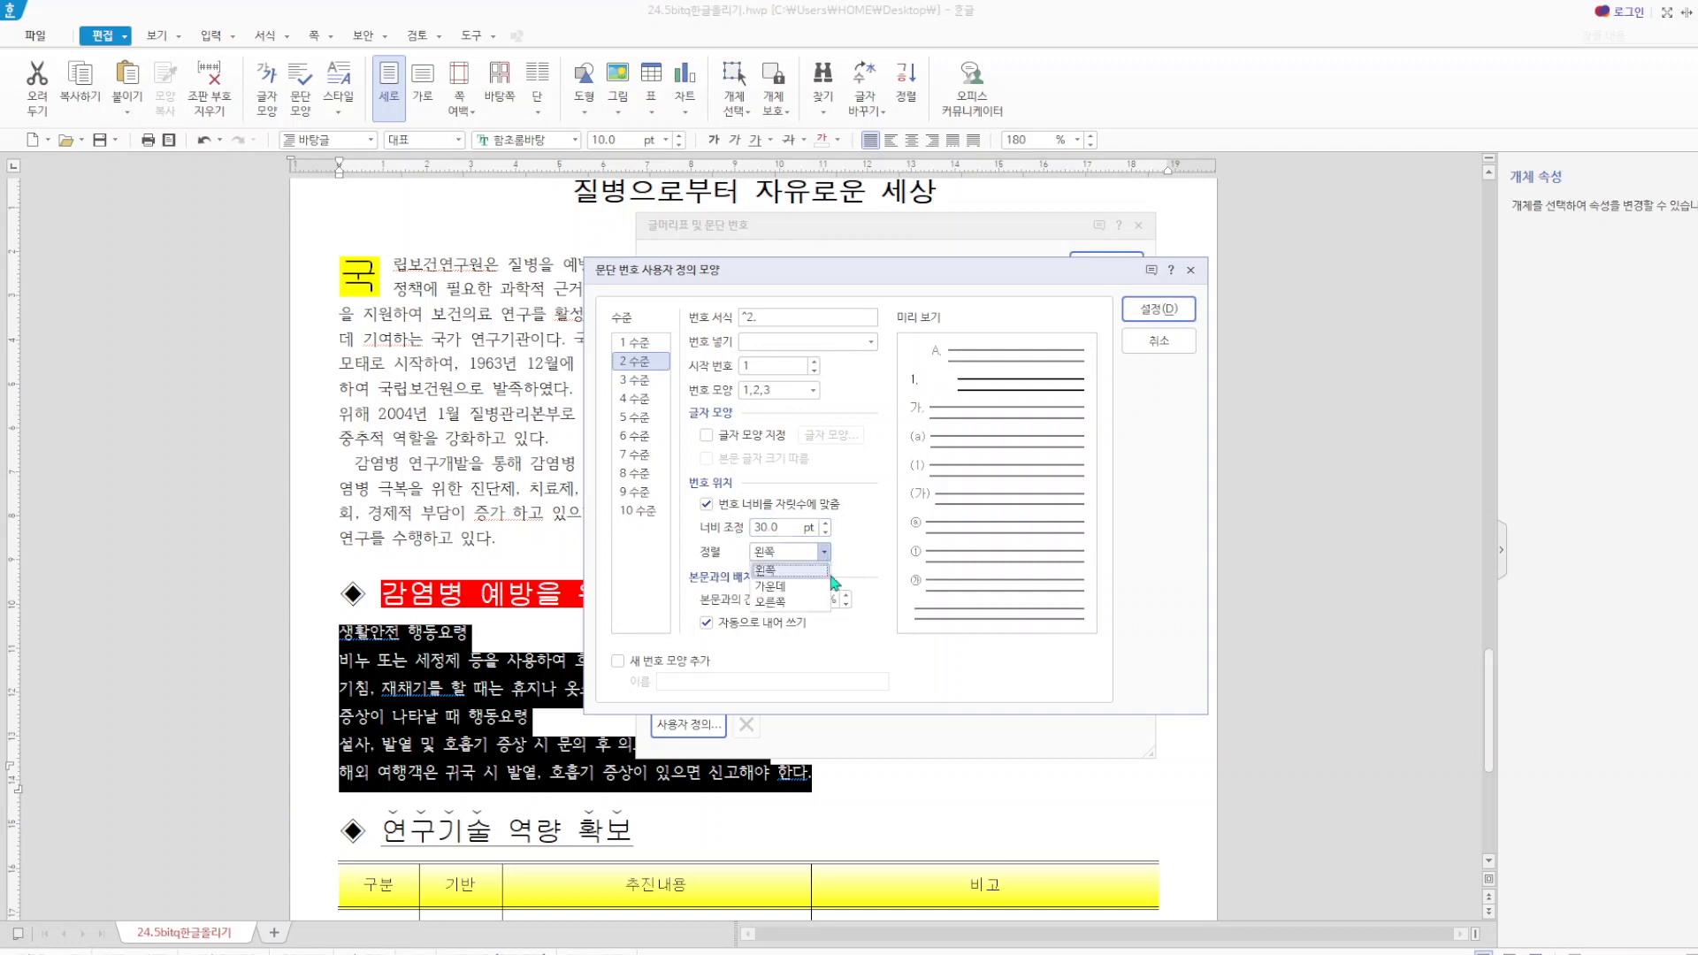
click(799, 603)
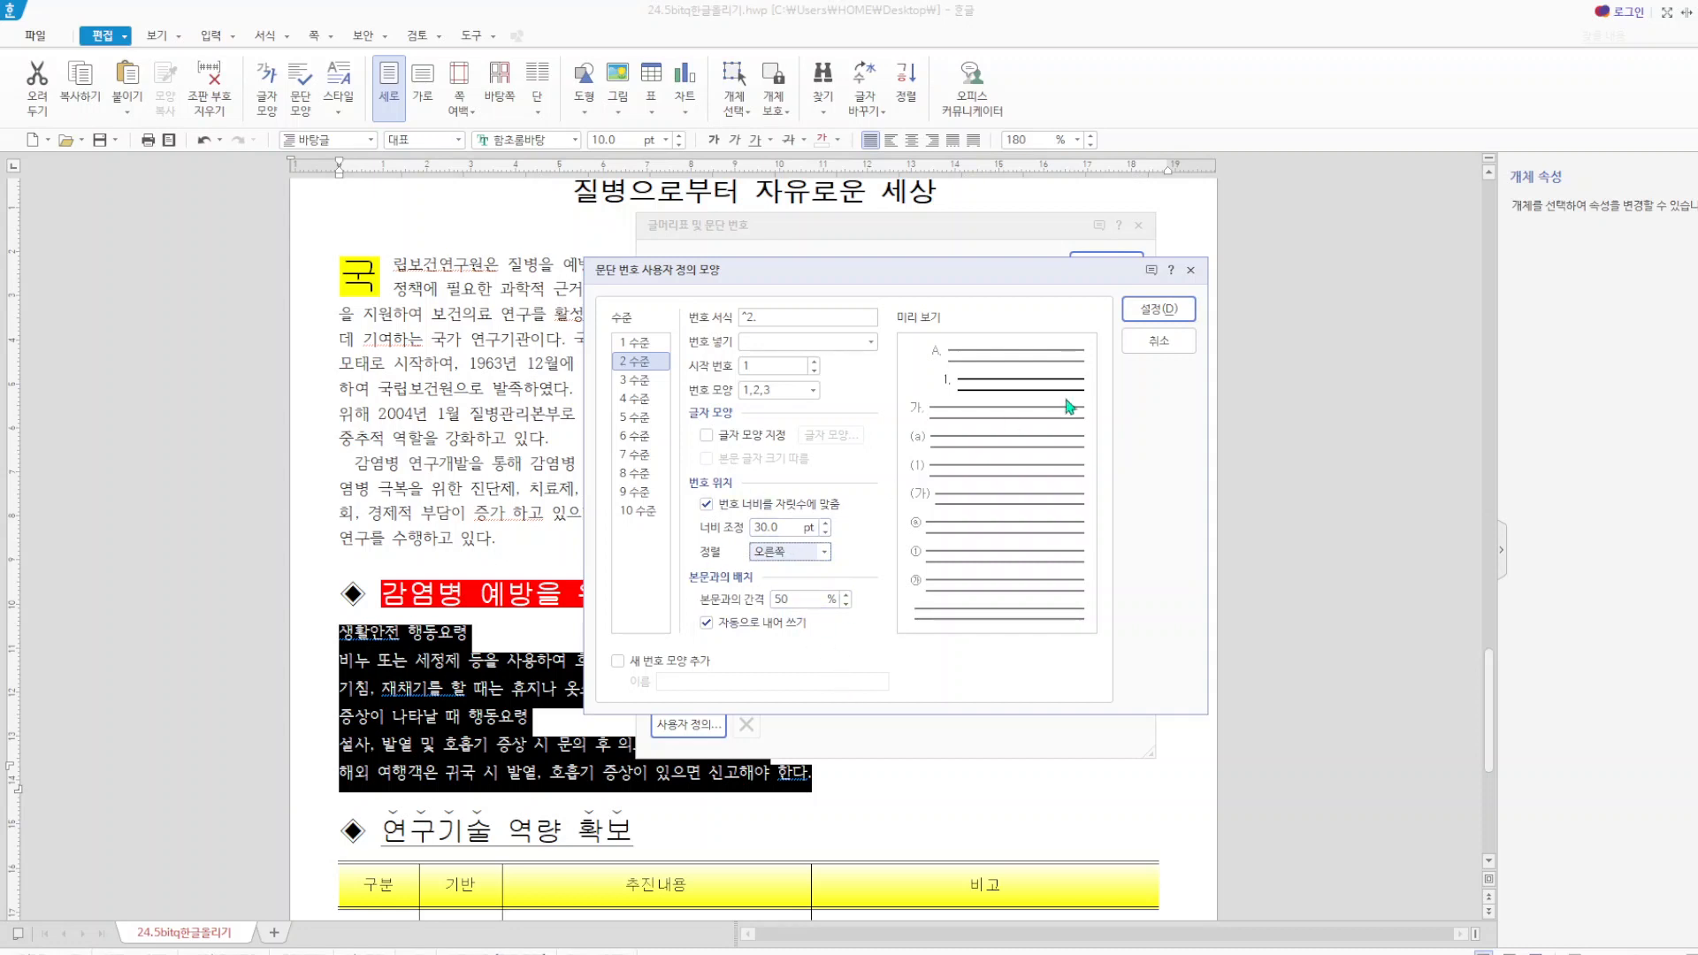
click(1142, 319)
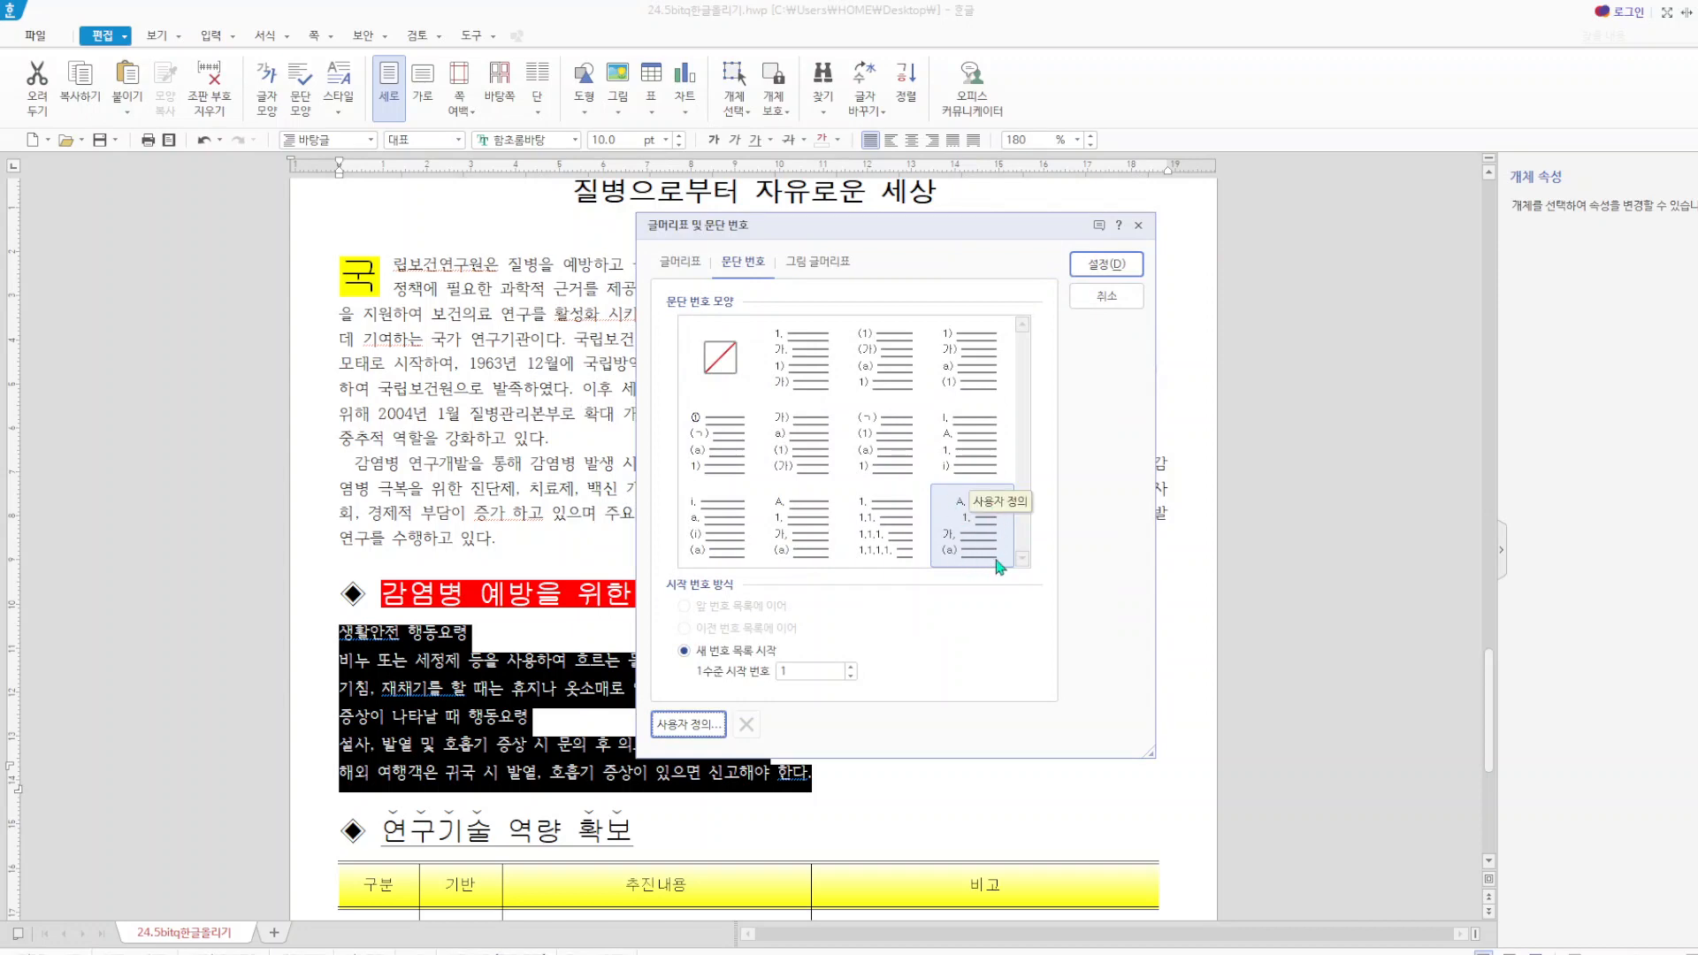
click(1110, 267)
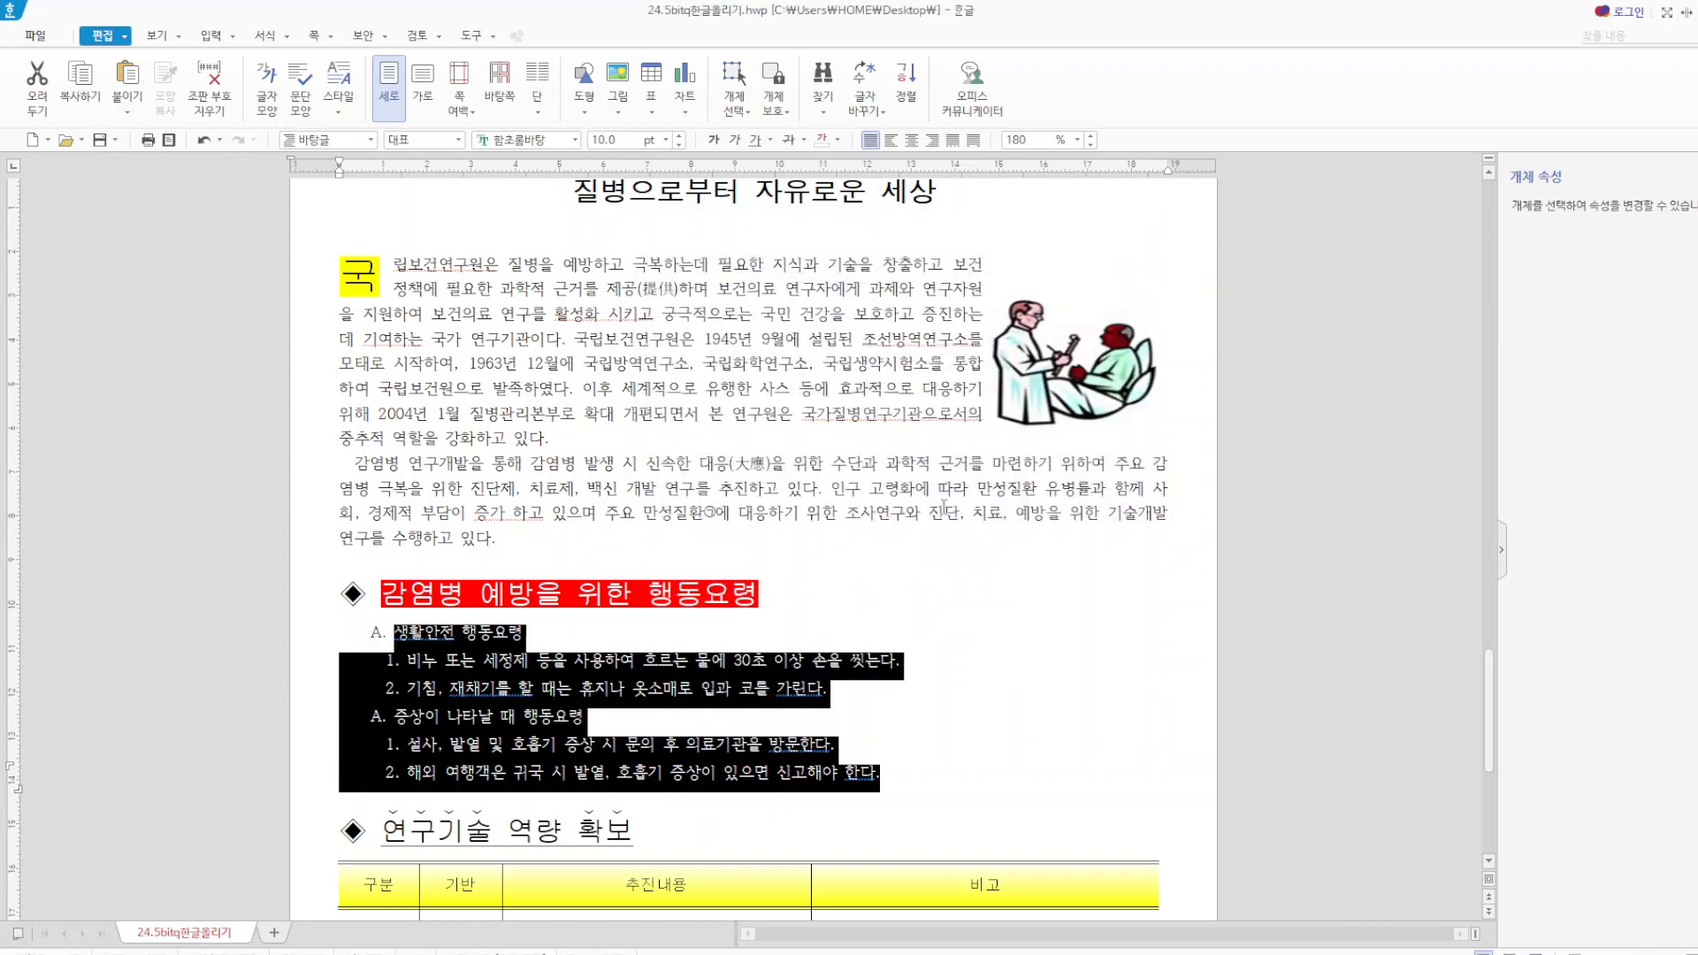
click(970, 678)
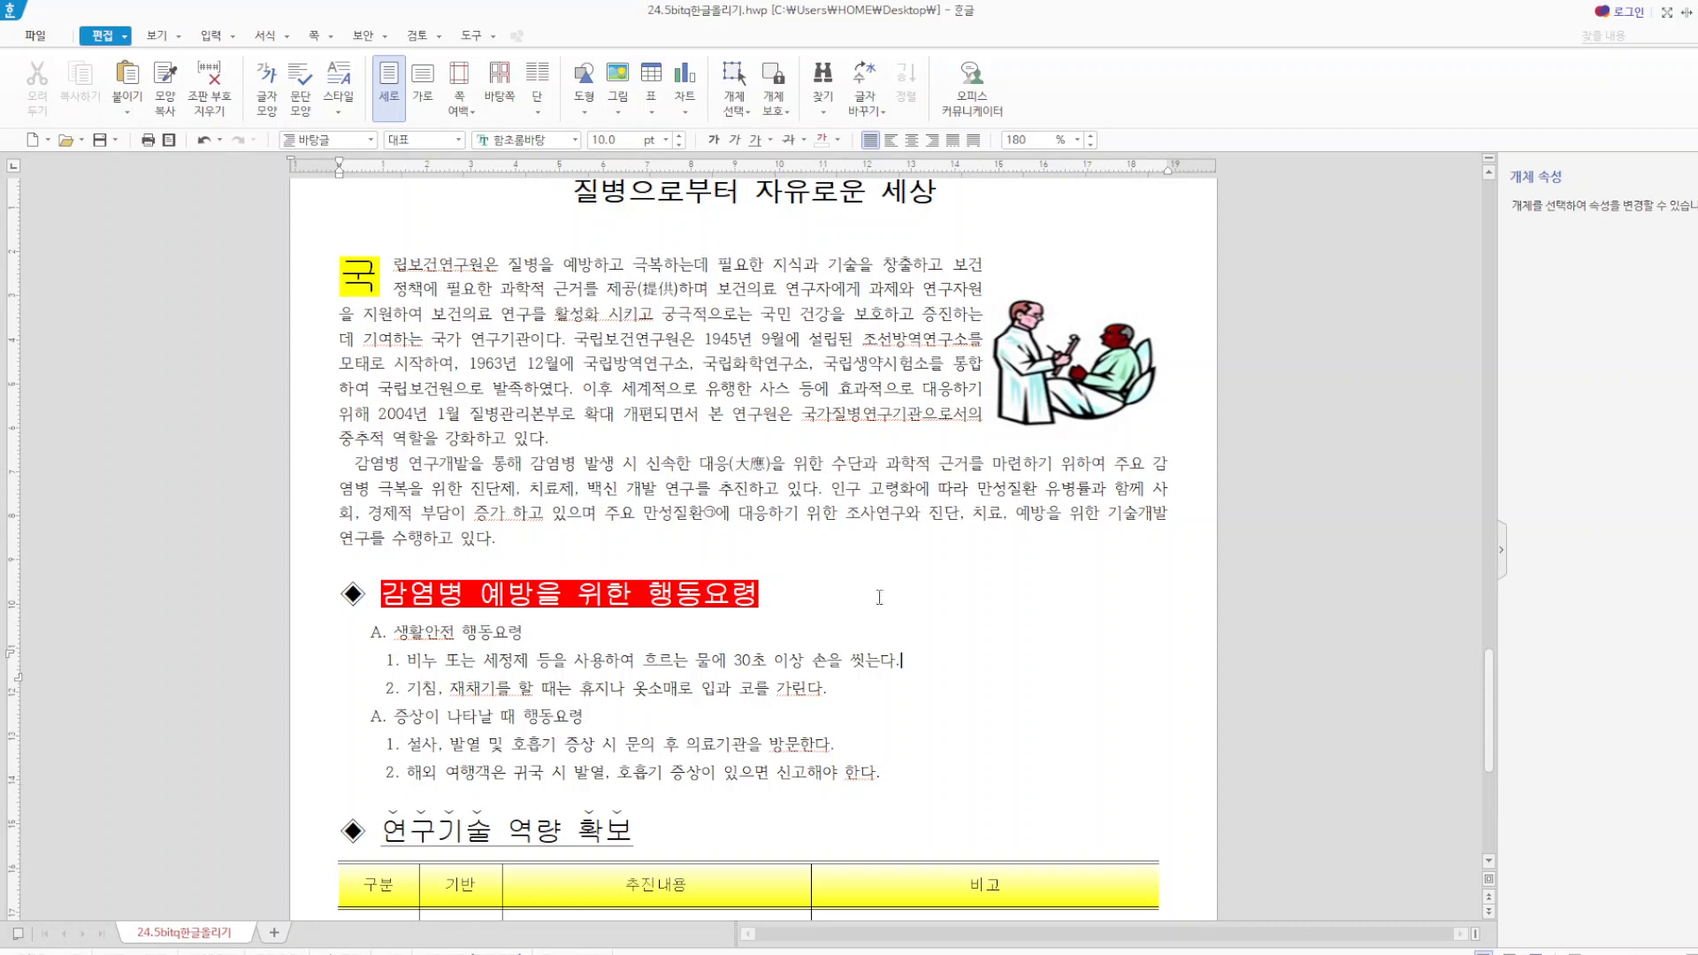
Check the underline formatting of the heading 연구기술 역량 확보 above the table.
scroll(879, 597, down, 5)
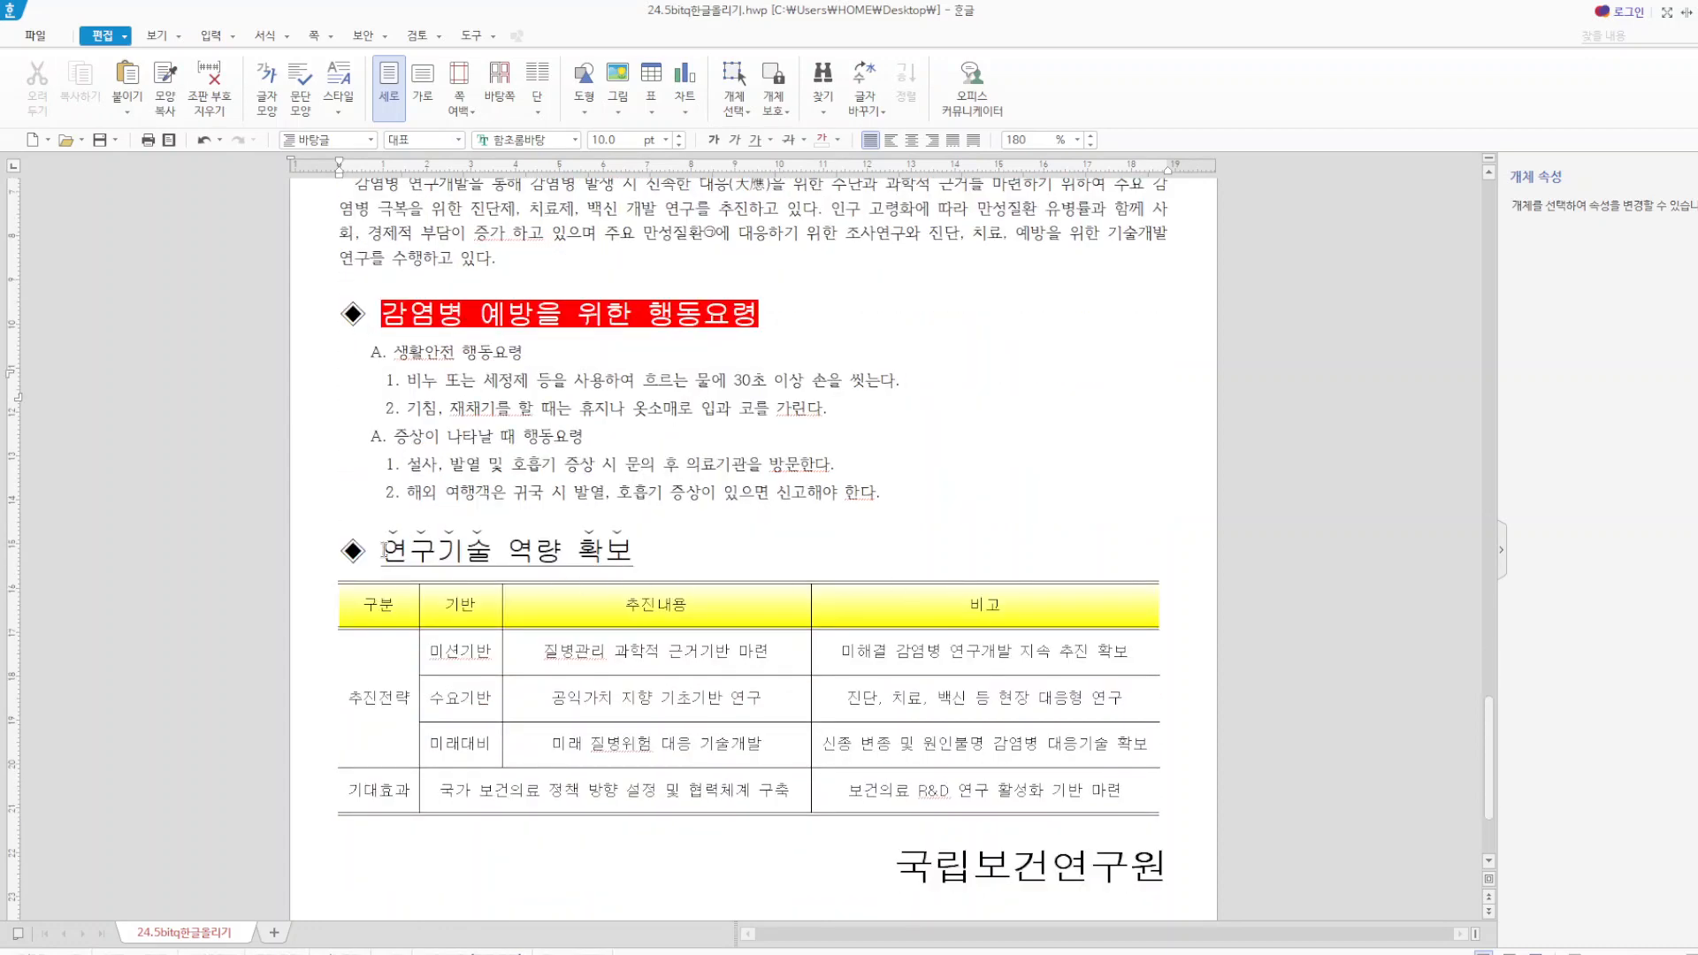
drag(383, 550, 664, 563)
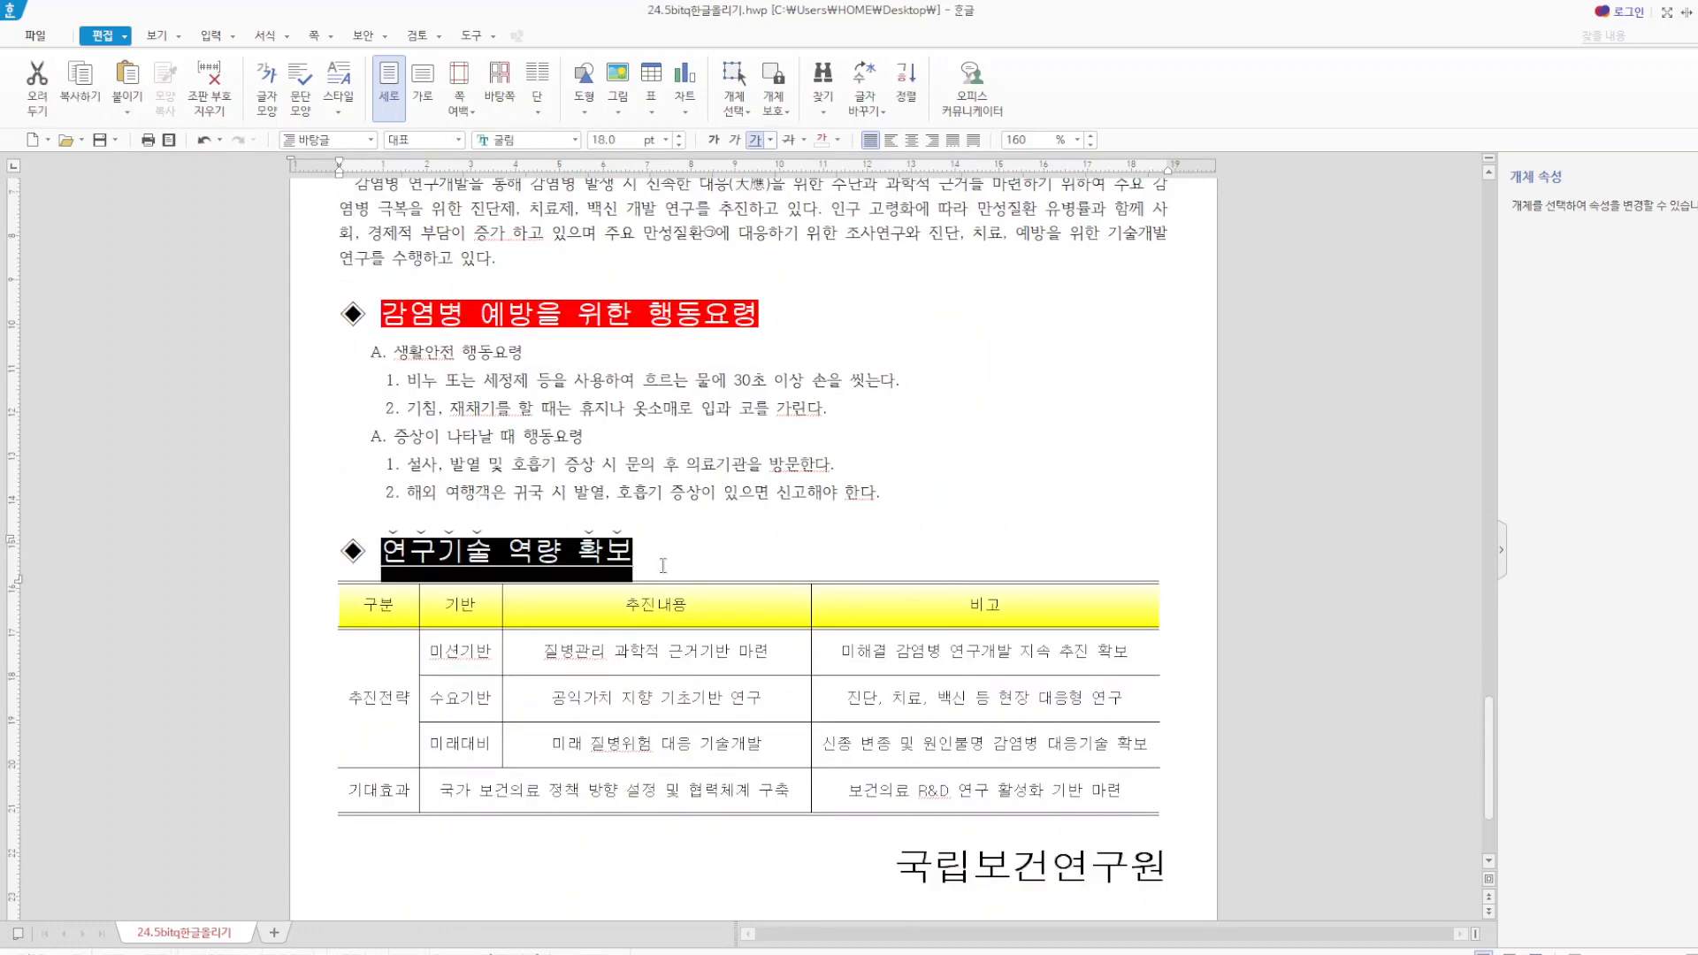
click(717, 561)
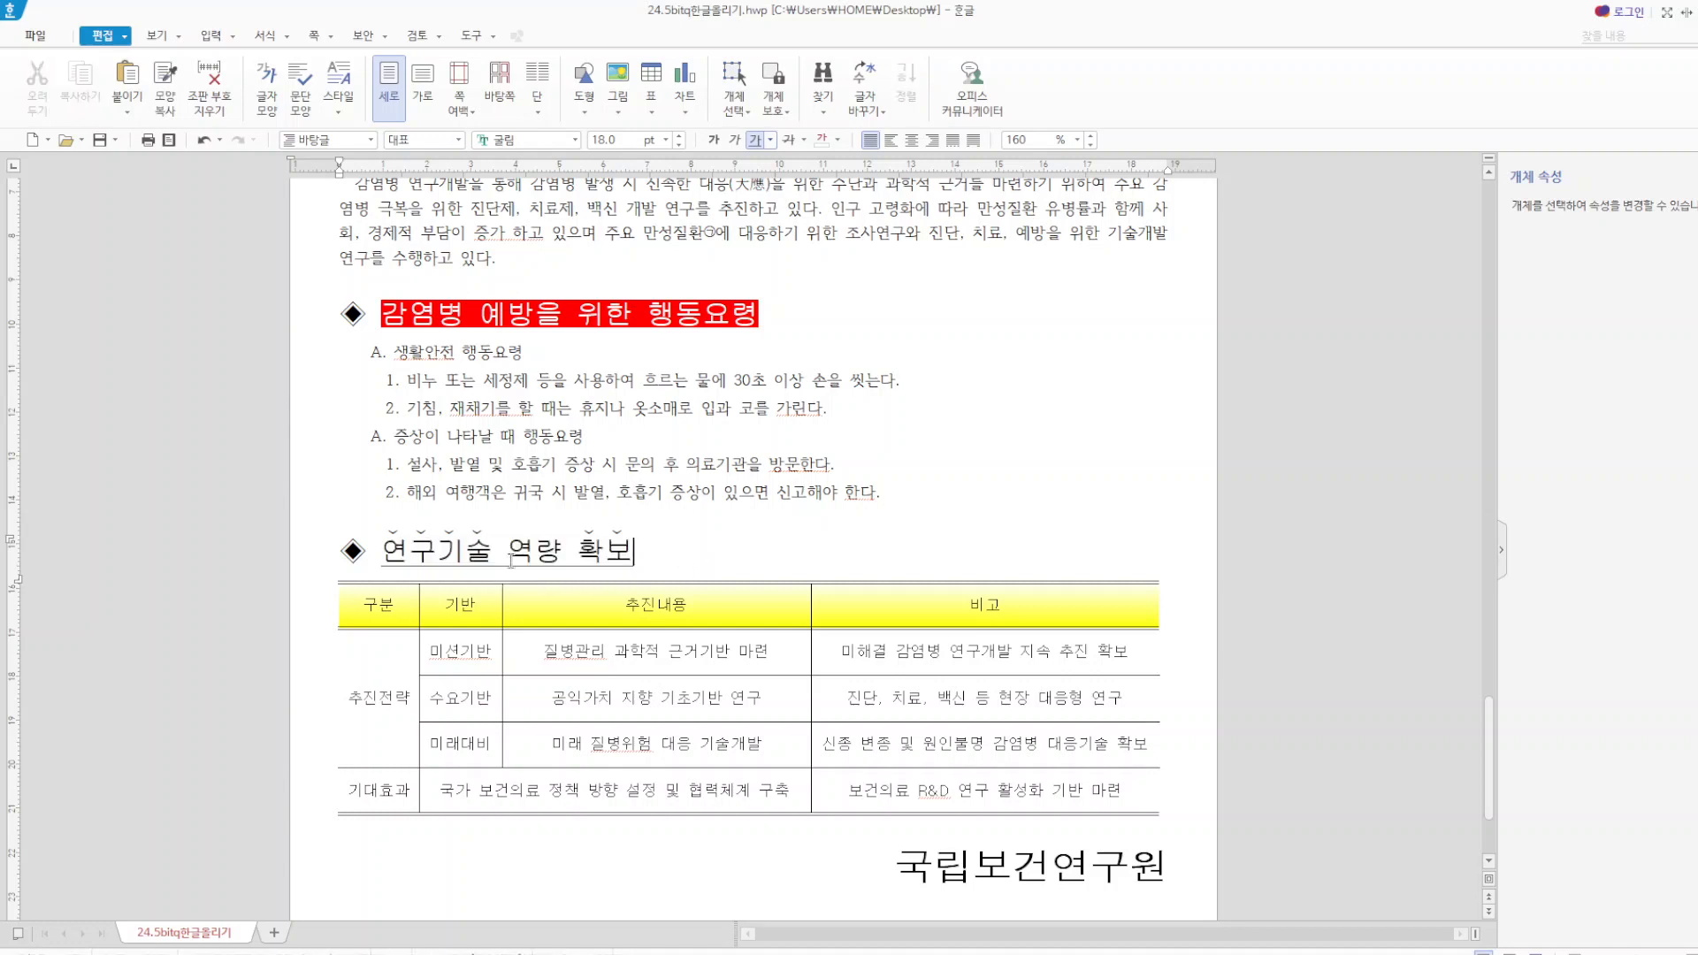
drag(390, 552, 633, 555)
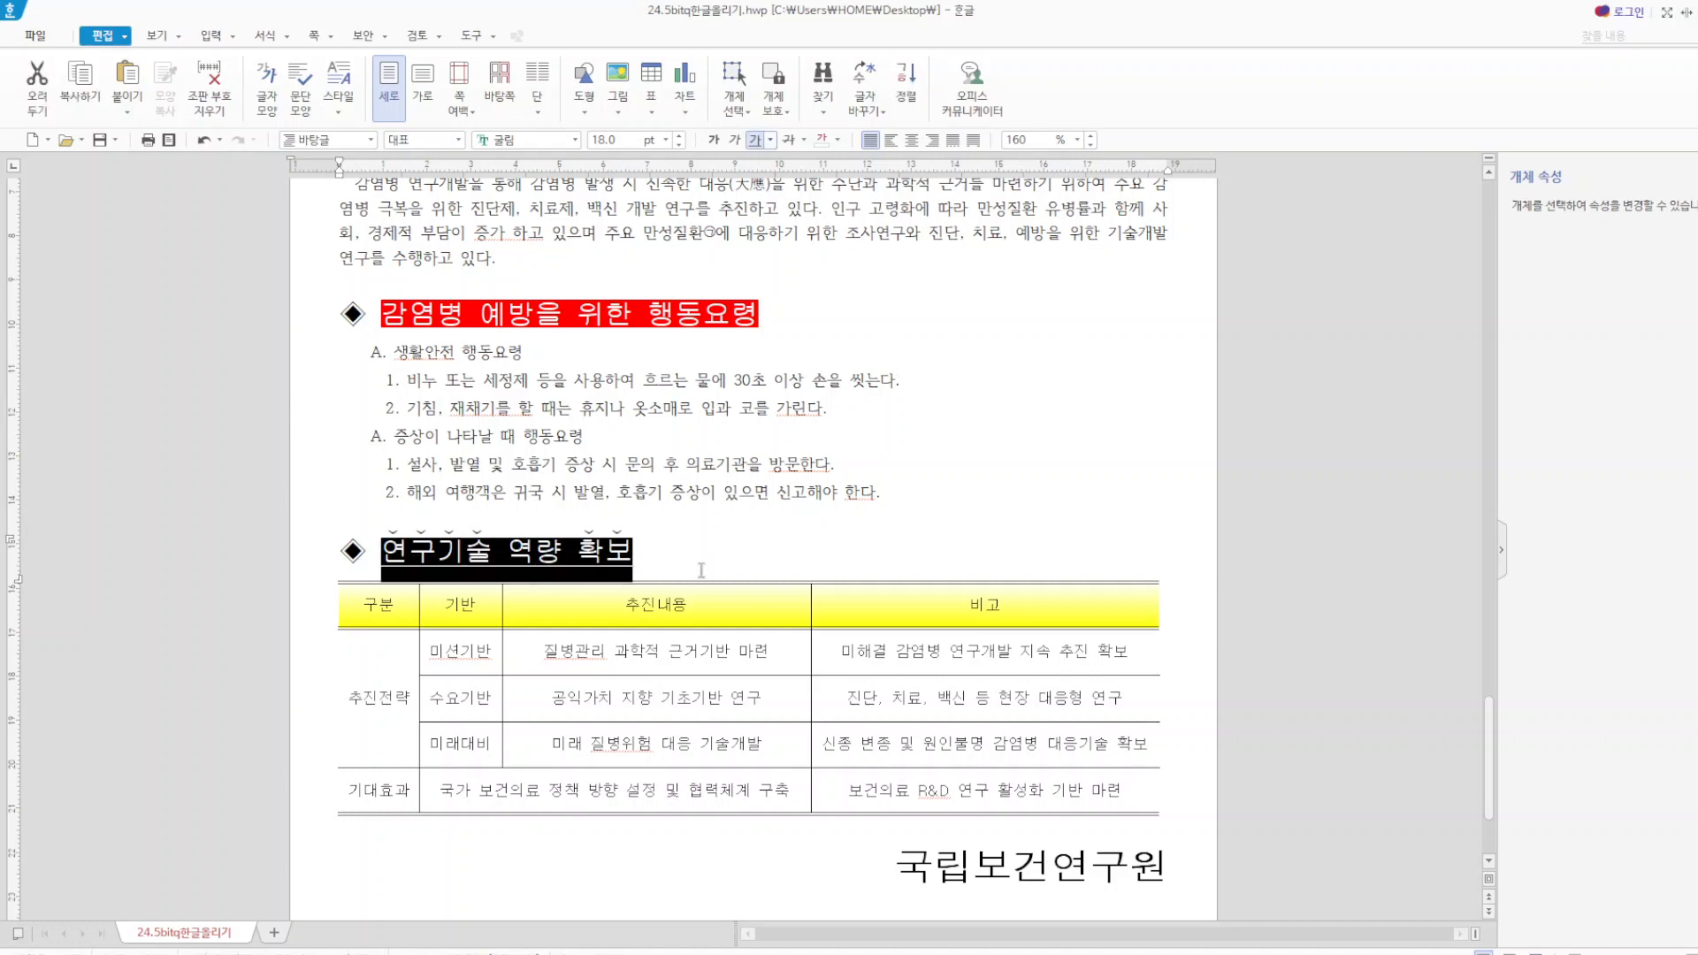
click(759, 141)
click(1008, 556)
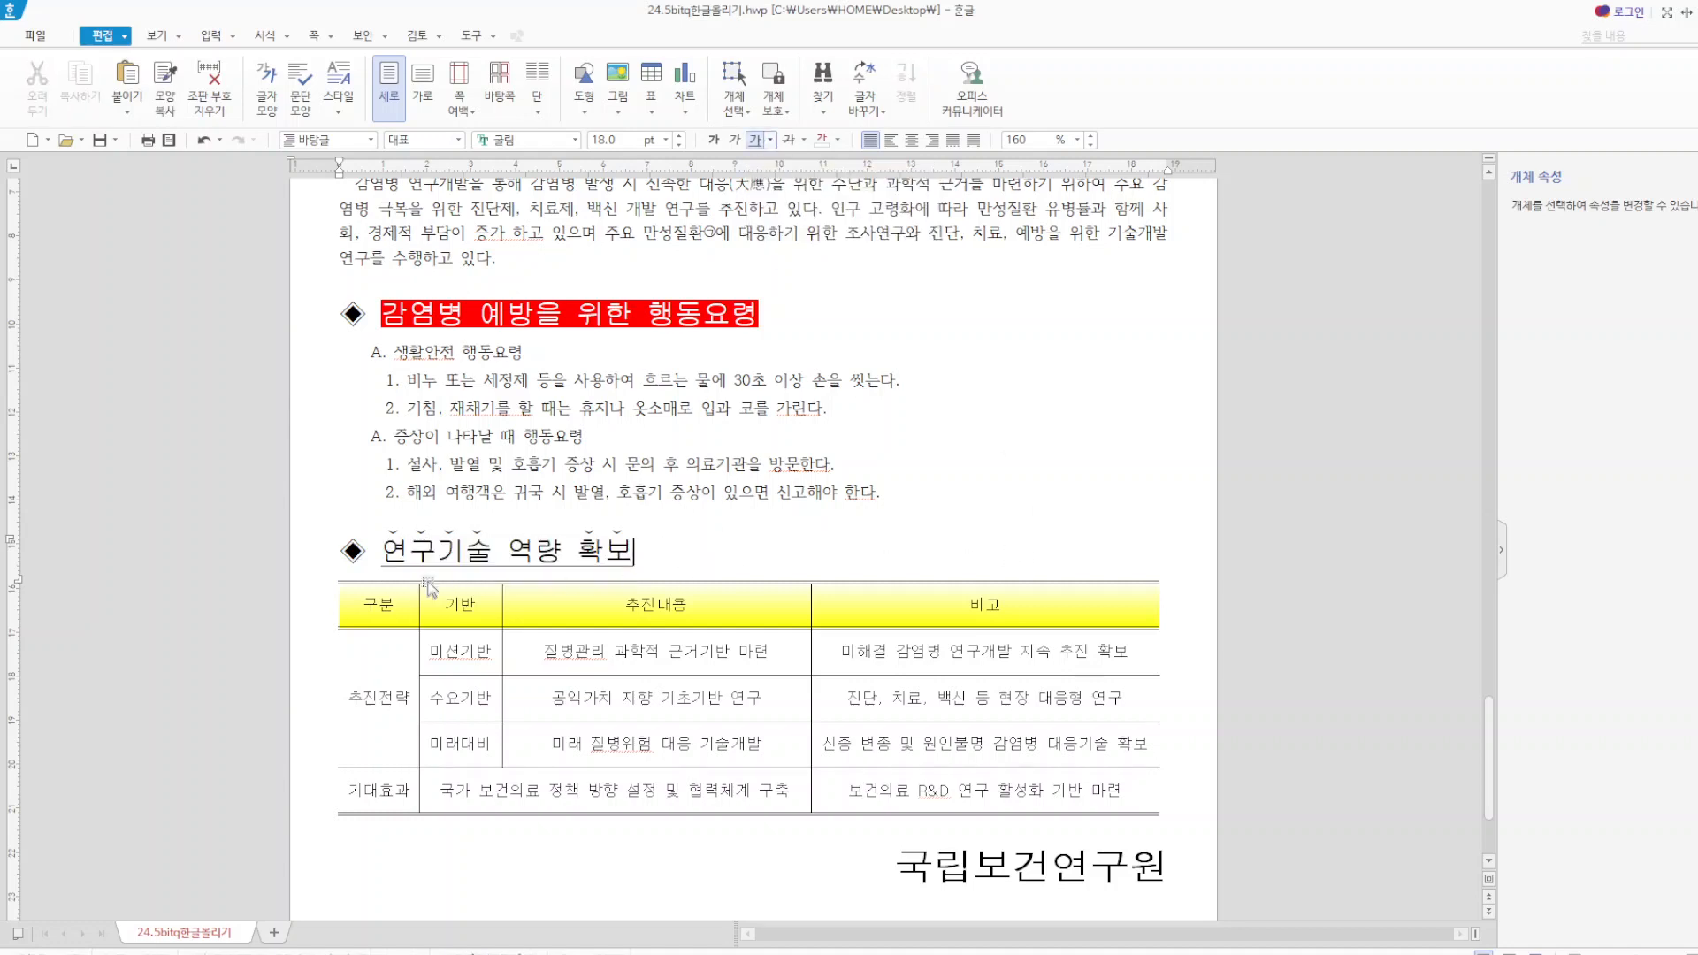
Review the emphasis mark options in the character settings for 연구기술, then locate the marks on 확보 in the same heading.
drag(387, 549, 494, 546)
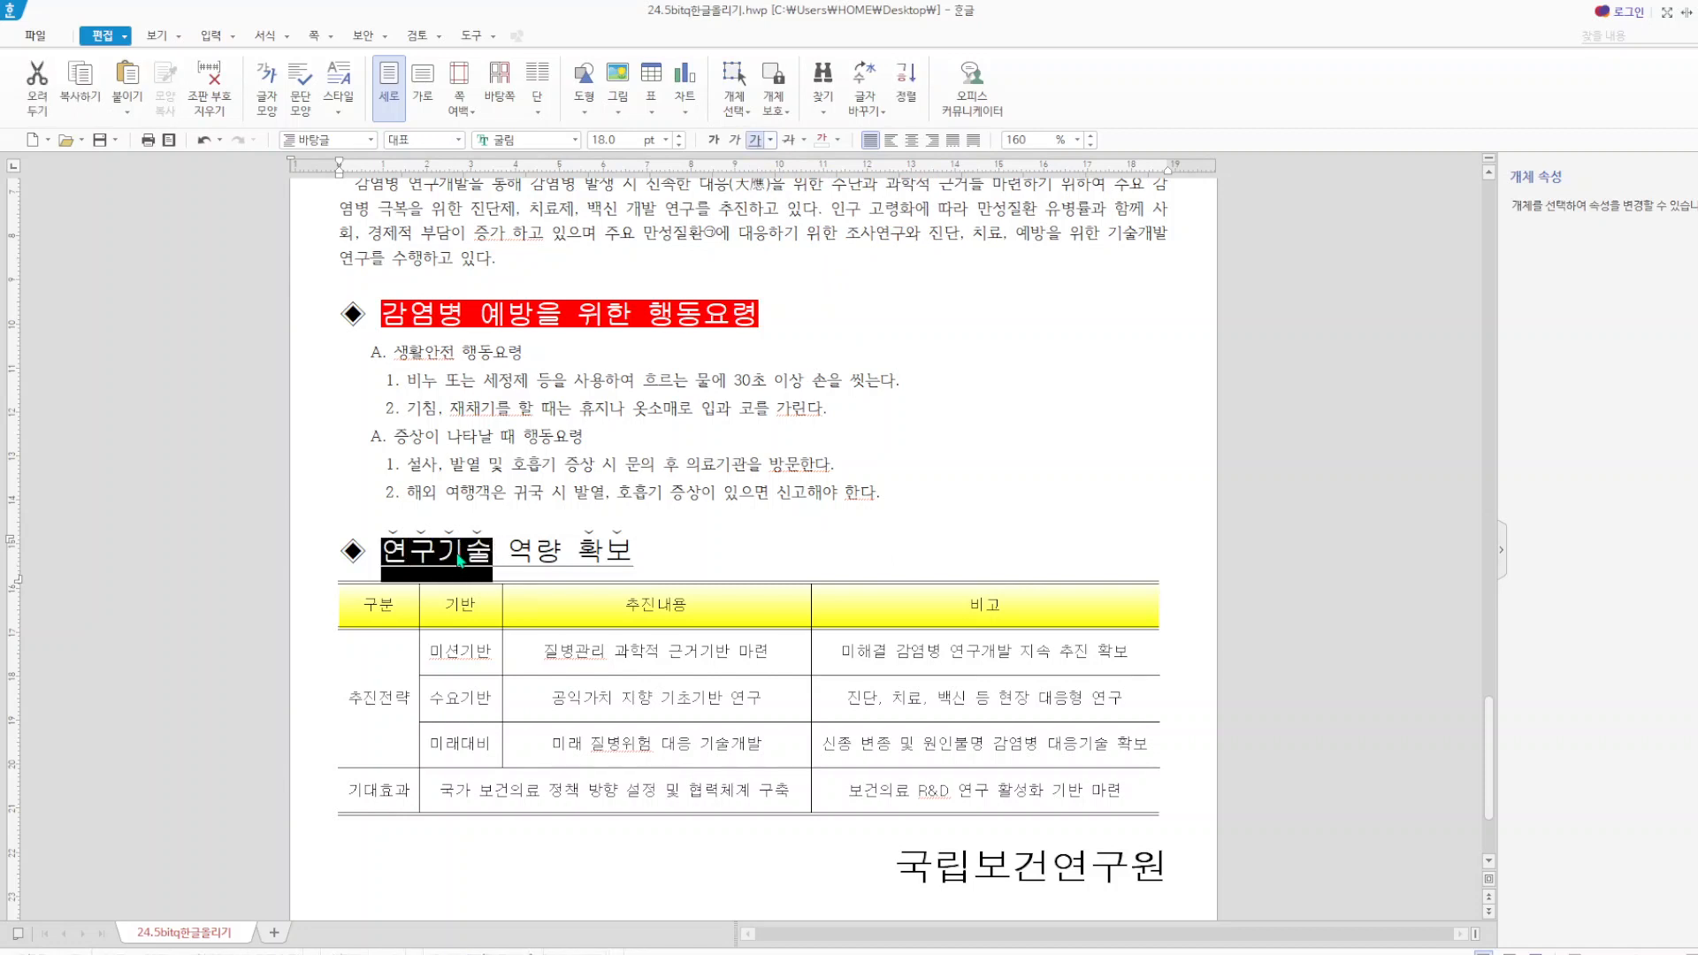
right_click(458, 557)
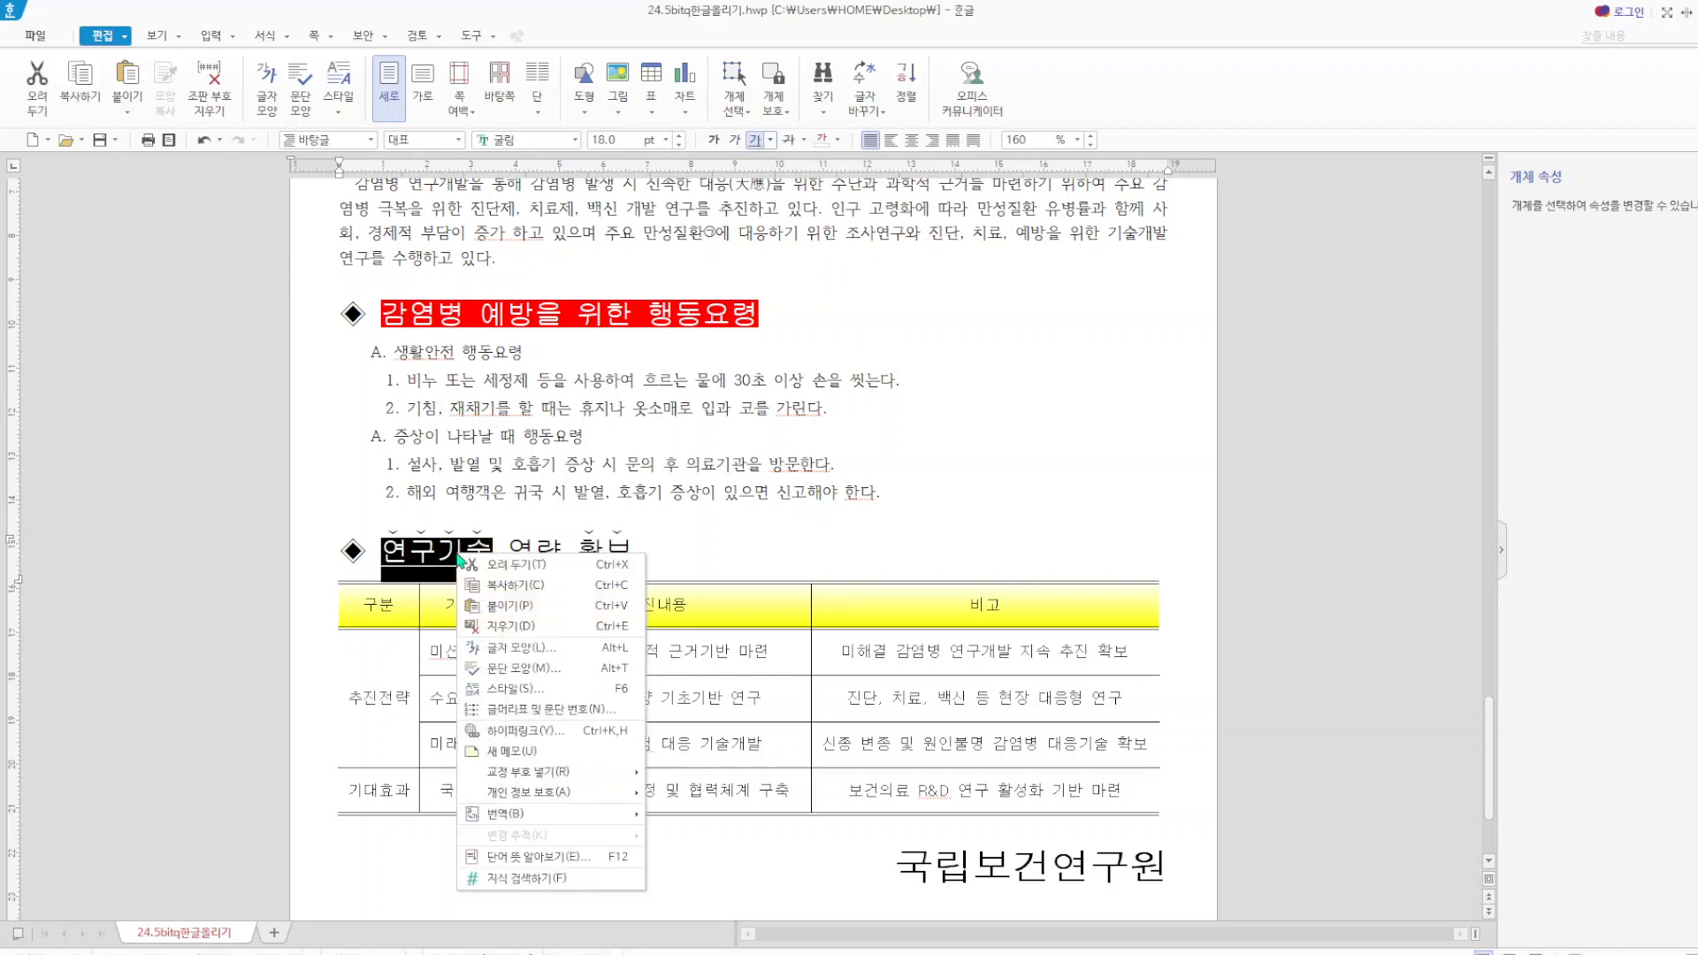
click(558, 648)
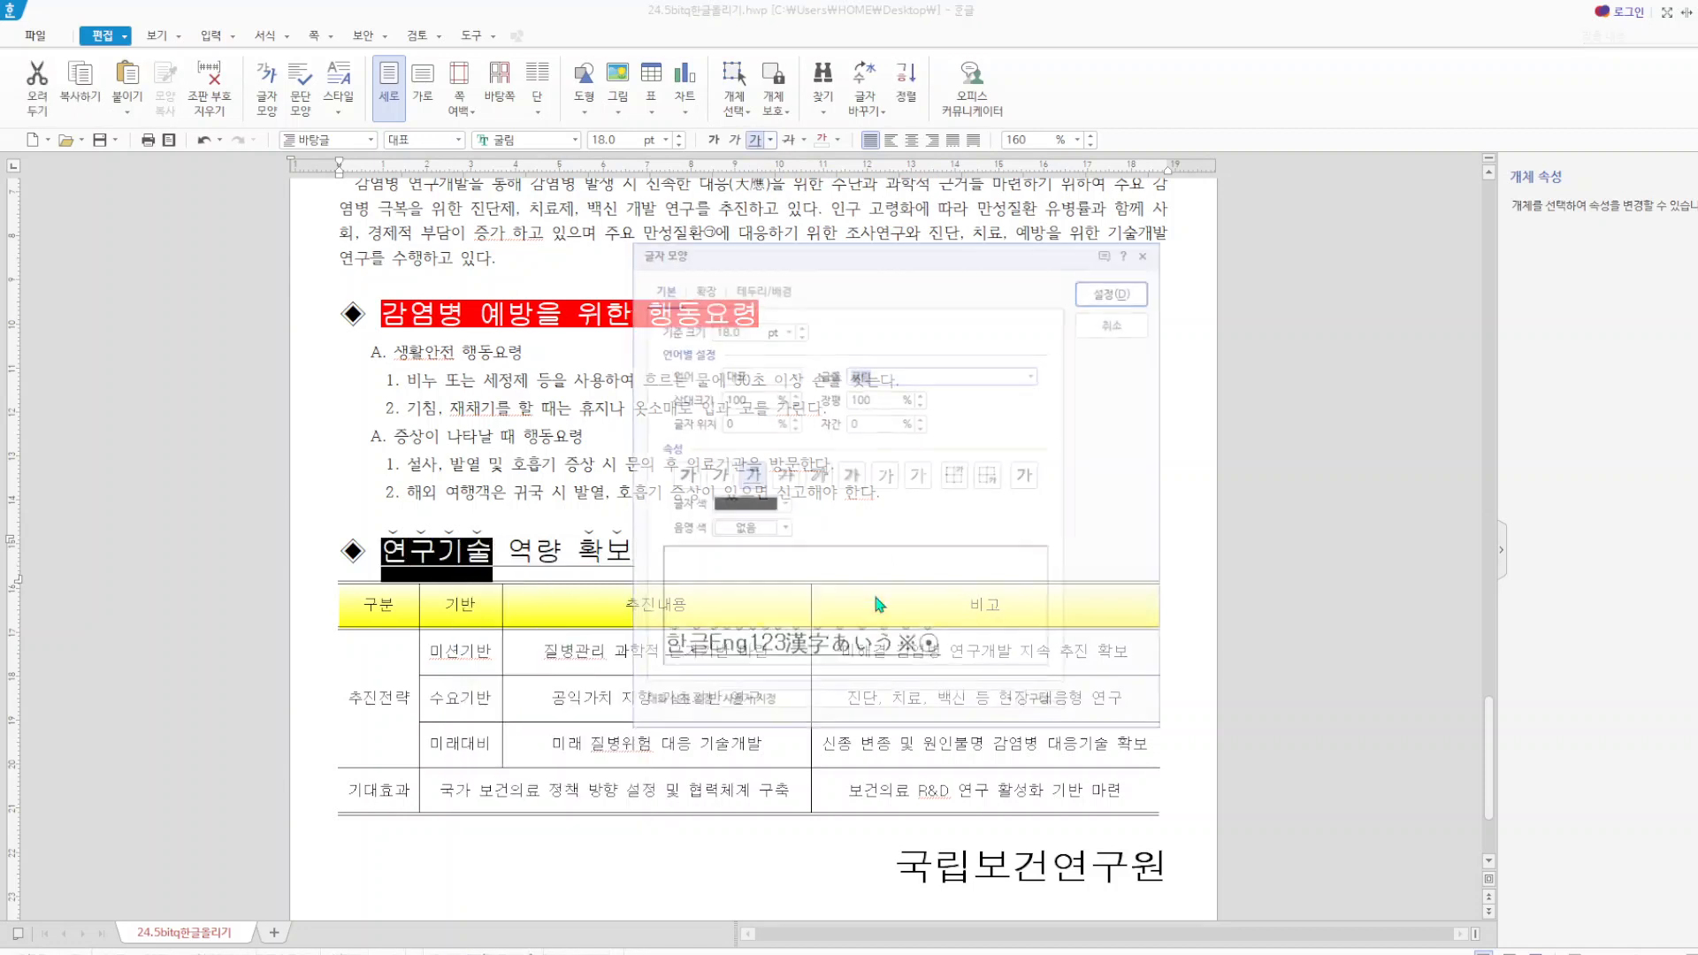
click(702, 288)
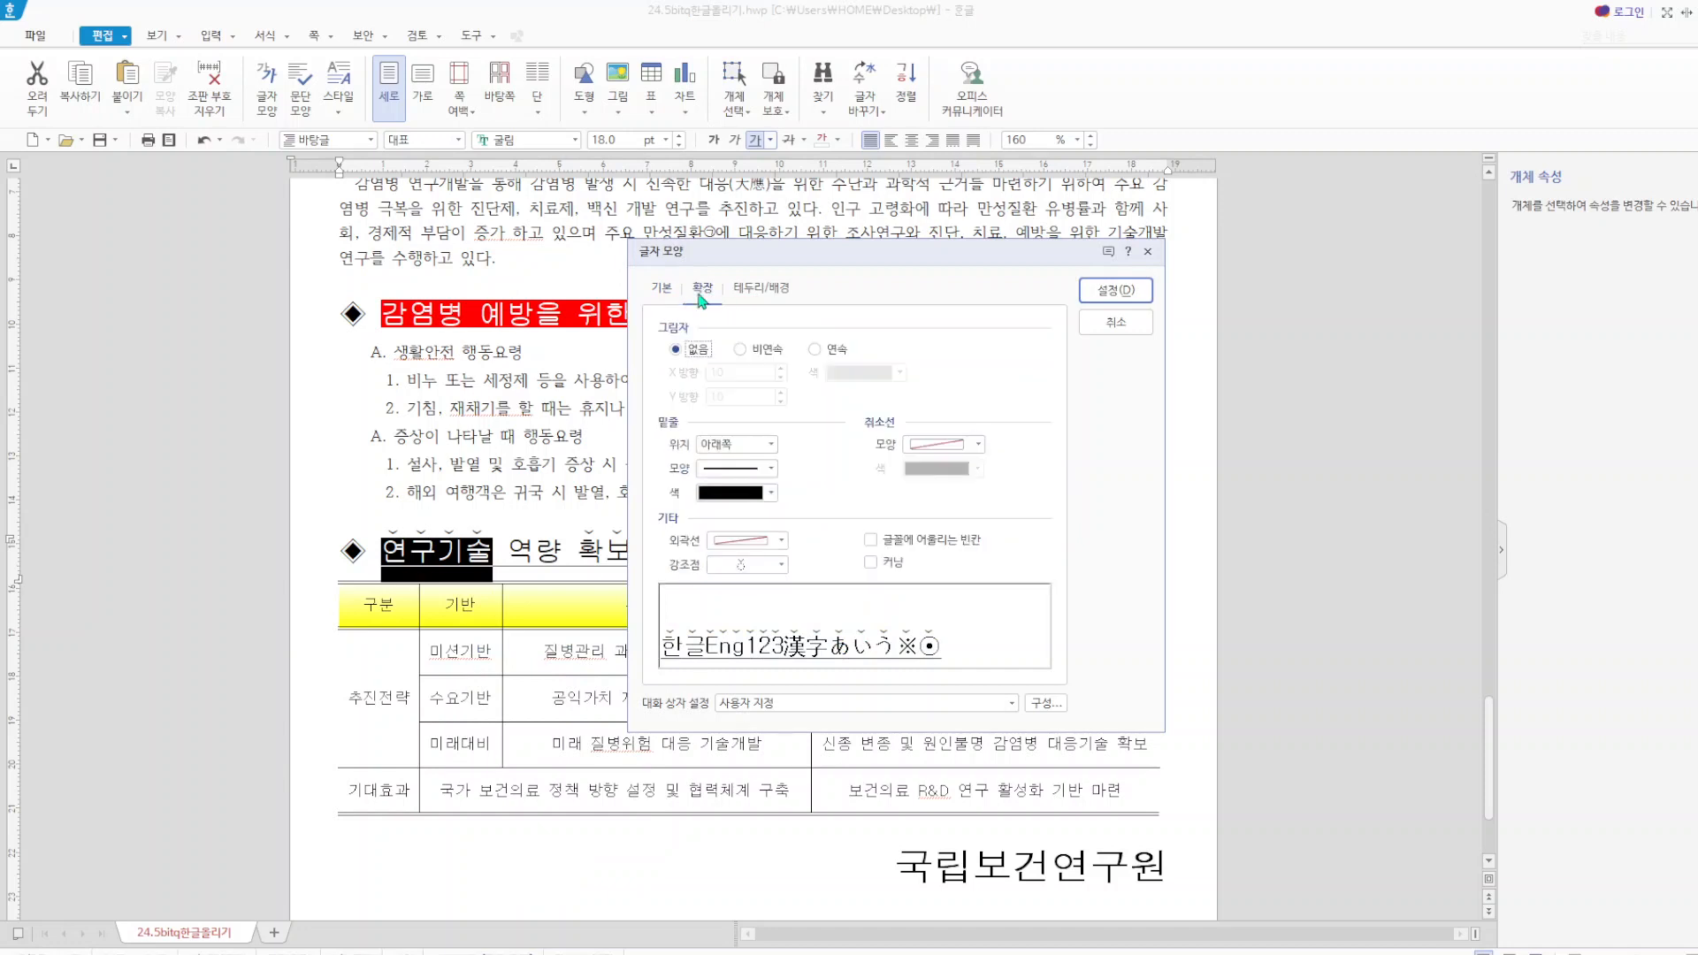
click(782, 565)
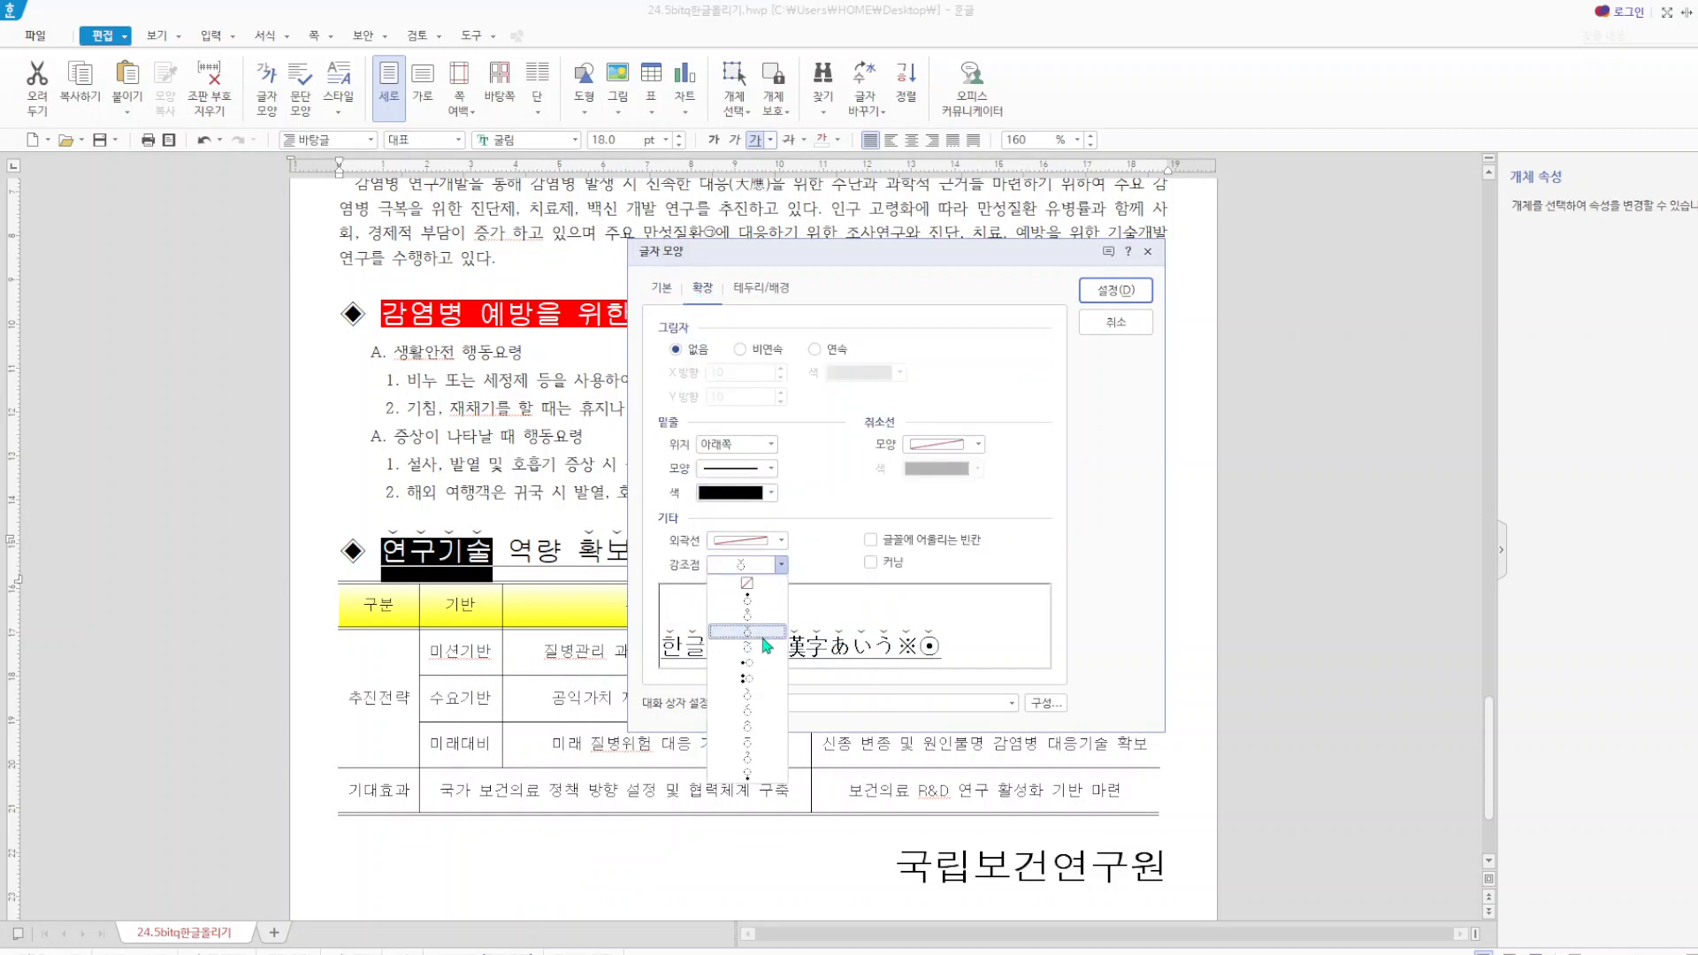
click(1147, 256)
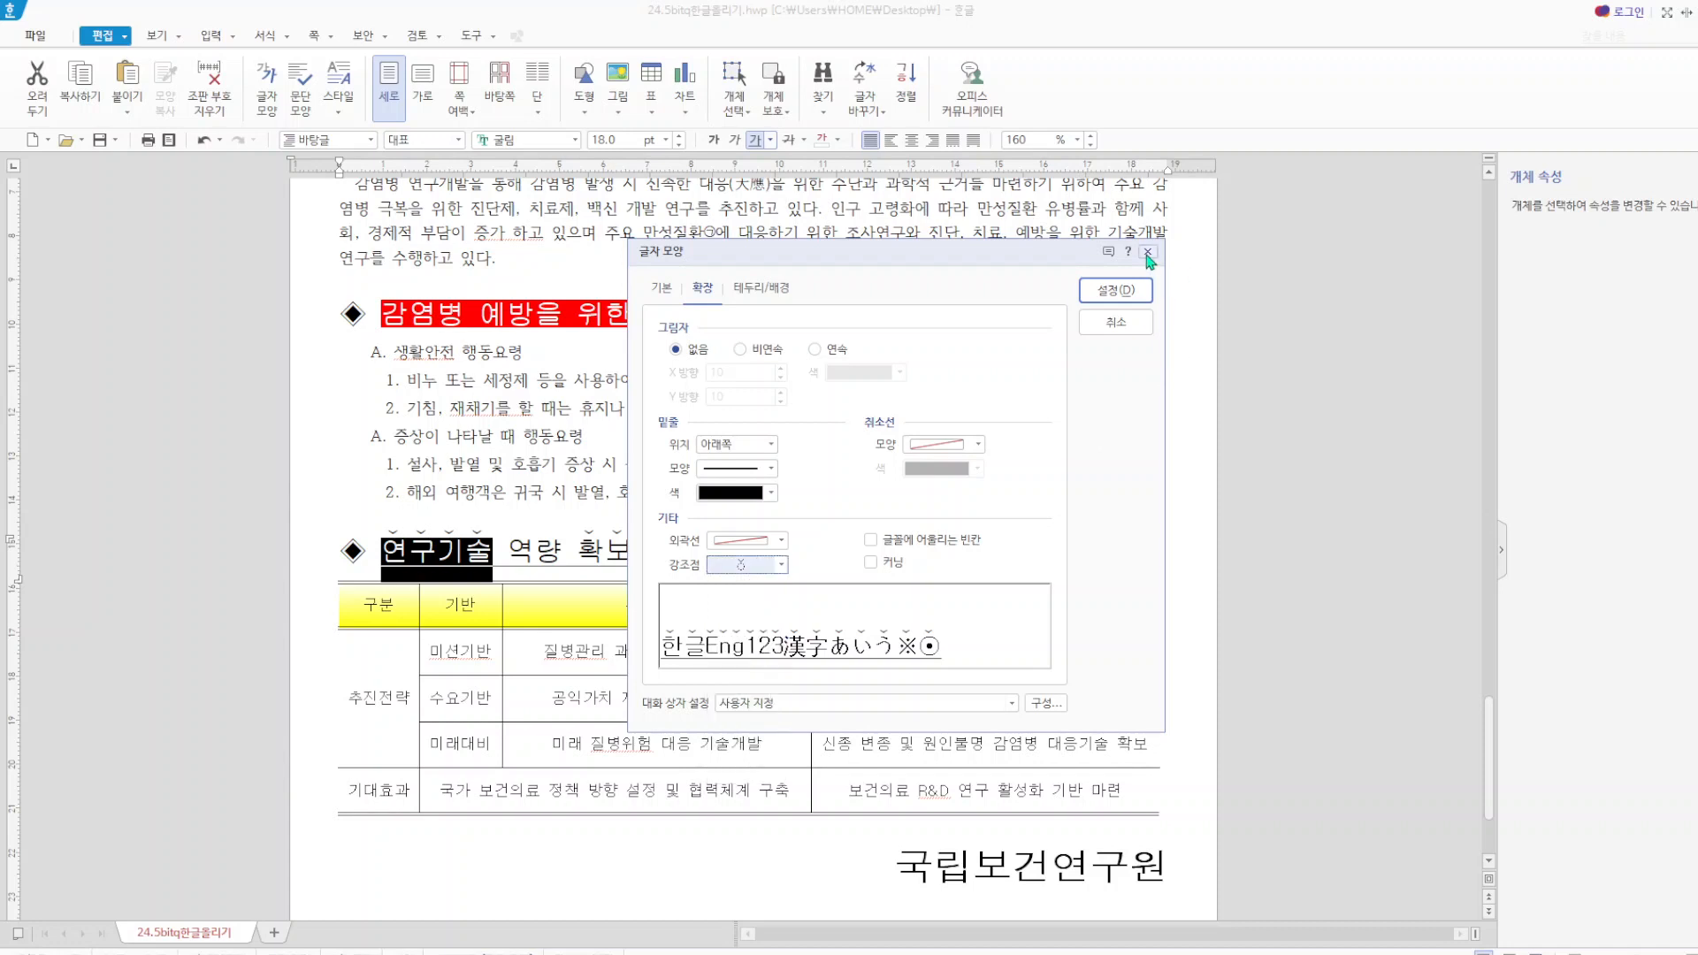
click(1116, 290)
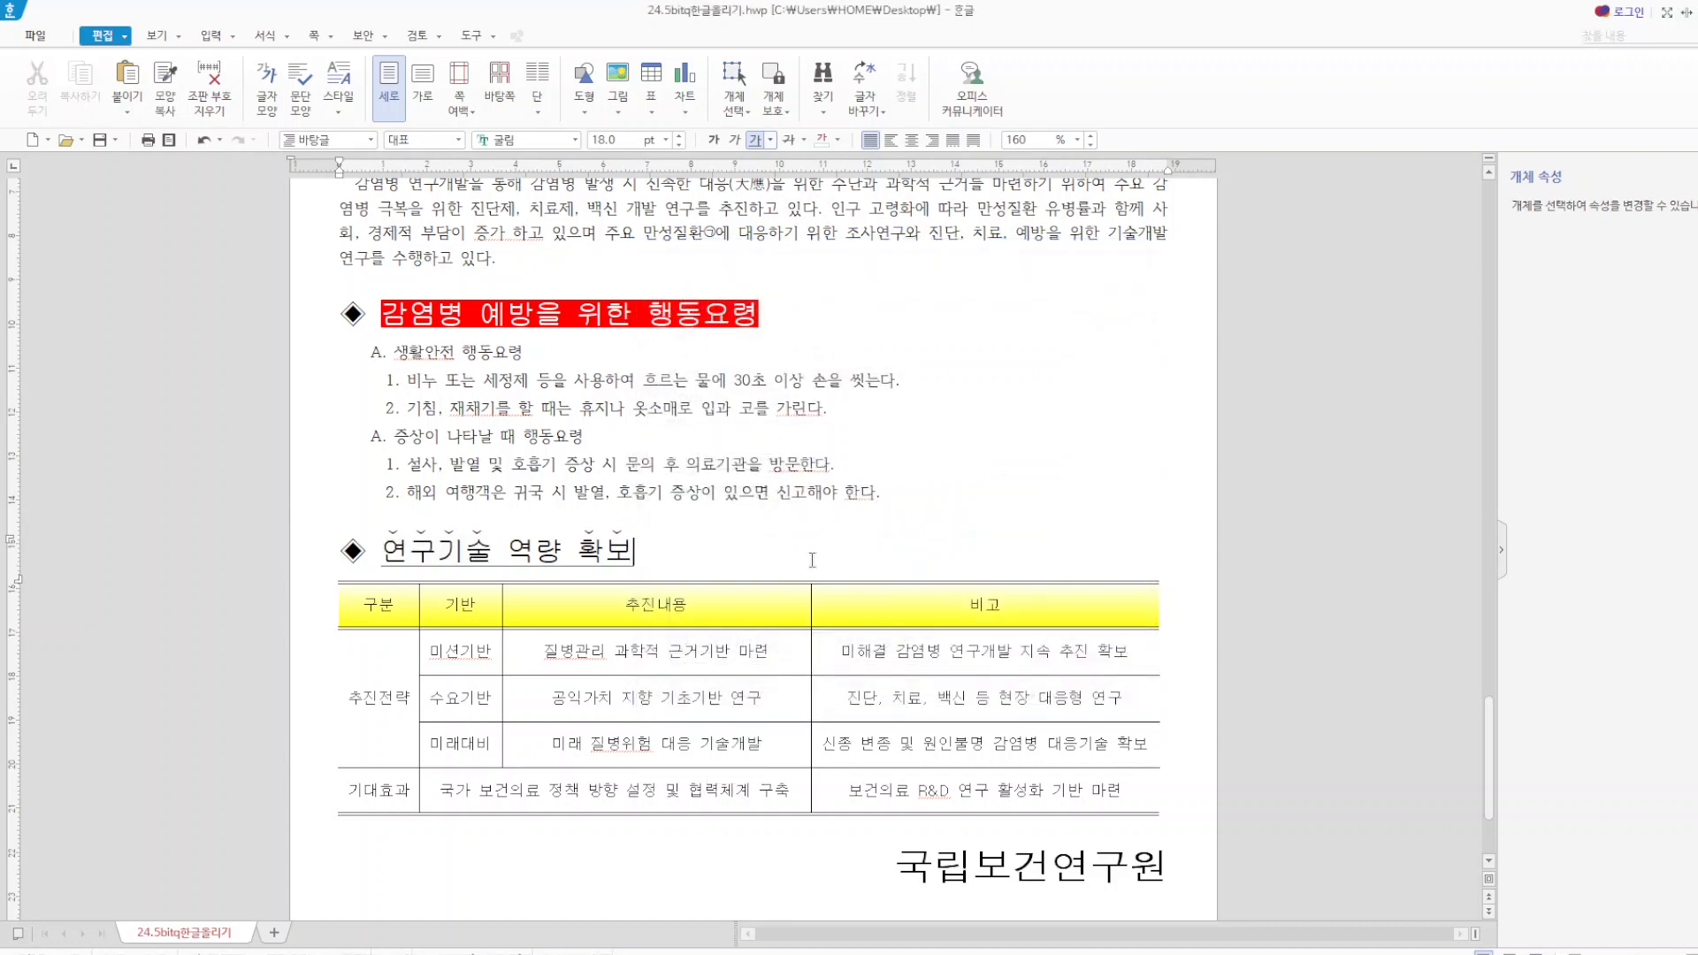
drag(576, 546, 631, 537)
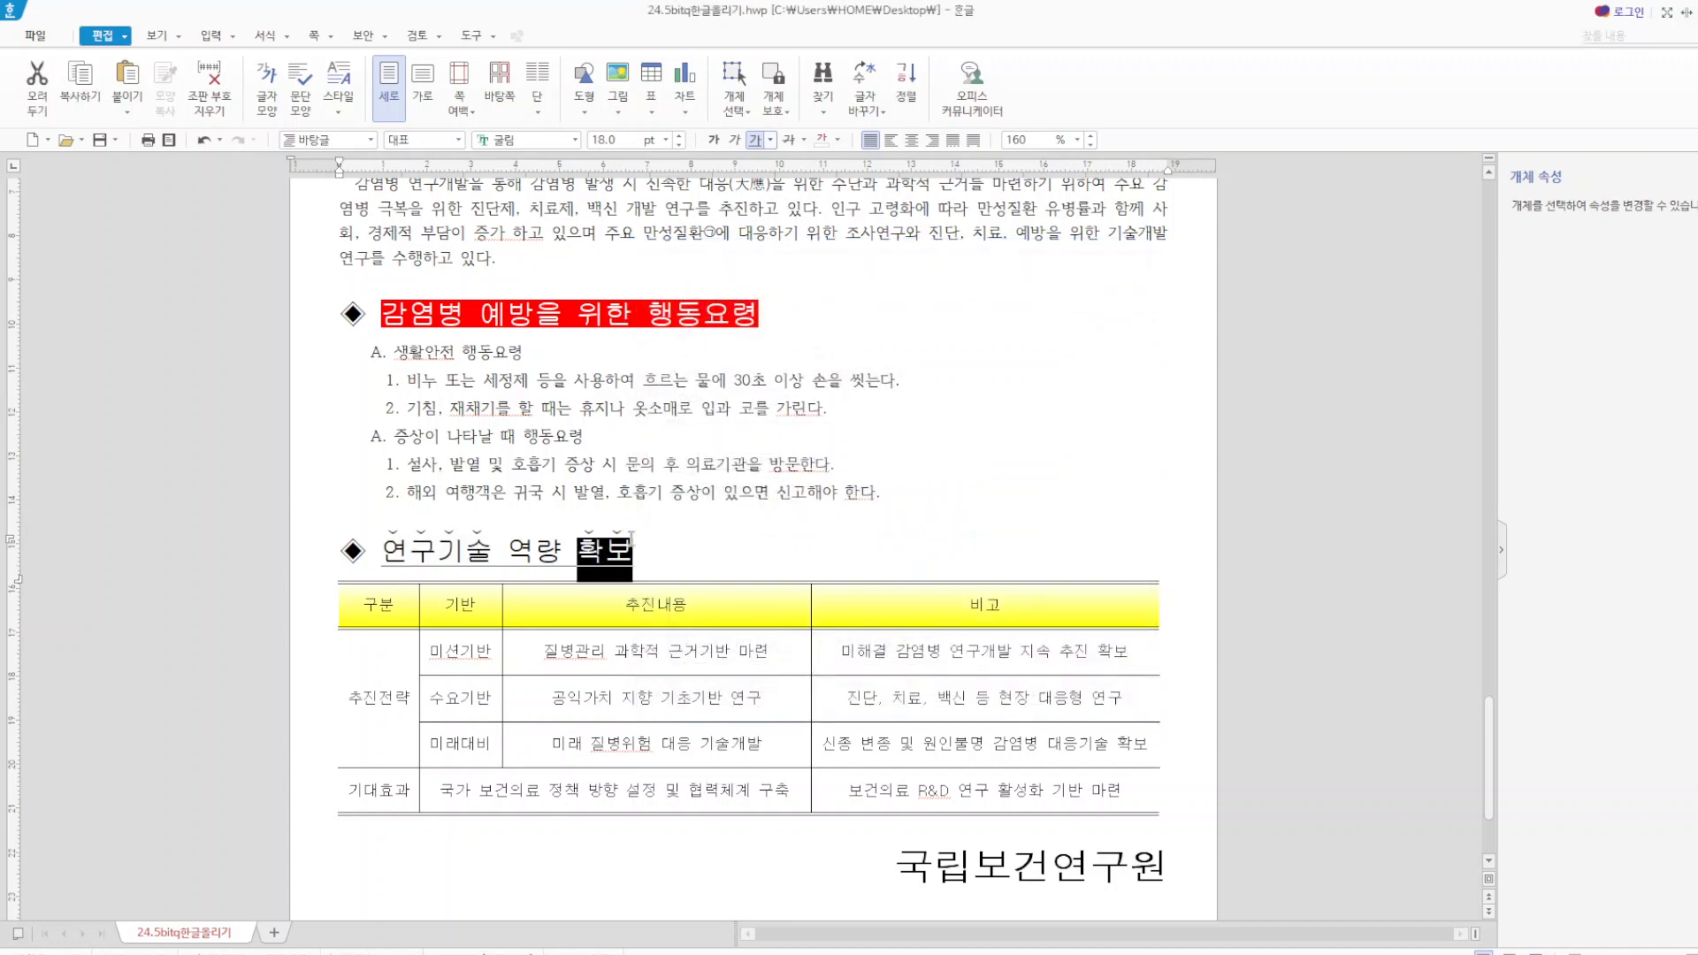
click(709, 545)
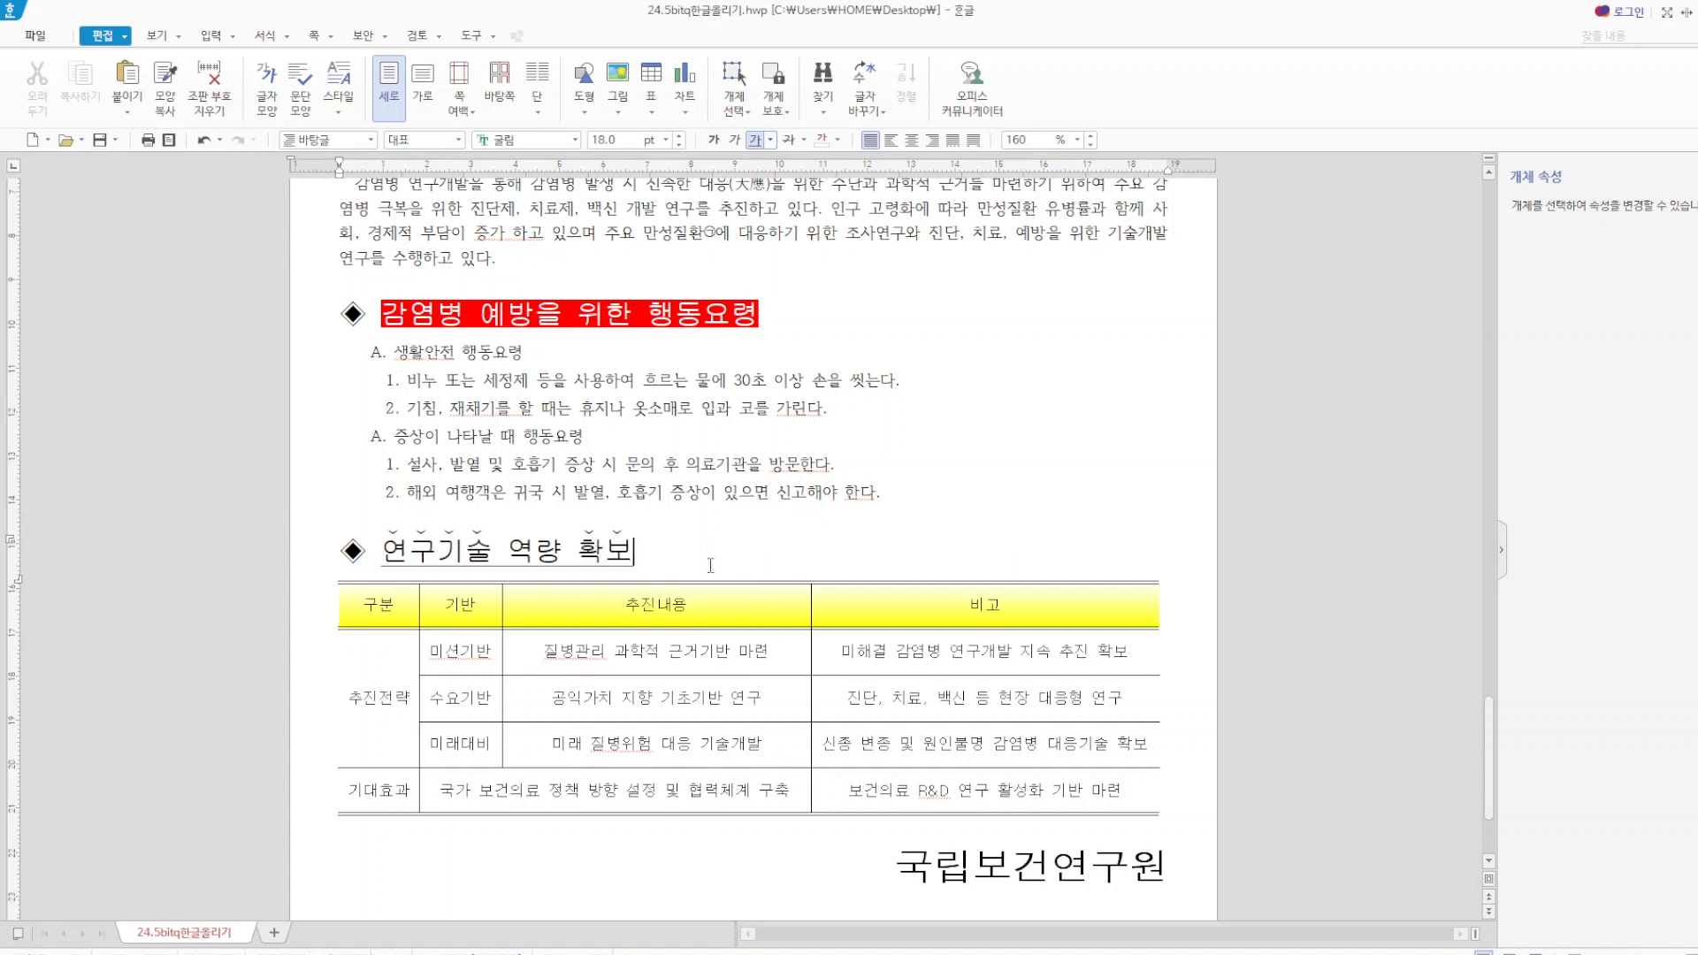
Apply solid 0.12 mm borders to all edges of every cell in the table under 연구기술 역량 확보.
drag(351, 629, 1194, 831)
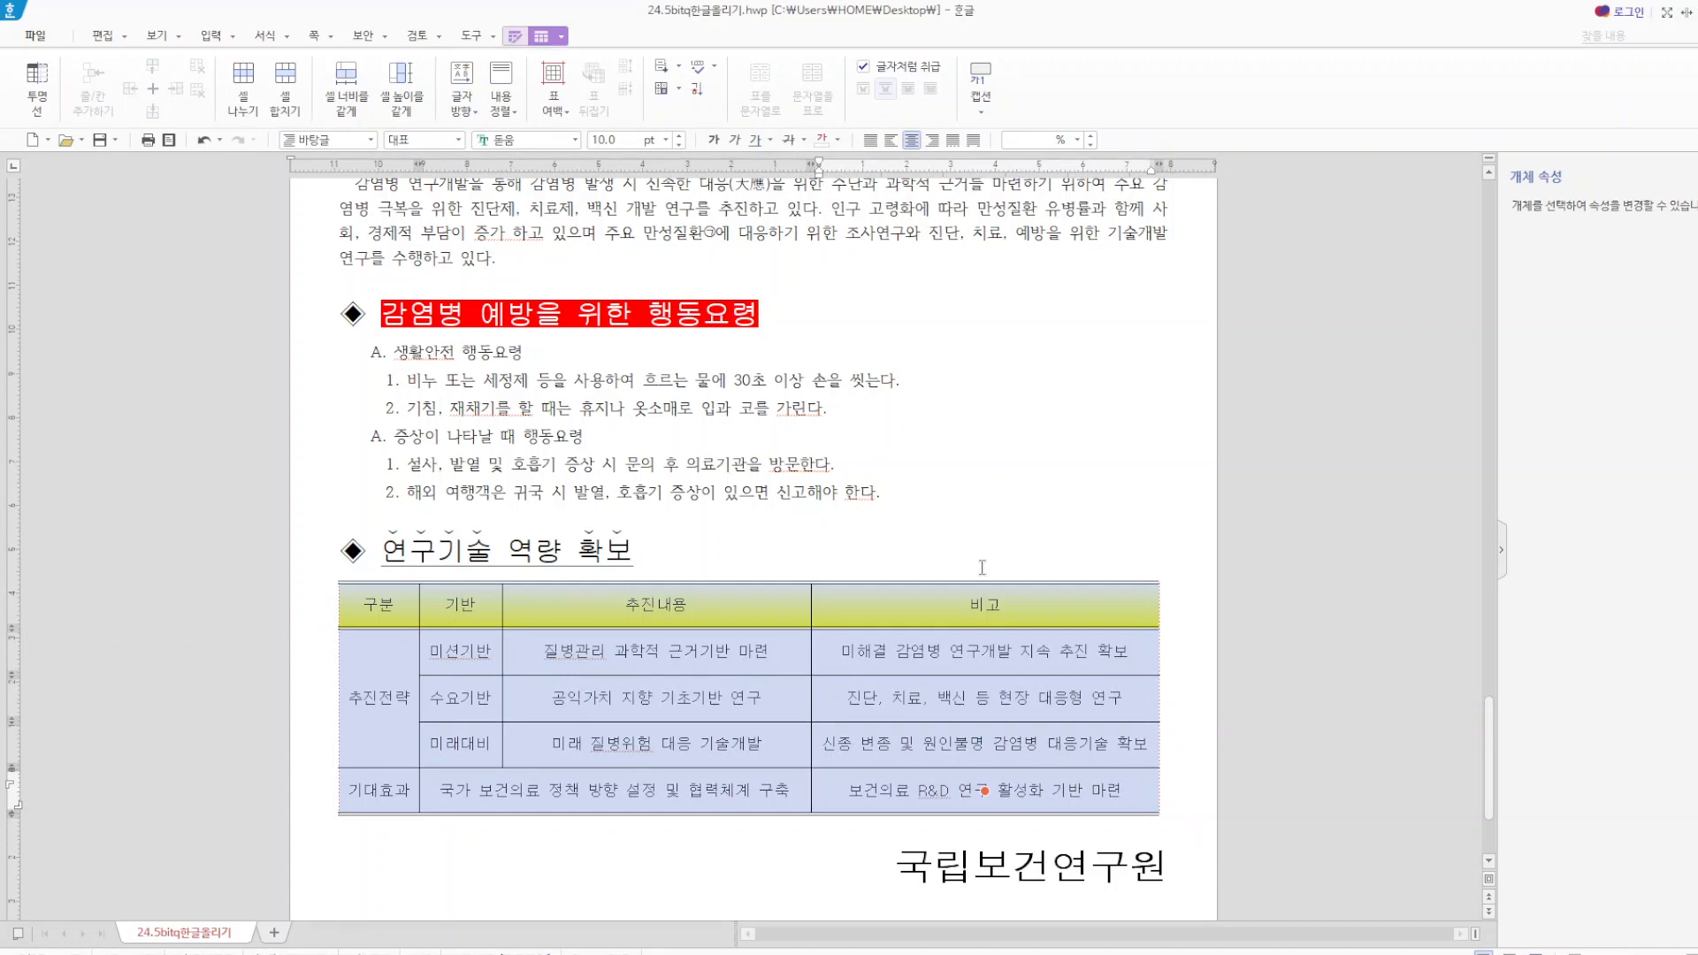
key(l)
click(793, 298)
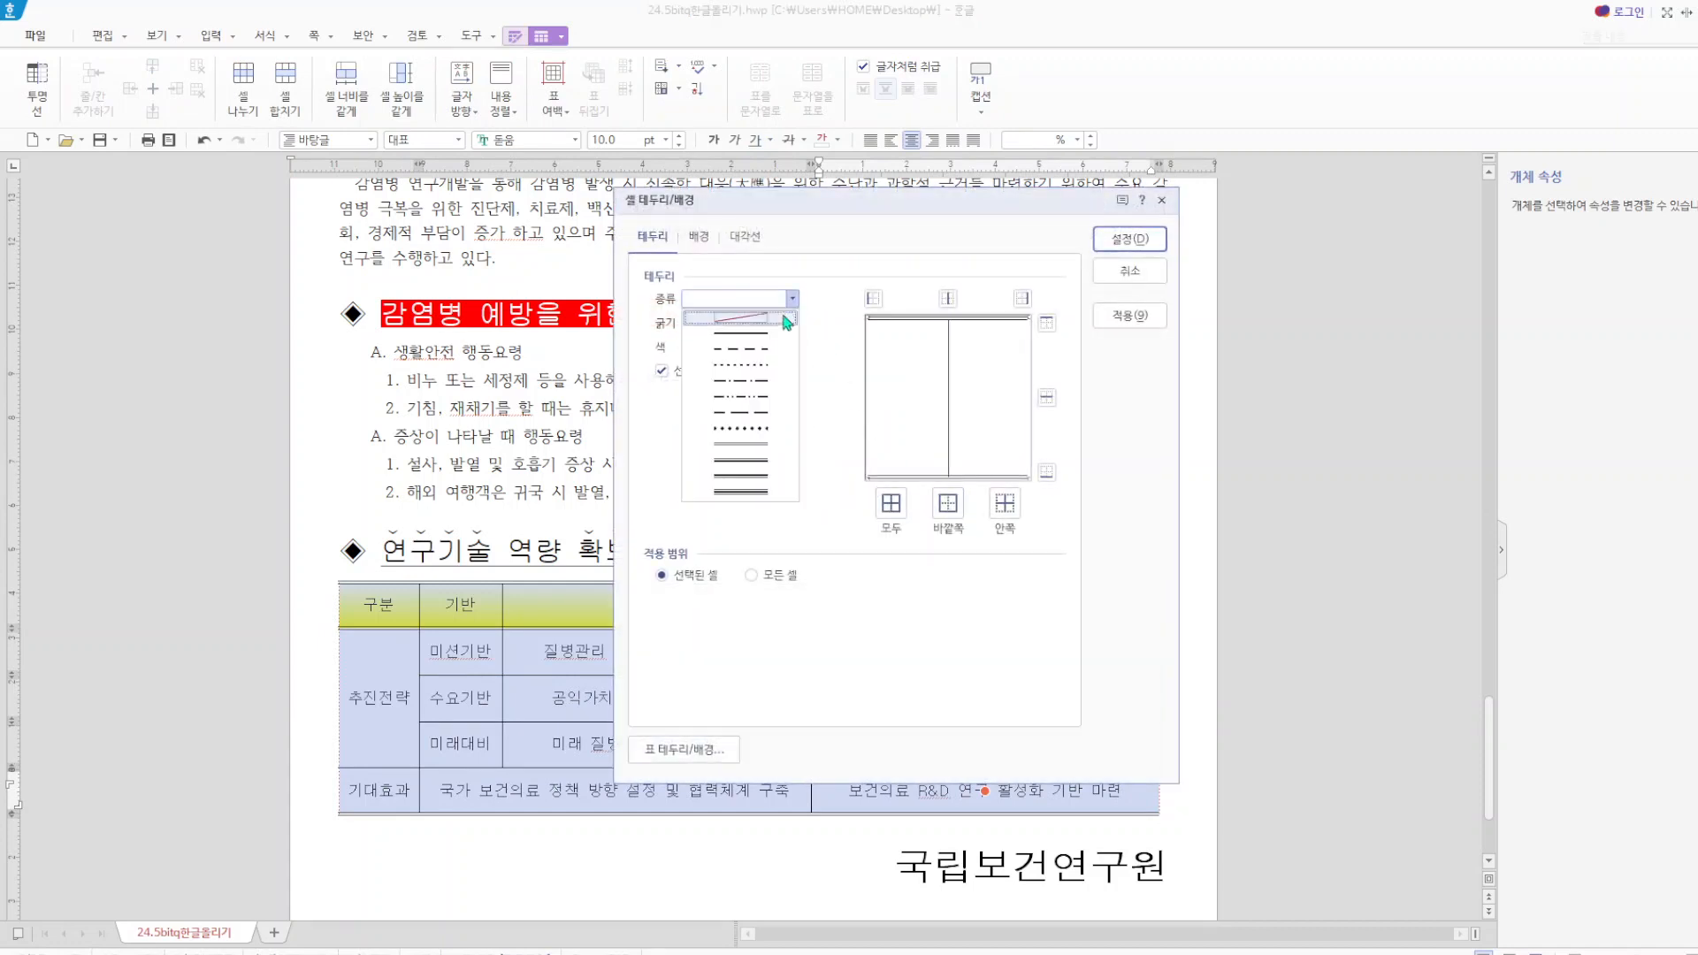
click(784, 318)
click(794, 324)
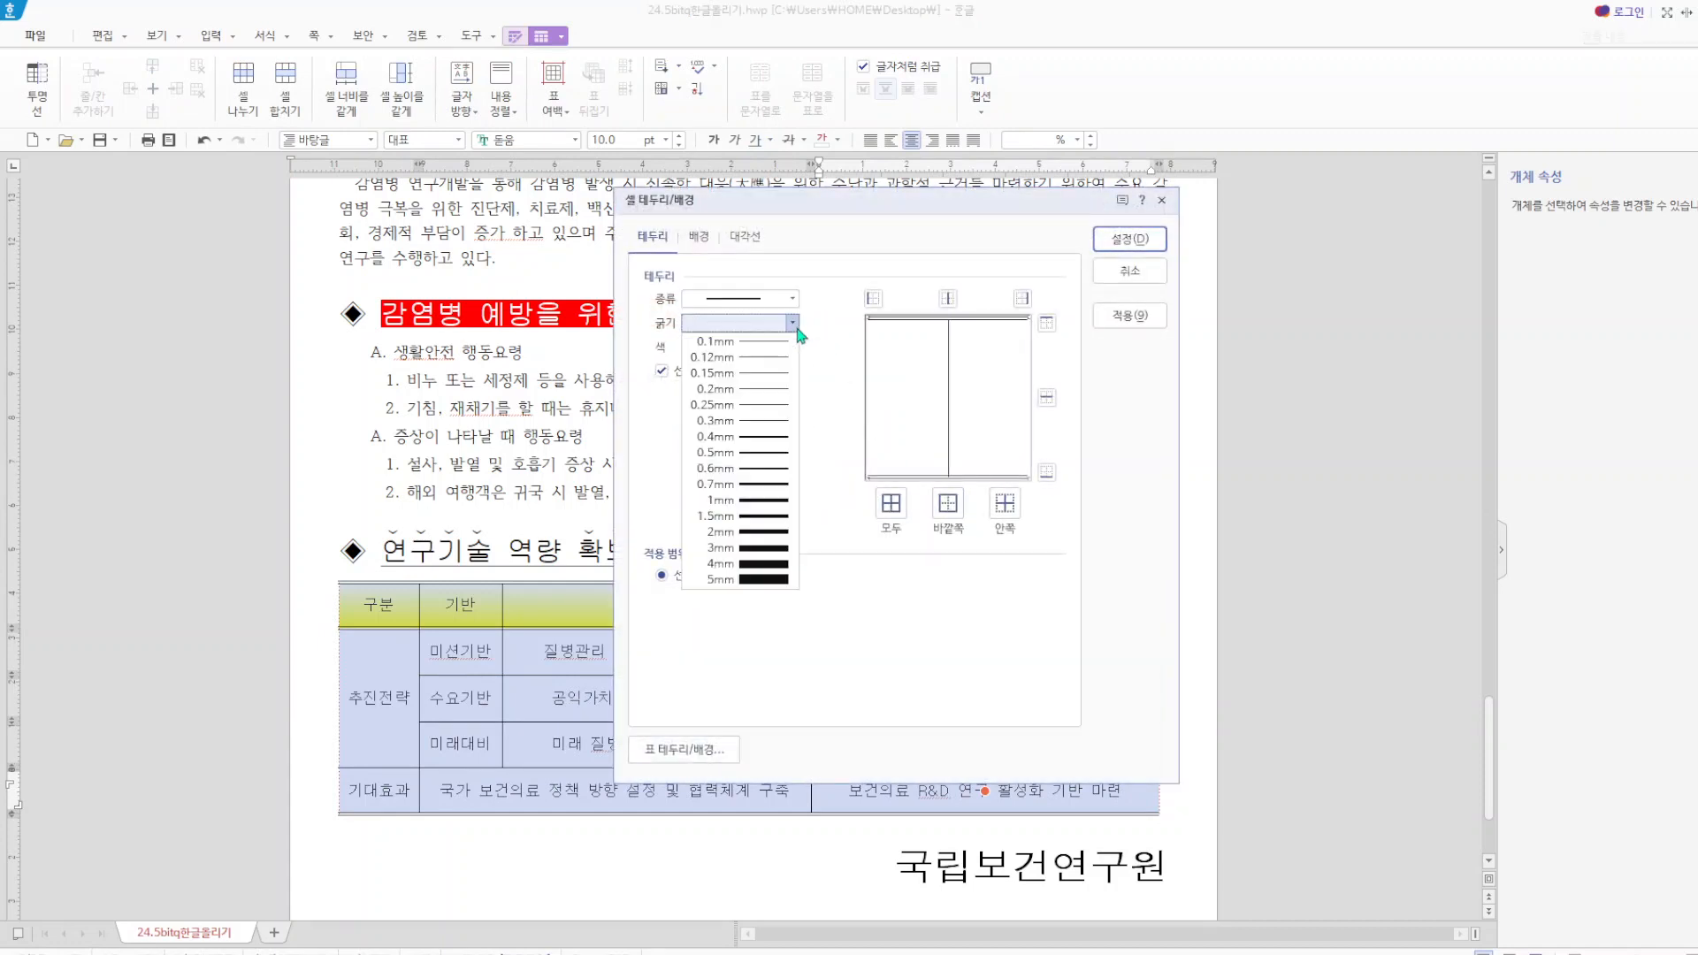
click(760, 356)
click(891, 502)
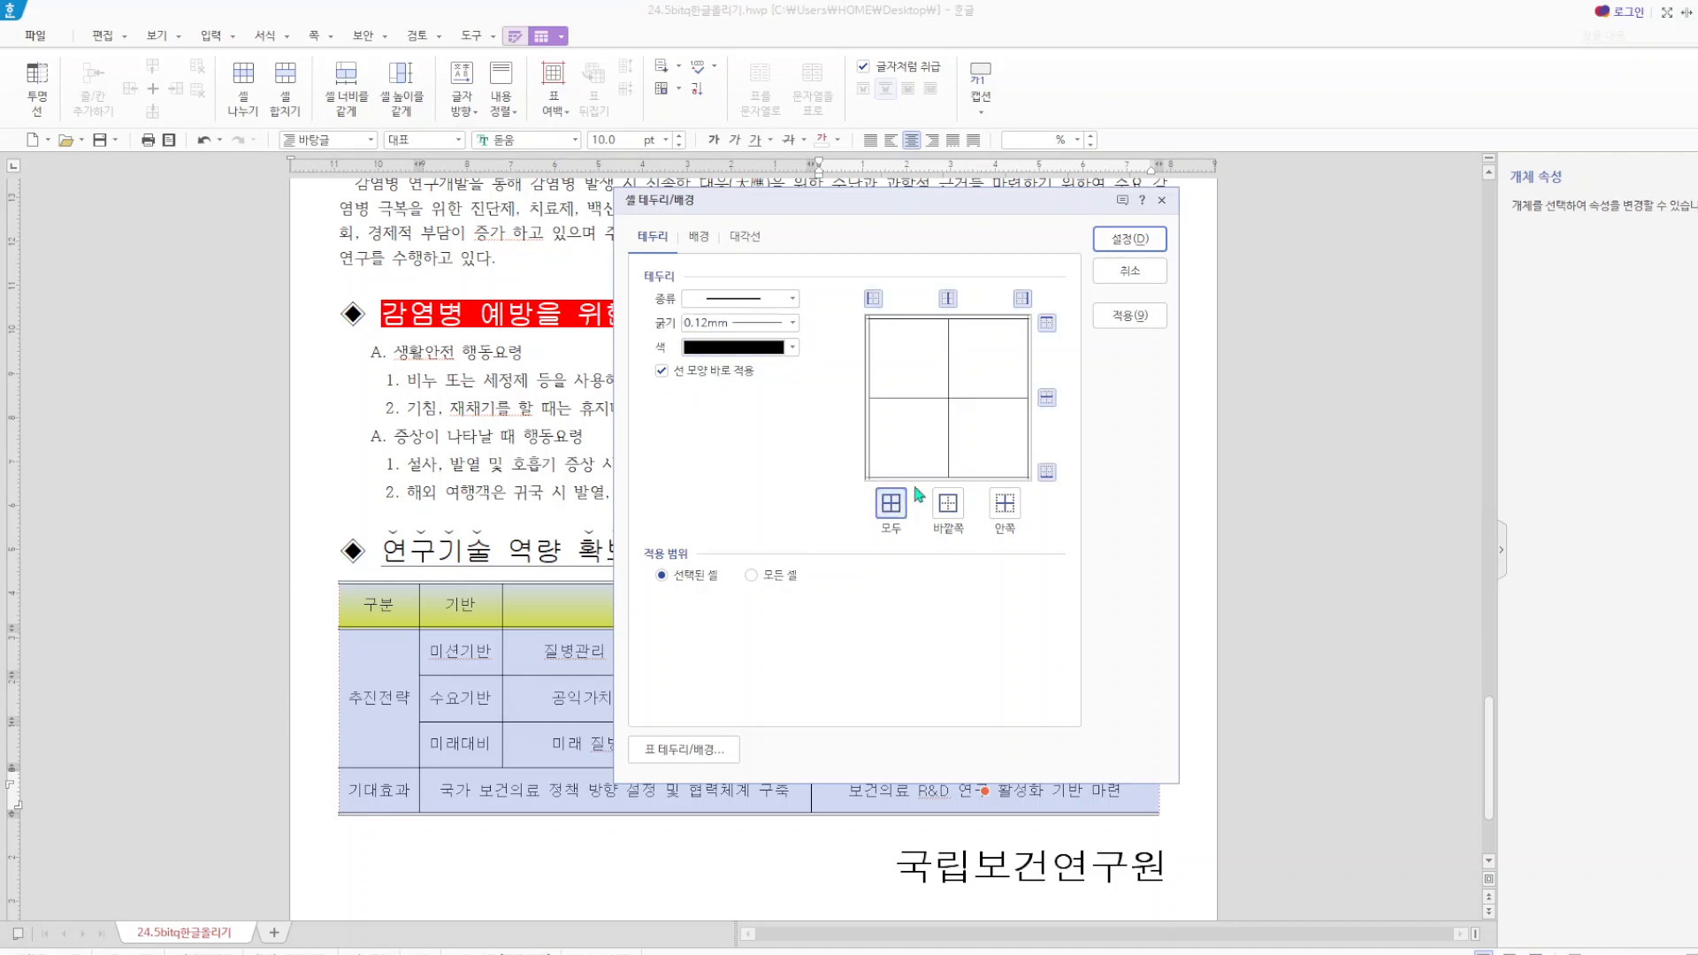
click(1130, 239)
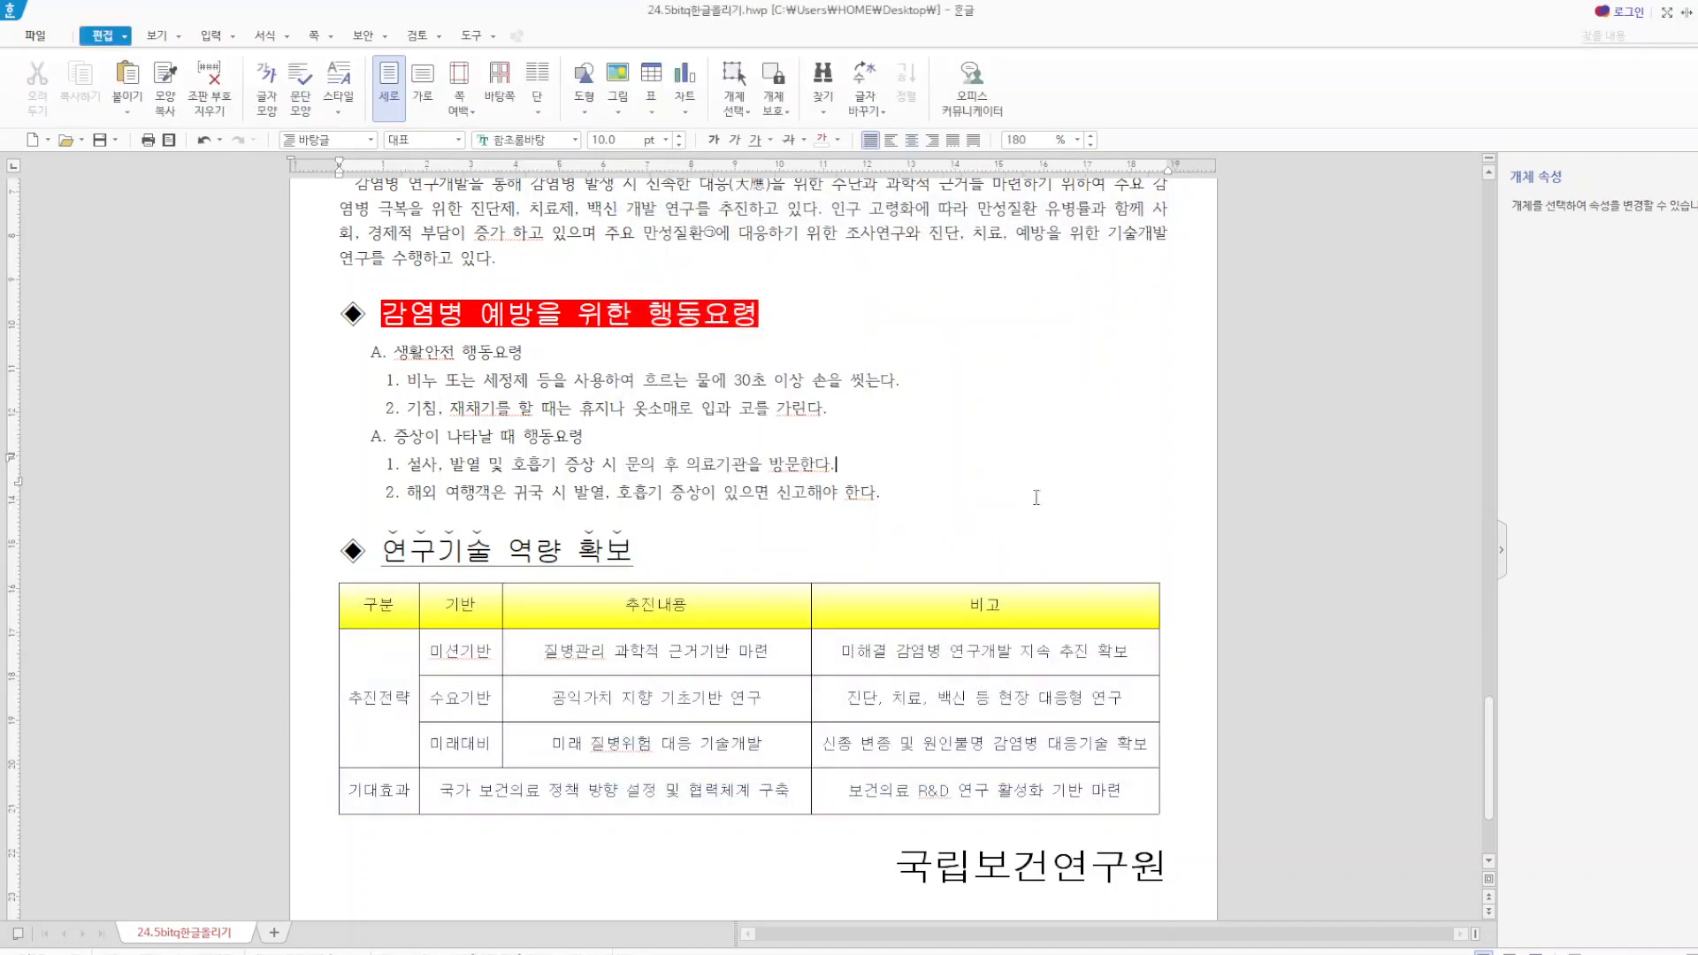
Select the whole table again and give its bottom border a double line.
mouse_move(417, 612)
mouse_down()
mouse_move(672, 707)
mouse_move(1053, 796)
mouse_up()
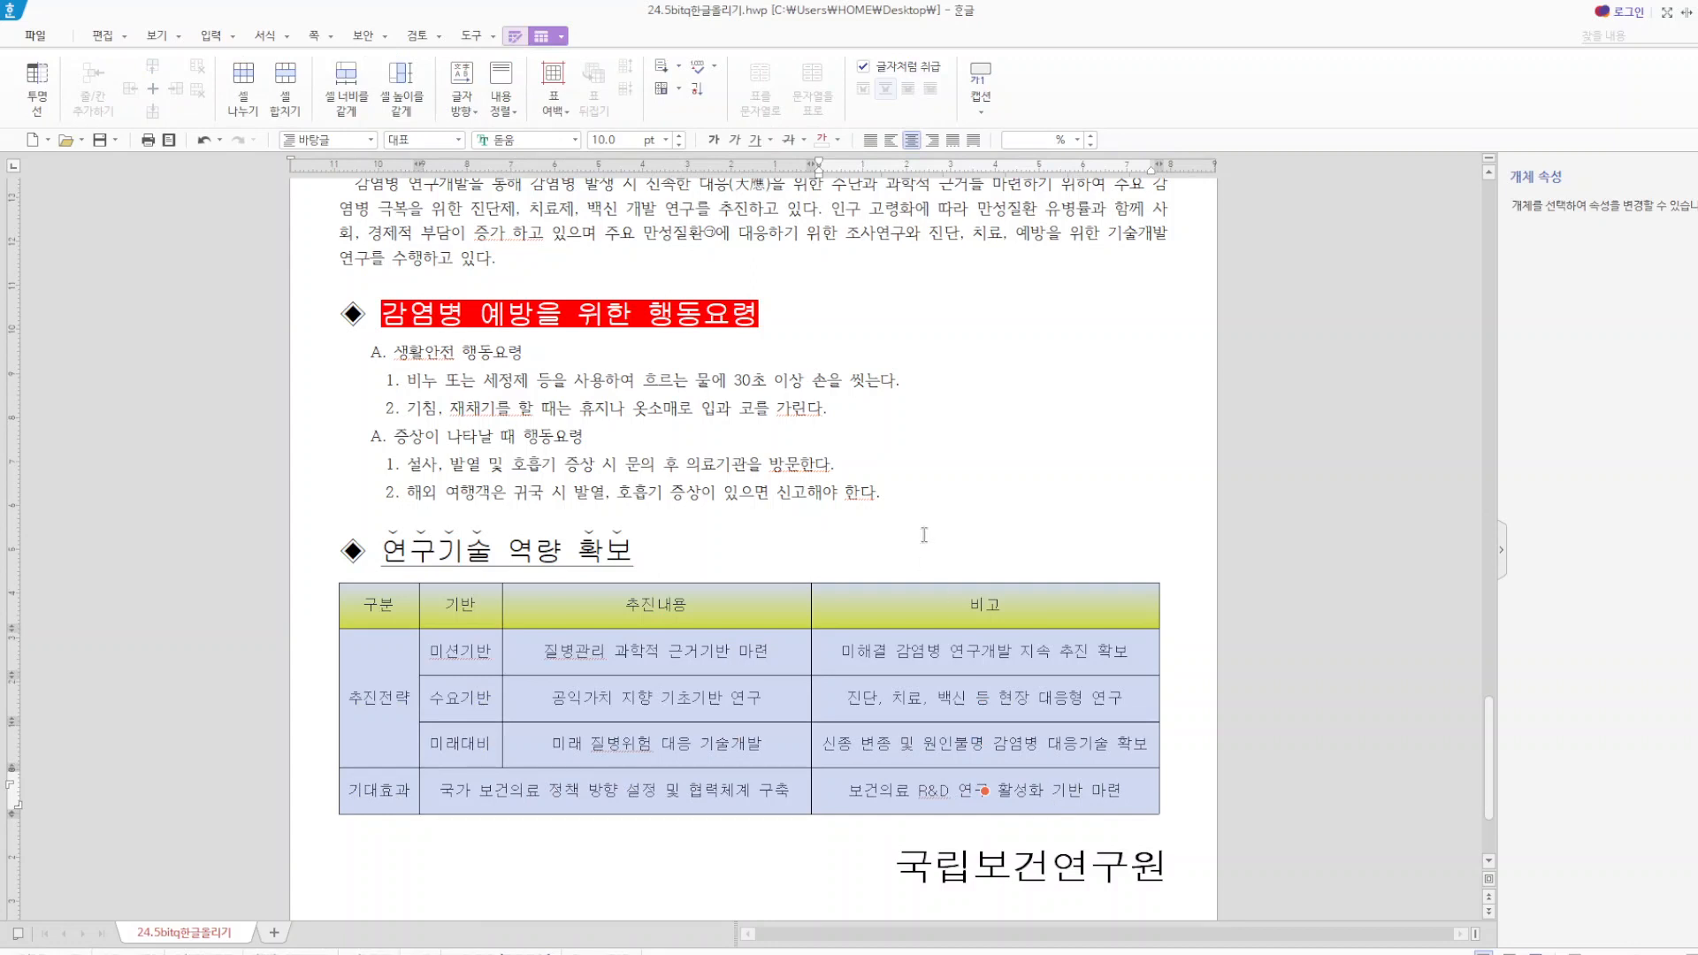
key(l)
click(793, 299)
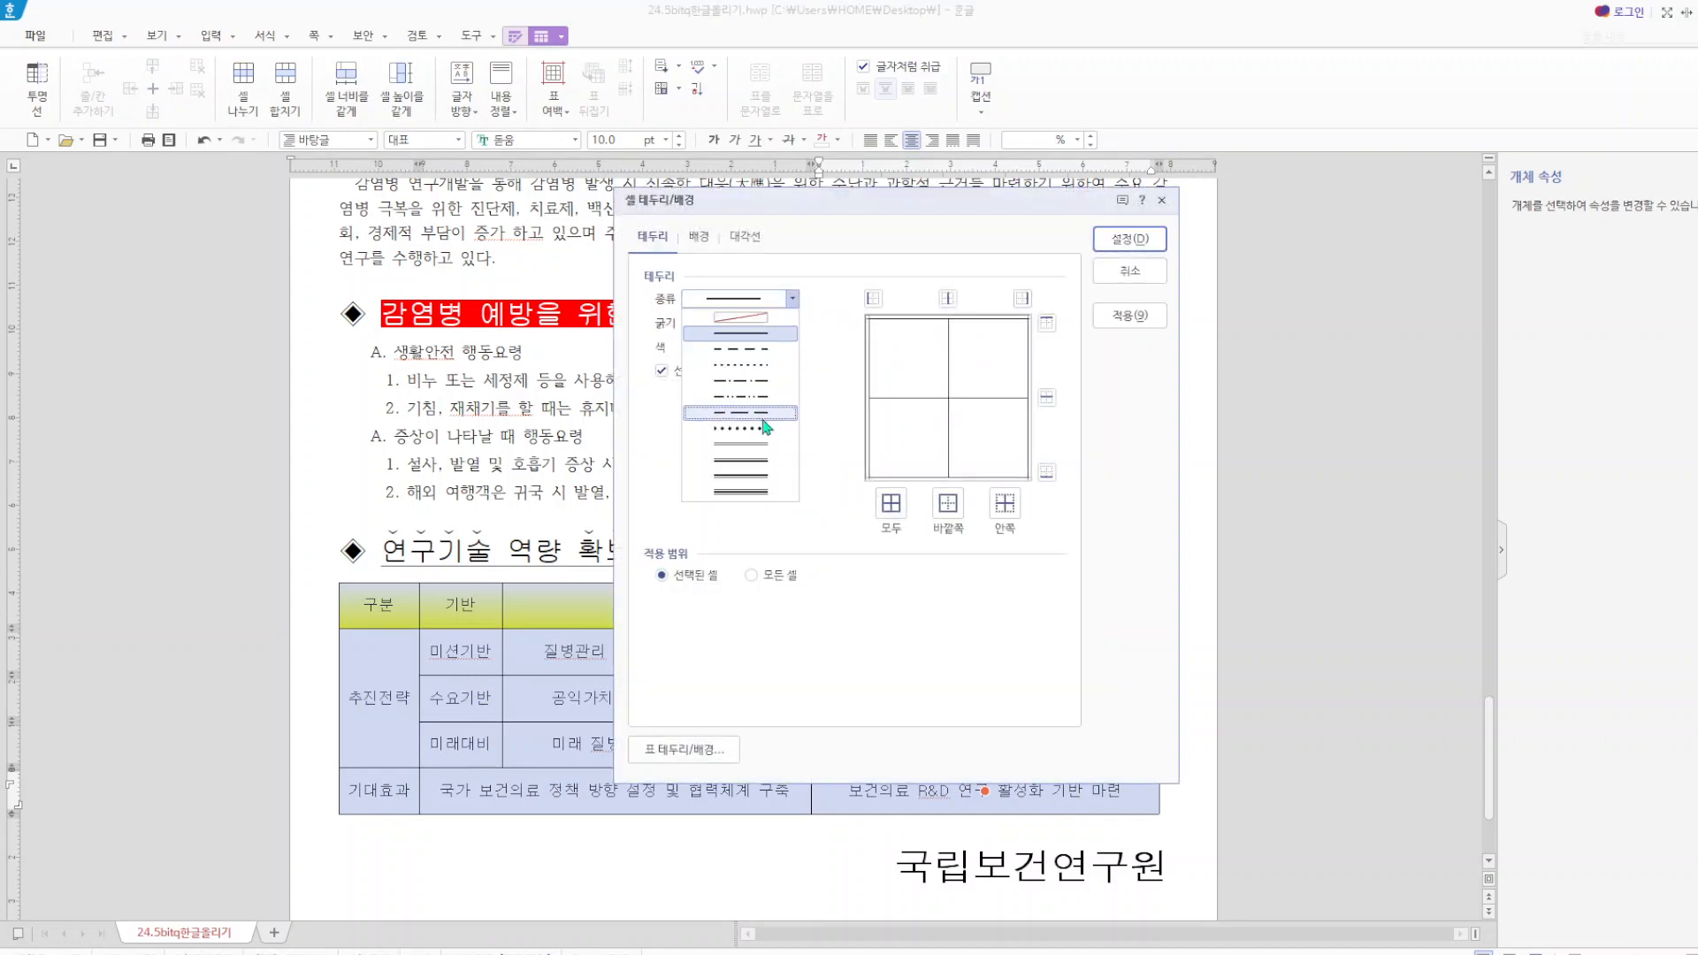
click(734, 449)
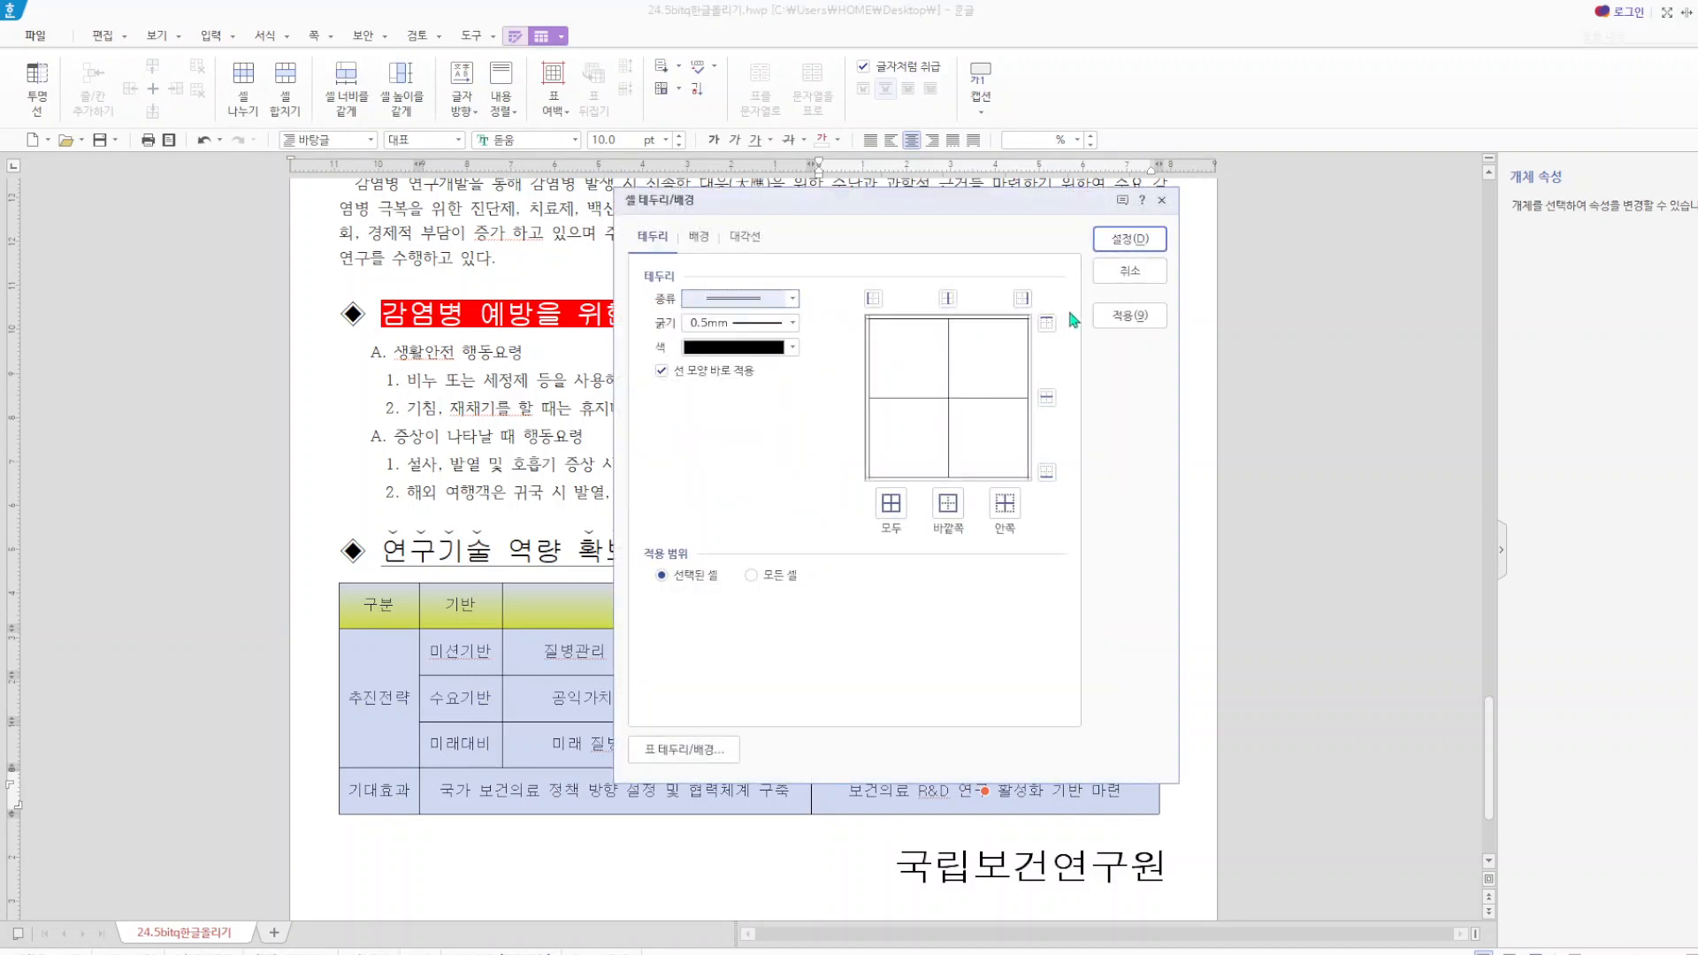
click(1047, 473)
click(1141, 239)
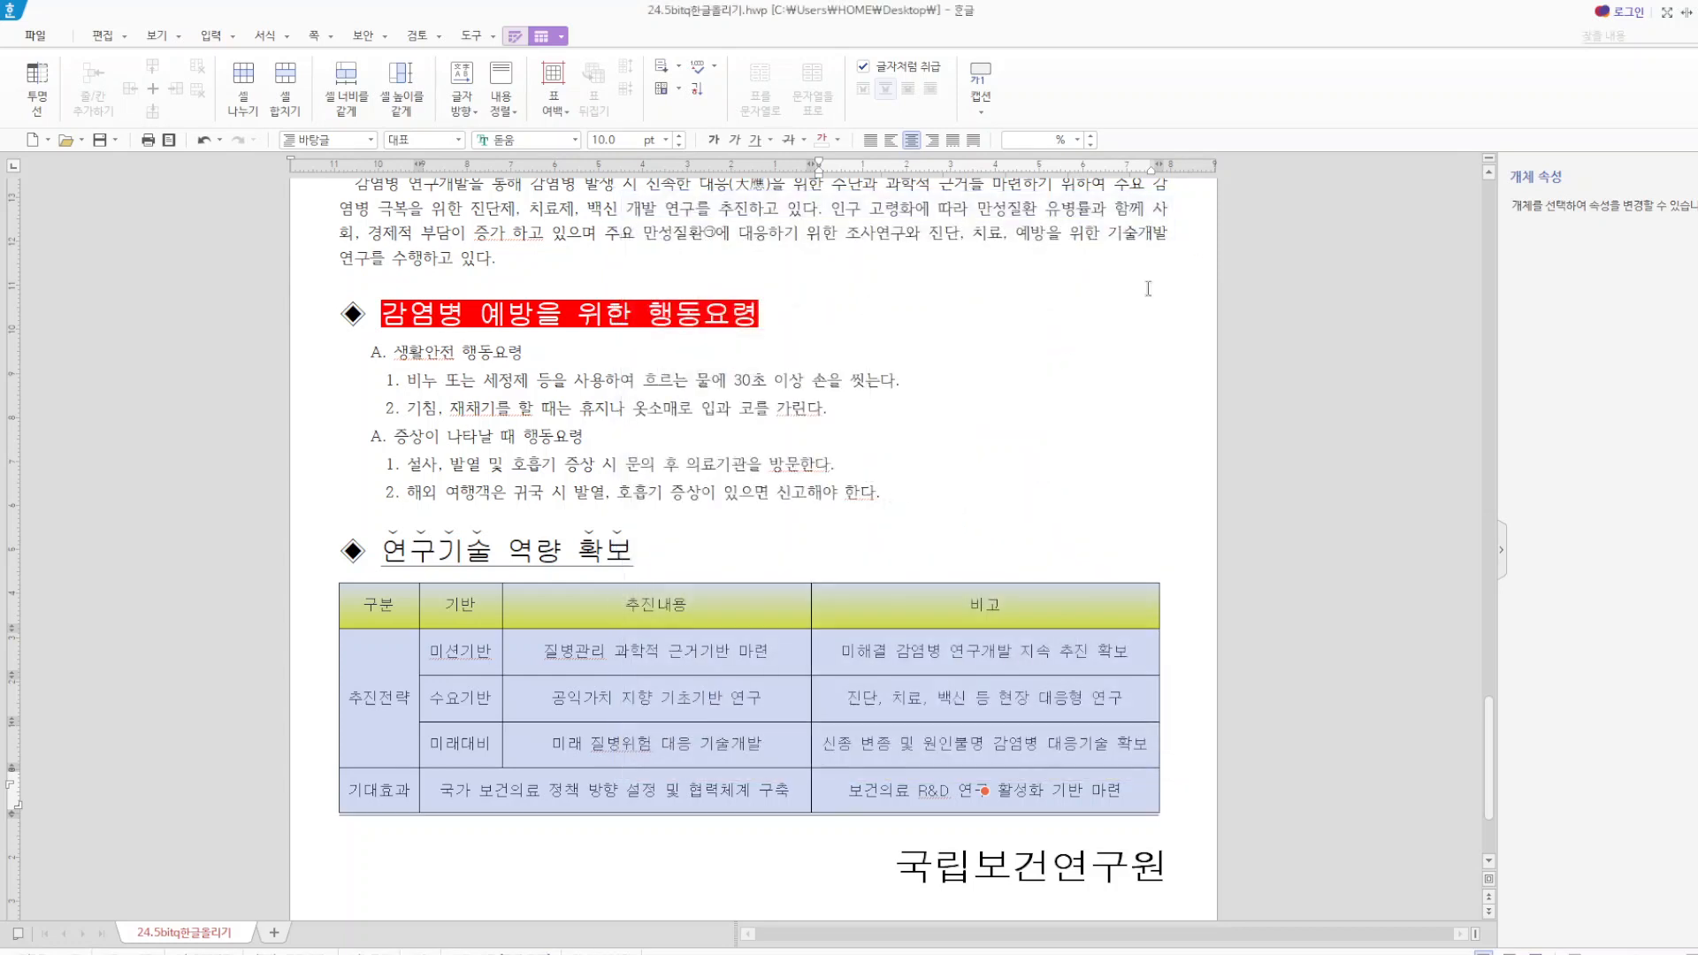
Give the top border of the table under 연구기술 역량 확보 a 0.5 mm double line.
click(1115, 423)
drag(402, 614, 1071, 855)
key(l)
click(792, 299)
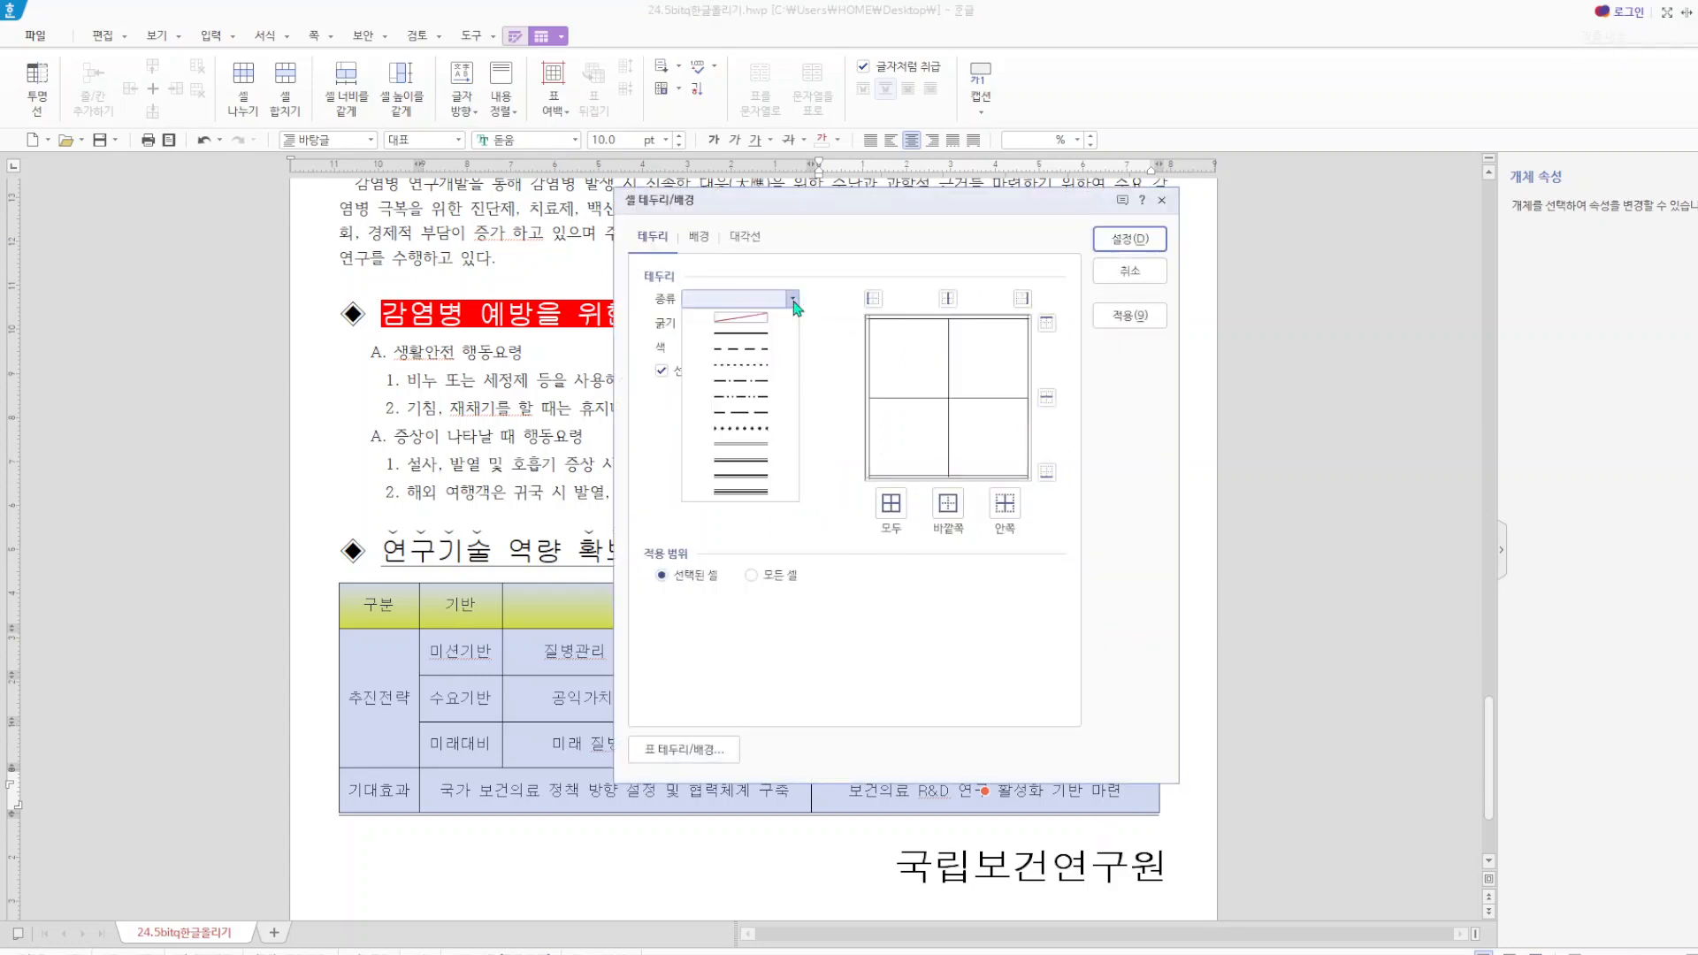
click(762, 445)
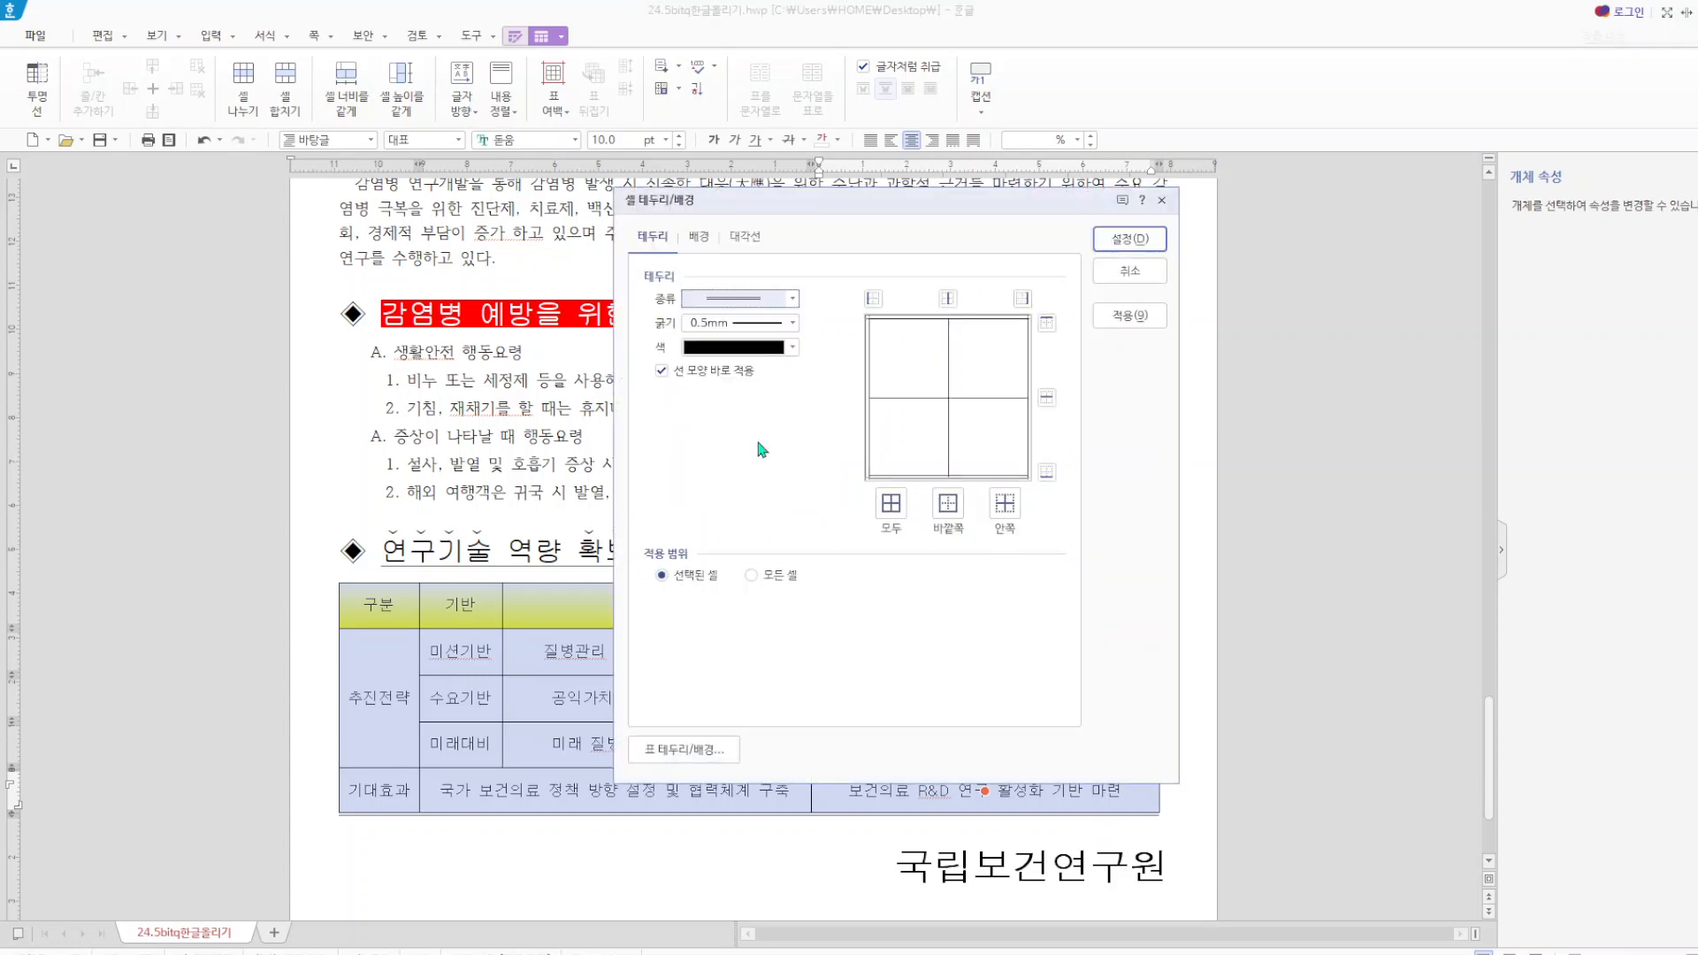
click(1048, 323)
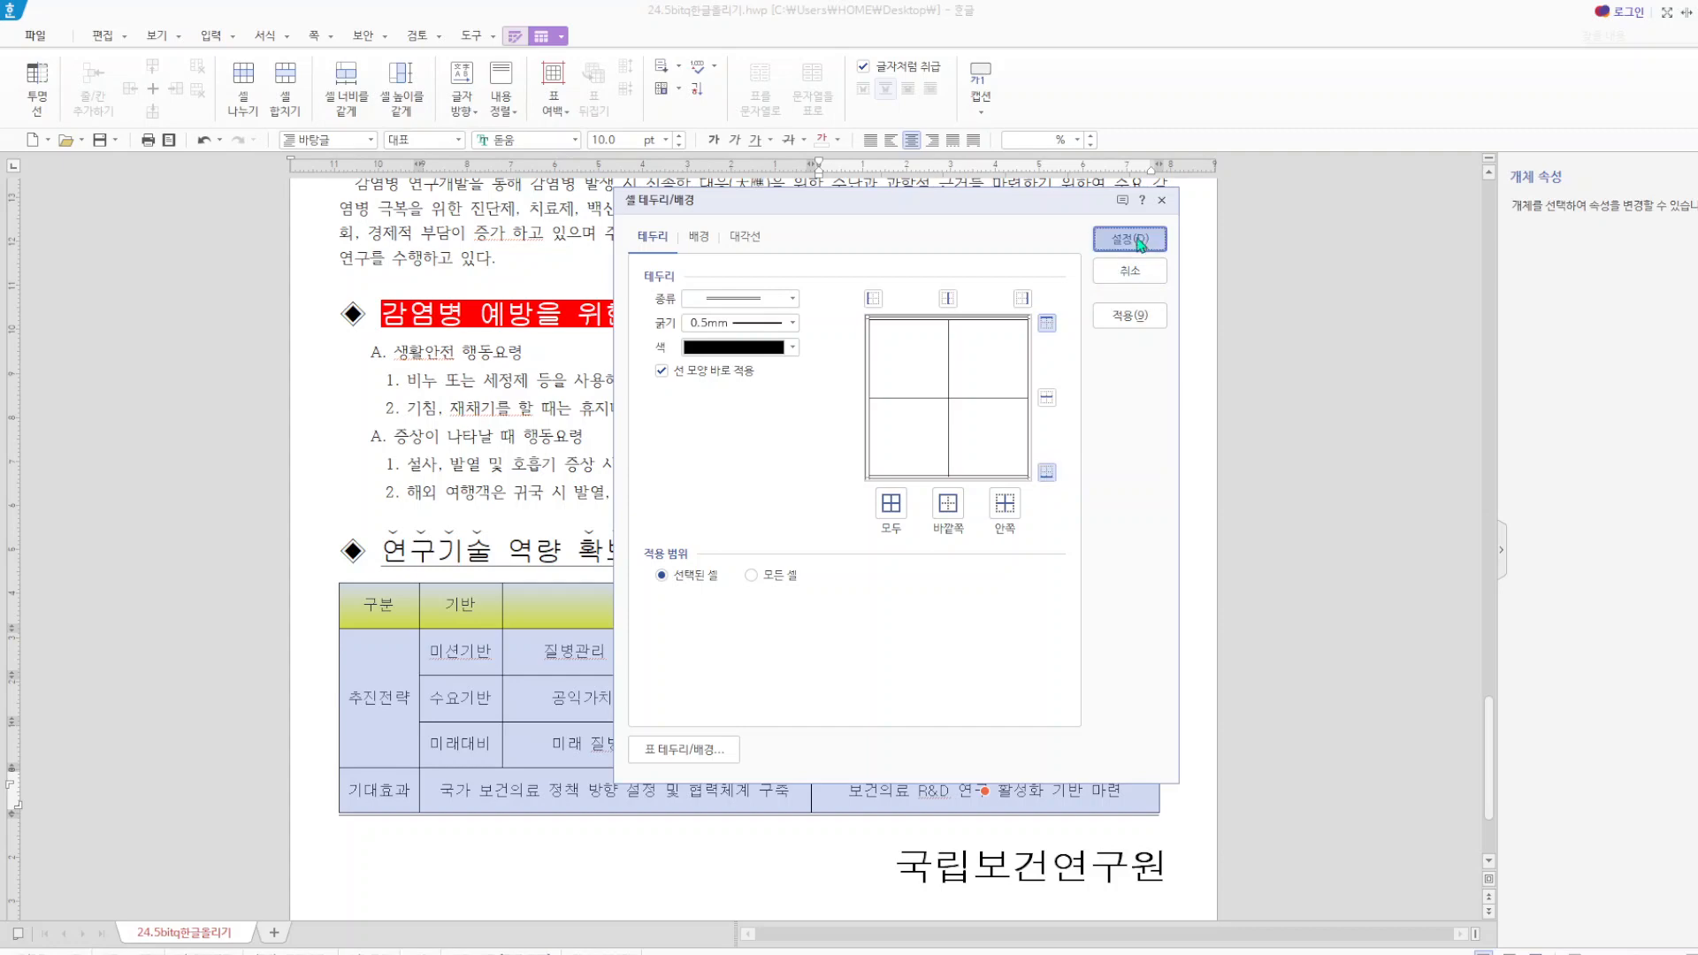
click(1130, 239)
Remove the left and right outer borders of the whole table by setting their line type to none.
mouse_move(376, 606)
mouse_down()
mouse_move(800, 760)
mouse_move(1024, 817)
mouse_up()
key(l)
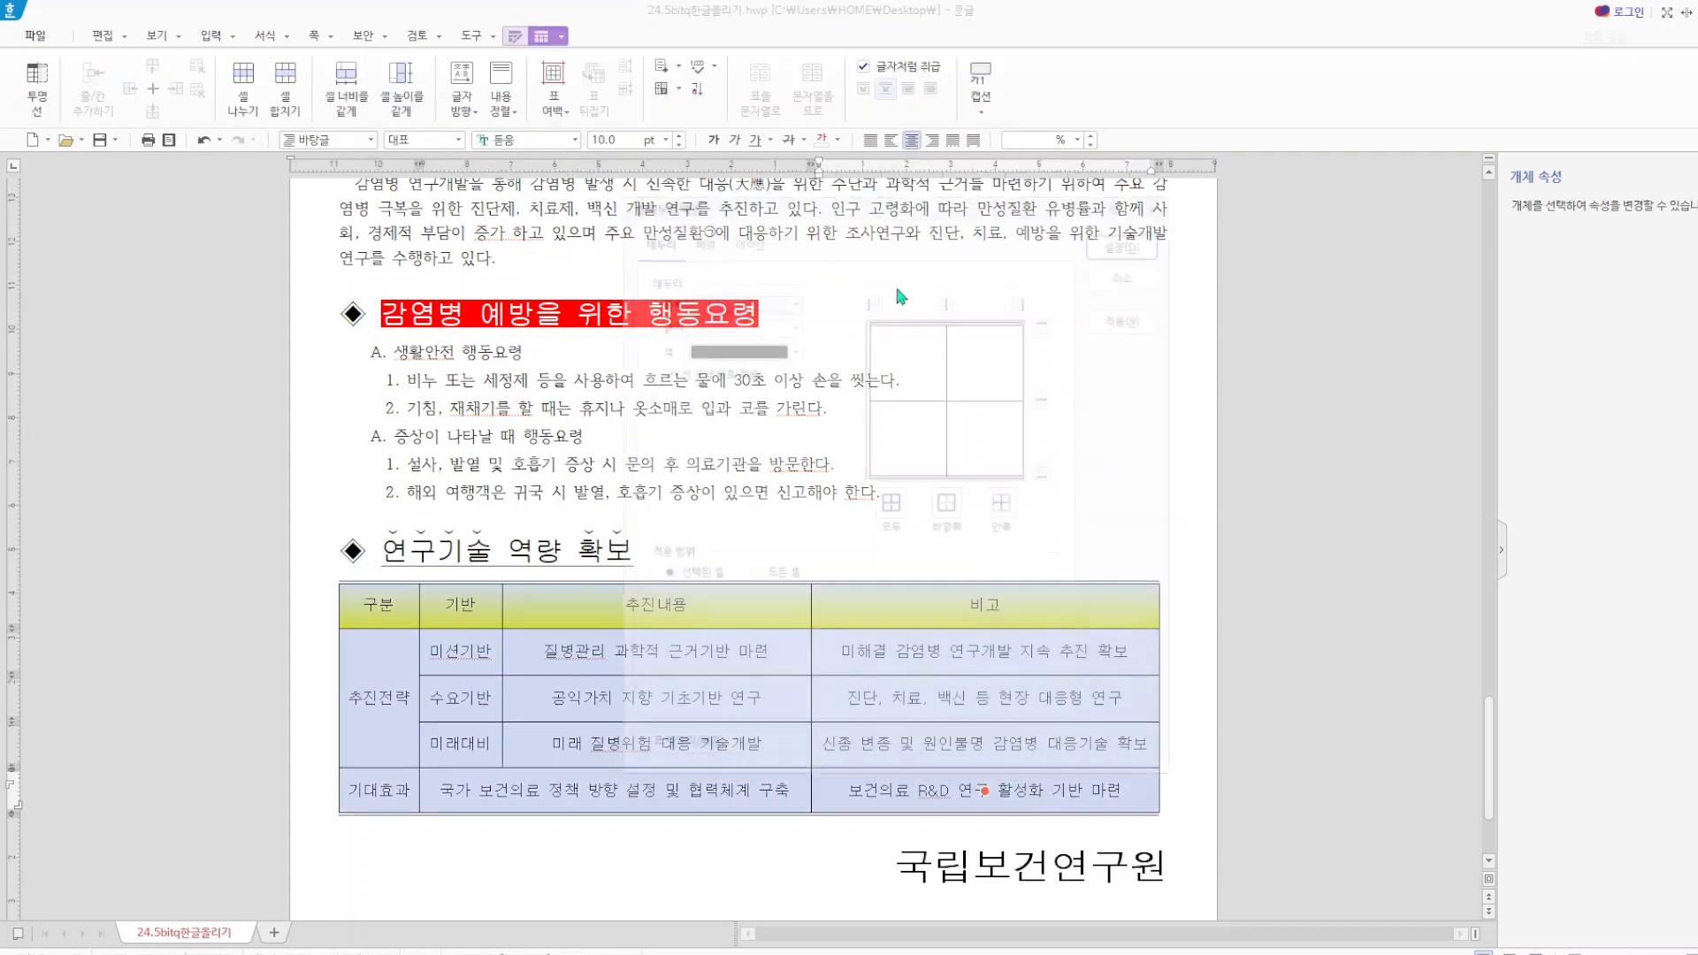
click(792, 299)
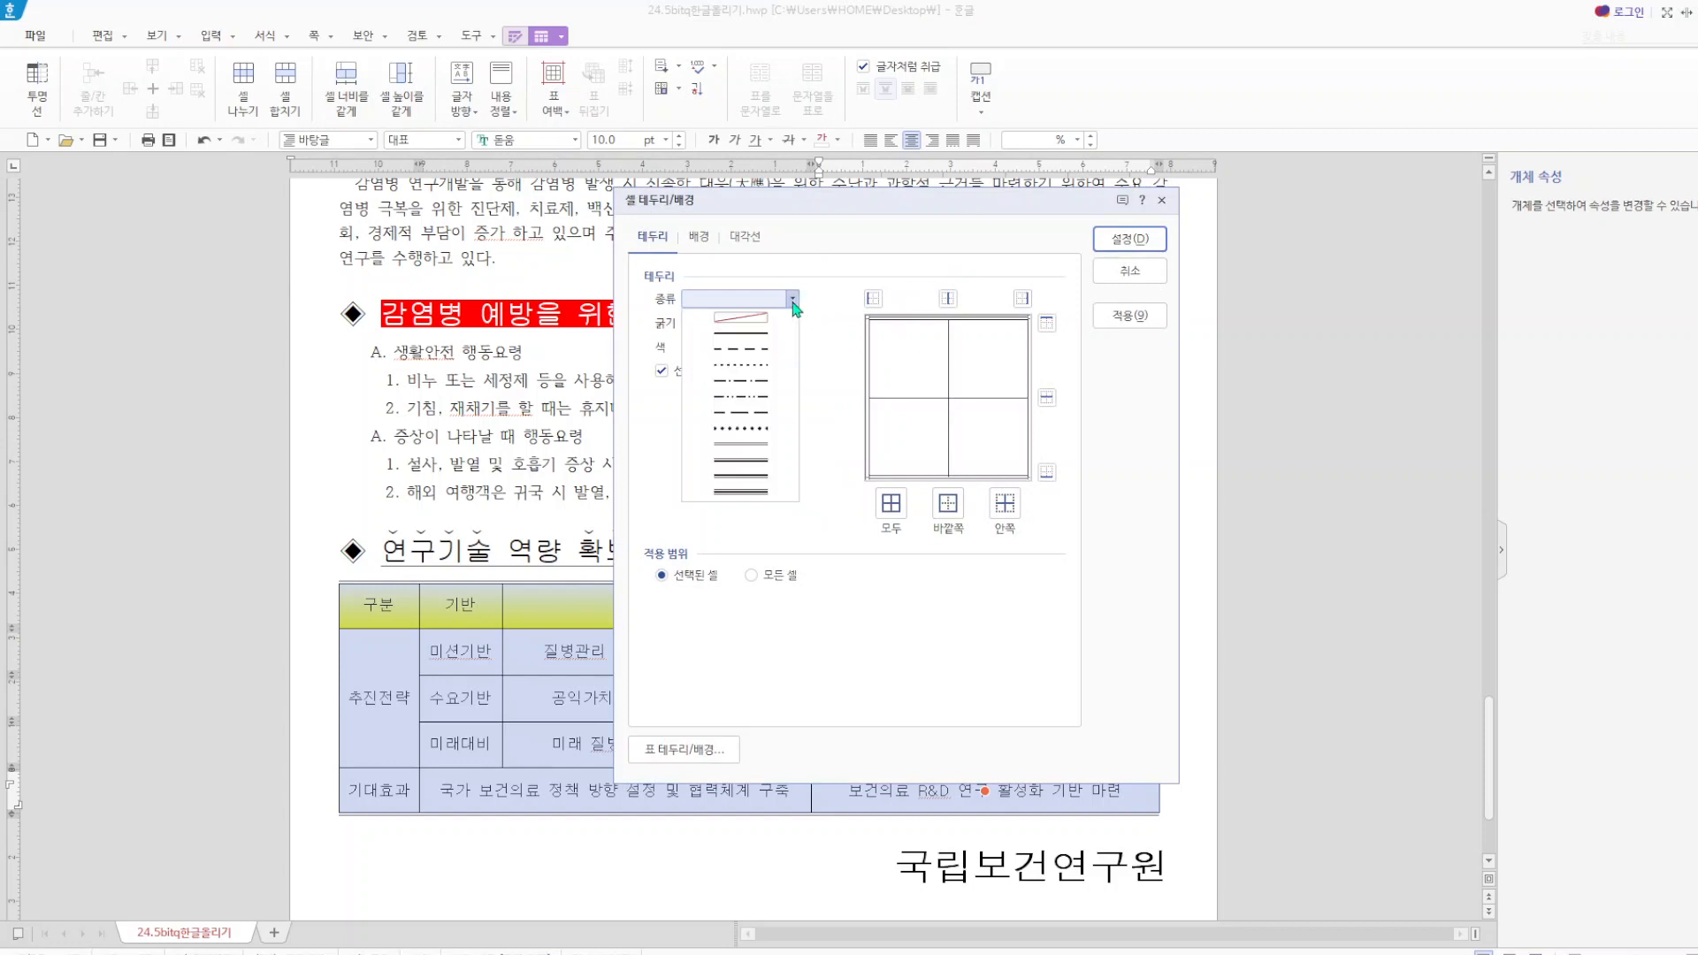
click(734, 320)
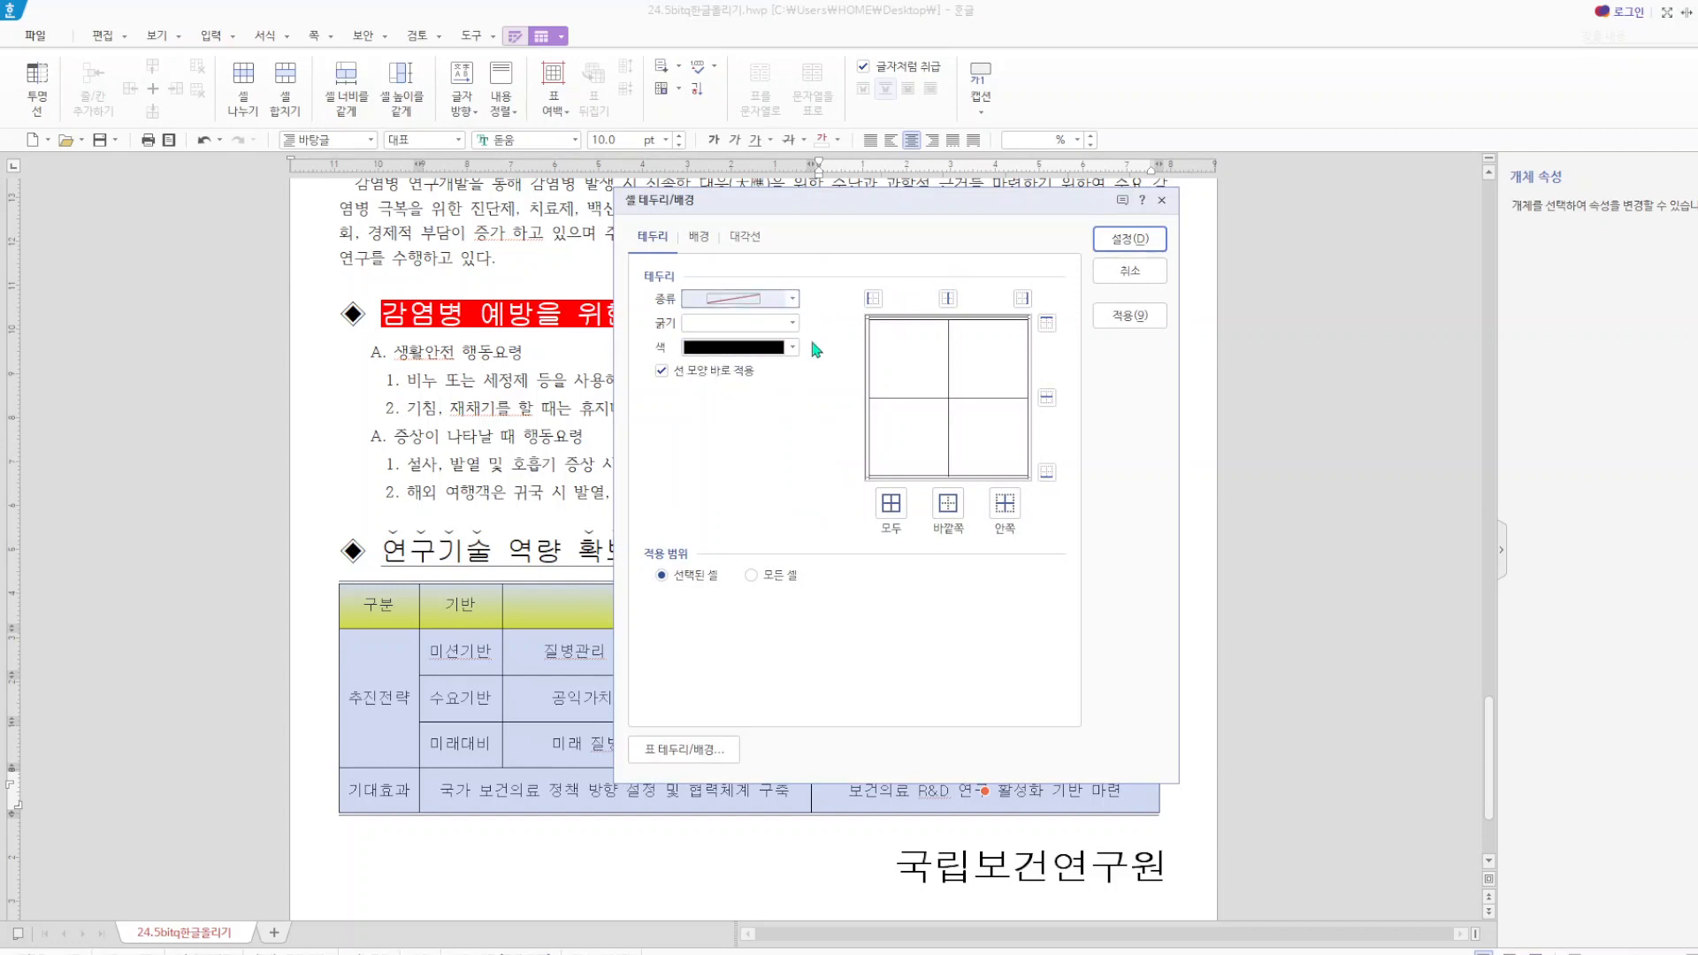
click(874, 299)
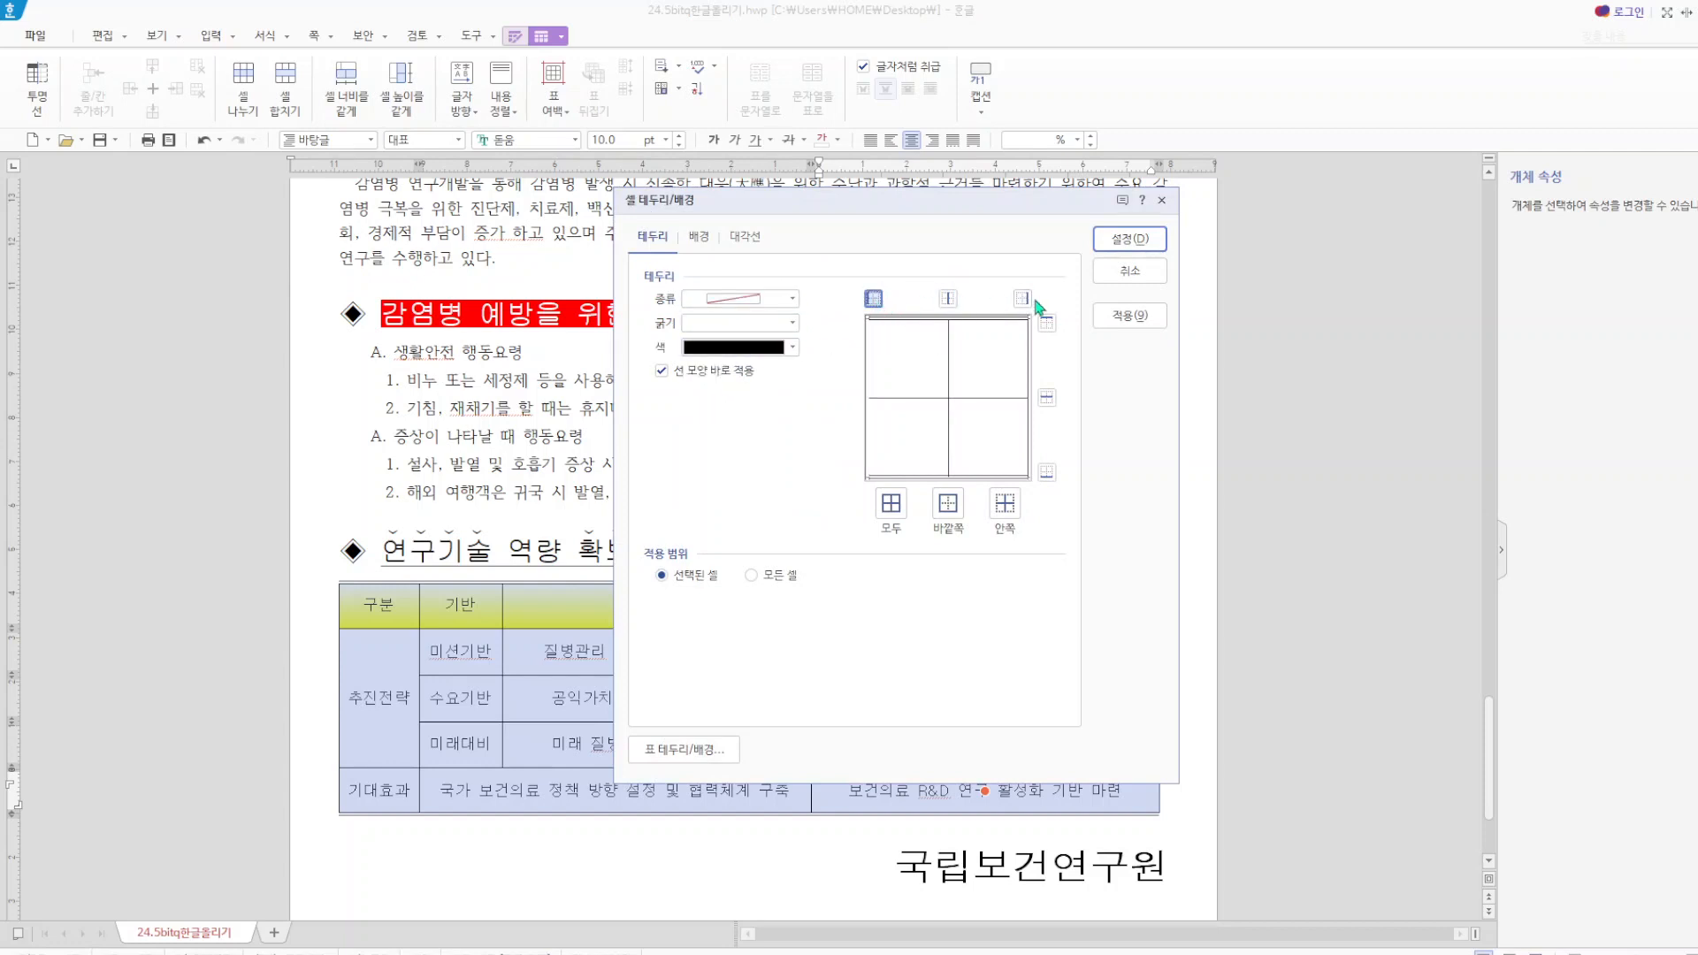
click(1019, 301)
click(1141, 248)
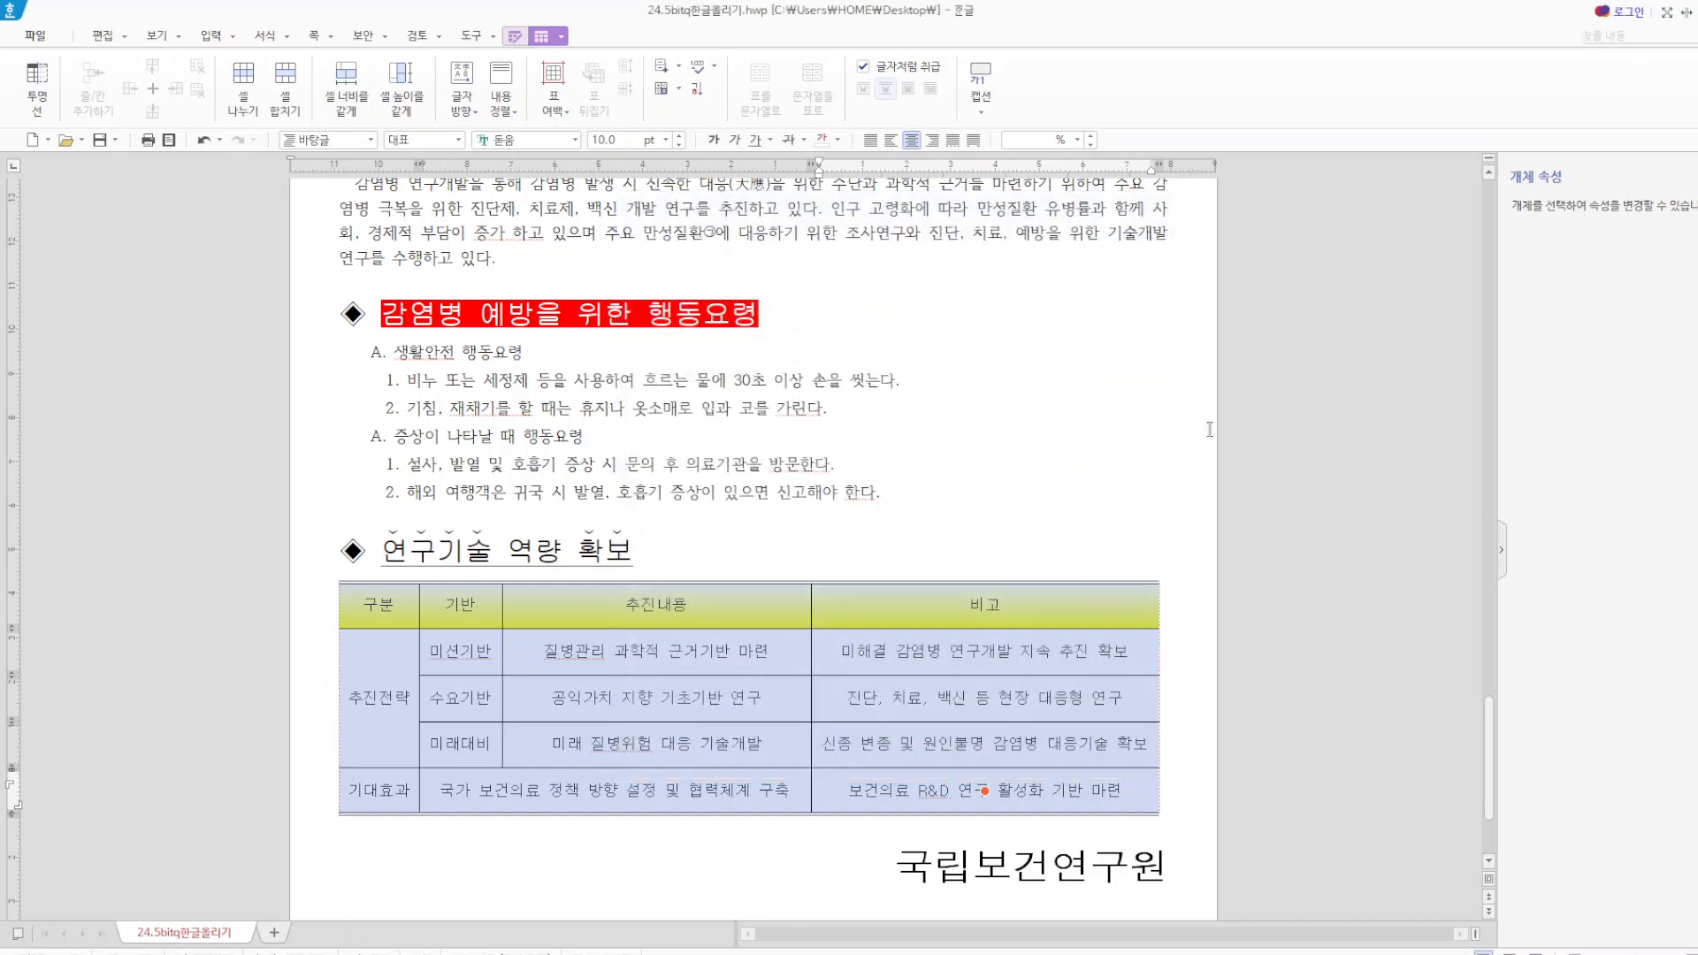
click(1102, 487)
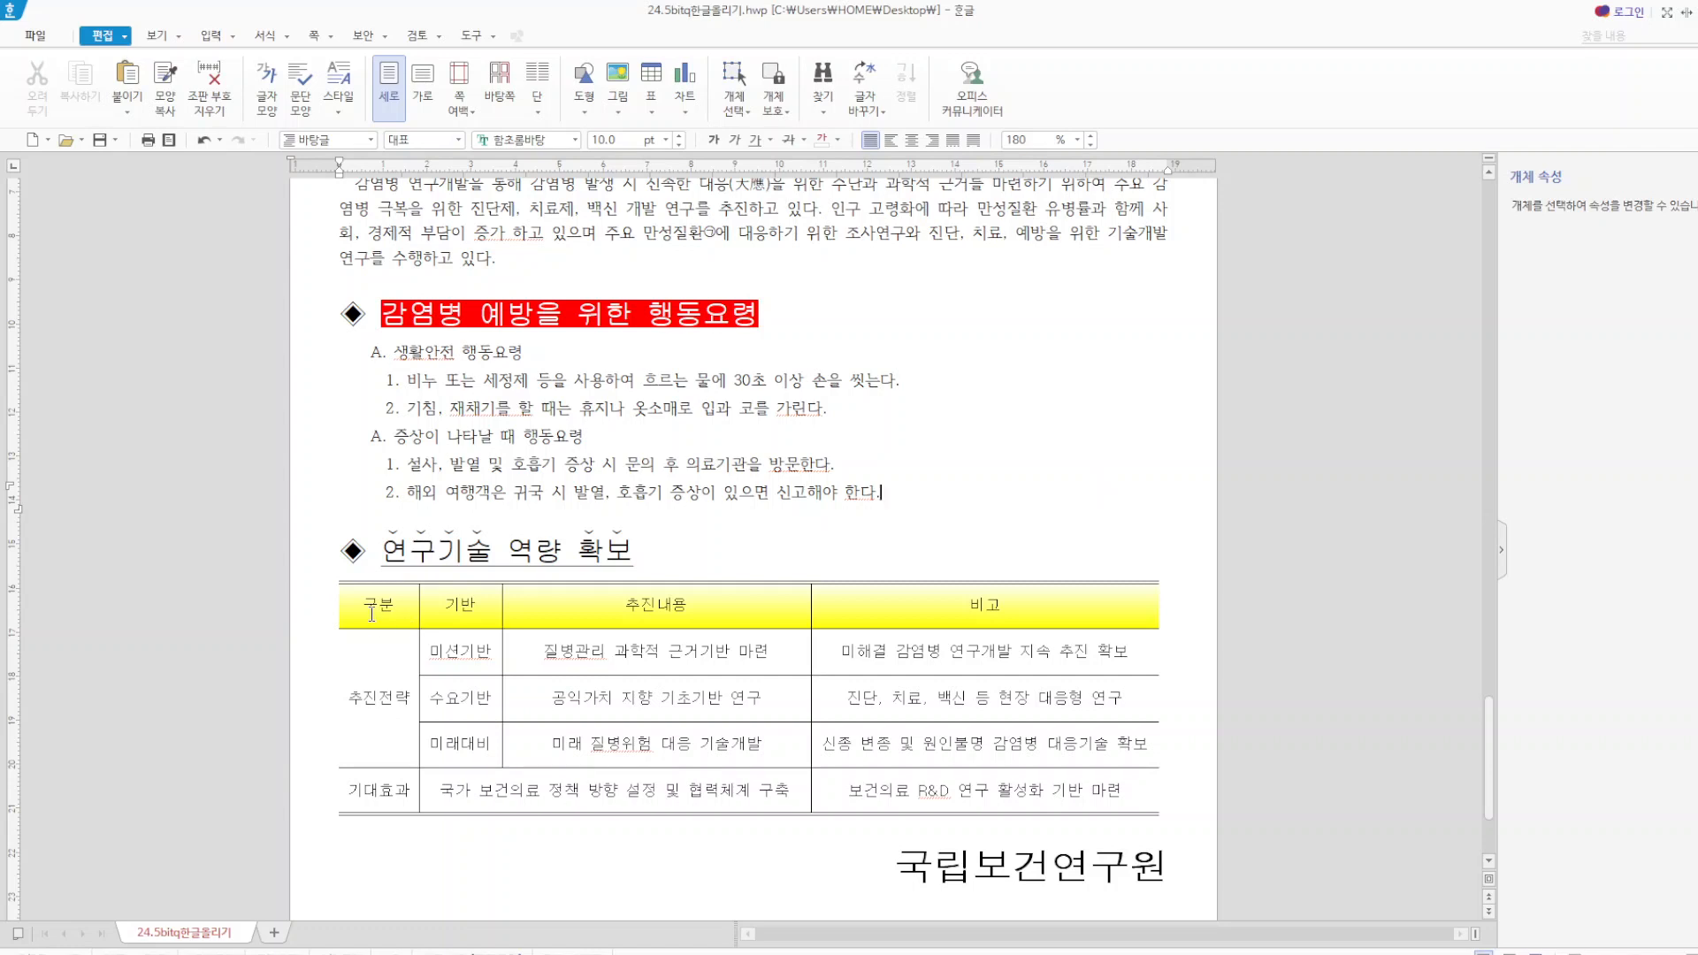
Check the gradient fill settings of the table's header row, from 구분 to 비고.
drag(372, 612, 1015, 634)
click(1016, 634)
click(1097, 499)
drag(380, 604, 964, 601)
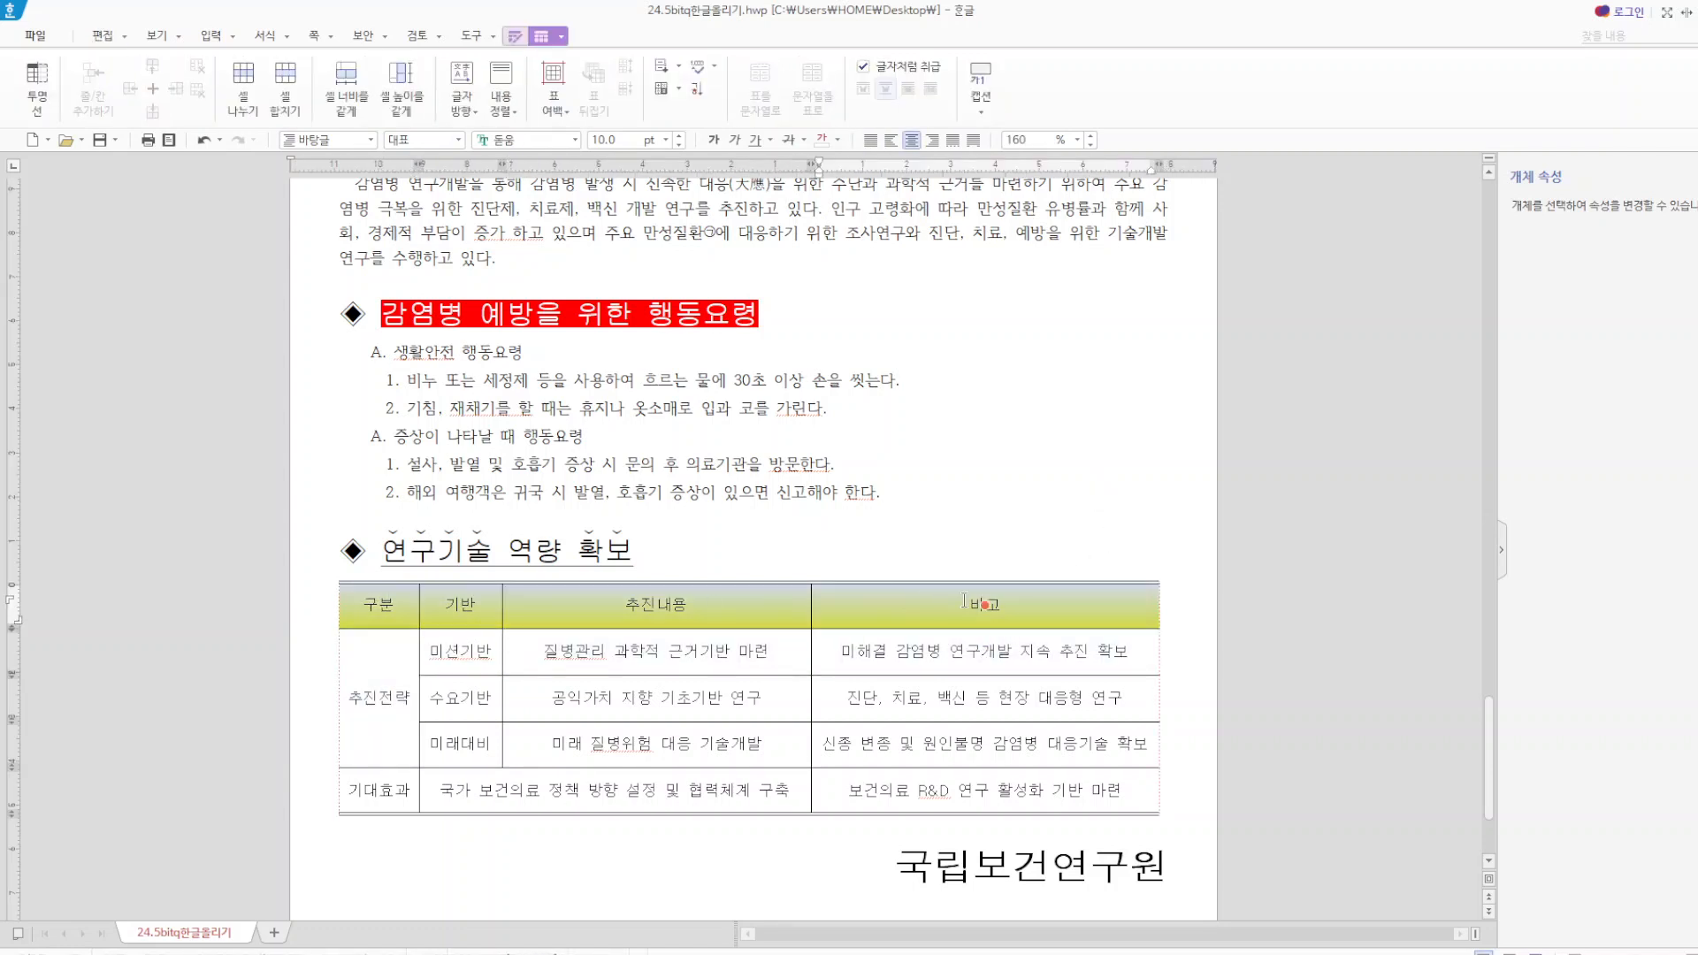
key(l)
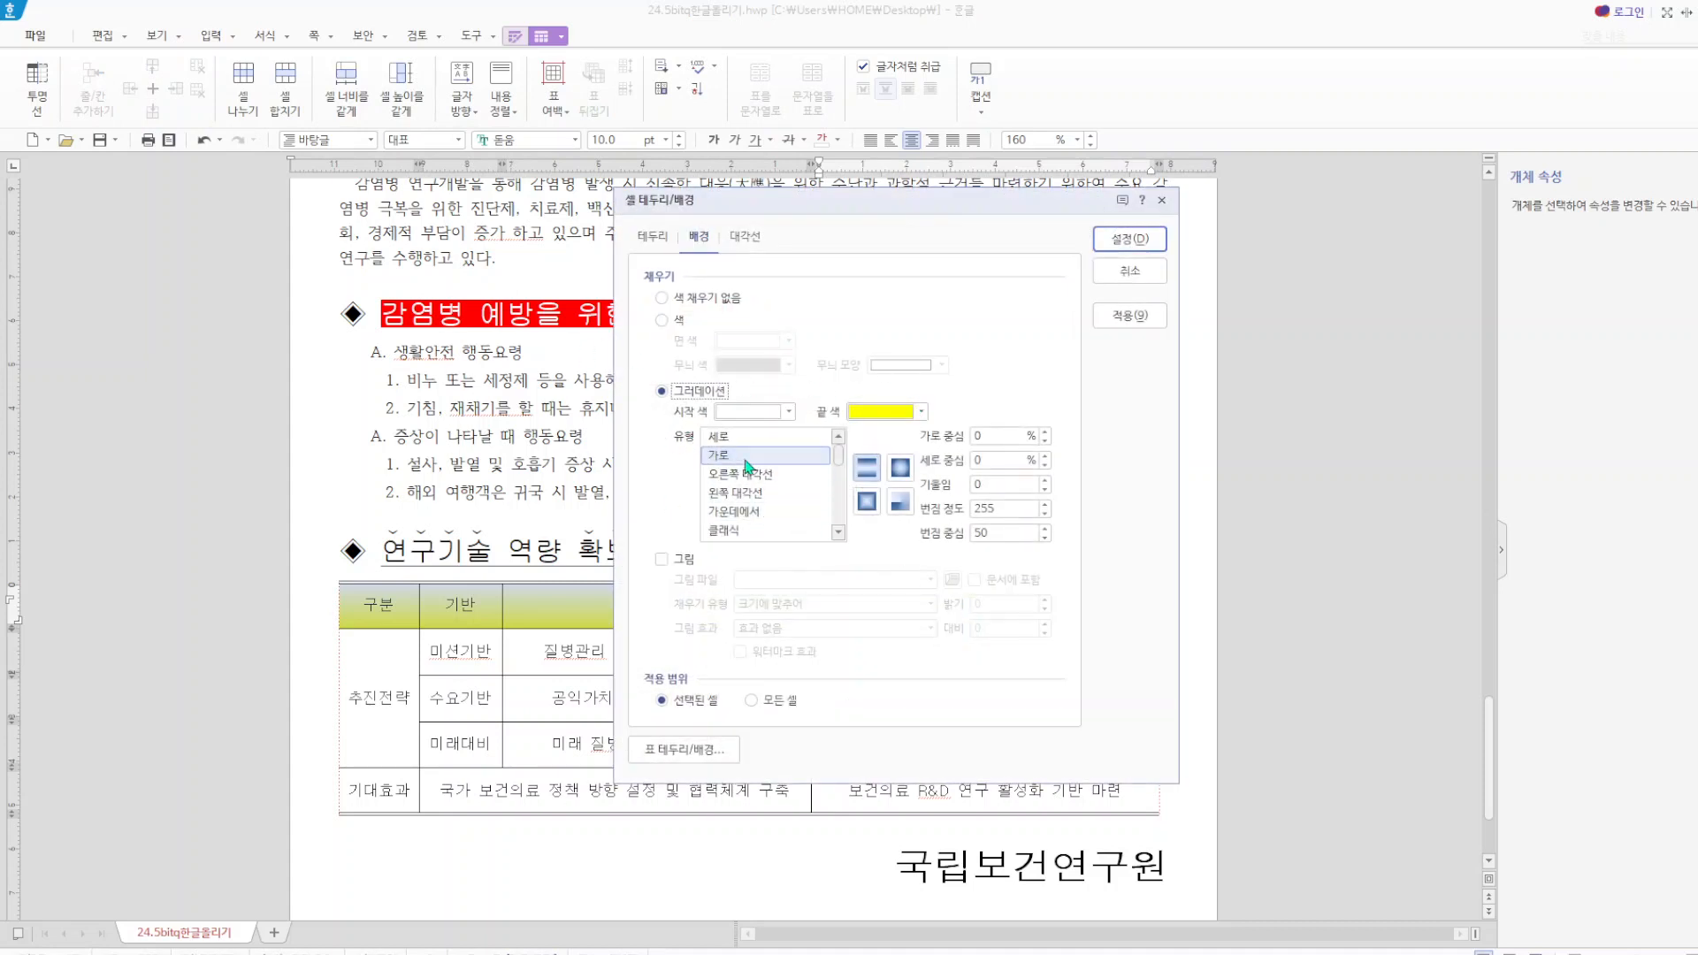
click(1162, 201)
Review the basic character settings of the closing line 국립보건연구원 below the table.
click(906, 871)
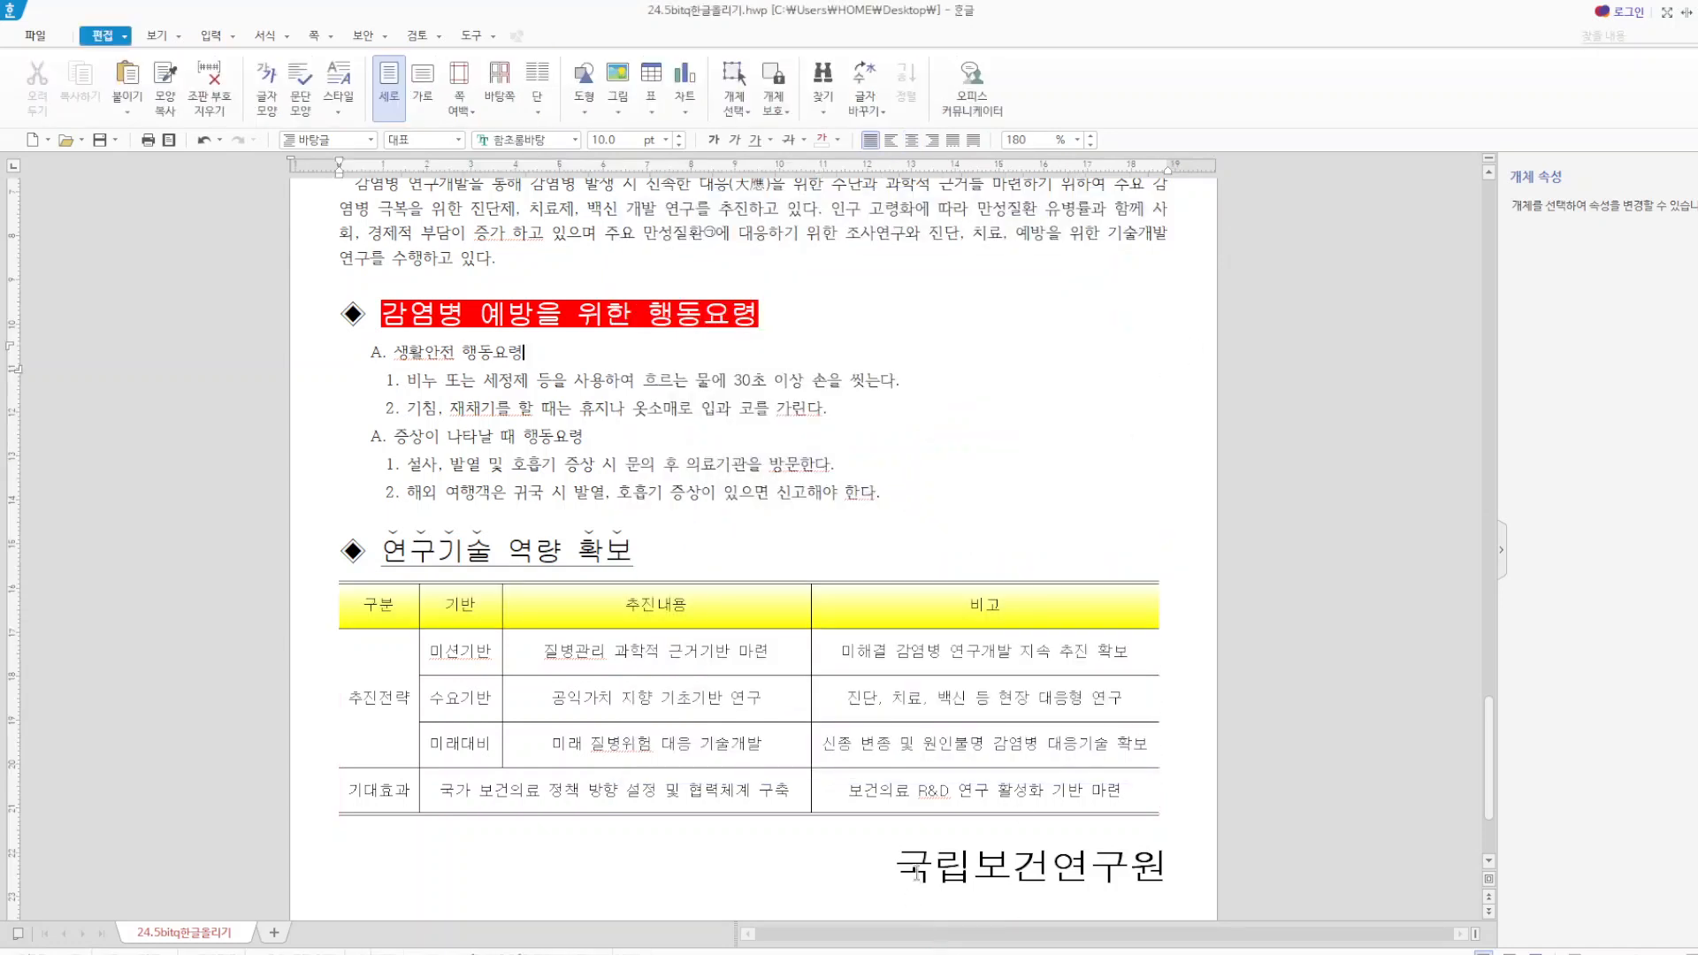
drag(904, 871, 1166, 872)
right_click(1091, 885)
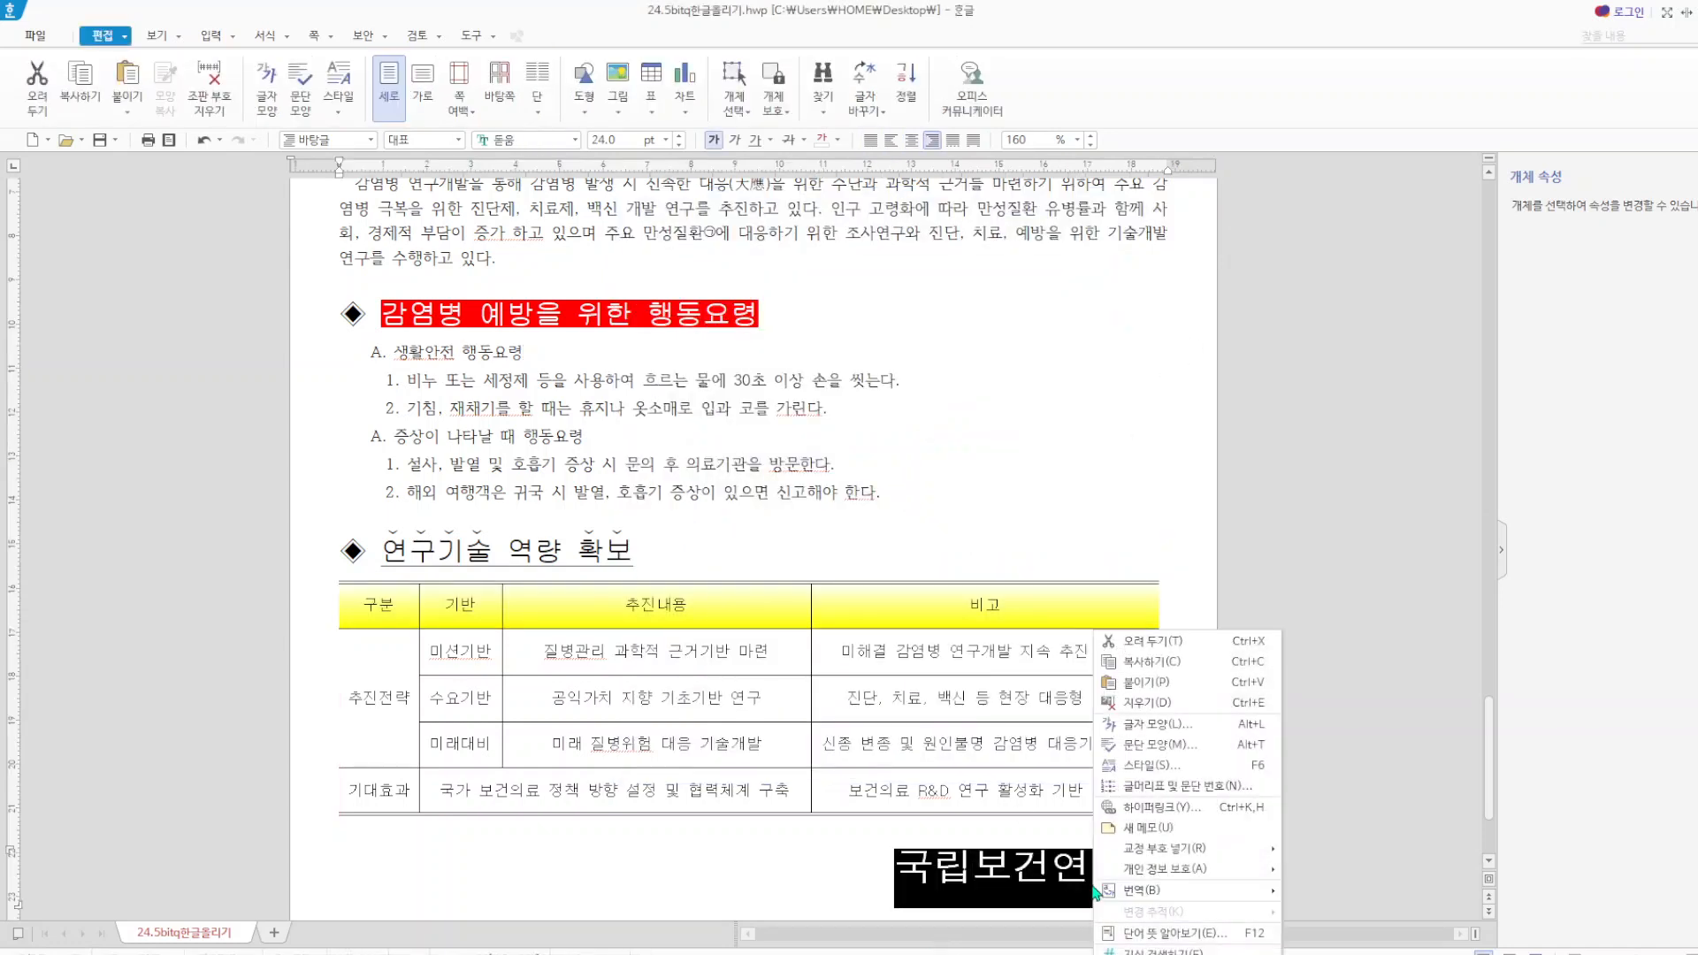
click(1173, 725)
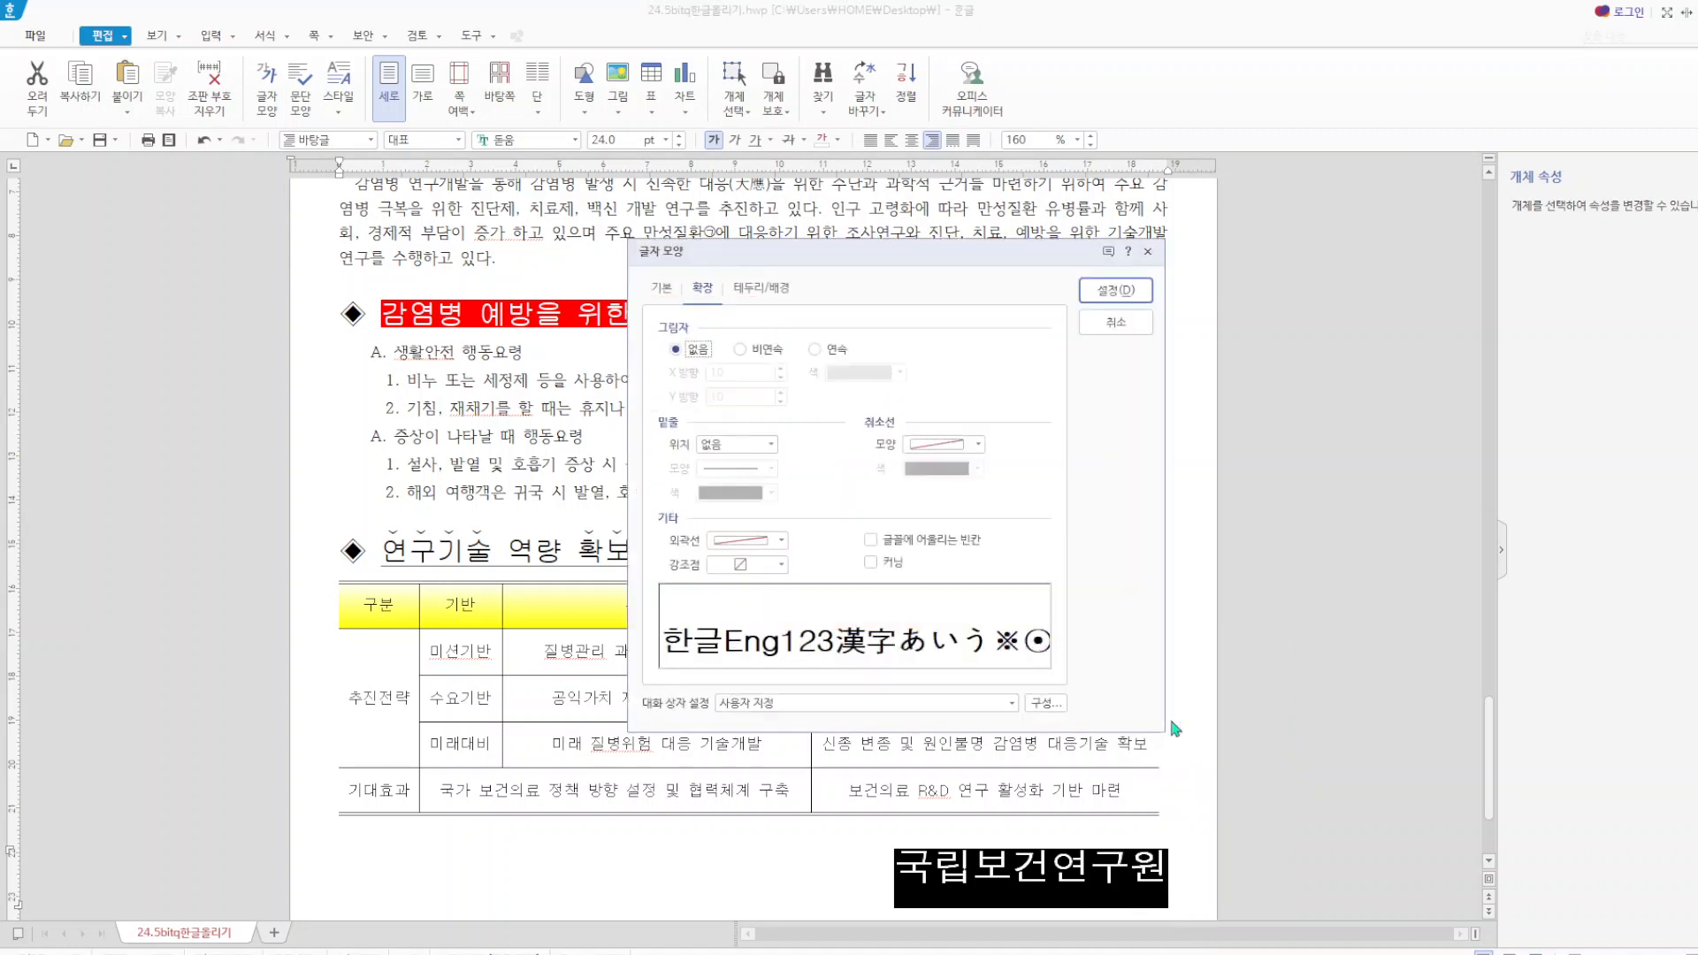
click(666, 290)
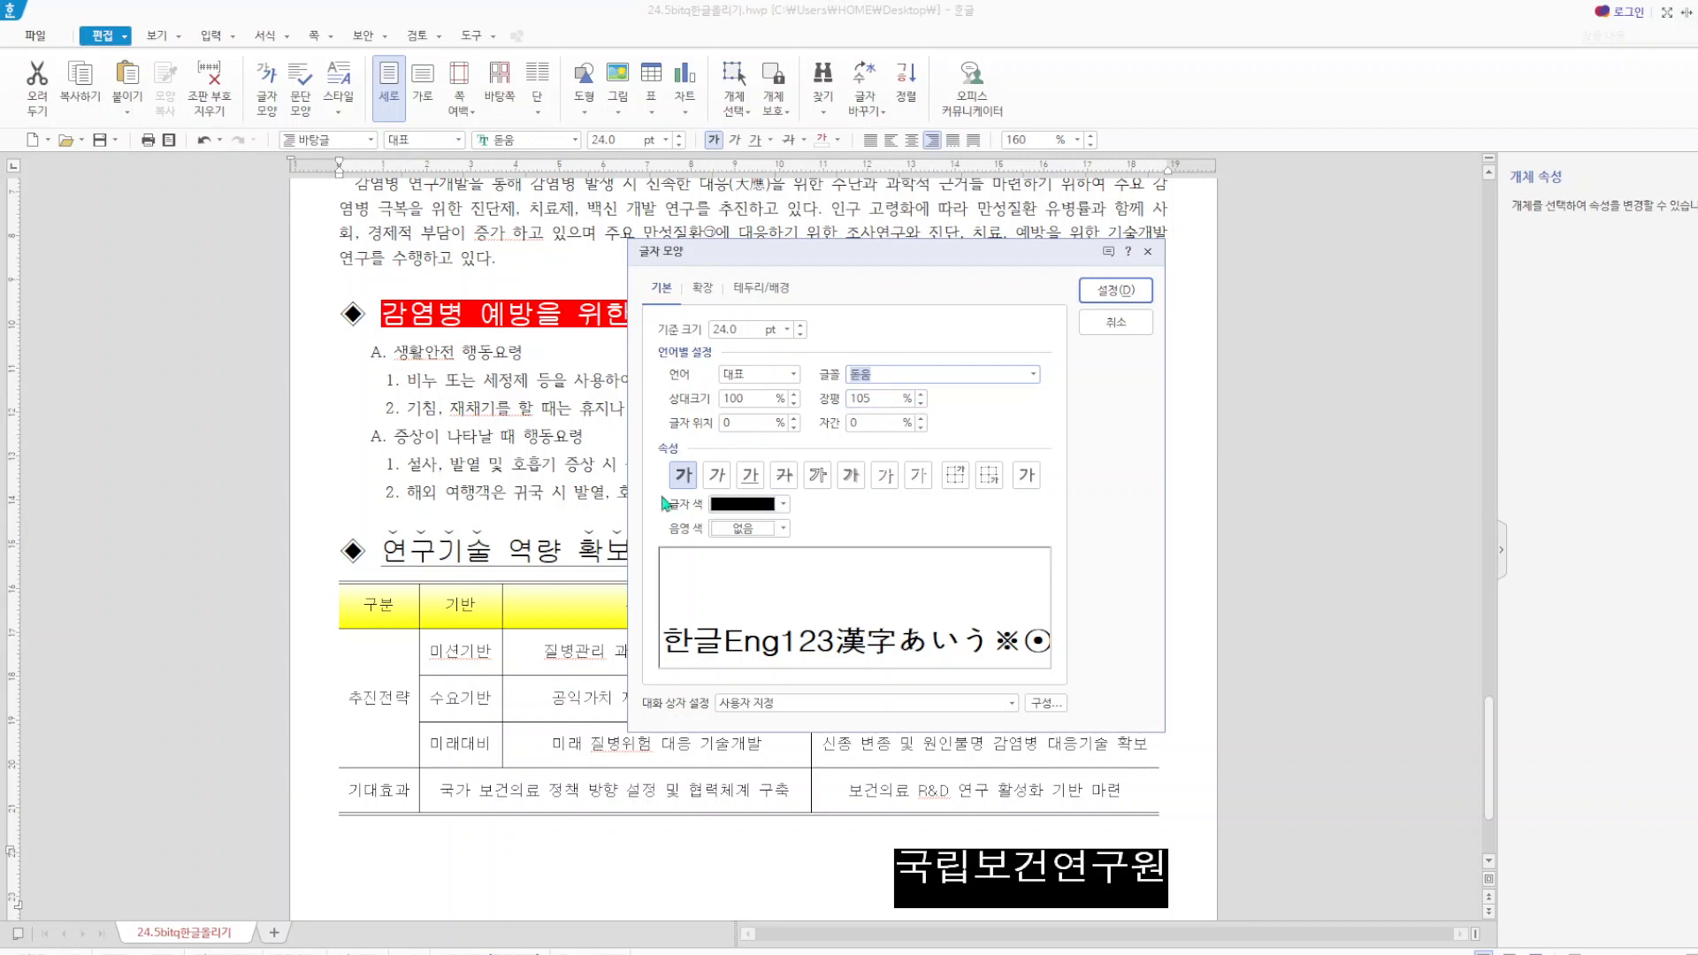
click(1148, 251)
click(1206, 370)
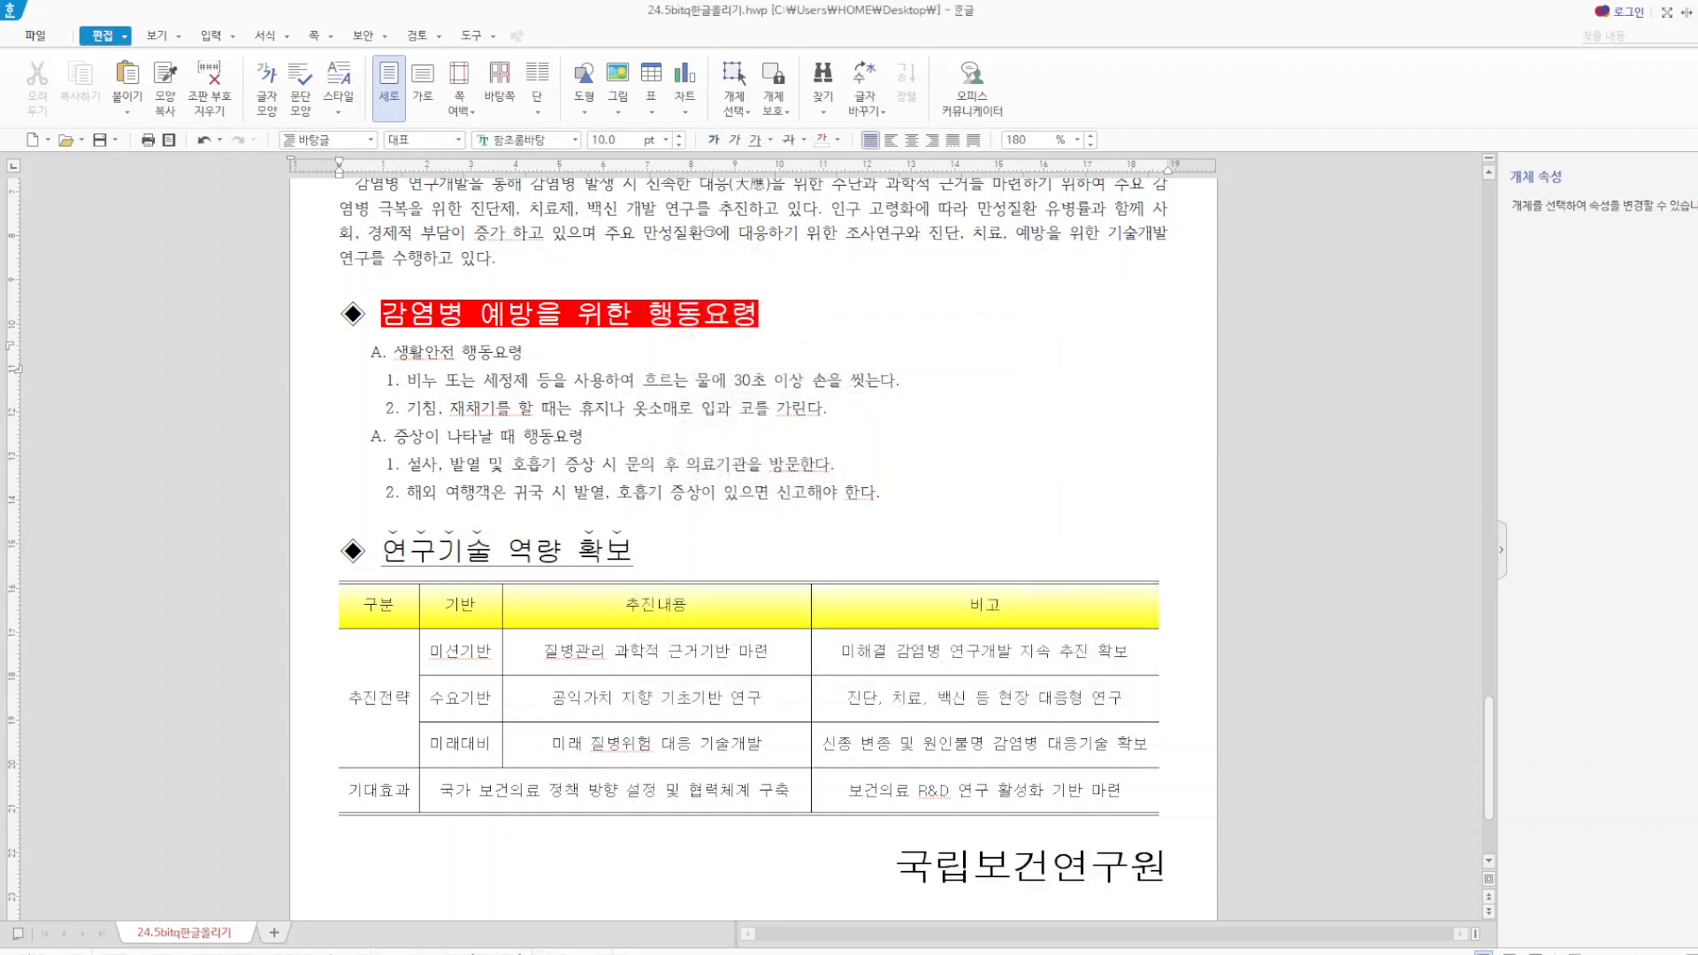
Insert a bookmark named 안전 in front of the article title 질병으로부터 자유로운 세상.
scroll(265, 778, up, 10)
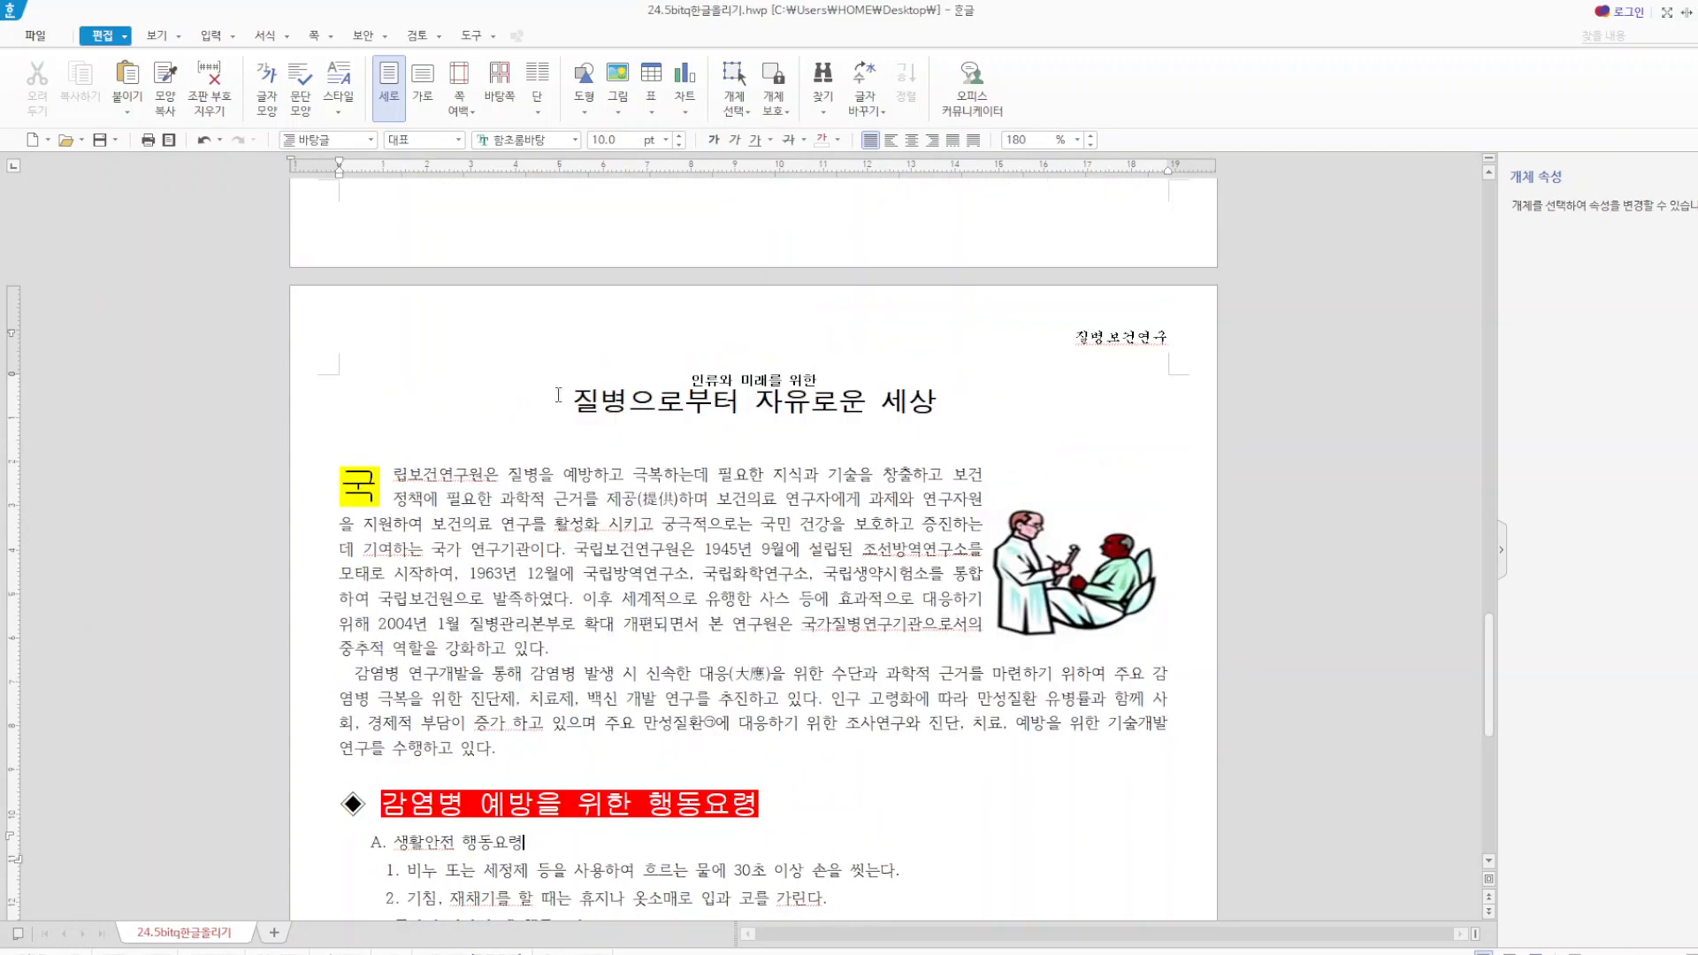
click(577, 402)
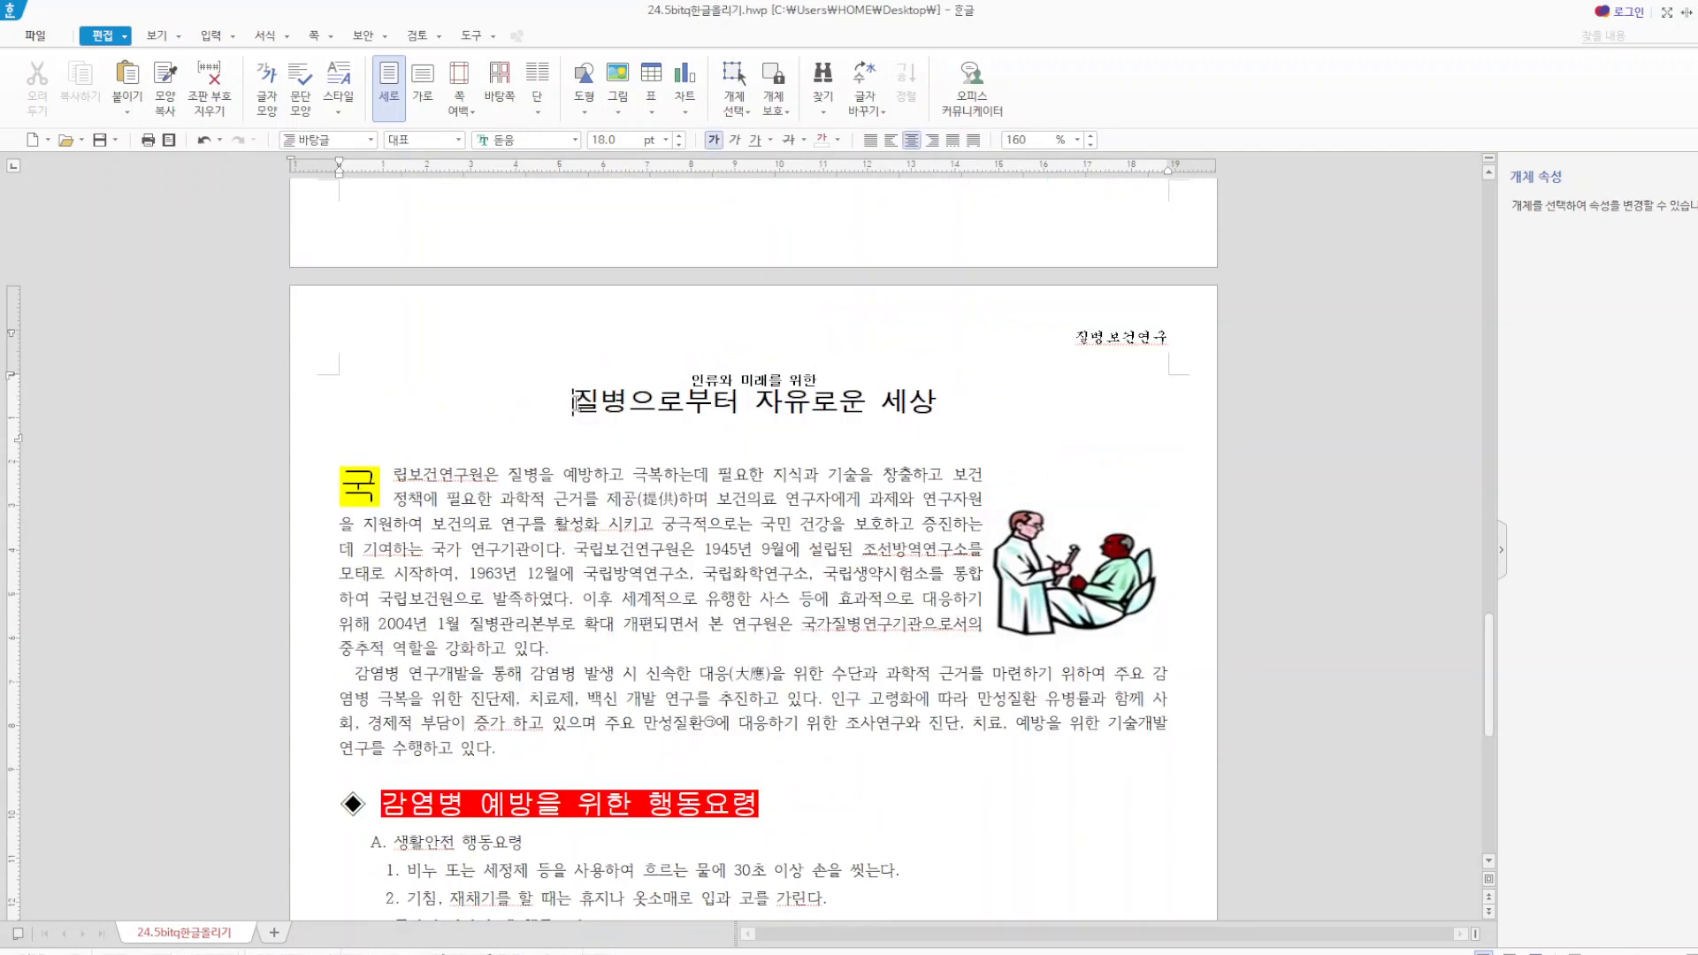
click(236, 37)
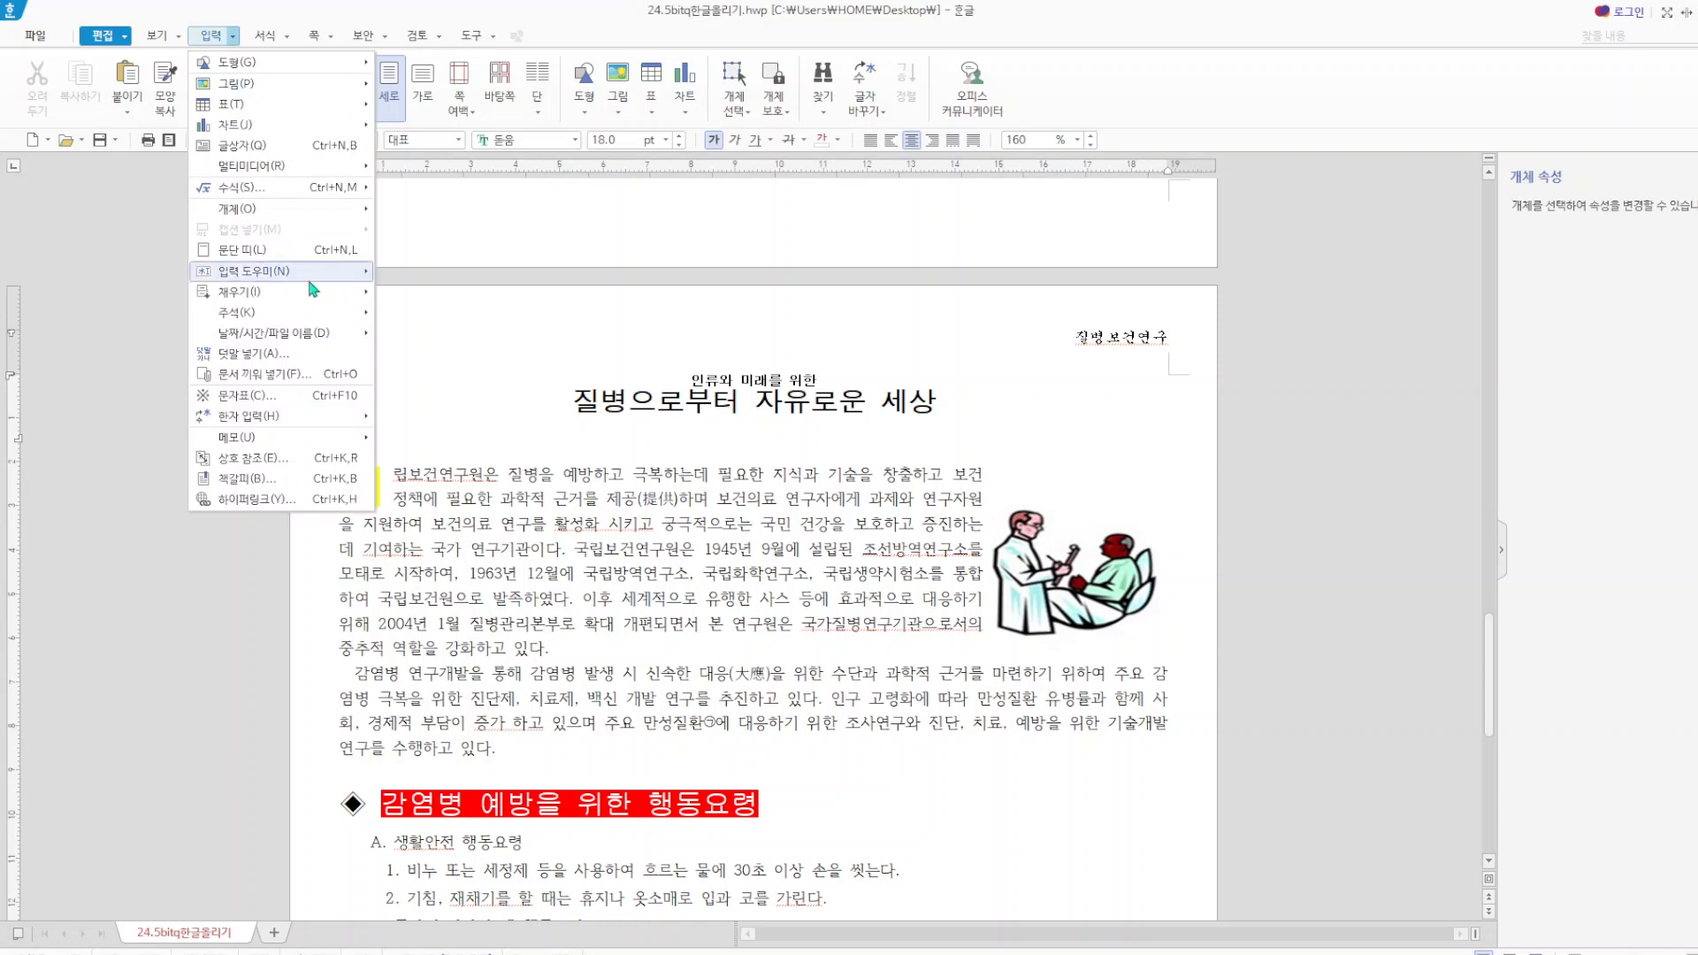
click(279, 479)
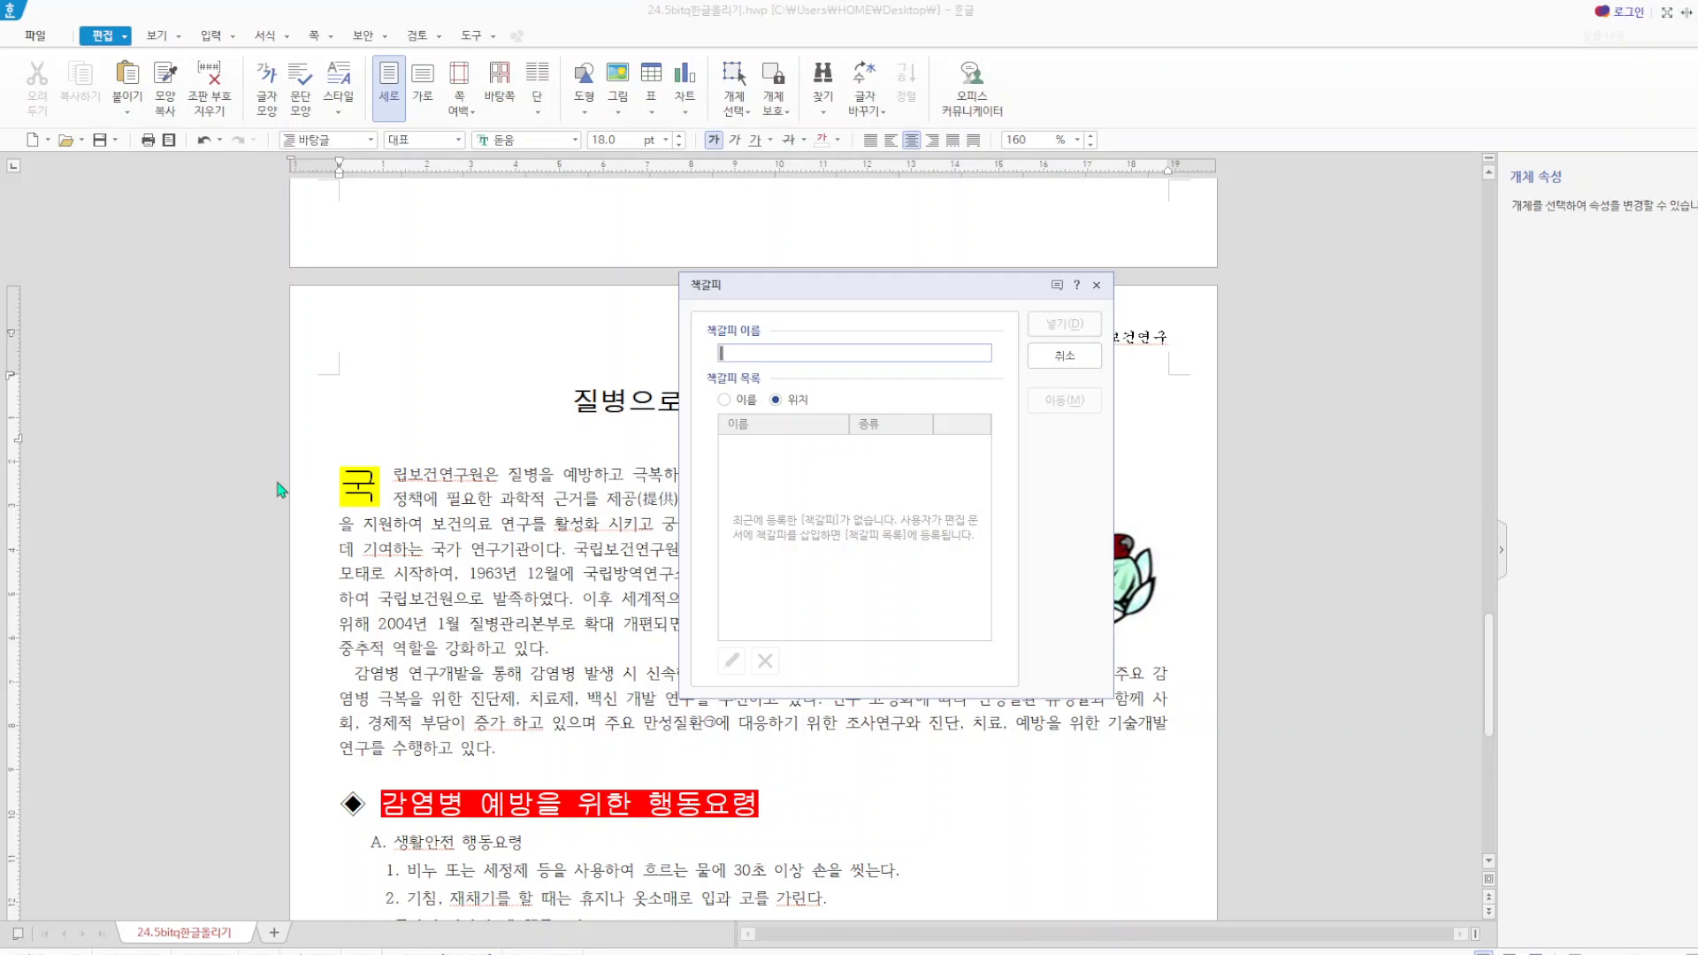
text(ㅇ)
text(전)
click(1062, 340)
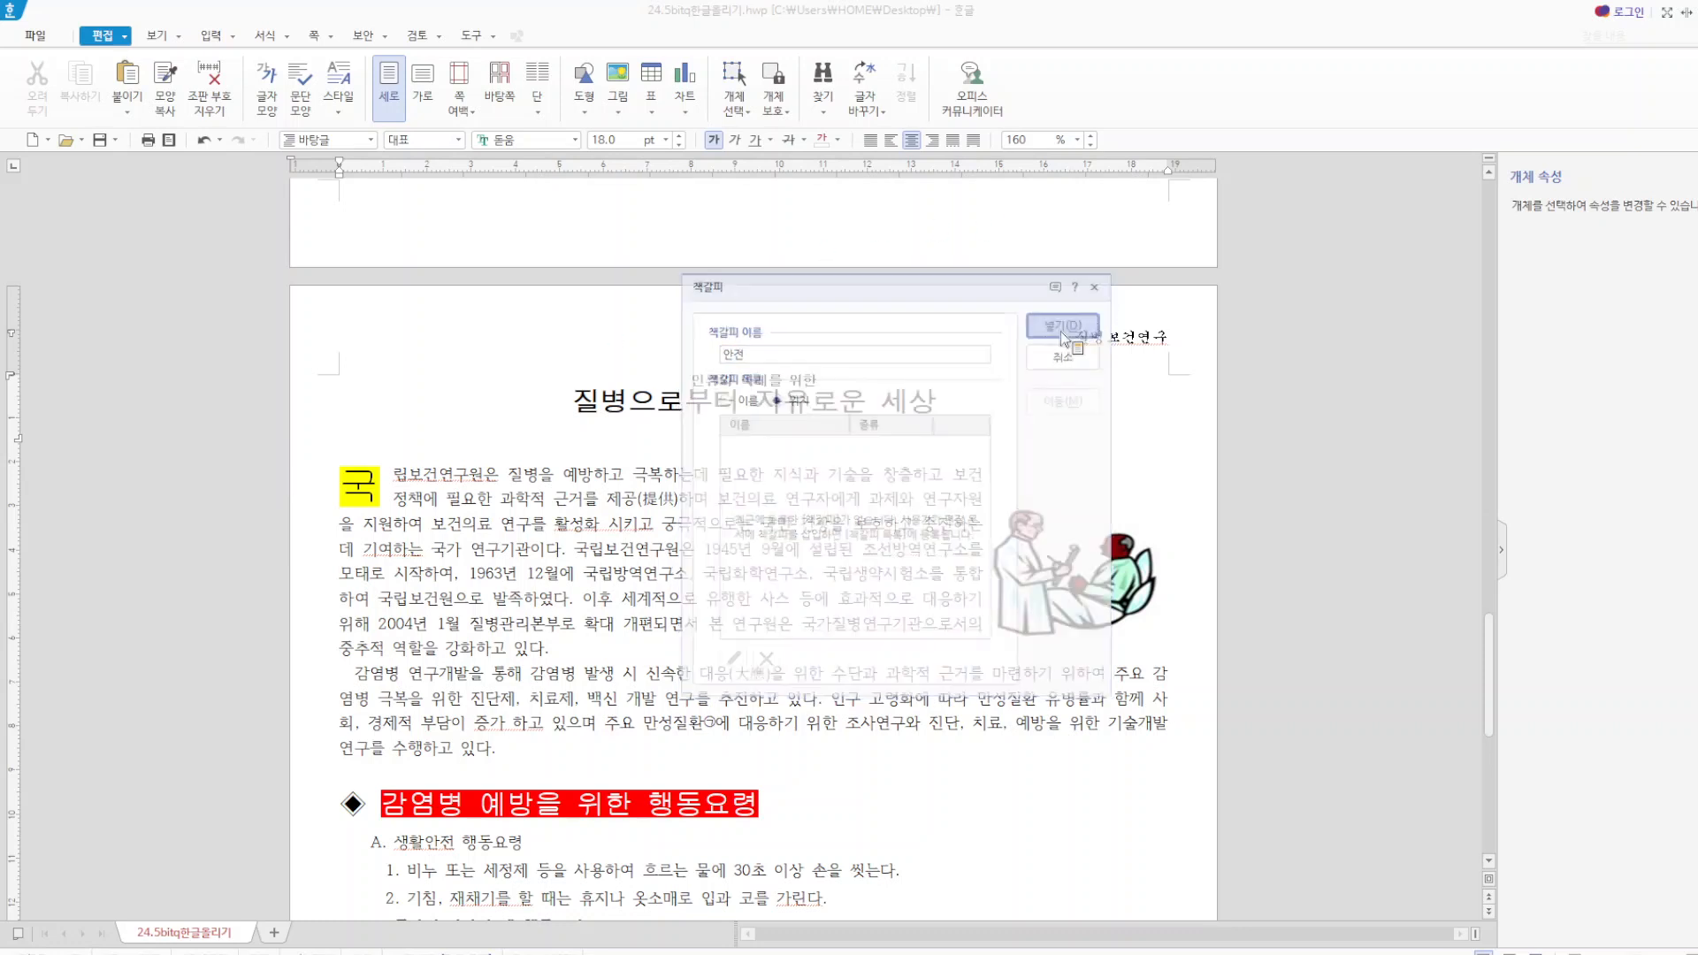
Hyperlink the 123주식회사 logo picture to the 안전 bookmark in the current document and follow the link to test it.
scroll(1061, 338, up, 5)
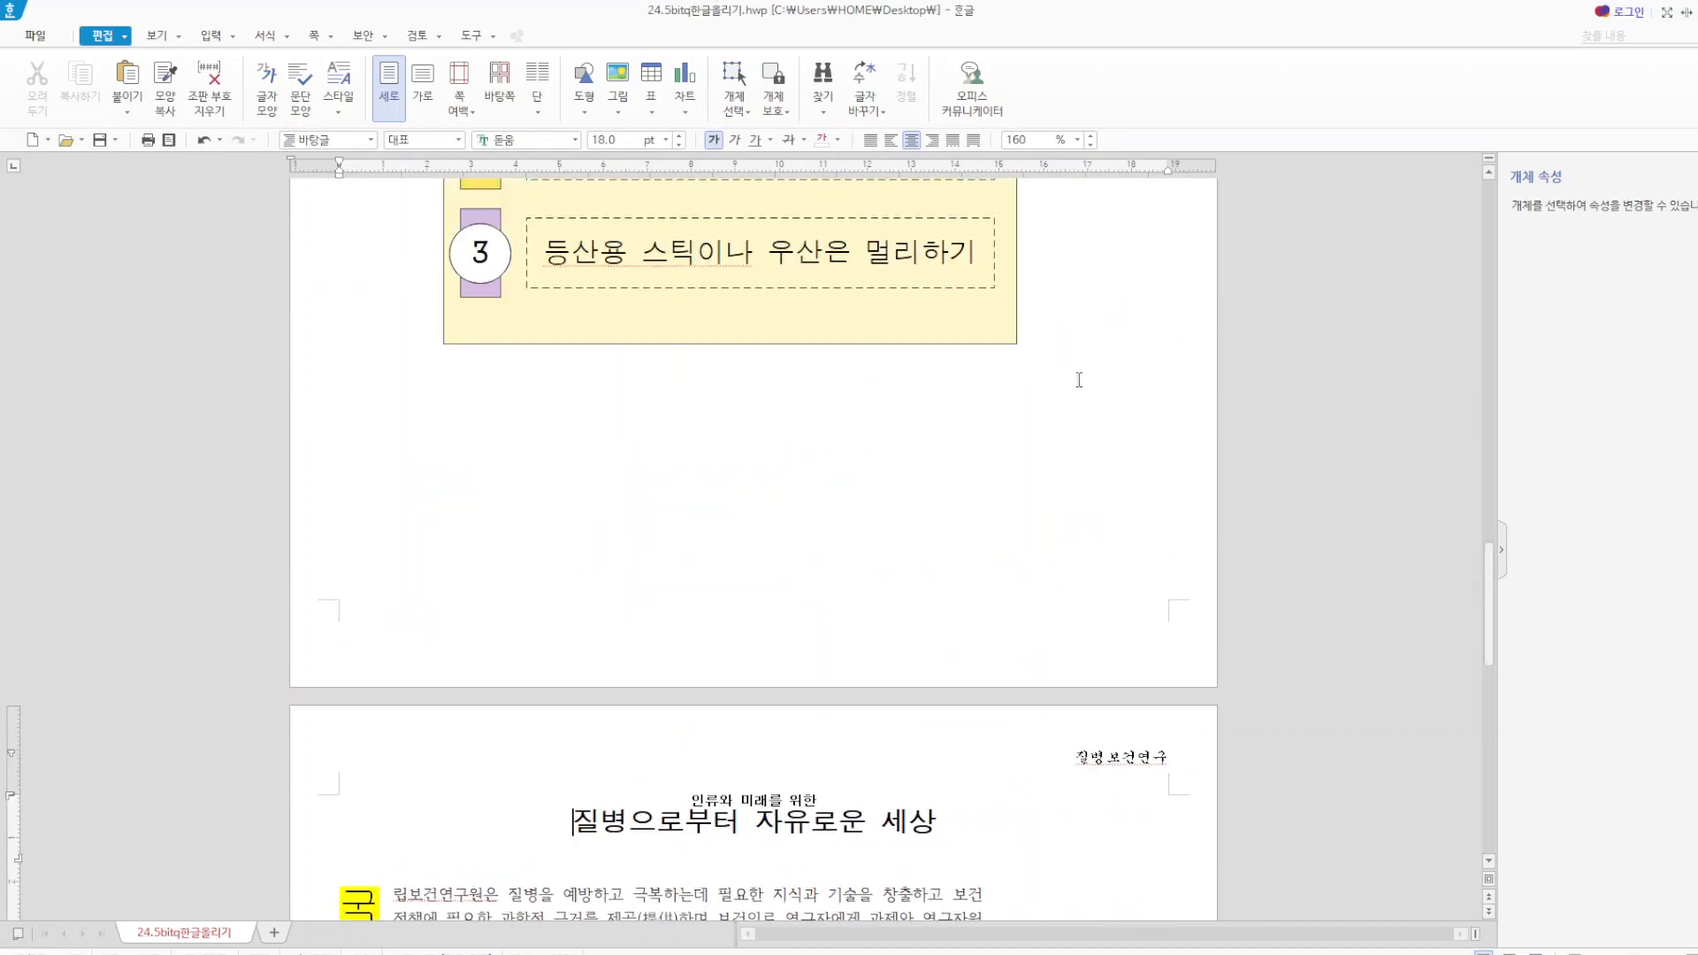
scroll(1080, 380, up, 7)
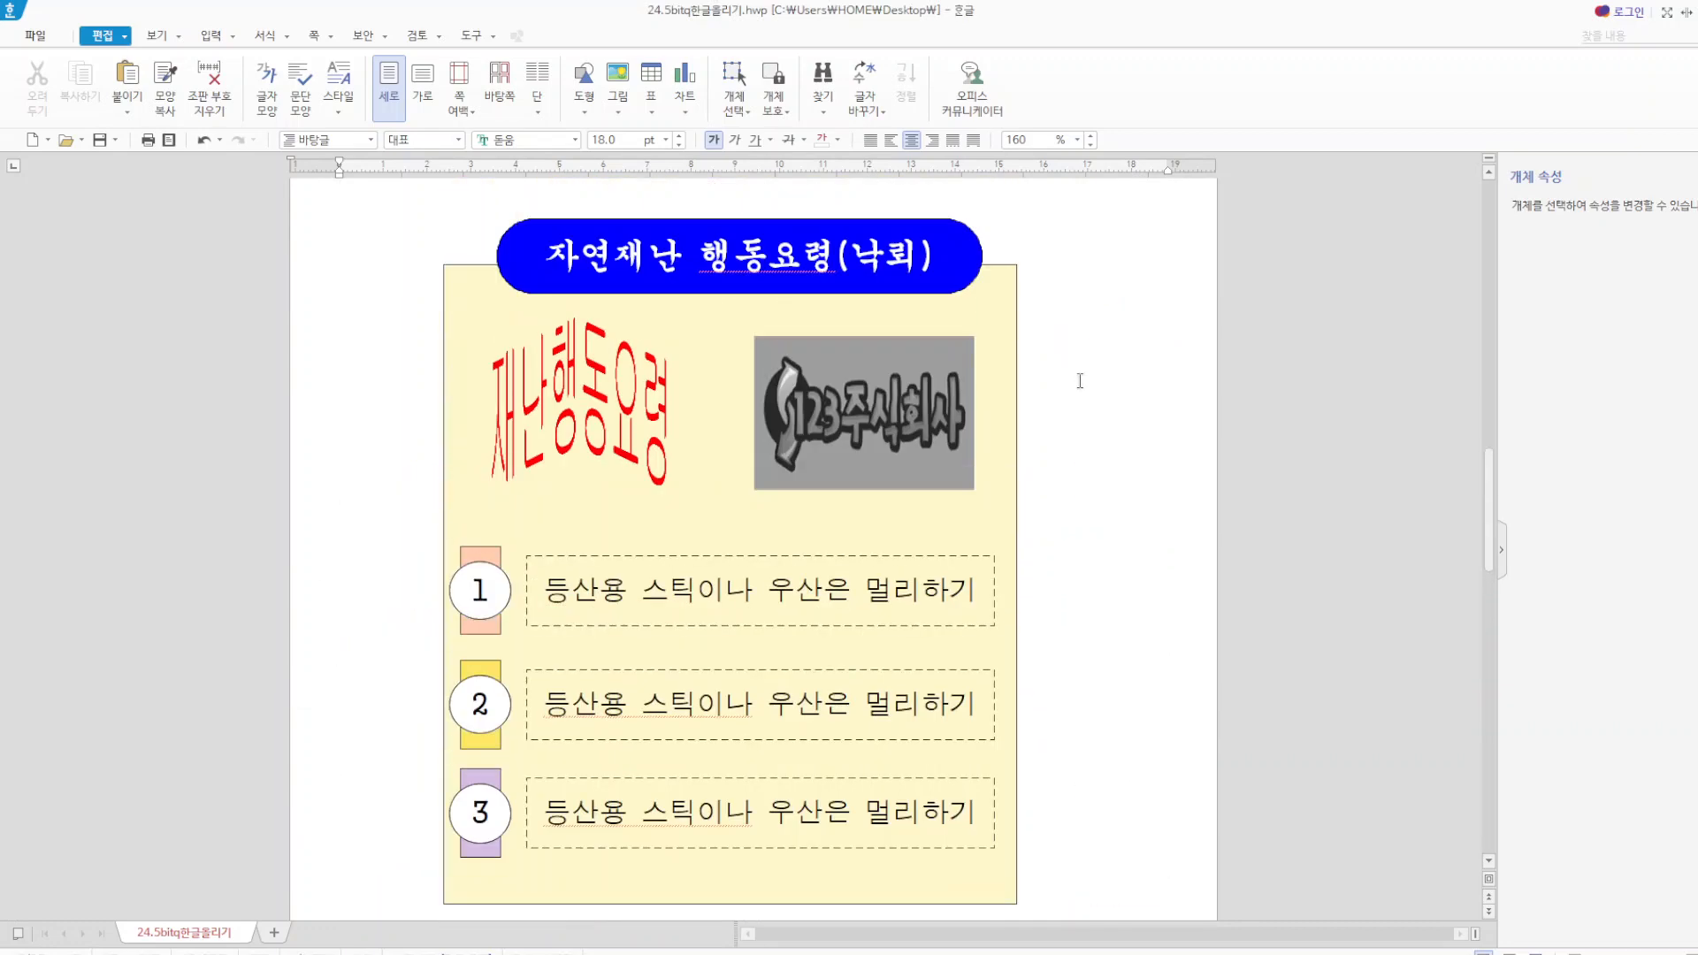
click(887, 395)
right_click(888, 396)
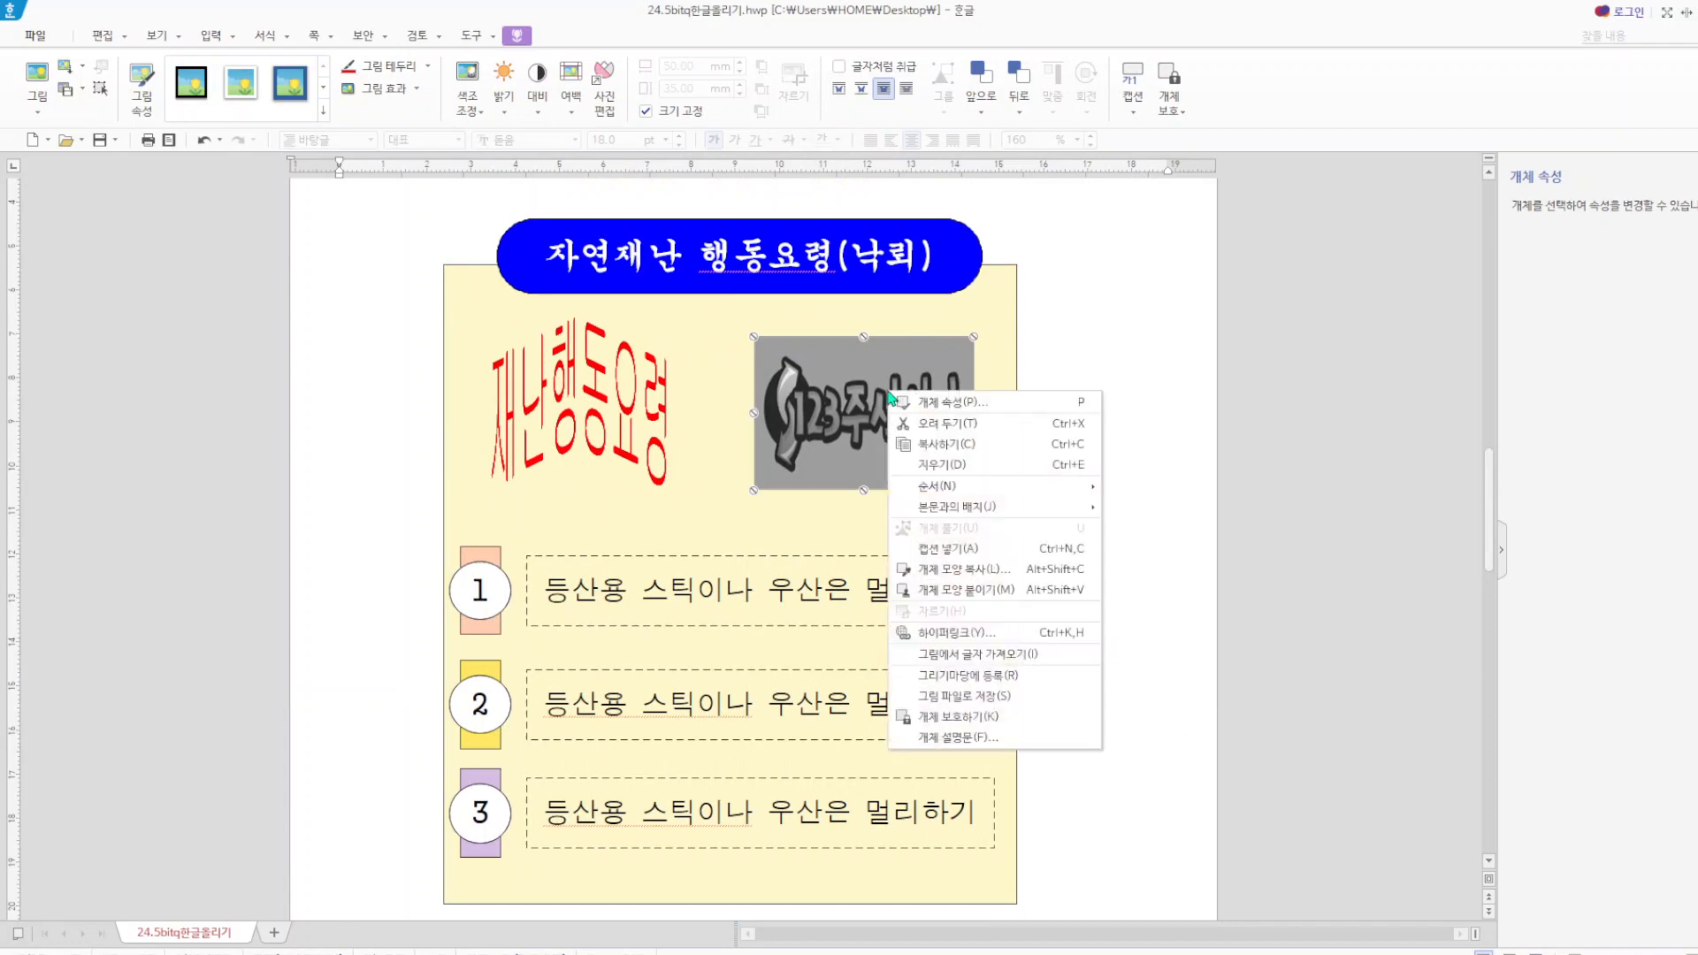
click(983, 637)
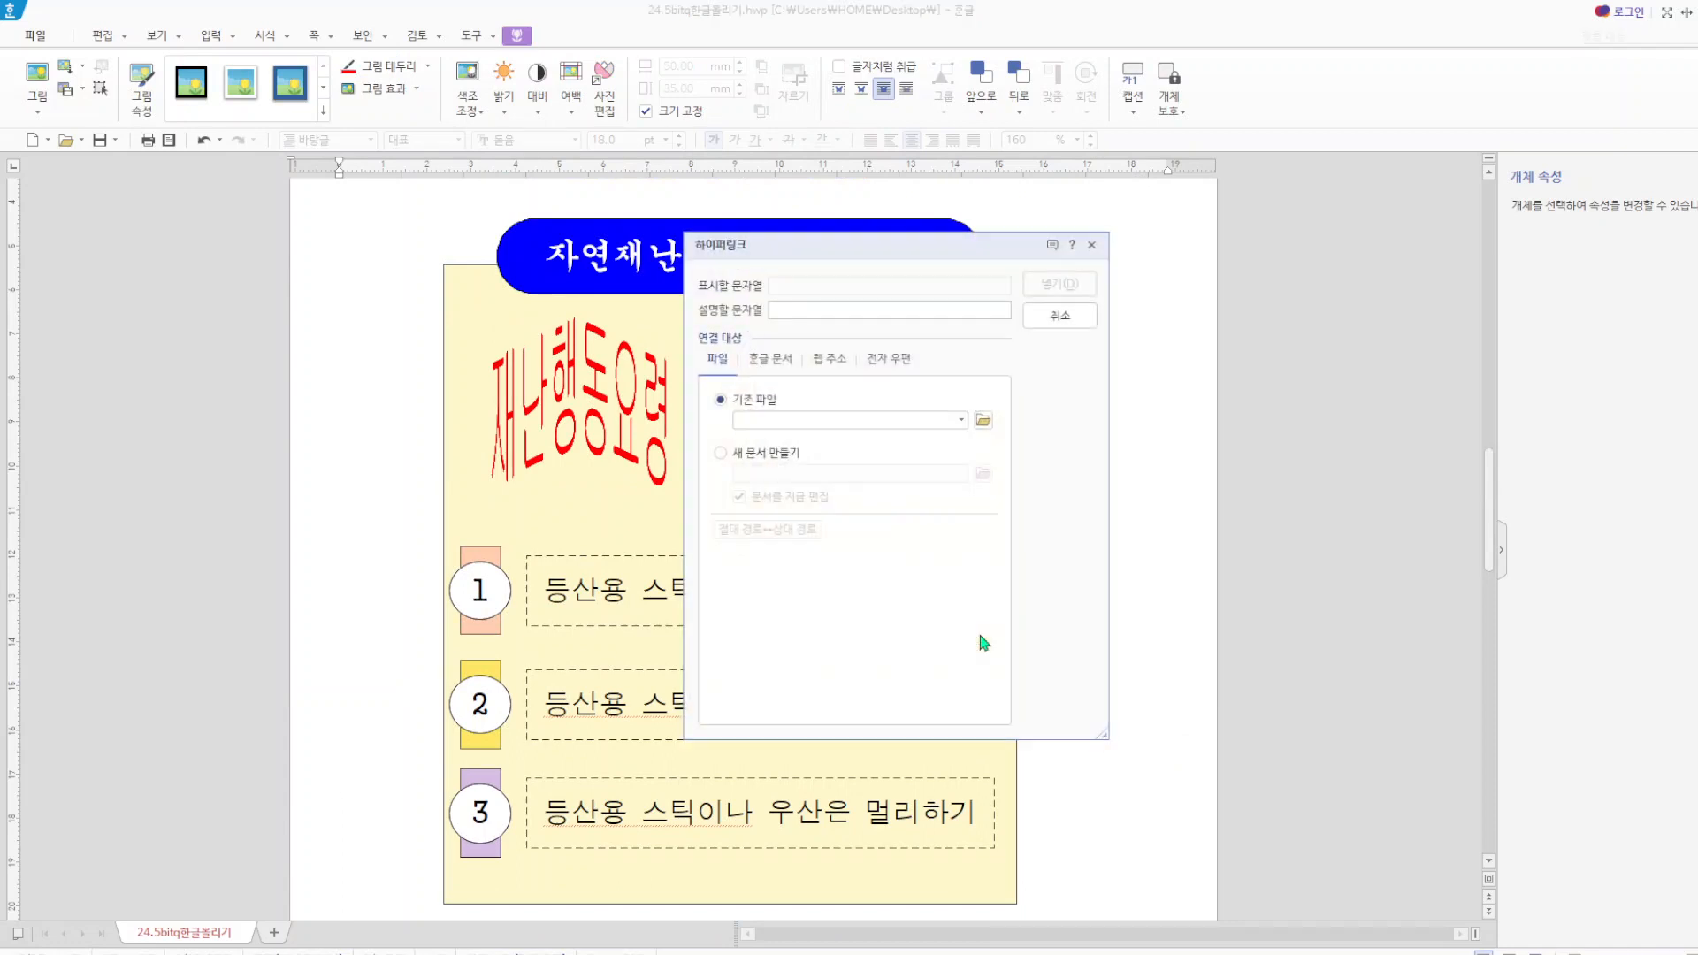
click(782, 365)
click(819, 511)
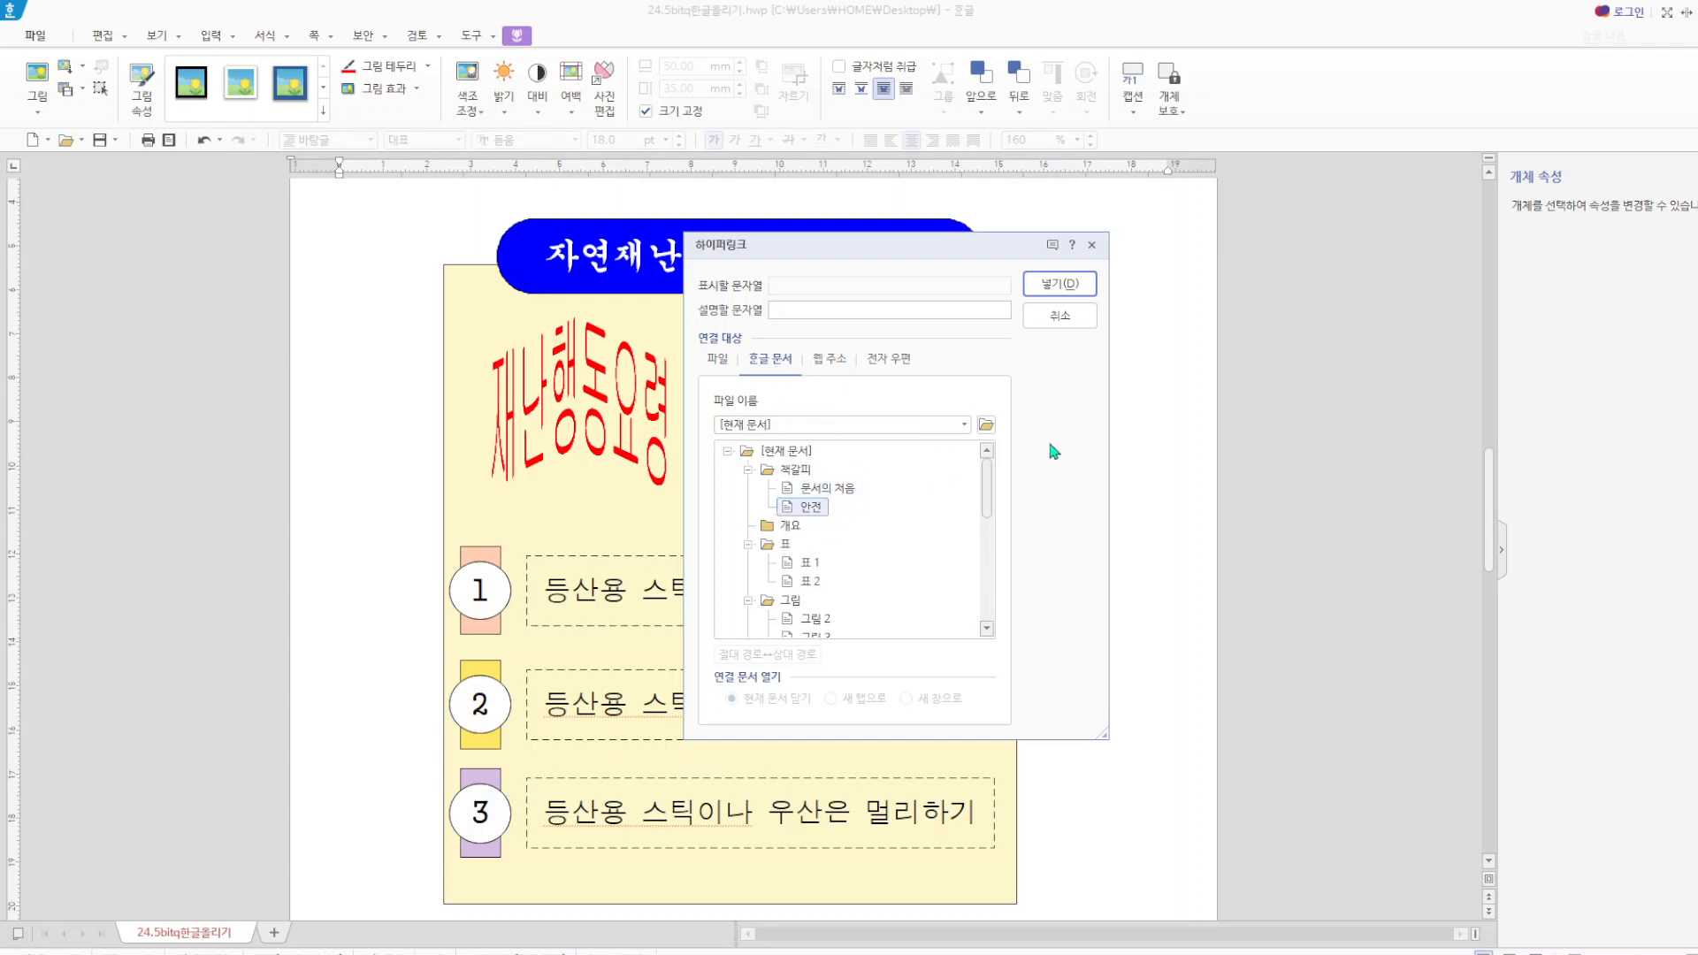
click(1075, 287)
click(1157, 454)
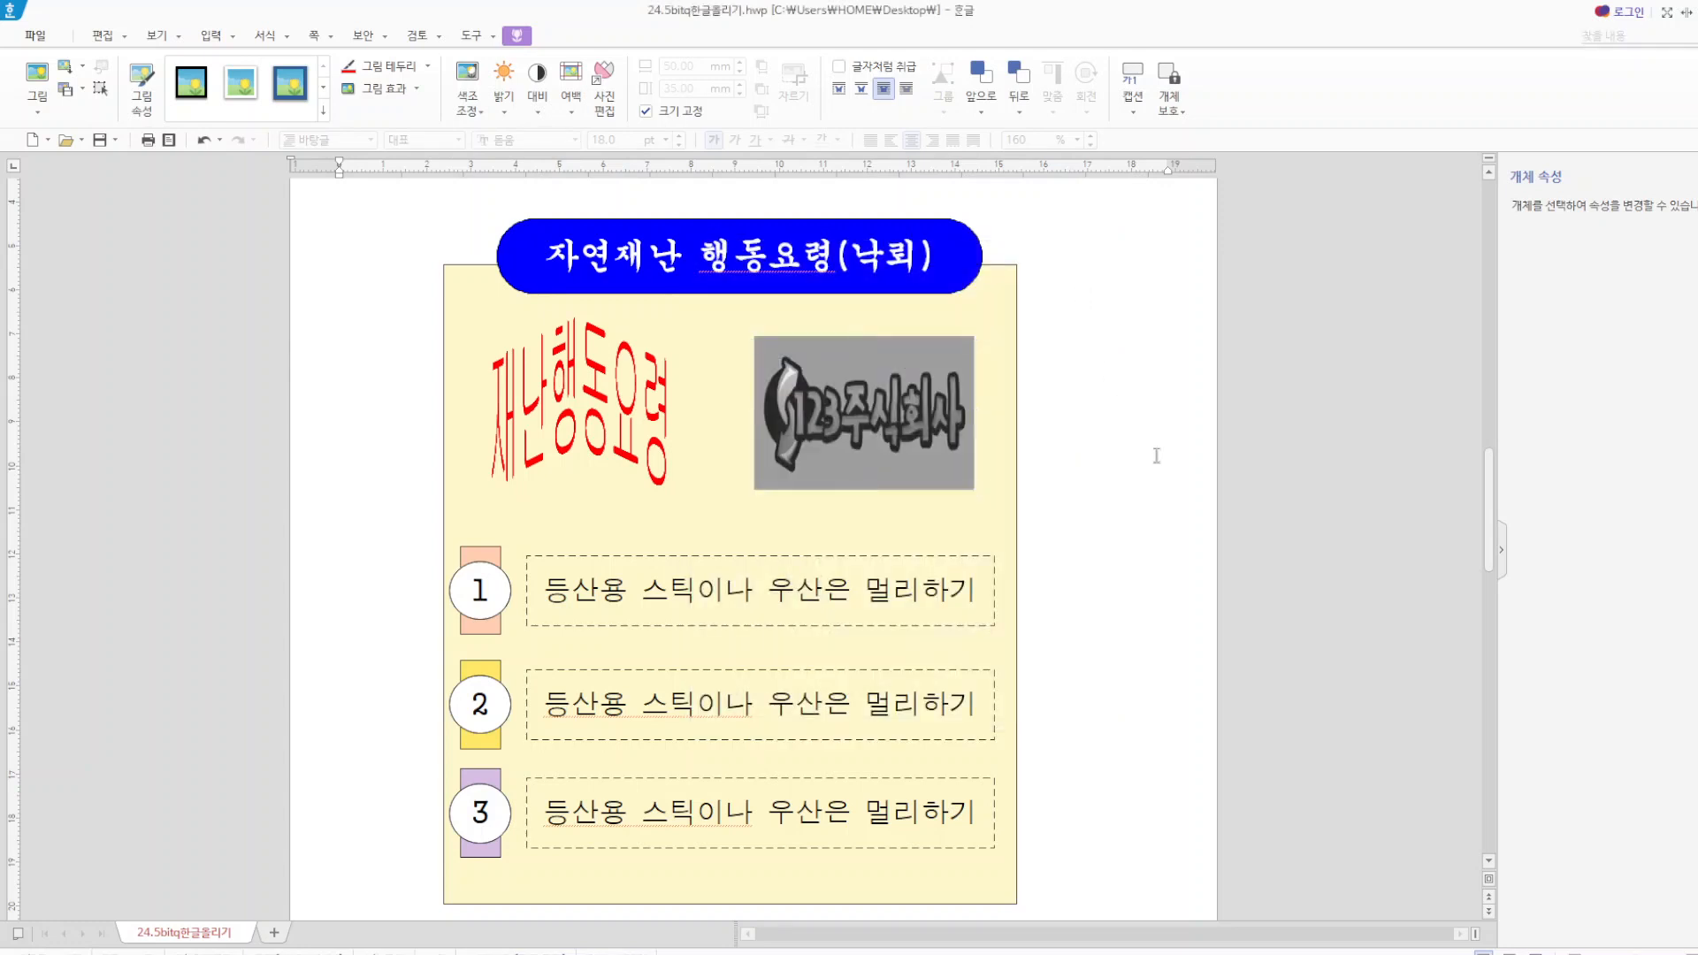
right_click(851, 475)
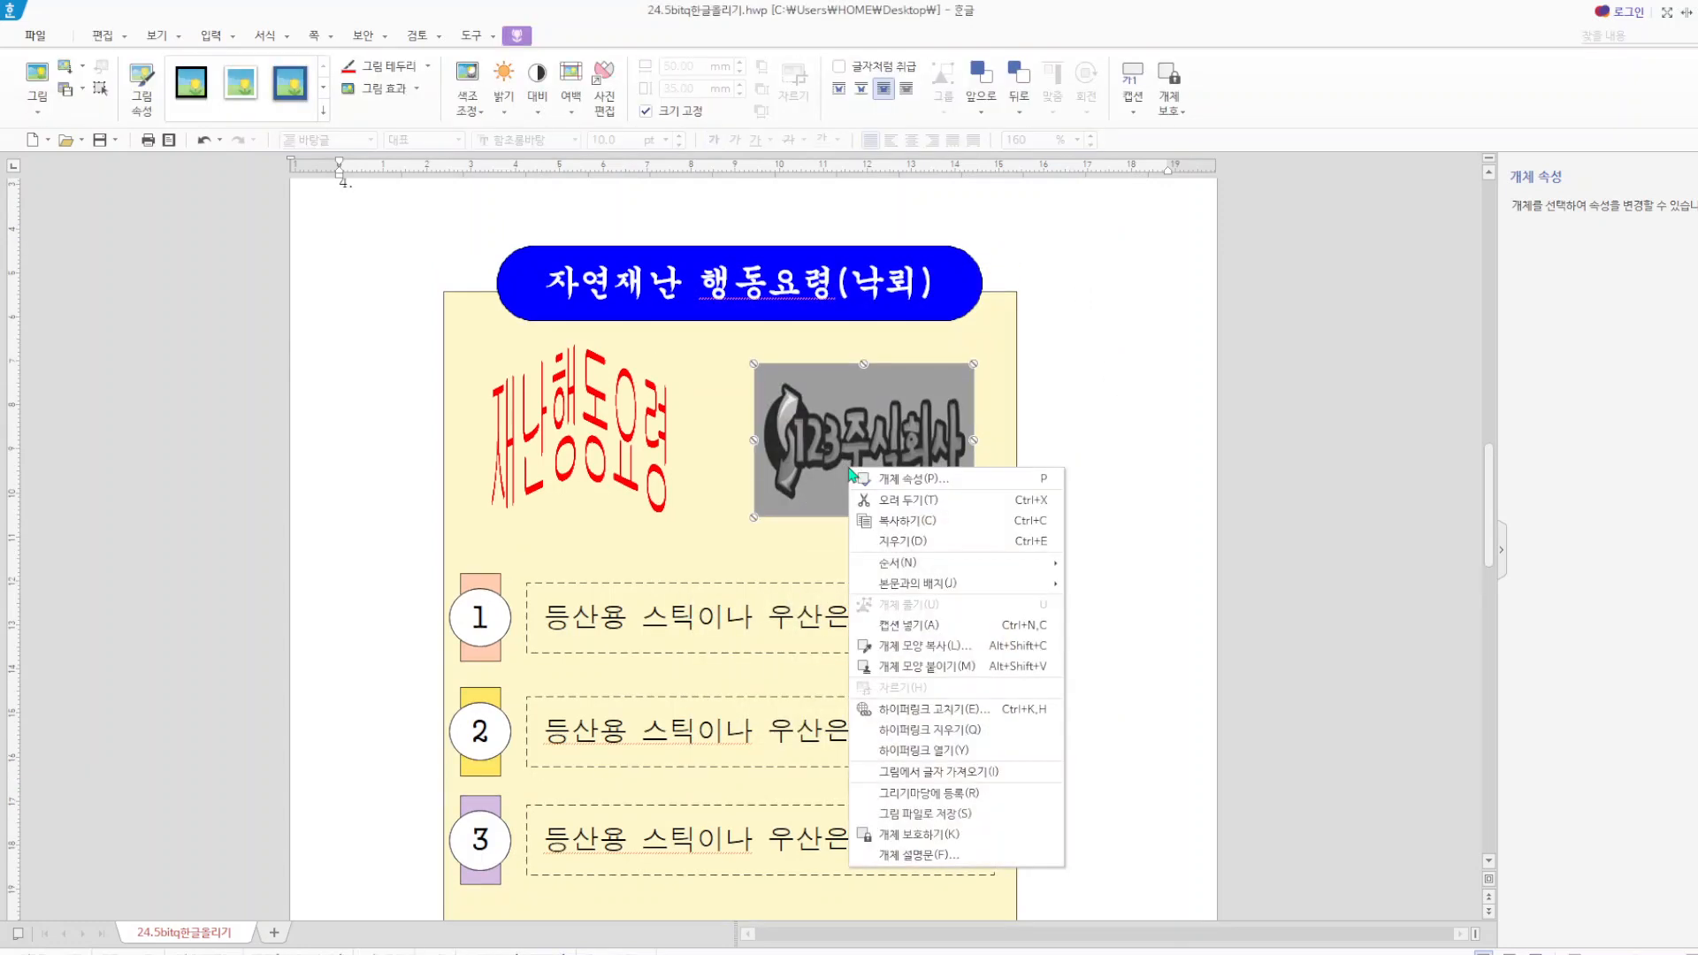
click(960, 750)
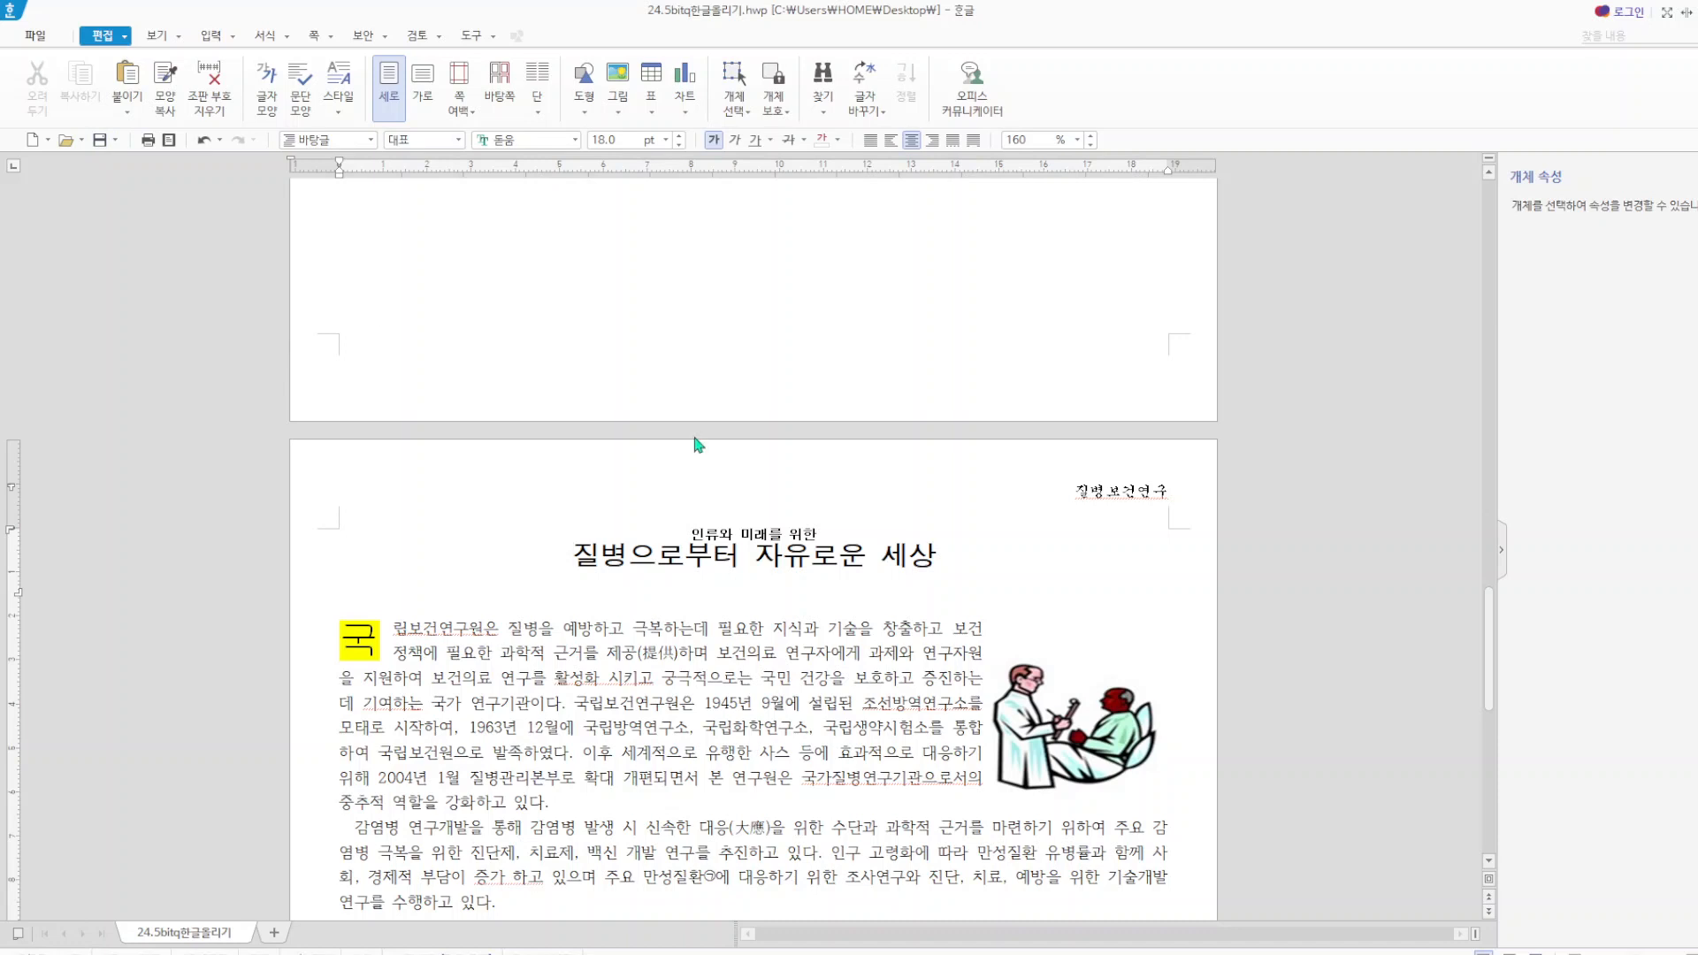
Insert page numbers at the bottom right of the page in the ①,②,③ style without surrounding dashes.
click(327, 37)
click(371, 166)
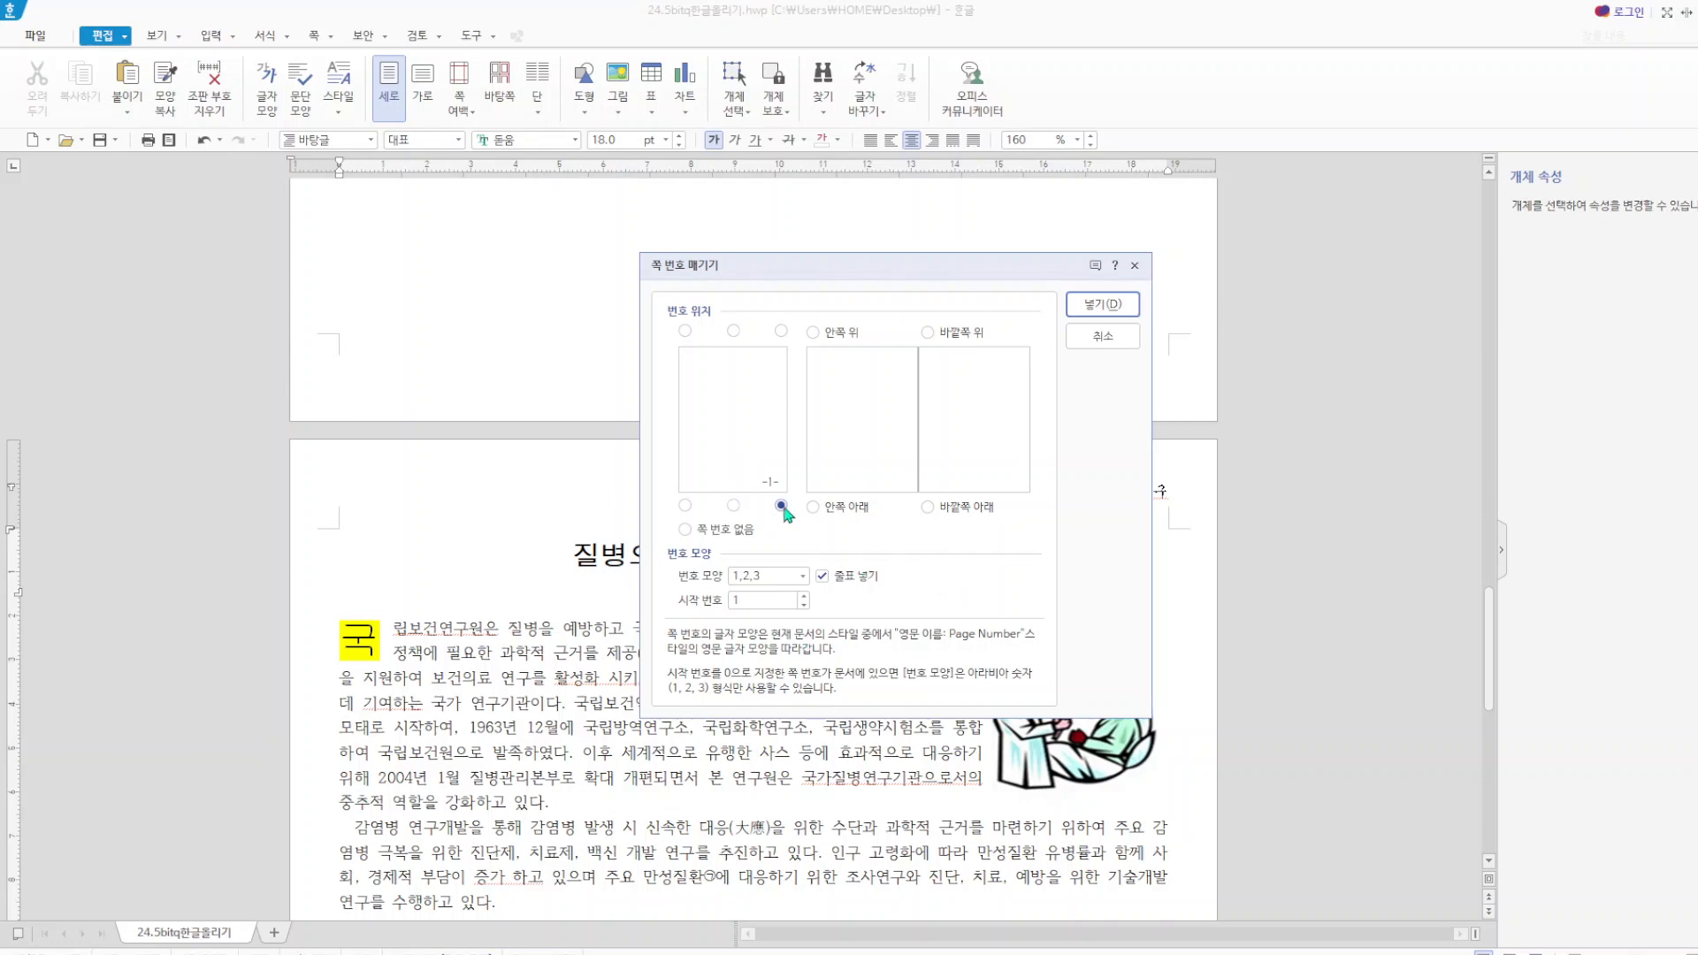
click(822, 577)
click(803, 576)
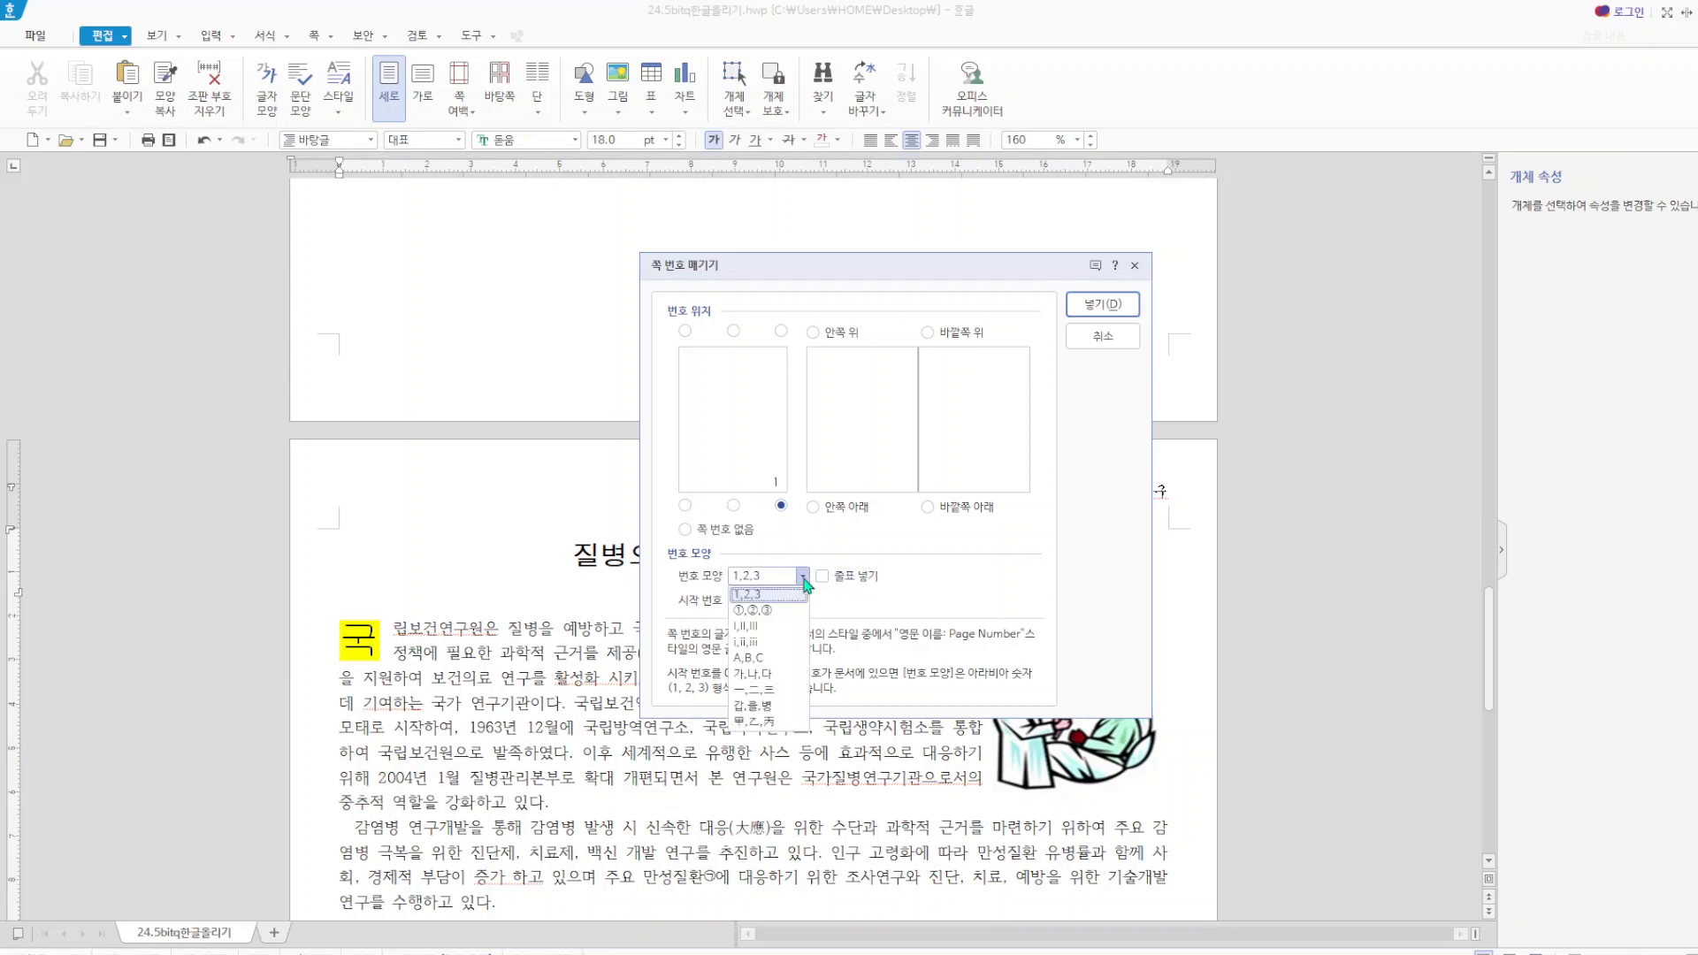
click(758, 610)
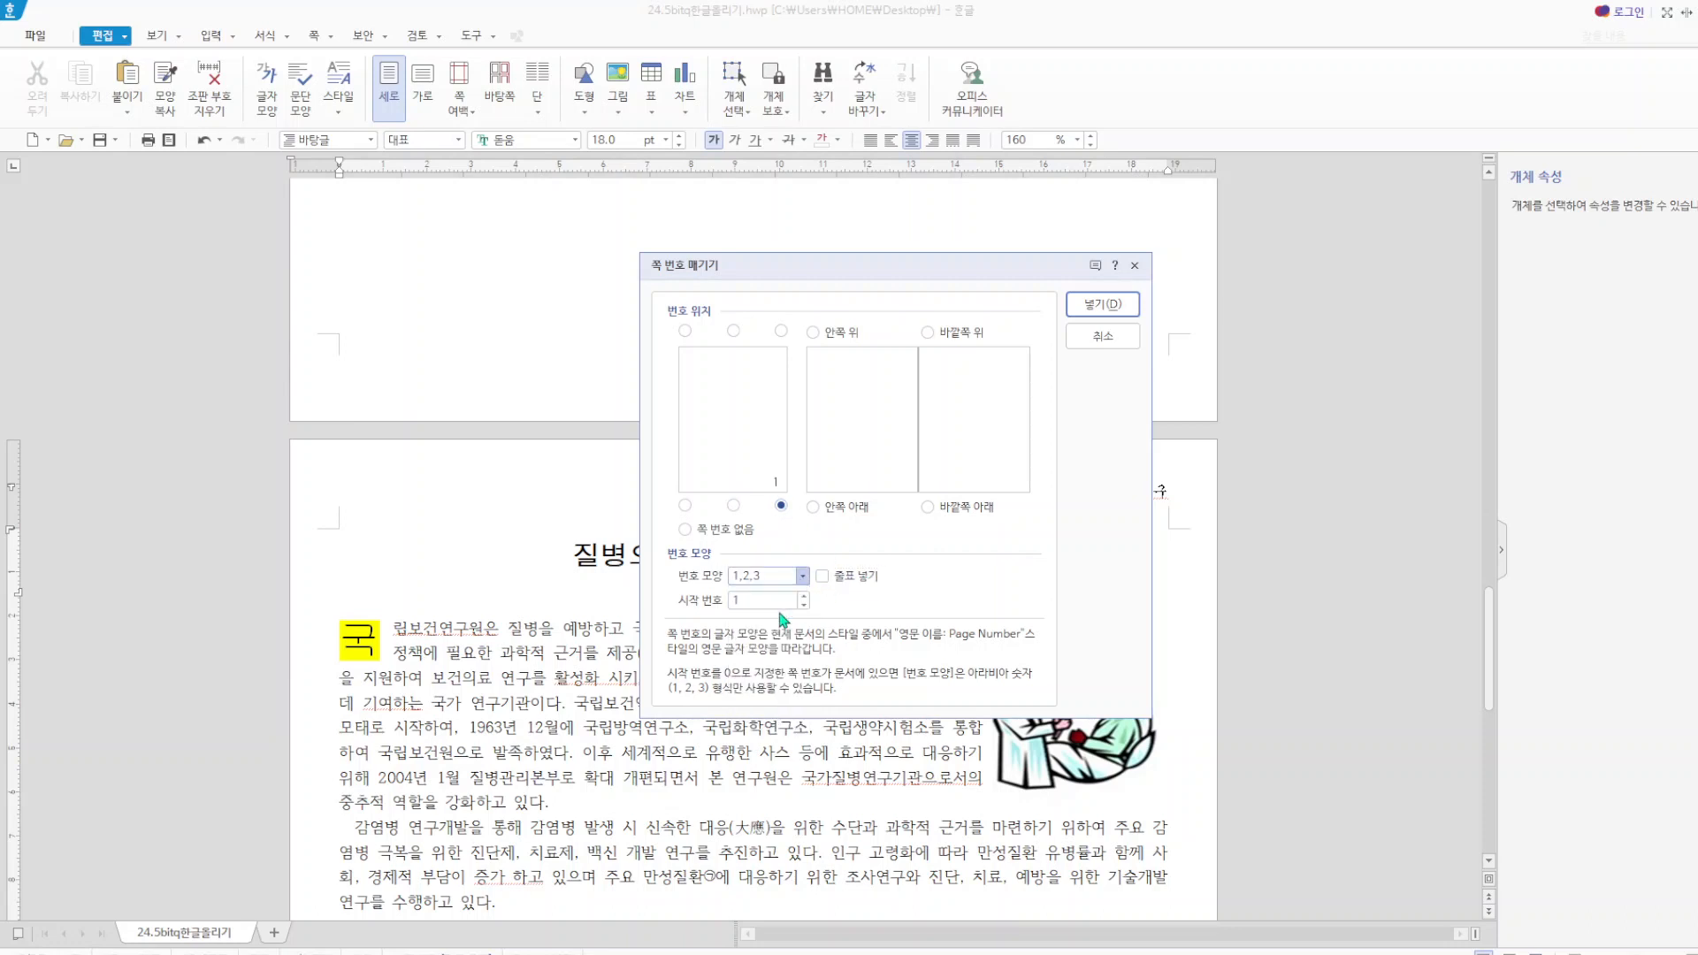
click(1103, 304)
scroll(1249, 495, down, 15)
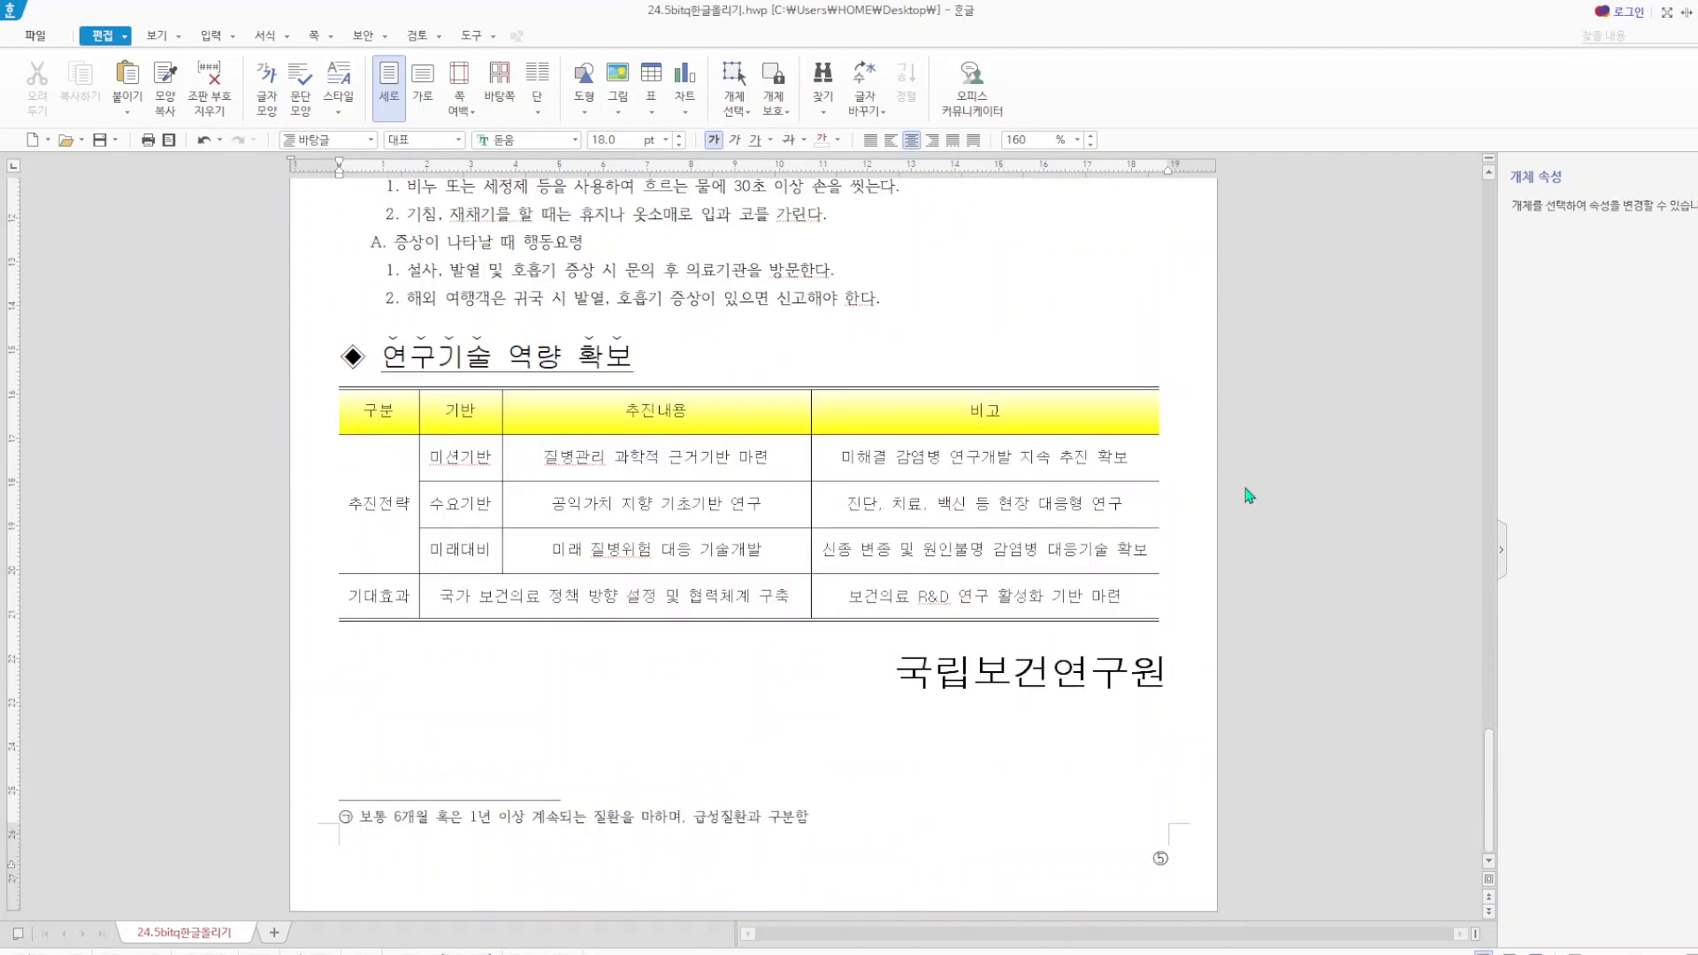
Restart the page numbering on the article page with starting page number 5.
scroll(1167, 858, up, 5)
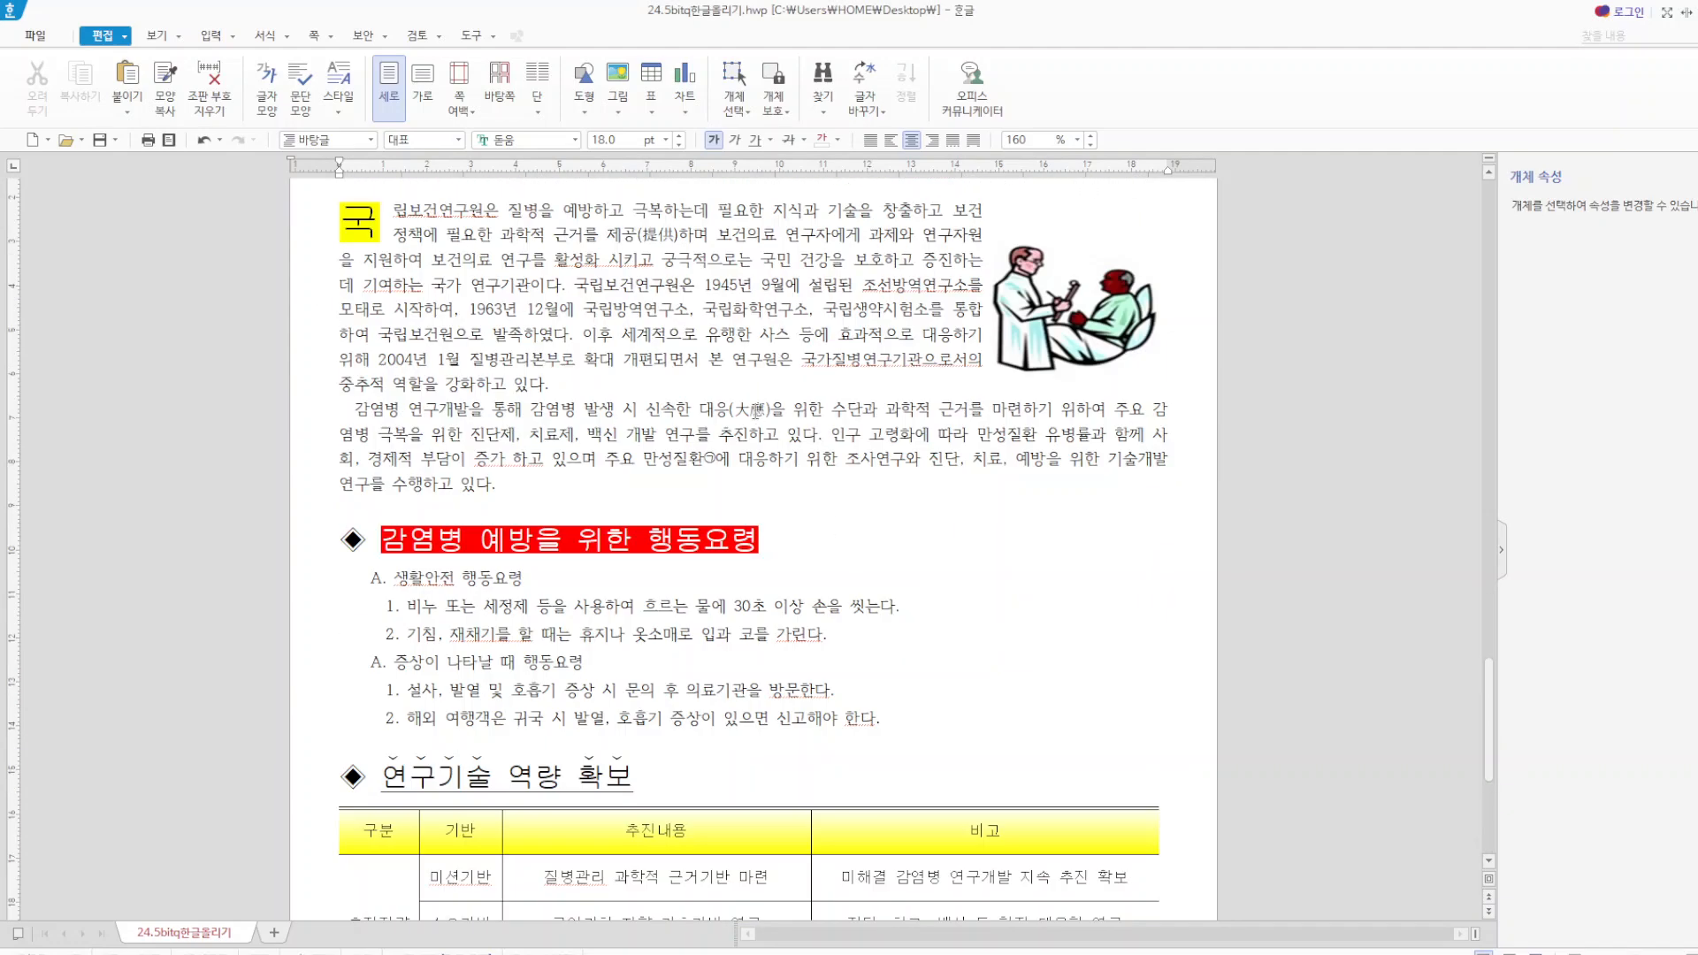
click(337, 39)
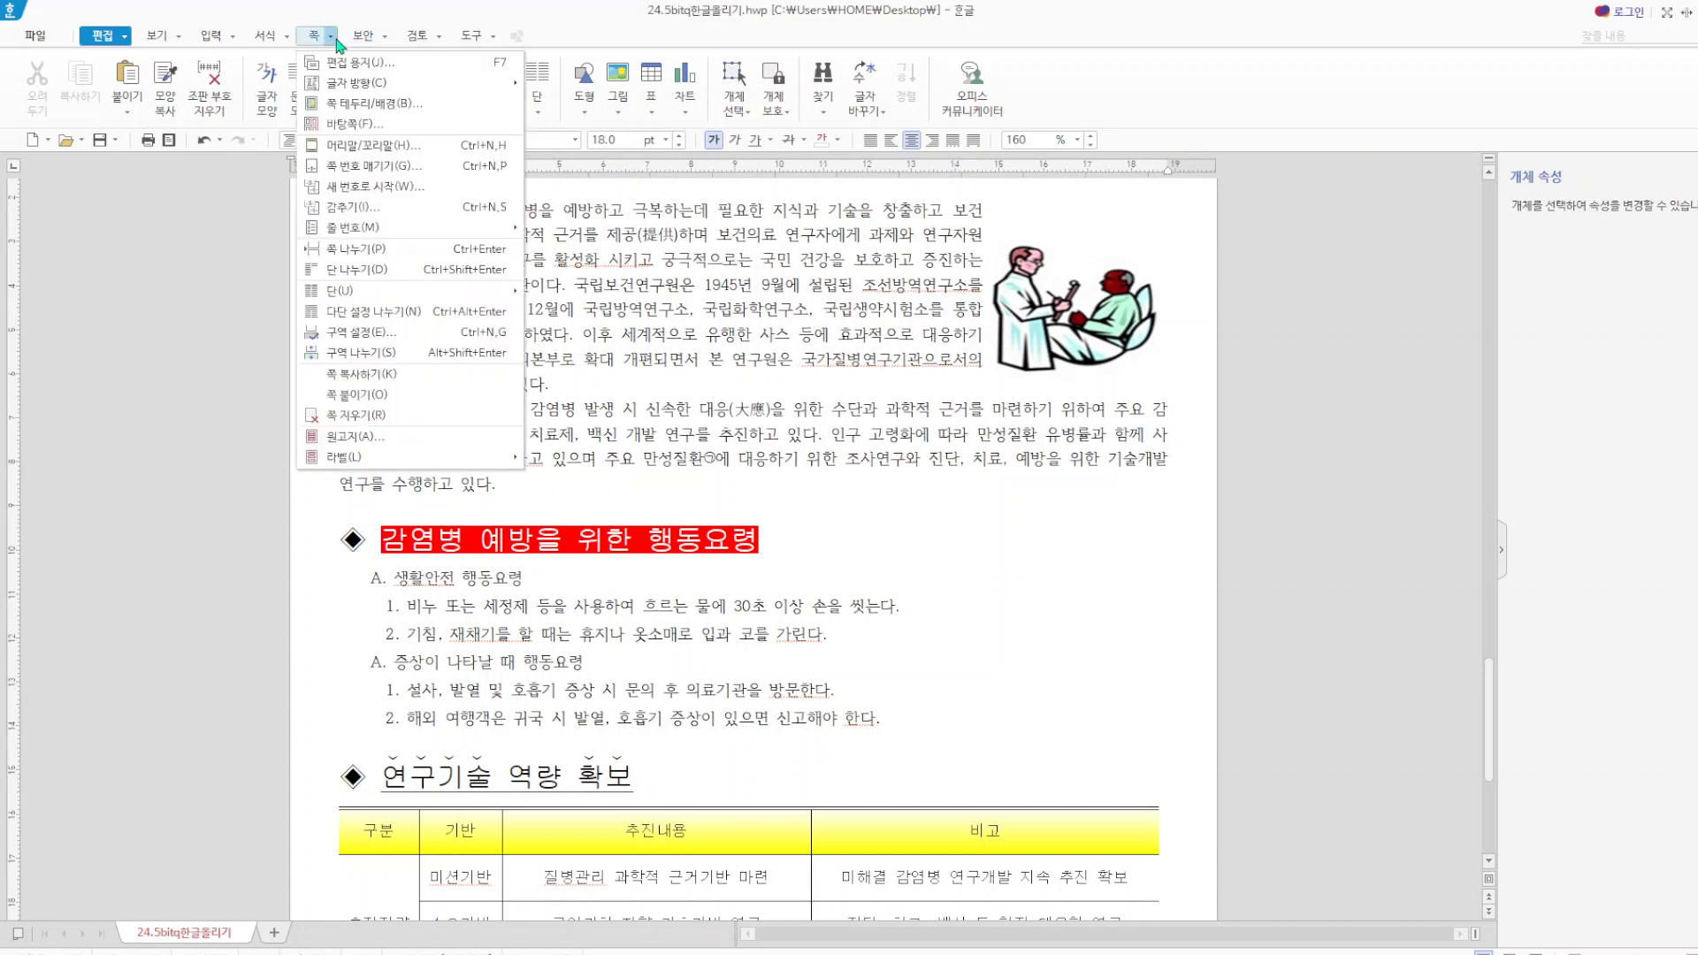
click(496, 186)
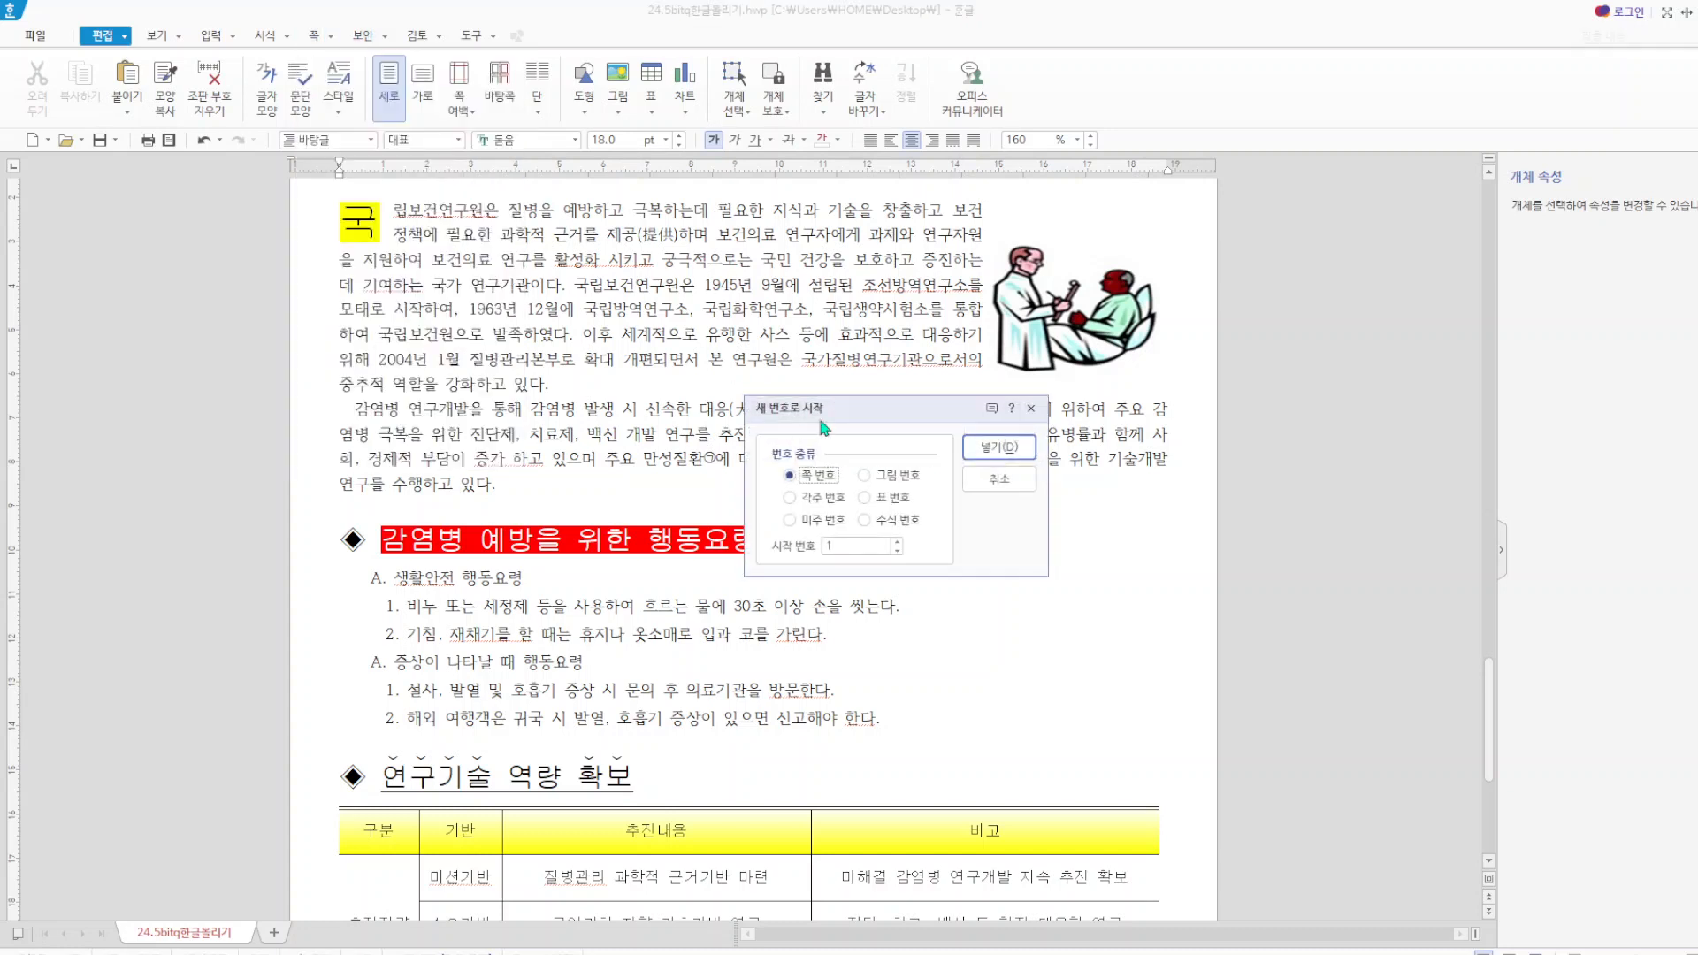
text(5)
click(998, 446)
scroll(1128, 845, down, 4)
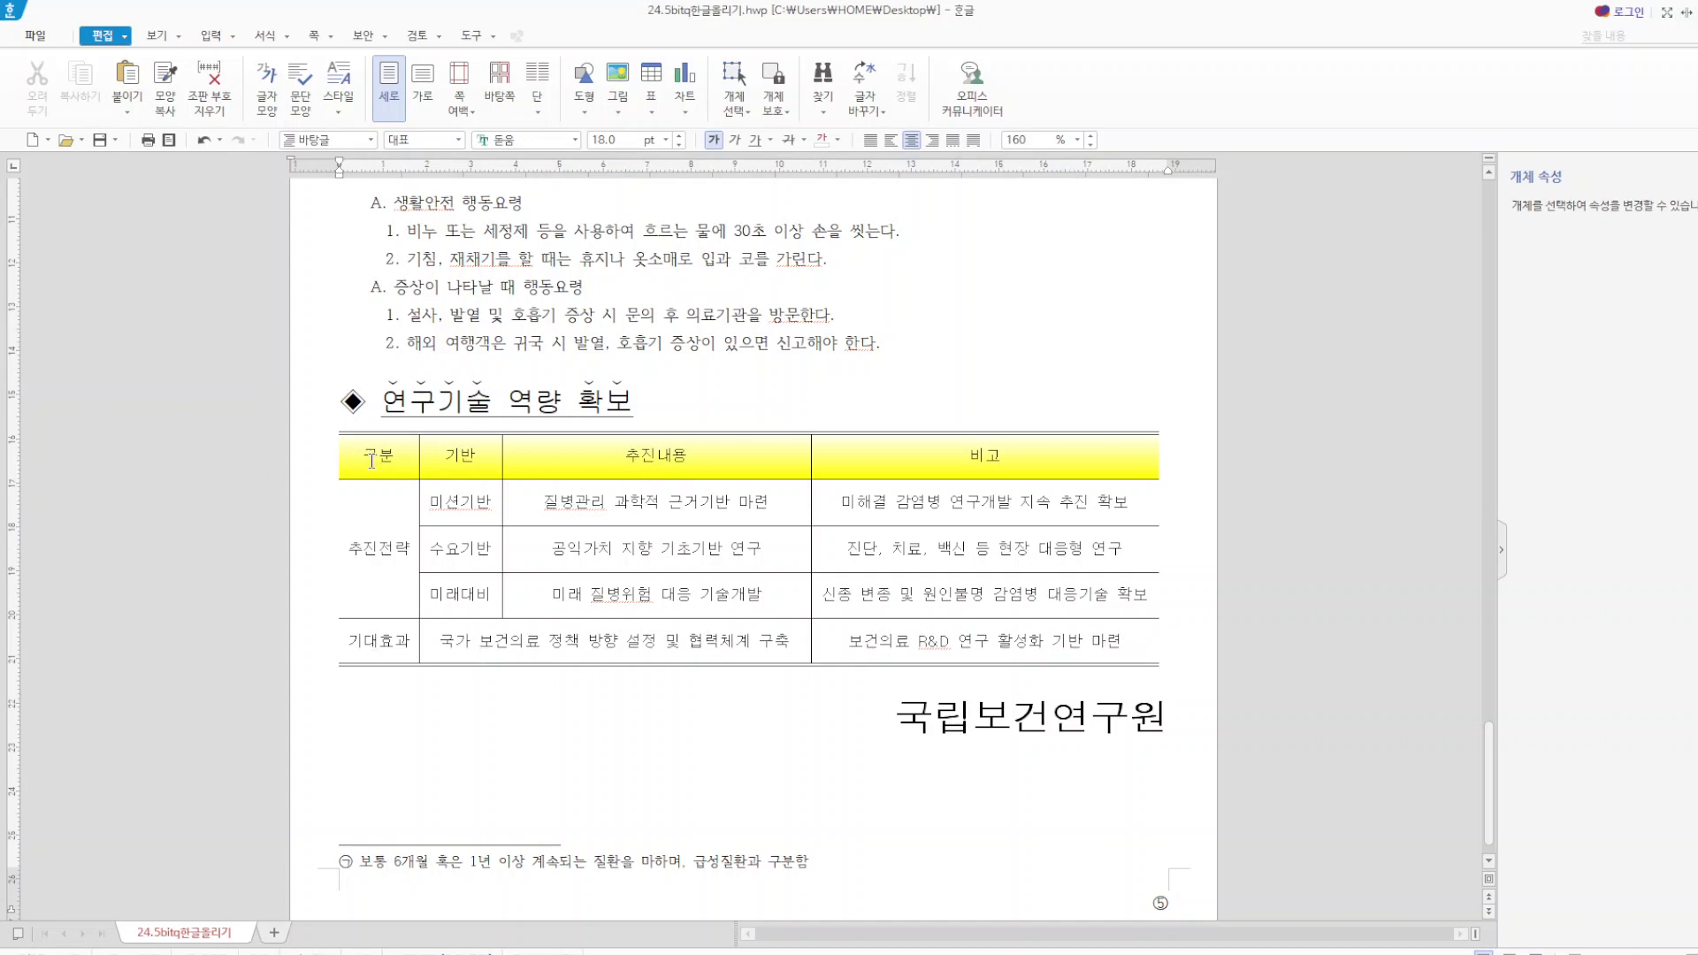
Review every page of the document, checking the article's table, the accident table and chart, the equations, the drawing and the page numbers.
drag(367, 458, 1035, 701)
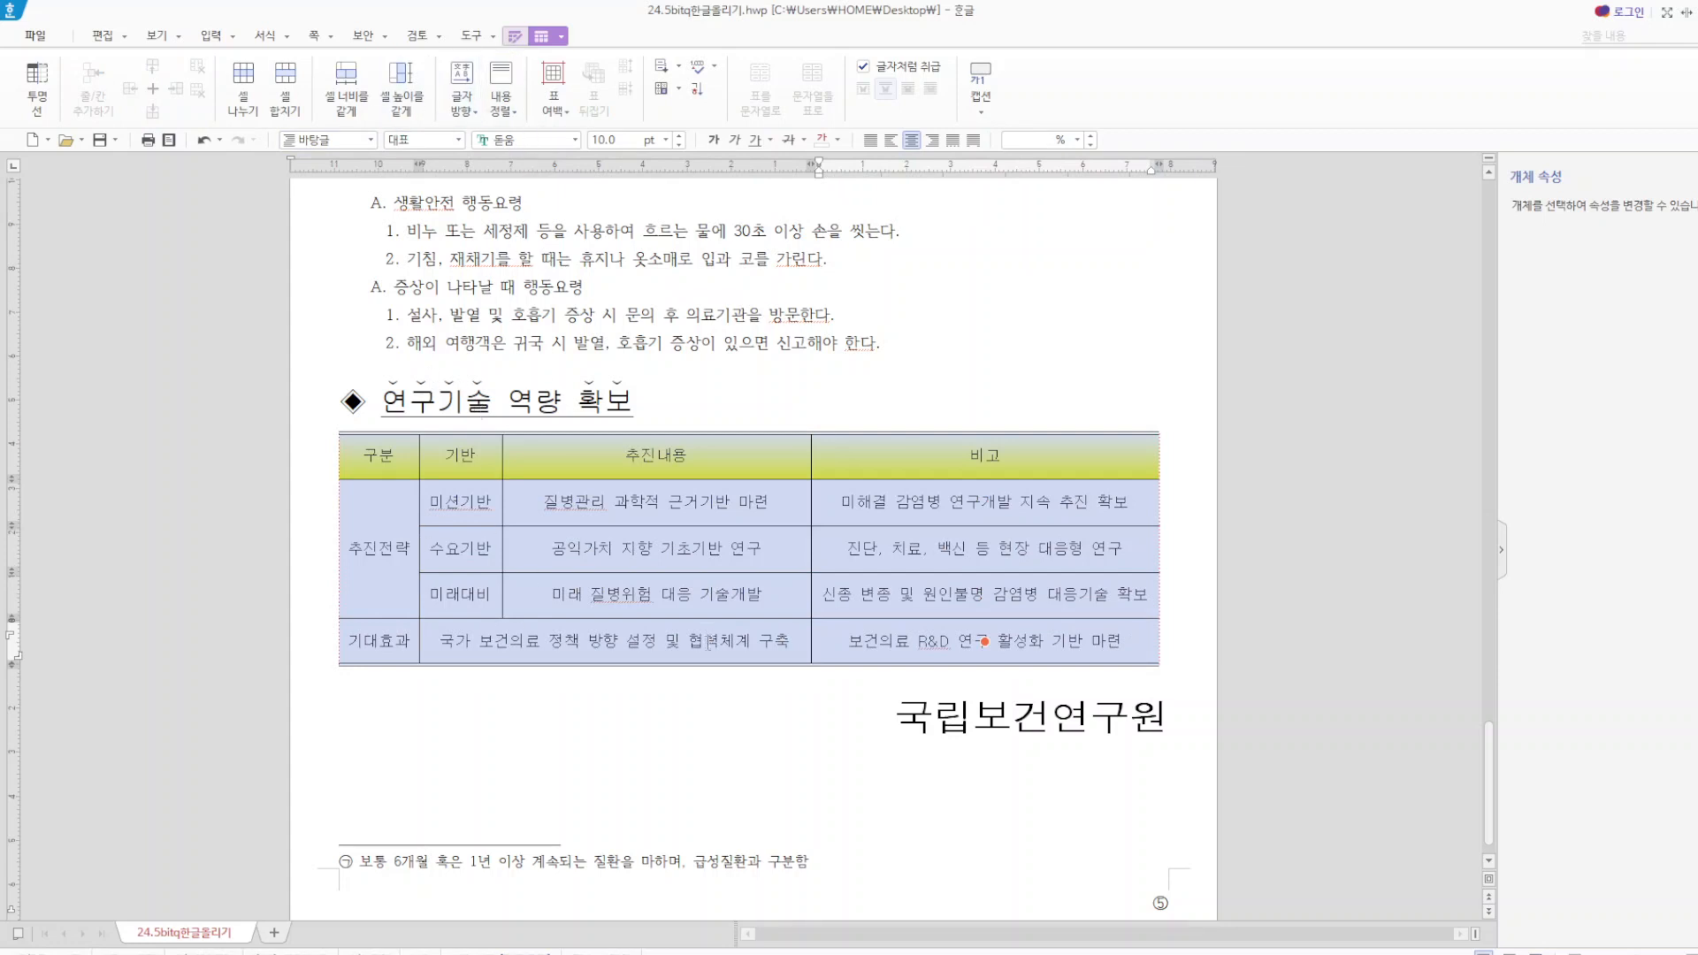
click(968, 801)
scroll(1023, 700, up, 20)
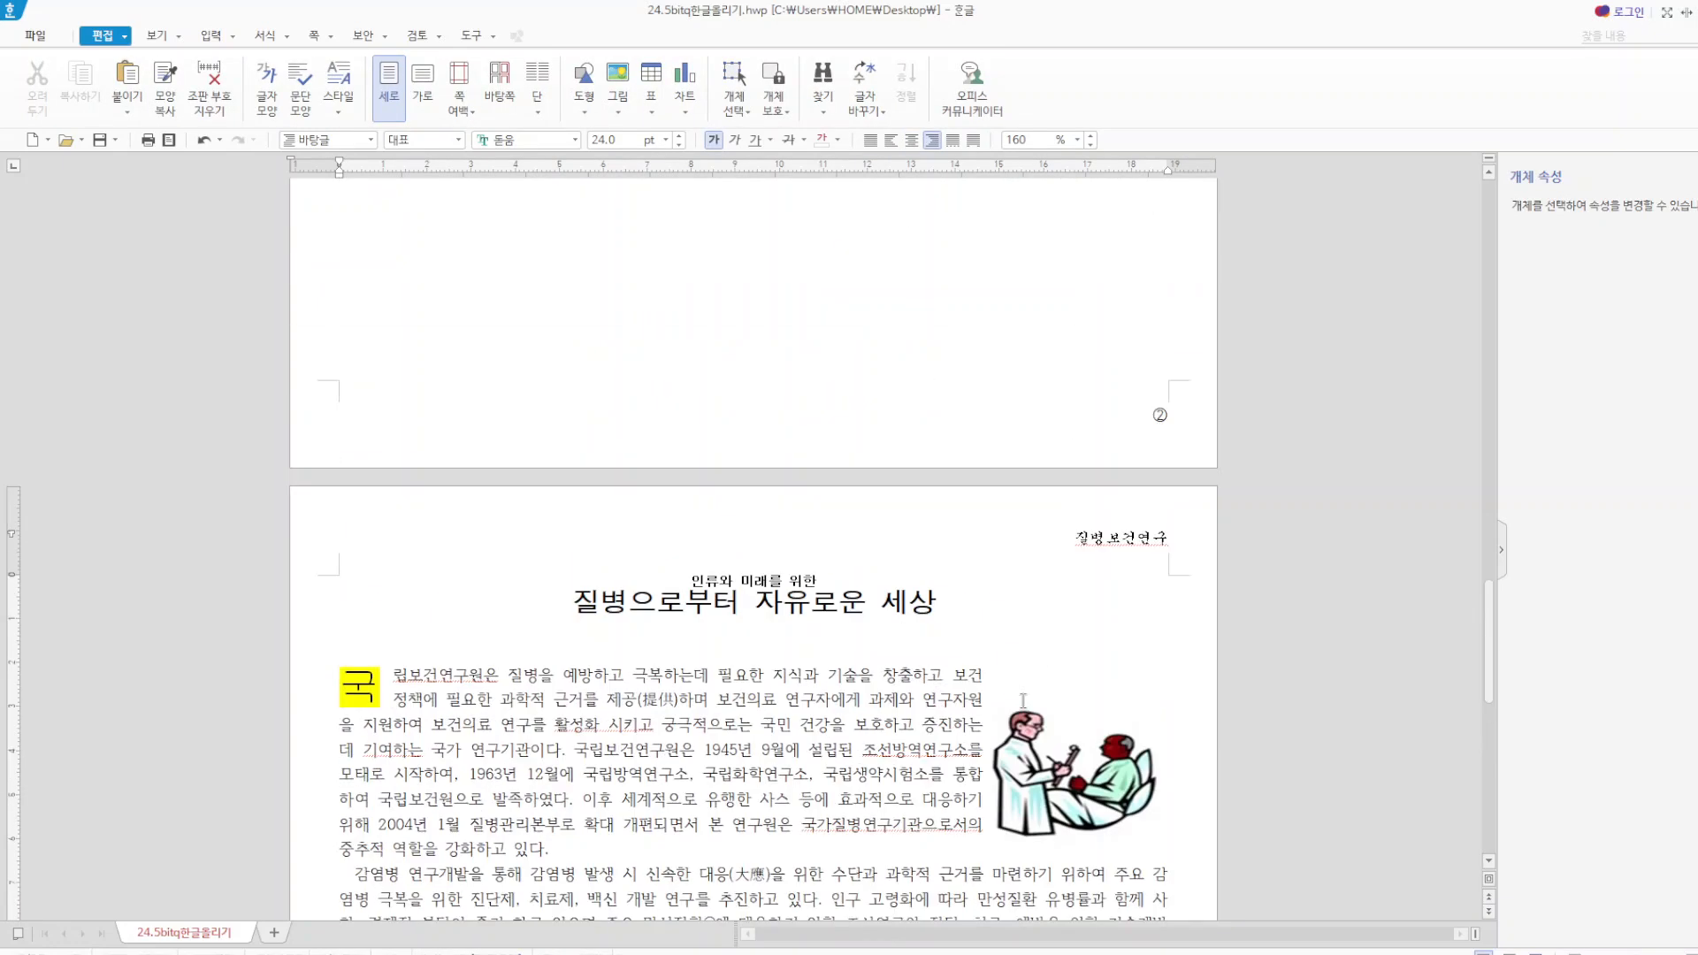
scroll(1023, 700, up, 10)
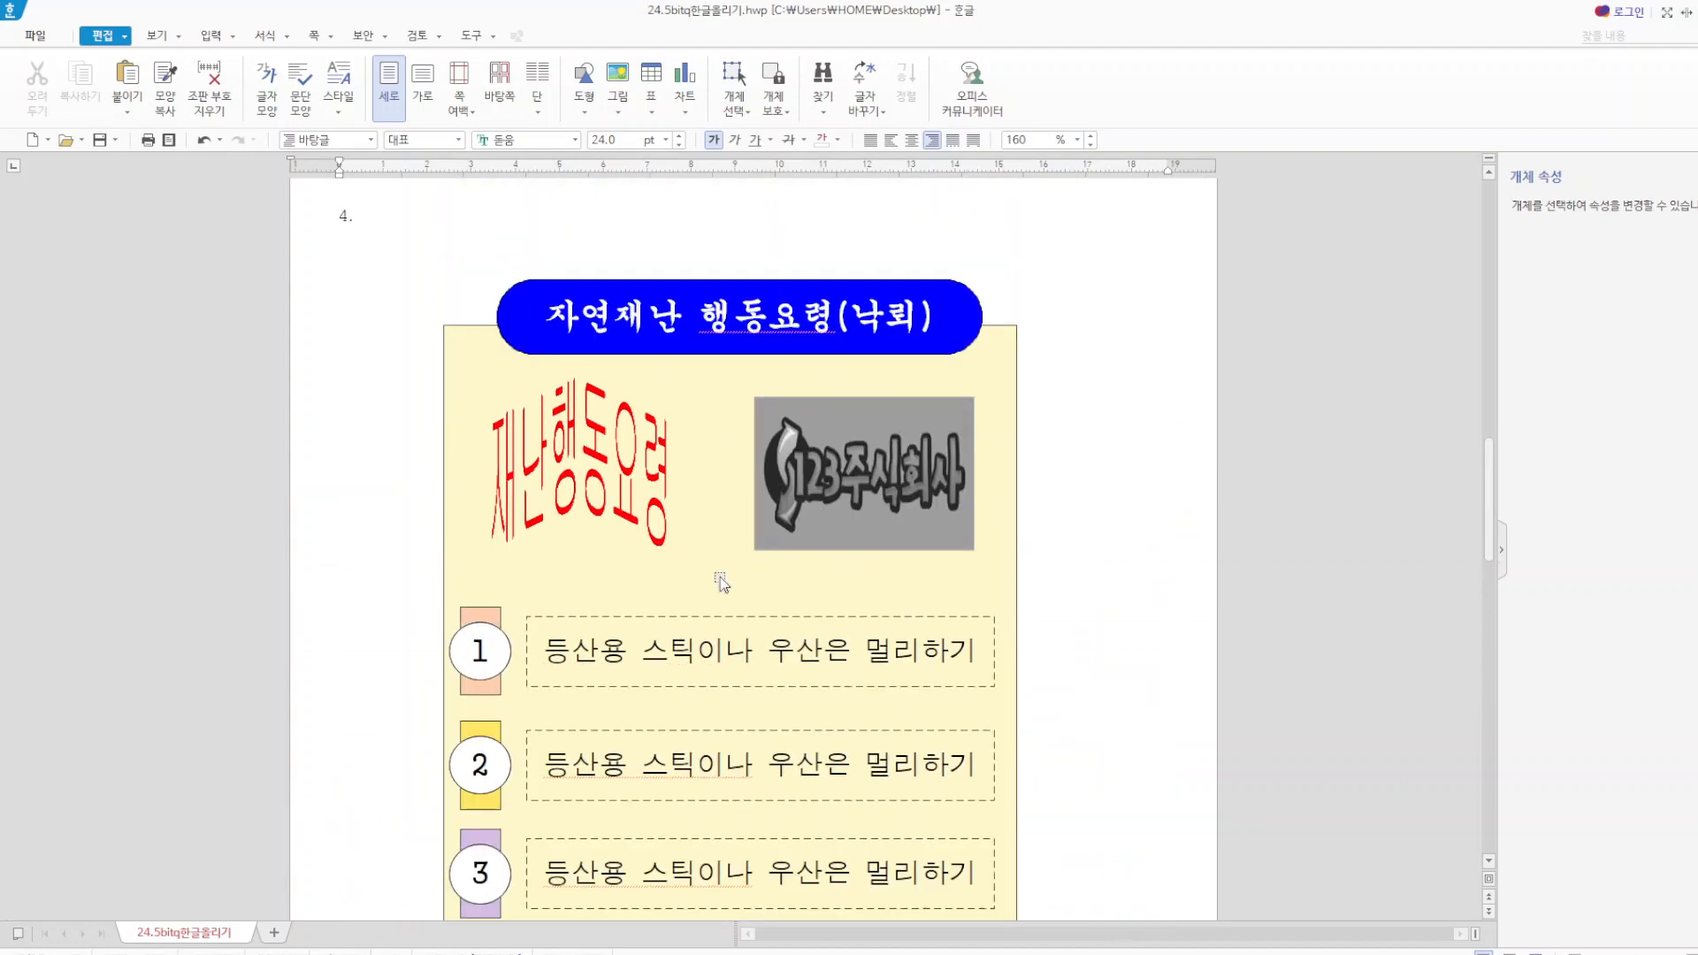
scroll(1111, 637, up, 8)
scroll(1110, 637, up, 8)
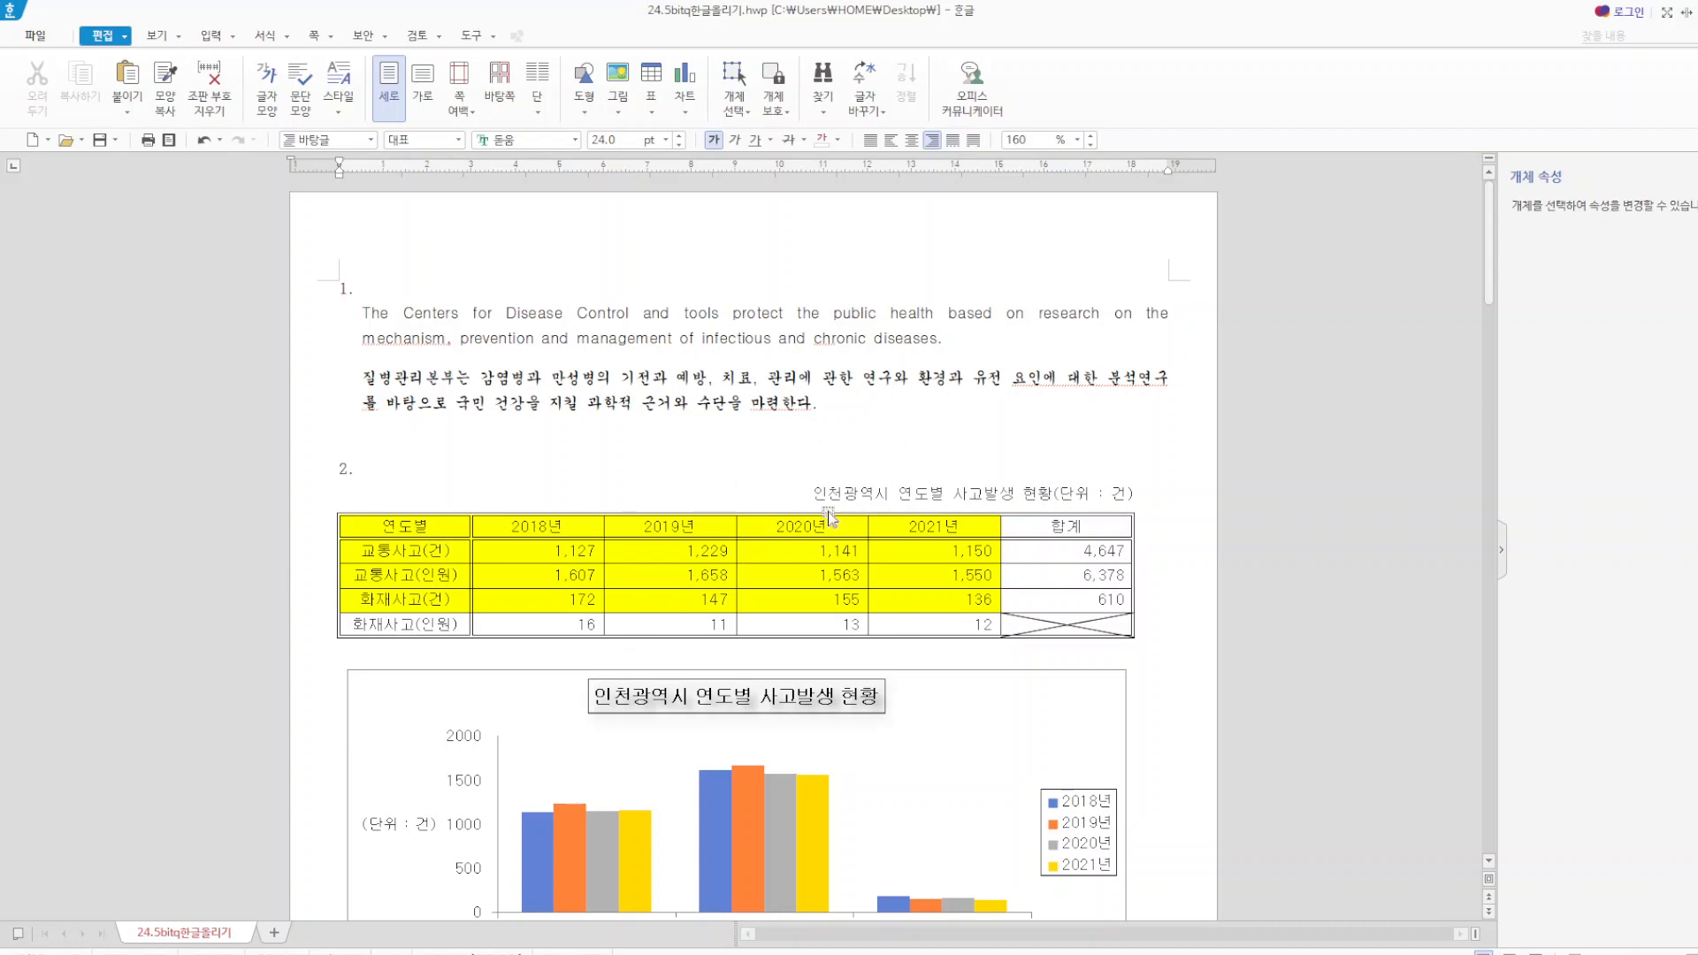
scroll(823, 526, down, 6)
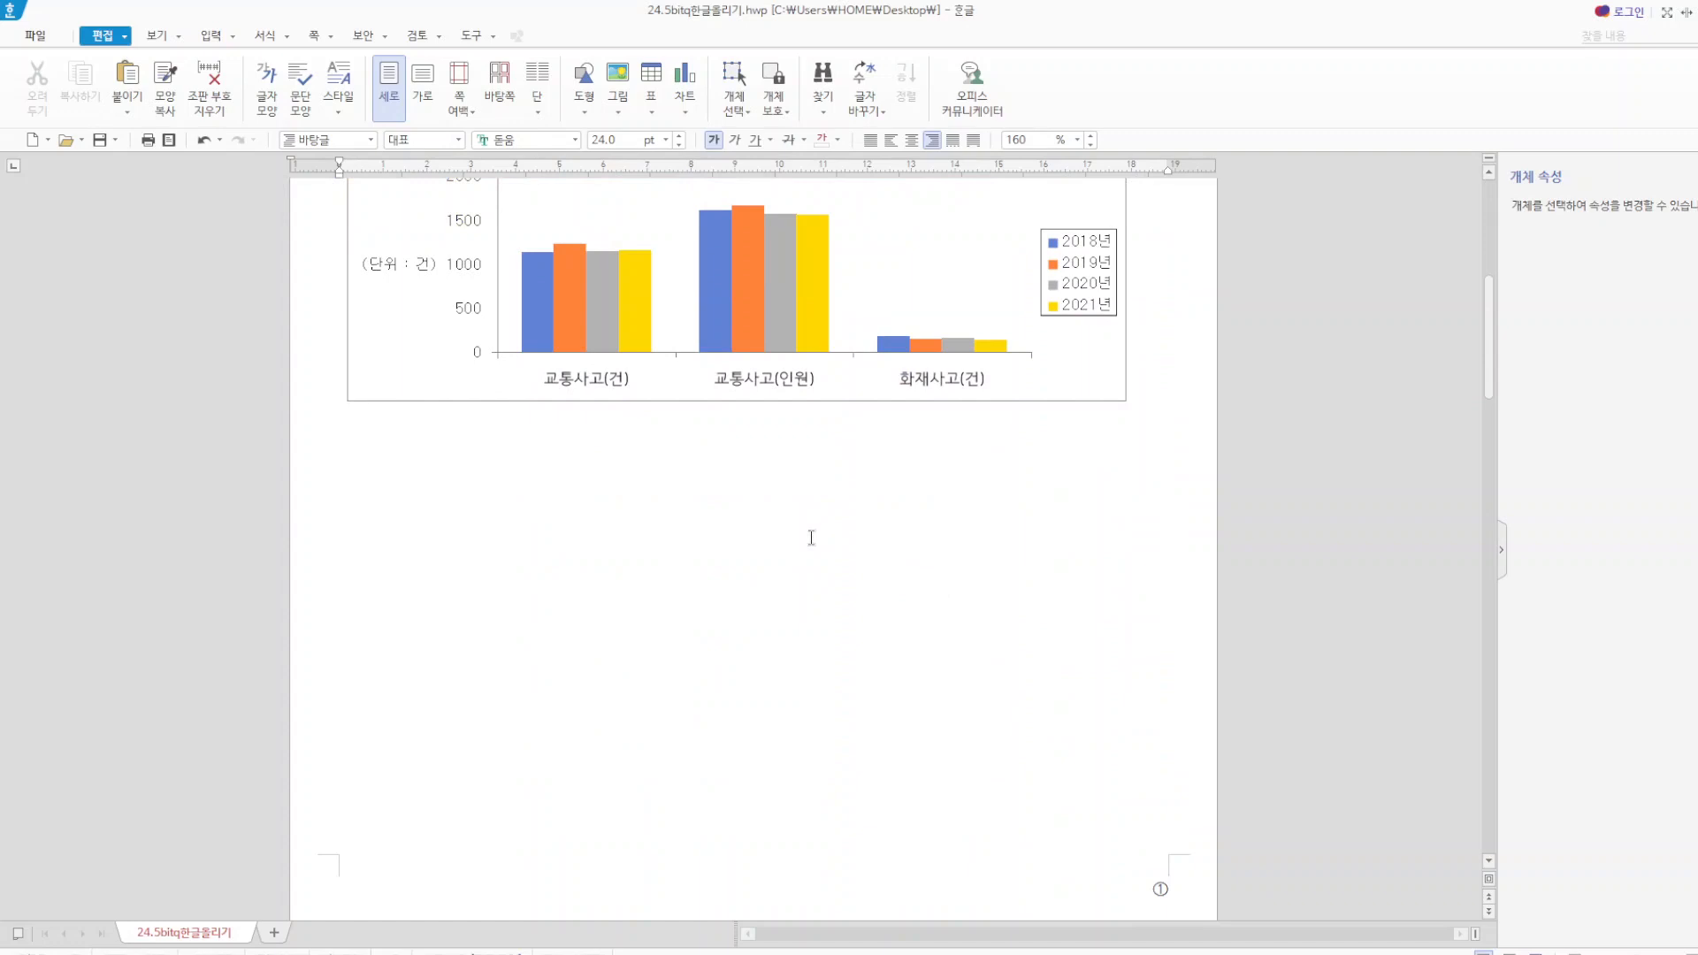
scroll(885, 469, down, 8)
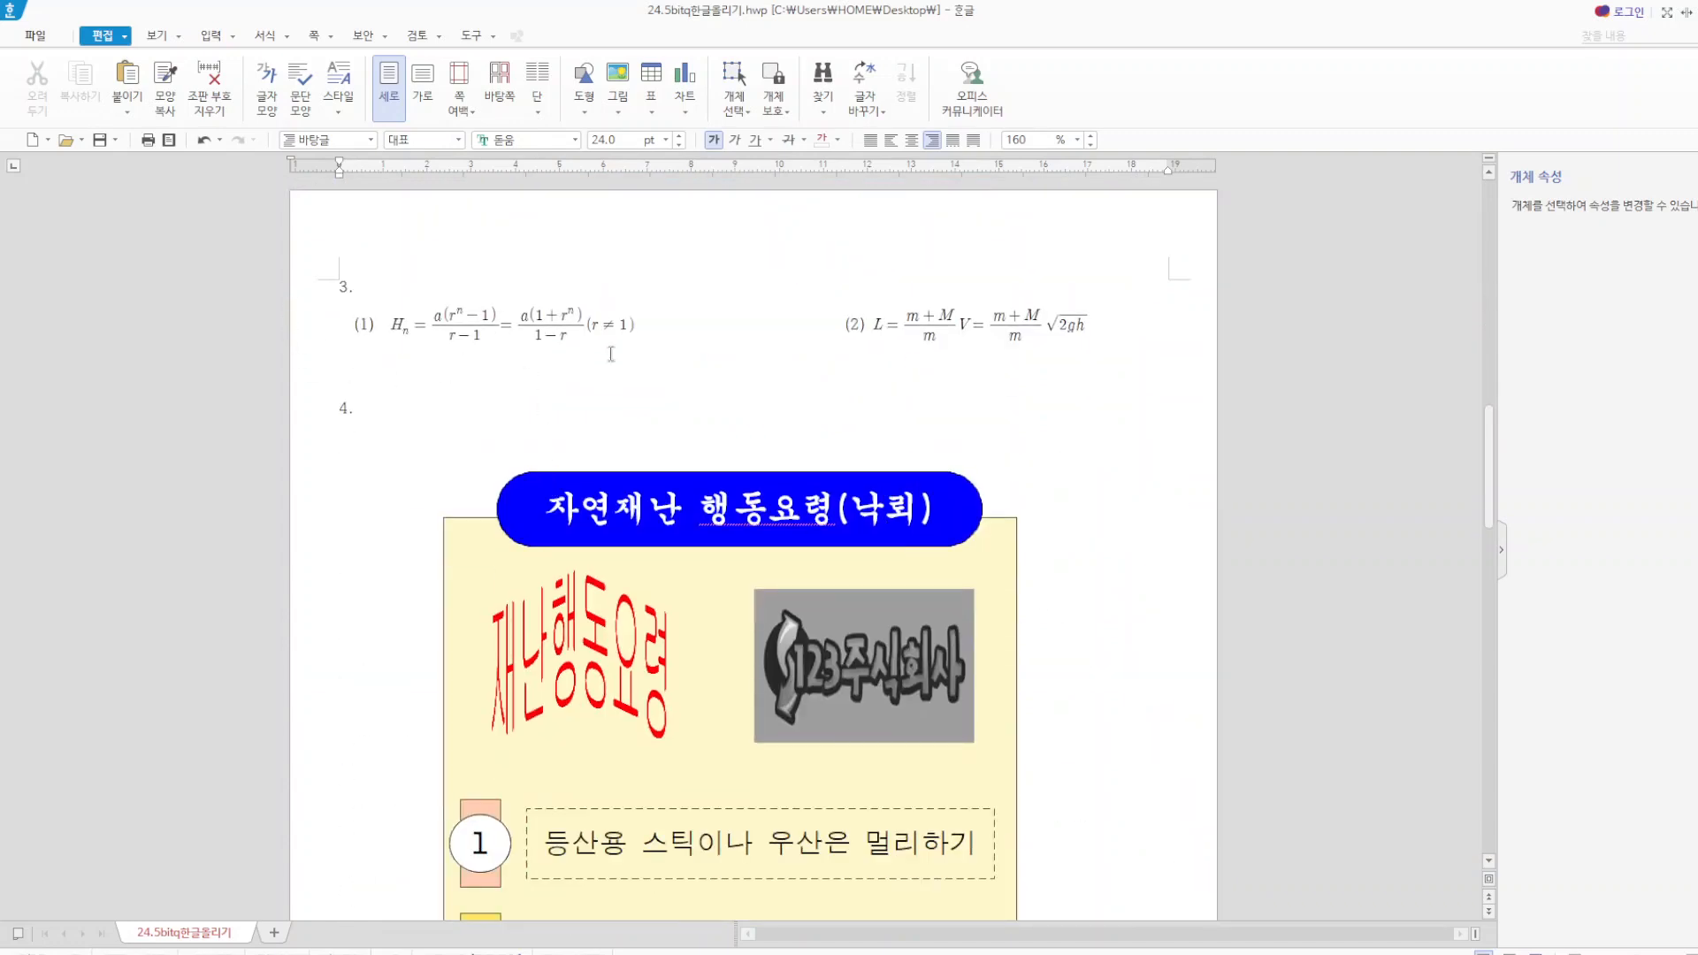
scroll(1080, 390, down, 2)
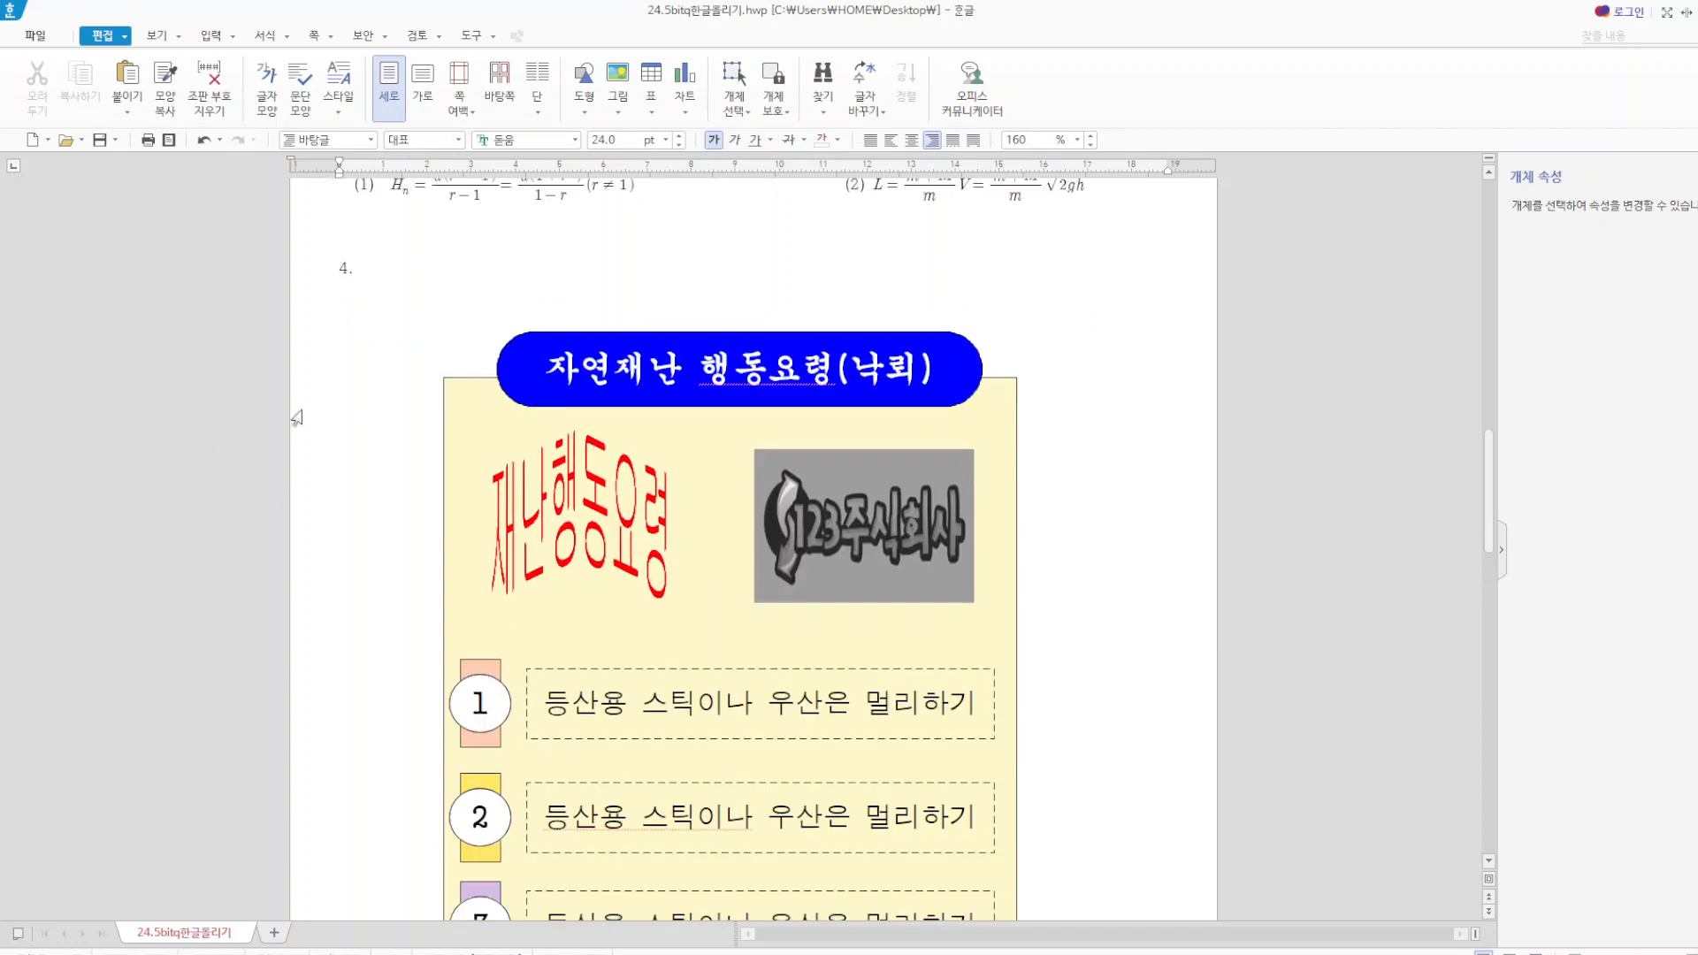
scroll(787, 573, down, 3)
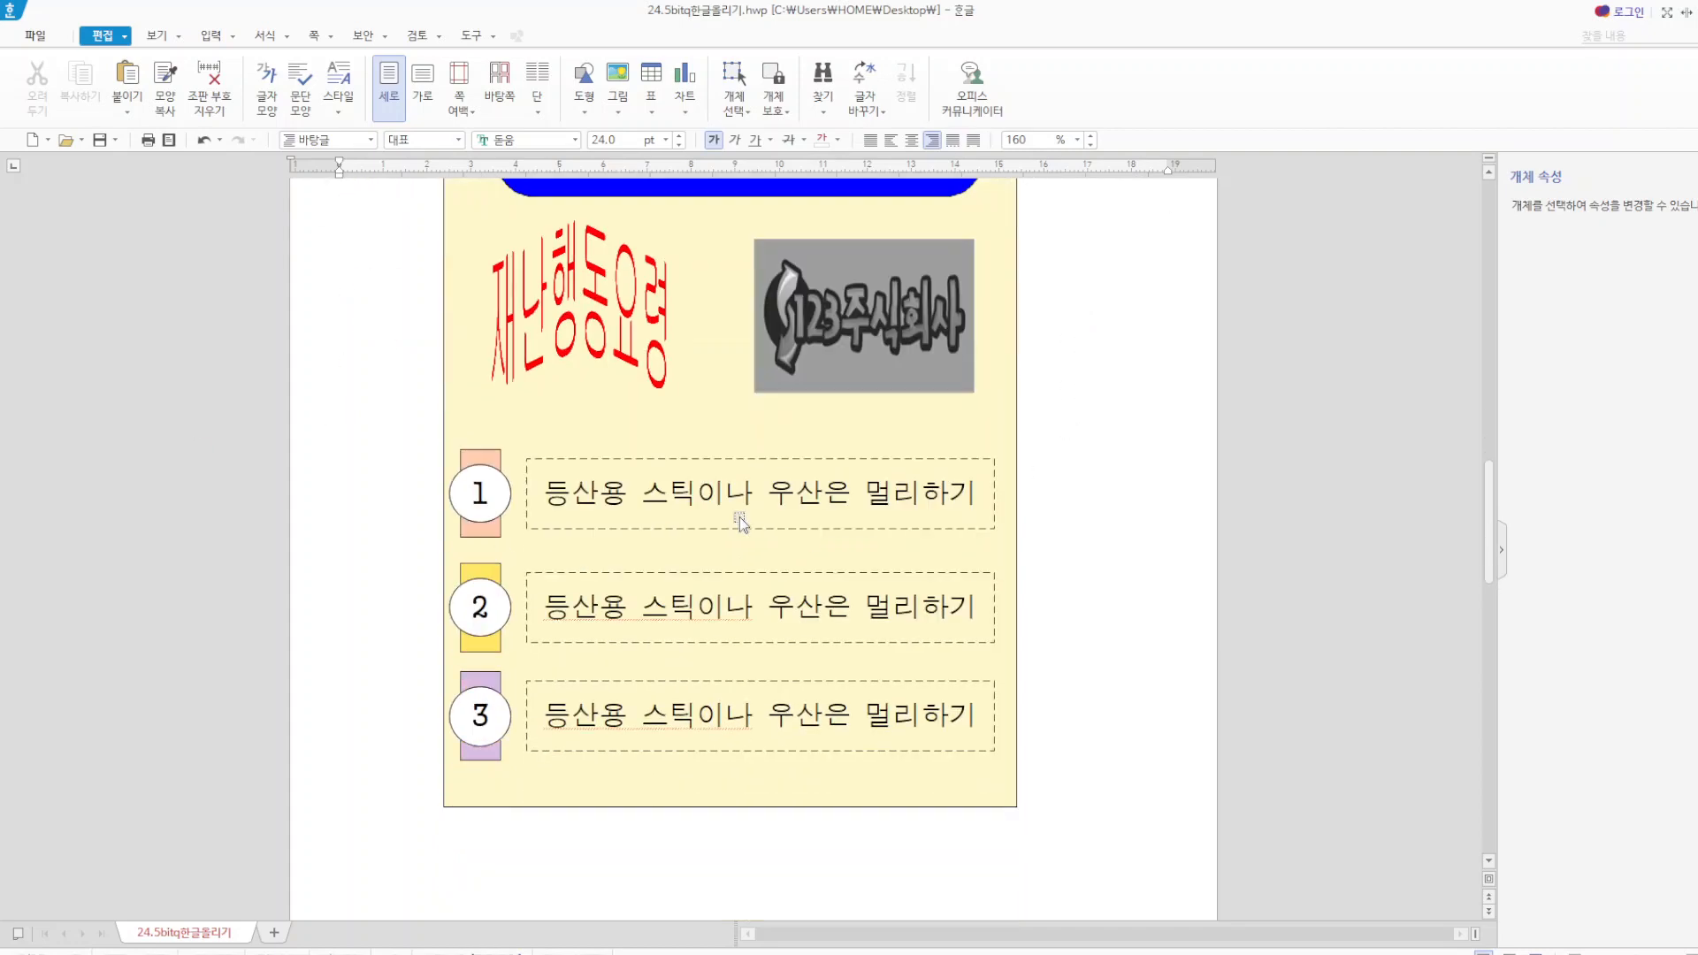
scroll(739, 517, up, 3)
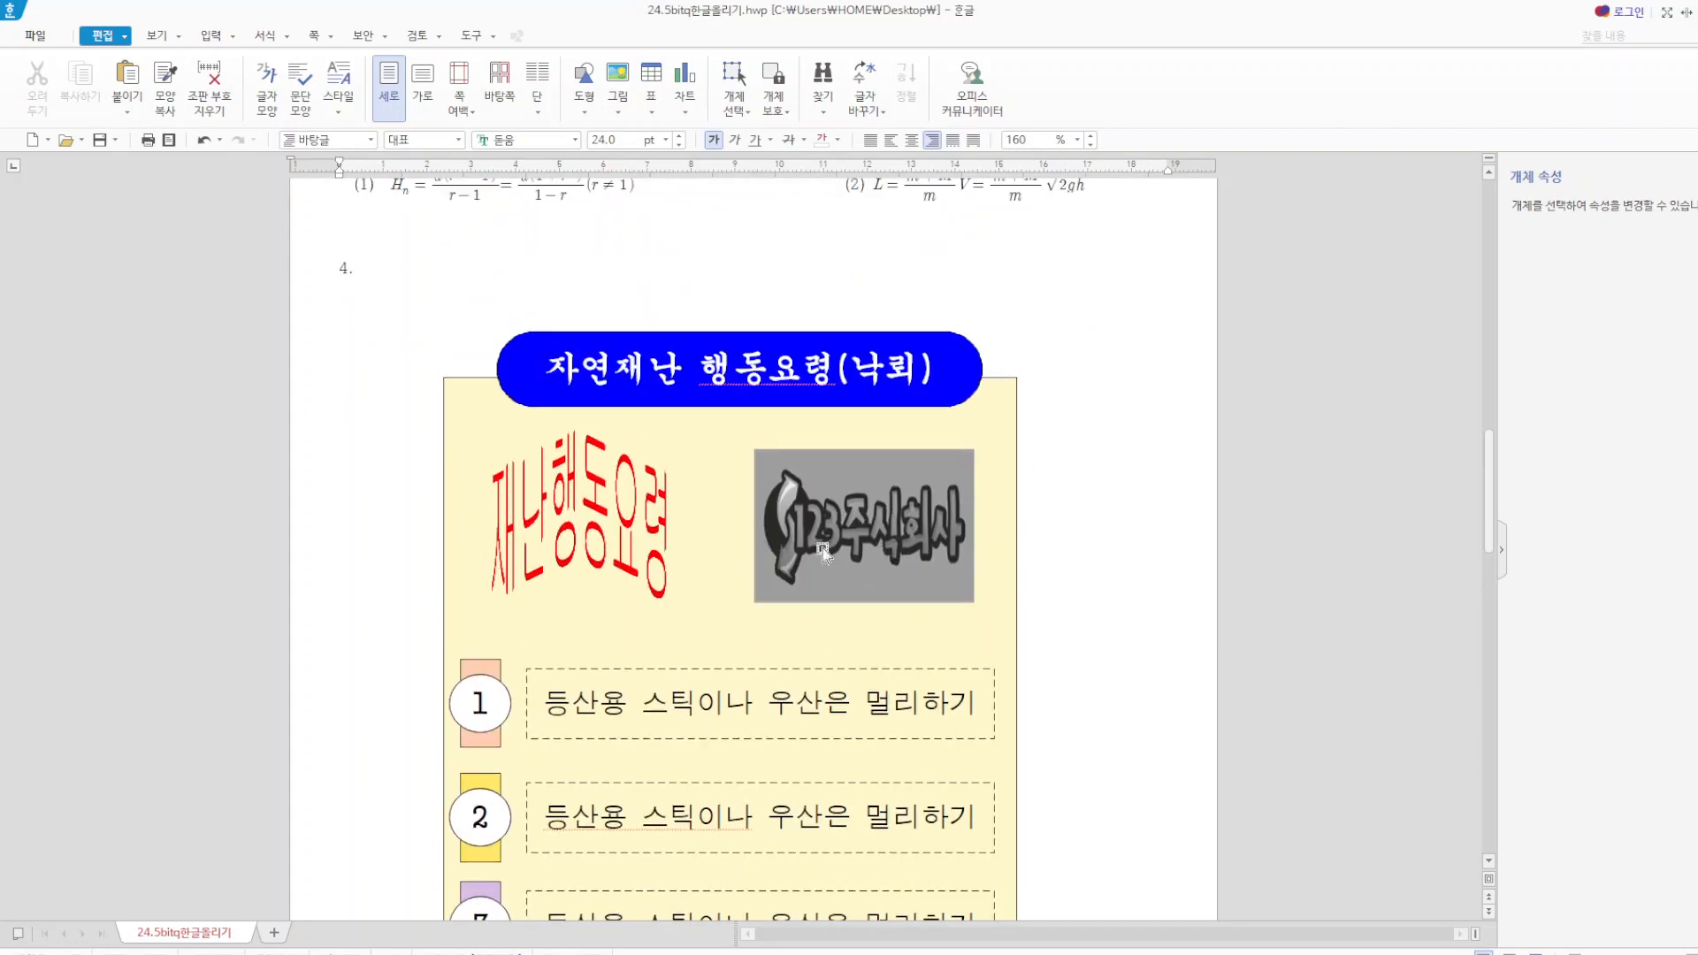
scroll(947, 606, down, 12)
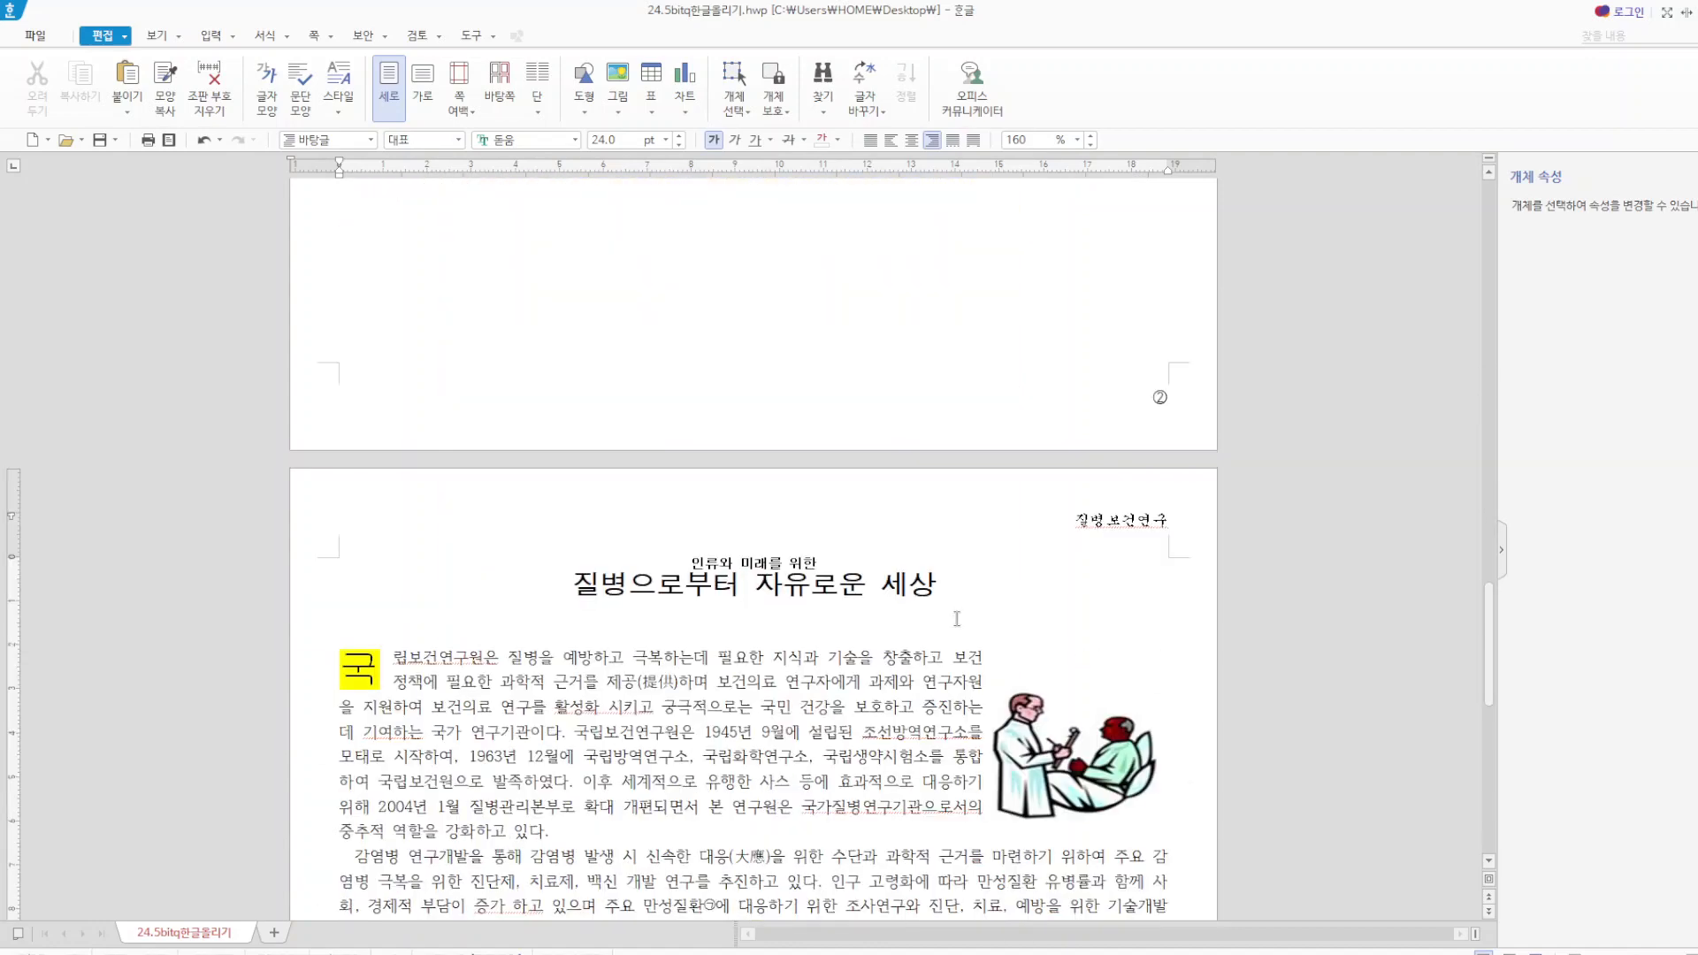
scroll(604, 562, down, 5)
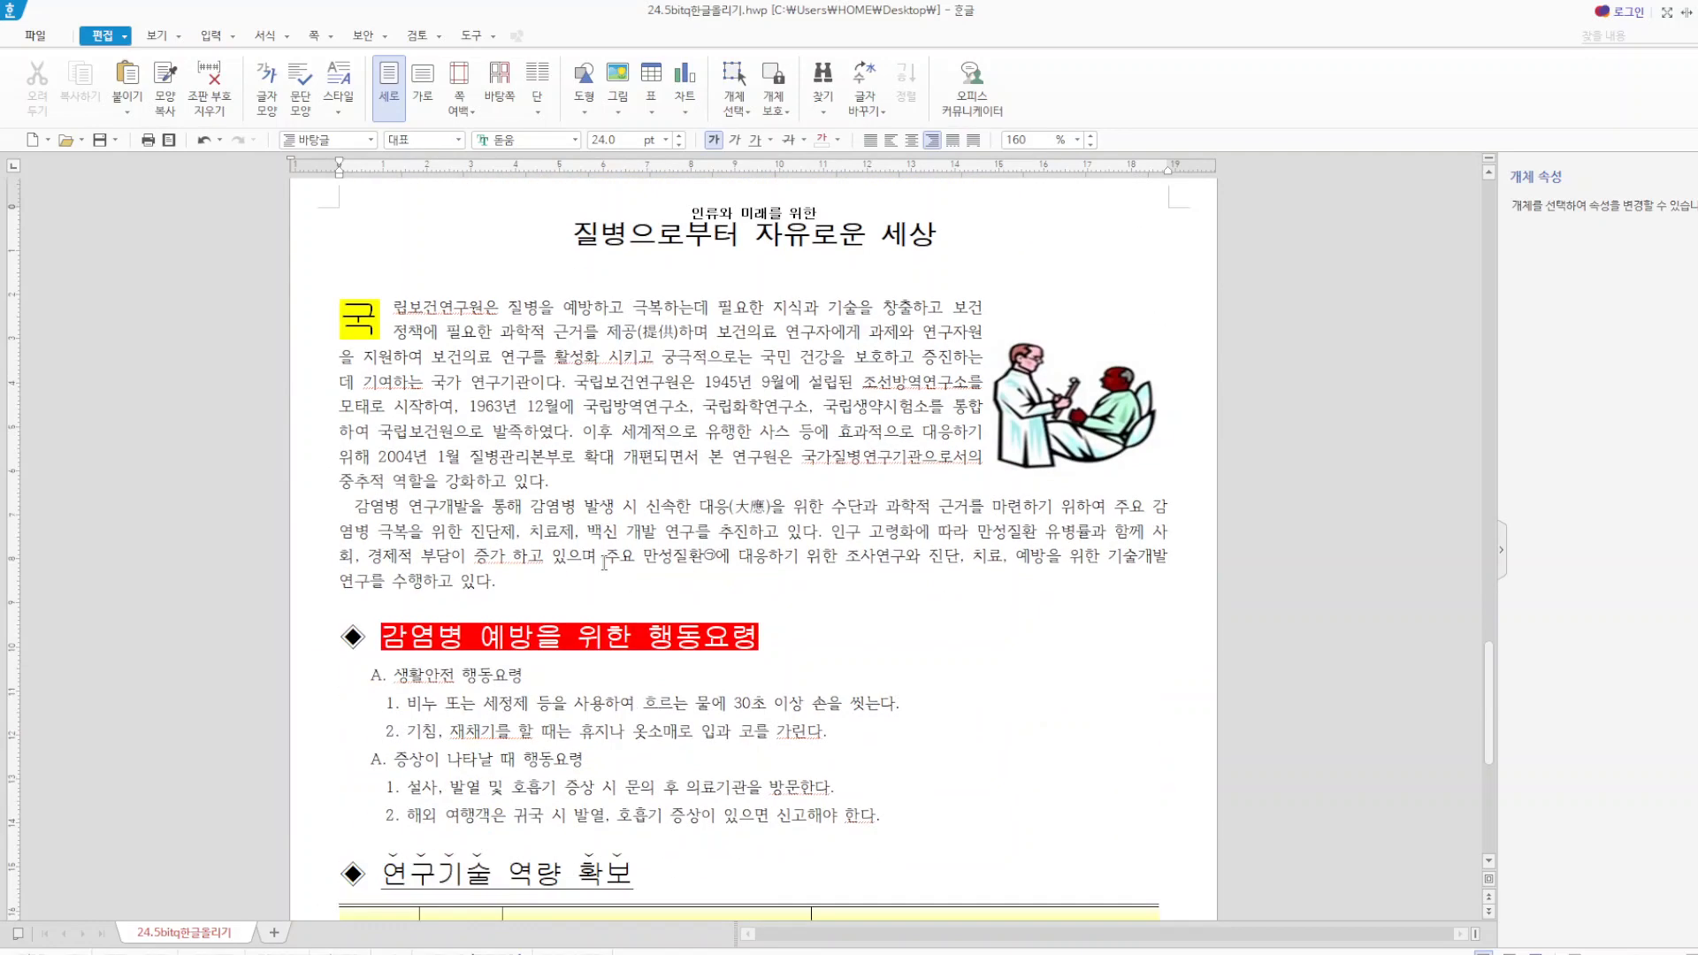
scroll(604, 562, down, 10)
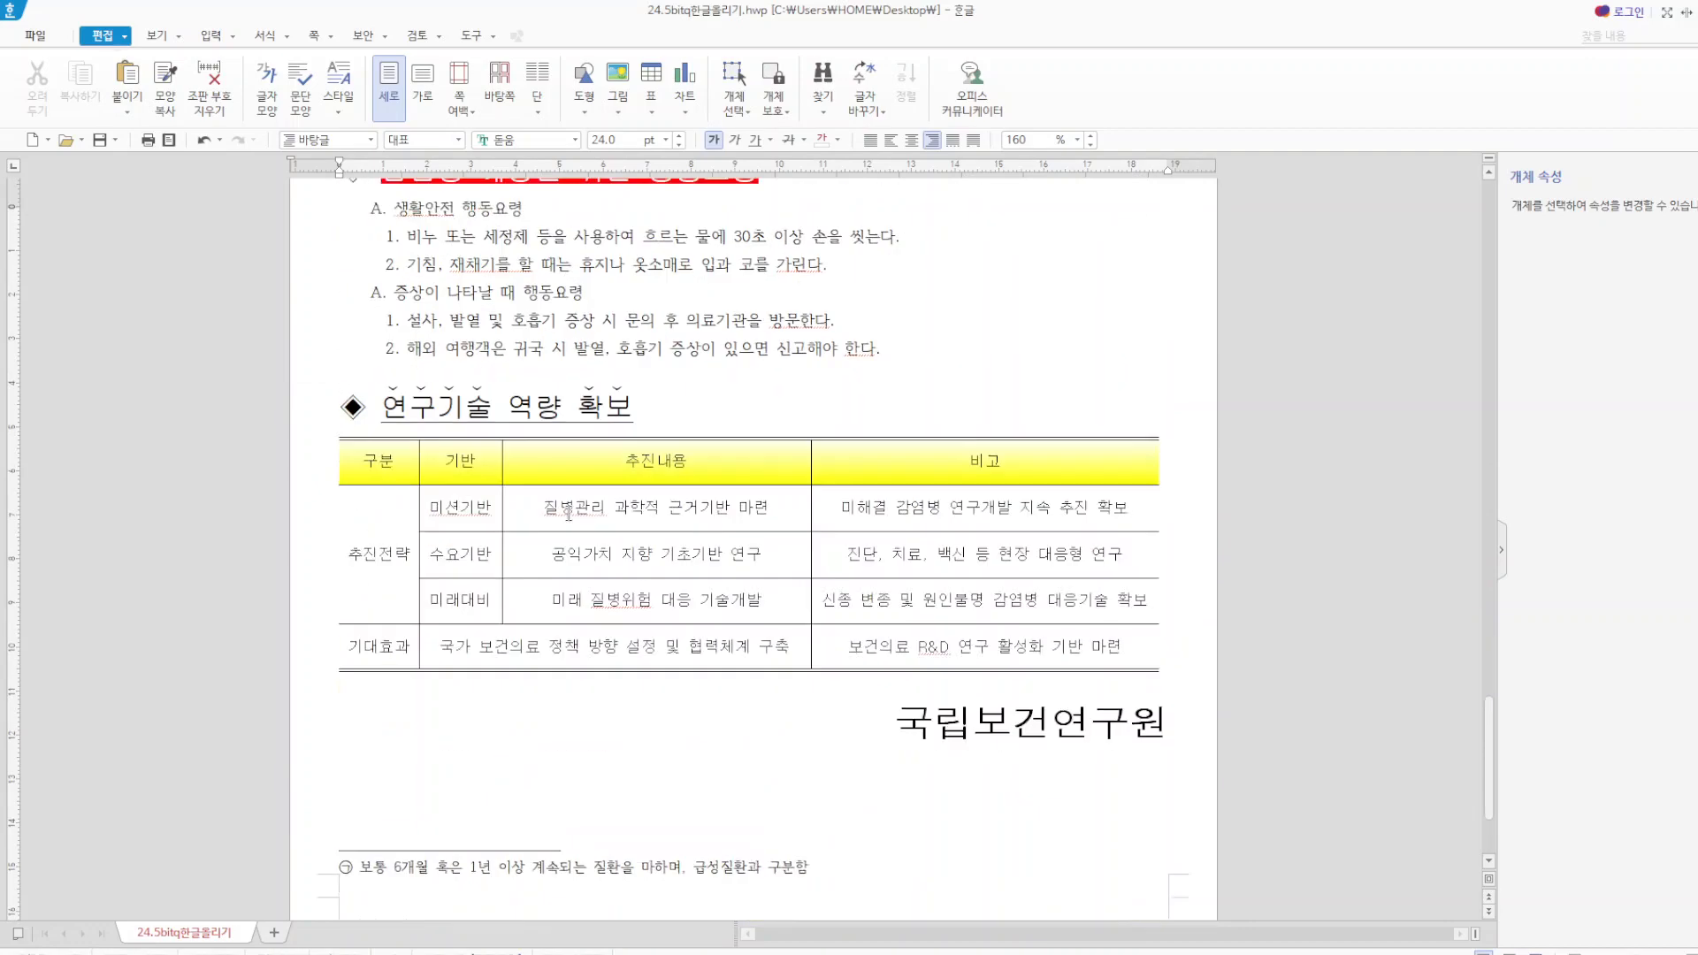
scroll(569, 514, up, 18)
scroll(570, 514, up, 20)
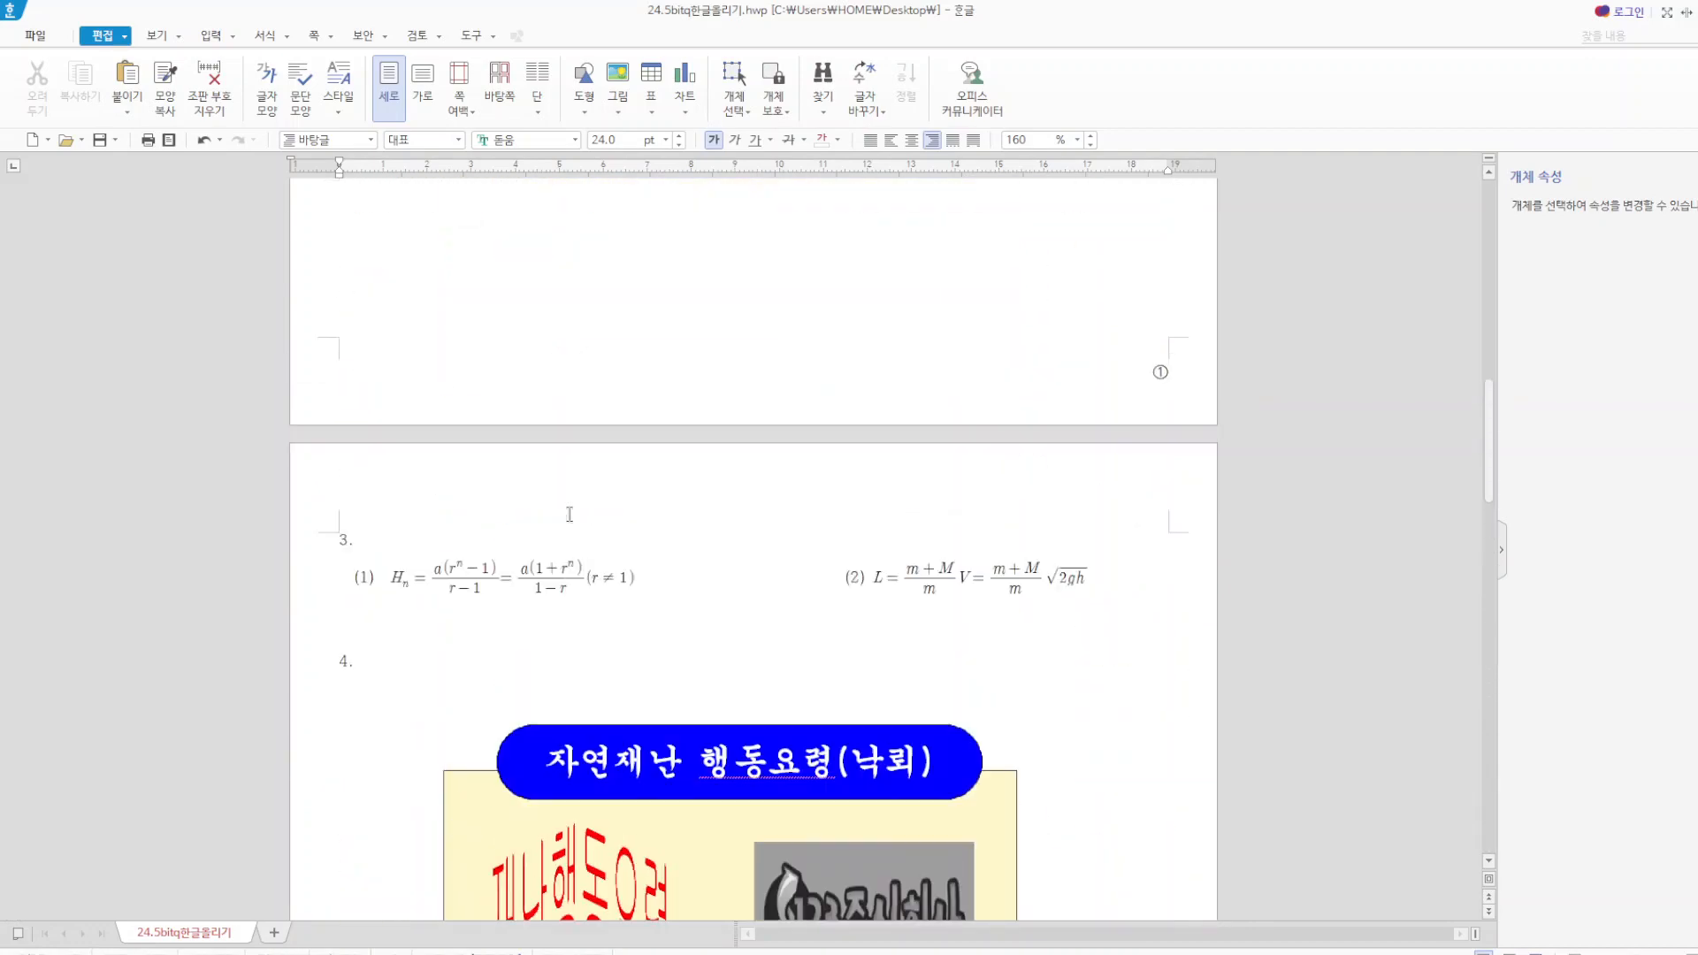